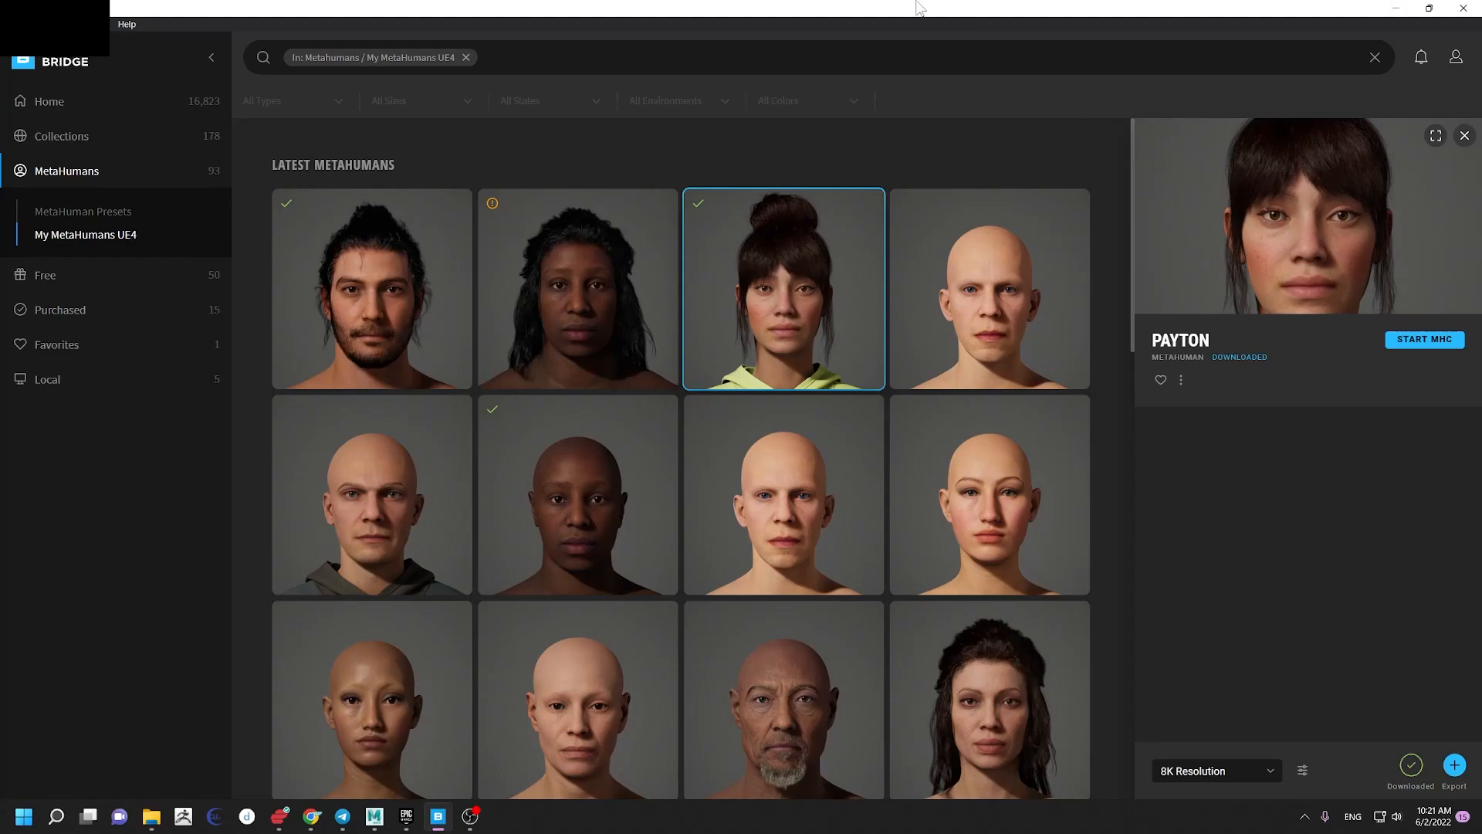
drag(920, 8, 956, 88)
double_click(1015, 94)
drag(896, 7, 900, 68)
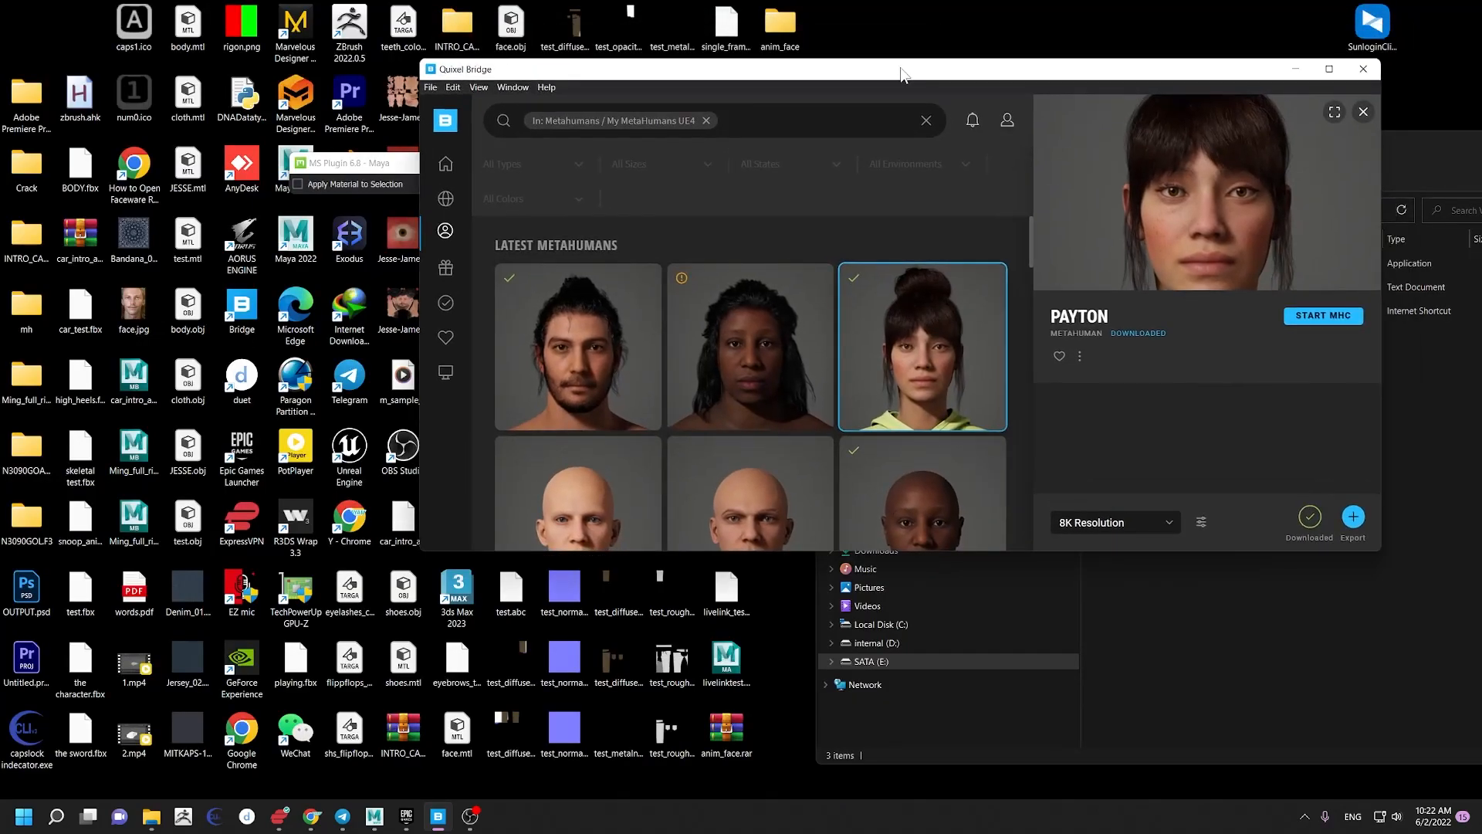
double_click(900, 67)
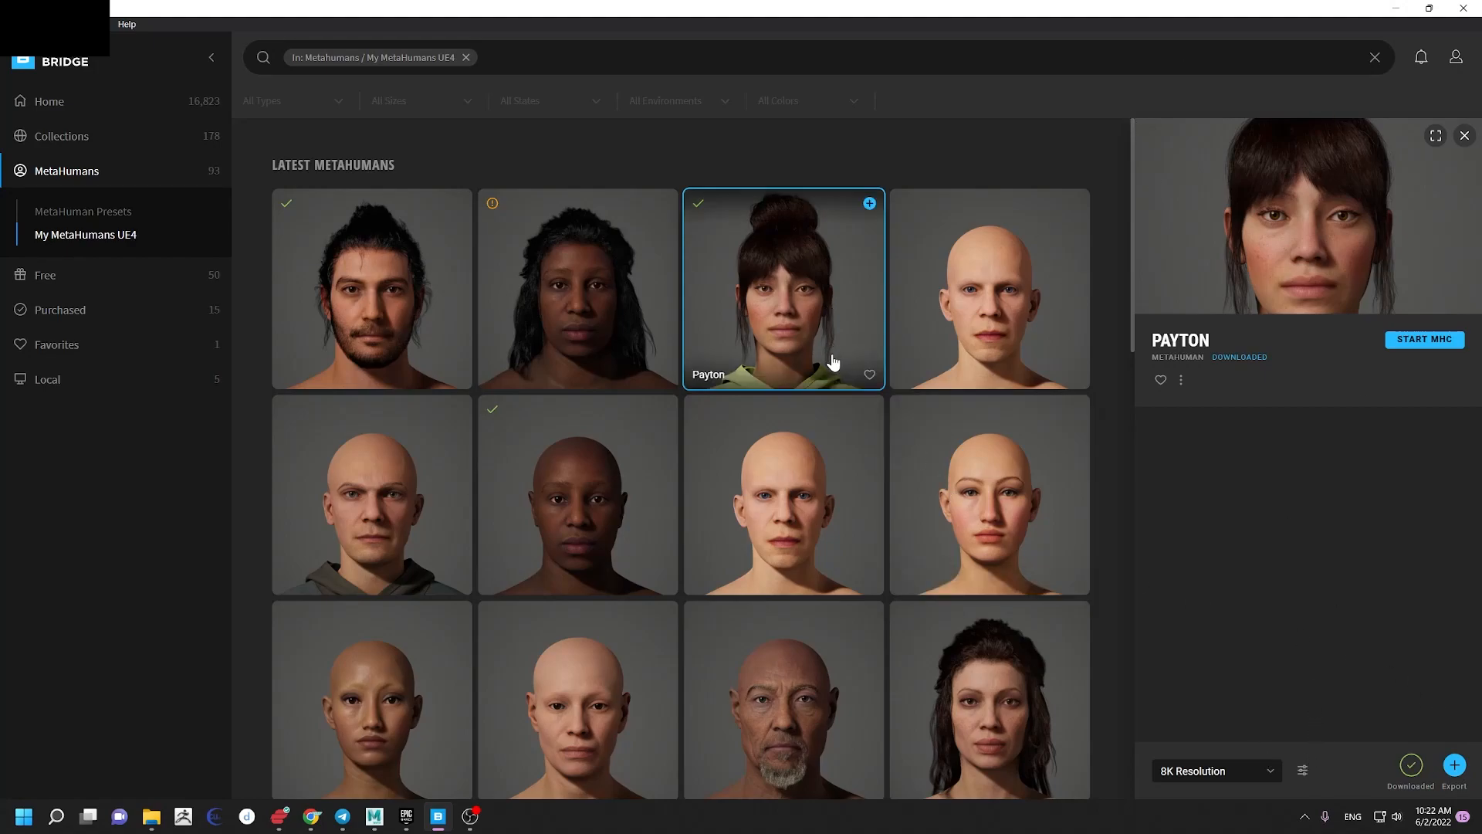
Step: Review the download settings for textures and models, including the MetaHumans asset format
click(1302, 777)
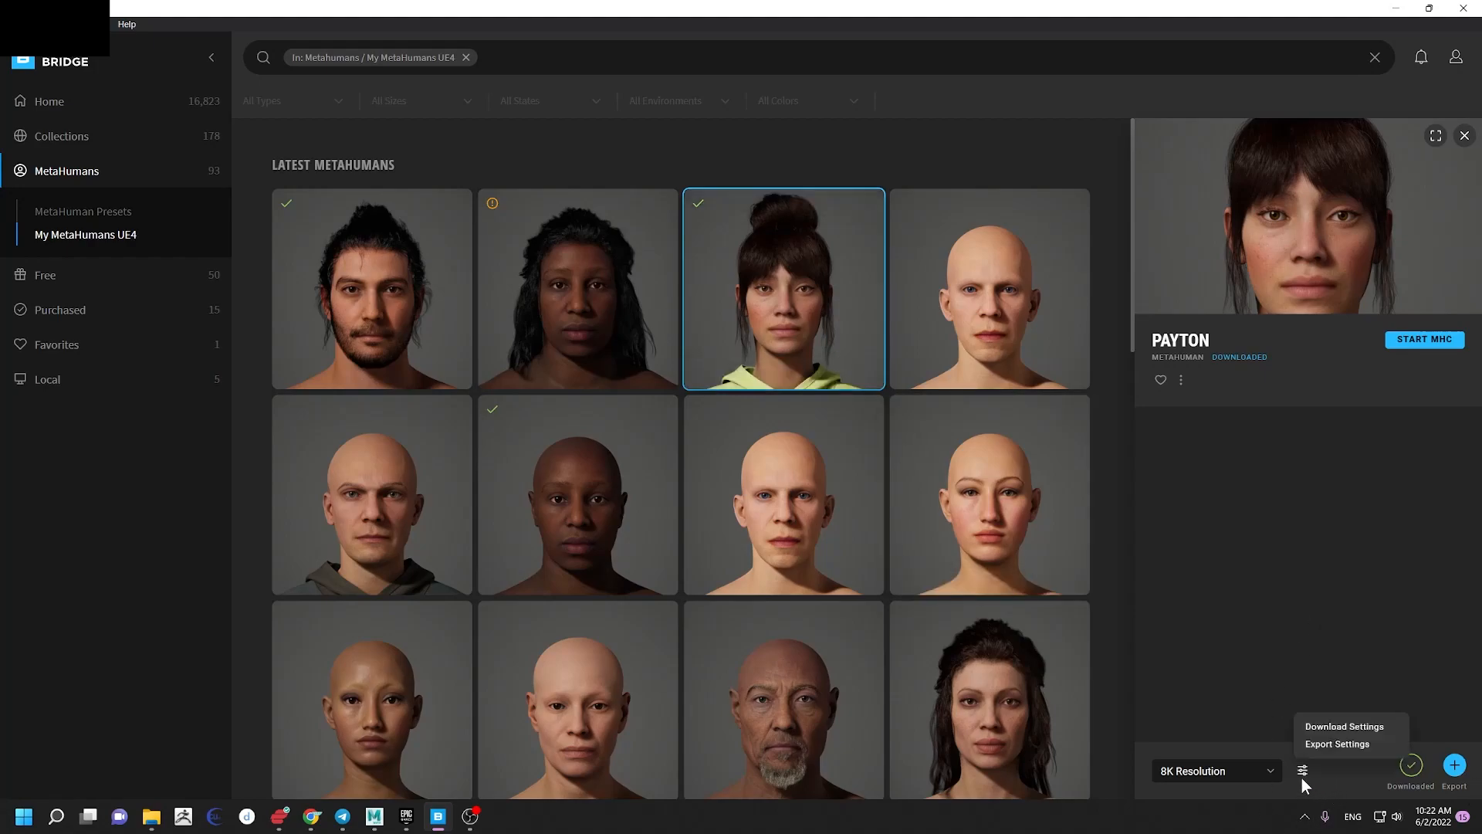
click(1256, 661)
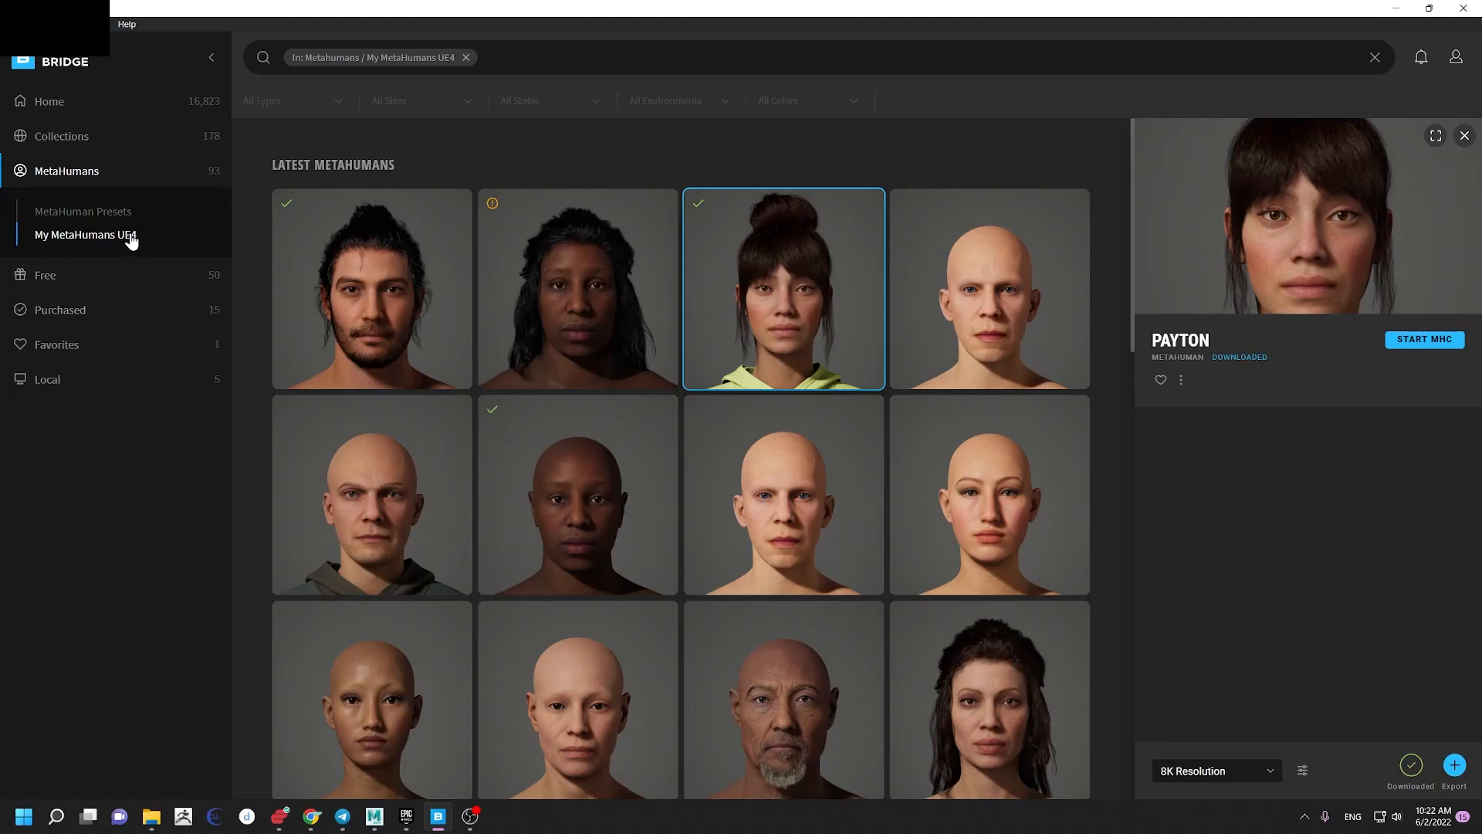
click(1303, 770)
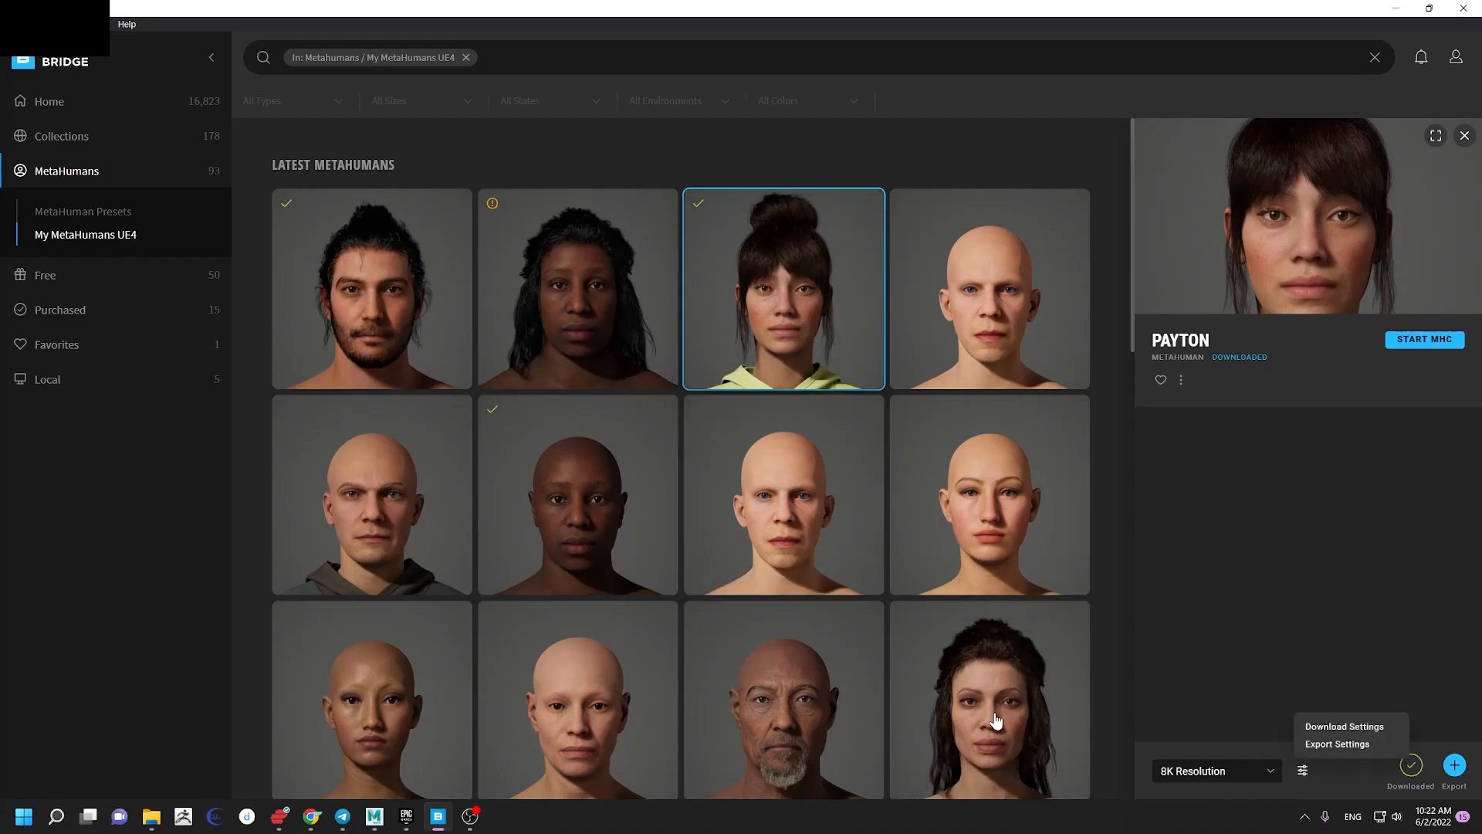
click(1327, 729)
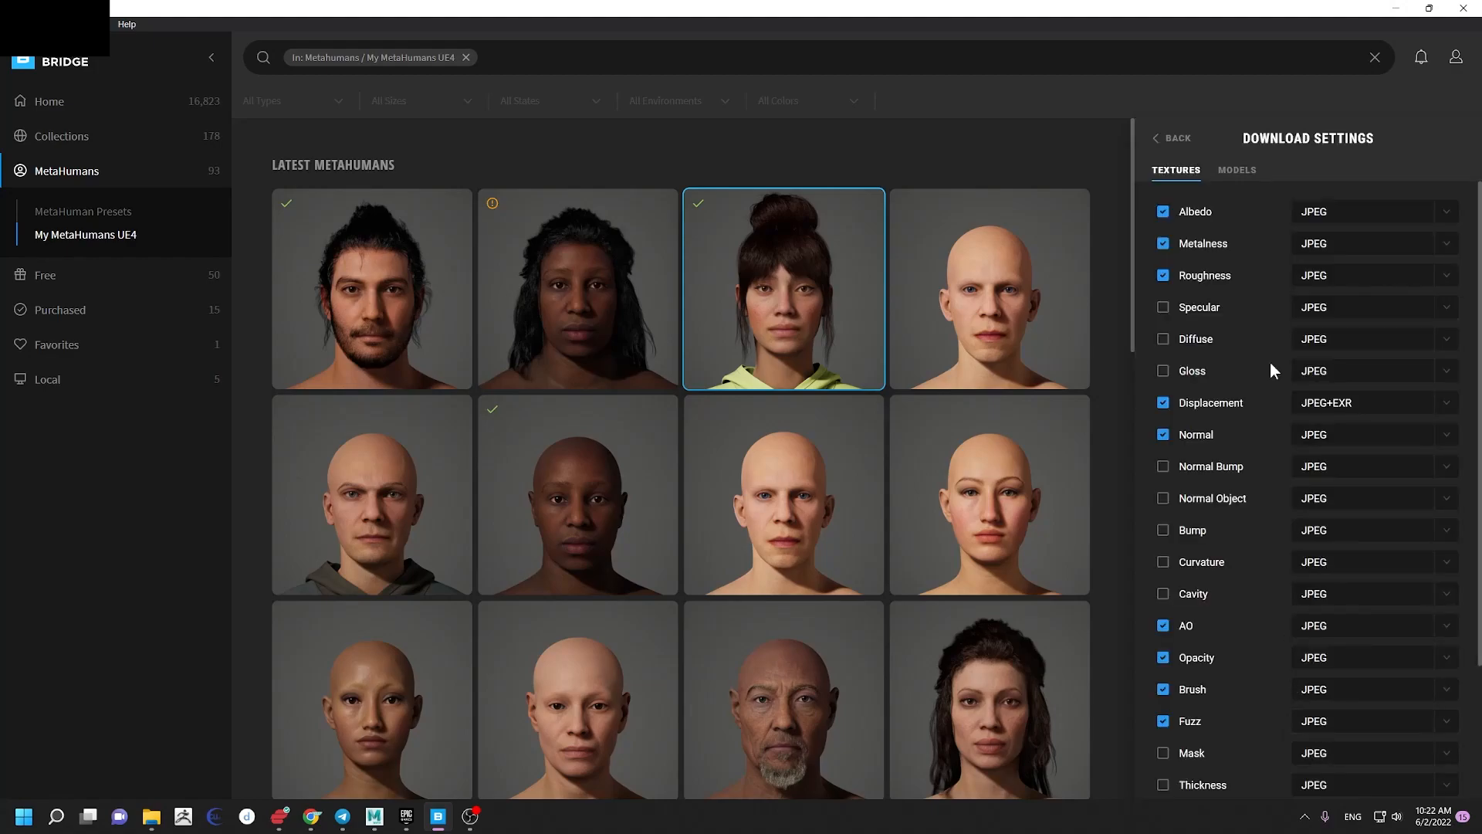
click(1241, 173)
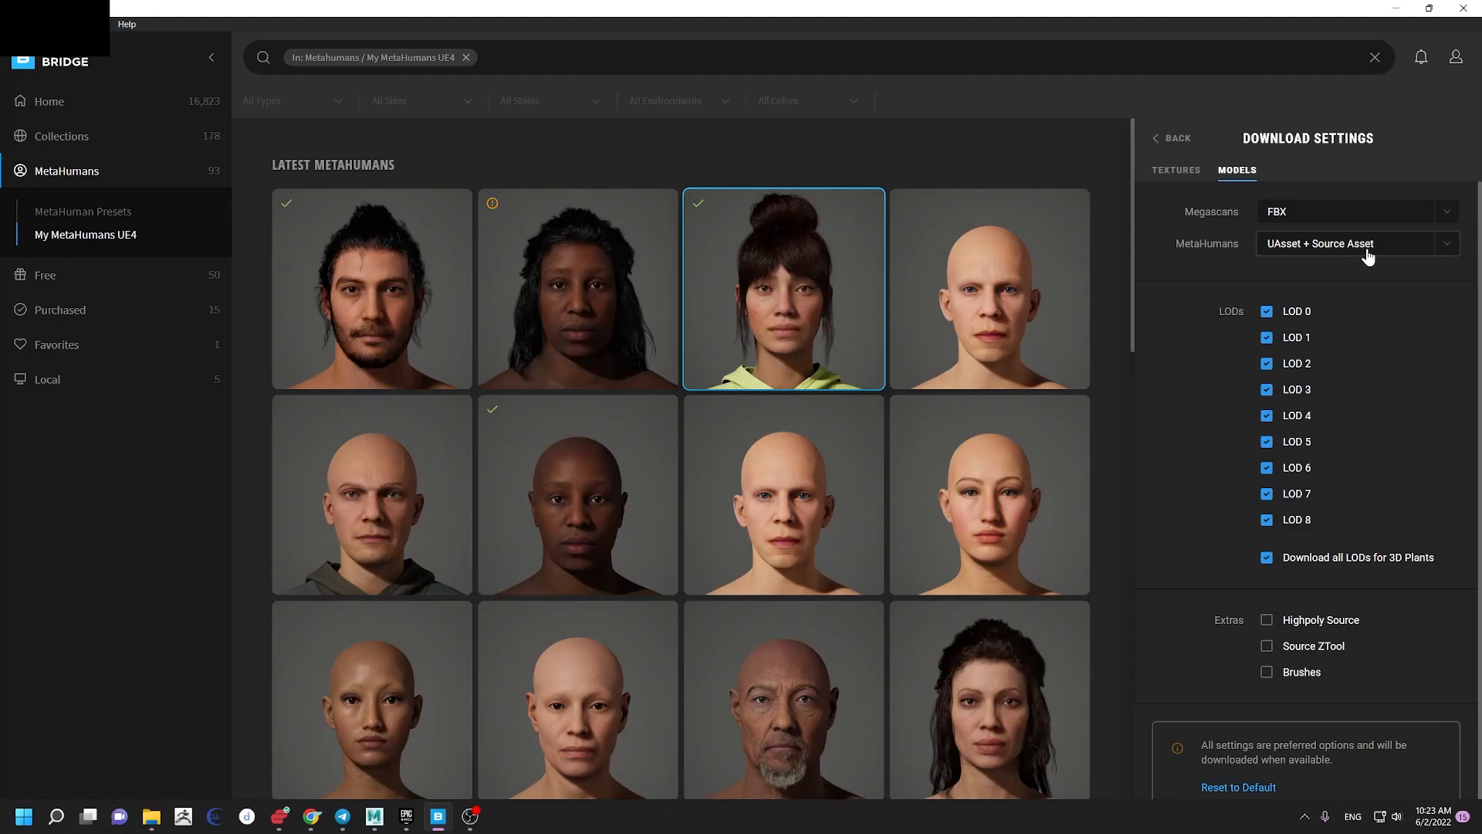
click(1155, 140)
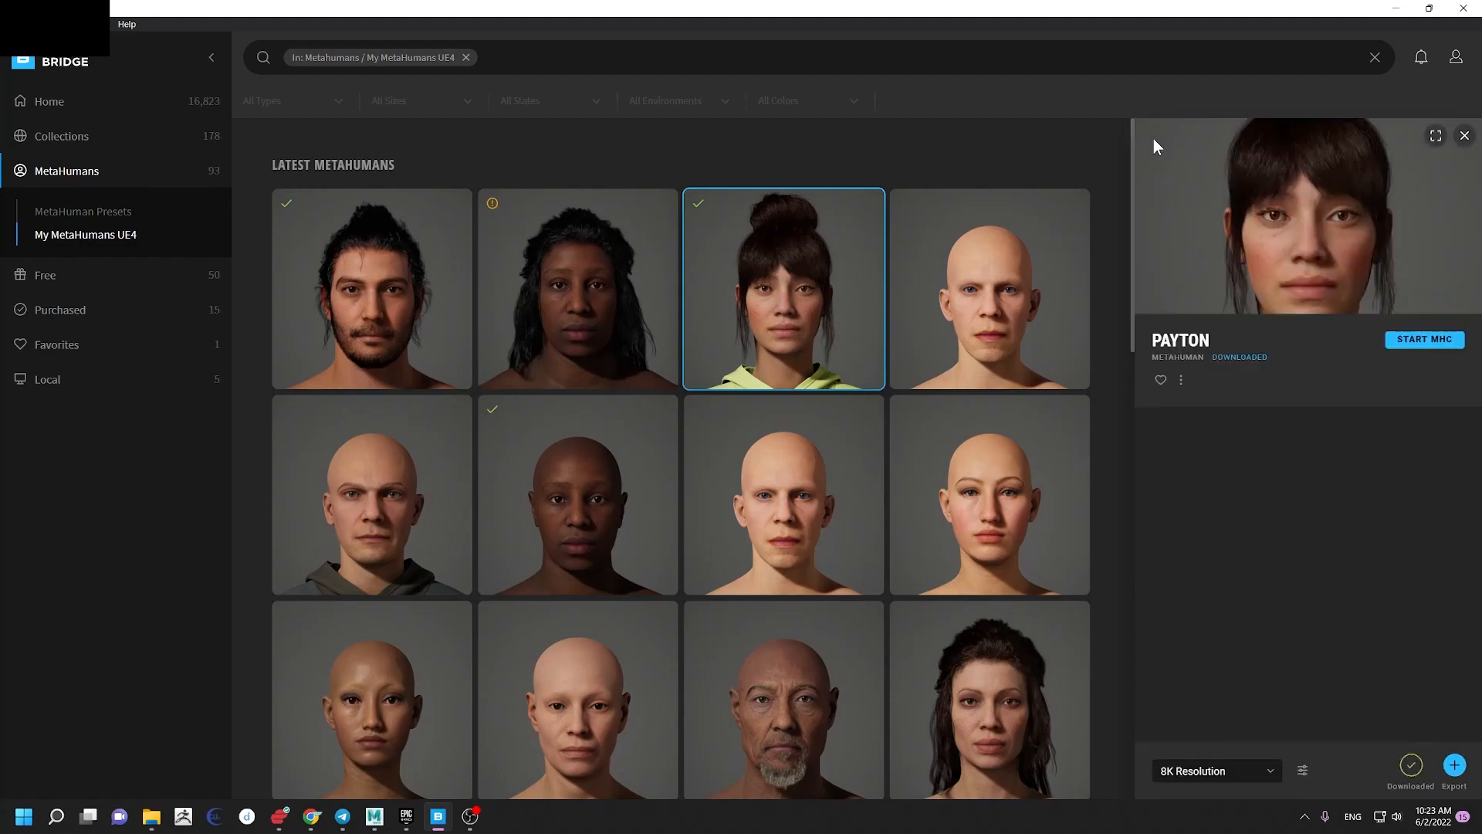
Step: Set the export target to Maya in the export settings
click(1301, 771)
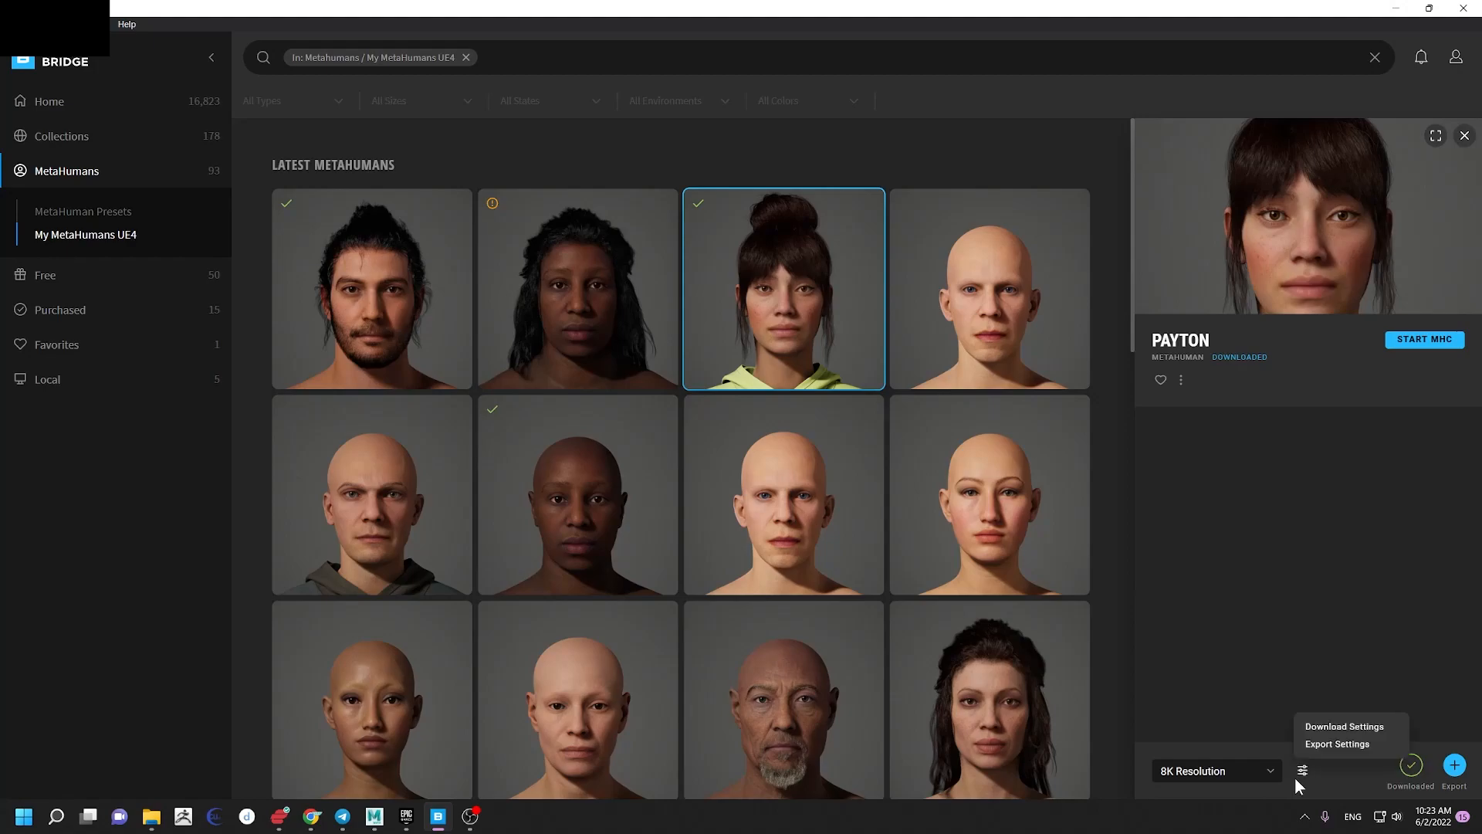
click(1331, 744)
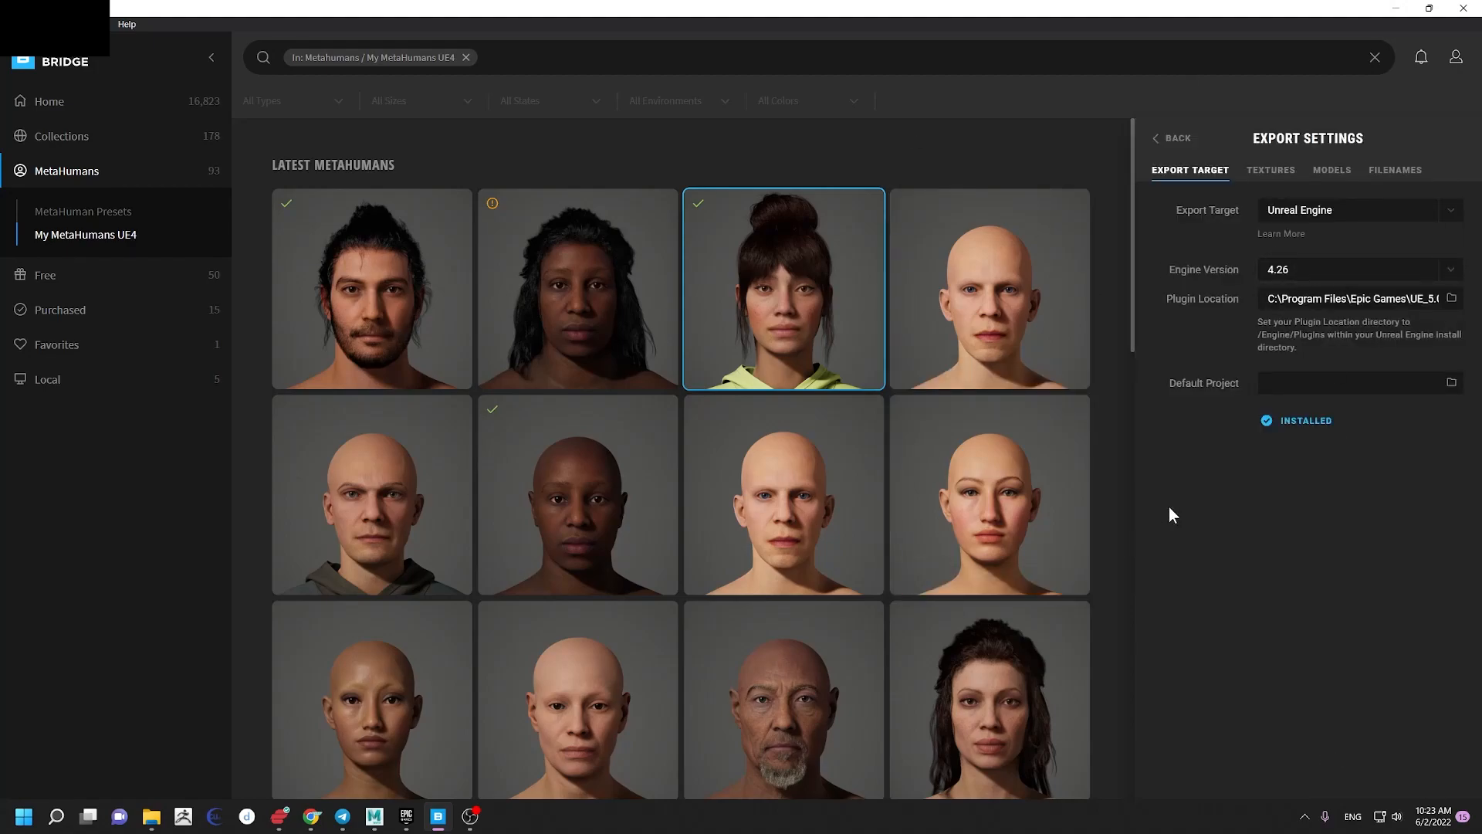
click(1450, 220)
click(1311, 291)
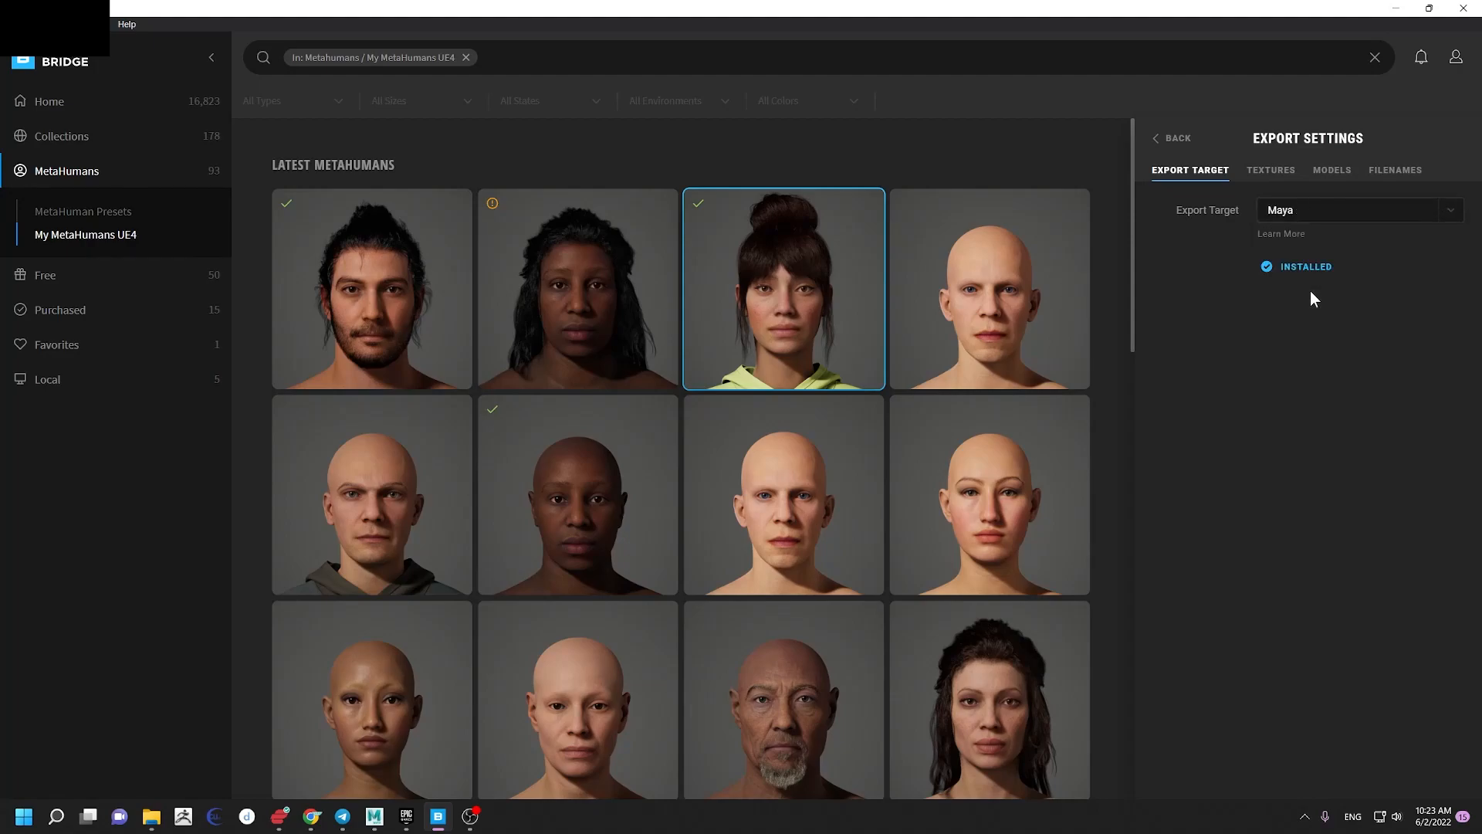
mouse_move(870, 210)
mouse_move(375, 816)
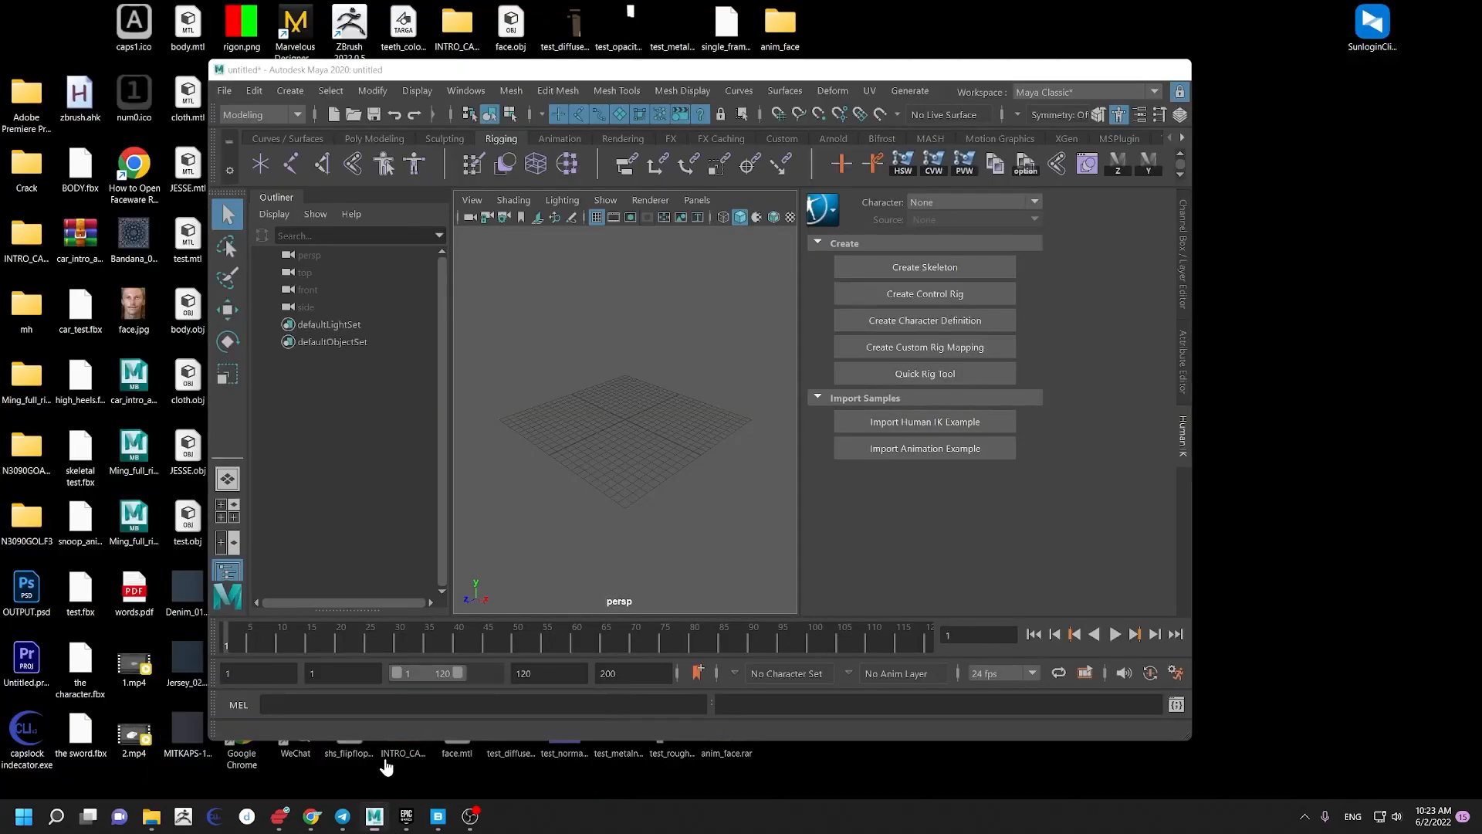
click(386, 759)
drag(613, 74, 693, 110)
drag(841, 113, 888, 124)
double_click(893, 130)
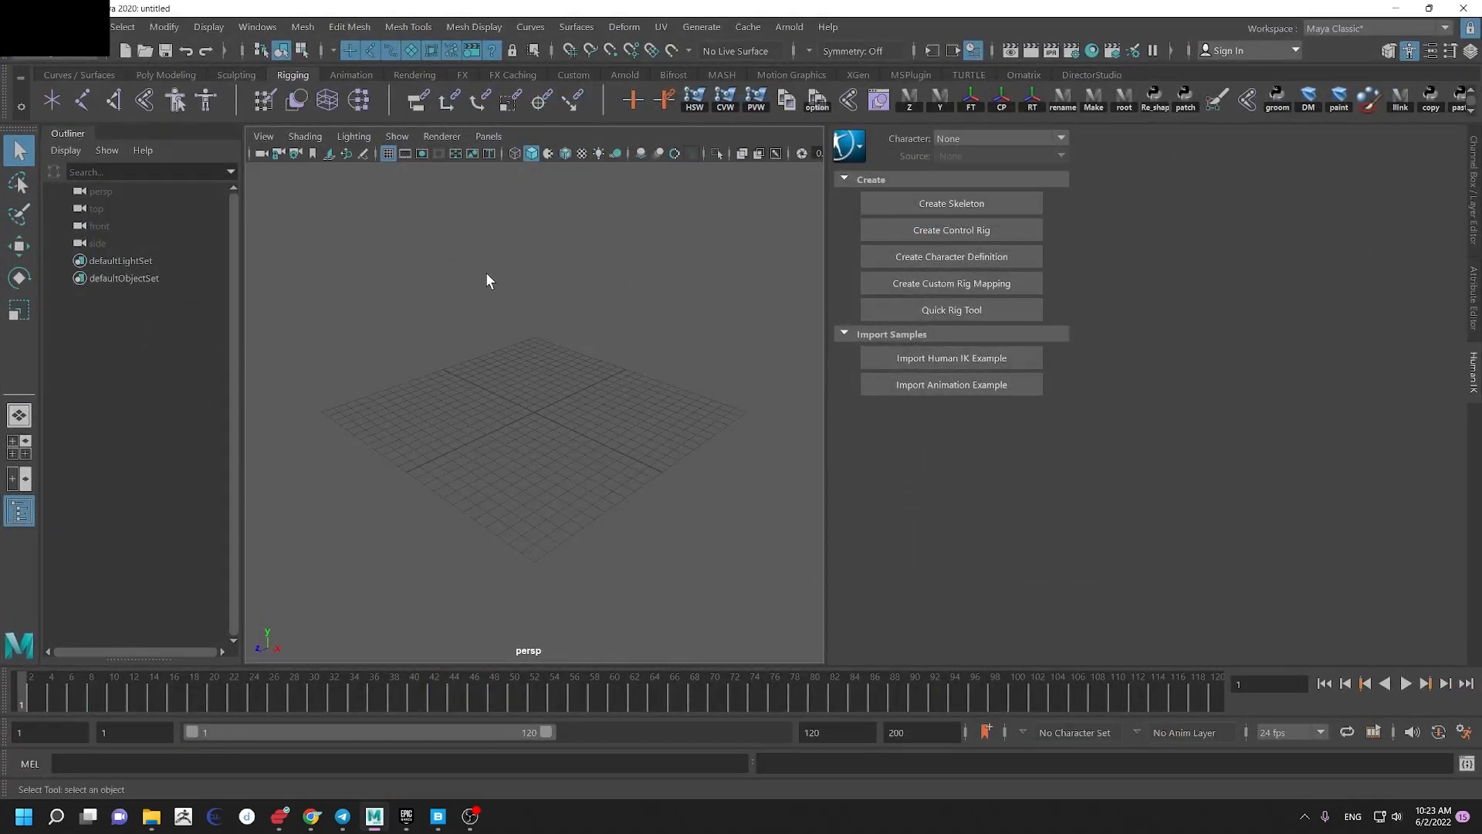
key(space)
drag(614, 438, 622, 435)
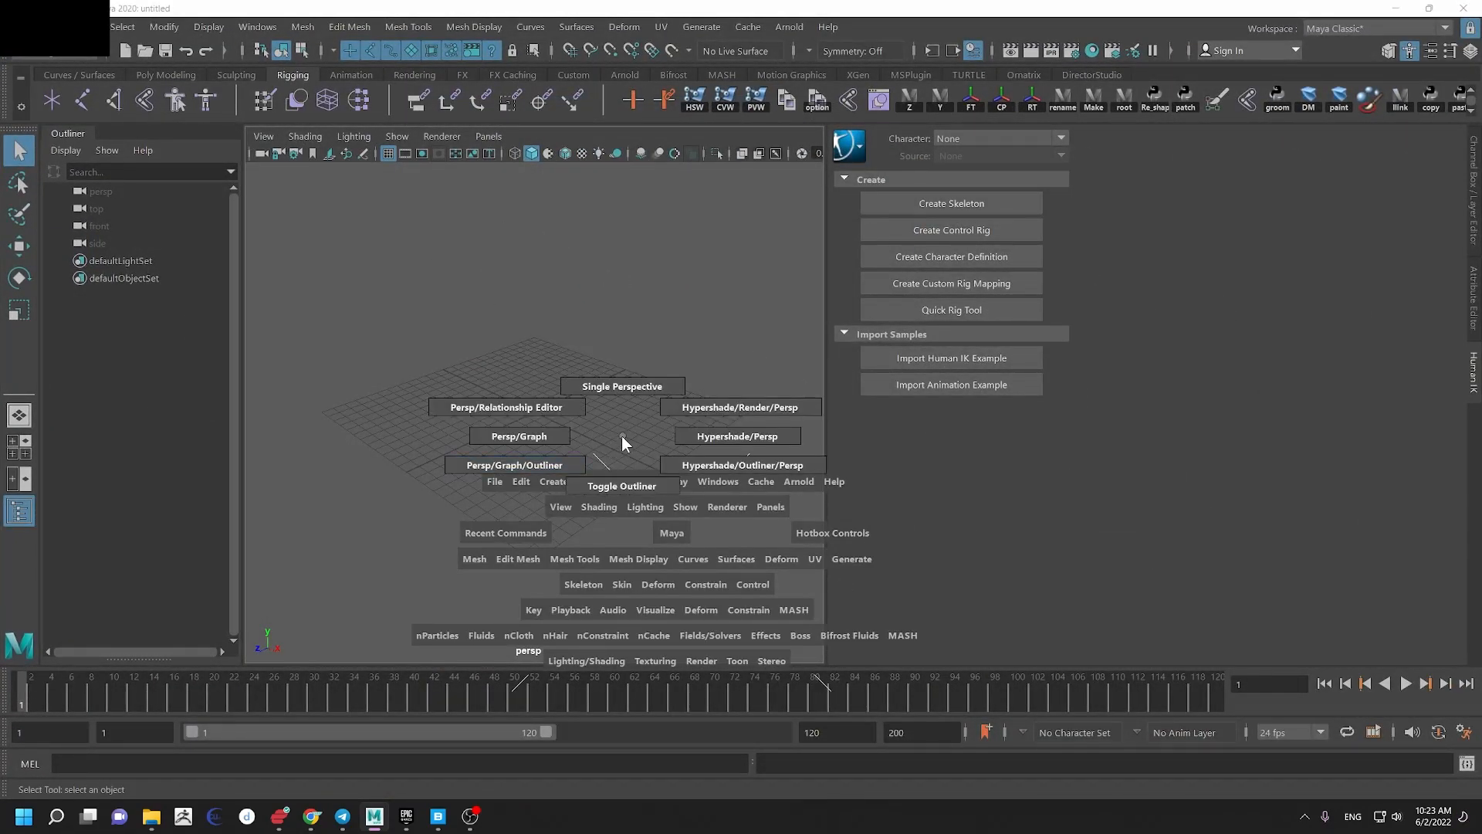
drag(765, 9, 701, 114)
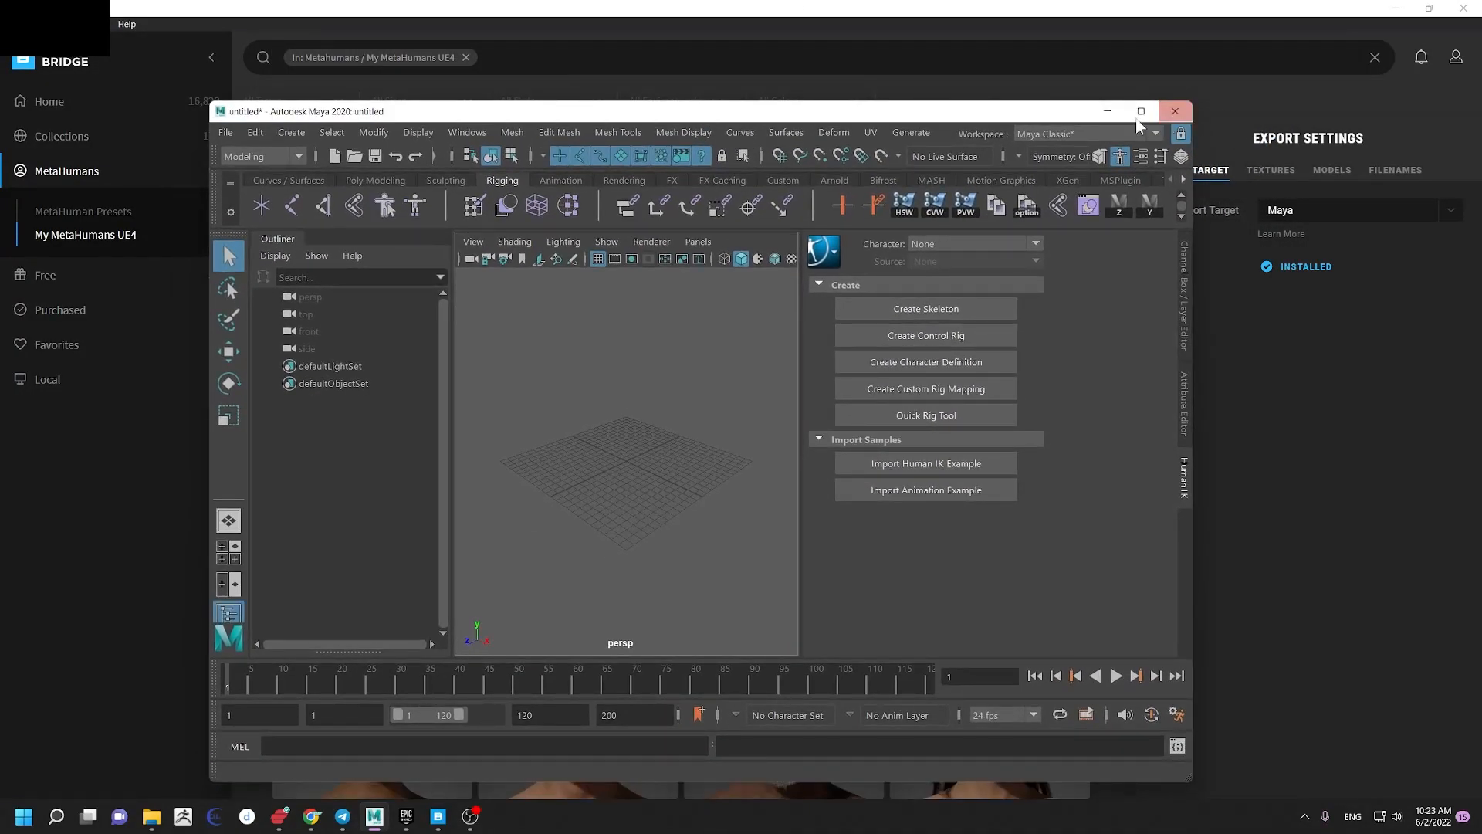
drag(814, 114, 855, 88)
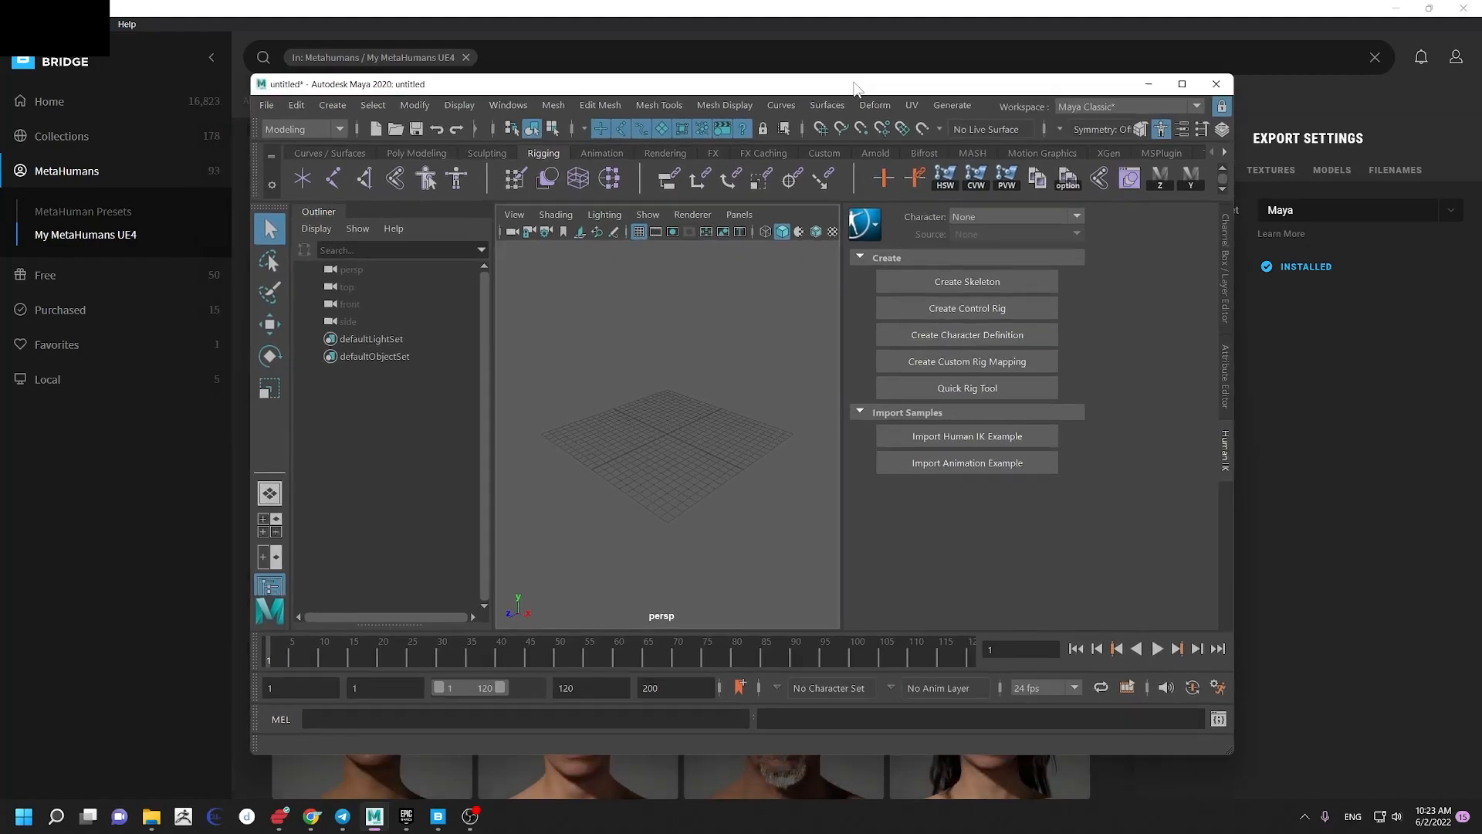
drag(1018, 90, 1013, 125)
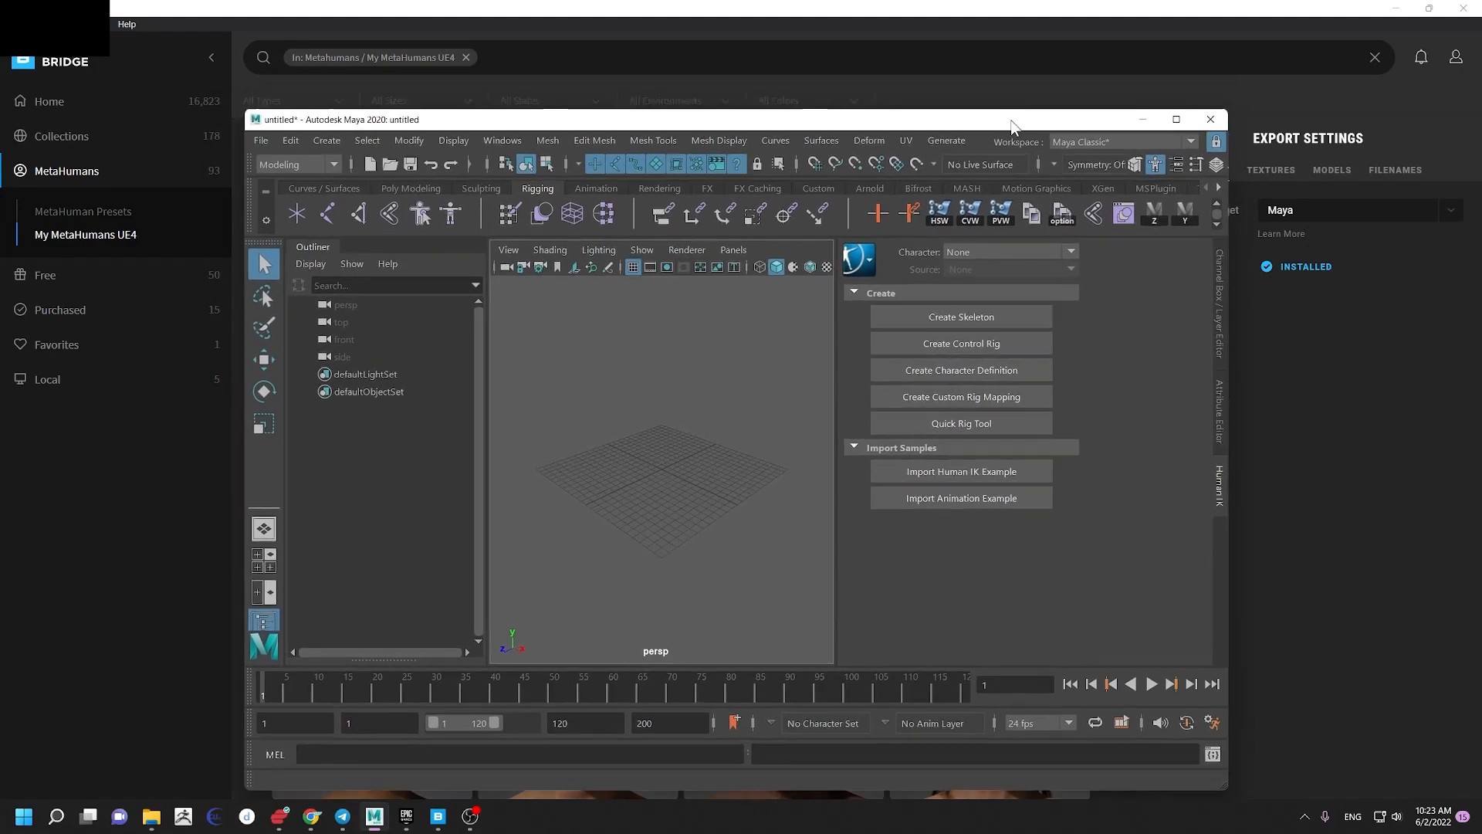
drag(917, 122, 928, 108)
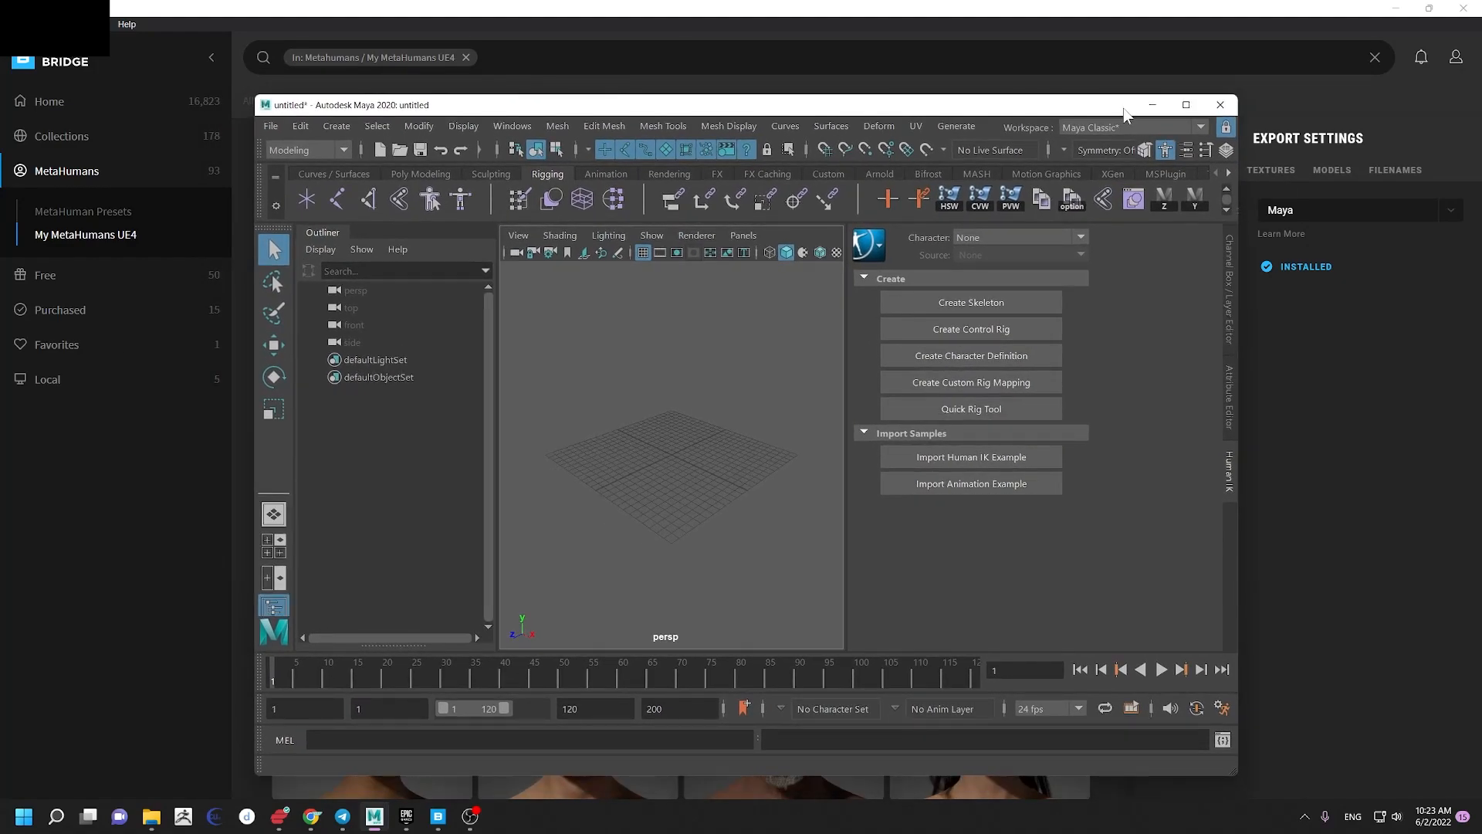
drag(1035, 112, 1032, 126)
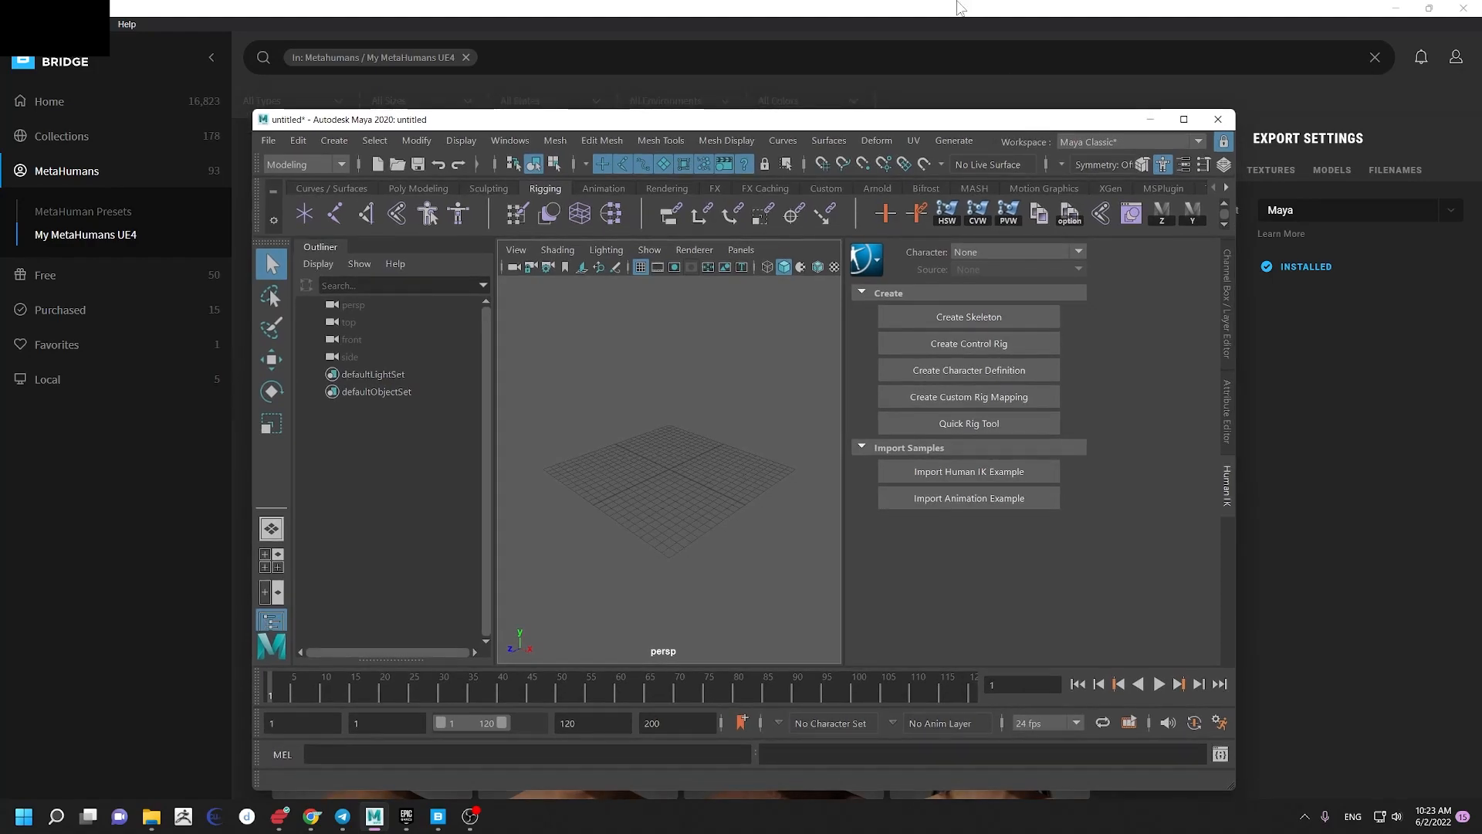
Step: Export the Payton MetaHuman from Bridge to Maya and confirm the character import in Maya
click(964, 8)
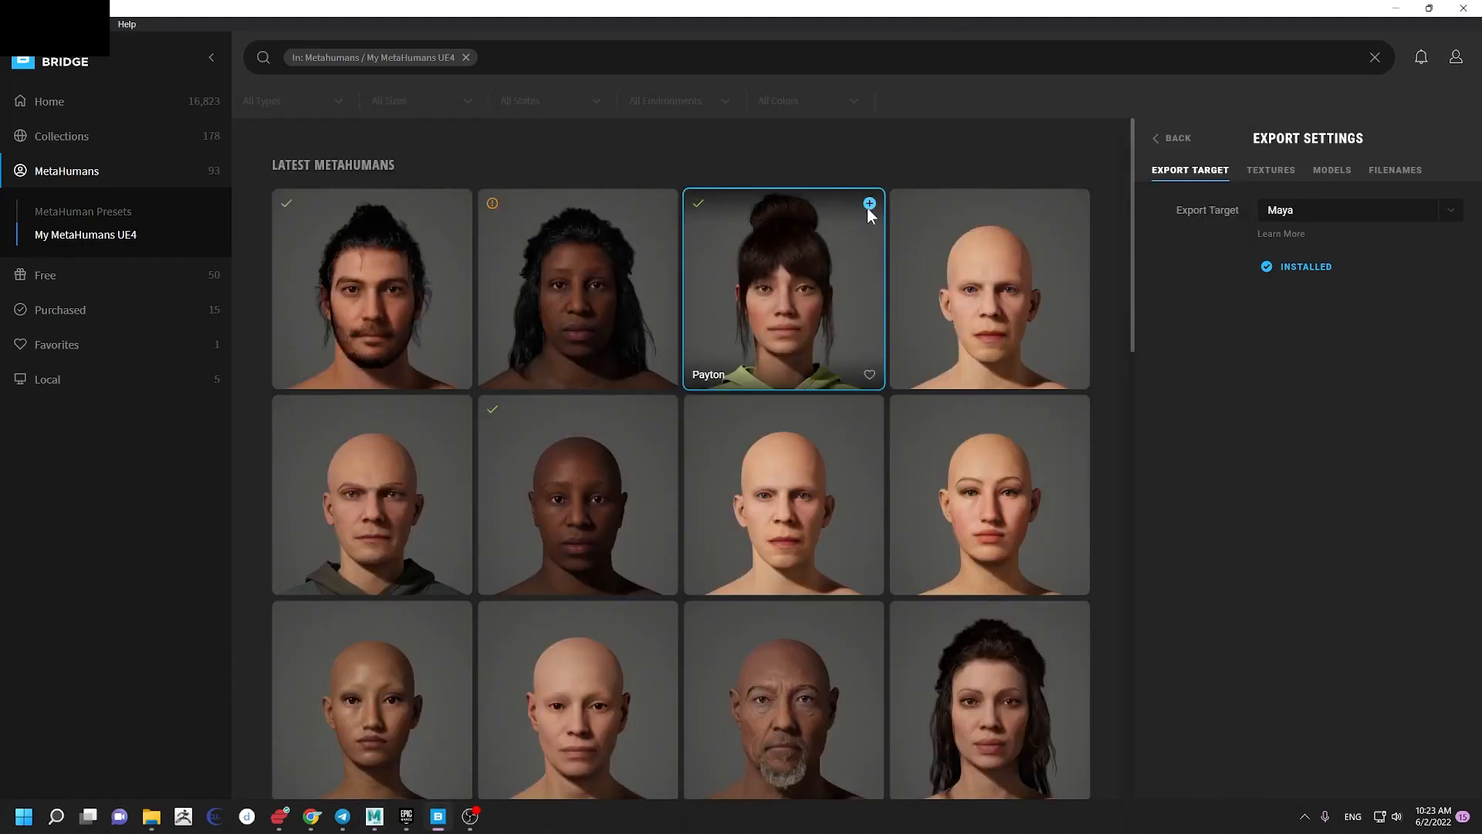
click(870, 204)
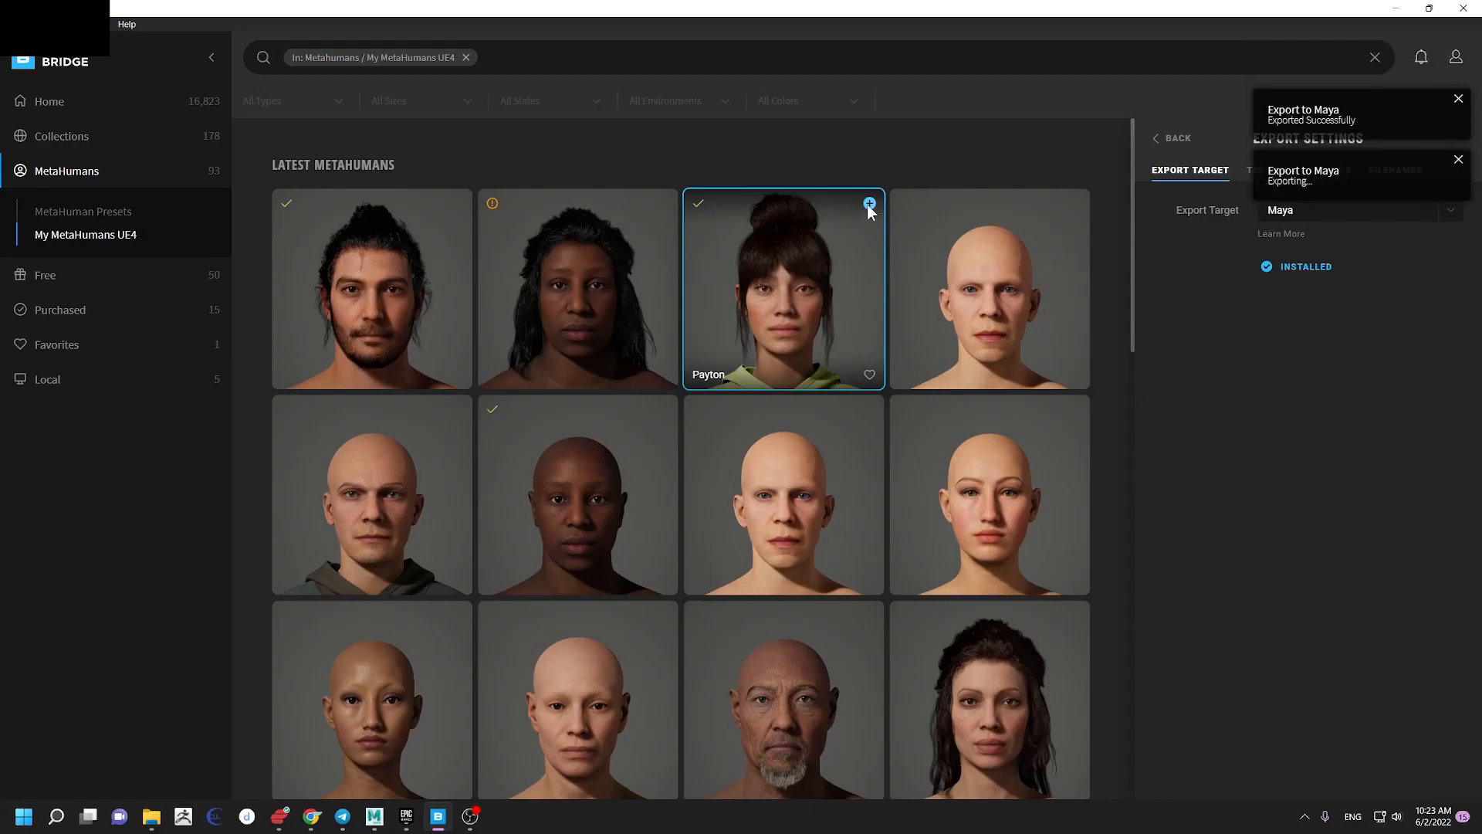
mouse_move(374, 816)
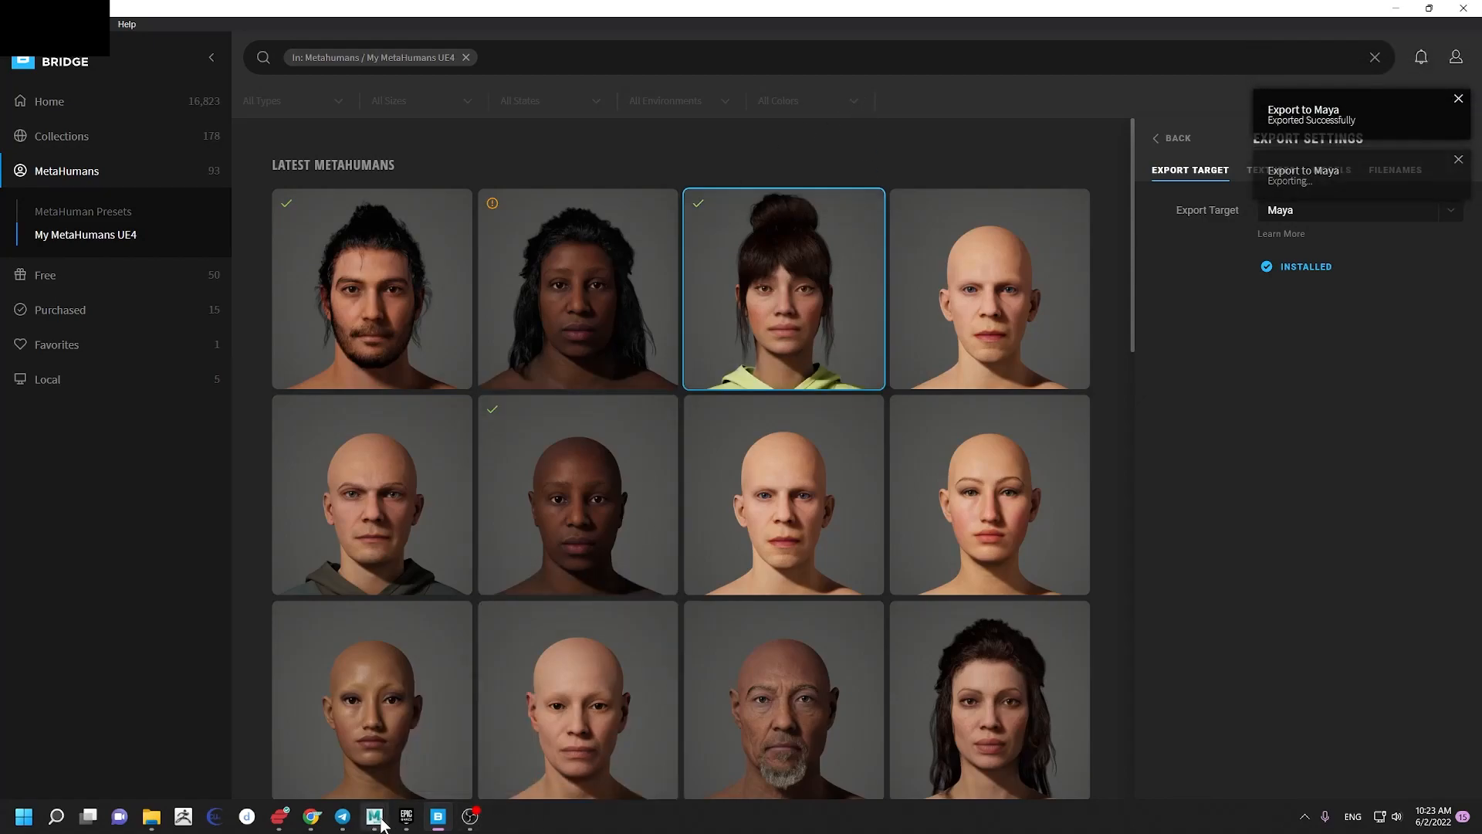
click(417, 746)
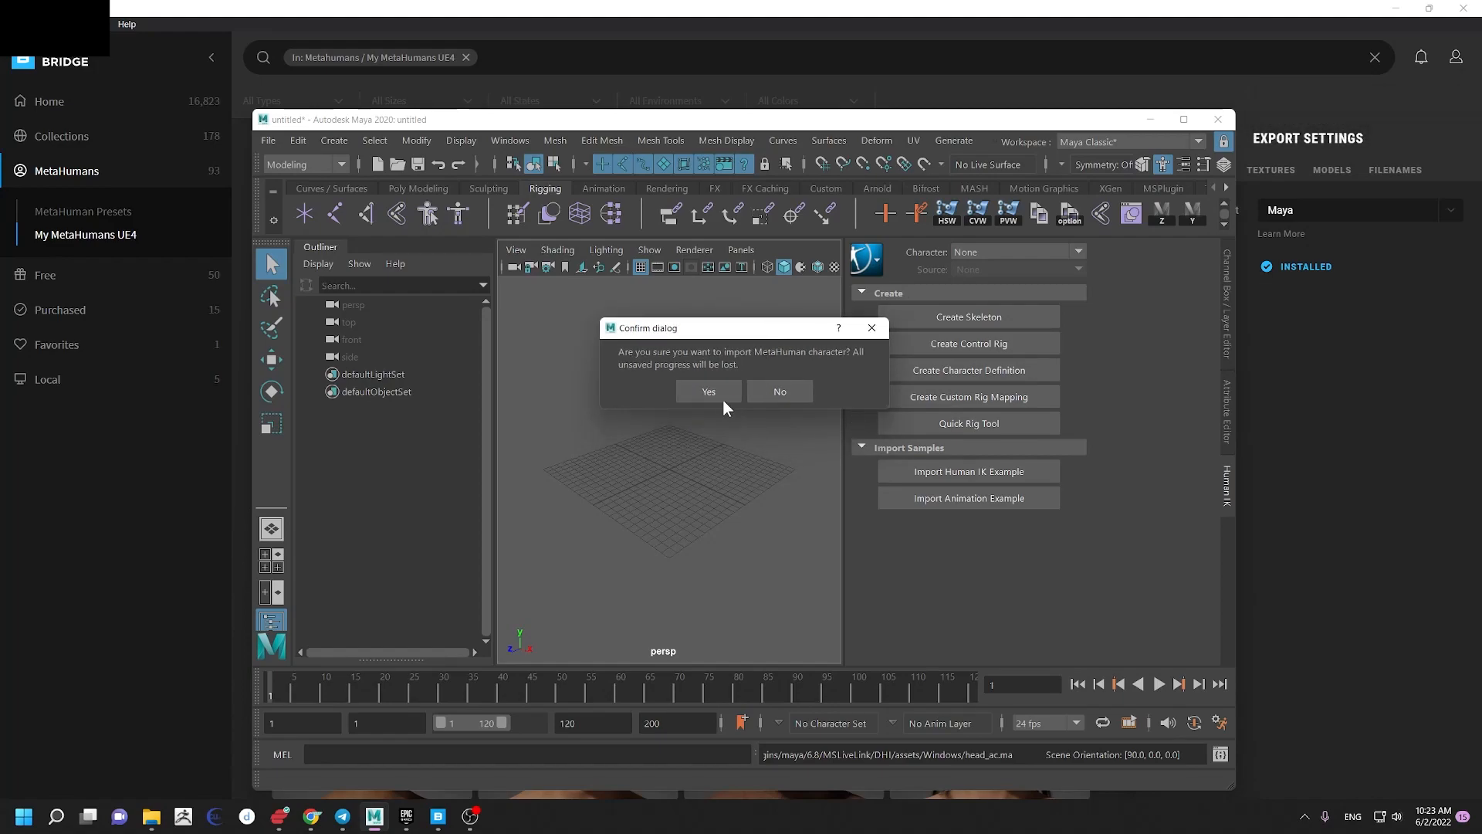
click(715, 417)
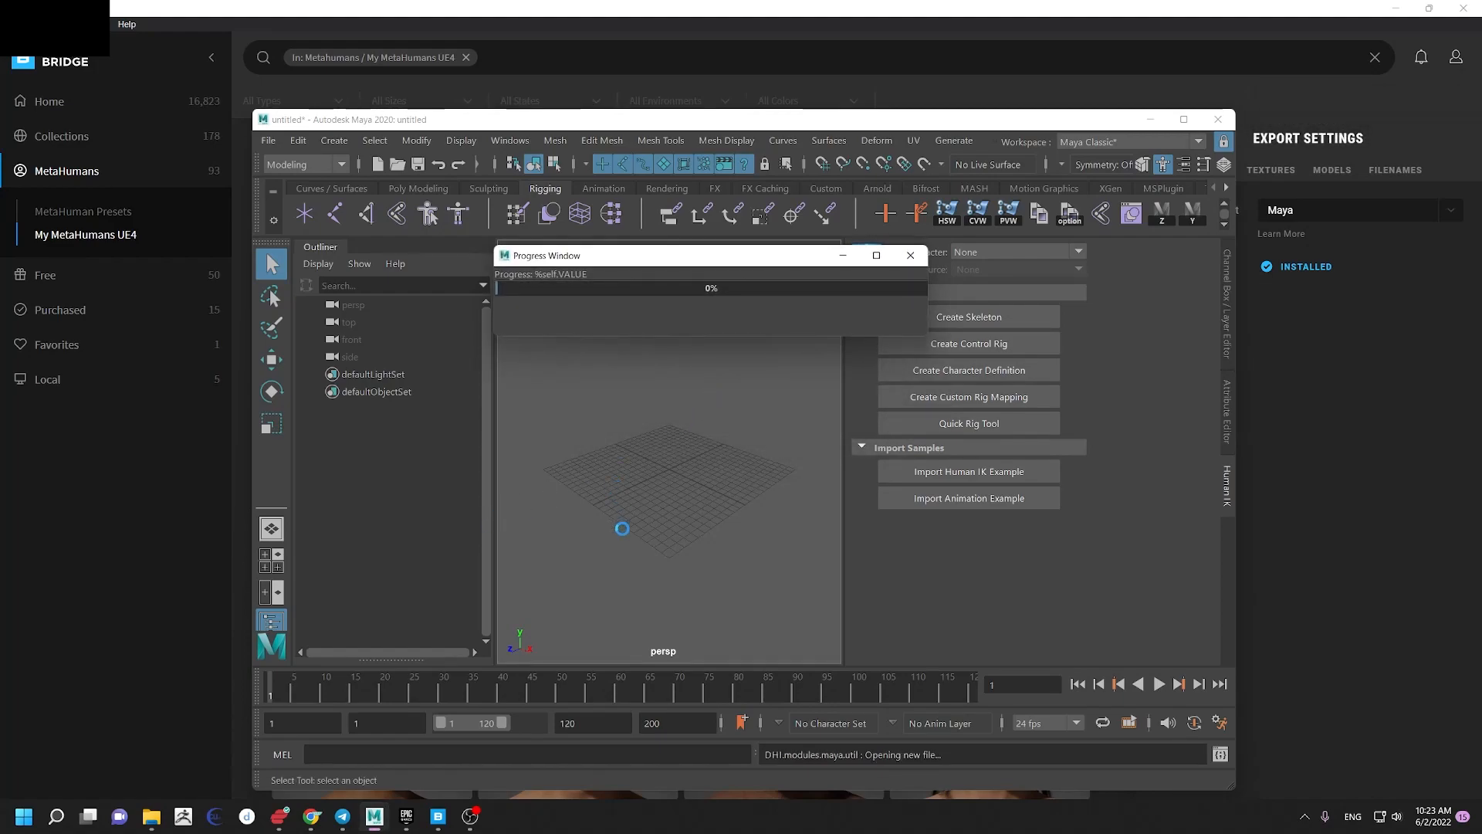
click(467, 820)
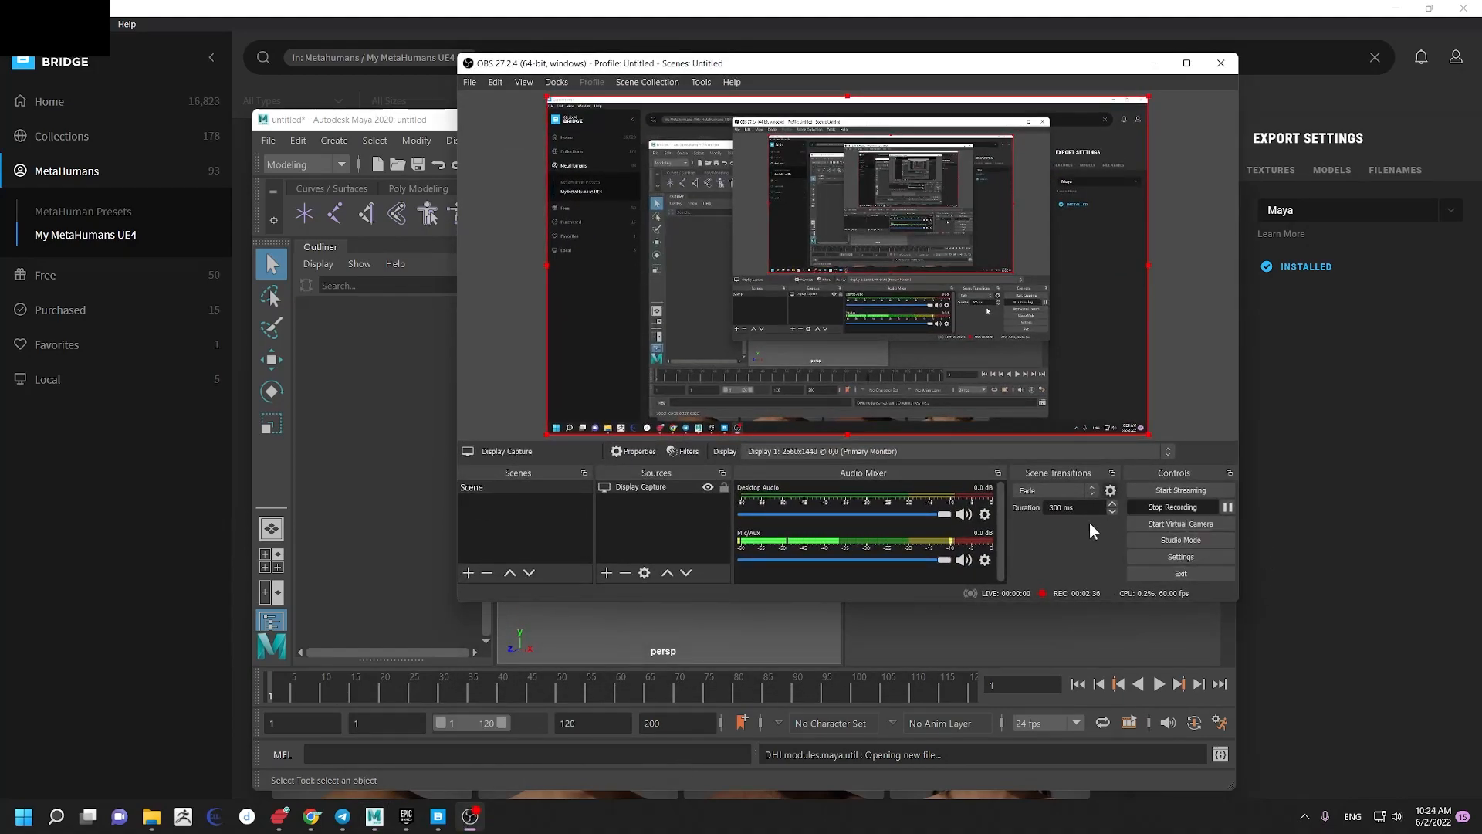
click(1227, 506)
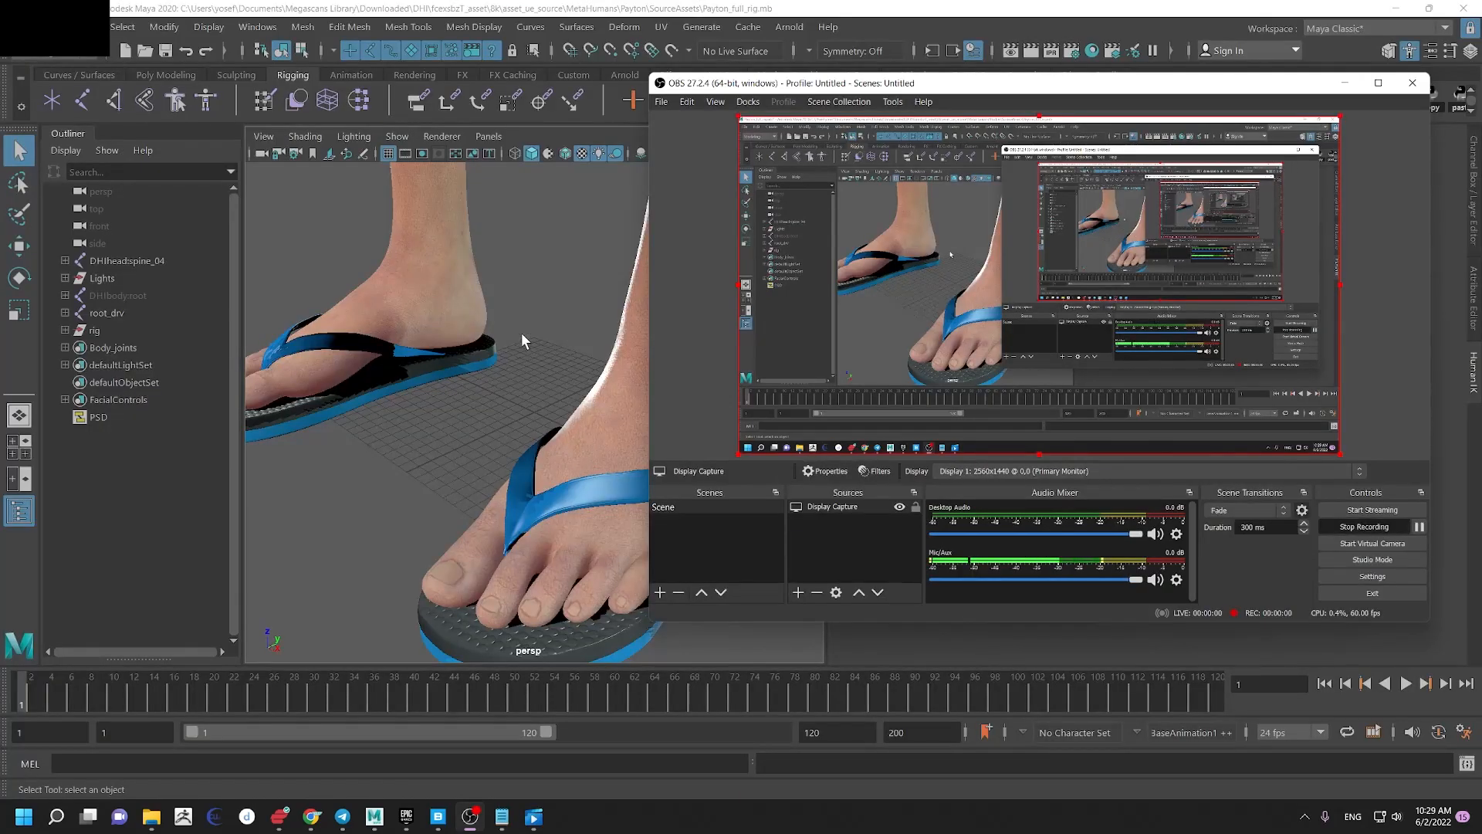
Step: Inspect the imported Payton character in the Maya viewport, from the feet up to the head and facial control board
click(545, 302)
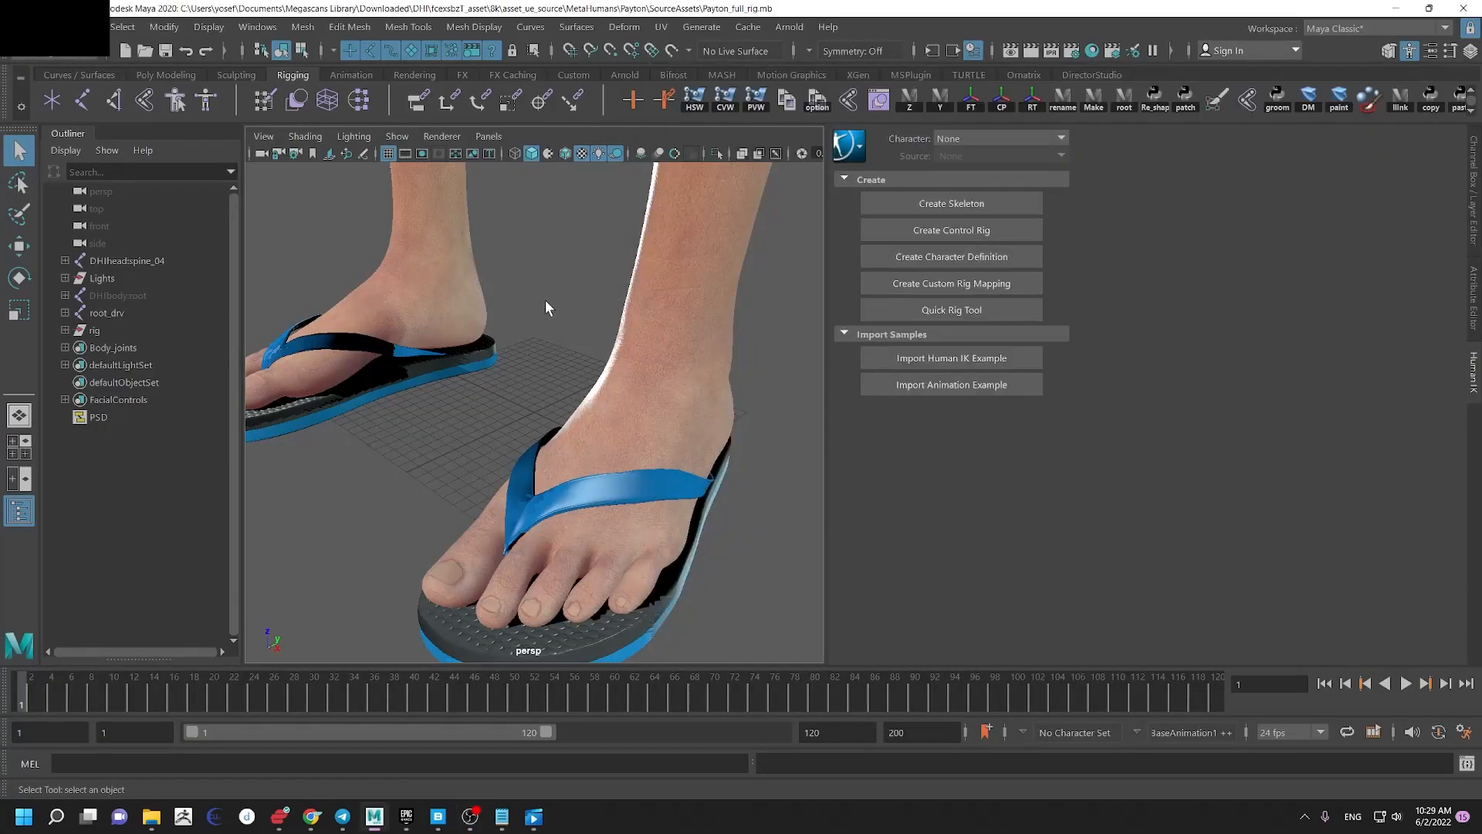
alt+right_drag(632, 365, 559, 302)
alt+middle_drag(559, 302, 544, 365)
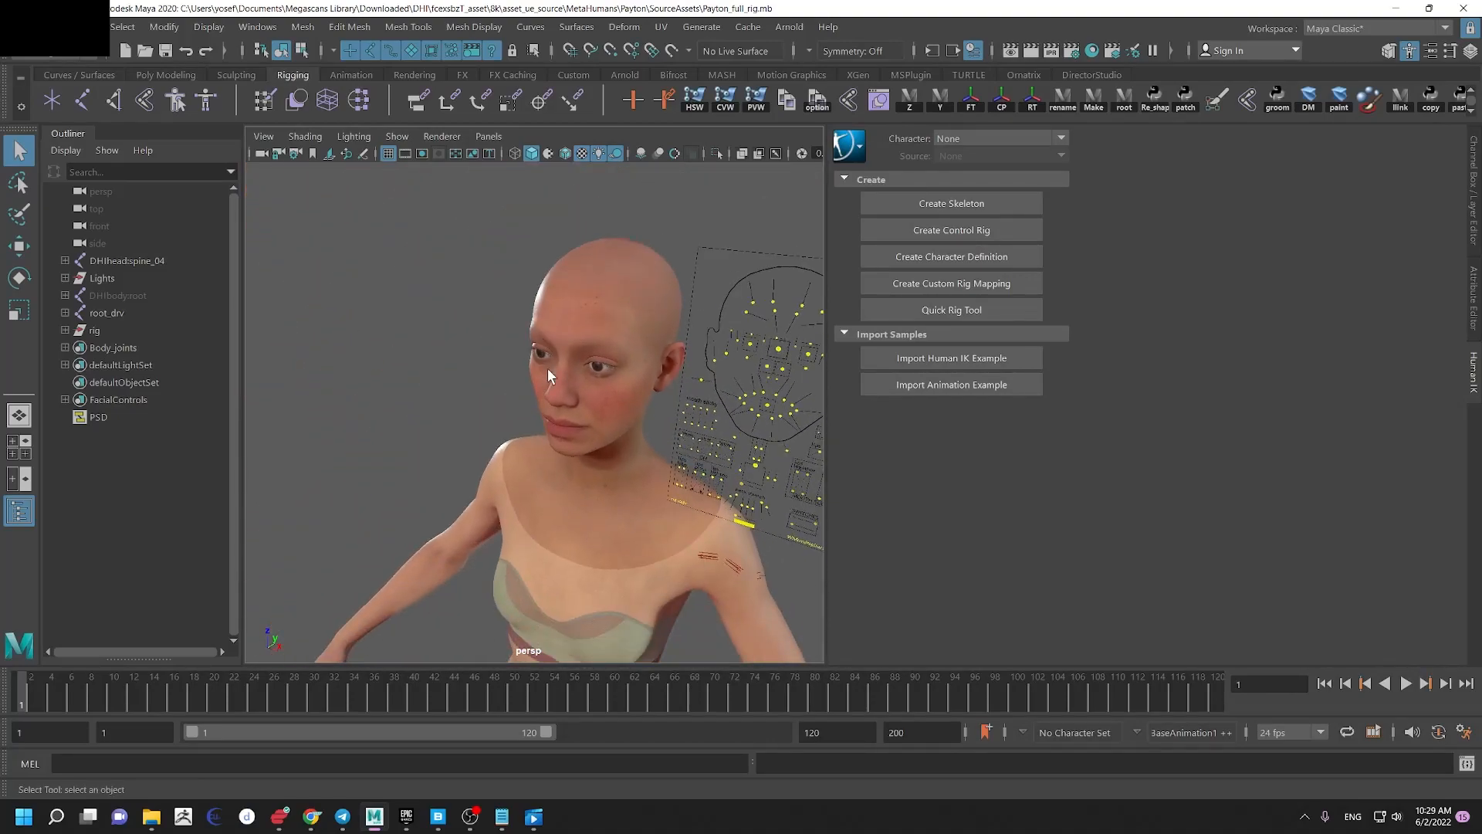
alt+right_drag(540, 397, 577, 417)
Step: Minimize Maya, switch to the Epic Games Launcher and launch Unreal Engine 5.0.2
click(1395, 7)
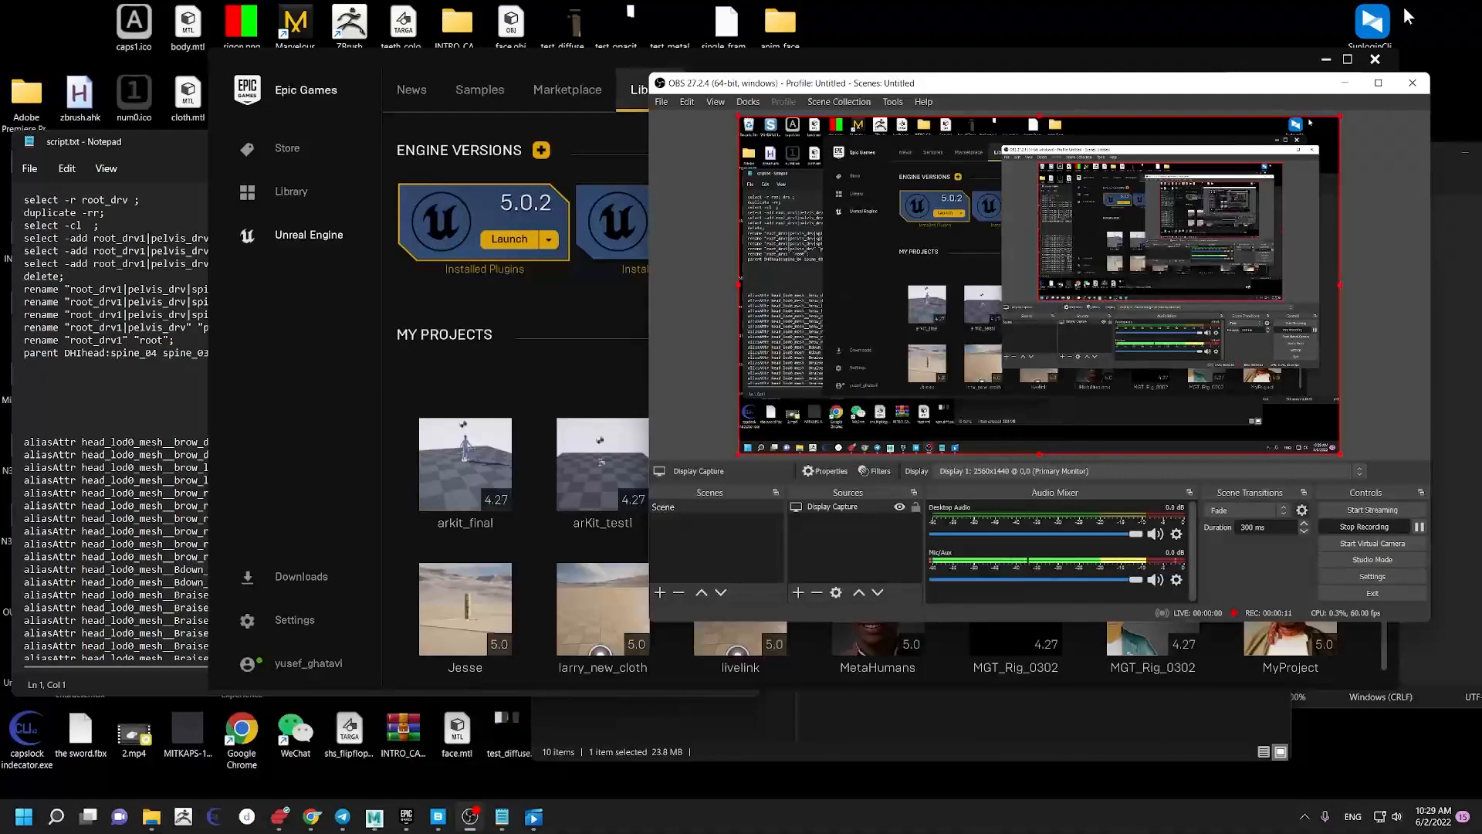
click(664, 53)
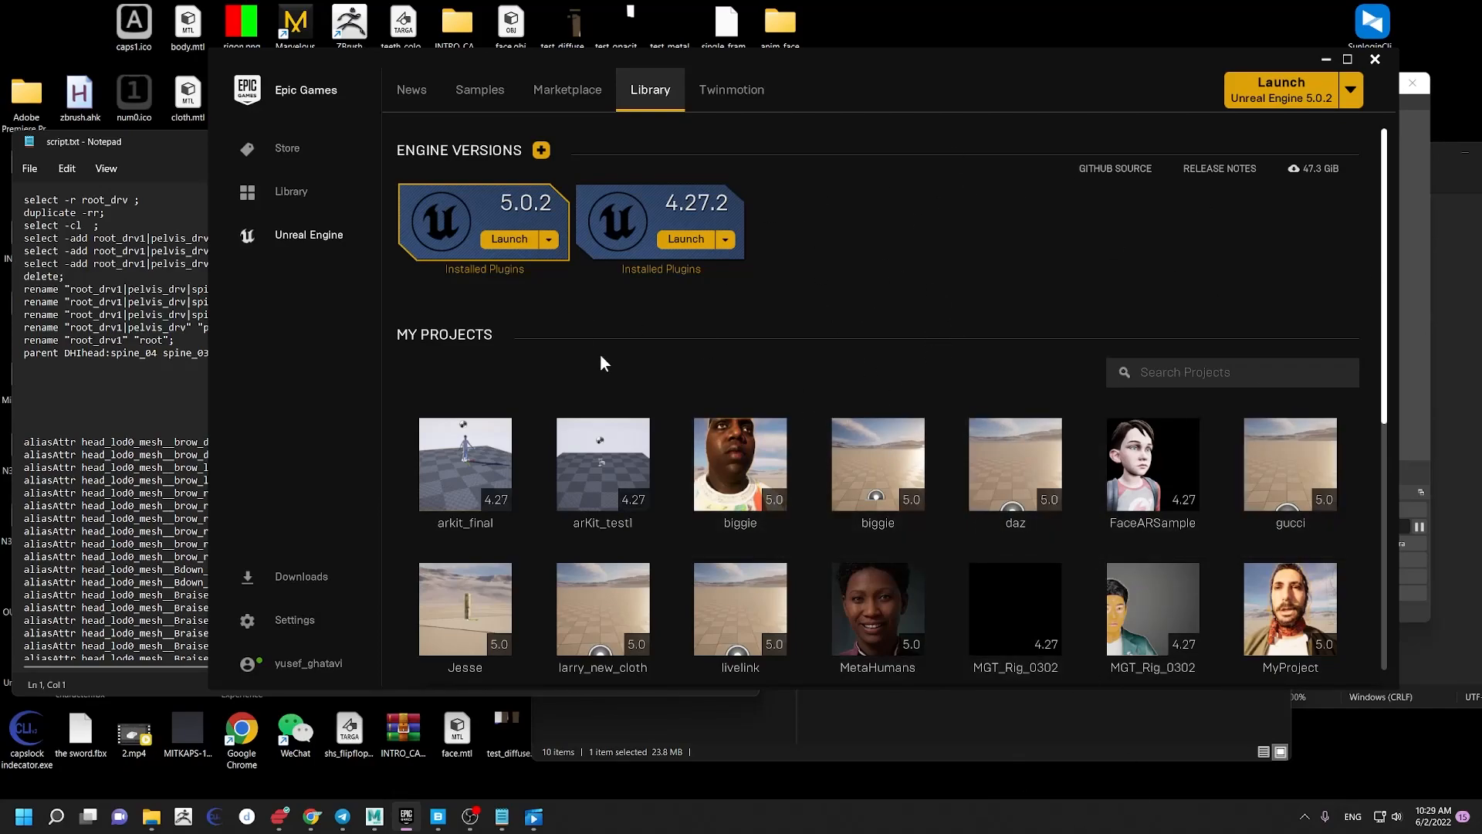
click(523, 241)
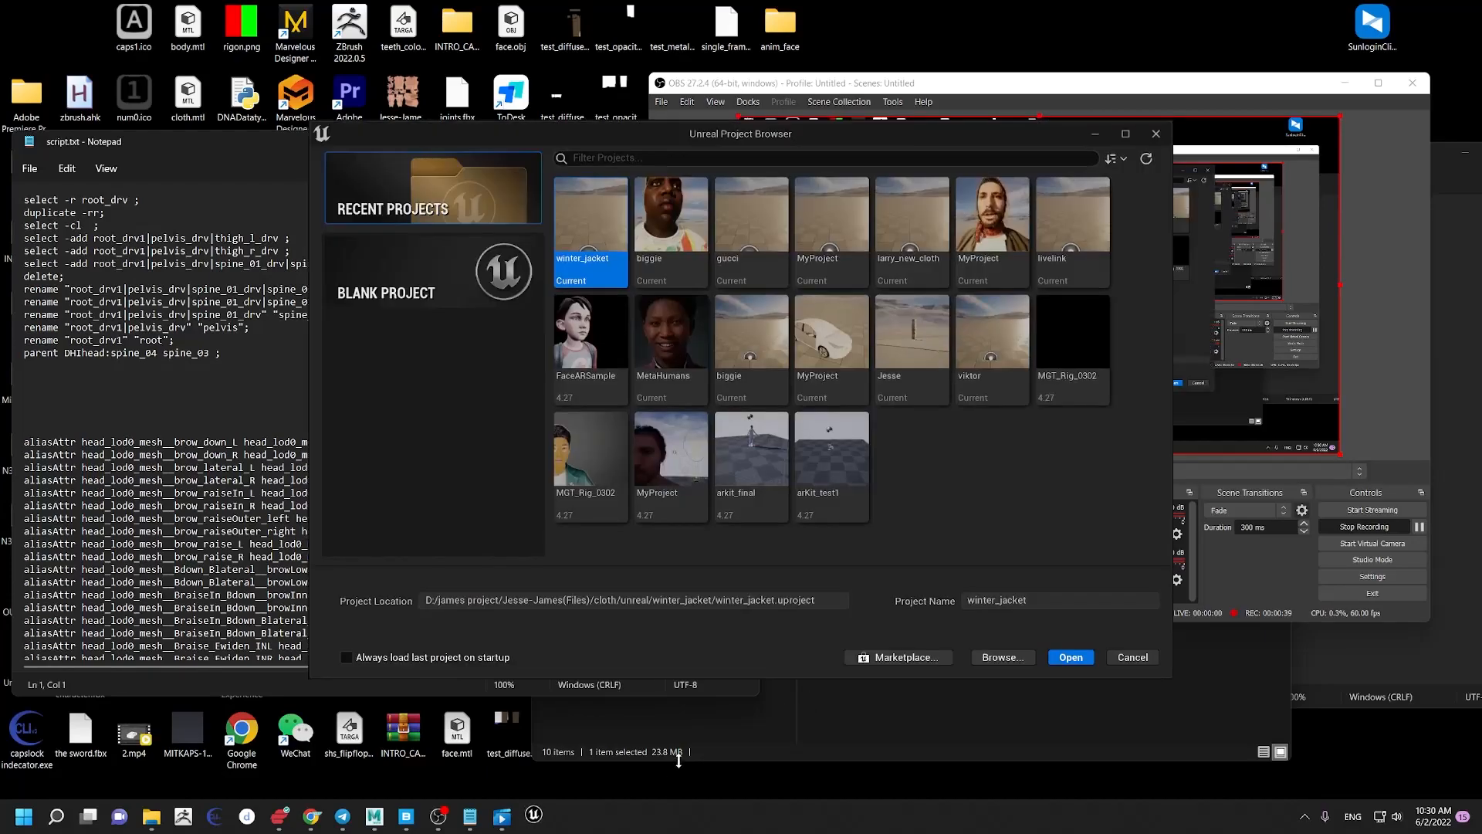
Step: Create a blank Unreal project named livelink in the location D:\live_link_test\unreal2
click(418, 290)
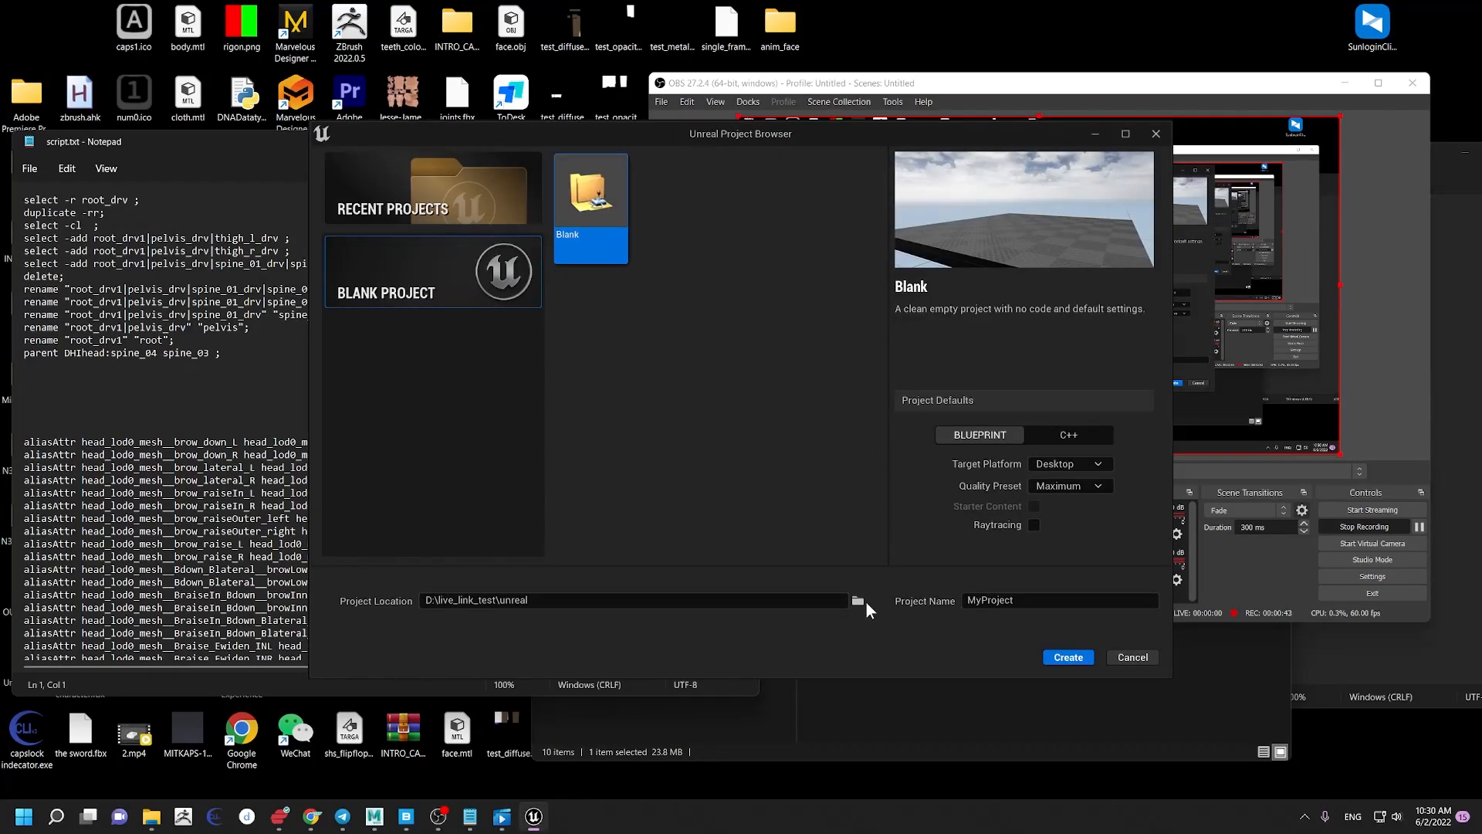
click(1023, 600)
key(ctrl+a)
click(852, 599)
click(764, 605)
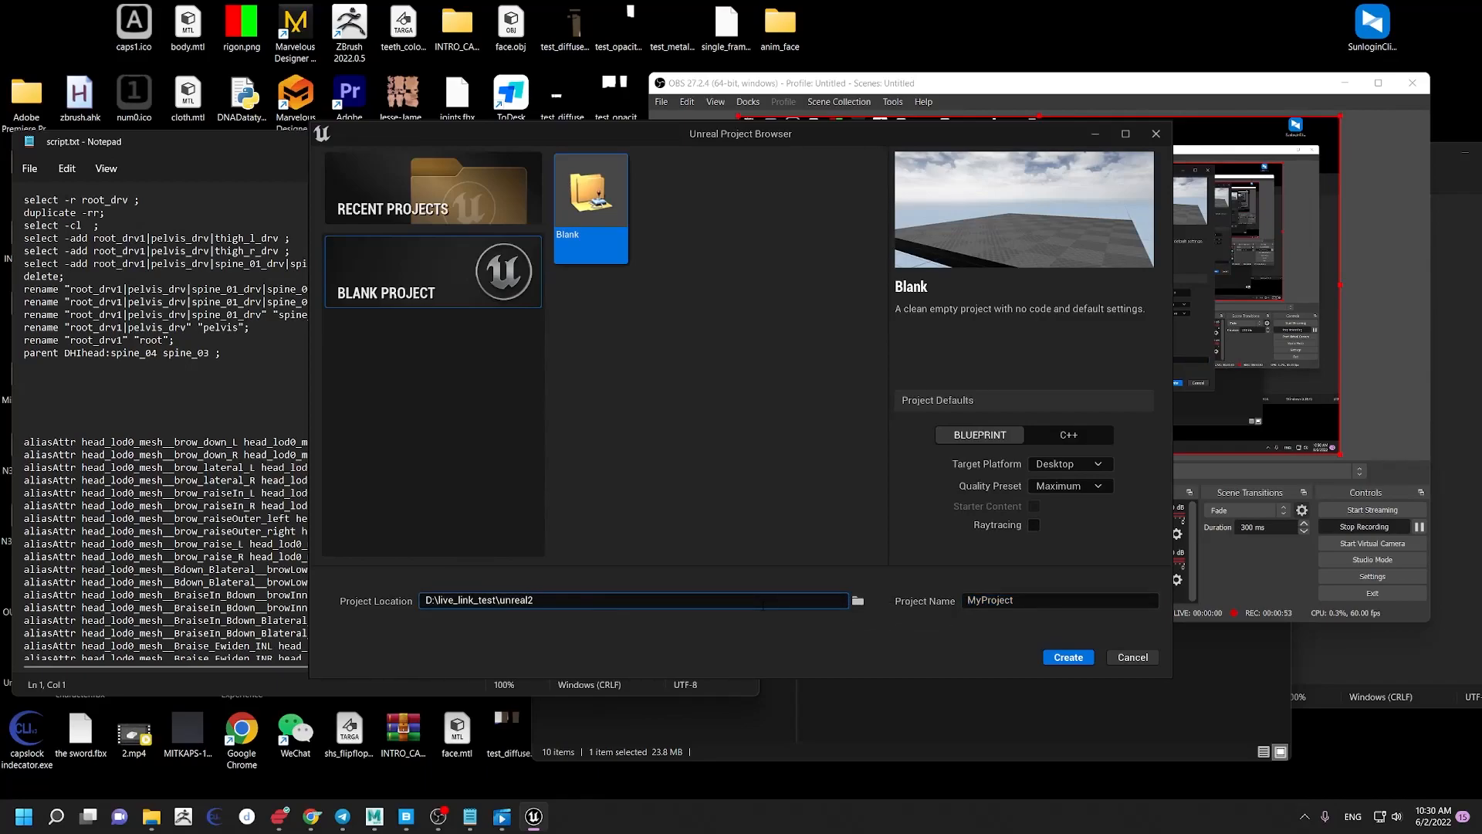
click(1060, 603)
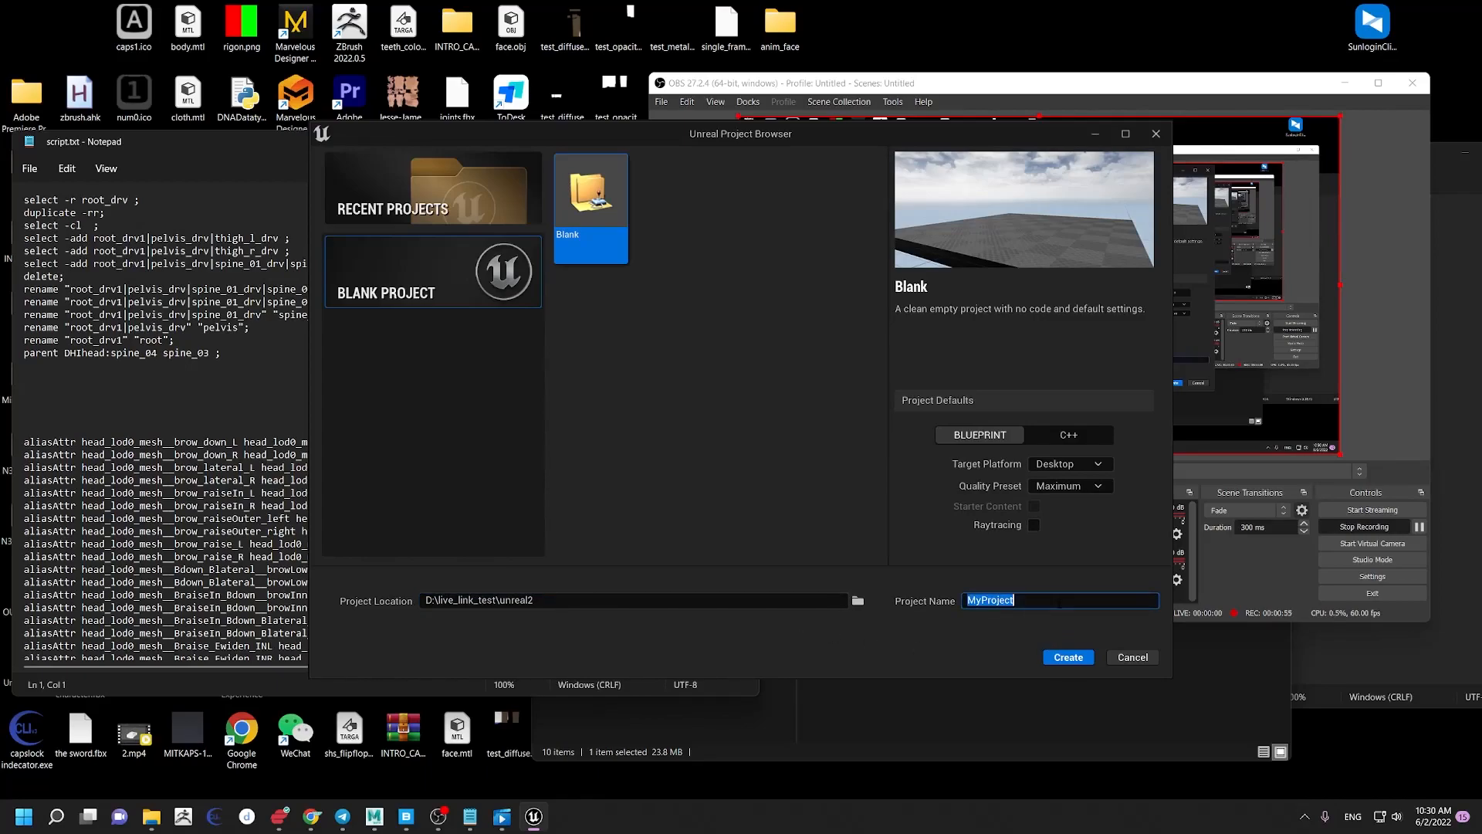
text(livelink)
click(1067, 658)
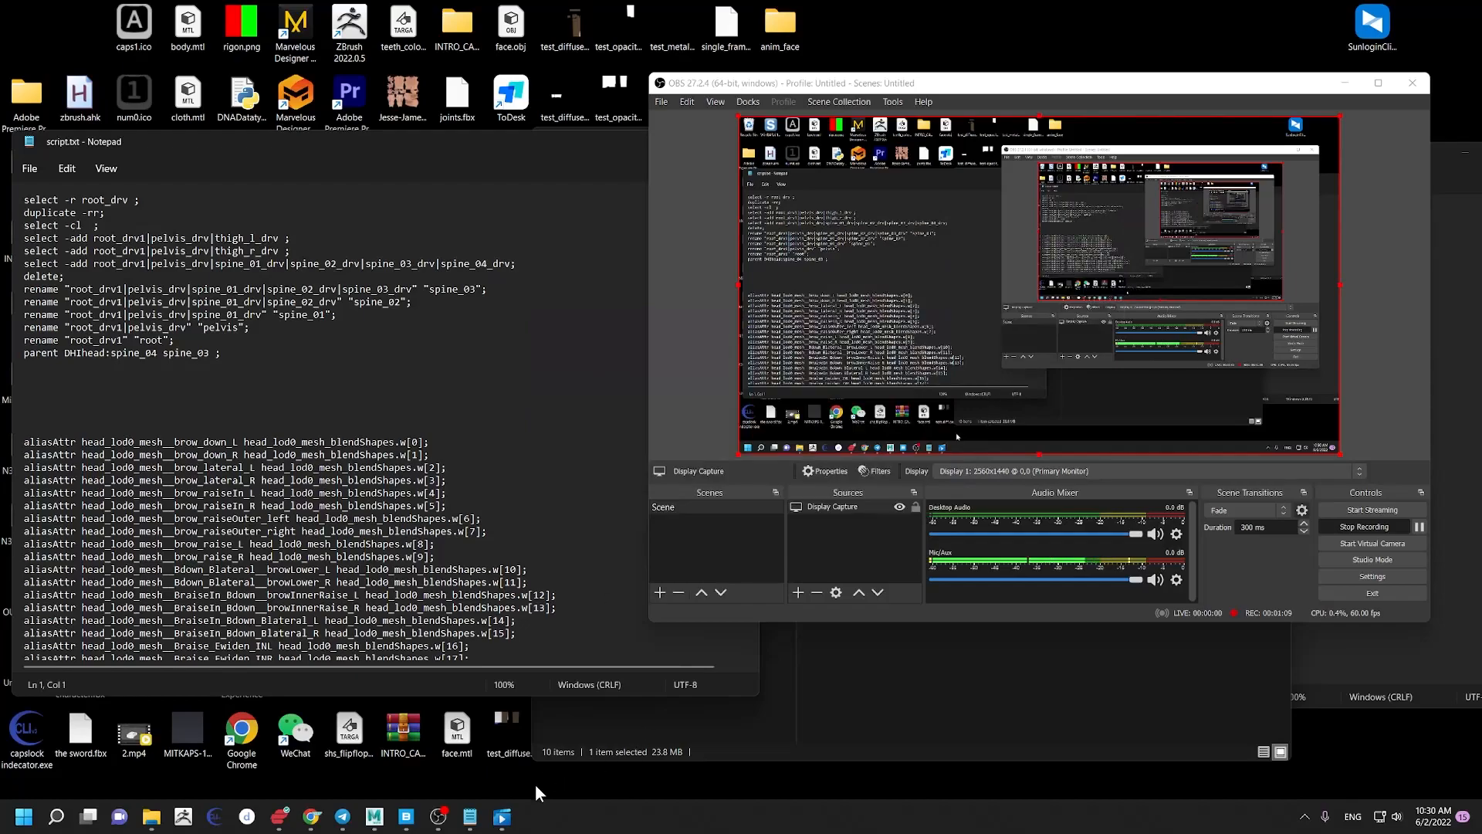
Step: Show the livelink project's Content folder in File Explorer and minimize the Unreal editor
mouse_move(501, 825)
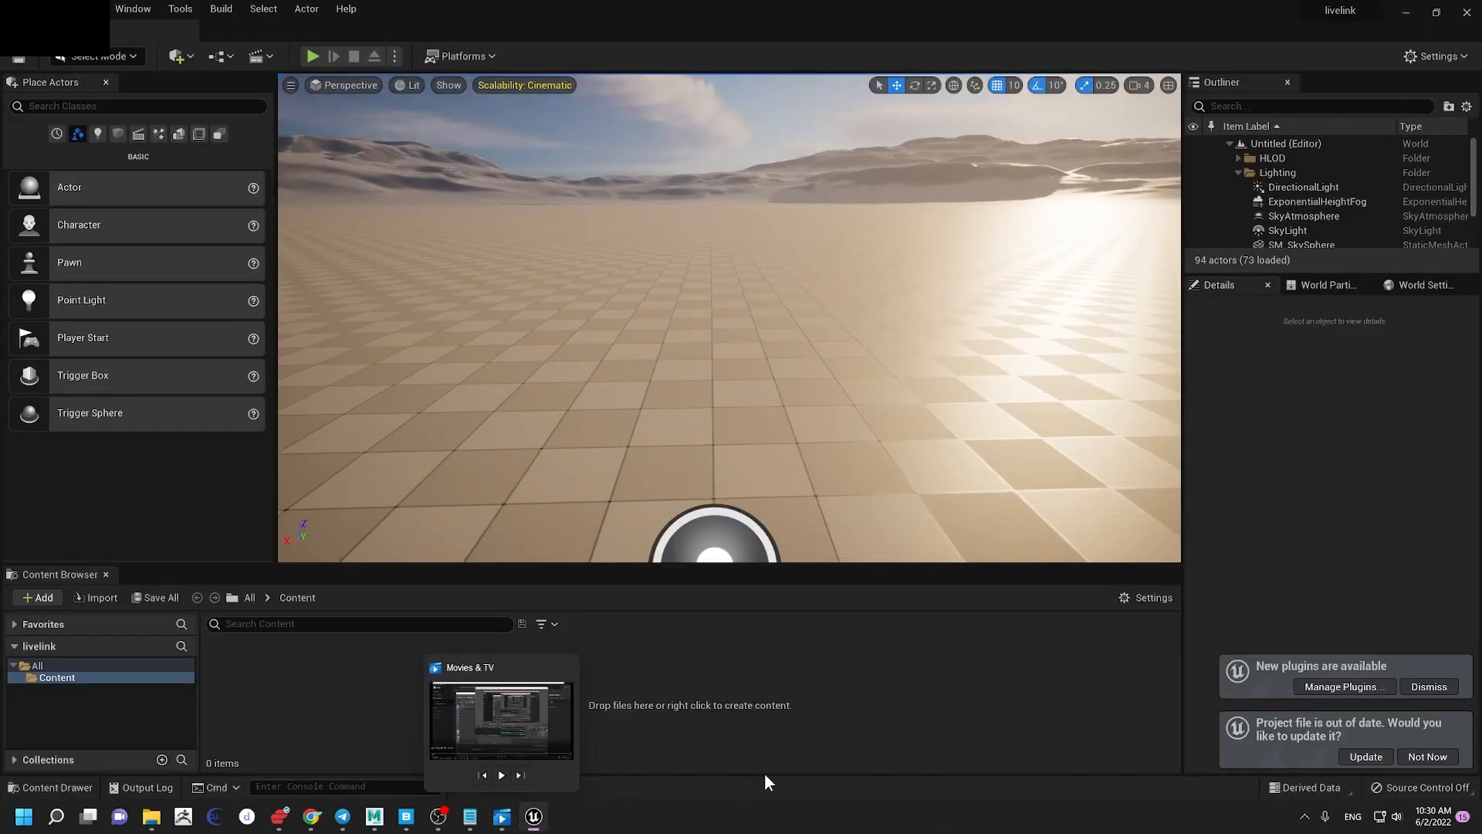
right_click(128, 674)
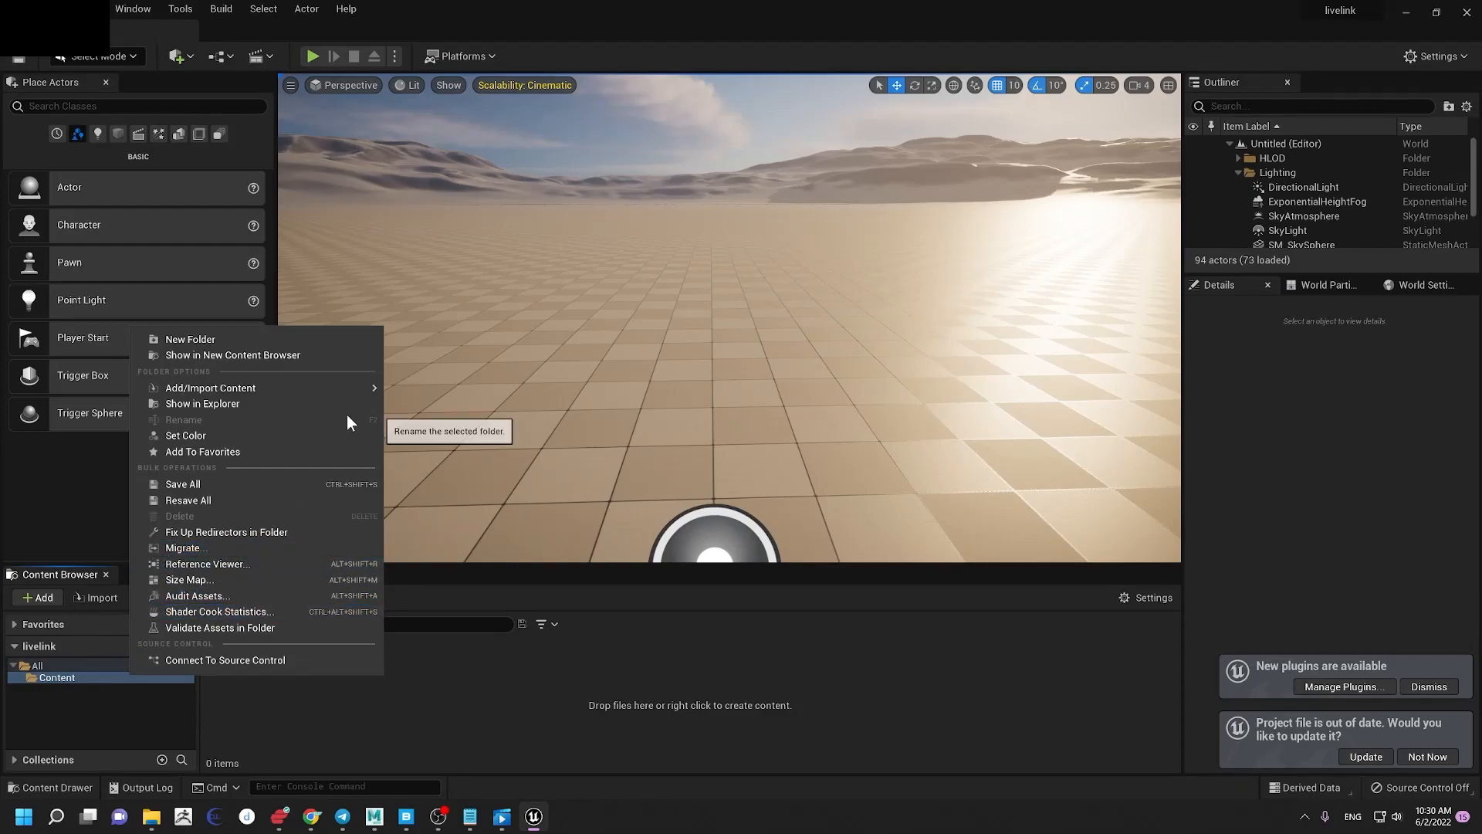
click(252, 400)
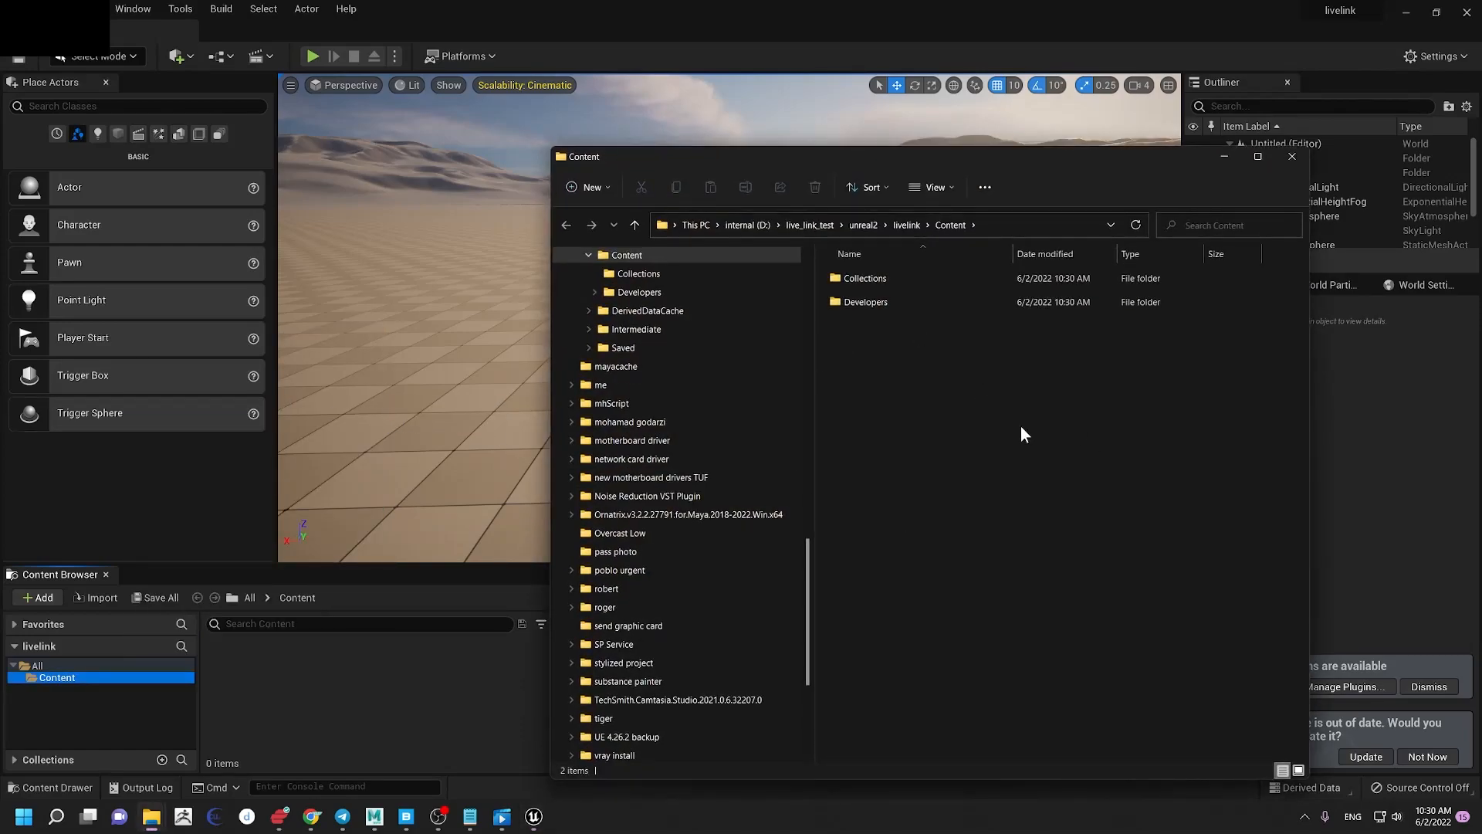
click(1406, 12)
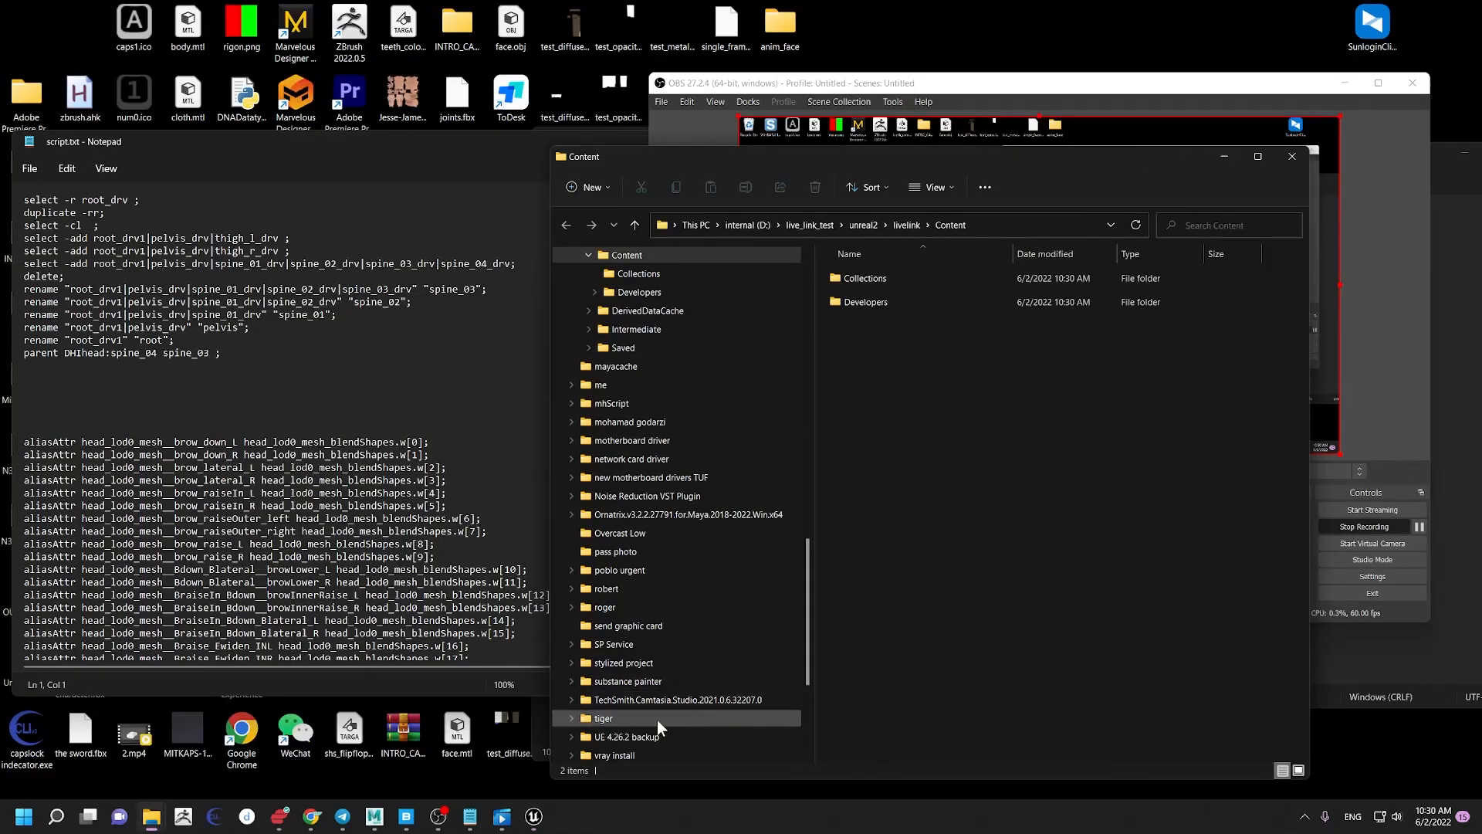
Step: Switch to Quixel Bridge, open Payton's downloaded files and browse to the MetaHumans folder inside 8k\asset_ue_source
click(406, 816)
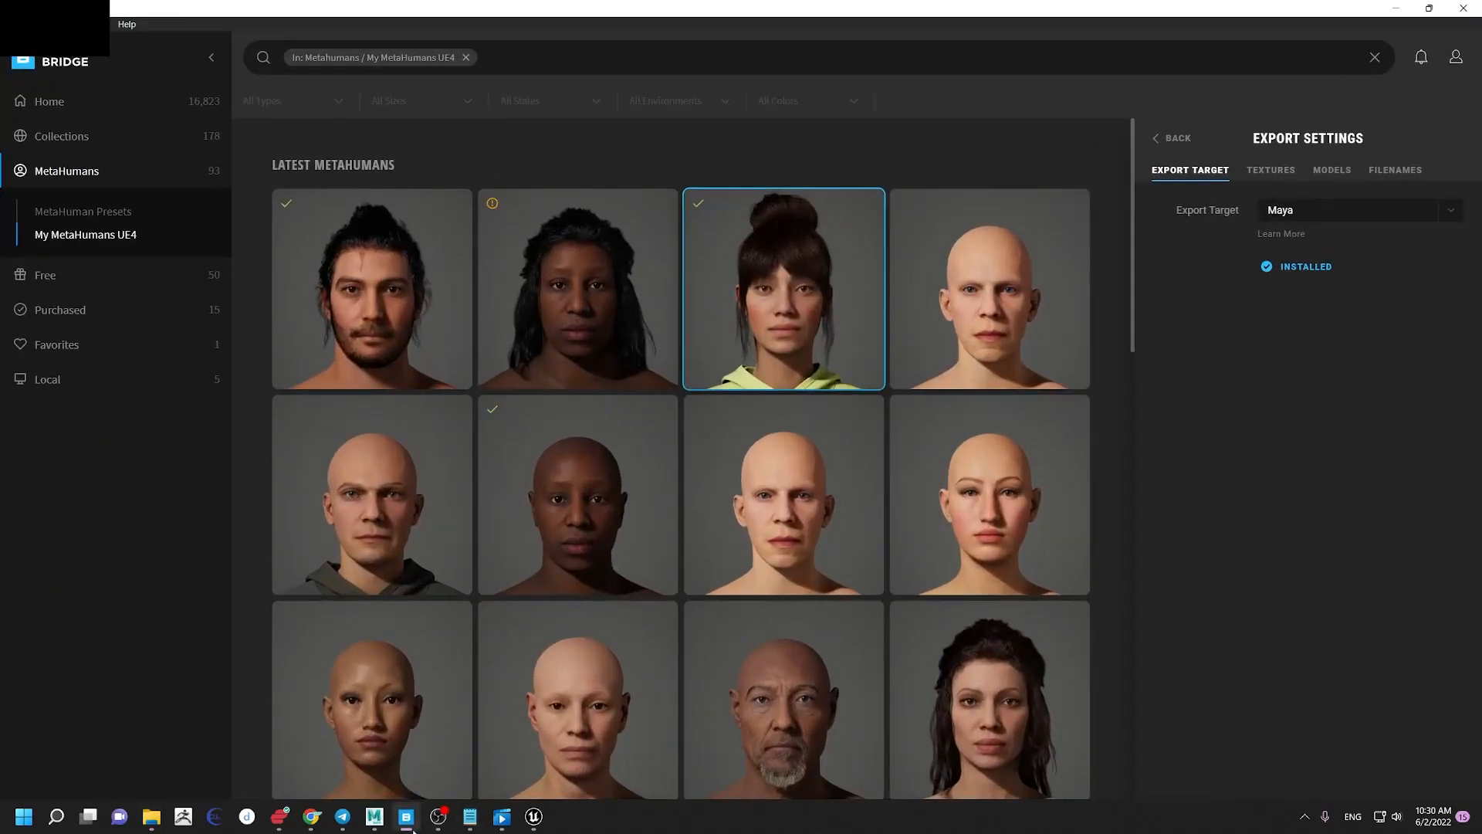
right_click(798, 257)
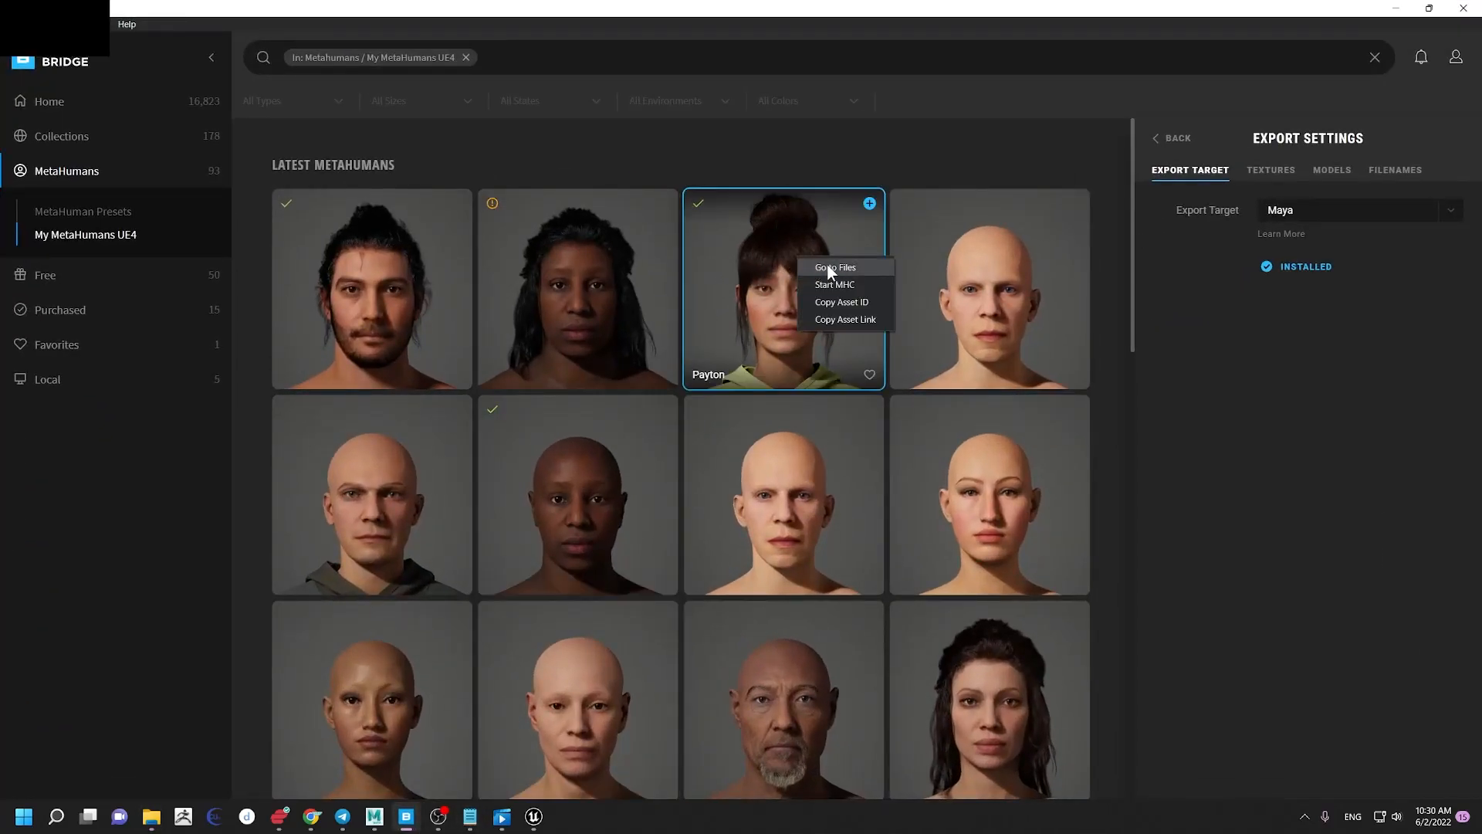
click(836, 267)
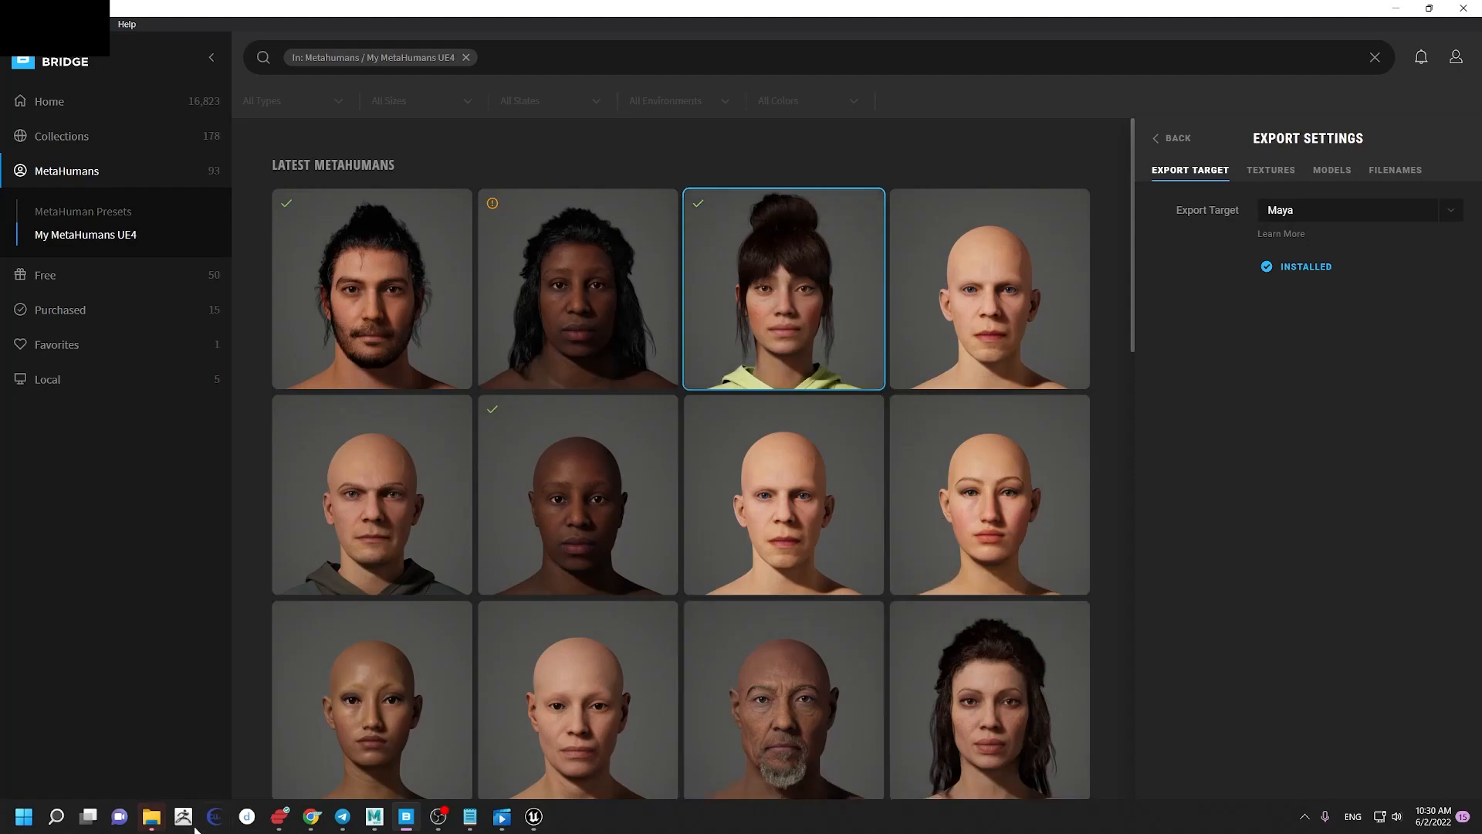
mouse_move(151, 816)
click(370, 767)
double_click(880, 129)
double_click(882, 134)
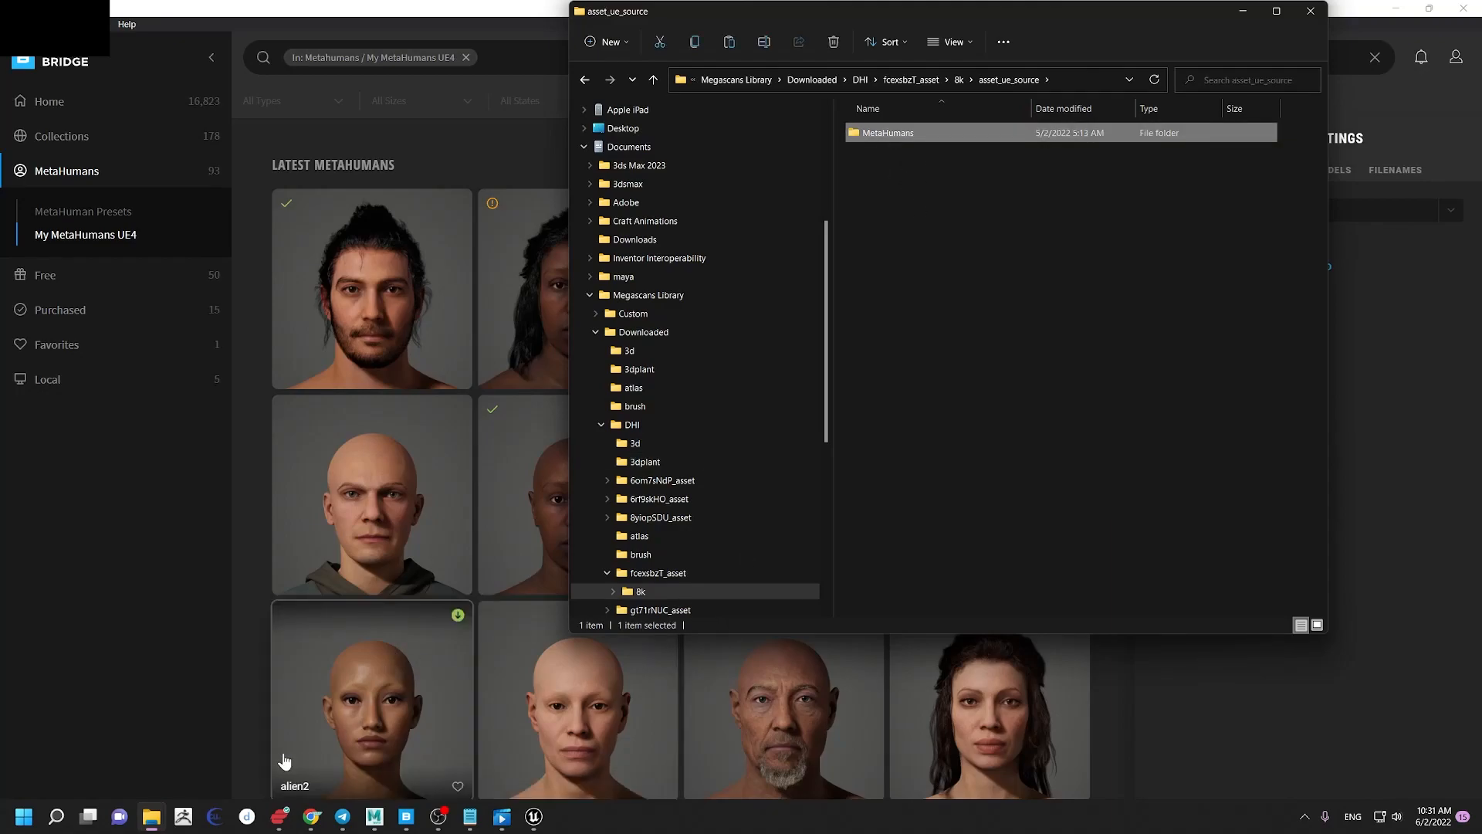
Step: Paste a copy of the MetaHumans folder into the livelink project's Content folder
mouse_move(151, 816)
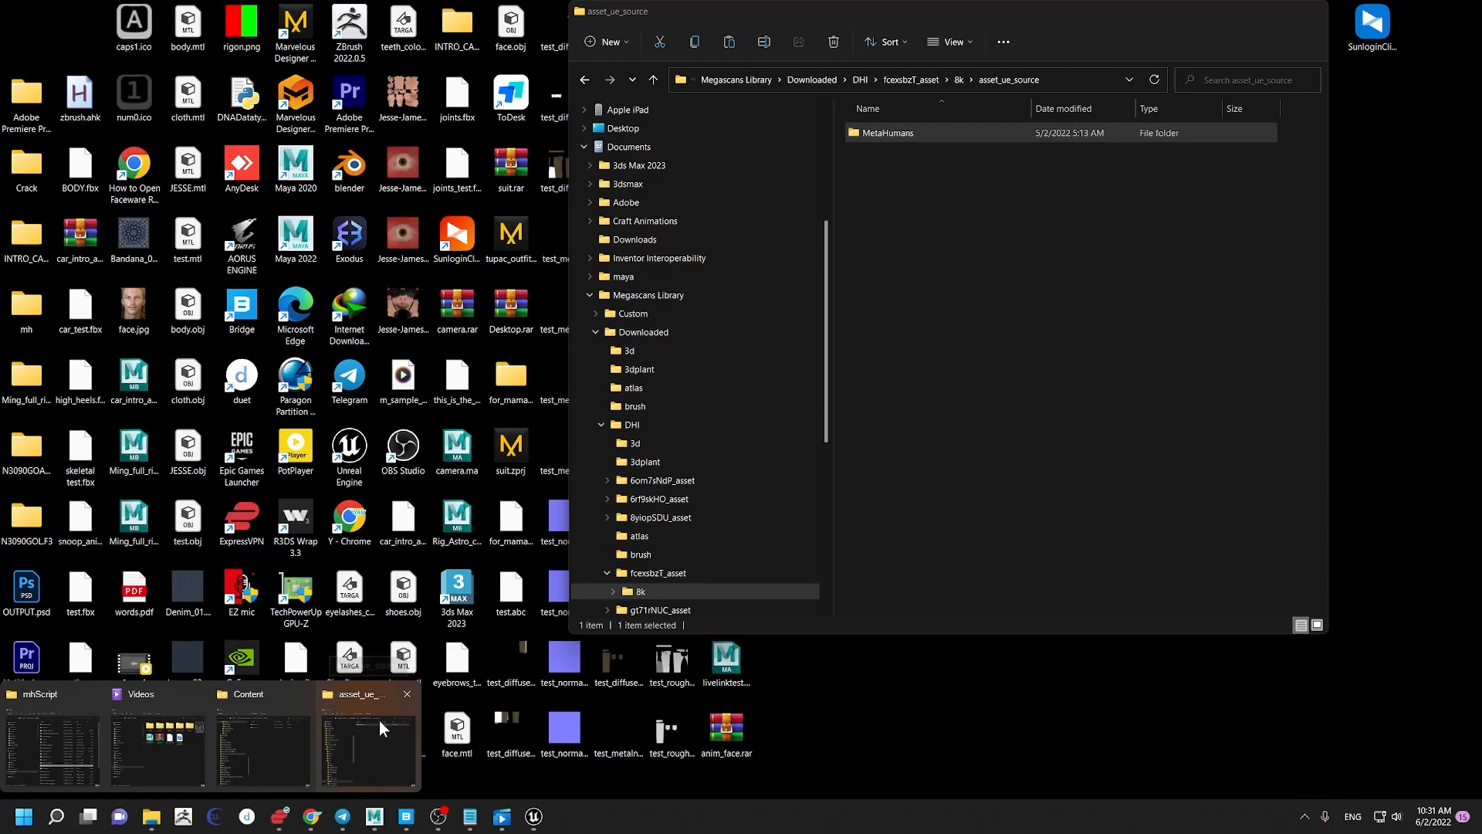
click(296, 732)
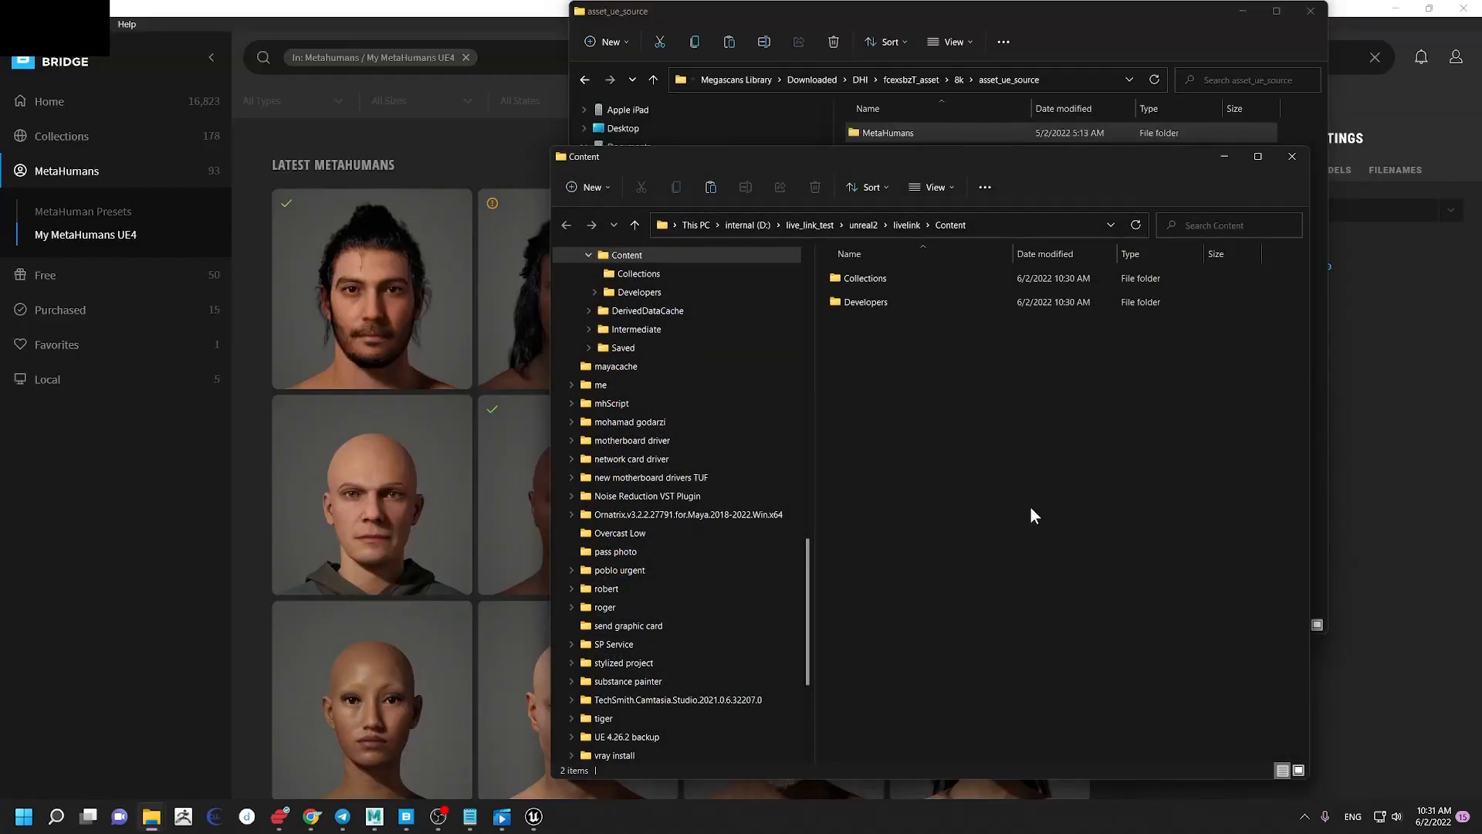
key(ctrl+v)
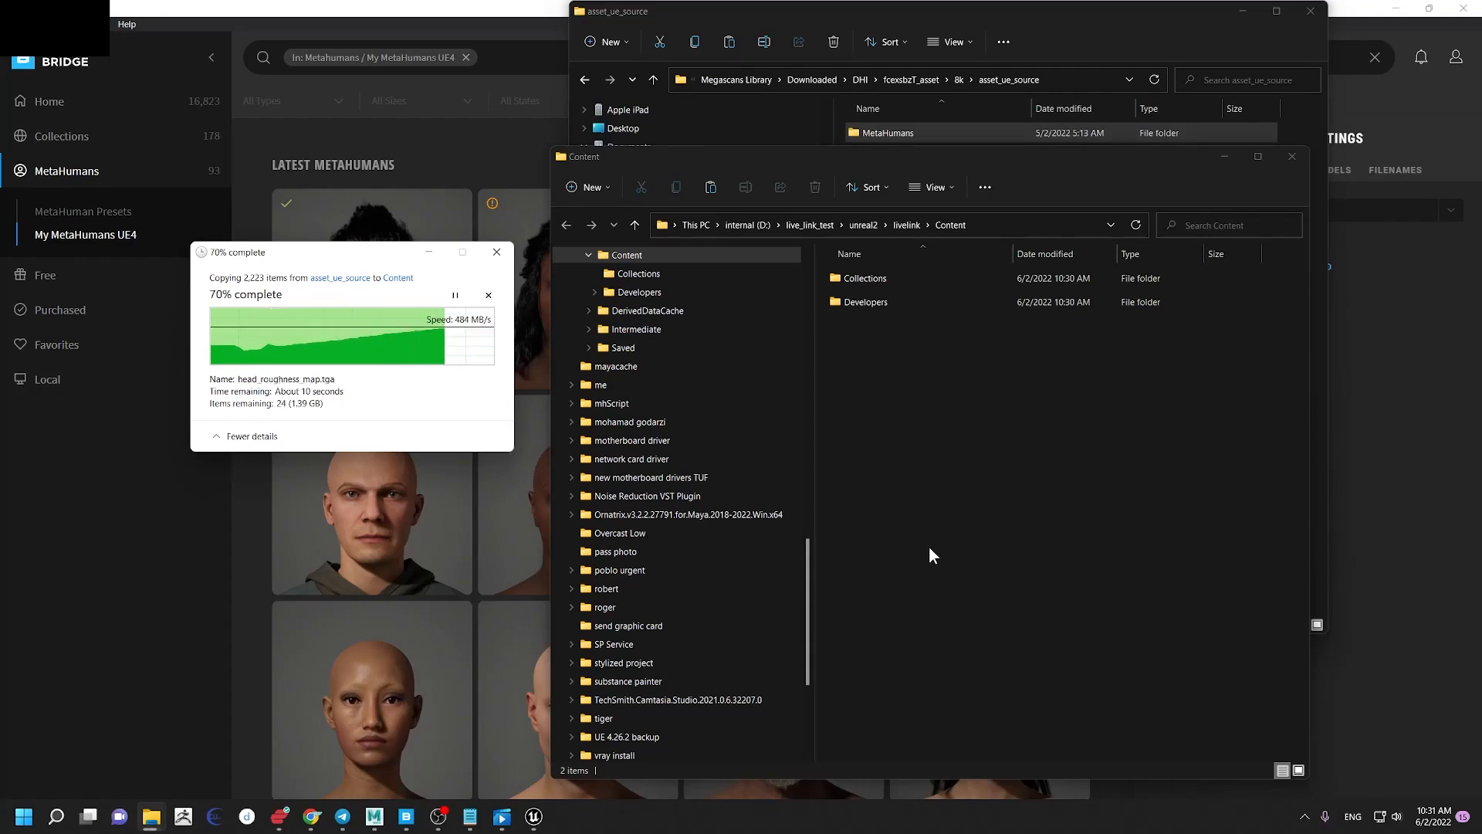
Step: Return to the Unreal editor and open the BP_Payton blueprint from the MetaHumans/Payton folder
click(544, 823)
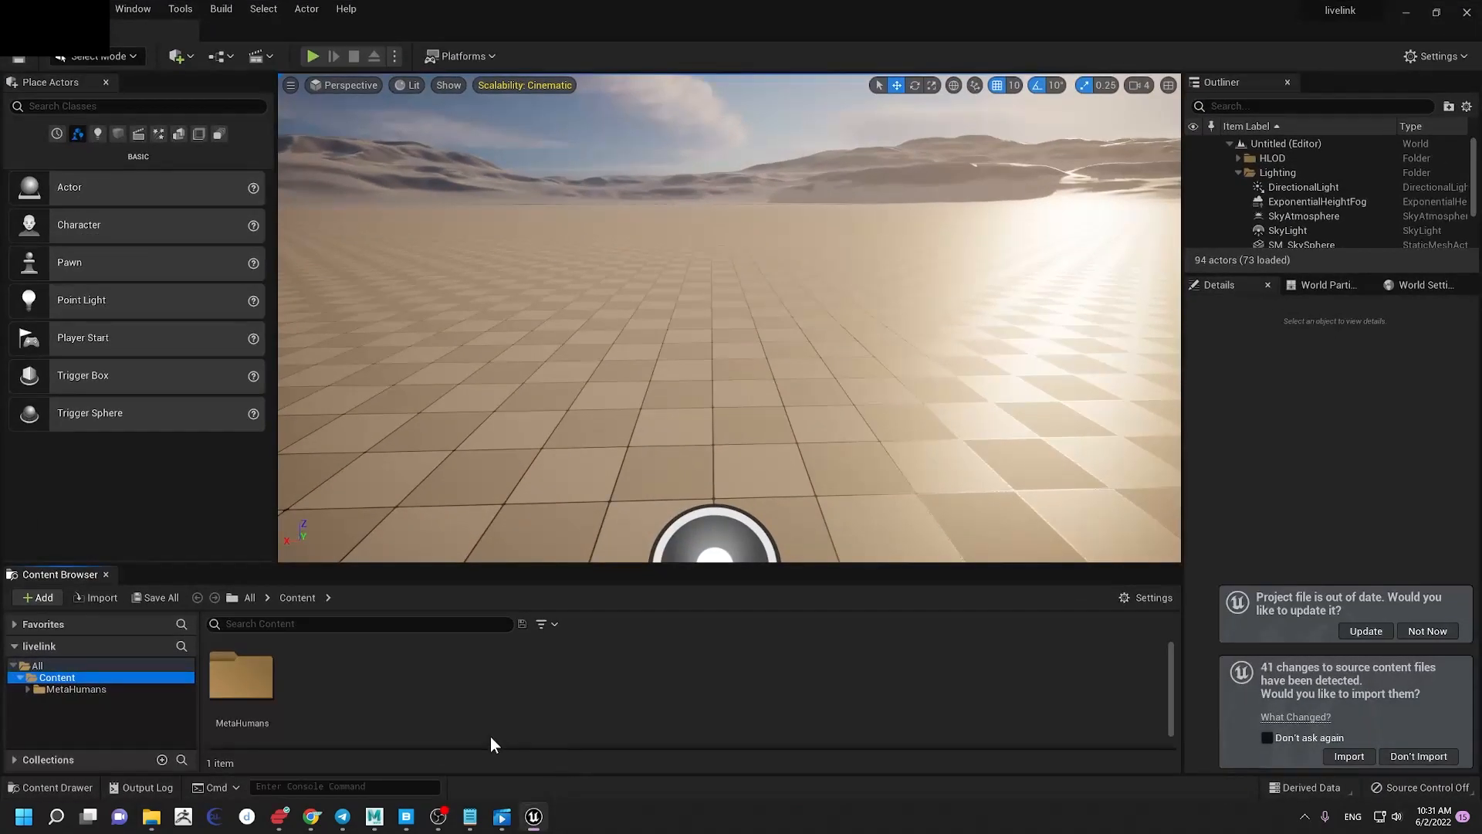
double_click(259, 679)
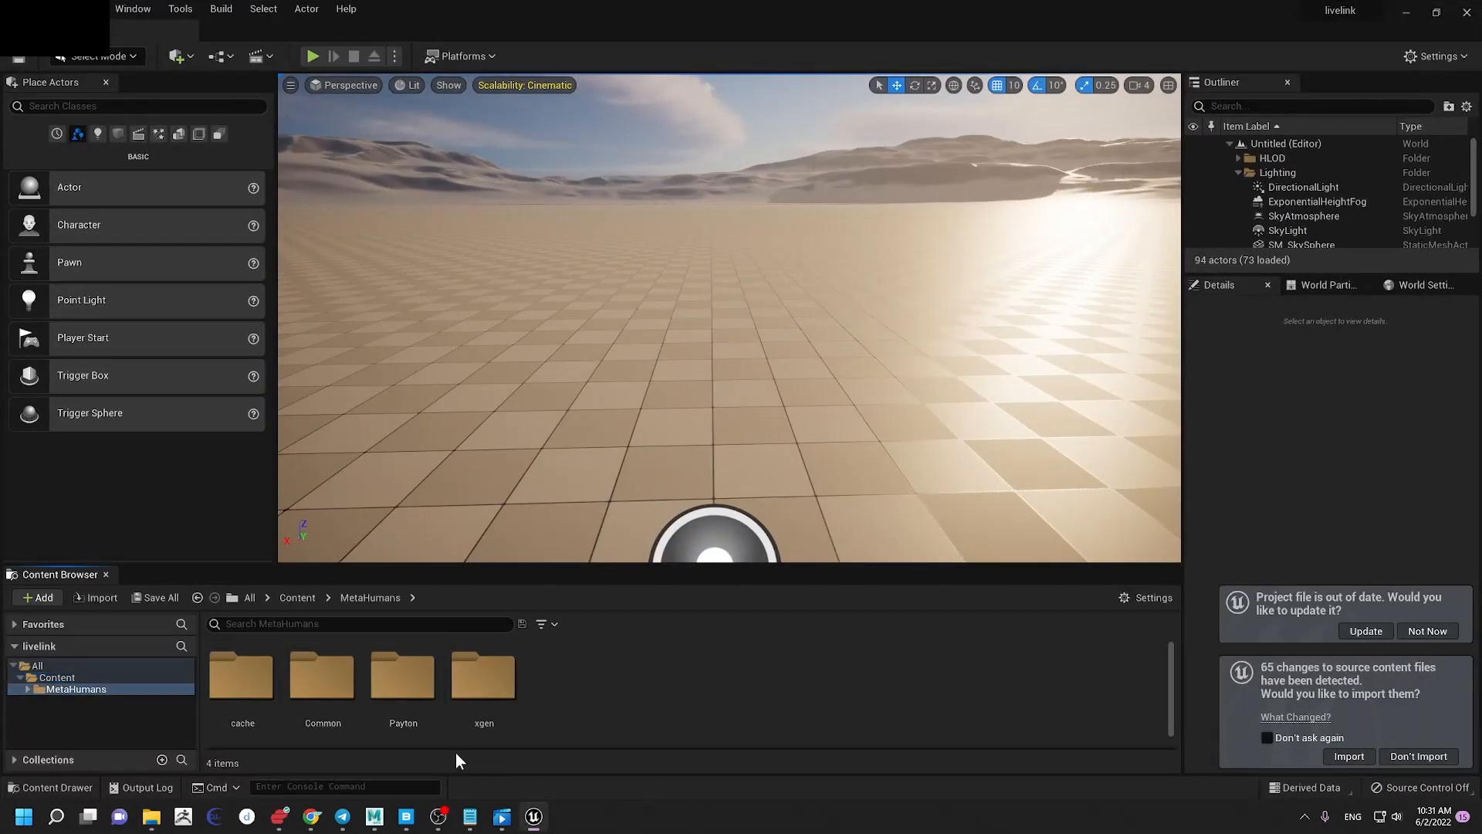
double_click(403, 677)
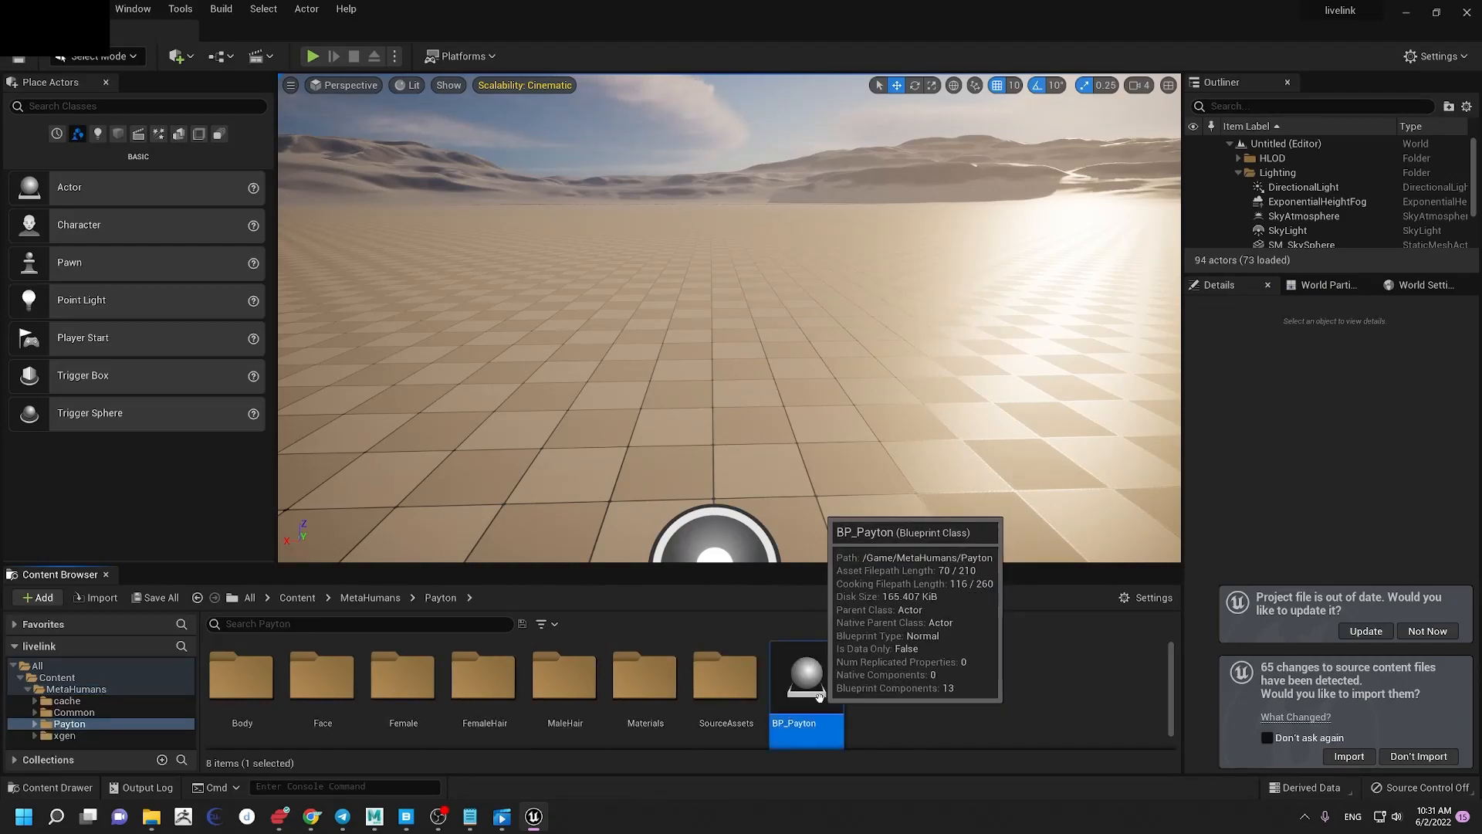
click(818, 697)
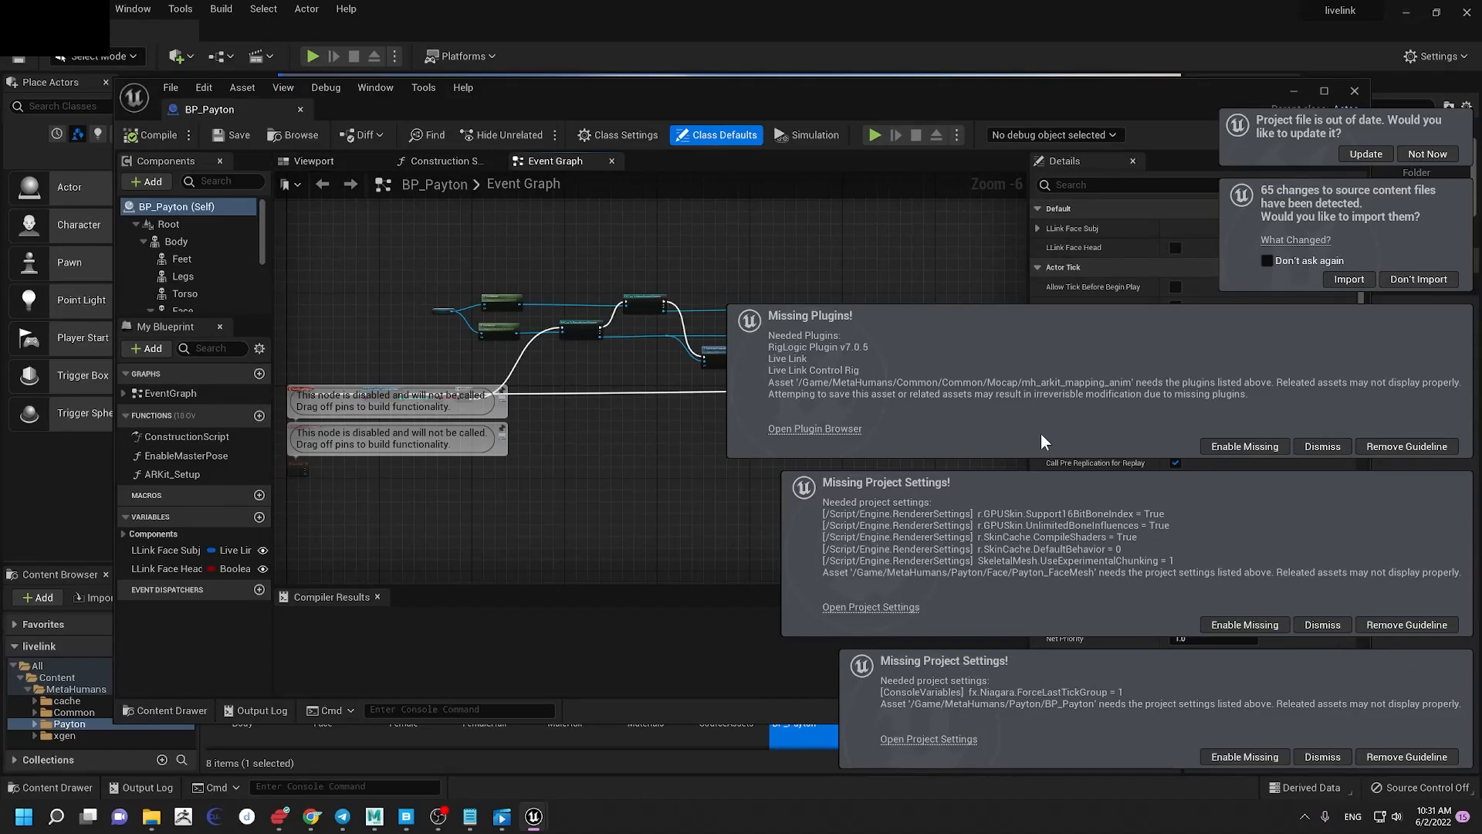
Step: Enable the missing plugins and both sets of missing project settings, and restart the editor without saving Neck_CtrlRig
click(1227, 448)
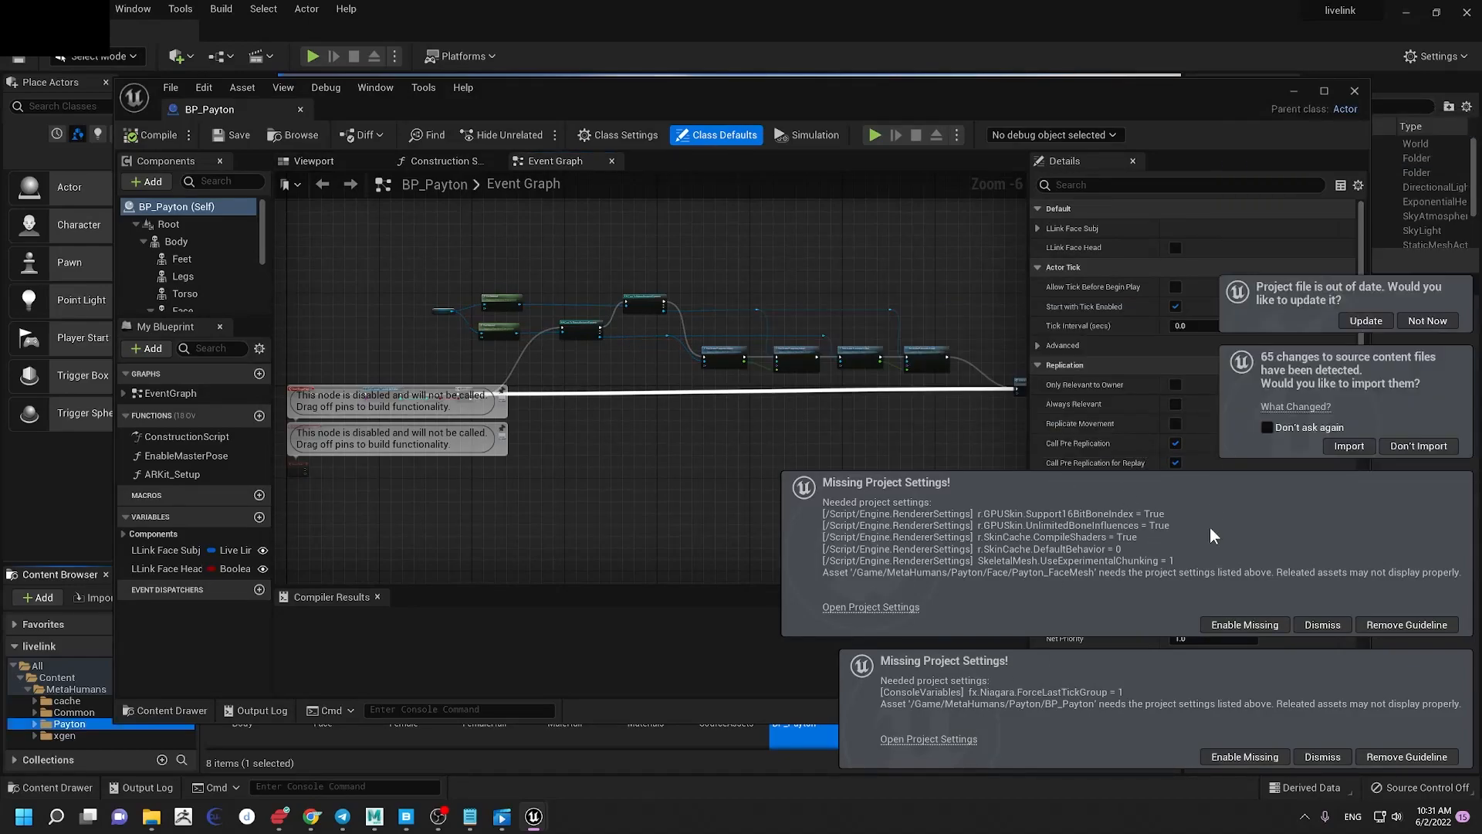
click(1221, 624)
click(1211, 758)
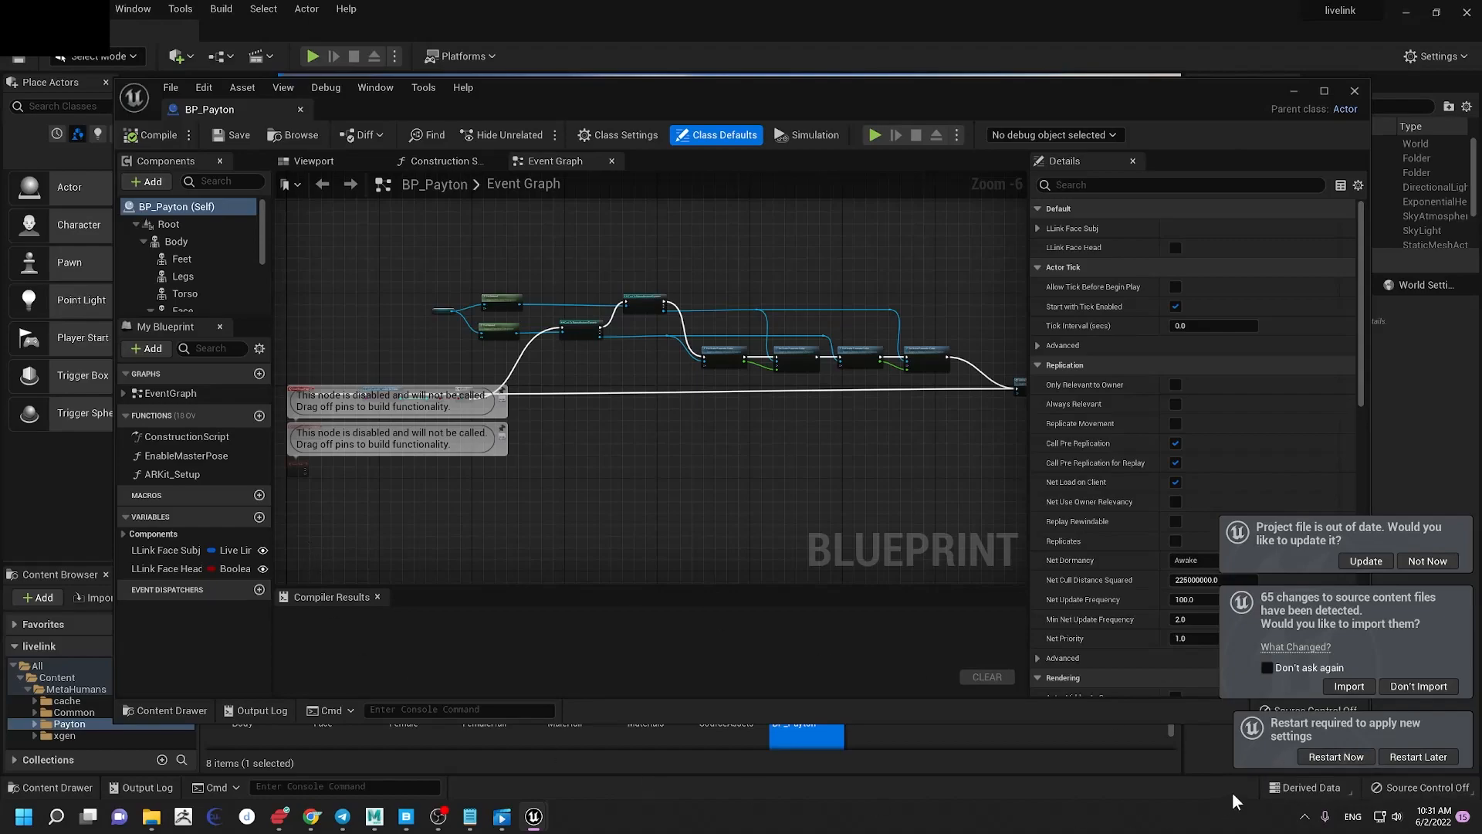
click(1333, 758)
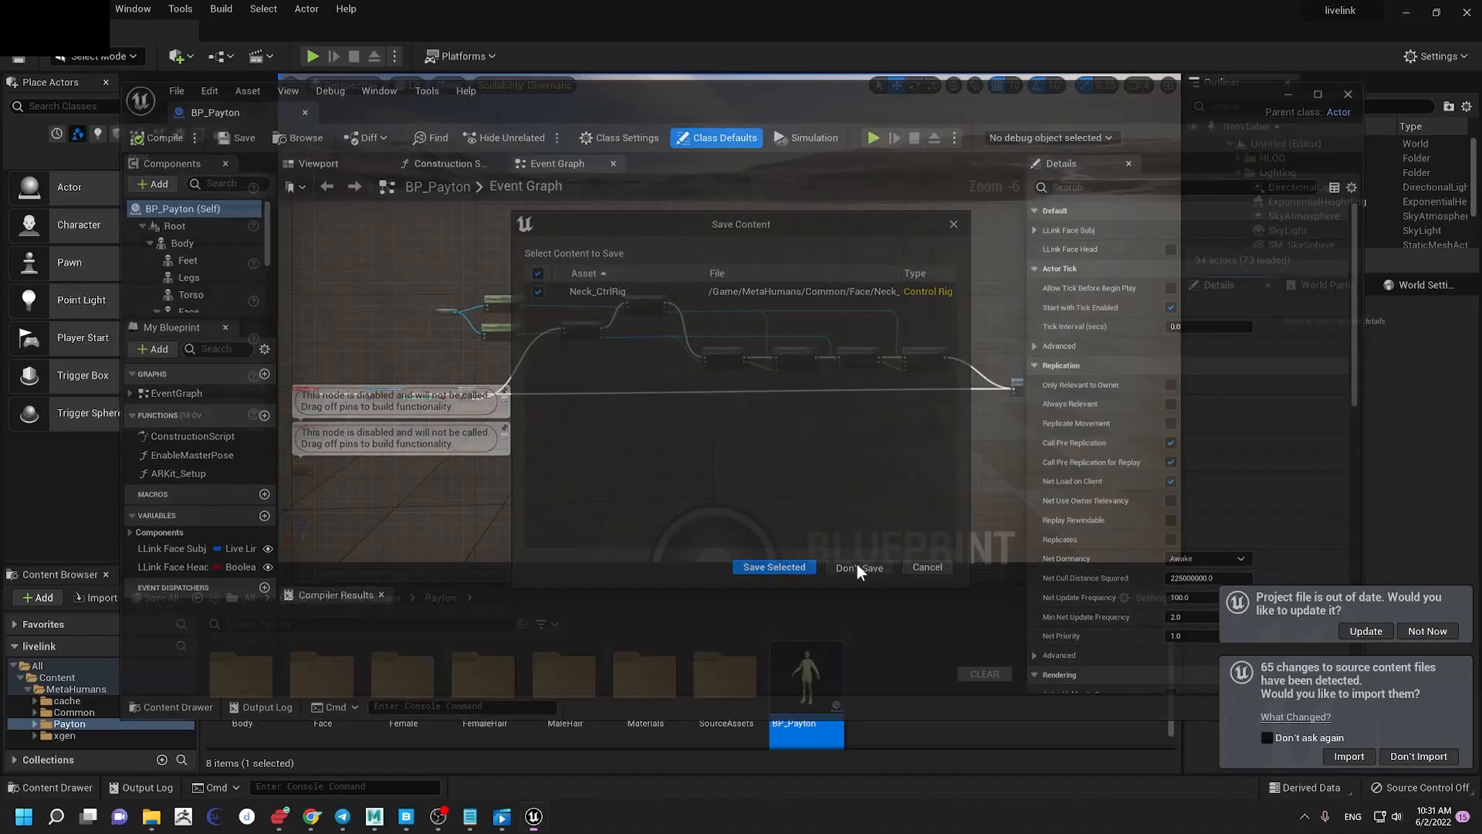
click(858, 569)
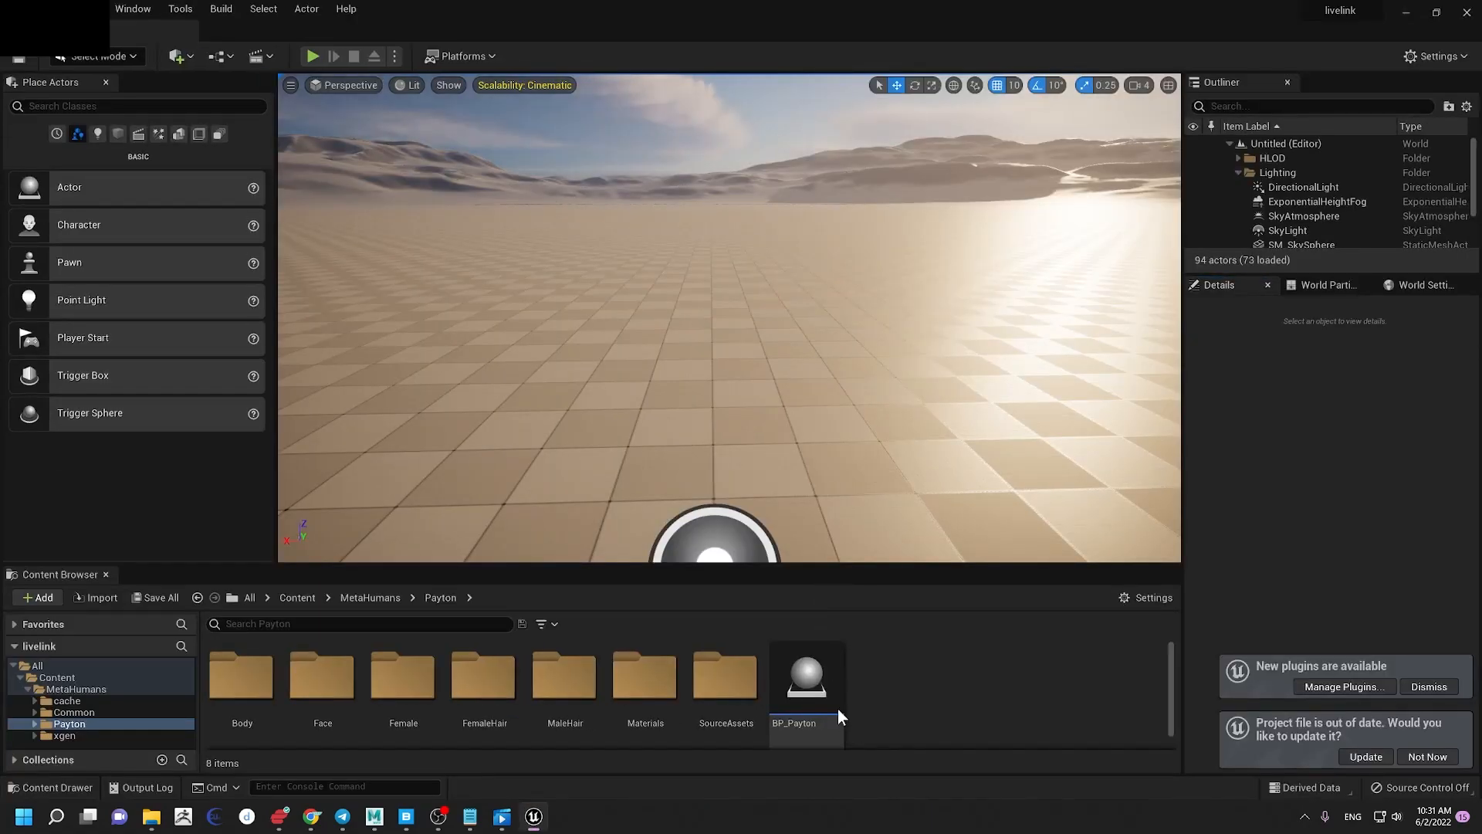
Step: Reopen the BP_Payton blueprint, examine the character in its maximized viewport and close the blueprint editor
click(816, 689)
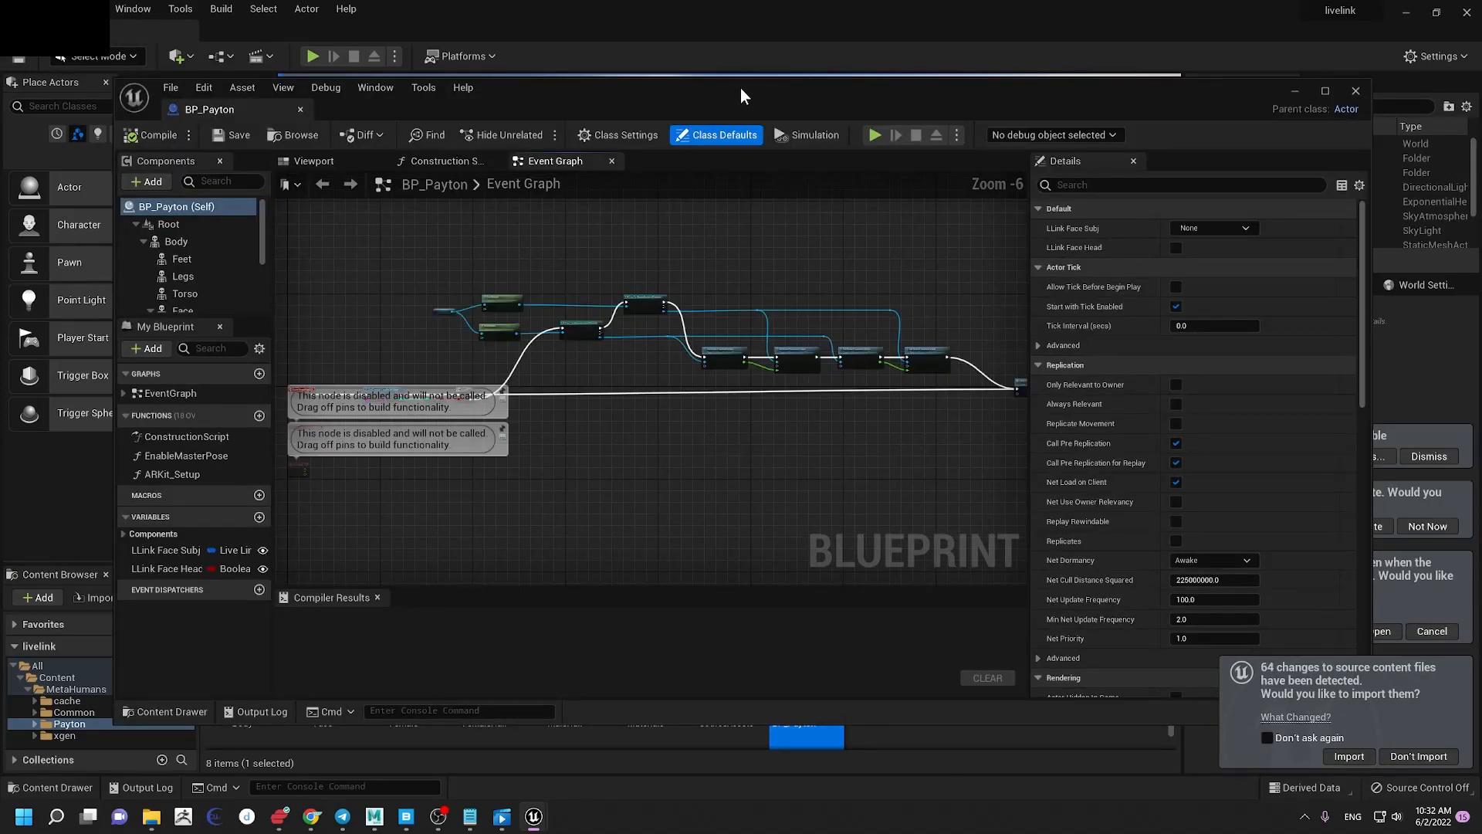
double_click(833, 86)
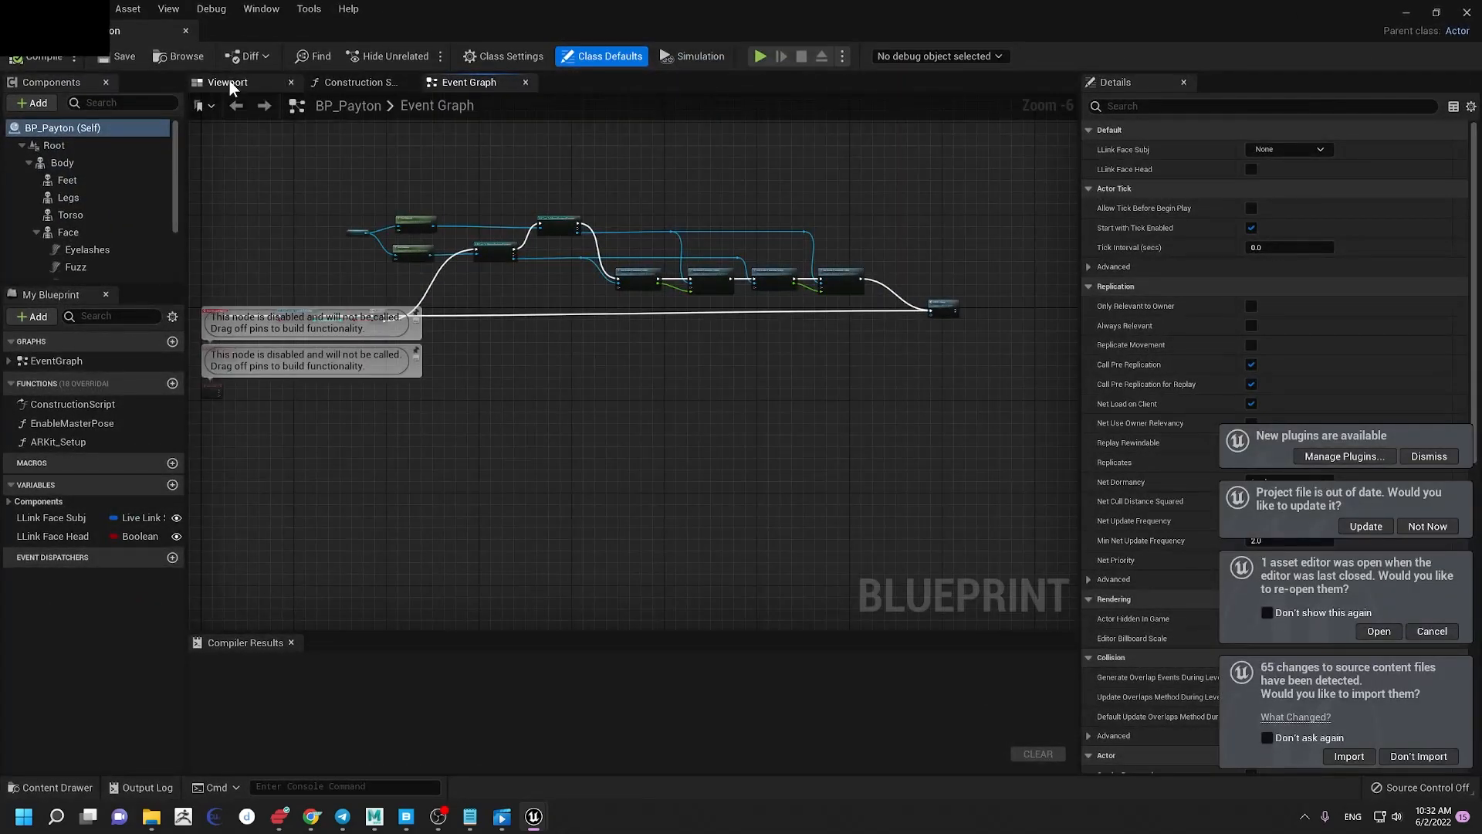
click(230, 83)
right_drag(633, 361, 645, 393)
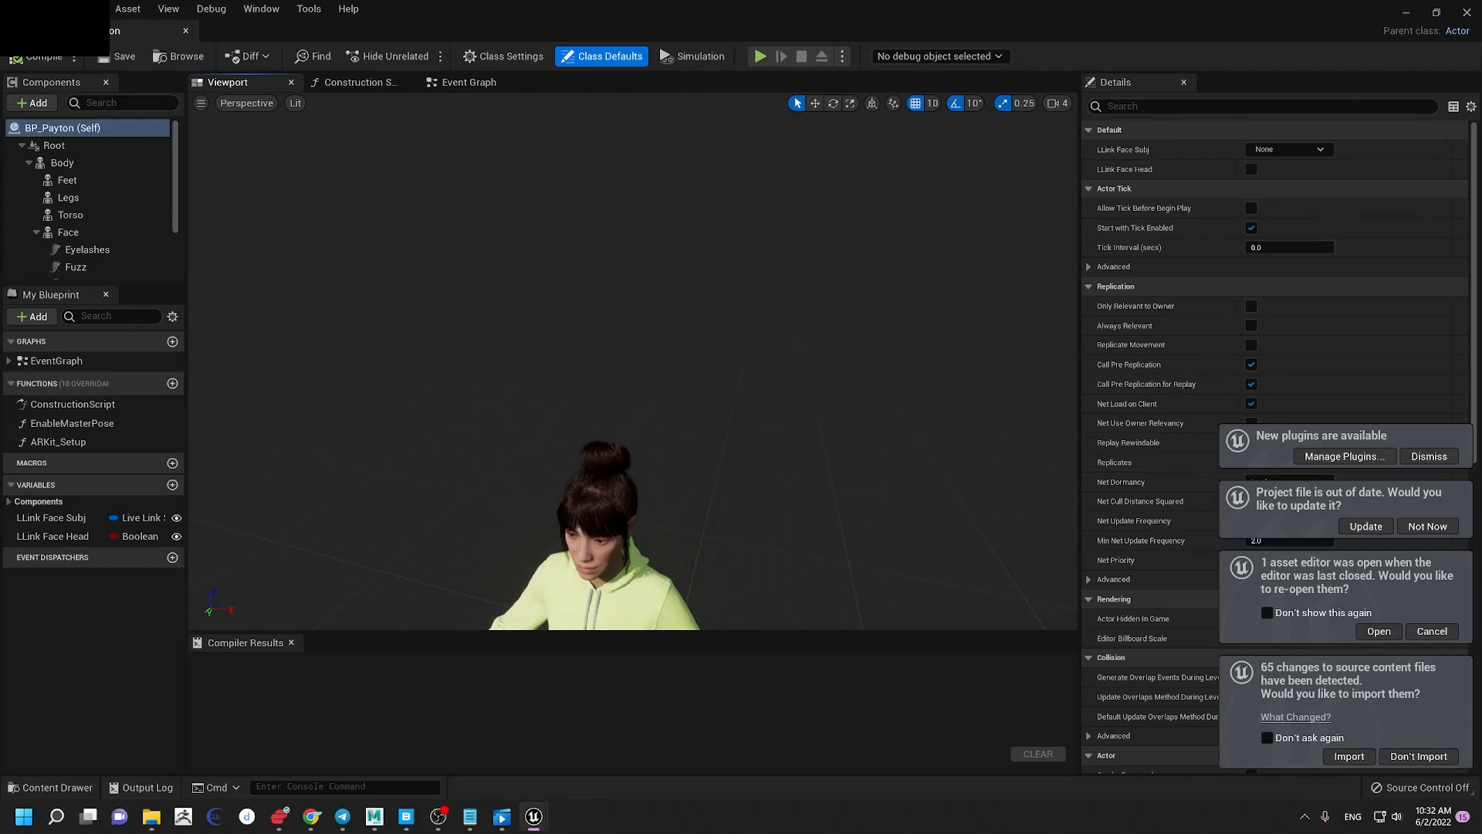
click(1466, 14)
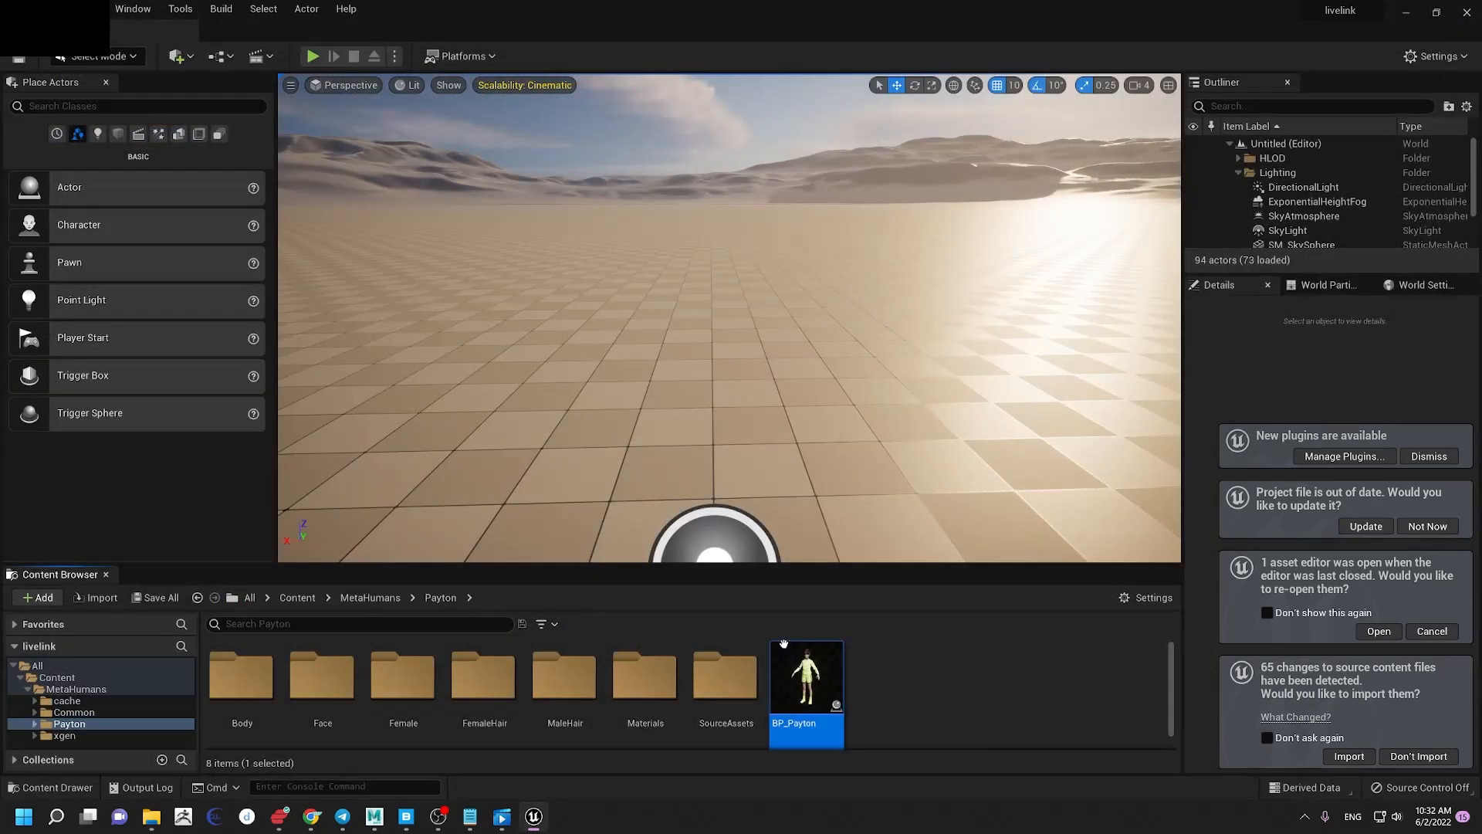
Step: Place BP_Payton in the level at about X -10, Y 170 and frame the character from the front
click(719, 461)
key(f)
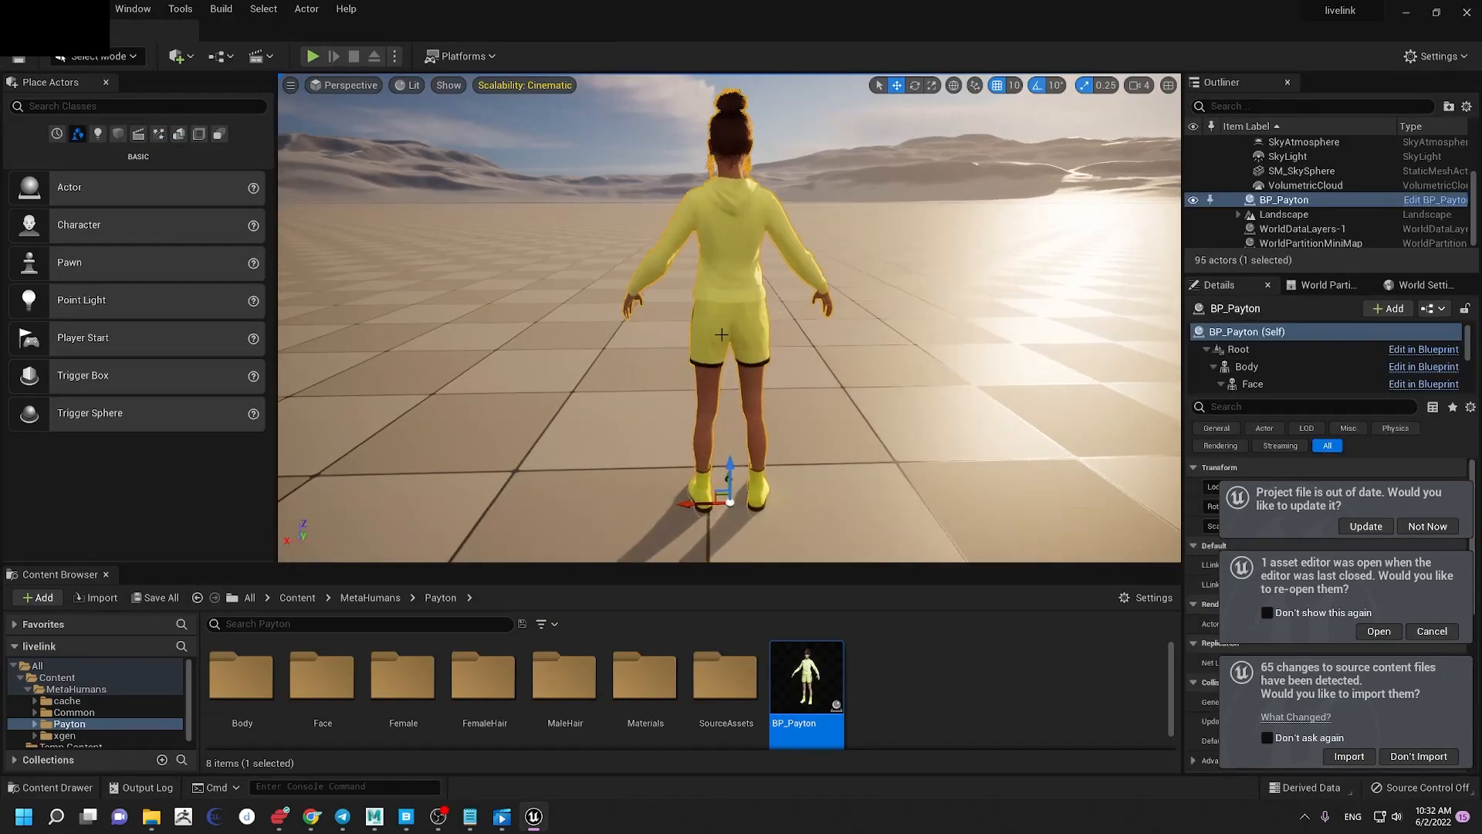
alt+drag(719, 461, 1081, 509)
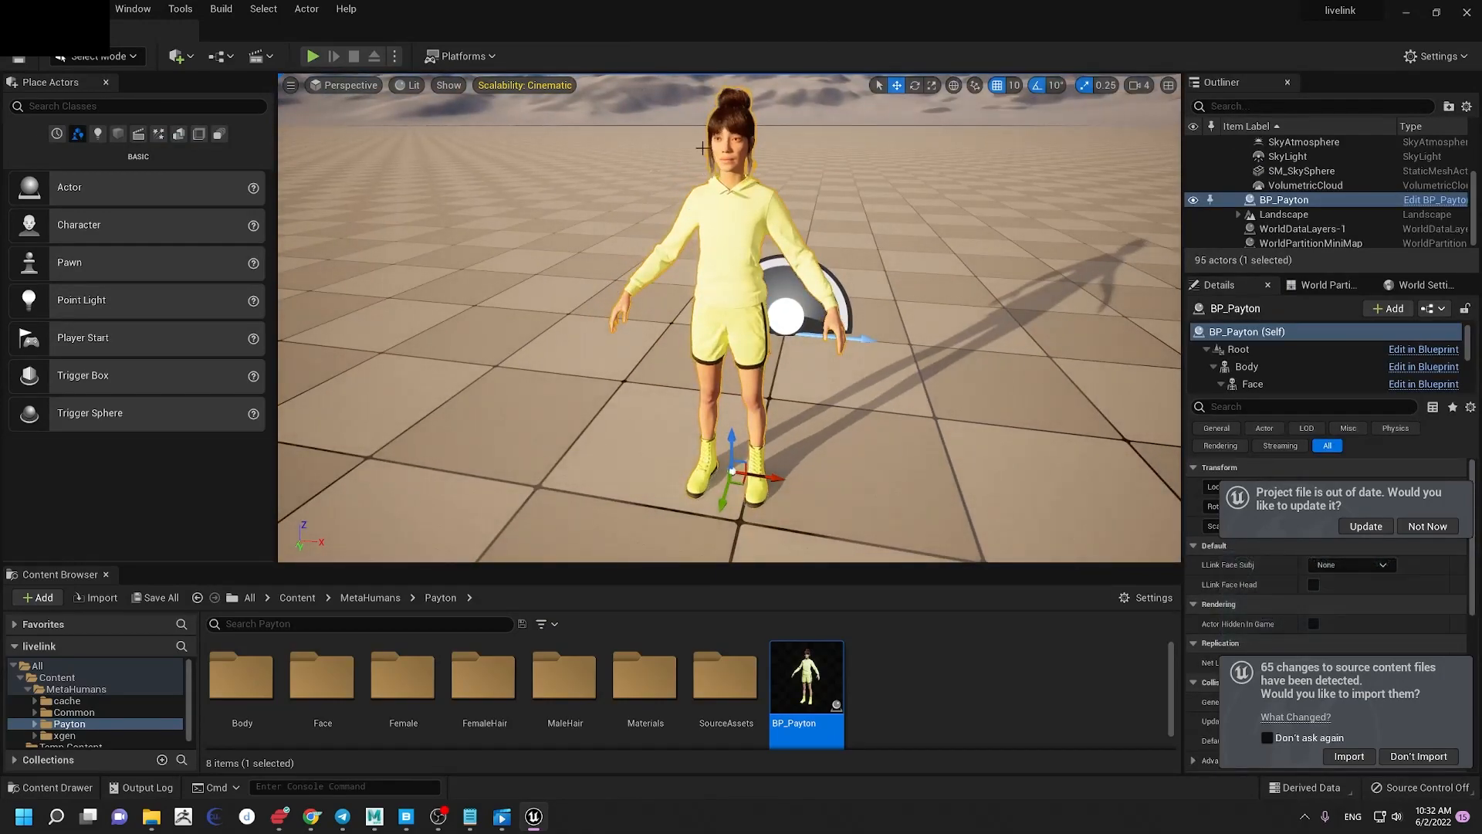
Step: Set the viewport camera speed to 1 and examine Payton's face and upper body up close in the level
mouse_move(729, 318)
right_down()
mouse_move(753, 339)
mouse_move(753, 413)
mouse_move(679, 382)
mouse_move(741, 321)
right_up()
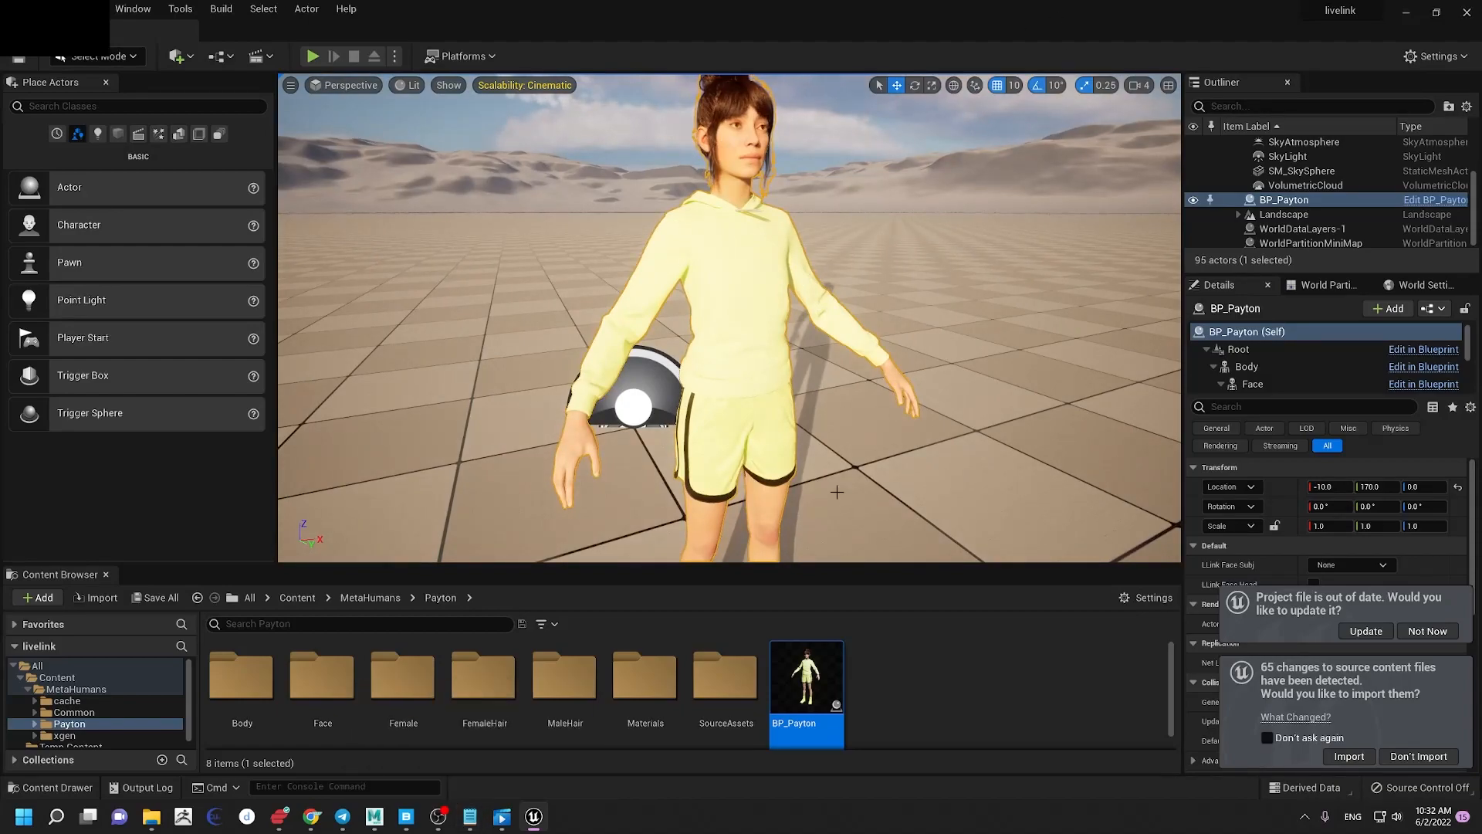
right_drag(807, 272, 687, 232)
click(1137, 86)
key(d)
key(w)
key(w)
key(e)
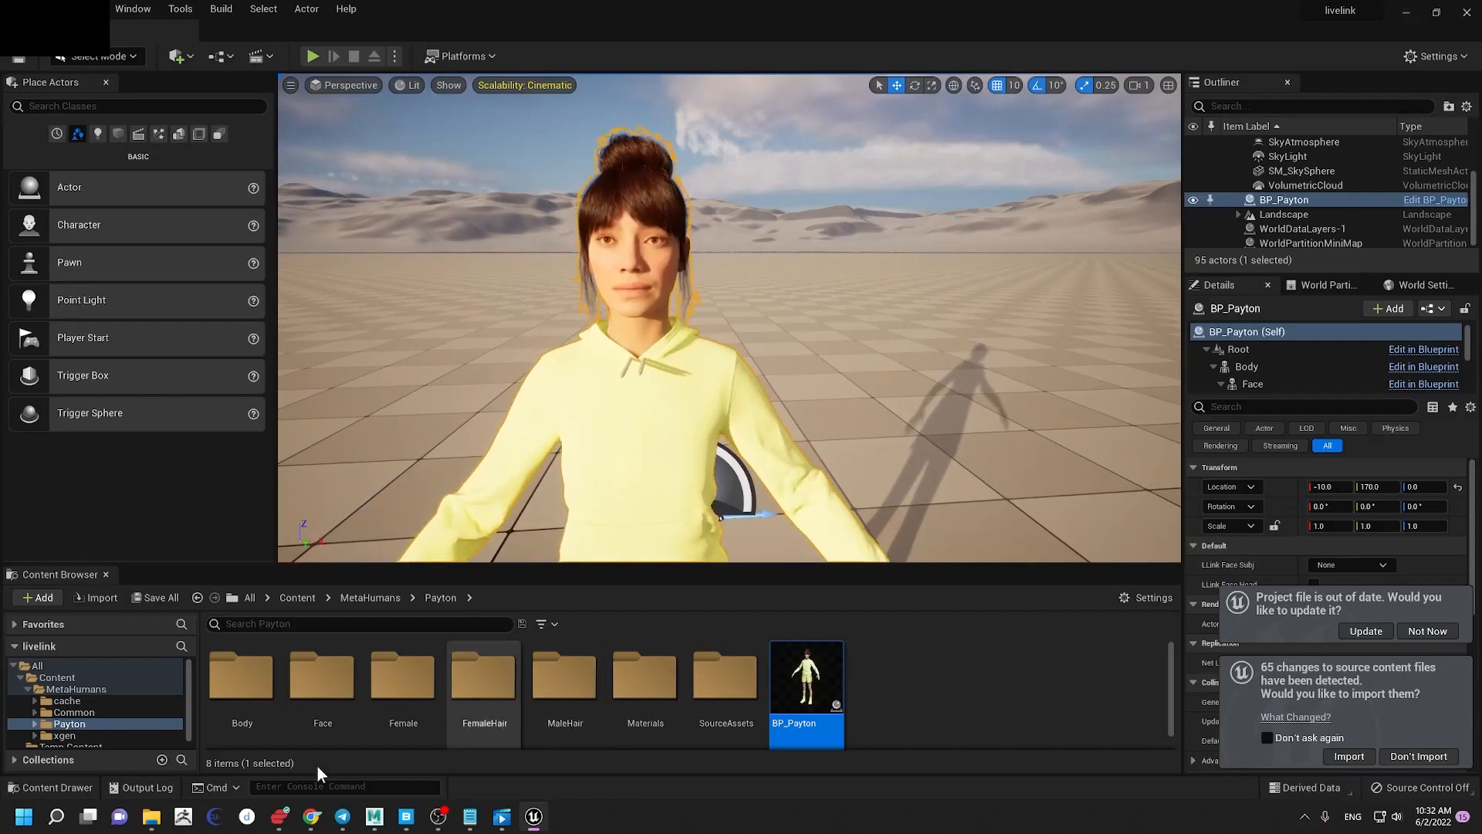
Step: Switch to the Maya window with Payton_full_rig.mb and locate the Unreal Live Link command, leaving it unopened
click(373, 823)
click(421, 764)
click(33, 28)
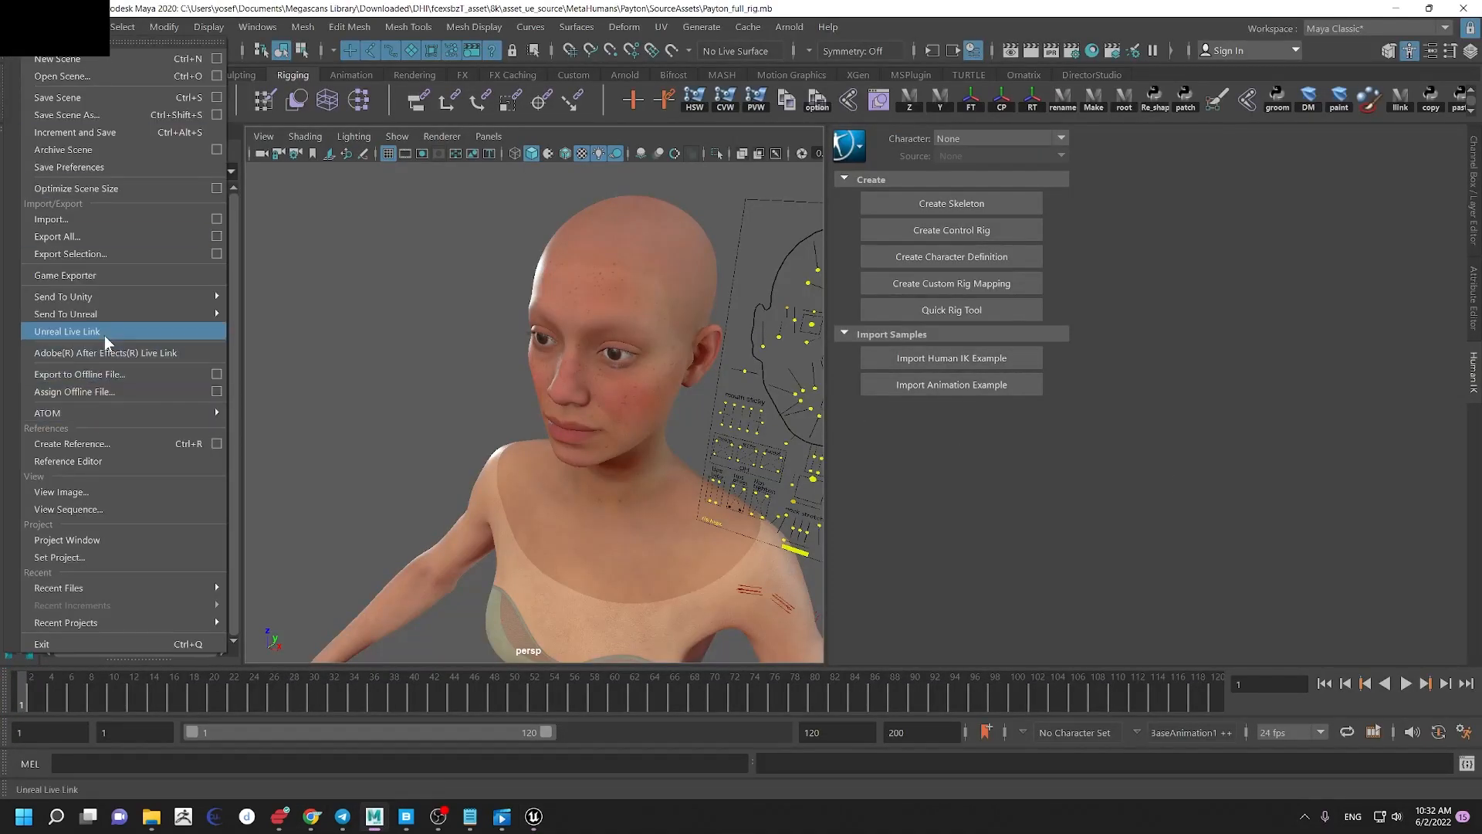
click(410, 339)
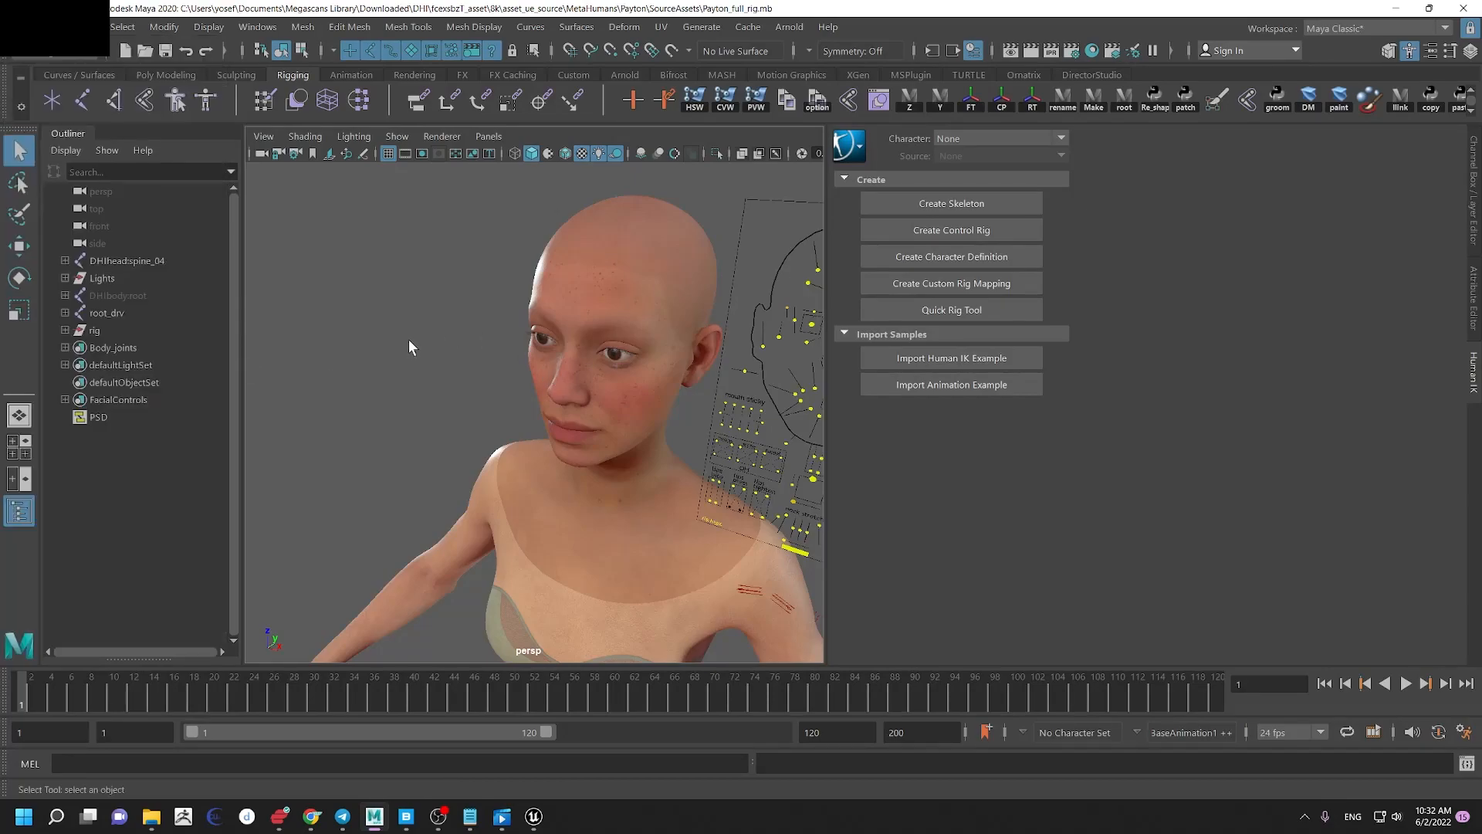
Step: Enlarge the Maya viewport to frame Payton with the facial control boards, and float the Maya window over Unreal
mouse_move(308, 817)
drag(826, 455, 1034, 456)
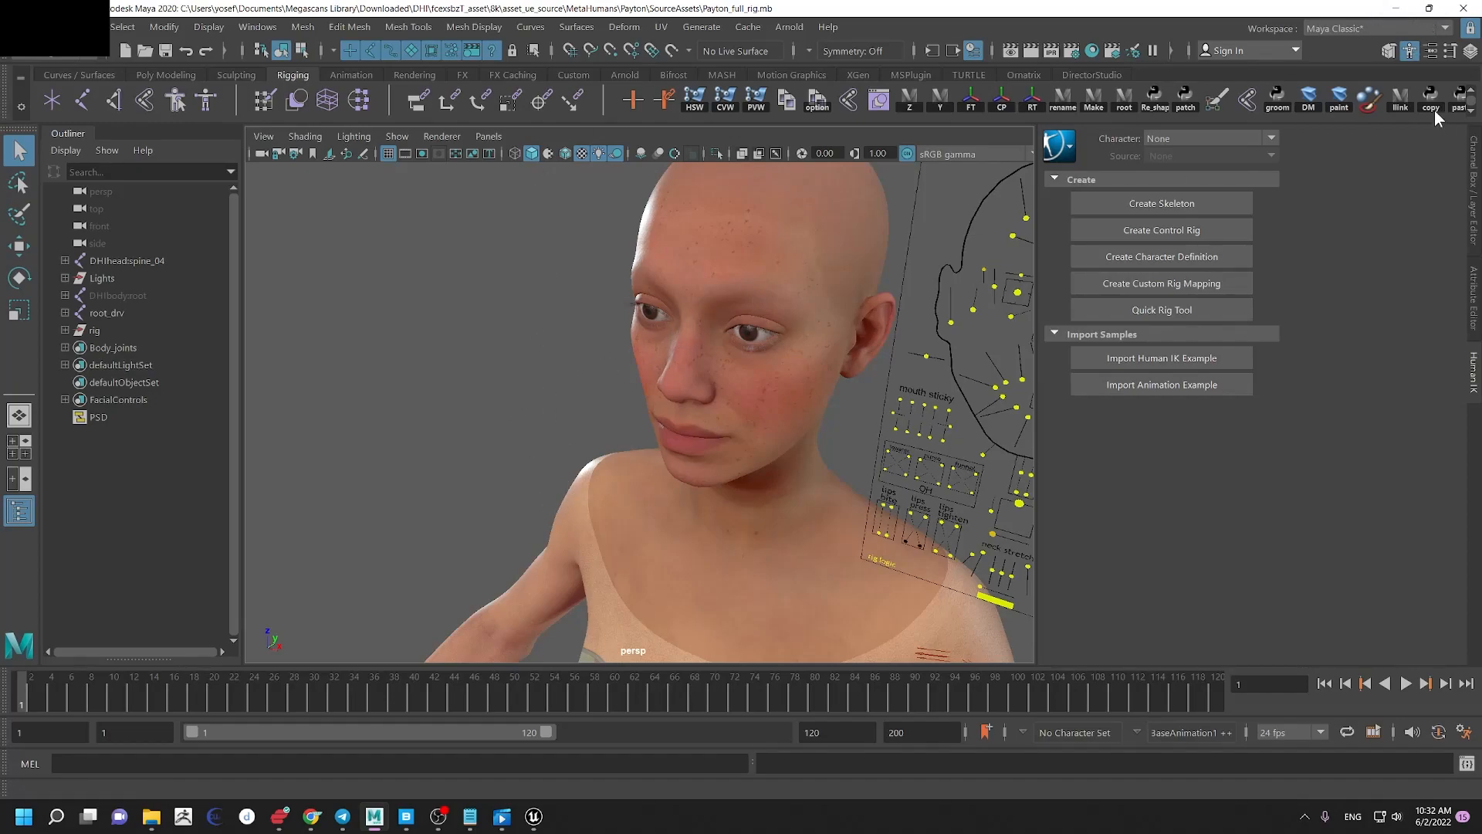
alt+right_drag(786, 330, 636, 301)
alt+drag(636, 309, 678, 332)
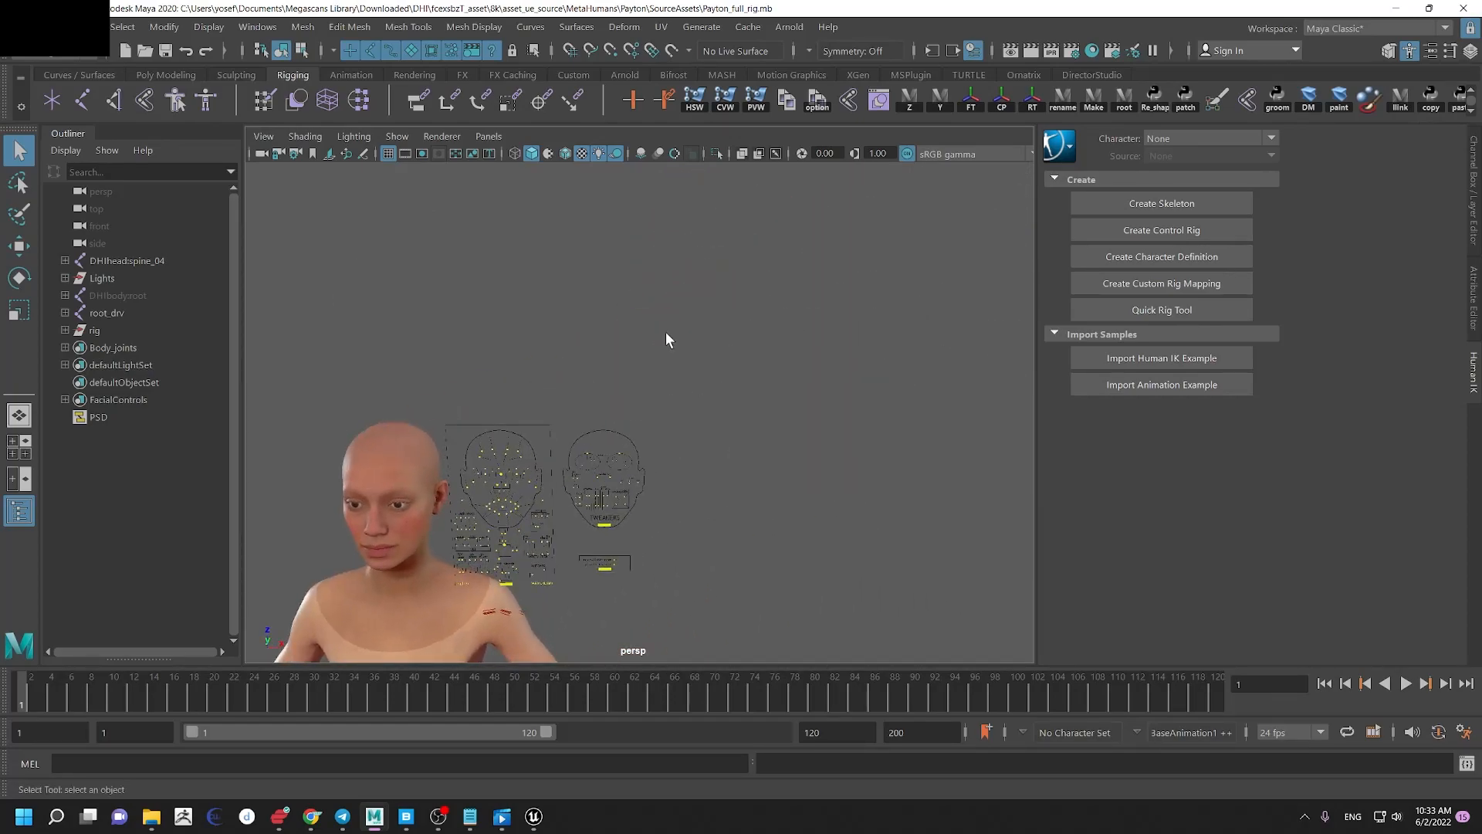
alt+middle_drag(494, 390, 796, 243)
alt+right_drag(627, 264, 721, 420)
alt+middle_drag(721, 420, 494, 479)
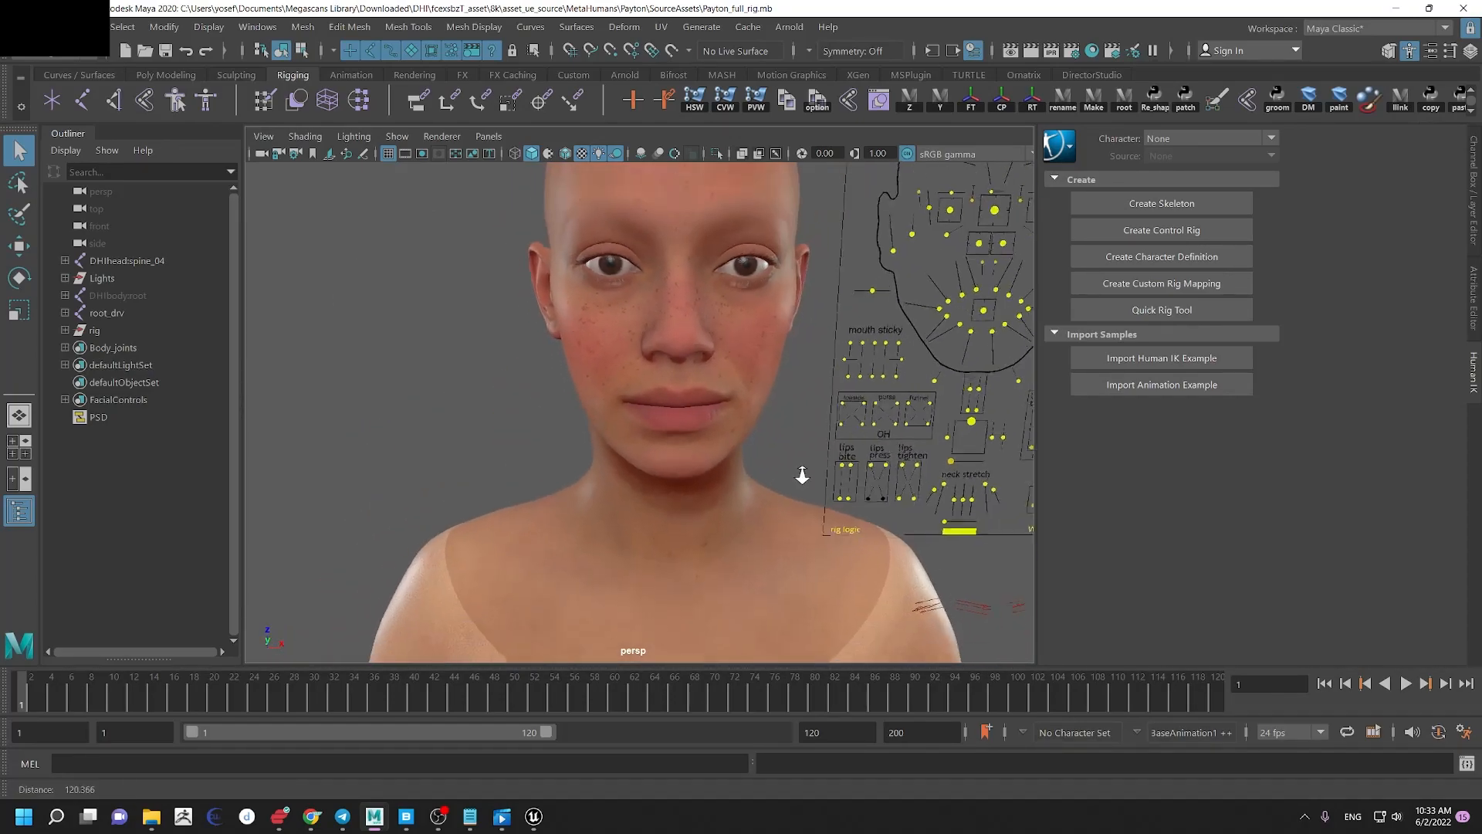
alt+right_drag(800, 476, 655, 439)
alt+middle_drag(687, 522, 686, 483)
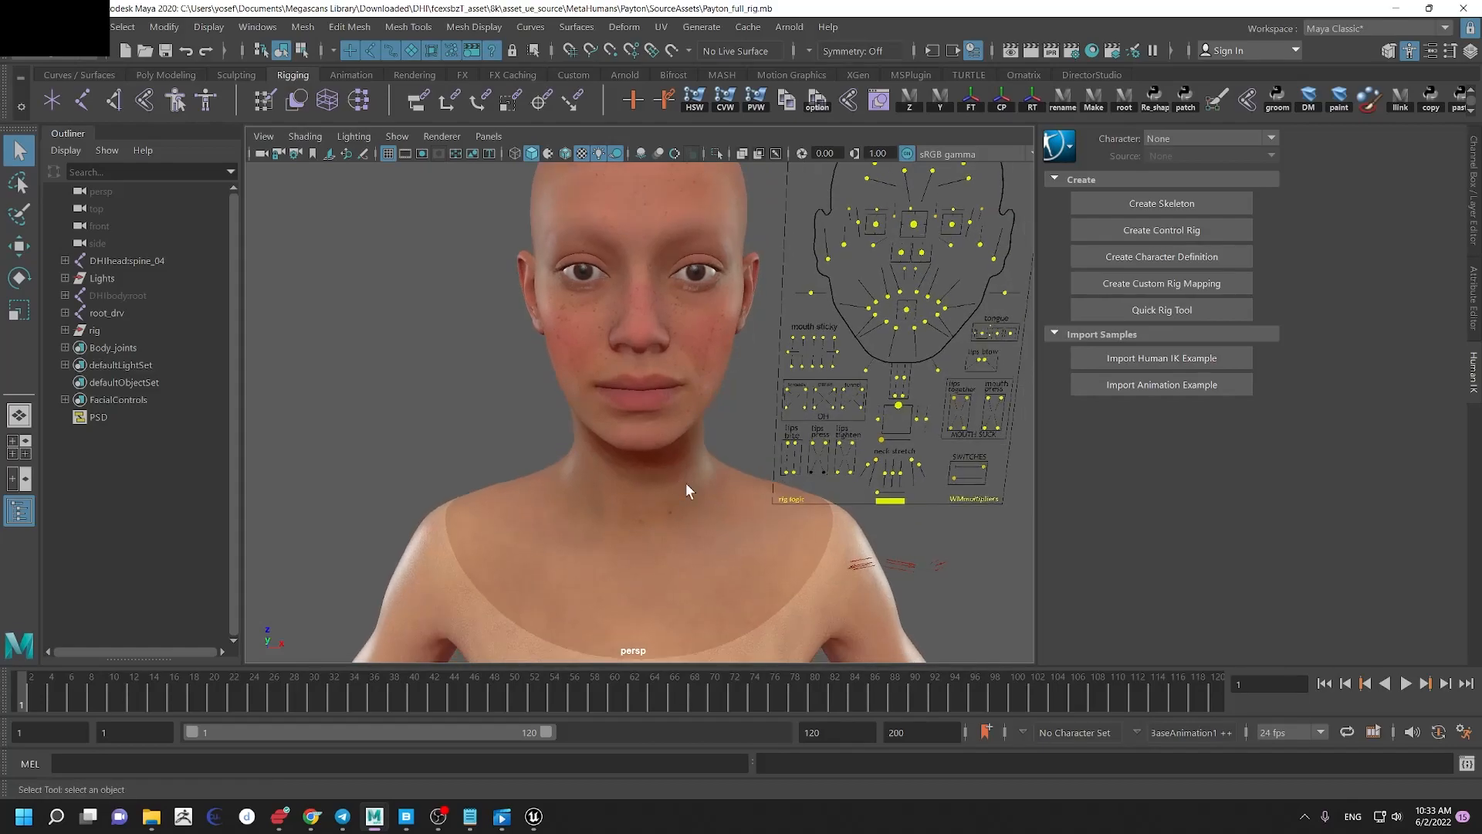
alt+right_drag(772, 492, 752, 465)
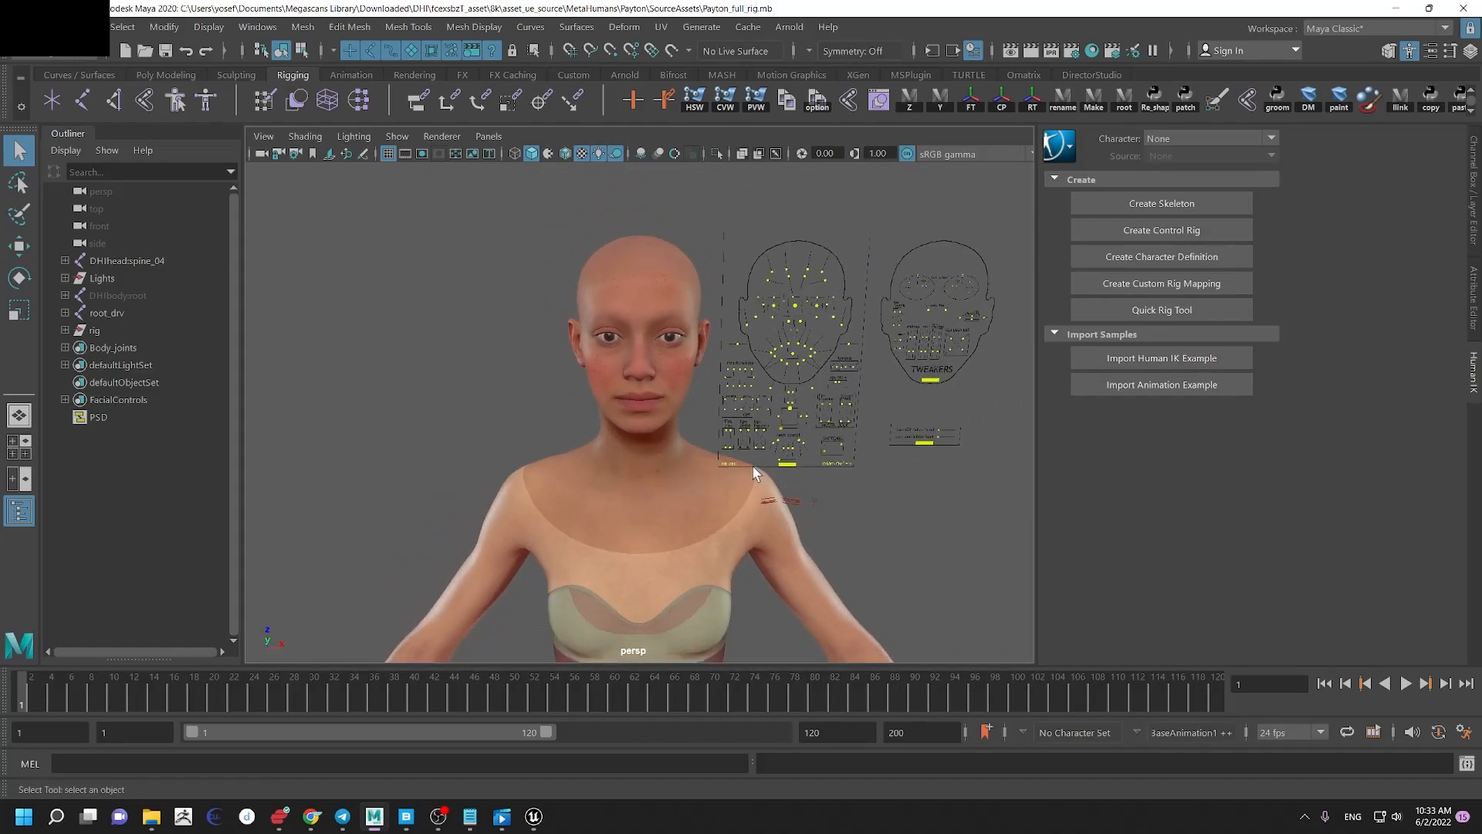
drag(741, 6, 876, 41)
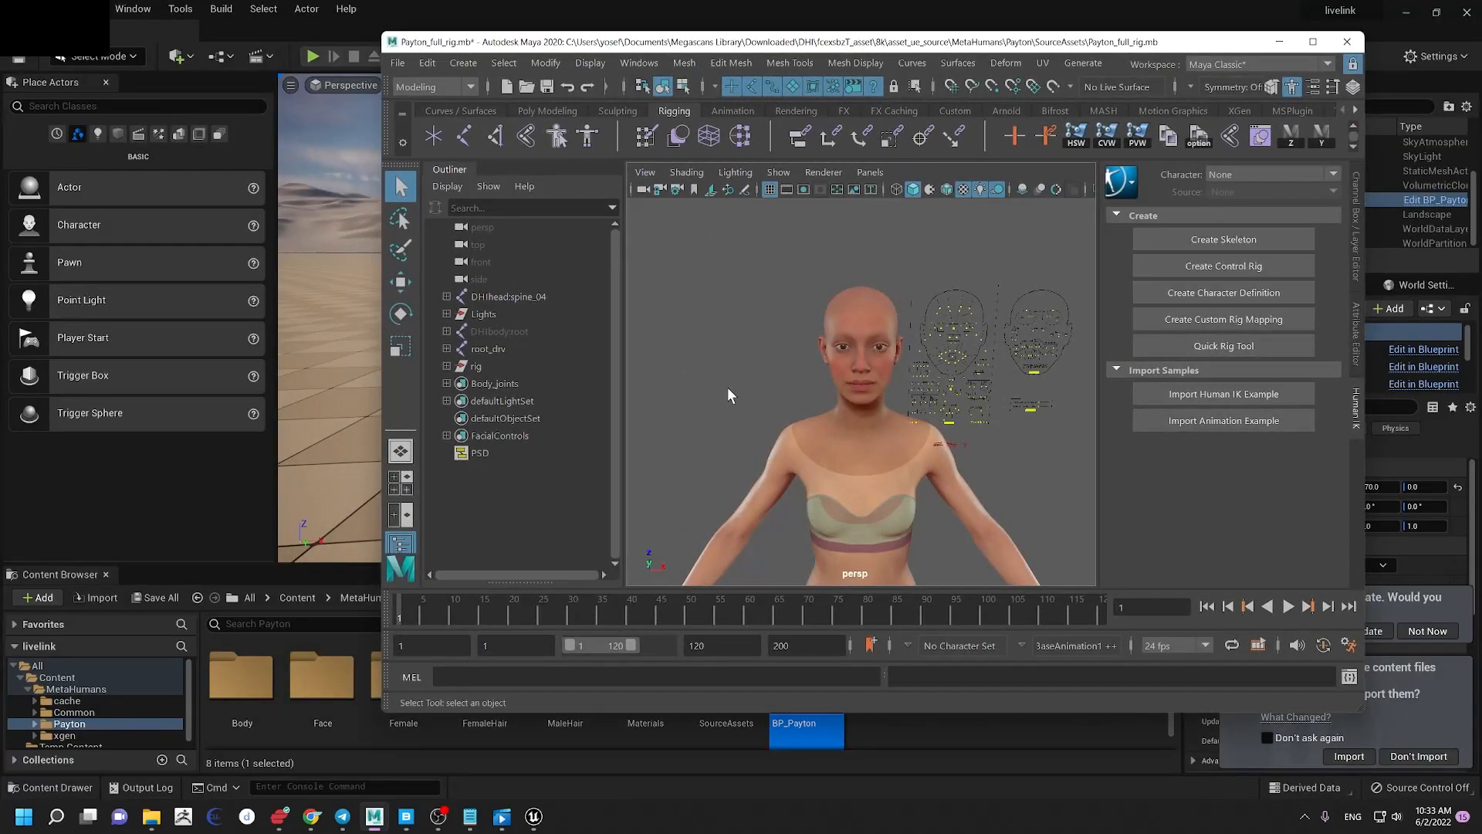
Step: Bring up script.txt and metahuman hik.txt in Notepad, place them side by side, and copy all of metahuman hik.txt
mouse_move(469, 816)
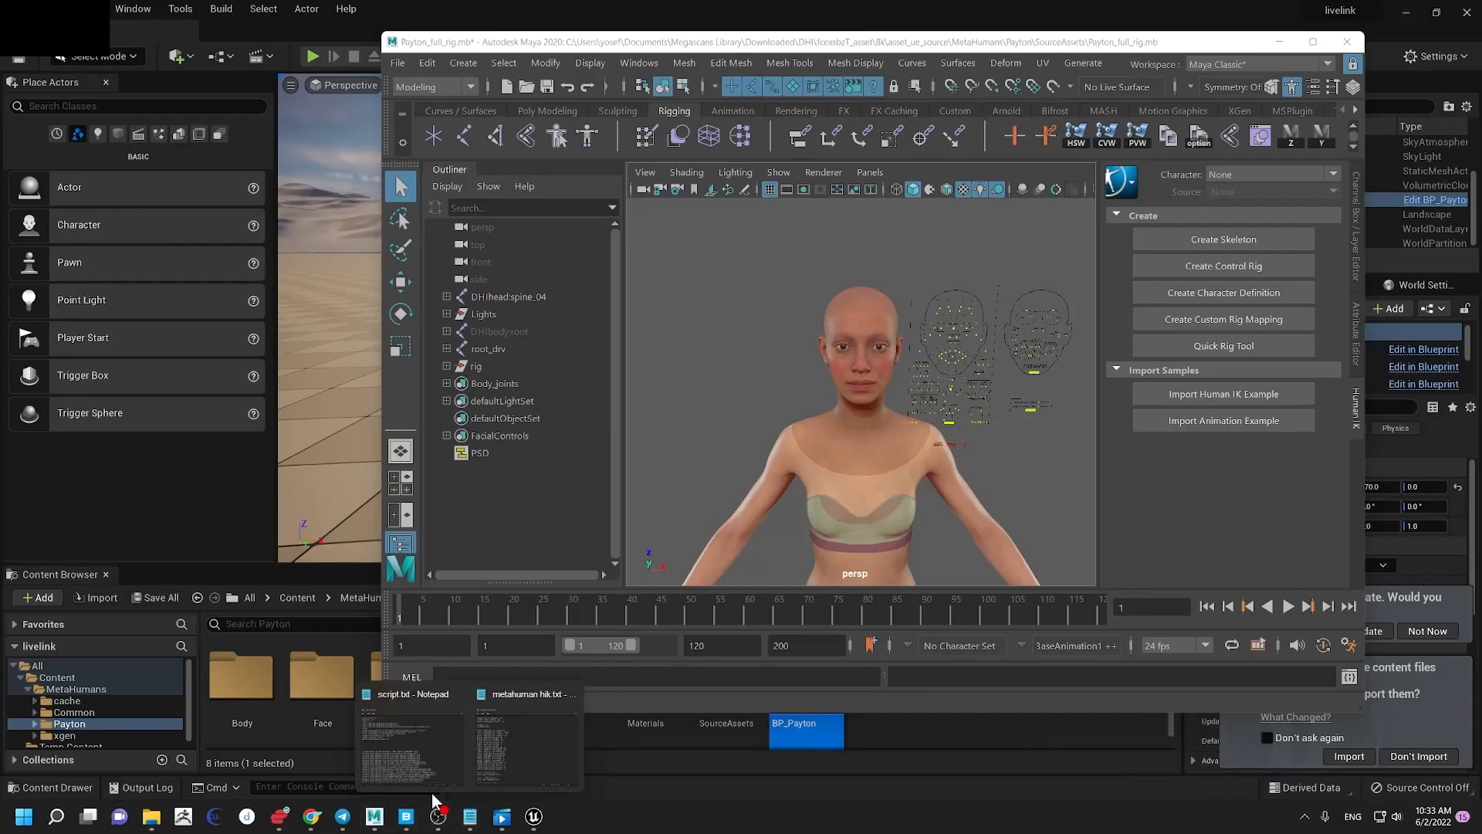
mouse_move(552, 770)
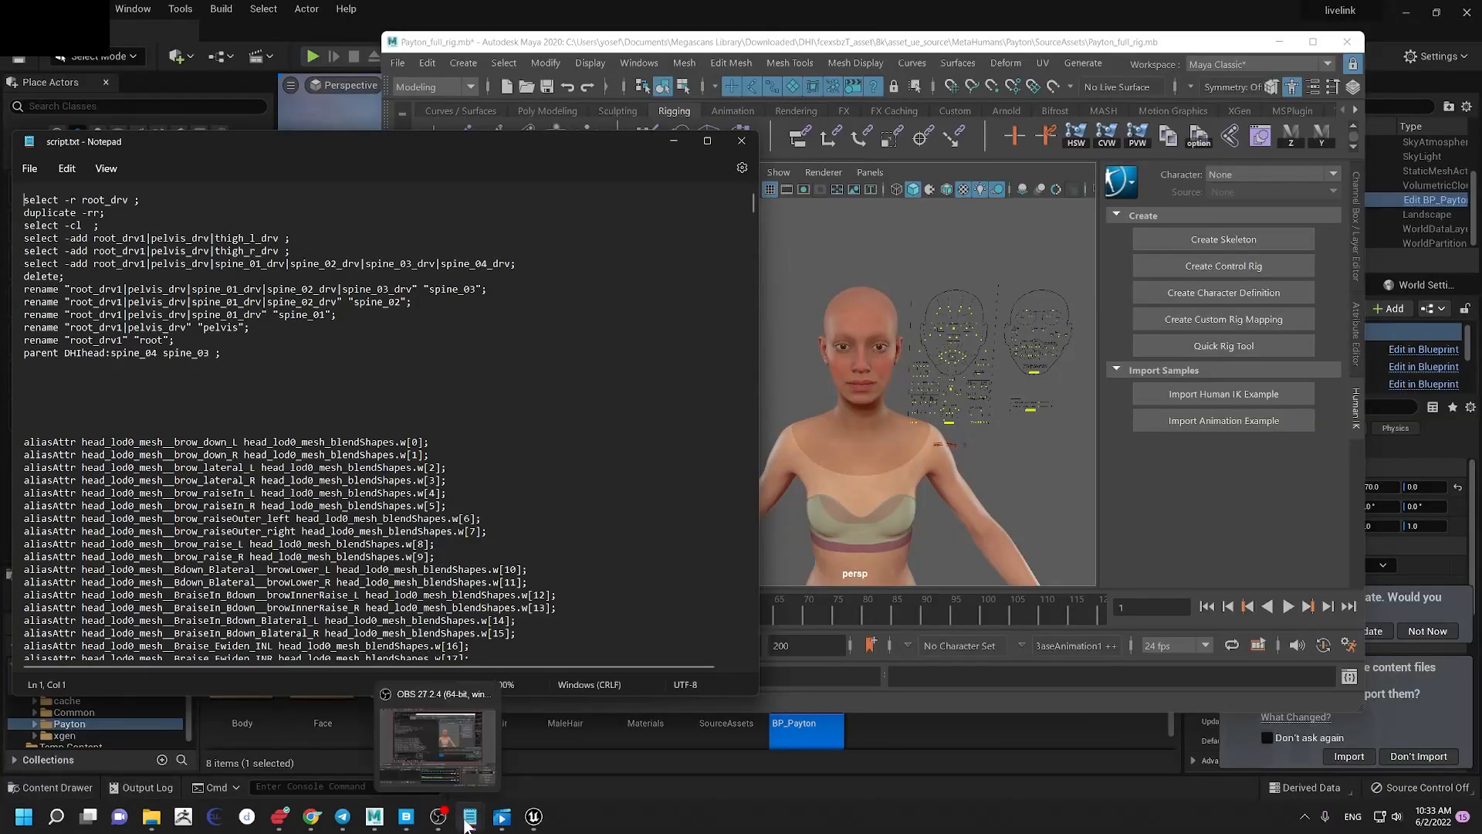
click(528, 741)
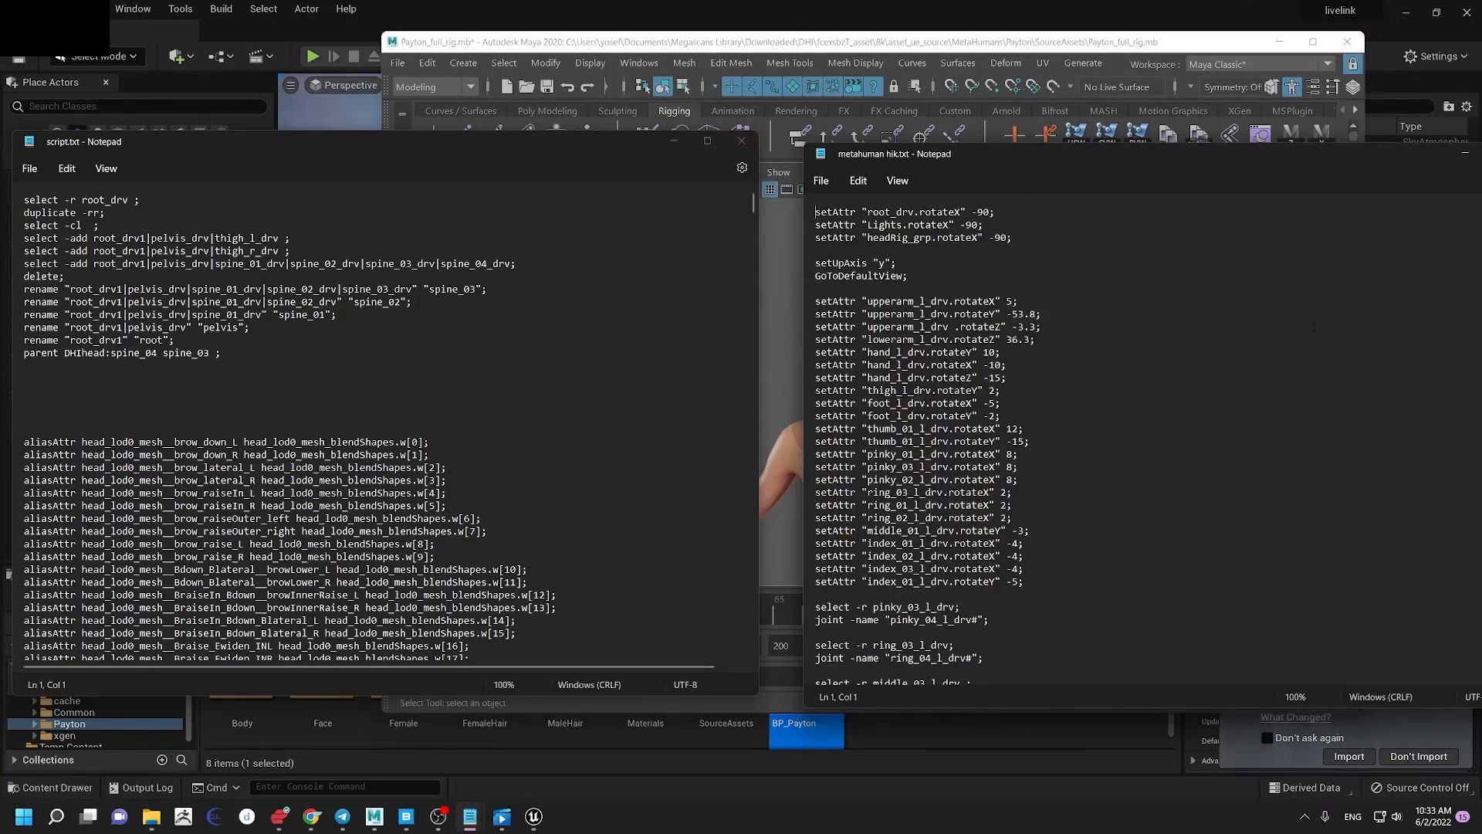
drag(1126, 160, 991, 123)
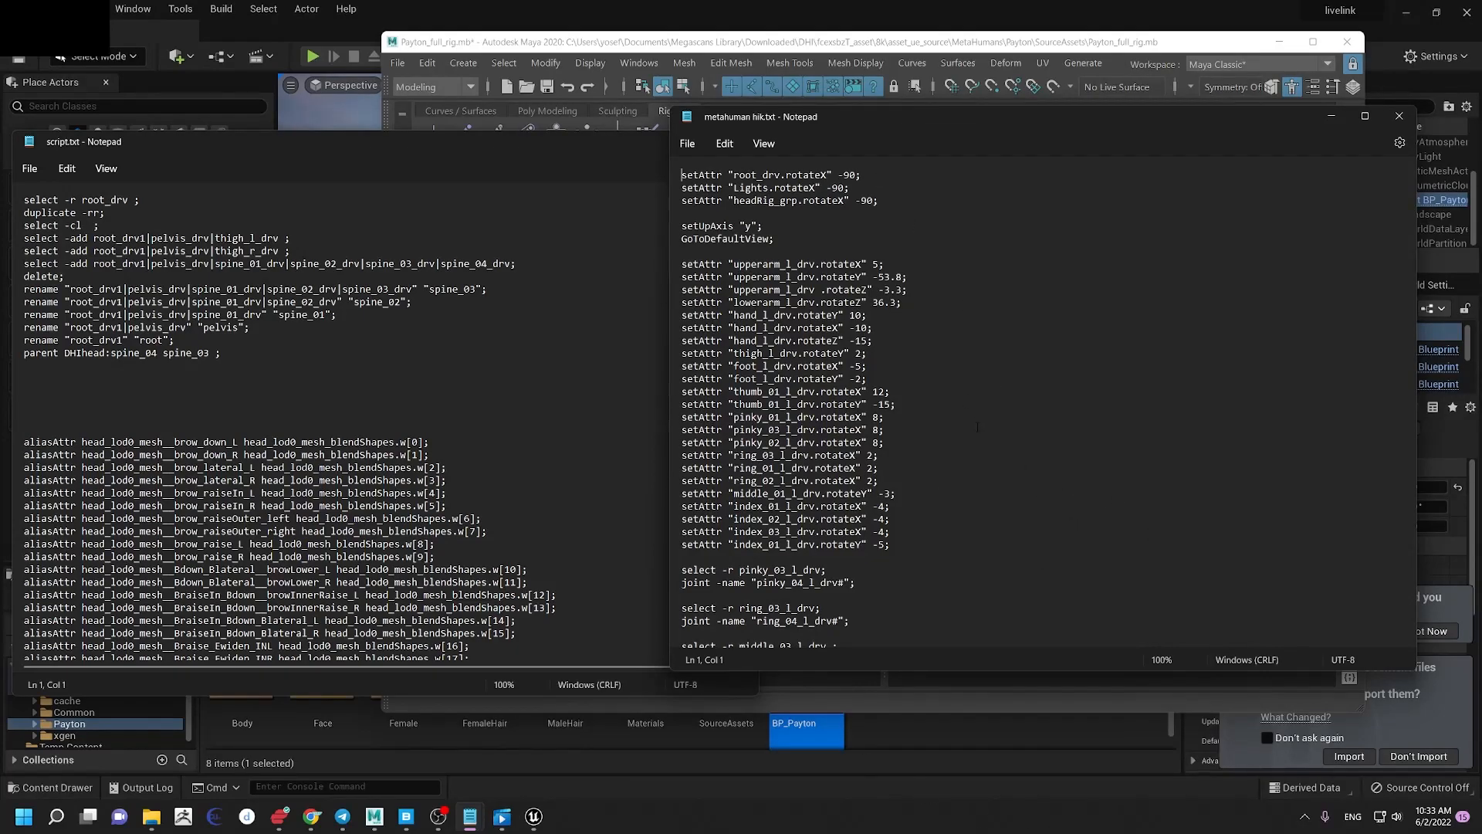
key(ctrl+a)
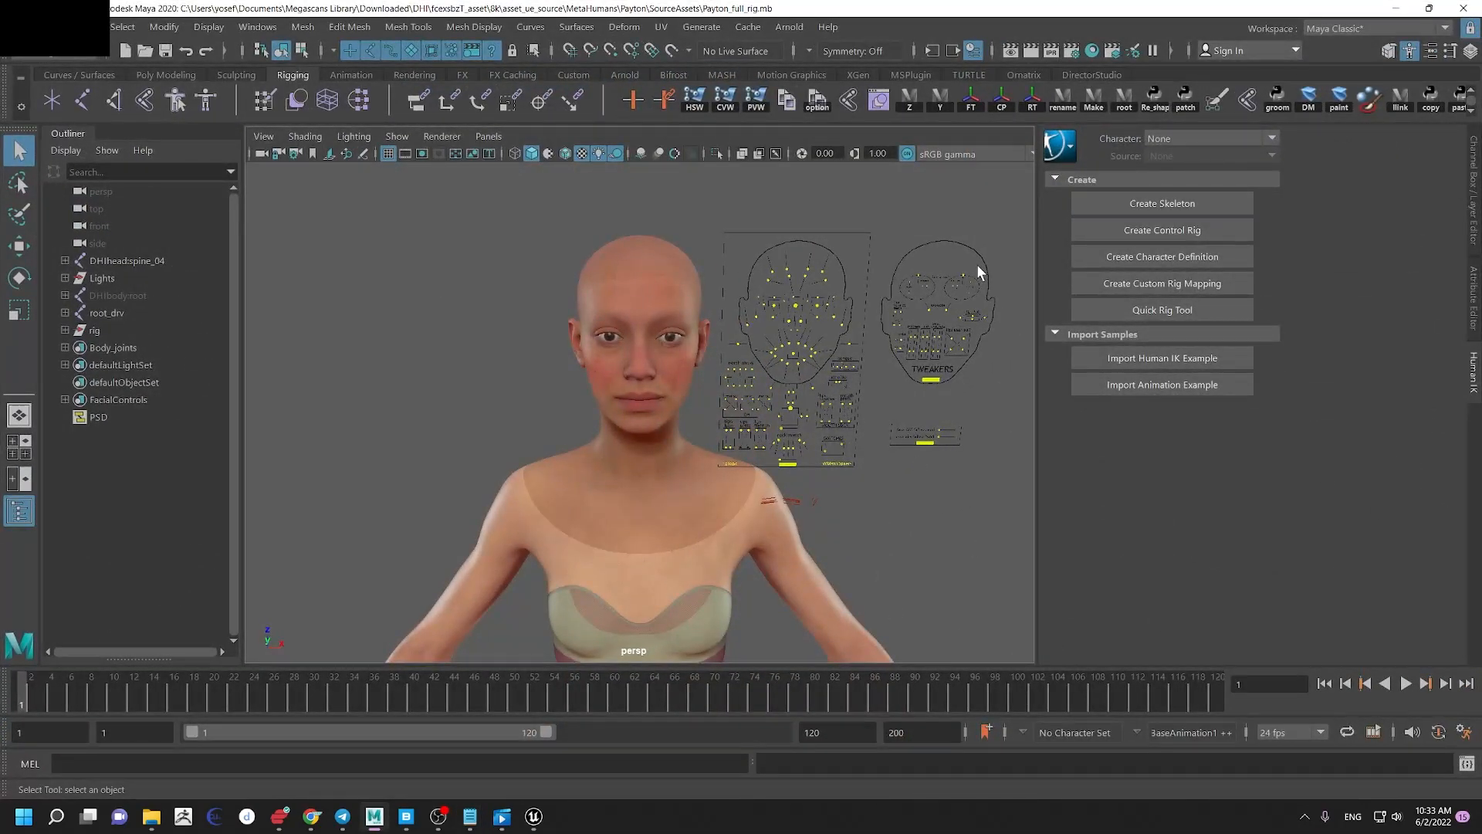
Step: Run the copied metahuman hik.txt code as MEL in Maya's enlarged Script Editor, then minimize the editor
click(1466, 764)
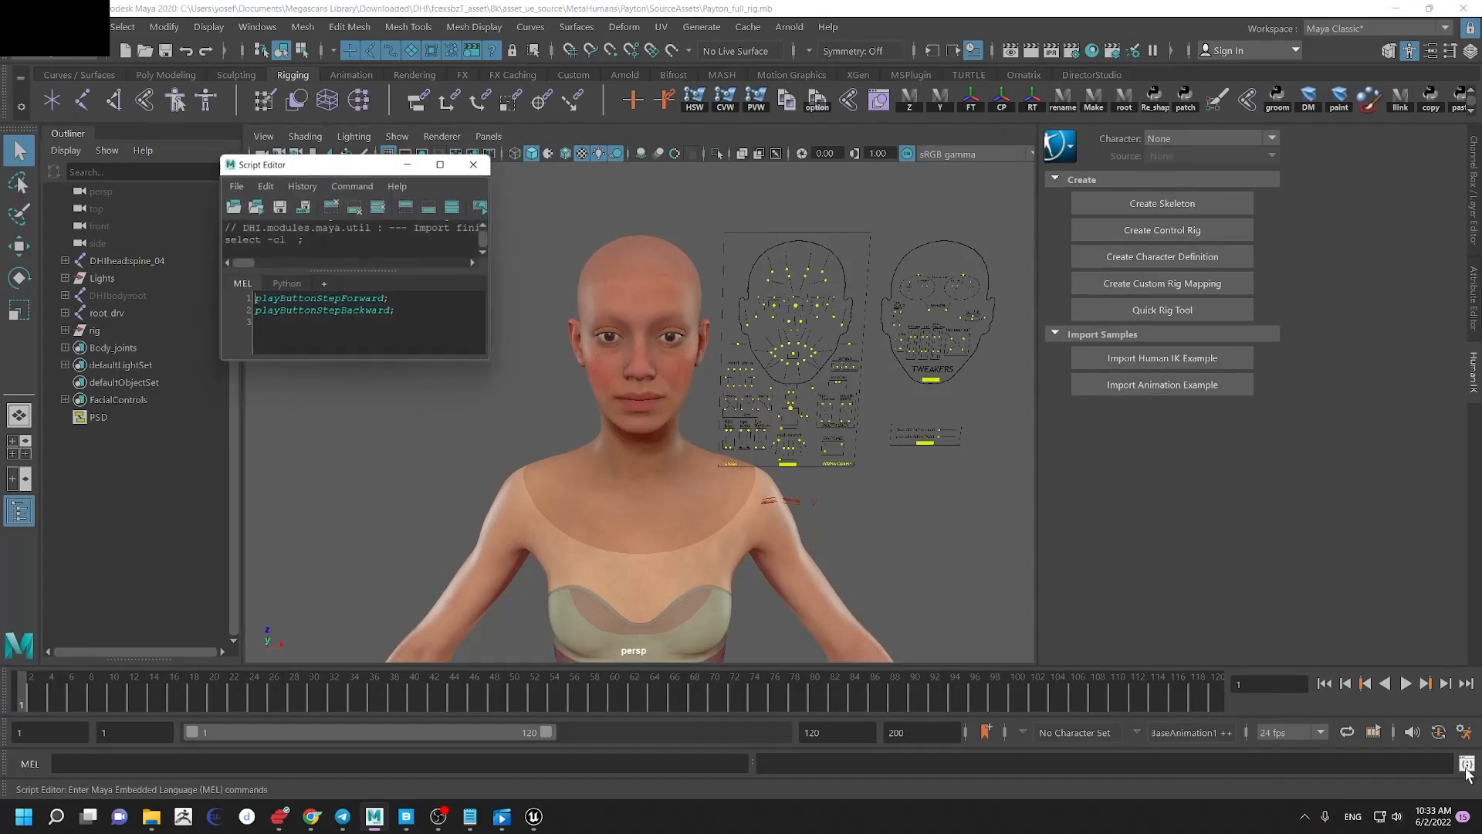
drag(492, 361, 1066, 641)
key(ctrl+a)
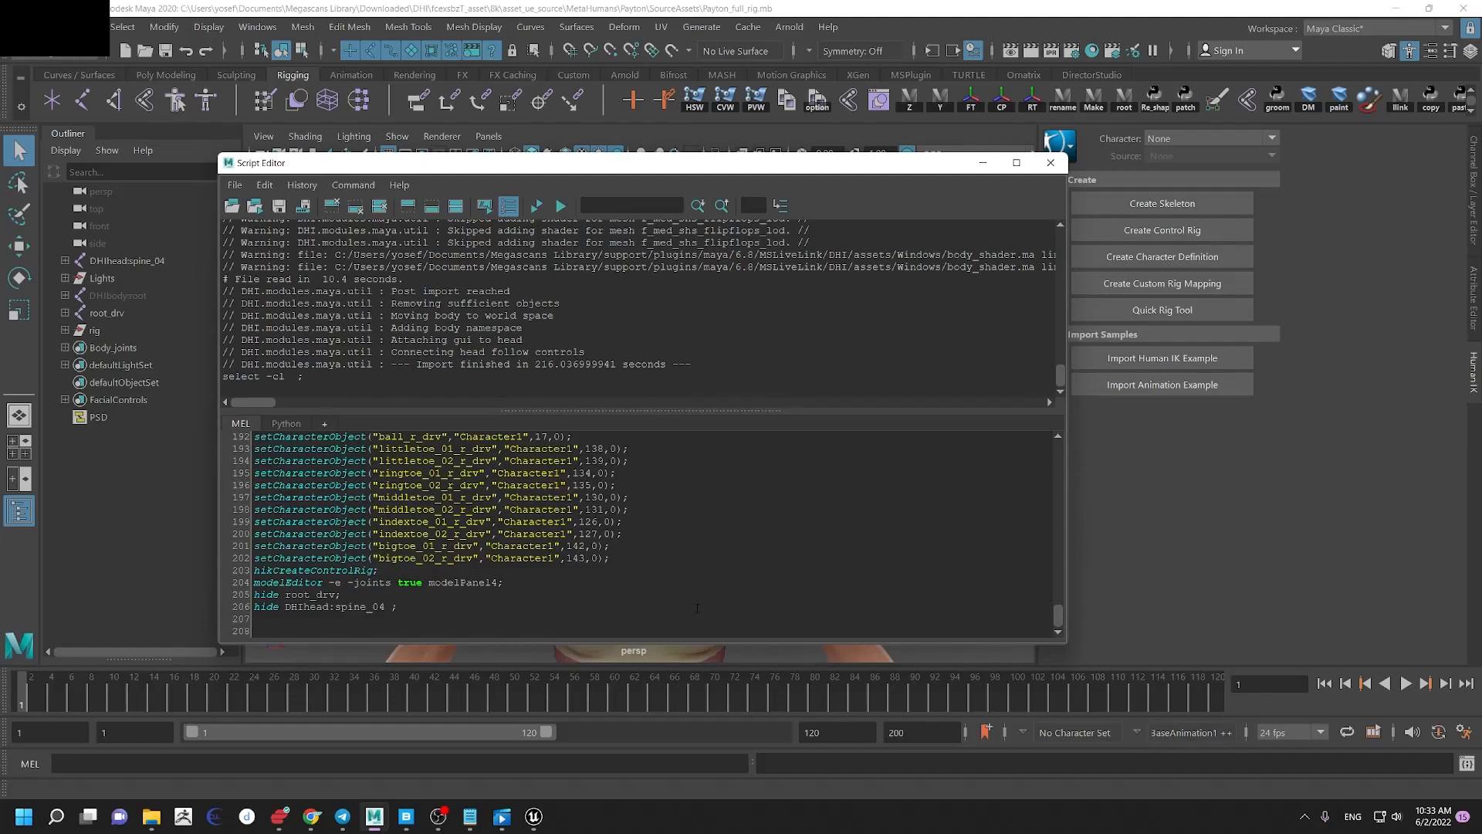
key(ctrl+Return)
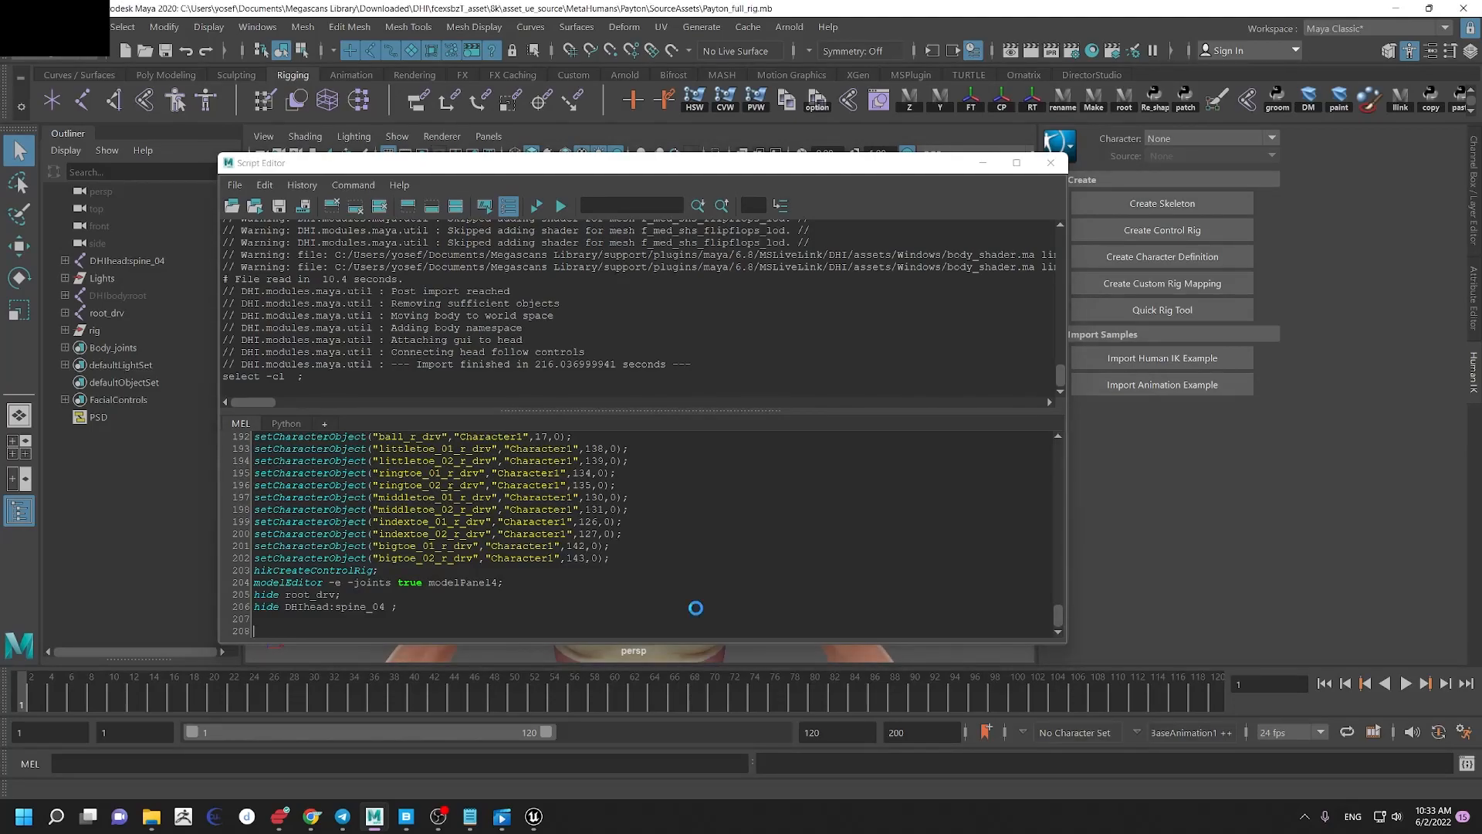
click(989, 163)
Step: Examine Payton's T-pose and HumanIK control rig in the viewport from several distances and angles, ending on a front view
alt+right_drag(832, 464, 626, 286)
alt+middle_drag(625, 285, 689, 610)
alt+right_drag(688, 610, 677, 424)
alt+drag(677, 426, 760, 397)
alt+middle_drag(760, 390, 616, 502)
alt+drag(576, 372, 529, 331)
alt+right_drag(530, 331, 632, 407)
alt+middle_drag(573, 312, 795, 400)
alt+right_drag(629, 347, 729, 417)
alt+middle_drag(718, 373, 566, 396)
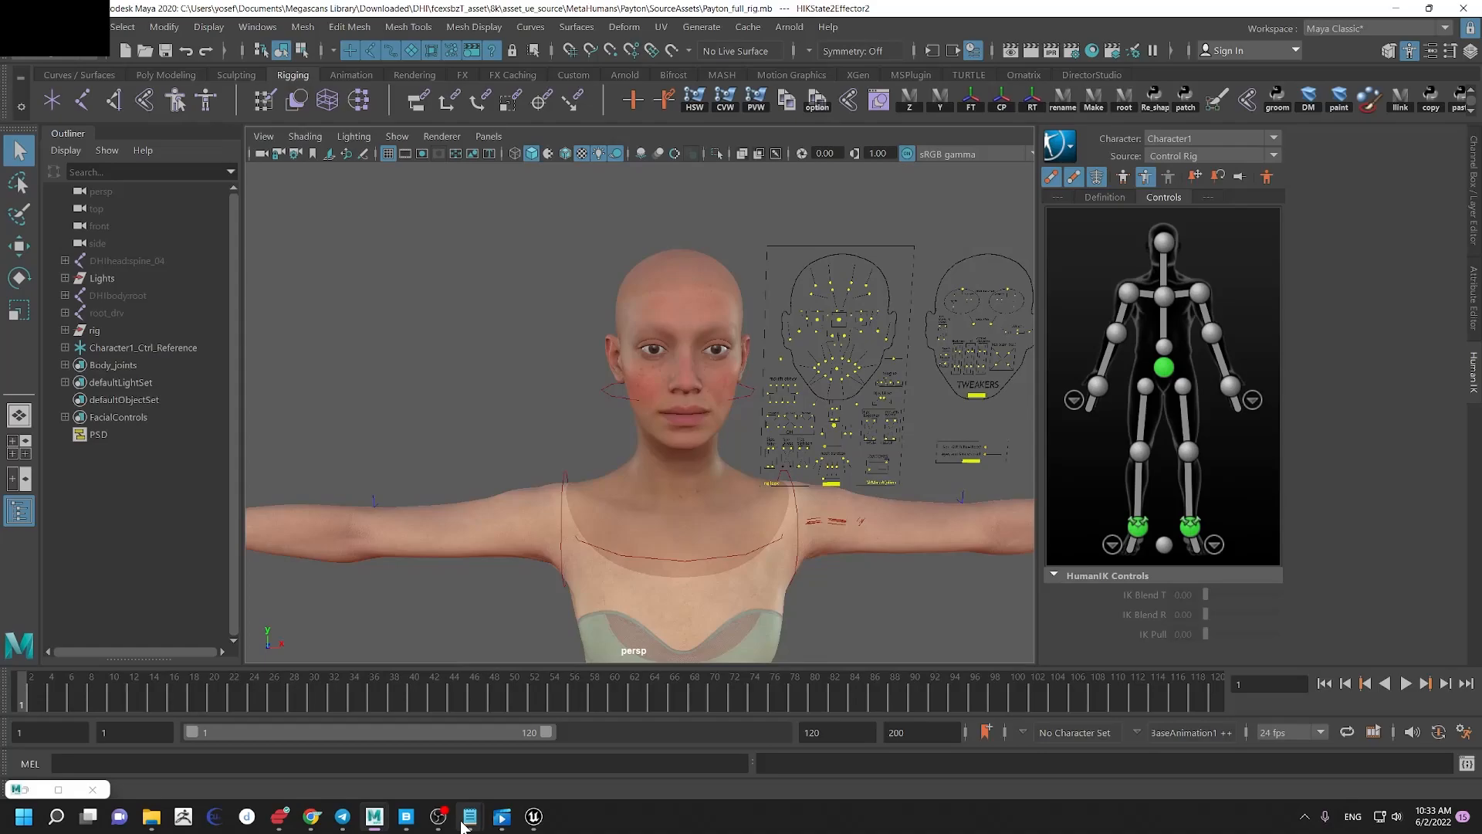
Step: Review script.txt in Notepad from its root_drv commands to the last aliasAttr line, and copy its entire contents
mouse_move(470, 816)
click(416, 757)
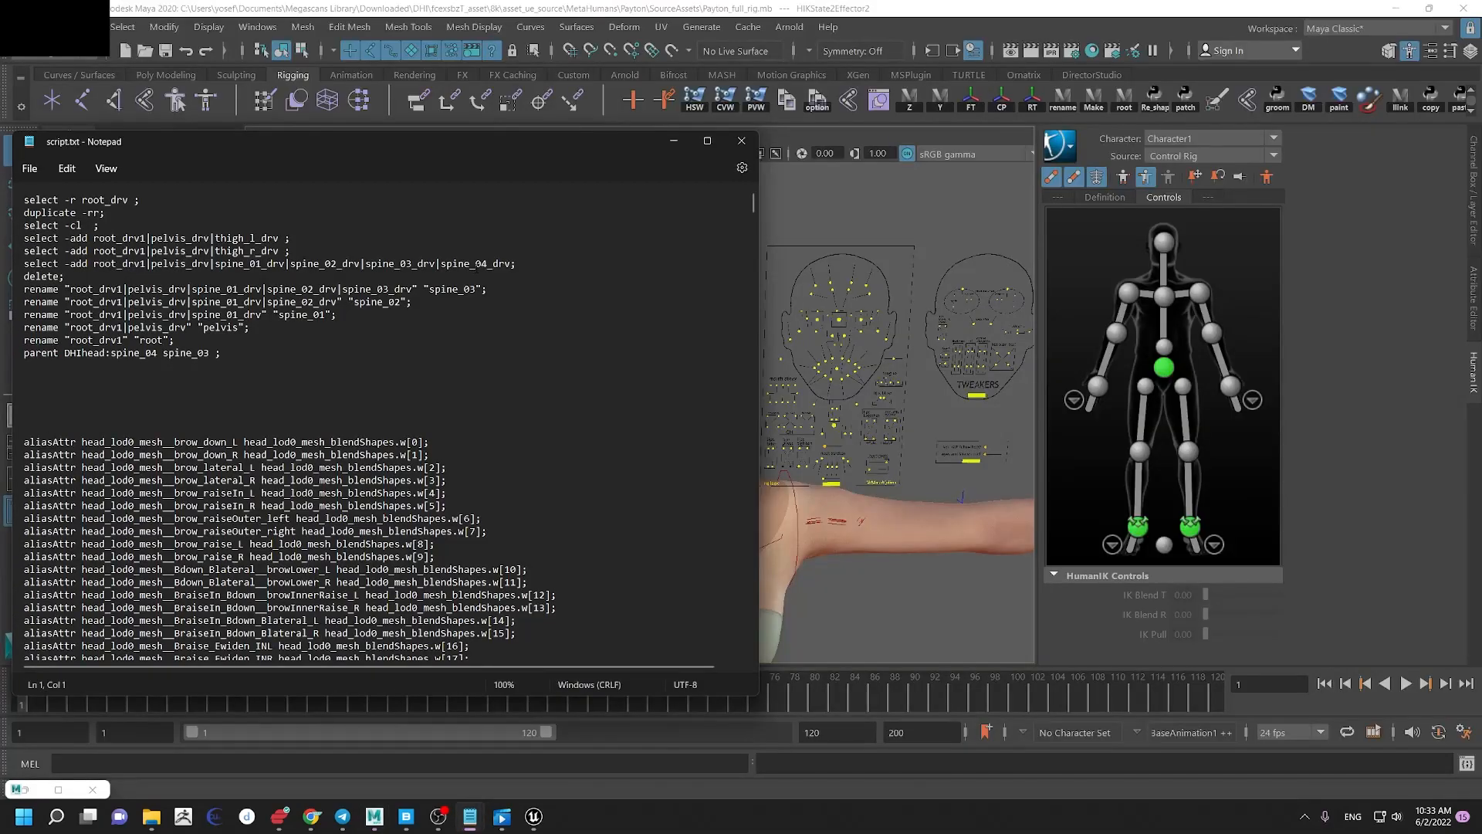
drag(491, 148, 1082, 133)
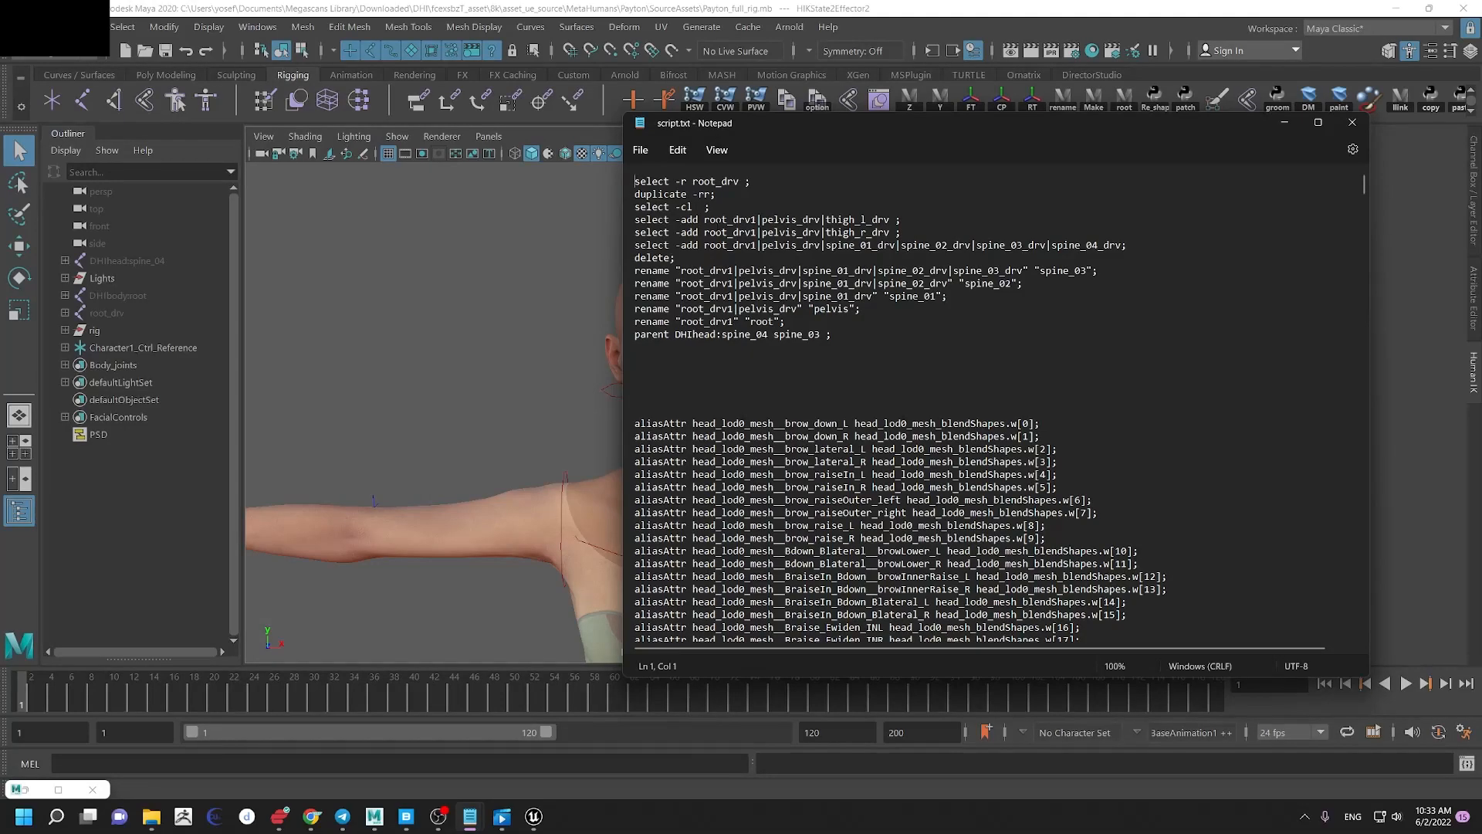
drag(965, 120, 1039, 107)
scroll(856, 373, down, 11)
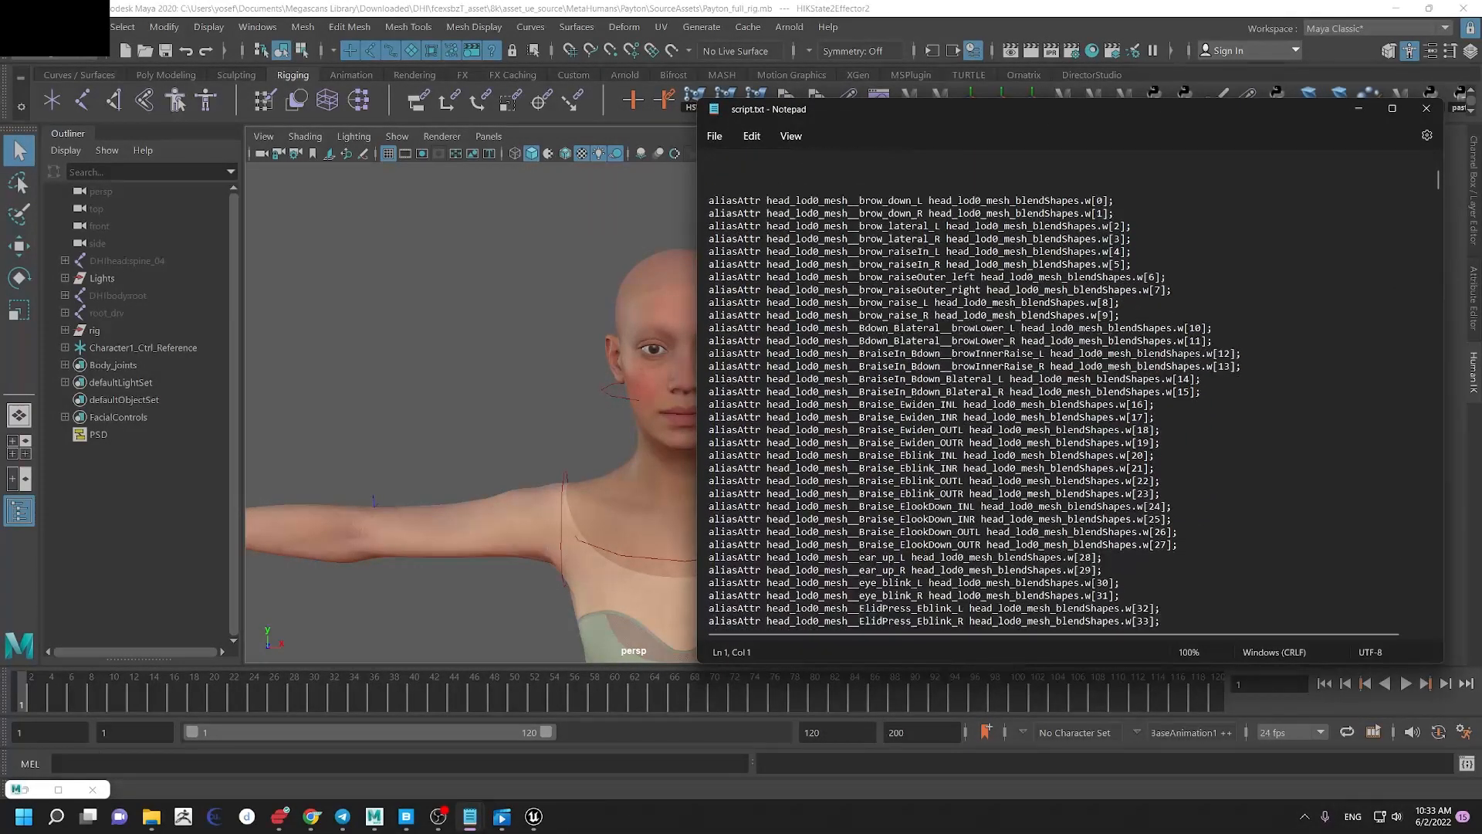
drag(1438, 193, 1442, 627)
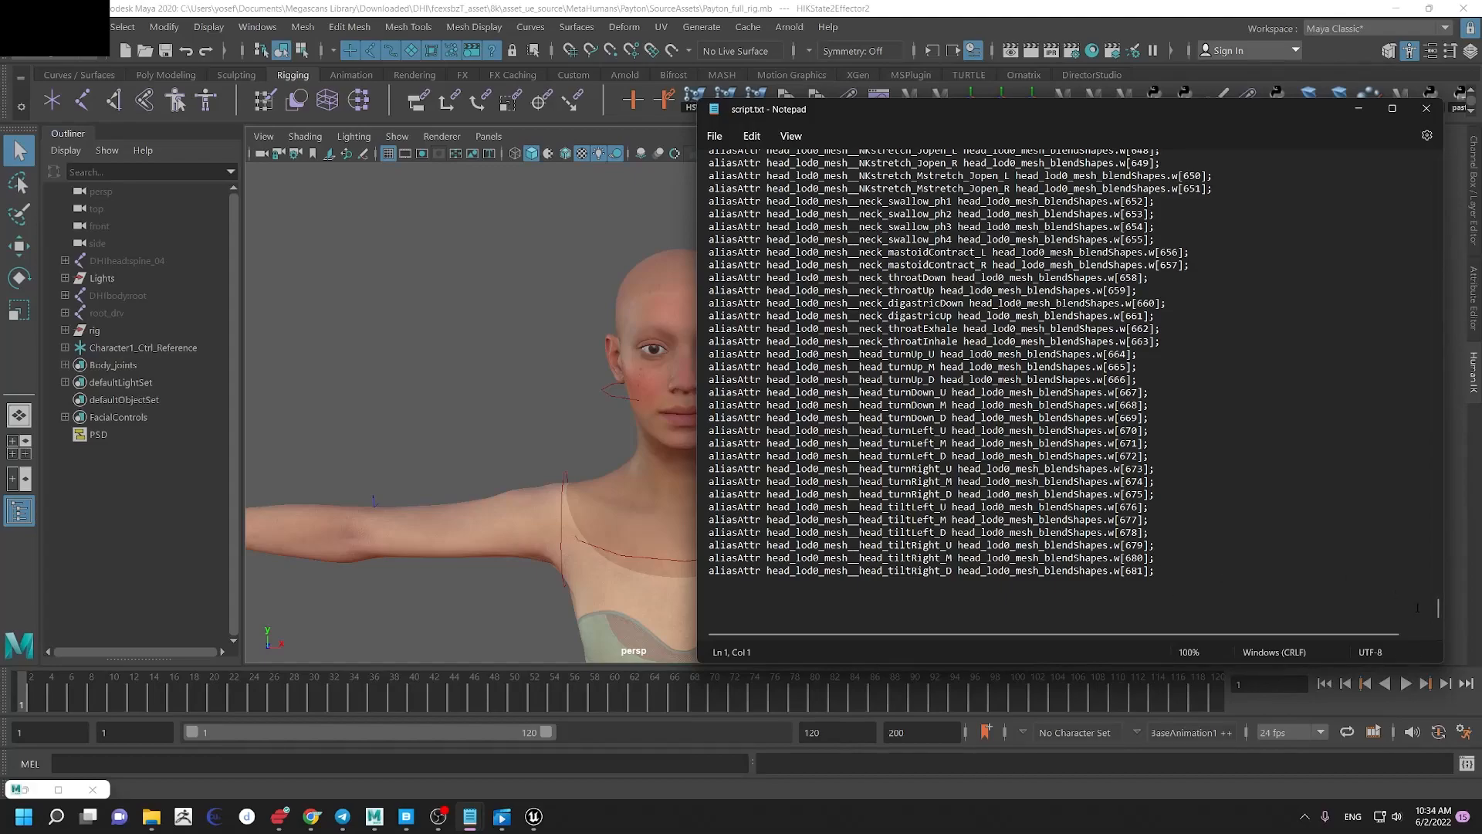
drag(1436, 612, 1430, 153)
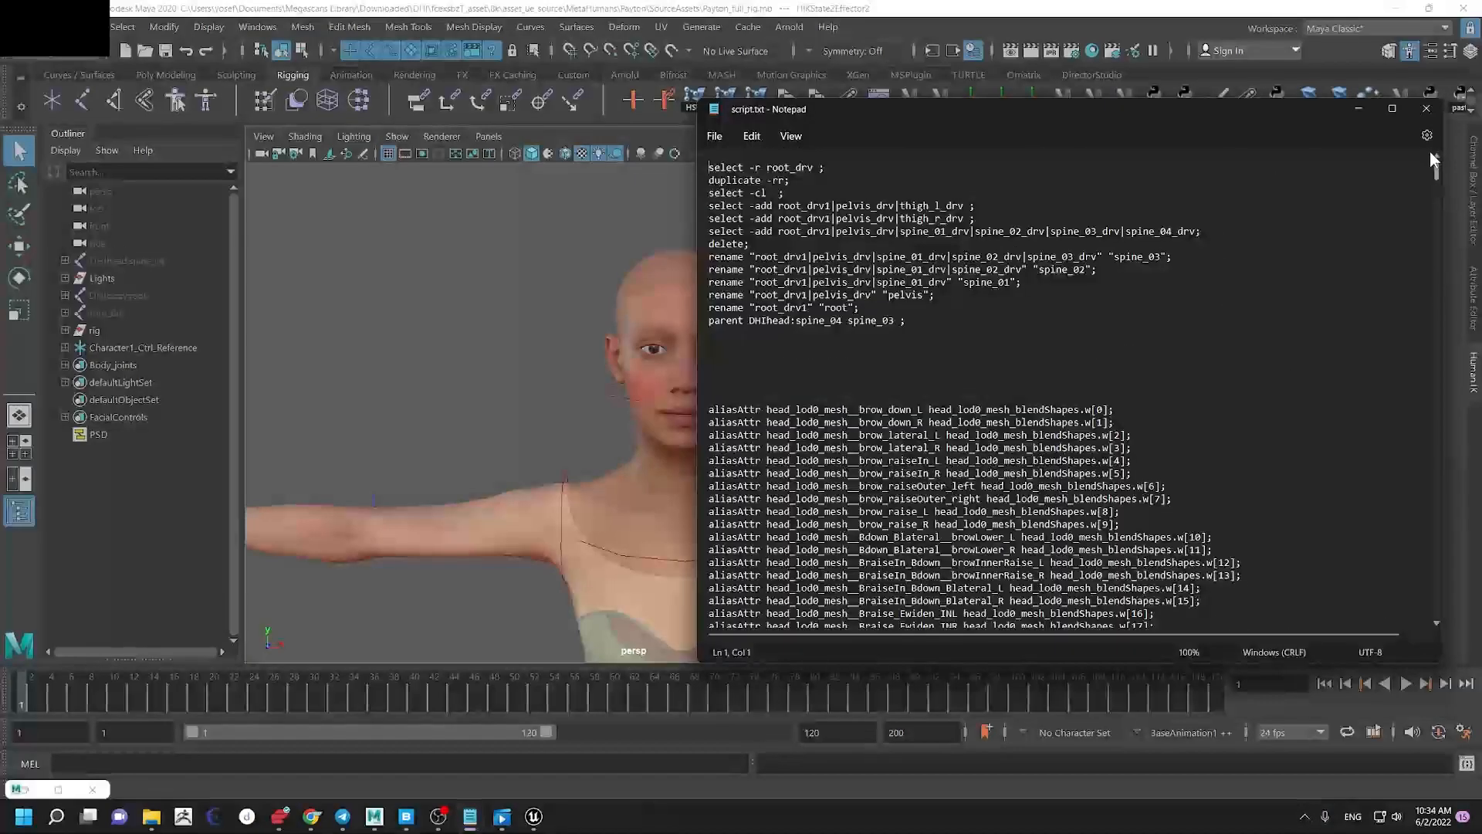
click(1160, 307)
key(ctrl+a)
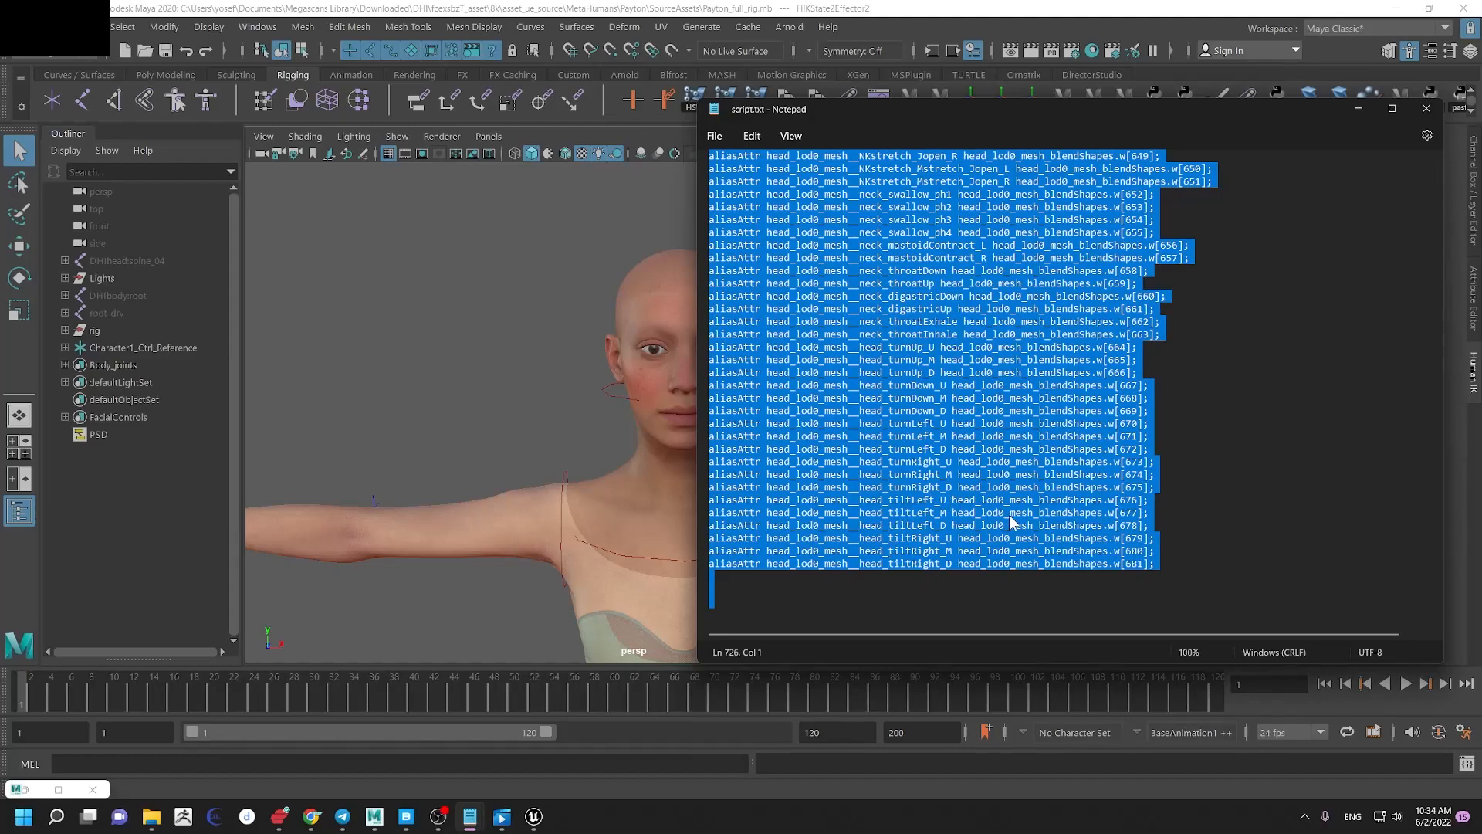
click(1357, 108)
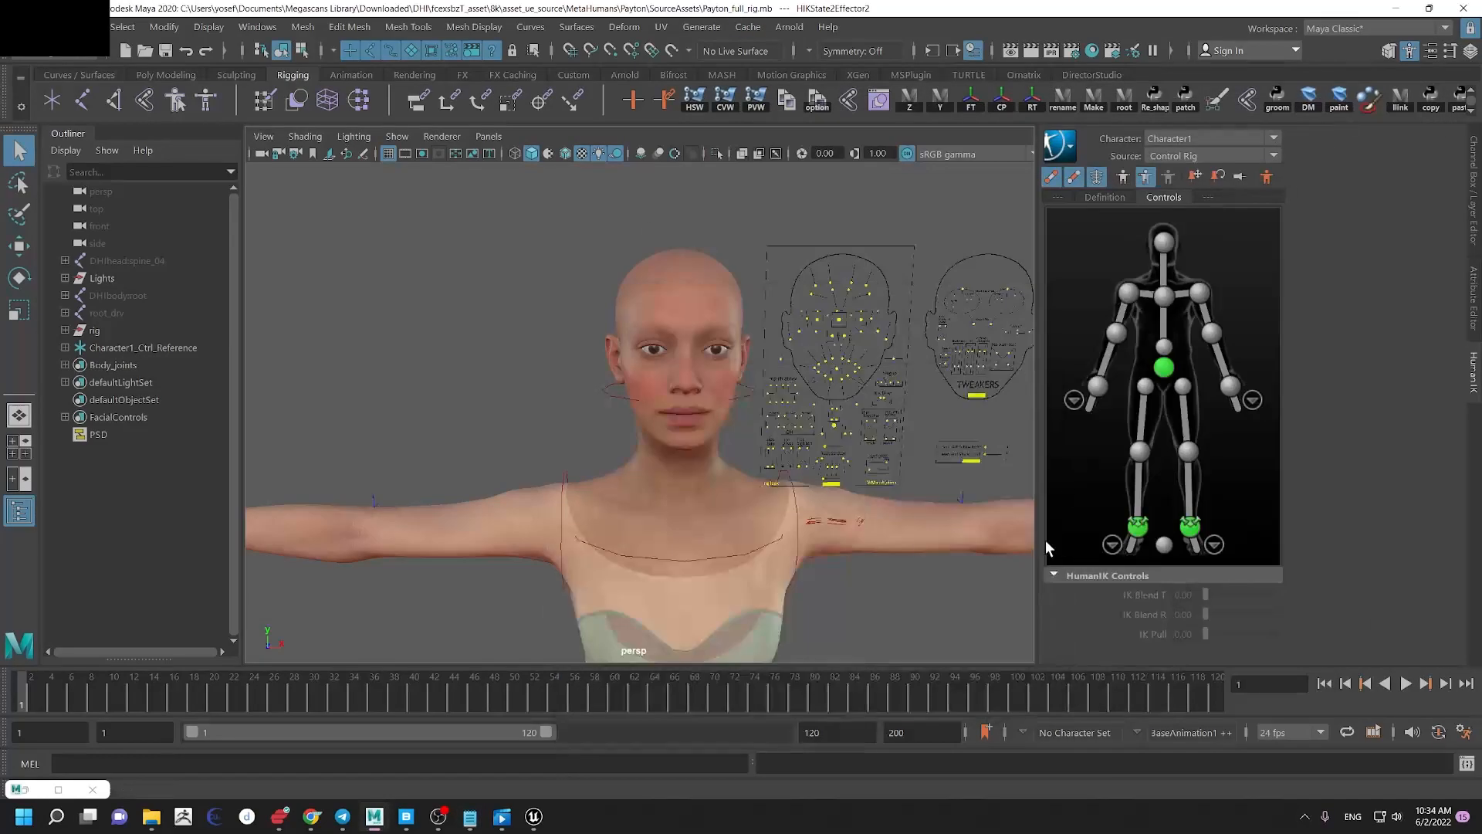
Step: Run the copied script.txt code as MEL in Maya's Script Editor and minimize the editor
click(1467, 764)
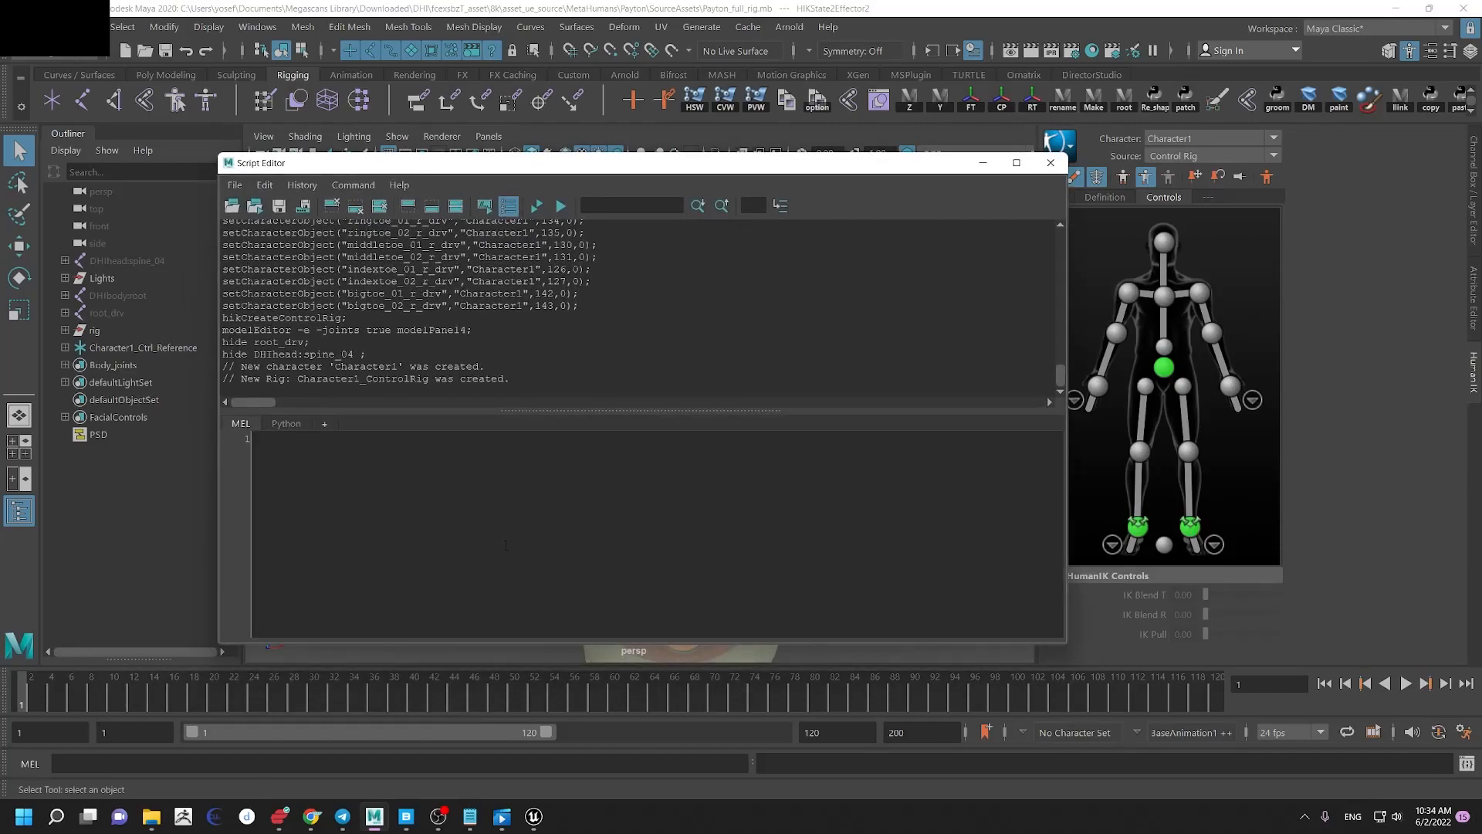
key(ctrl+v)
key(ctrl+Return)
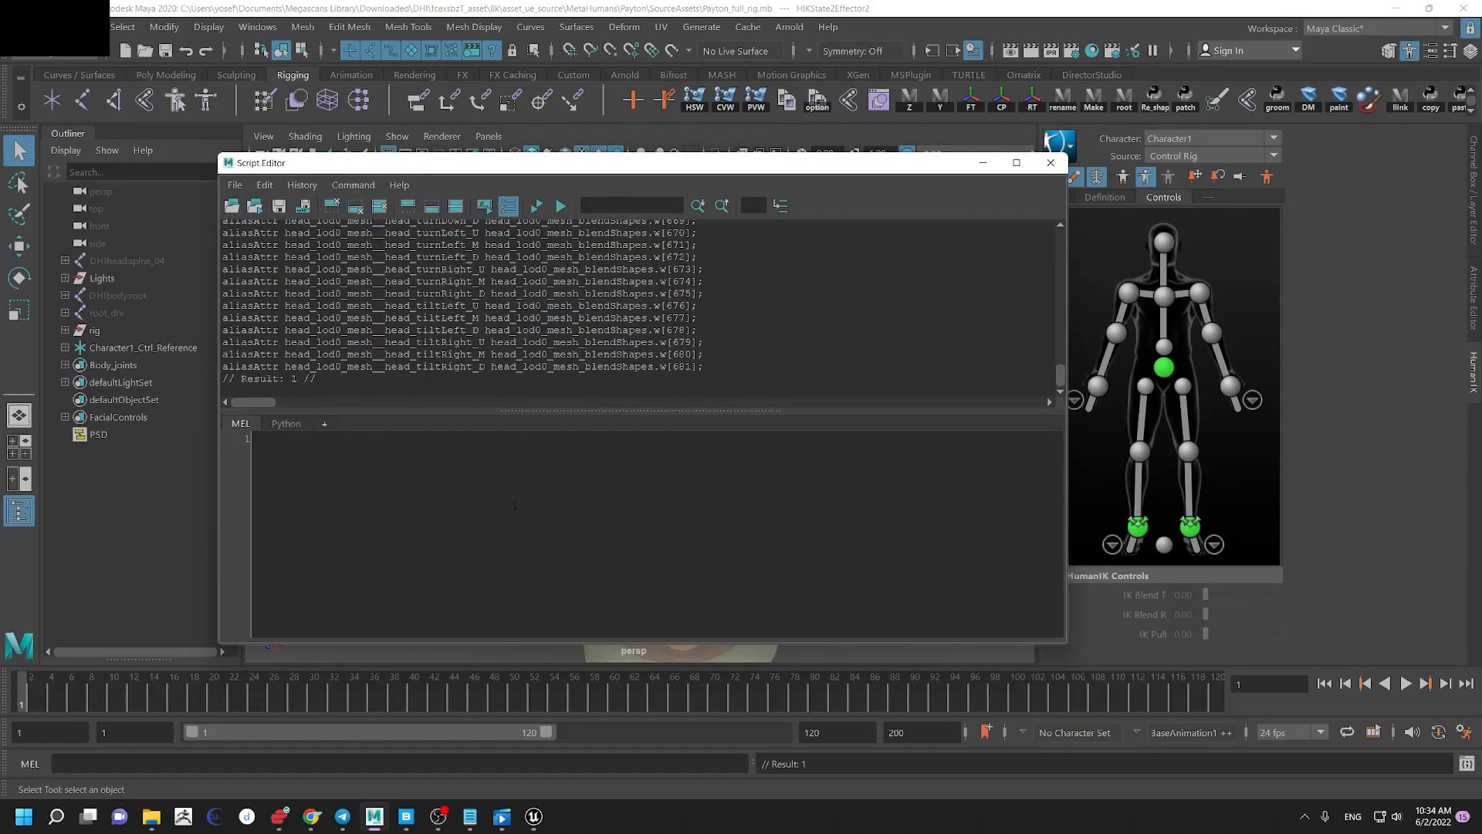
click(984, 162)
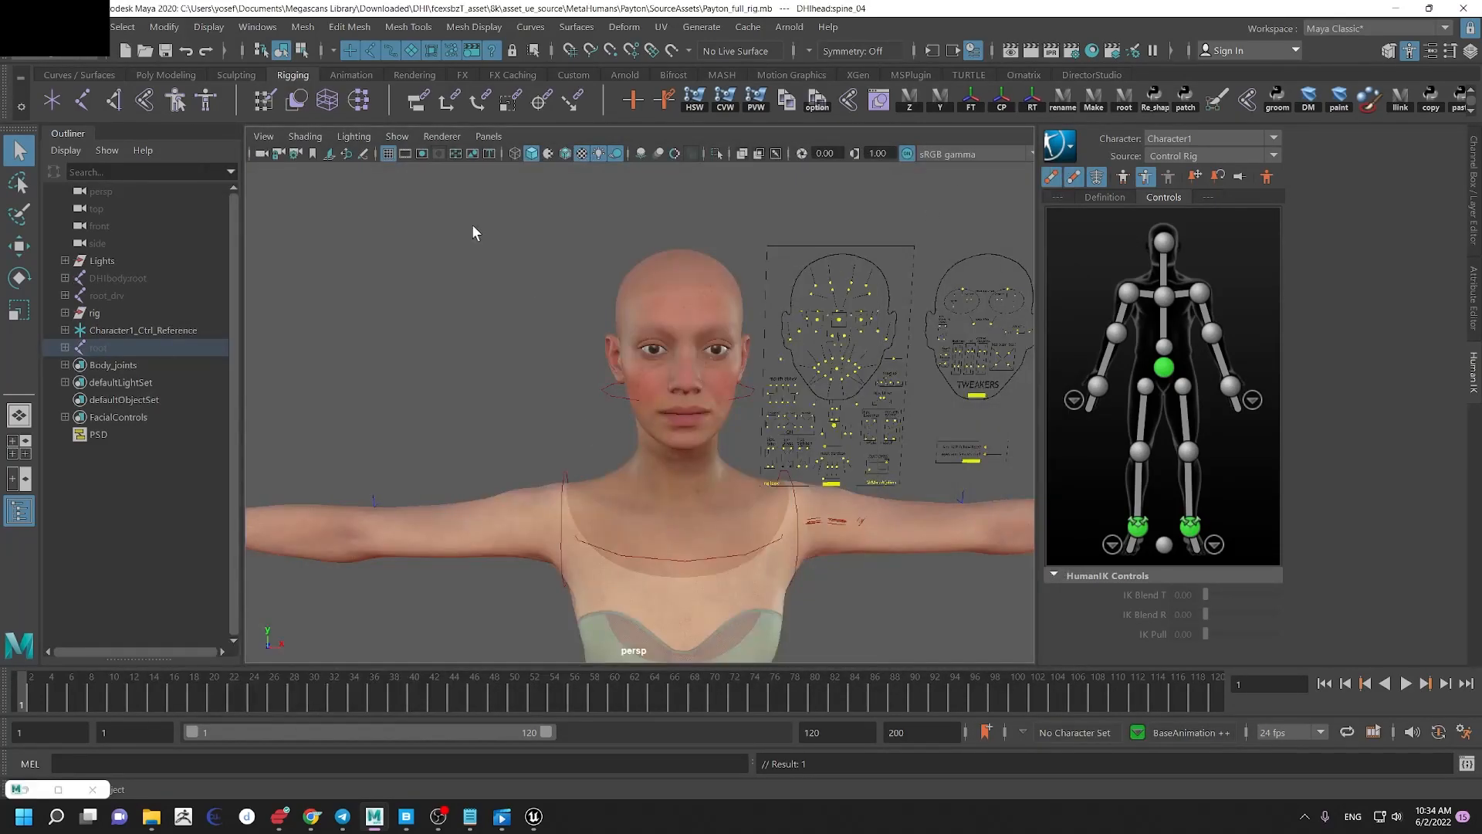
Step: Save the scene under a new location as Payton_full_rig.mb in the folder D:\live_link_test
click(14, 27)
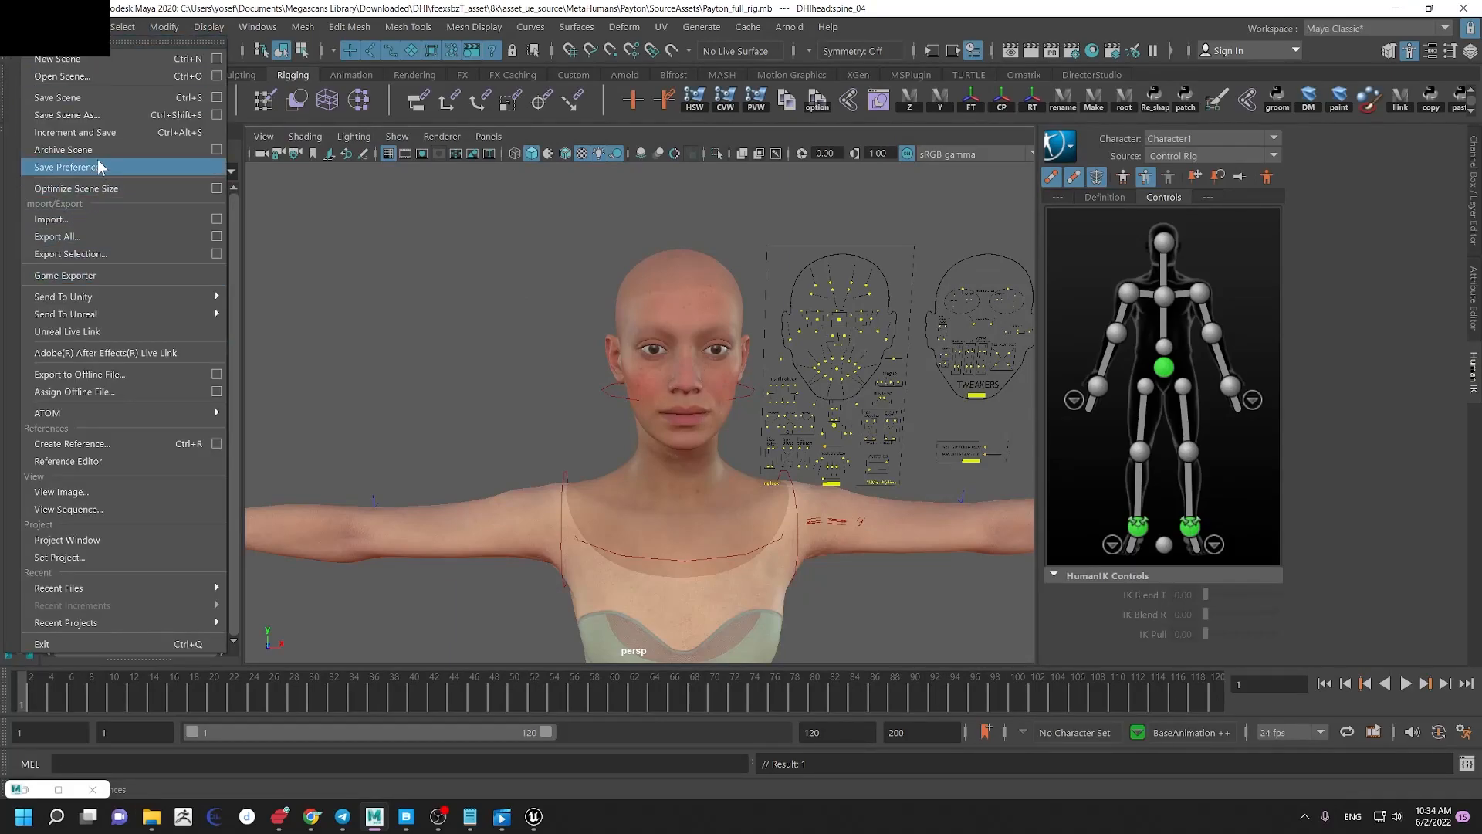
click(118, 119)
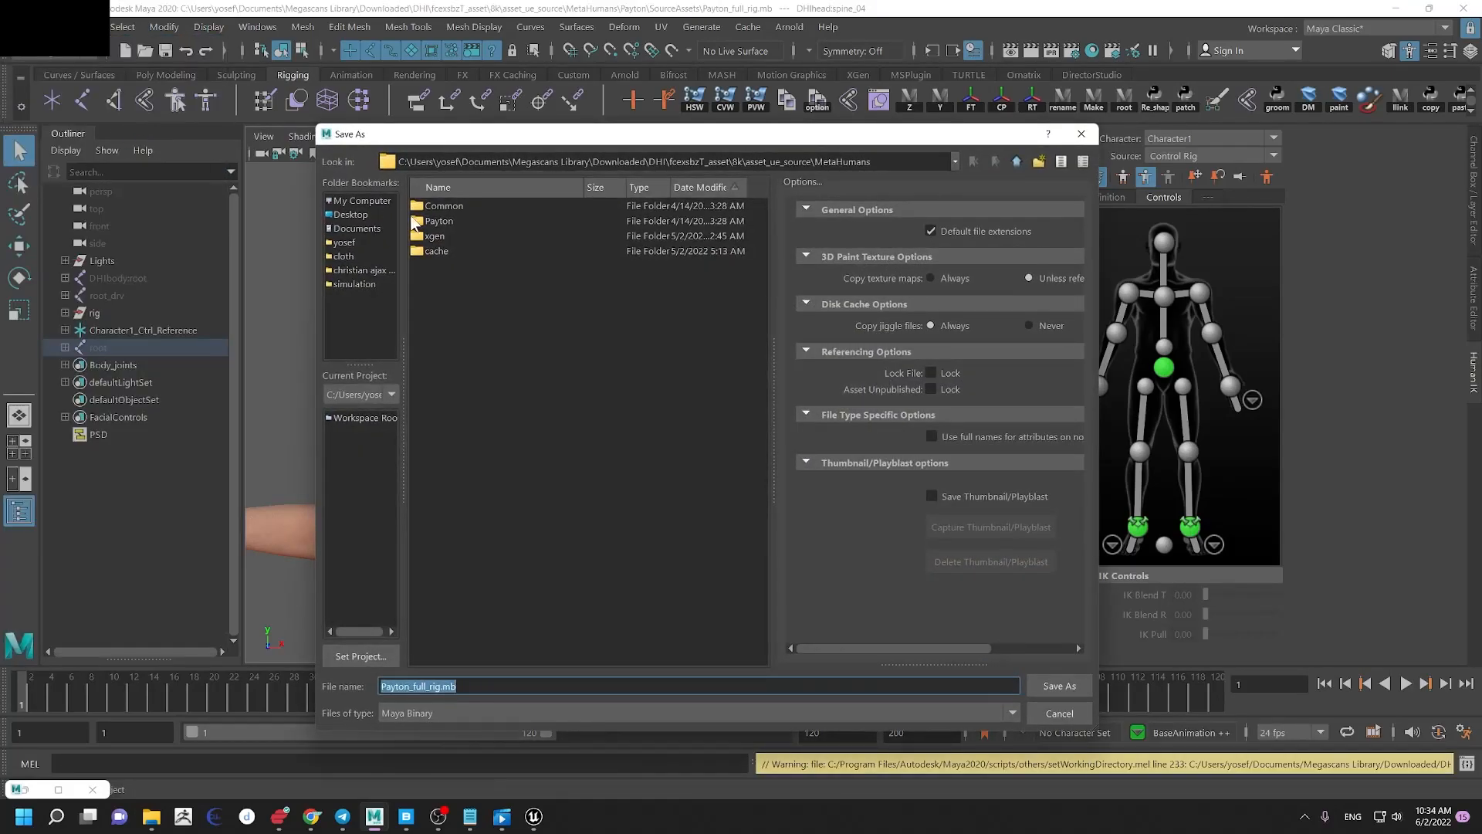
click(366, 200)
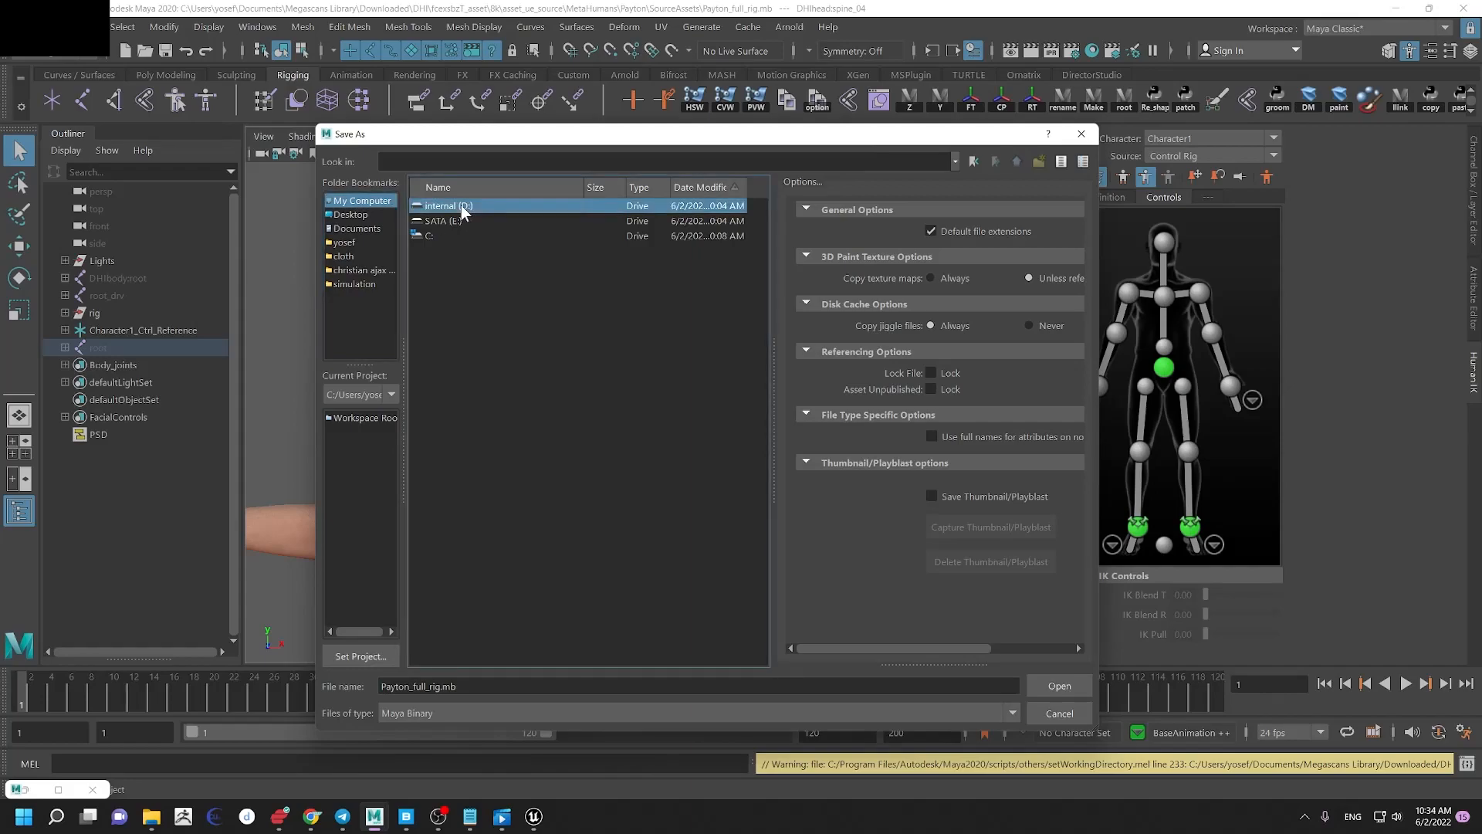
double_click(461, 205)
click(451, 235)
key(l)
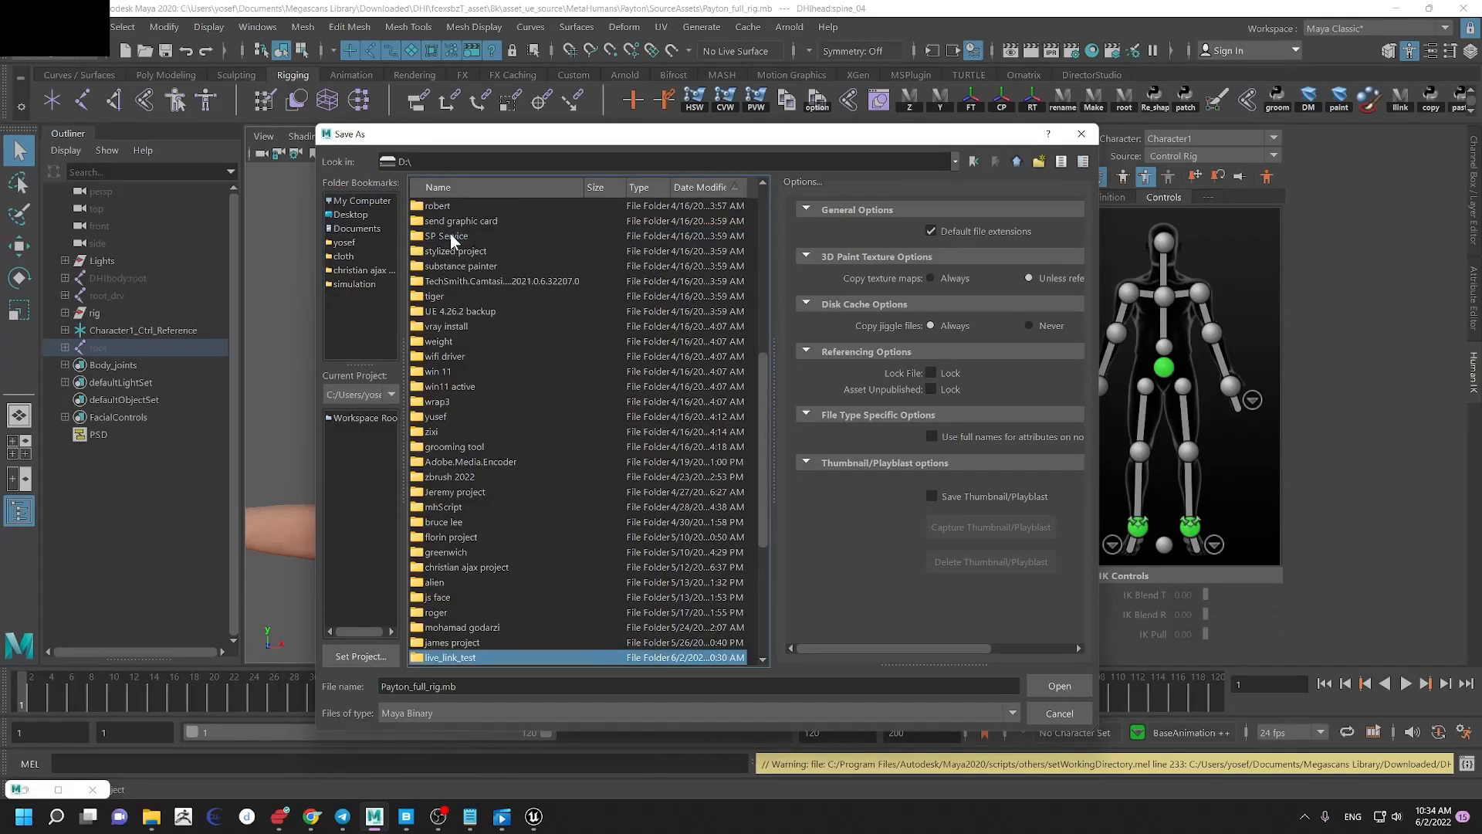
key(Return)
click(515, 687)
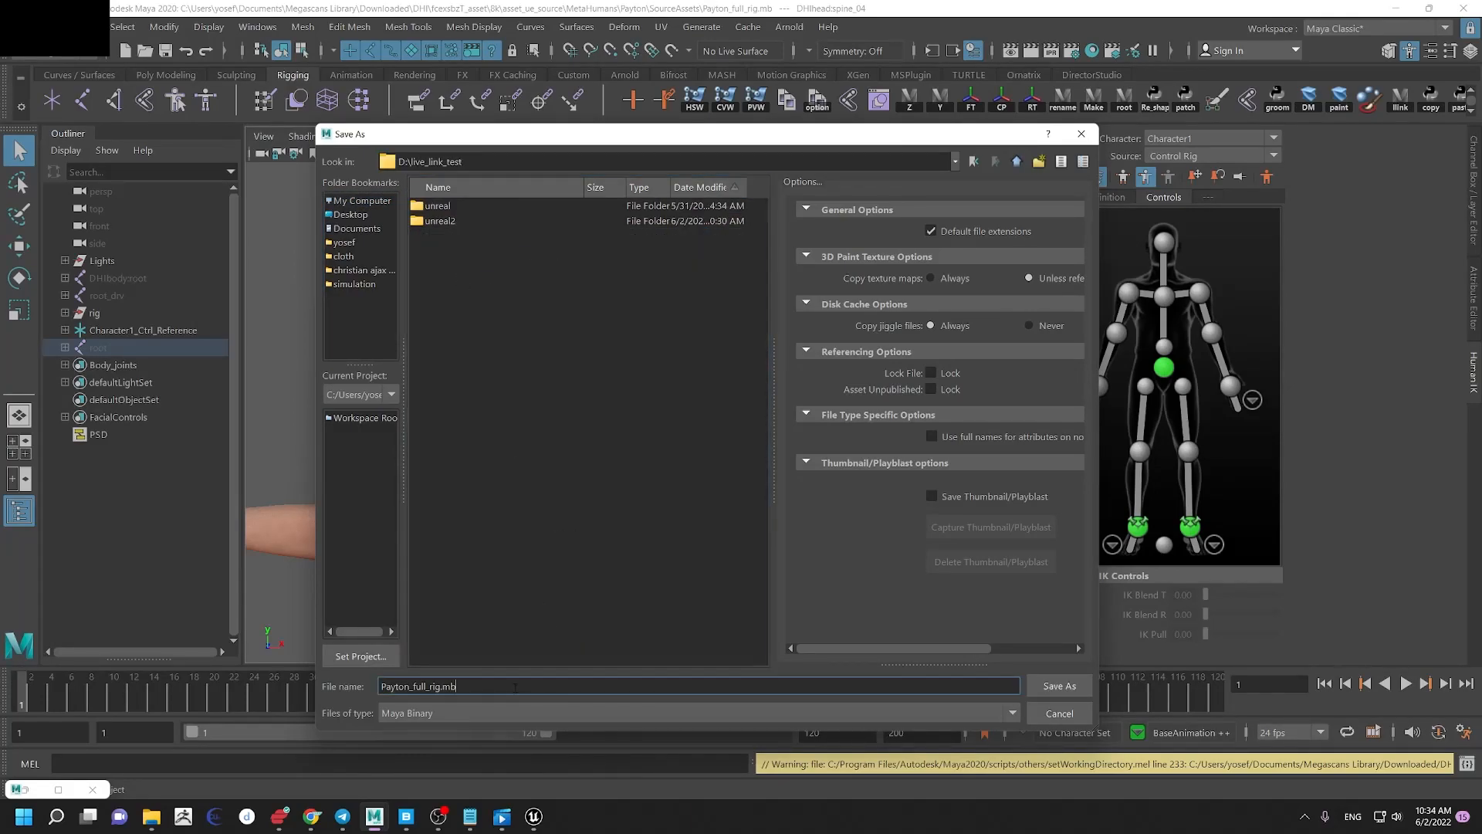
click(1055, 689)
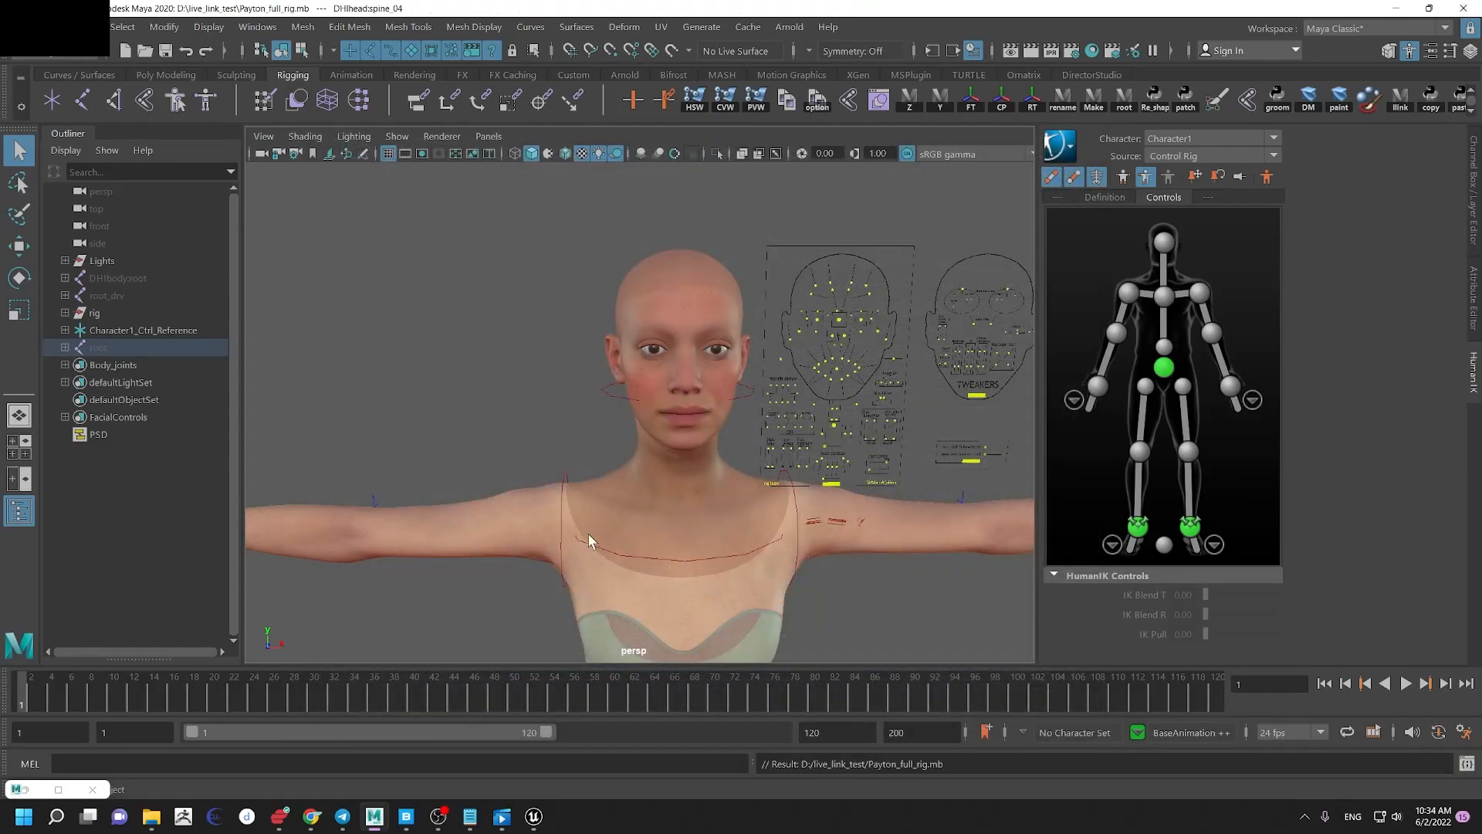
Step: Open Unreal Live Link with version UE 5.0.0, and arrange its window beside Payton framed with the facial controls
click(31, 27)
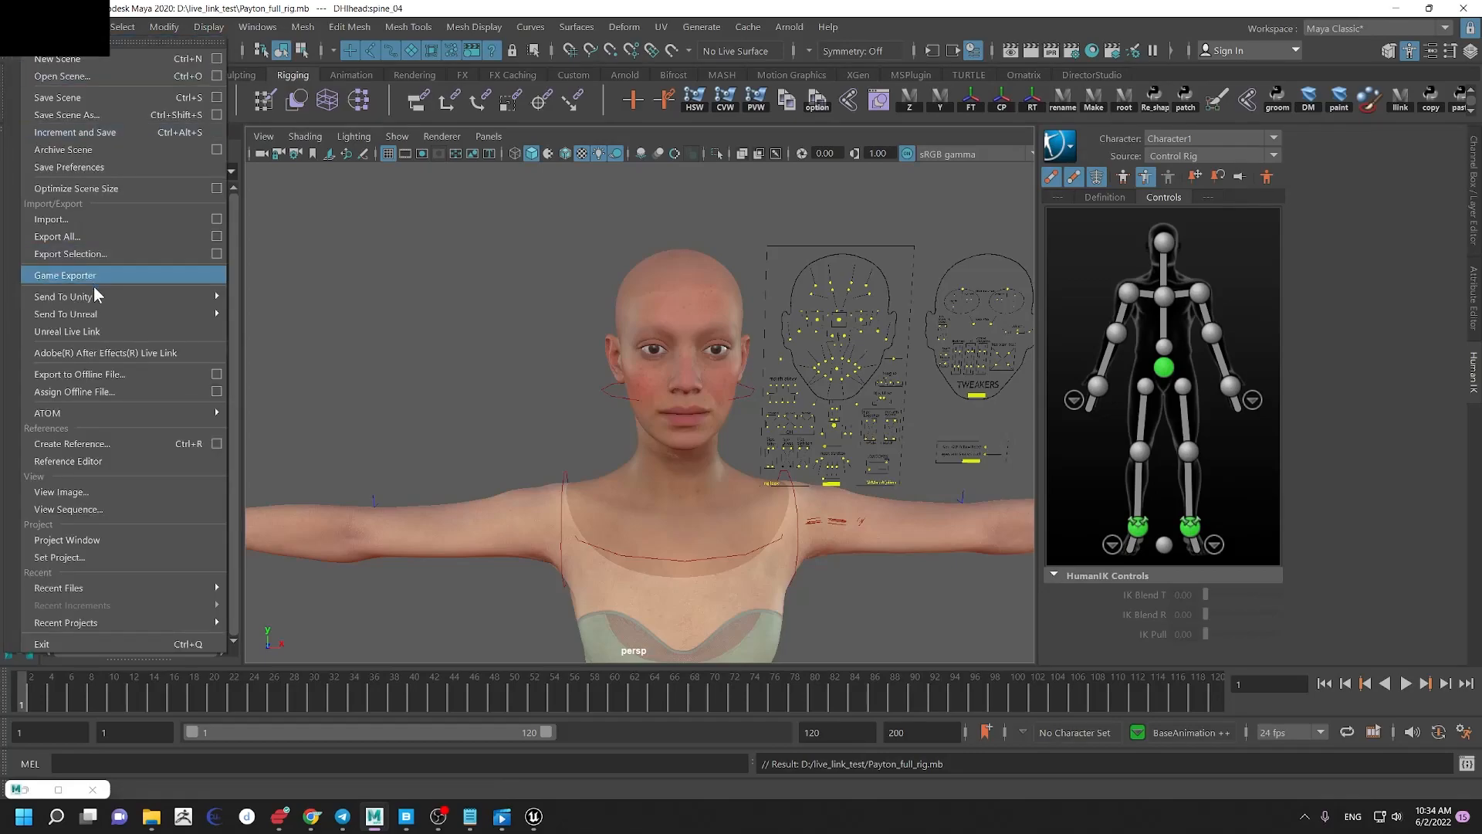
click(95, 331)
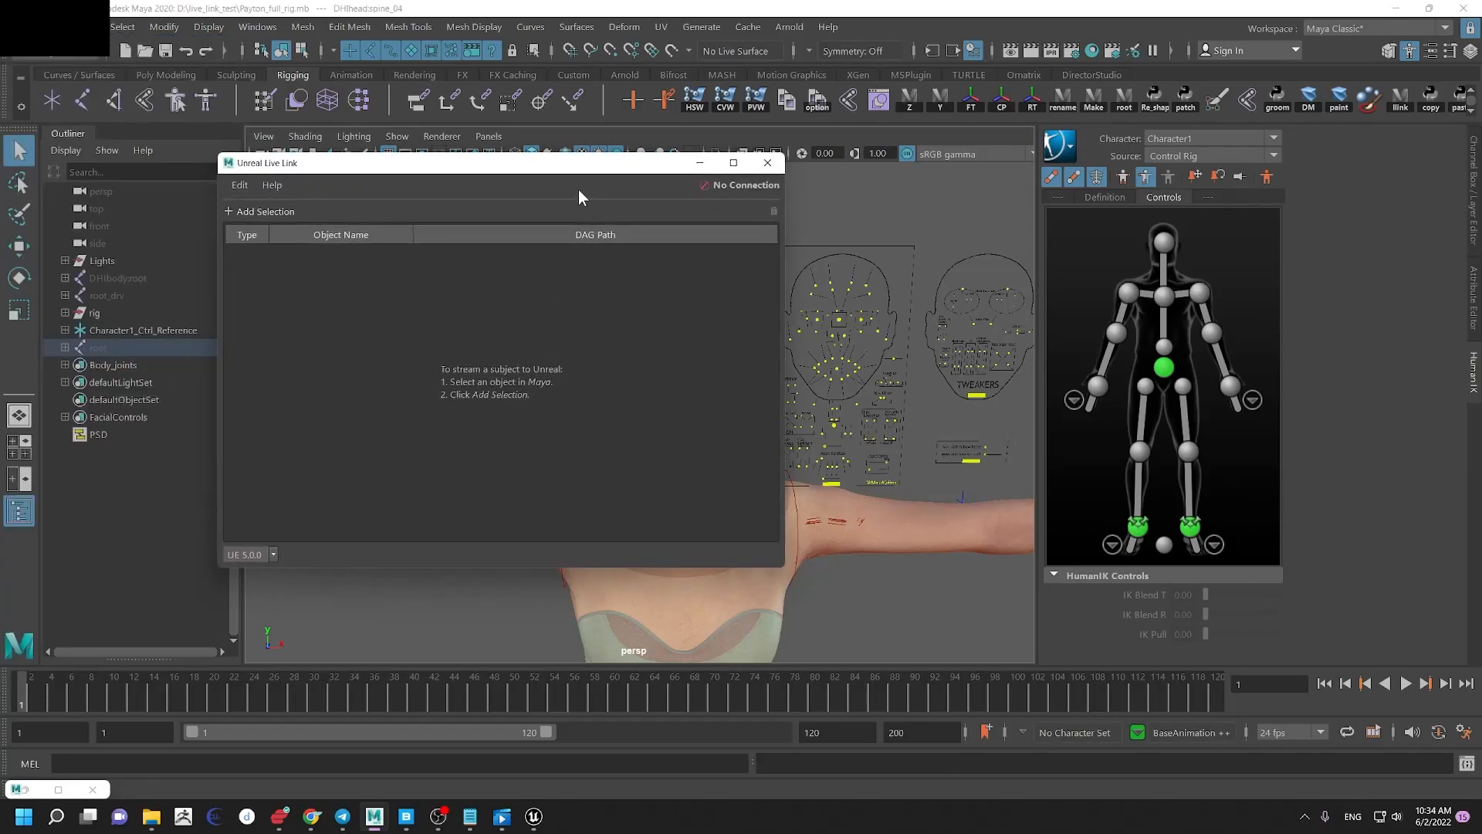
drag(664, 159, 907, 155)
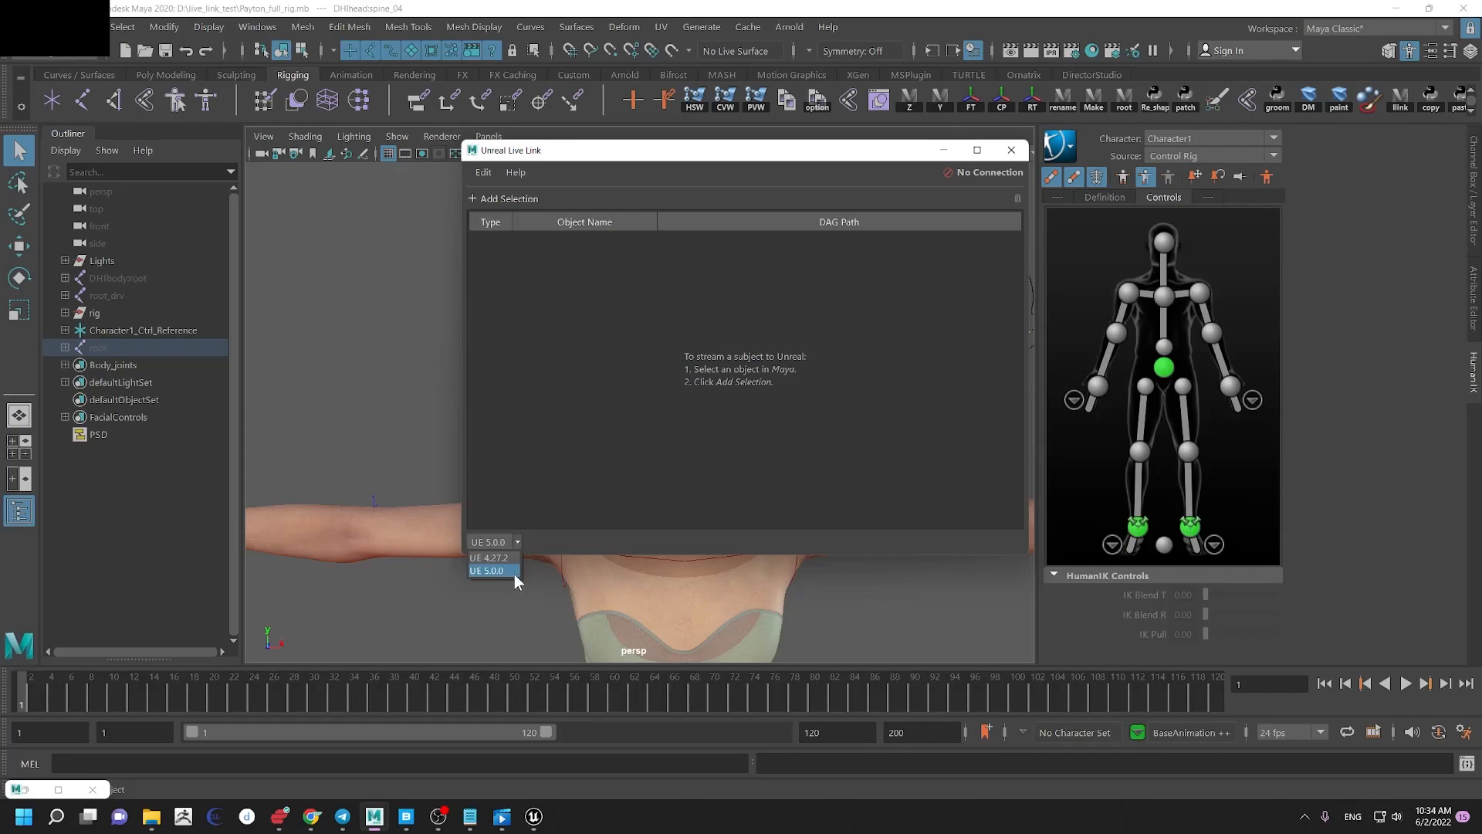
click(487, 570)
drag(718, 150, 1144, 190)
alt+right_drag(526, 290, 579, 301)
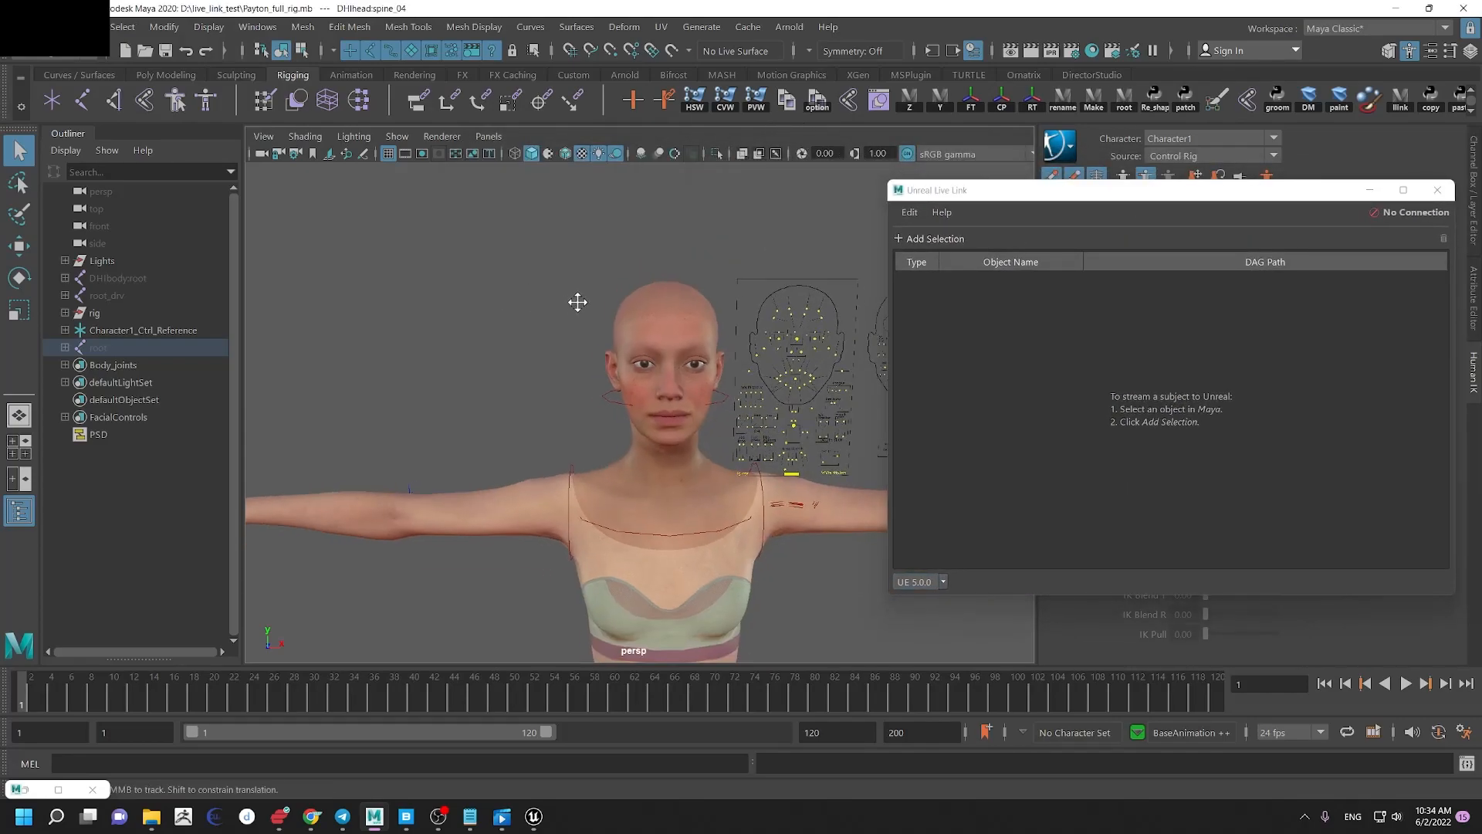
alt+middle_drag(579, 302, 530, 304)
alt+right_drag(530, 304, 503, 490)
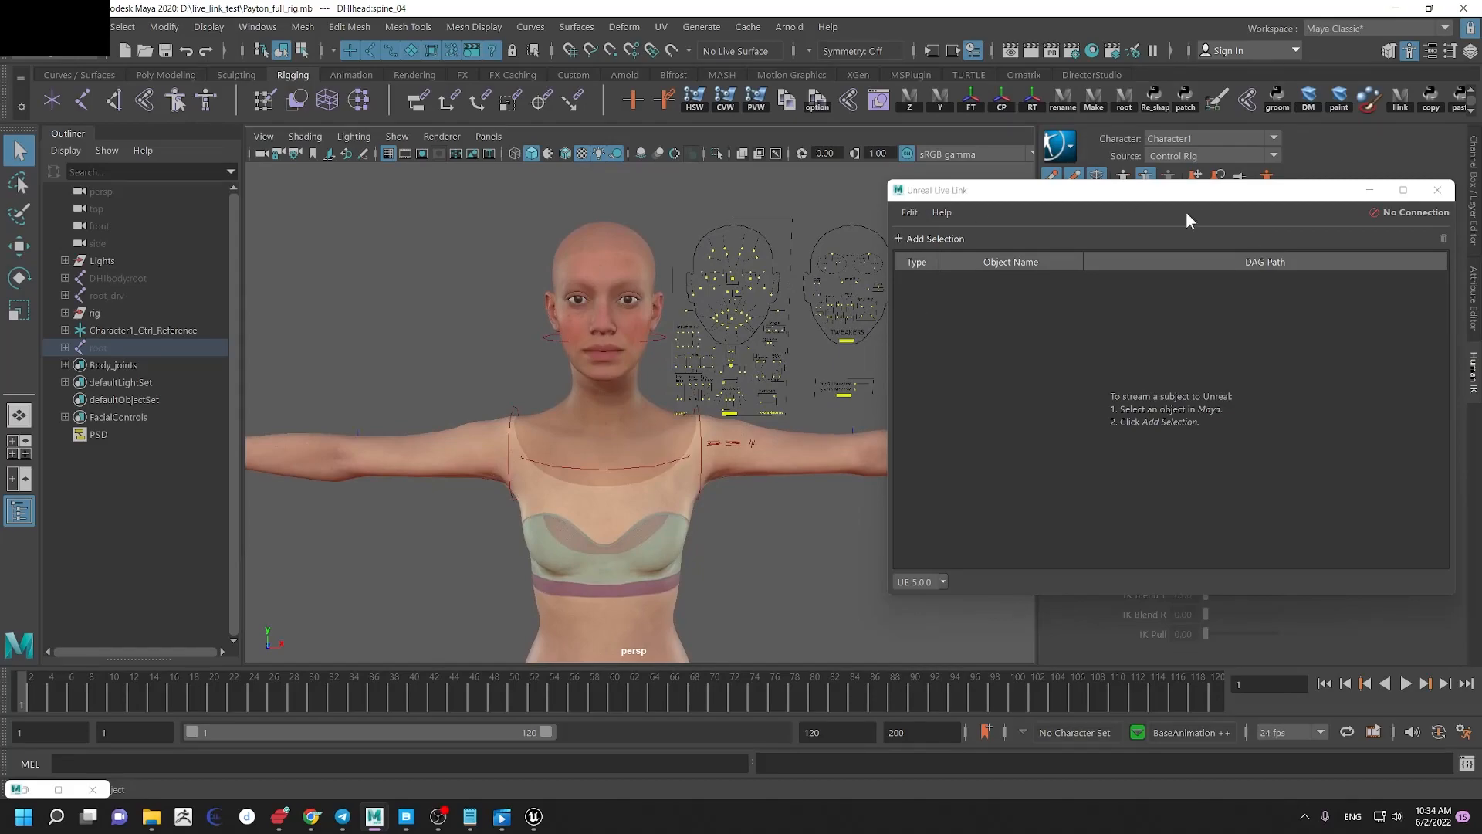
Step: Add the root and DHIbody:root joints as Unreal Live Link subjects
click(810, 249)
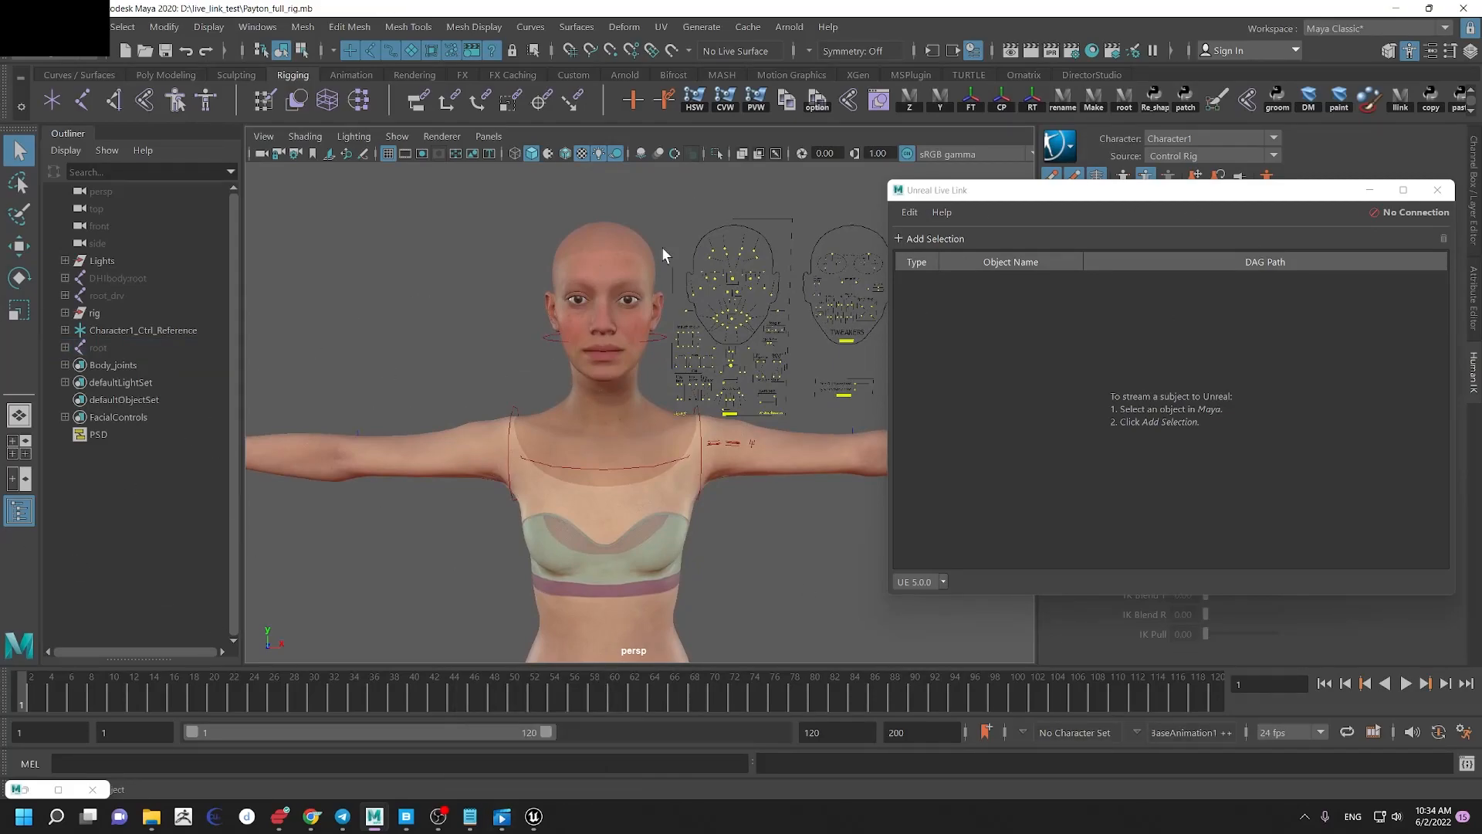
click(113, 347)
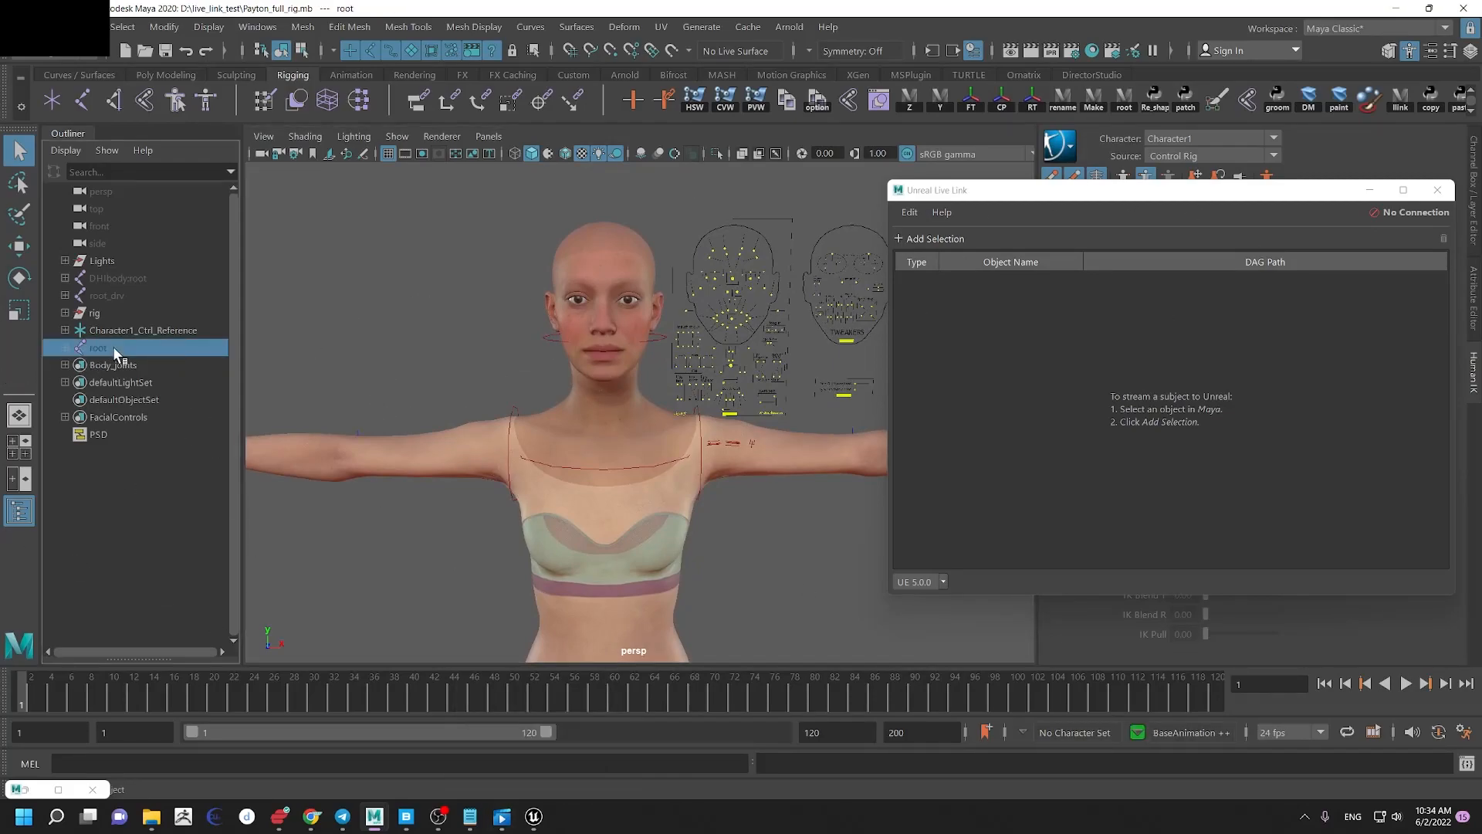
click(918, 238)
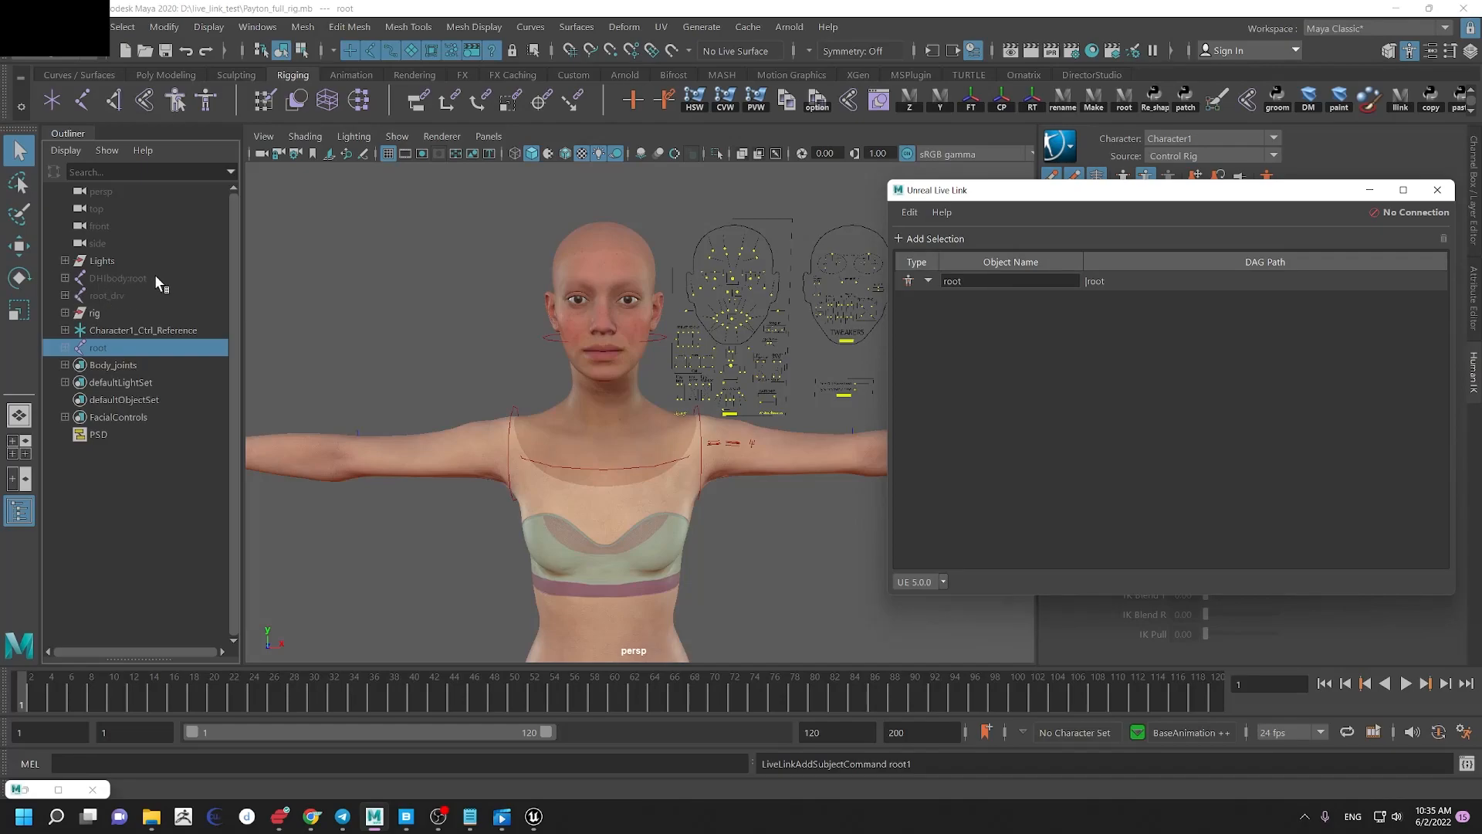
click(125, 278)
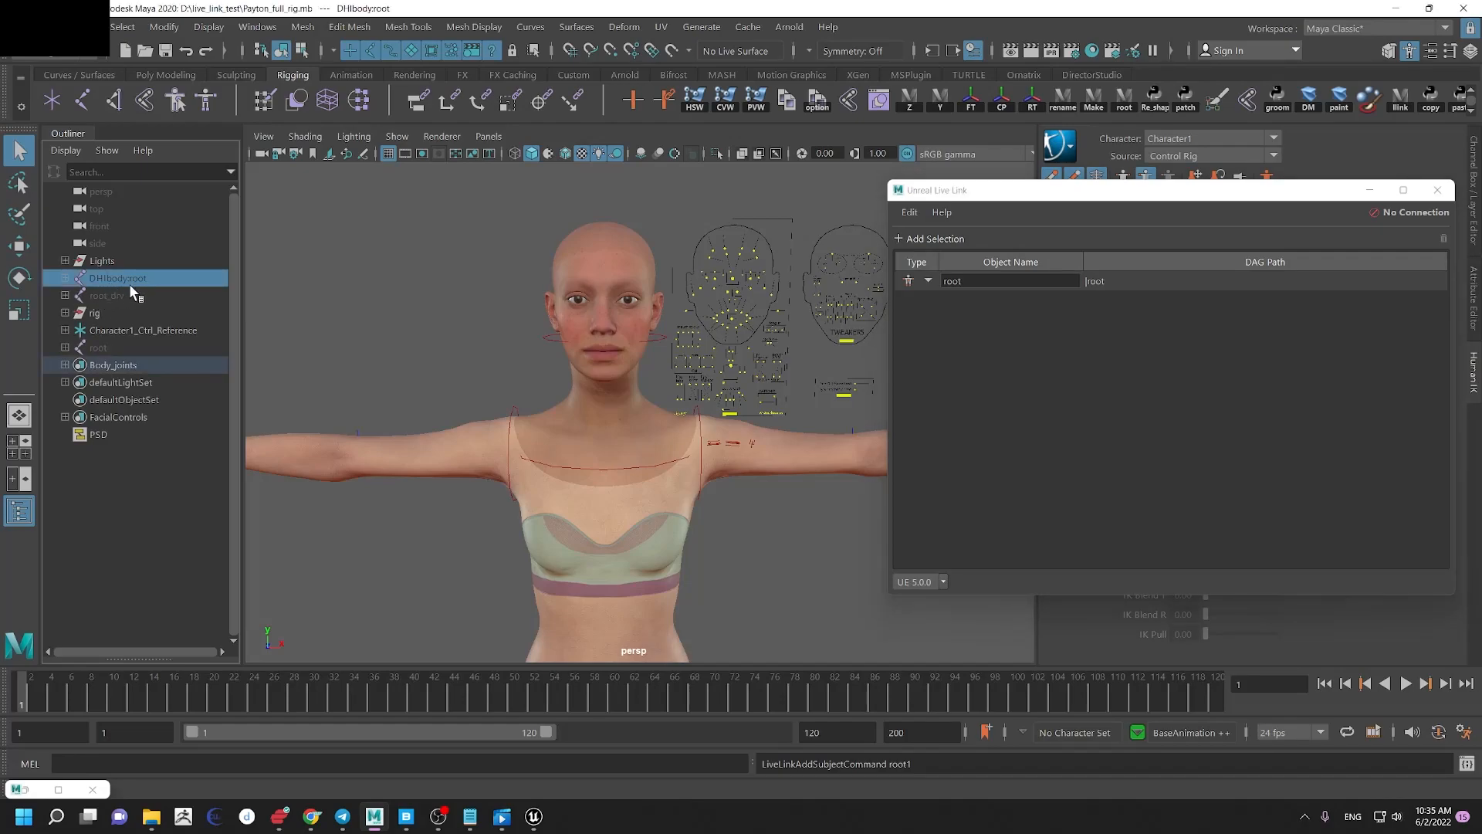
click(900, 239)
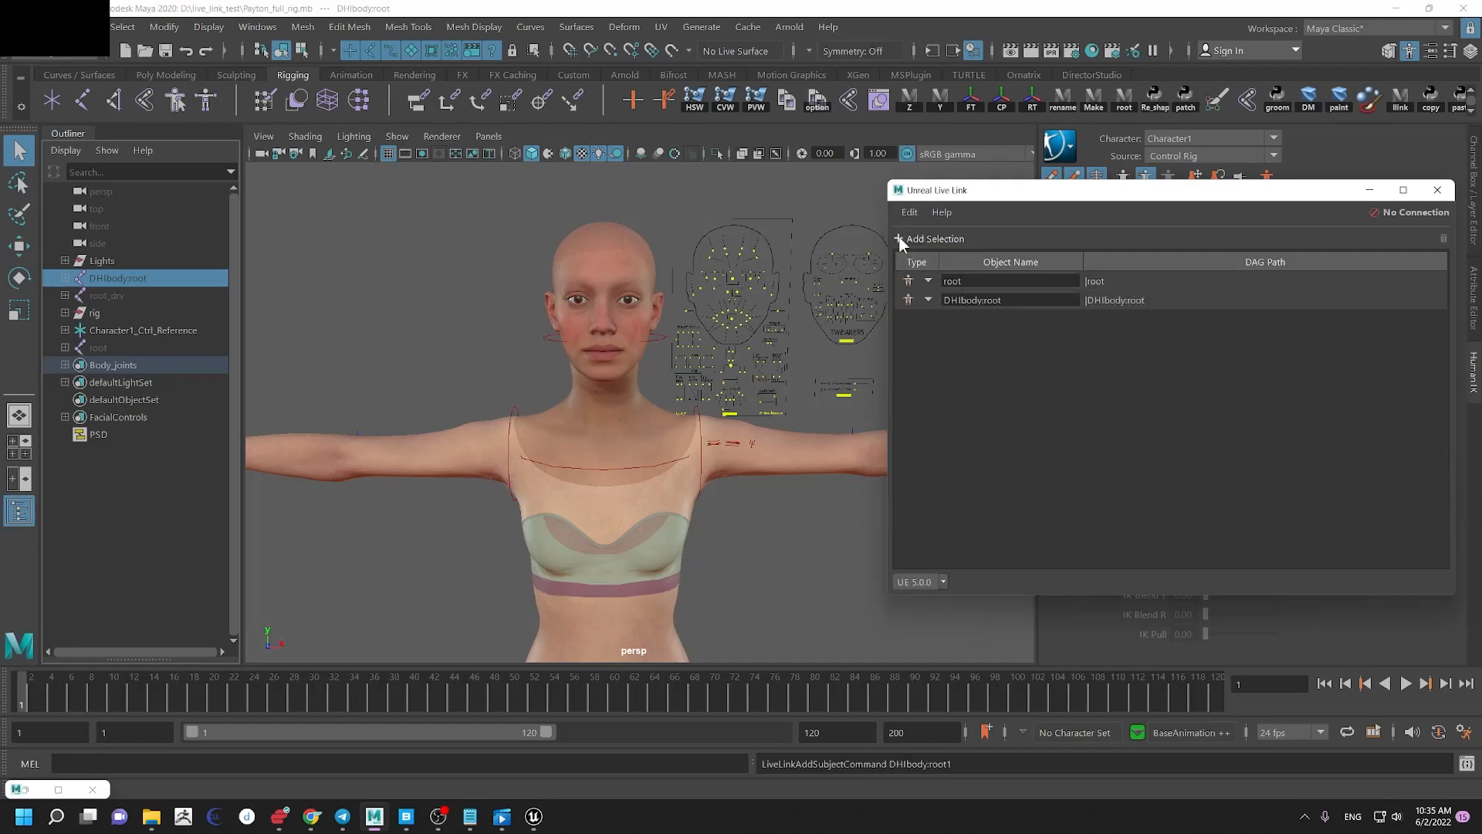
Step: Add Payton's head_lod0_mesh as an Unreal Live Link subject and set its type to Full Hierarchy
click(599, 271)
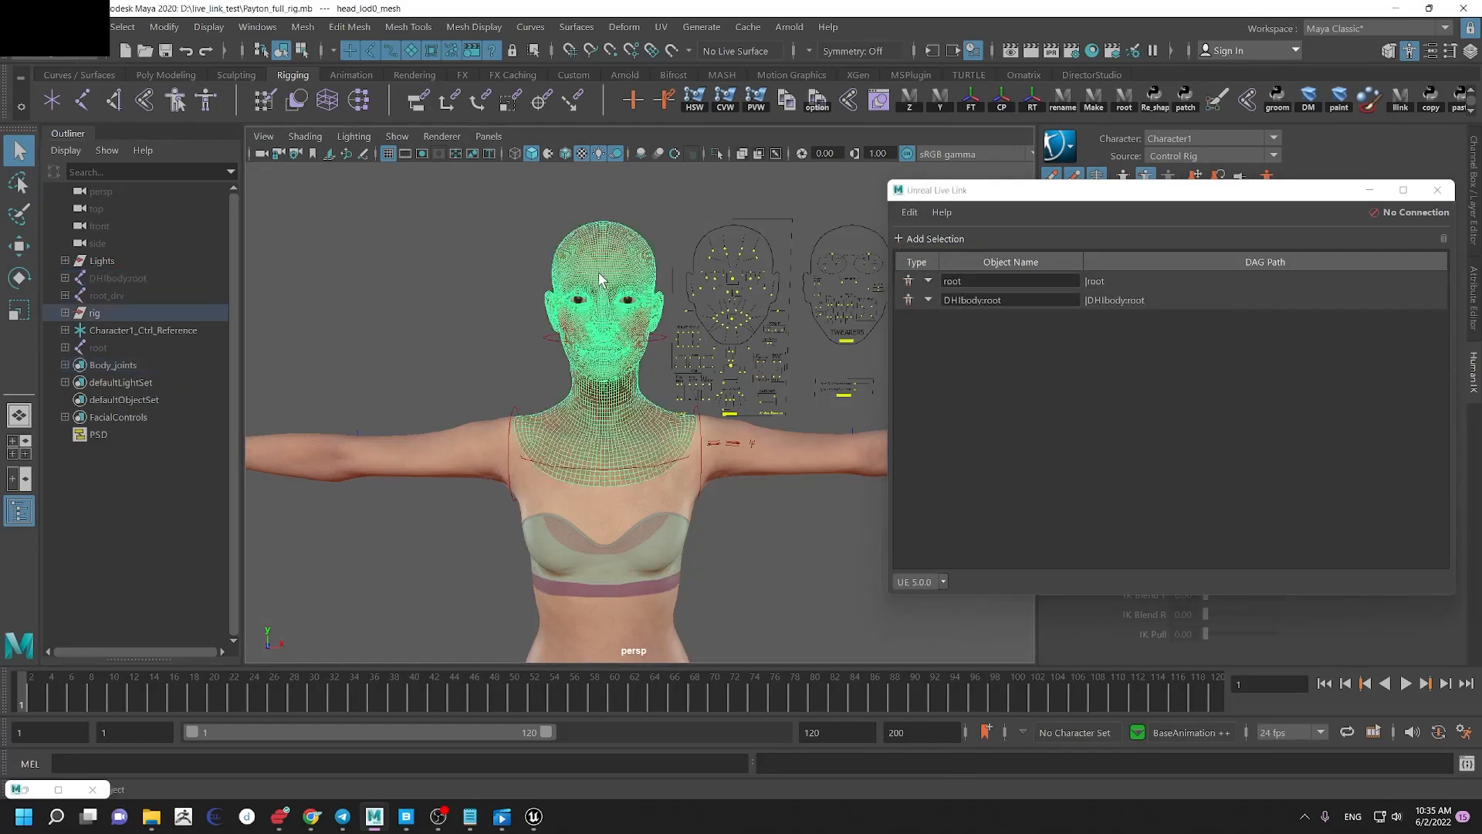
drag(1132, 201, 918, 233)
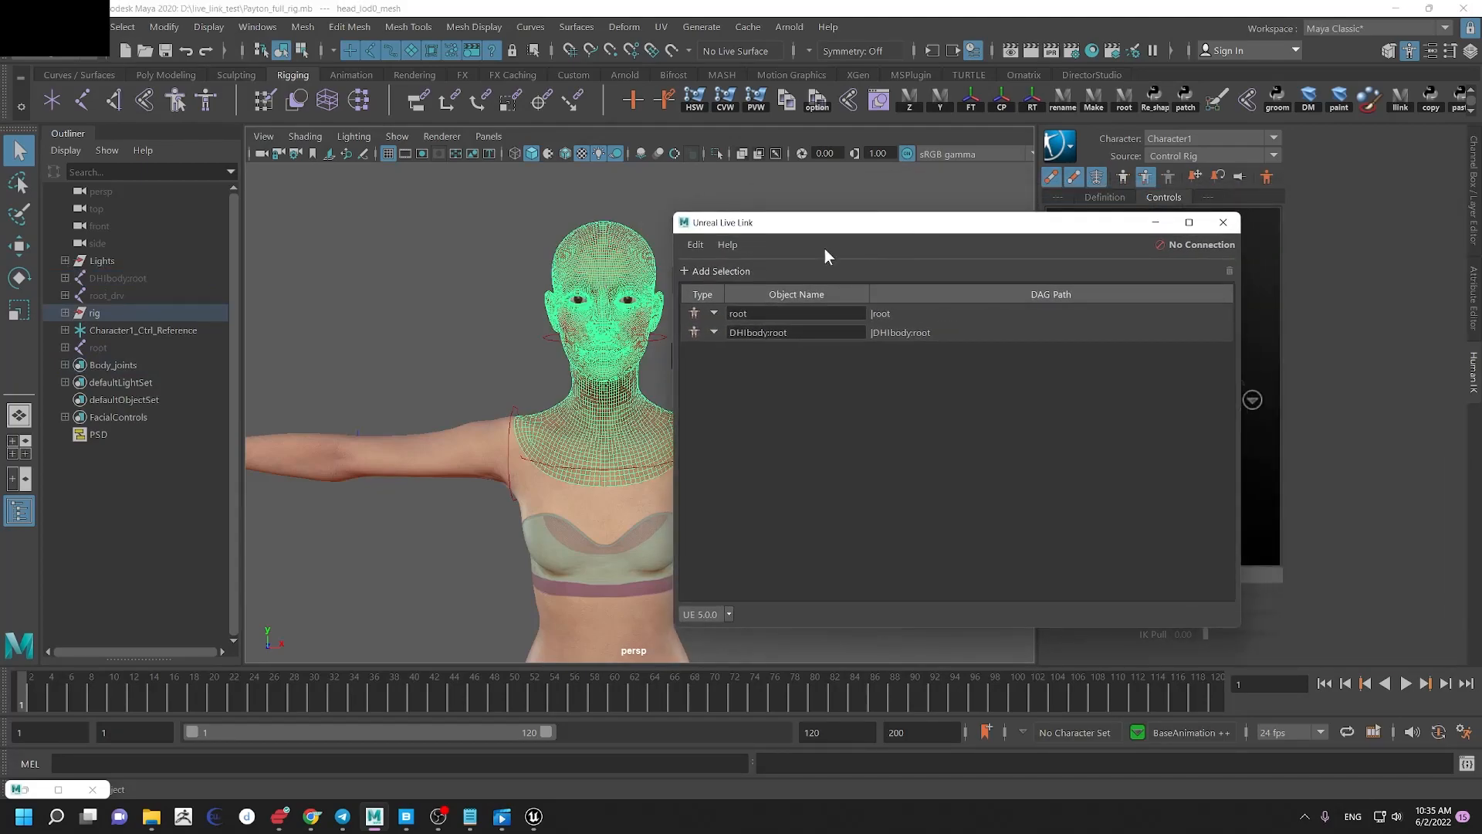
click(696, 271)
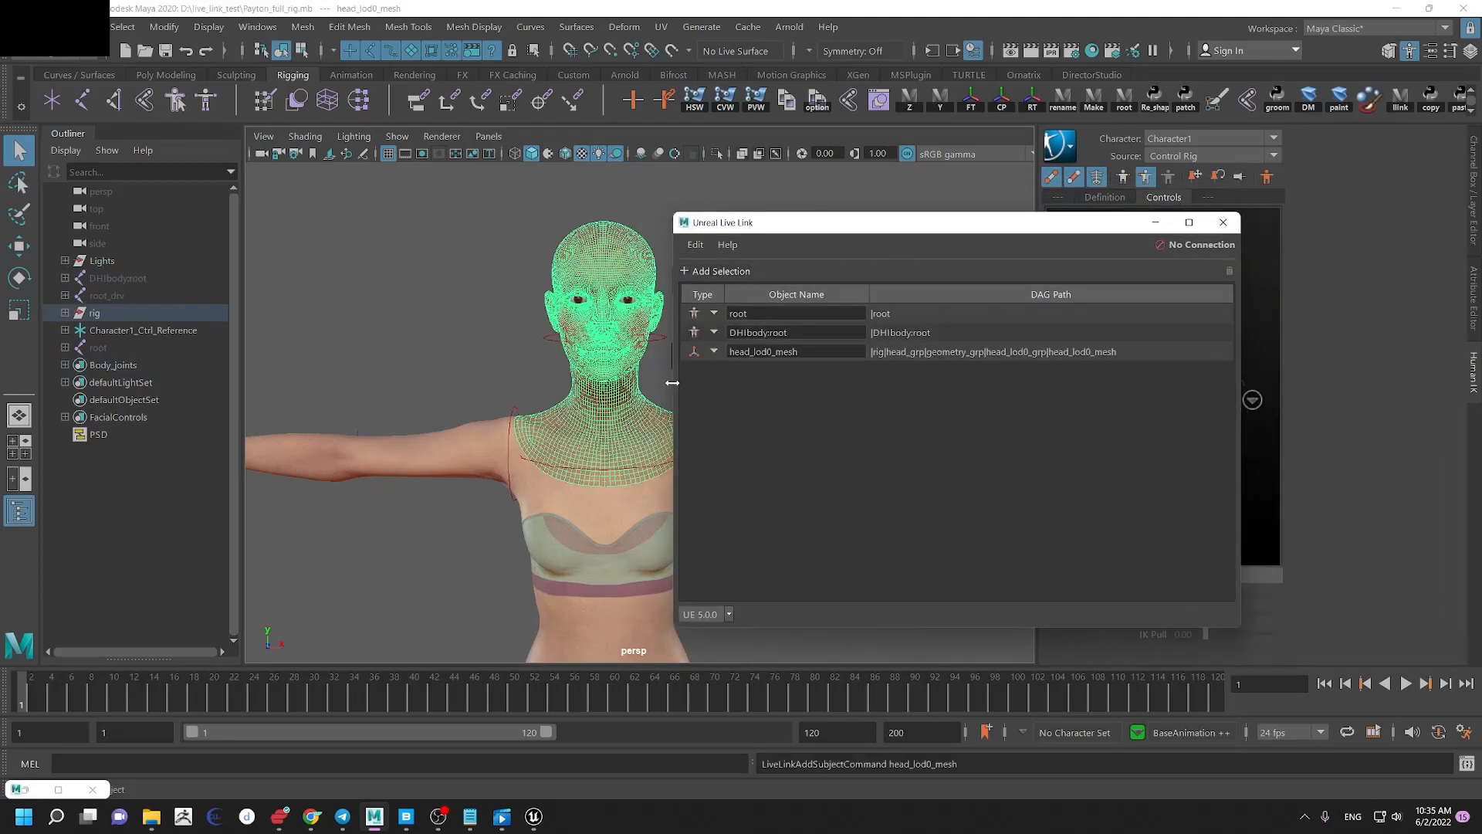
click(713, 353)
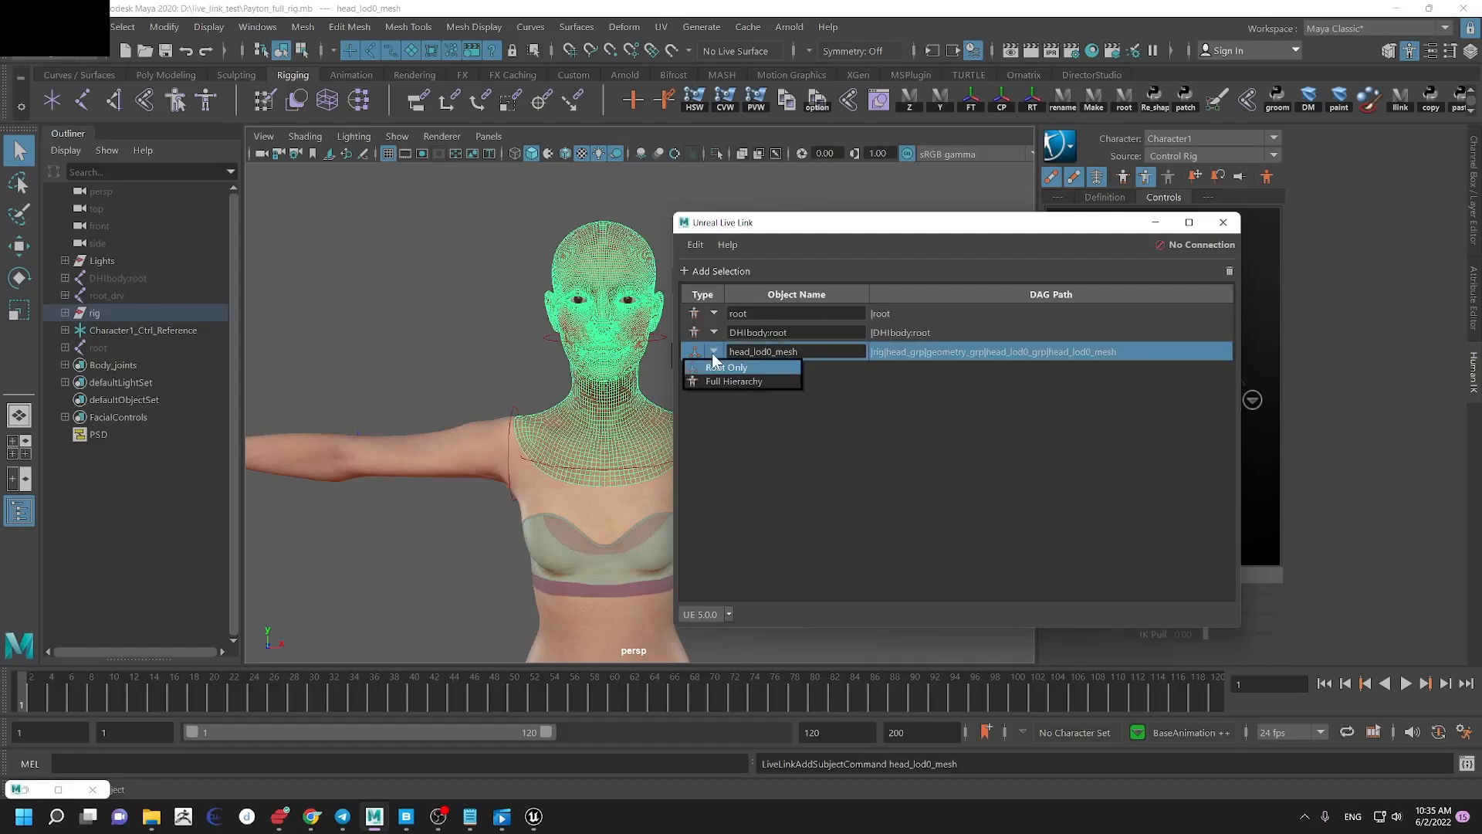
click(713, 381)
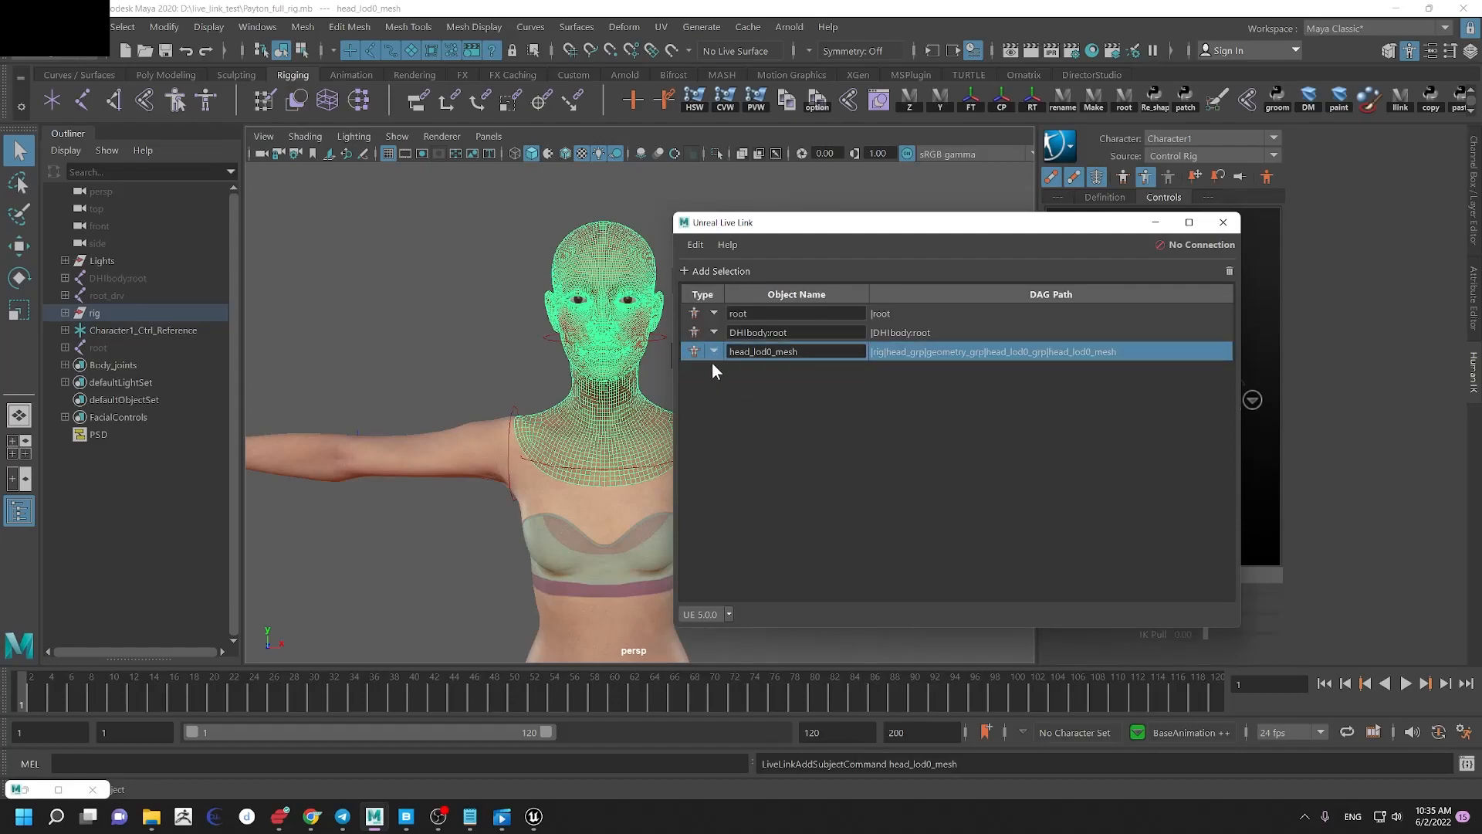
Step: Switch to the livelink project in Unreal Engine, open its Live Link window, and check the available Message Bus sources
click(534, 816)
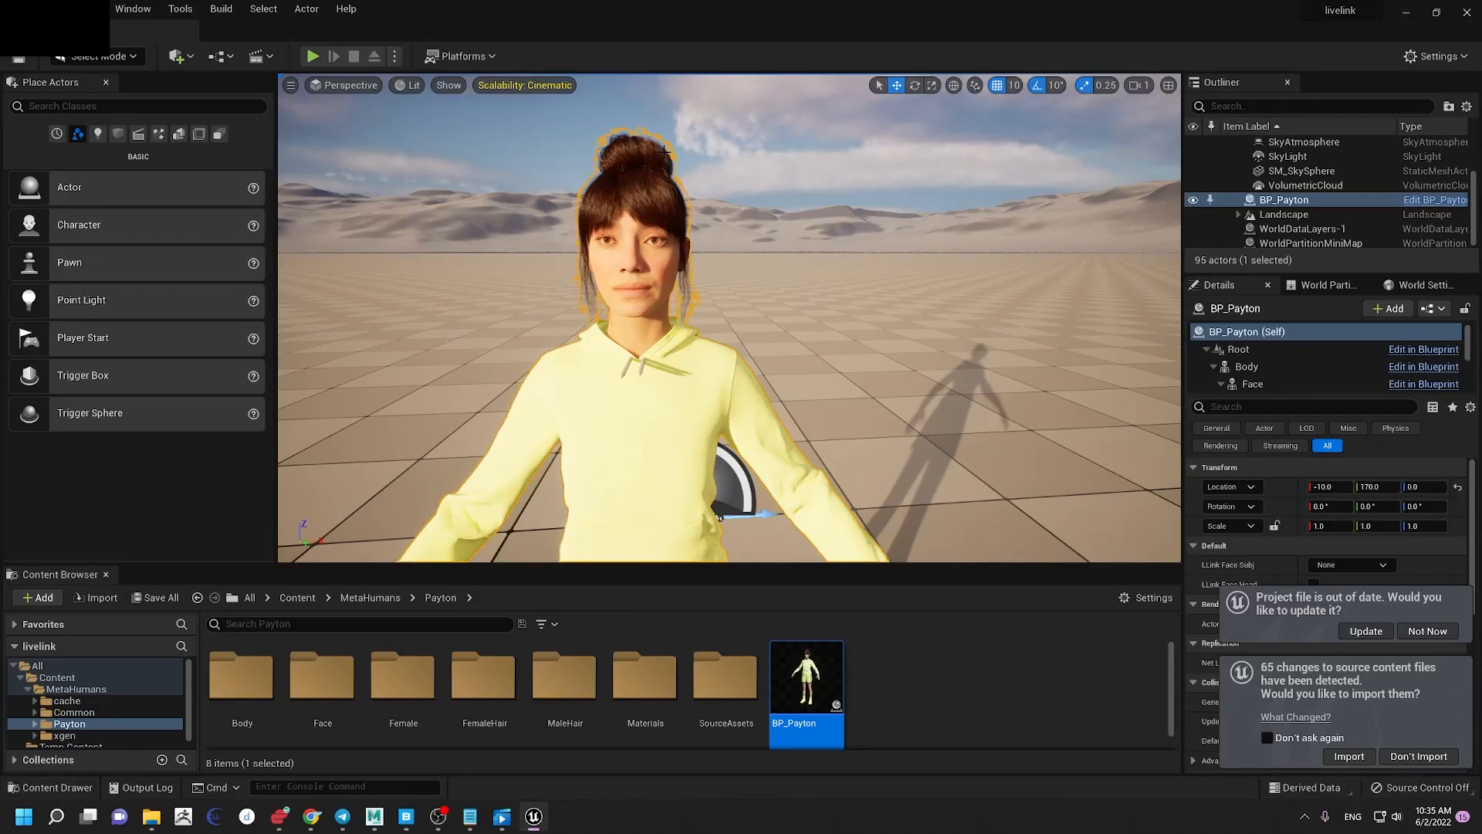
click(54, 9)
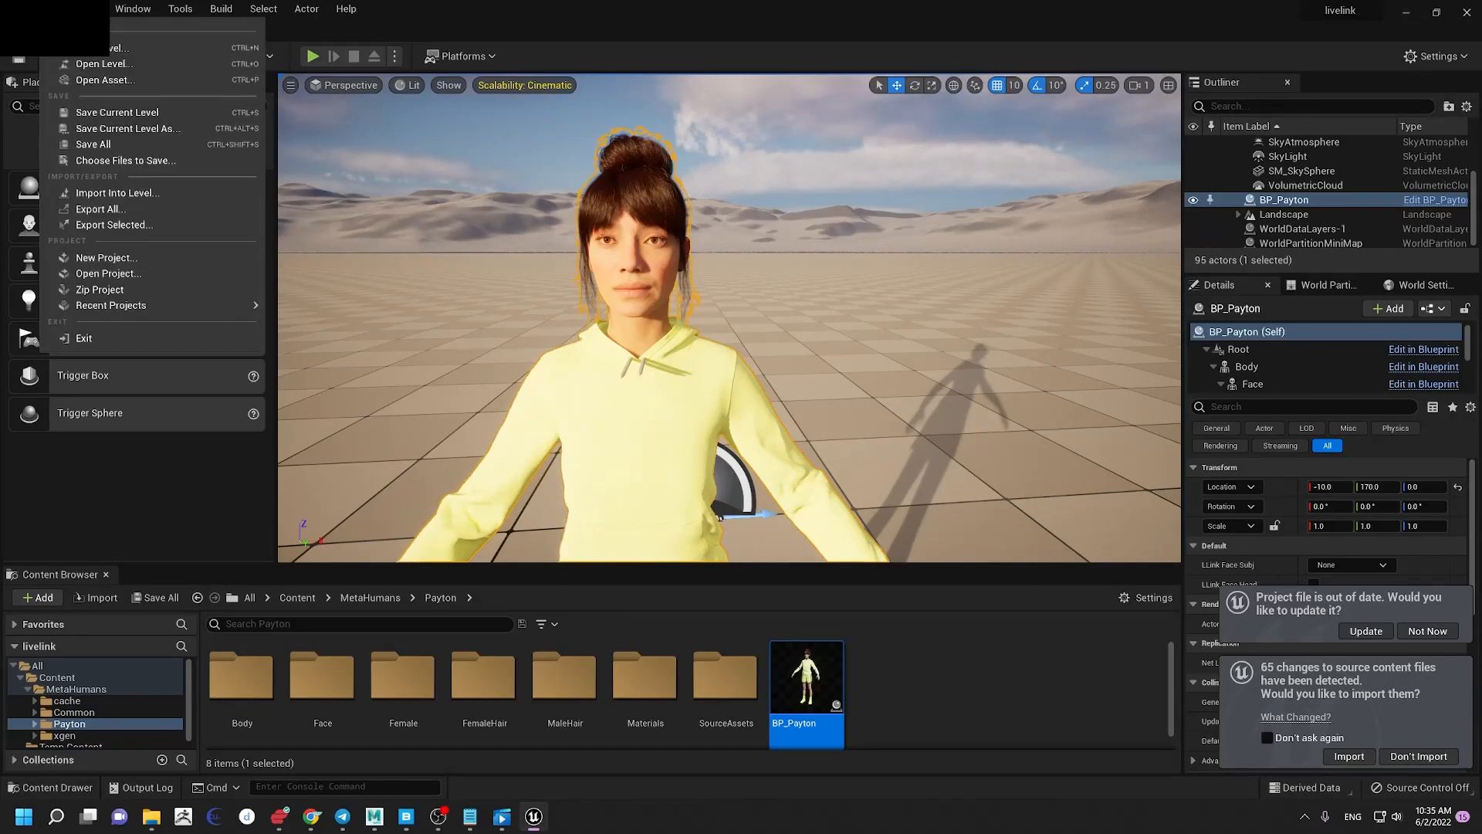
mouse_move(86, 9)
mouse_move(155, 15)
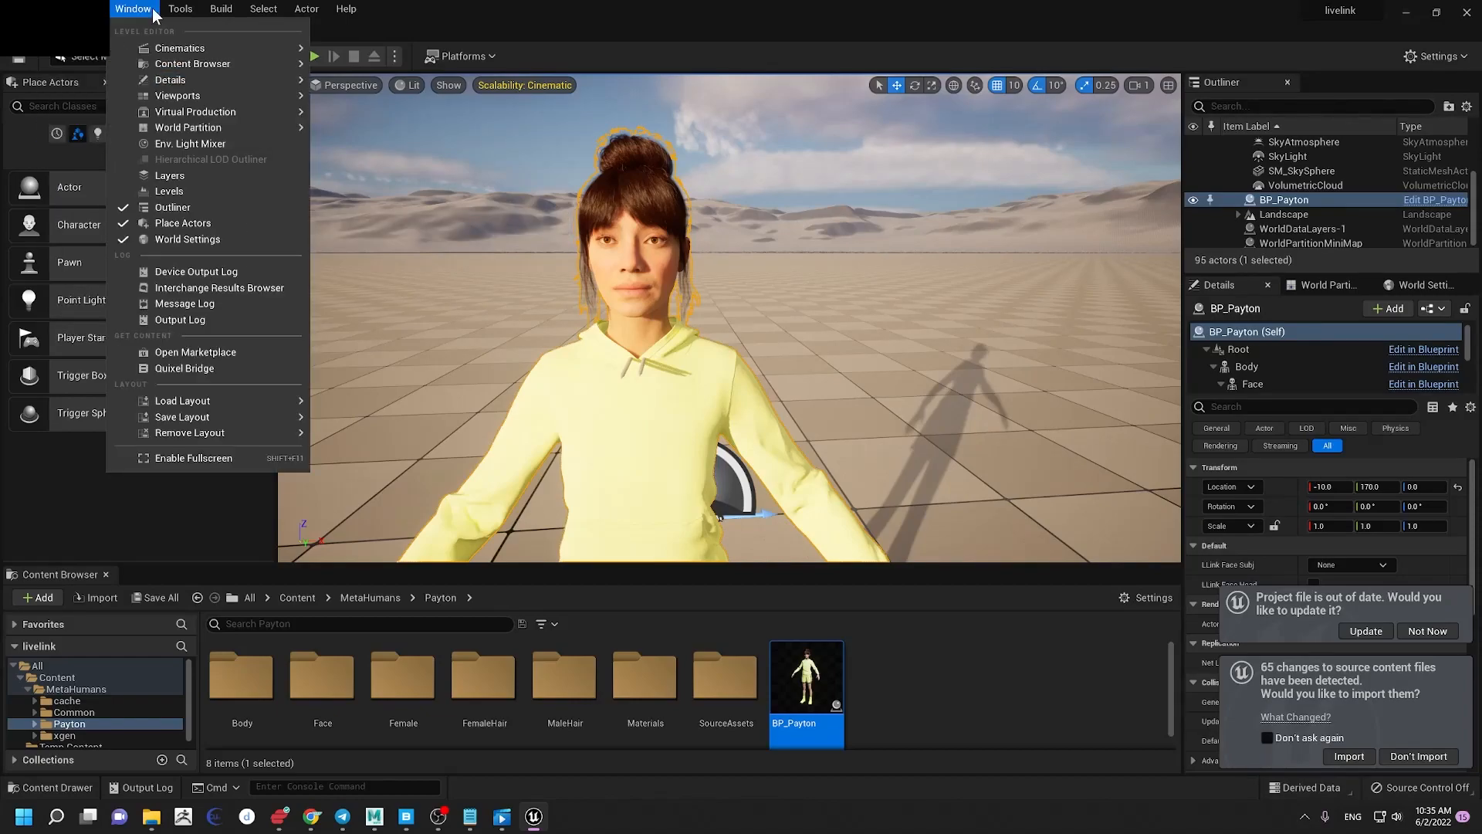
mouse_move(241, 118)
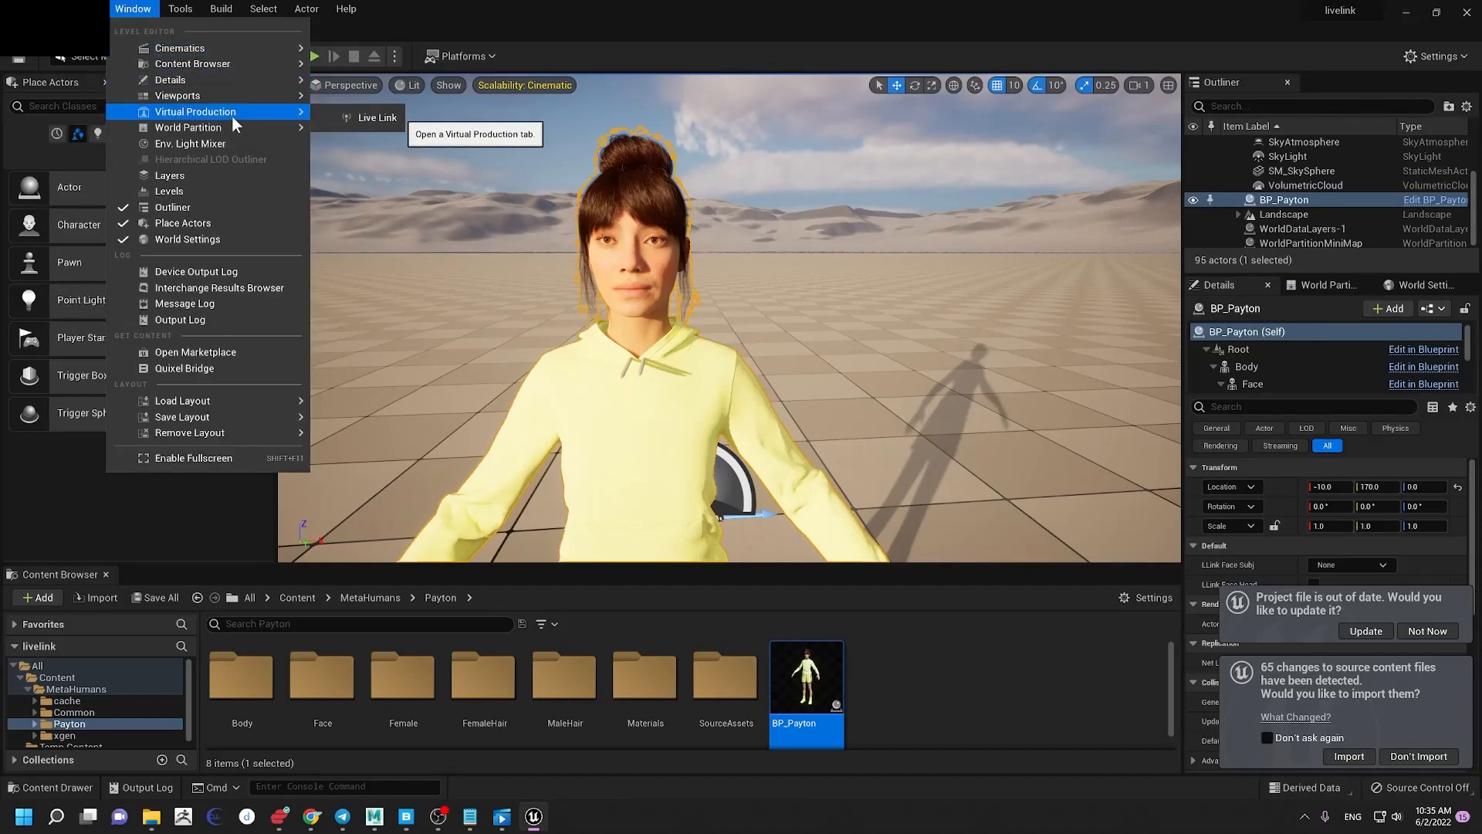
click(363, 117)
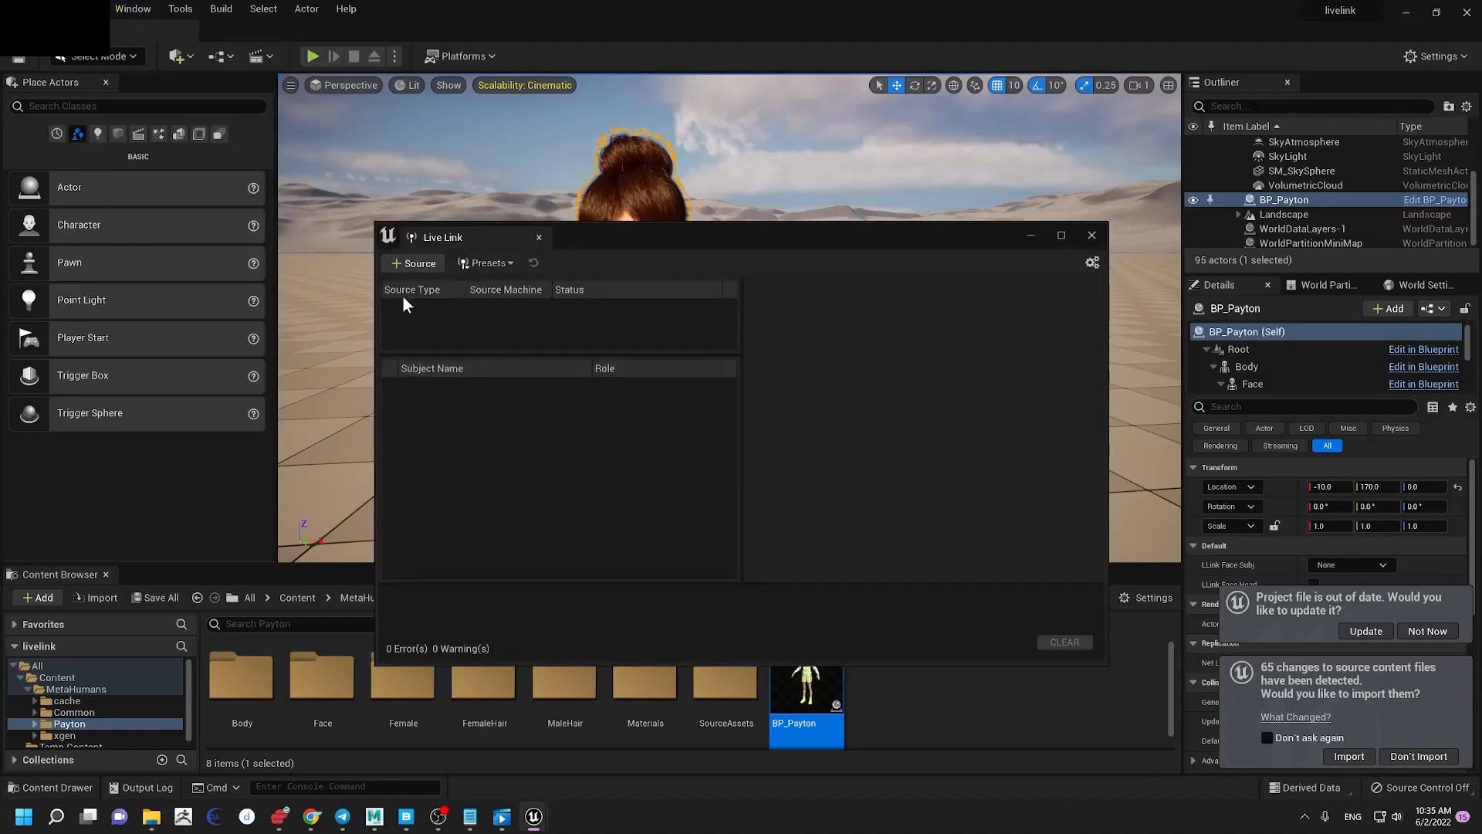
click(415, 263)
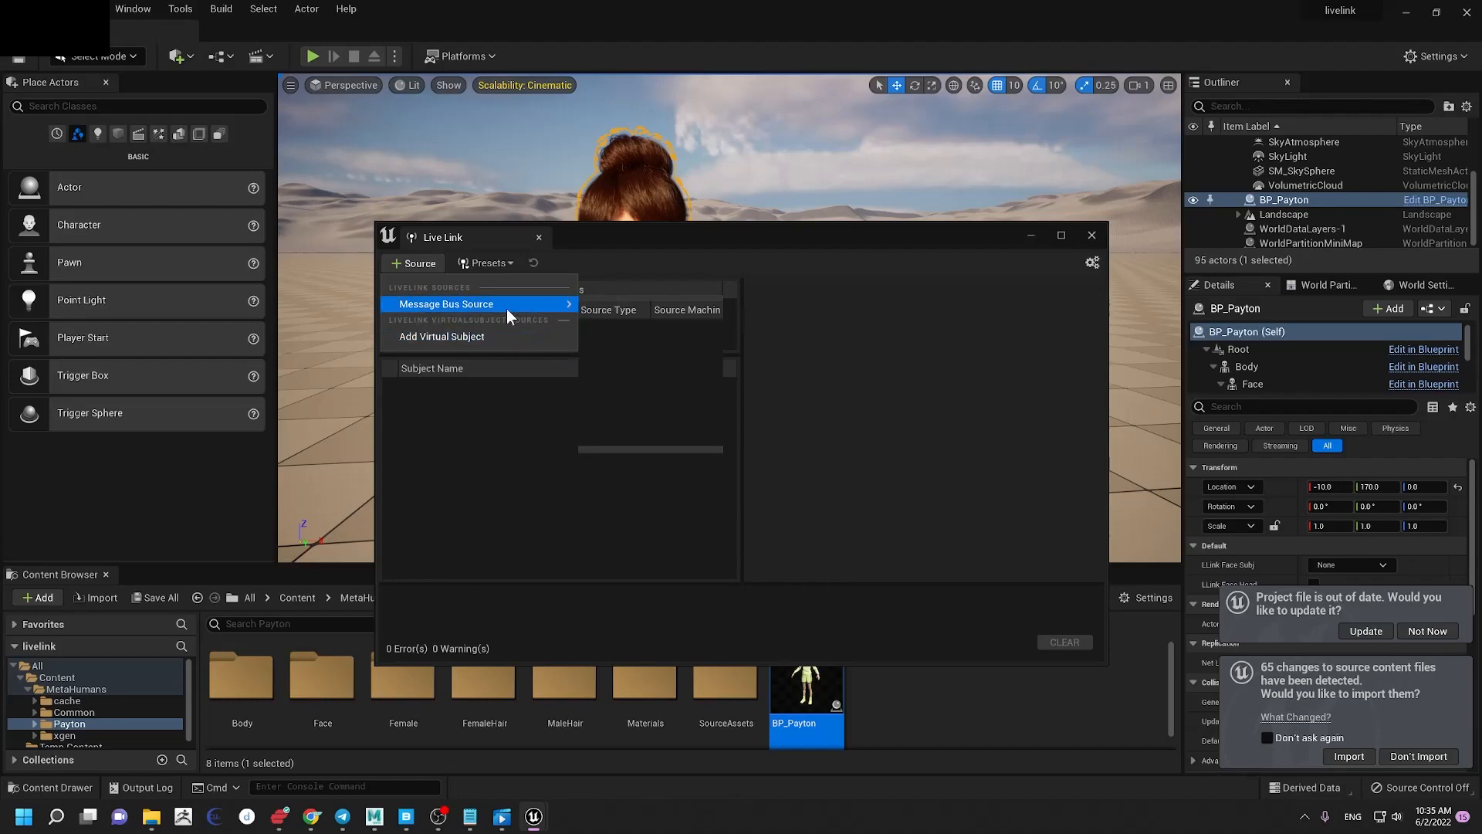
click(695, 233)
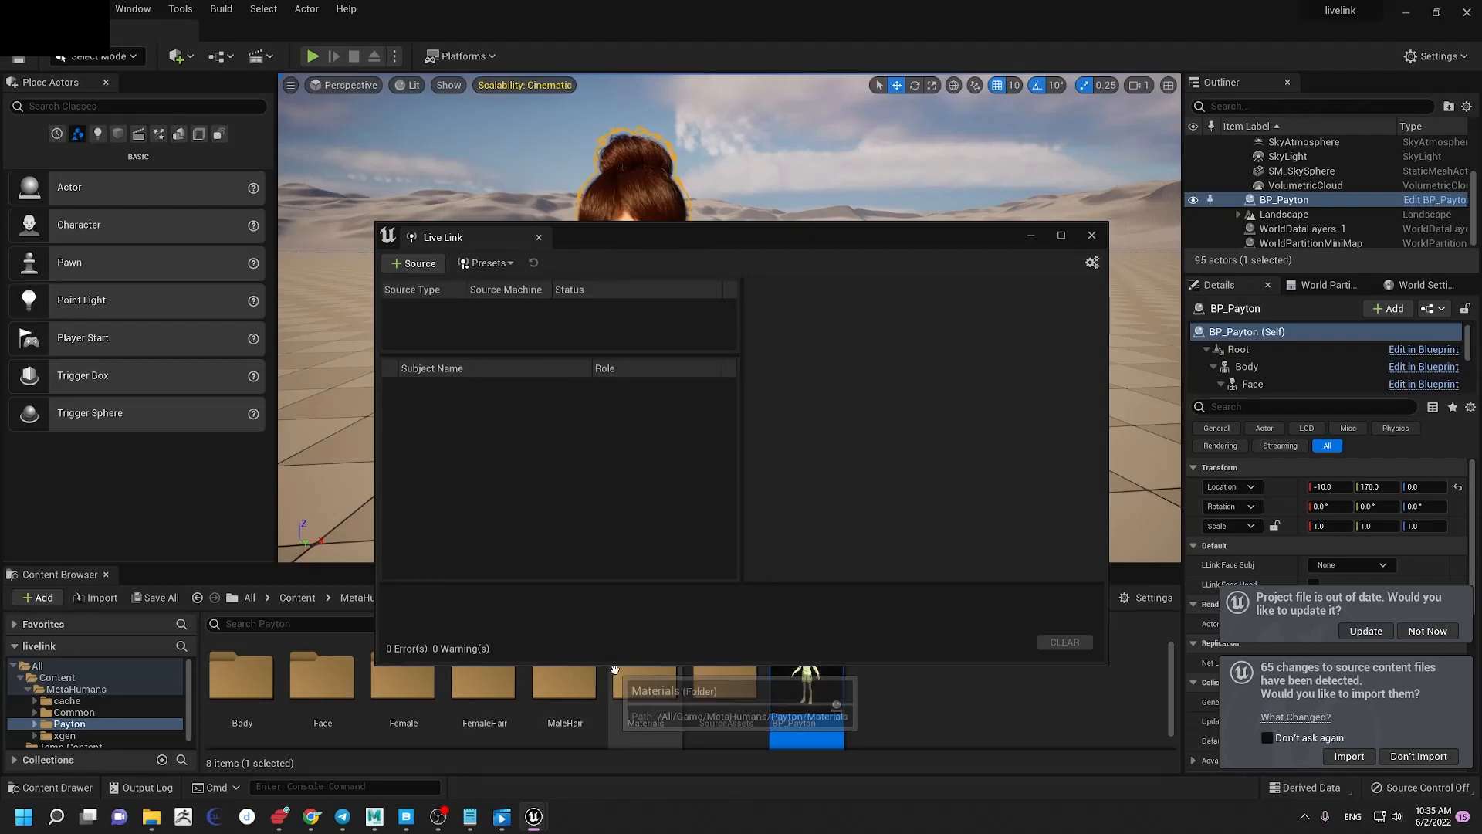
Step: Switch to ExpressVPN, disconnect the VPN, and minimize its window
click(279, 816)
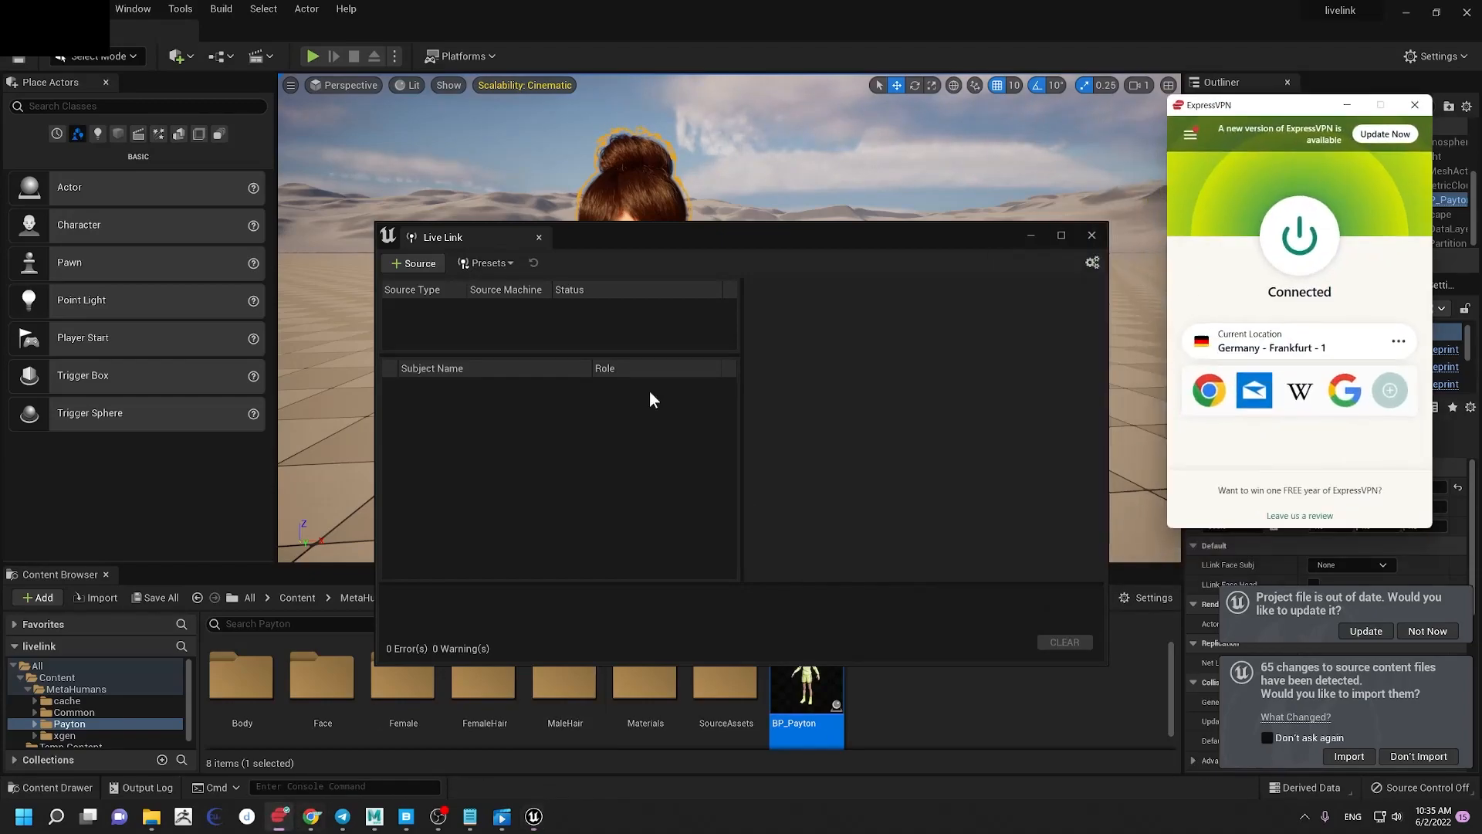
drag(1270, 103, 1220, 127)
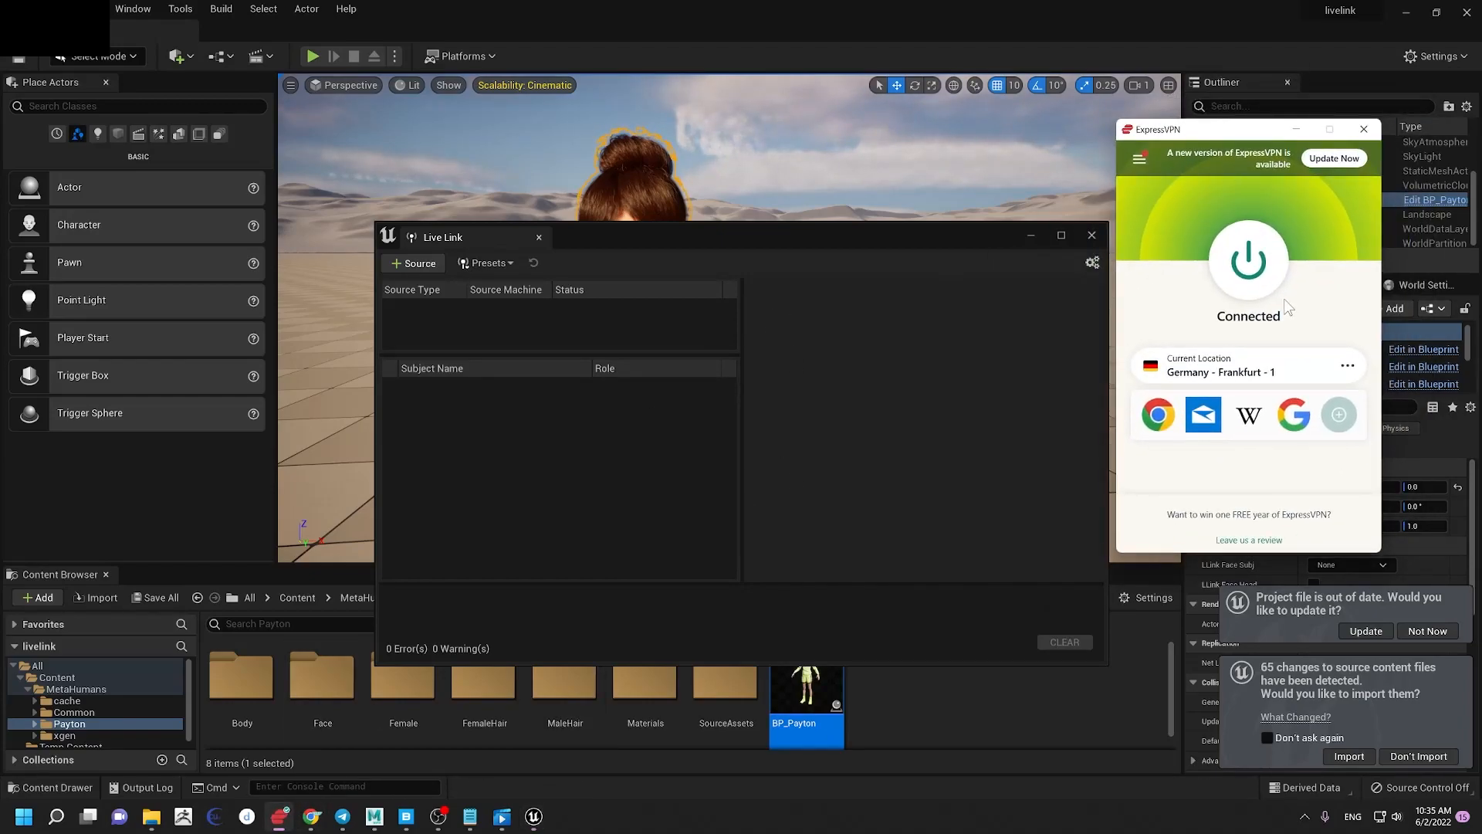
click(1245, 288)
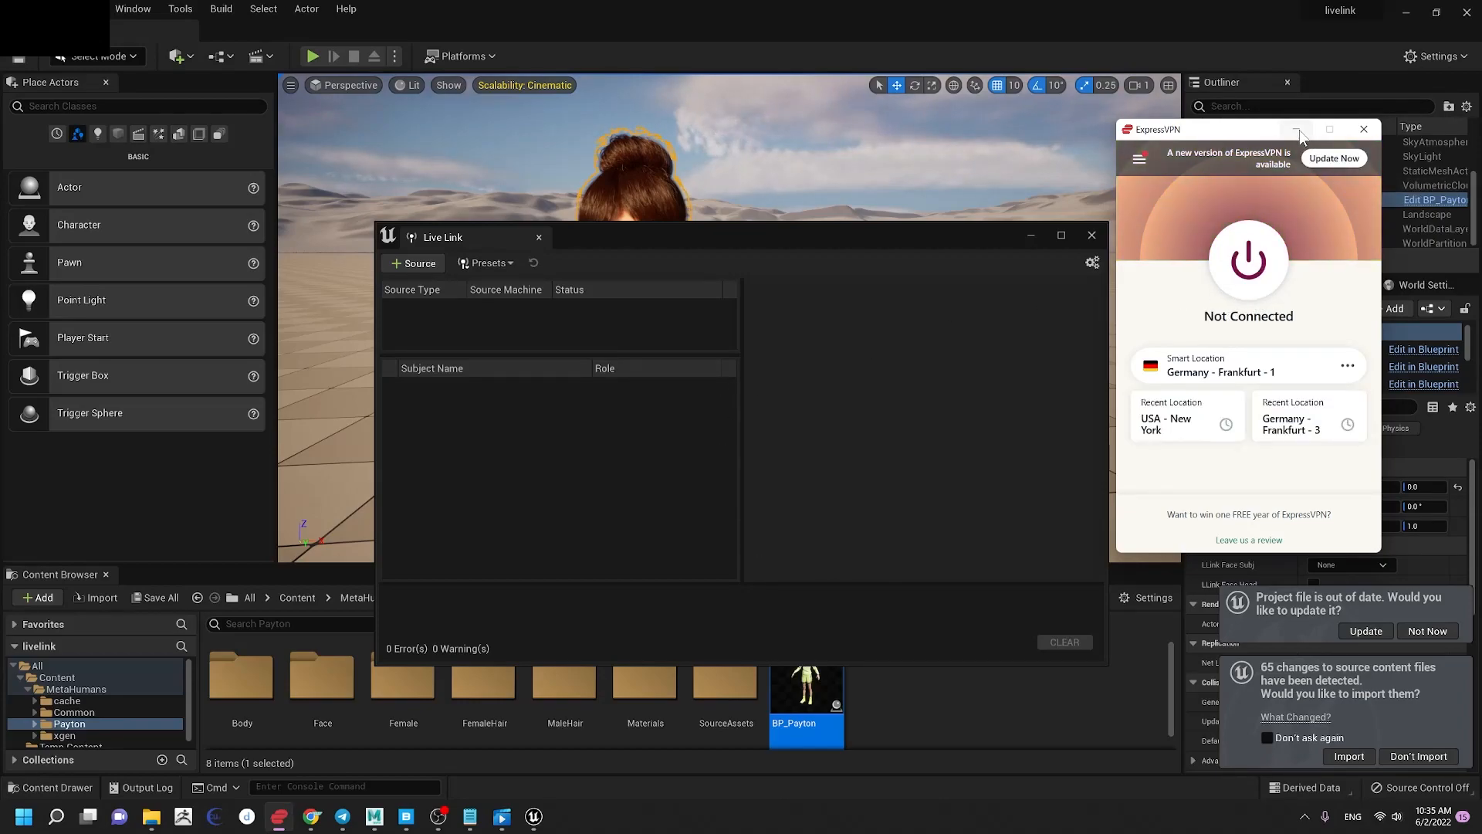
click(1297, 130)
Step: Add Maya Live Link as a Message Bus source in Unreal's Live Link window
click(417, 263)
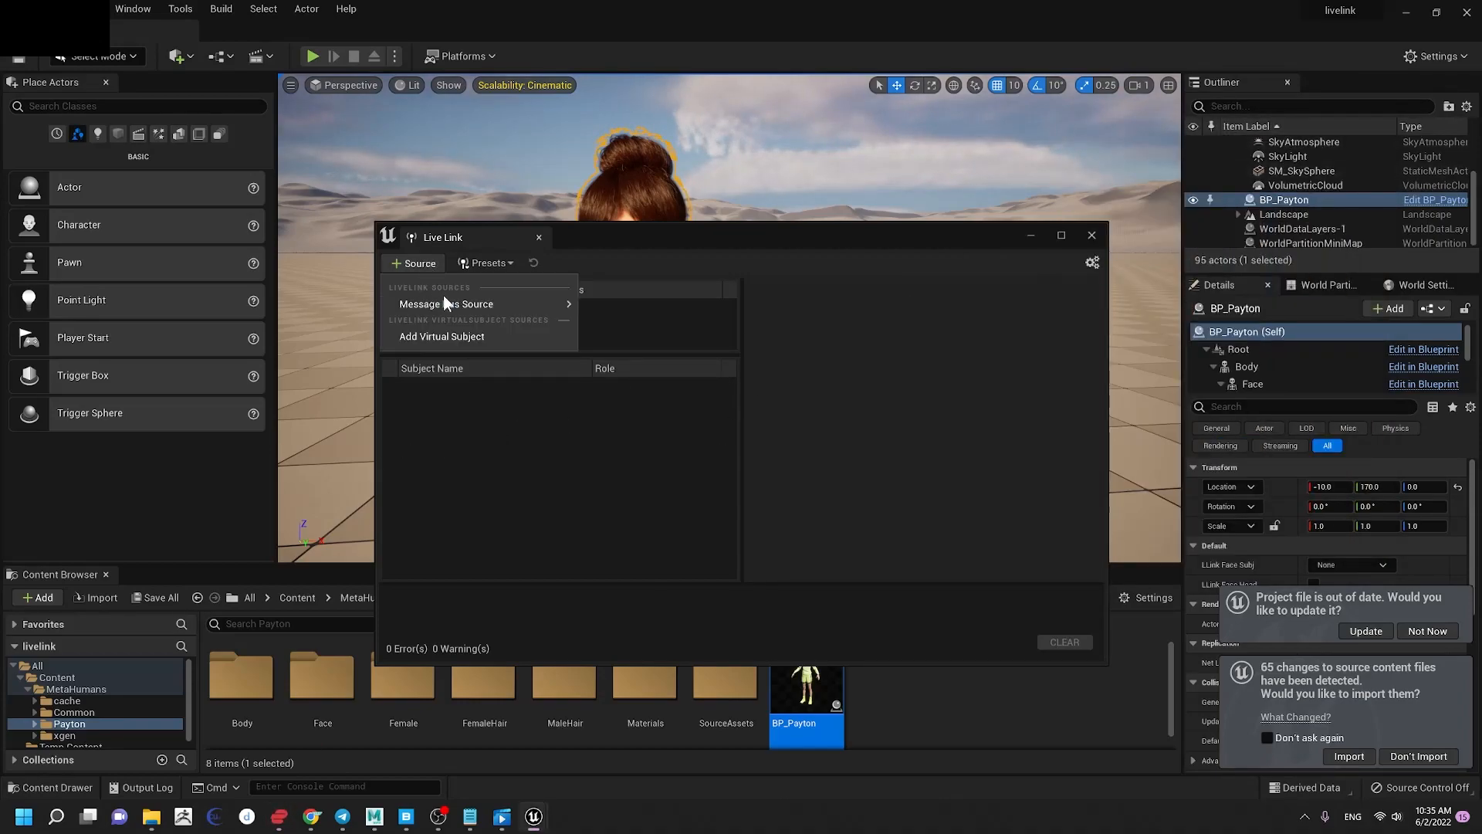
click(632, 462)
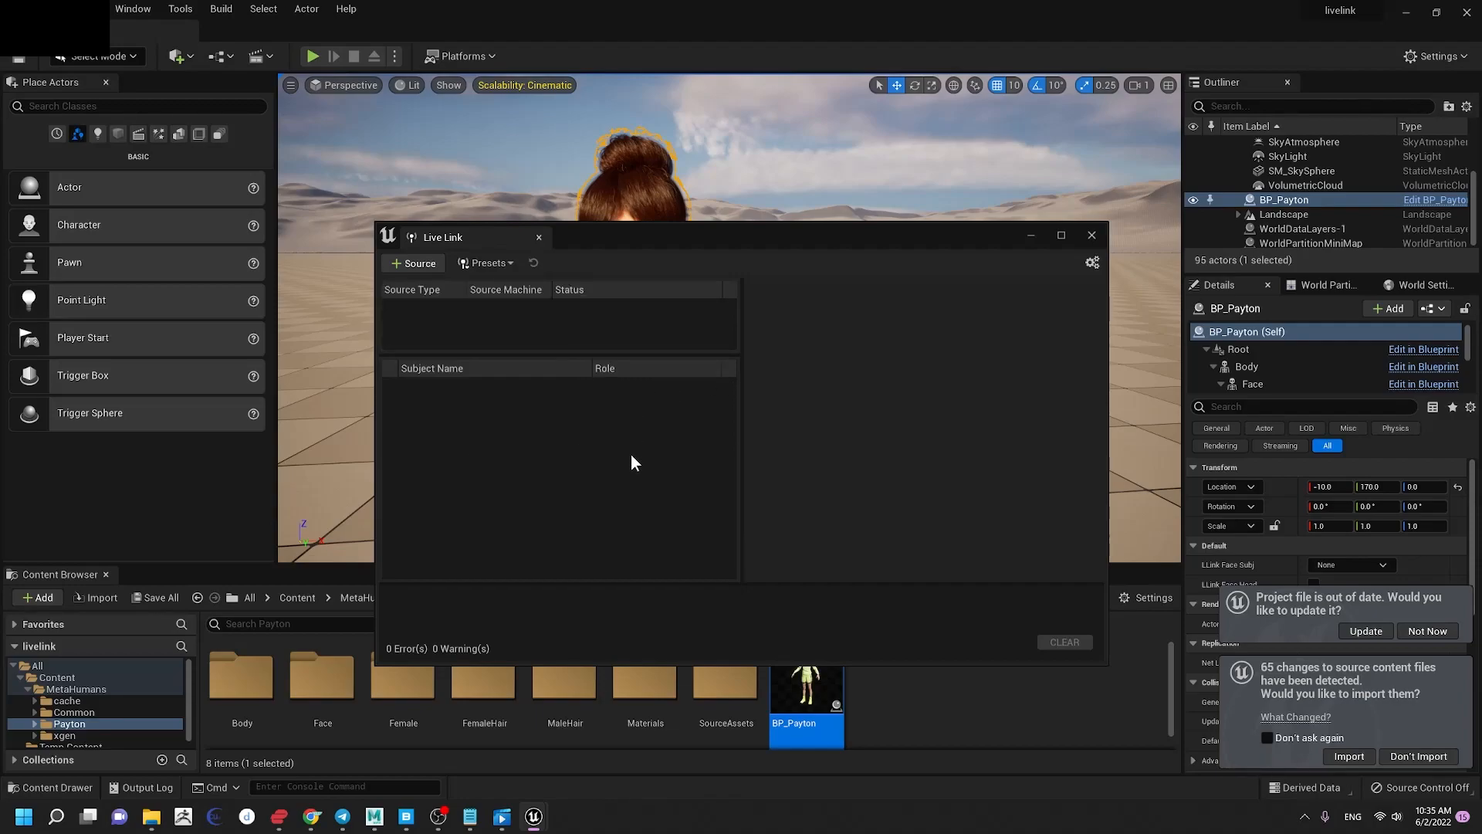
click(415, 263)
mouse_move(471, 303)
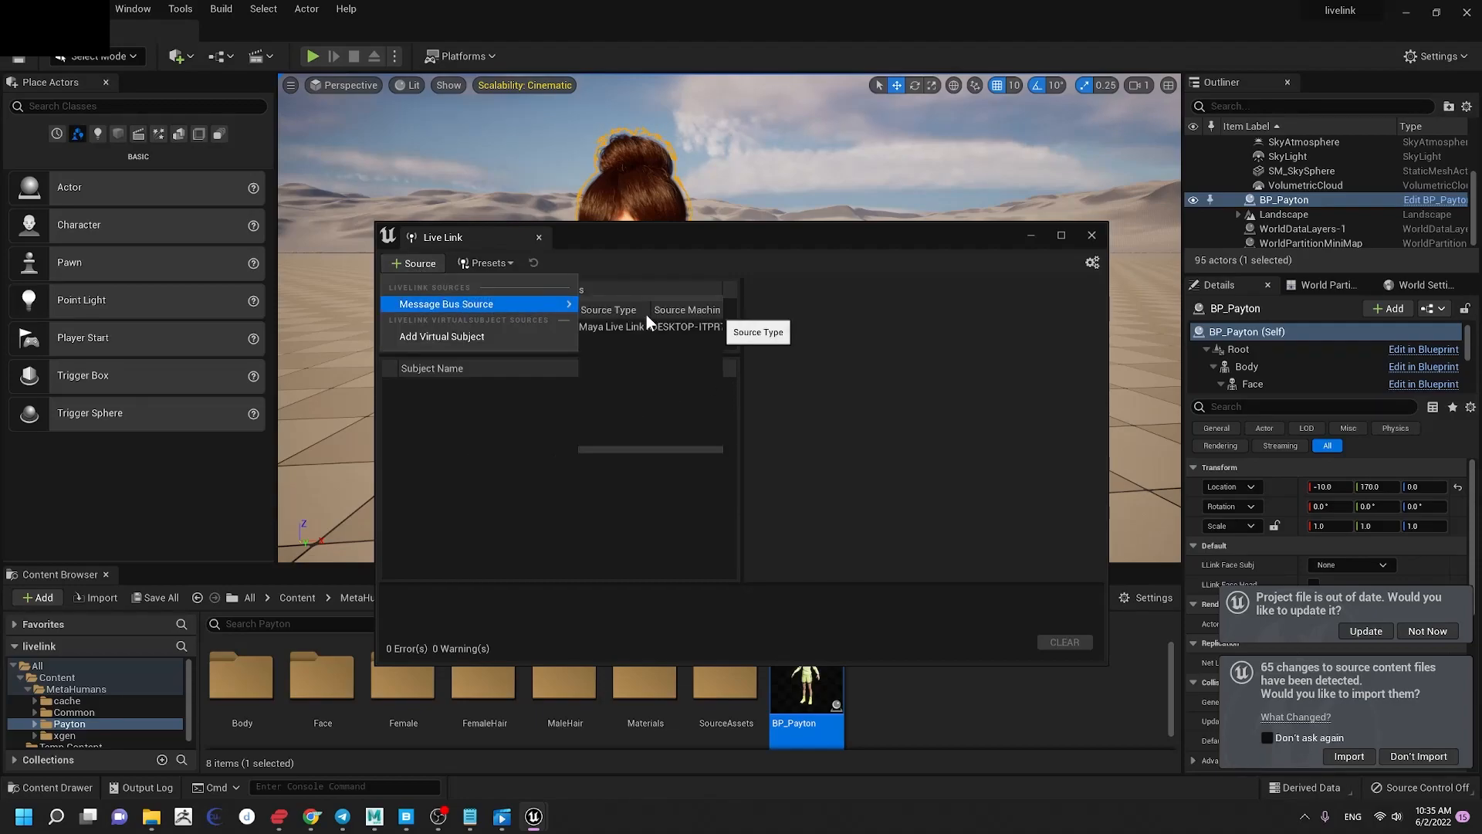
click(635, 325)
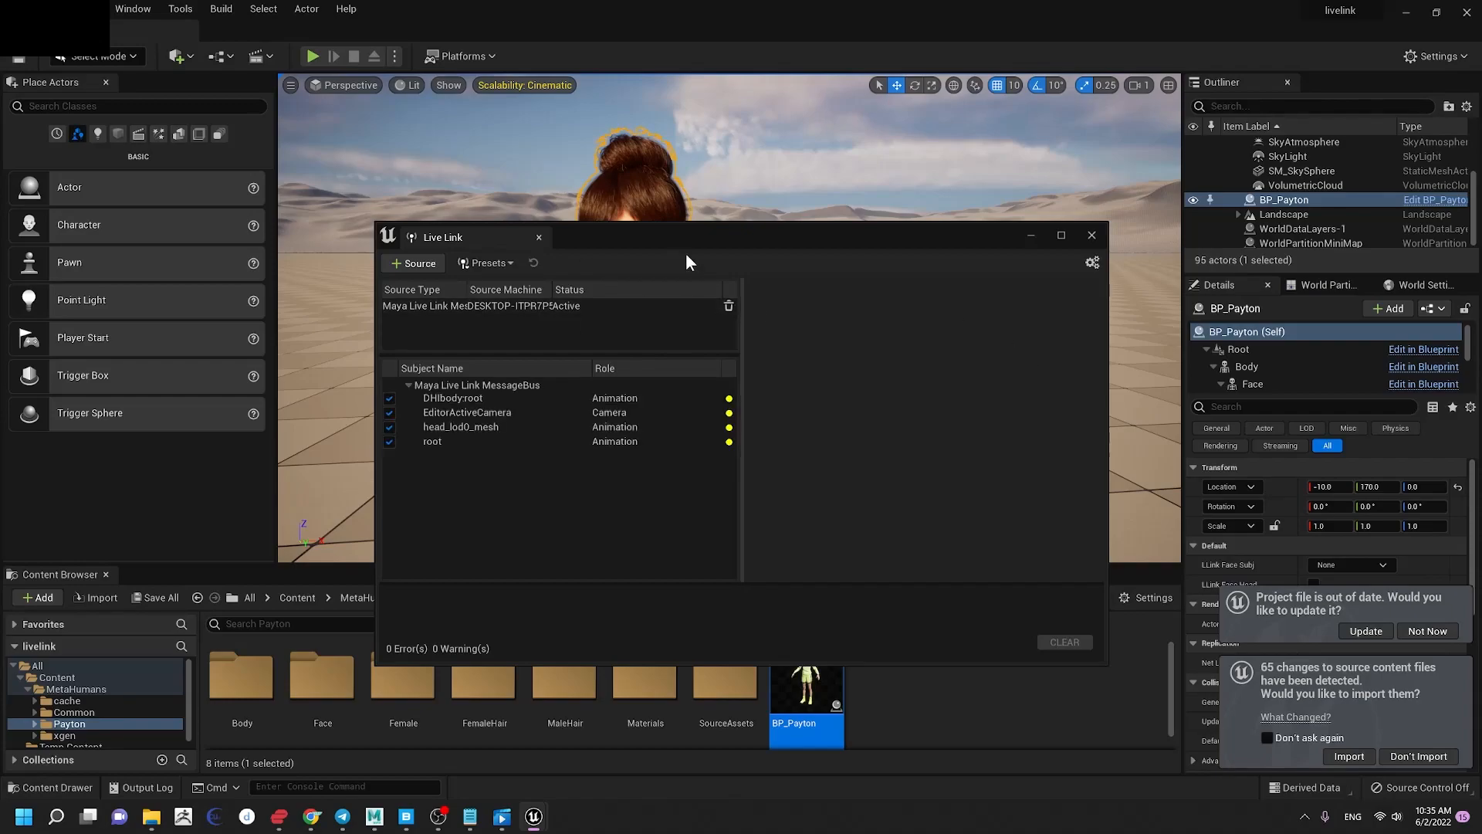
Step: Minimize the Live Link window and open the BP_Payton blueprint at its Body component
drag(748, 233, 1032, 180)
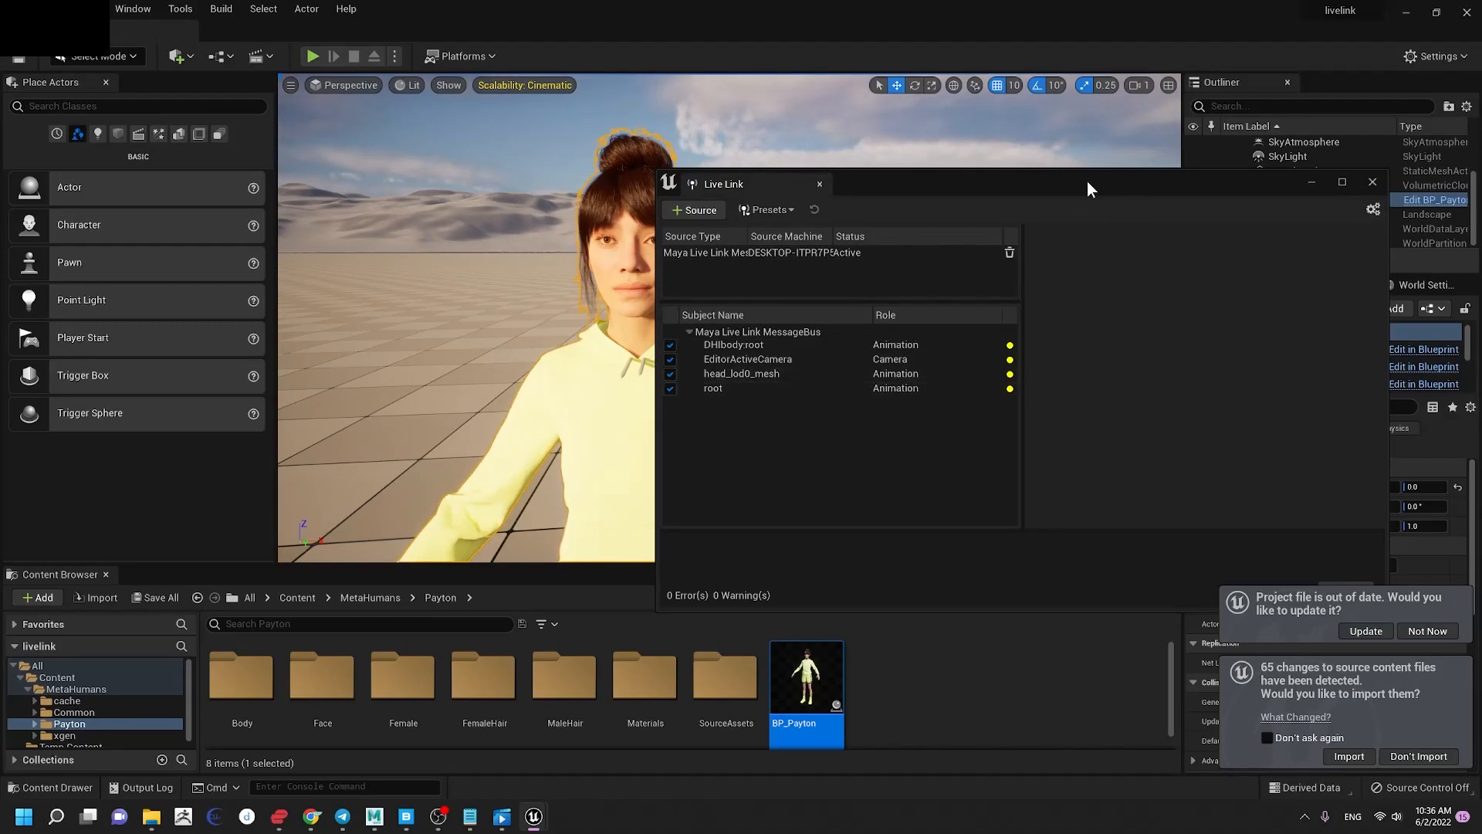
drag(1097, 177, 1046, 177)
click(1269, 177)
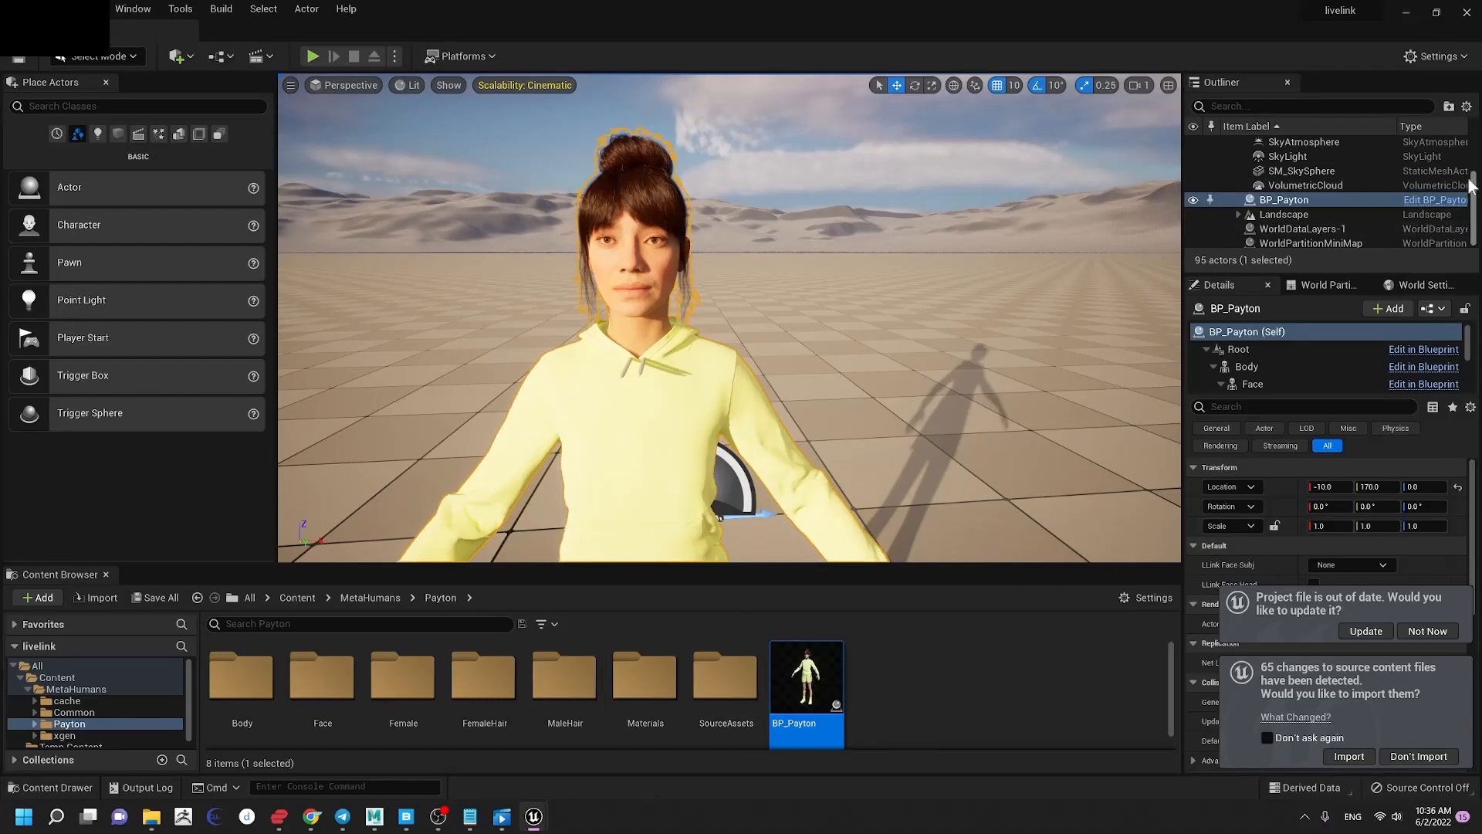
click(1434, 203)
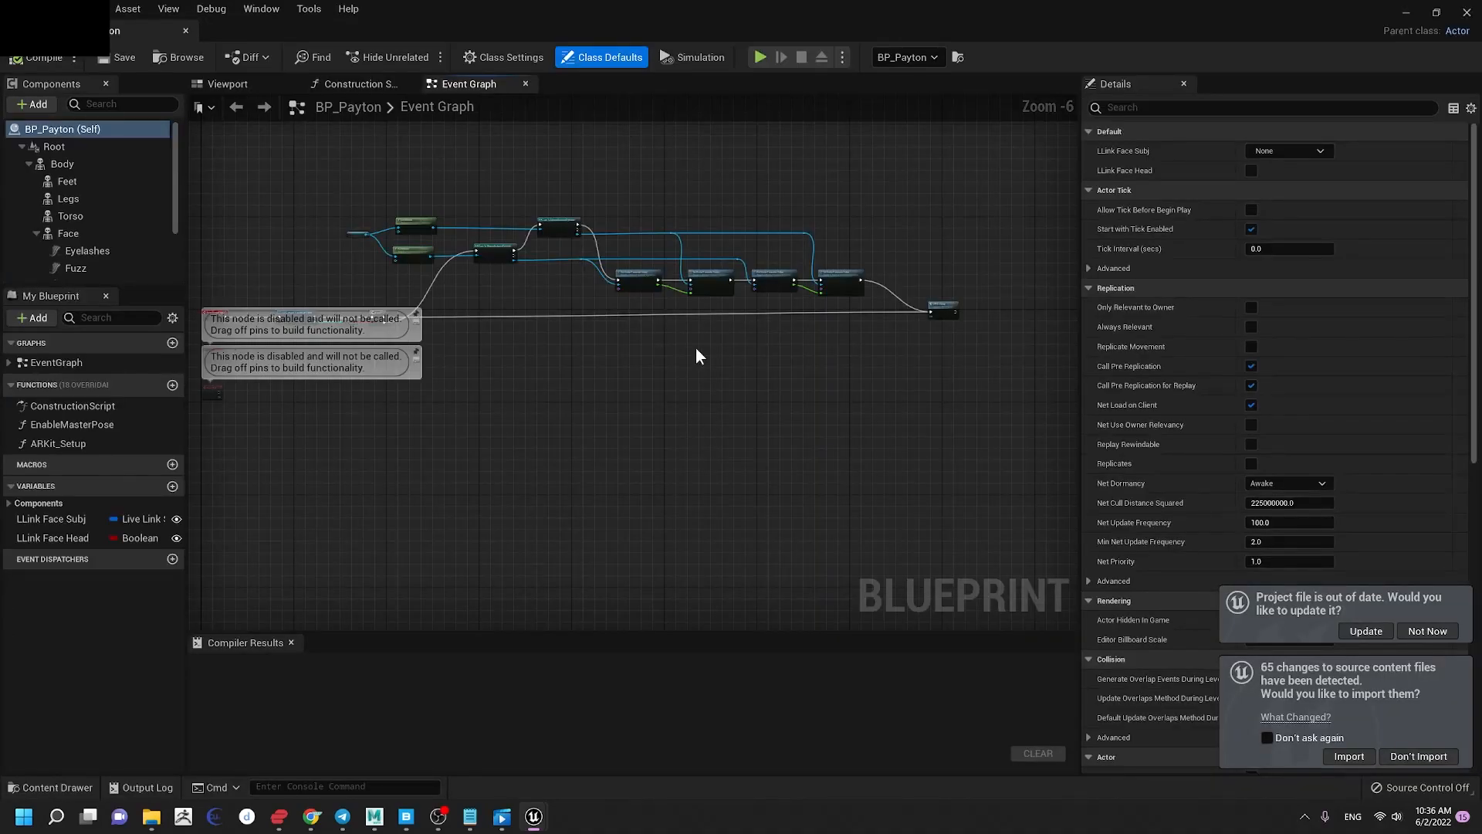
click(62, 164)
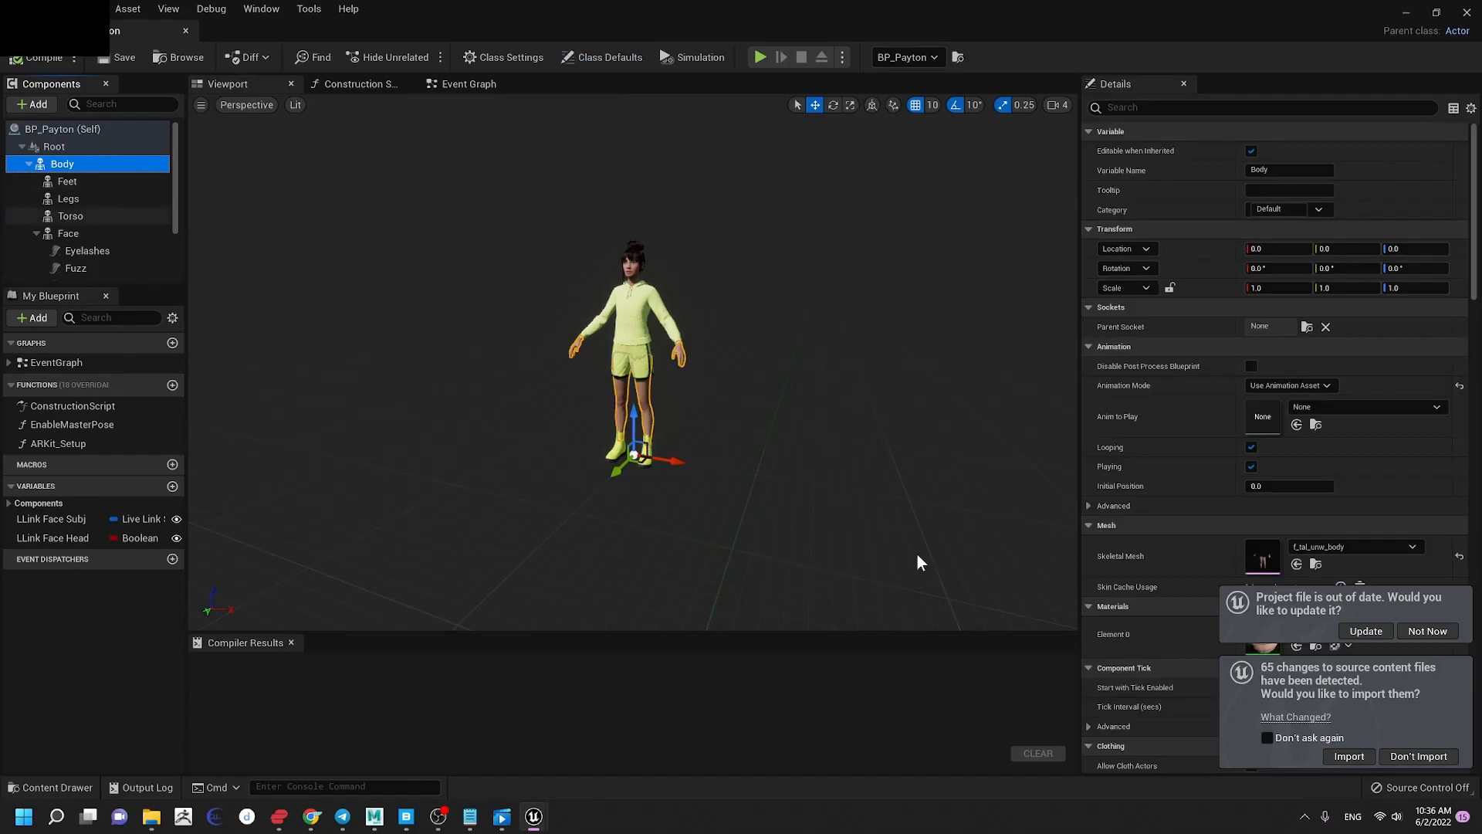
Step: Update the out-of-date project file and import the 65 detected source content changes
click(1385, 633)
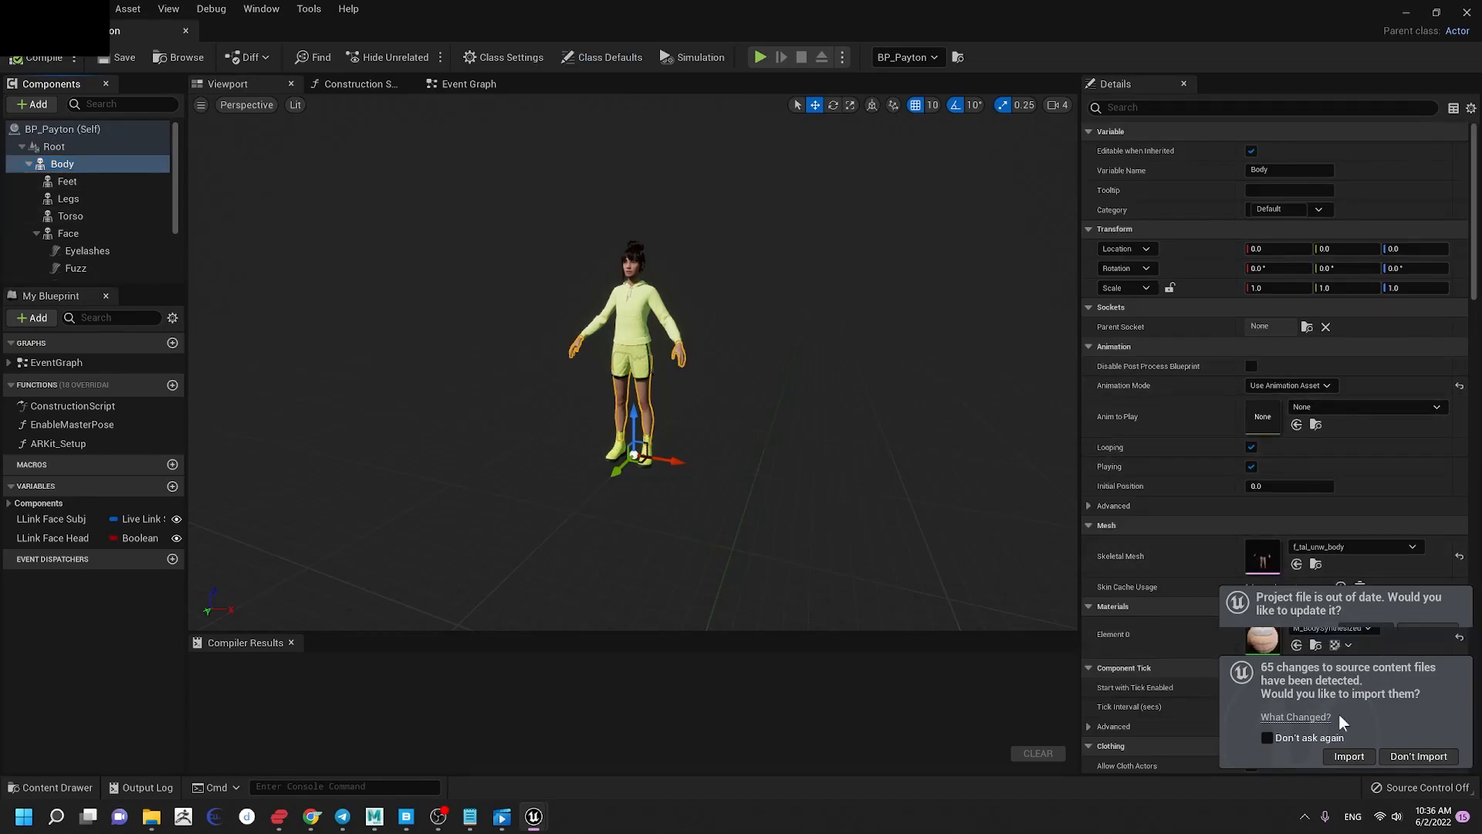
click(1348, 755)
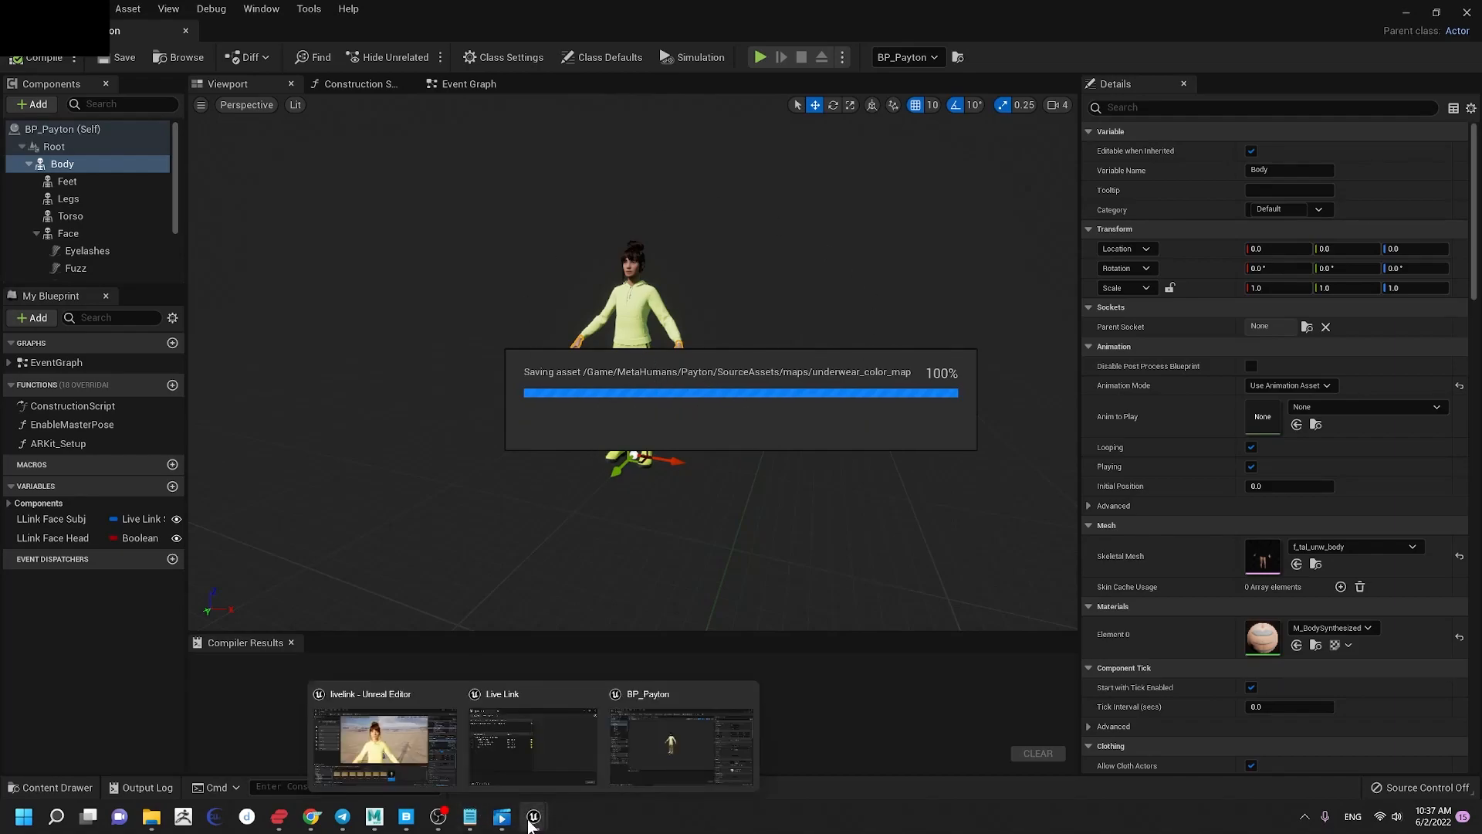
click(449, 822)
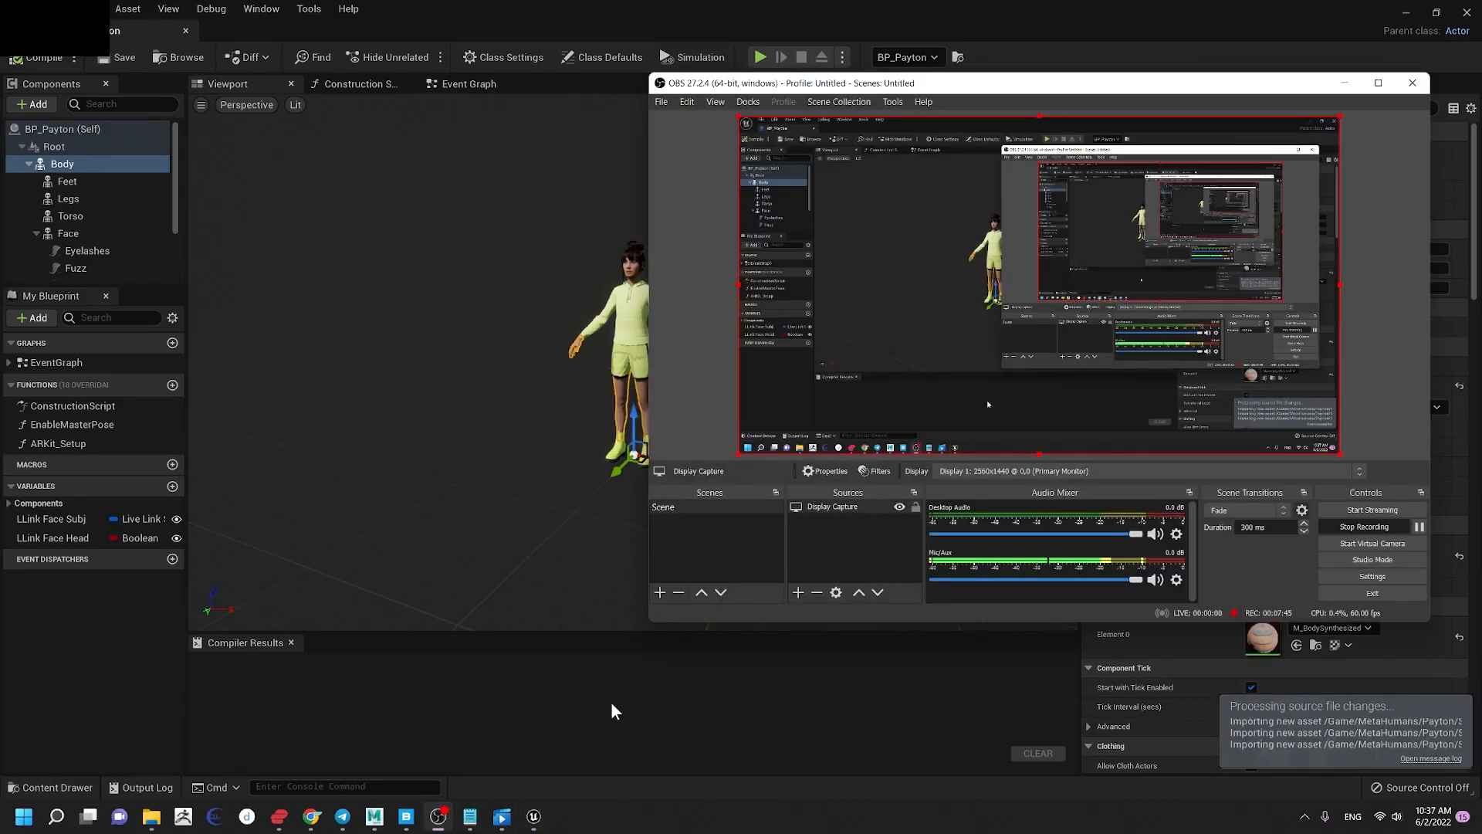
click(610, 701)
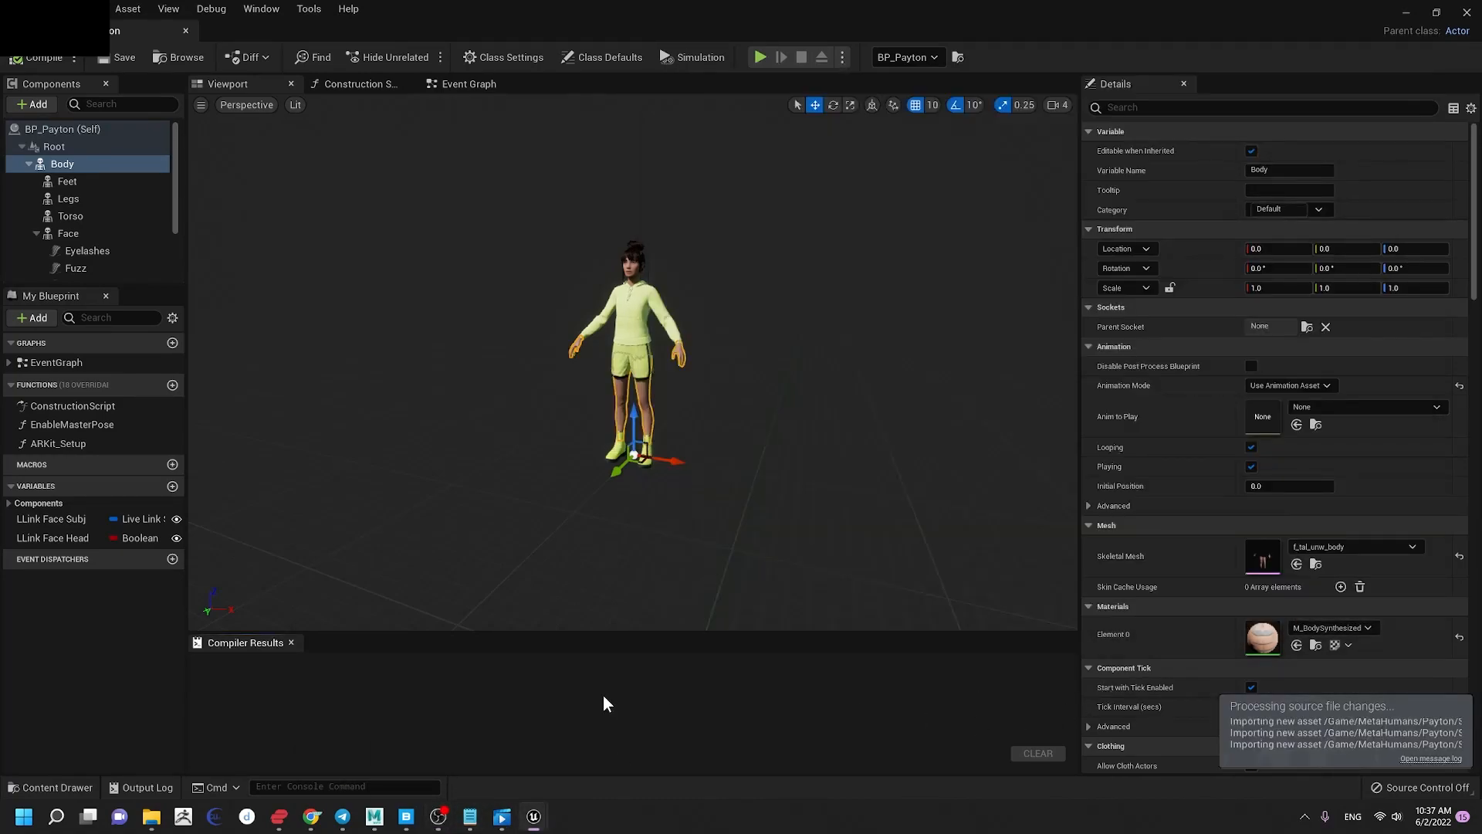
Step: Open the Body component's f_tal_unw_body skeletal mesh and filter its asset details by "post"
double_click(1263, 557)
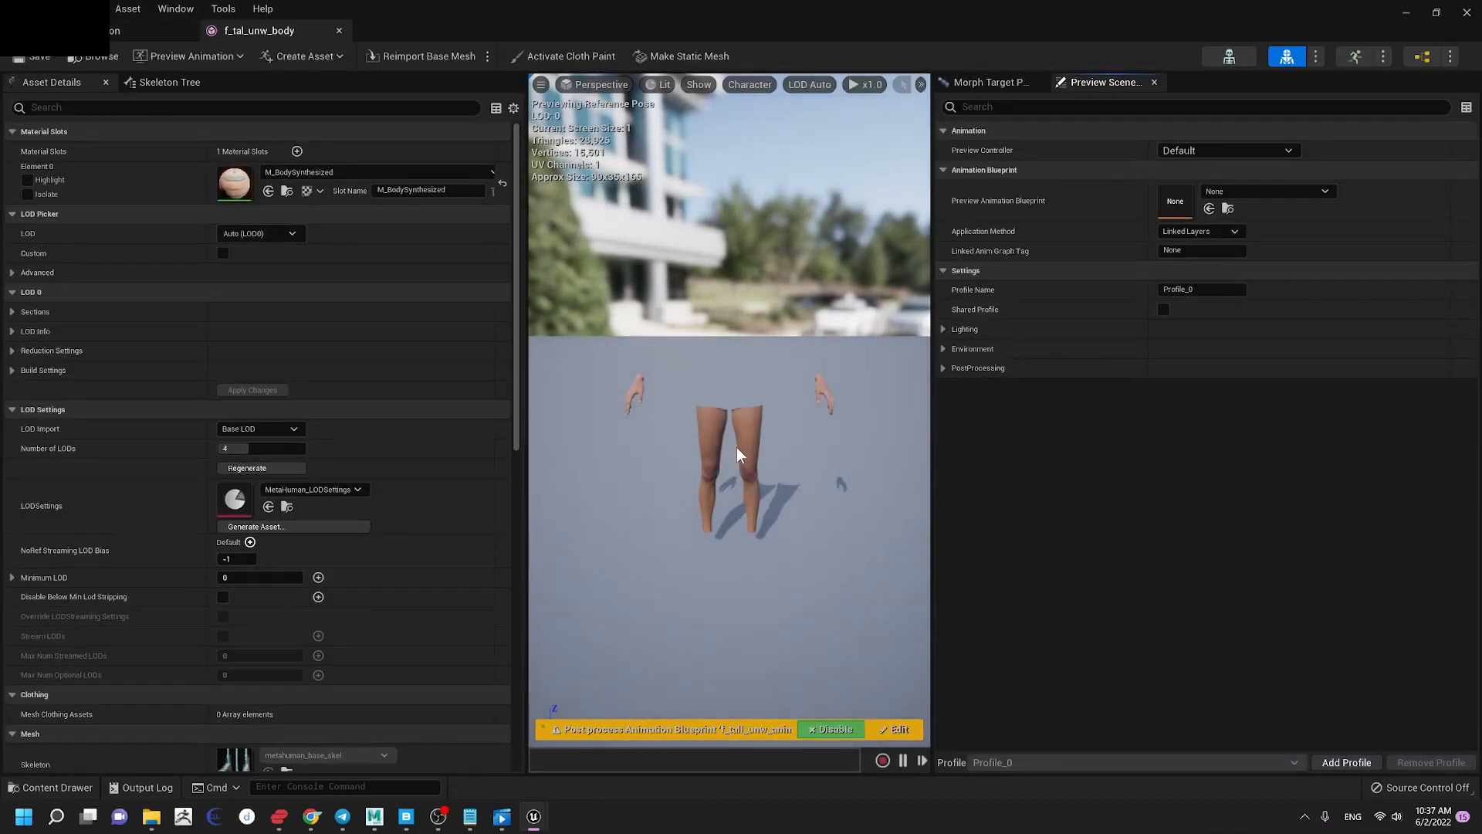
click(180, 107)
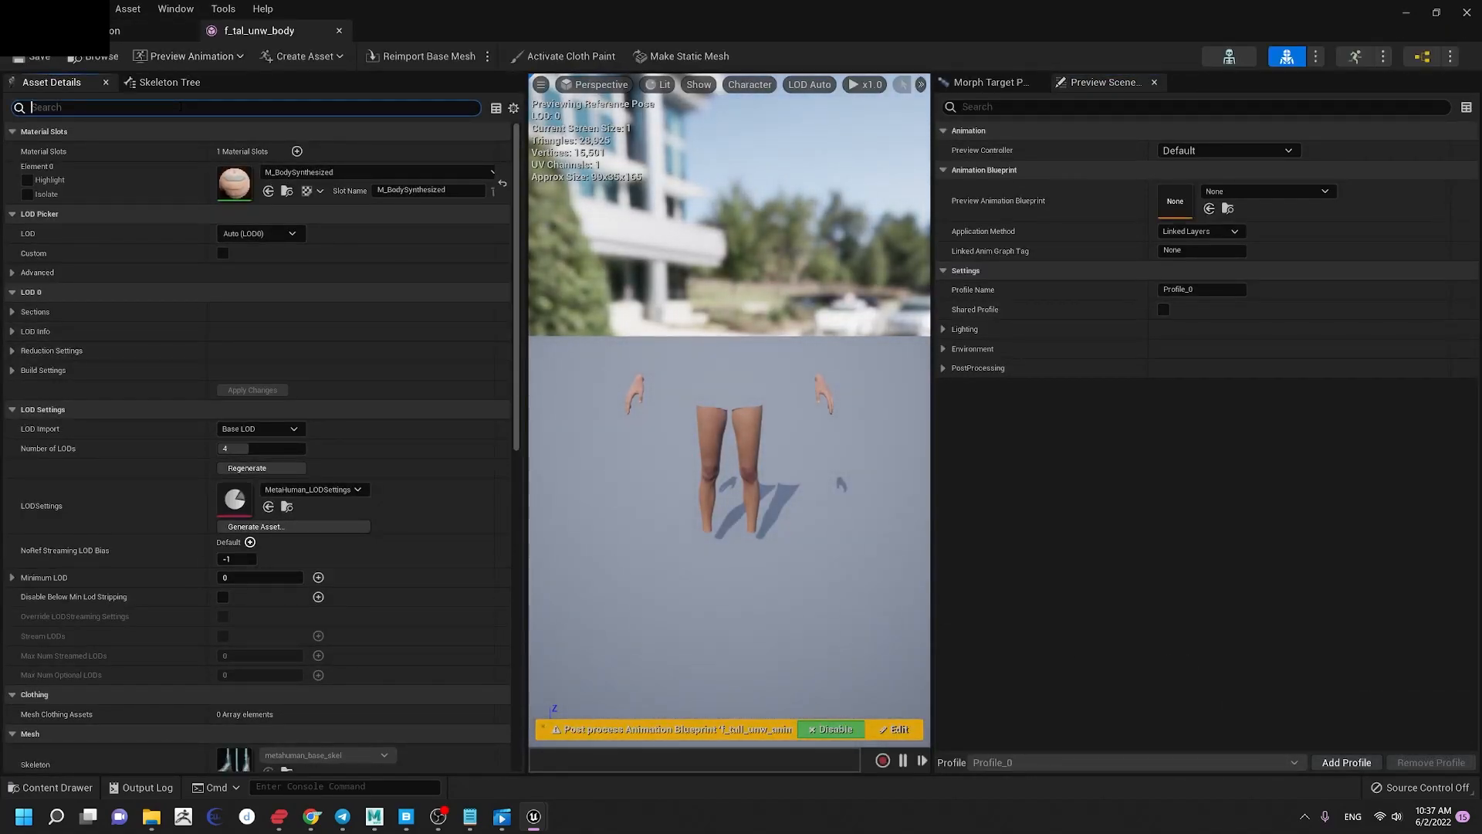
text(post)
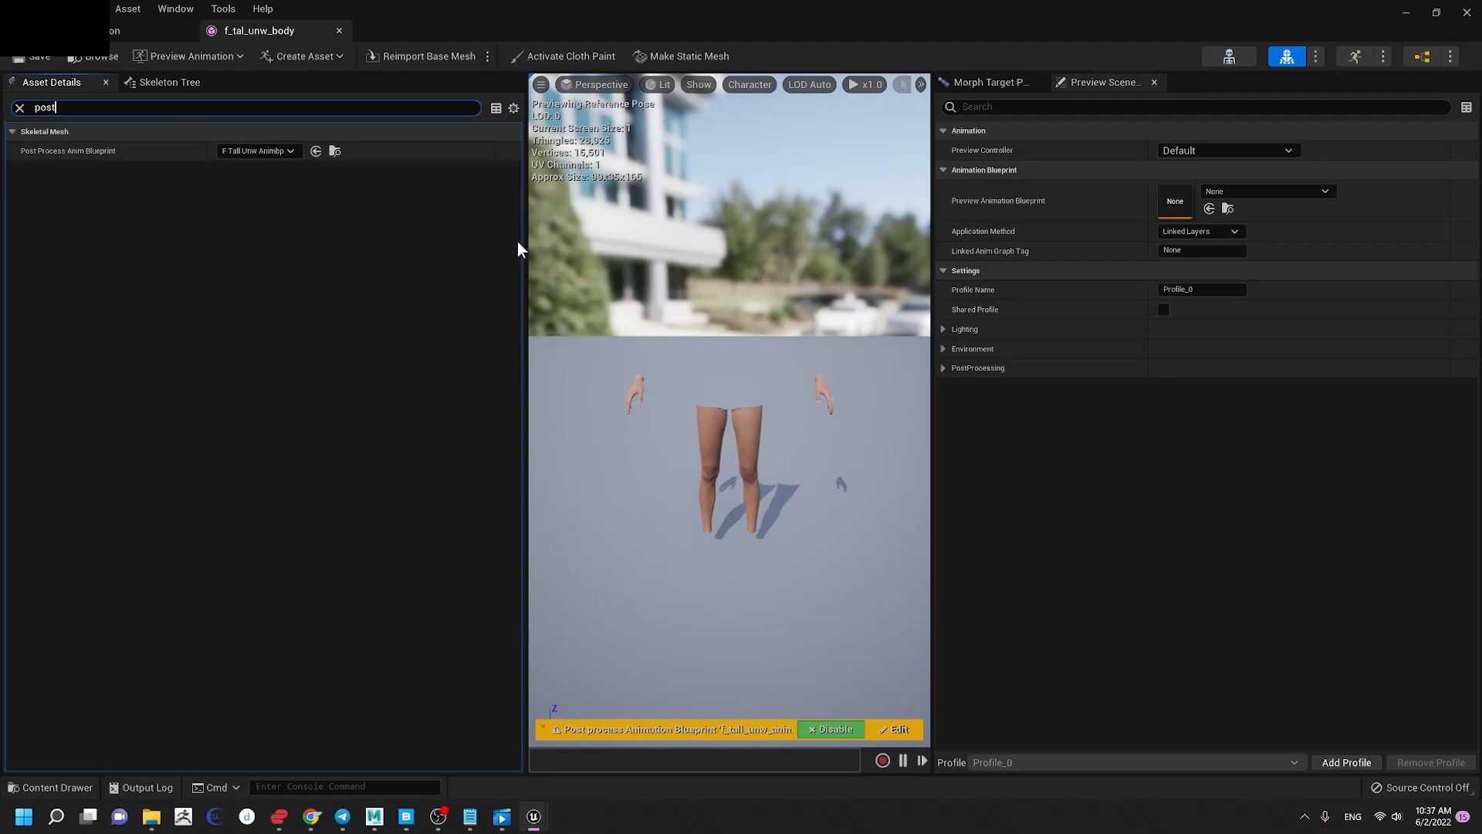
Step: Examine the animation blueprints available as f_tal_unw_body's Post Process Anim Blueprint
drag(524, 244, 715, 244)
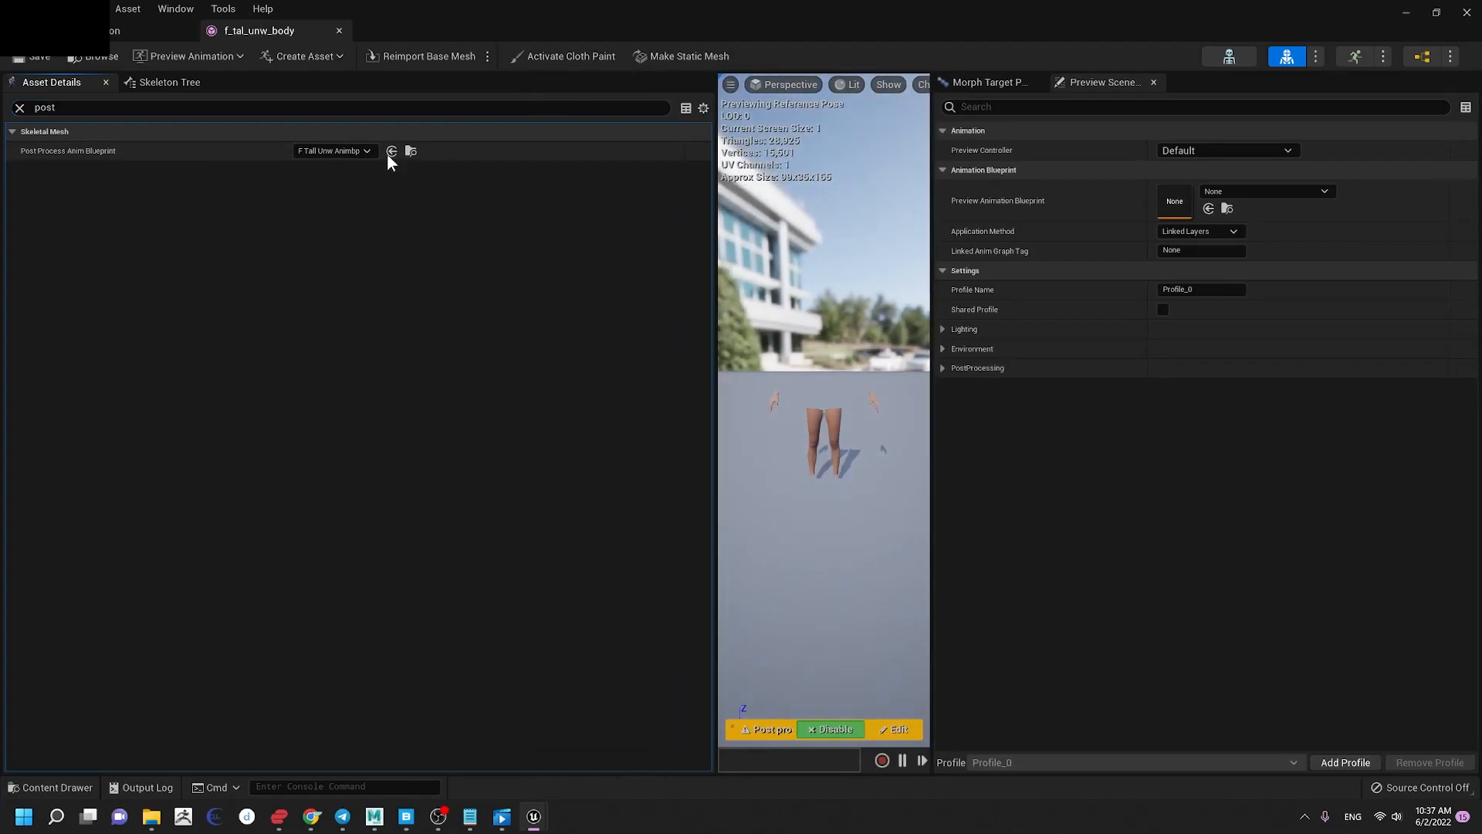
click(371, 150)
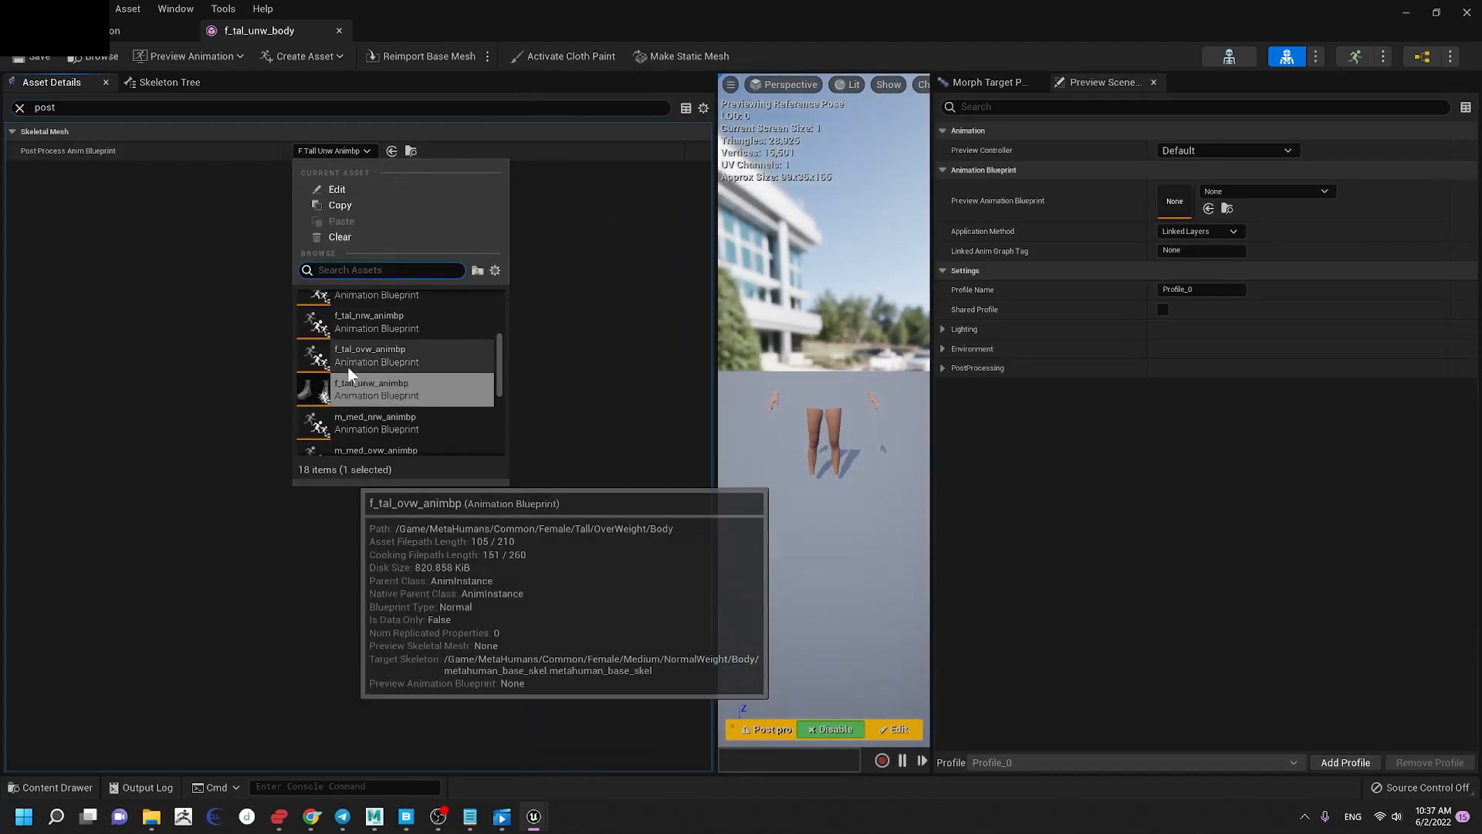
click(24, 370)
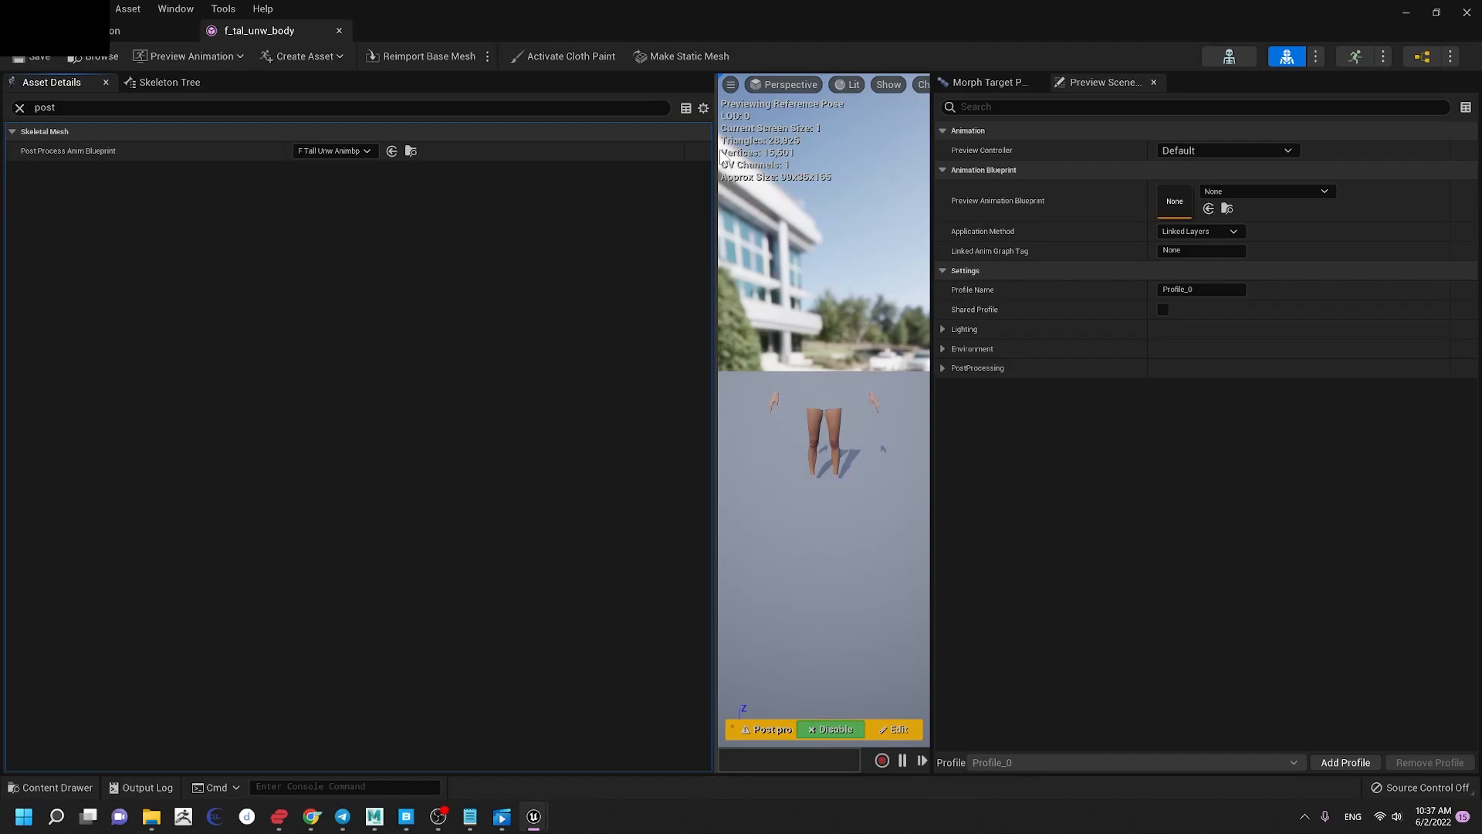
drag(715, 157, 627, 159)
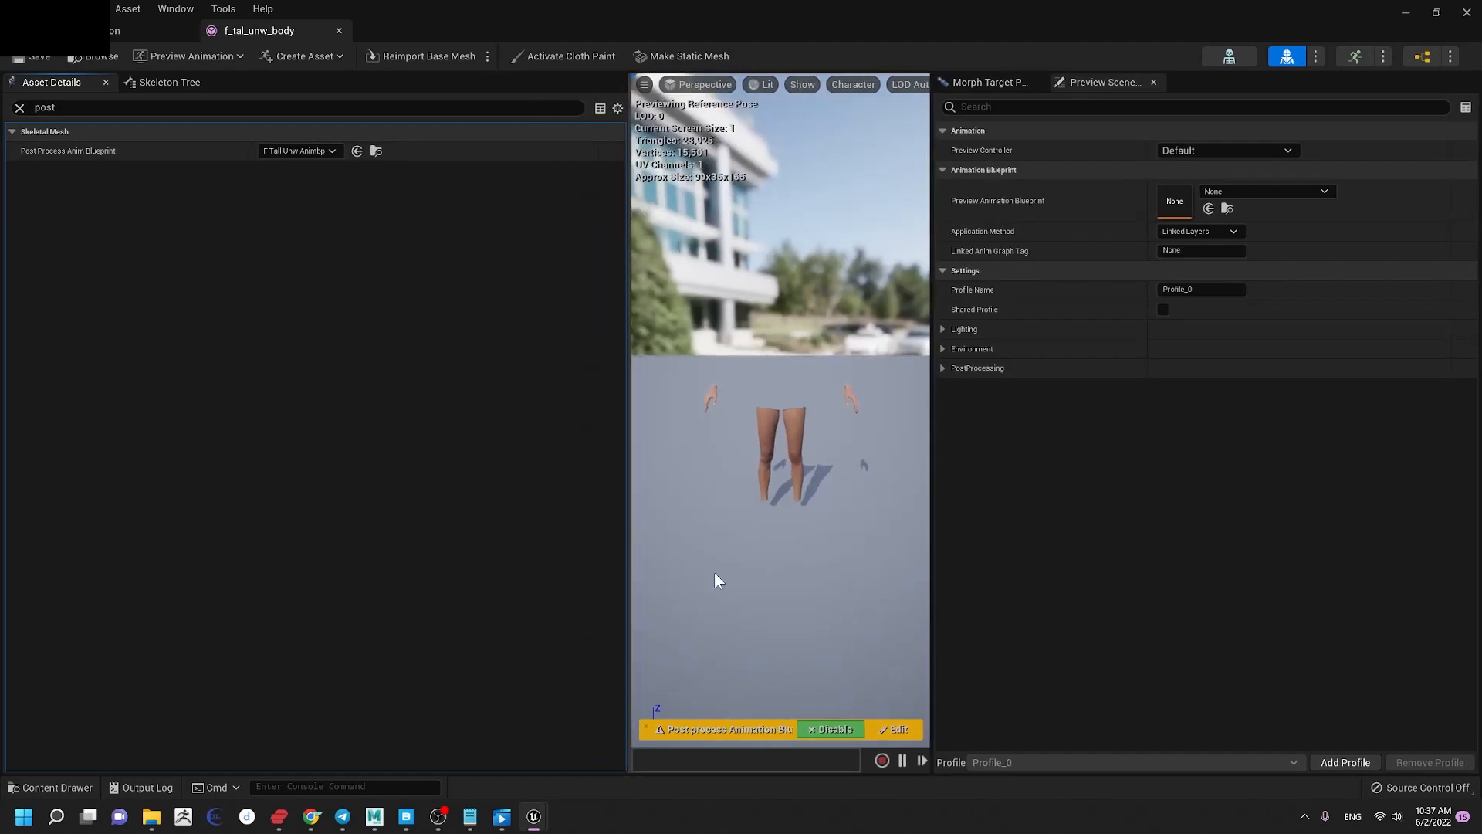
click(332, 151)
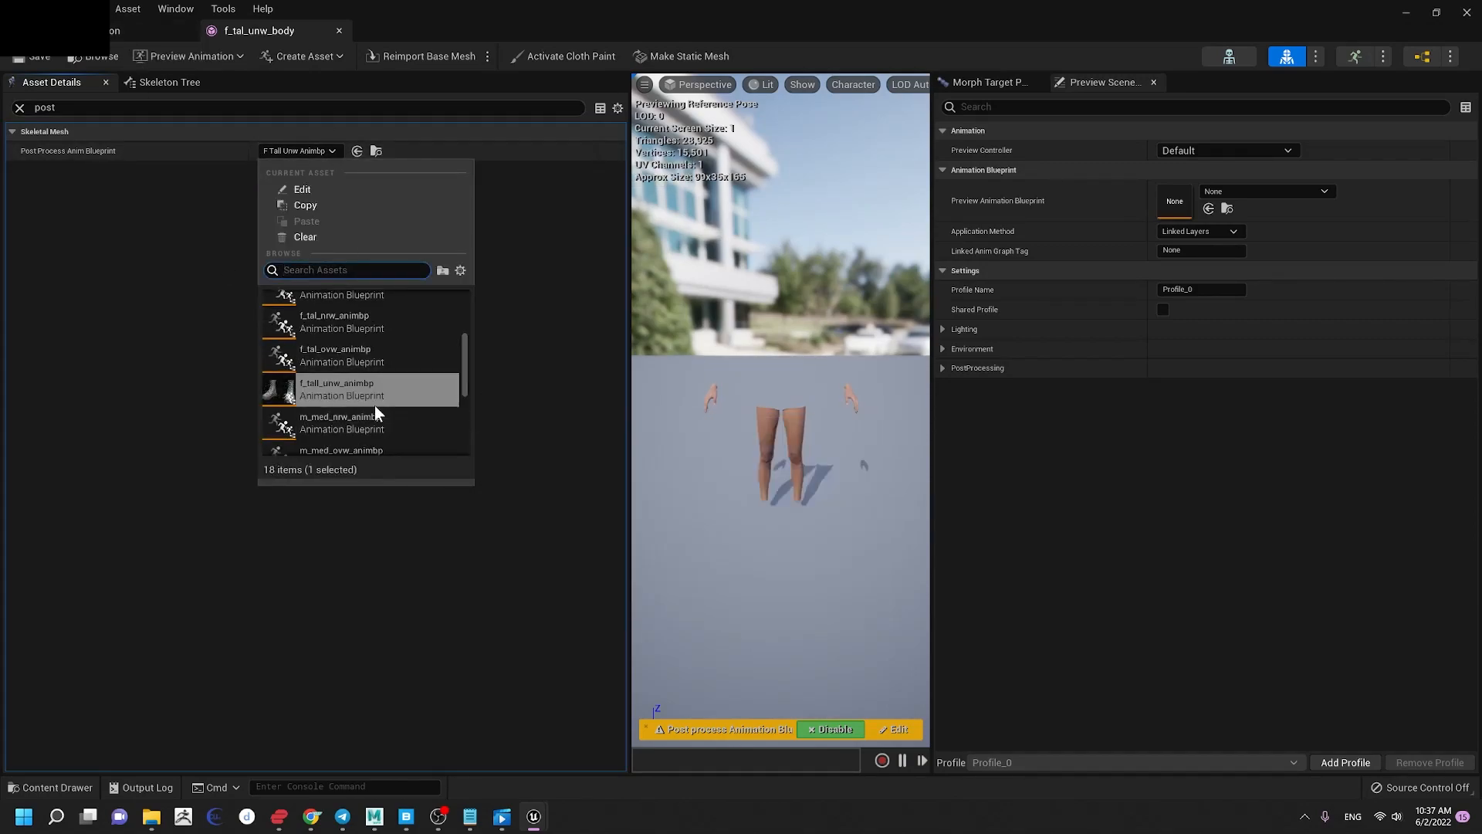
click(160, 444)
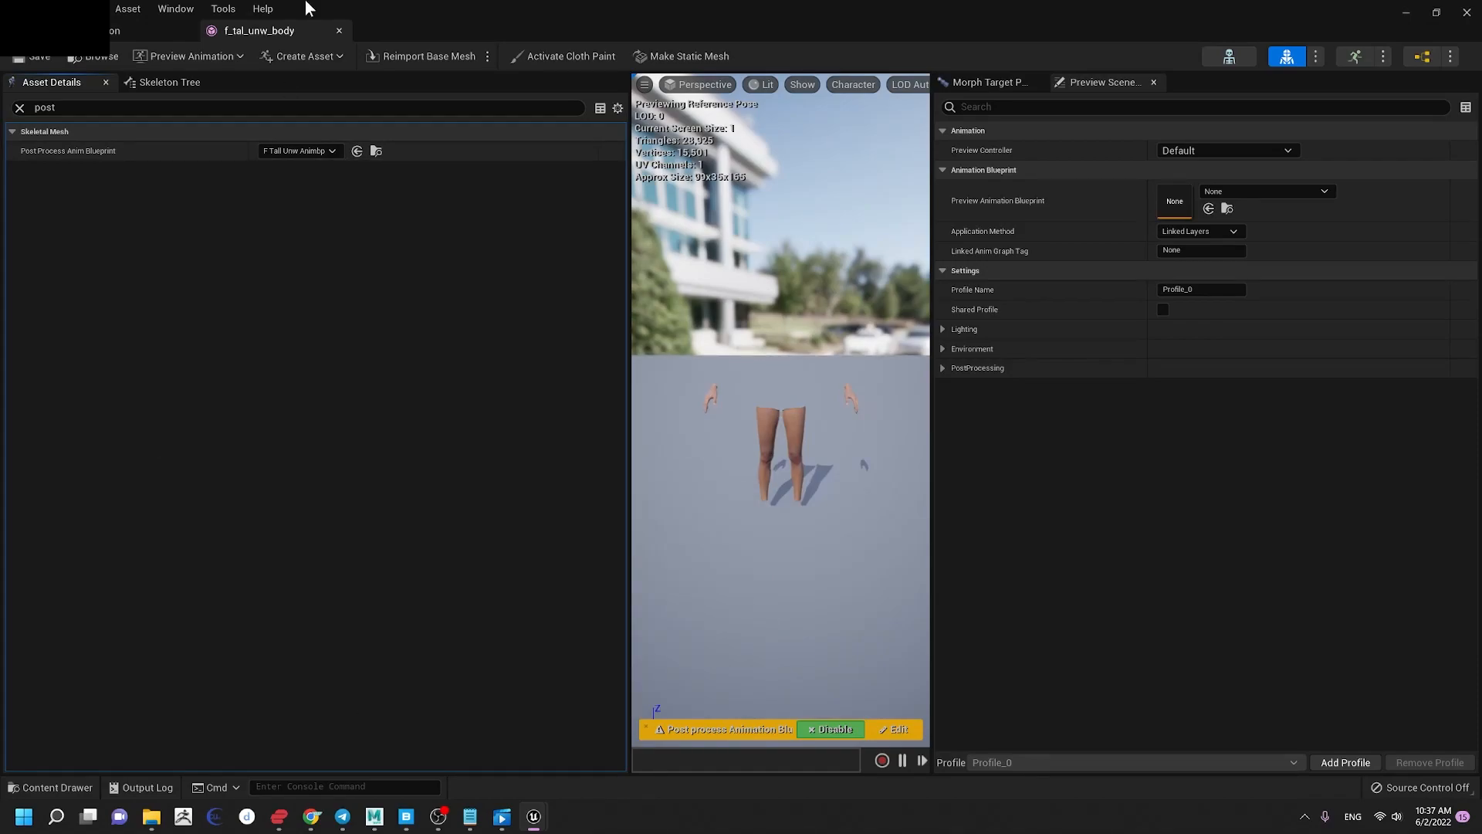
Step: Return to the BP_Payton blueprint and open the Content Drawer, shortened so the Body component's mesh settings stay accessible
click(158, 33)
drag(602, 9, 635, 2)
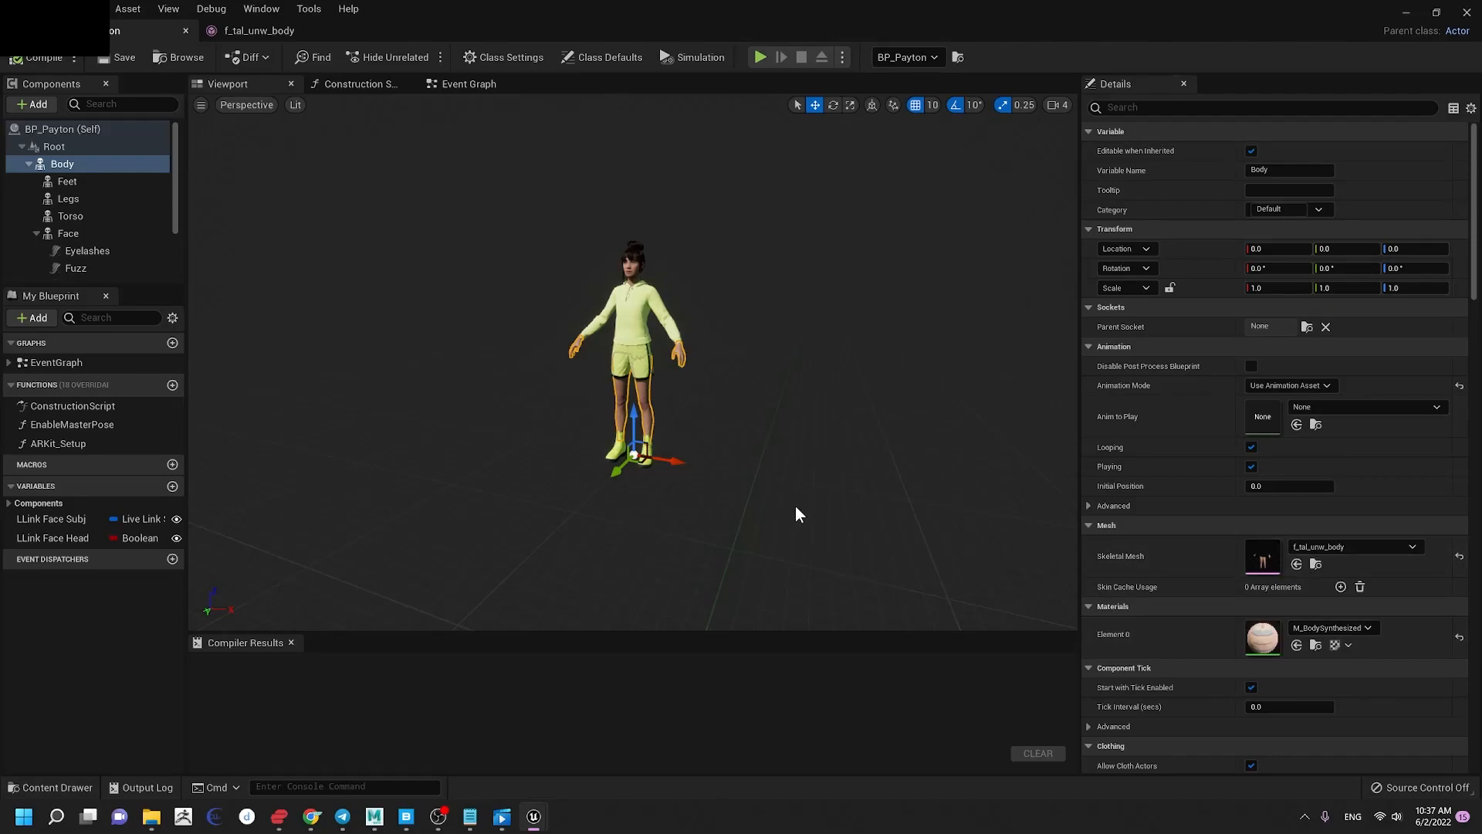
key(ctrl+space)
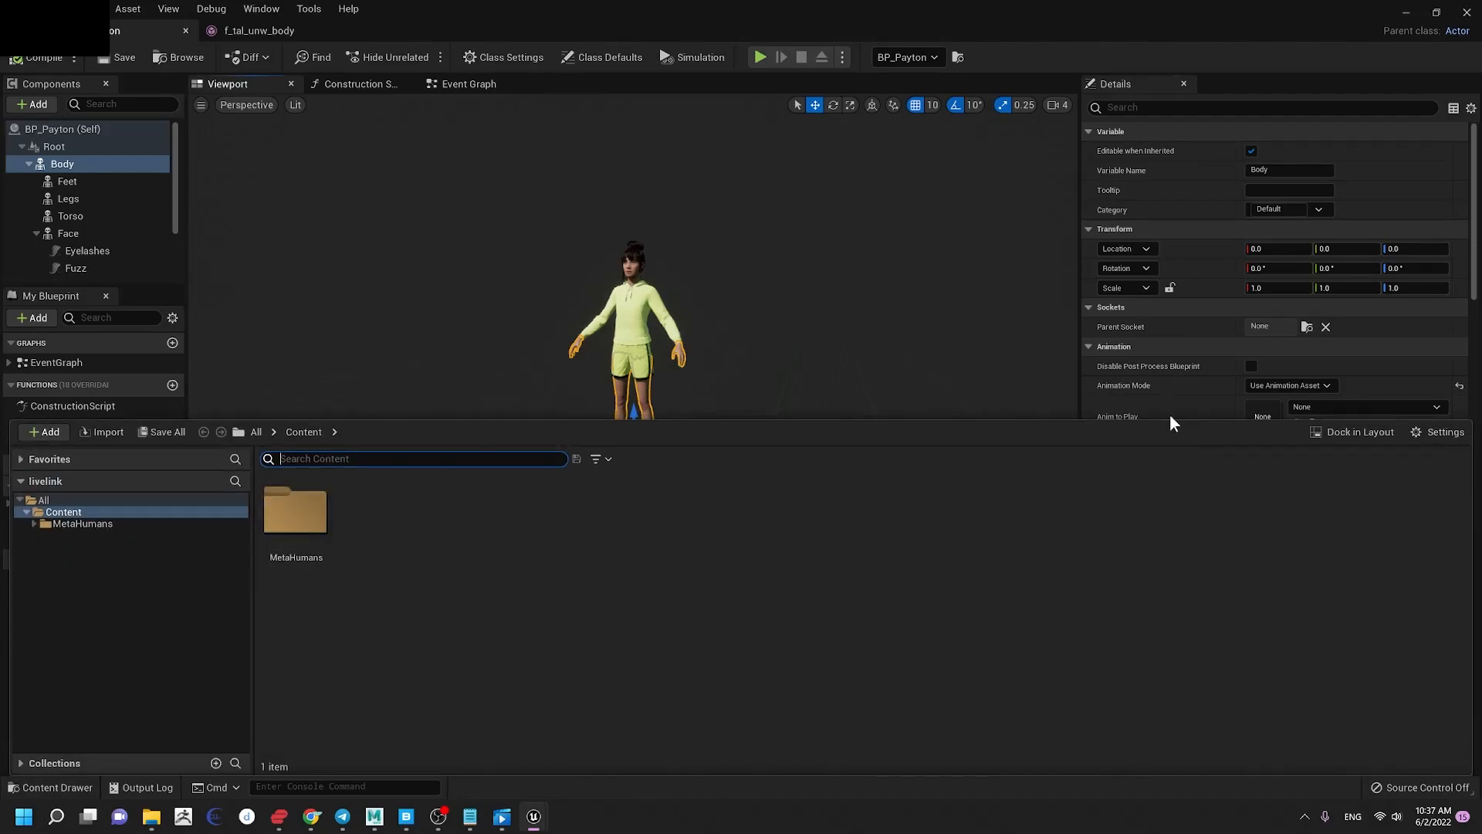
drag(1271, 417, 1270, 583)
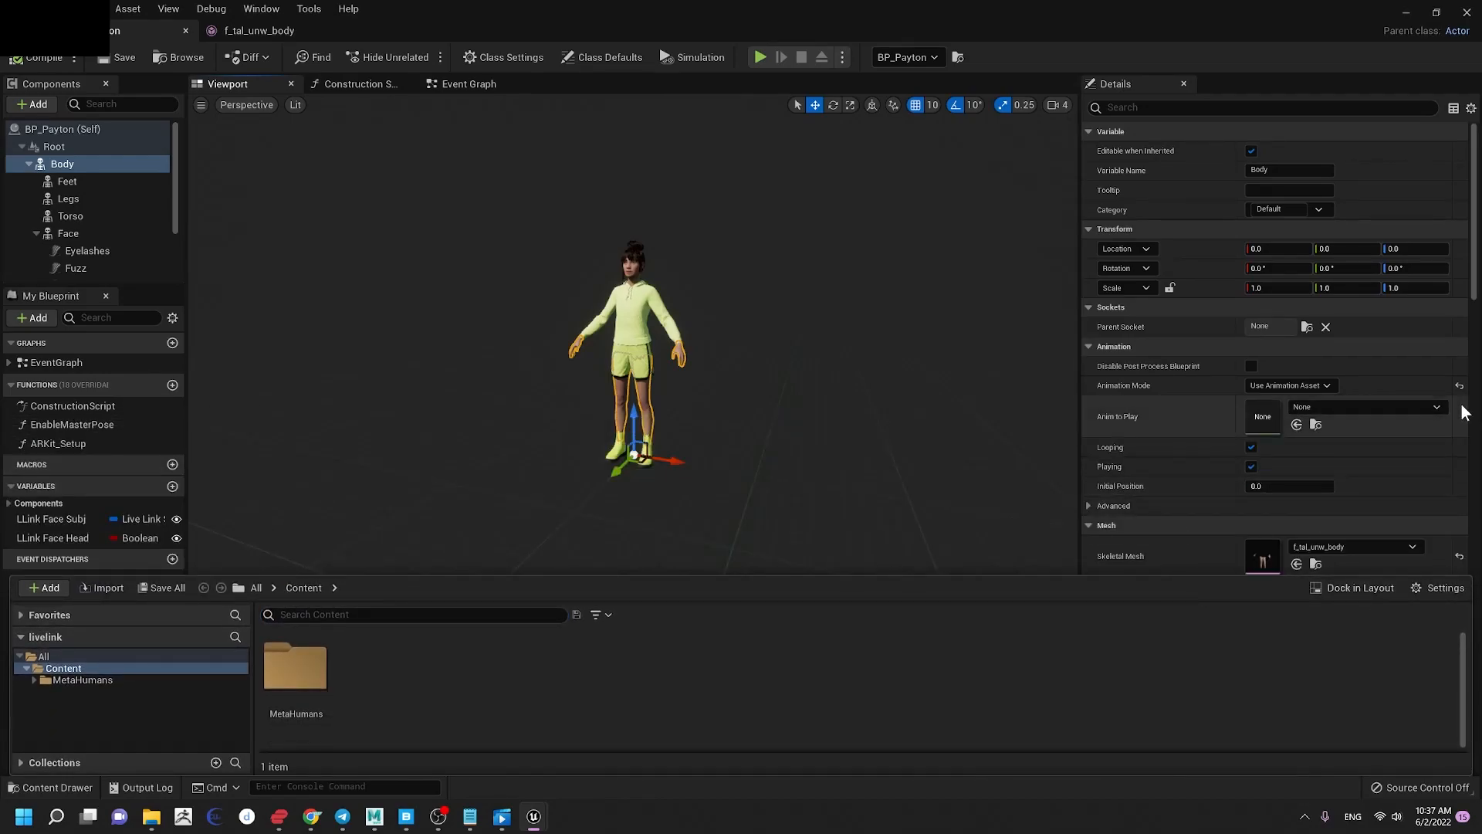
scroll(1436, 409, down, 1)
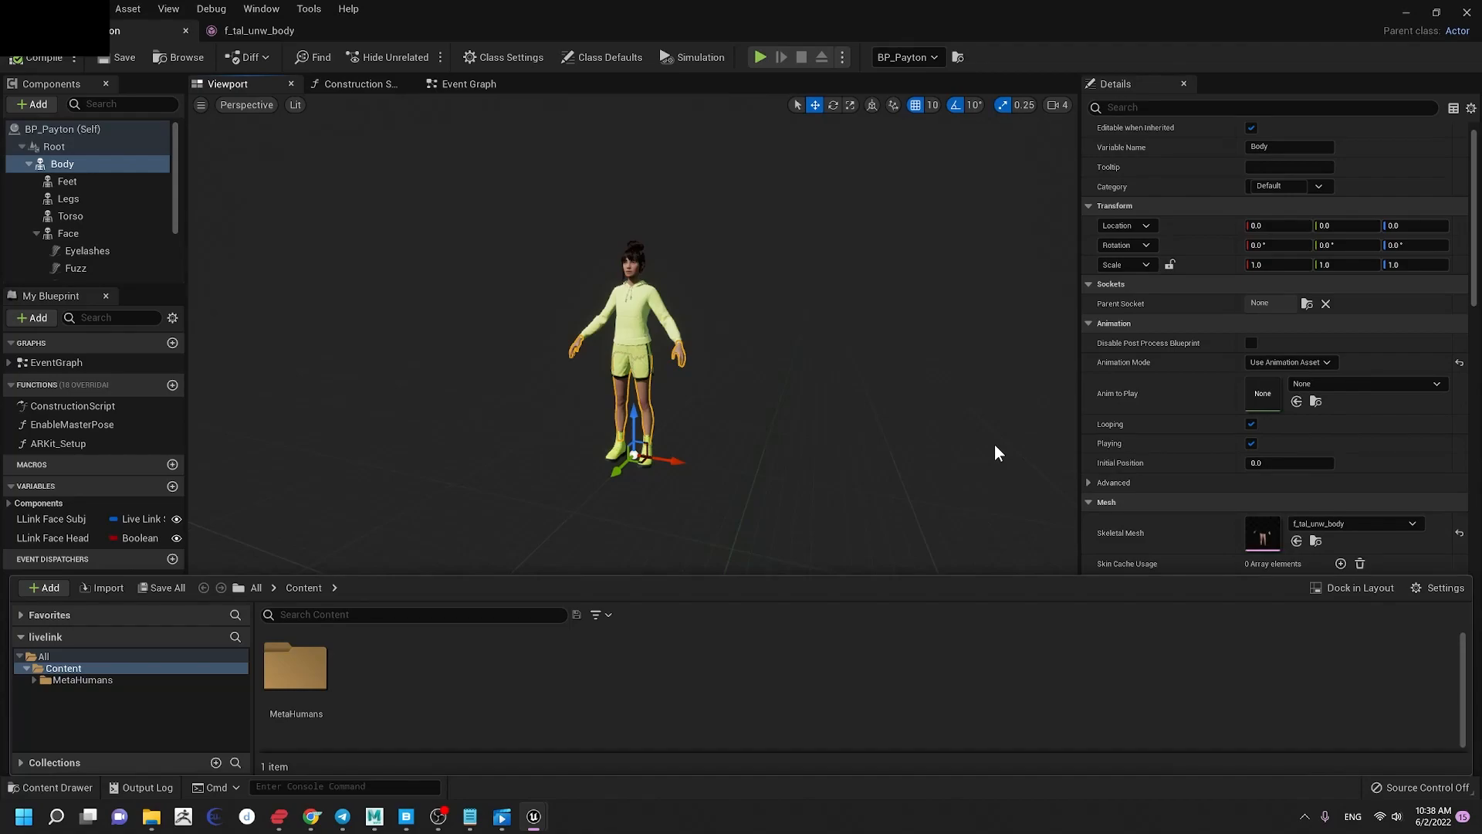
Step: Locate the Body component's f_tal_unw_body skeletal mesh in the project content
key(ctrl+shift+Escape)
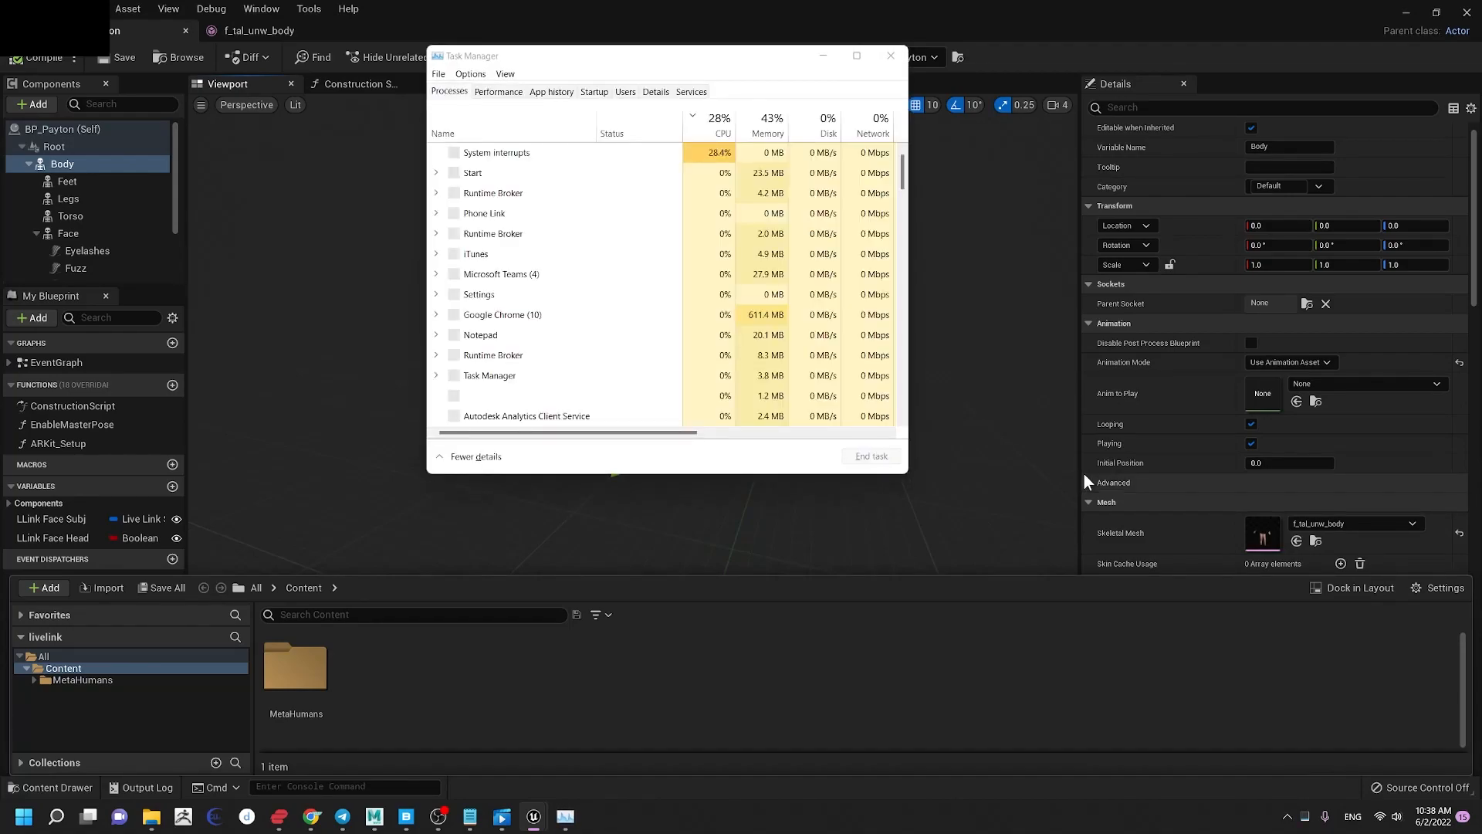
click(891, 55)
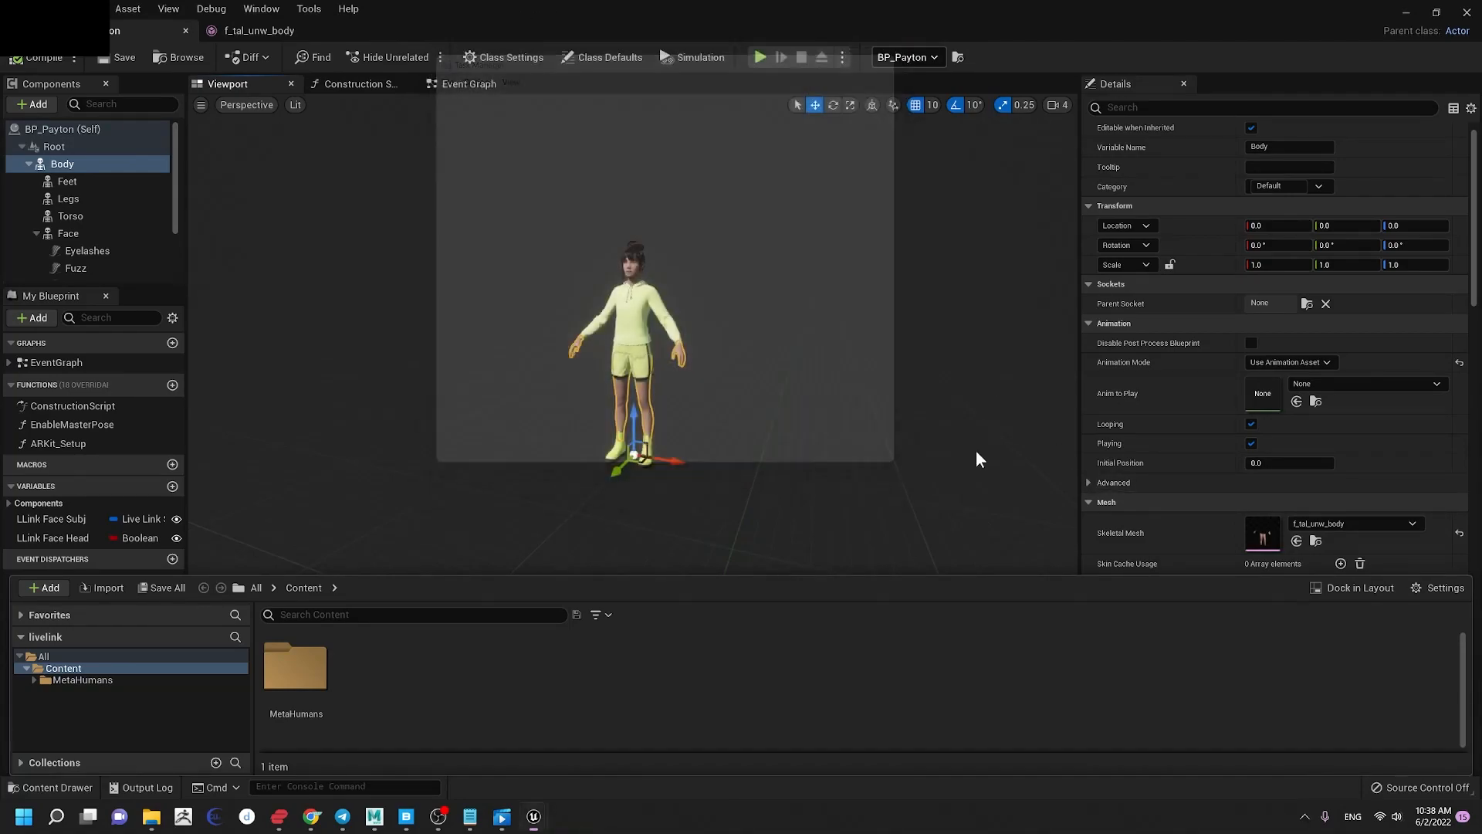
click(1315, 540)
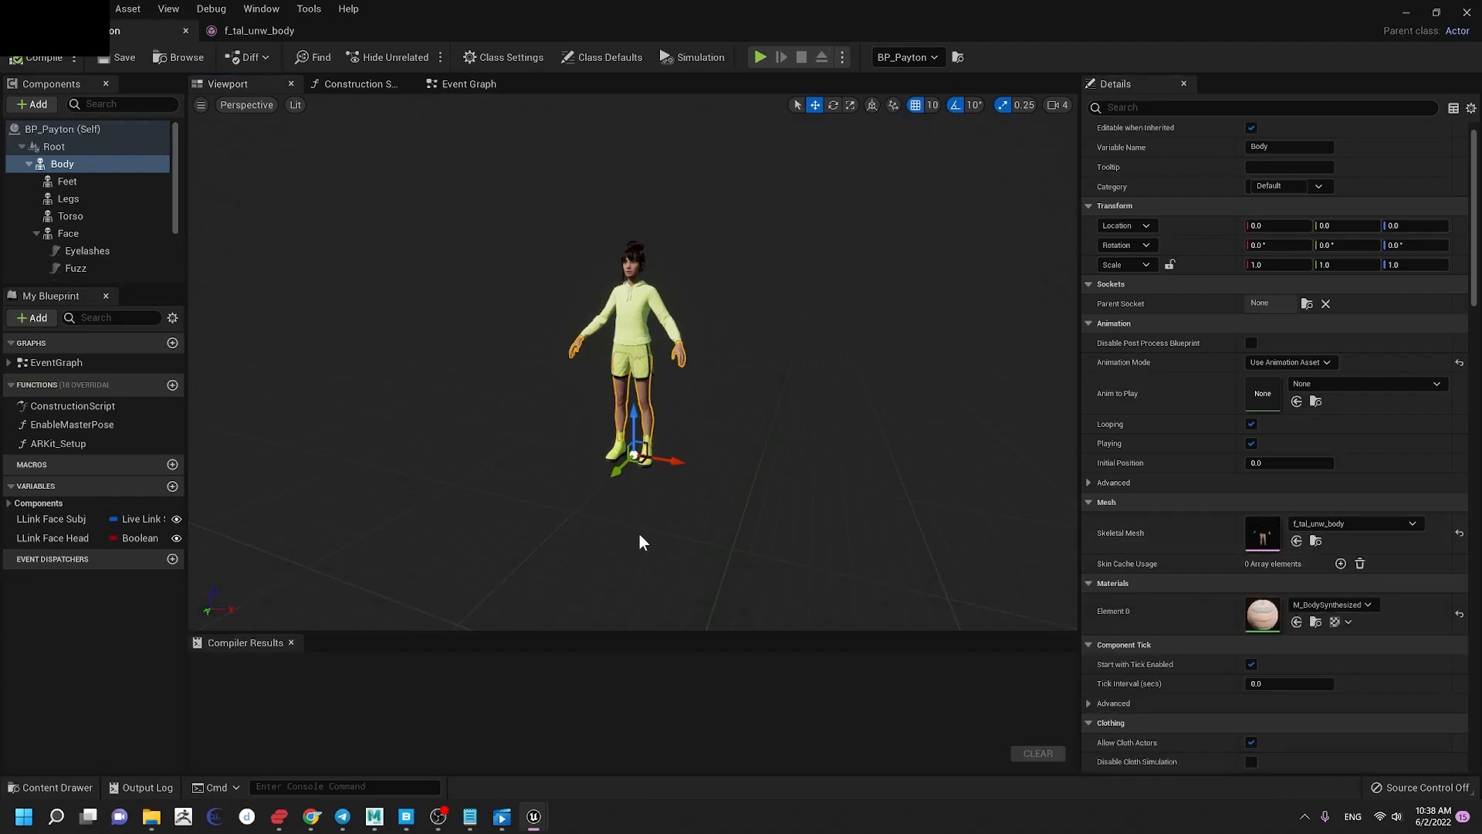
key(ctrl+space)
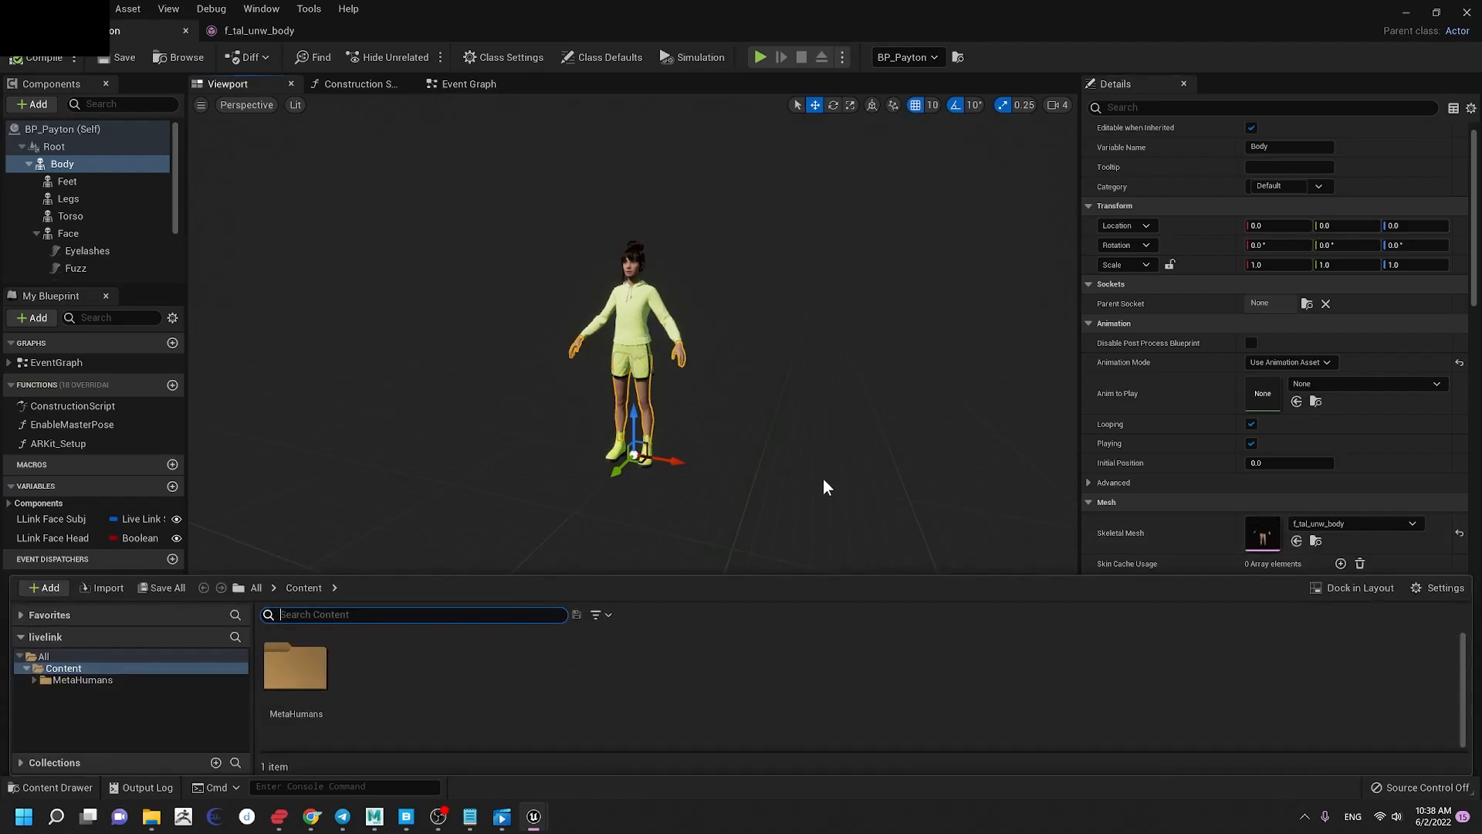
click(1314, 545)
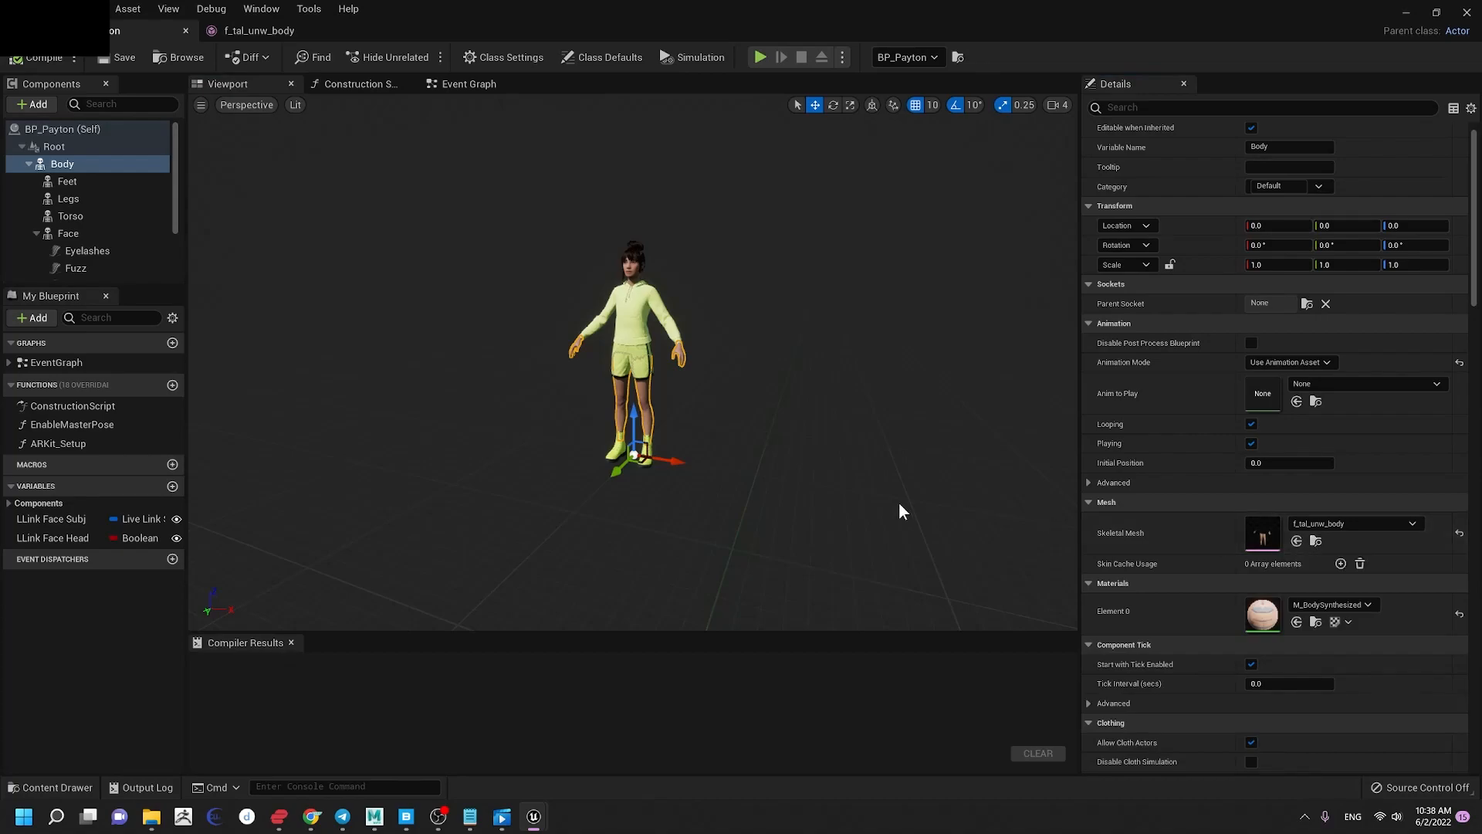
key(ctrl+space)
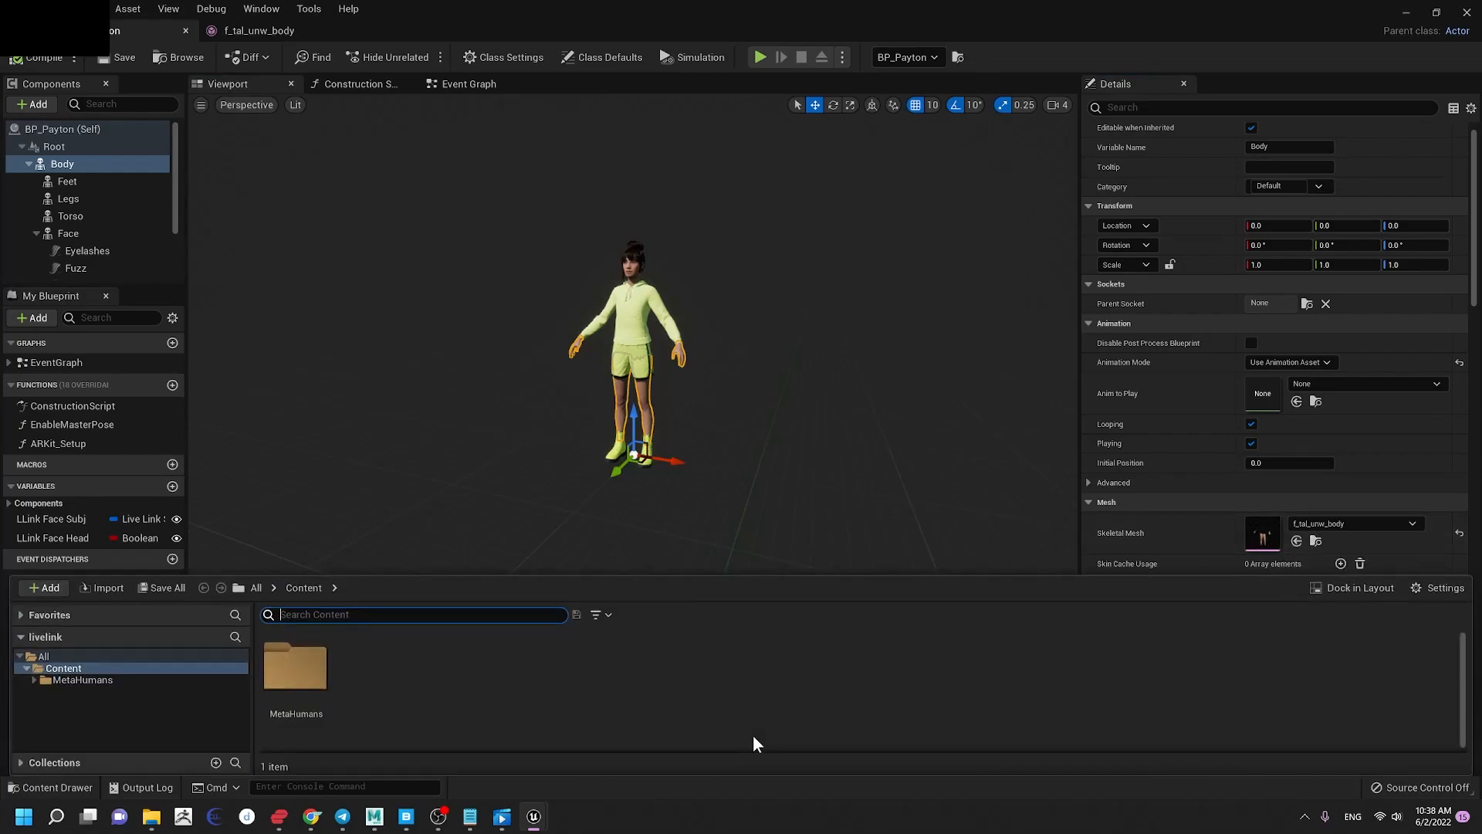
click(553, 825)
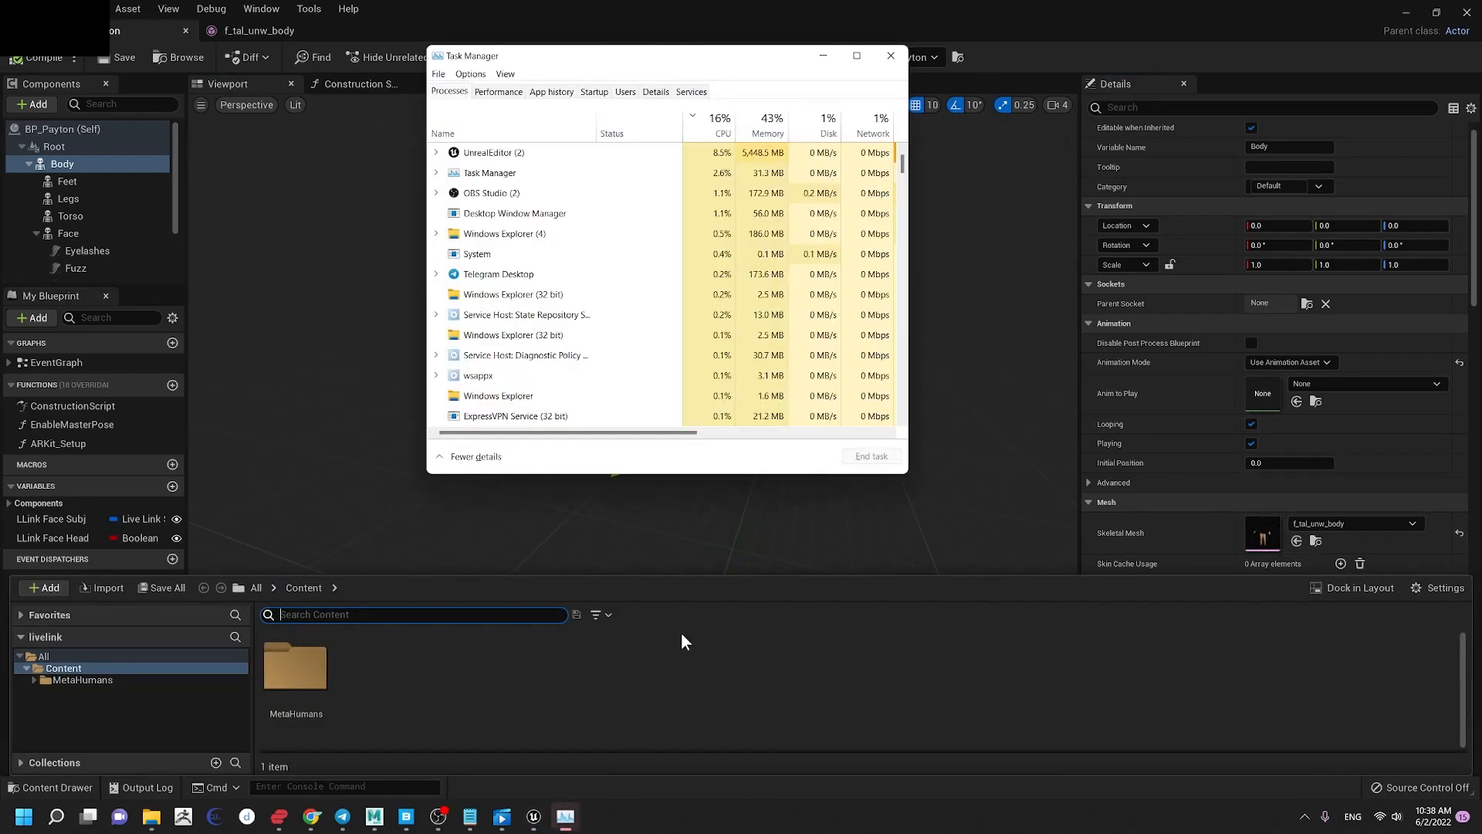
click(99, 683)
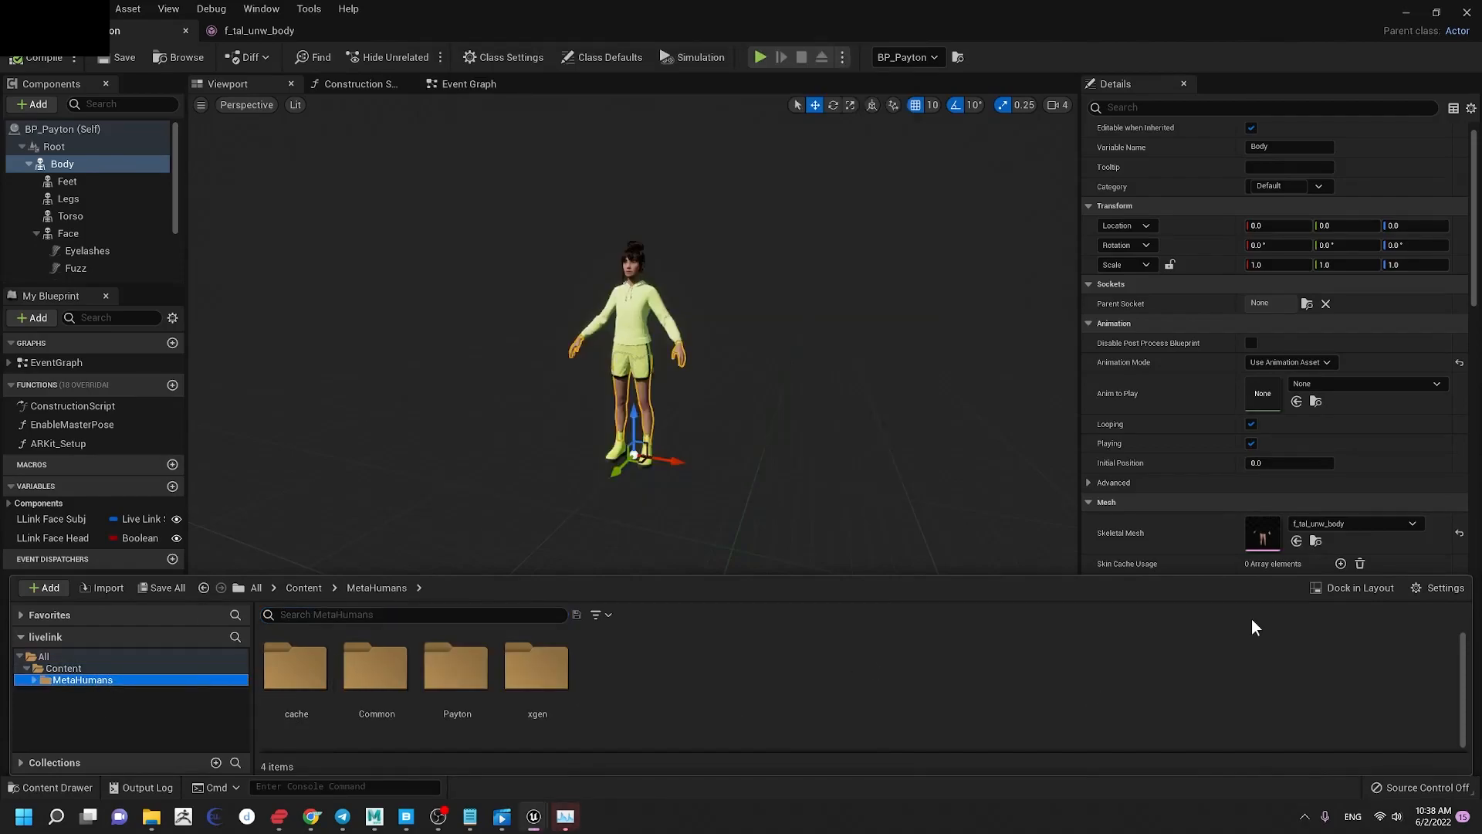
click(1315, 542)
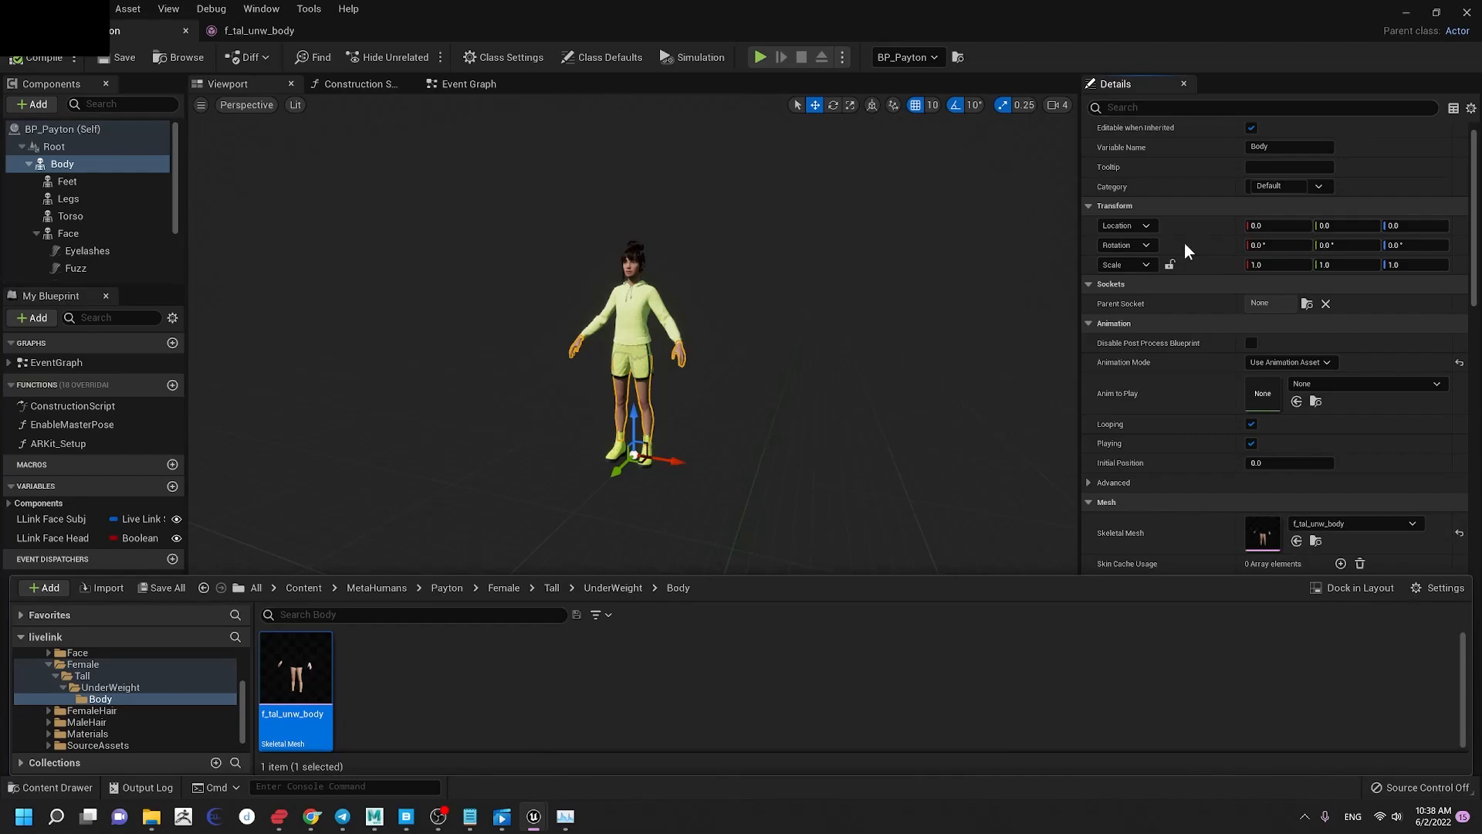
scroll(77, 730, up, 3)
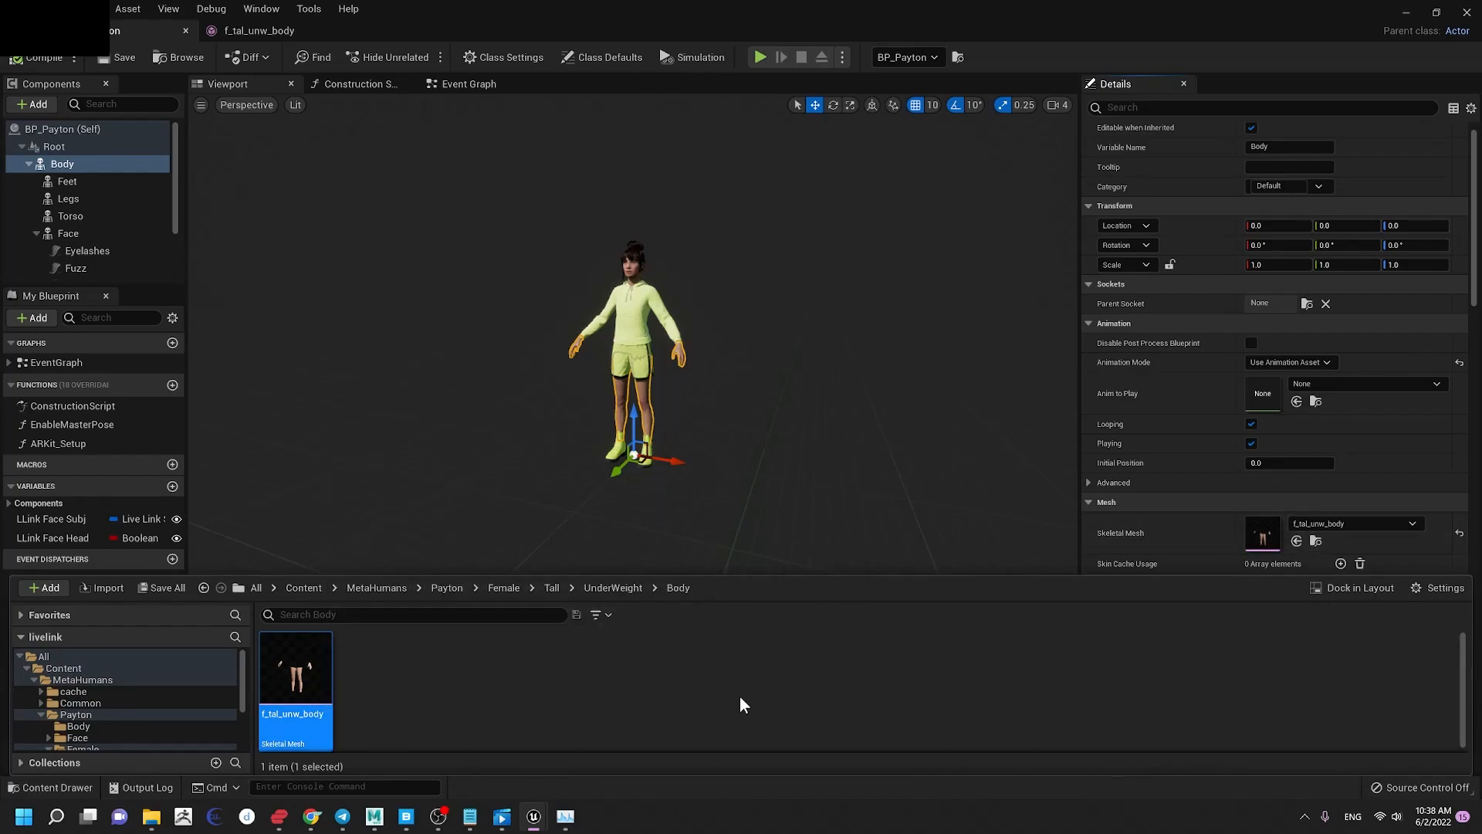
Step: Create an Anim Blueprint from the f_tal_unw_body skeletal mesh, name it body_livelink, and open it
right_click(307, 707)
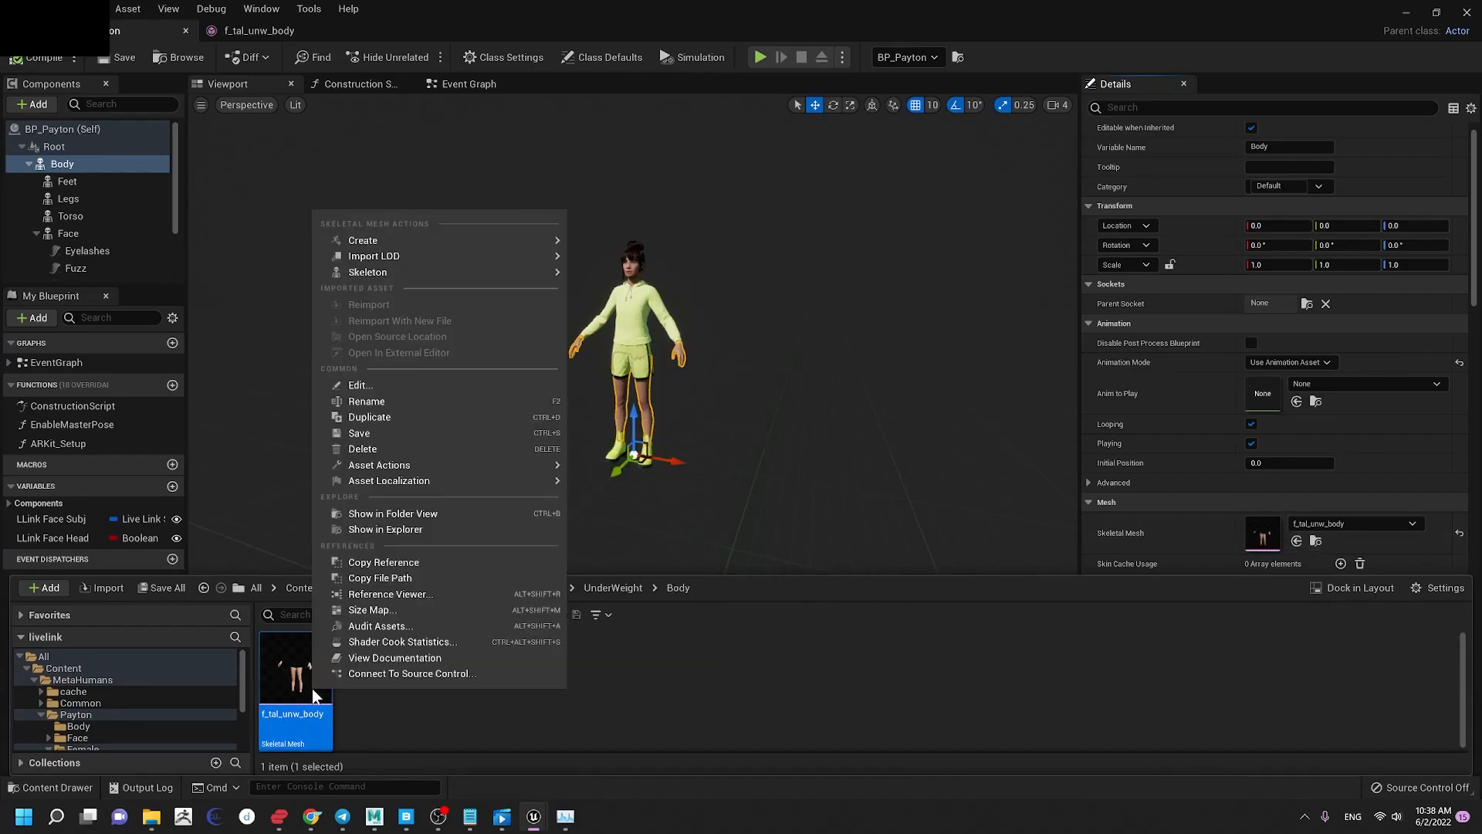
mouse_move(475, 247)
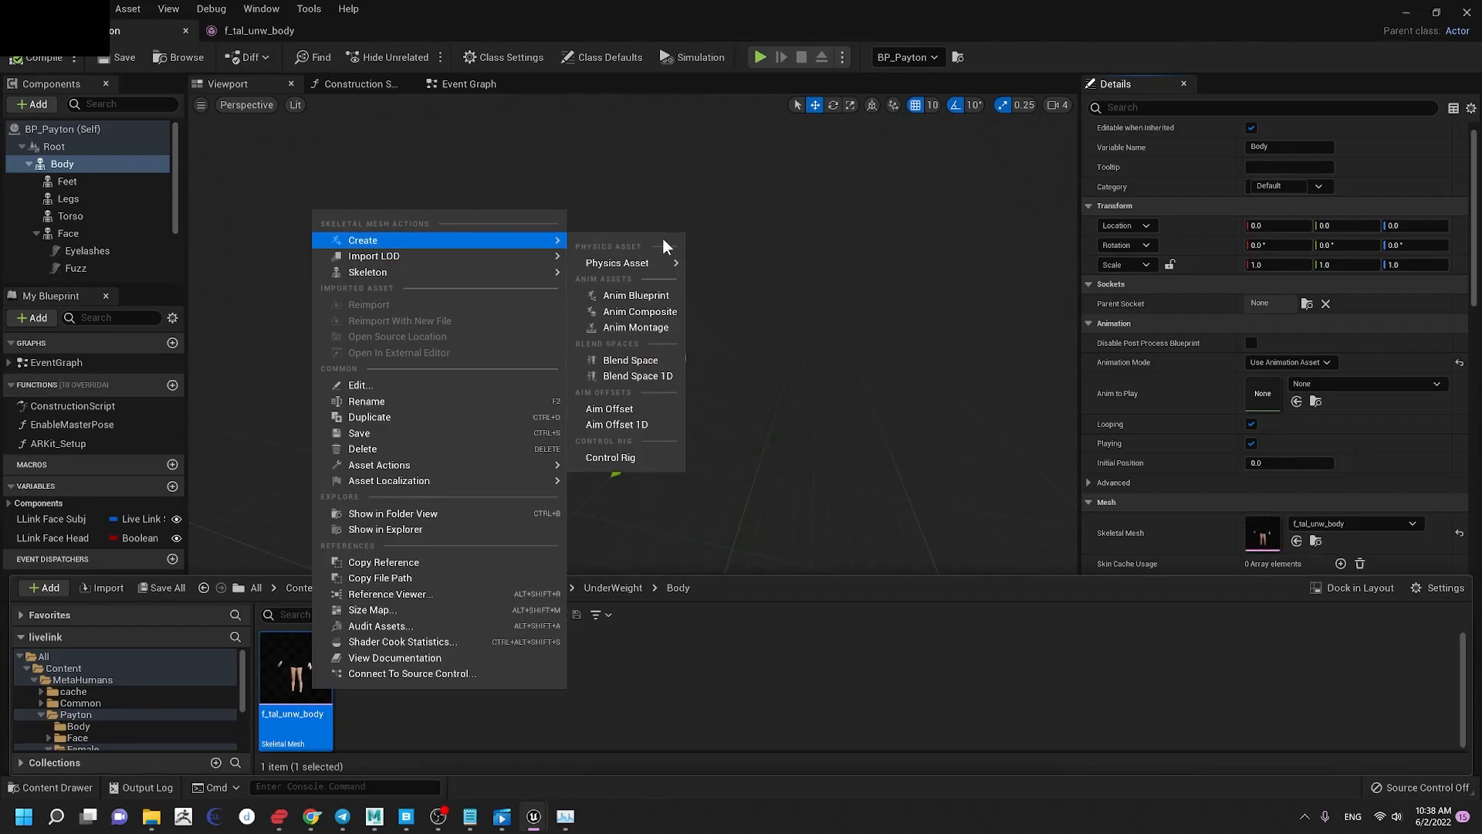
click(635, 296)
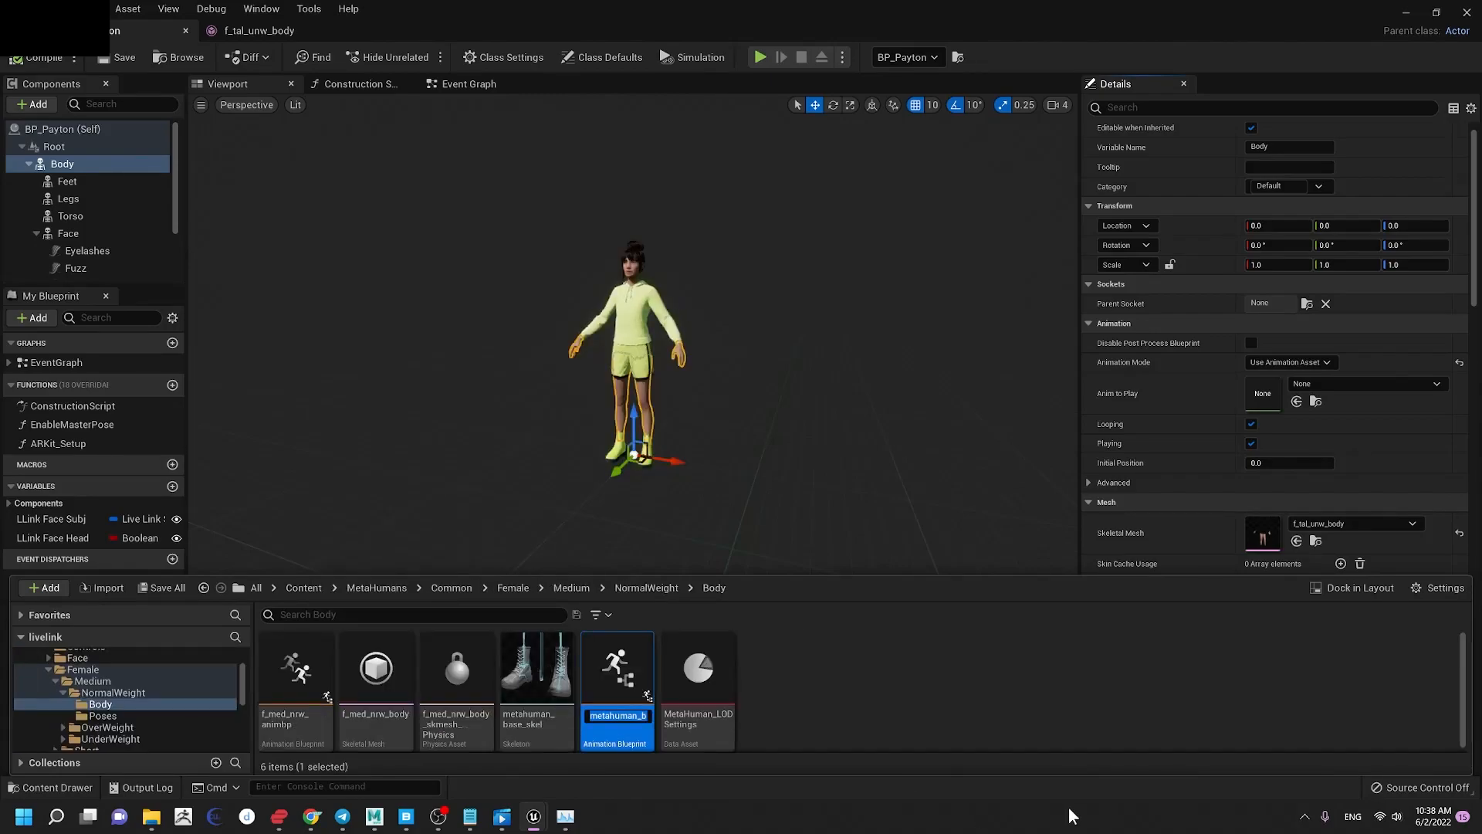
text(body_livelink)
key(Return)
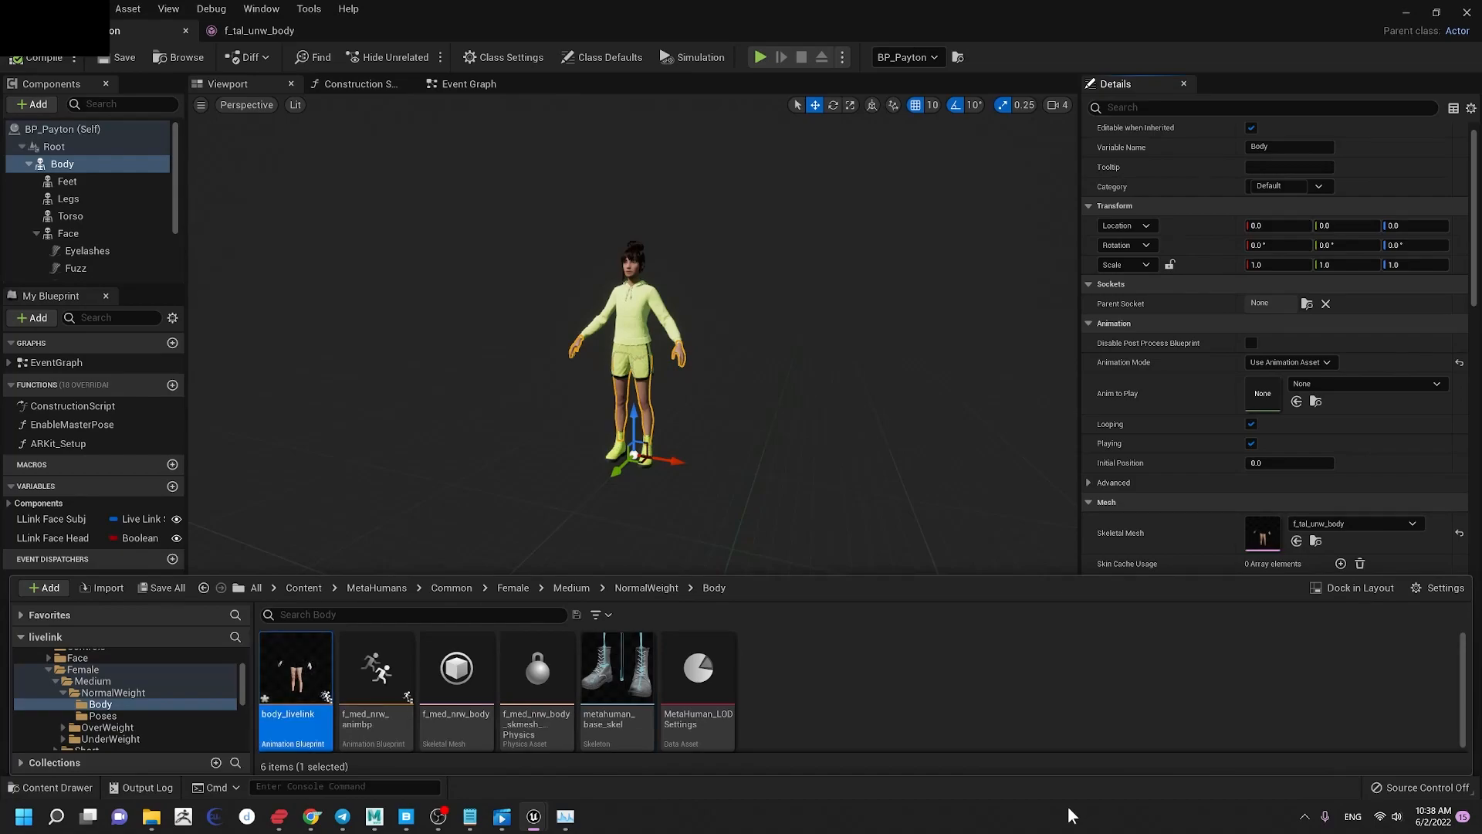
key(Return)
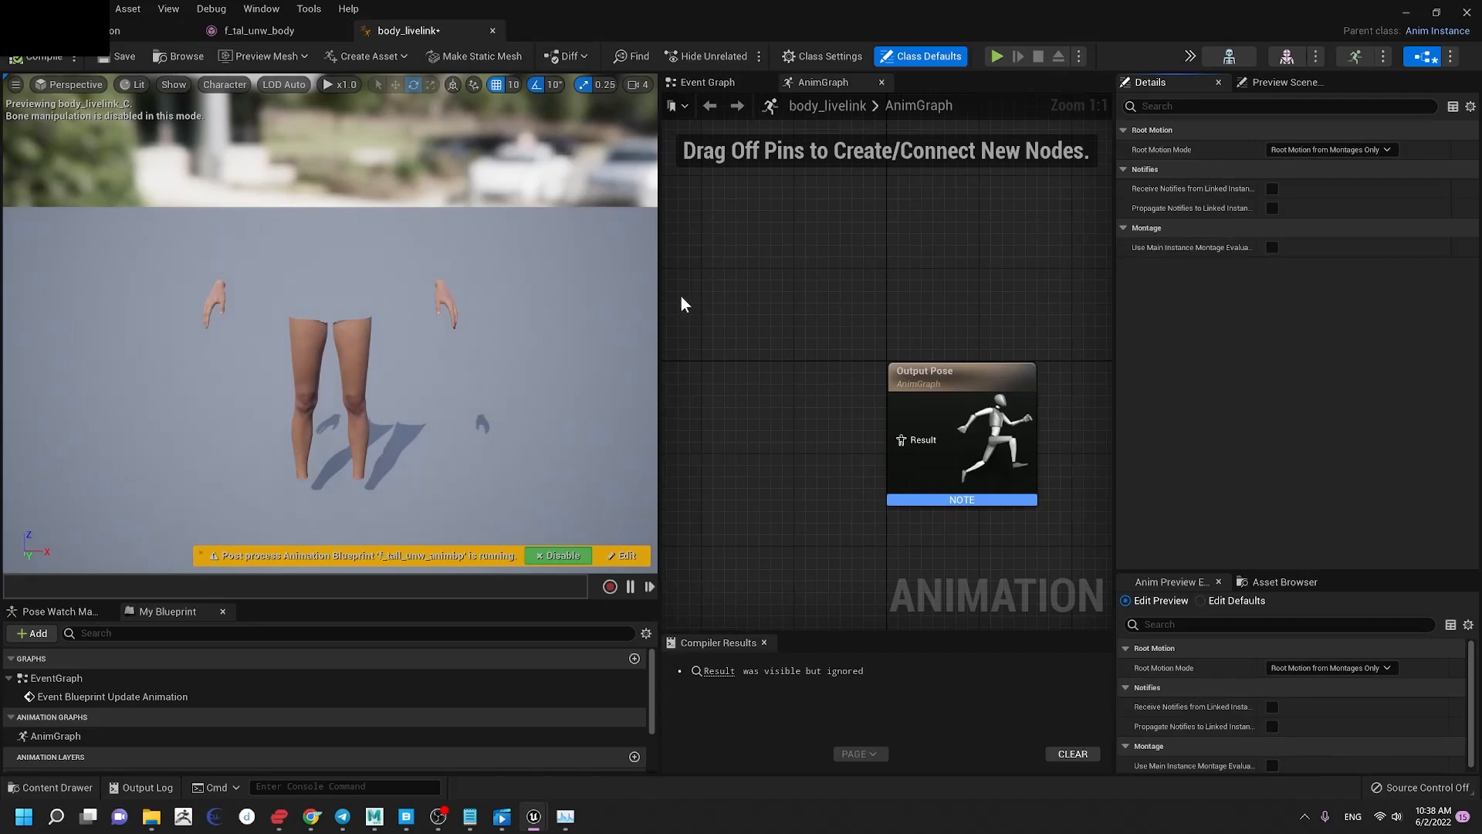
Step: Add a Live Link Pose node to the AnimGraph and connect its output to the Output Pose result
drag(661, 292, 565, 294)
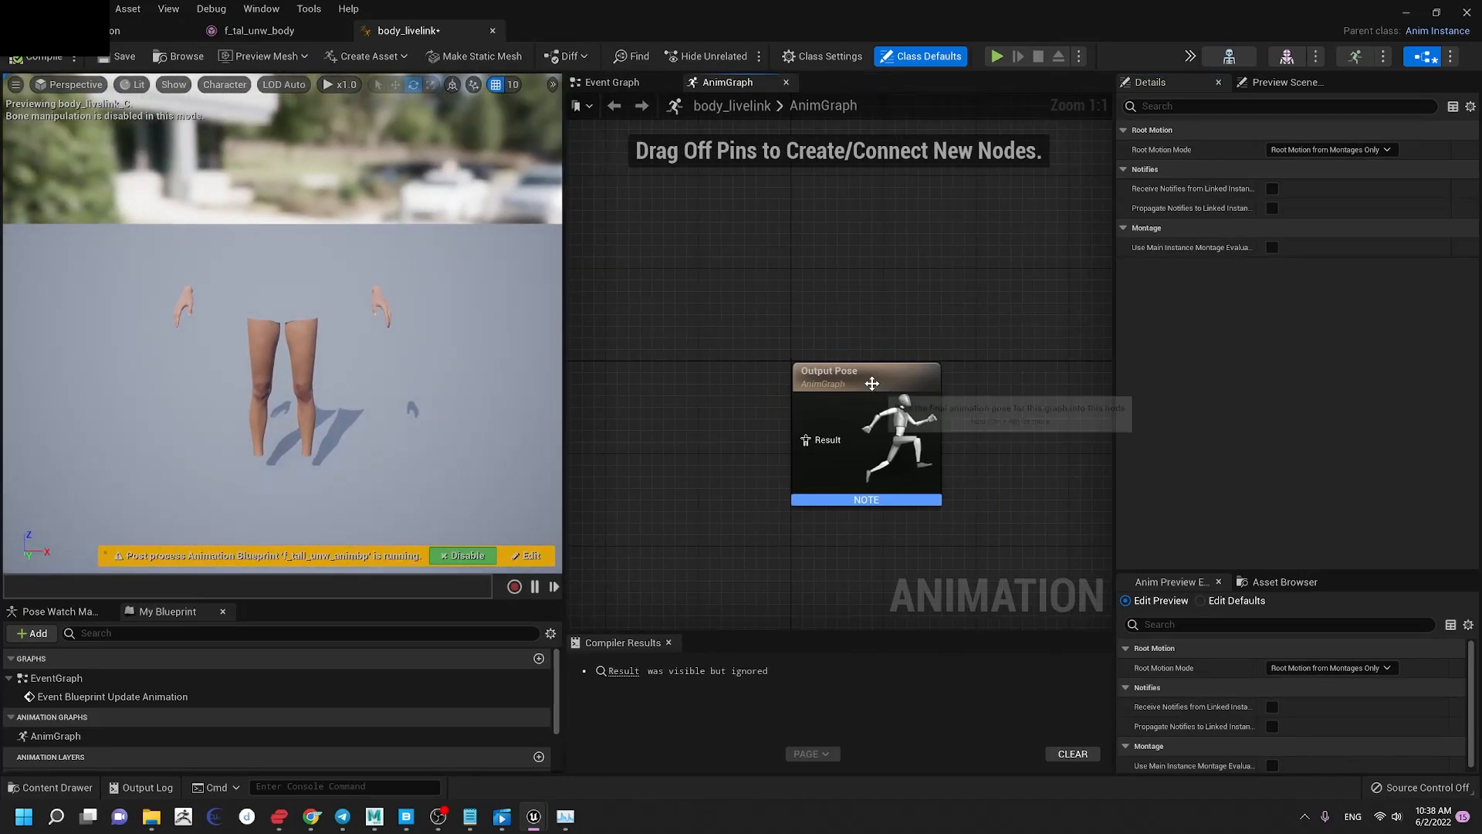
drag(872, 383, 941, 349)
right_click(600, 360)
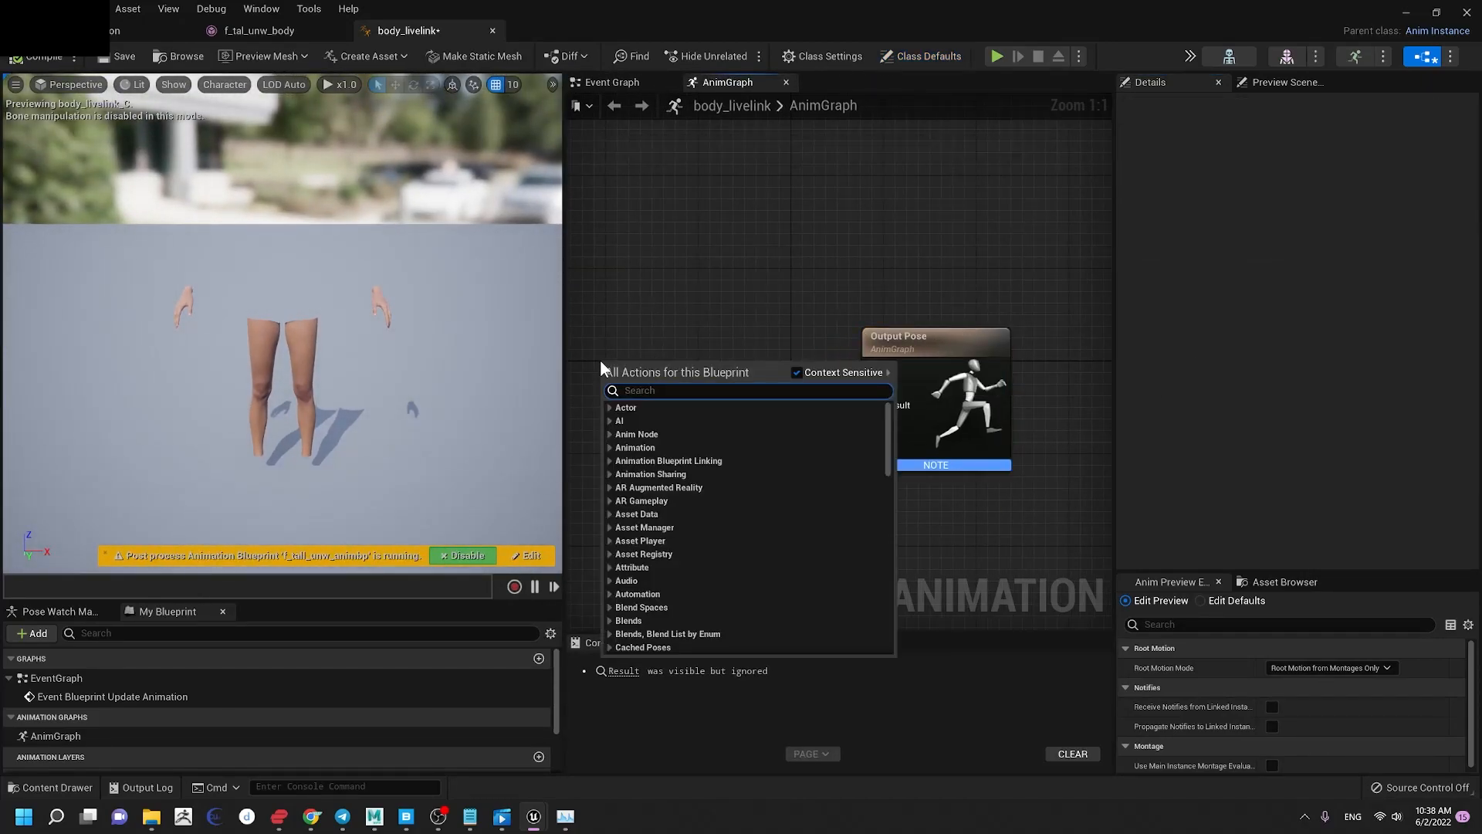
text(live)
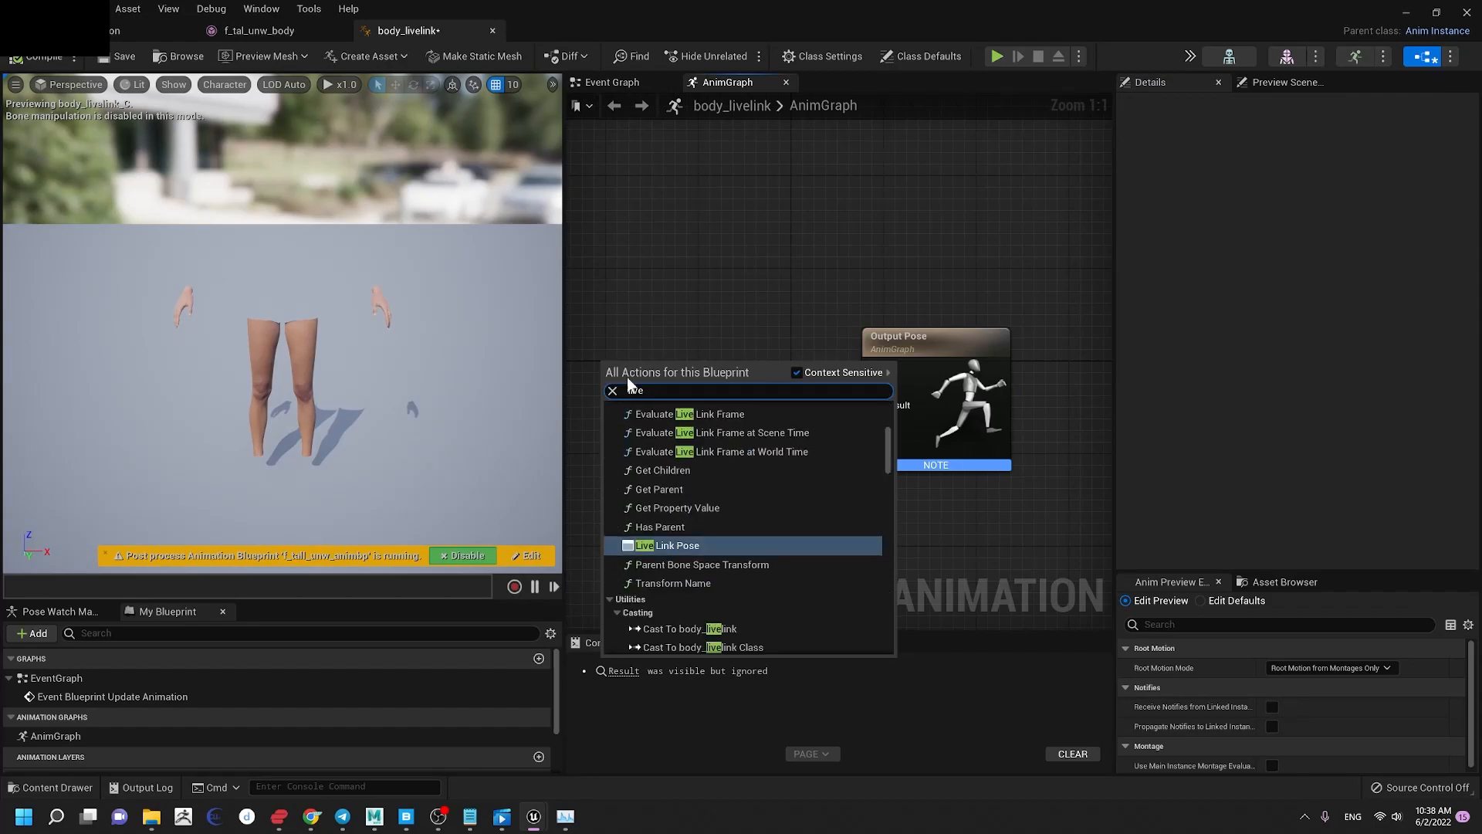
click(688, 546)
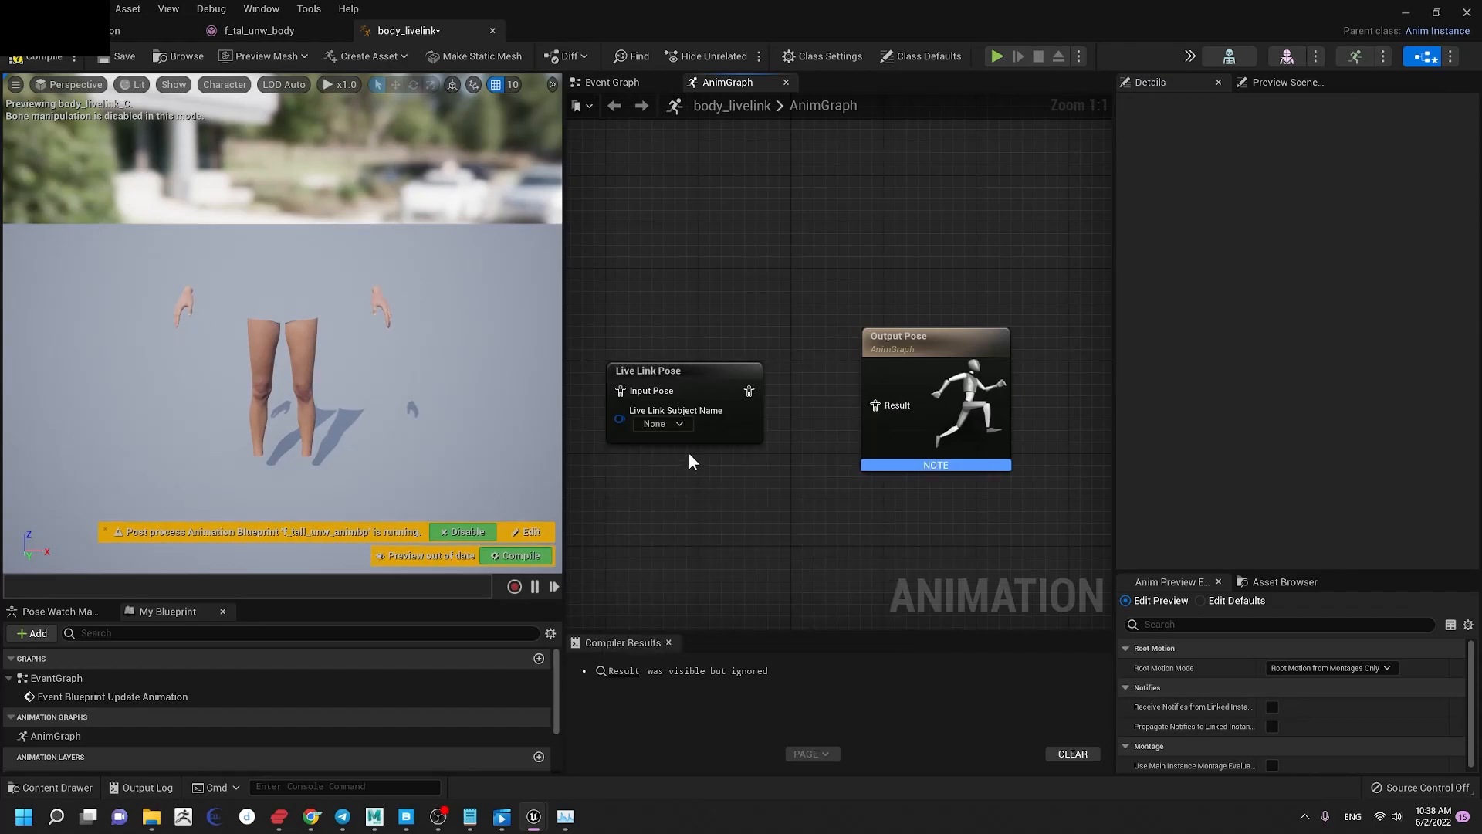
drag(748, 390, 885, 415)
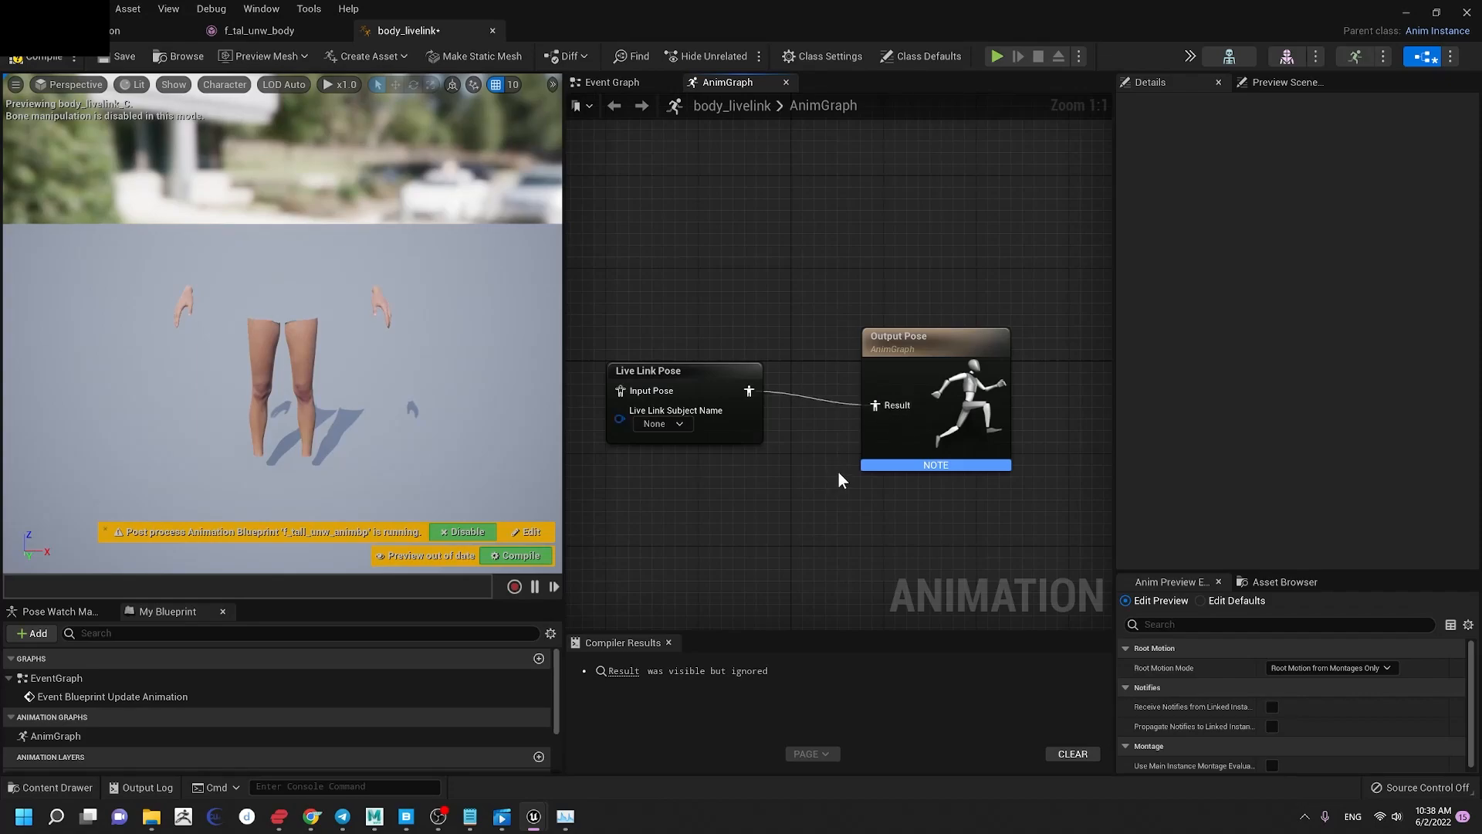
Step: Set the Live Link Pose subject to DHIbody:root and compile the body_livelink blueprint
click(684, 426)
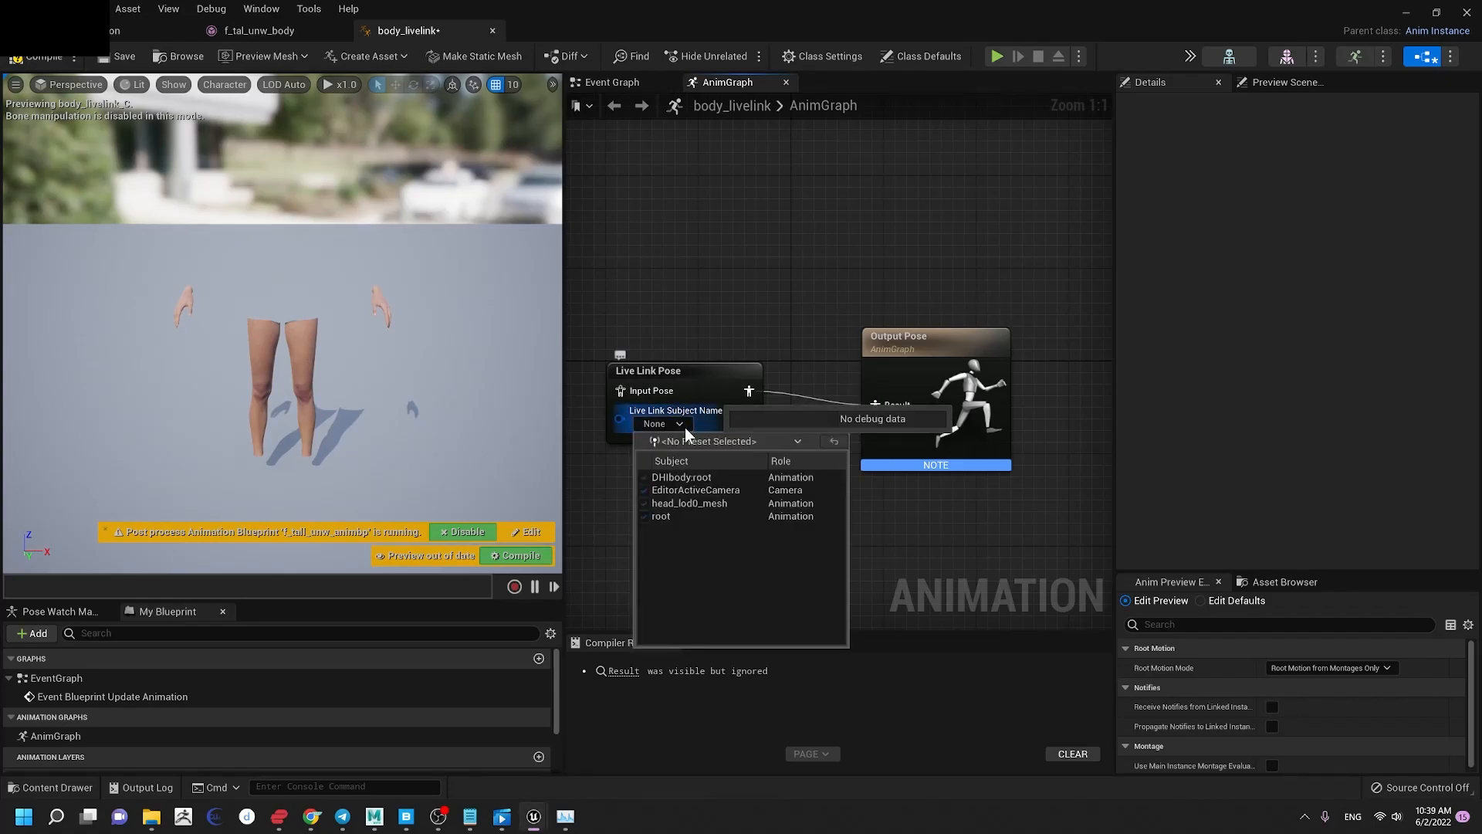
click(696, 478)
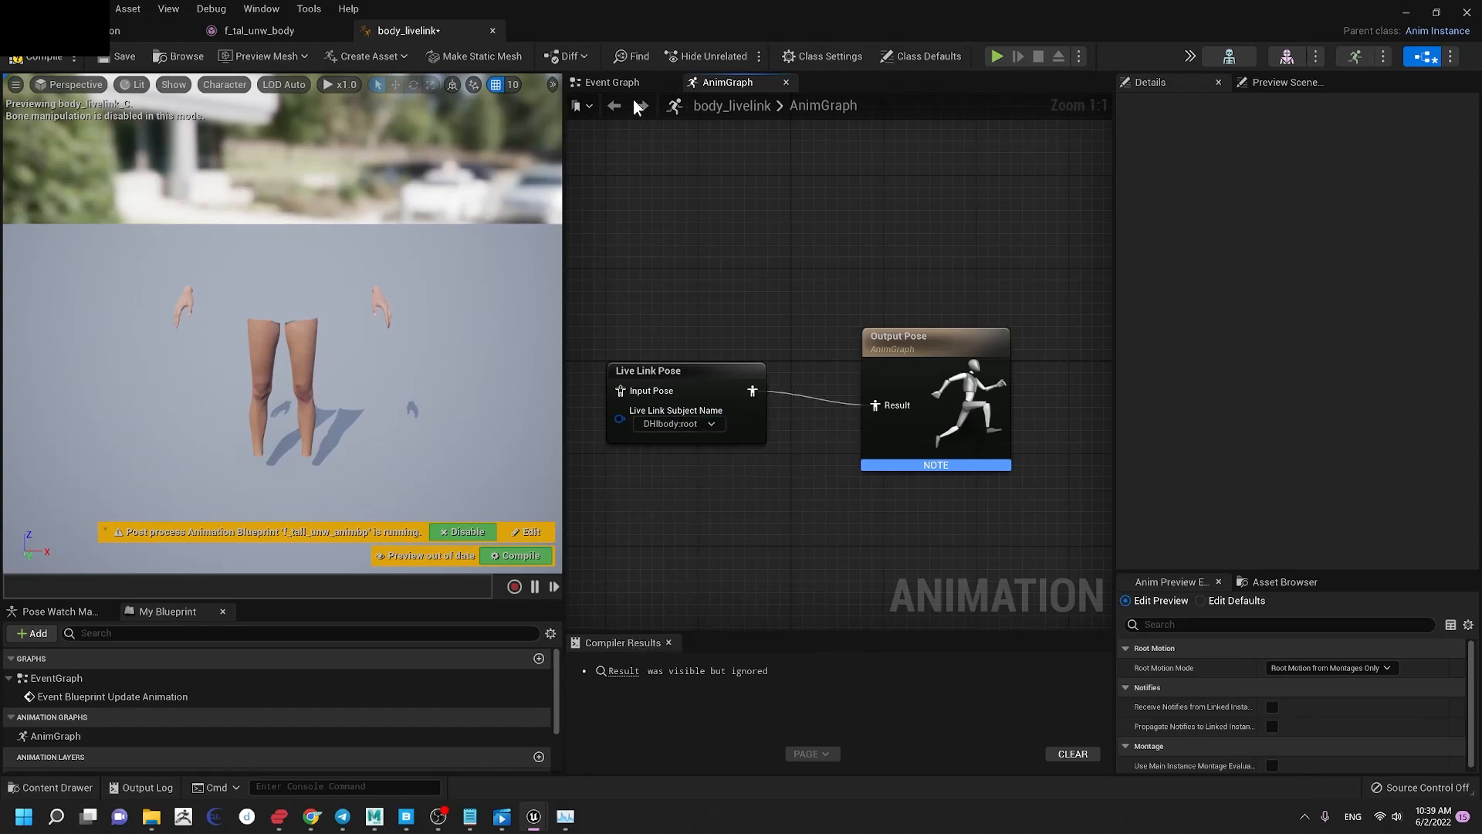
click(39, 58)
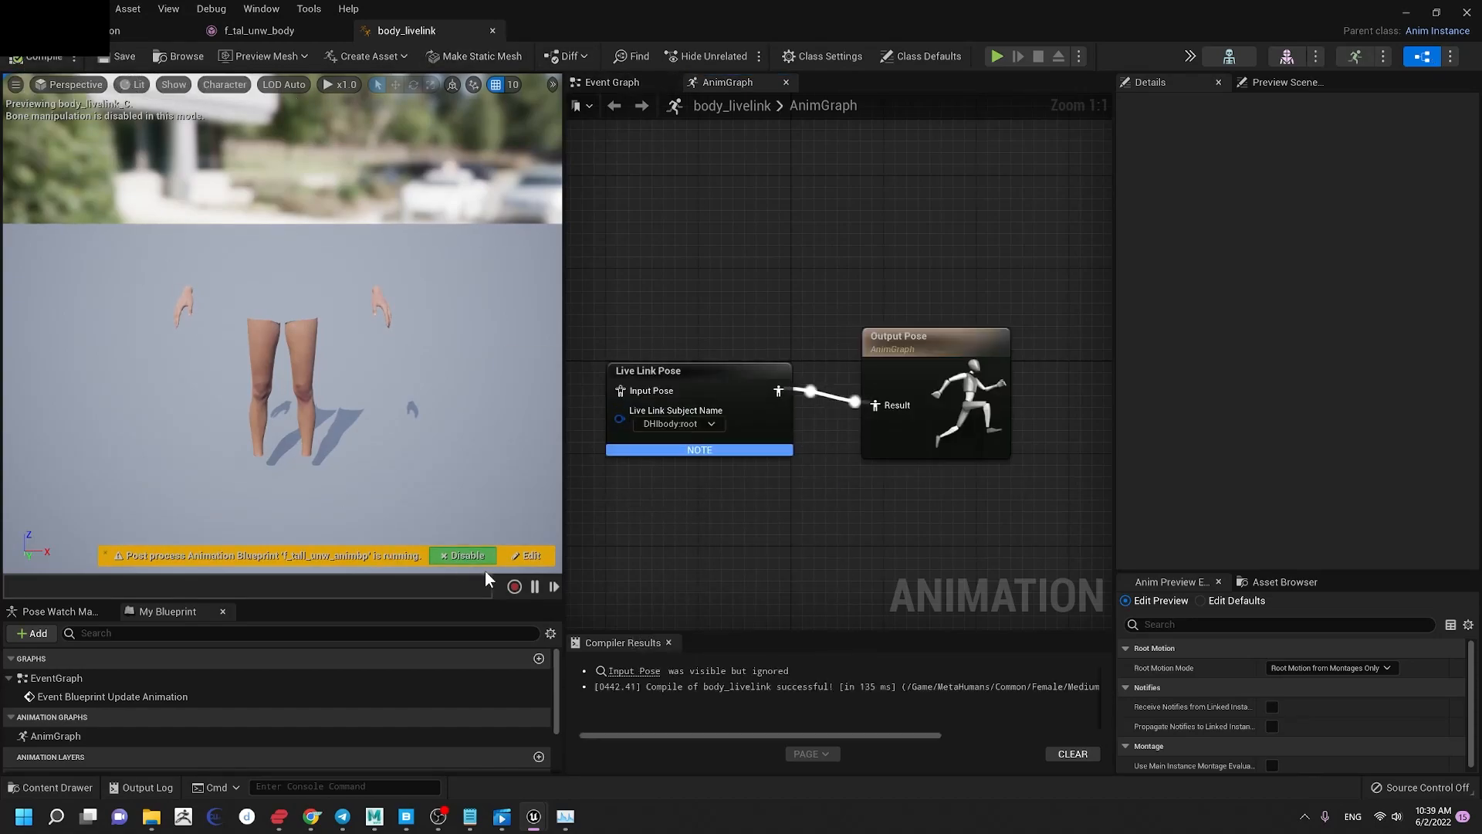
Step: Set the post process anim blueprint of the f_tal_unw_body skeletal mesh to body_livelink and save the mesh
click(255, 30)
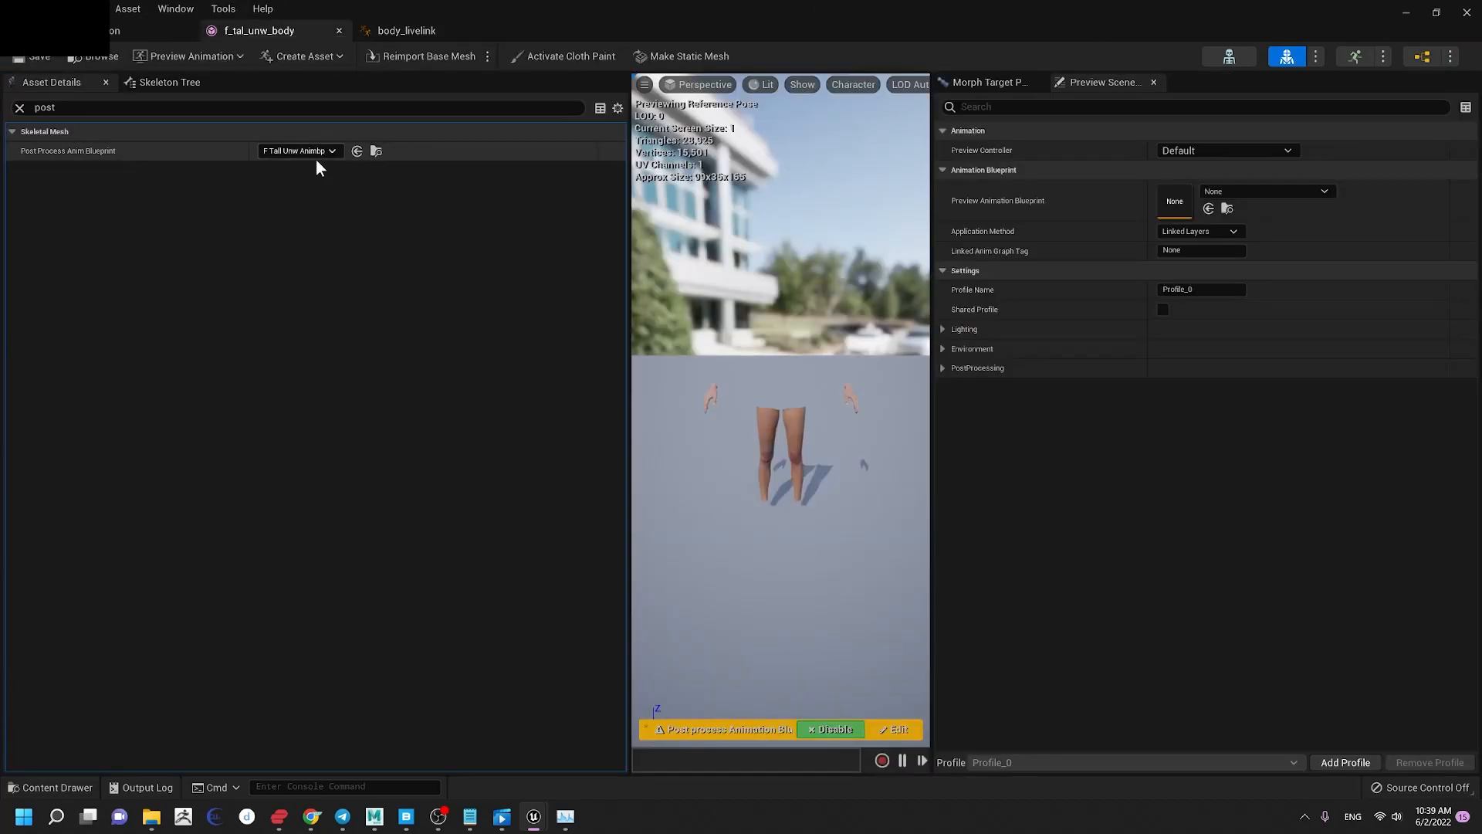
click(331, 152)
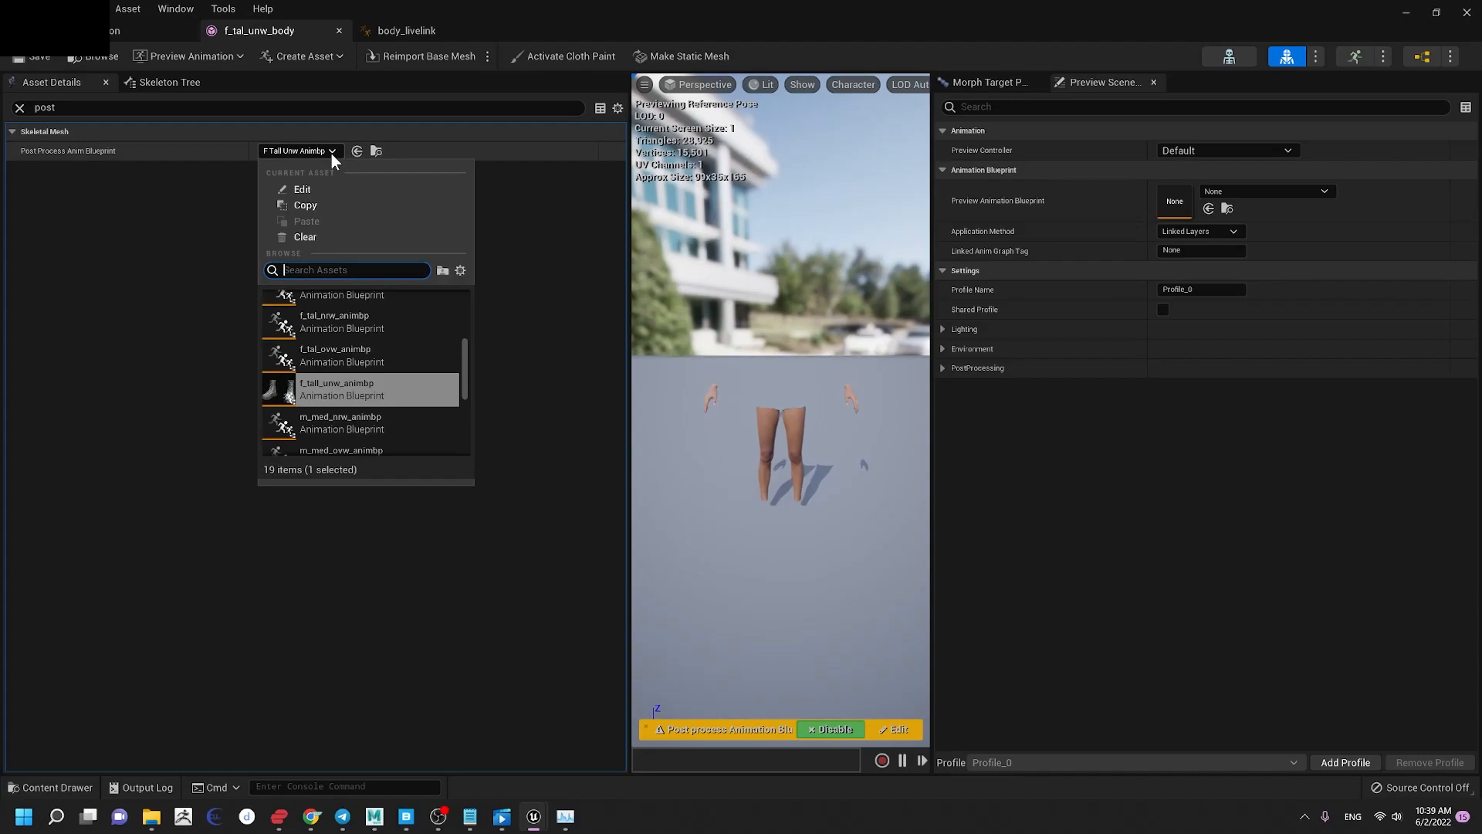
text(body)
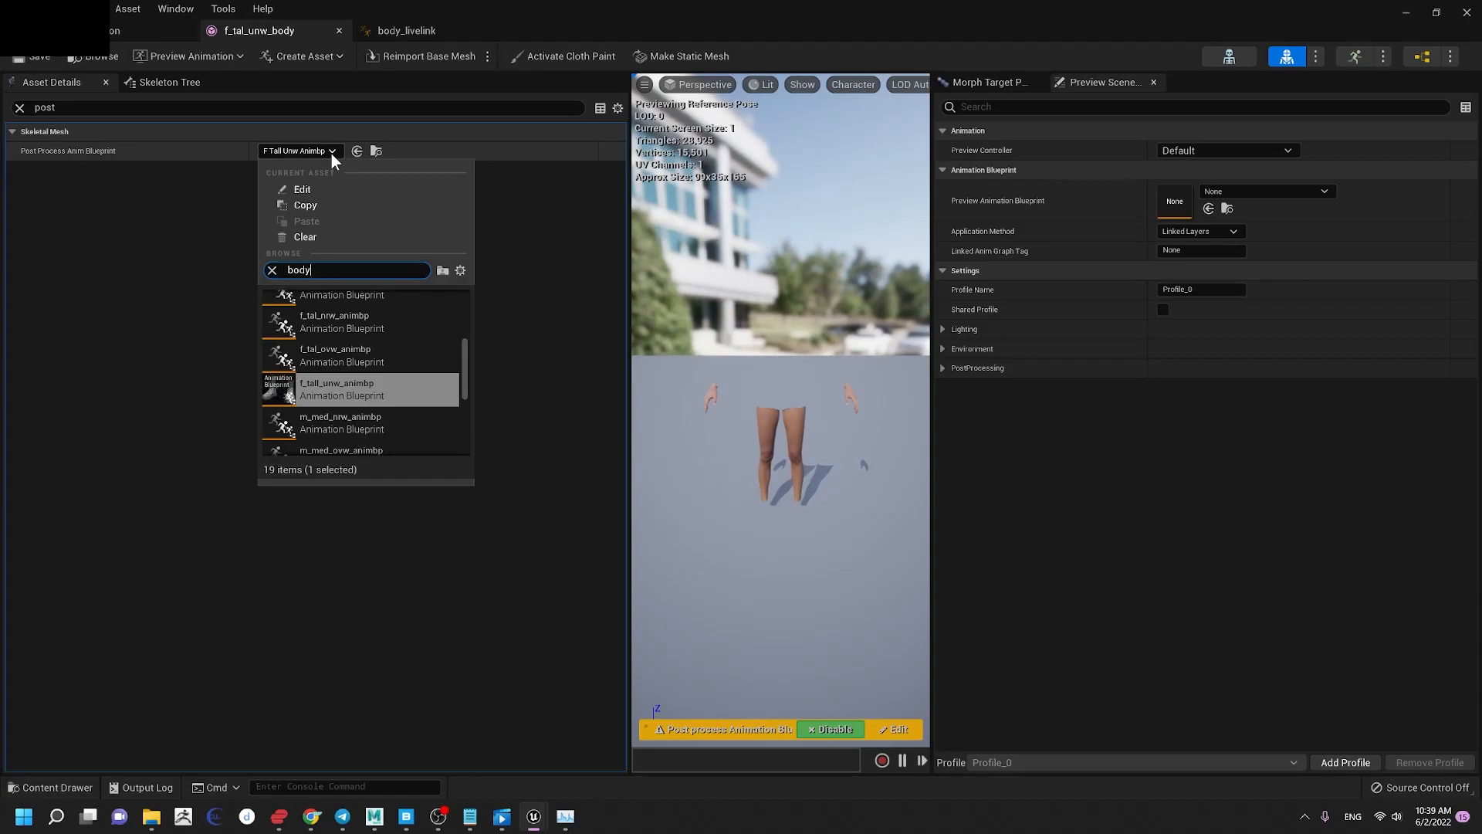
text(_li)
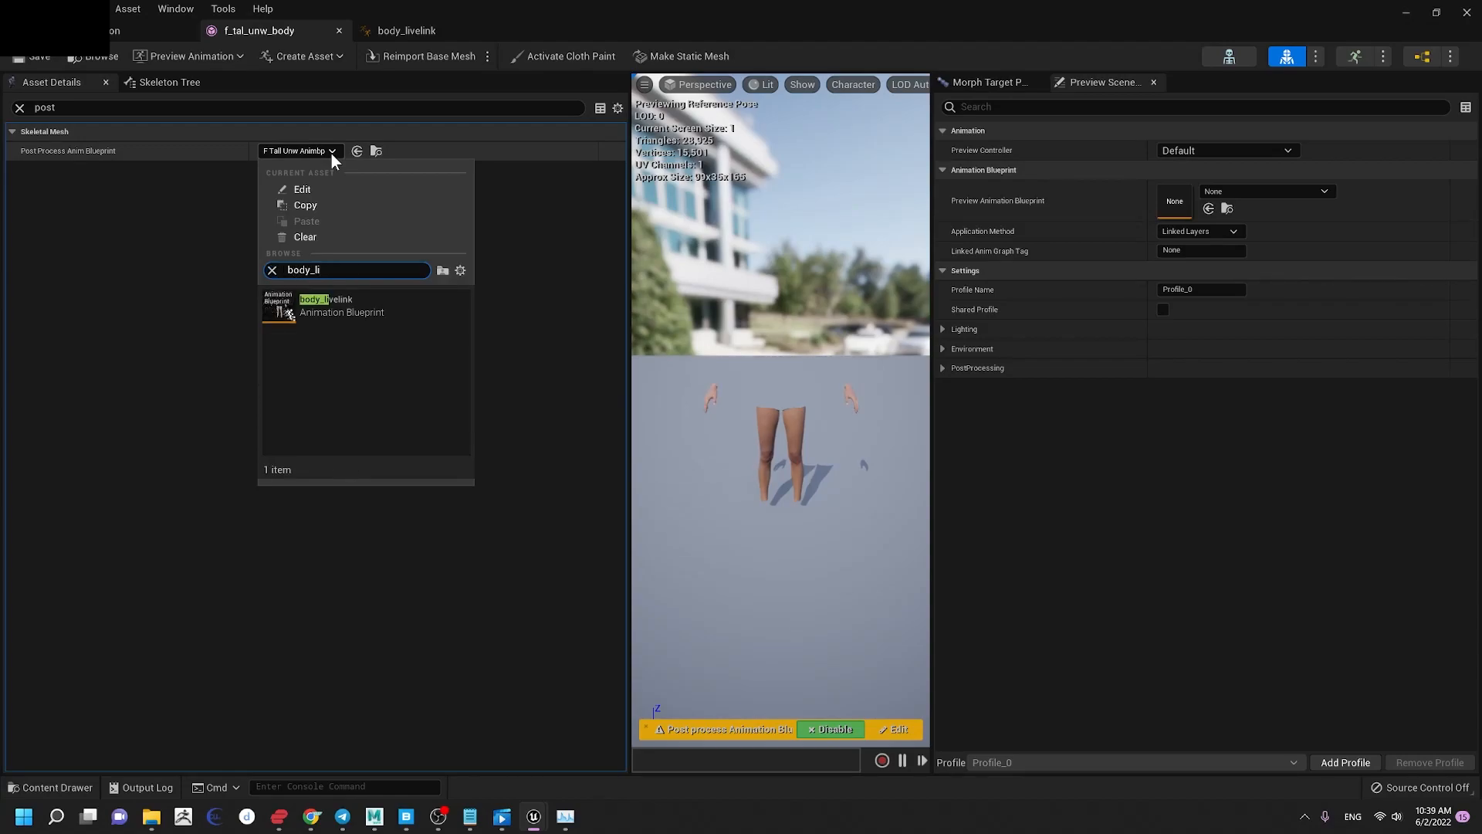
click(343, 318)
click(33, 57)
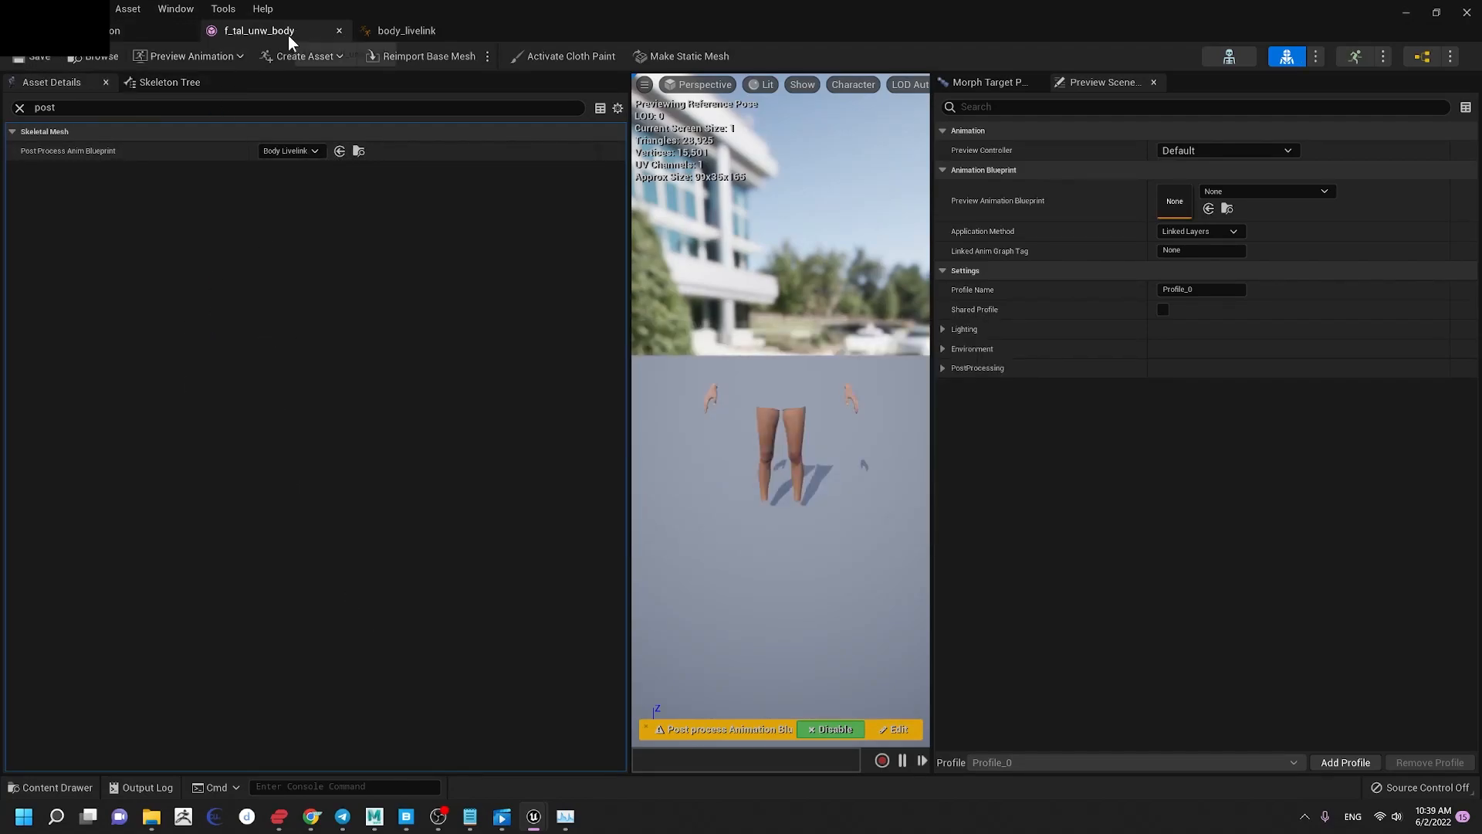
Step: Locate the Payton_FaceMesh skeletal mesh used by BP_Payton's Face component and open it for editing
click(403, 31)
click(139, 30)
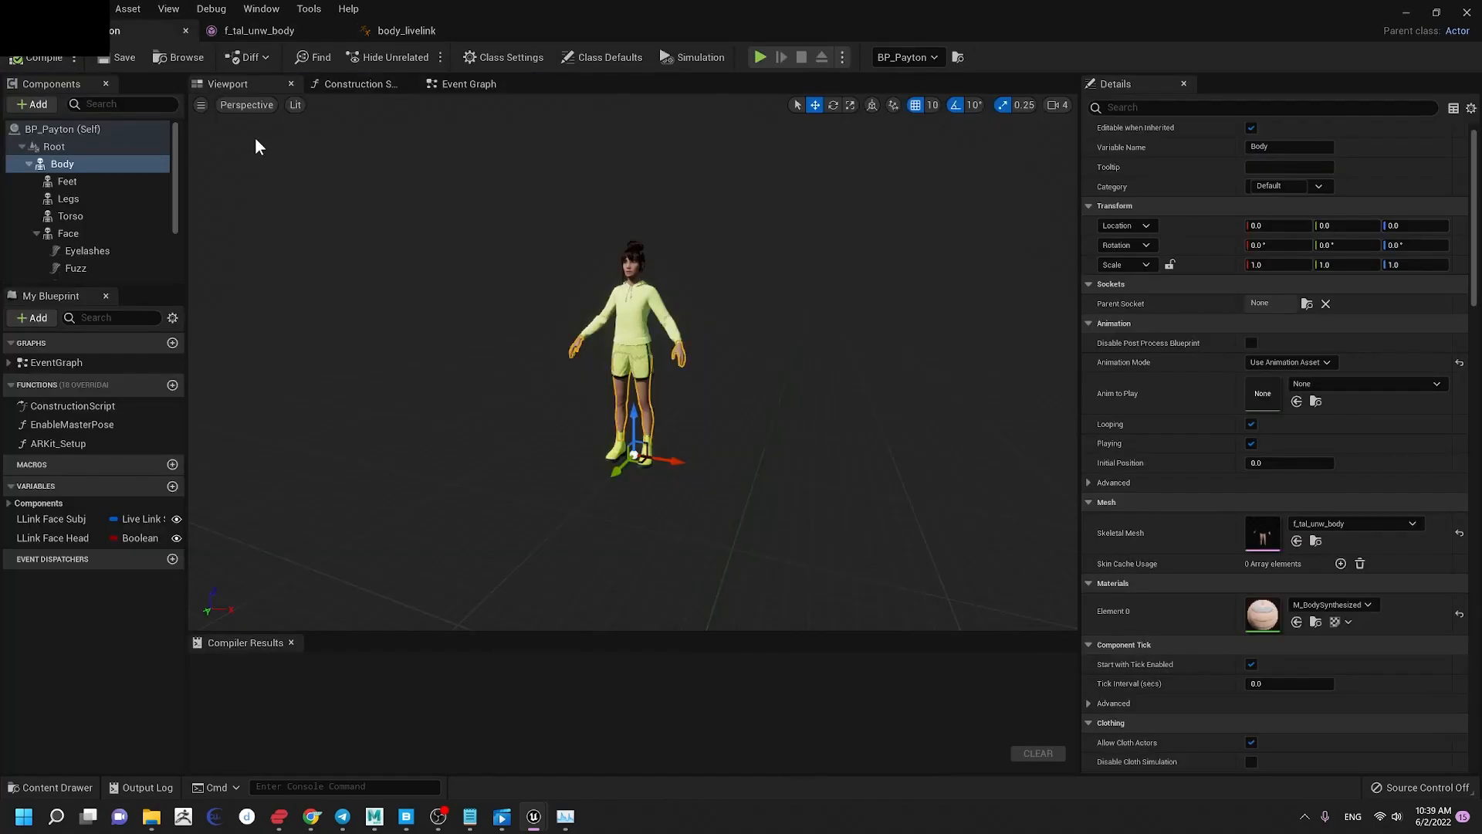
click(96, 235)
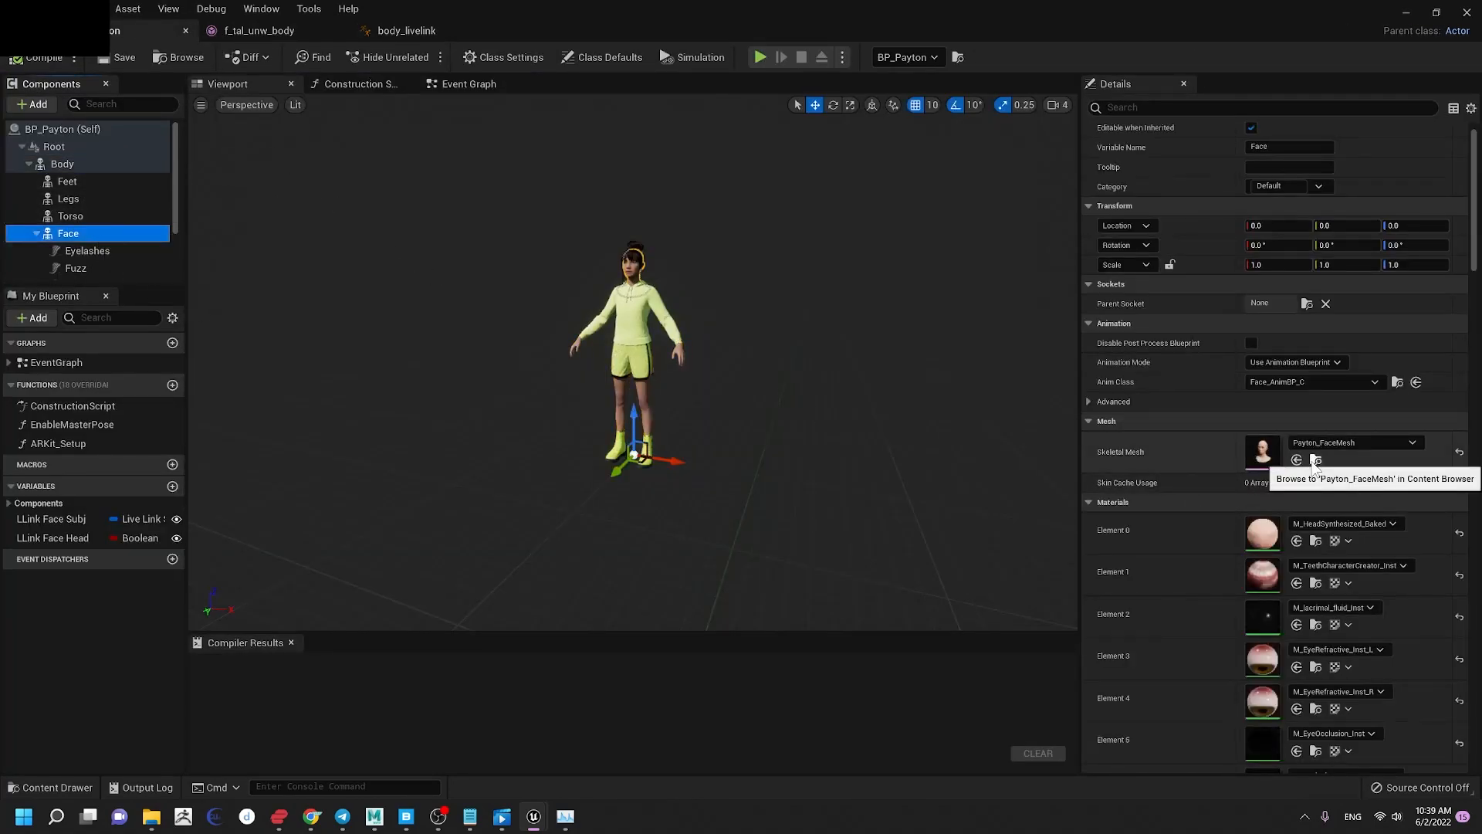
click(1317, 462)
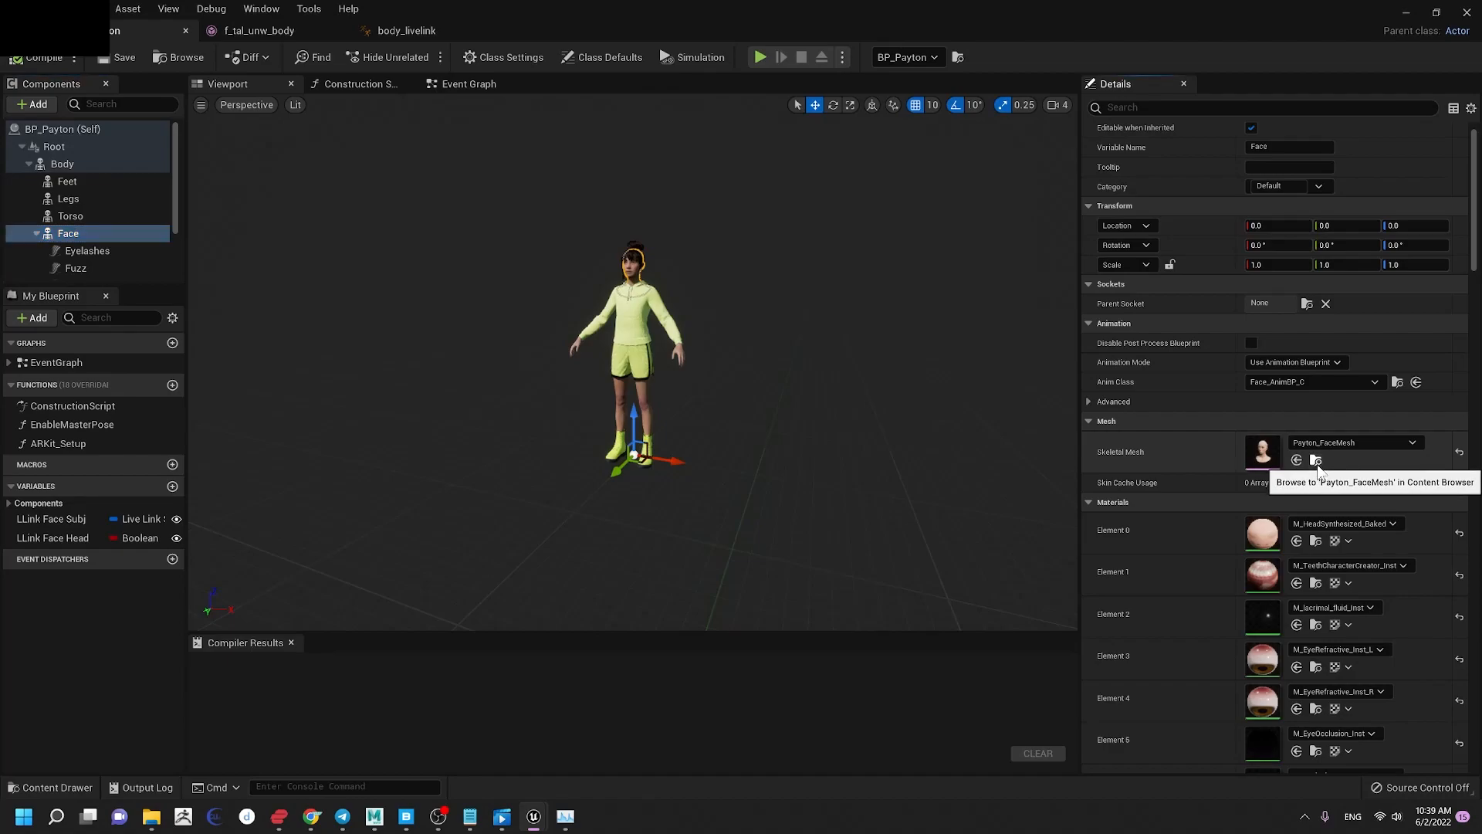
scroll(914, 679, down, 1)
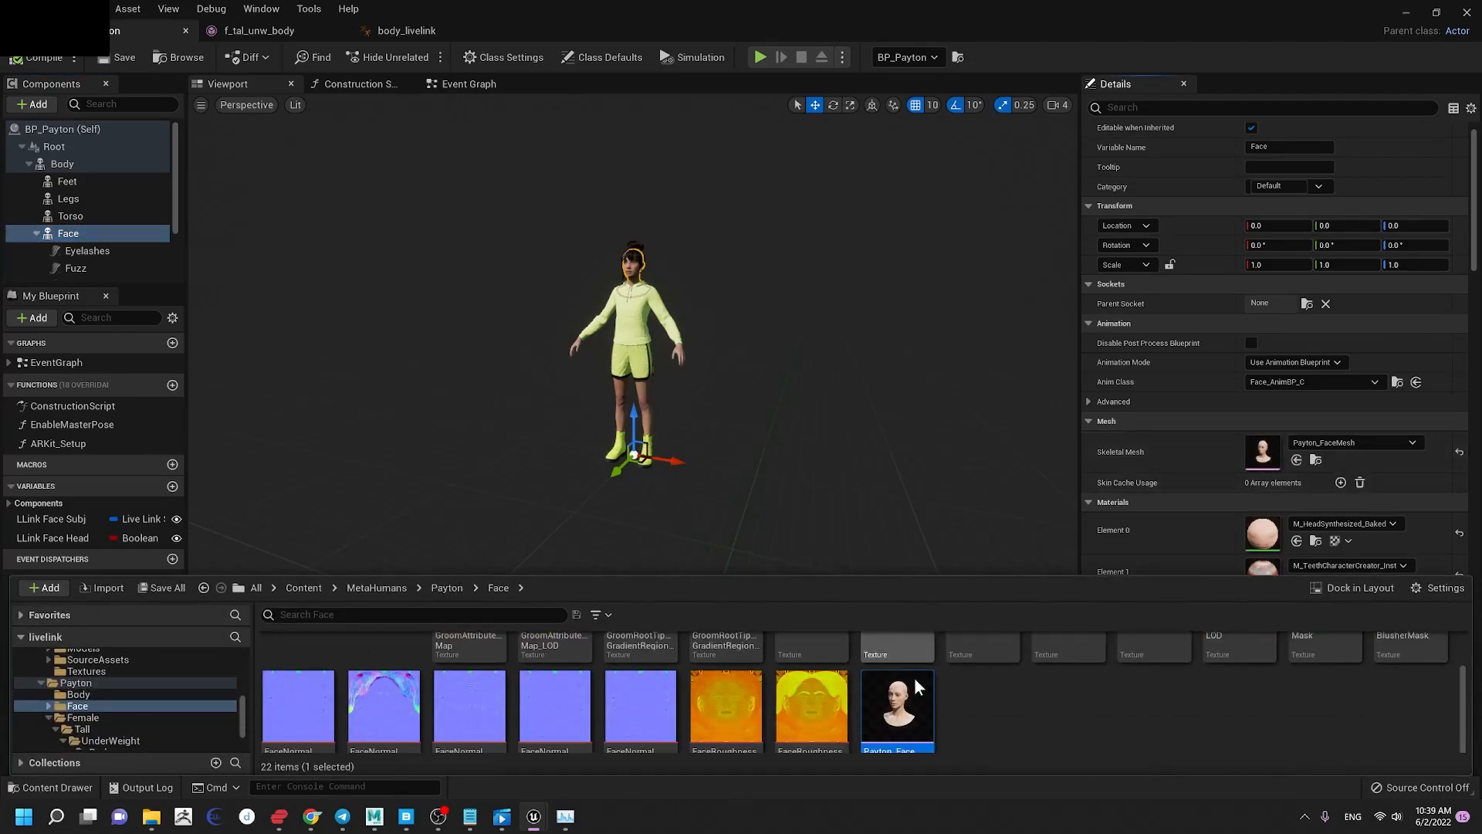
drag(898, 575, 897, 450)
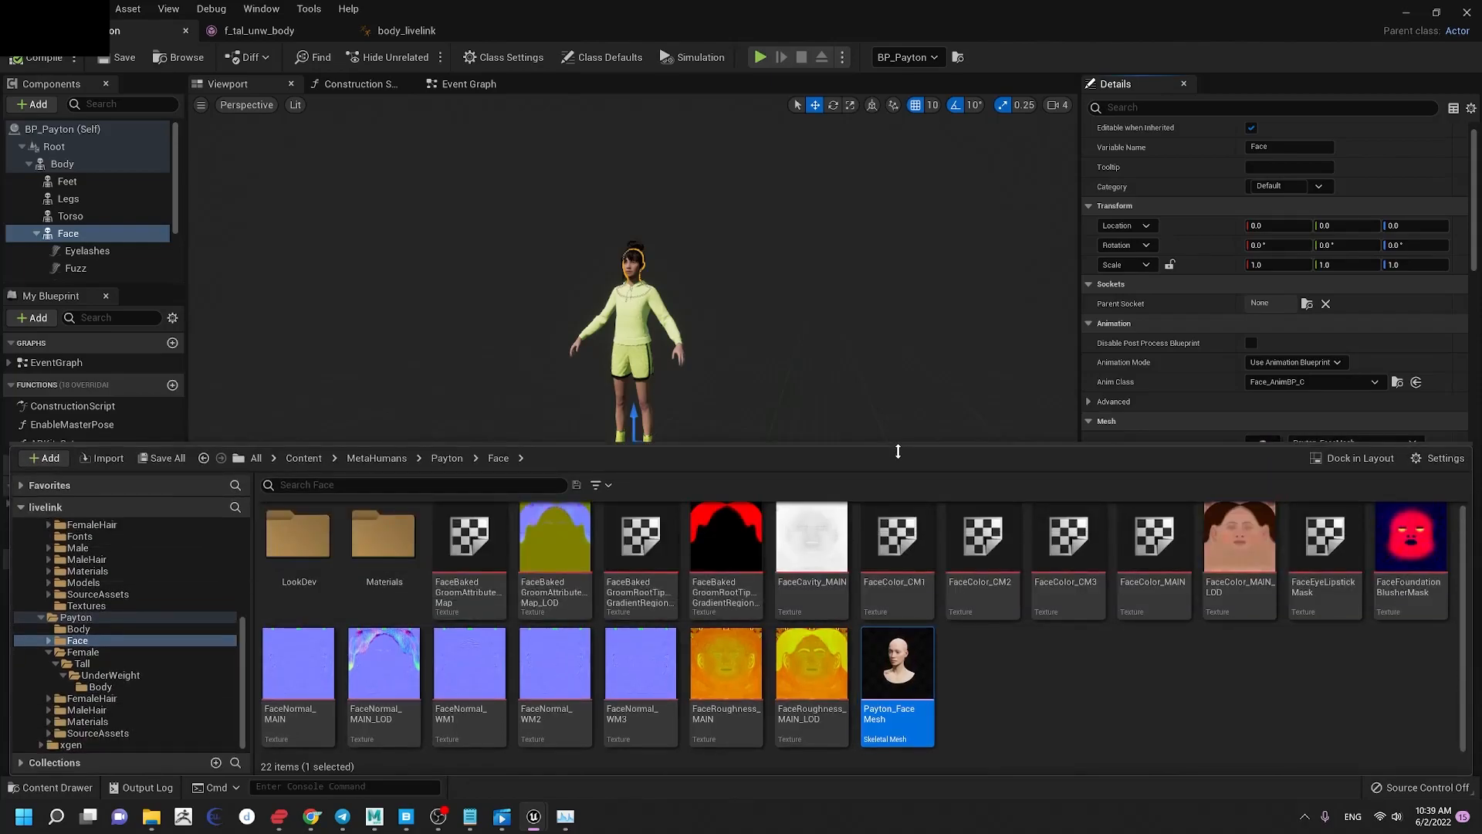
right_click(873, 679)
click(959, 731)
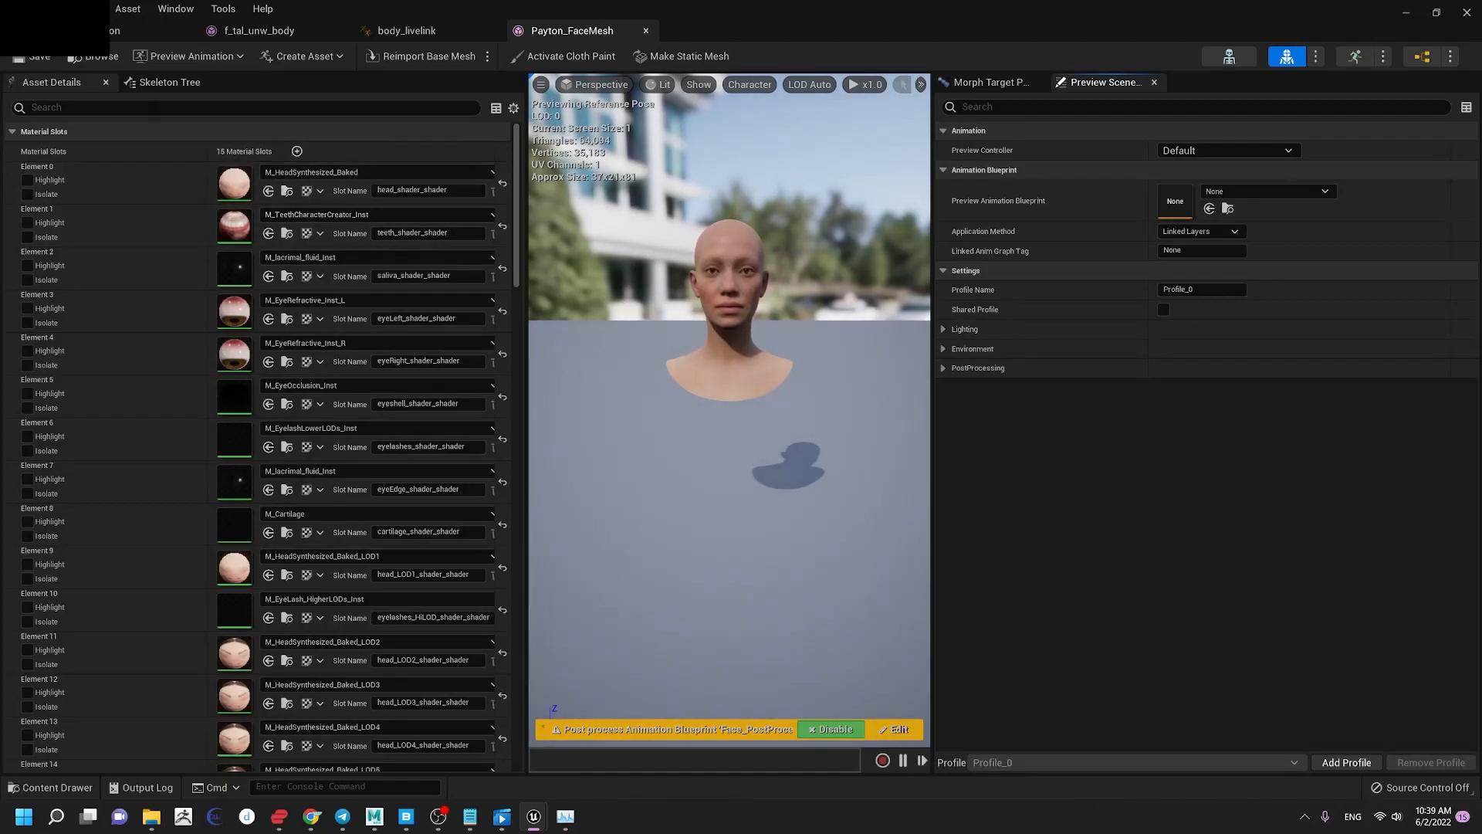
Step: Filter Payton_FaceMesh's asset details by "post" and check which blueprints its post process anim blueprint setting offers
click(205, 114)
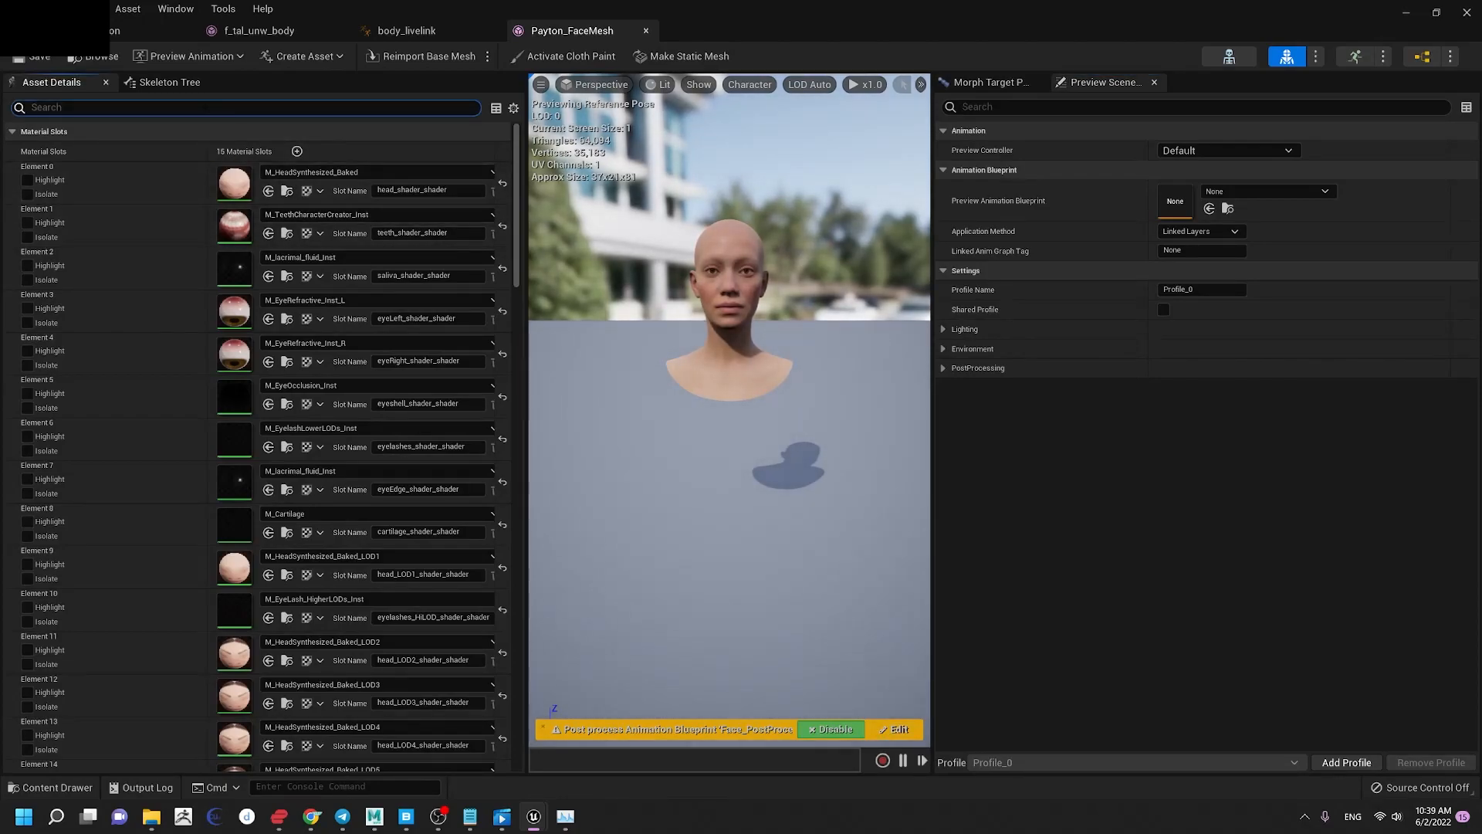
text(post)
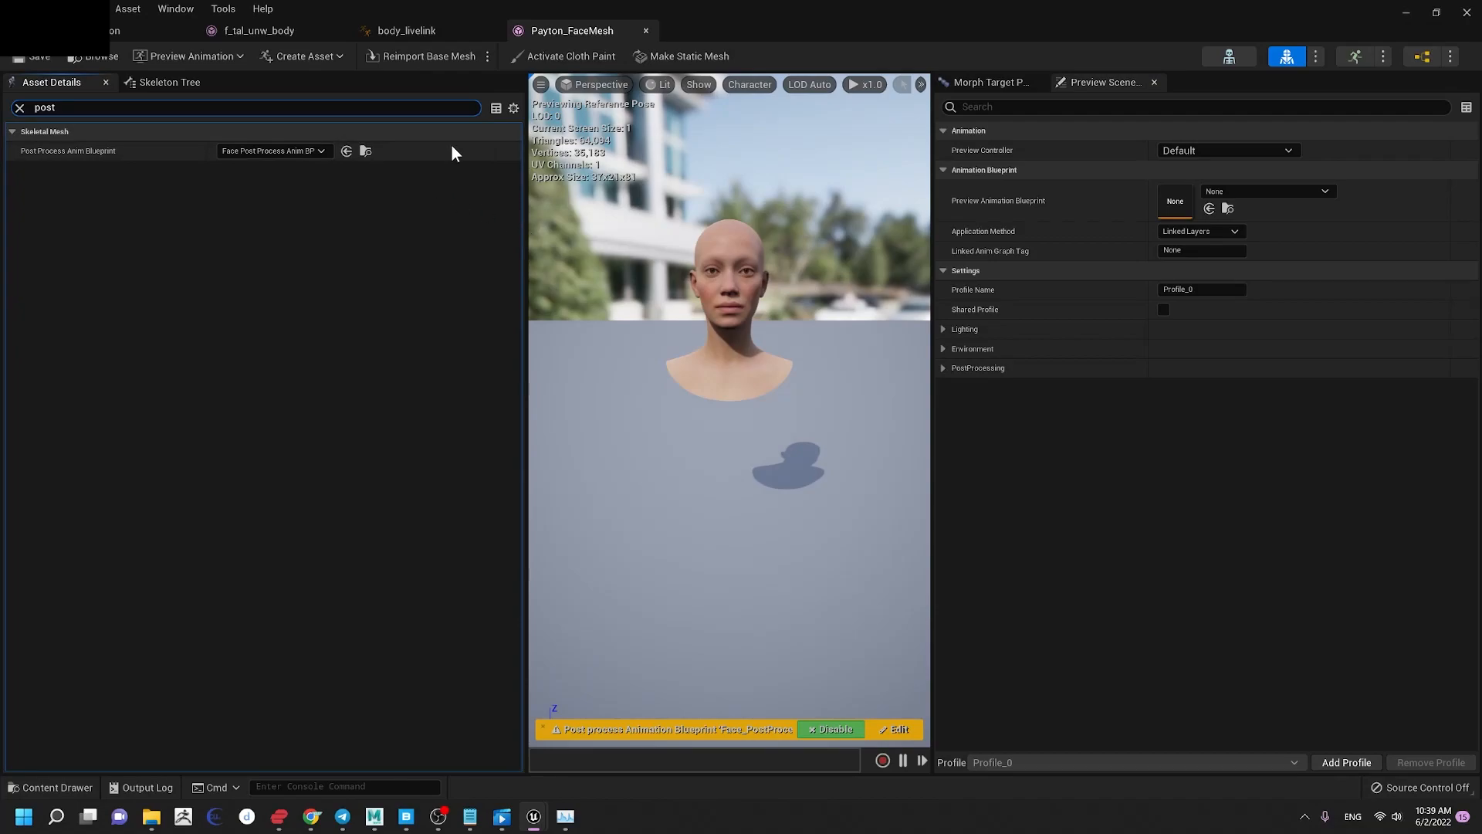
drag(525, 170, 684, 170)
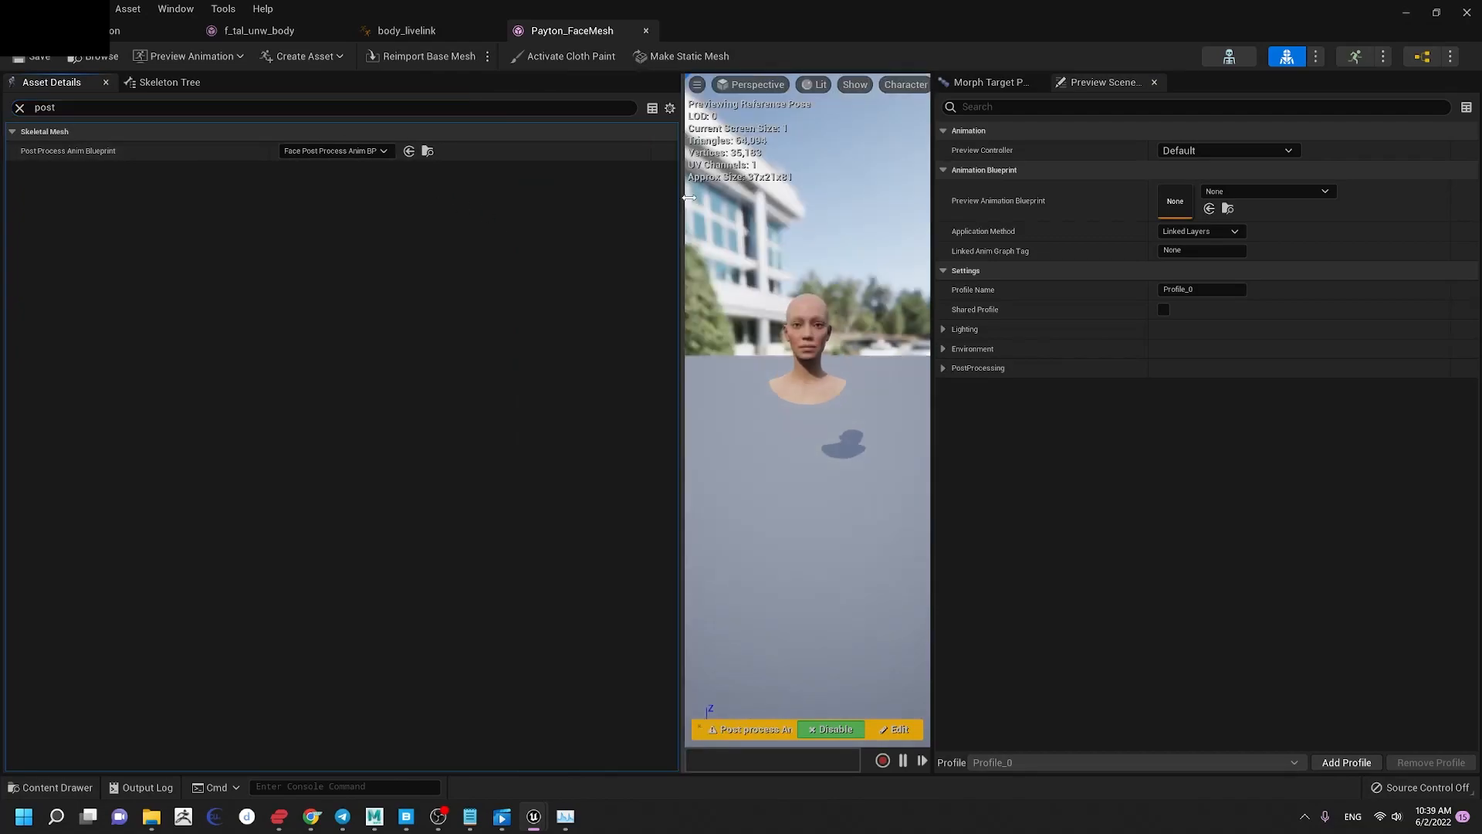
click(378, 149)
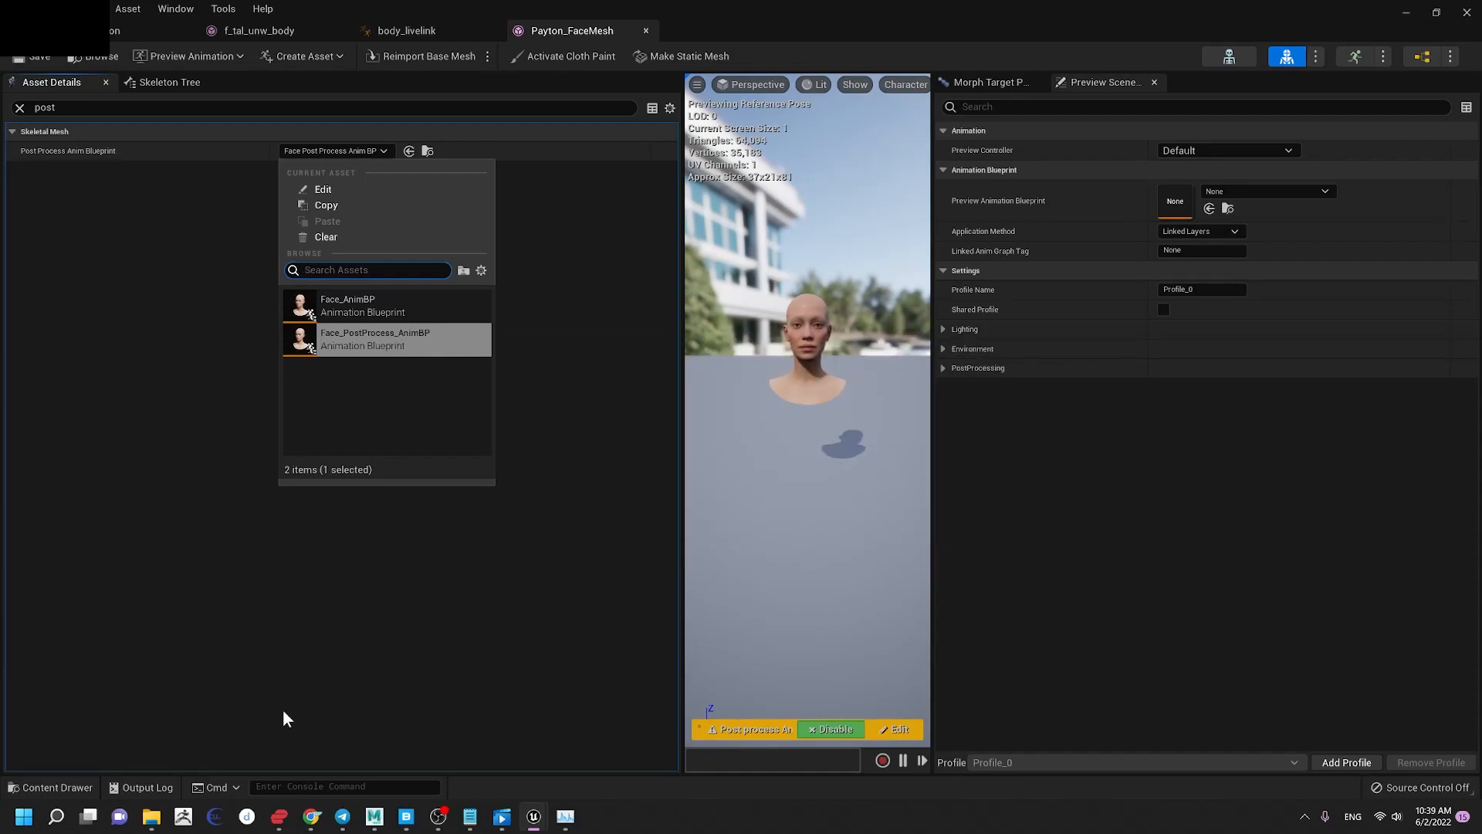
click(51, 606)
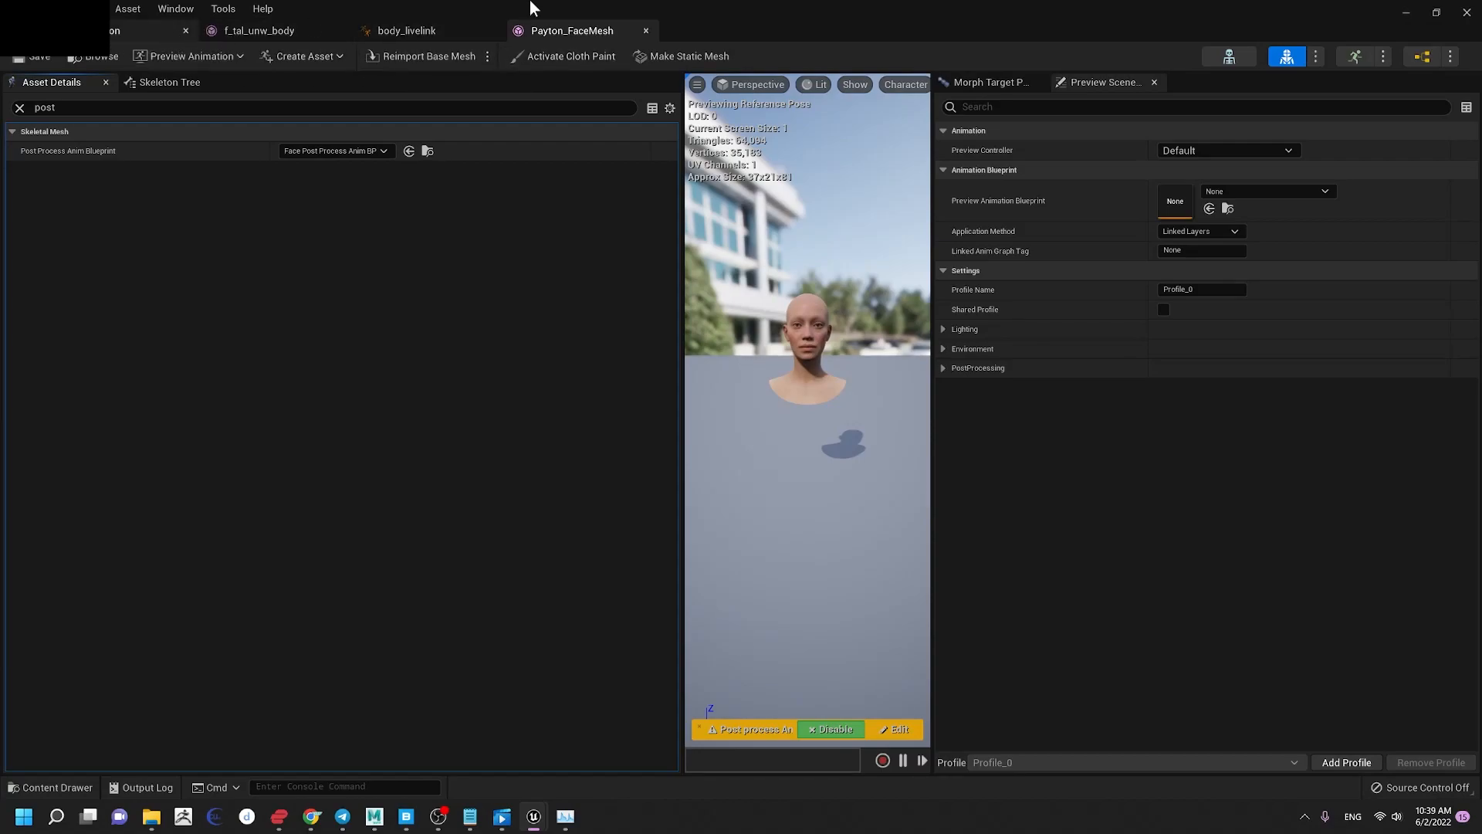
double_click(911, 12)
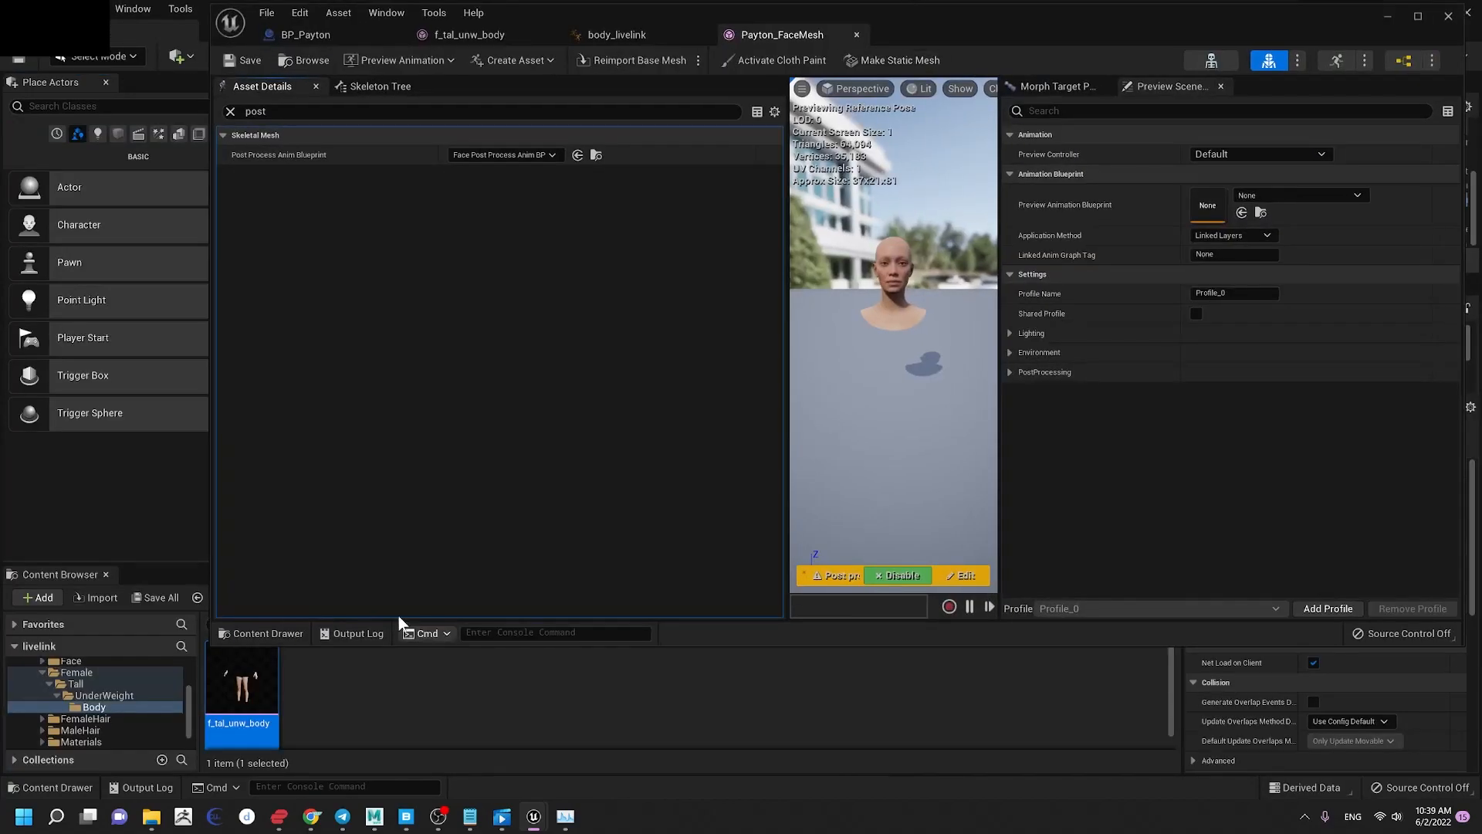
drag(1268, 26, 1230, 24)
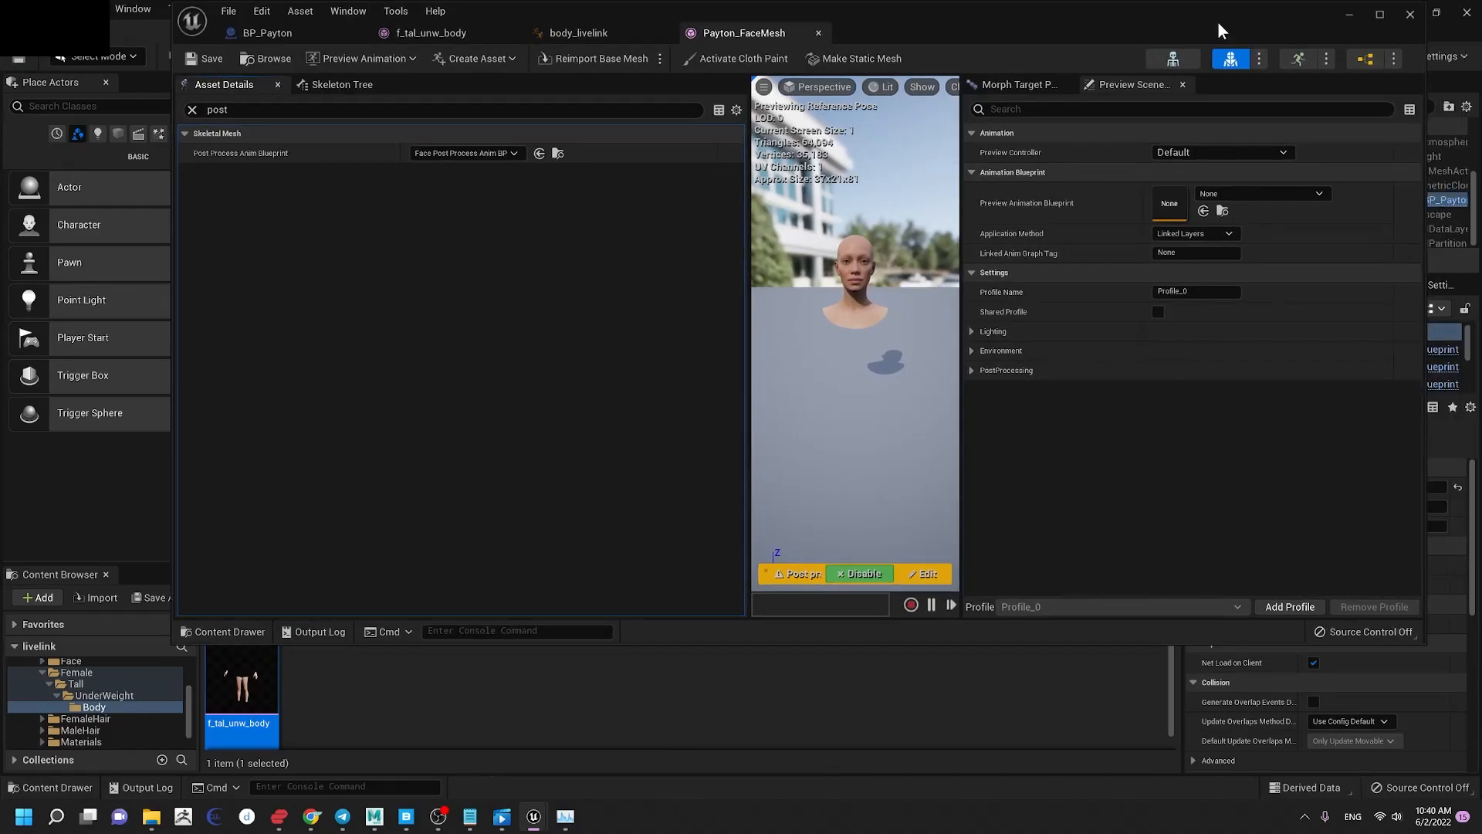
drag(1082, 30, 971, 43)
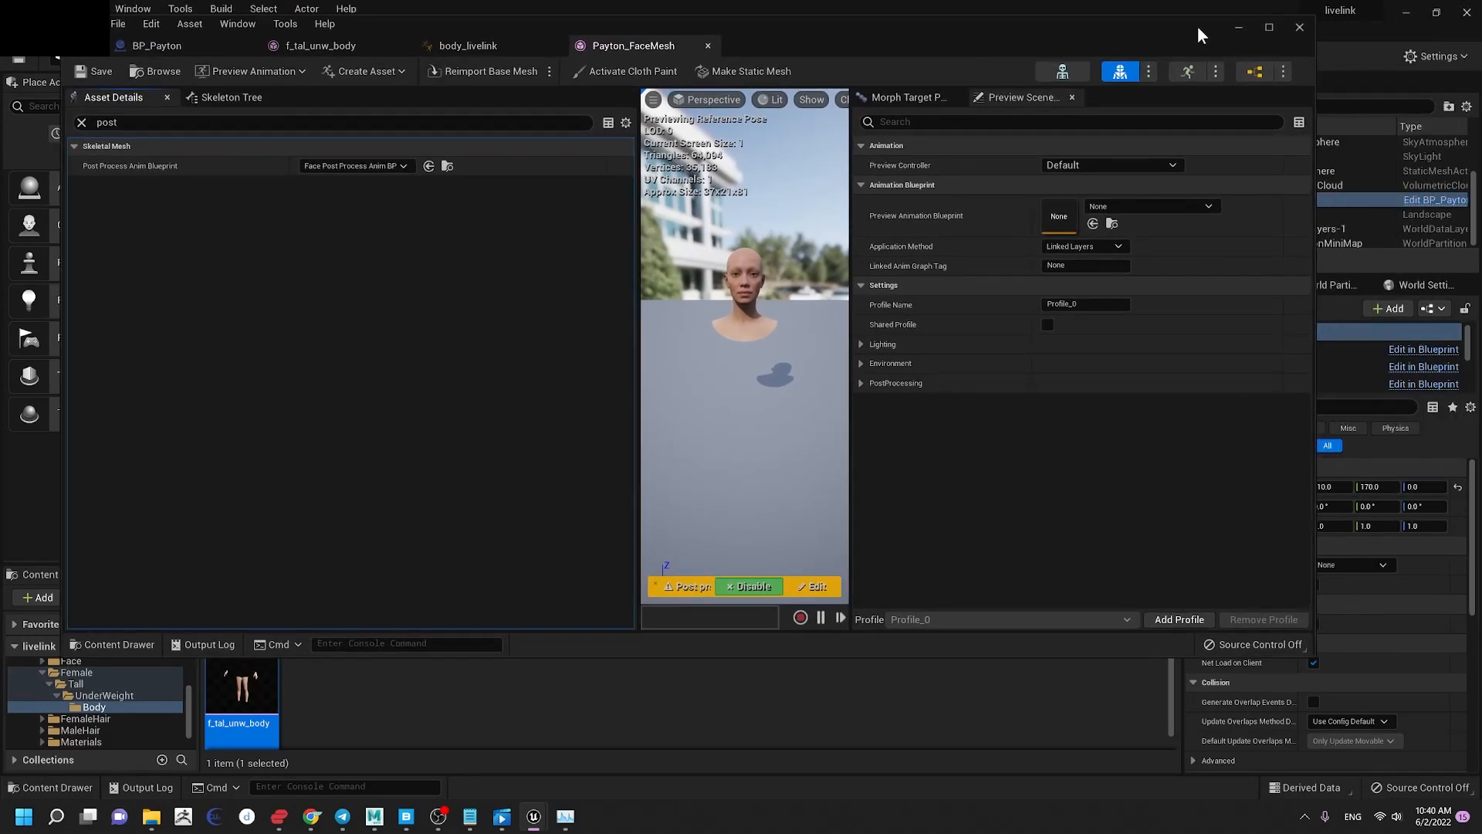
drag(1175, 43, 1147, 79)
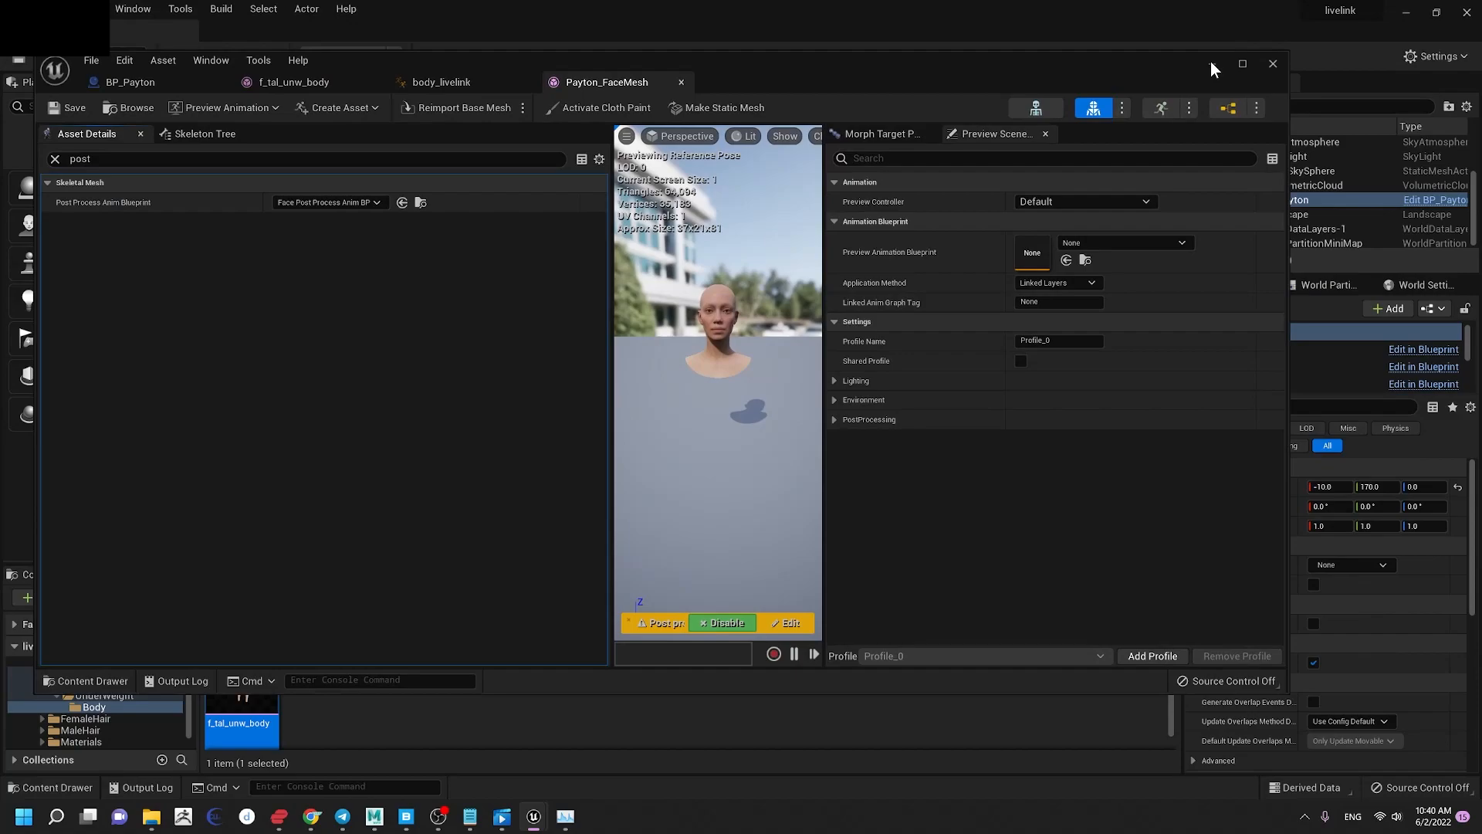
click(1210, 63)
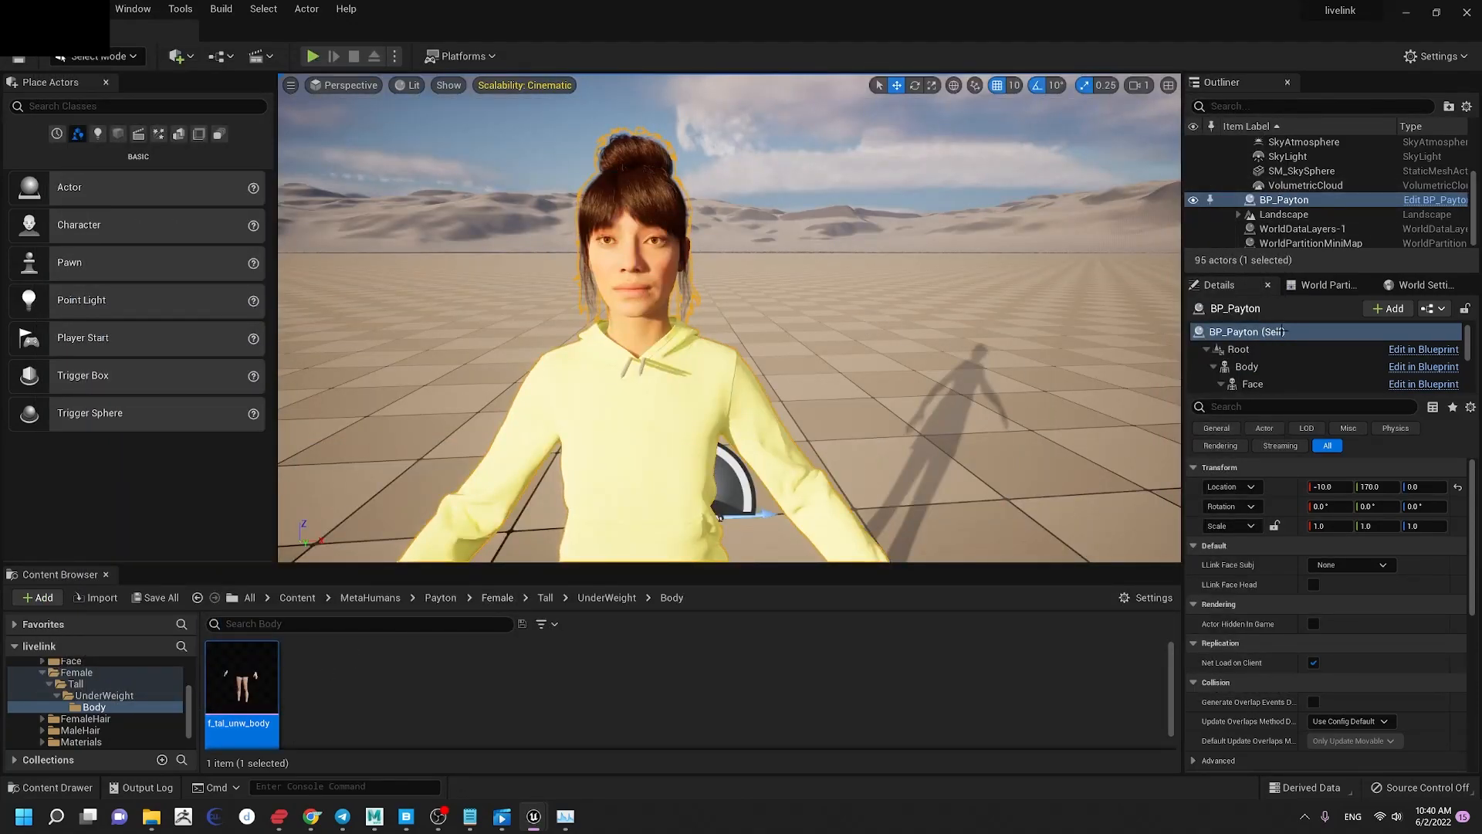
Step: From BP_Payton's Face component, create an Anim Blueprint from Payton_FaceMesh, name it face_livelink, and open it in a maximized editor
click(1434, 200)
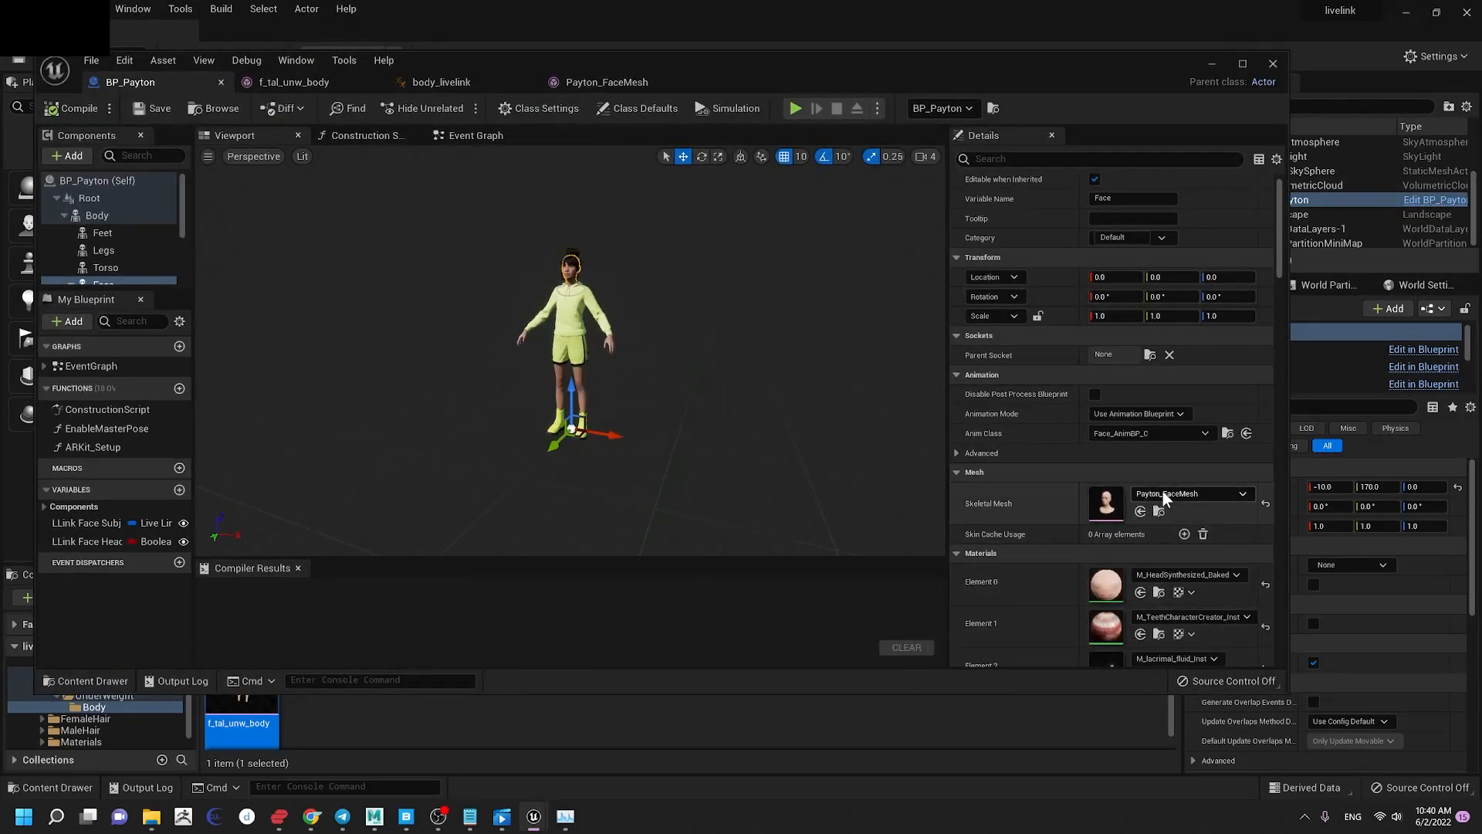
click(1158, 511)
right_click(1219, 597)
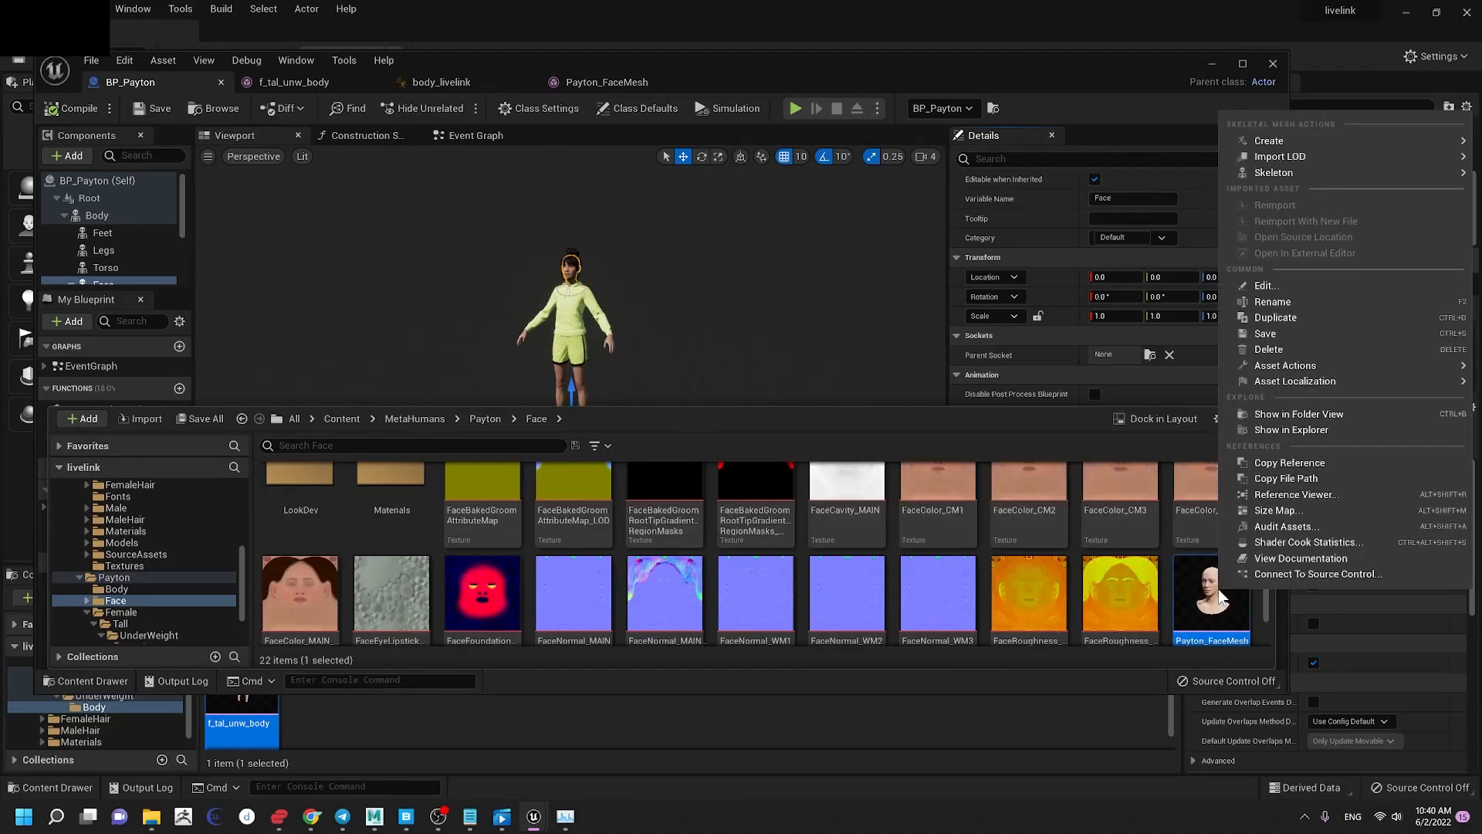
mouse_move(1354, 143)
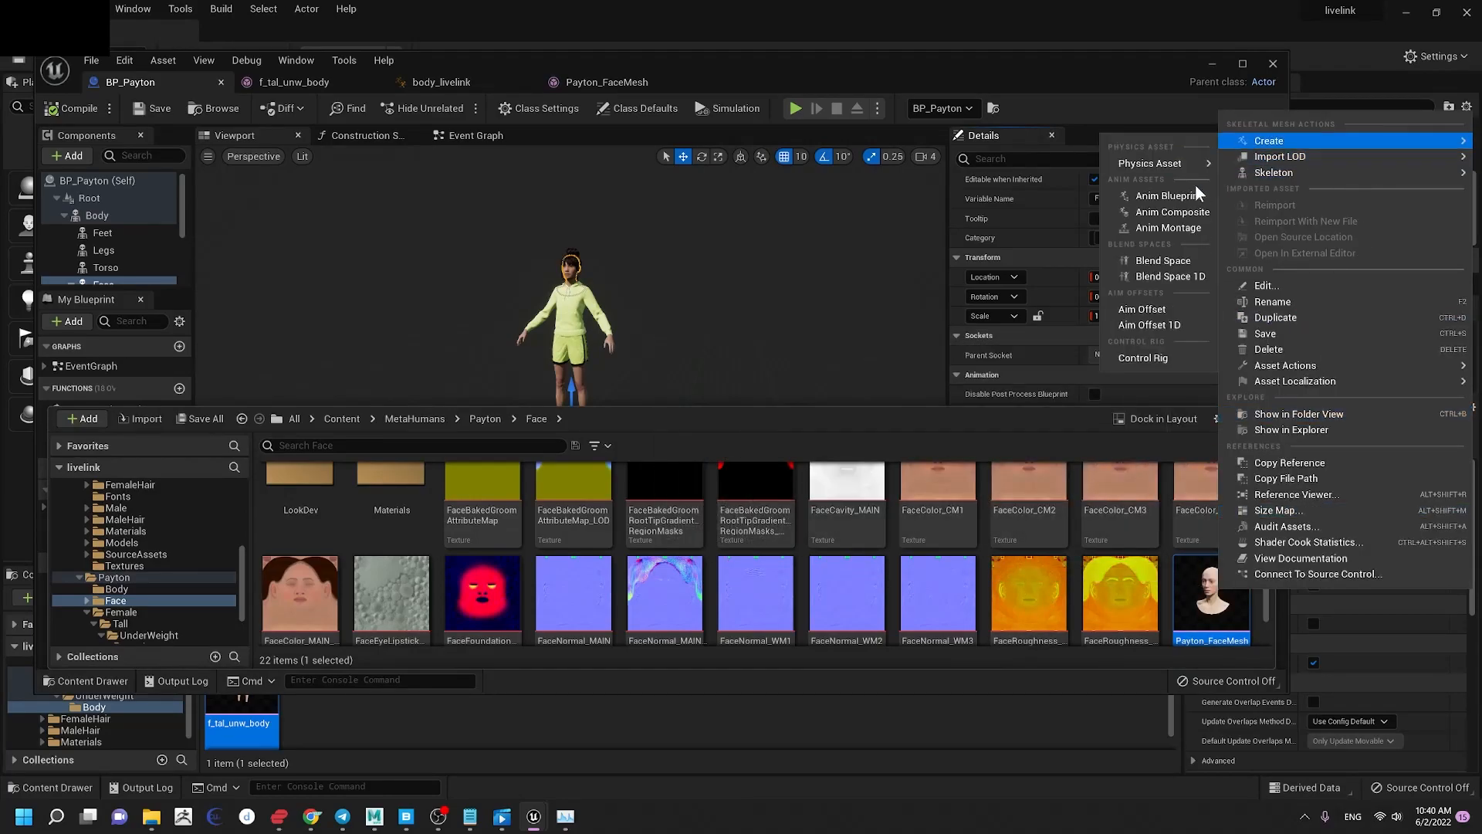
click(1177, 198)
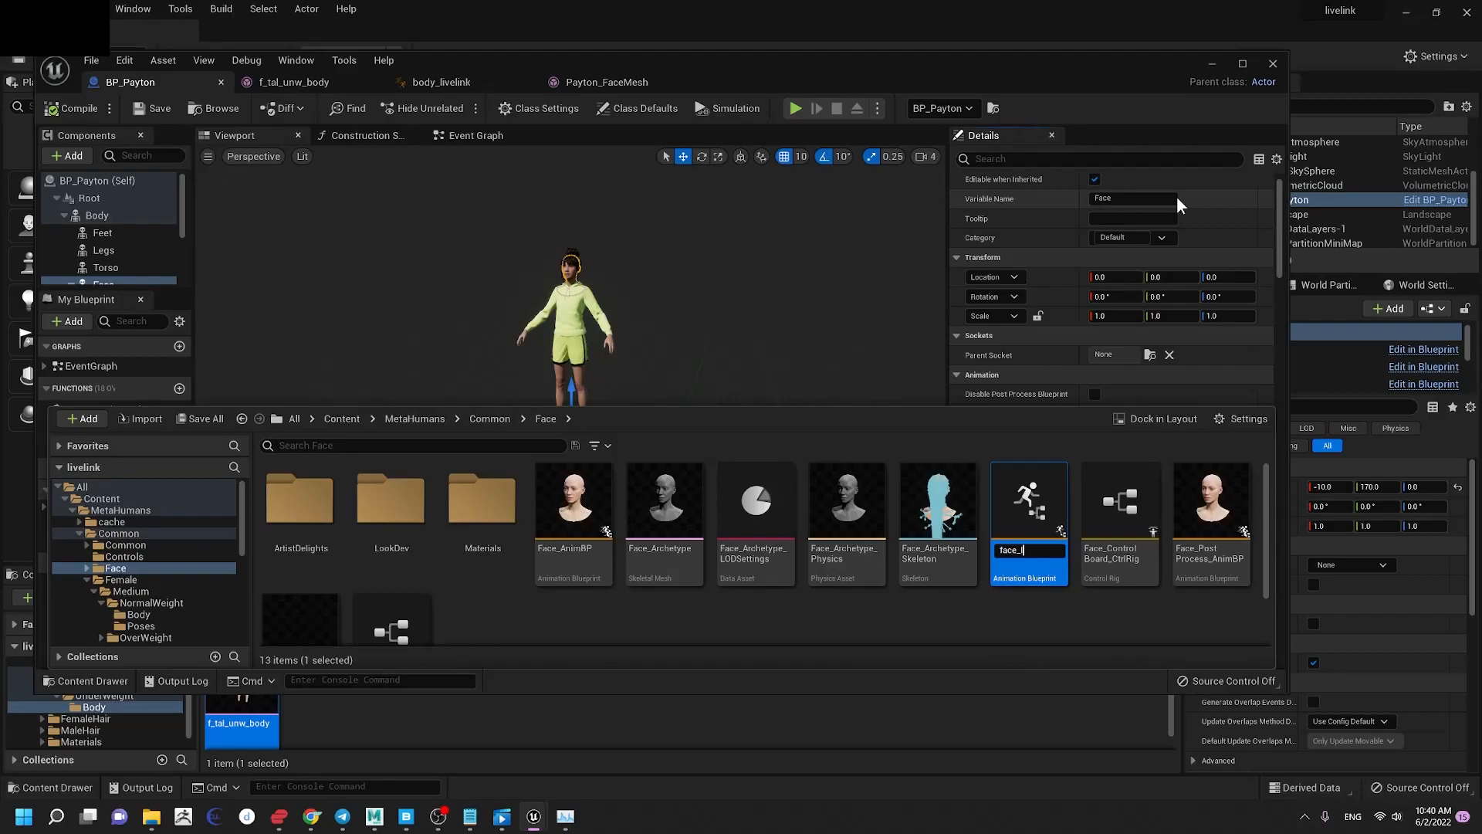
key(Return)
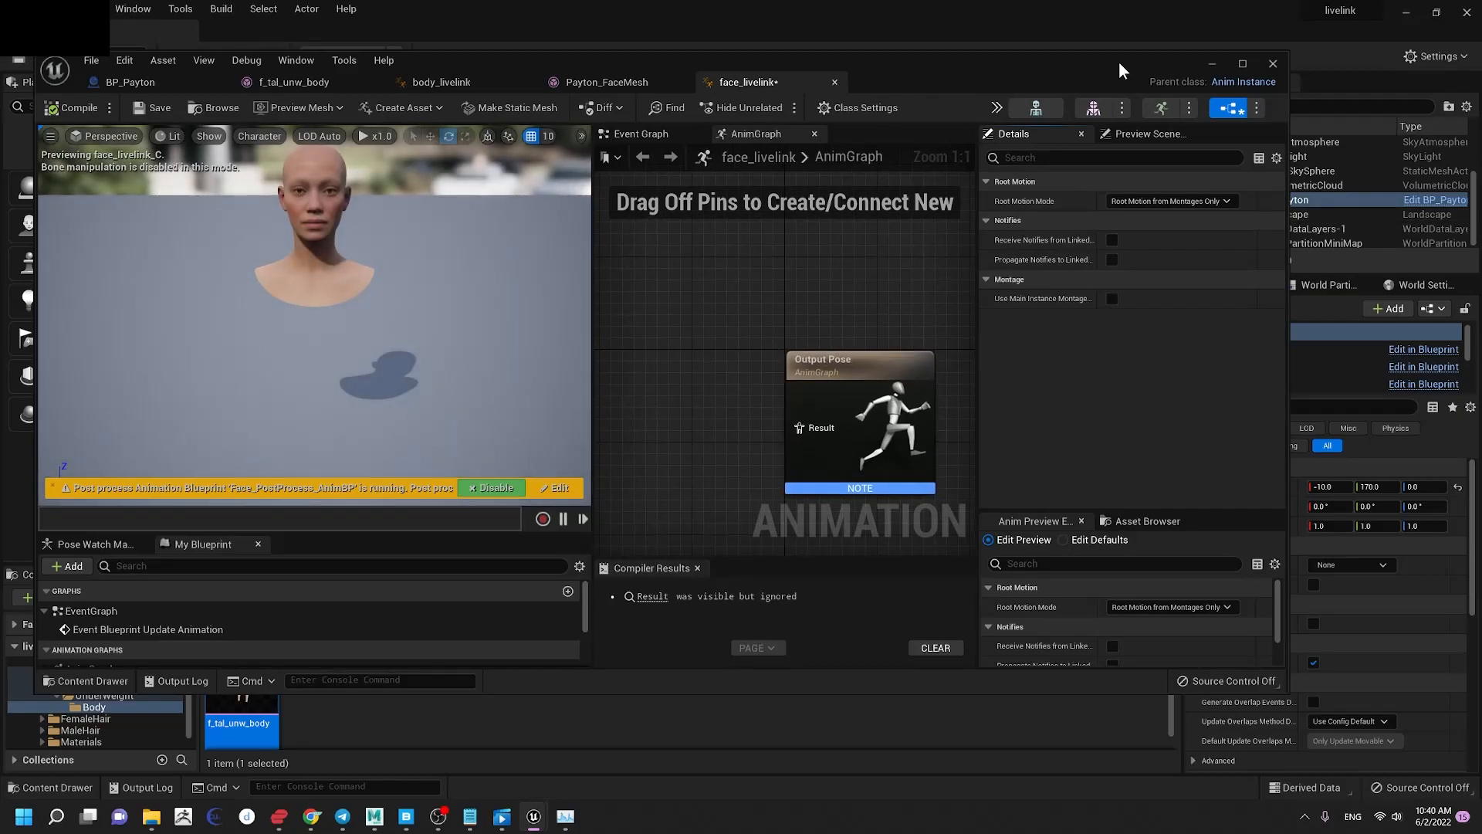
double_click(1119, 62)
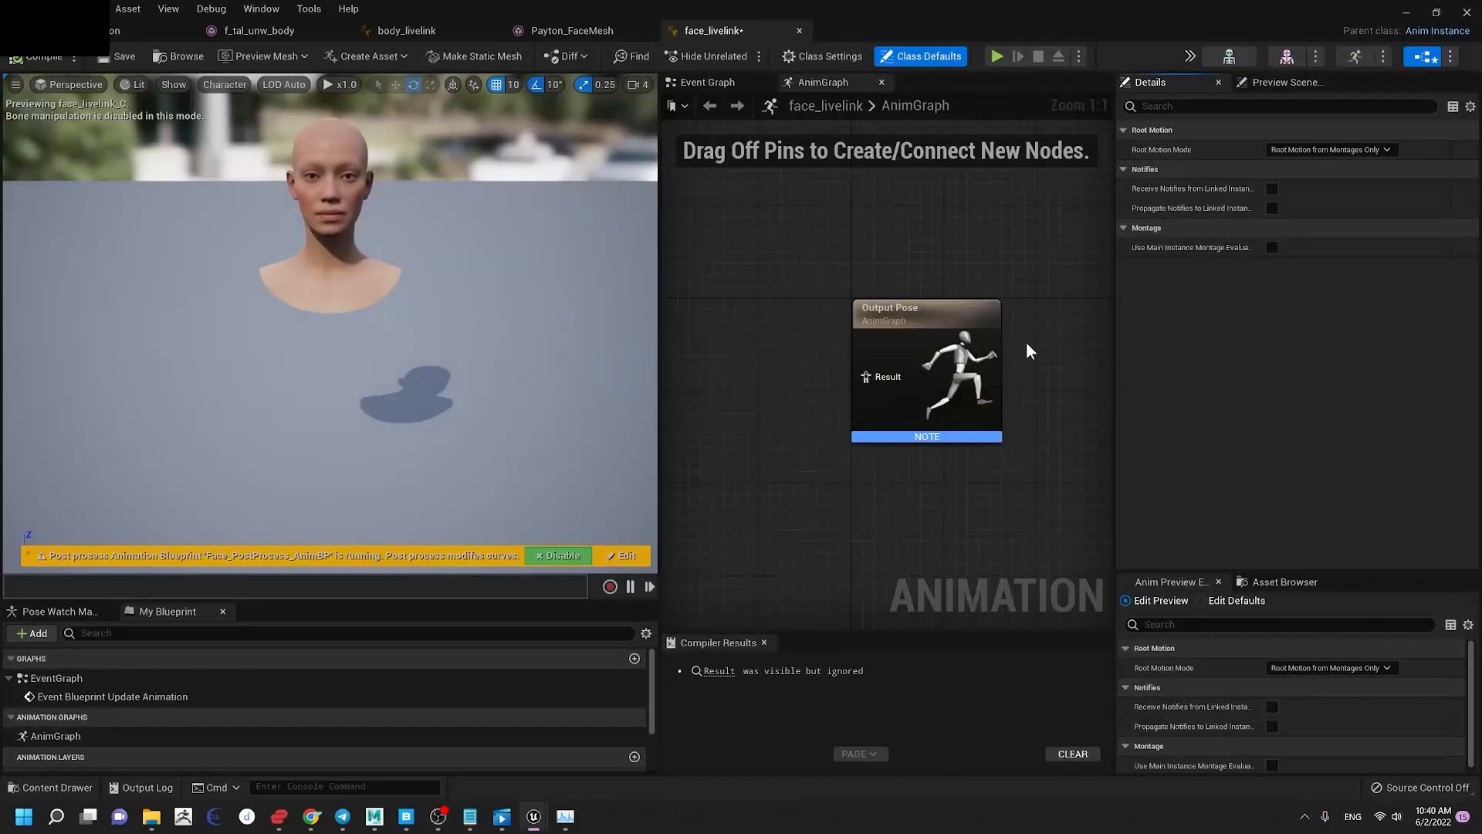
Step: Add a Live Link Pose node to face_livelink's AnimGraph and space it well apart from the Output Pose node
right_click(731, 352)
text(lvi)
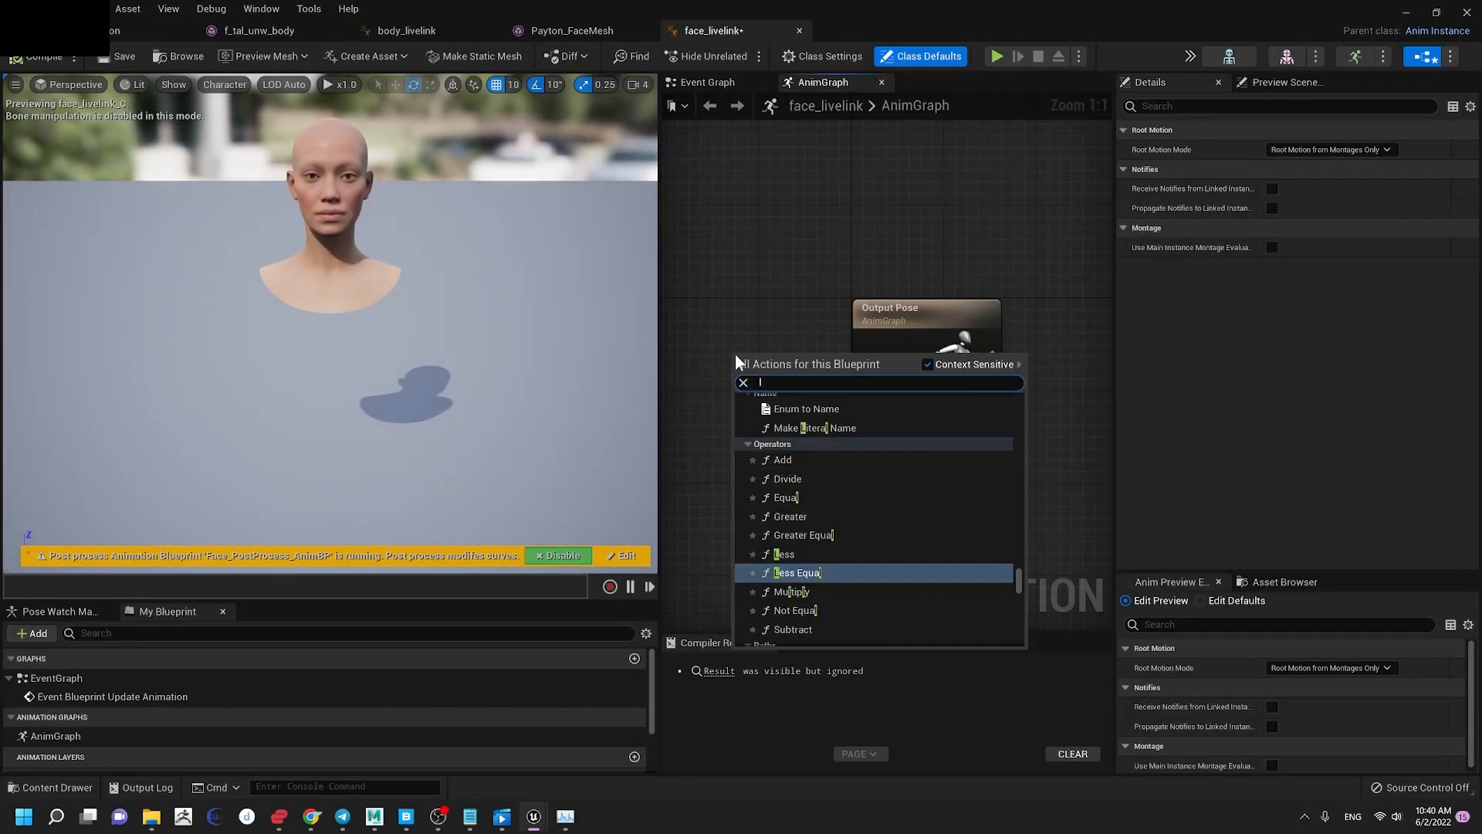
key(BackSpace)
key(BackSpace)
text(ive)
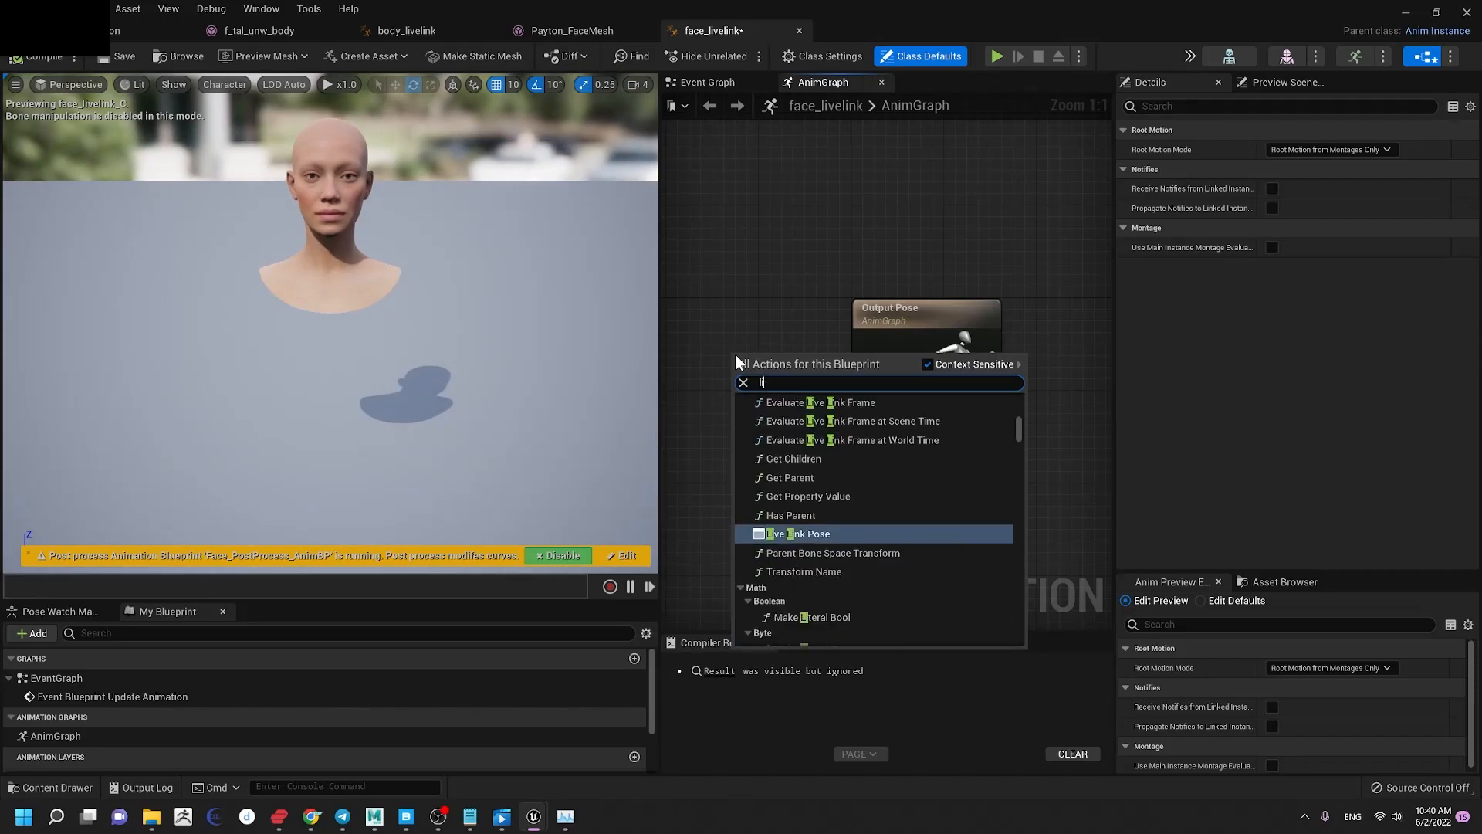
click(832, 538)
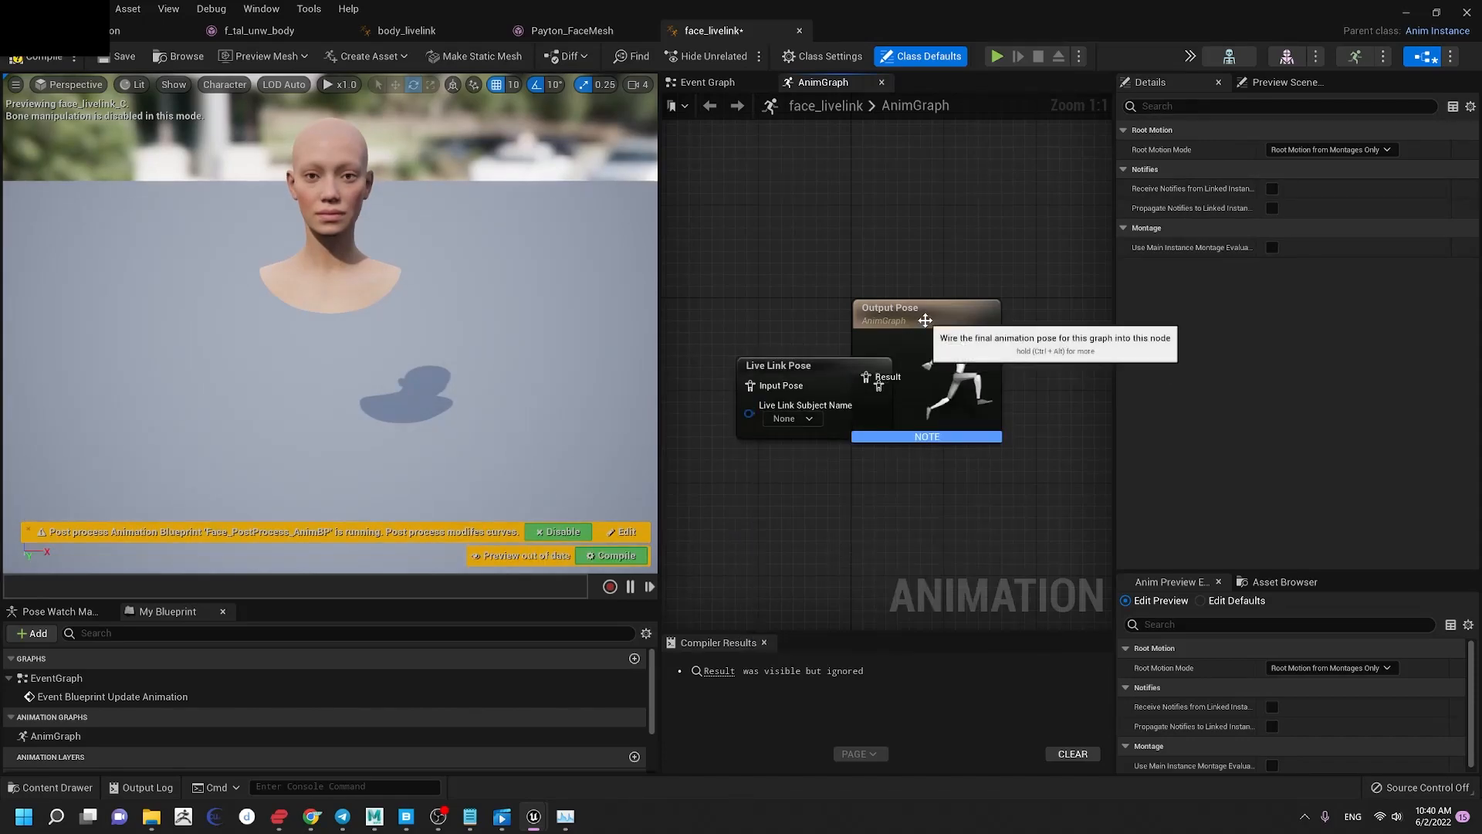
drag(923, 315, 1049, 304)
drag(800, 365, 754, 331)
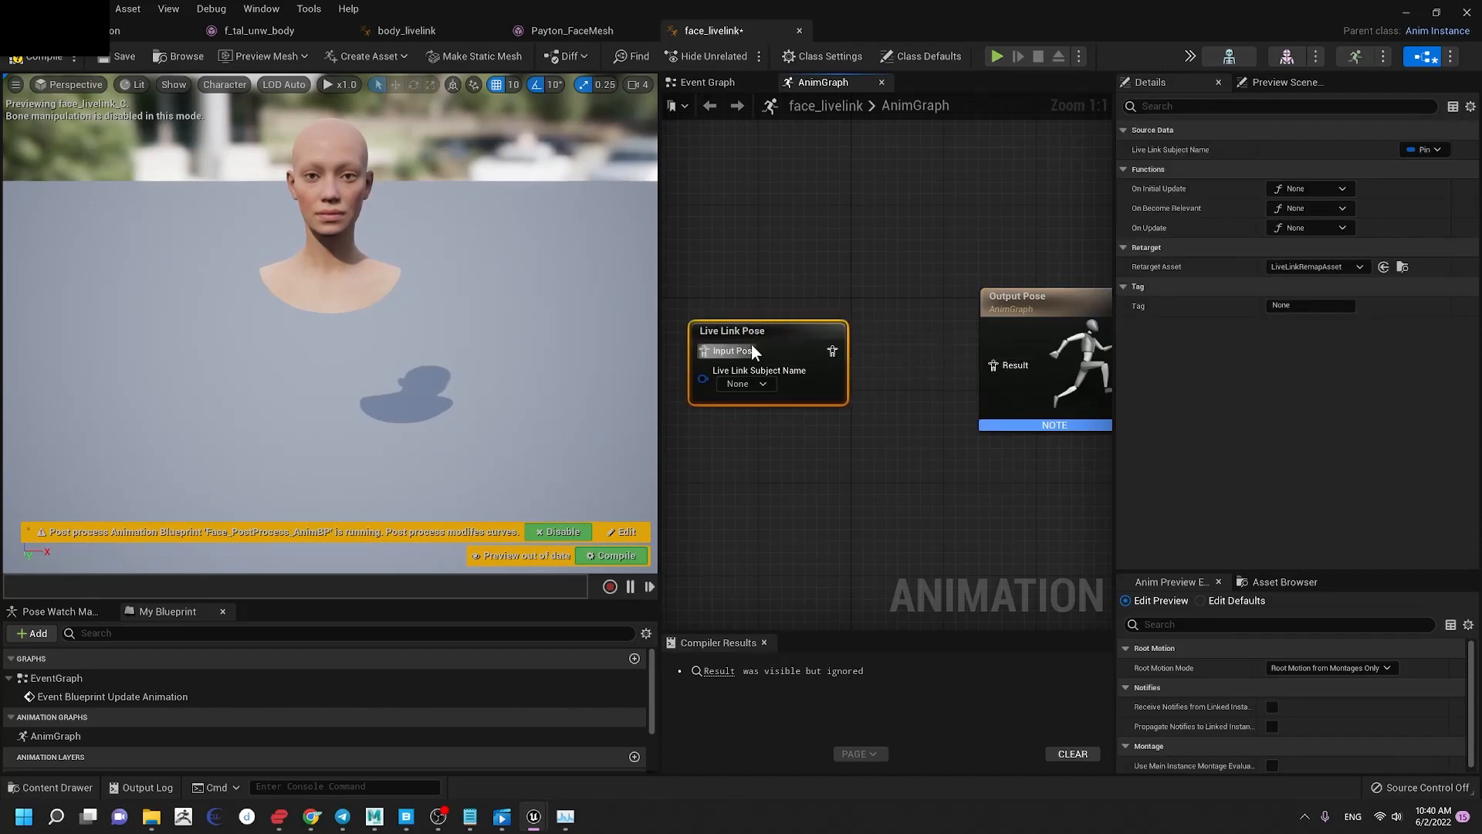
Step: Duplicate the Live Link Pose node and line up both copies in a row before the Output Pose node
key(ctrl+v)
drag(885, 404, 906, 403)
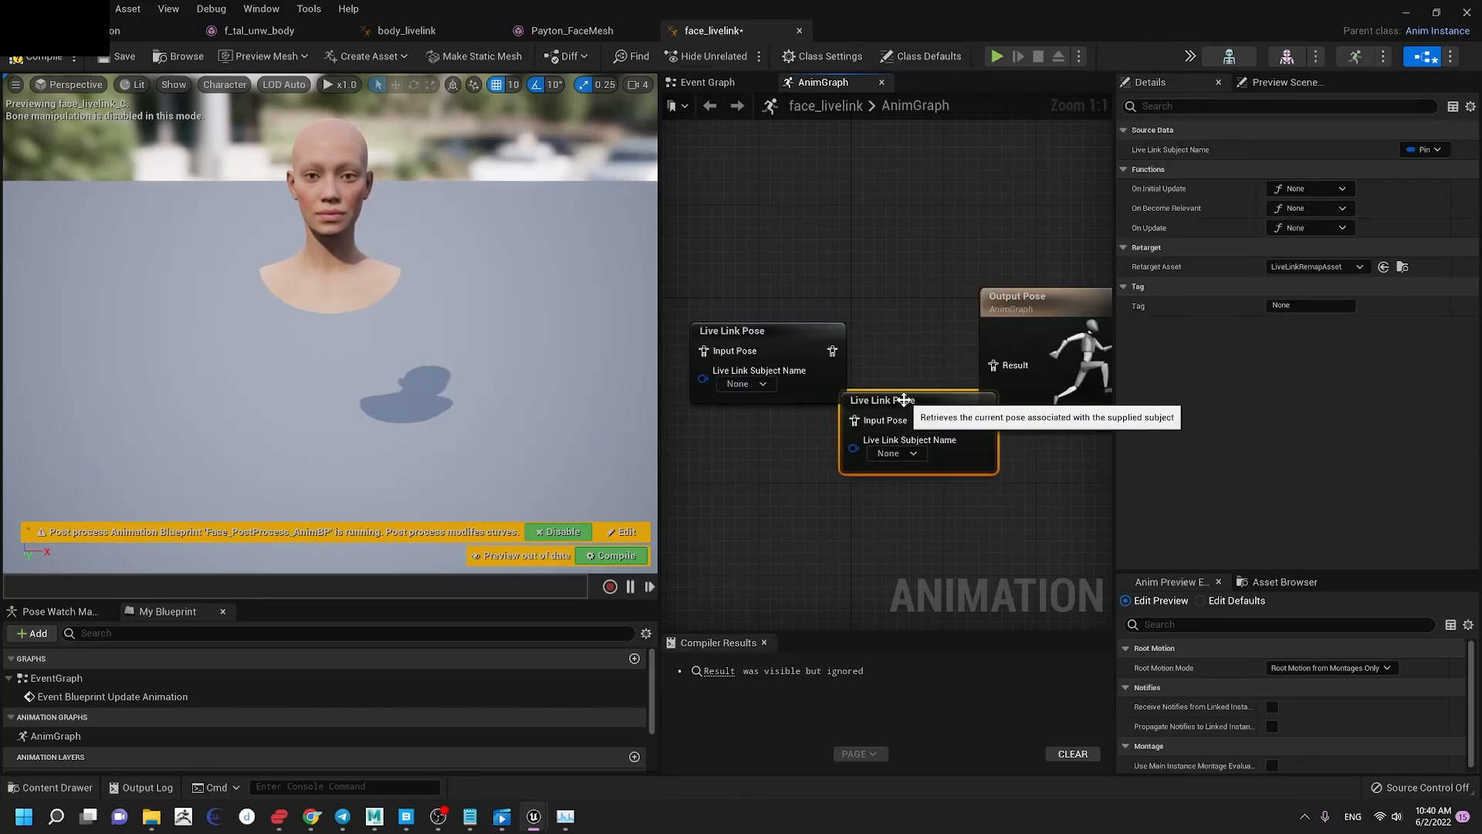
drag(798, 334, 729, 346)
drag(893, 404, 858, 342)
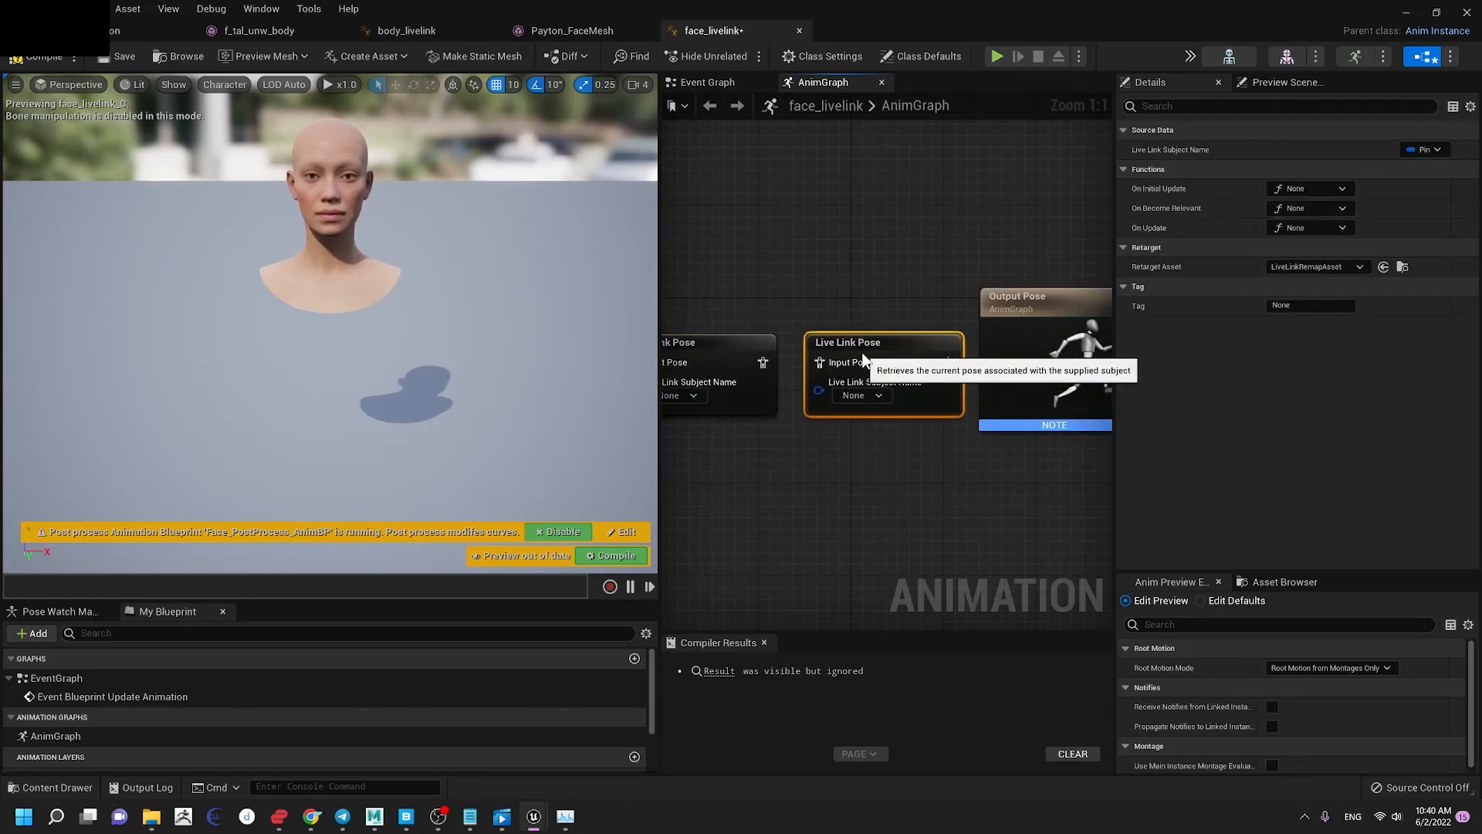
Step: Connect the first Live Link Pose to the second one's Input Pose, and the second one's output to the Output Pose result
drag(762, 362, 822, 374)
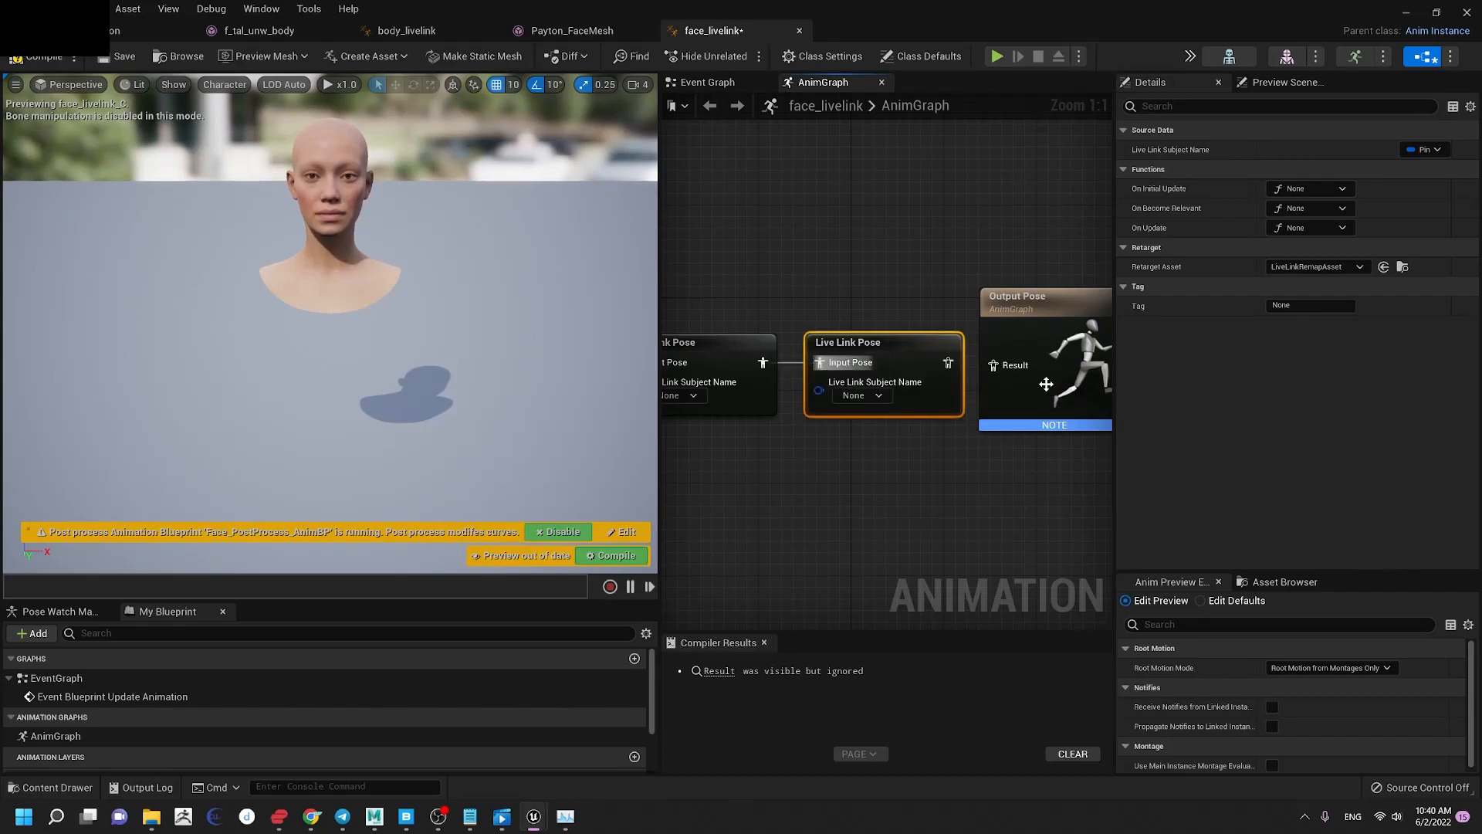
drag(948, 362, 993, 365)
right_drag(858, 517, 1044, 438)
right_drag(943, 401, 936, 398)
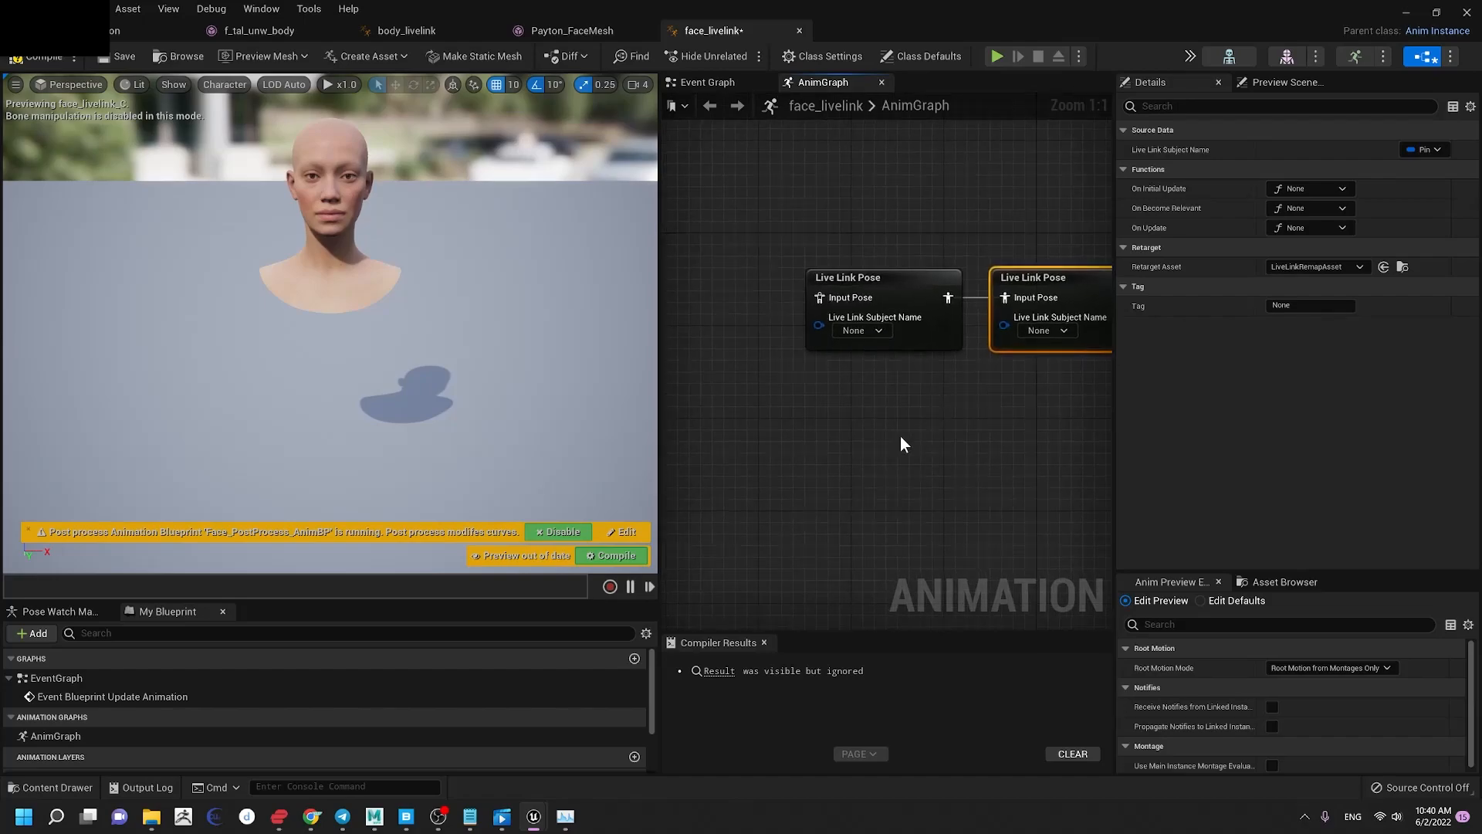
click(440, 825)
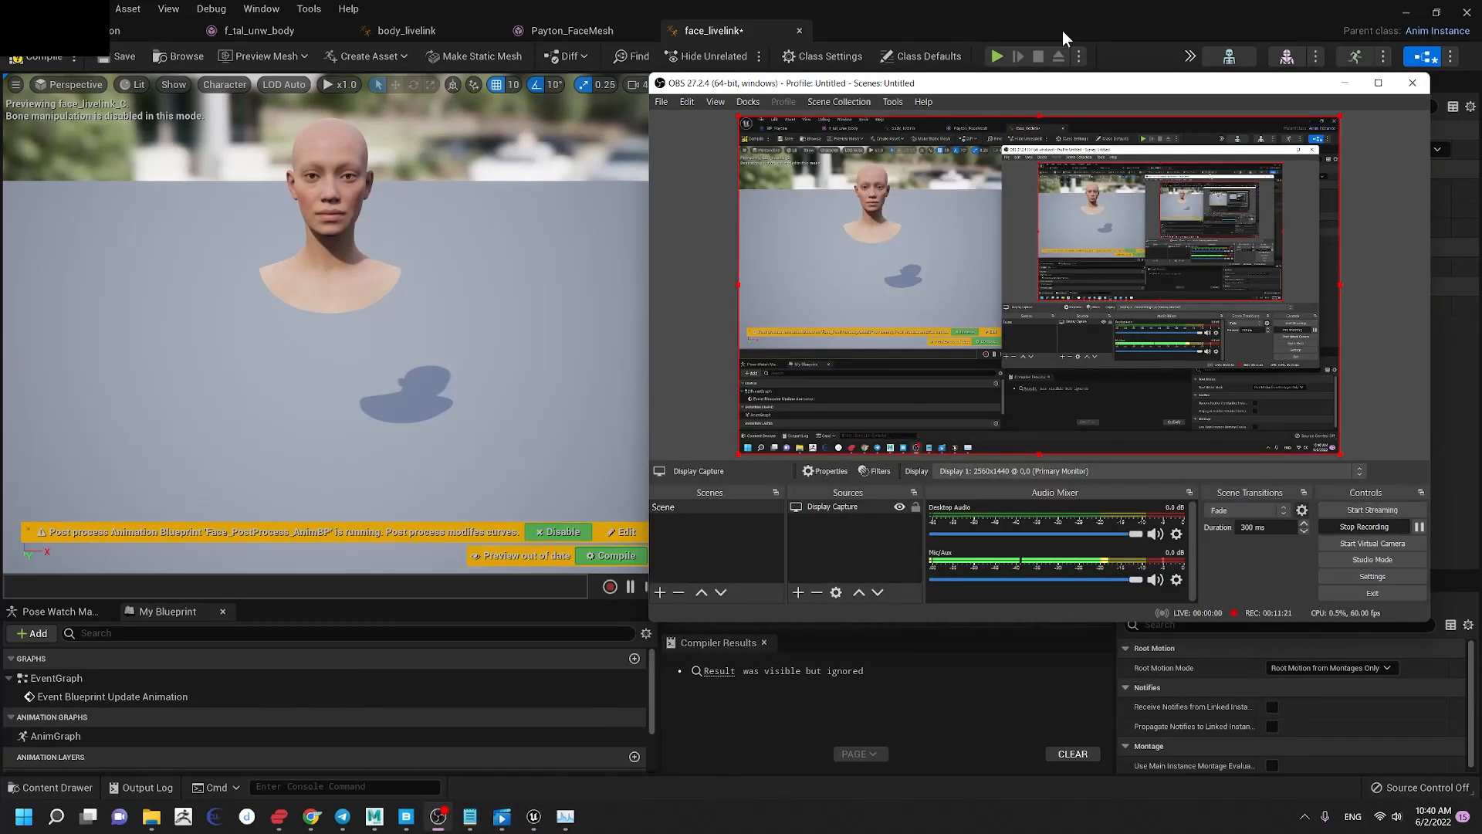
drag(1204, 88, 1156, 92)
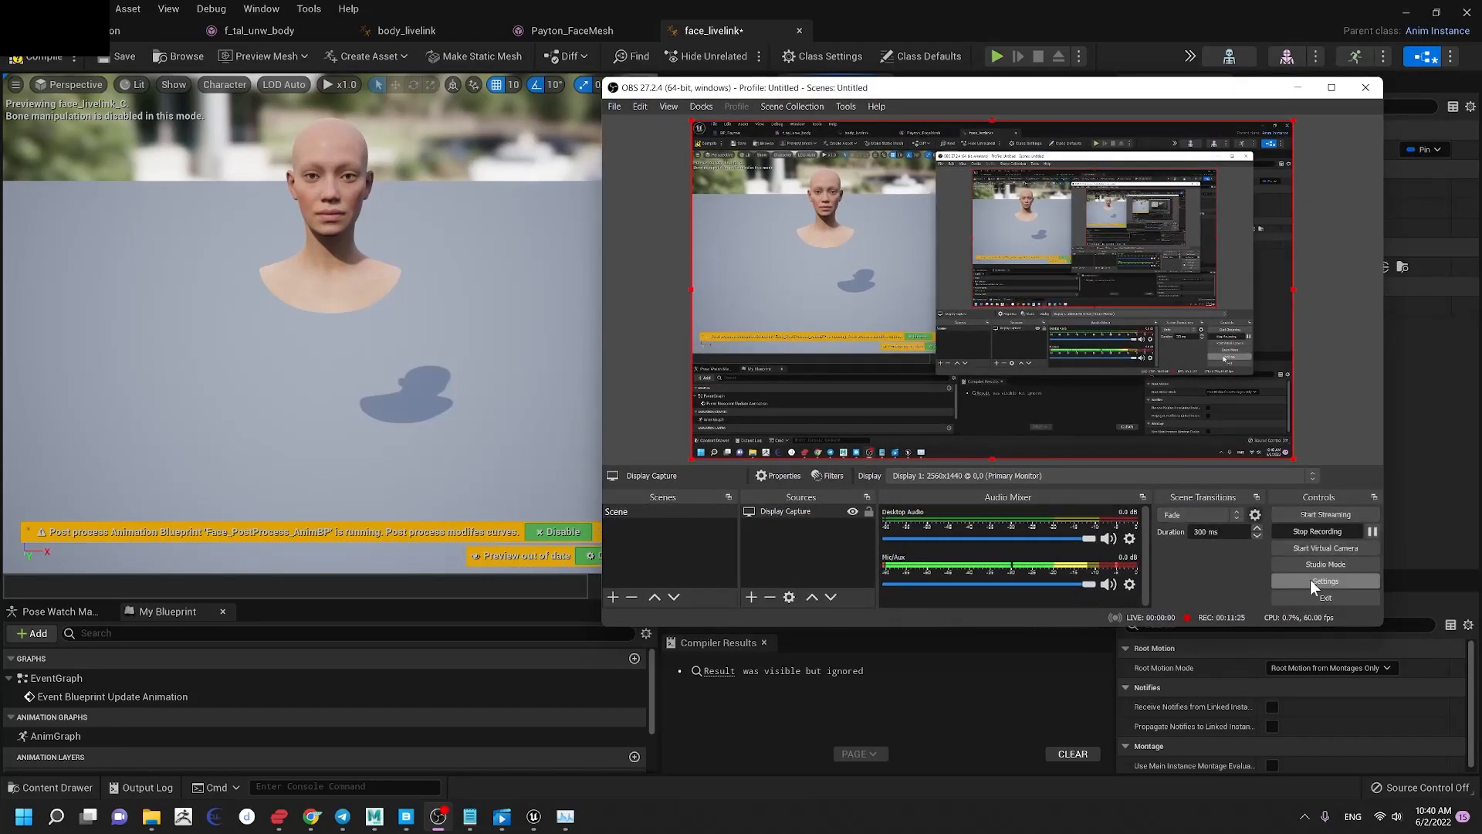
click(1373, 535)
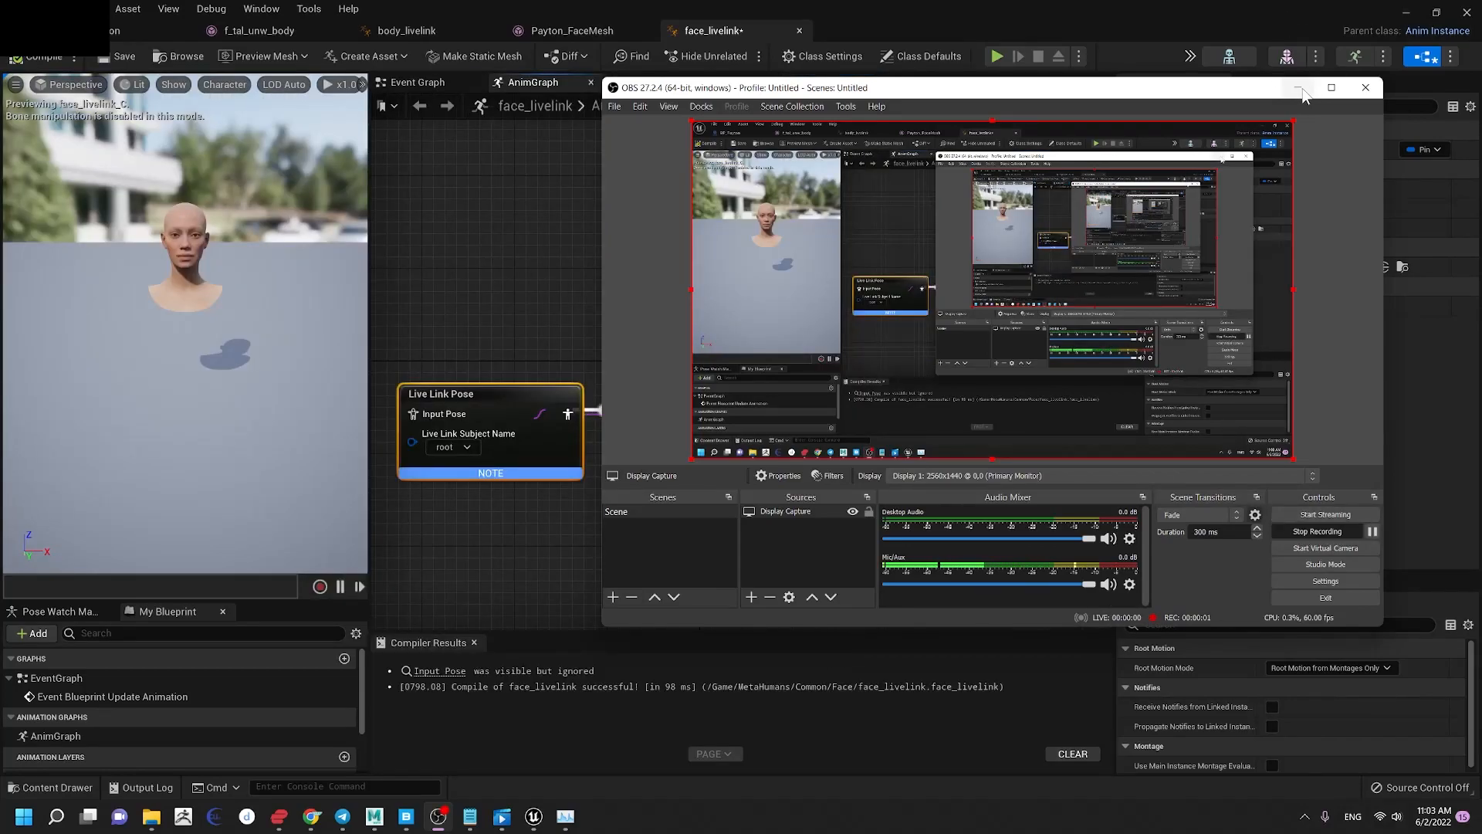
click(1300, 89)
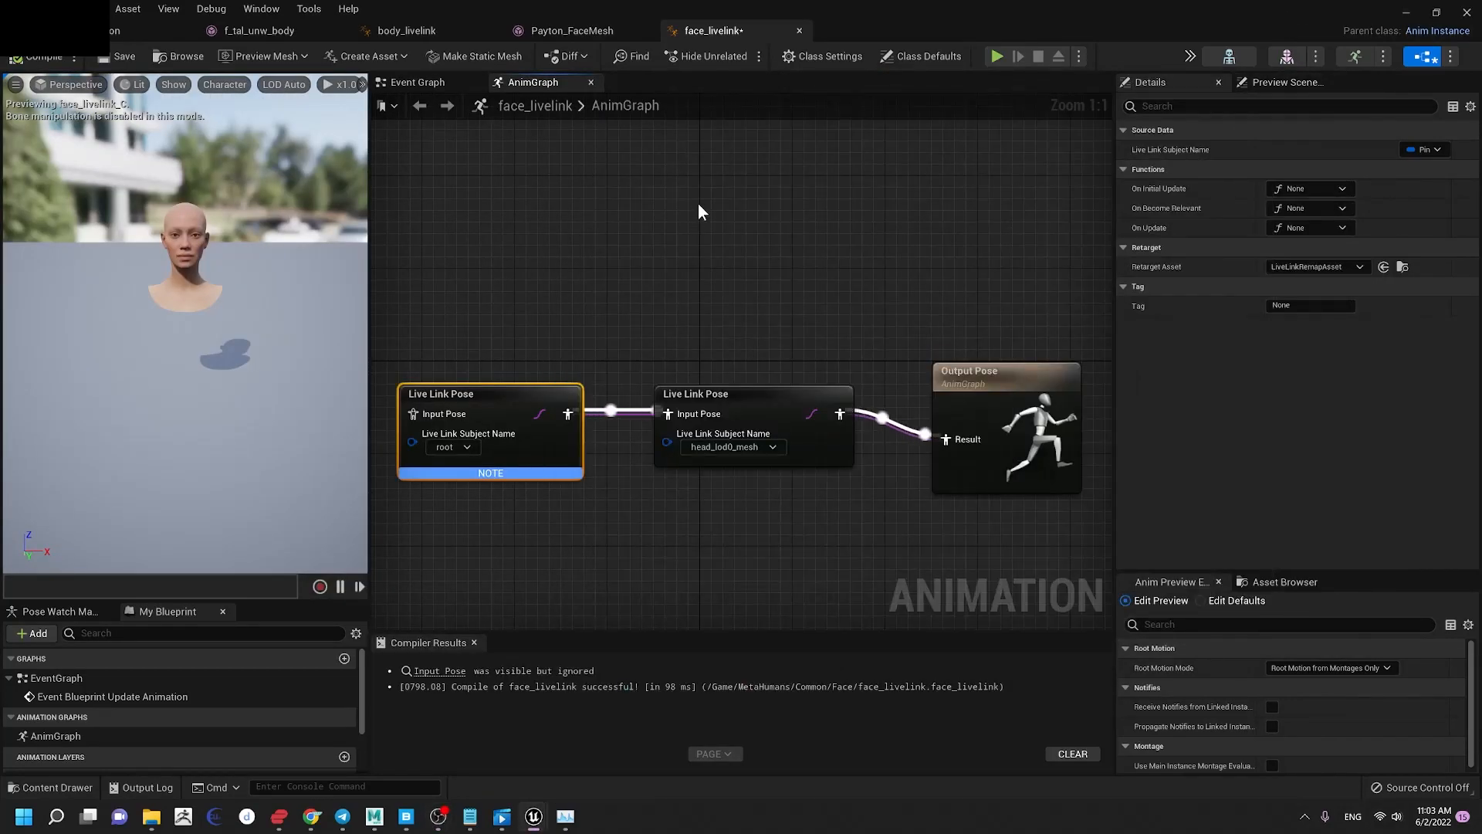
Step: Set the first Live Link Pose's subject to root and the second's to head_lod0_mesh, and compile and save face_livelink
right_drag(671, 315, 698, 310)
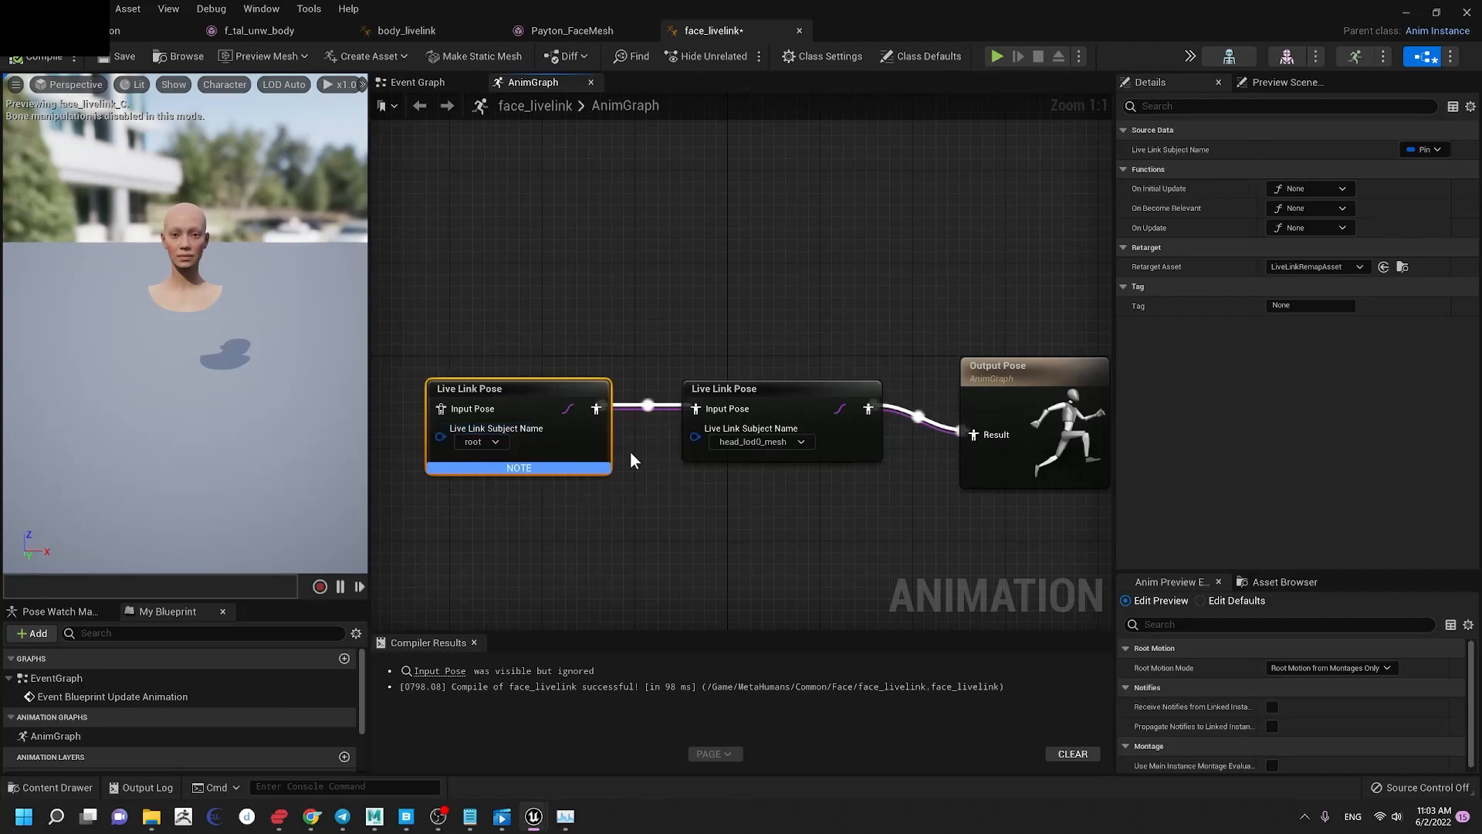
click(498, 443)
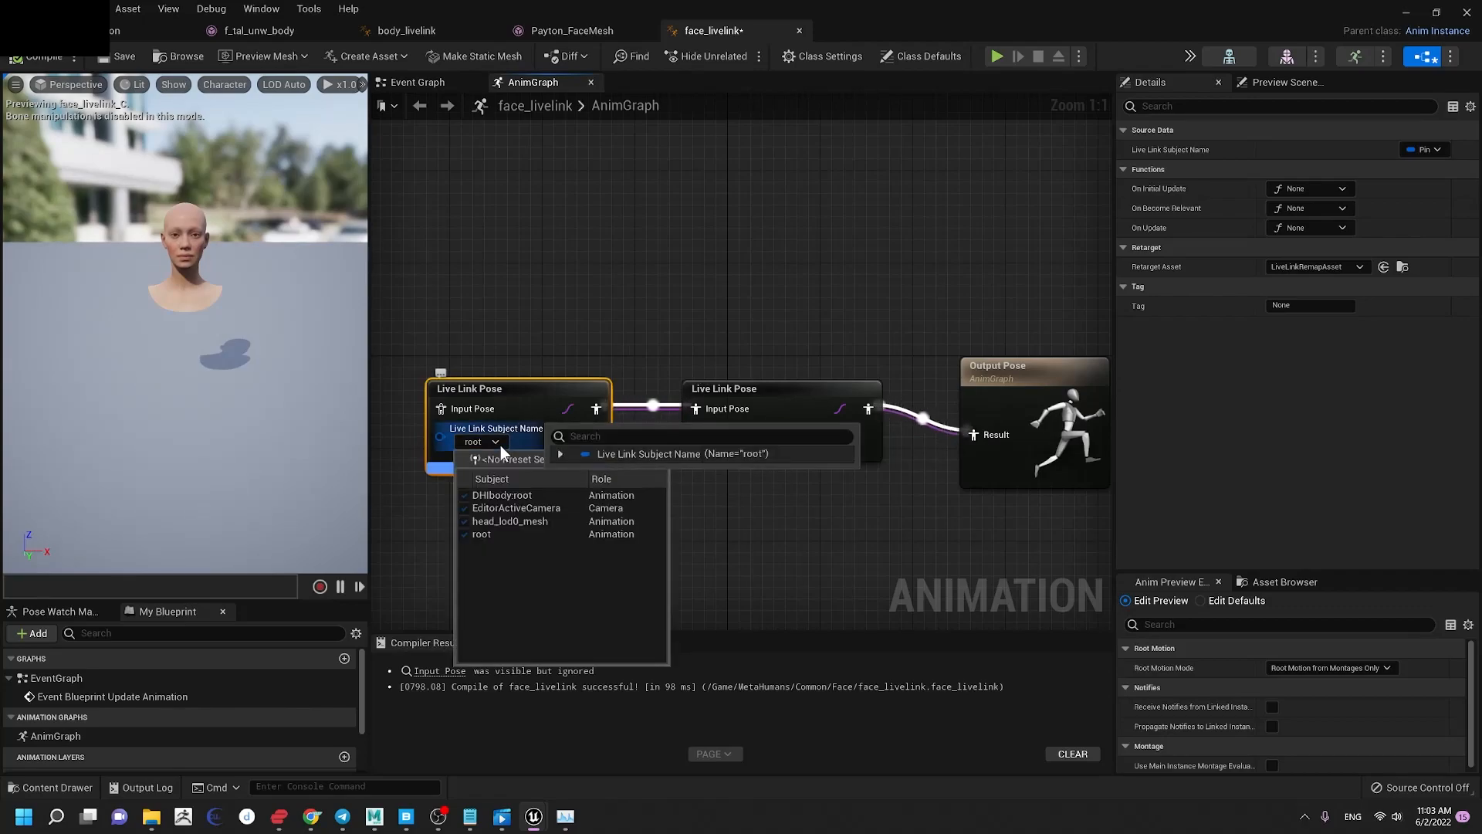
click(496, 533)
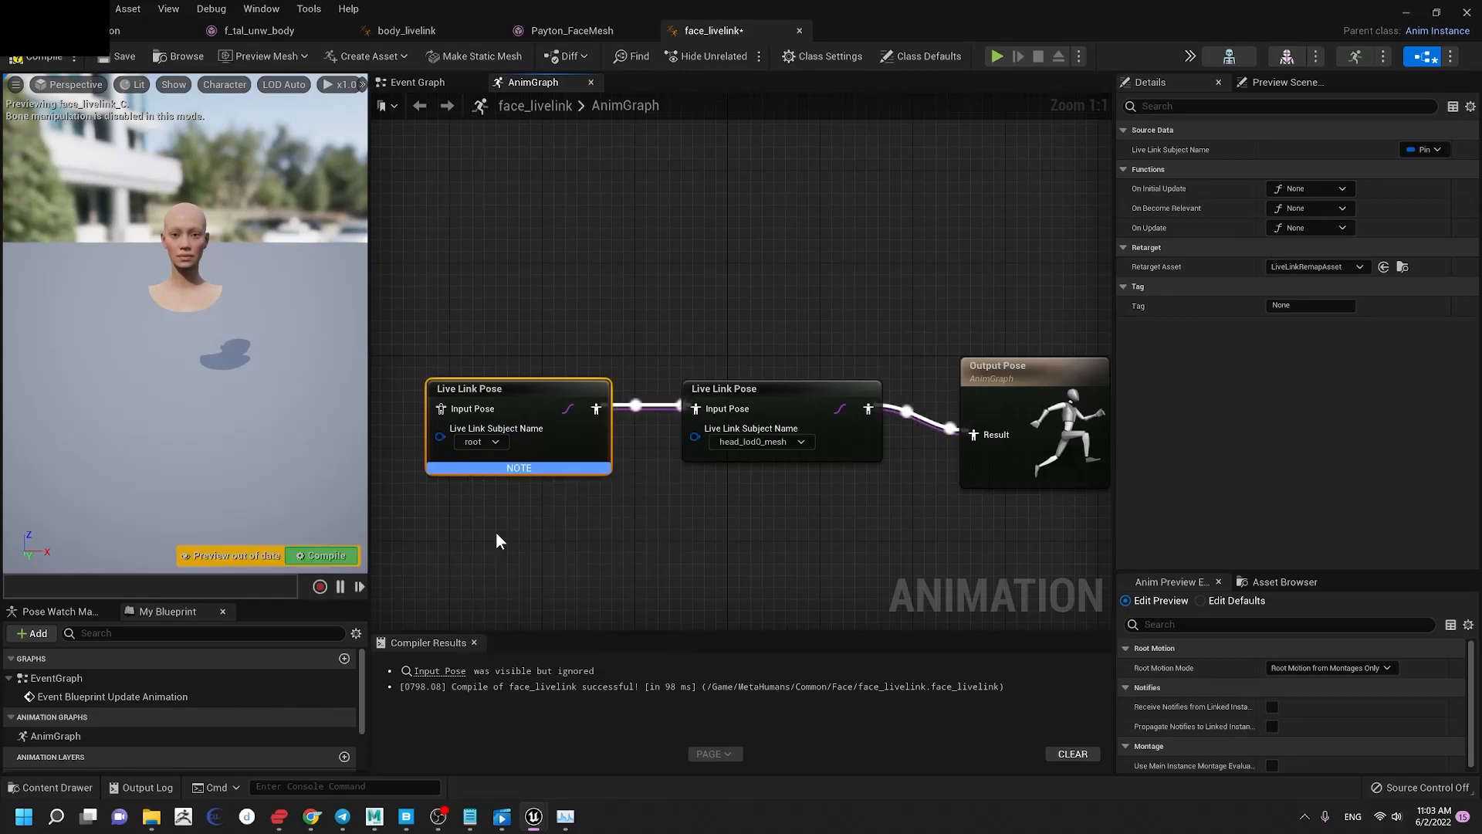
click(799, 443)
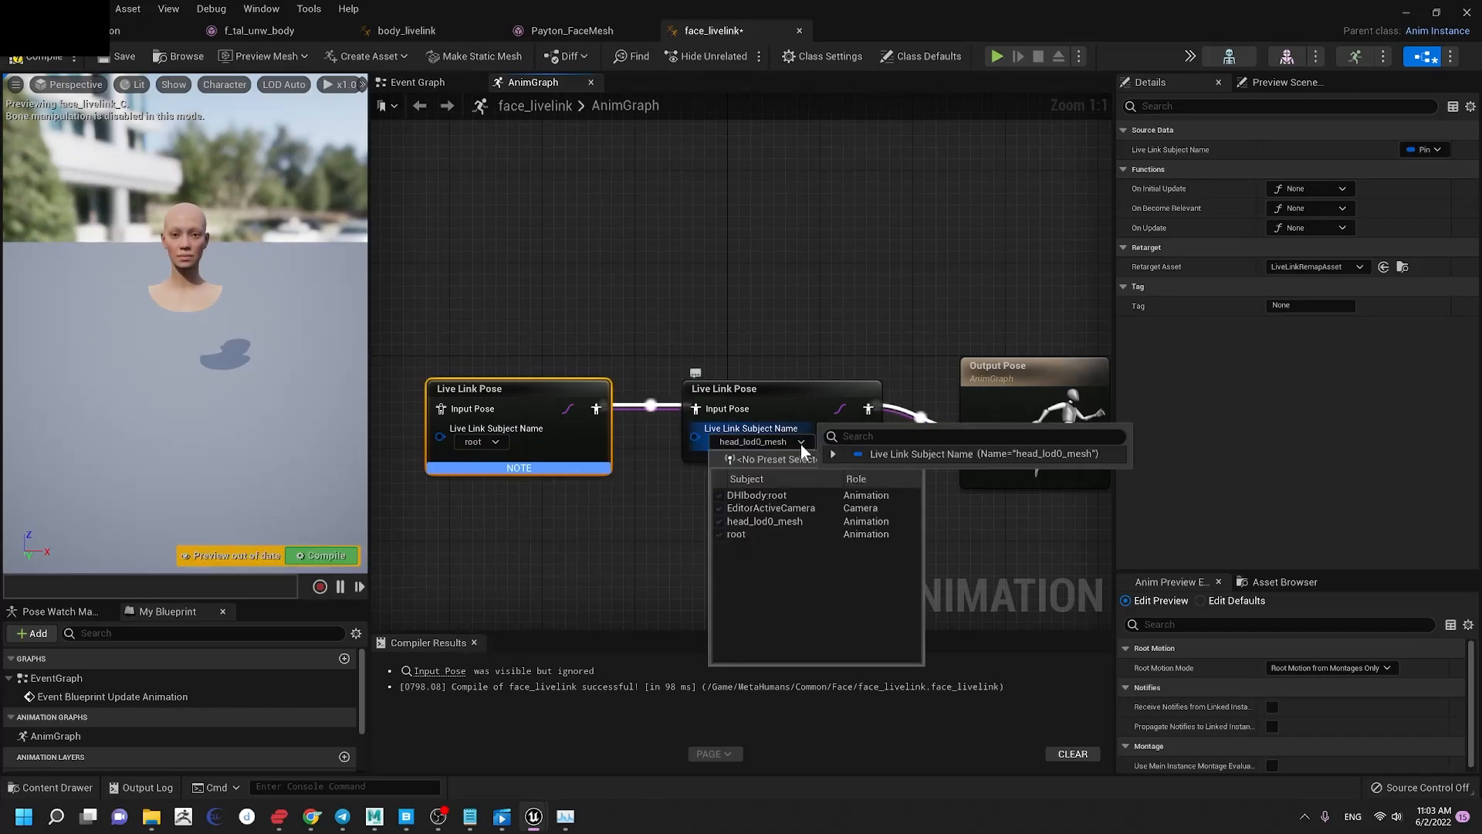
click(753, 522)
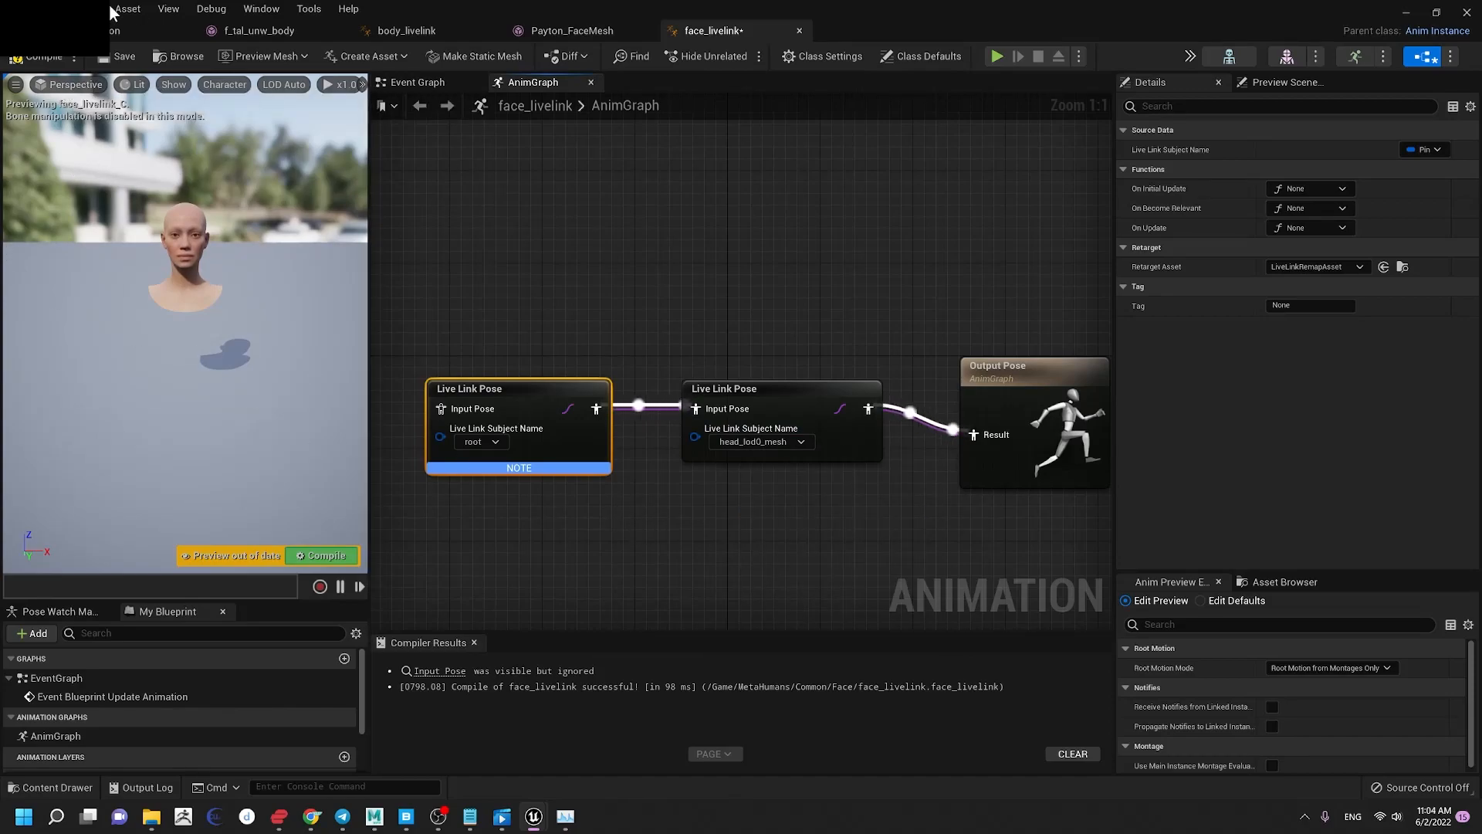
click(110, 58)
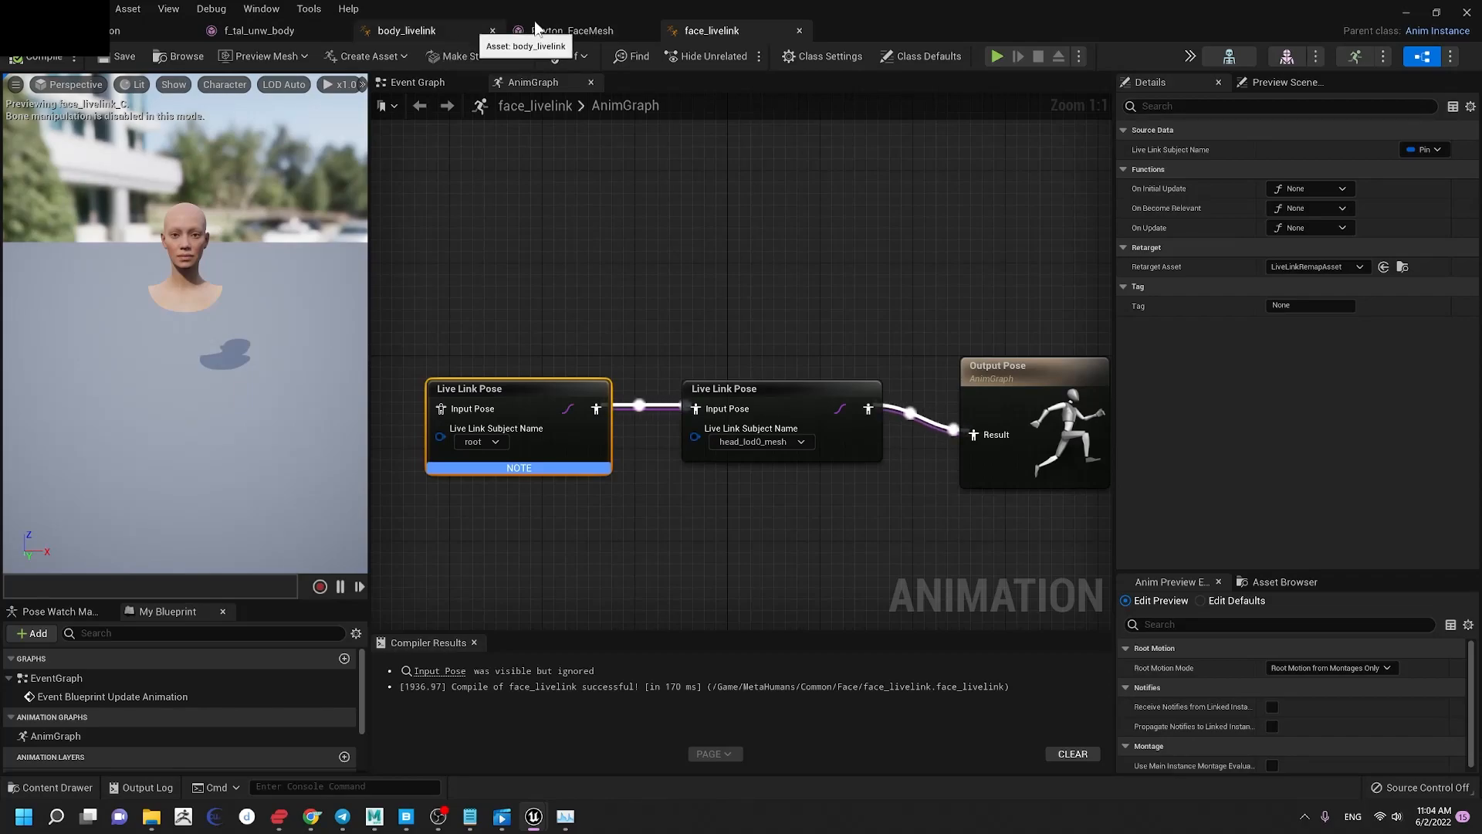
Step: Assign face_livelink as the Post Process Anim Blueprint of Payton_FaceMesh and save the mesh
click(571, 30)
click(336, 151)
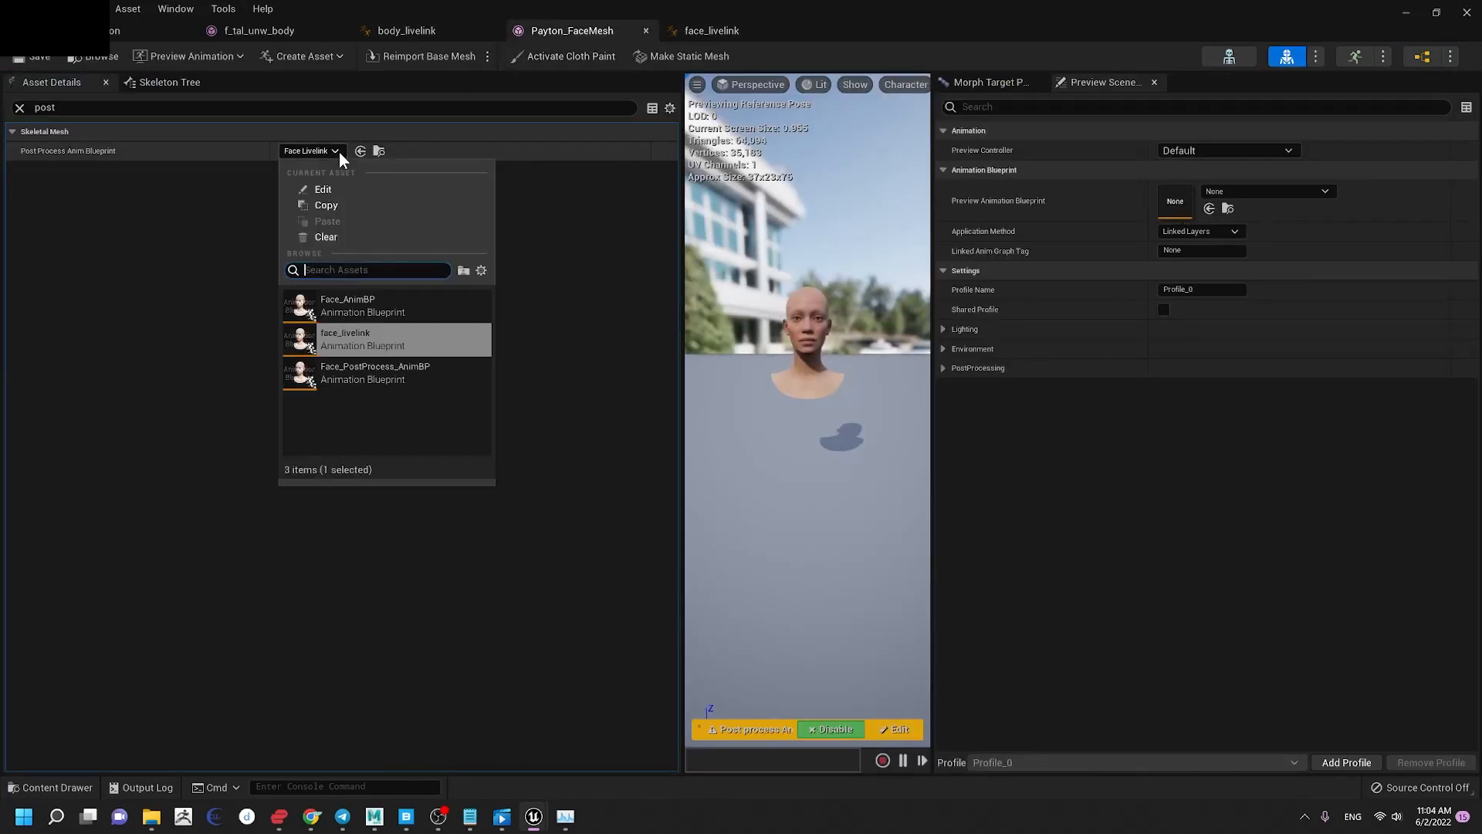
click(389, 348)
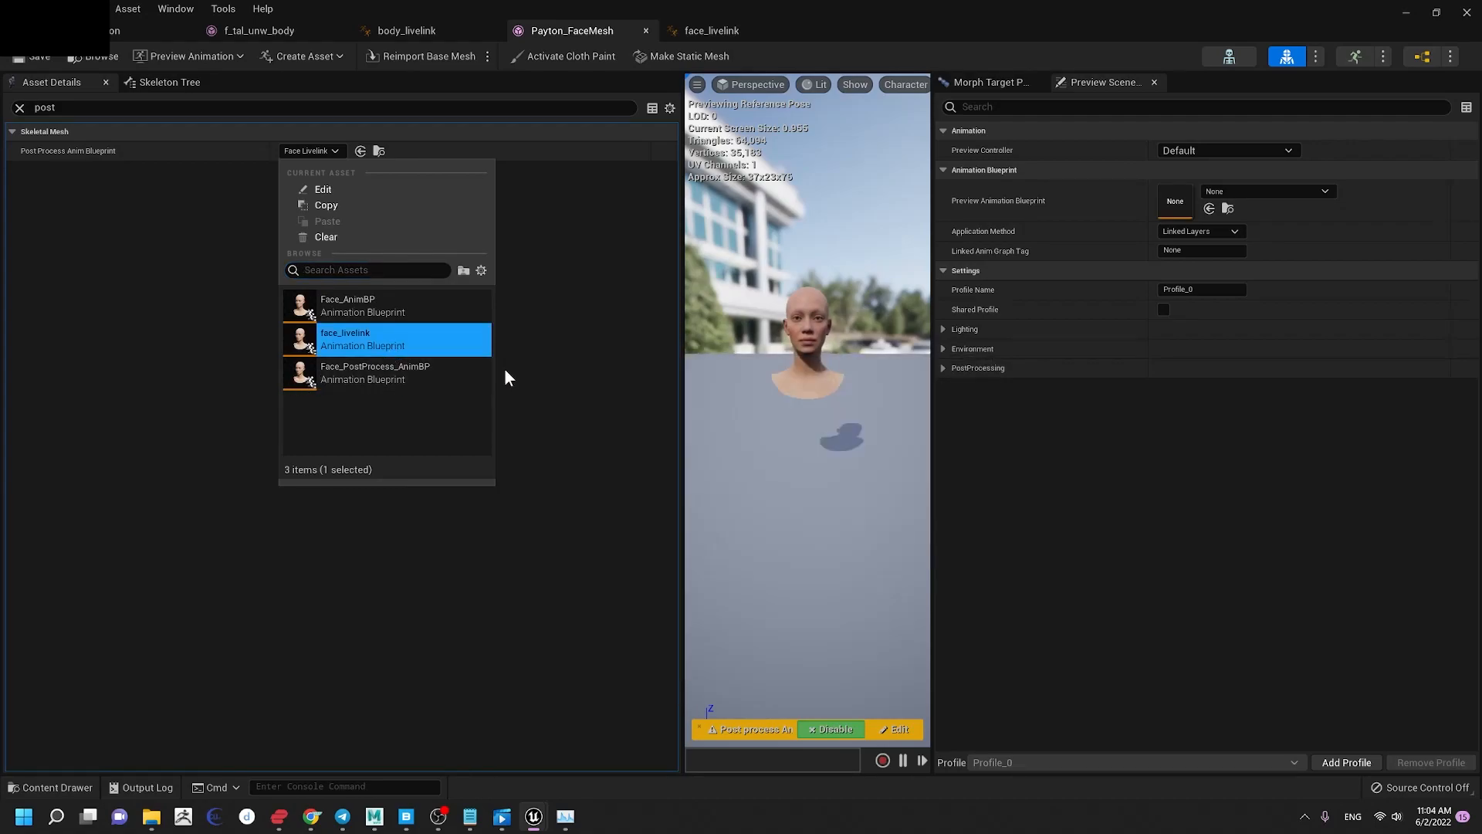
click(218, 356)
click(26, 57)
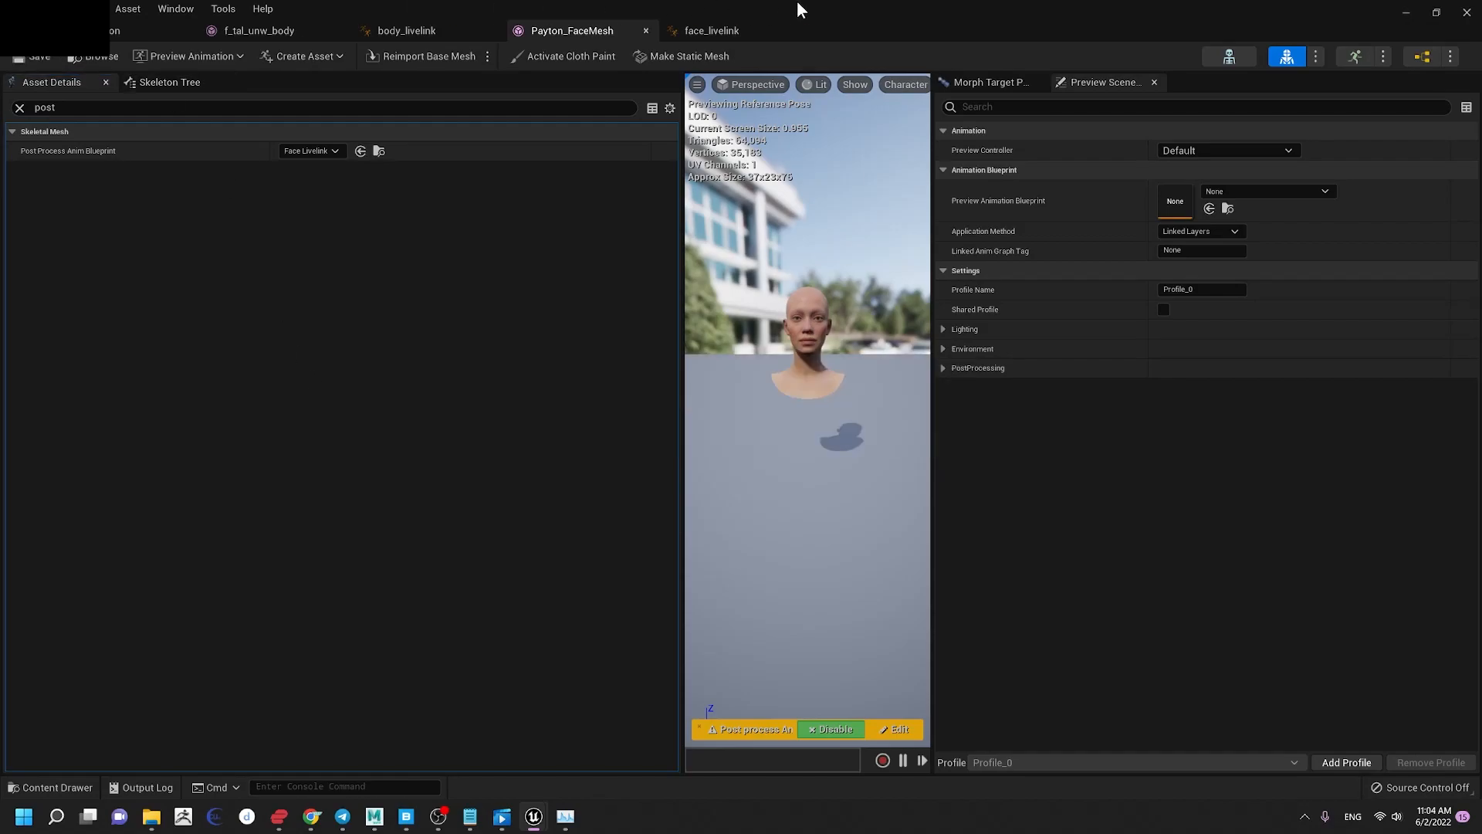
mouse_move(957, 3)
mouse_down()
mouse_move(1018, 21)
mouse_move(969, 0)
mouse_up()
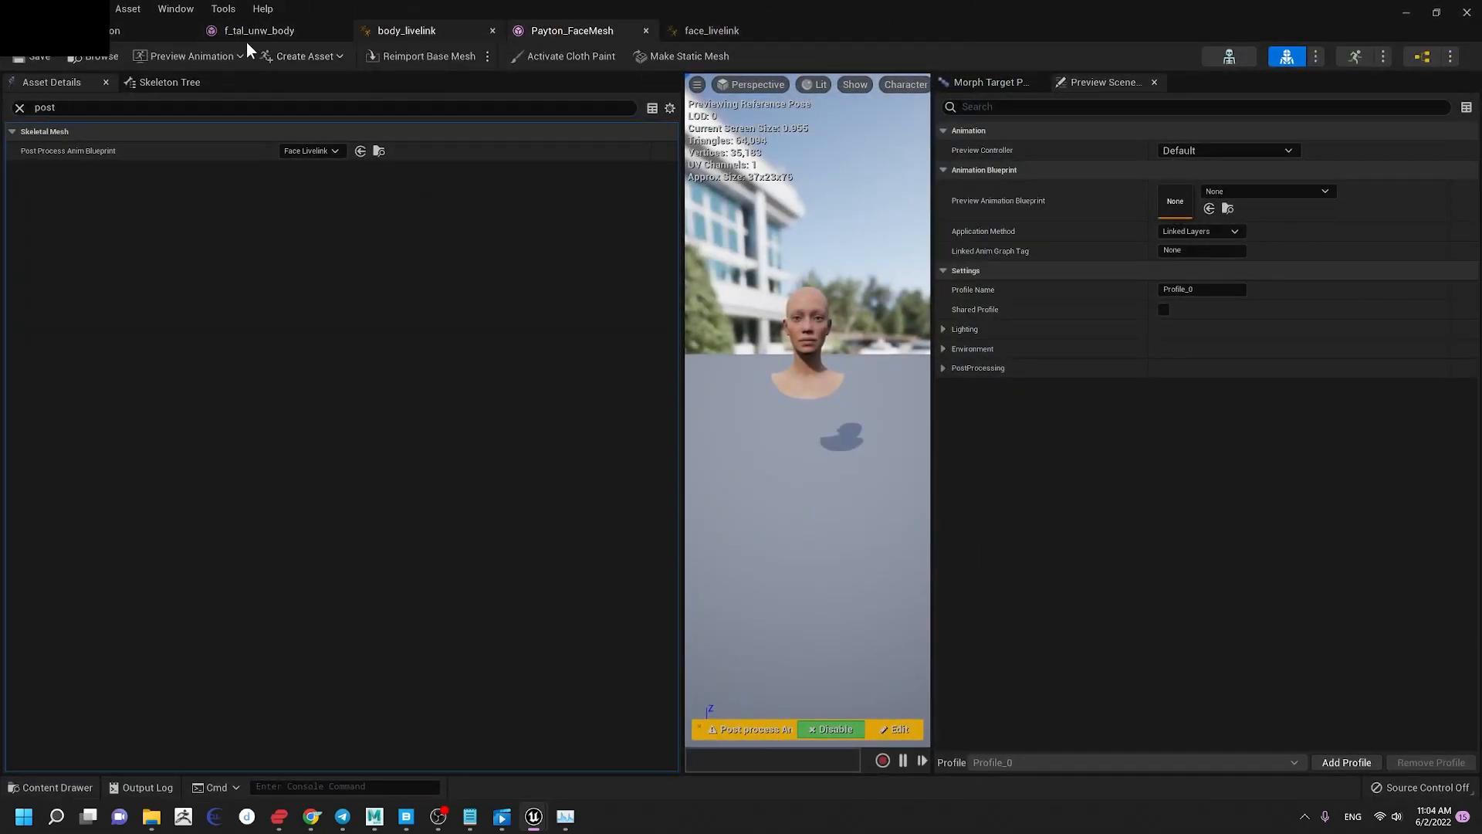
Step: Check the character in the BP_Payton blueprint viewport and minimize the blueprint editor to get back to the level
click(117, 30)
scroll(704, 274, up, 2)
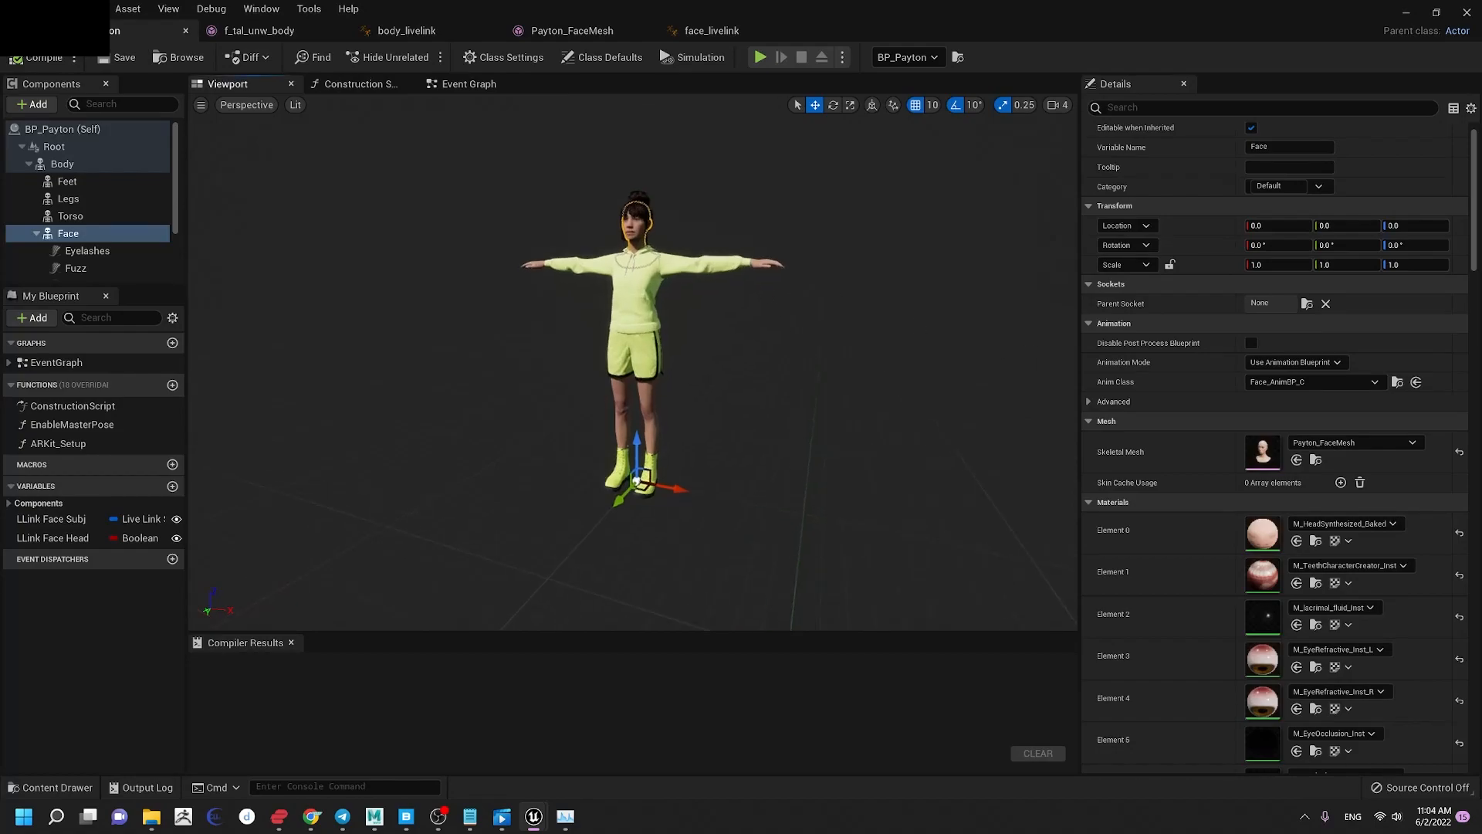
middle_drag(703, 272, 768, 308)
scroll(701, 278, up, 5)
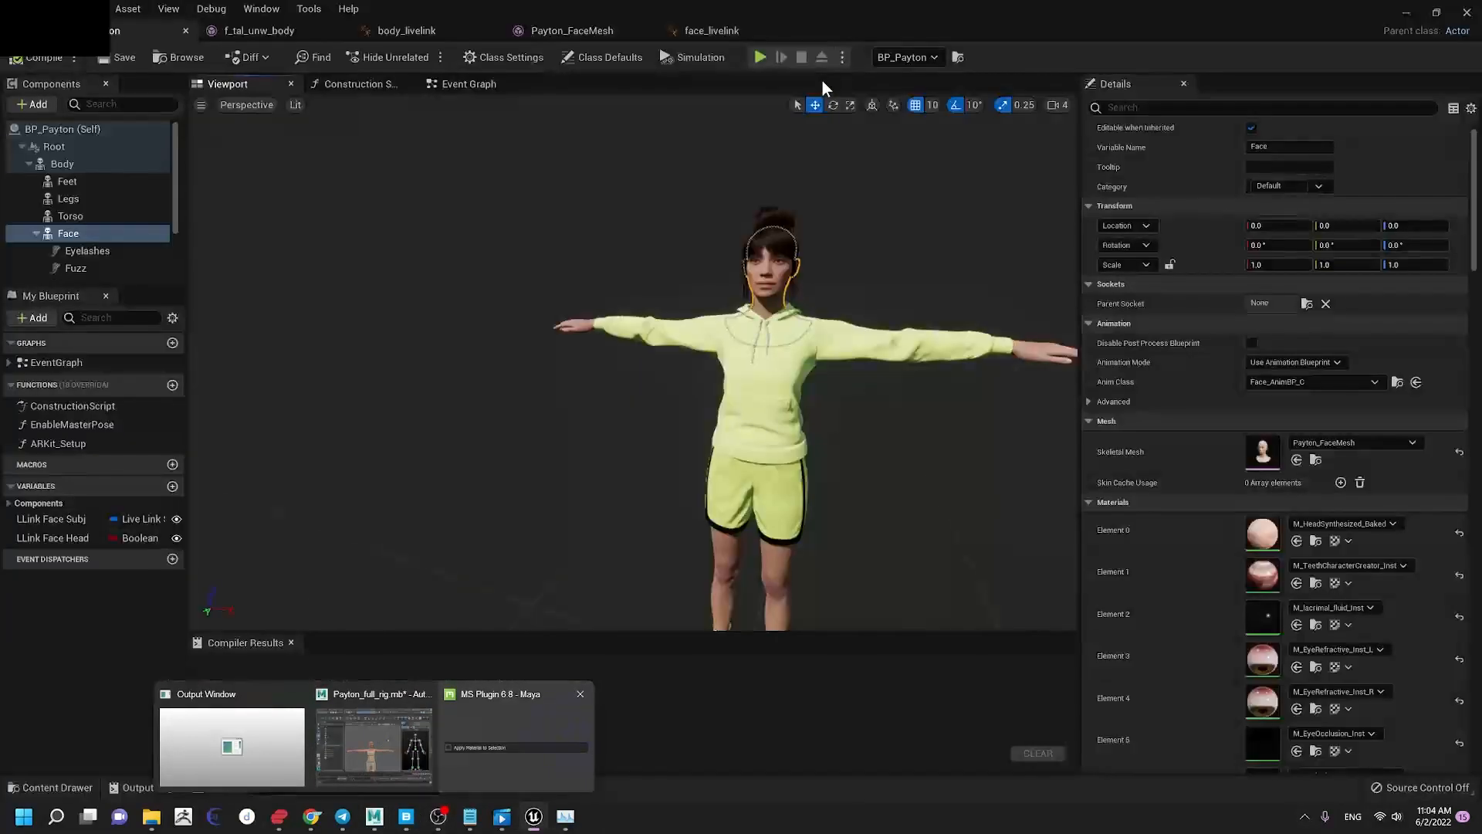
drag(808, 9, 1021, 55)
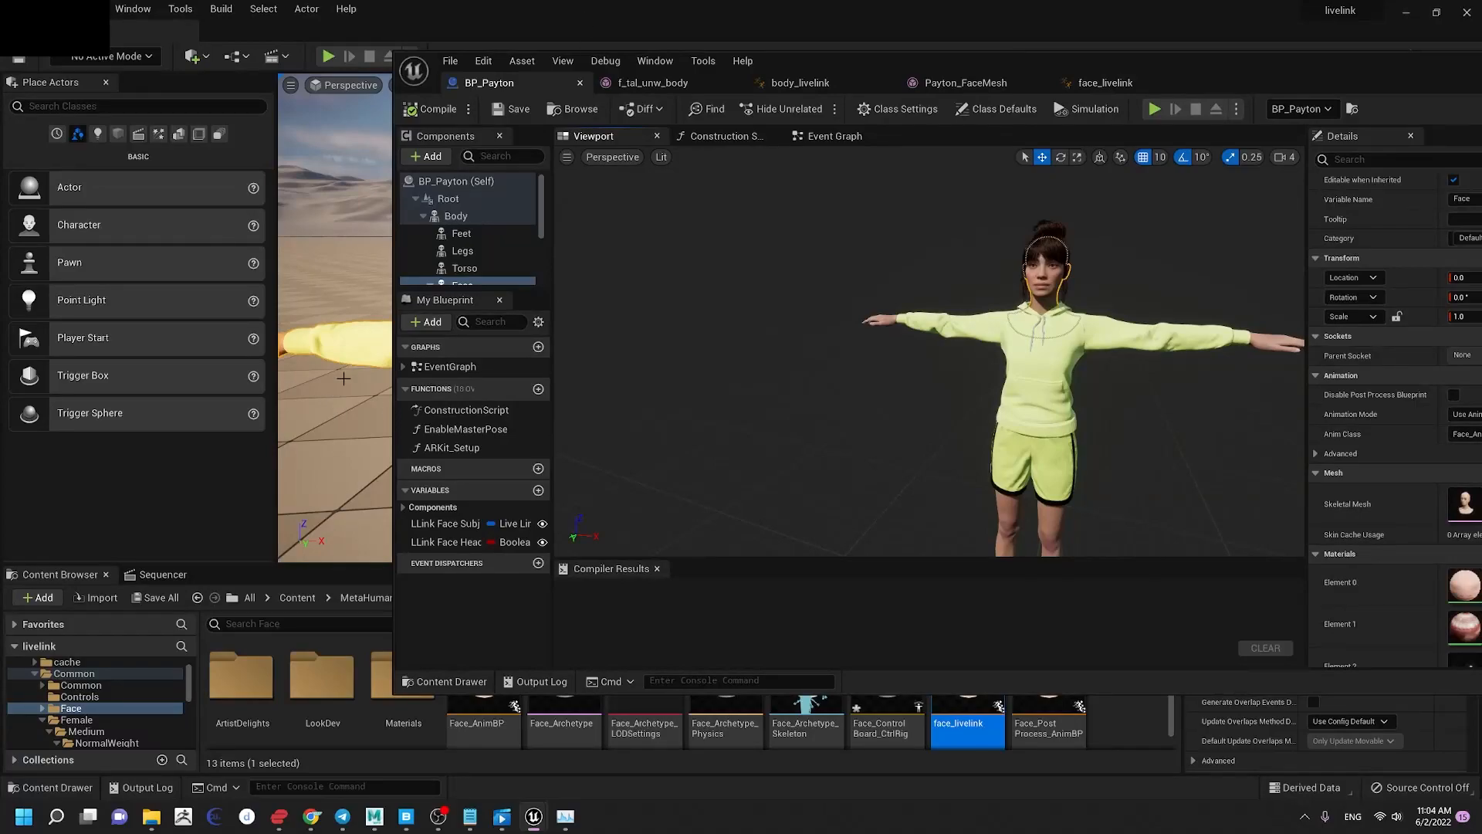
drag(1339, 66, 1043, 74)
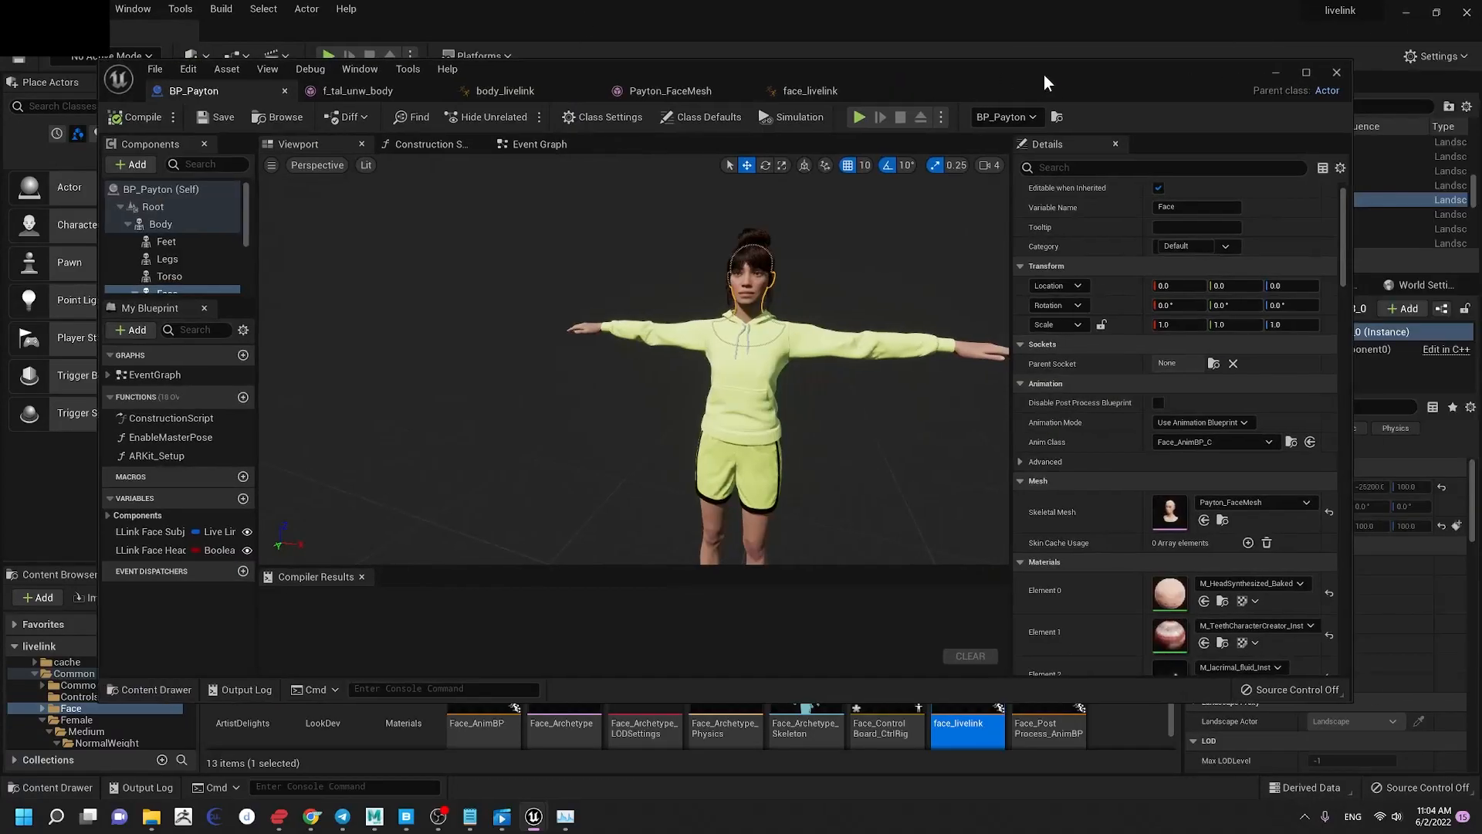
click(1280, 73)
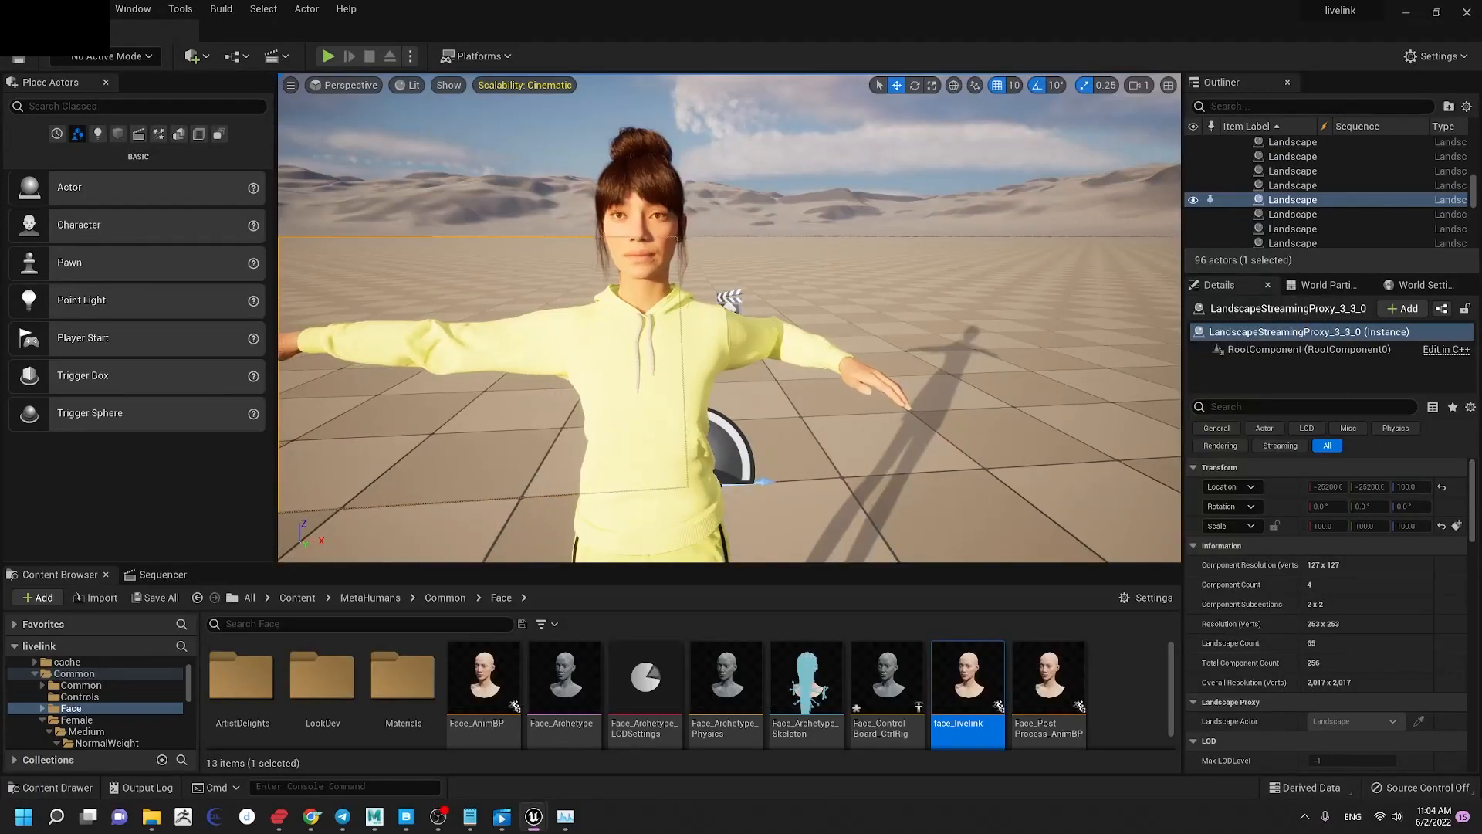
Step: Add the level's BP_Payton actor to NewLevelSequence in Sequencer and frame her upper body in the viewport
click(154, 576)
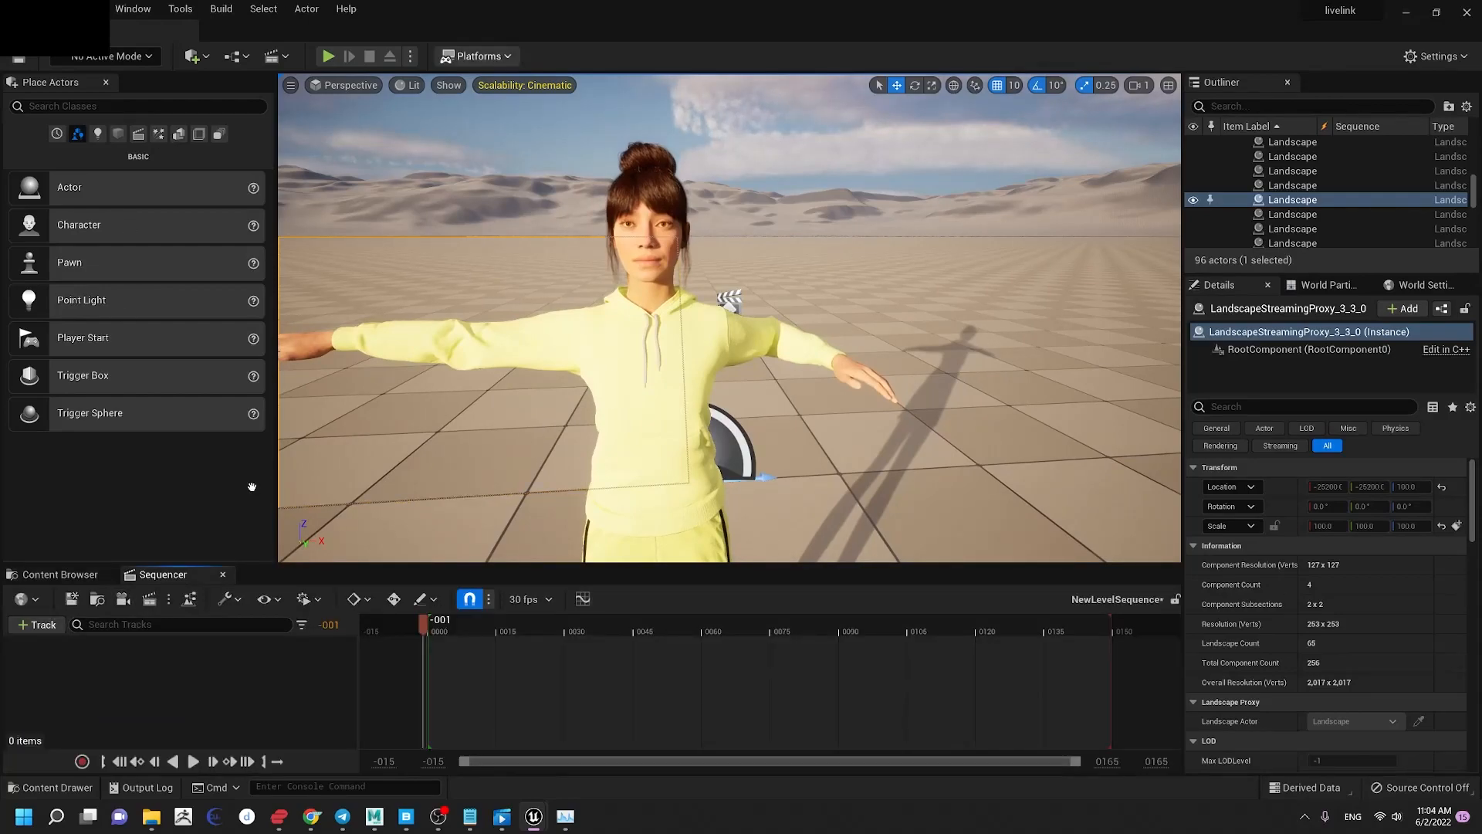
alt+drag(788, 252, 737, 270)
click(556, 397)
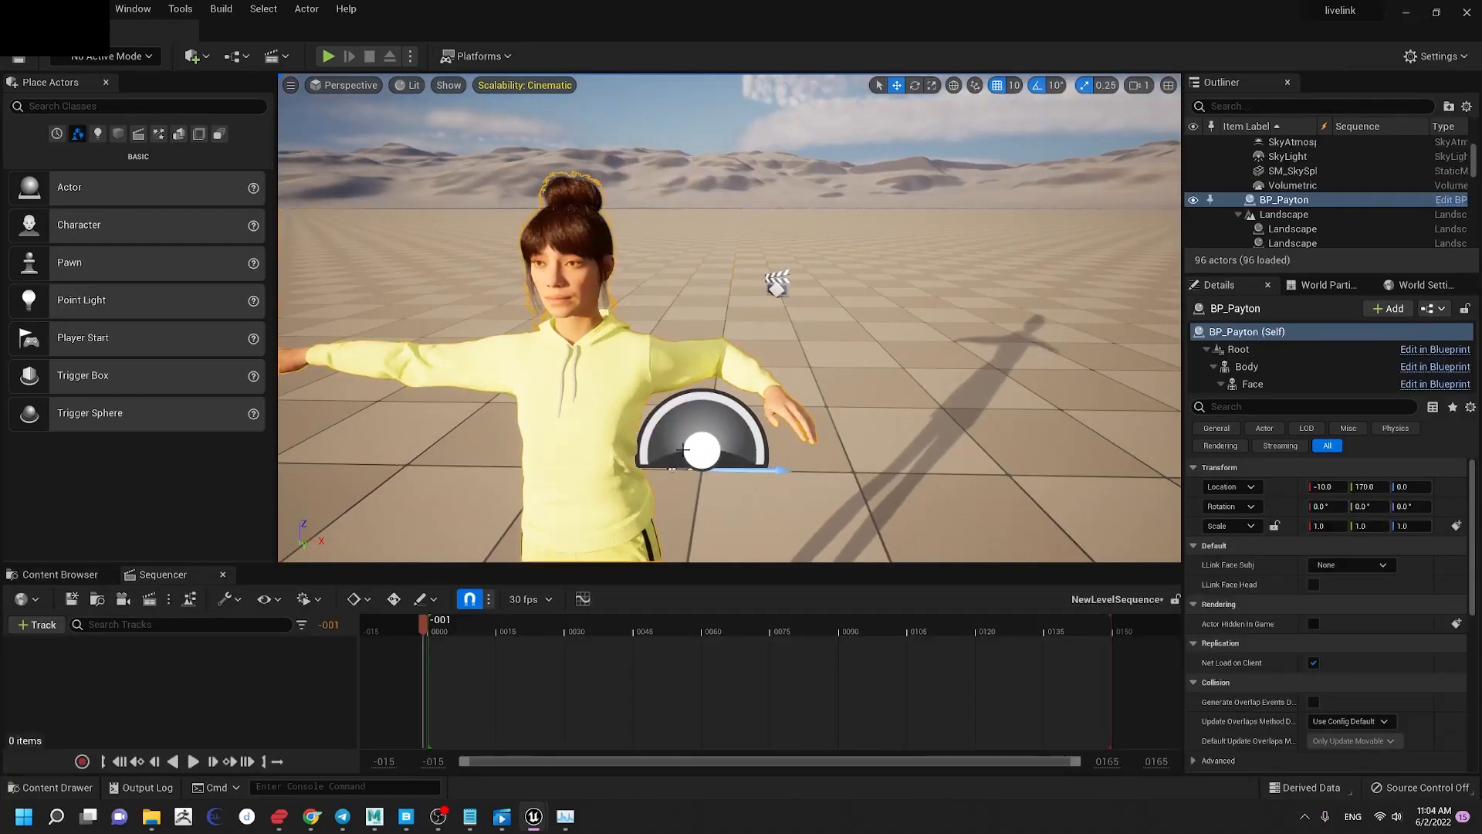
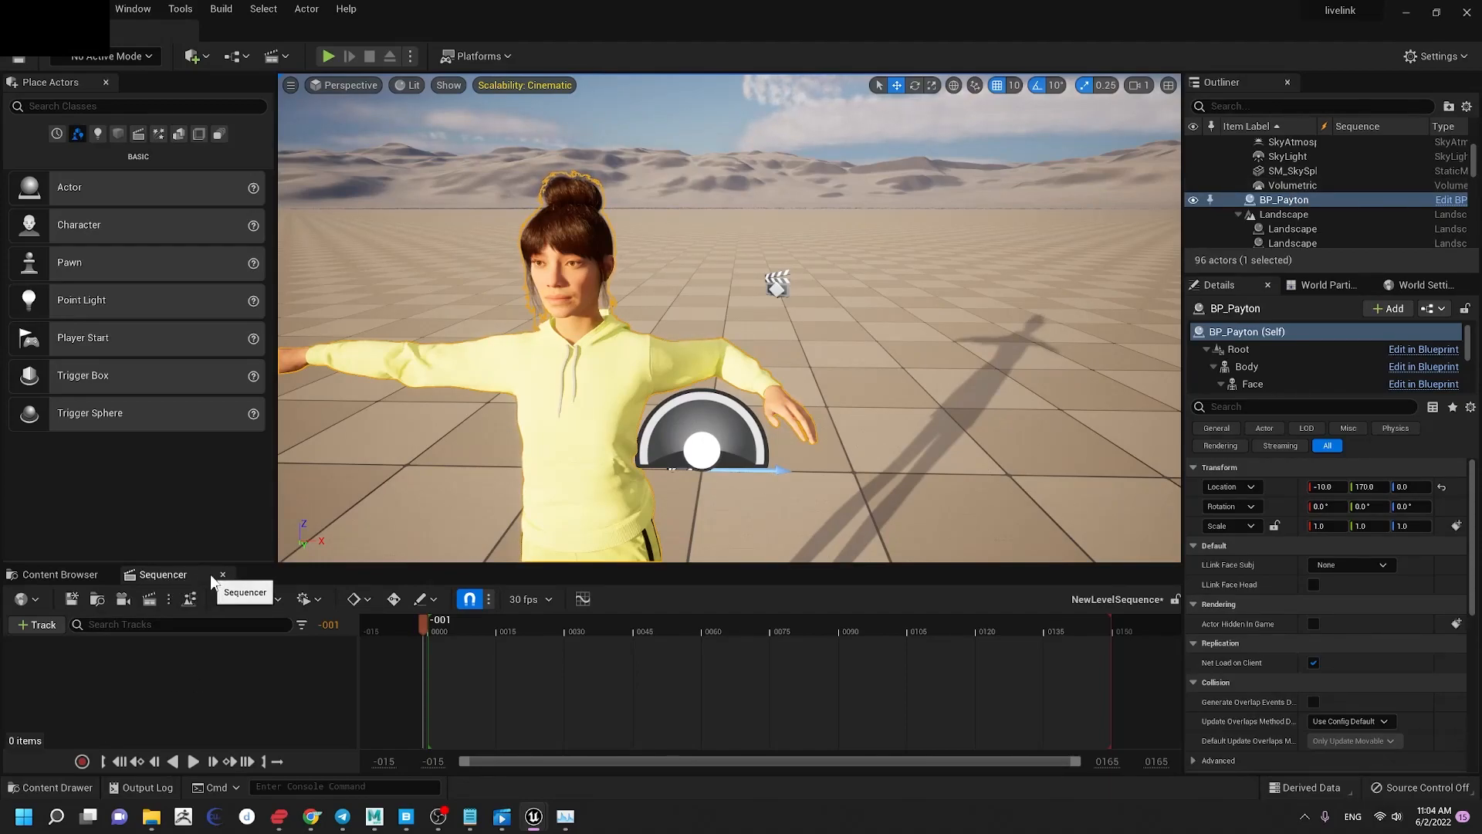
click(278, 60)
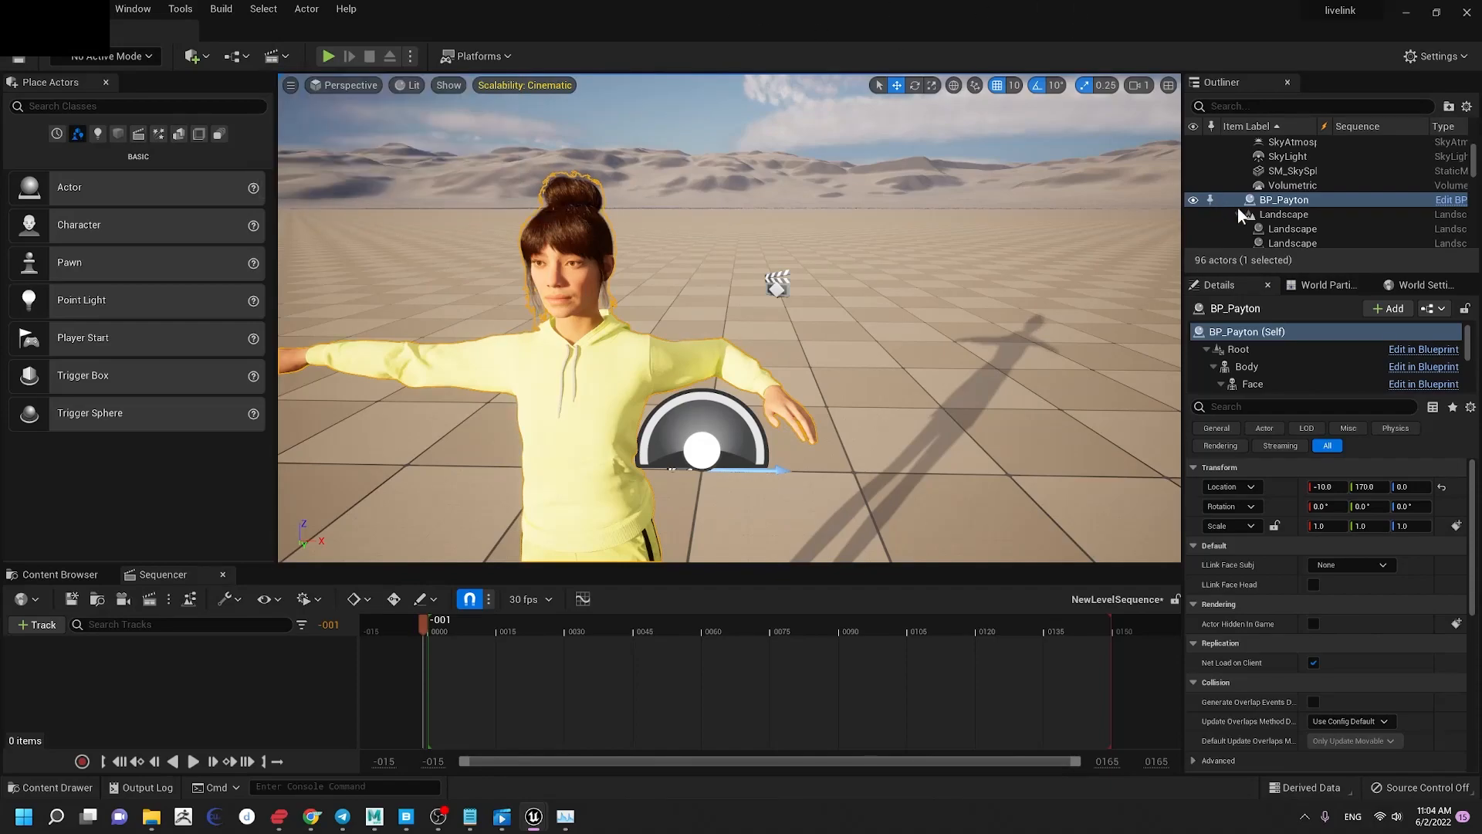
click(1286, 200)
drag(1286, 201, 168, 664)
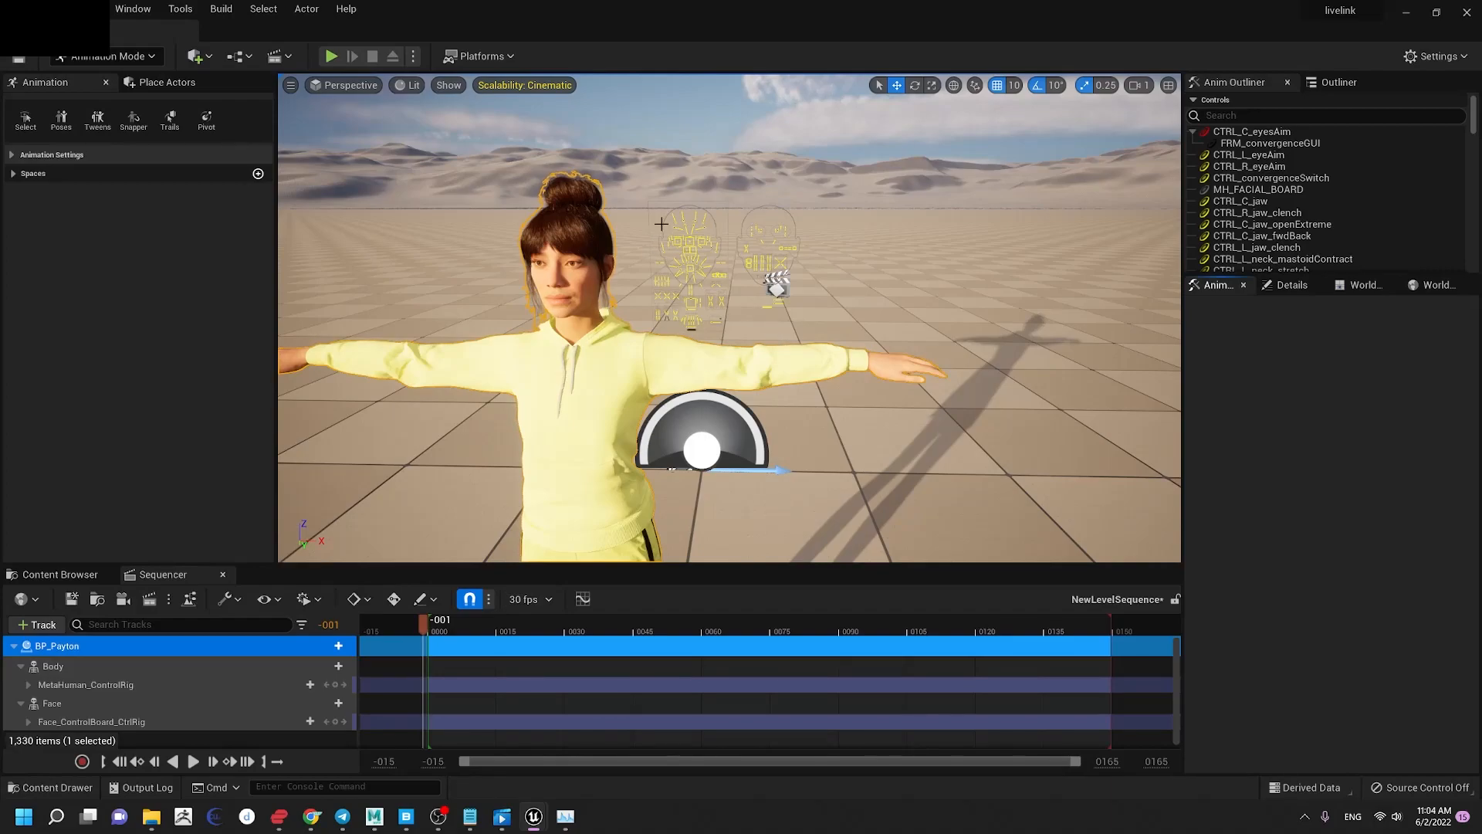
alt+drag(573, 304, 752, 295)
alt+right_drag(730, 317, 803, 317)
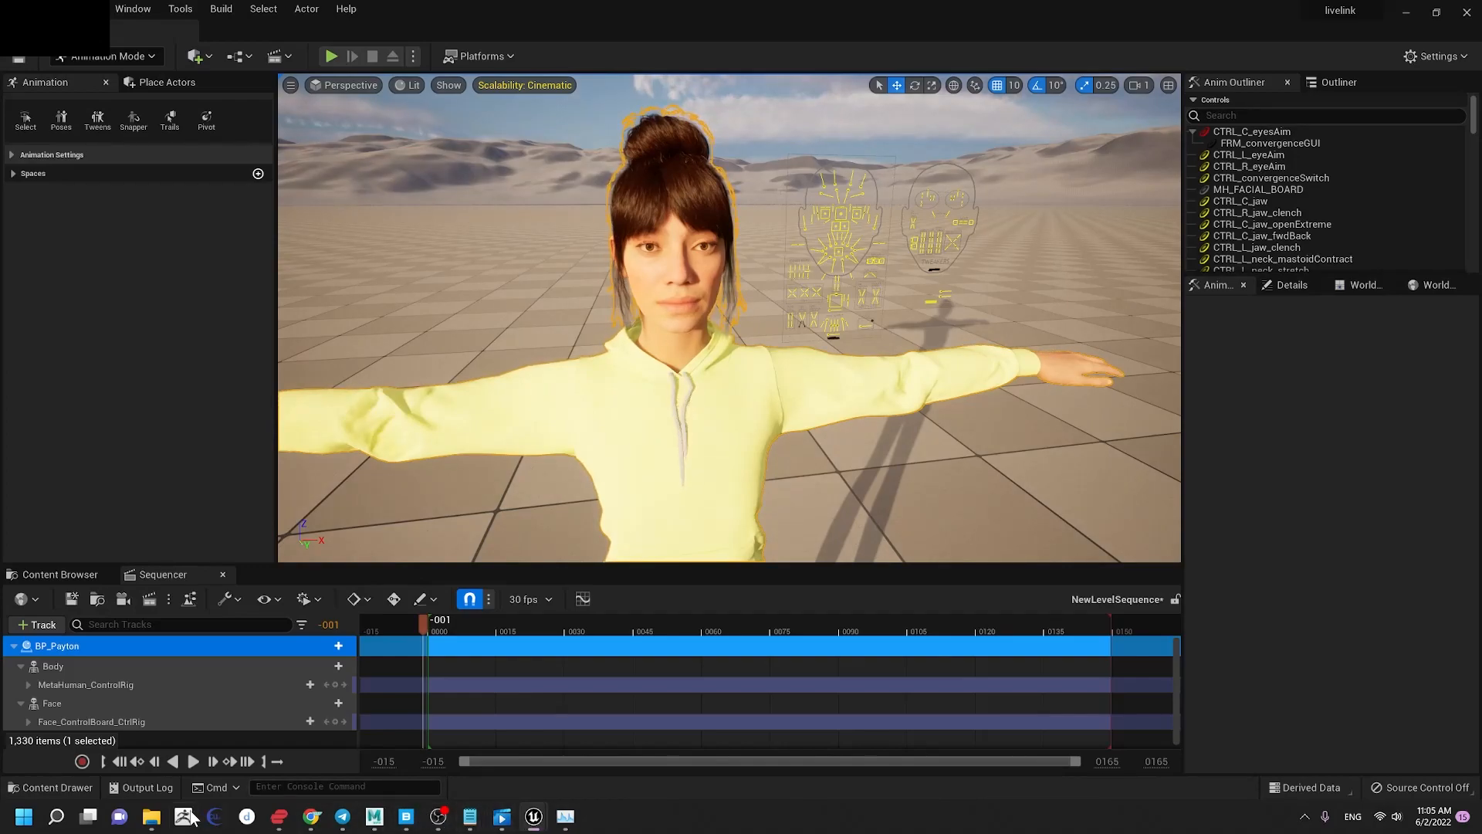
Step: Switch to the Payton_full_rig scene in Maya and move the right wrist control down and forward so the arm bends
mouse_move(375, 816)
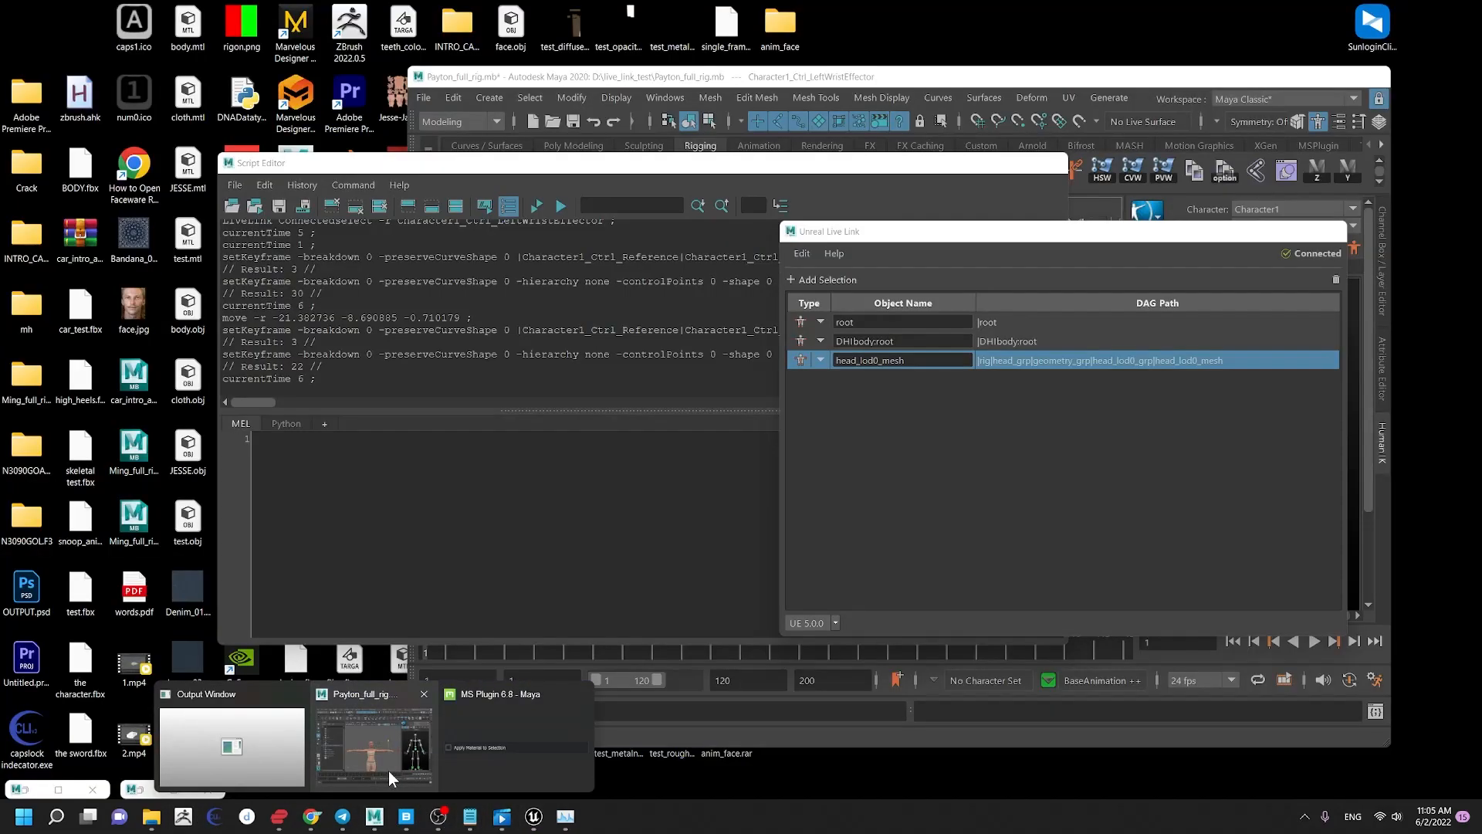
click(387, 771)
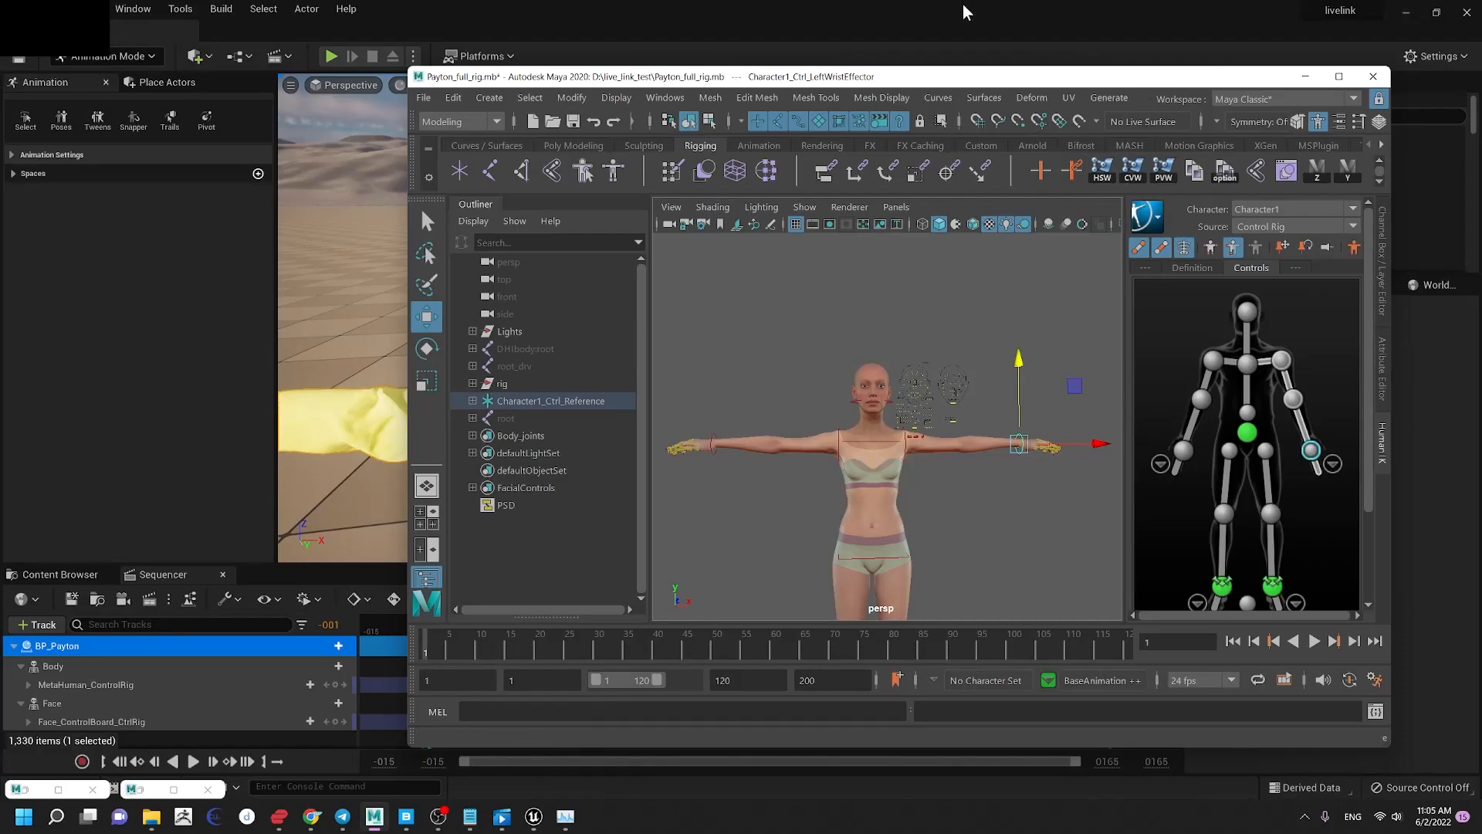
drag(996, 77, 1186, 39)
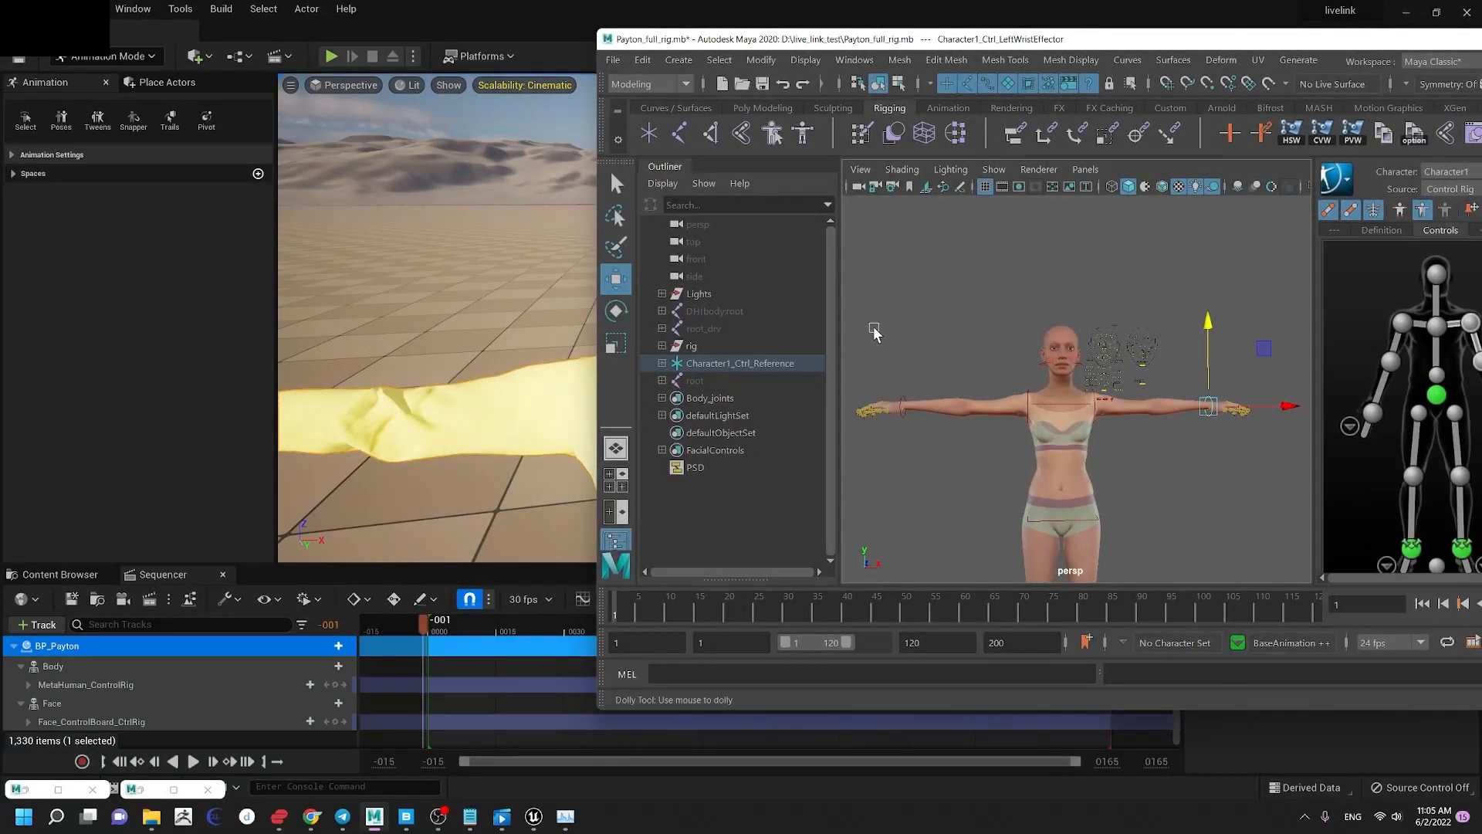
scroll(883, 341, up, 6)
click(919, 393)
scroll(1004, 425, down, 3)
drag(1033, 426, 1053, 450)
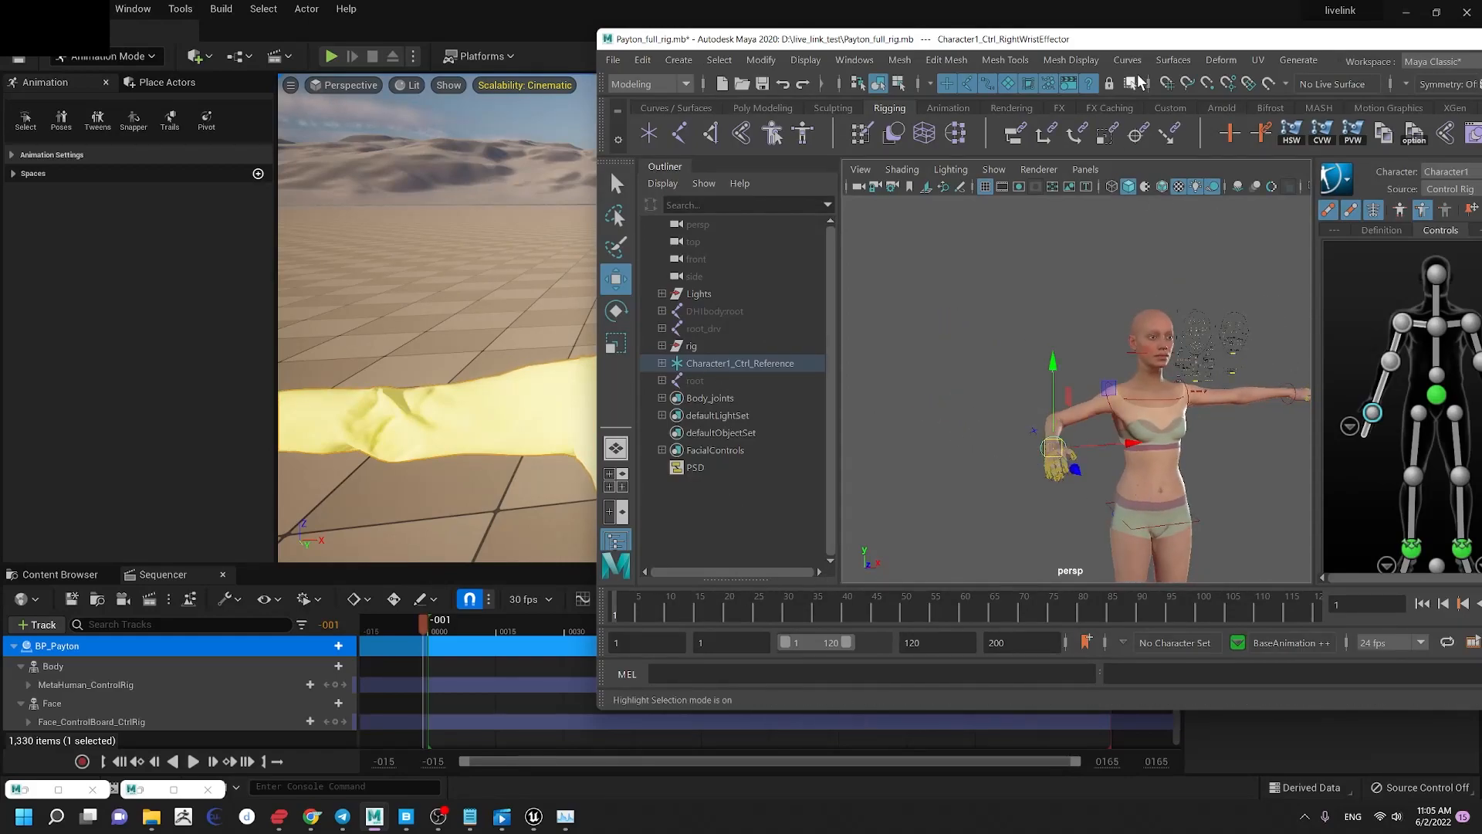
Step: Scrub Maya's timeline with the window moved aside, and view the streamed arm pose on Payton in Unreal Engine
drag(1095, 40, 1217, 69)
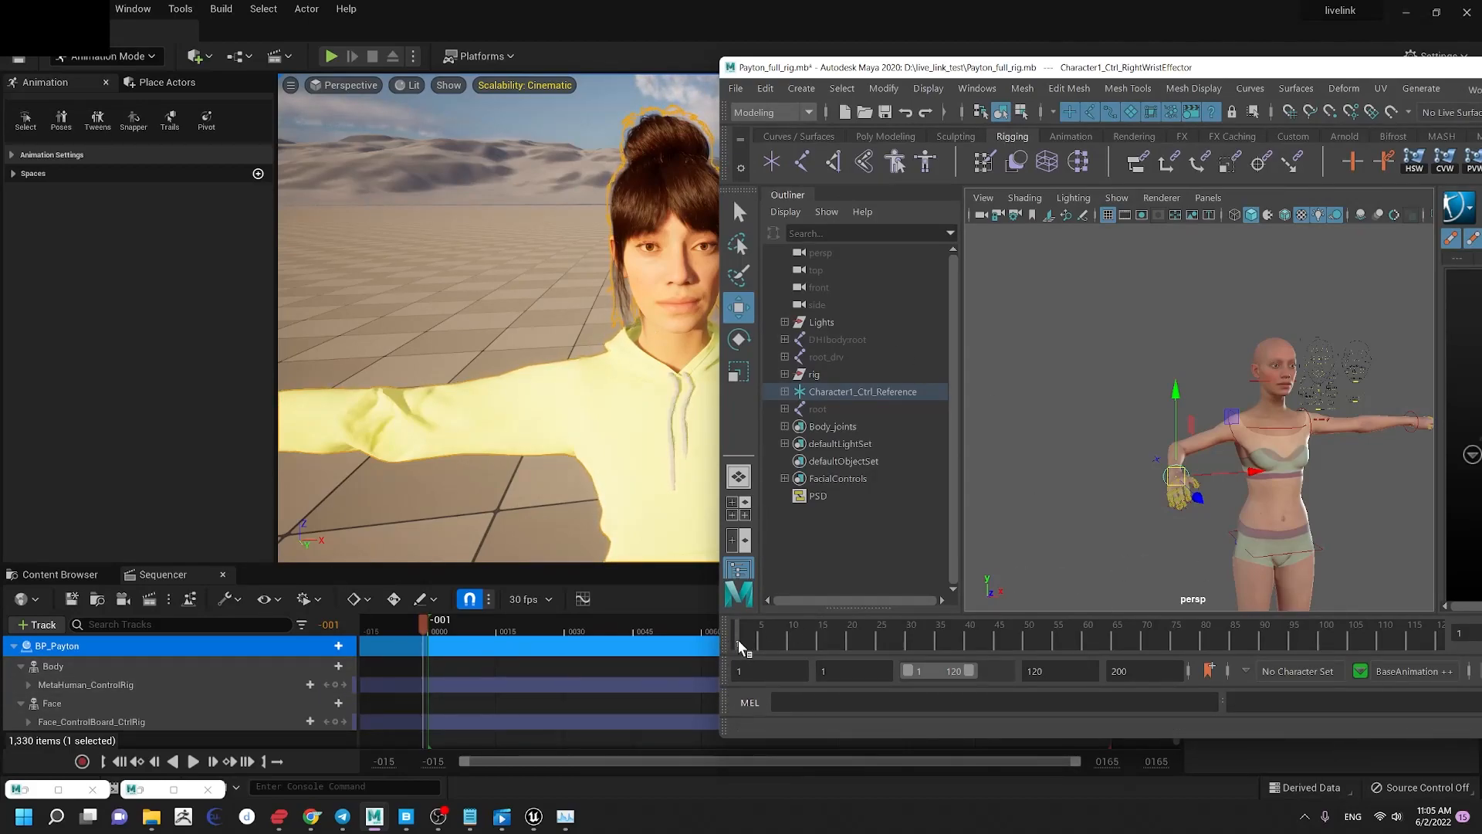
drag(741, 648, 800, 649)
drag(689, 639, 661, 634)
alt+right_drag(473, 447, 425, 447)
mouse_move(567, 363)
alt+right_down()
mouse_move(606, 362)
mouse_move(584, 363)
alt+right_up()
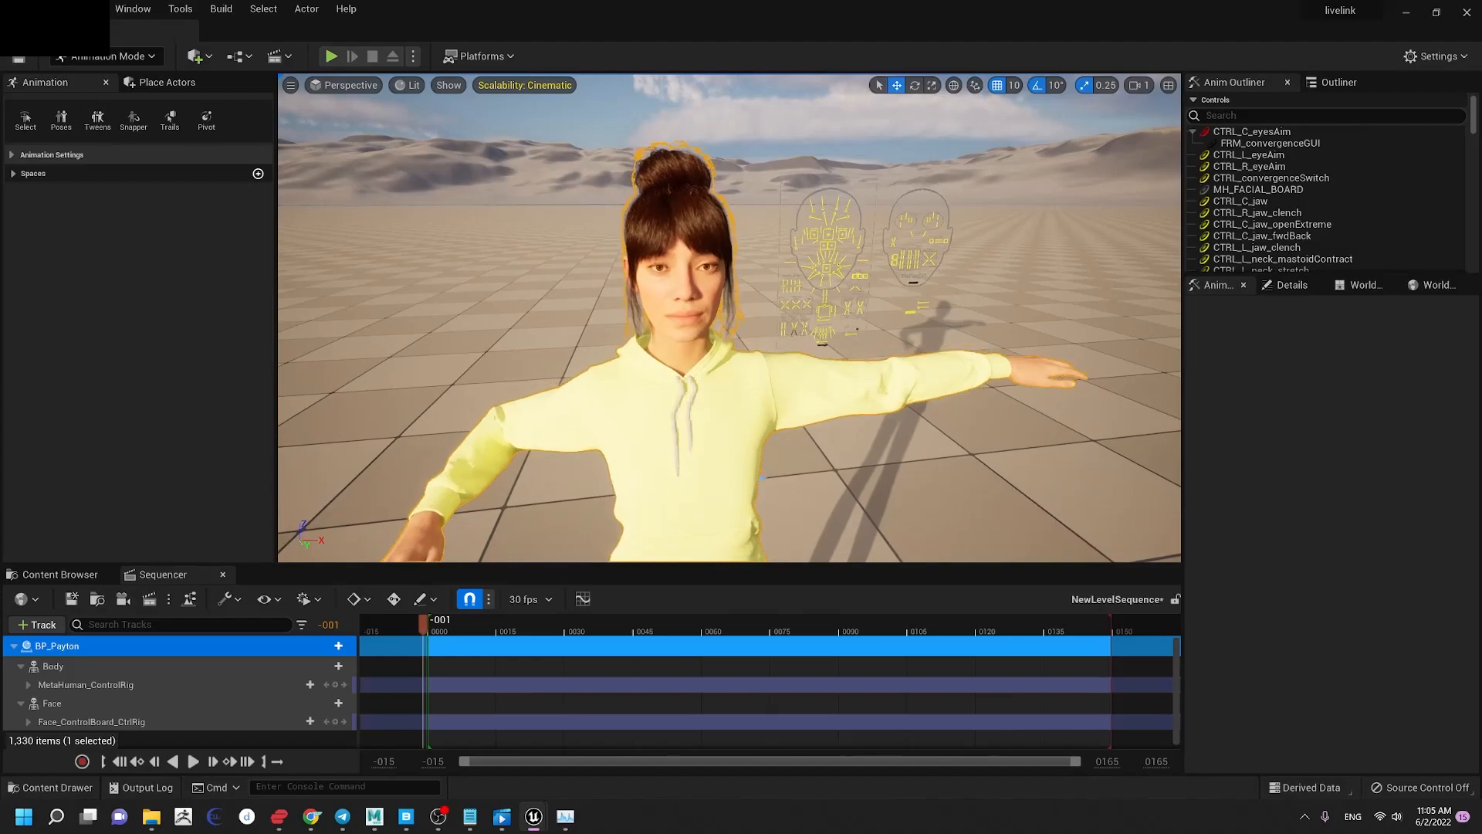
Step: Switch to Maya's Payton_full_rig scene and animate the right wrist from arm outstretched at frame 1 to lowered at about frame 37
mouse_move(470, 816)
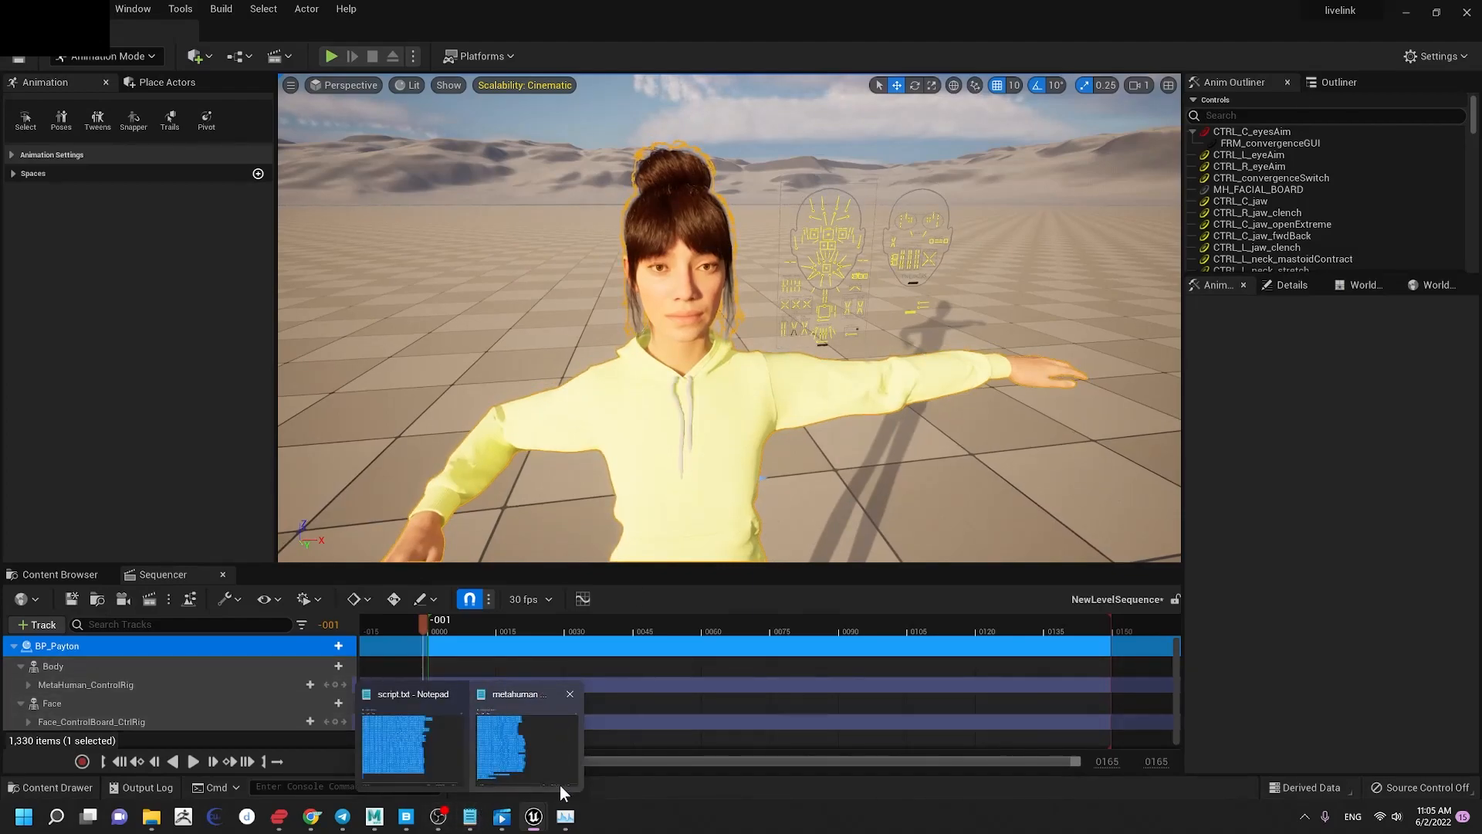
mouse_move(374, 817)
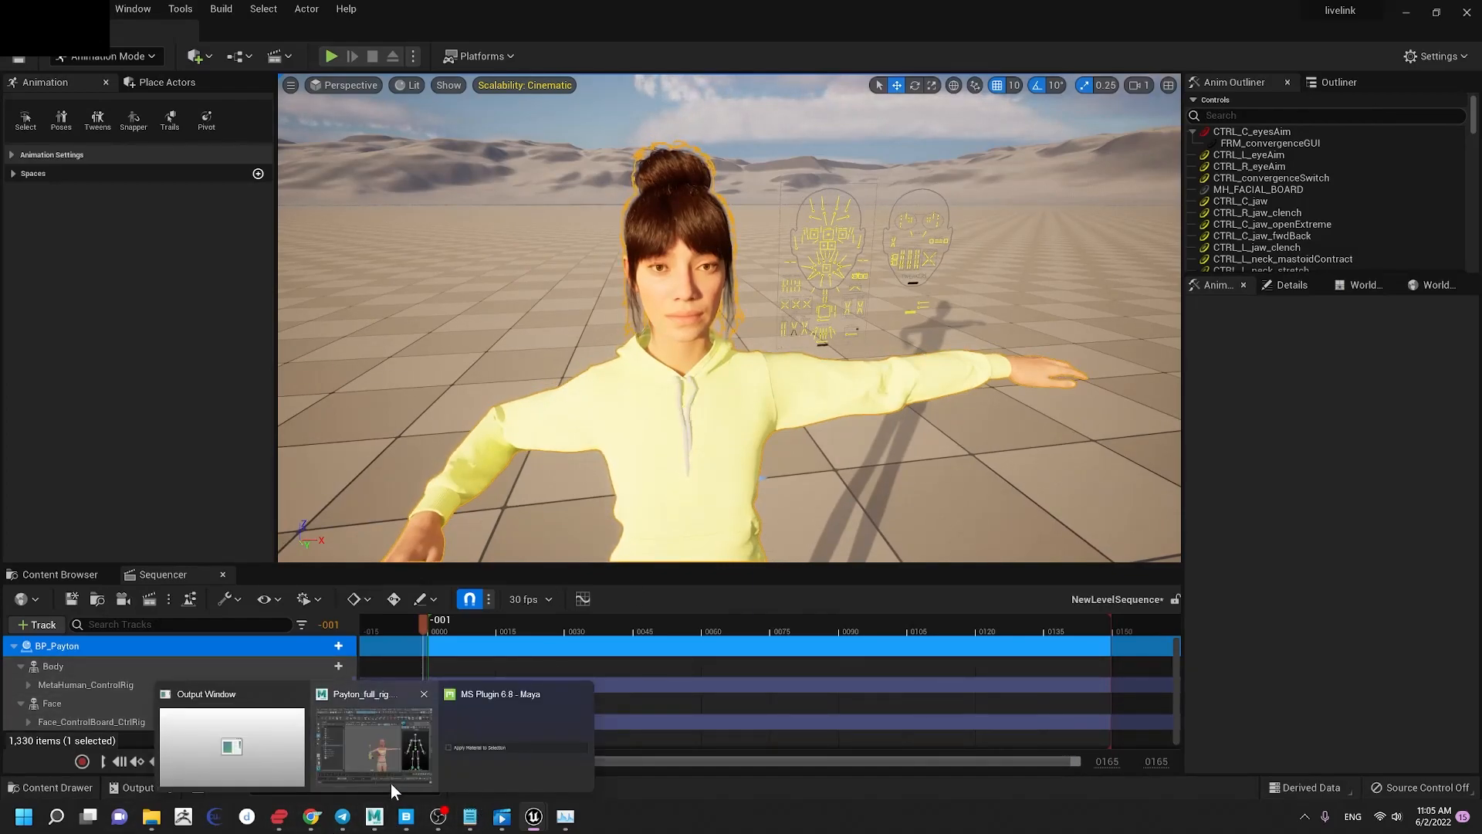
click(397, 737)
drag(1287, 69, 1065, 61)
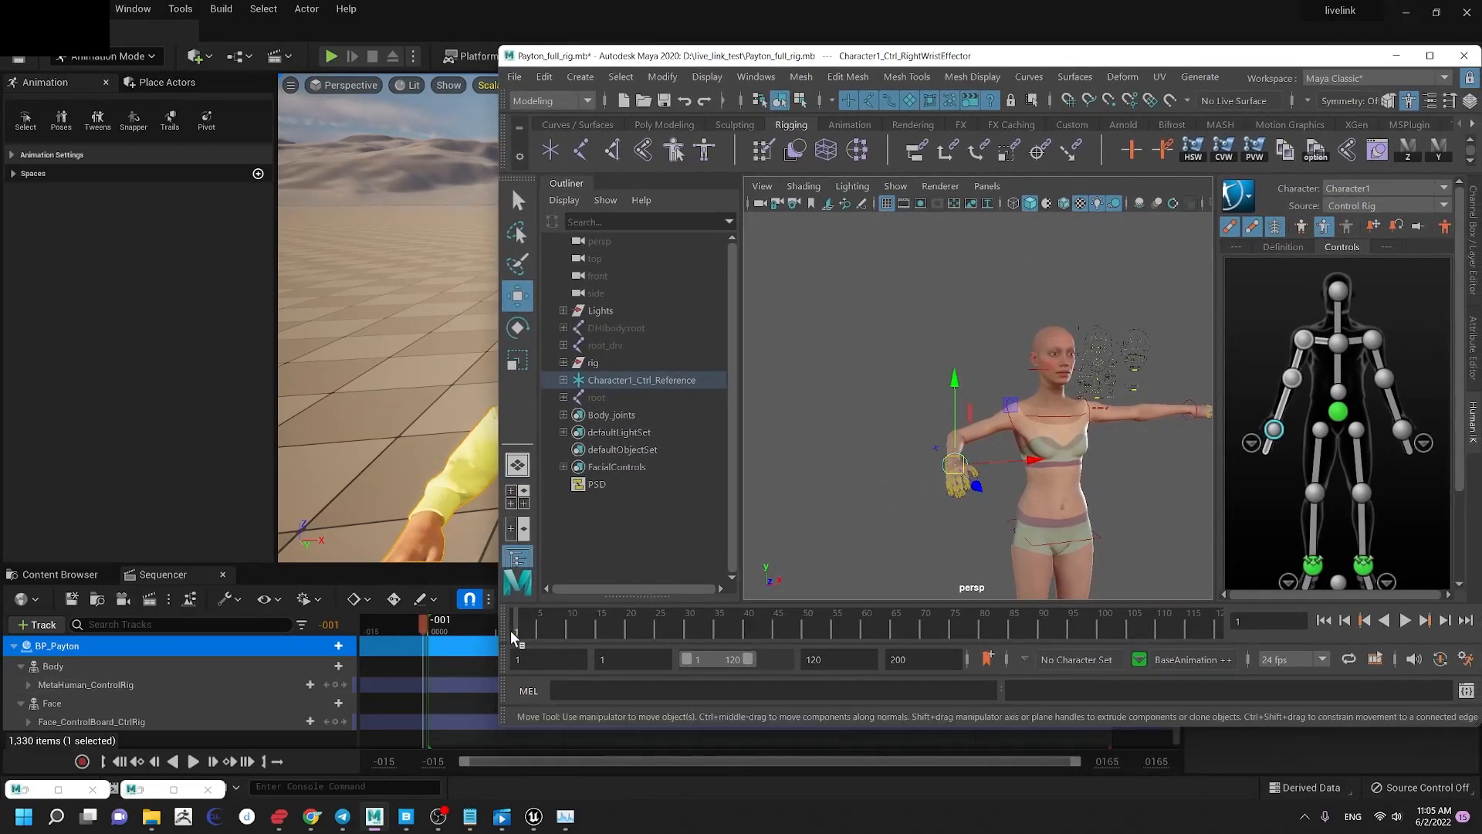
drag(948, 473, 918, 417)
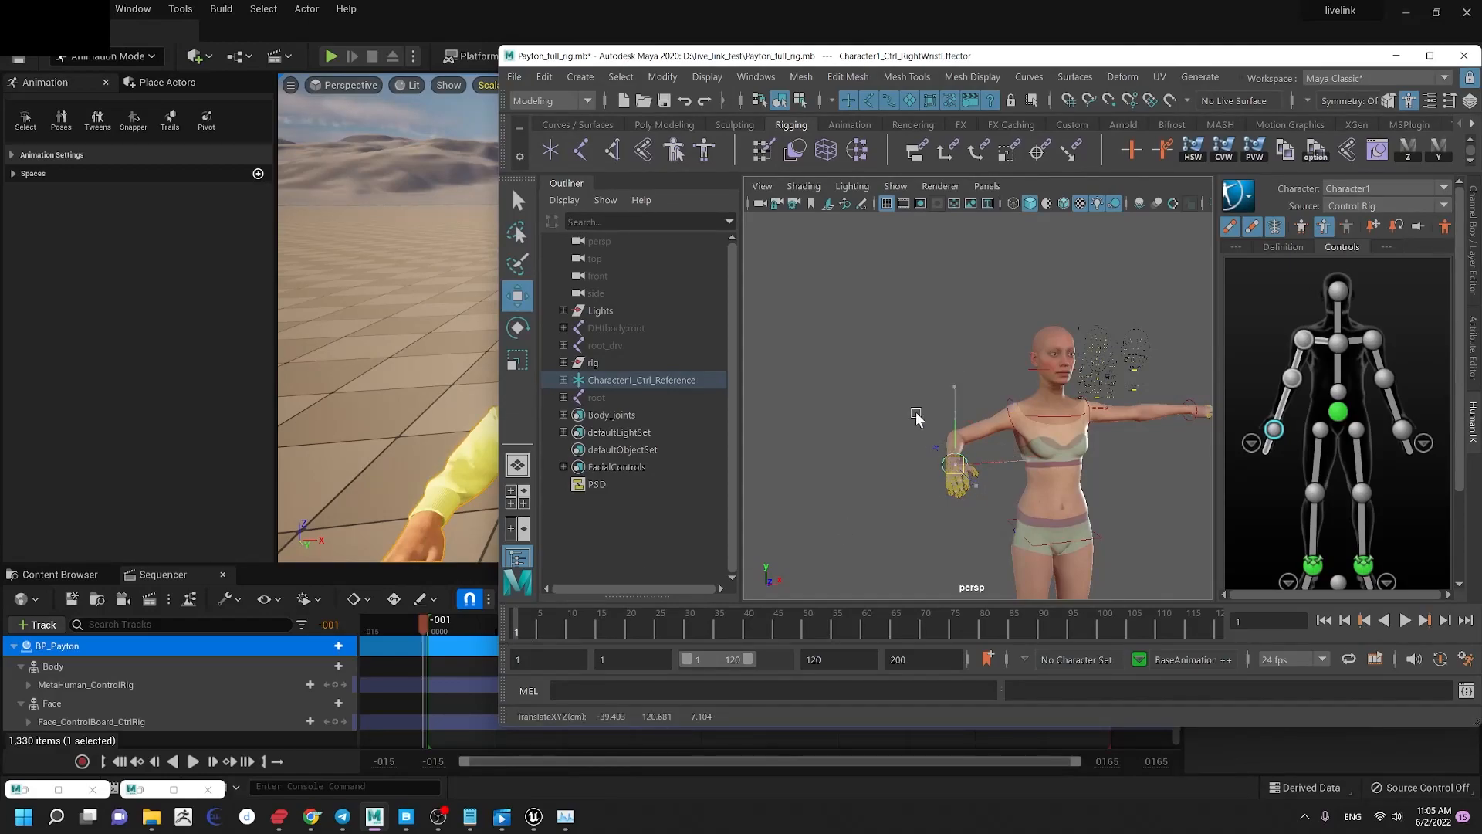
drag(523, 625, 737, 627)
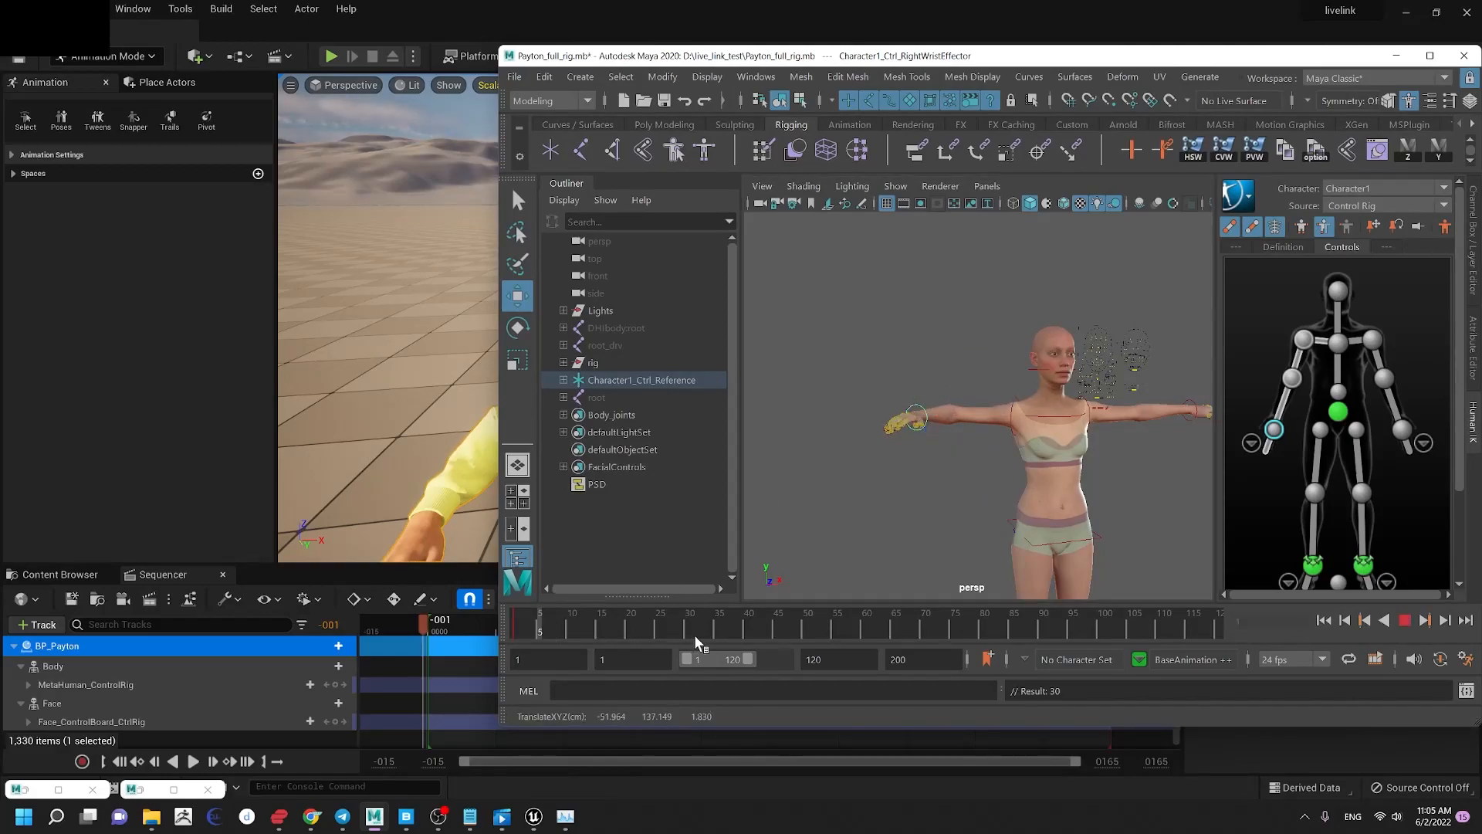
drag(924, 426, 978, 474)
drag(734, 629, 464, 576)
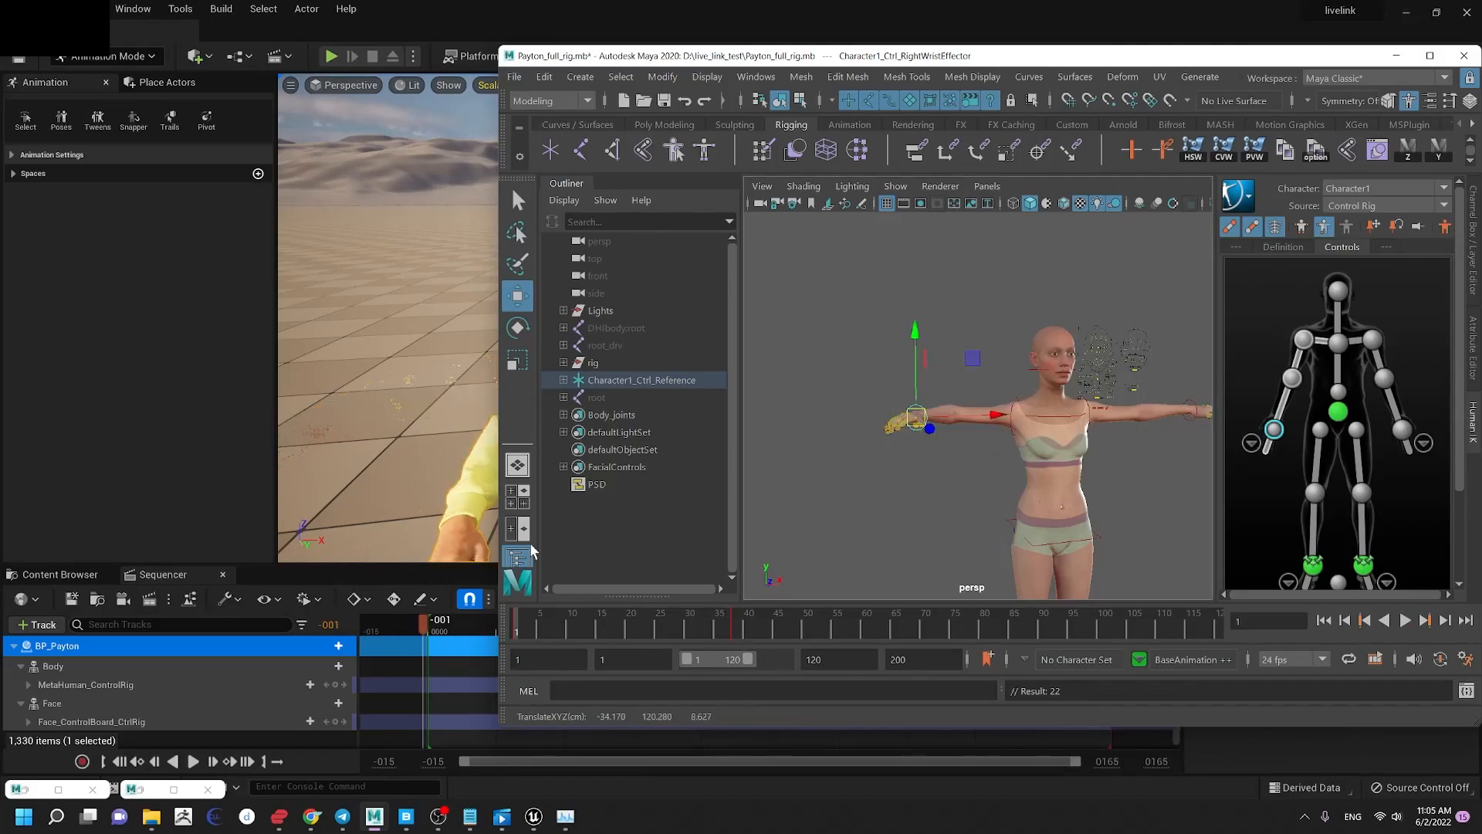
Step: Play and scrub the wrist animation with the Maya window moved aside, and watch the streamed arm on Payton in Unreal Engine
drag(983, 63, 1129, 103)
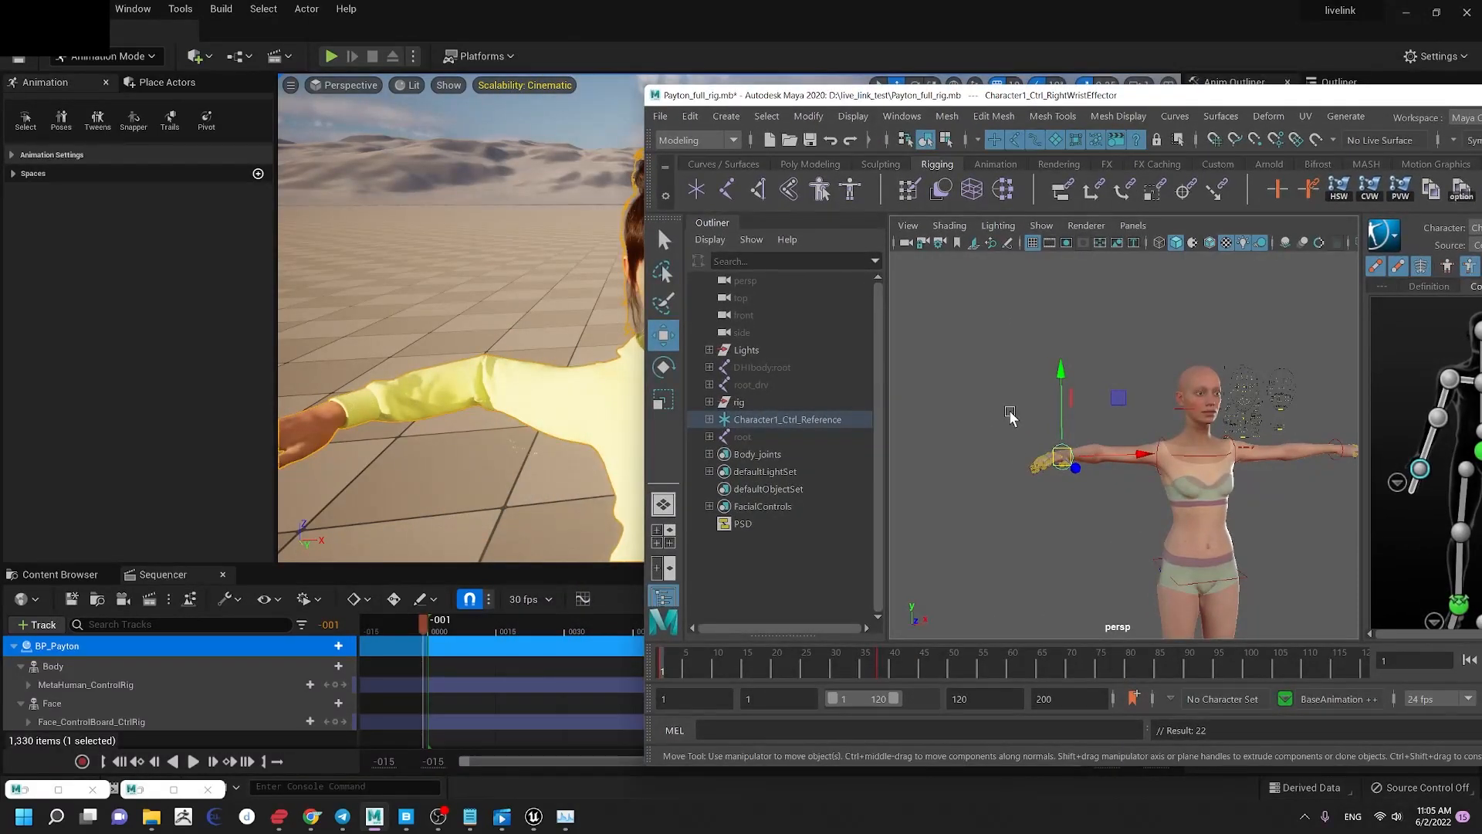
key(alt+v)
key(alt)
key(alt+v)
drag(921, 672, 617, 662)
Step: Move the central jaw control down on Maya's facial board to open the mouth, and reveal Payton's face in Unreal Engine
drag(1233, 99, 1172, 106)
double_click(1171, 106)
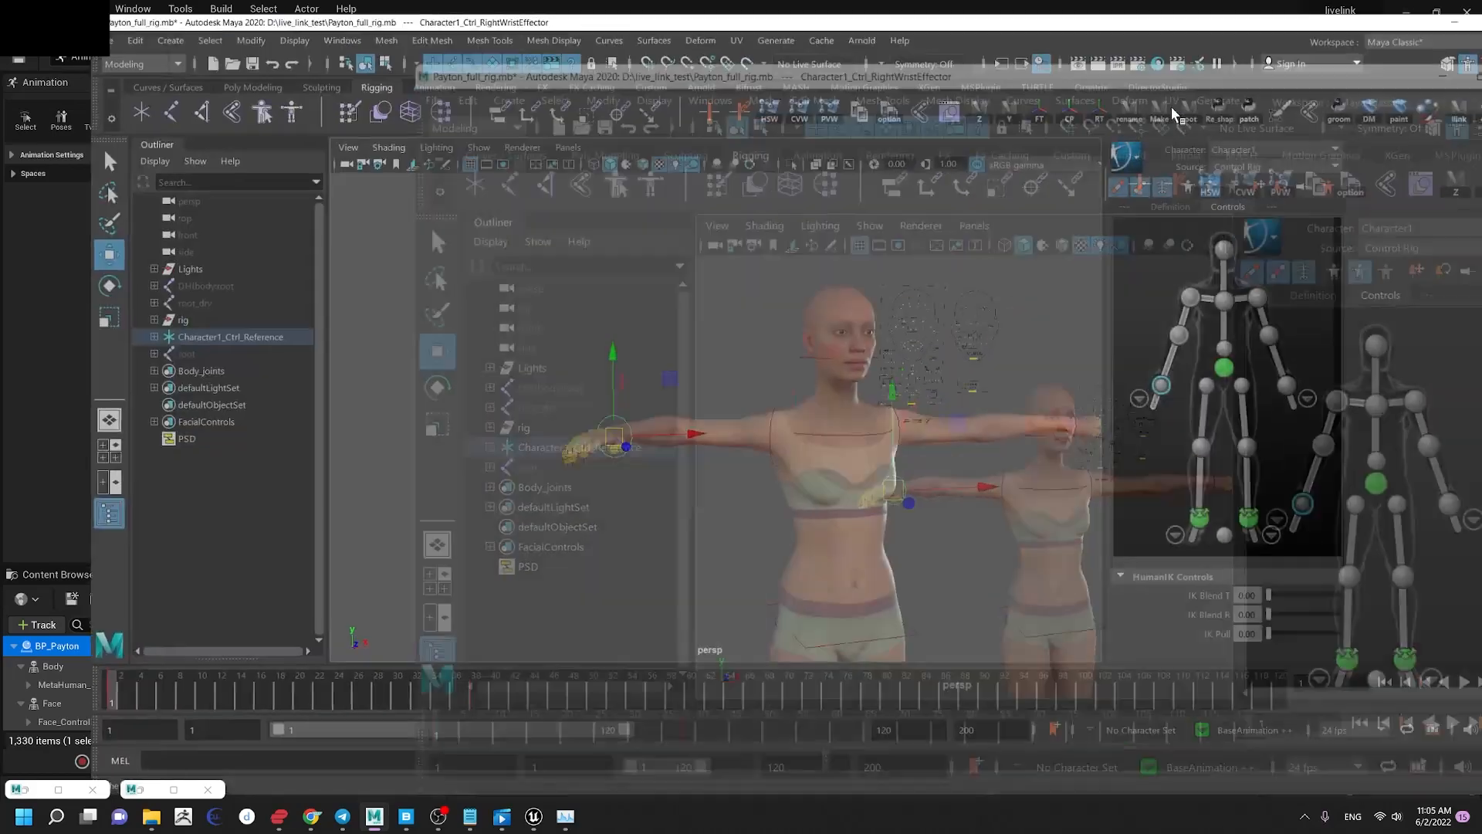
alt+middle_drag(757, 321, 657, 376)
alt+right_drag(658, 376, 909, 567)
alt+drag(810, 453, 786, 359)
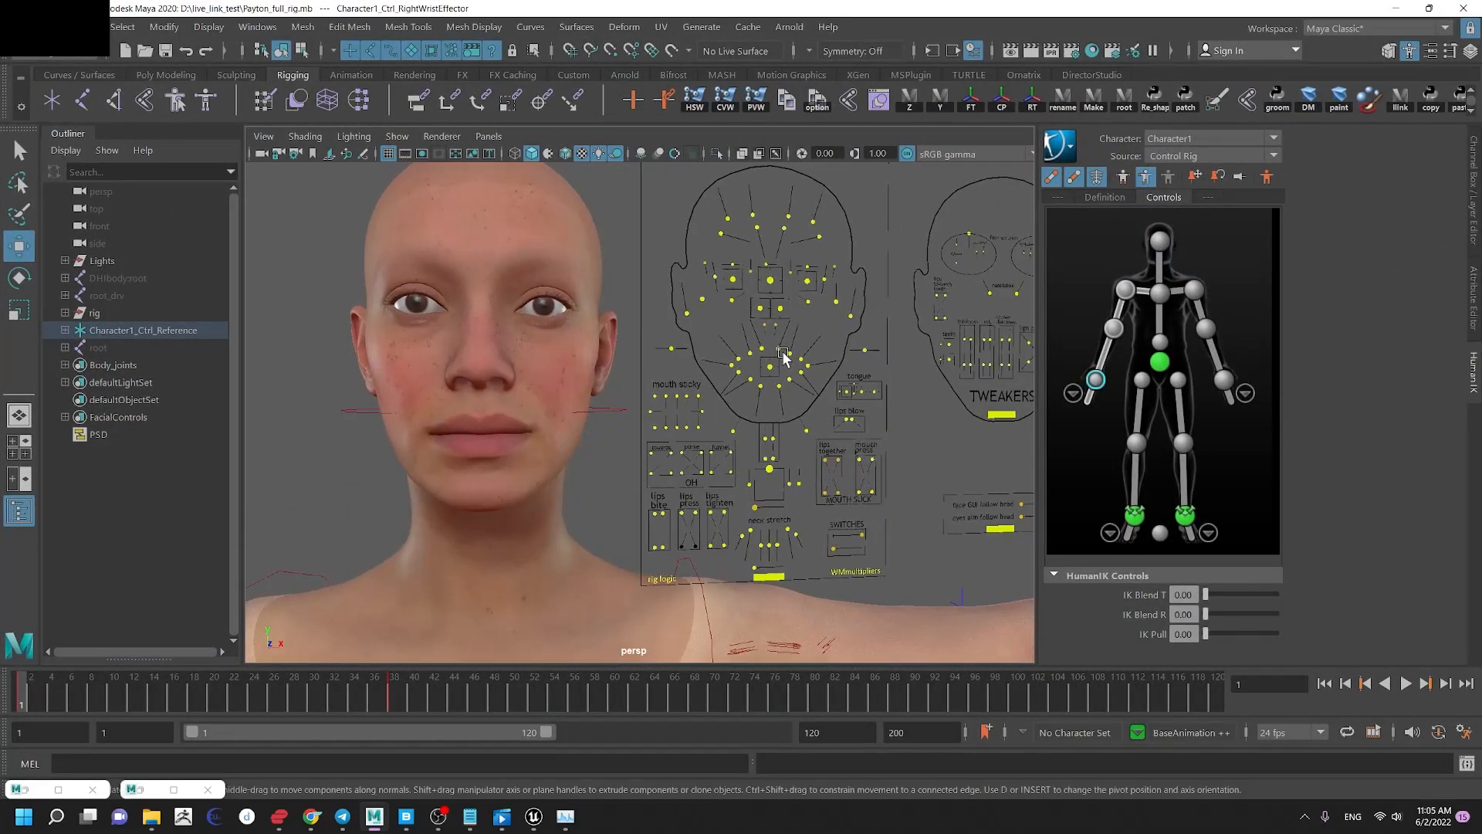
alt+right_drag(786, 359, 828, 463)
click(833, 500)
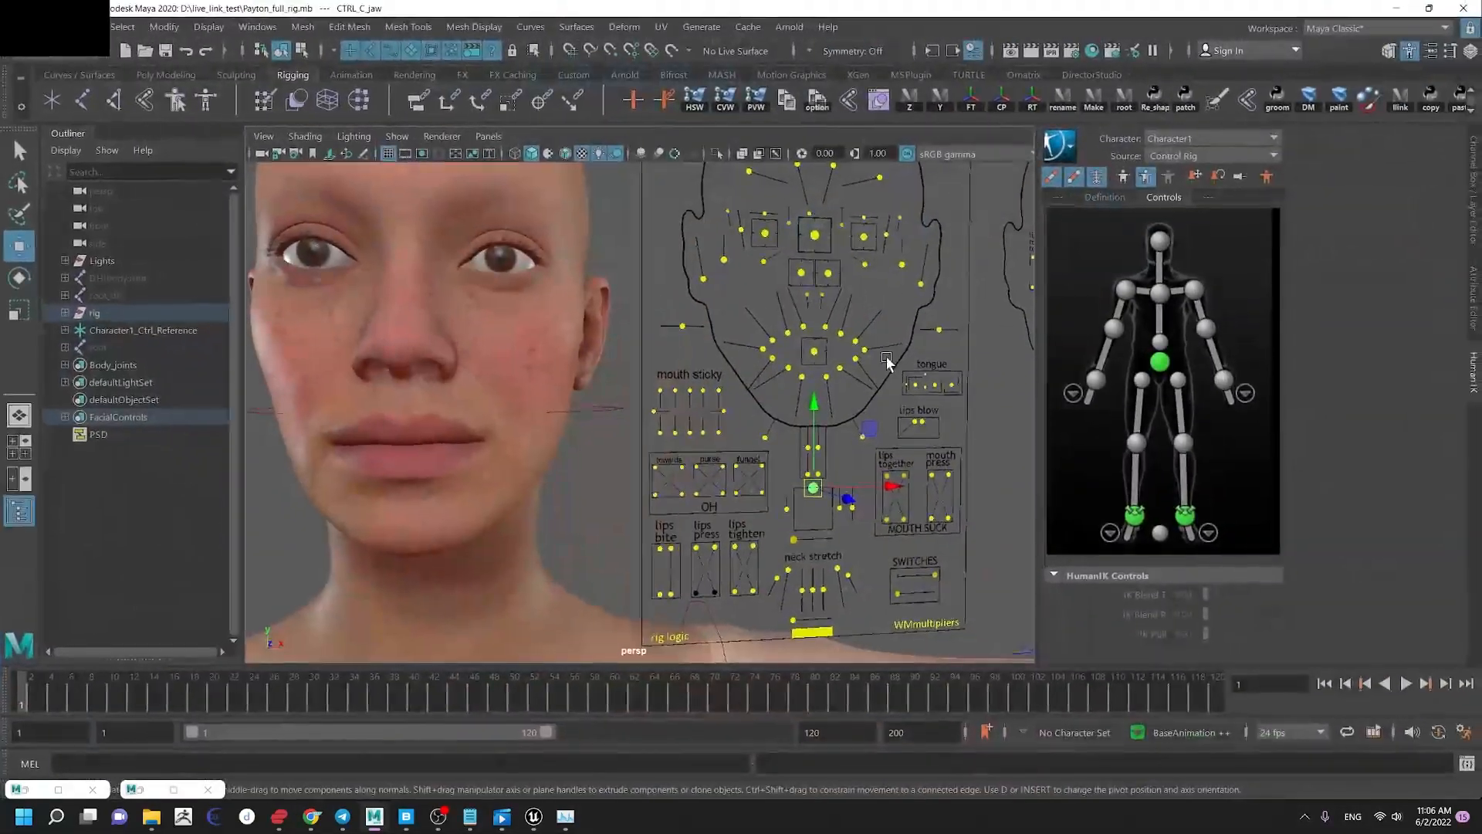
drag(807, 9, 1155, 64)
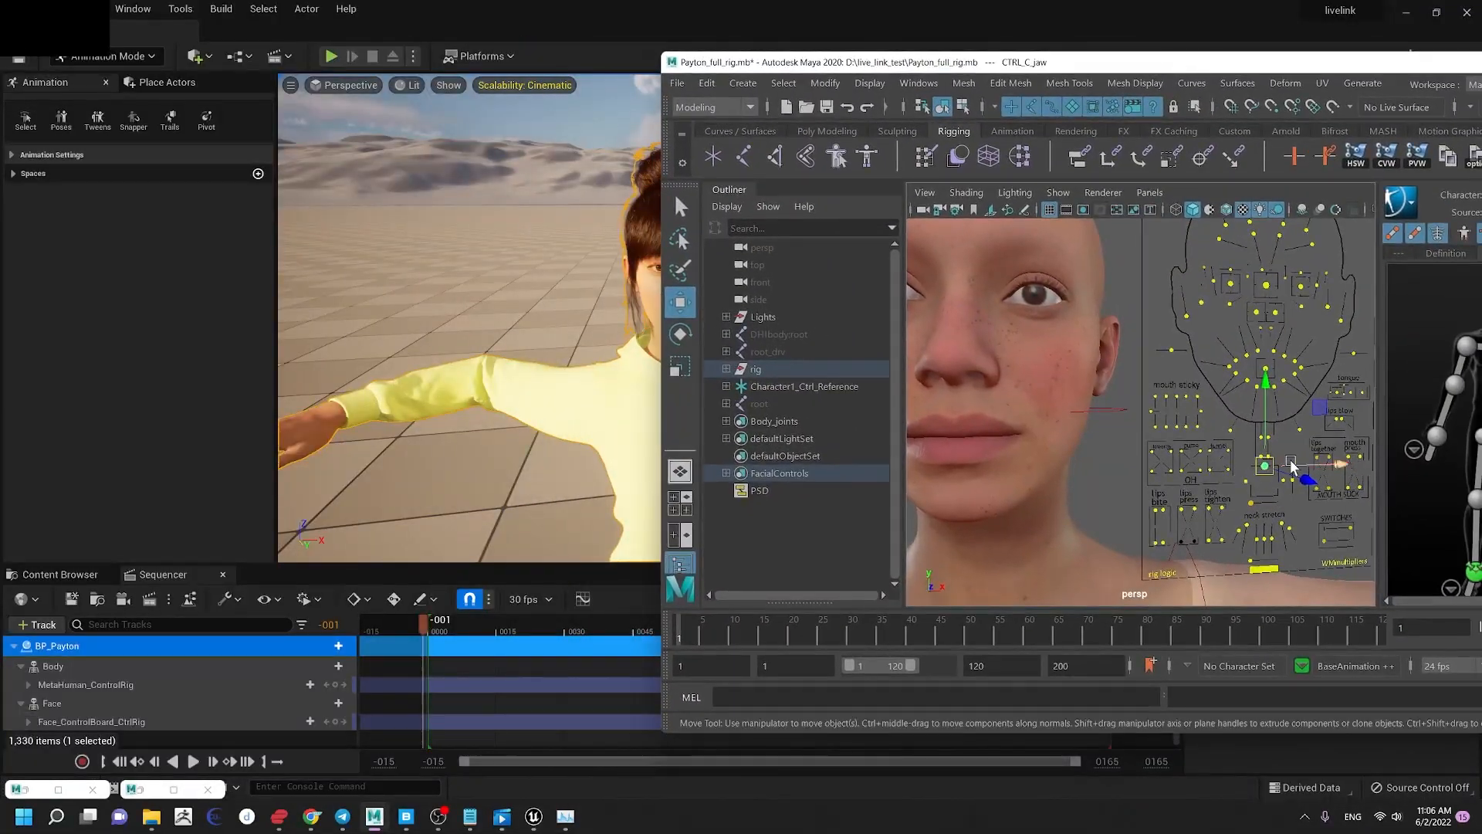
drag(1267, 472, 1266, 500)
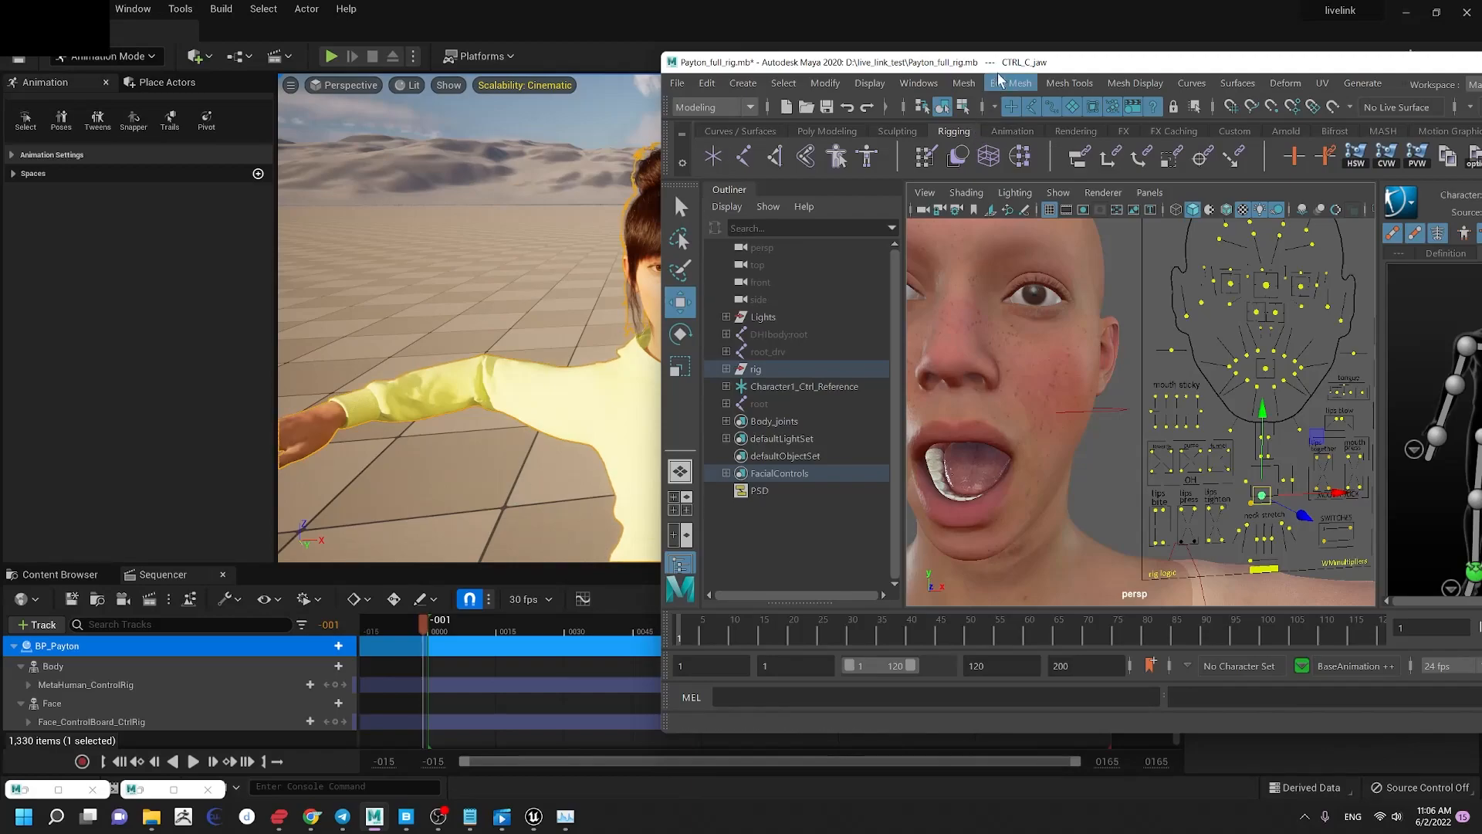
drag(996, 62, 1149, 58)
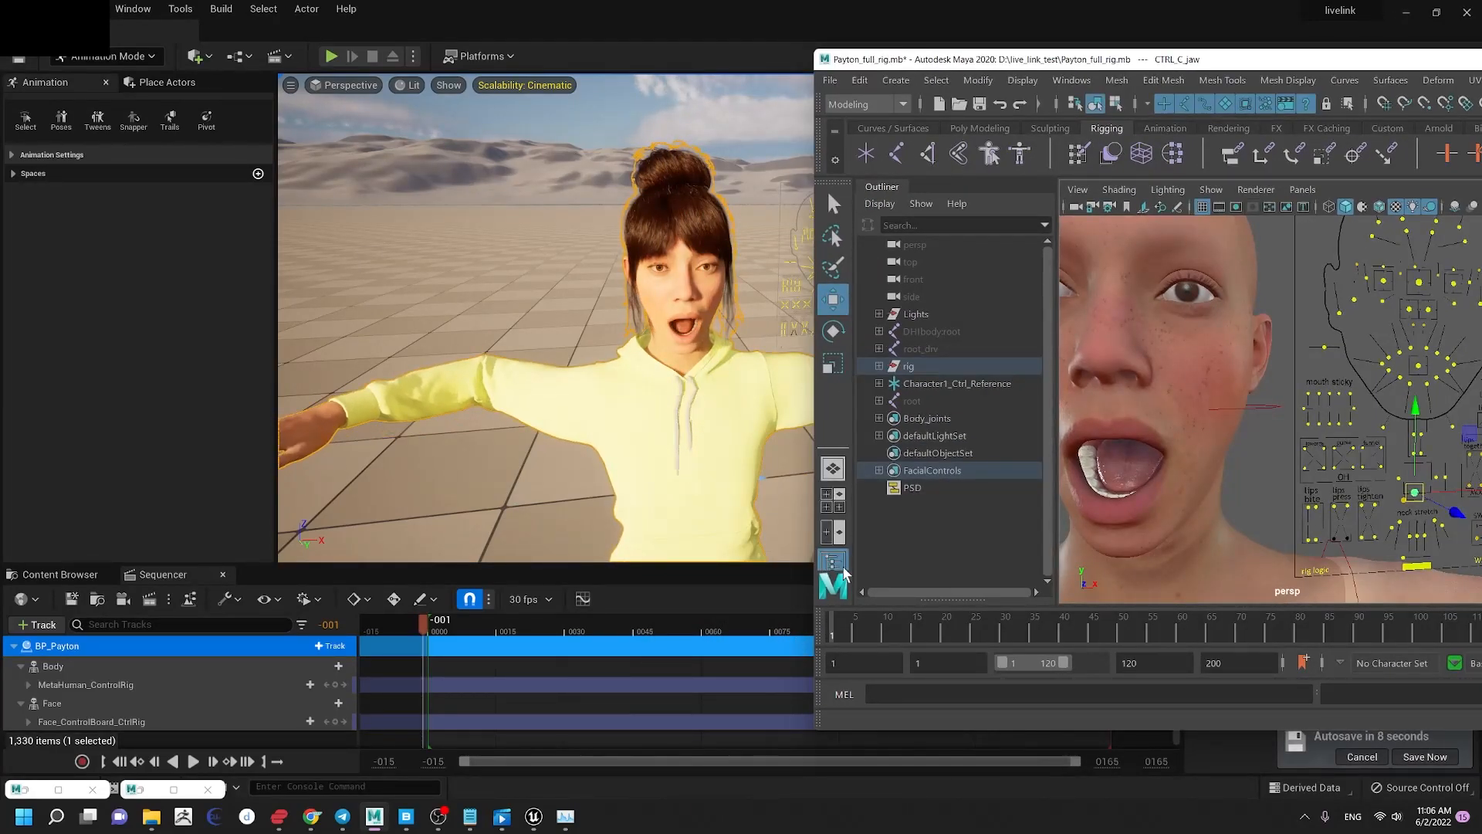
Step: Key the jaw control open at frame 1 and raised at about frame 35, and play the mouth animation
drag(1290, 64, 1179, 58)
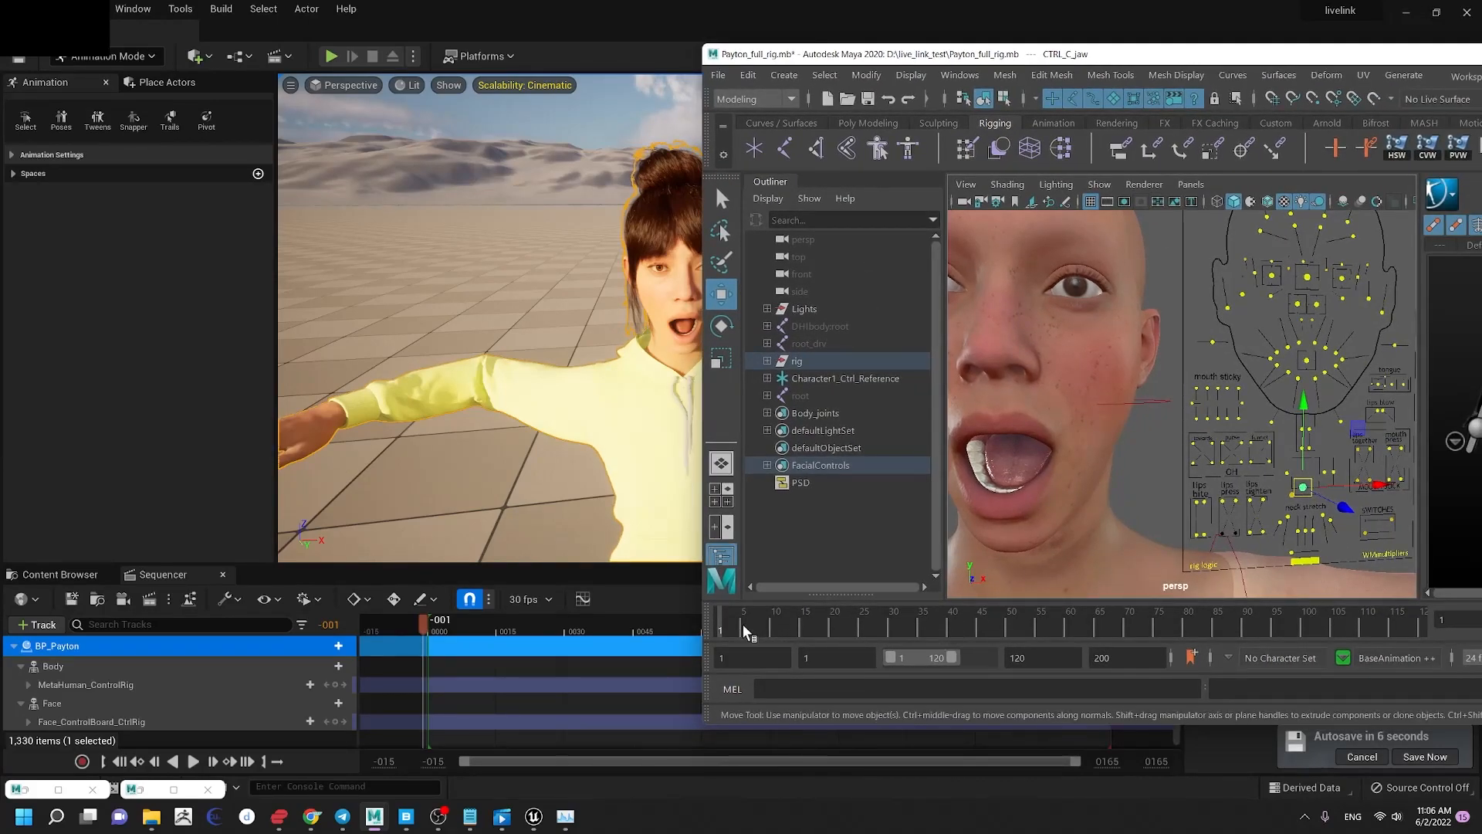
key(s)
click(926, 634)
drag(1303, 457, 1303, 422)
key(s)
drag(930, 628, 720, 626)
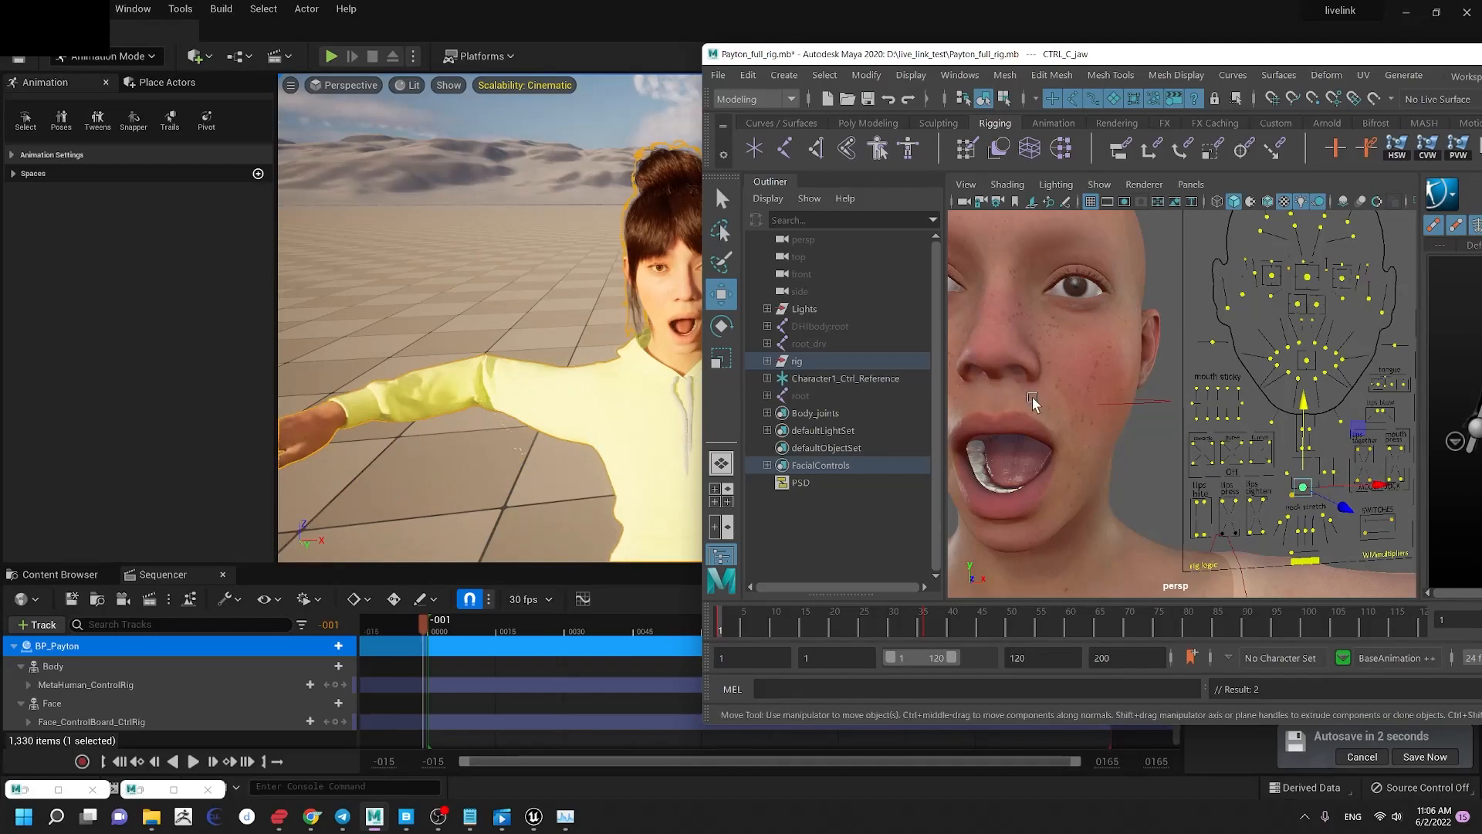
key(alt+v)
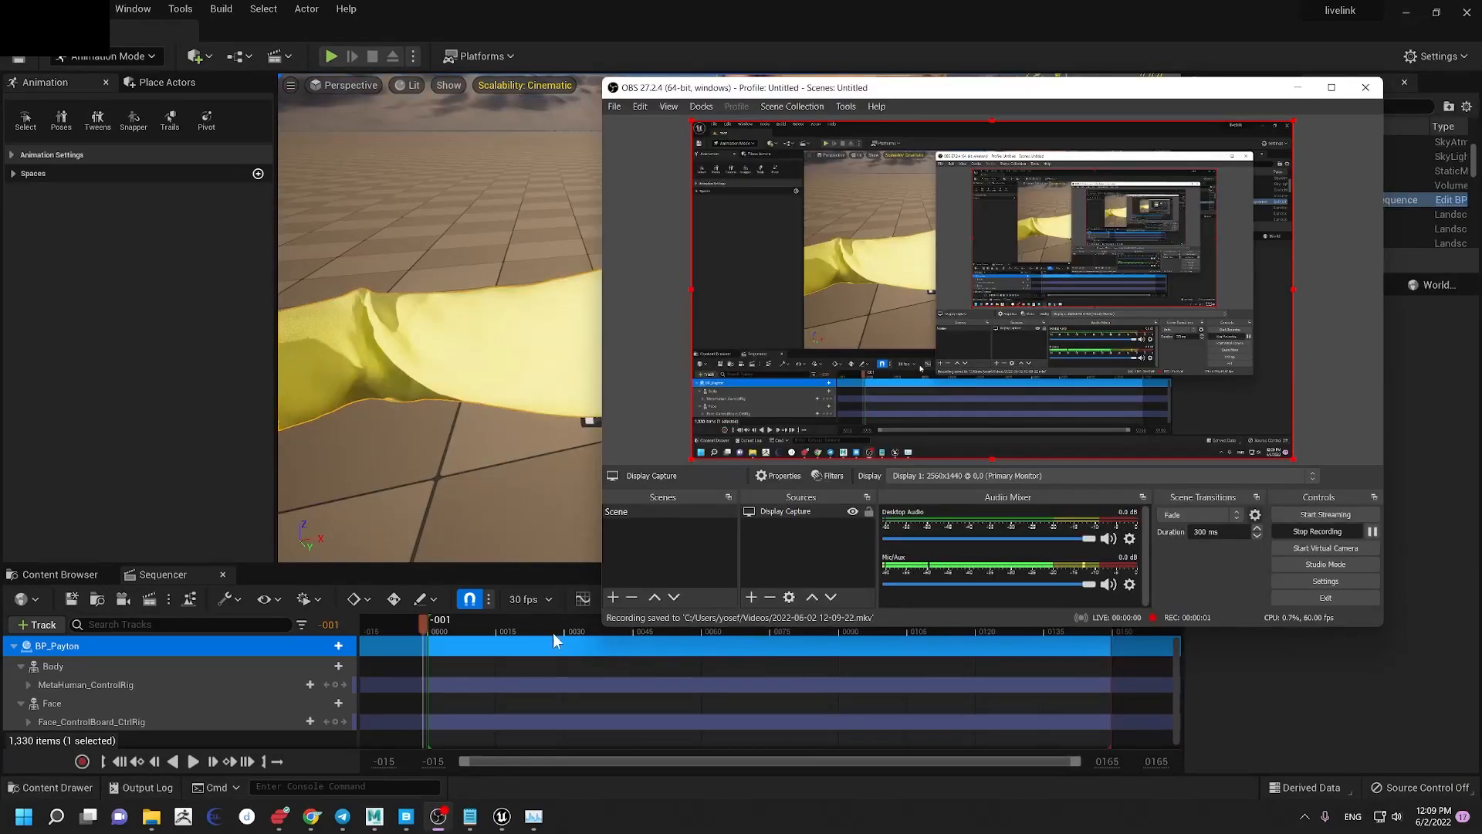
Step: Minimize the OBS window and examine Payton's shoulders, back and arms from several angles in the Unreal Engine viewport
click(1298, 88)
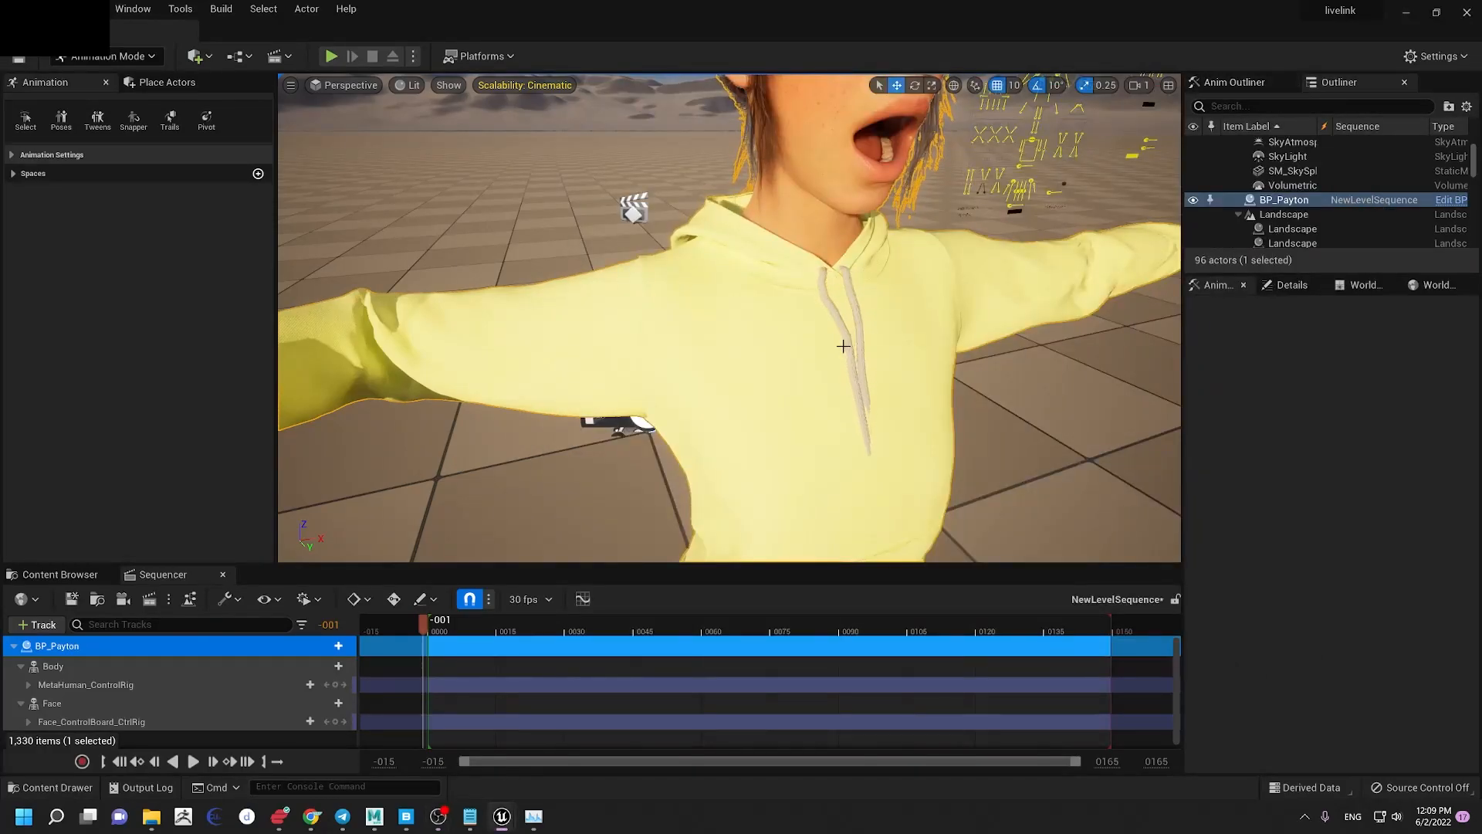
alt+drag(799, 318, 386, 371)
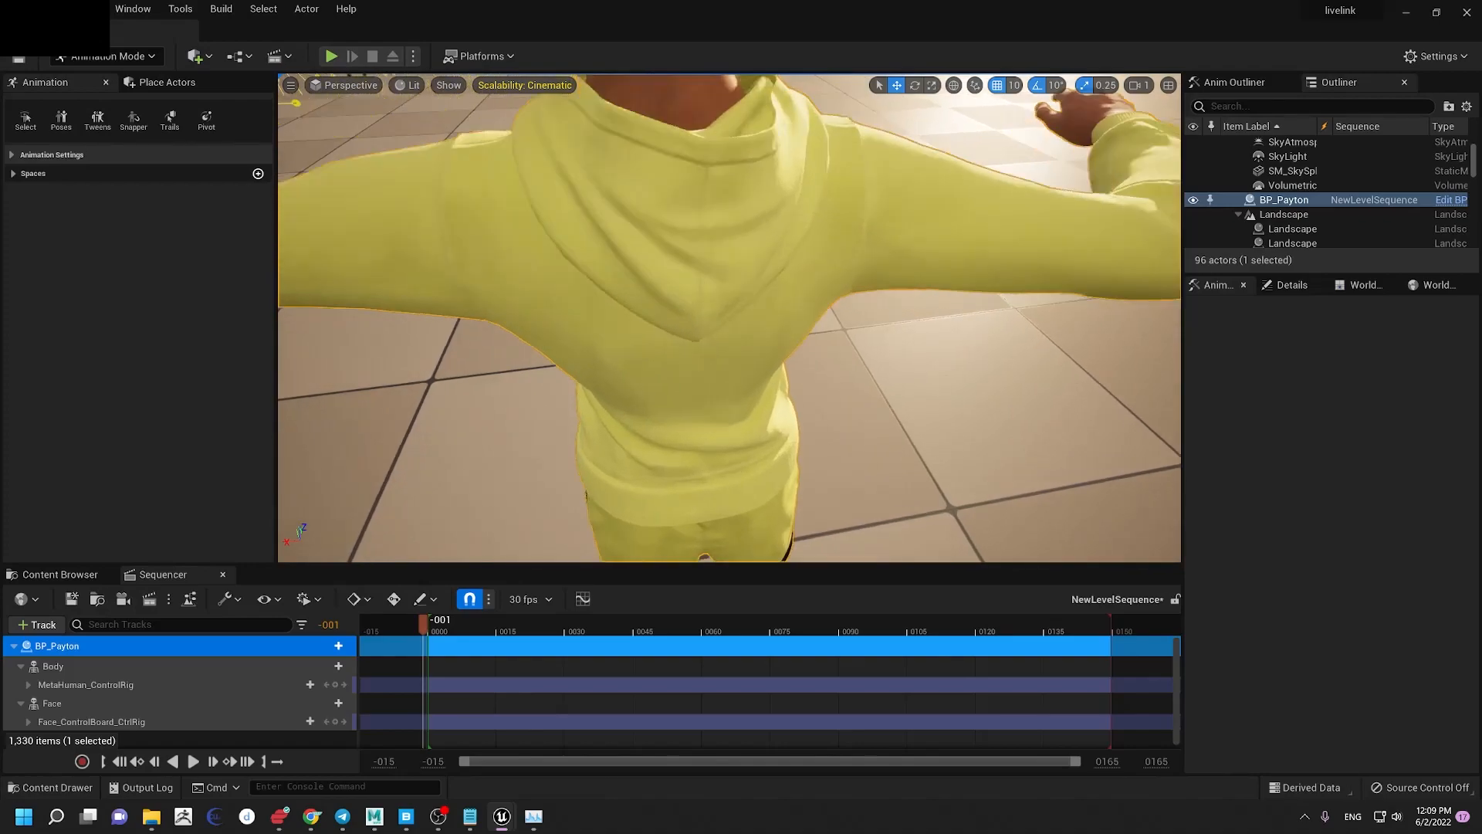
alt+drag(788, 269, 789, 213)
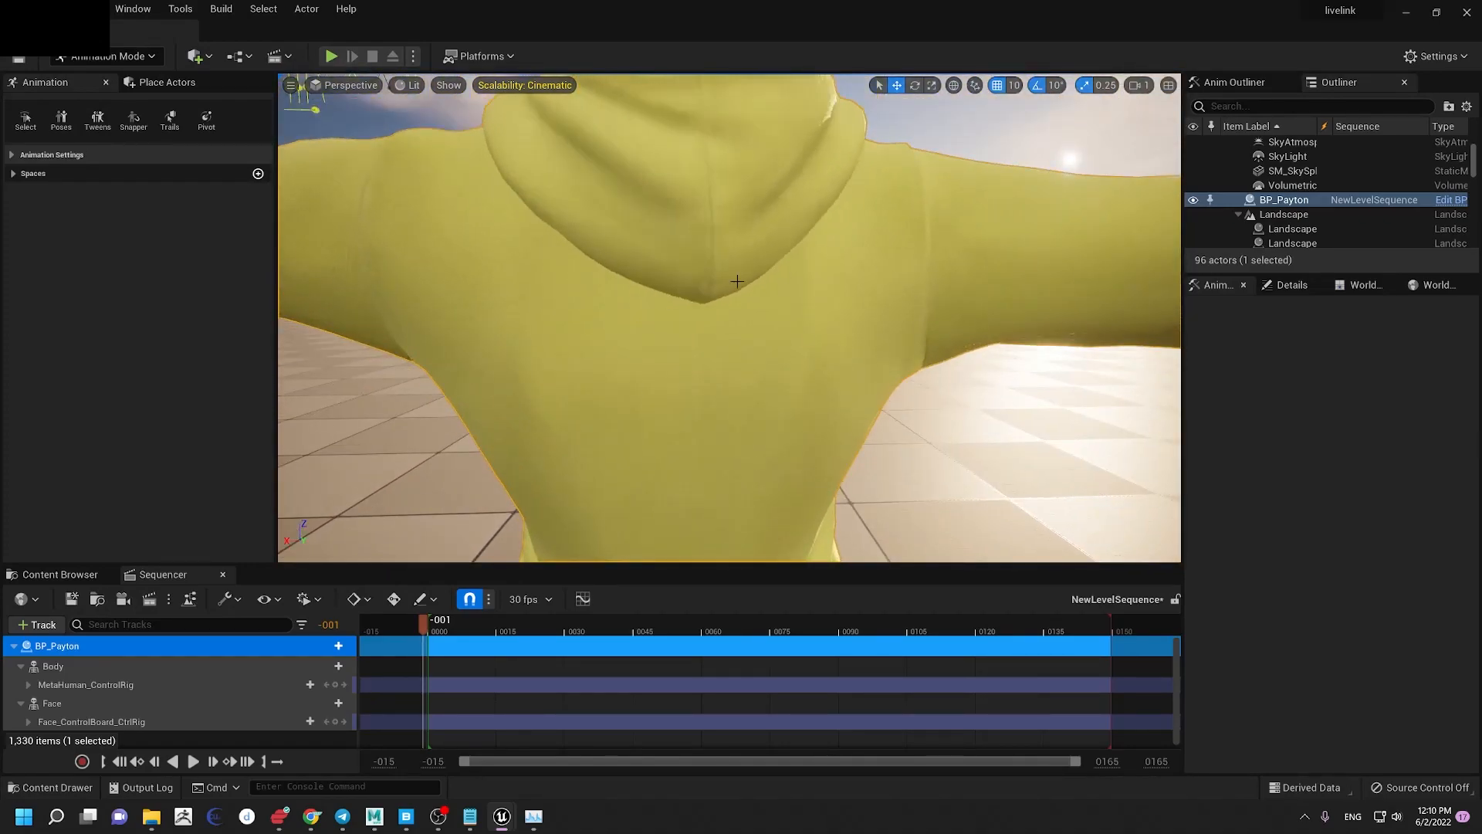
alt+drag(505, 278, 721, 308)
alt+right_drag(721, 308, 633, 308)
alt+drag(633, 266, 745, 251)
scroll(860, 312, down, 4)
scroll(871, 307, up, 3)
alt+right_drag(746, 251, 962, 275)
alt+middle_drag(963, 275, 942, 463)
alt+drag(827, 385, 543, 424)
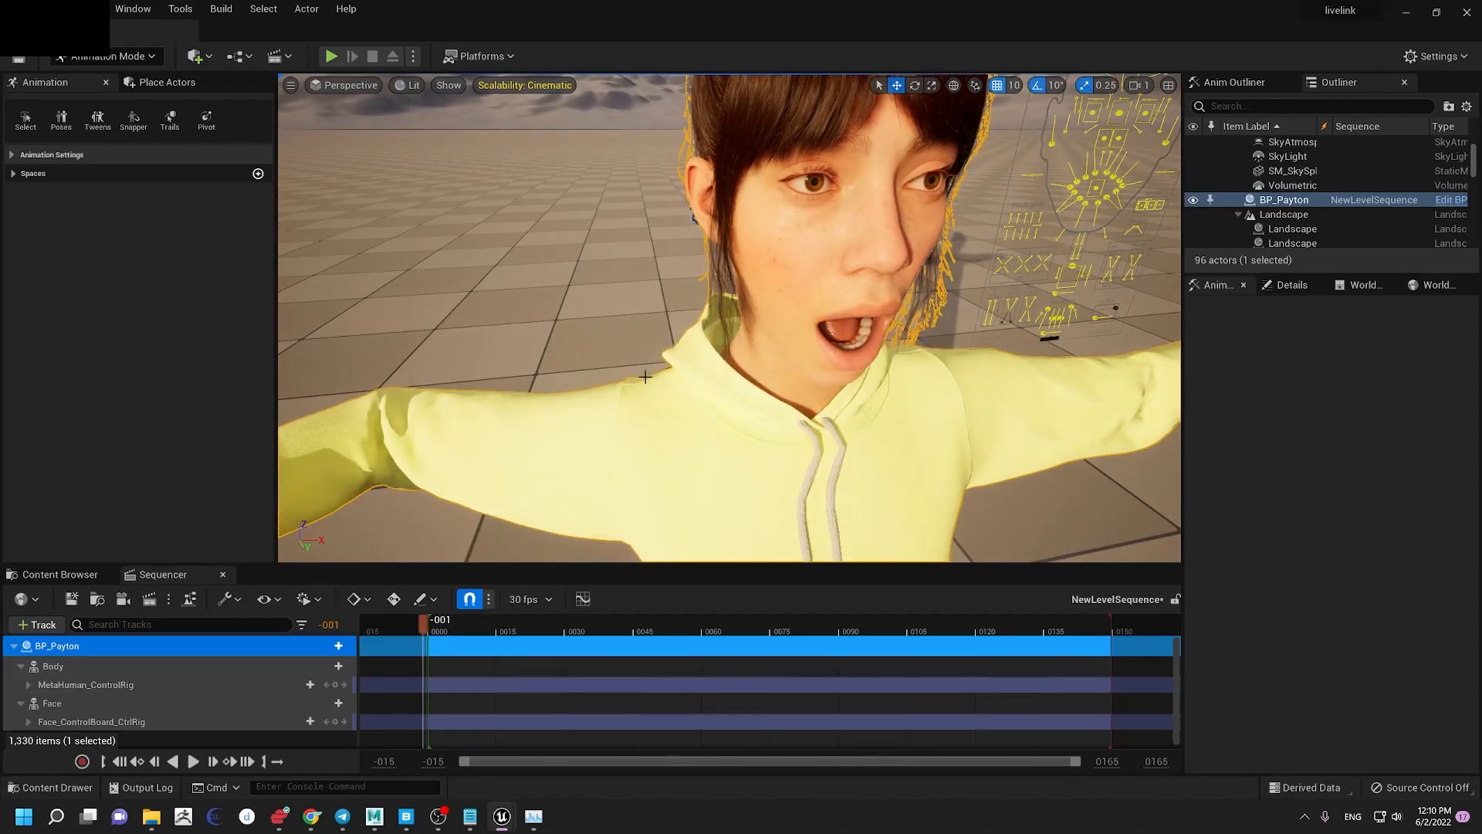
Step: Switch to the Payton_full_rig scene in Maya and try bending the right arm by moving its wrist control down and inward
mouse_move(375, 812)
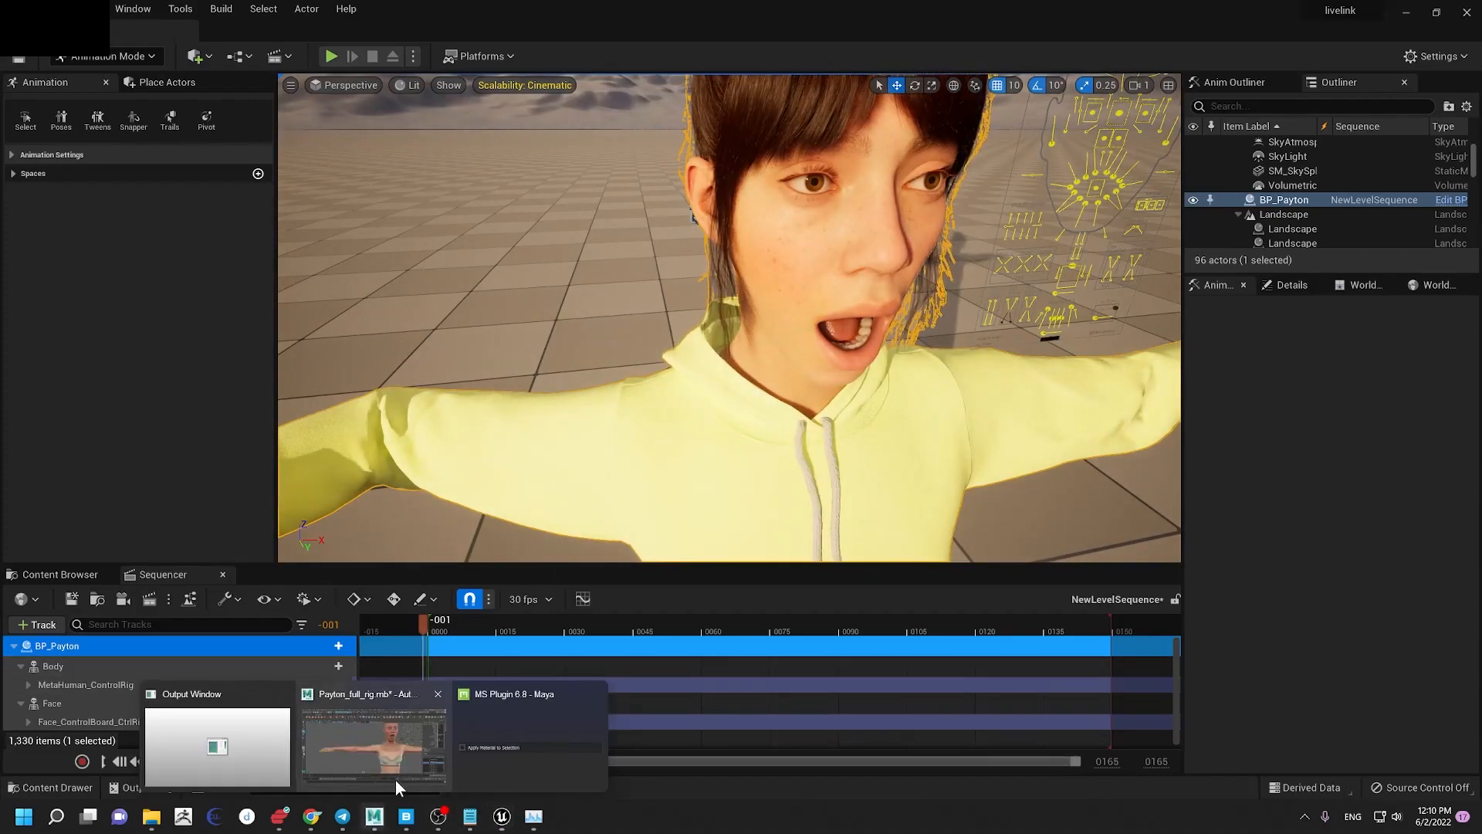
click(394, 783)
alt+middle_drag(1001, 437, 797, 440)
alt+right_drag(797, 440, 721, 460)
alt+middle_drag(450, 311, 801, 309)
alt+right_drag(324, 401, 511, 430)
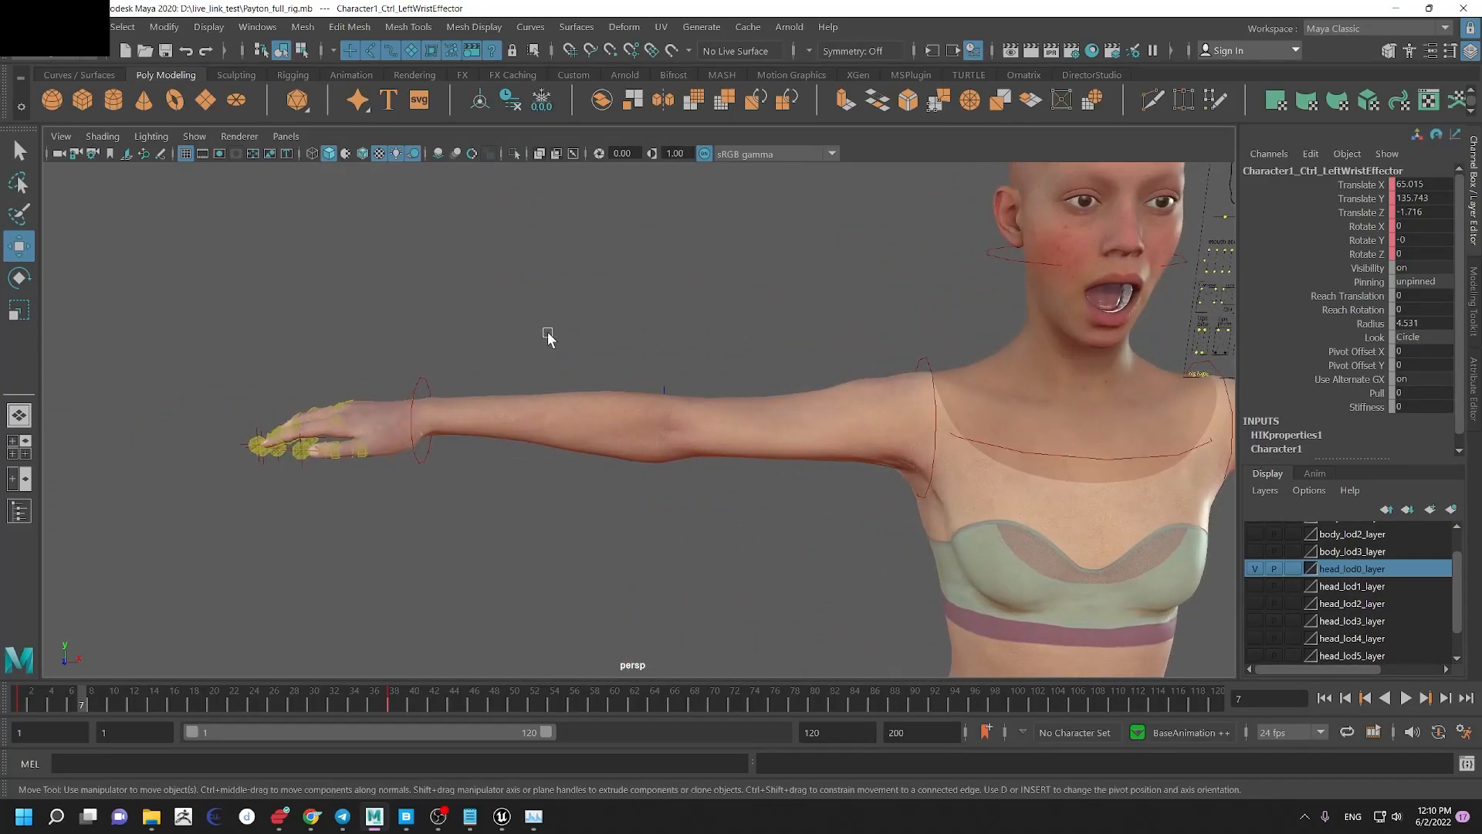
alt+right_drag(447, 335, 477, 377)
click(483, 403)
alt+right_drag(772, 432, 718, 439)
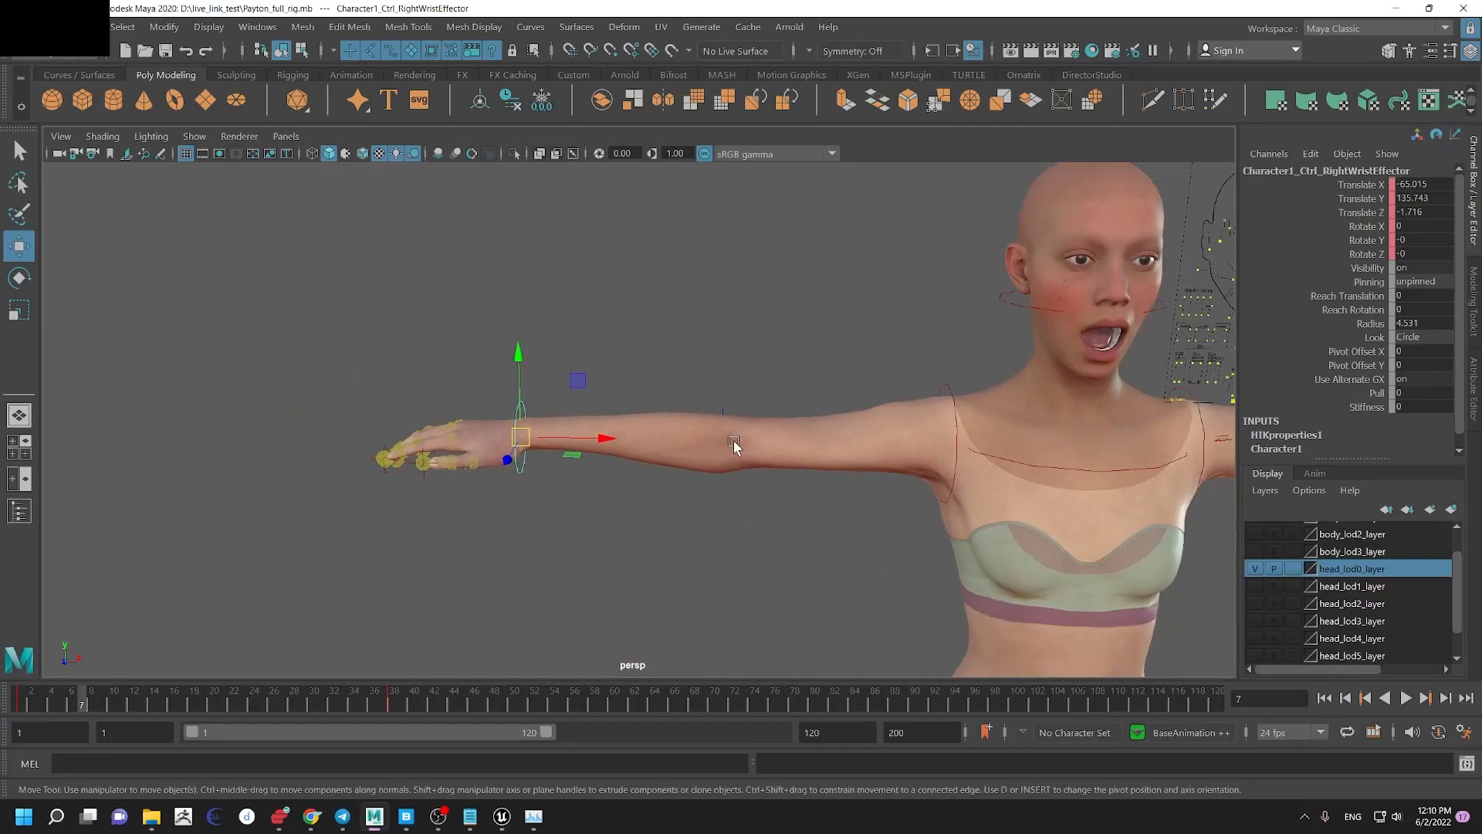
alt+middle_drag(718, 439, 557, 440)
drag(349, 450, 622, 614)
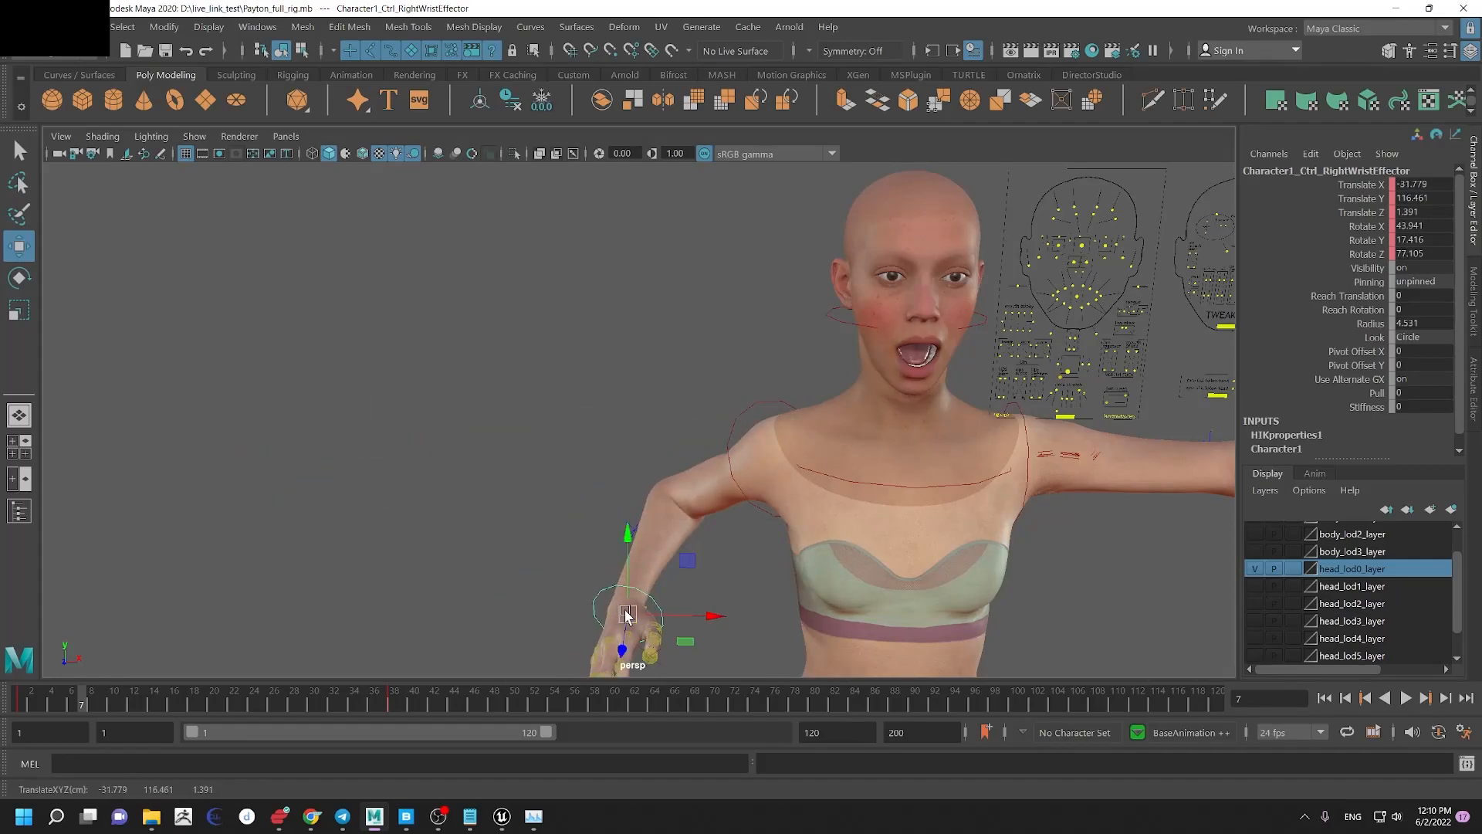
right_click(627, 615)
right_drag(596, 308, 594, 311)
Step: Examine the mesh of the outstretched right arm from the shoulder to the hand, including the view from behind
alt+middle_drag(571, 315, 185, 243)
alt+right_drag(674, 293, 974, 294)
alt+middle_drag(974, 293, 472, 361)
alt+drag(585, 356, 331, 356)
alt+drag(481, 380, 487, 373)
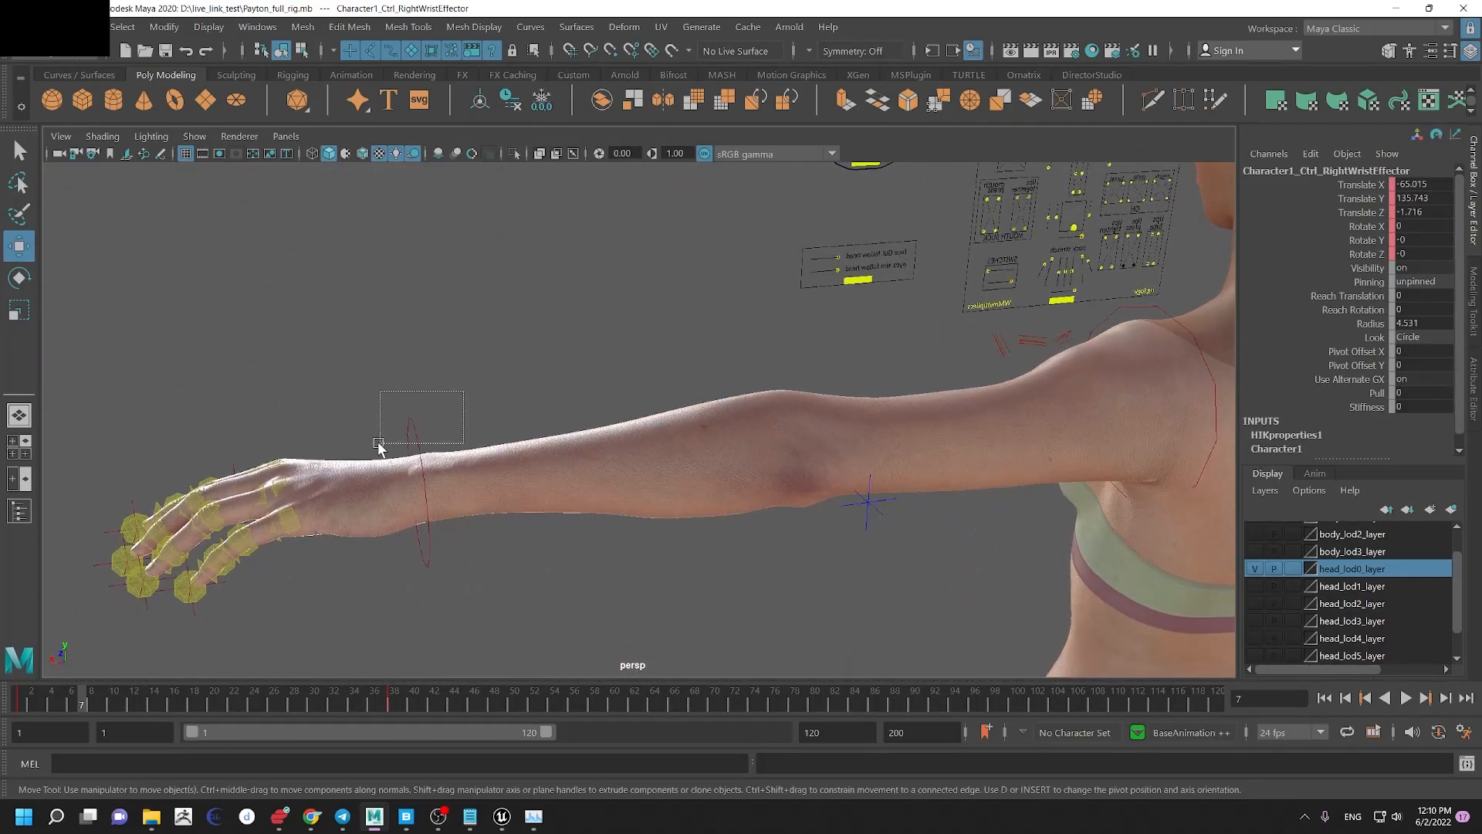
alt+drag(494, 516, 319, 352)
alt+middle_drag(685, 356, 618, 380)
alt+right_drag(619, 381, 622, 429)
alt+drag(622, 429, 425, 349)
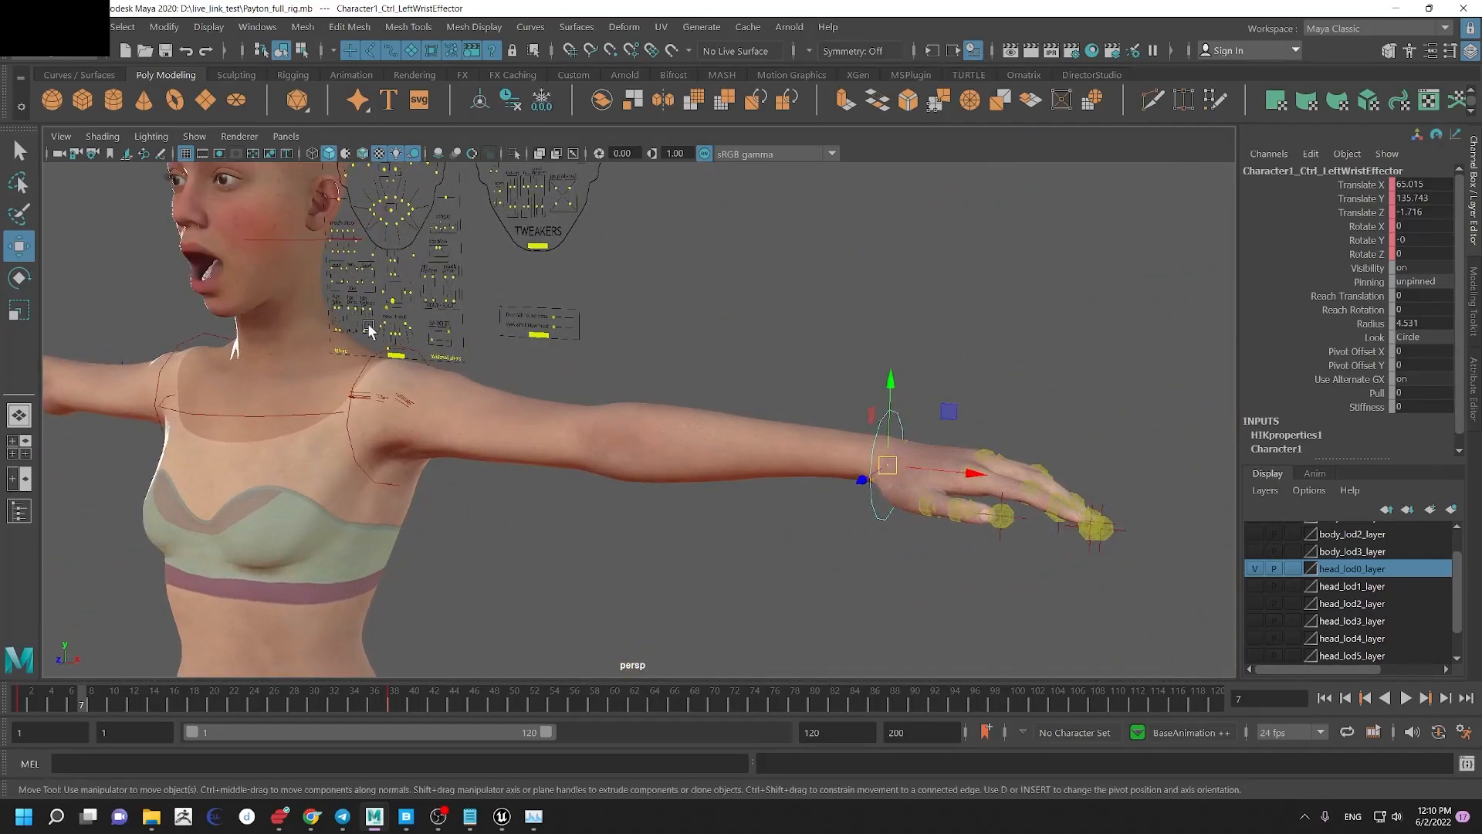
Step: Inspect the left arm's mesh closely from shoulder to wrist and compare it with the whole upper body
alt+middle_drag(241, 239, 433, 312)
alt+drag(760, 464, 797, 466)
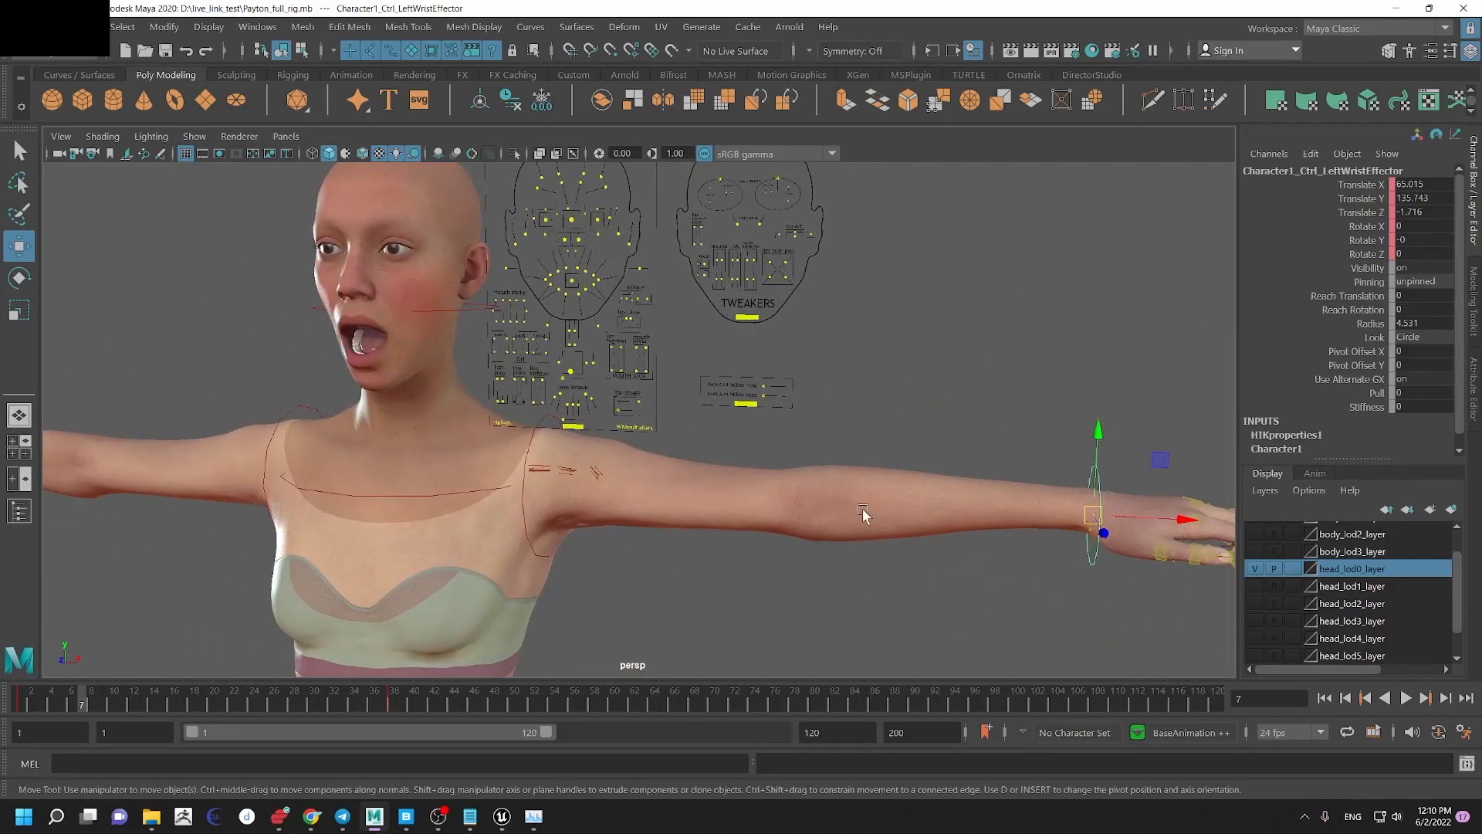
alt+drag(685, 548, 569, 452)
alt+right_drag(460, 437, 514, 429)
alt+middle_drag(538, 414, 77, 409)
alt+right_drag(656, 361, 942, 596)
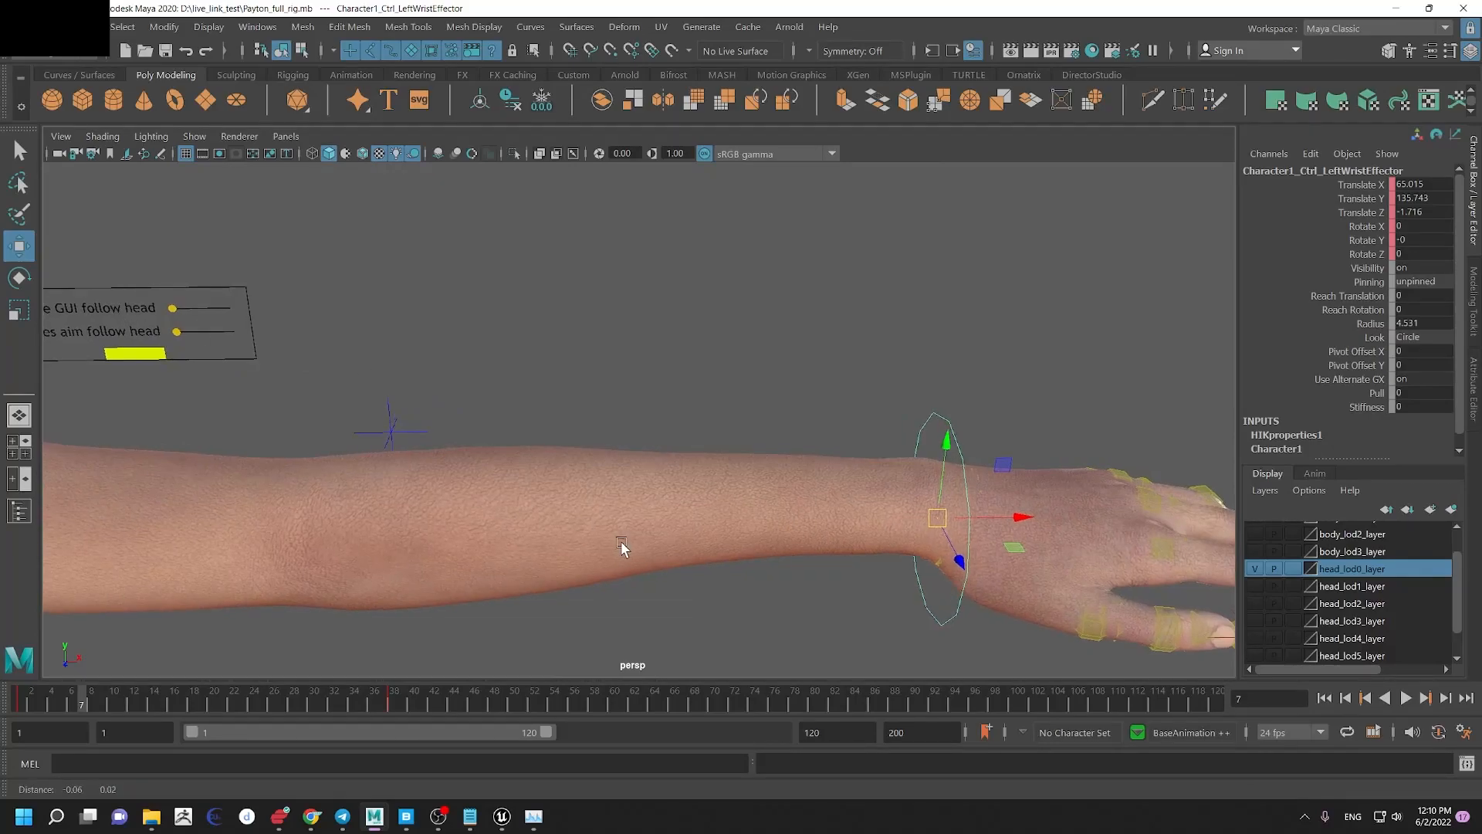
alt+middle_drag(621, 546, 743, 566)
alt+middle_drag(934, 454, 433, 400)
alt+right_drag(394, 390, 224, 363)
alt+middle_drag(580, 369, 918, 369)
alt+right_drag(579, 429, 359, 387)
alt+middle_drag(357, 388, 552, 407)
alt+right_drag(316, 397, 513, 471)
alt+middle_drag(718, 527, 864, 546)
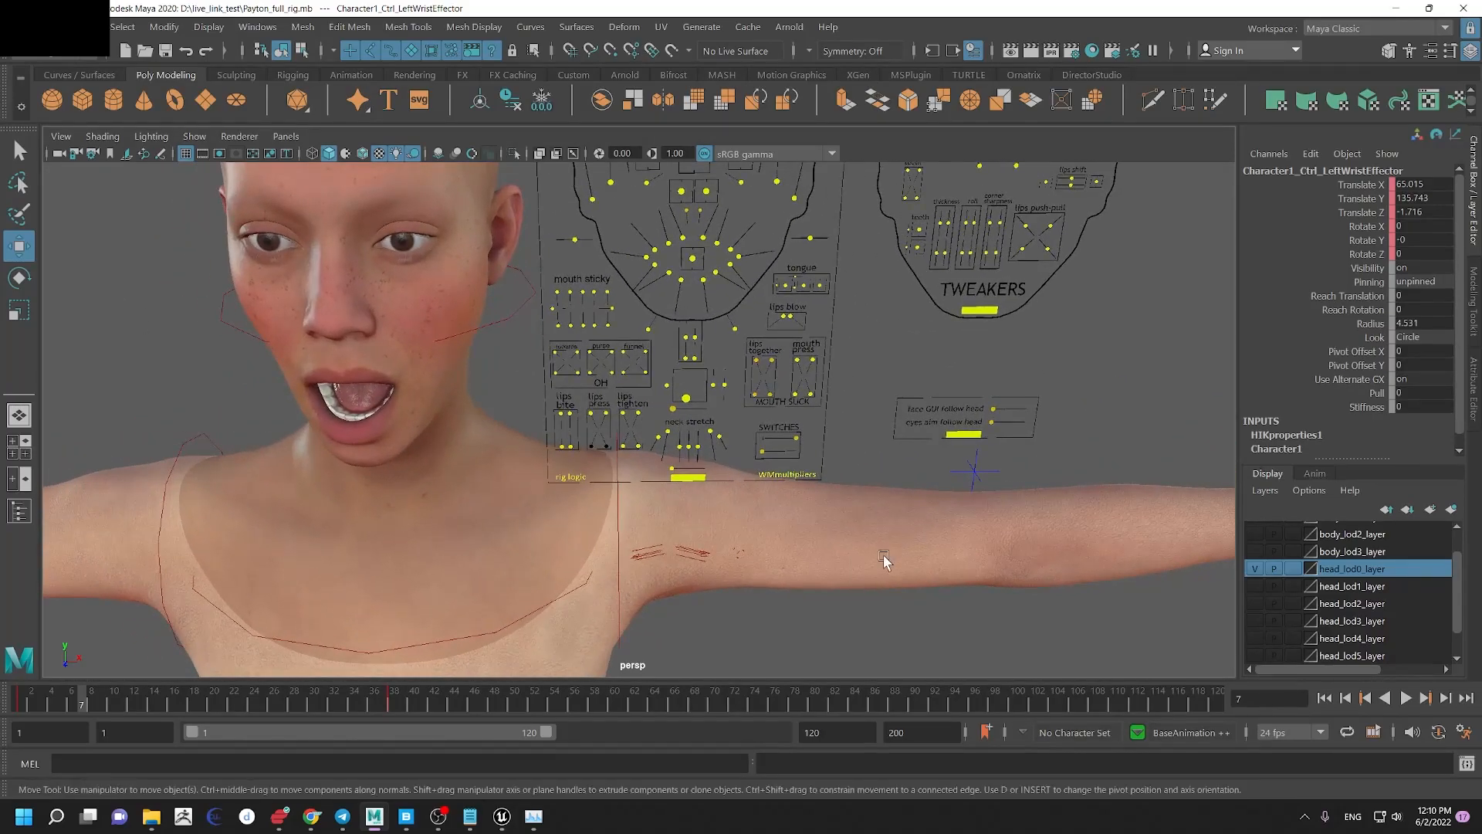
alt+right_drag(890, 549, 638, 496)
alt+drag(639, 496, 650, 492)
alt+middle_drag(708, 519, 720, 481)
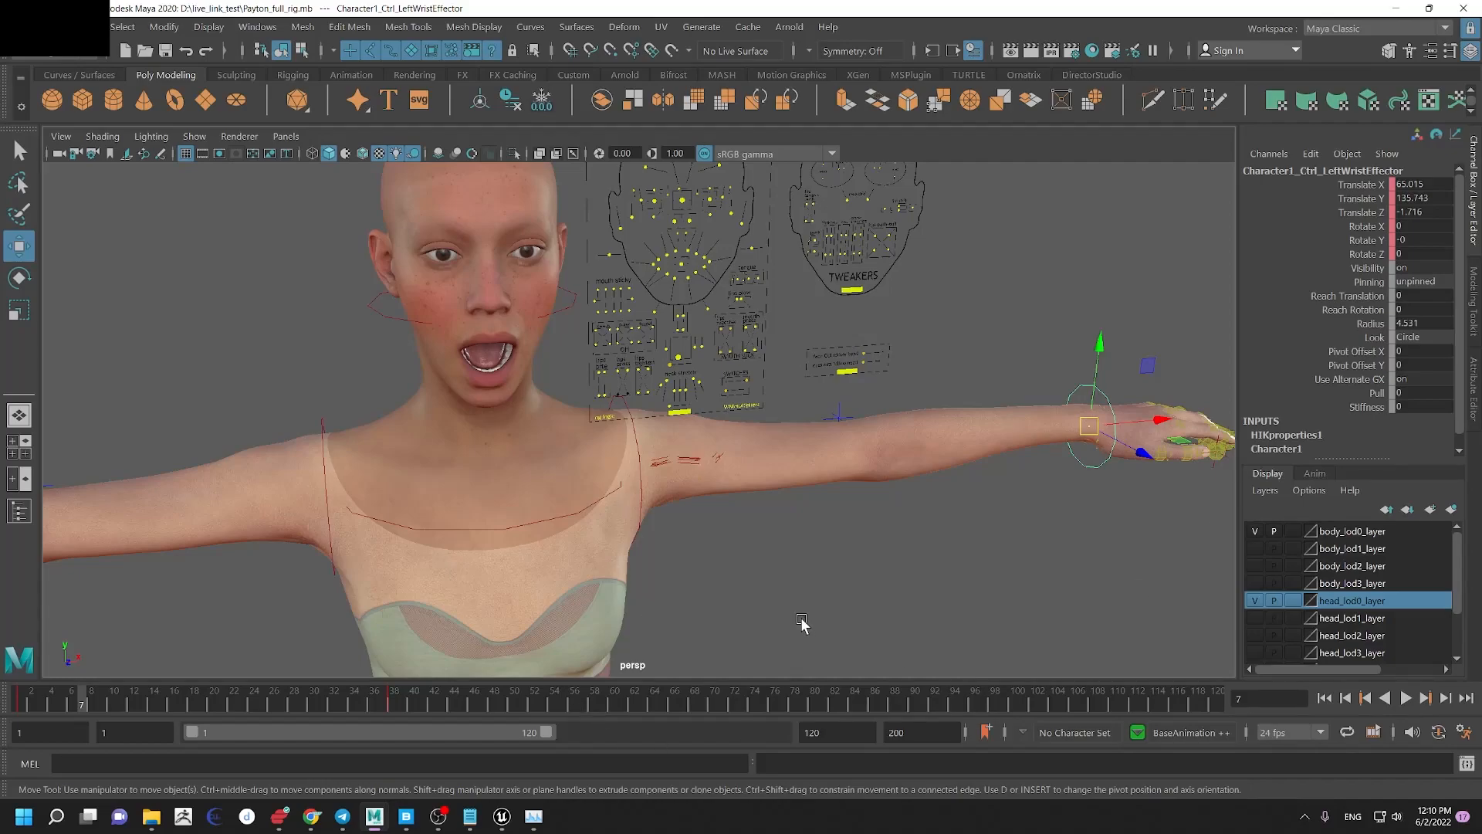
alt+middle_drag(896, 423, 802, 456)
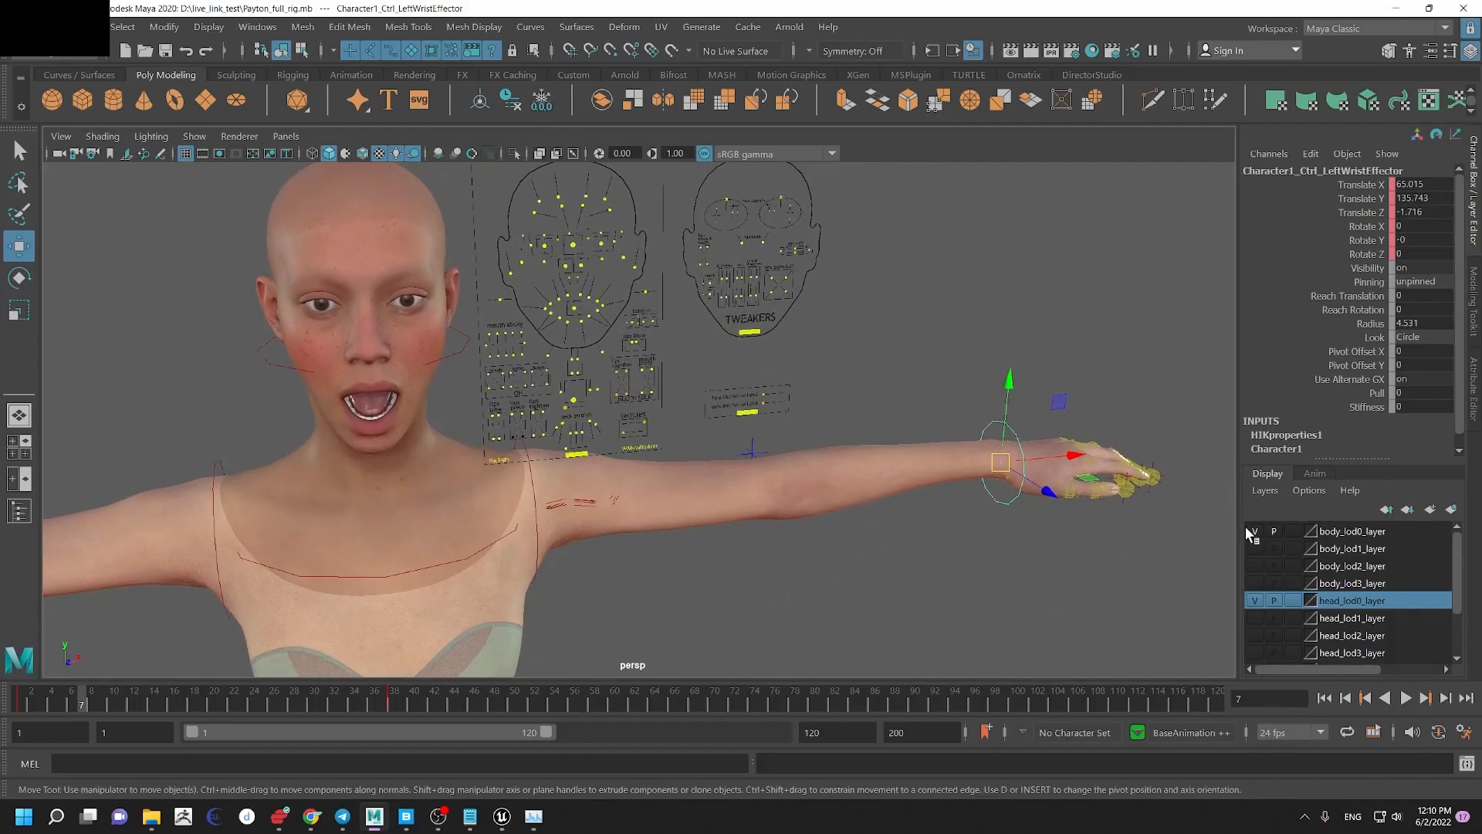
alt+drag(627, 429, 886, 498)
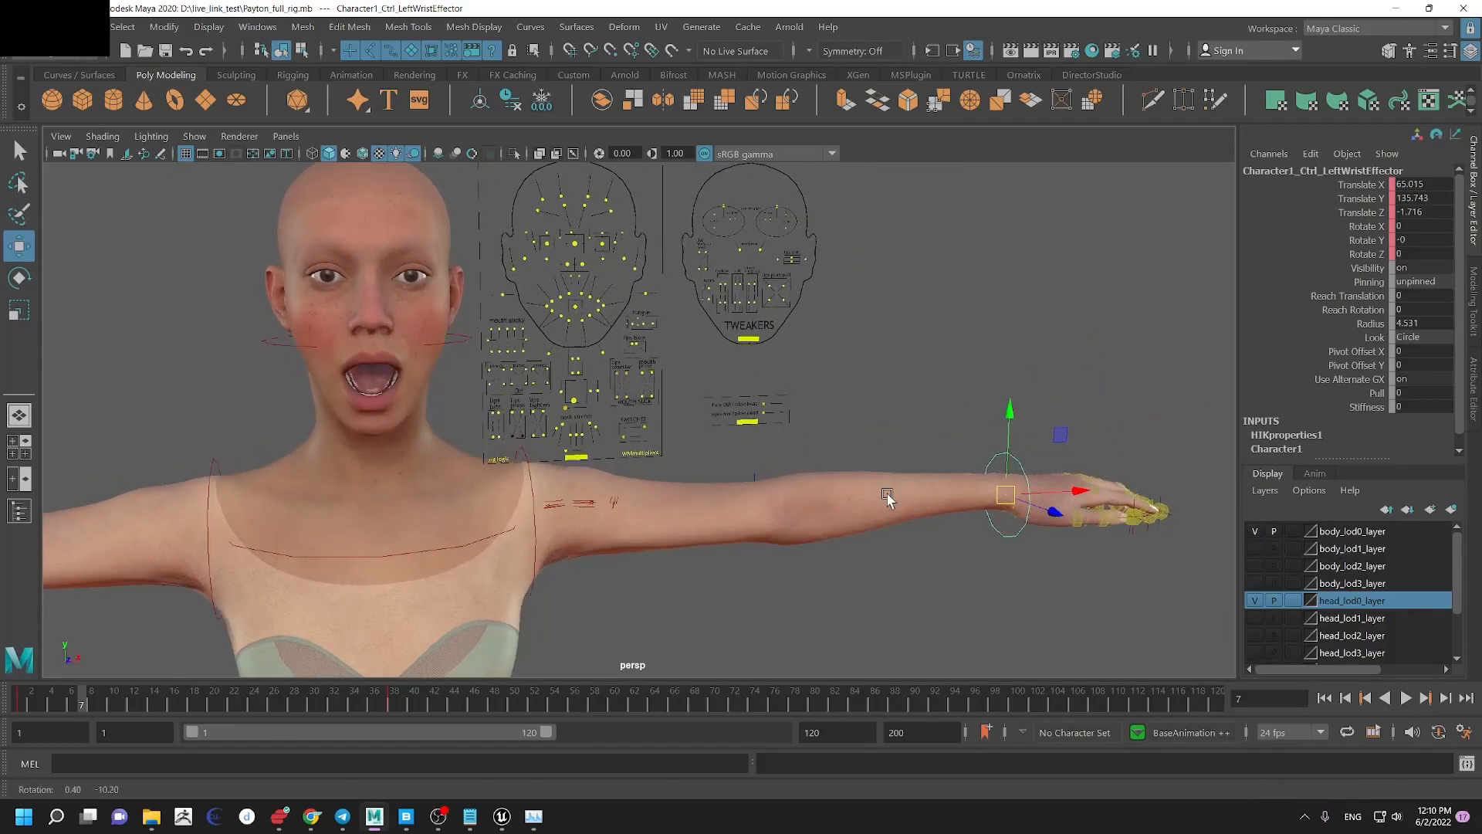
alt+middle_drag(306, 430, 414, 378)
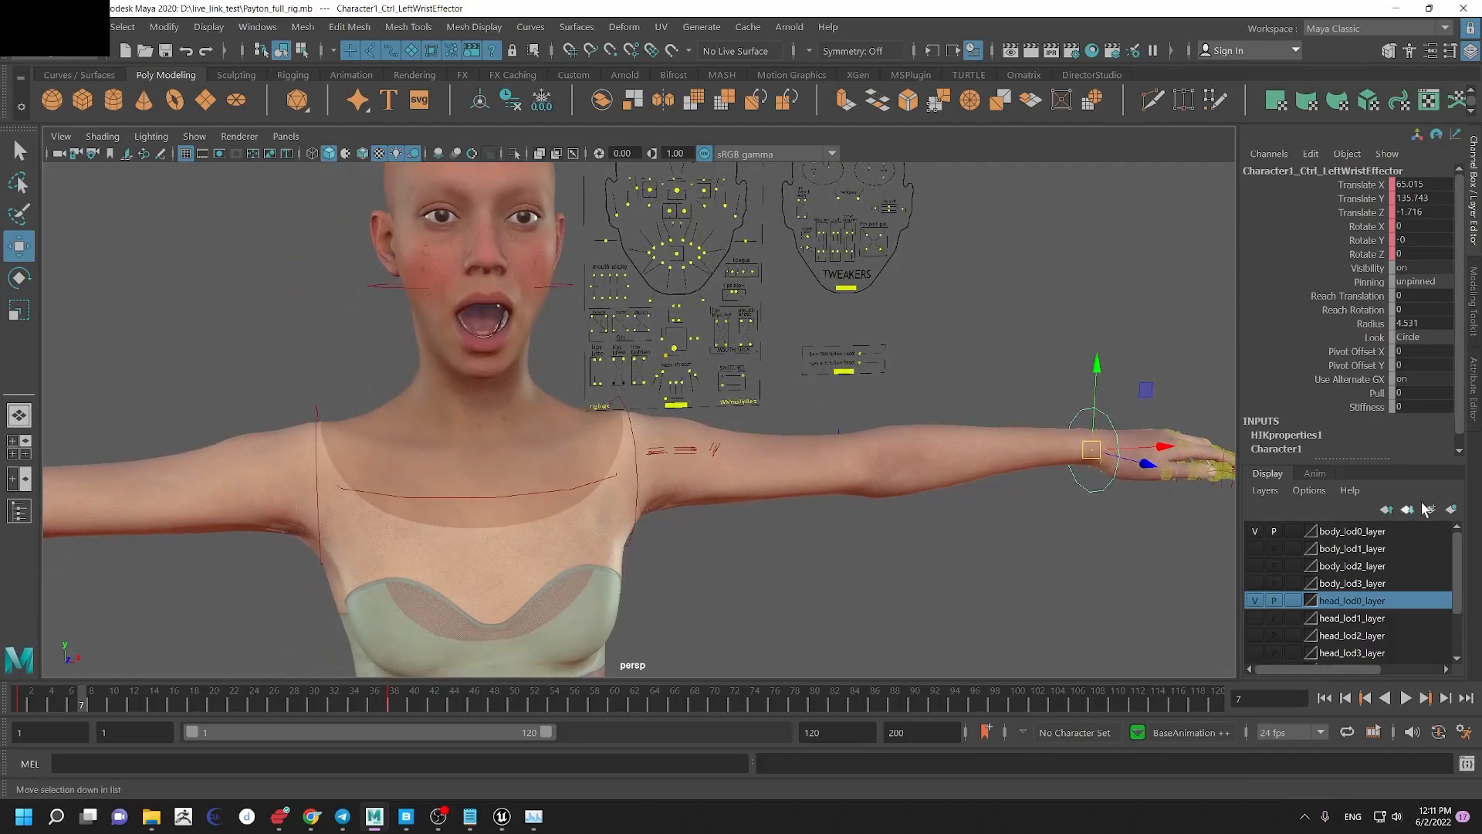
Step: Hide body_lod0_layer and show body_lod3_layer so the body displays at its lower level of detail
click(1257, 530)
click(1256, 530)
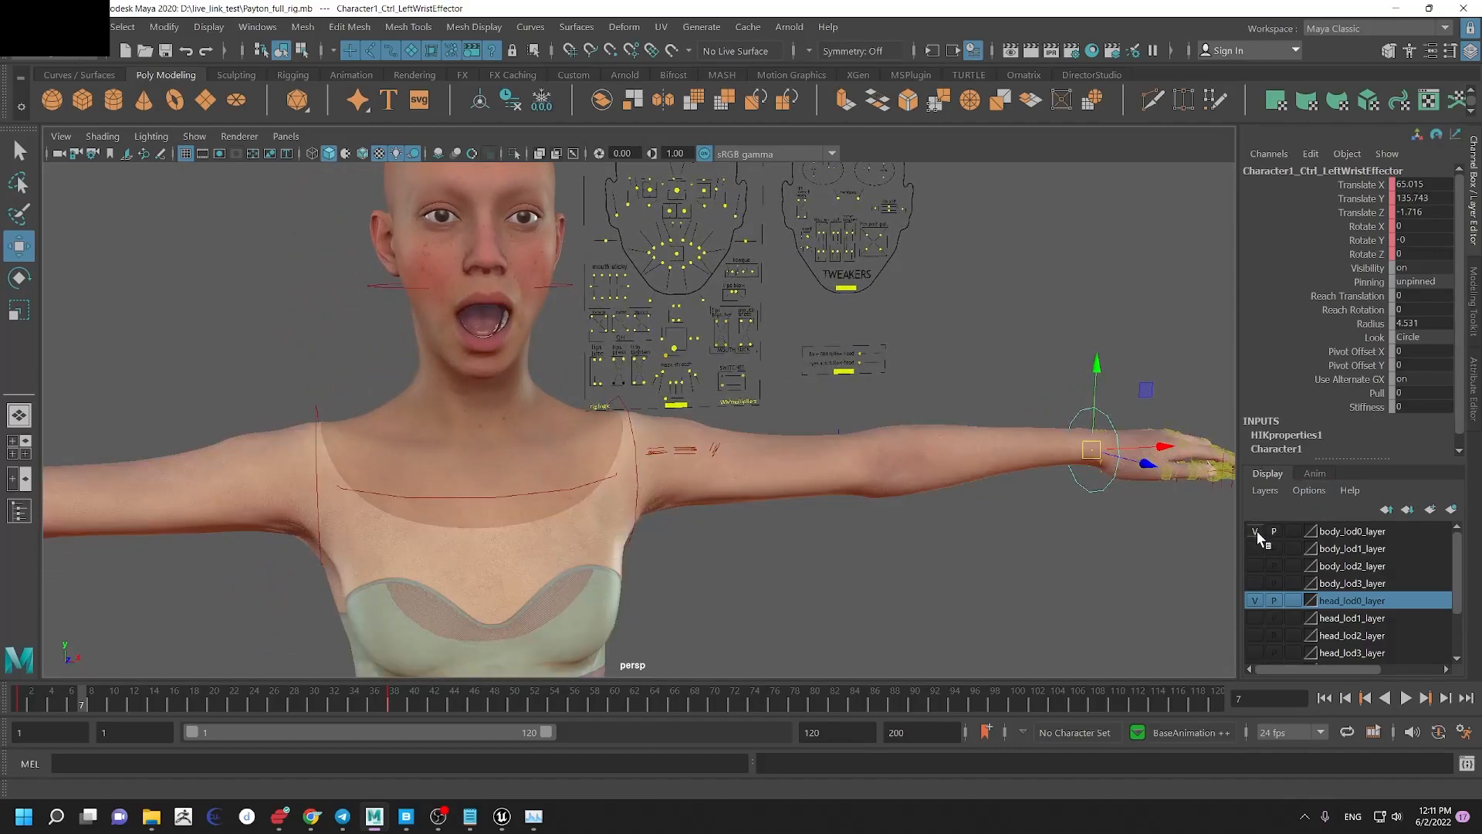
click(1255, 531)
click(1254, 584)
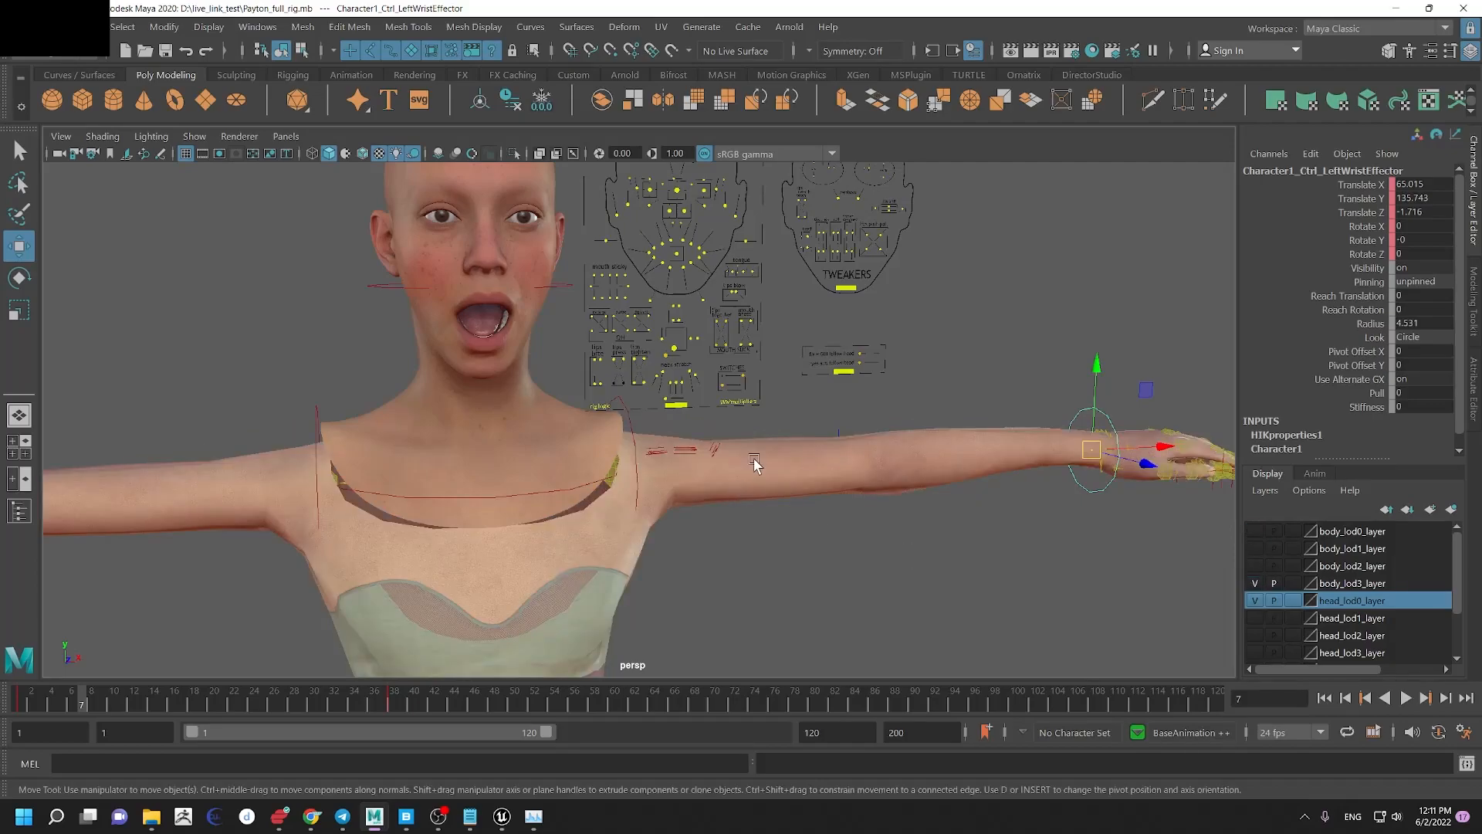
Step: Check the left hand's mesh up close, then hide body_lod3_layer and show body_lod2_layer instead
alt+middle_drag(755, 467, 437, 405)
alt+drag(657, 328, 556, 374)
scroll(557, 375, up, 3)
alt+middle_drag(955, 501, 533, 442)
scroll(925, 536, up, 3)
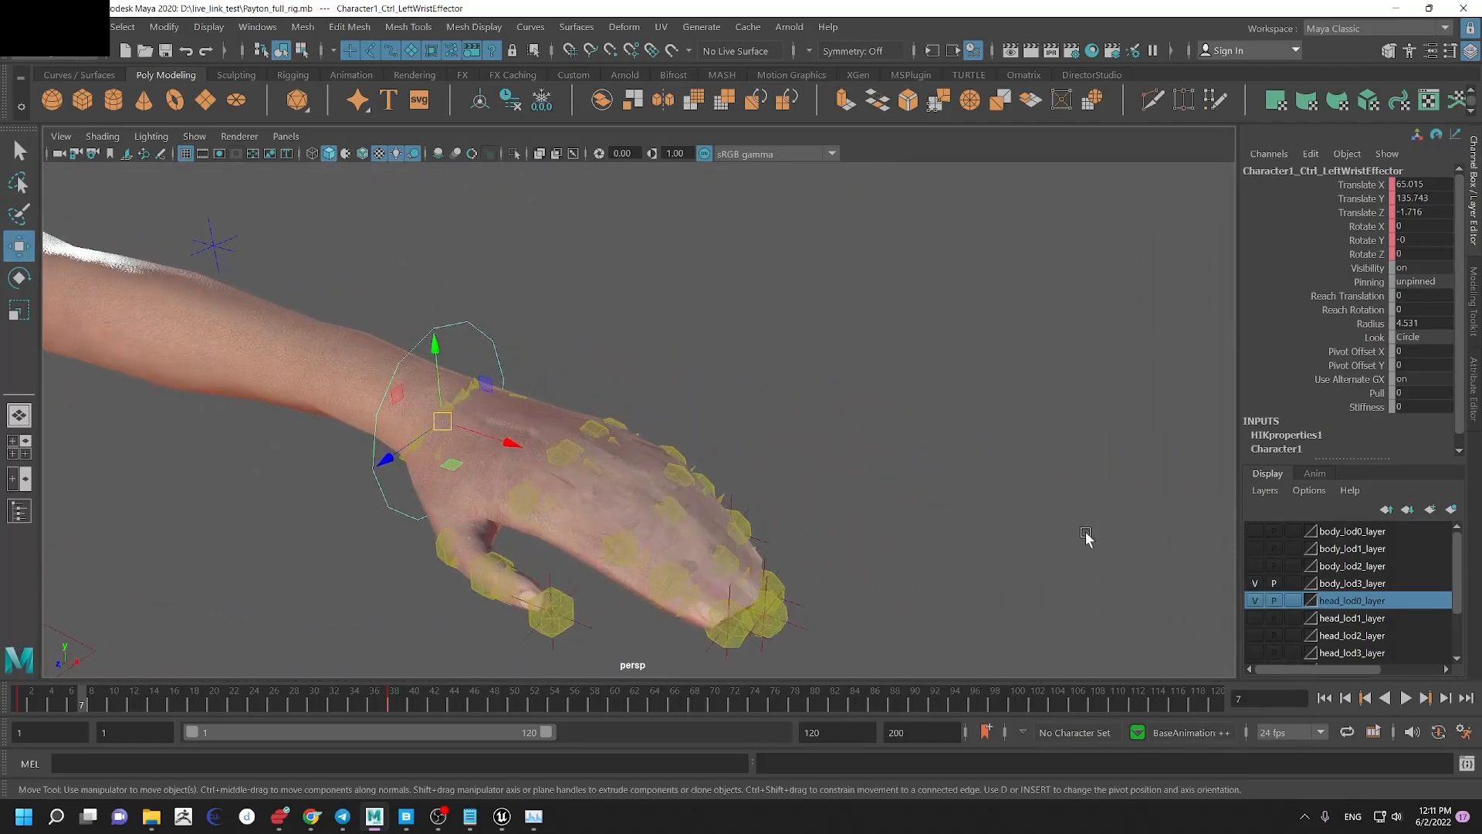
click(1254, 583)
click(1254, 566)
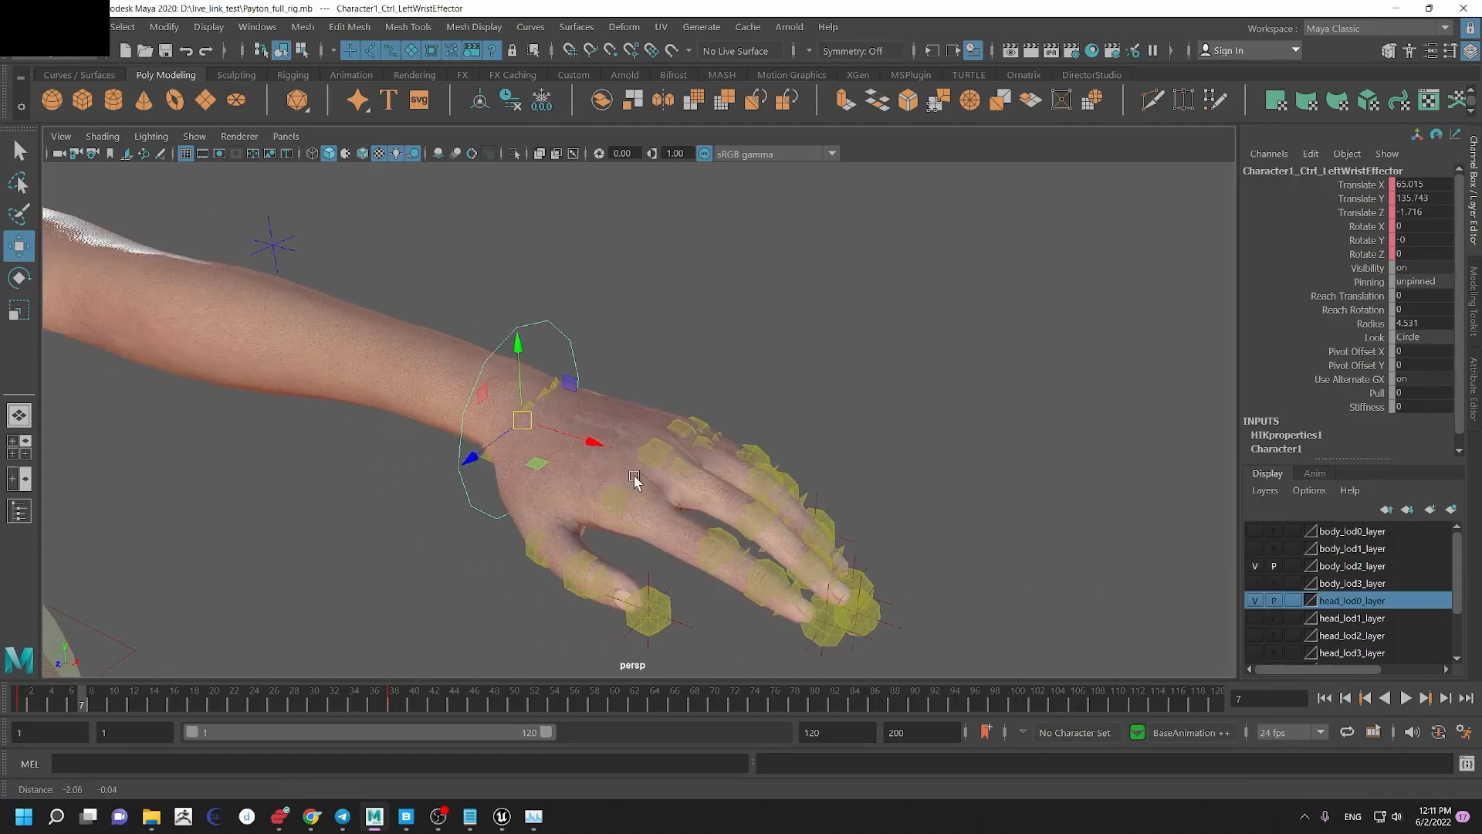
Step: Show head_lod4_layer and hide head_lod0_layer so the head switches to a lower level of detail
scroll(804, 569, down, 5)
alt+middle_drag(62, 353, 745, 248)
scroll(789, 362, up, 2)
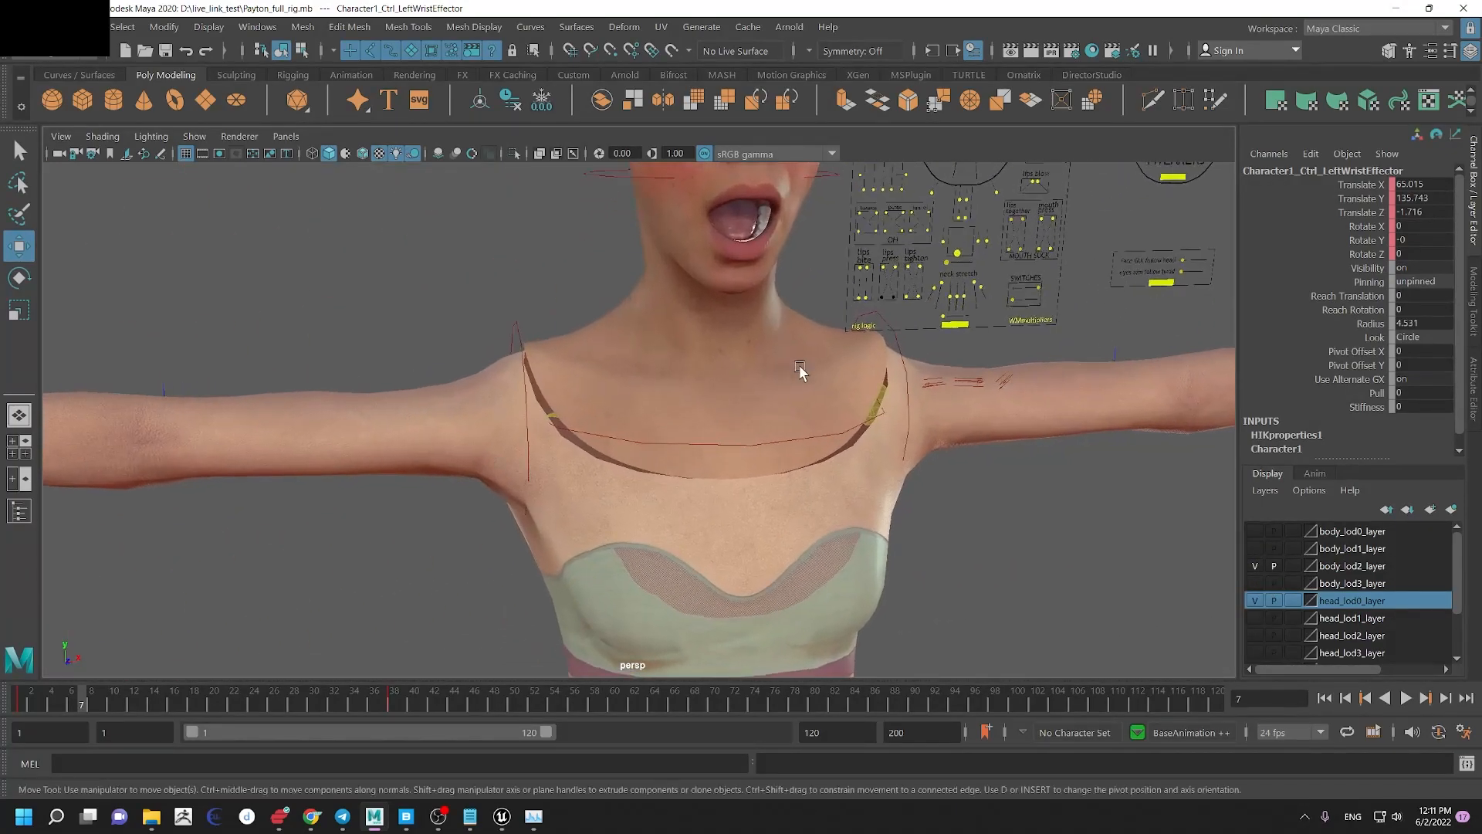
alt+middle_drag(1171, 249, 988, 241)
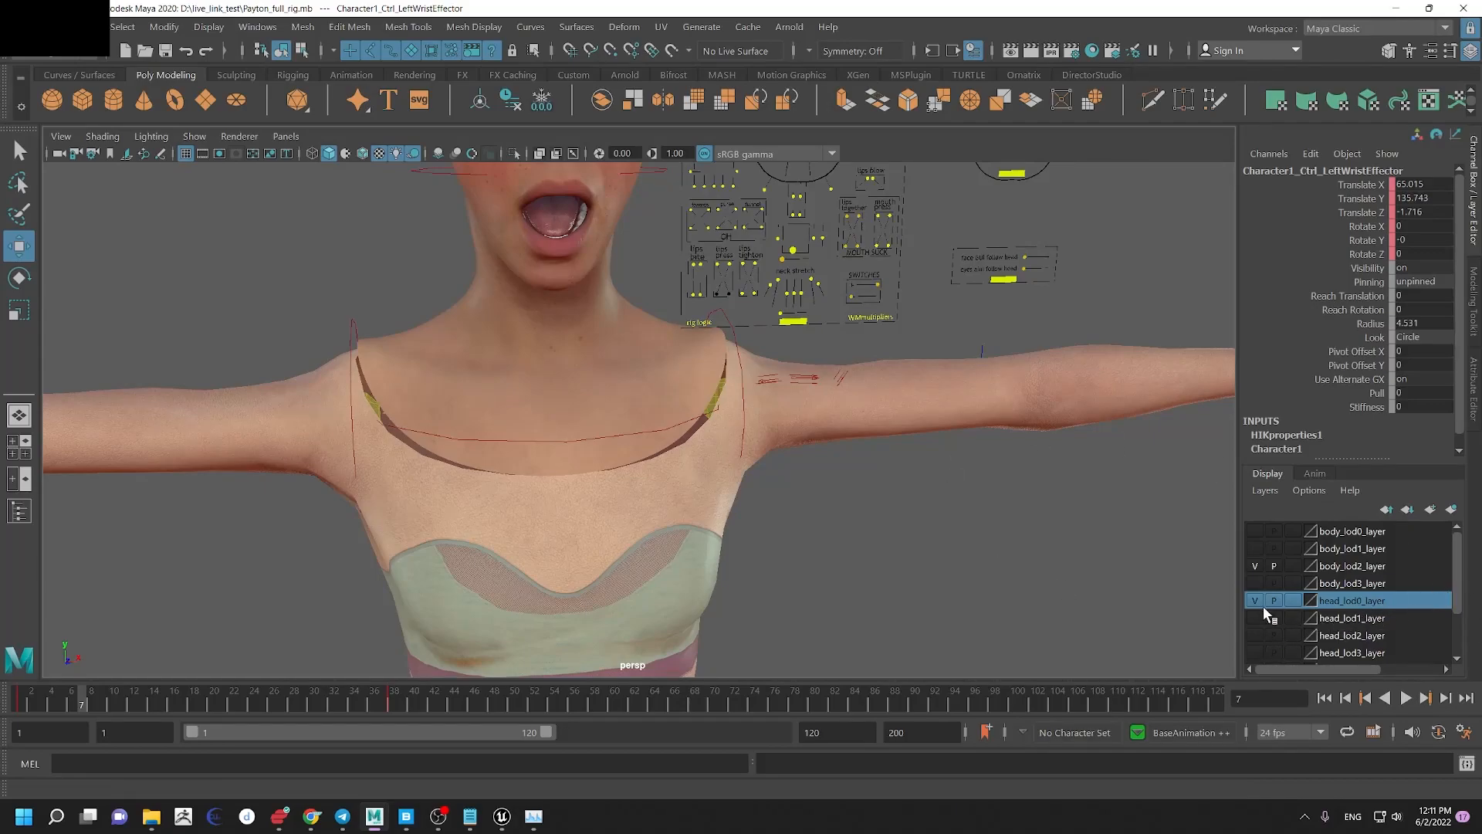
scroll(1444, 594, down, 3)
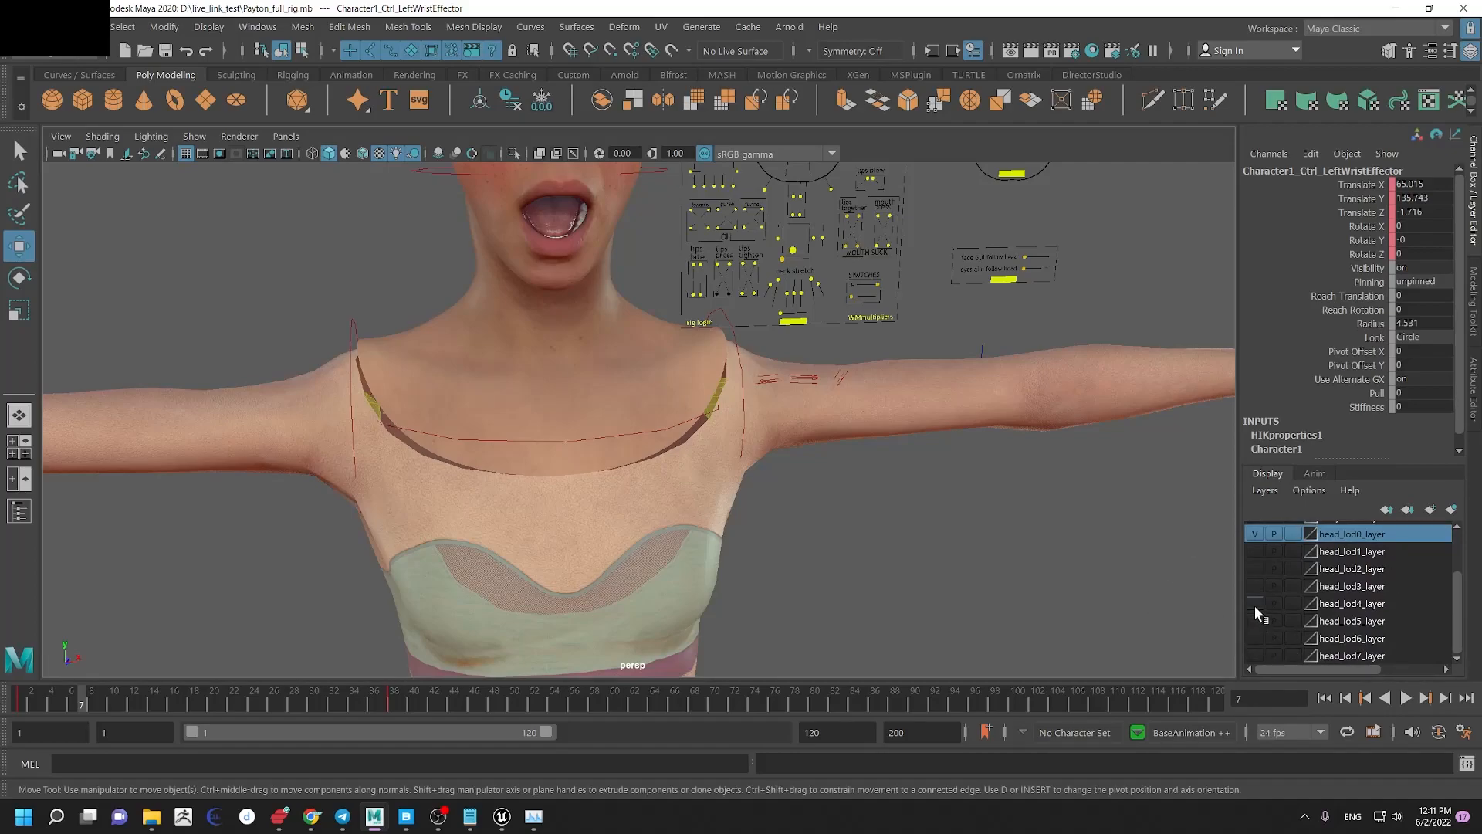
scroll(1303, 622, up, 2)
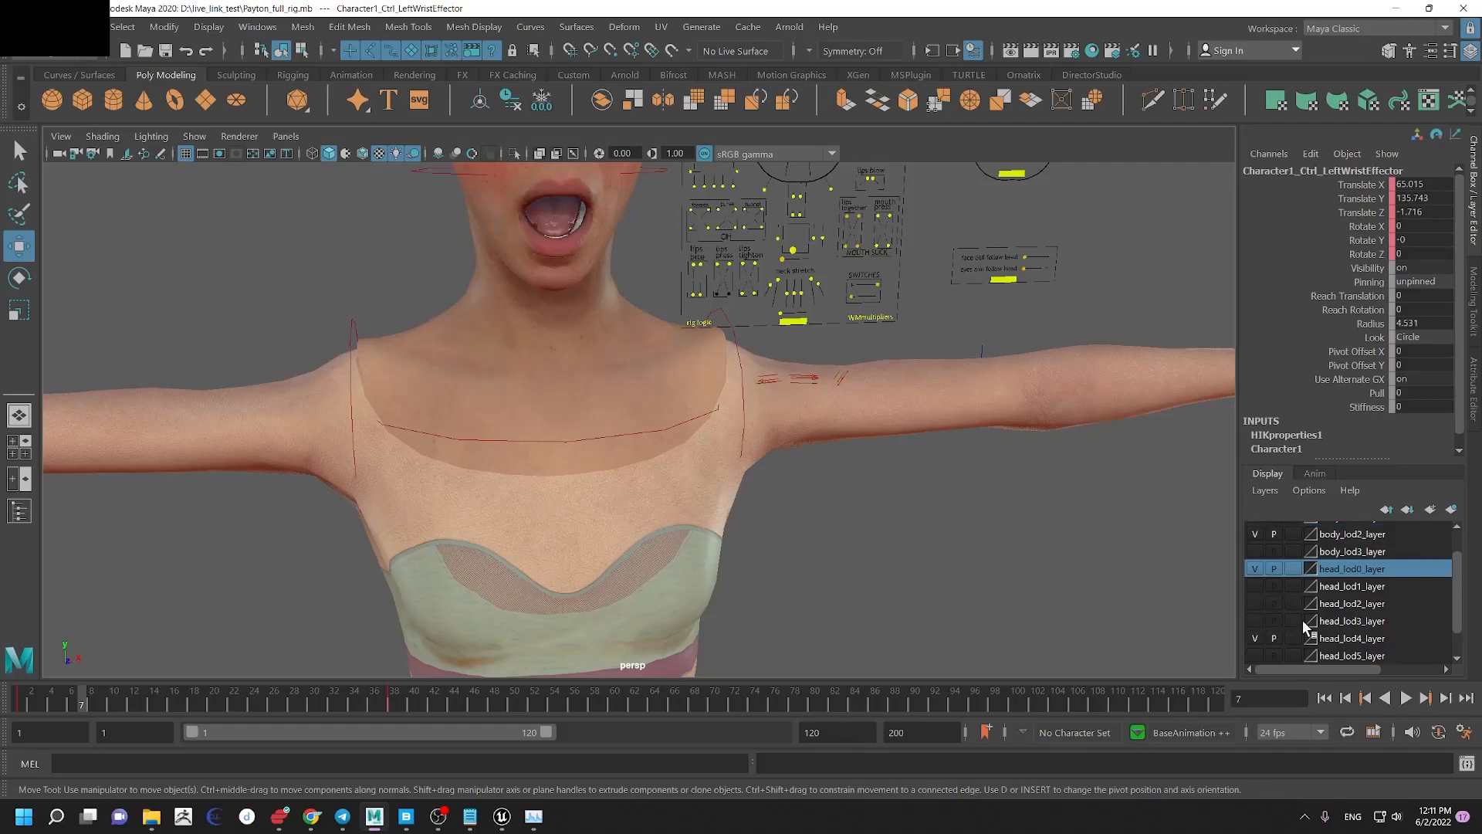
click(1254, 569)
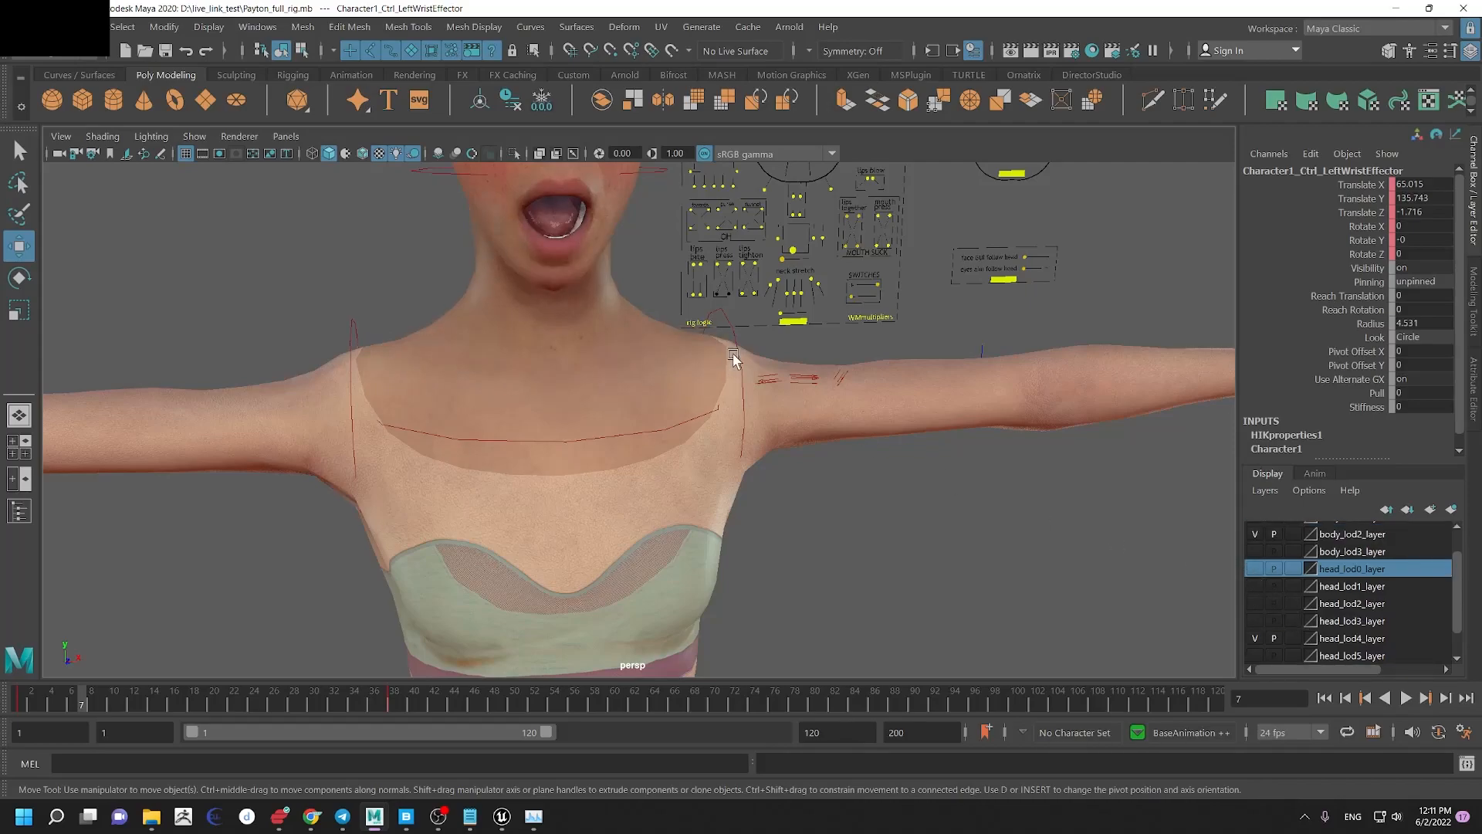
Step: Examine the head, the neck seam and the facial control boards with the lower-detail head mesh displayed
alt+middle_drag(734, 353, 717, 468)
alt+middle_drag(870, 397, 629, 416)
drag(1015, 490, 965, 502)
right_drag(940, 491, 967, 350)
alt+middle_drag(595, 281, 888, 552)
alt+drag(679, 437, 655, 414)
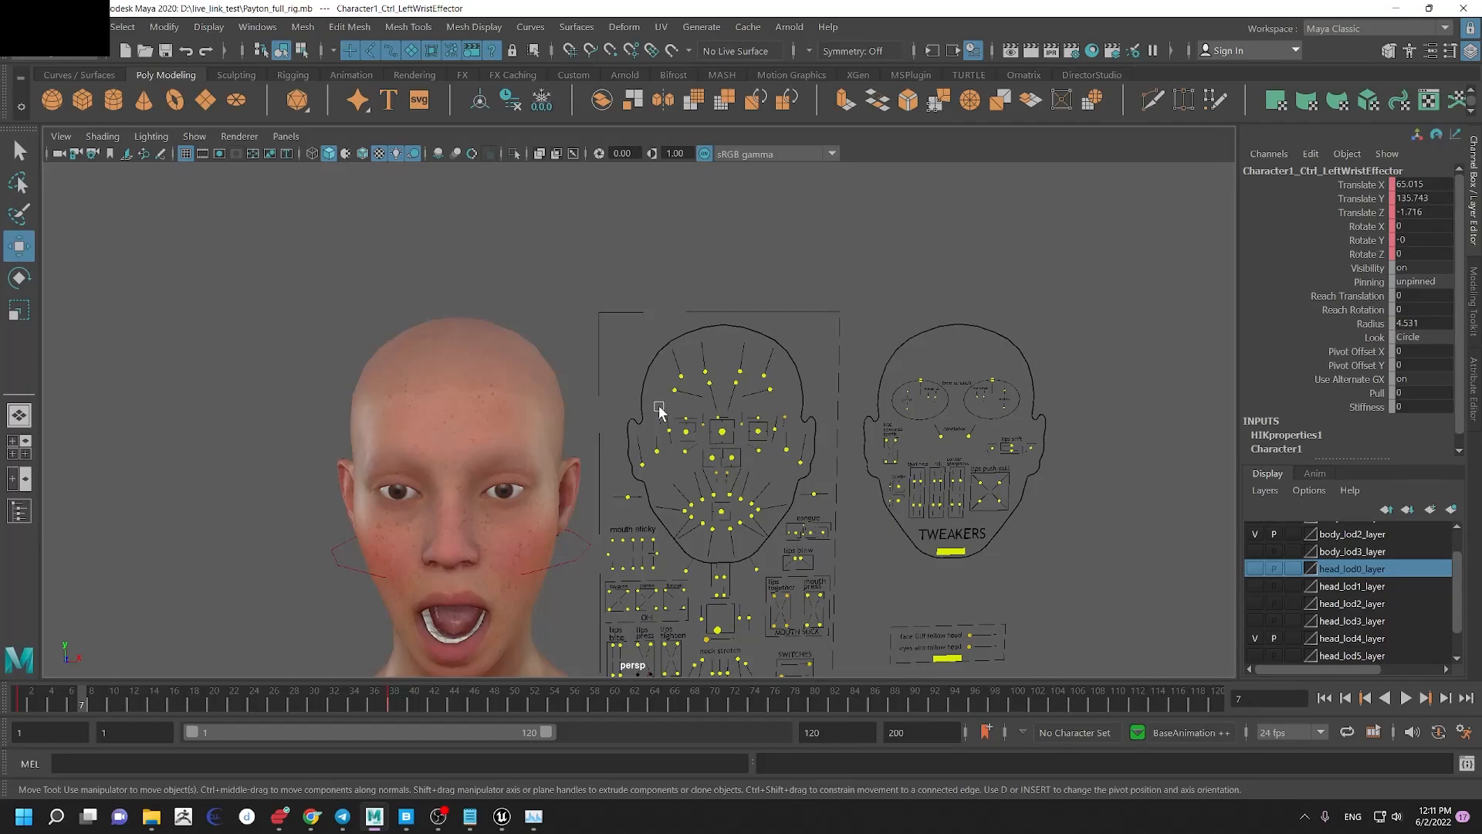
alt+middle_drag(656, 413, 683, 224)
alt+right_drag(676, 235, 679, 327)
alt+middle_drag(1017, 519, 994, 447)
alt+right_drag(994, 482, 934, 496)
alt+drag(933, 497, 831, 481)
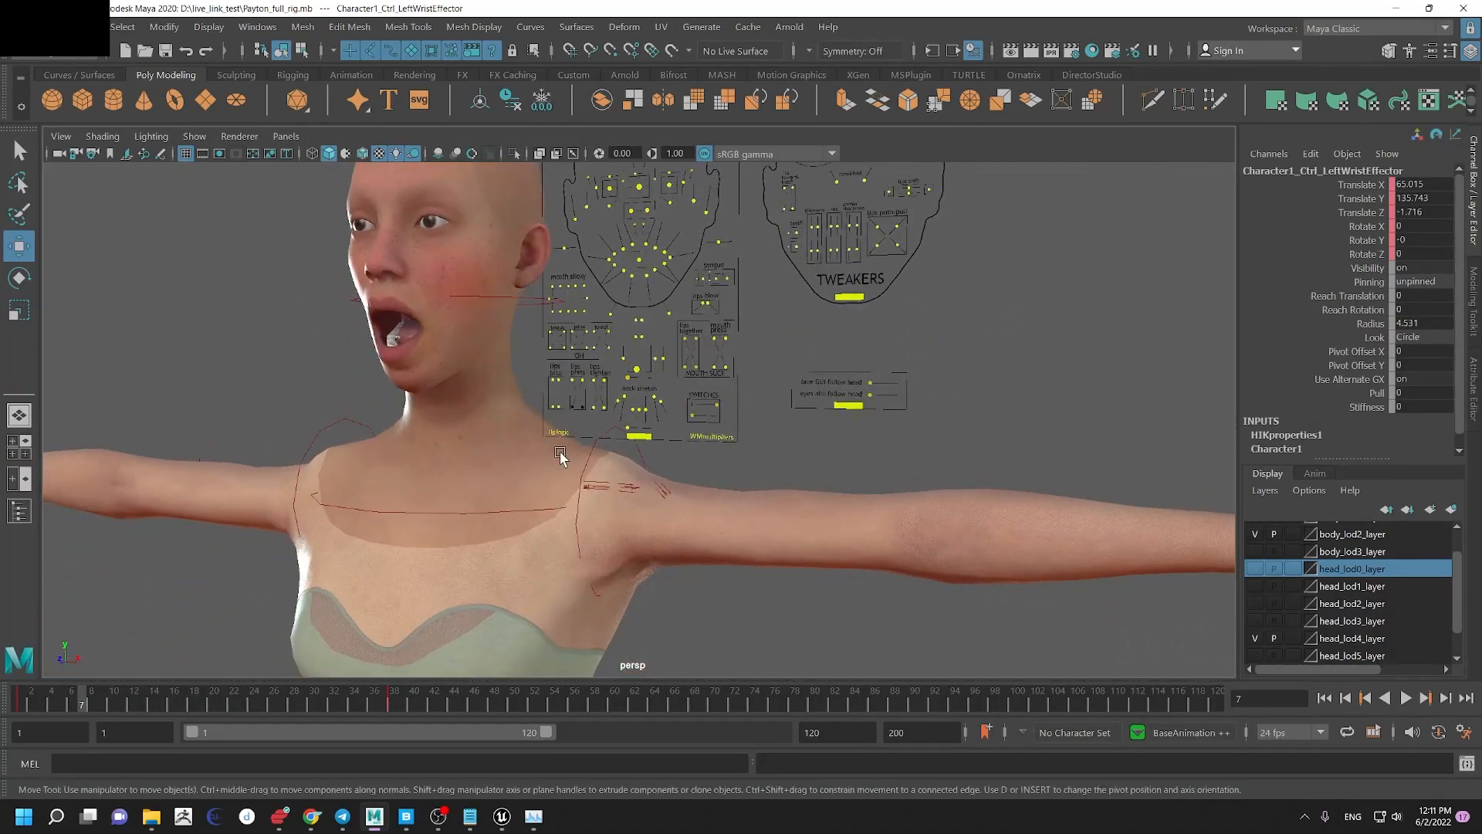
Step: Examine the whole body from the shoulders down to the legs and feet and back up to the outstretched arms
alt+drag(560, 458, 307, 355)
alt+middle_drag(700, 491, 730, 239)
alt+right_drag(680, 455, 494, 455)
alt+middle_drag(618, 525, 694, 298)
alt+right_drag(718, 433, 779, 462)
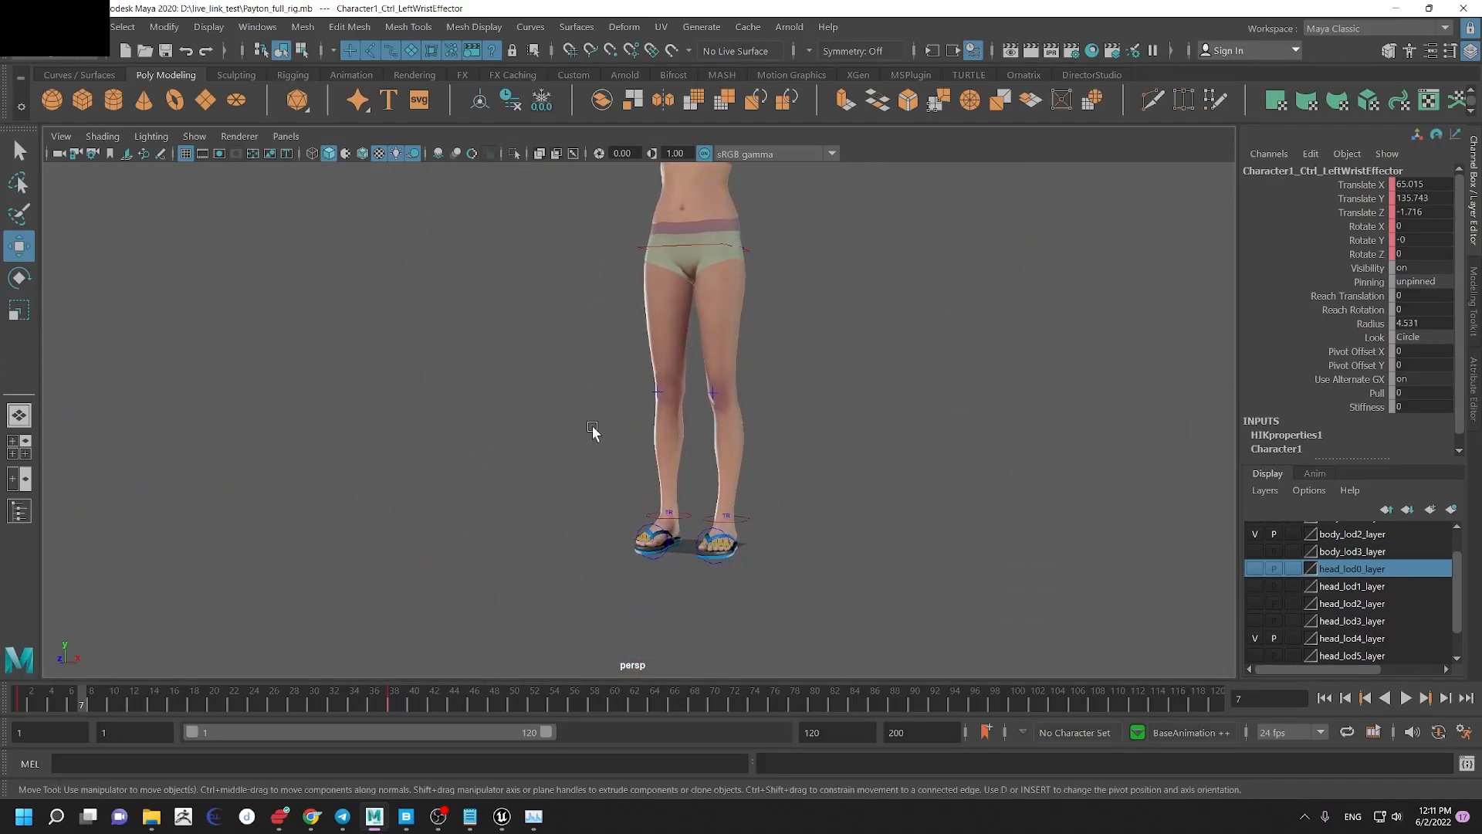
alt+drag(560, 394, 743, 509)
alt+middle_drag(655, 266, 599, 370)
alt+drag(366, 332, 424, 357)
alt+middle_drag(472, 274, 417, 453)
alt+right_drag(432, 436, 626, 511)
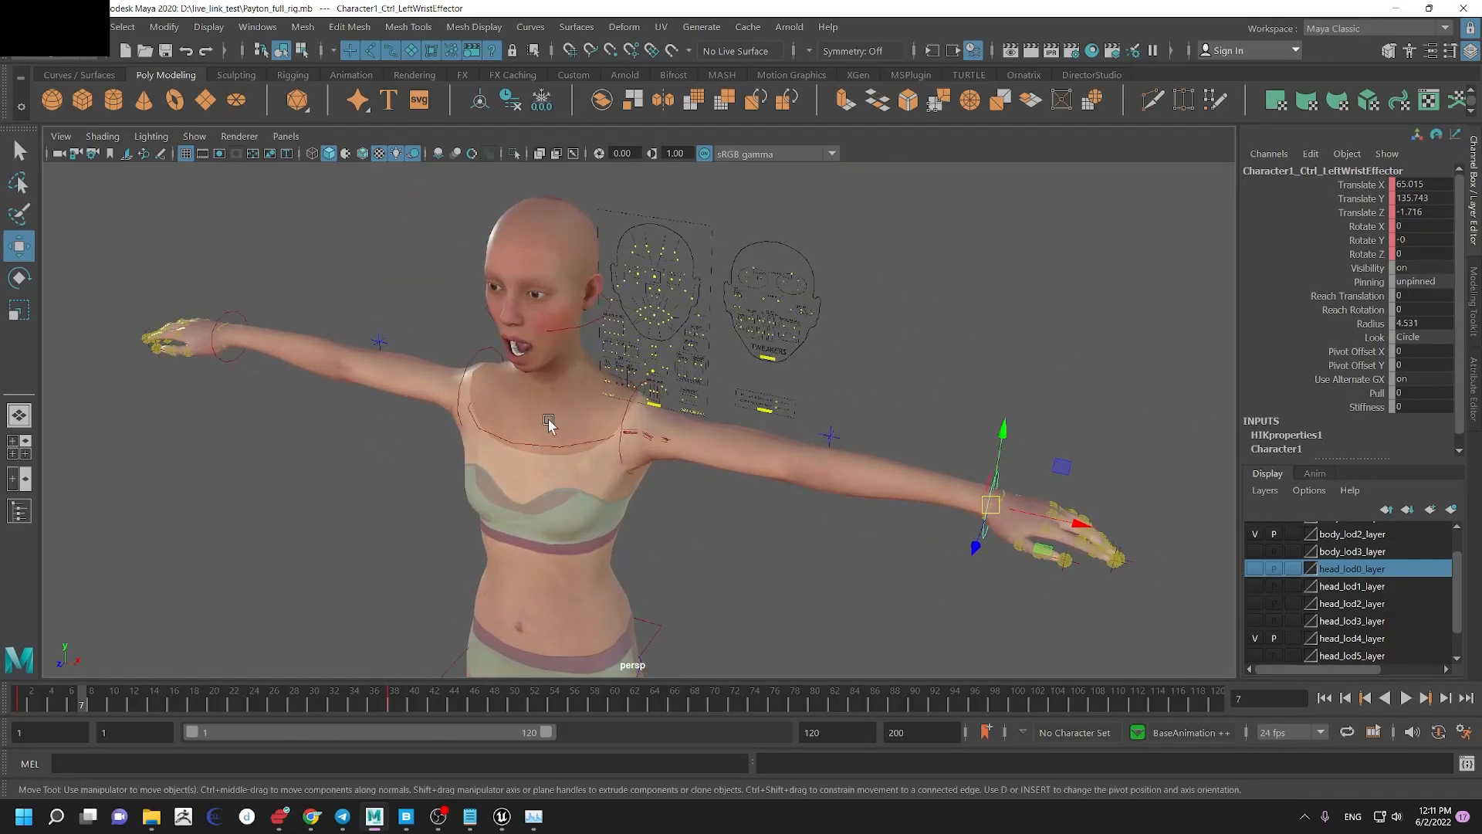
Step: Inspect the chest, shoulders and left arm at the reduced body and head levels of detail
alt+right_drag(478, 349, 662, 488)
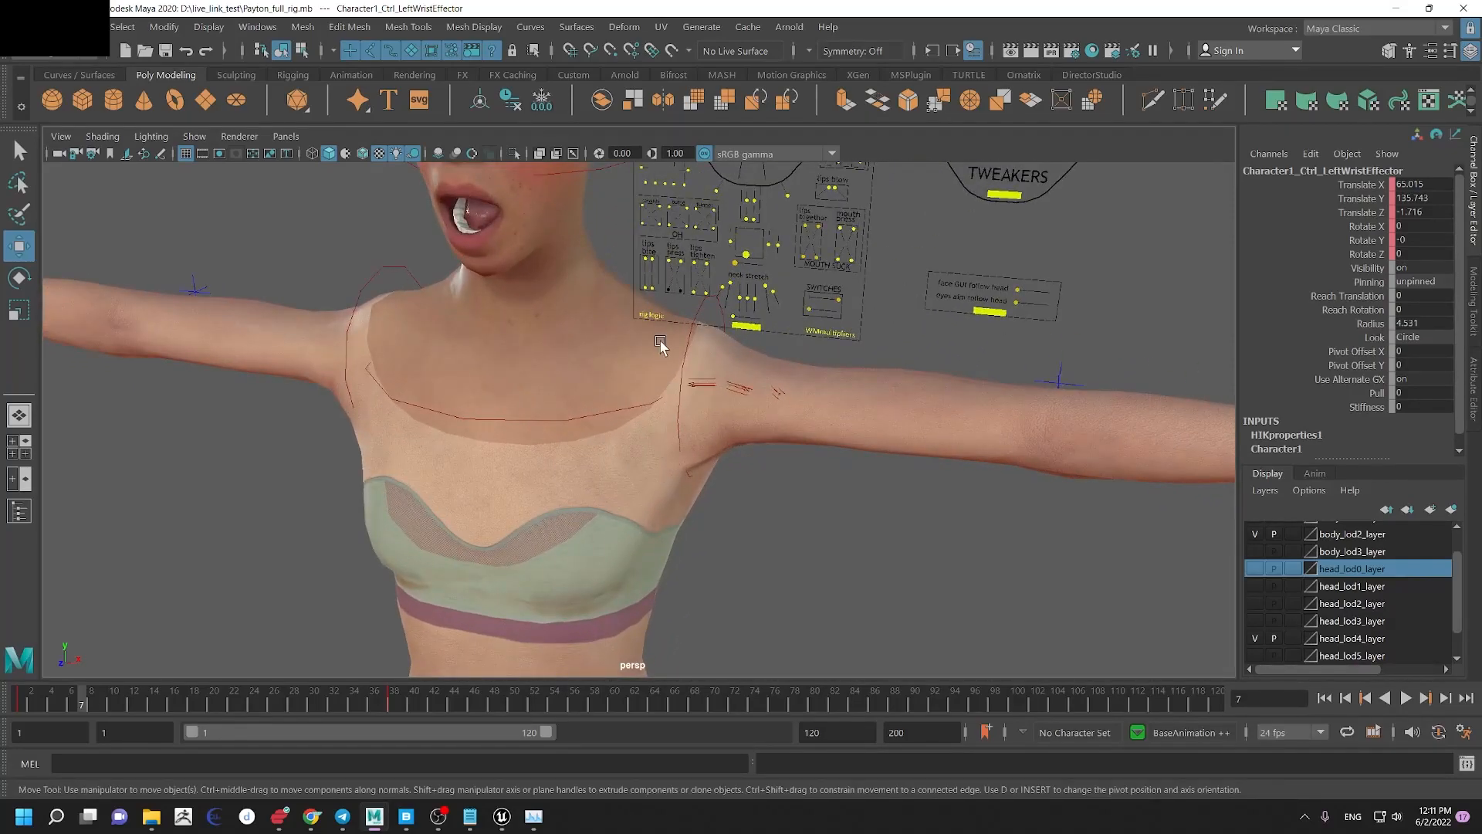
alt+middle_drag(664, 349, 684, 518)
alt+right_drag(851, 504, 541, 485)
alt+middle_drag(202, 450, 263, 418)
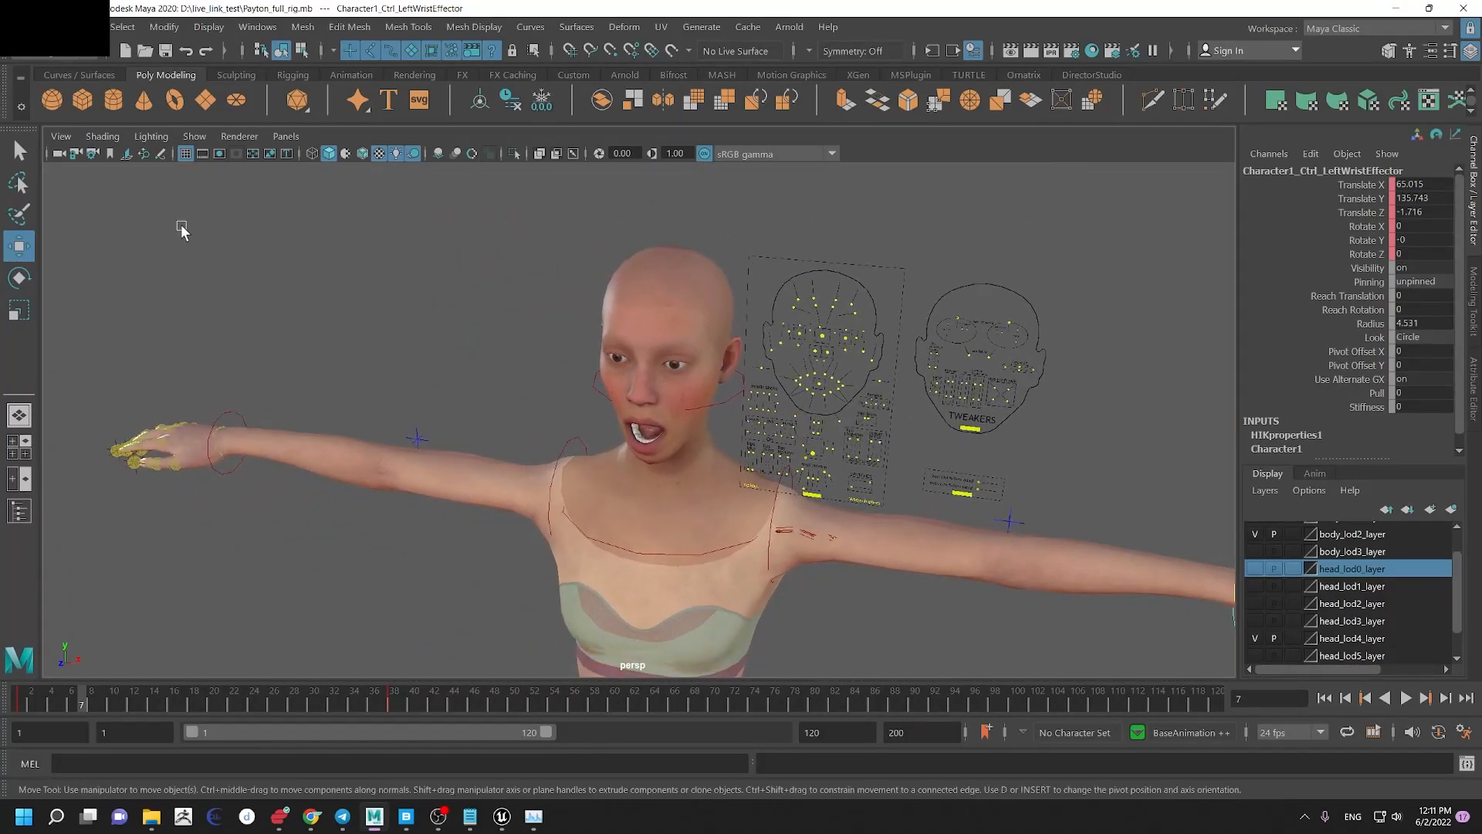
alt+drag(693, 412, 712, 409)
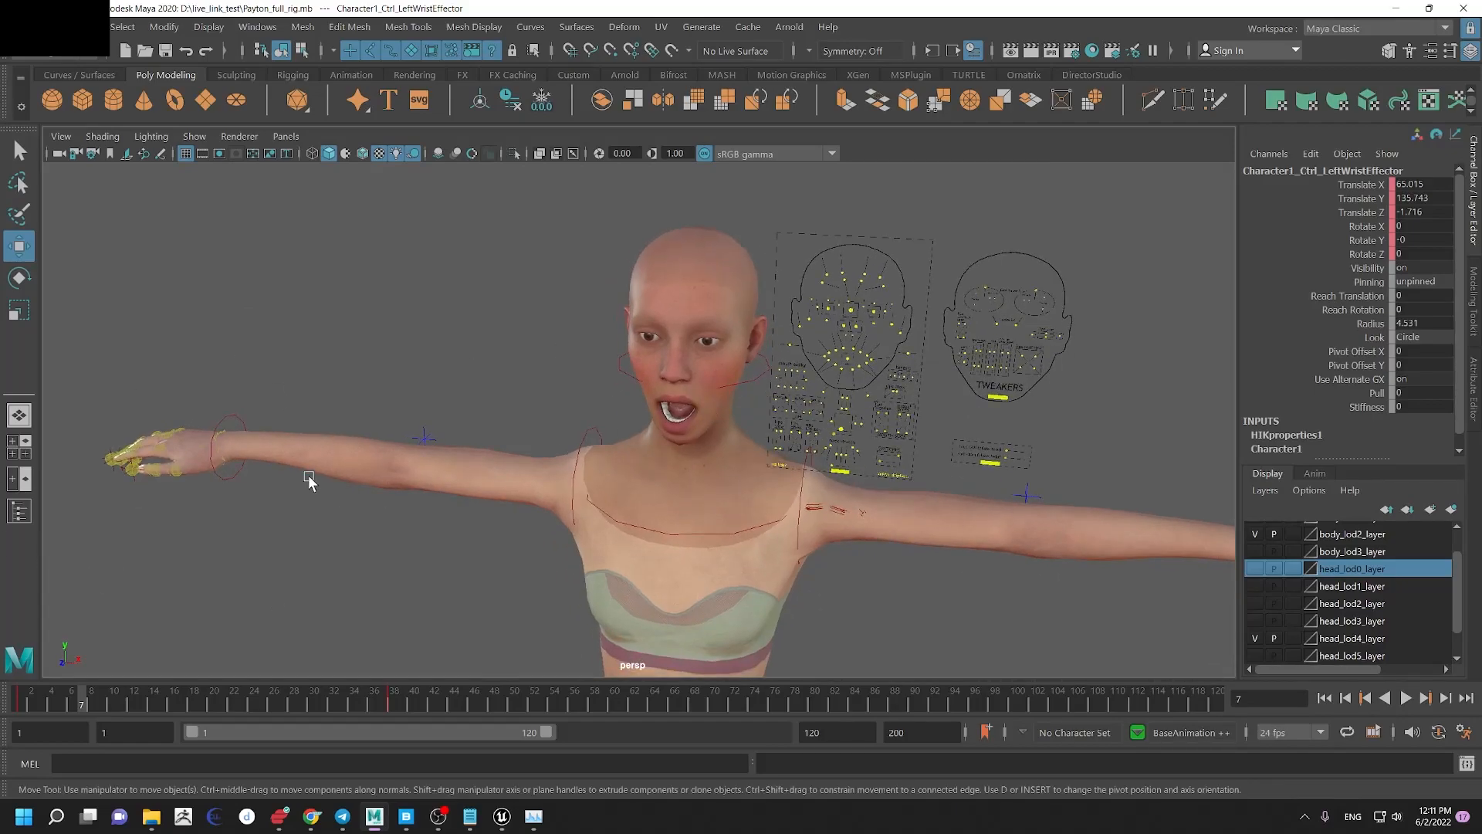
key(f)
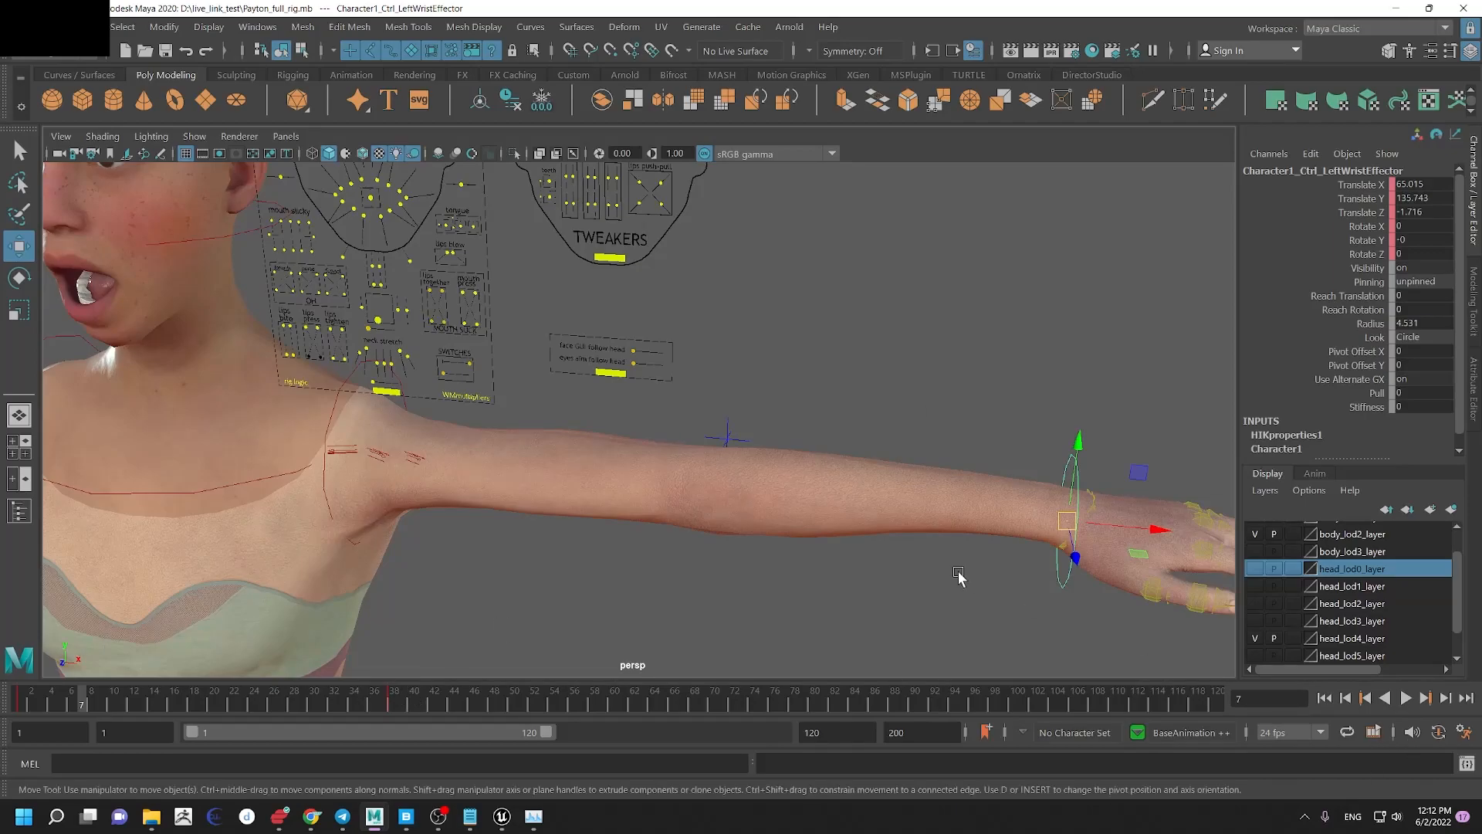
alt+right_drag(945, 572, 650, 700)
Step: Switch to the Mixamo page in Chrome, maximize its window and accept all cookies
click(311, 816)
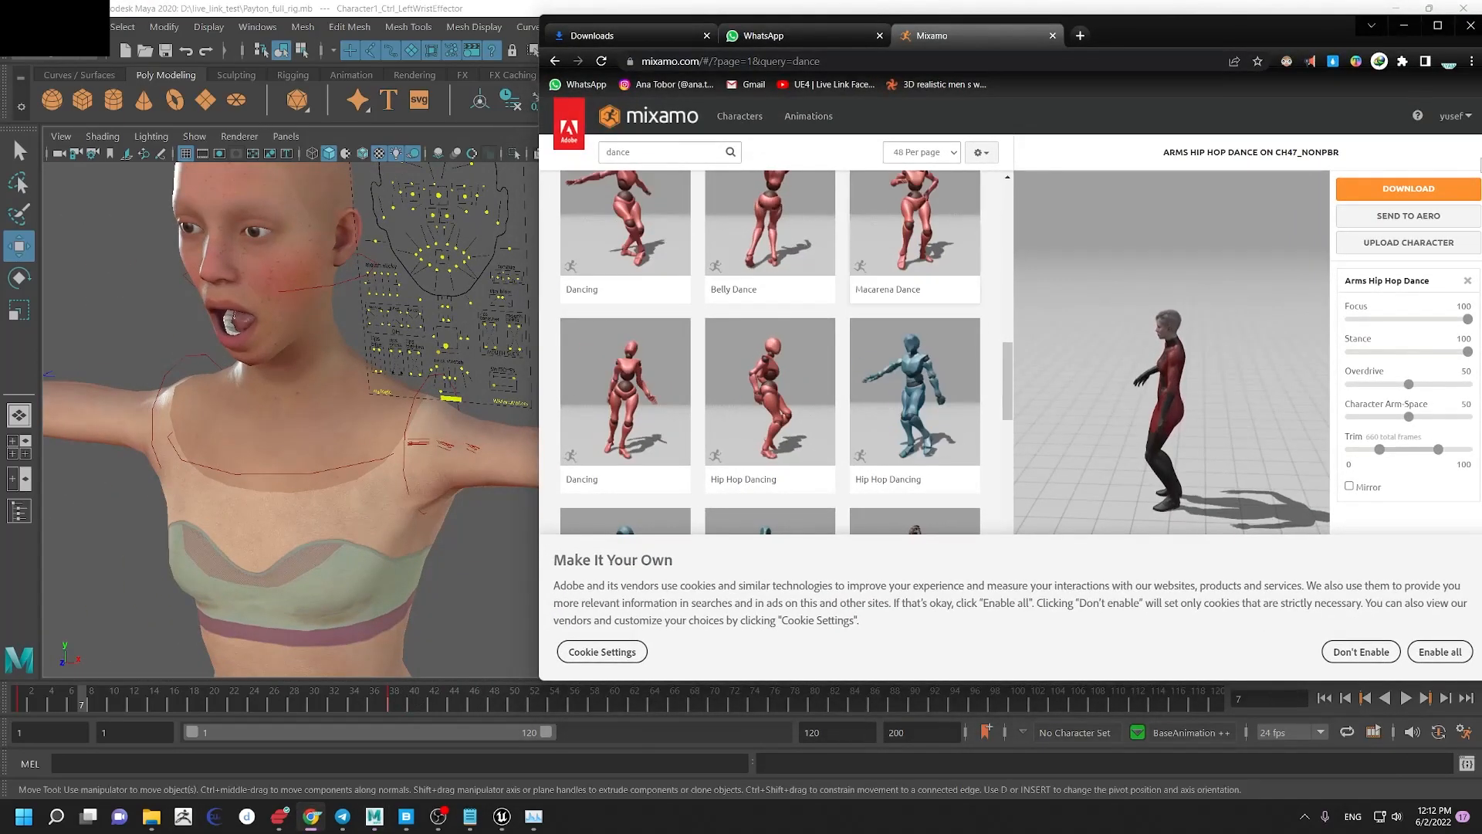
double_click(1175, 41)
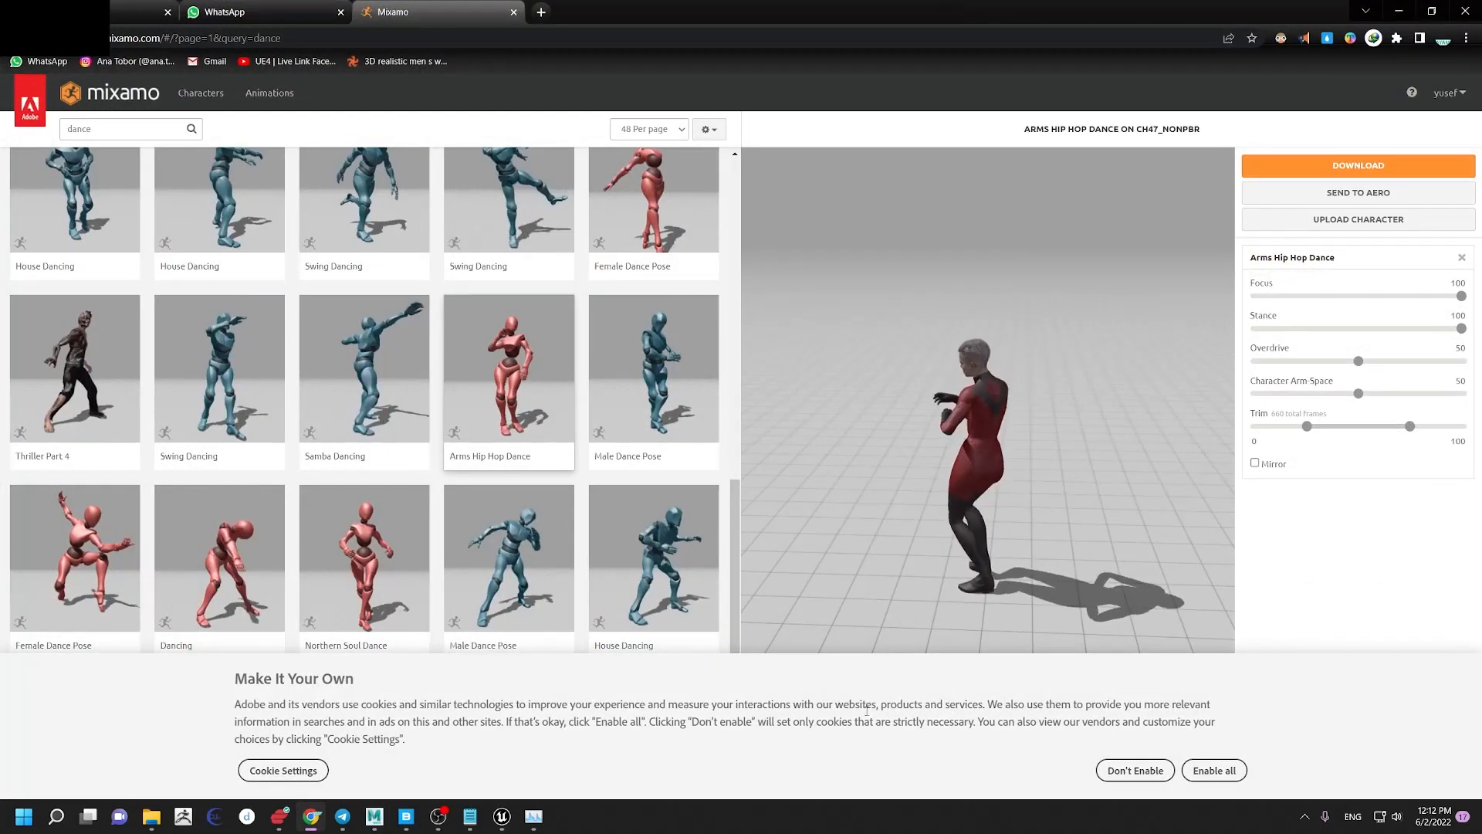
scroll(391, 413, up, 8)
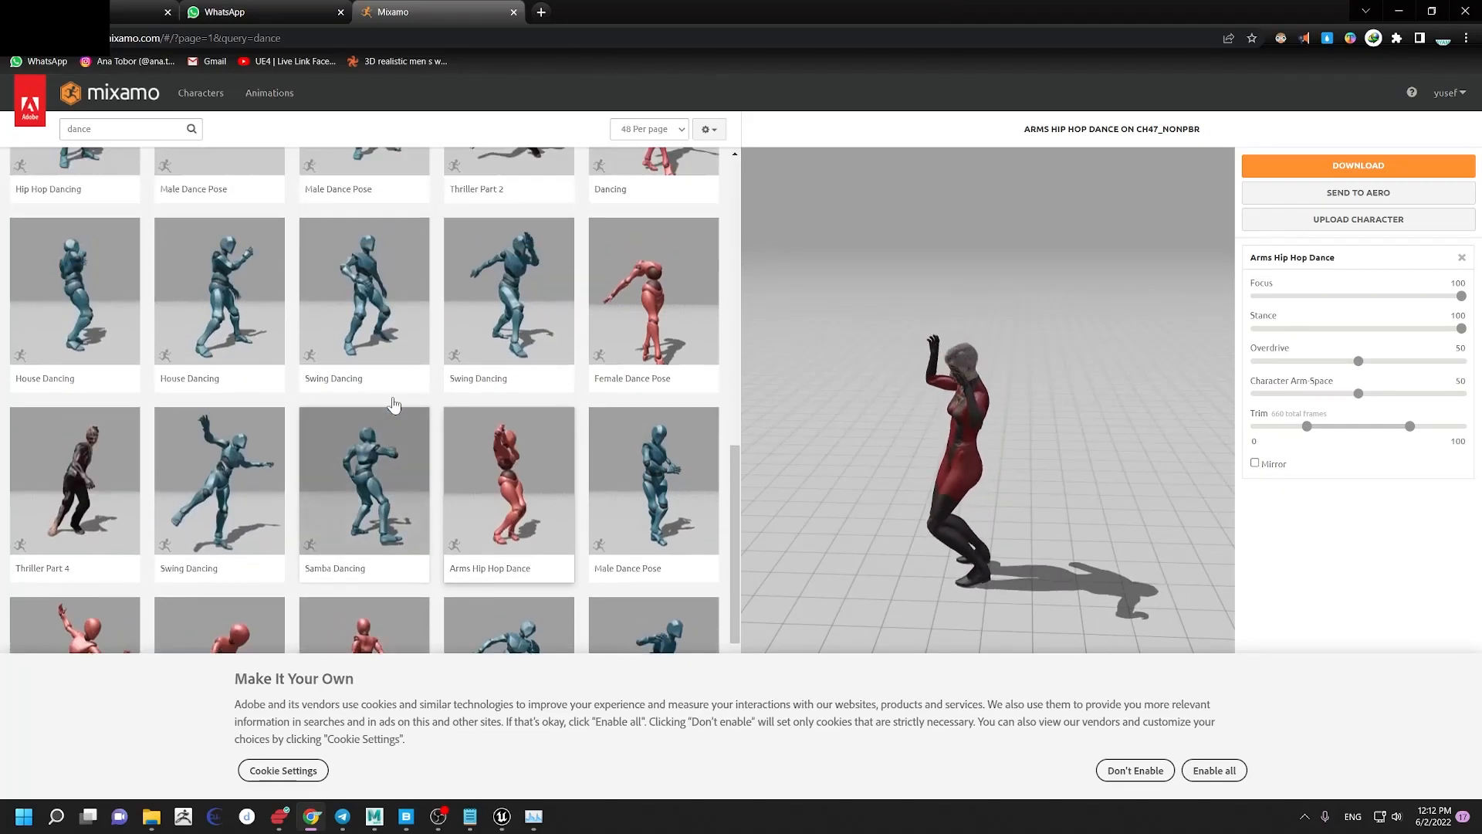
scroll(143, 372, up, 4)
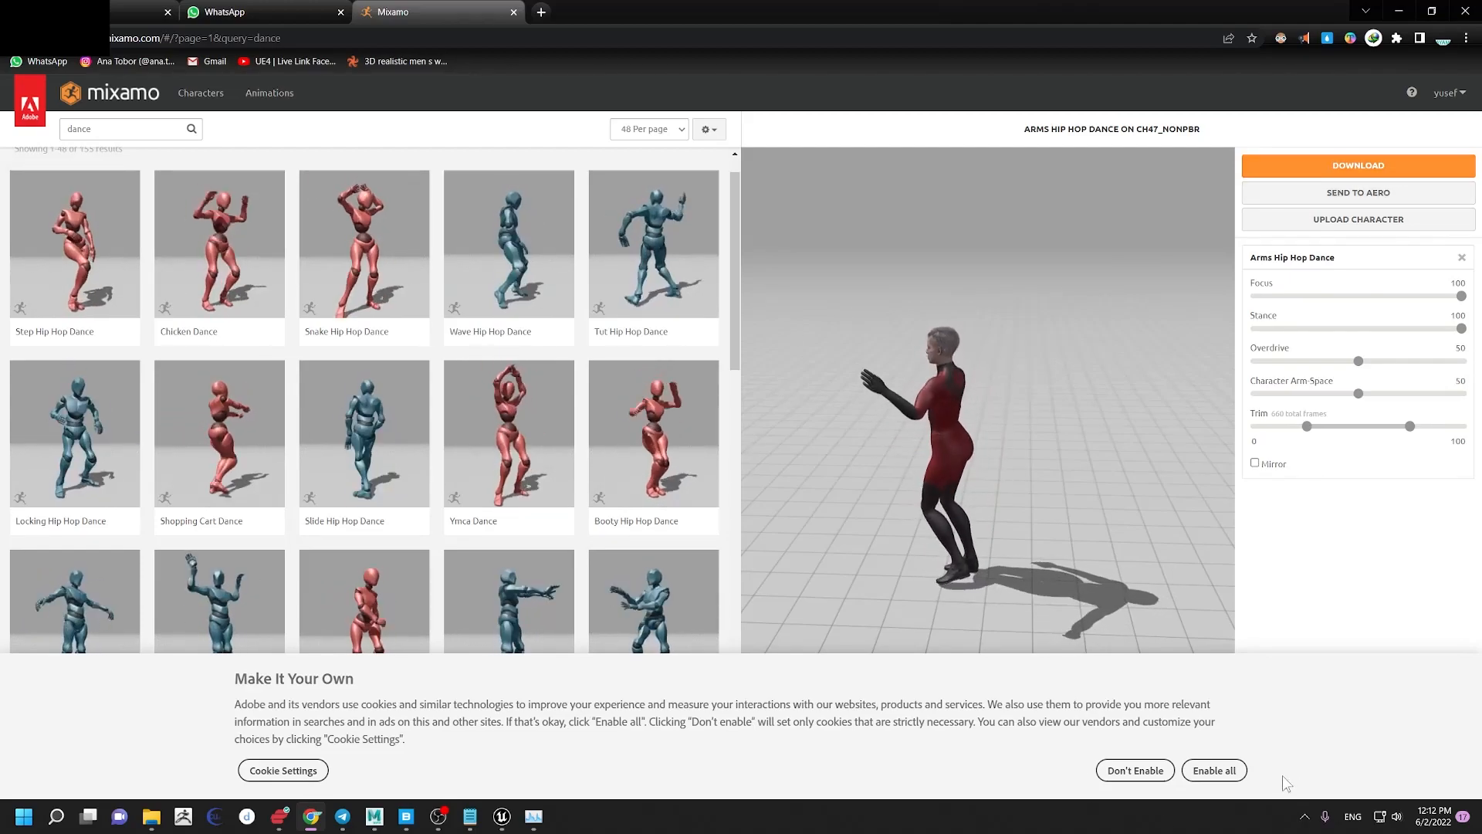
click(1231, 773)
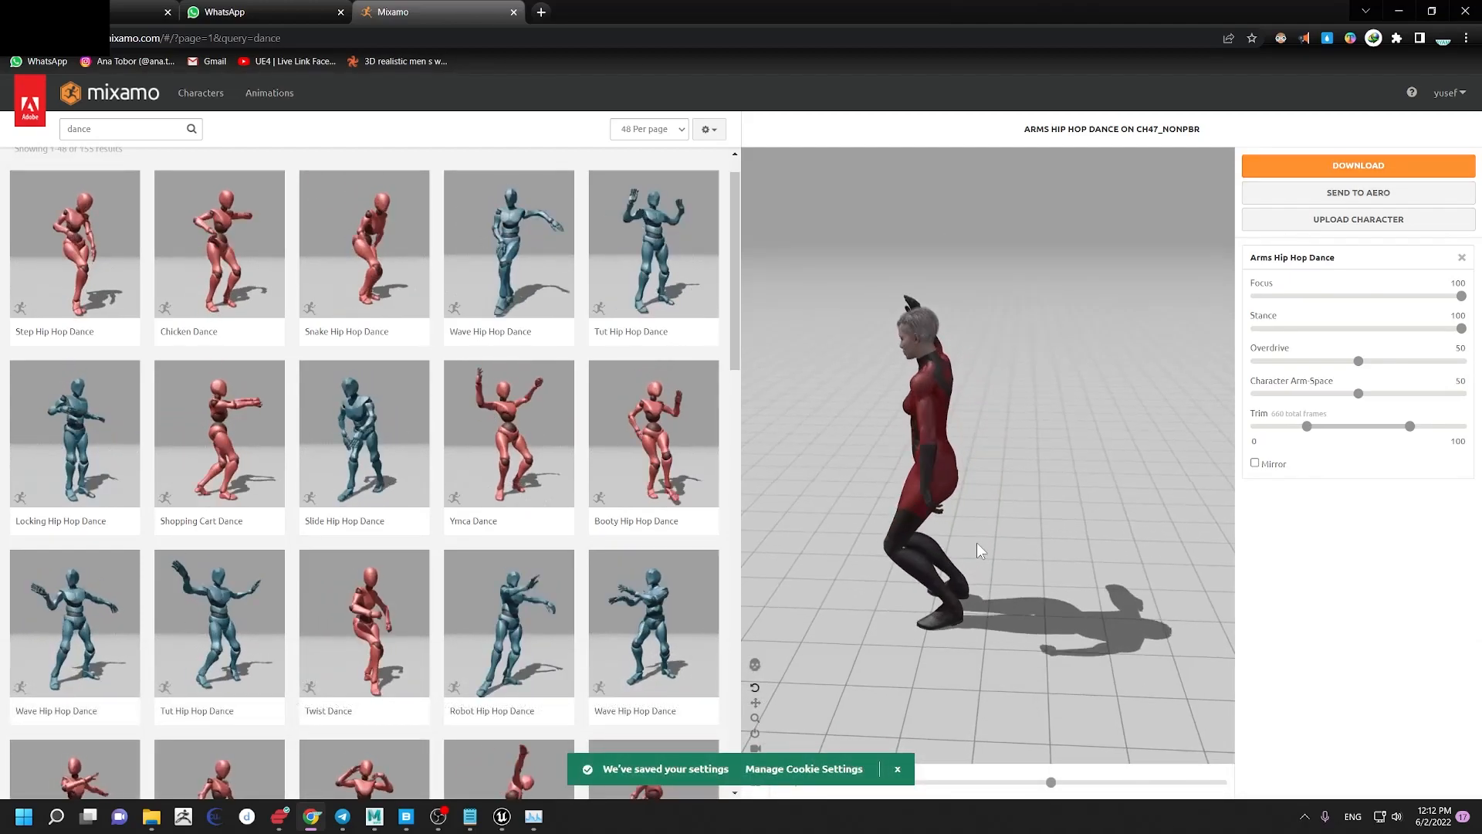
Step: Browse the dance animations and download Arms Hip Hop Dance as FBX Binary without skin at 30 frames per second
scroll(430, 391, down, 4)
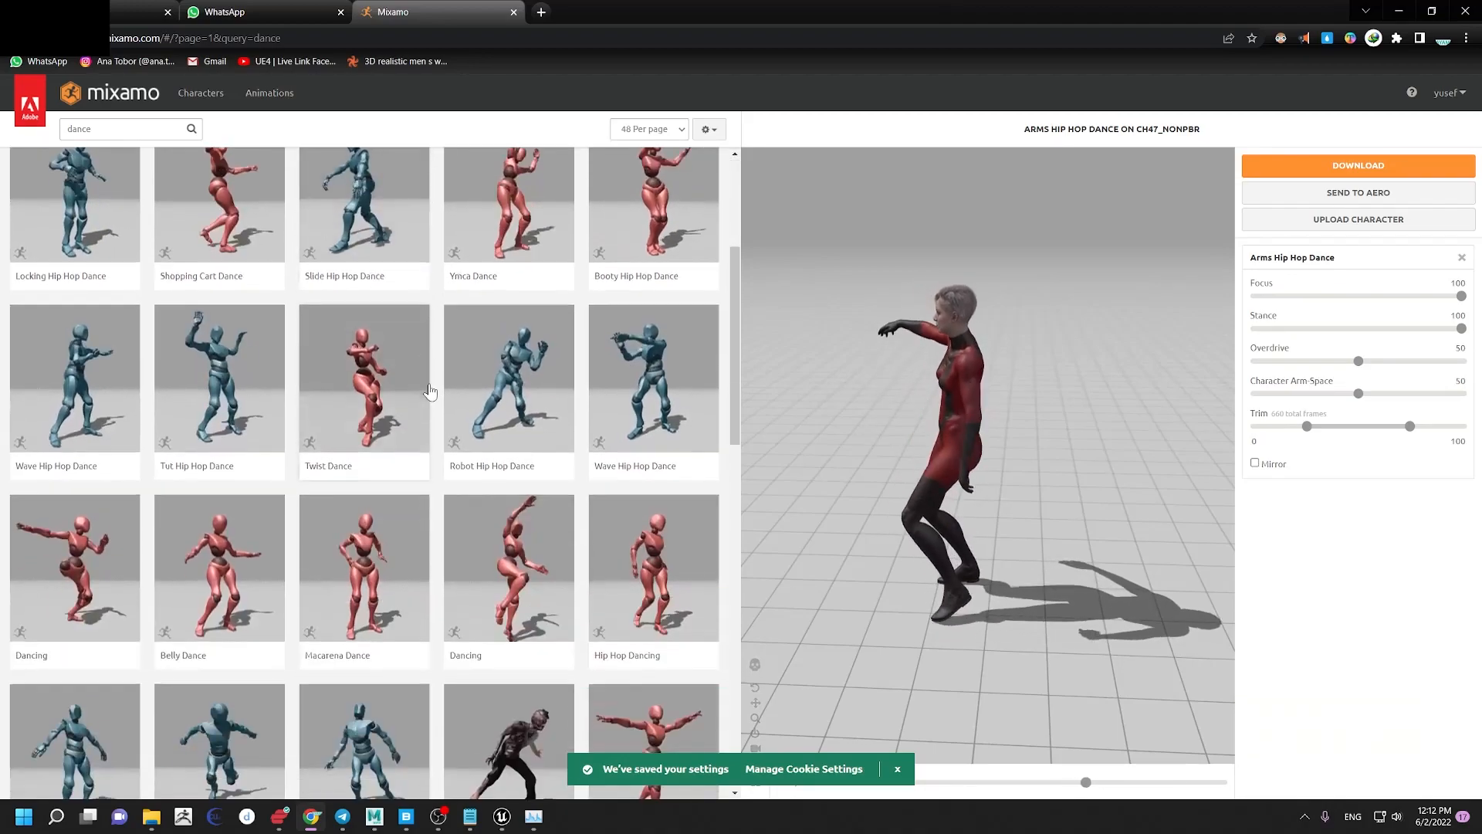
scroll(430, 391, down, 10)
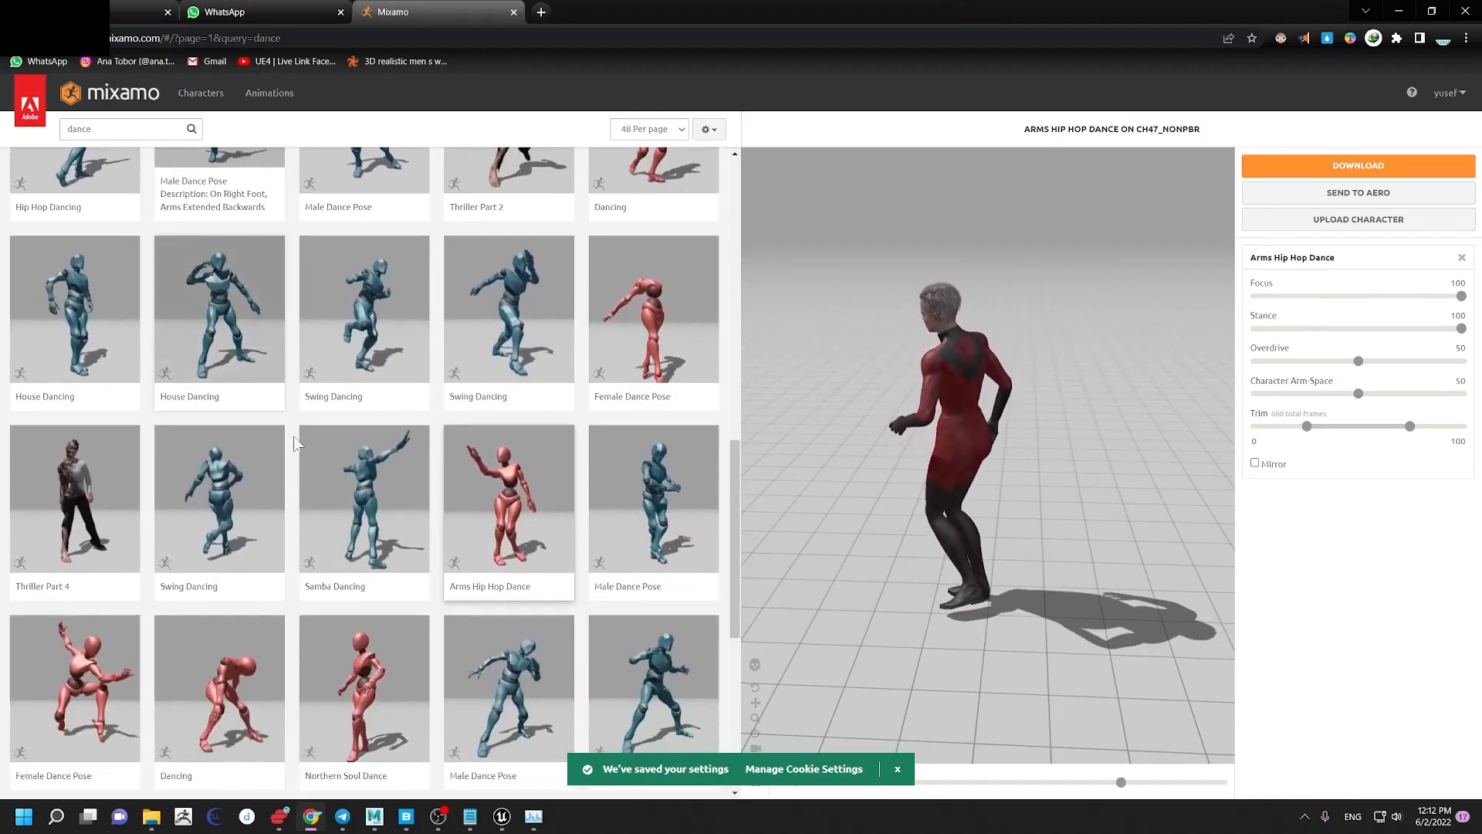
scroll(402, 516, down, 2)
scroll(386, 572, up, 8)
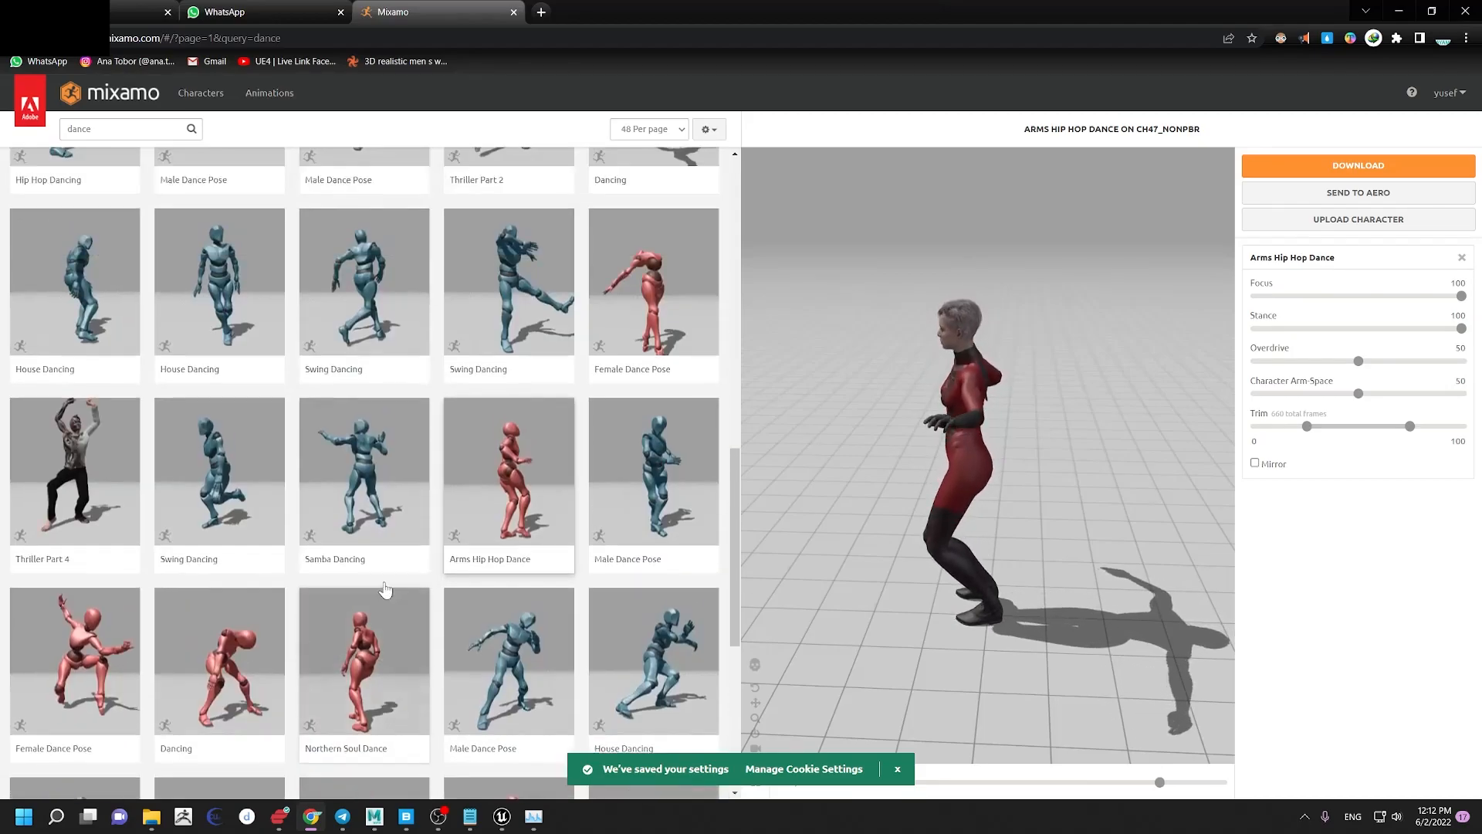
scroll(452, 571, up, 4)
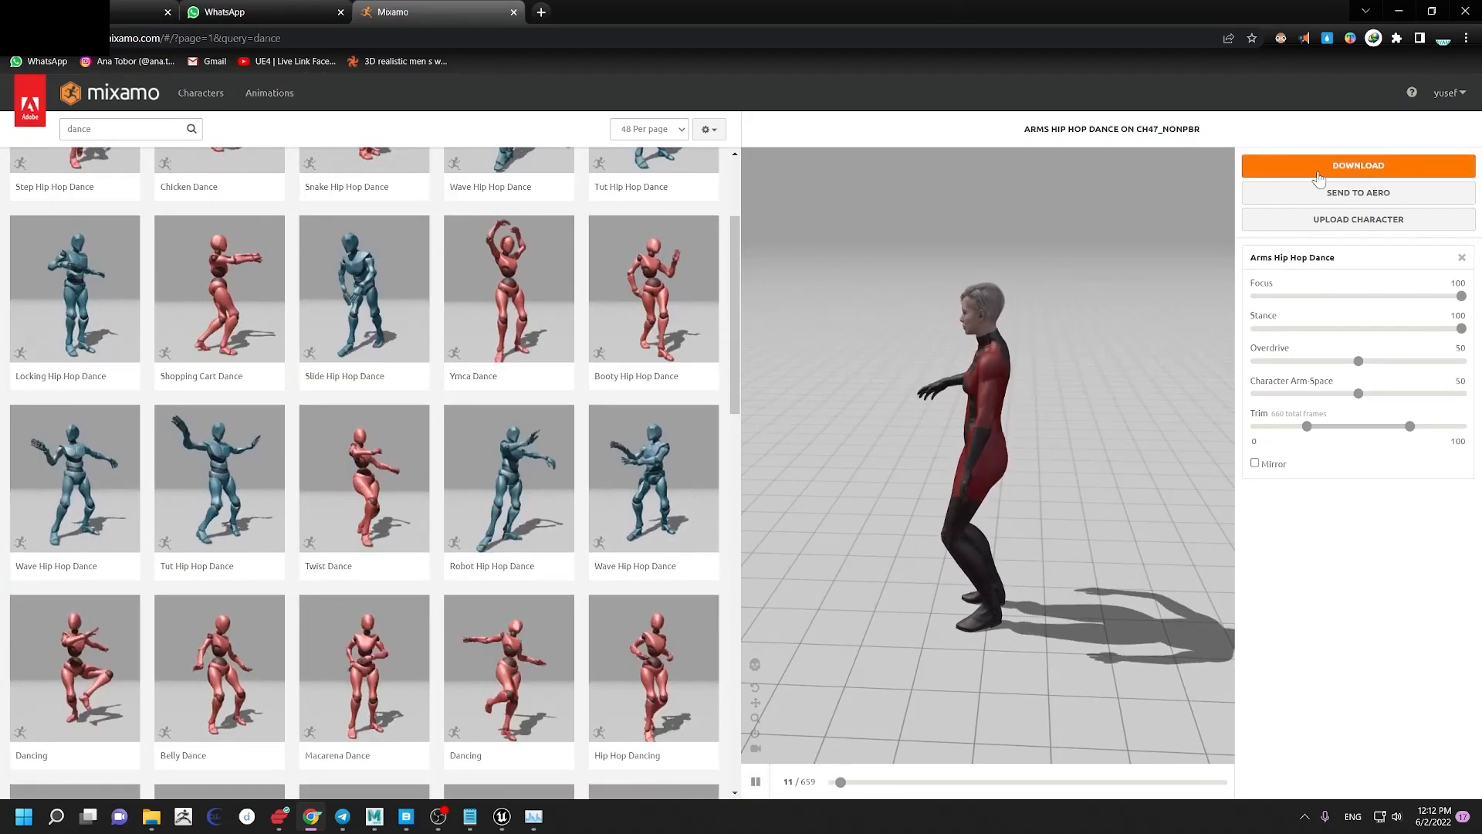
click(1371, 165)
click(854, 225)
click(801, 255)
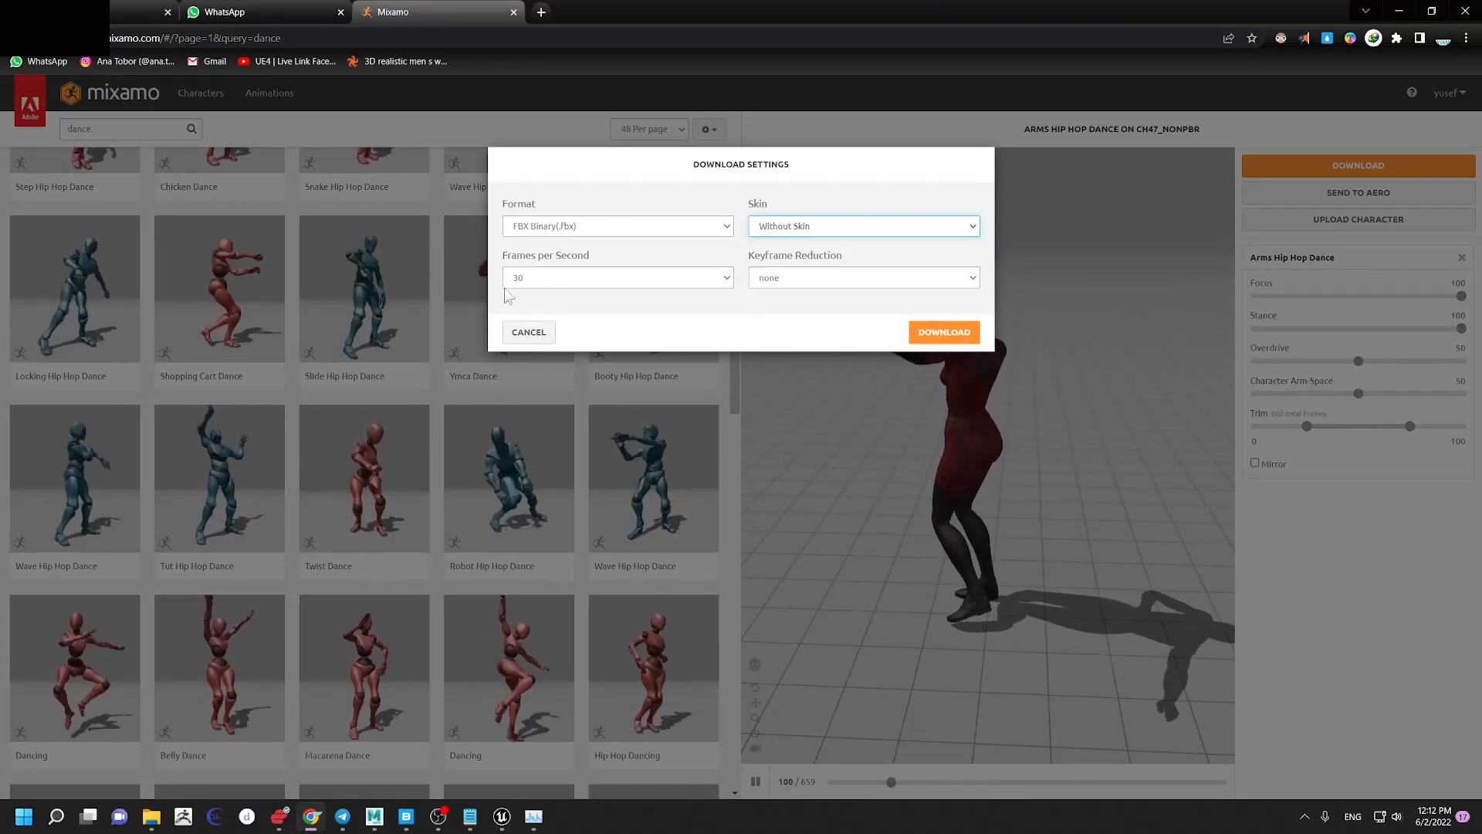
click(944, 332)
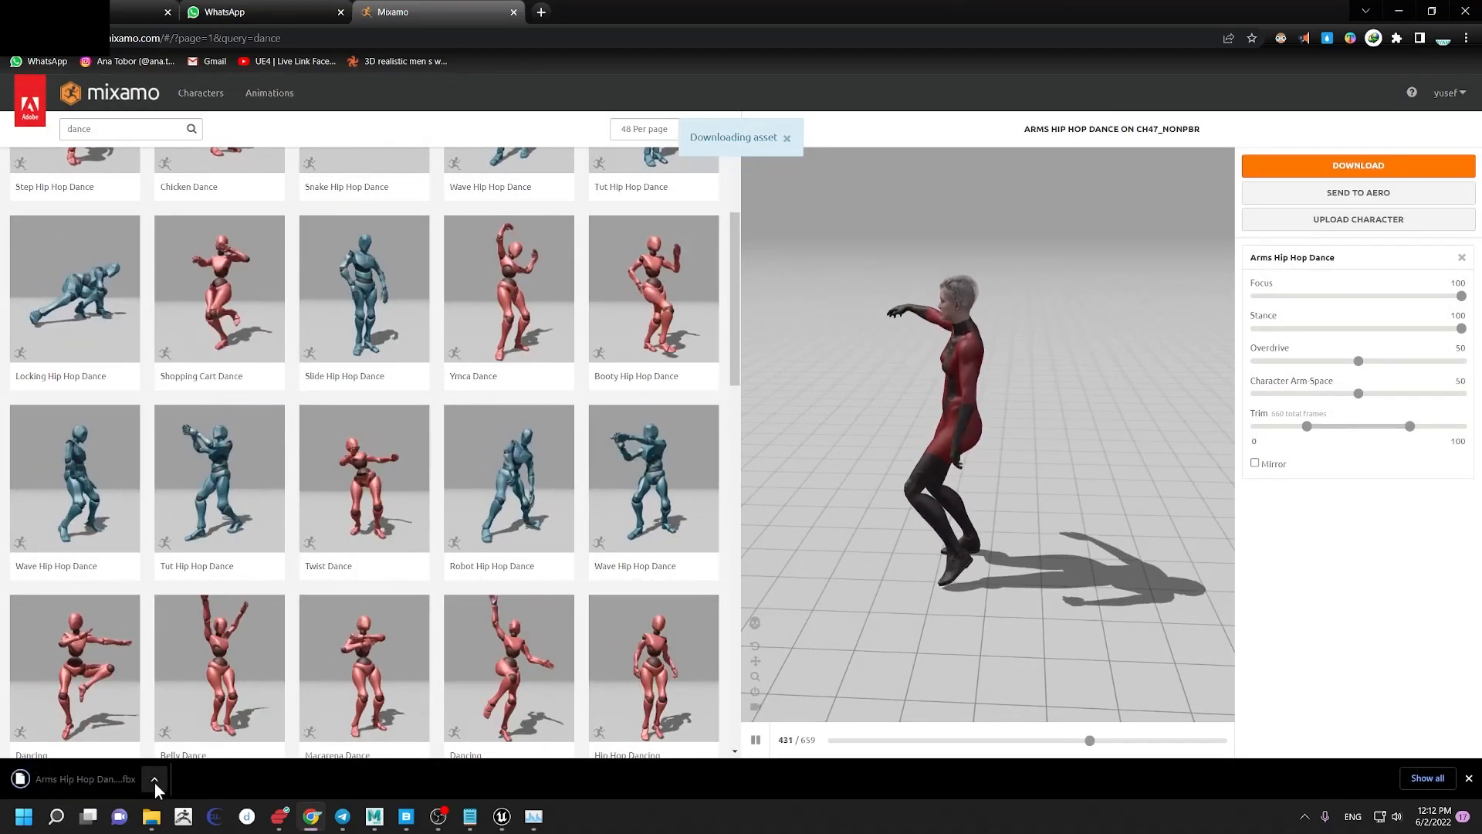
Step: Locate the downloaded Arms Hip Hop Dance.fbx in its folder and import it into the Payton_full_rig scene in Maya
click(154, 779)
click(226, 727)
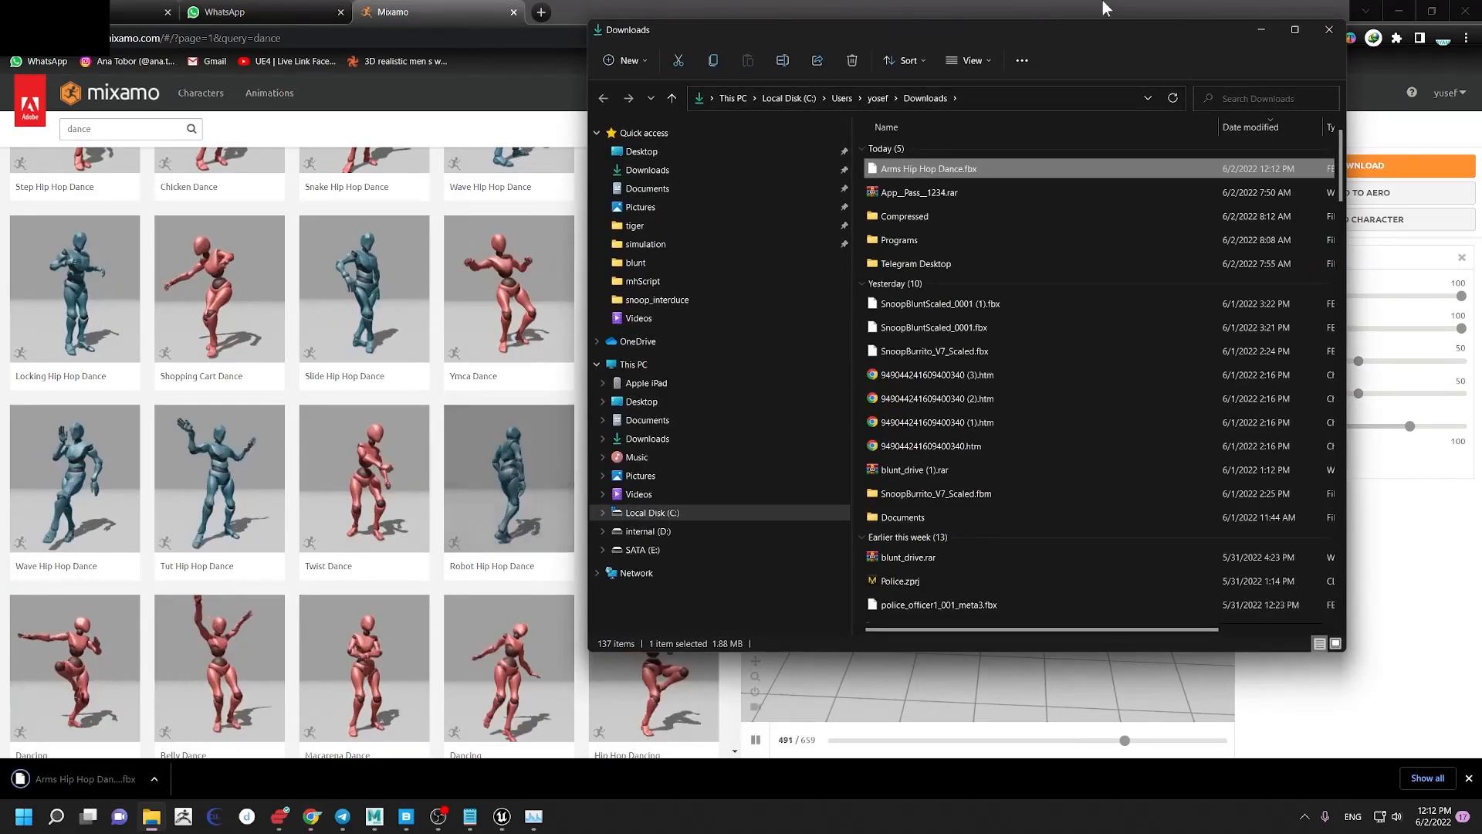
click(1189, 4)
click(1396, 12)
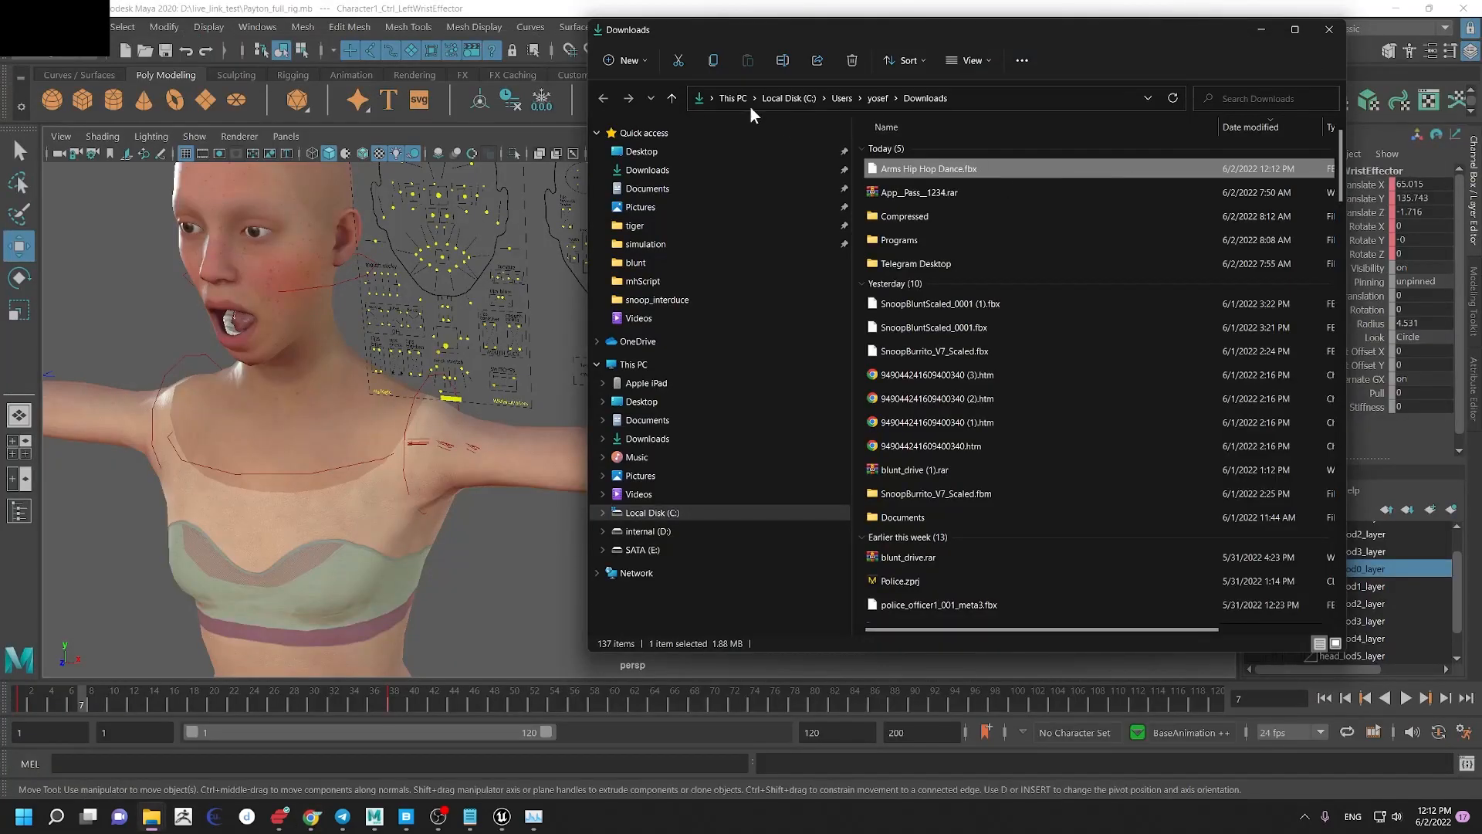
drag(401, 612, 470, 587)
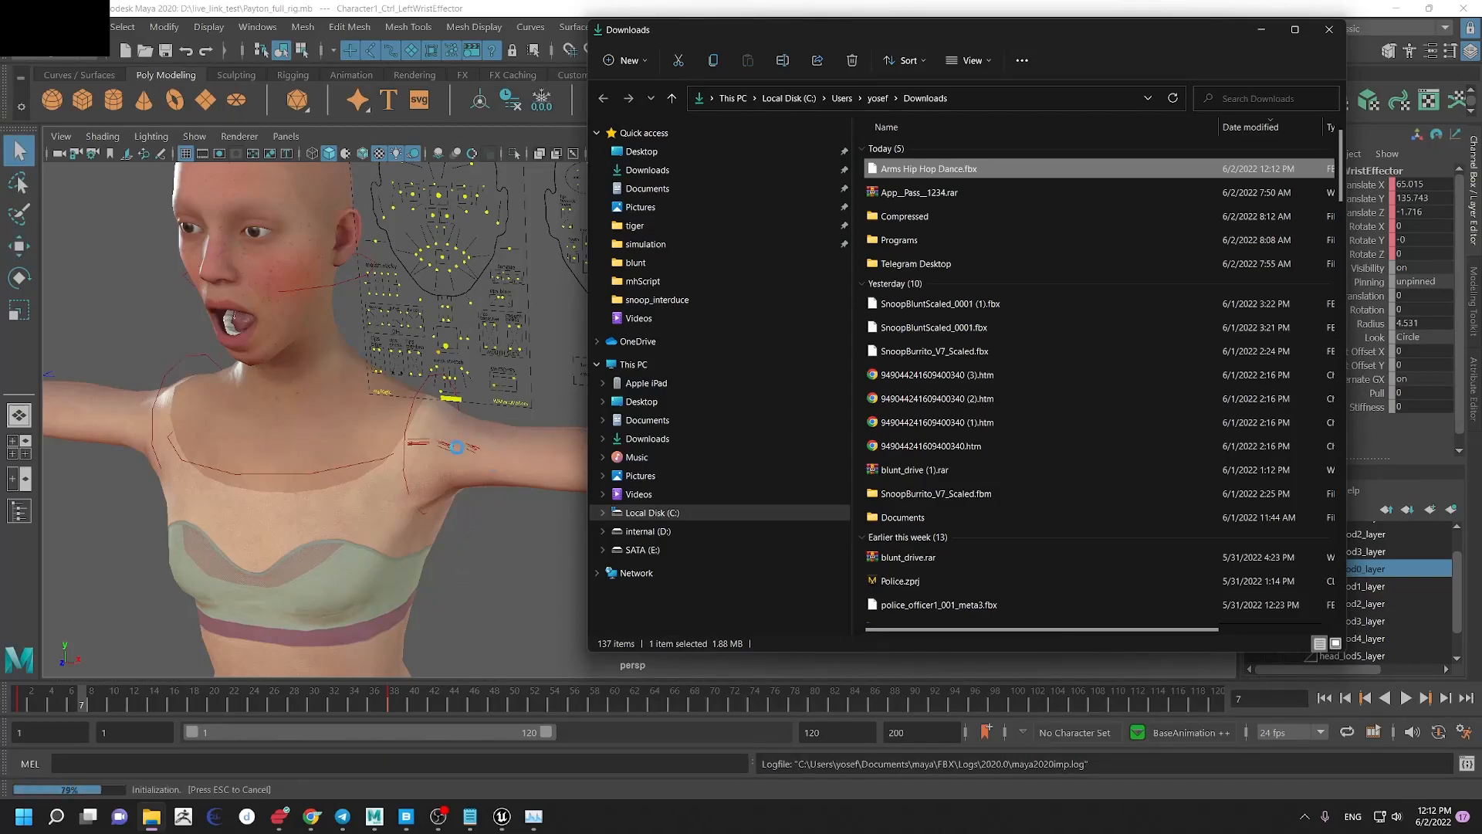
Step: Examine how the imported Mixamo skeleton lines up with the Payton body from the head to the hips and hands
alt+right_drag(411, 528, 299, 466)
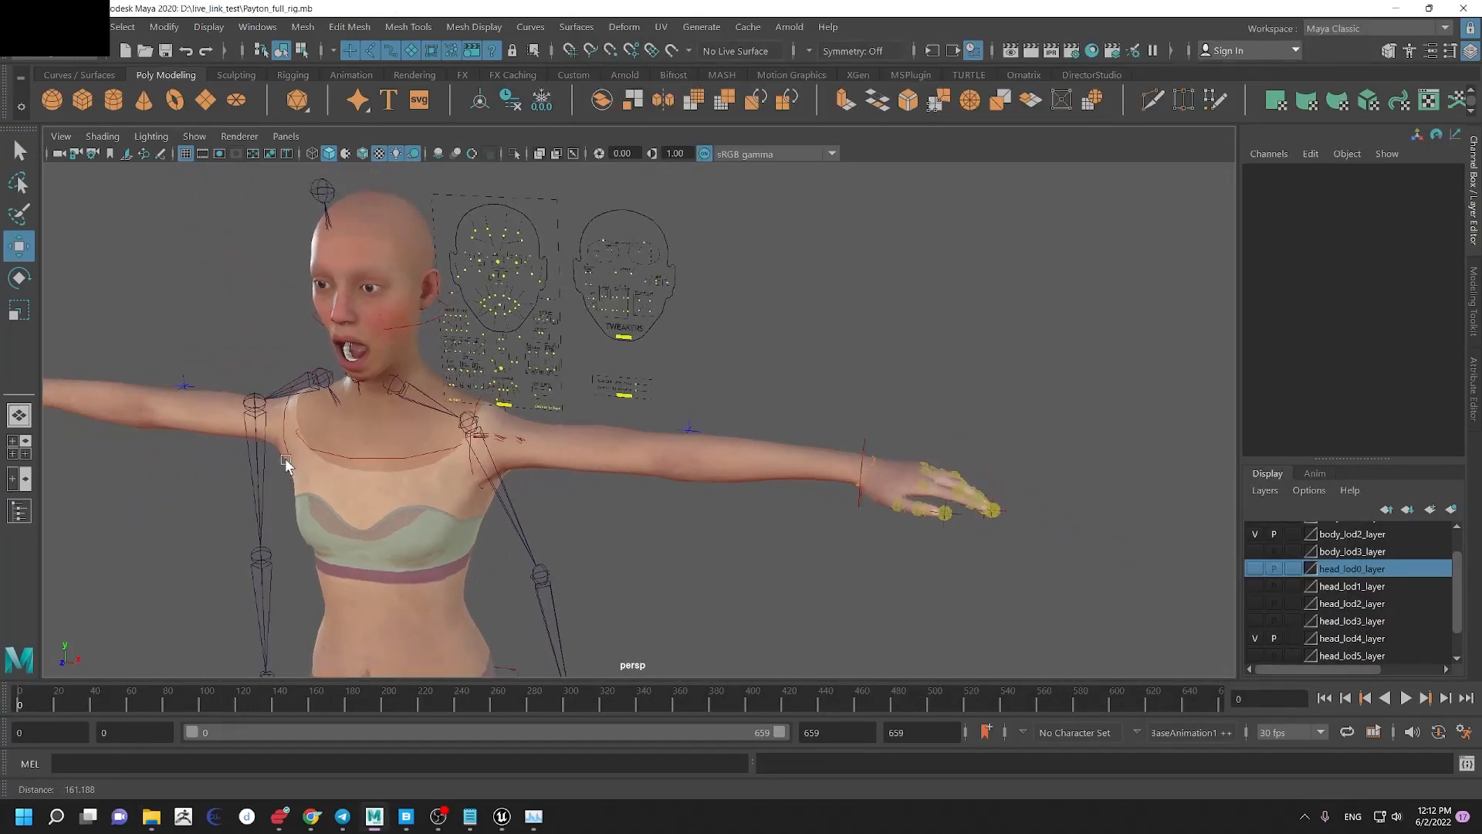
alt+drag(300, 466, 460, 410)
alt+middle_drag(460, 410, 653, 376)
alt+right_drag(638, 431, 477, 370)
alt+middle_drag(486, 366, 450, 497)
alt+right_drag(501, 432, 695, 490)
alt+middle_drag(646, 415, 667, 332)
alt+right_drag(668, 331, 714, 349)
alt+middle_drag(650, 298, 655, 193)
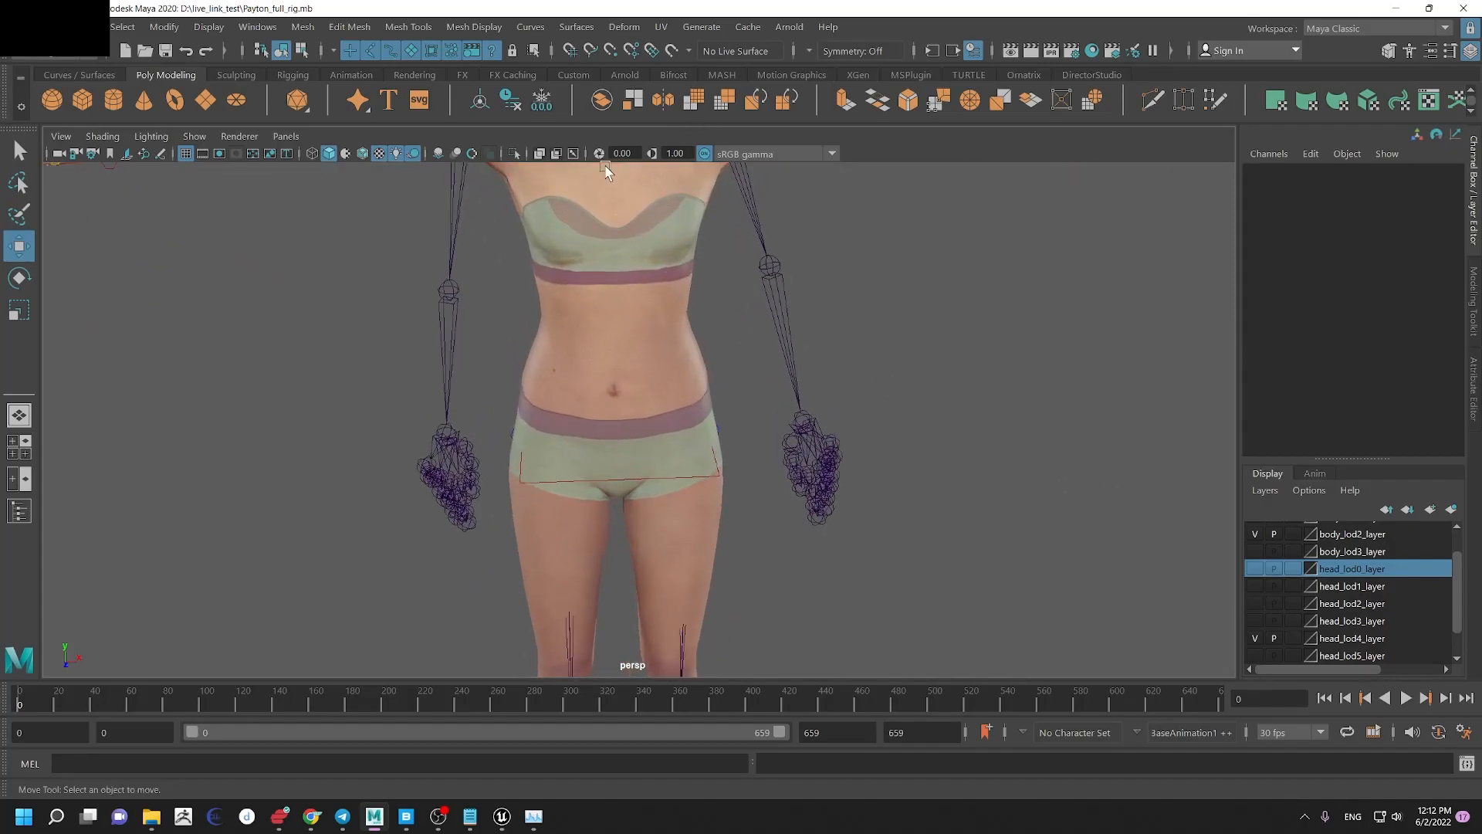
Step: Turn on X-ray display of joints so the skeletons show through the body mesh
click(513, 153)
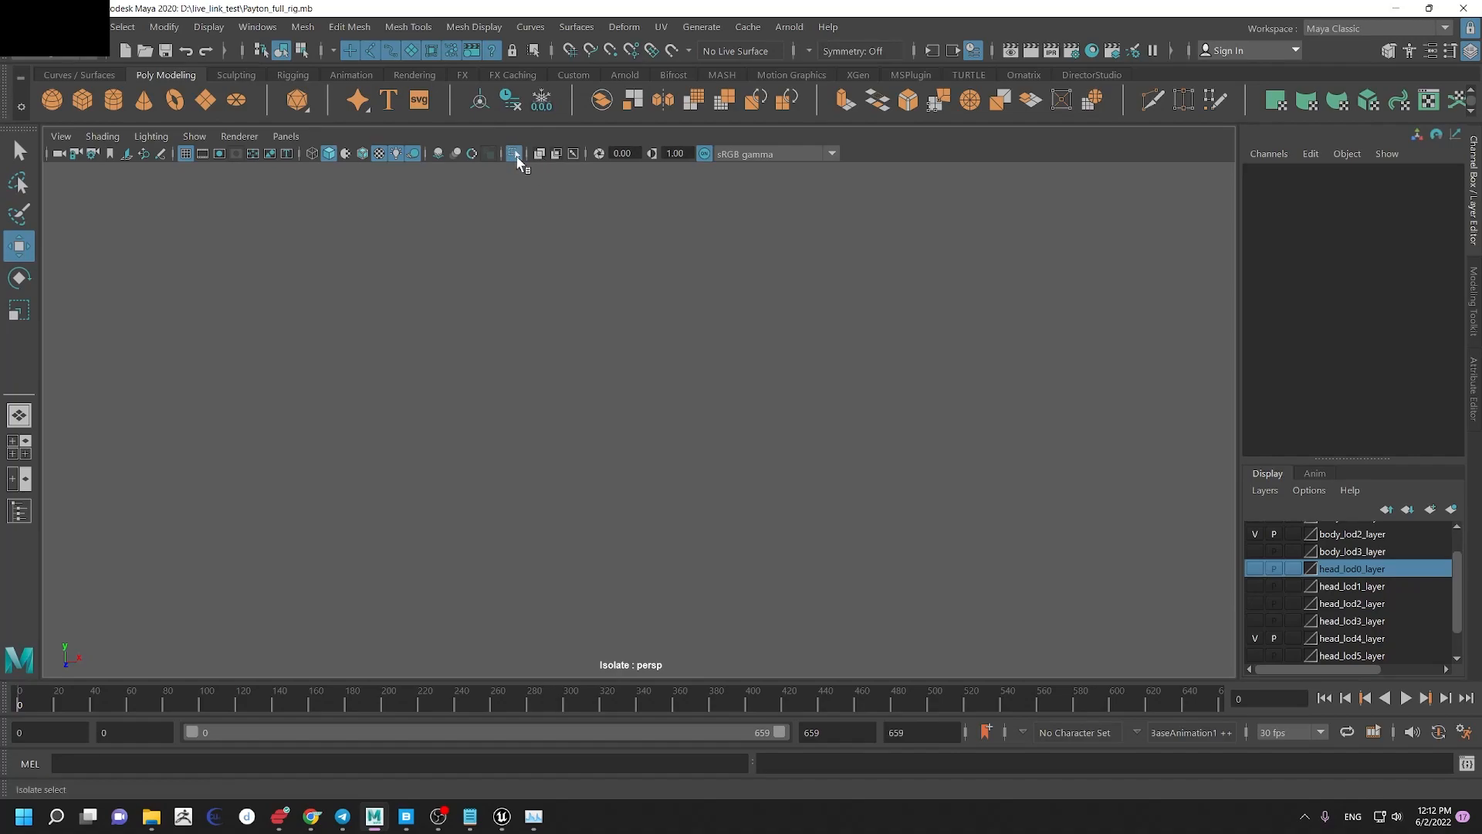
click(513, 153)
click(572, 153)
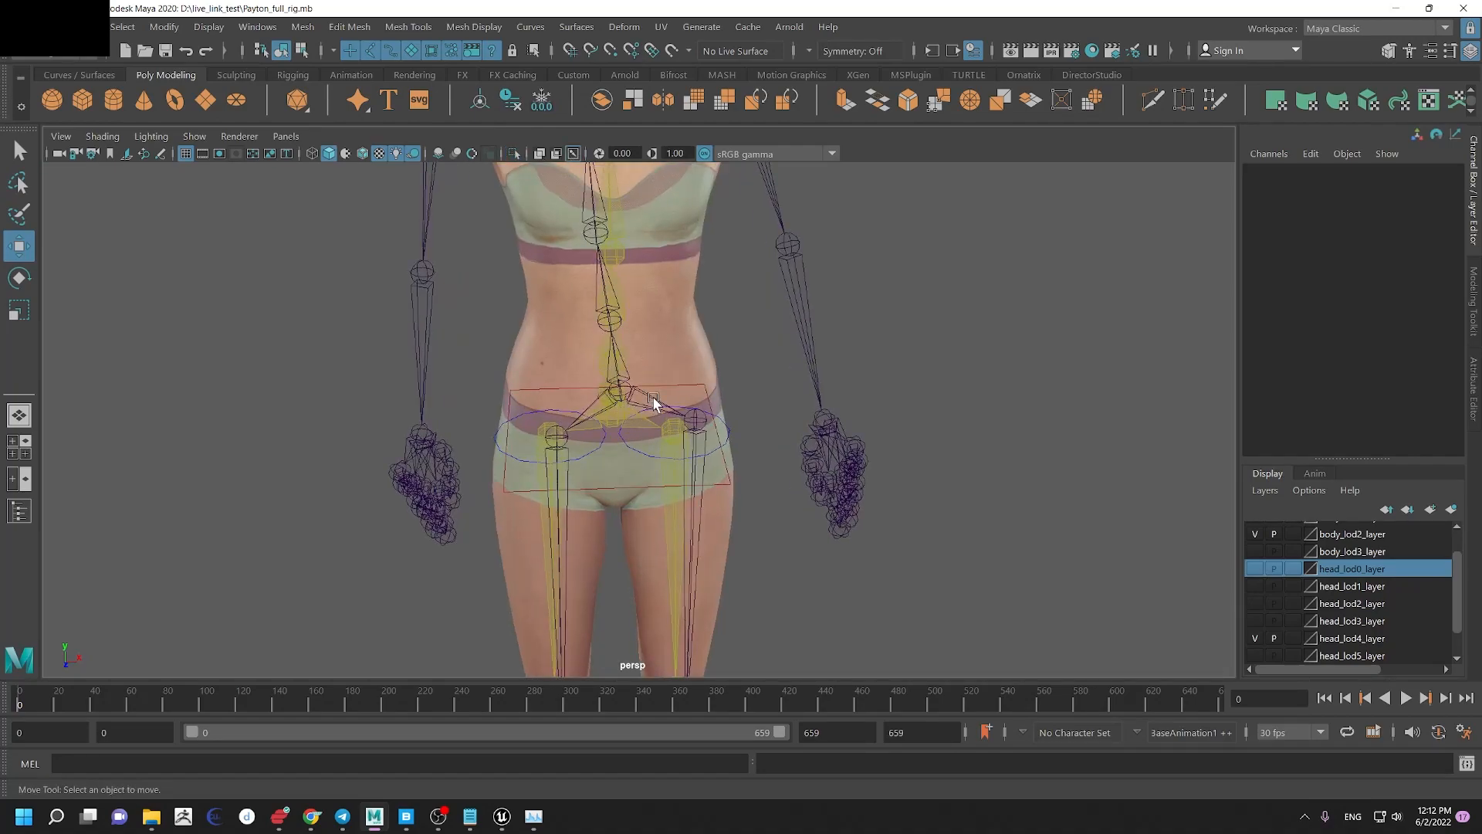
Step: Select the mixamorig1:Hips joint and return the imported skeleton to its preferred angles, with hip rotations at 0
click(653, 402)
scroll(599, 494, up, 3)
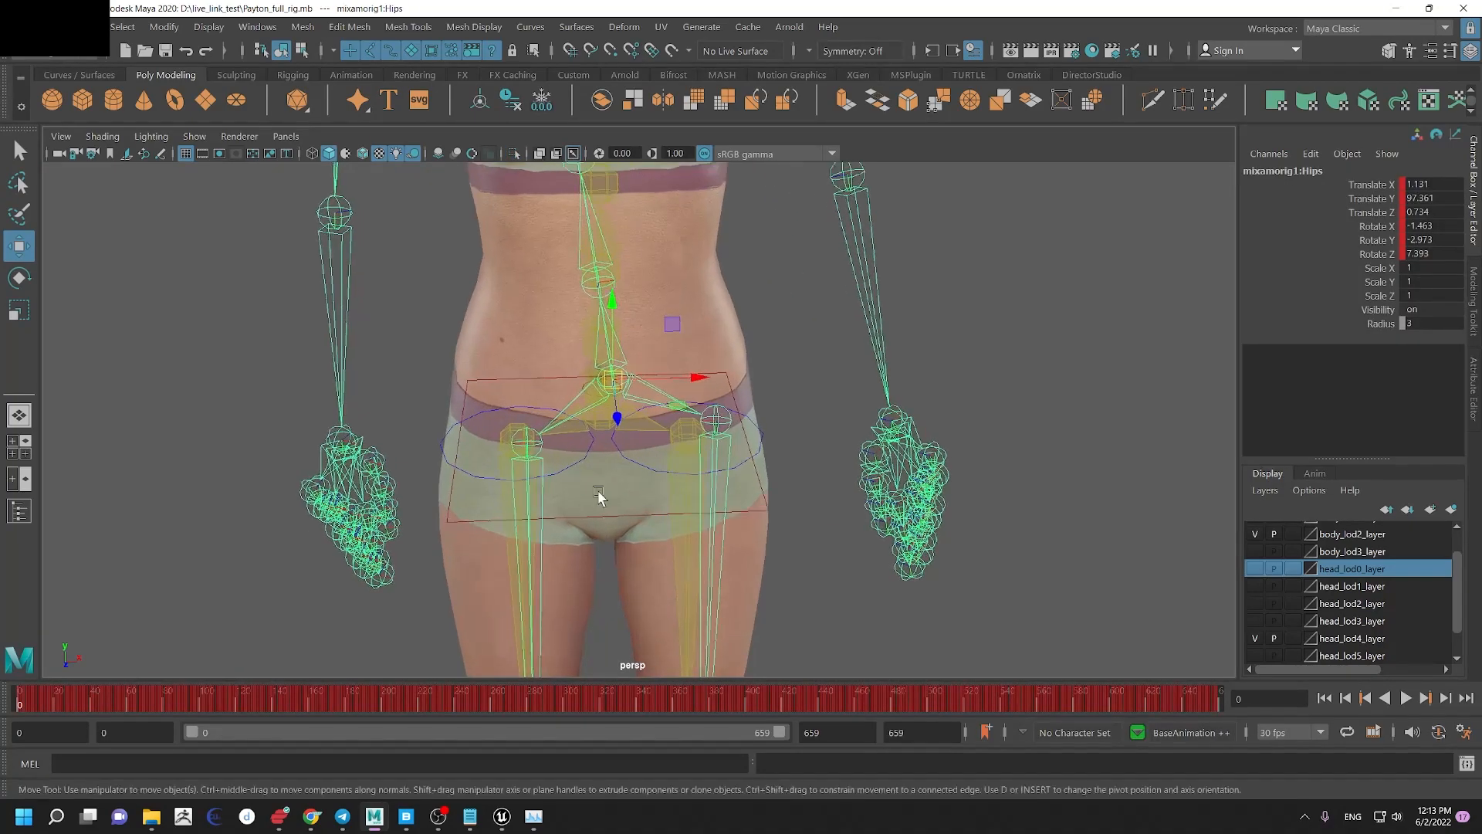
right_click(627, 389)
right_drag(774, 381, 800, 382)
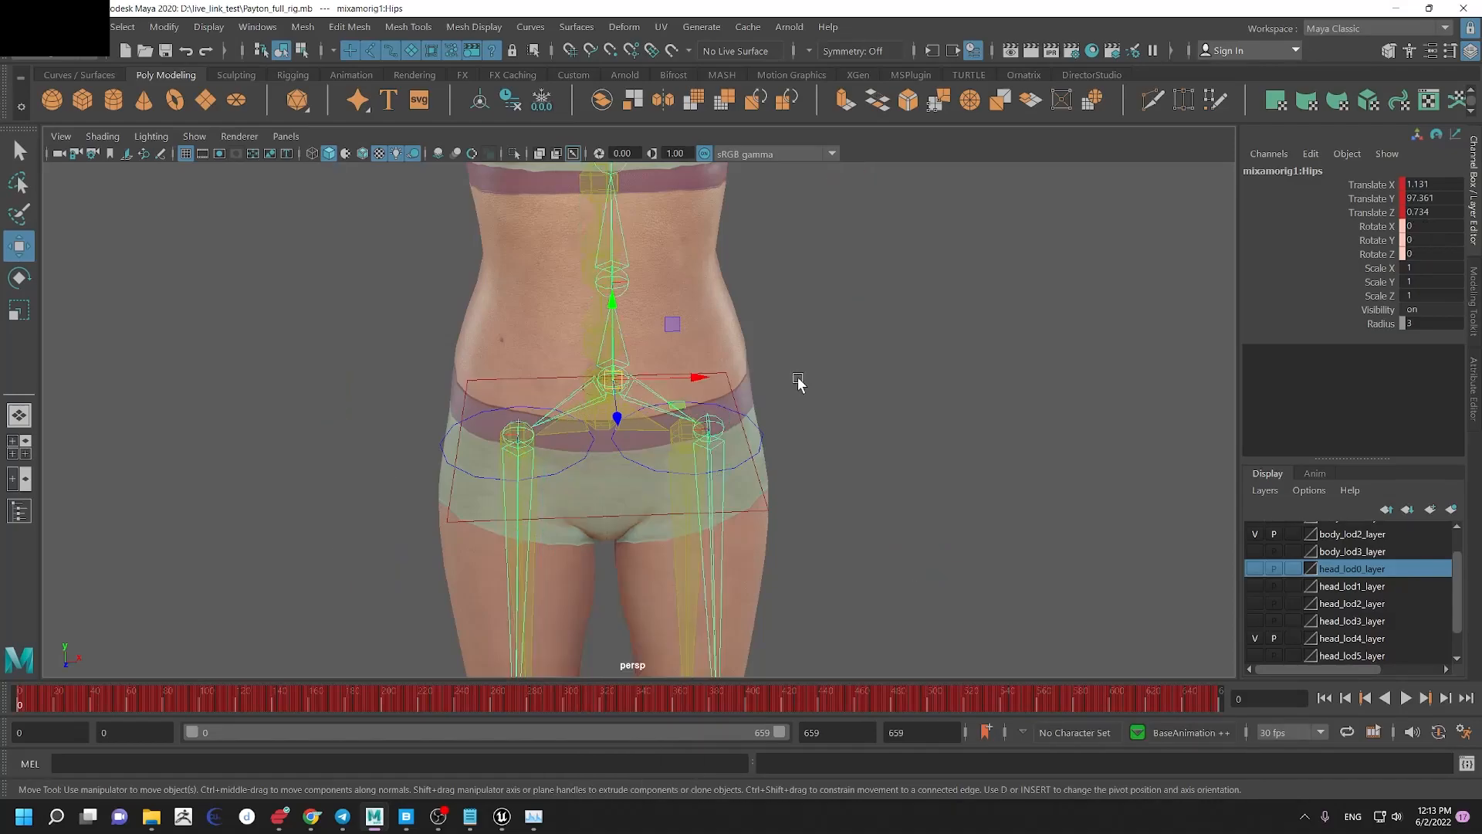
Step: Compare the T-posed Mixamo skeleton with the Payton rig across the arms, hands, torso and hips
scroll(581, 347, down, 3)
alt+middle_drag(402, 270, 639, 479)
alt+drag(502, 432, 622, 430)
alt+right_drag(622, 430, 267, 198)
alt+drag(683, 336, 585, 291)
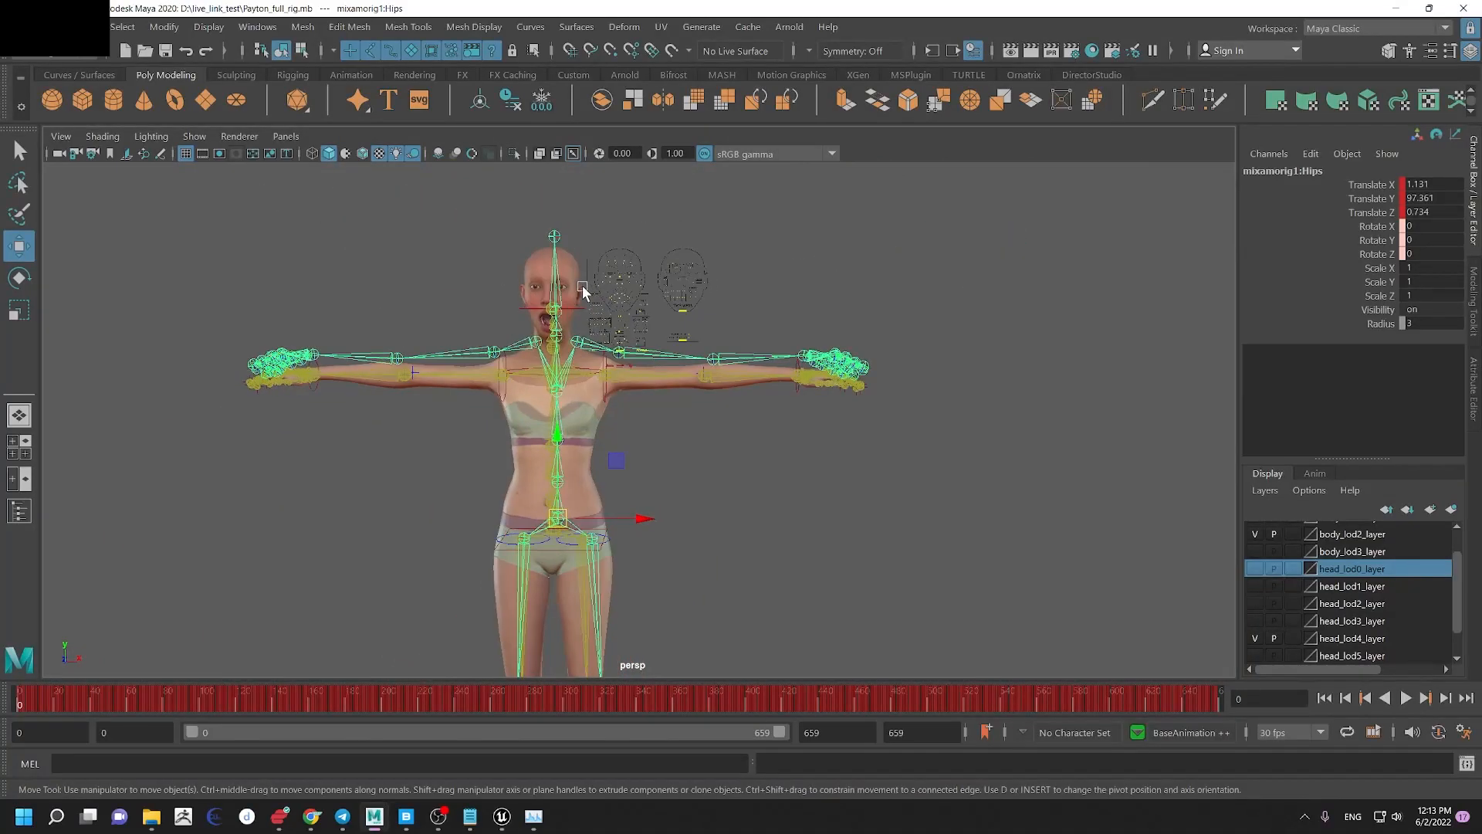
alt+right_drag(585, 291, 698, 496)
alt+middle_drag(870, 462, 967, 385)
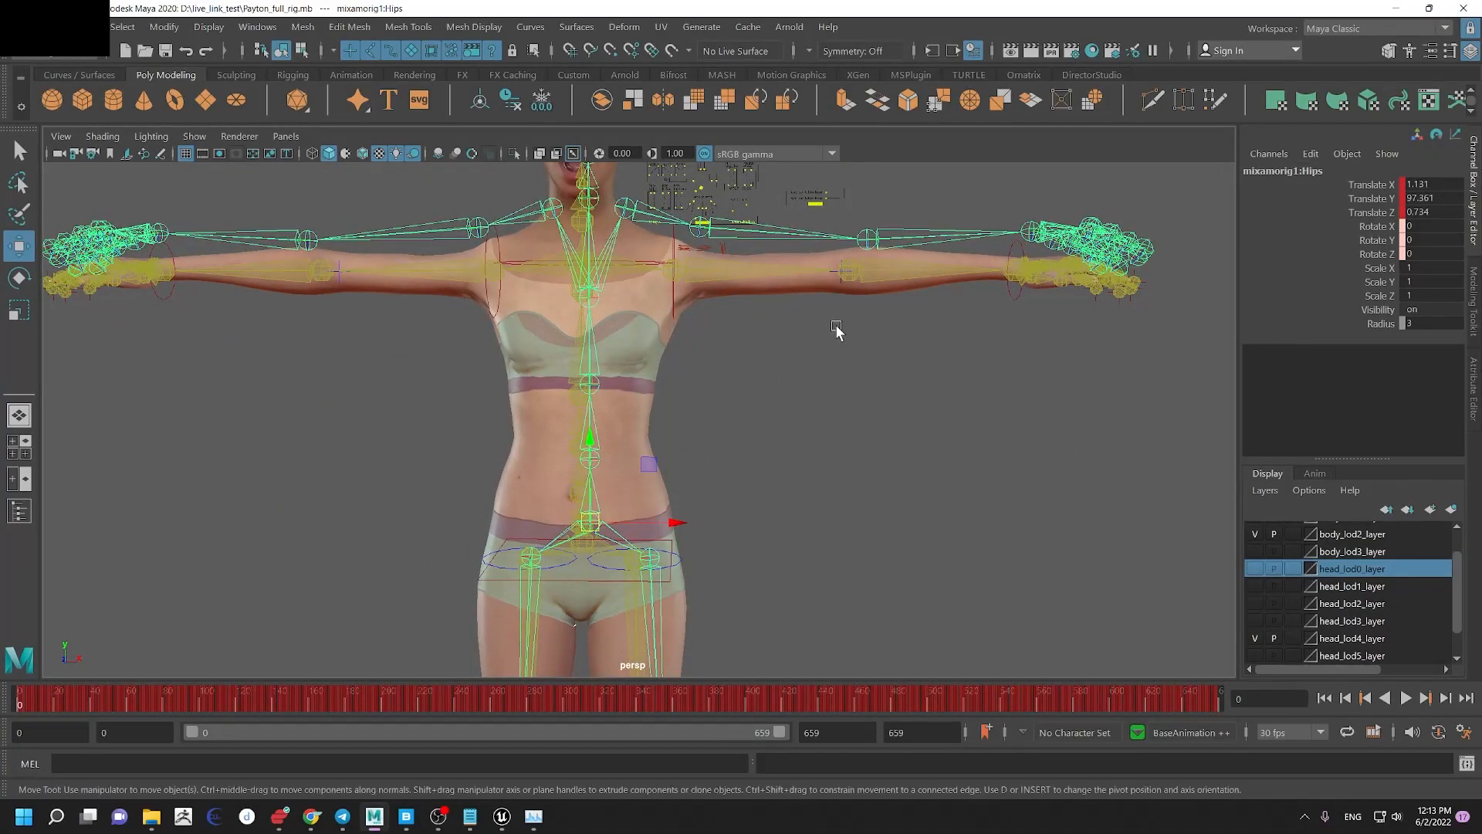
alt+middle_drag(837, 327, 853, 271)
Step: Open the HumanIK editor beside the model and create a new character definition for the imported Mixamo skeleton
click(257, 31)
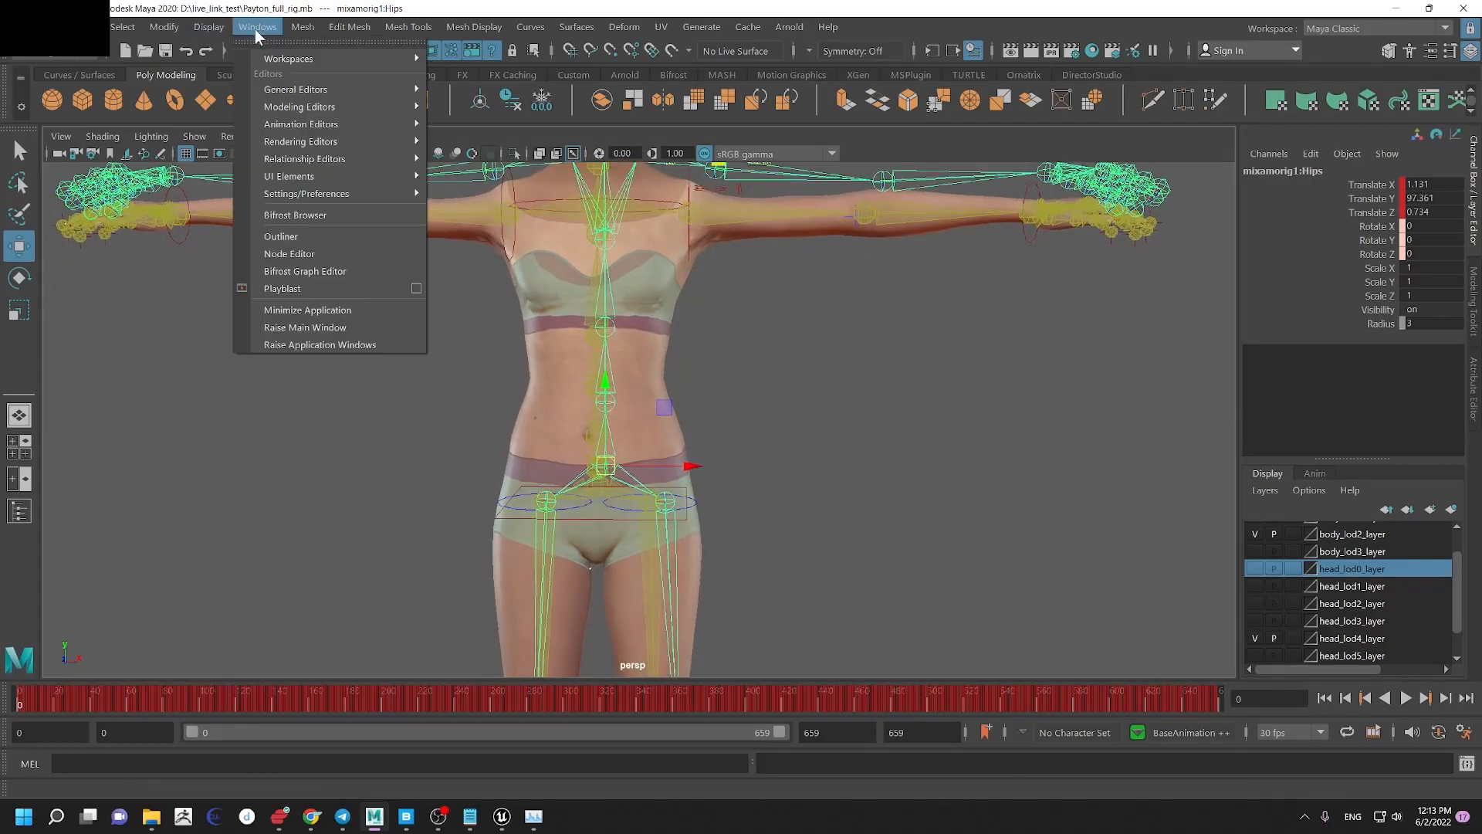
mouse_move(337, 125)
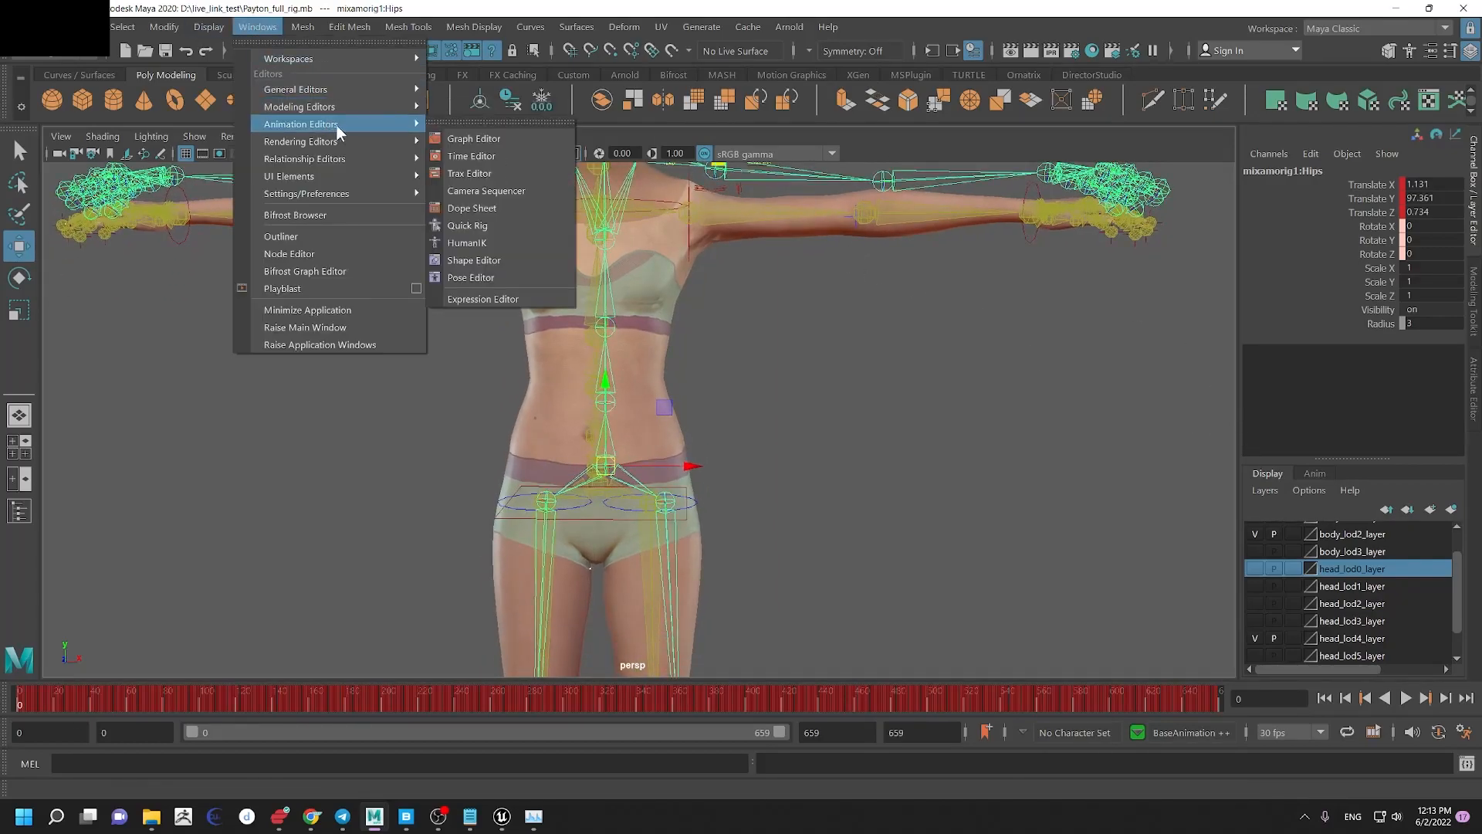
click(502, 245)
drag(339, 160, 1257, 173)
click(1200, 249)
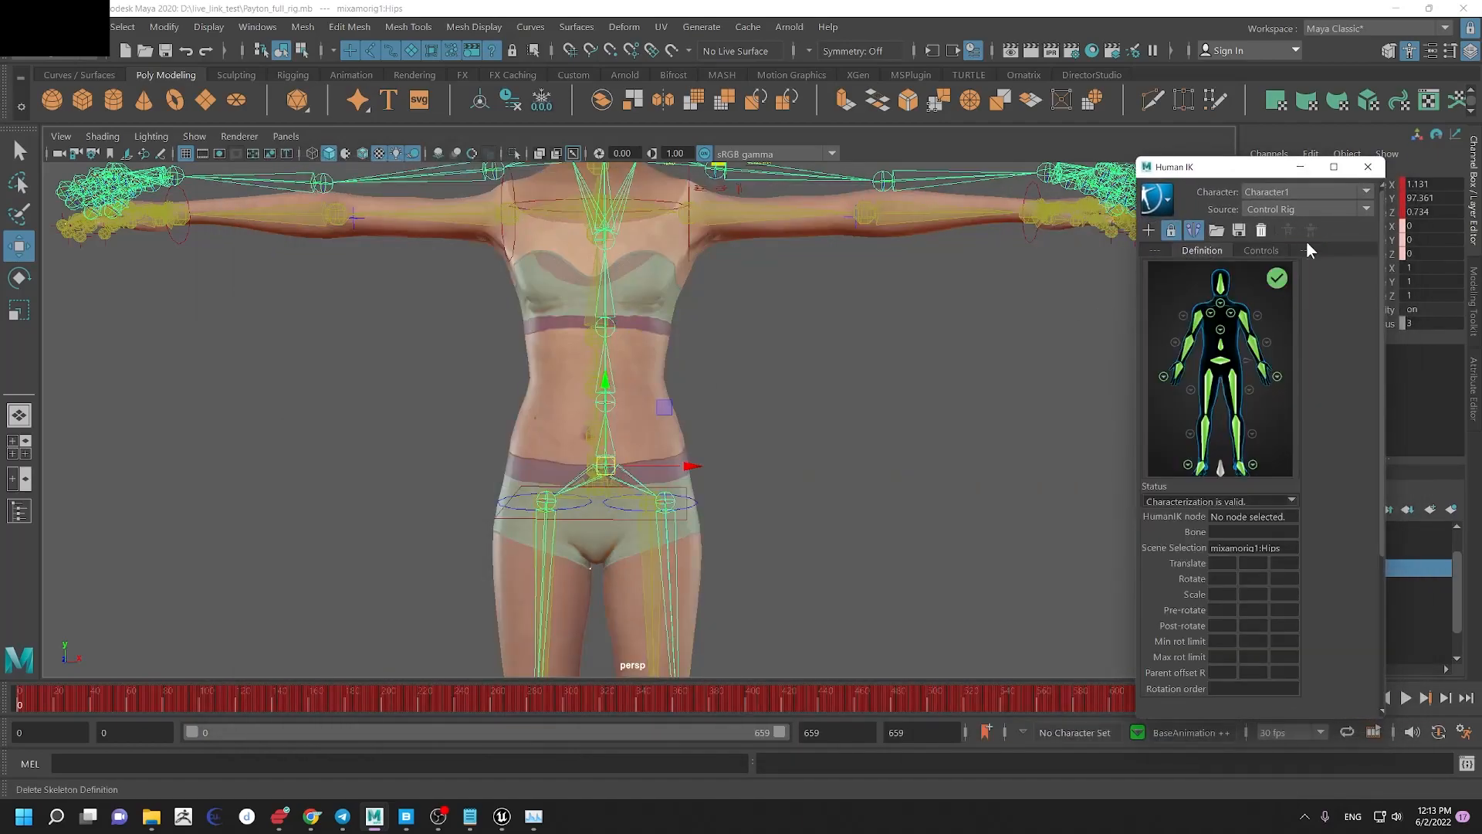
click(1148, 231)
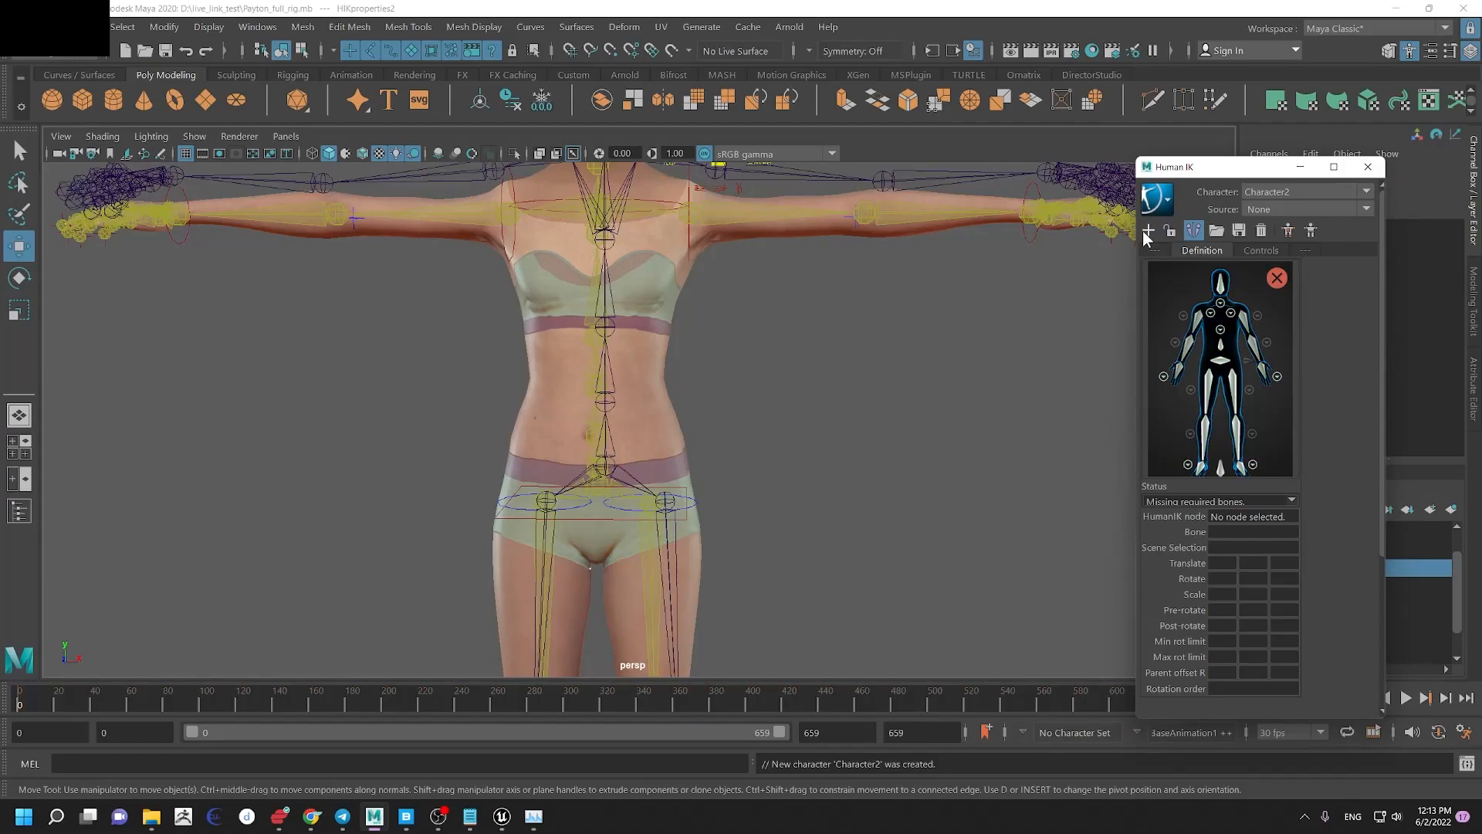
click(626, 471)
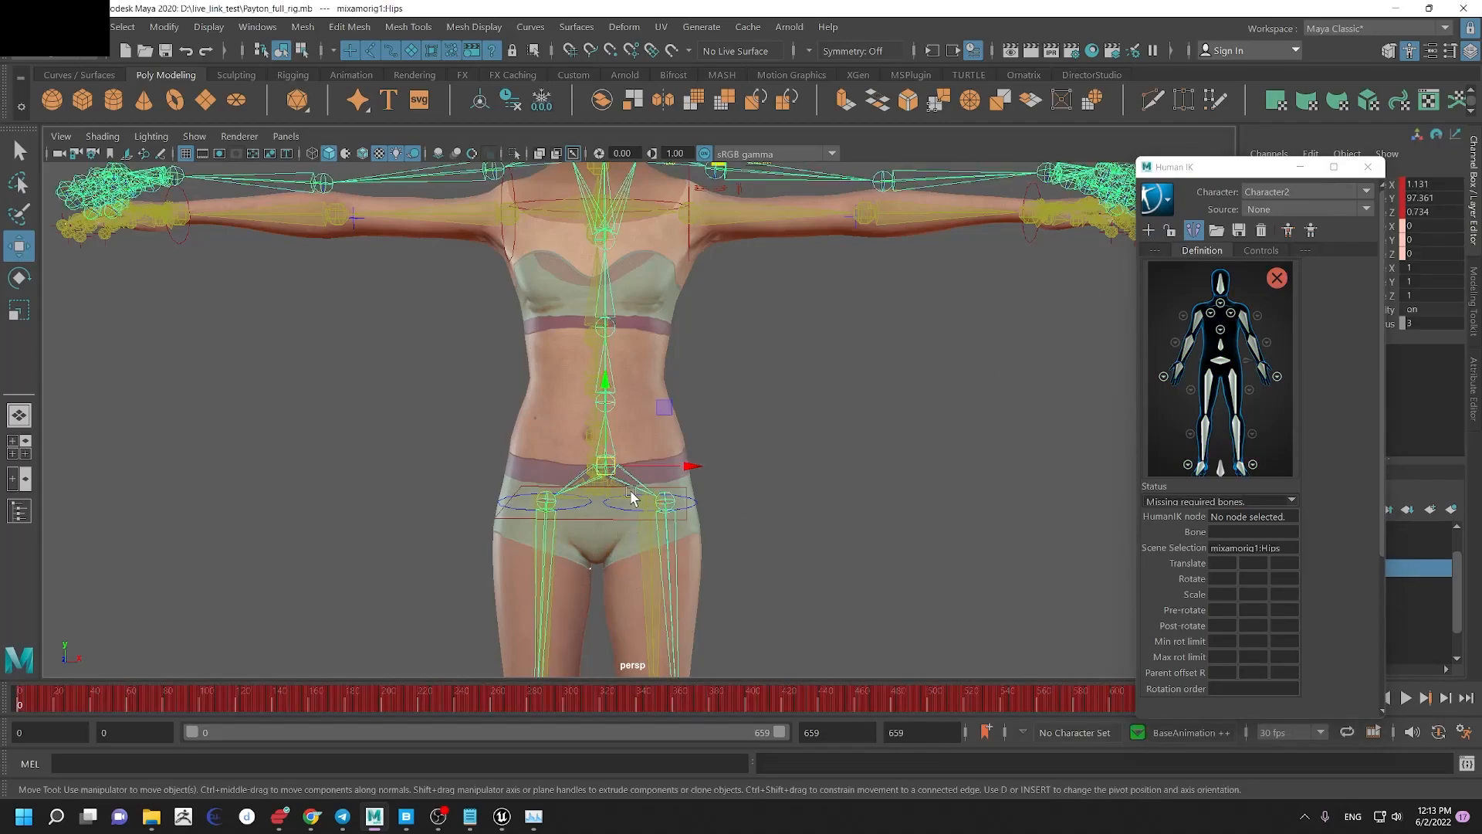
click(1215, 236)
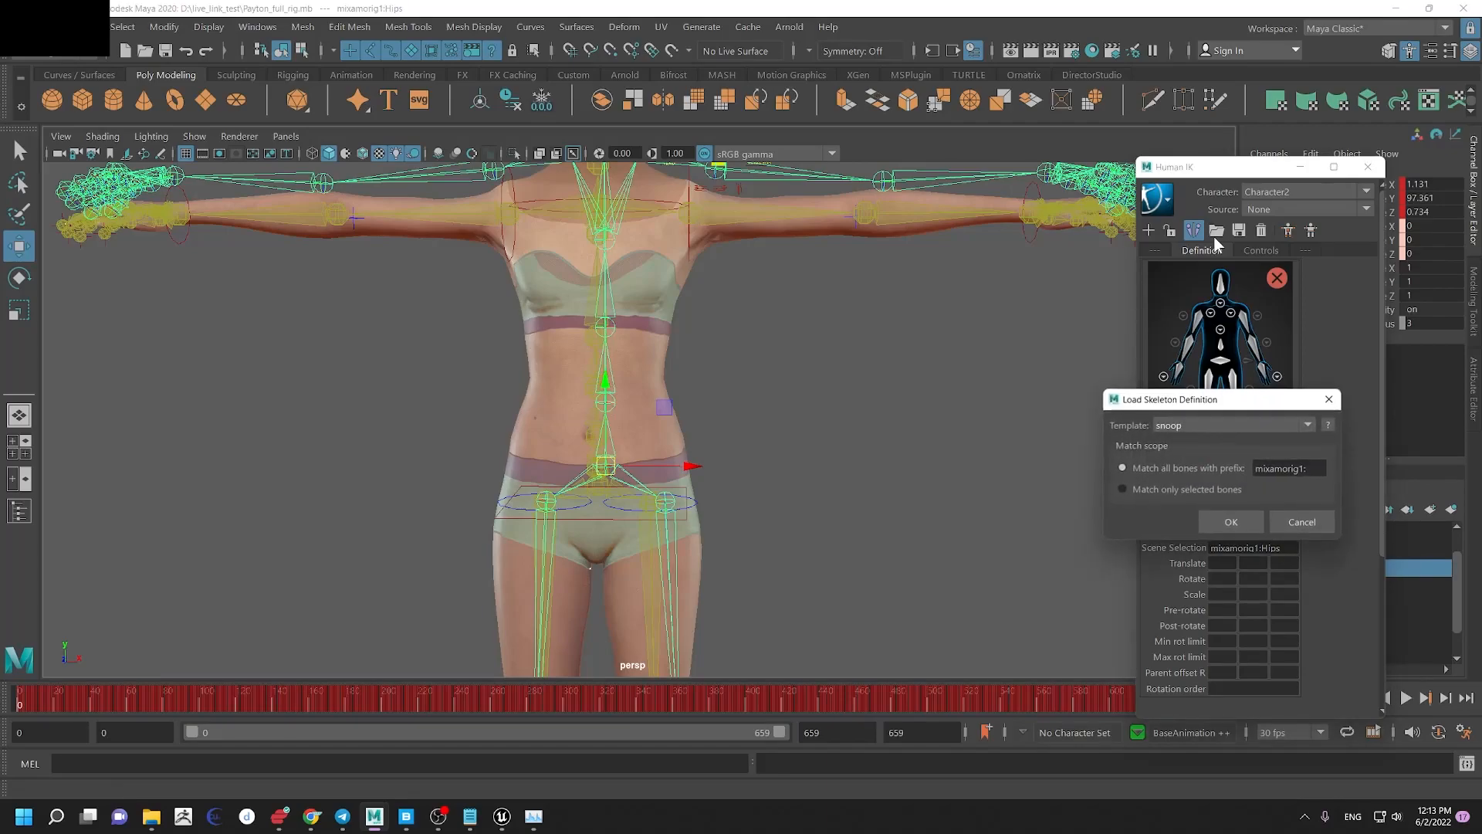
drag(1199, 413, 1119, 421)
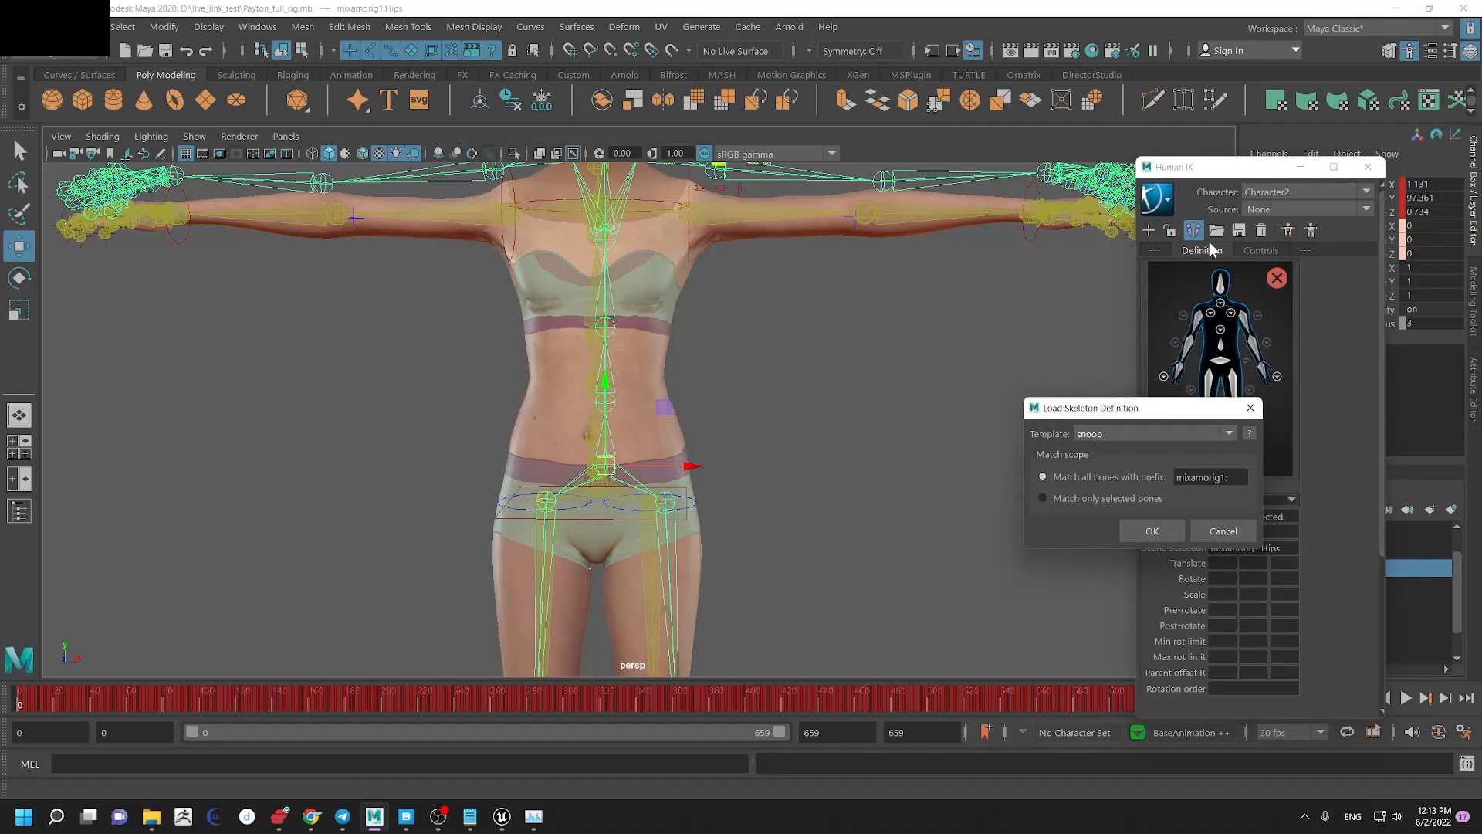
click(1118, 433)
click(1088, 444)
click(1223, 530)
Step: Examine how the Mixamo skeleton lines up with the character's body around the hips, spine, shoulders and arms
scroll(600, 392, up, 10)
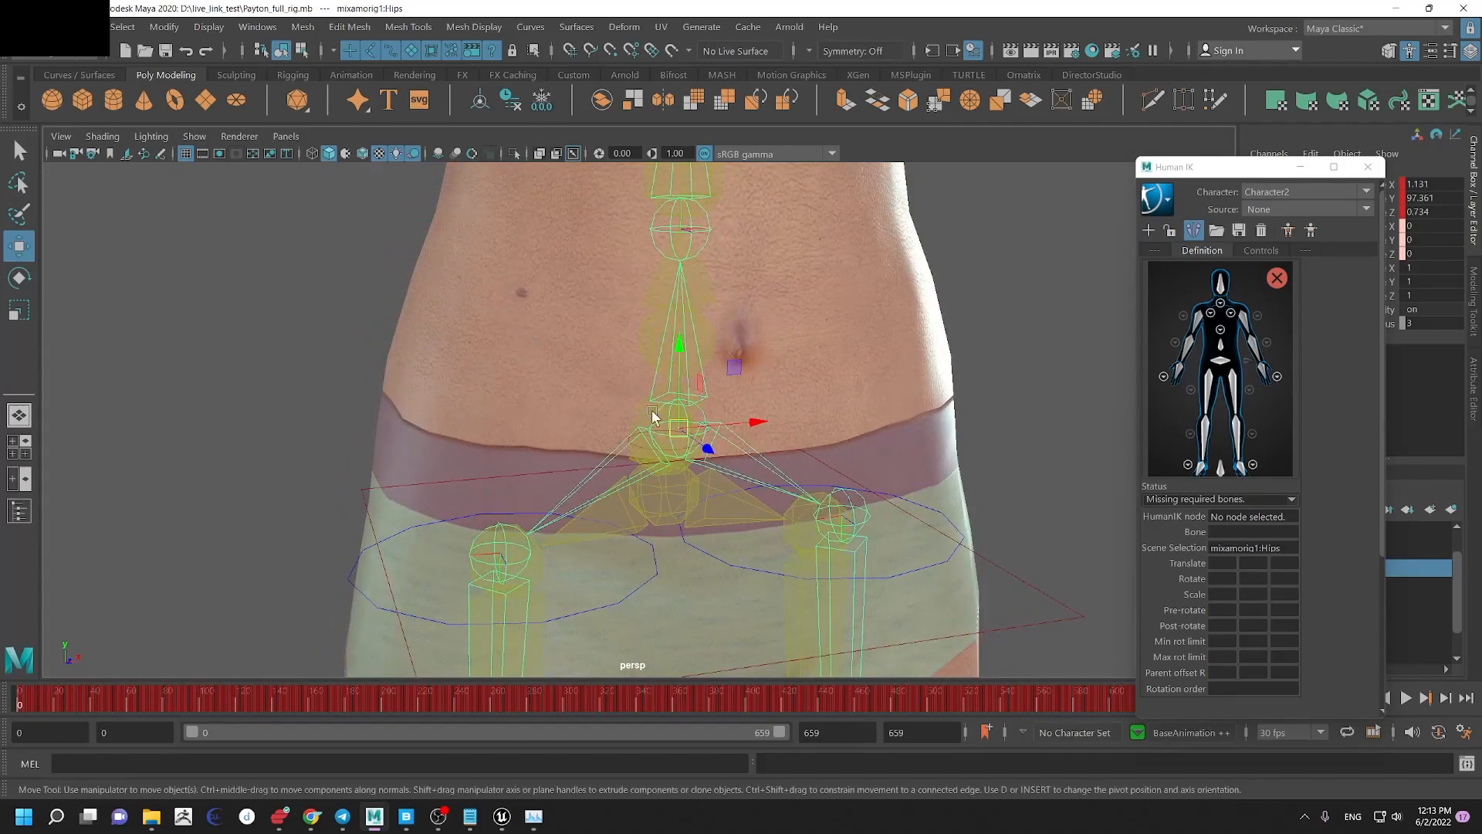
alt+right_drag(600, 388, 417, 255)
alt+middle_drag(438, 211, 401, 221)
alt+right_drag(401, 222, 880, 536)
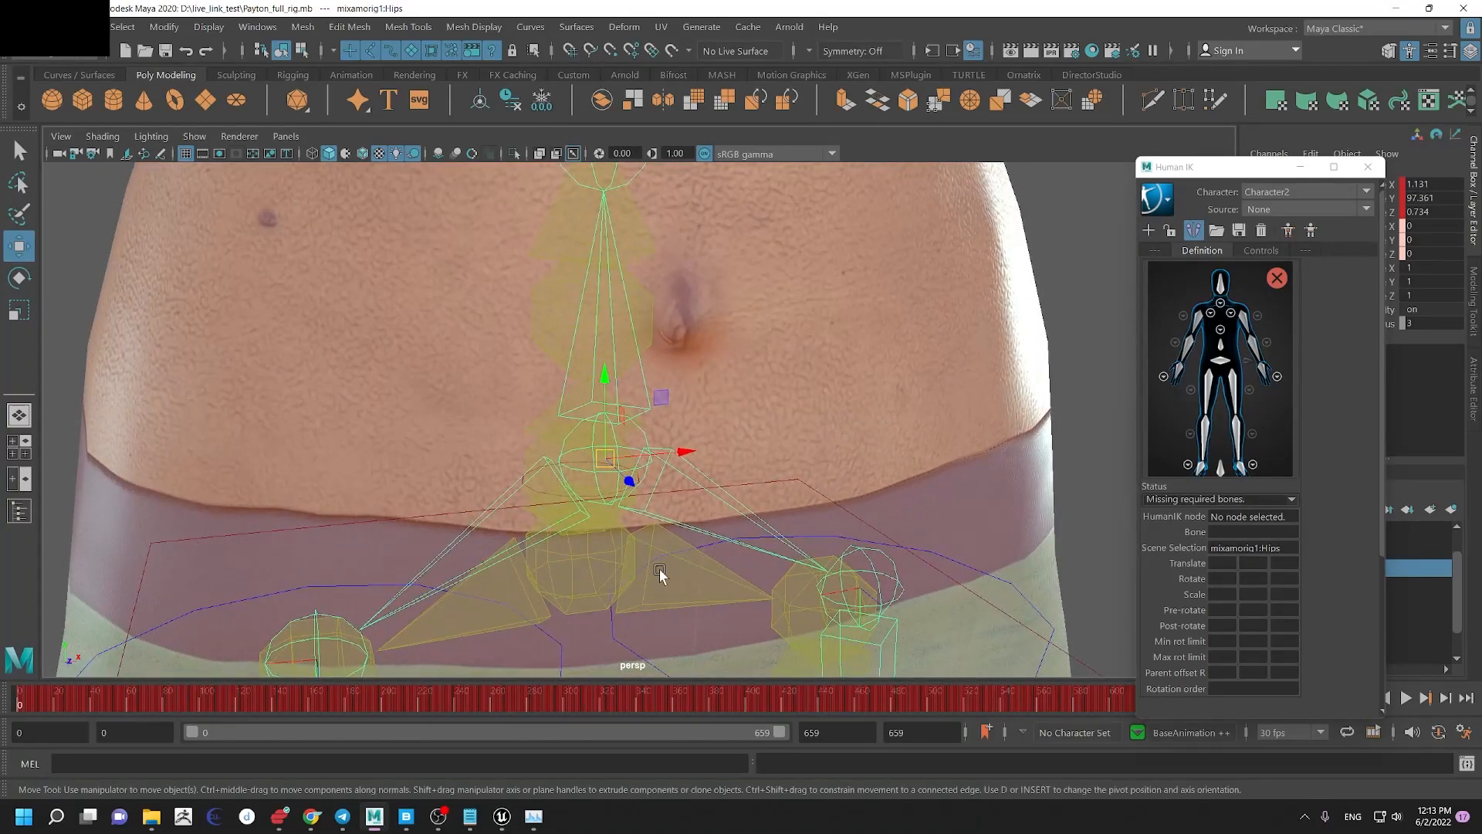
alt+right_drag(553, 610, 33, 324)
alt+middle_drag(465, 303, 777, 601)
alt+right_drag(776, 600, 417, 559)
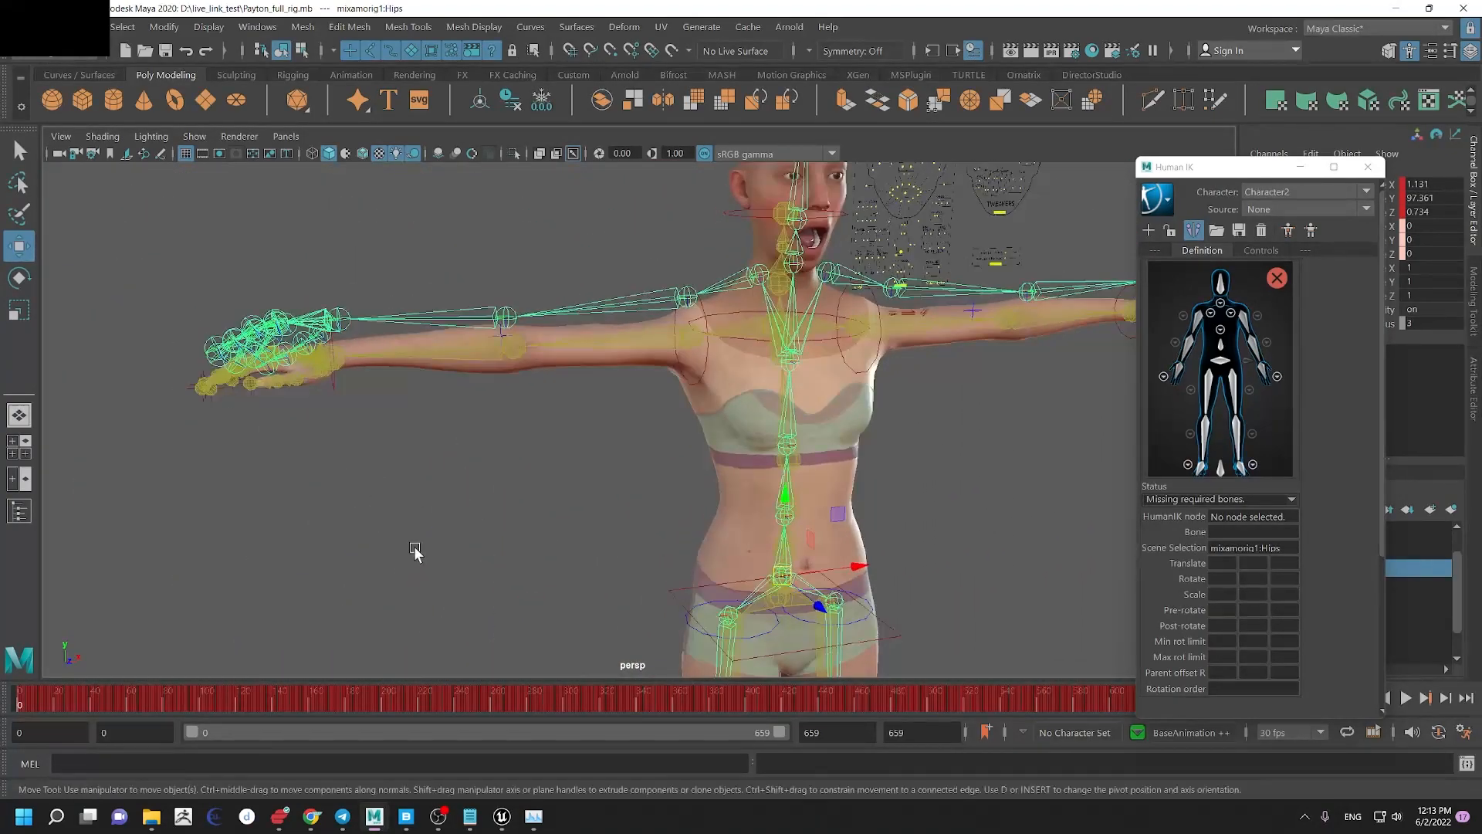
alt+middle_drag(575, 356, 417, 465)
alt+right_drag(424, 463, 552, 540)
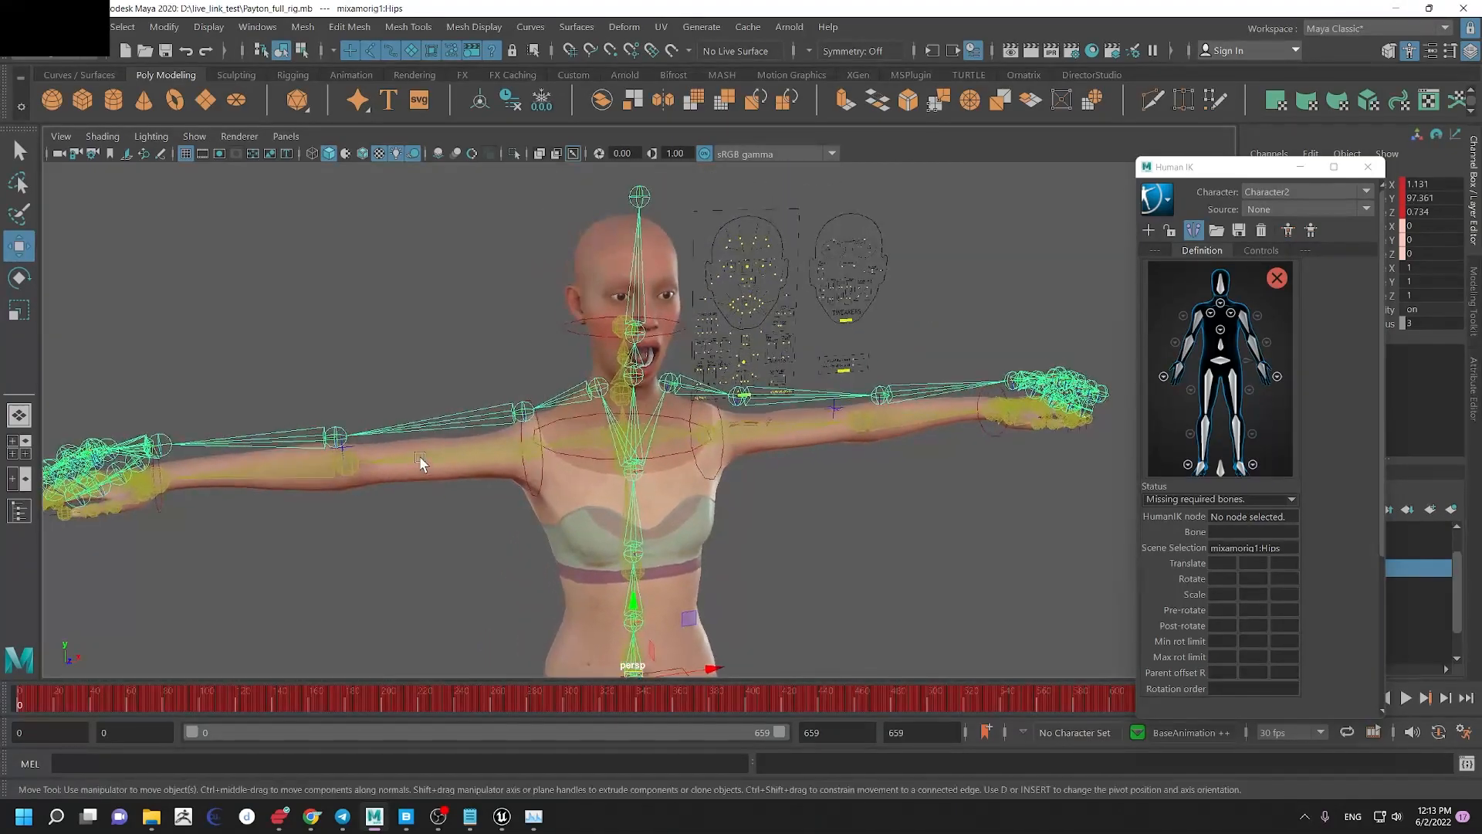
alt+right_drag(473, 423, 481, 406)
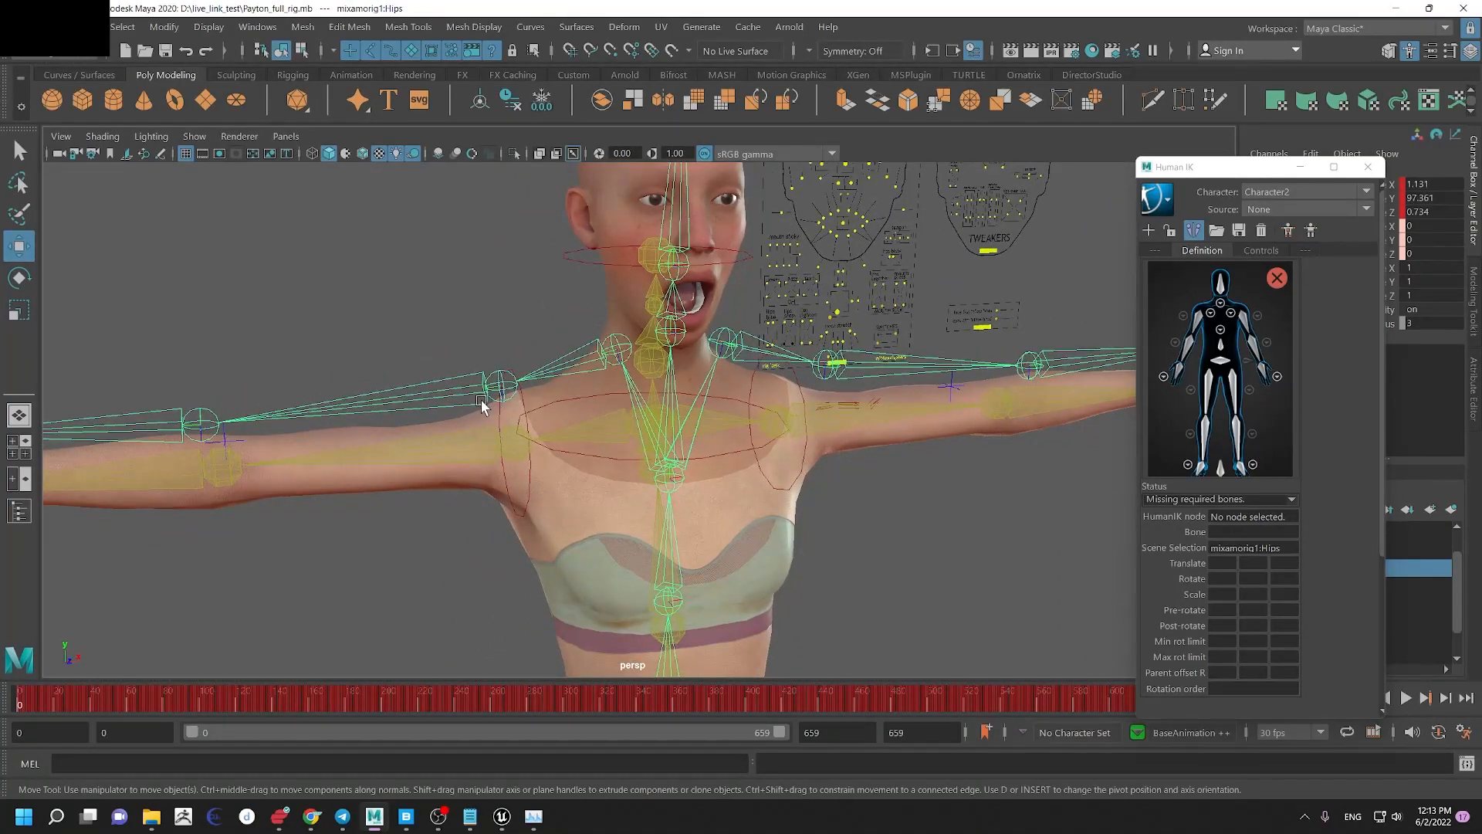
alt+drag(507, 385, 486, 407)
alt+middle_drag(711, 445, 700, 206)
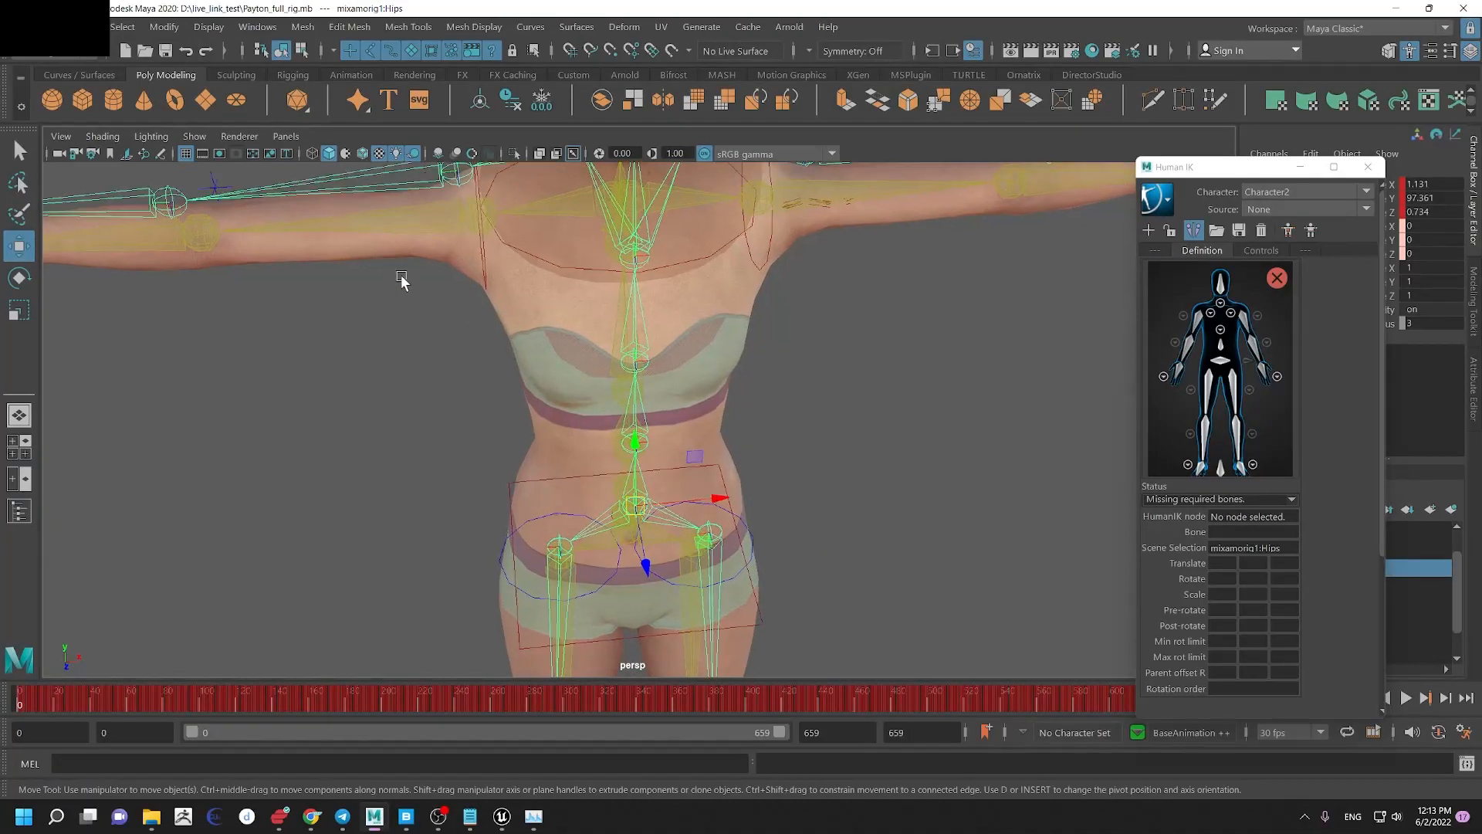
alt+right_drag(393, 266, 705, 566)
alt+drag(472, 332, 530, 359)
alt+middle_drag(618, 509, 690, 297)
alt+right_drag(690, 309, 818, 433)
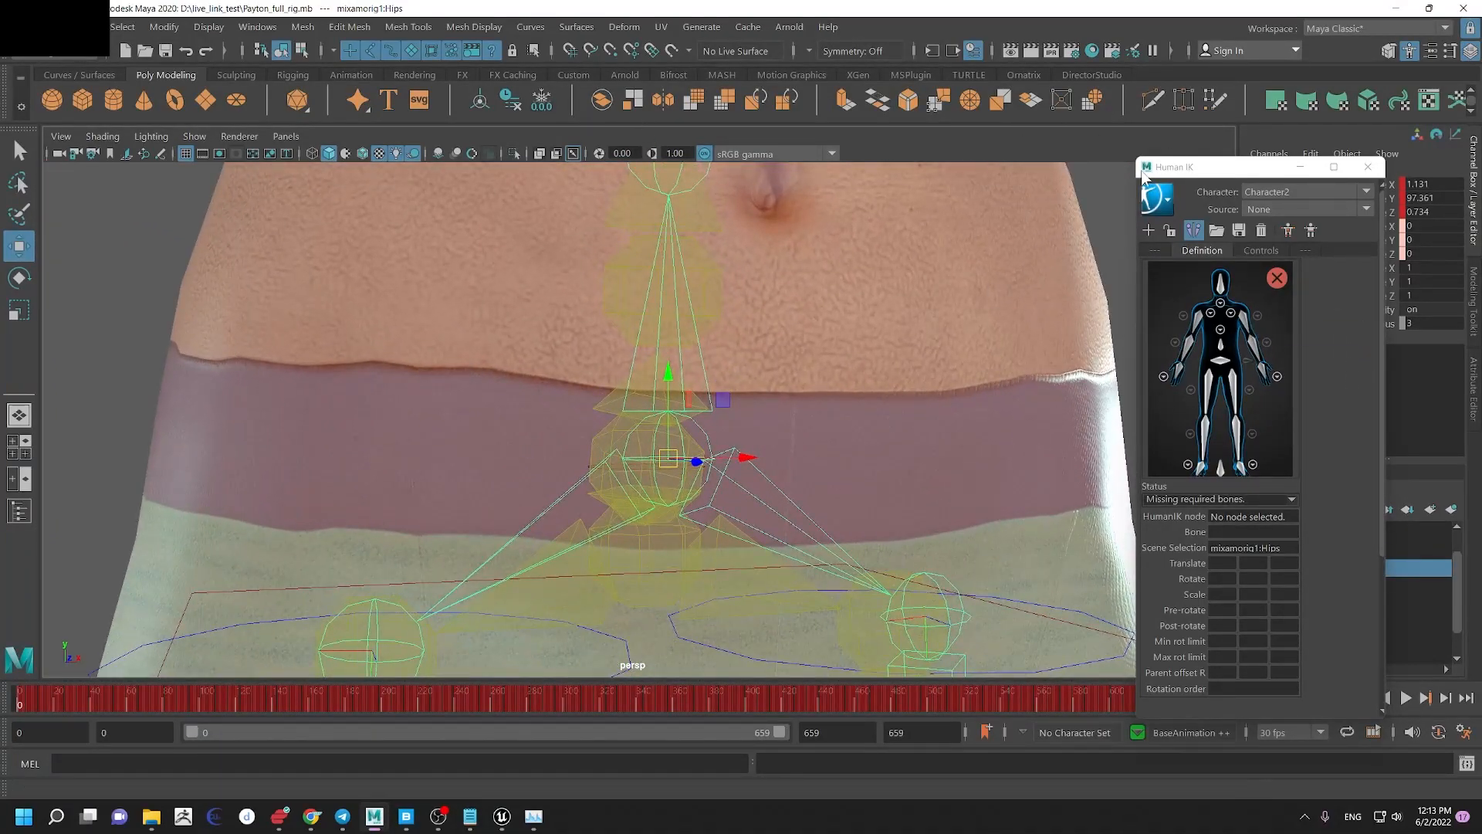
Step: Select the Mixamo hips joint's whole hierarchy and load the HIK skeleton definition for Character2, matching only the selected bones
right_click(726, 466)
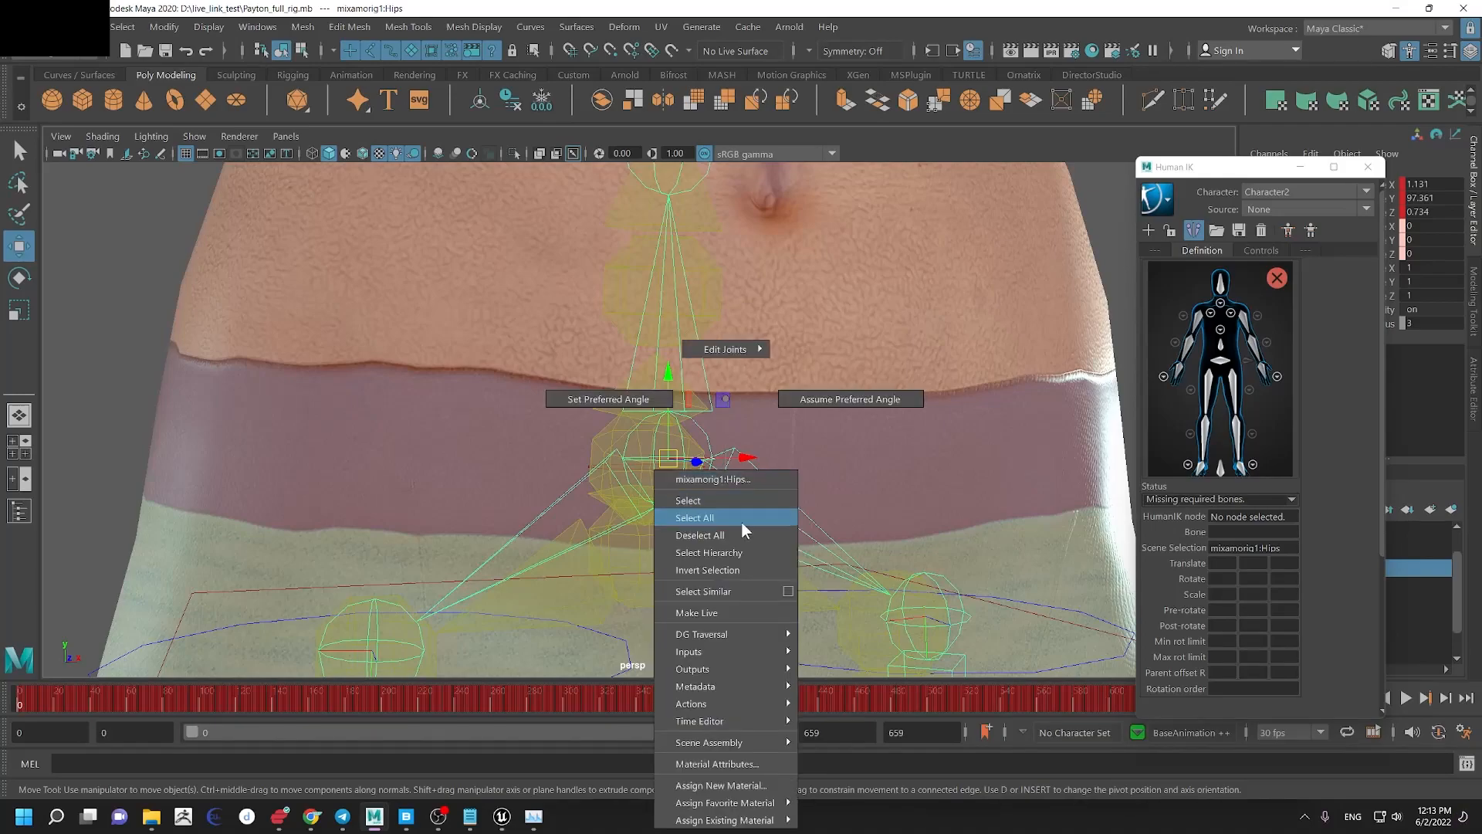
click(743, 553)
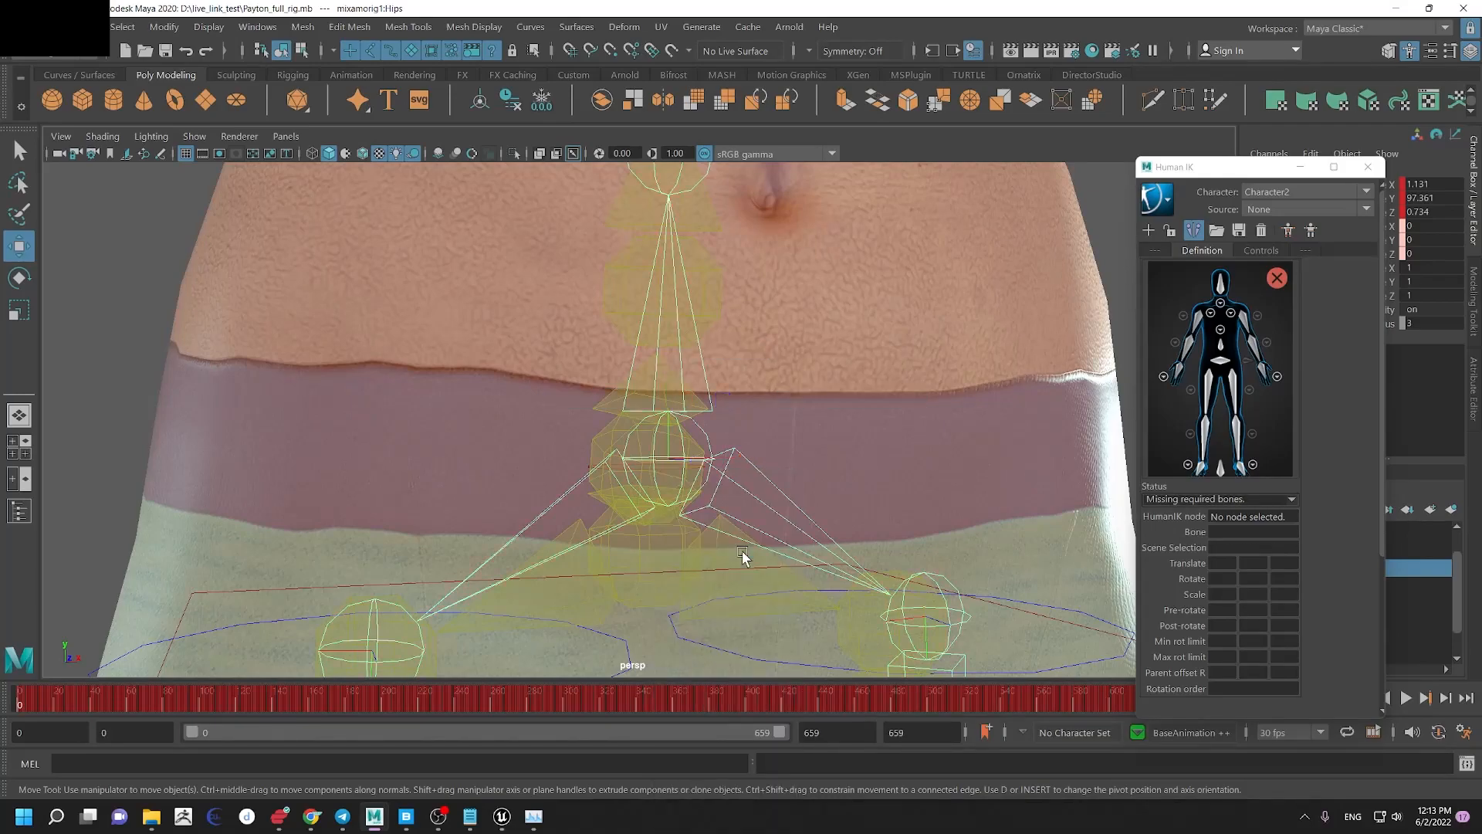
alt+right_drag(721, 463, 429, 404)
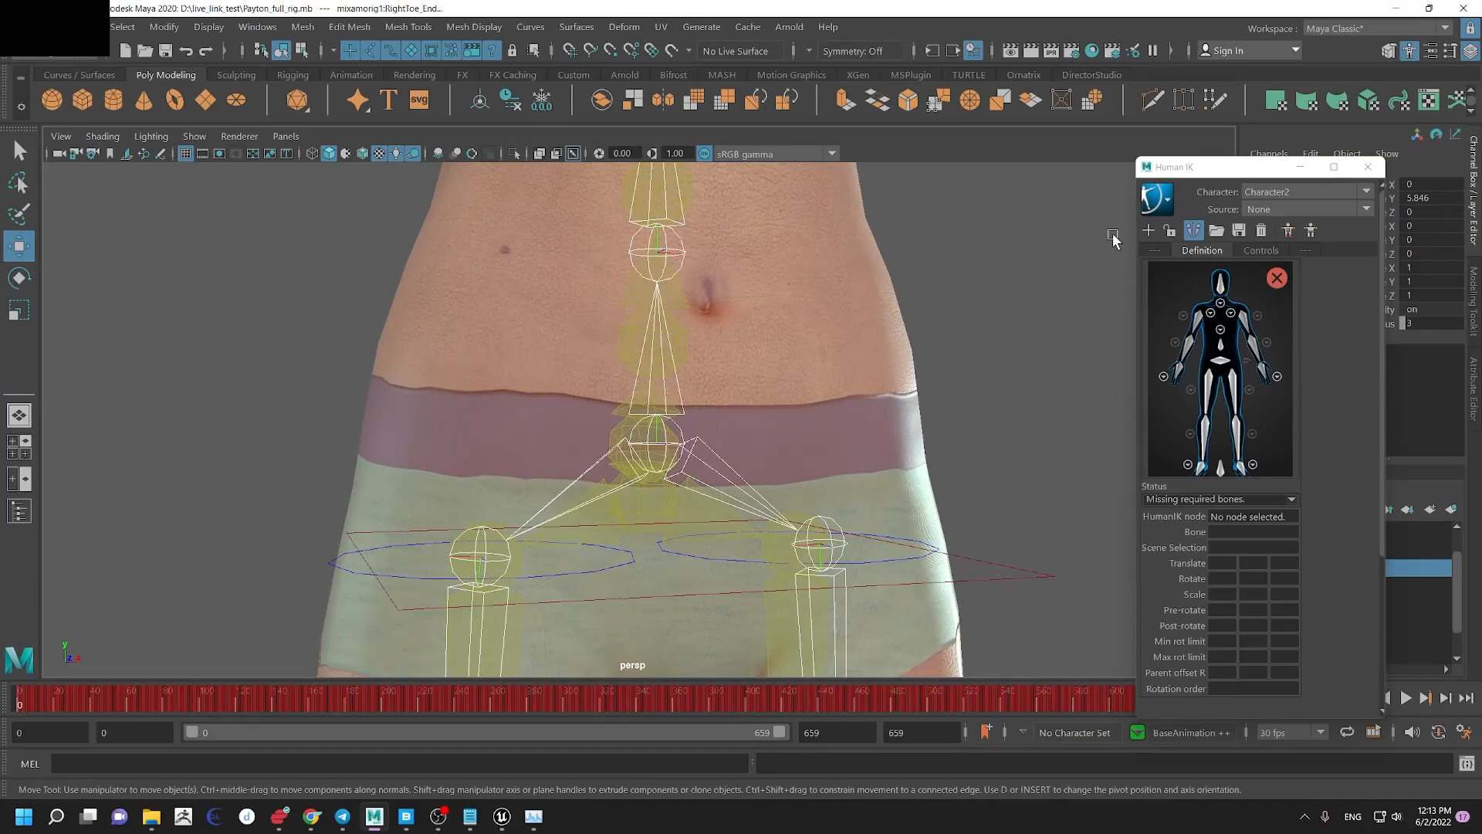
click(1217, 230)
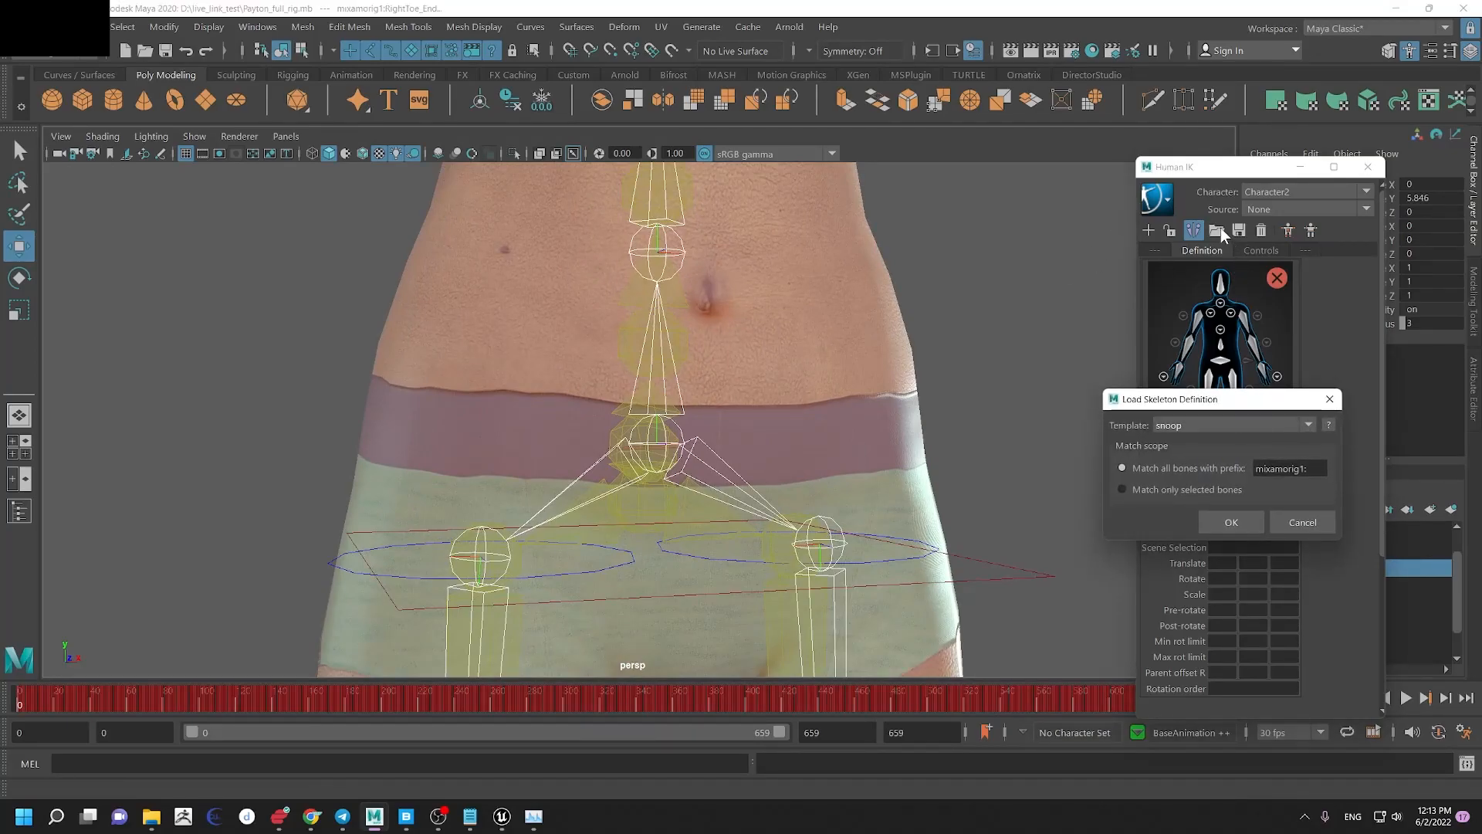
drag(1197, 410, 1155, 409)
click(1125, 432)
click(1141, 471)
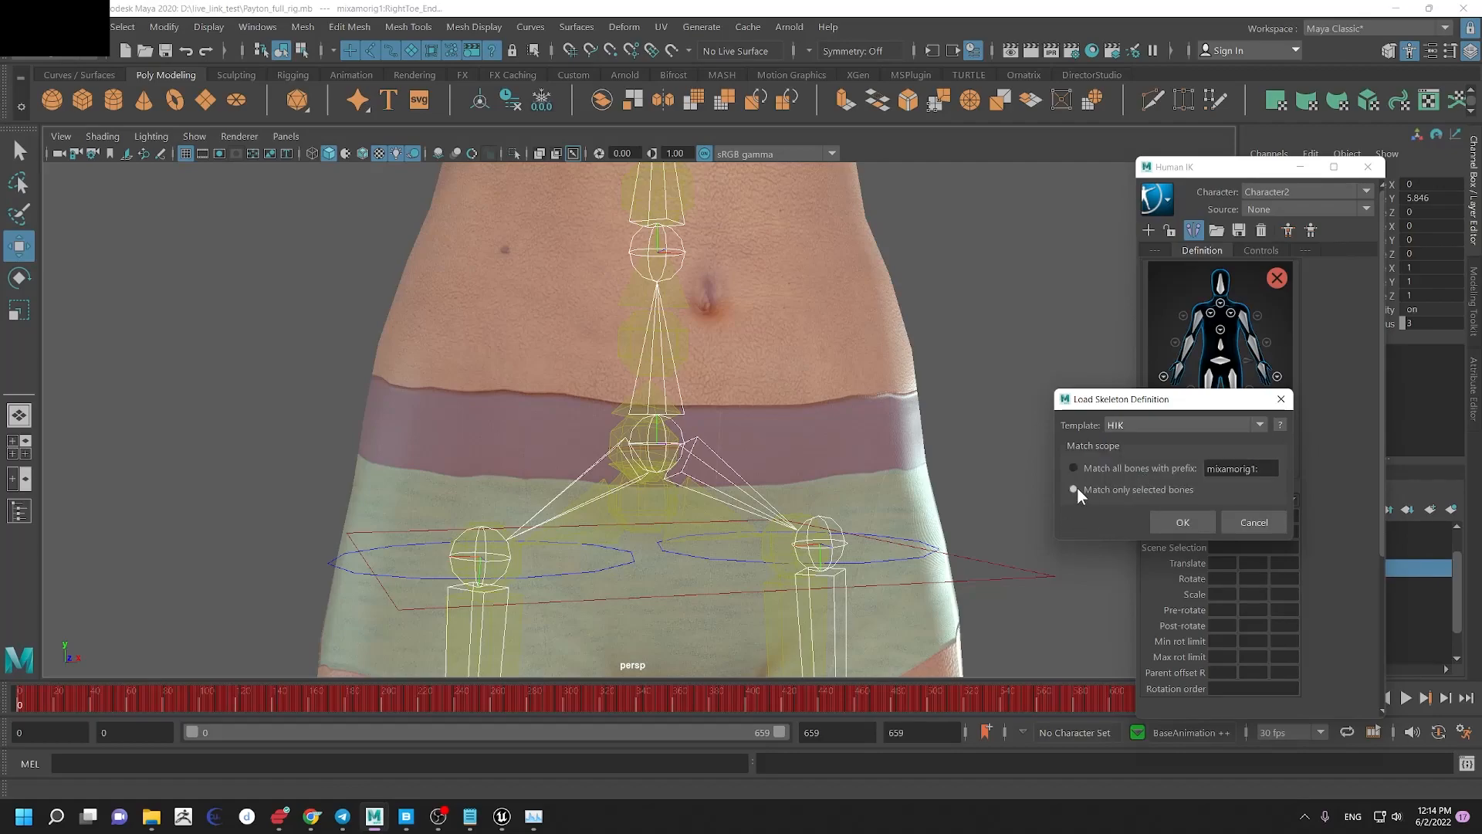
click(1179, 522)
Step: Inspect the characterized Mixamo skeleton against the body's torso, shoulders and arms
alt+right_drag(796, 386, 486, 366)
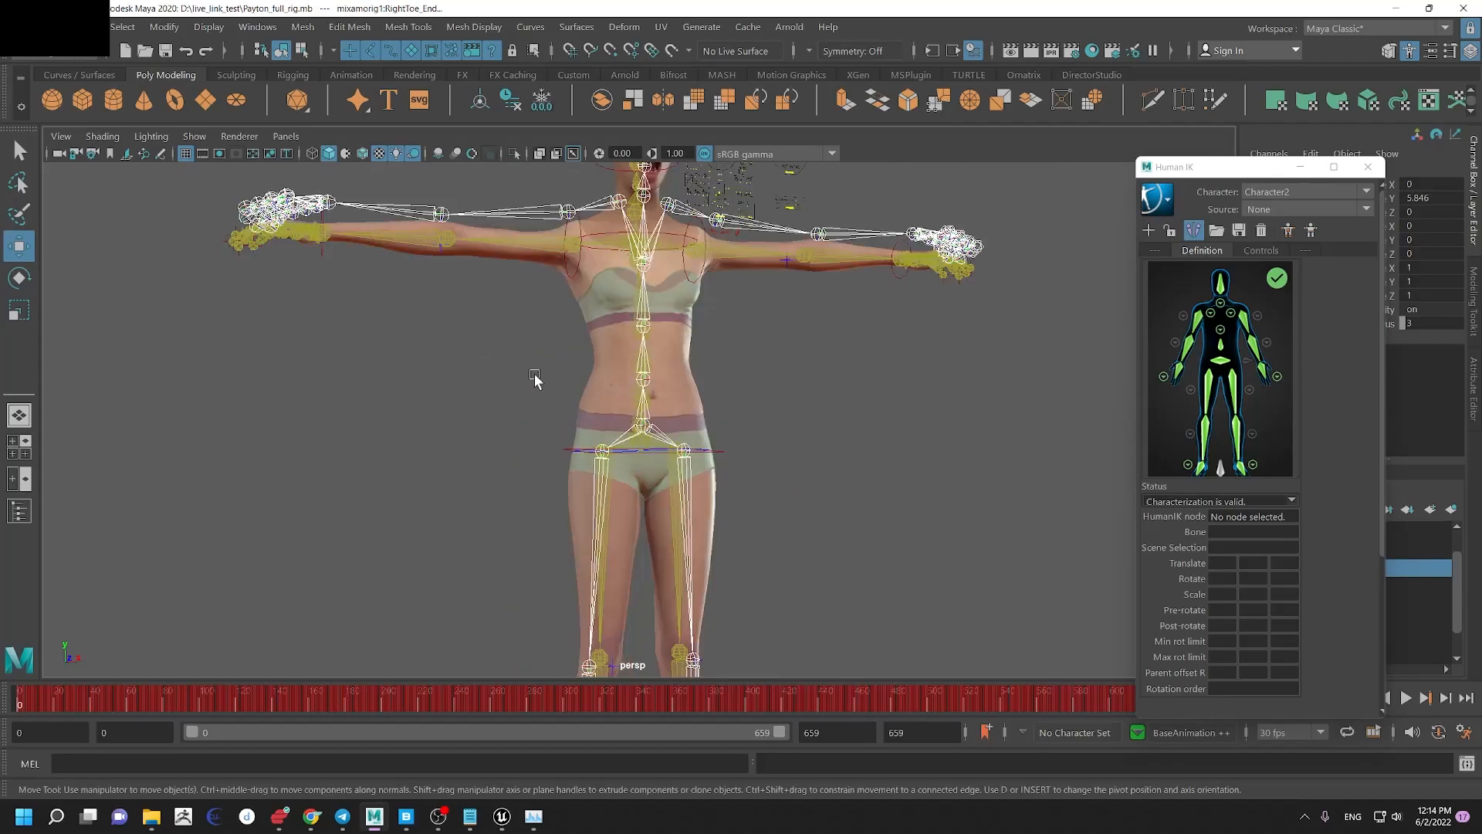
alt+middle_drag(660, 297, 714, 403)
alt+drag(441, 272, 555, 389)
alt+right_drag(555, 388, 593, 415)
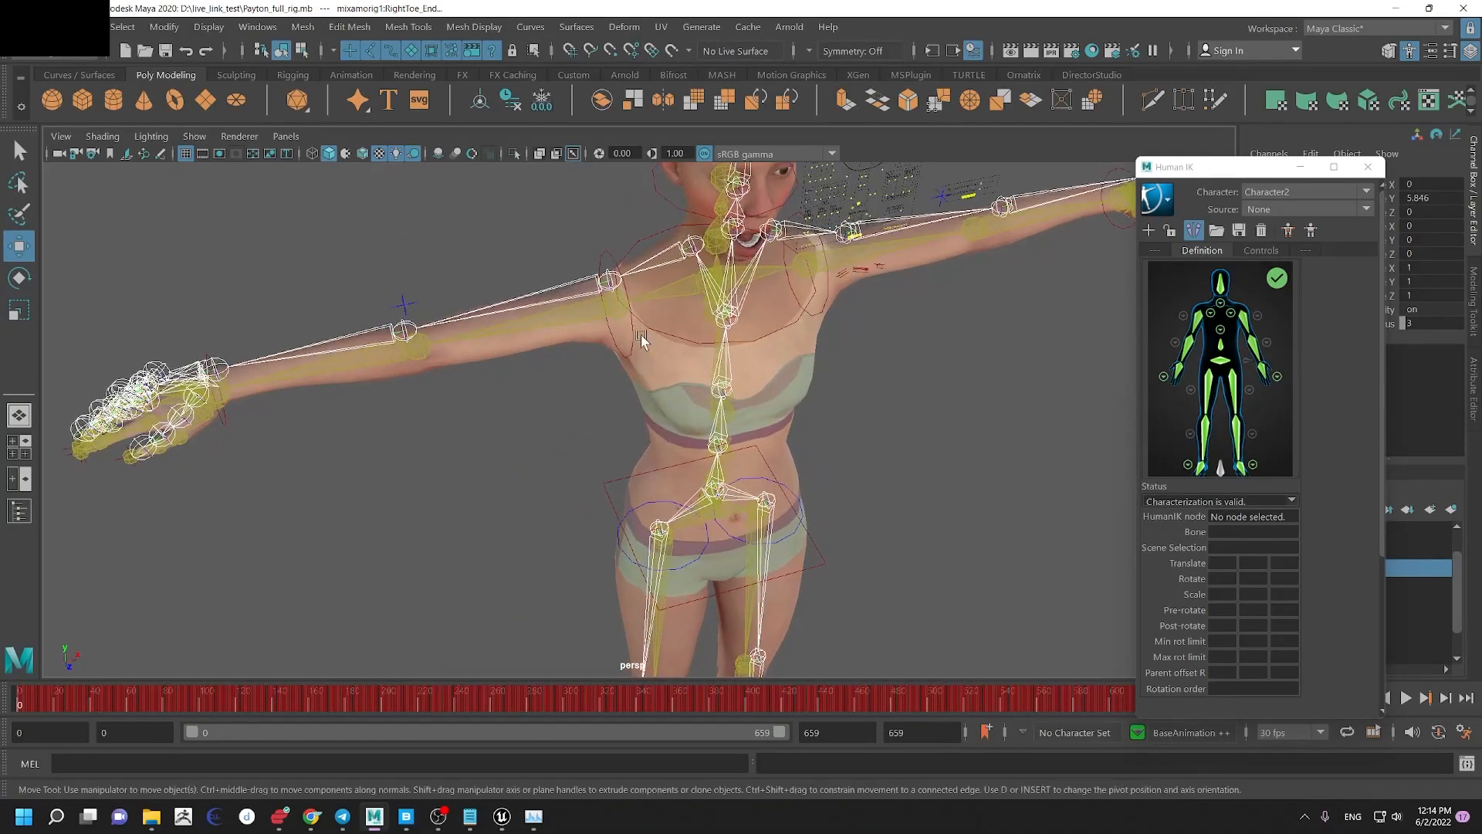
alt+middle_drag(641, 334, 617, 413)
alt+right_drag(607, 318, 674, 432)
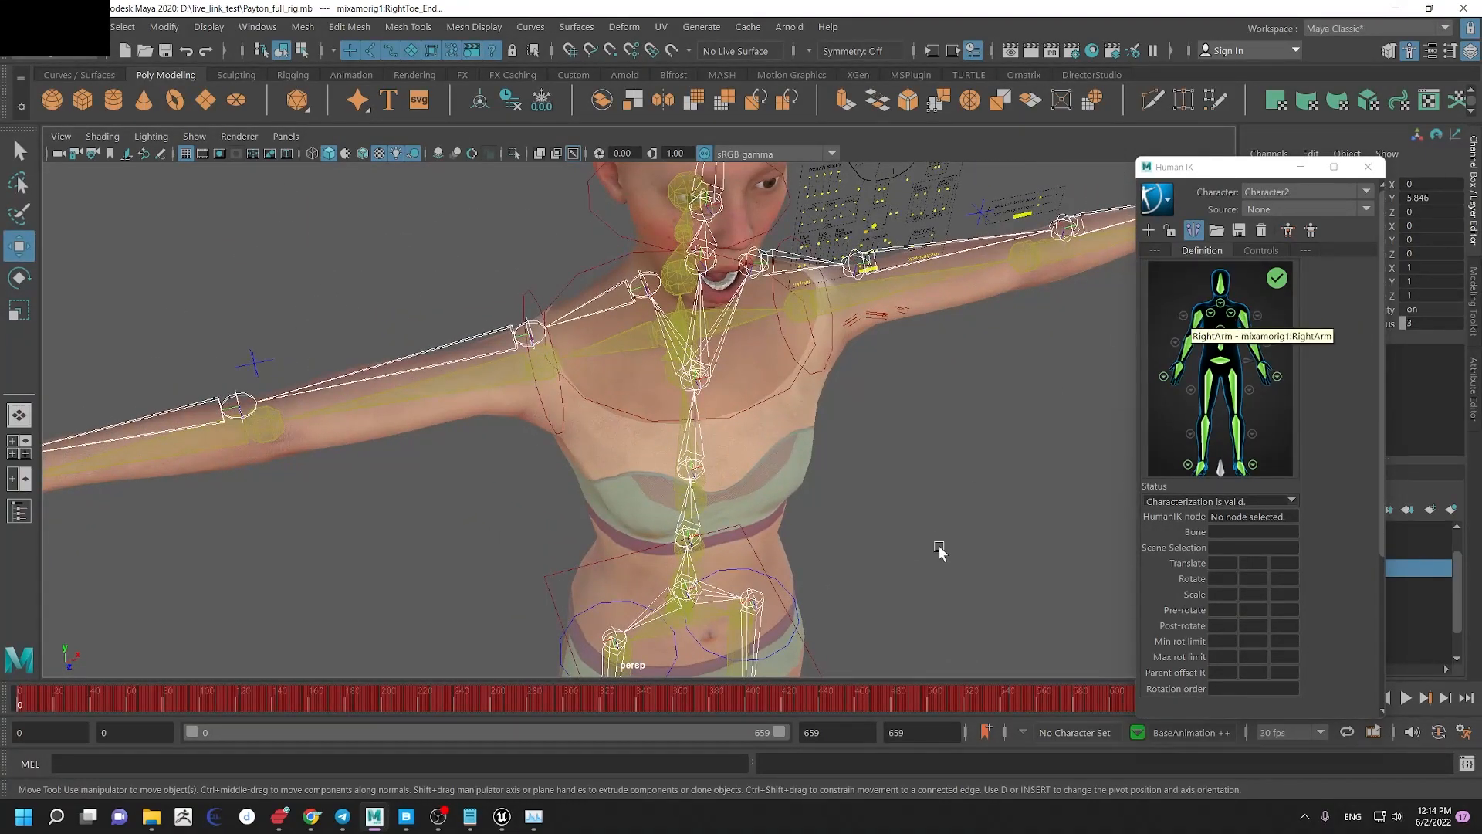
alt+middle_drag(446, 464, 453, 510)
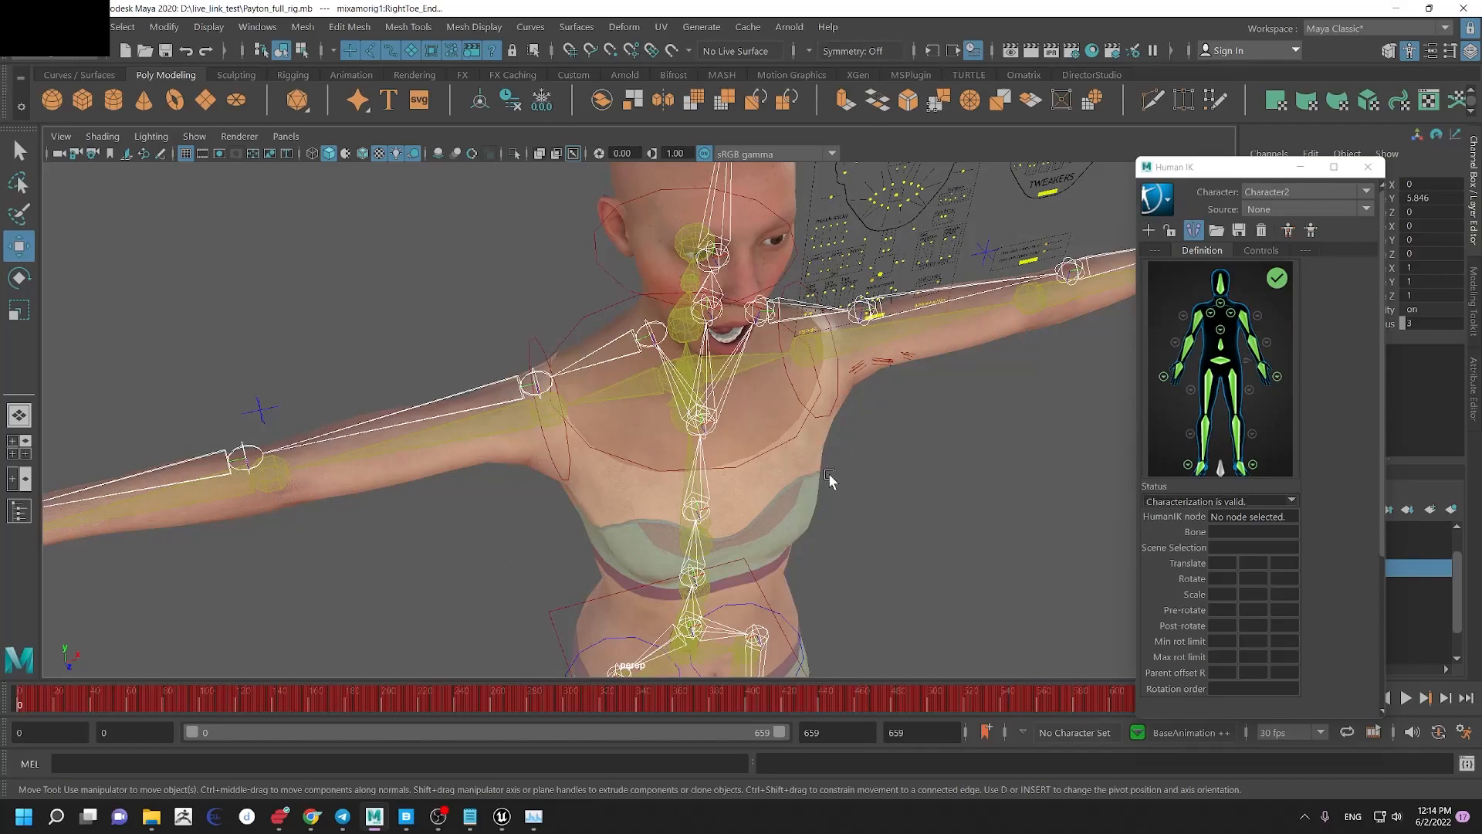
Step: Lock Character2's definition and make Character2 the source for Character1
click(1169, 231)
click(1295, 193)
click(1300, 221)
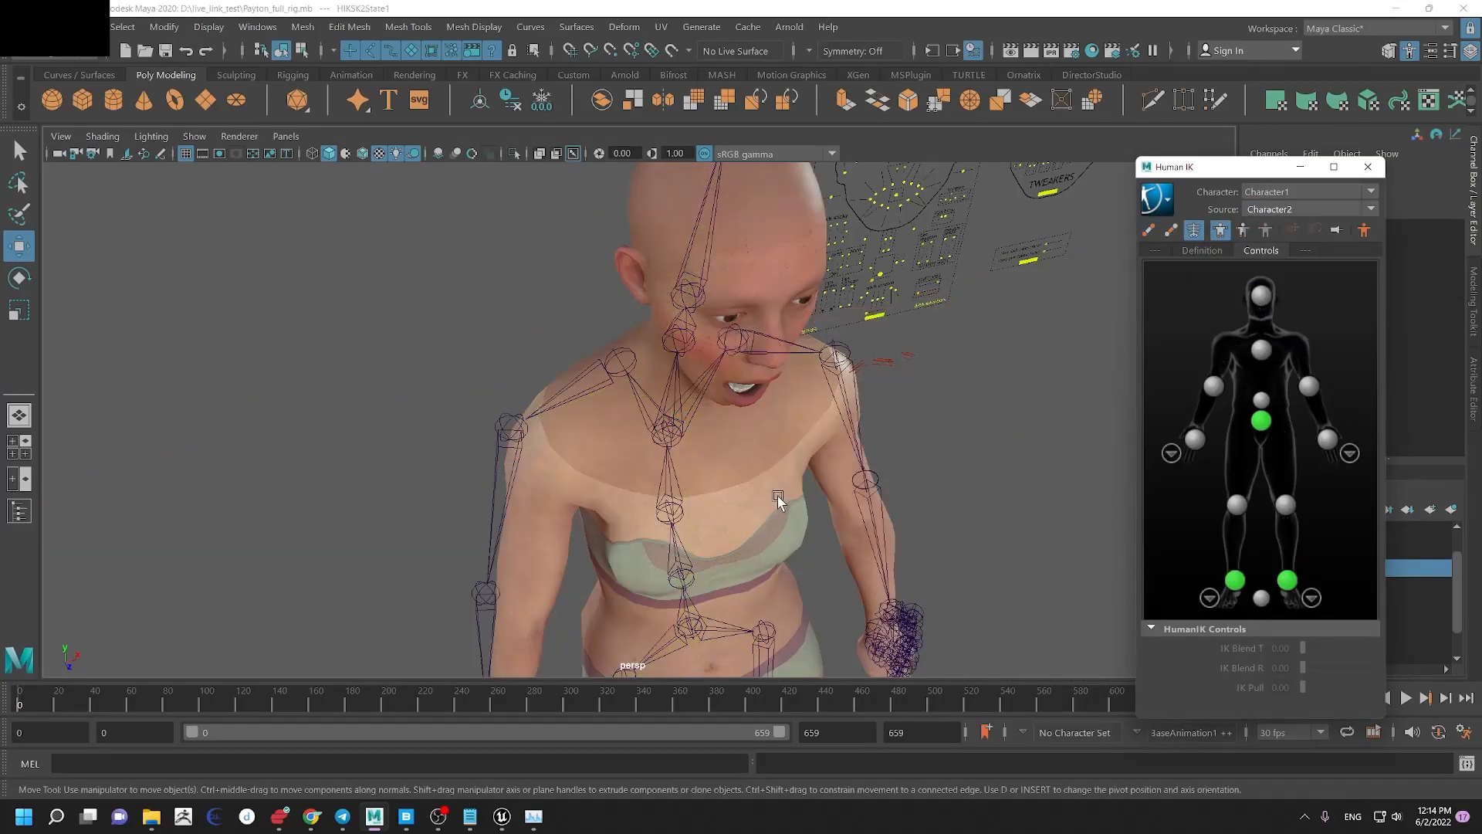
Step: Examine the retargeted pose on Character1, comparing its body and hands with the Mixamo skeleton from front and back
scroll(776, 498, down, 5)
alt+drag(576, 401, 507, 437)
scroll(578, 470, down, 3)
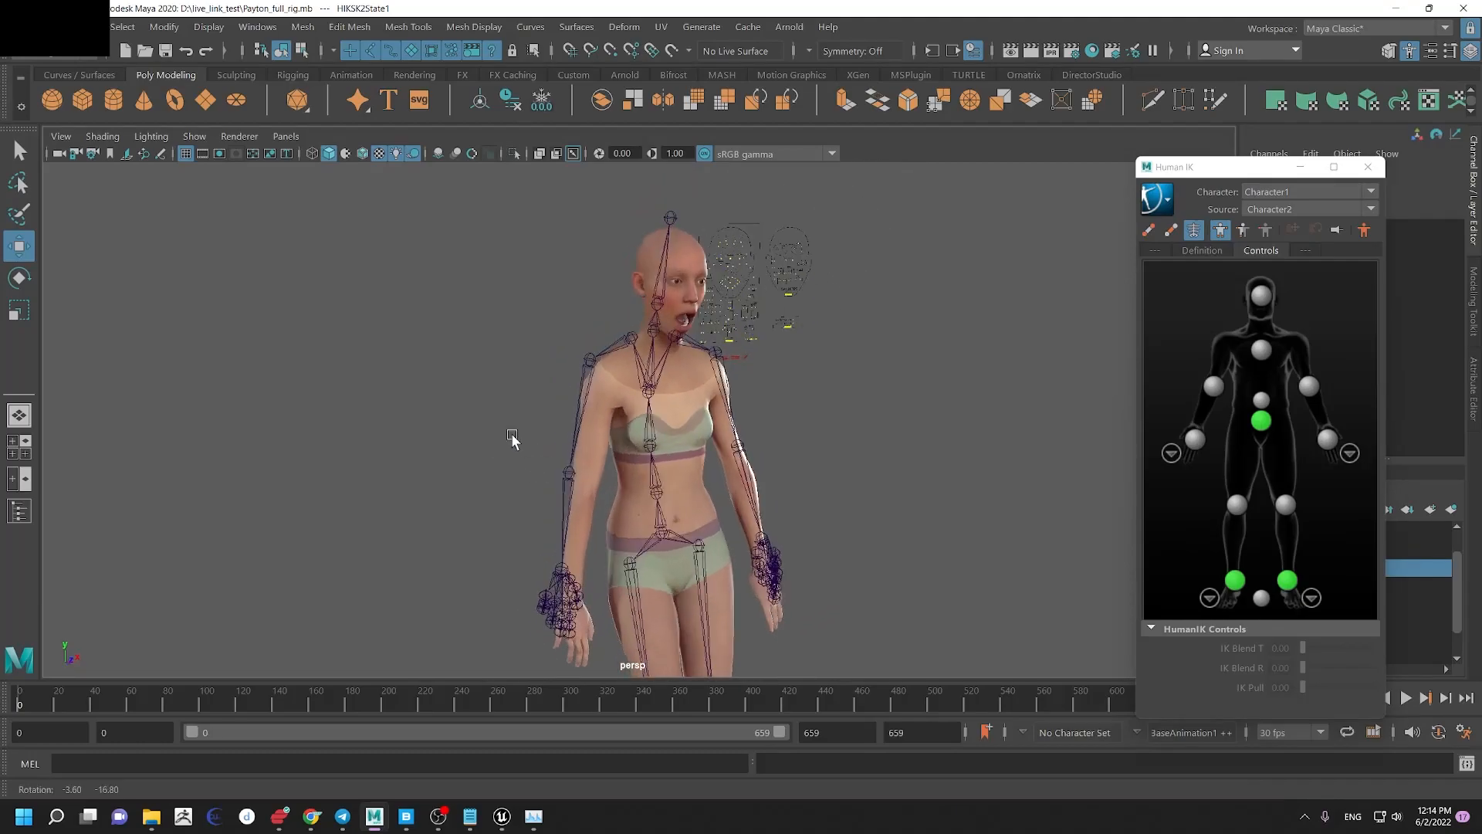
alt+middle_drag(507, 437, 579, 361)
scroll(671, 529, up, 5)
alt+drag(672, 529, 108, 500)
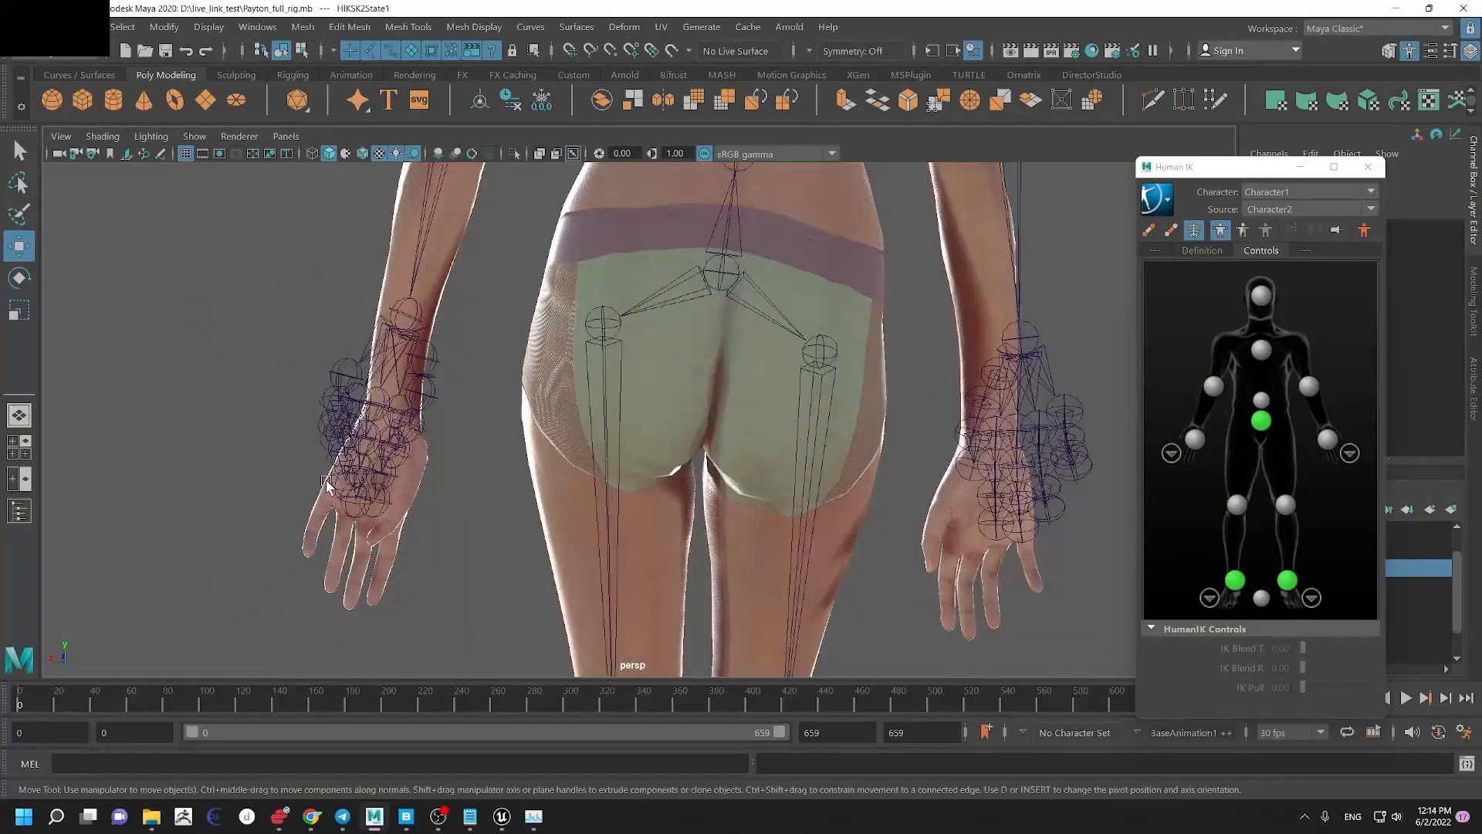
alt+middle_drag(321, 487, 553, 488)
alt+right_drag(278, 307, 536, 566)
alt+drag(568, 522, 646, 441)
mouse_move(686, 467)
alt+right_down()
mouse_move(622, 438)
mouse_move(680, 452)
alt+right_up()
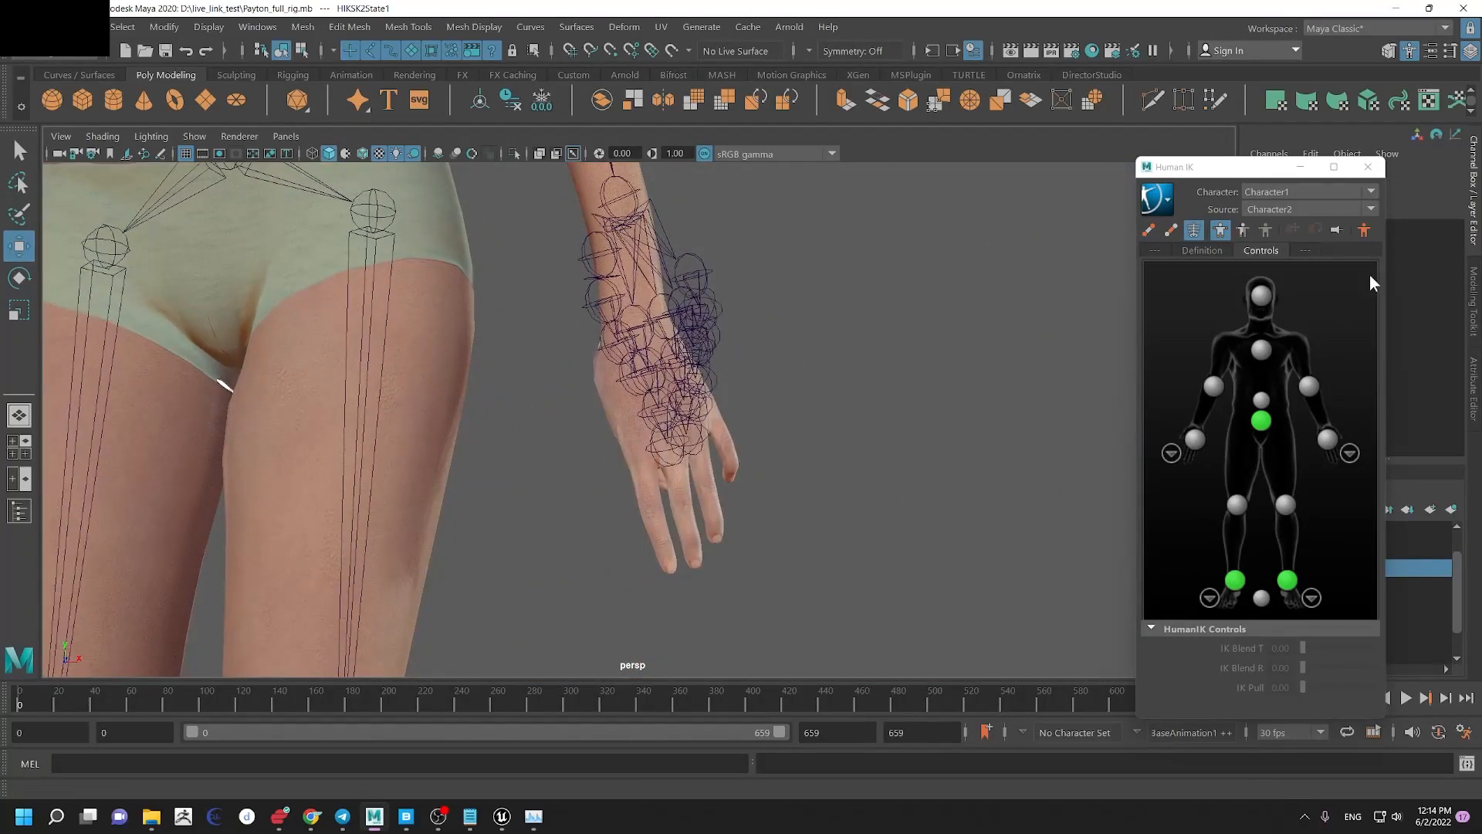
Step: Bake Character1's retargeted motion to its control rig
drag(1257, 174, 1184, 221)
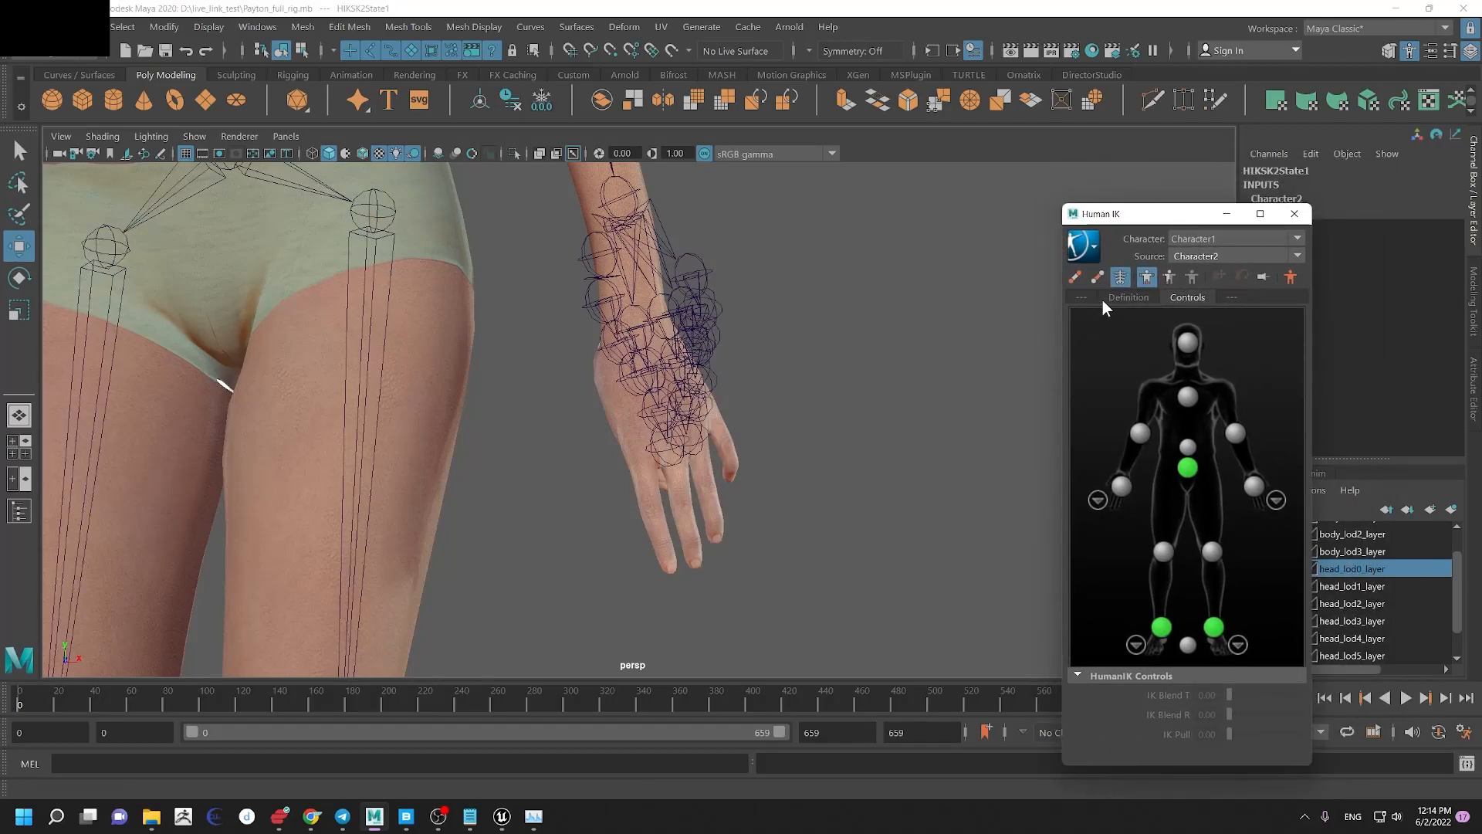
click(1088, 247)
mouse_move(1169, 338)
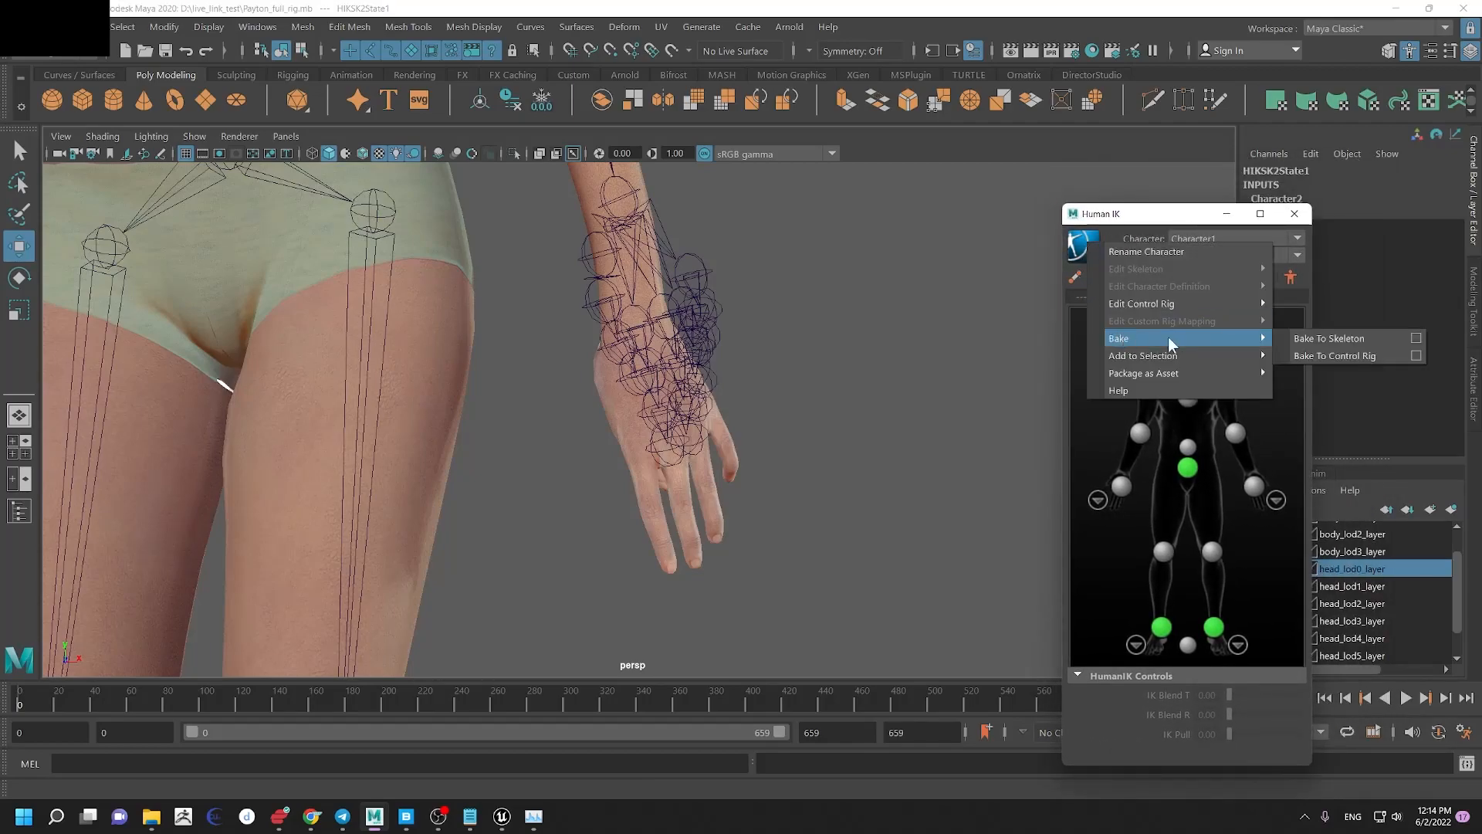
click(1372, 357)
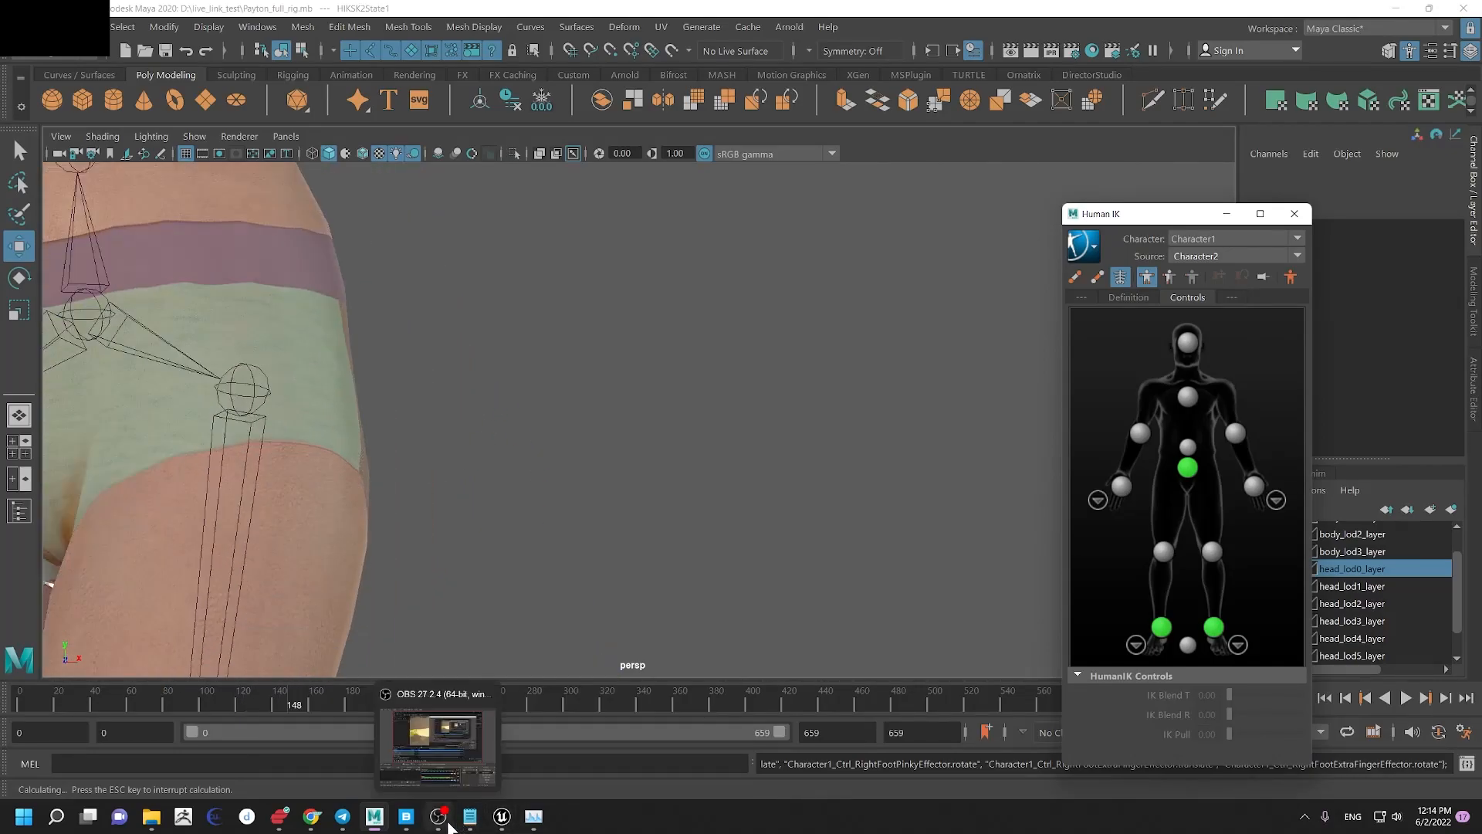
Step: Switch to Unreal Editor and, in the BP_Payton blueprint, enable Disable Rigid Body Anim Node for the Torso component
click(437, 816)
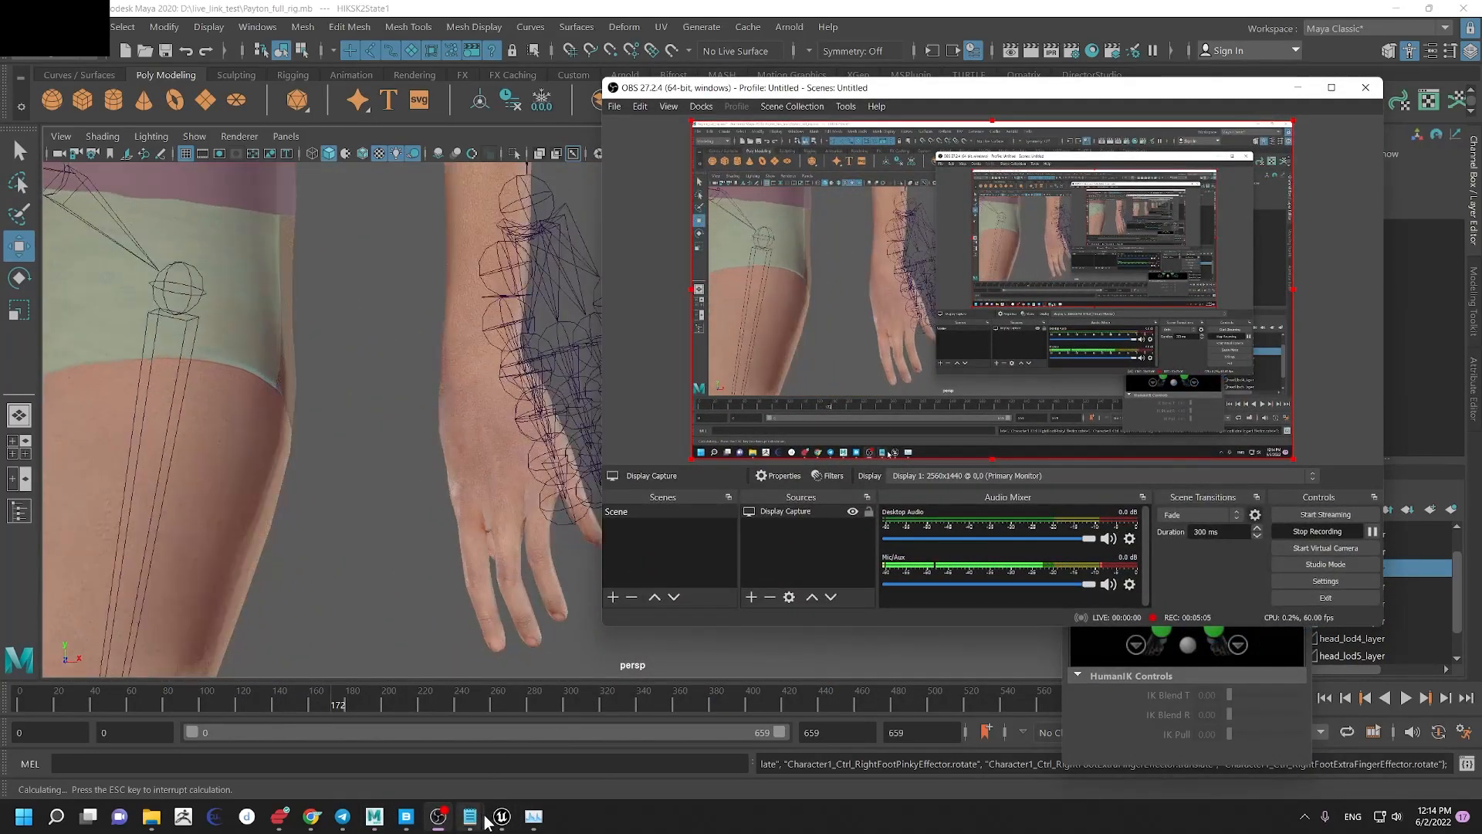
mouse_move(502, 816)
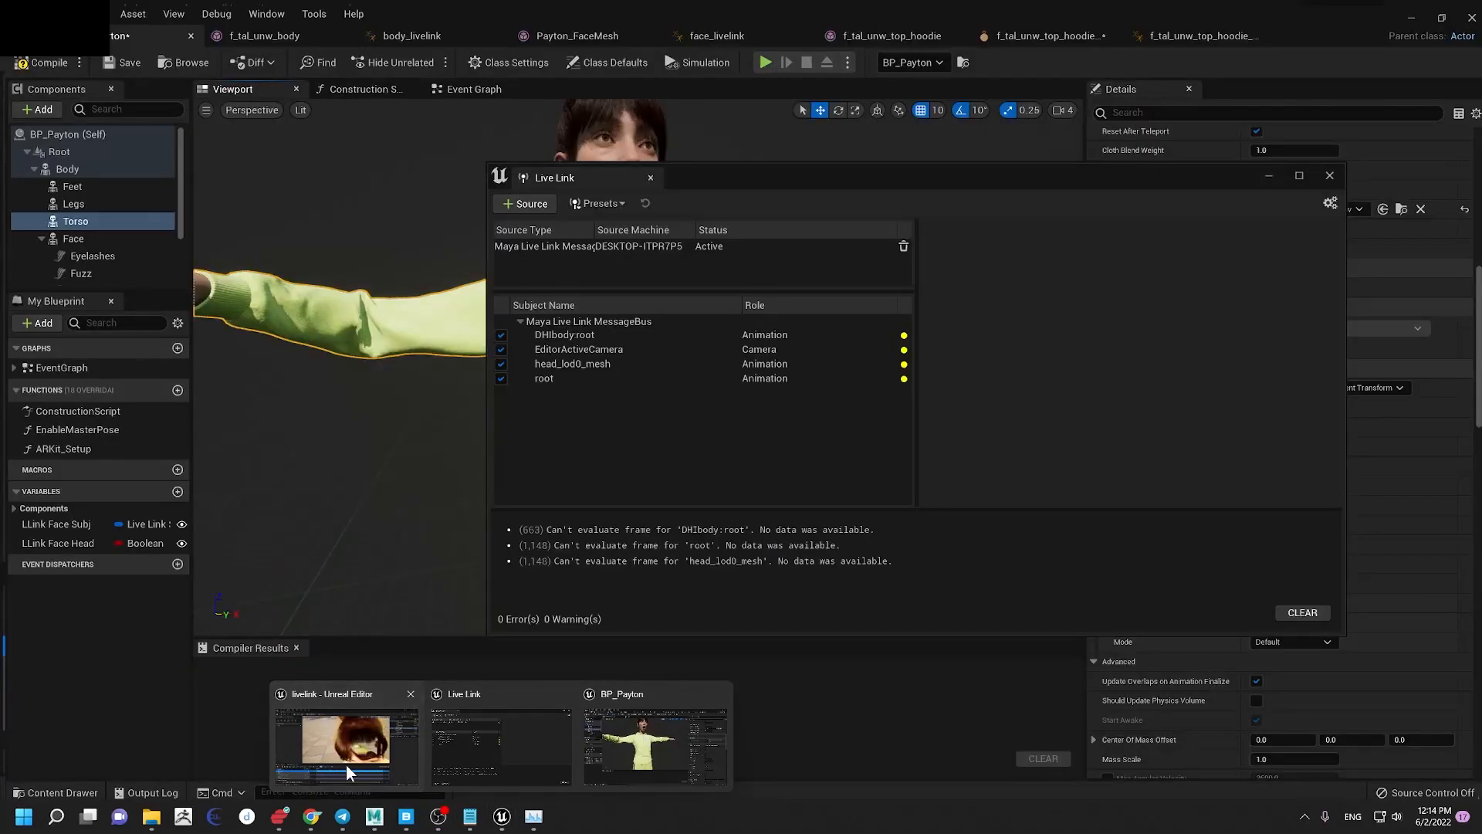
click(345, 765)
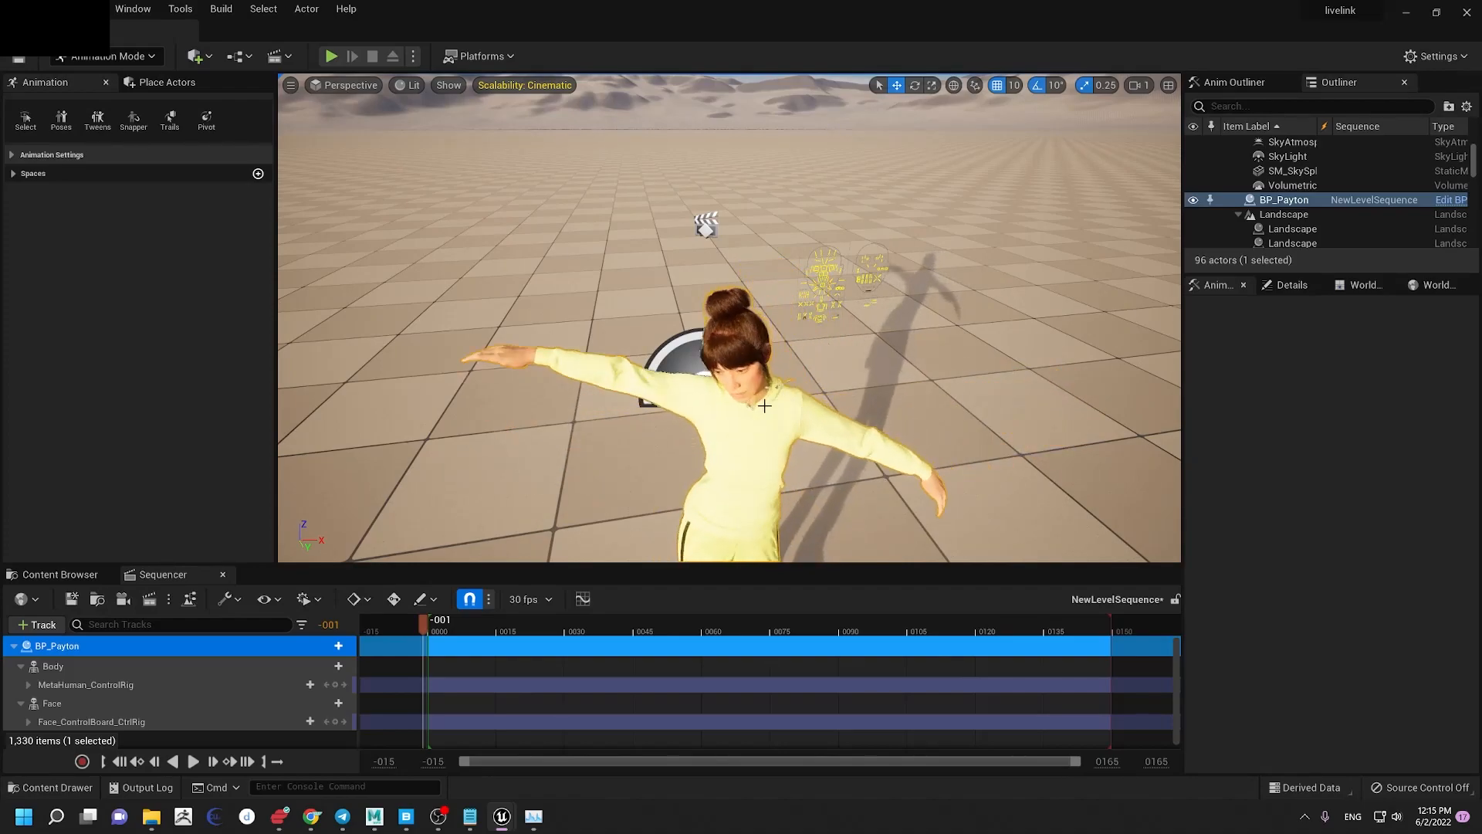
click(1451, 200)
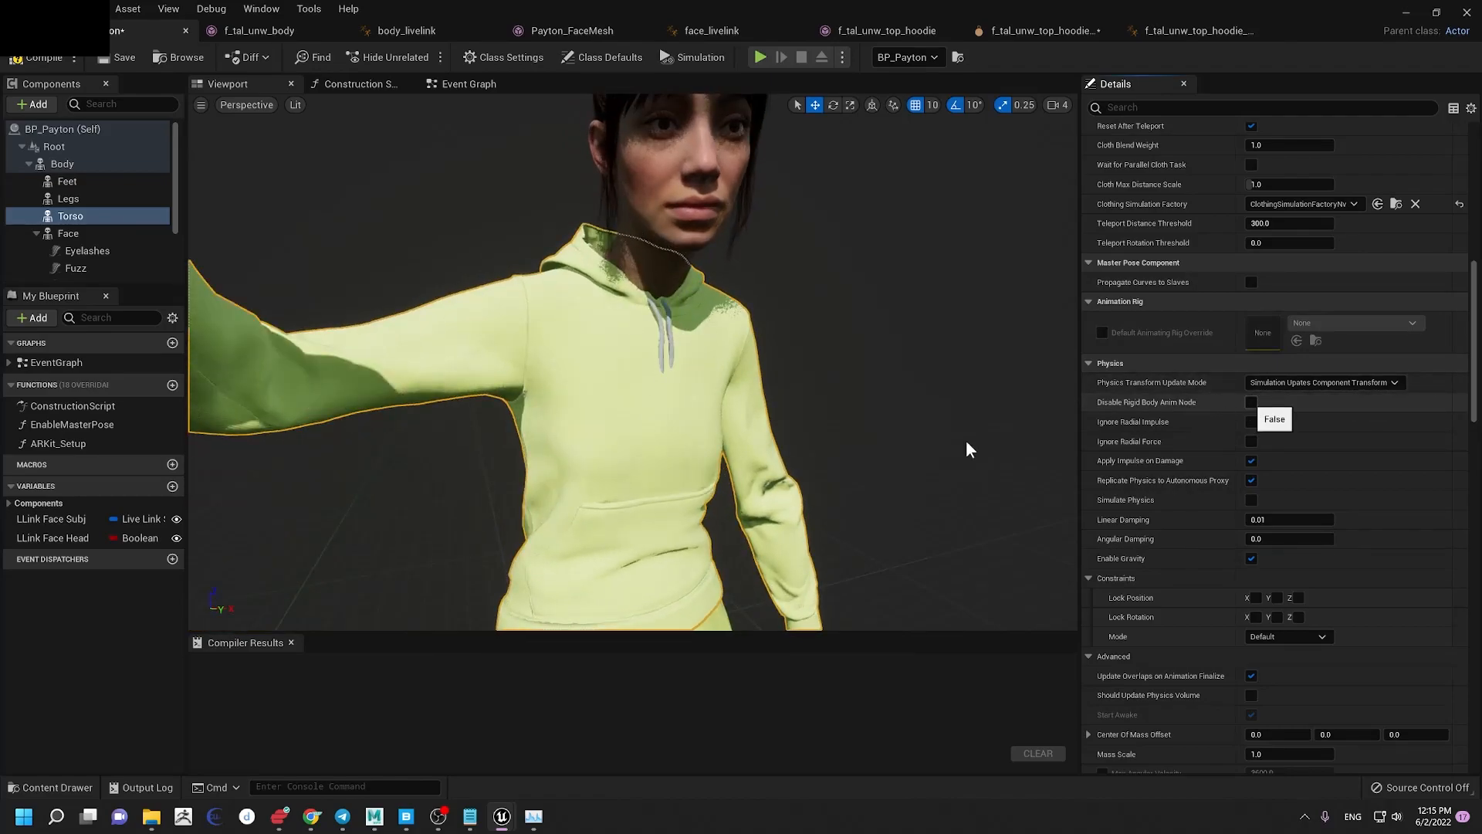
click(1252, 402)
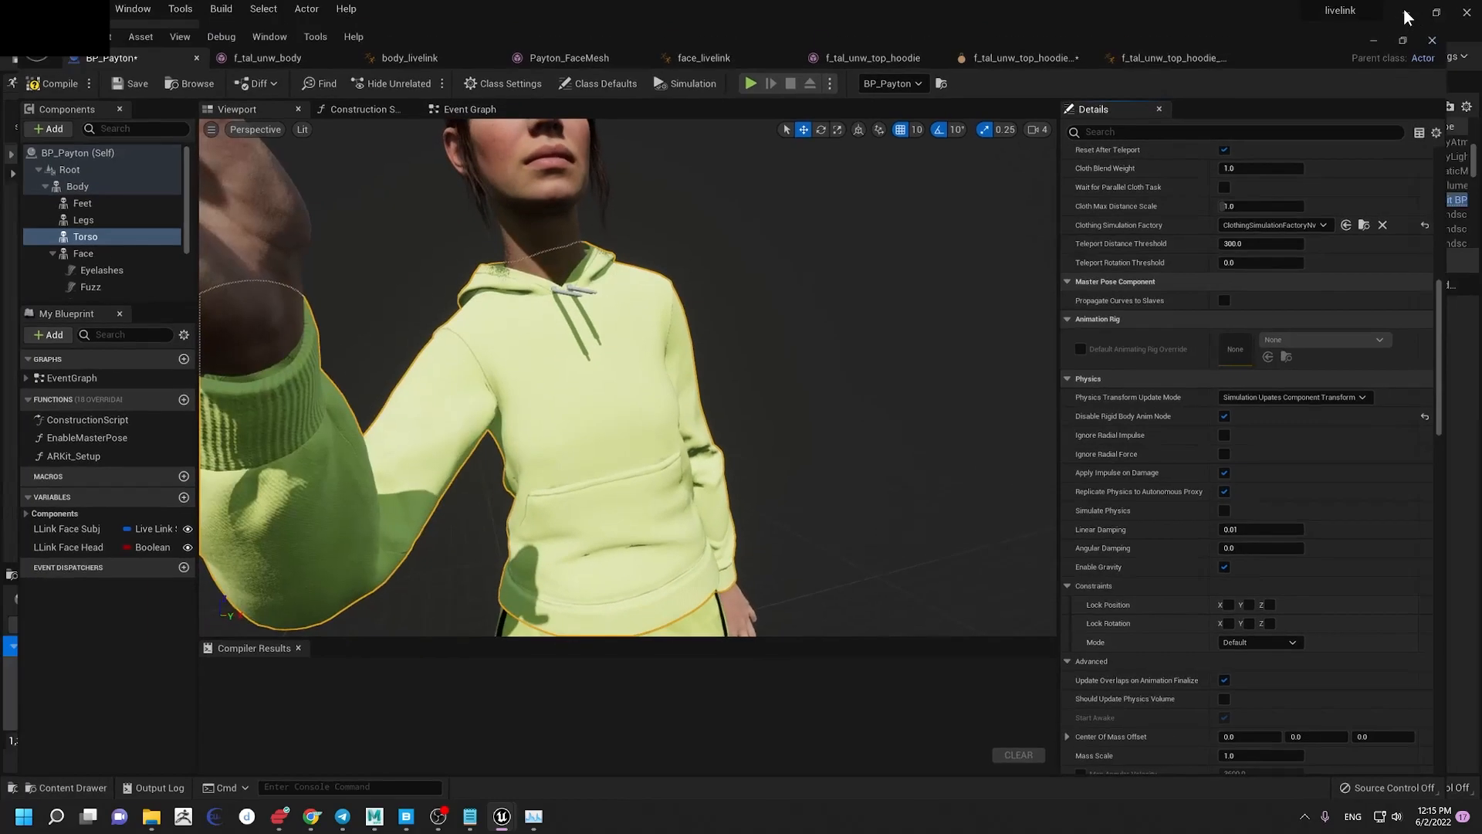
click(1403, 7)
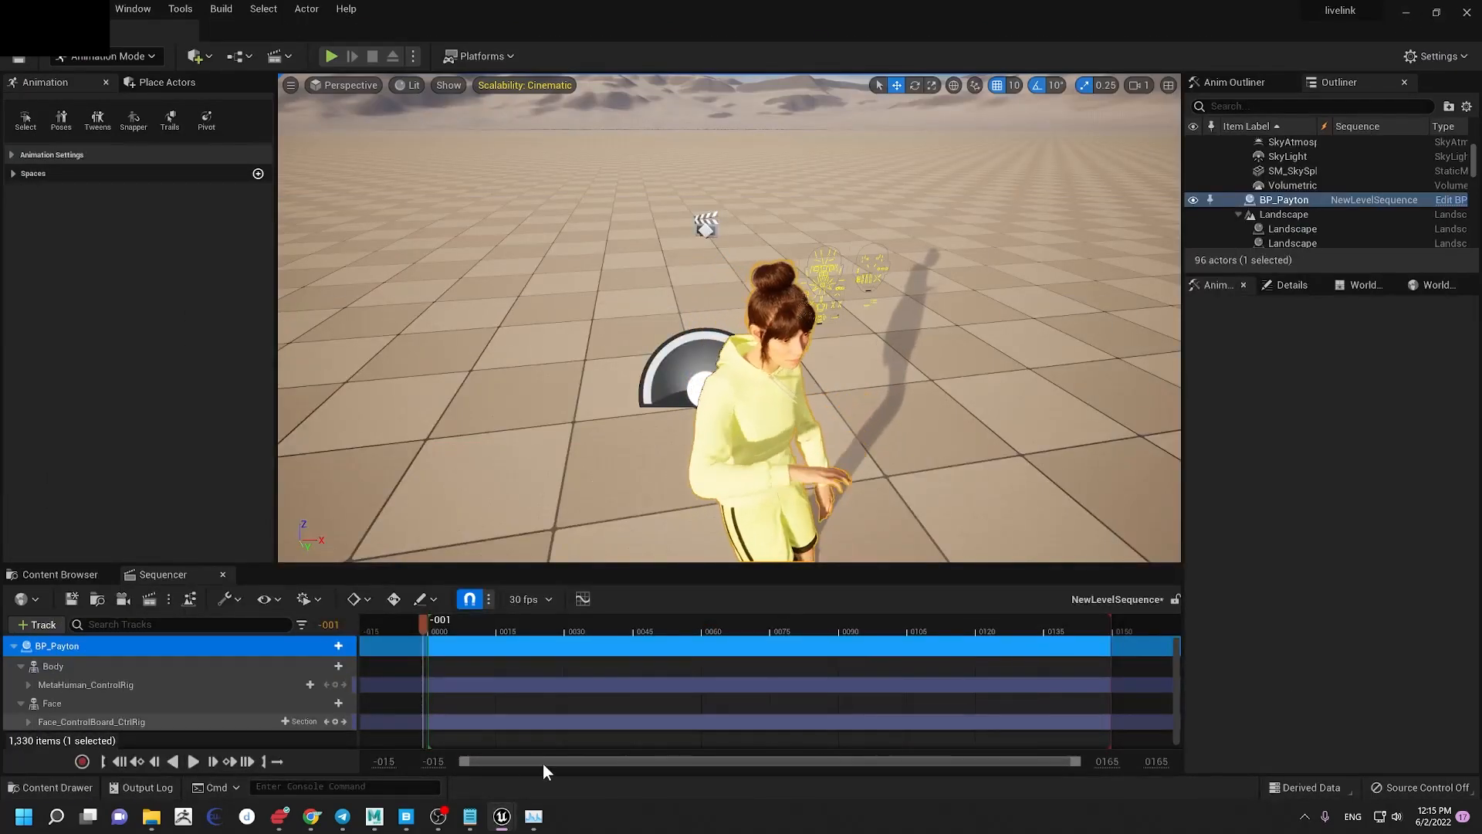
Step: Switch to Maya and review the HumanIK definitions of Character1 and Character2
mouse_move(374, 814)
click(396, 781)
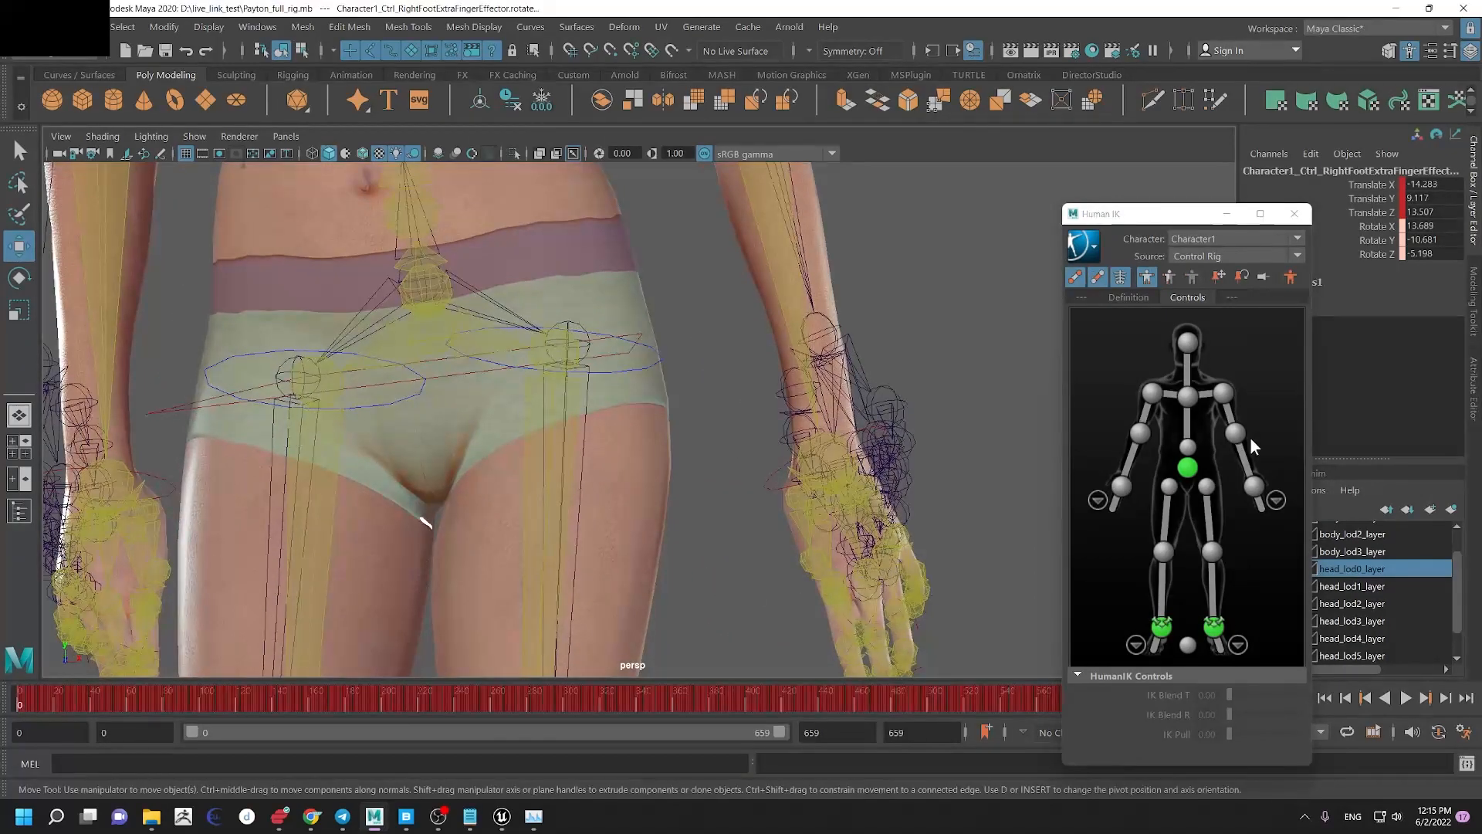
click(1129, 298)
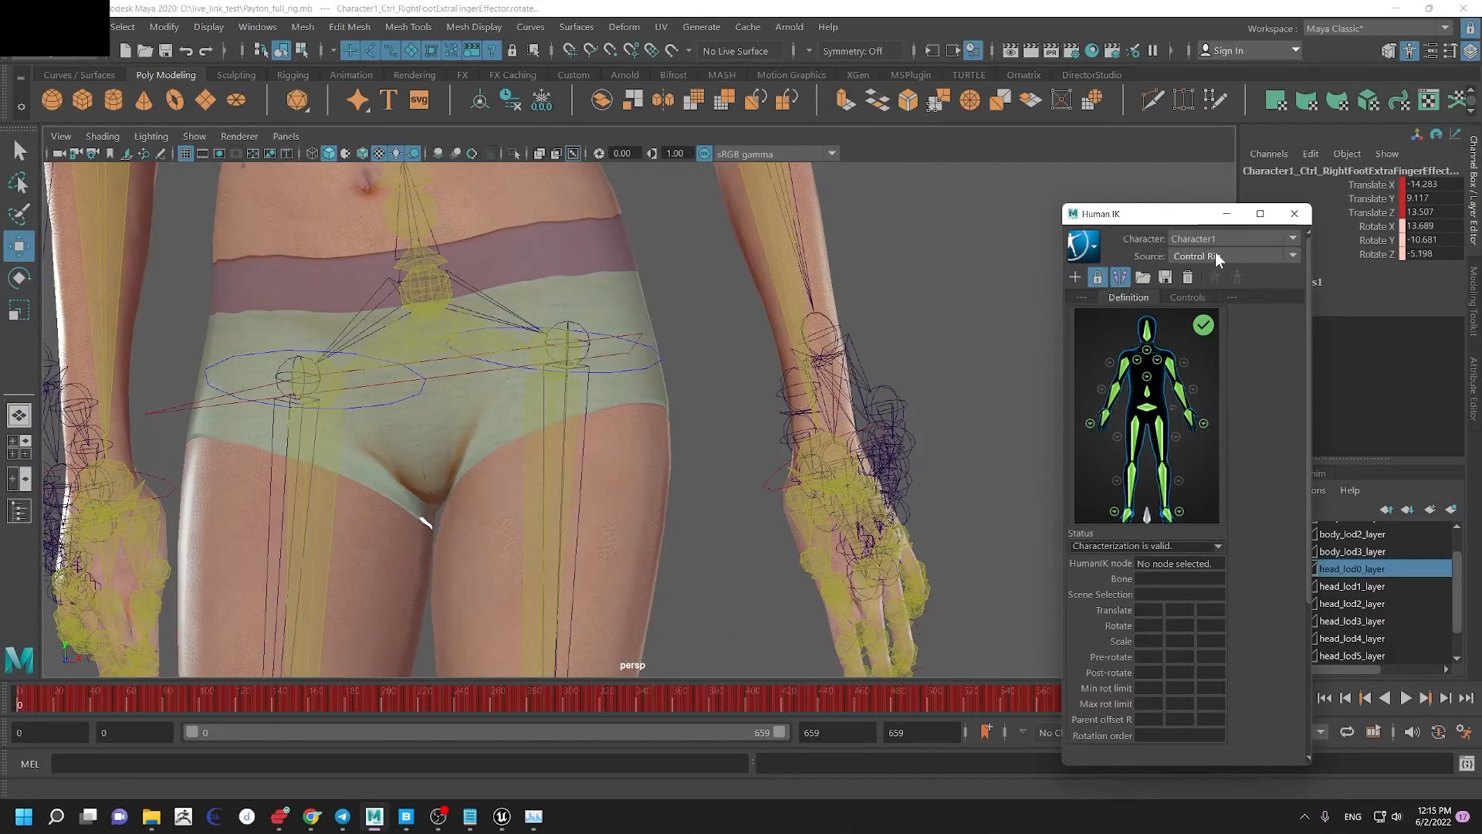
click(1187, 278)
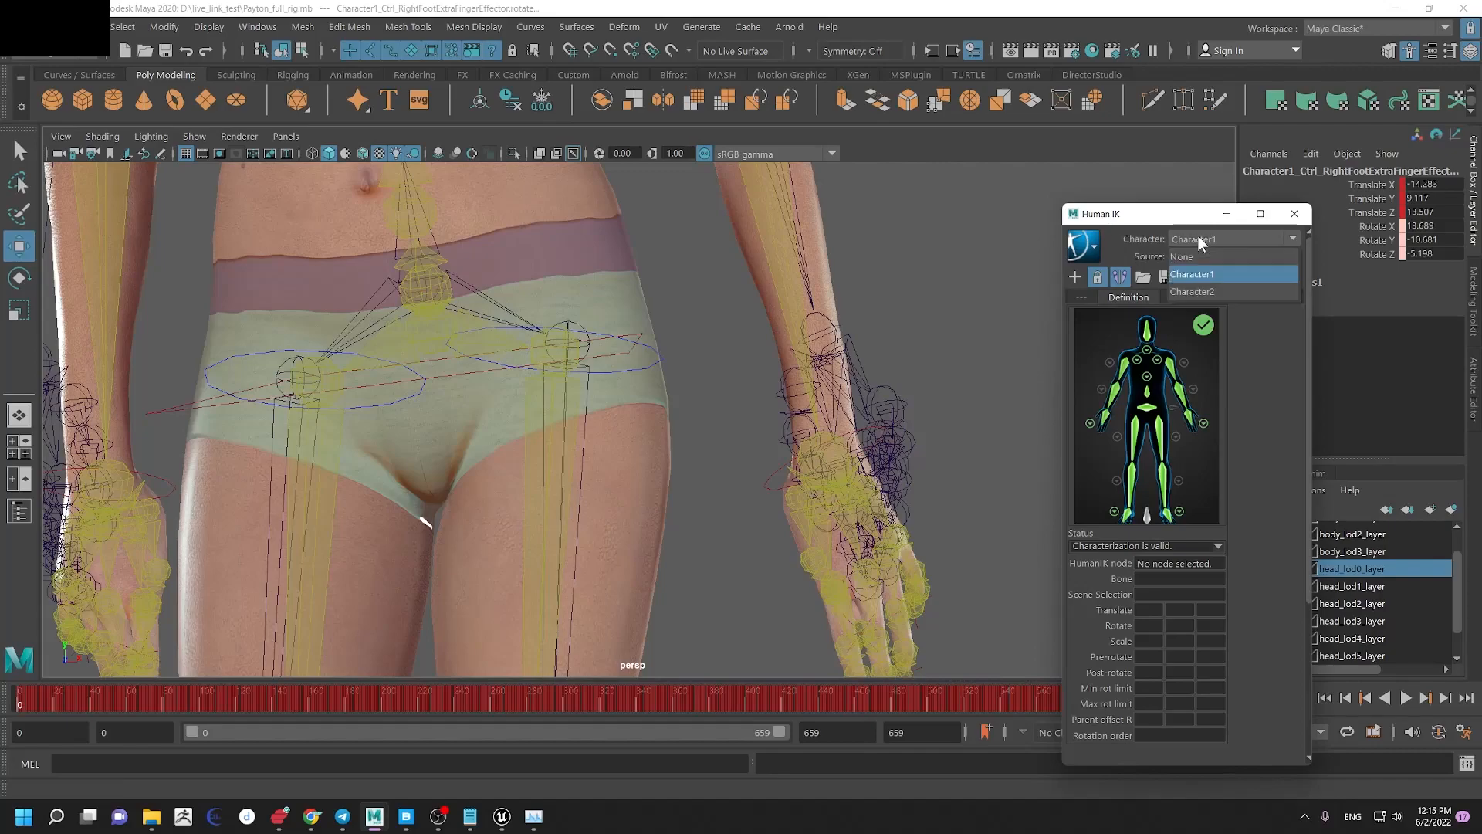
click(1192, 284)
click(1127, 297)
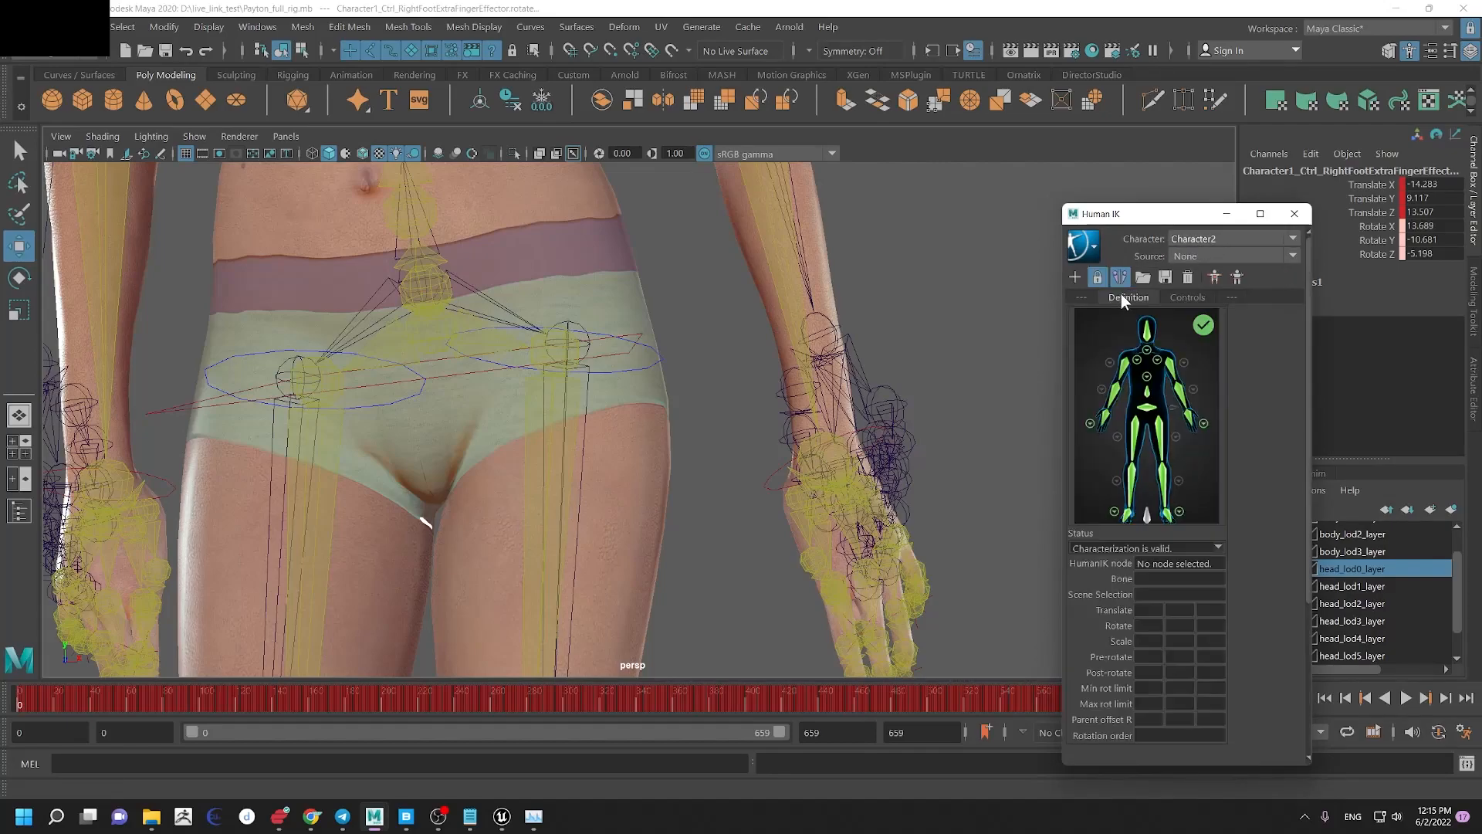
click(1187, 277)
click(1090, 526)
Step: Clear the viewport selection, select all of Character1's control rig effectors, and show the animation layers
click(474, 292)
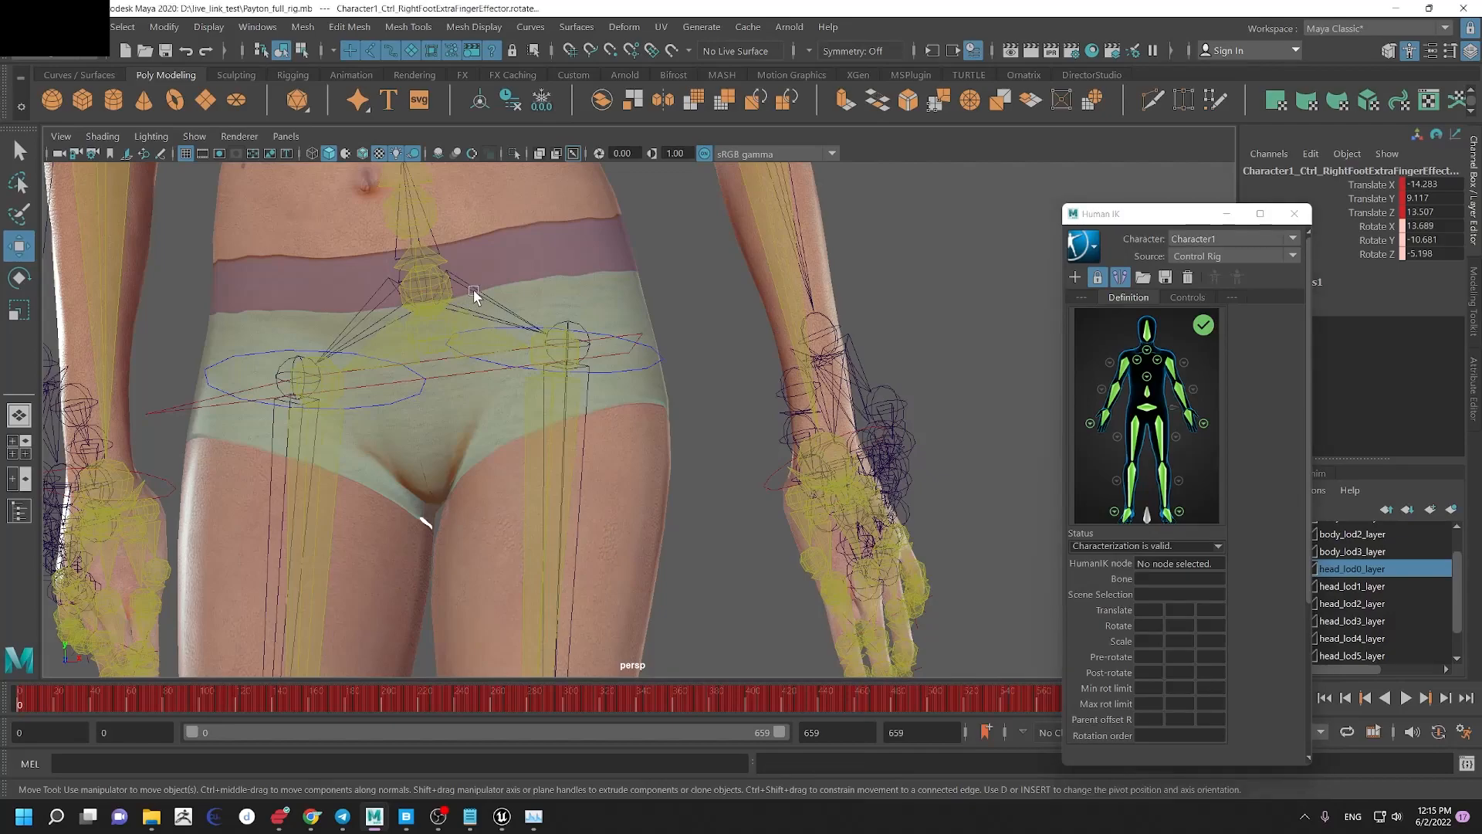
click(527, 374)
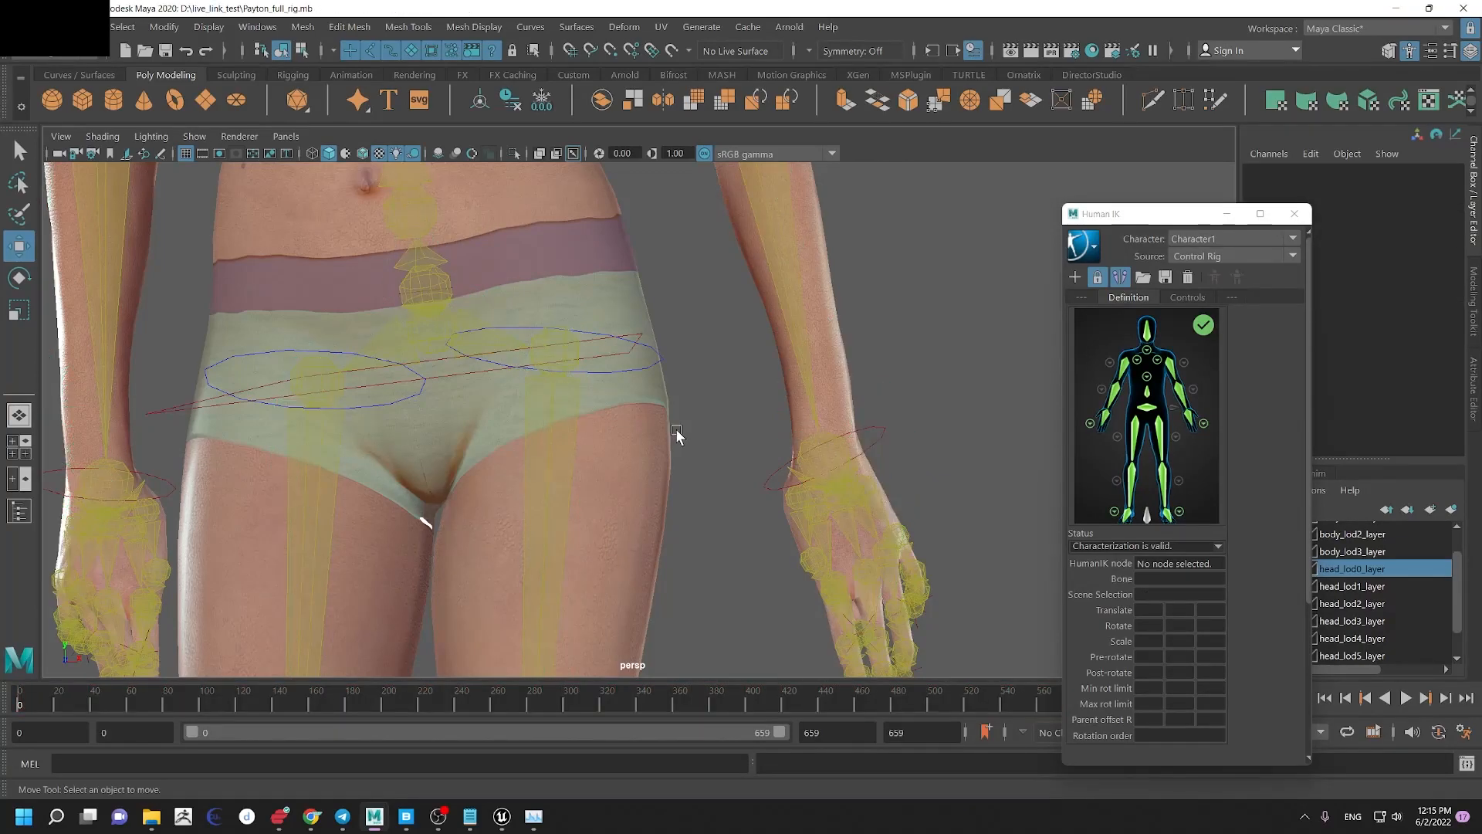
scroll(675, 429, down, 2)
alt+middle_drag(648, 446, 533, 382)
scroll(547, 382, up, 3)
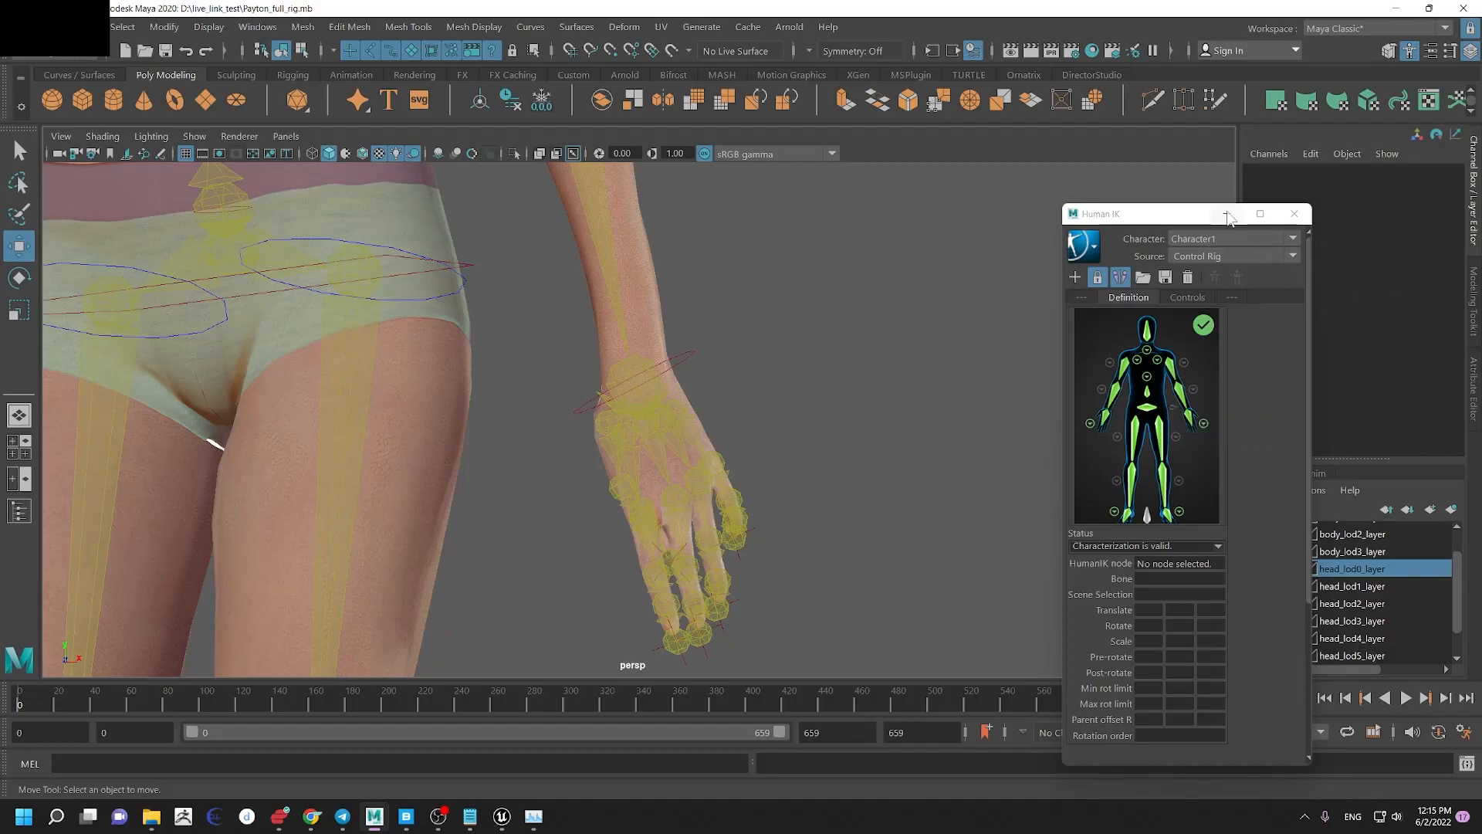
click(1184, 297)
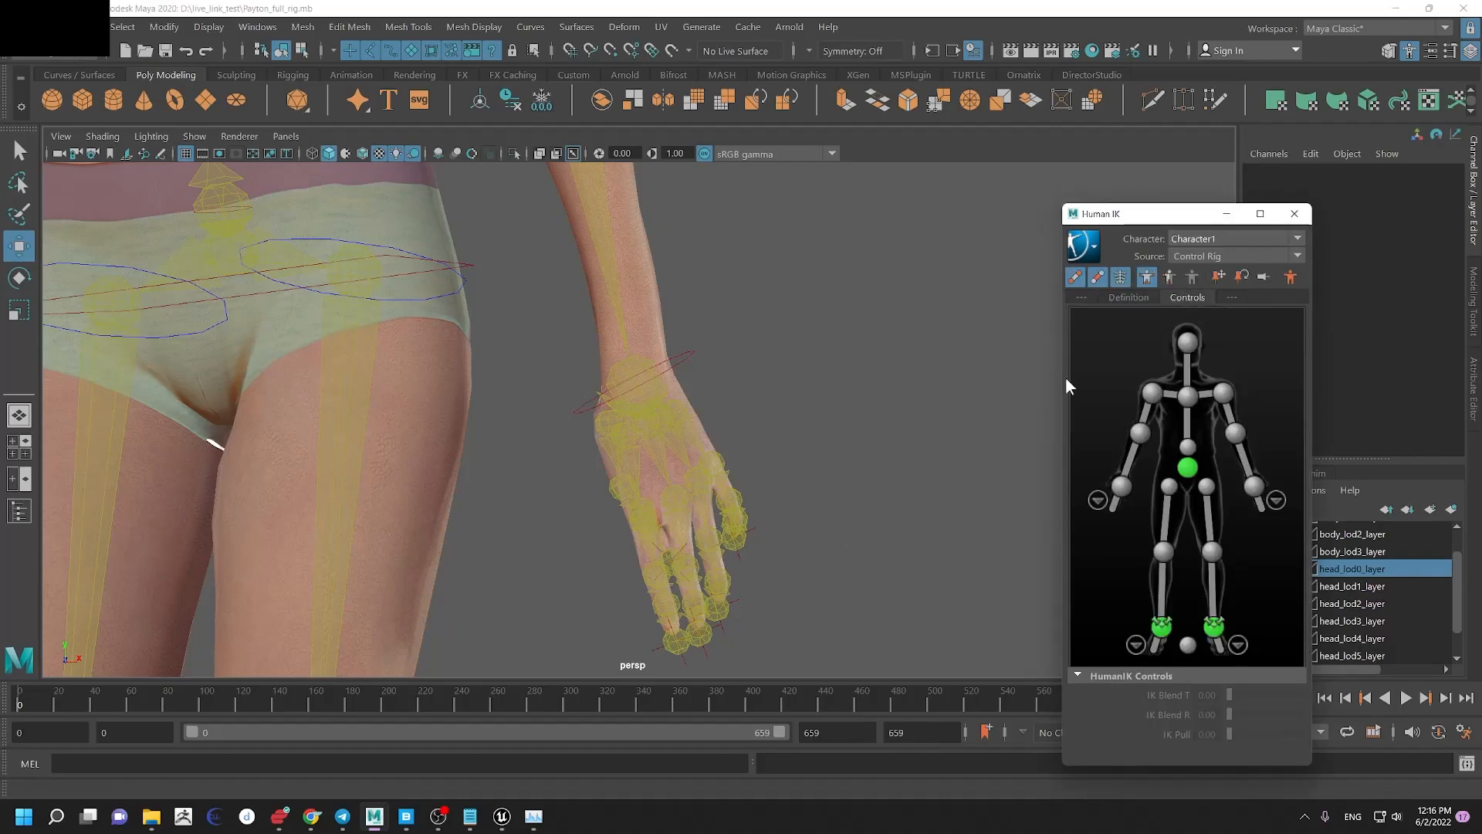
click(1090, 402)
drag(1166, 216, 1056, 169)
click(1329, 475)
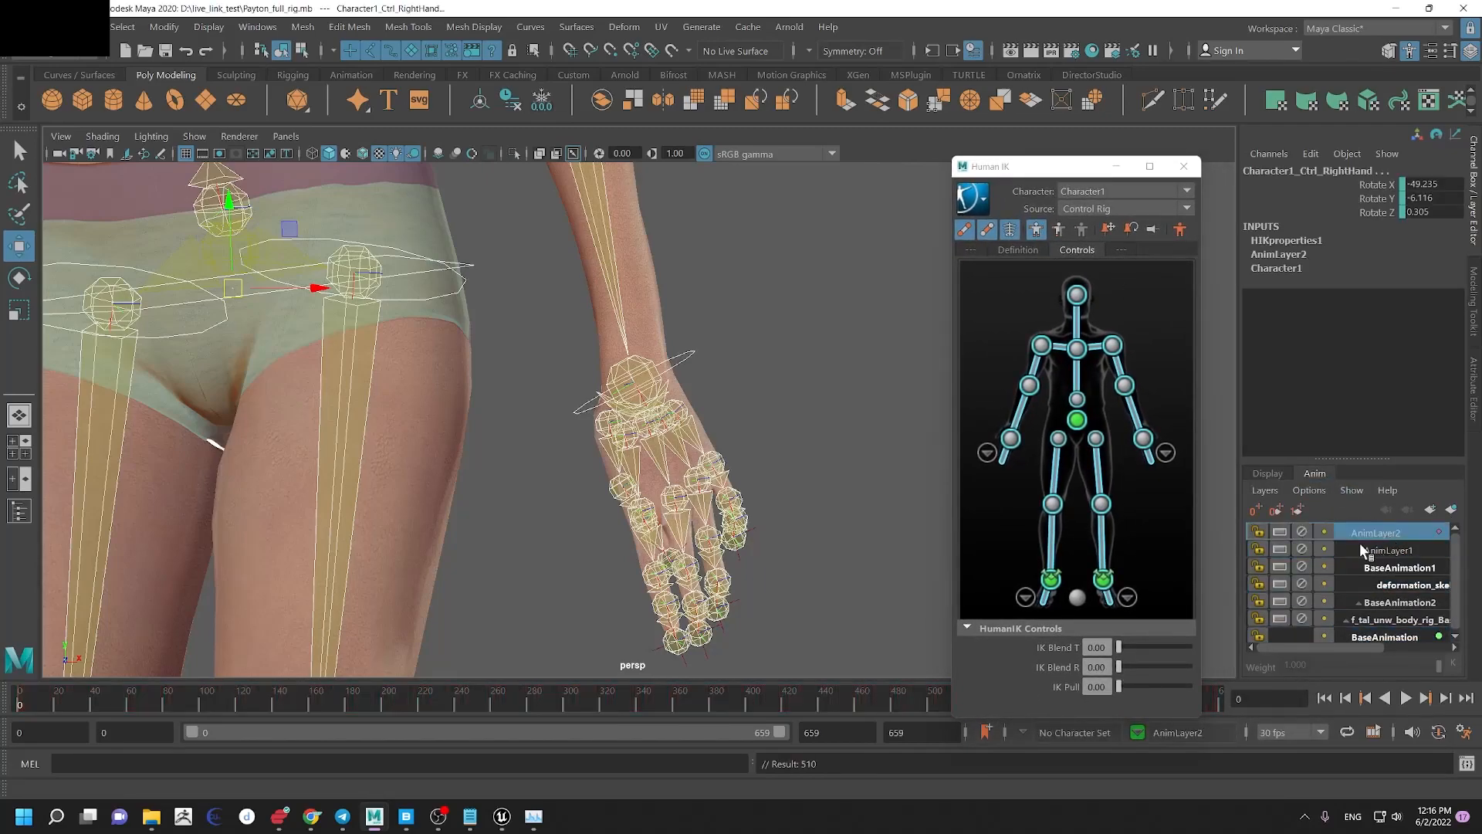
Step: Set the HumanIK control rig to Body Part mode and check the pinky effectors on both hands
alt+middle_drag(606, 581, 606, 538)
alt+right_drag(607, 538, 671, 542)
click(1059, 231)
alt+drag(668, 395, 741, 511)
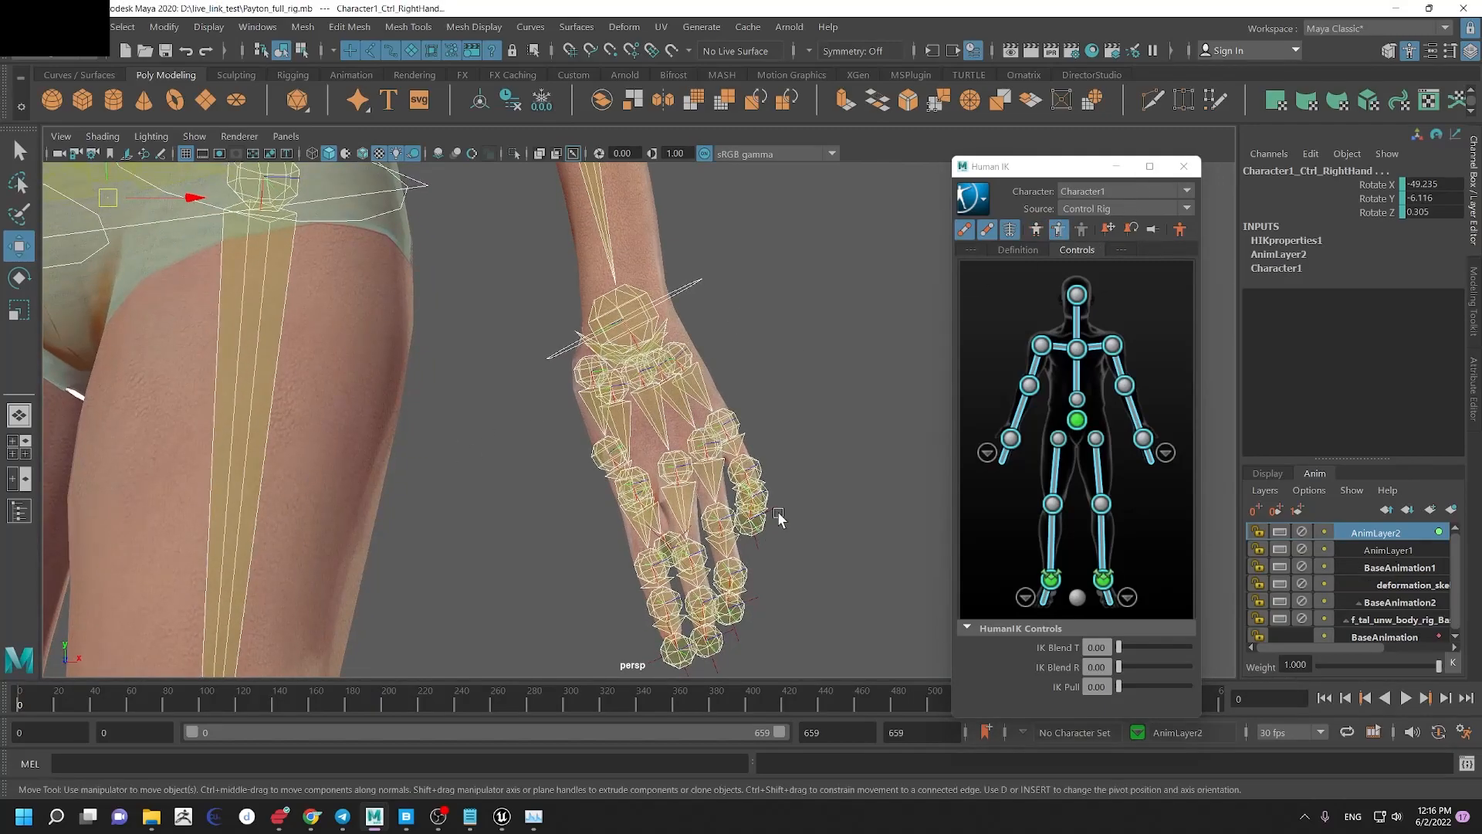
click(760, 521)
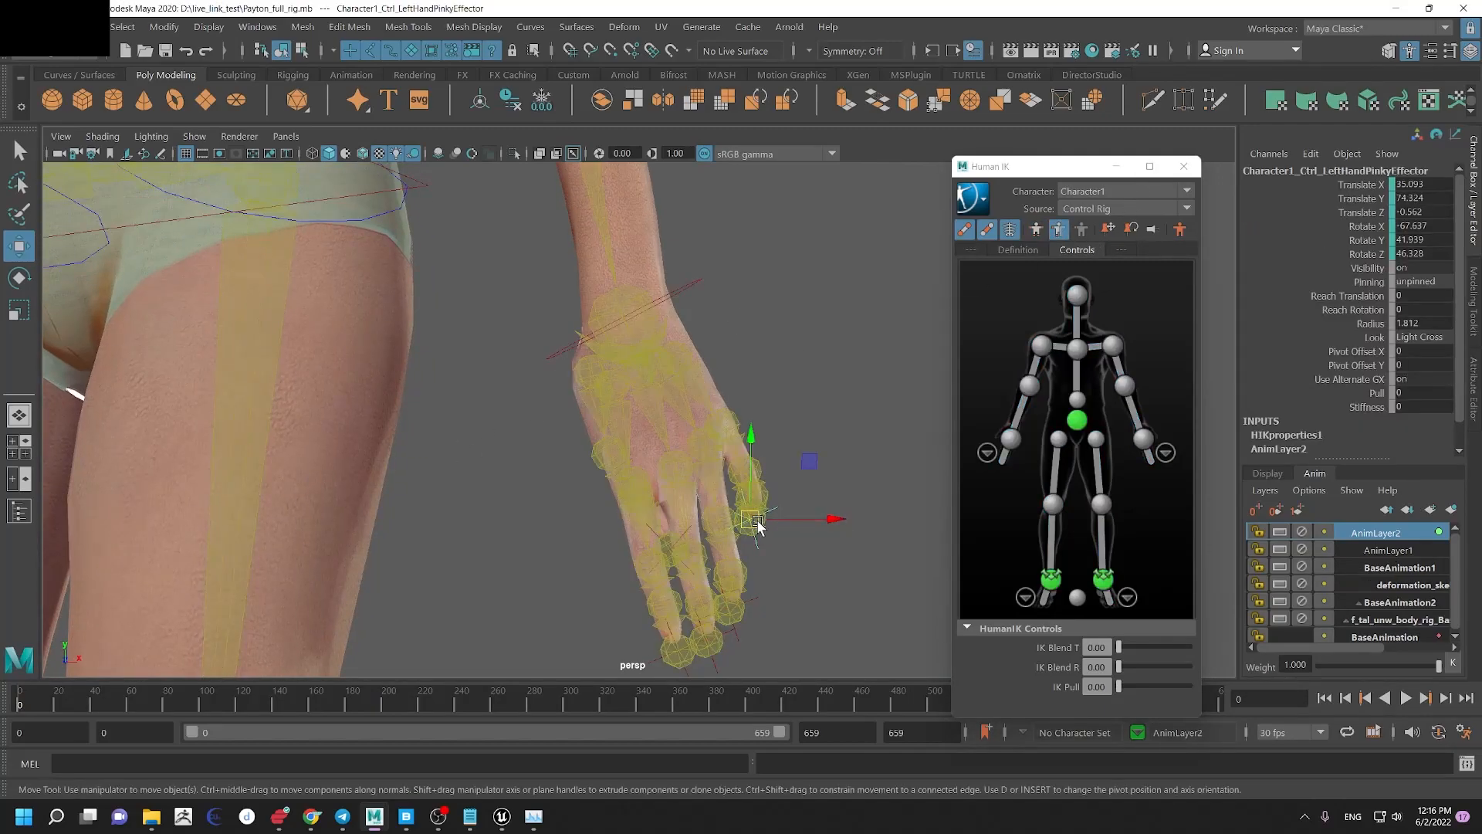
right_drag(752, 522, 761, 339)
alt+drag(342, 362, 465, 466)
click(426, 547)
right_drag(426, 548, 437, 343)
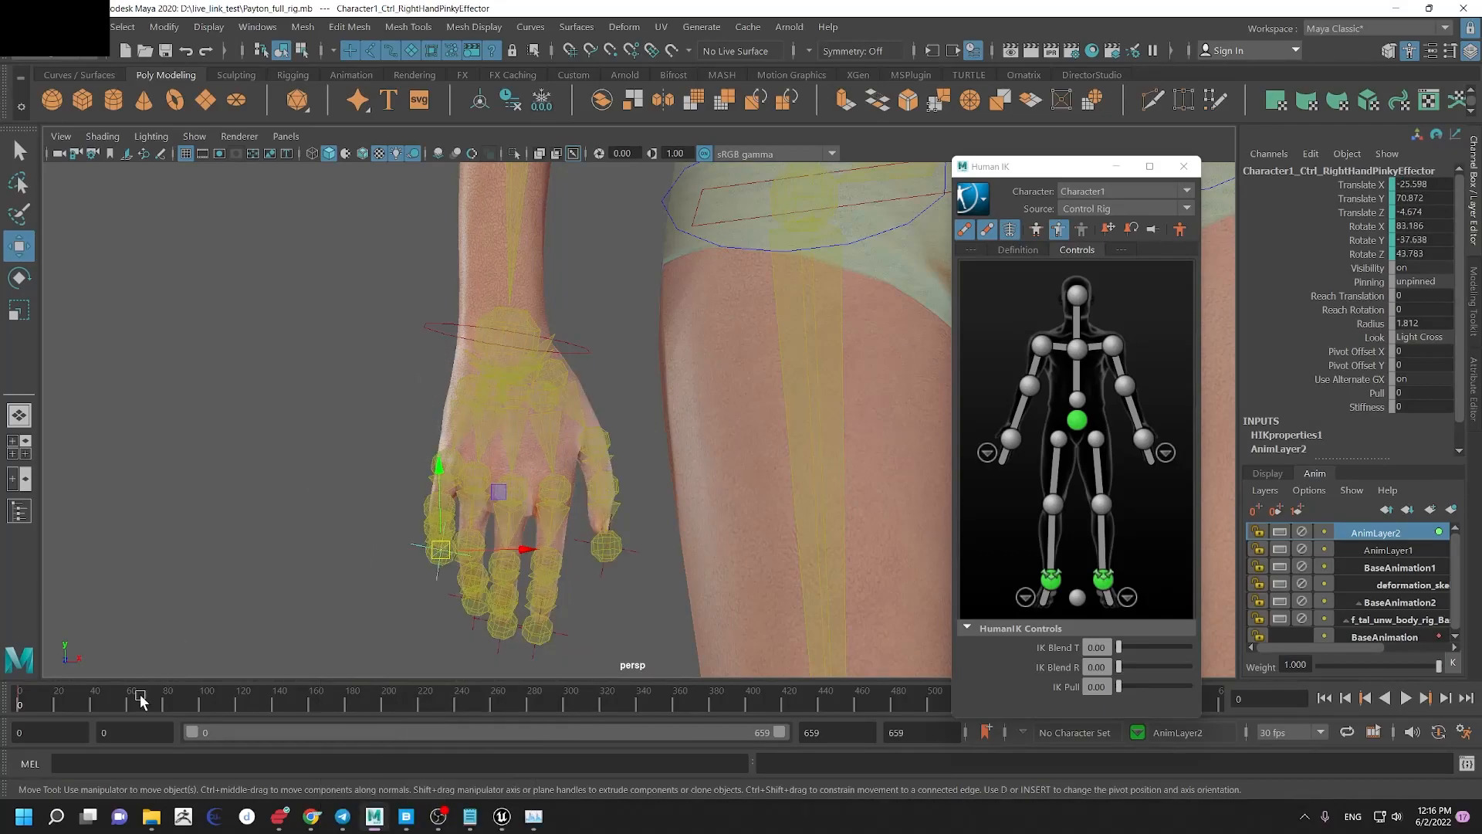
Step: Turn off the X-ray joint display over the character in the perspective view
alt+right_drag(474, 392, 254, 384)
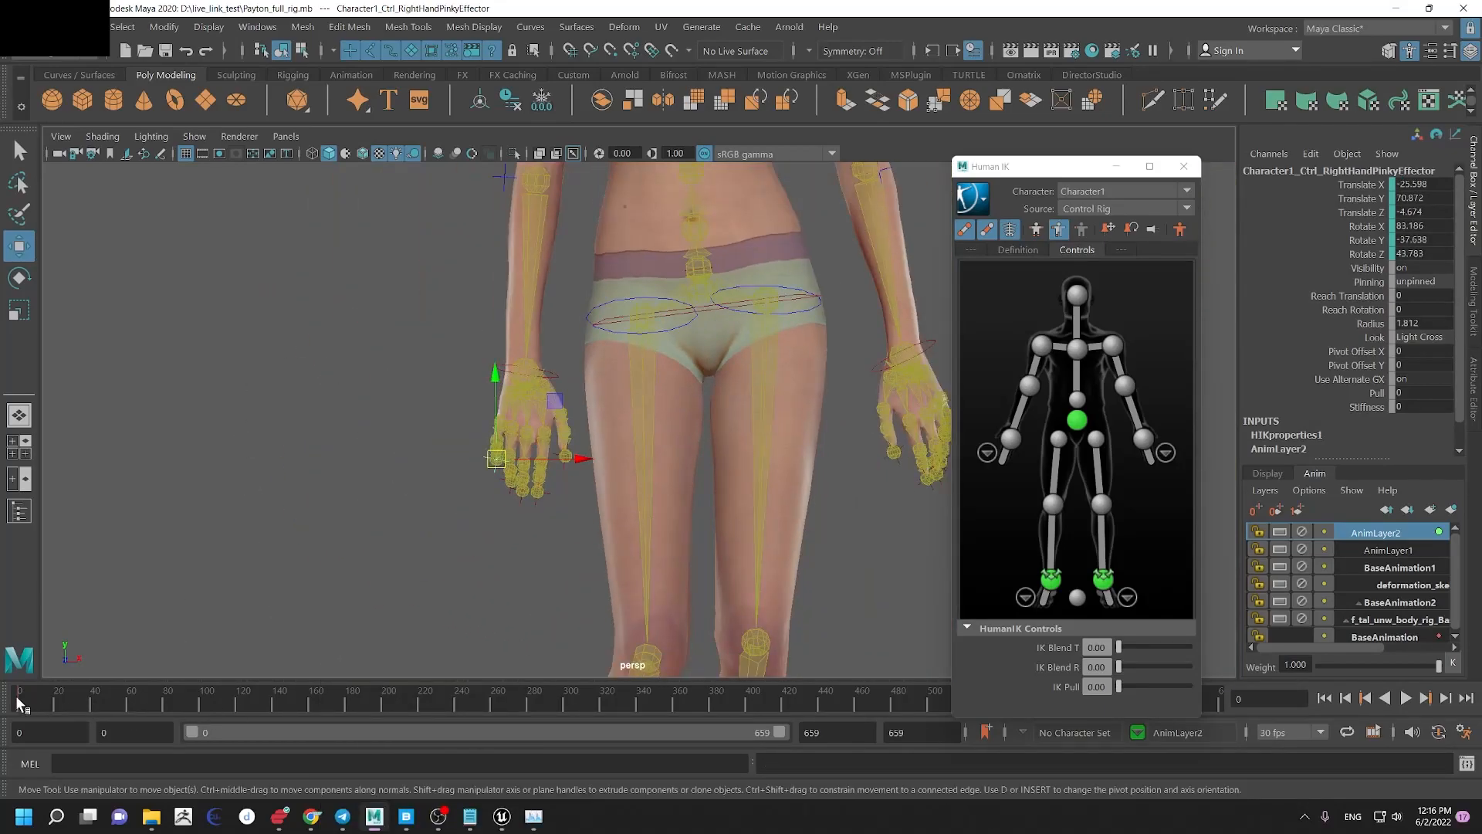
drag(48, 696, 5, 681)
alt+drag(463, 418, 582, 356)
alt+middle_drag(582, 356, 526, 471)
alt+drag(526, 471, 500, 508)
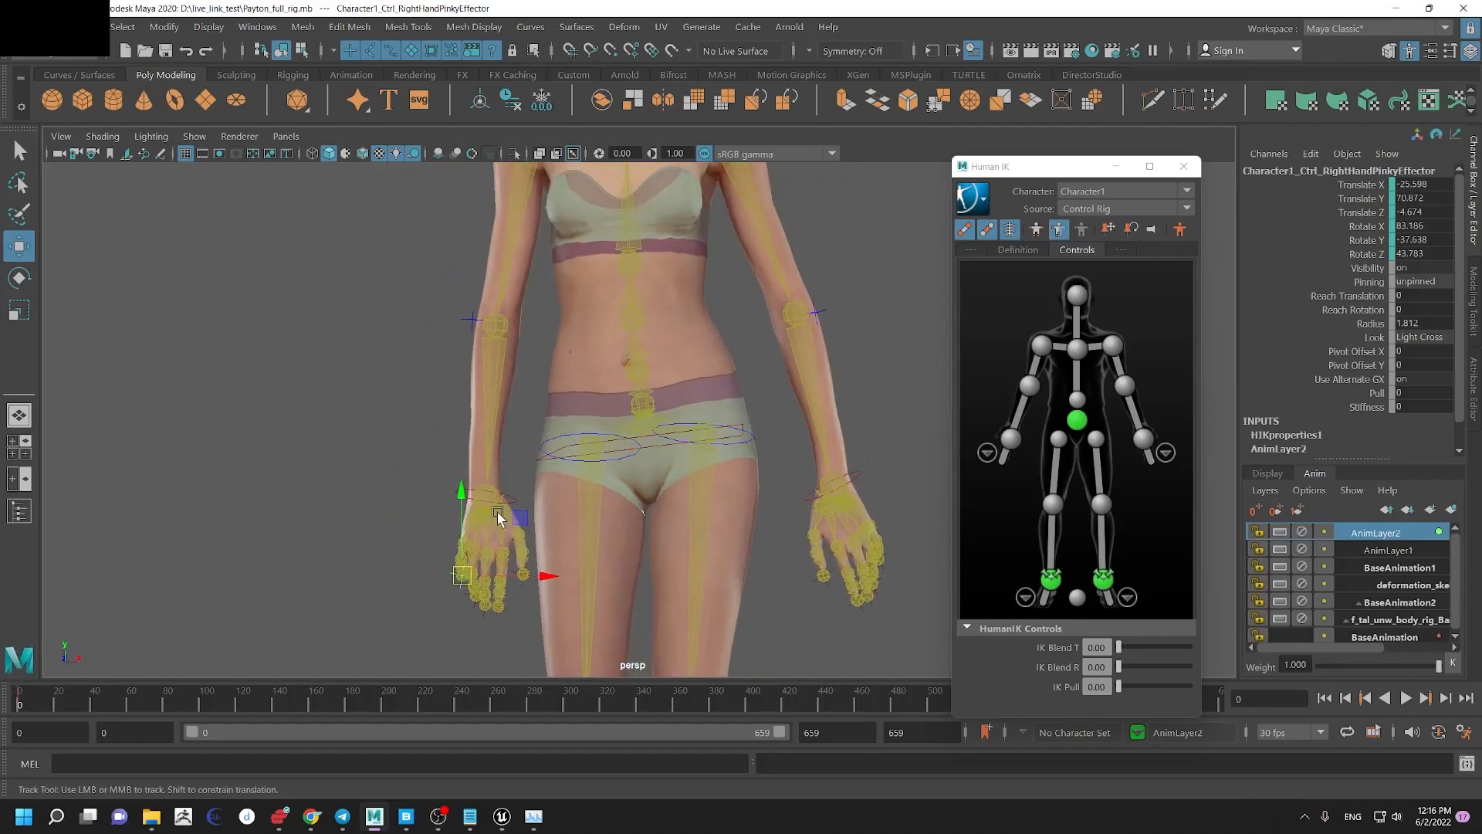
alt+right_drag(501, 508, 601, 235)
click(575, 156)
Step: Delete the jaw control's keys from frame 0 to 63 and reset its Translate X and Y to 0
alt+middle_drag(642, 224, 495, 284)
alt+middle_drag(668, 518, 707, 566)
alt+right_drag(606, 259, 648, 275)
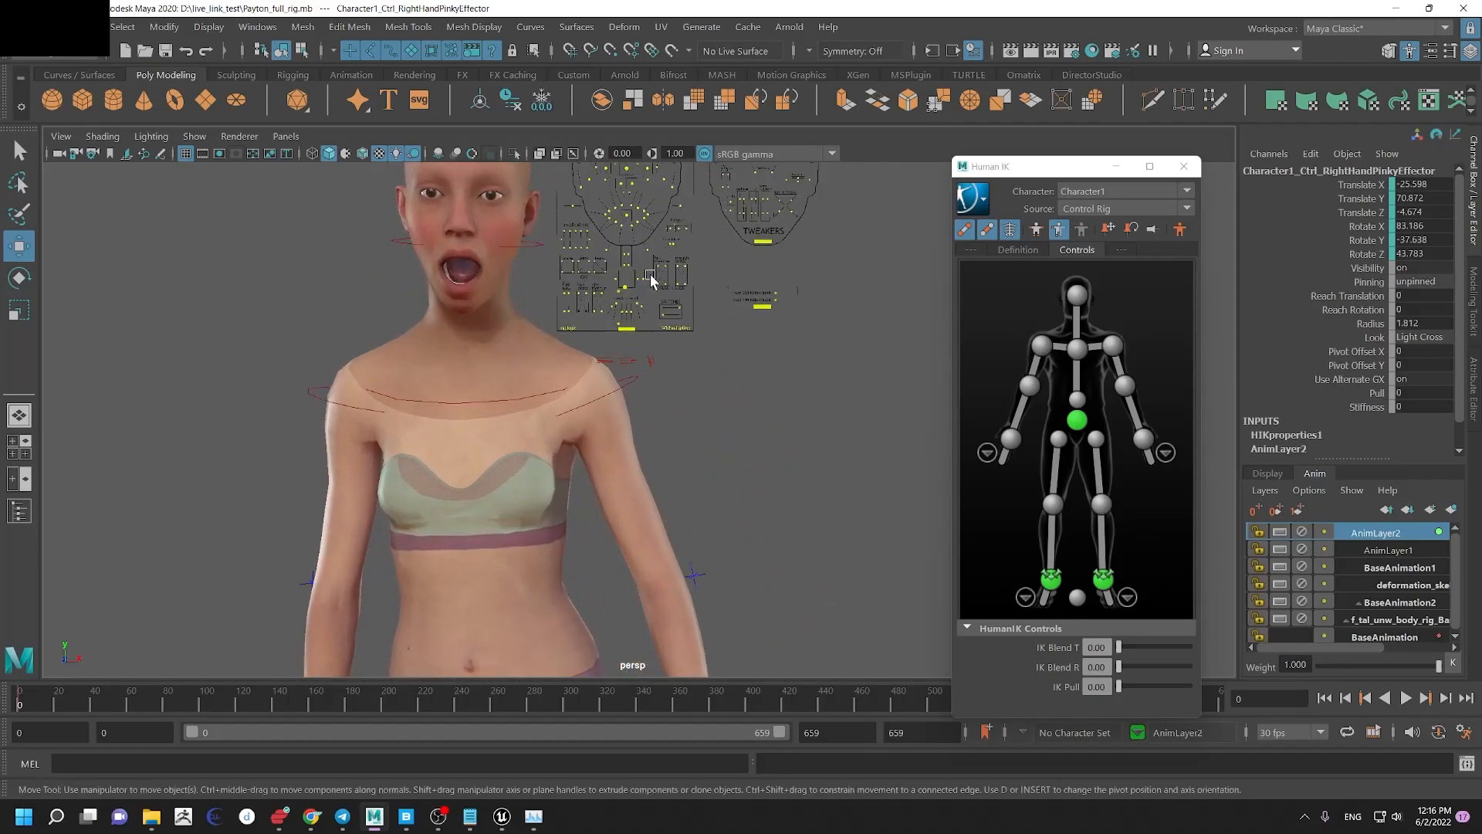
alt+middle_drag(594, 243, 619, 364)
alt+right_drag(619, 364, 672, 396)
click(682, 406)
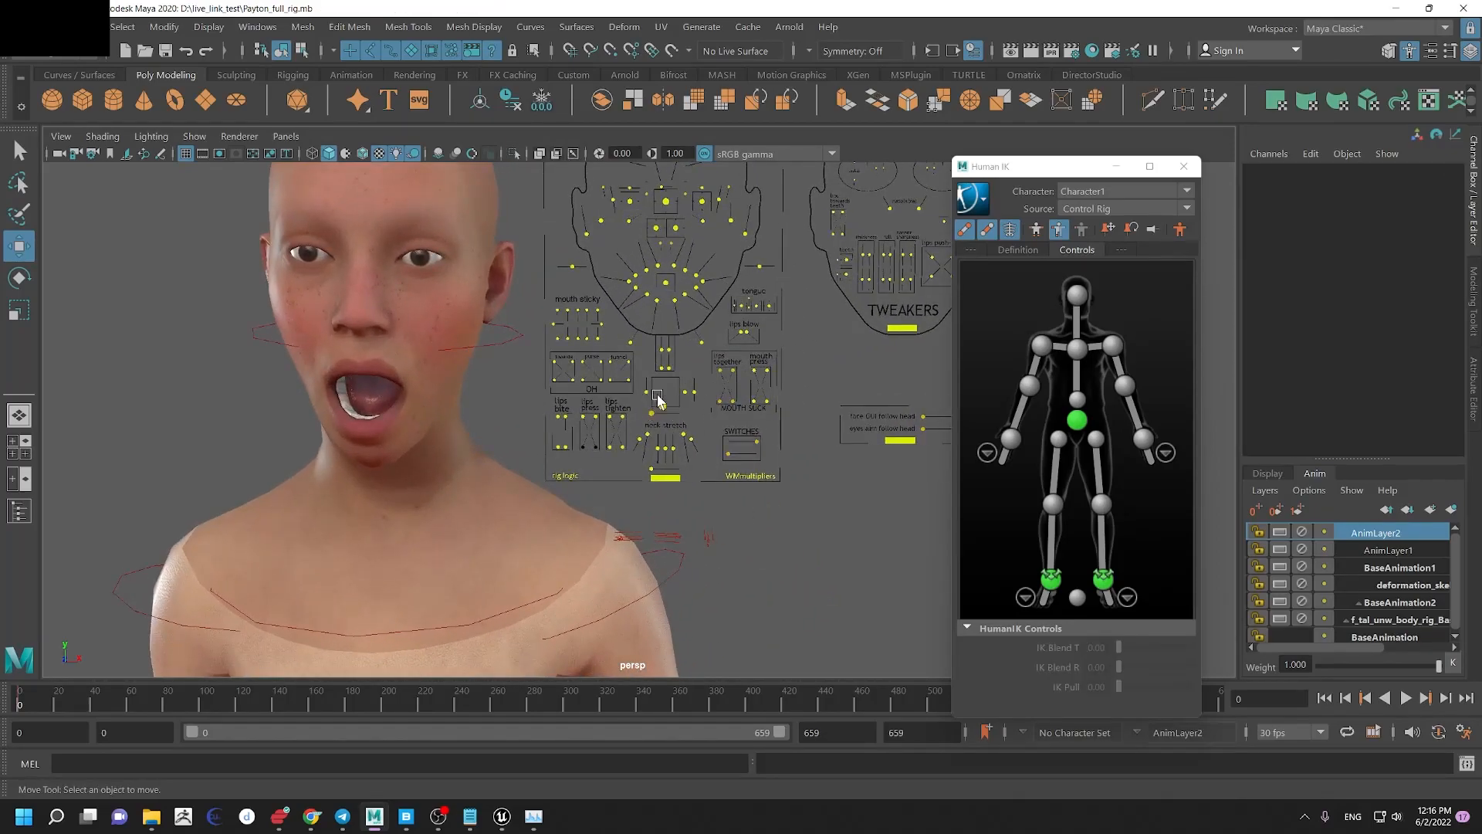
click(660, 409)
drag(665, 374, 533, 412)
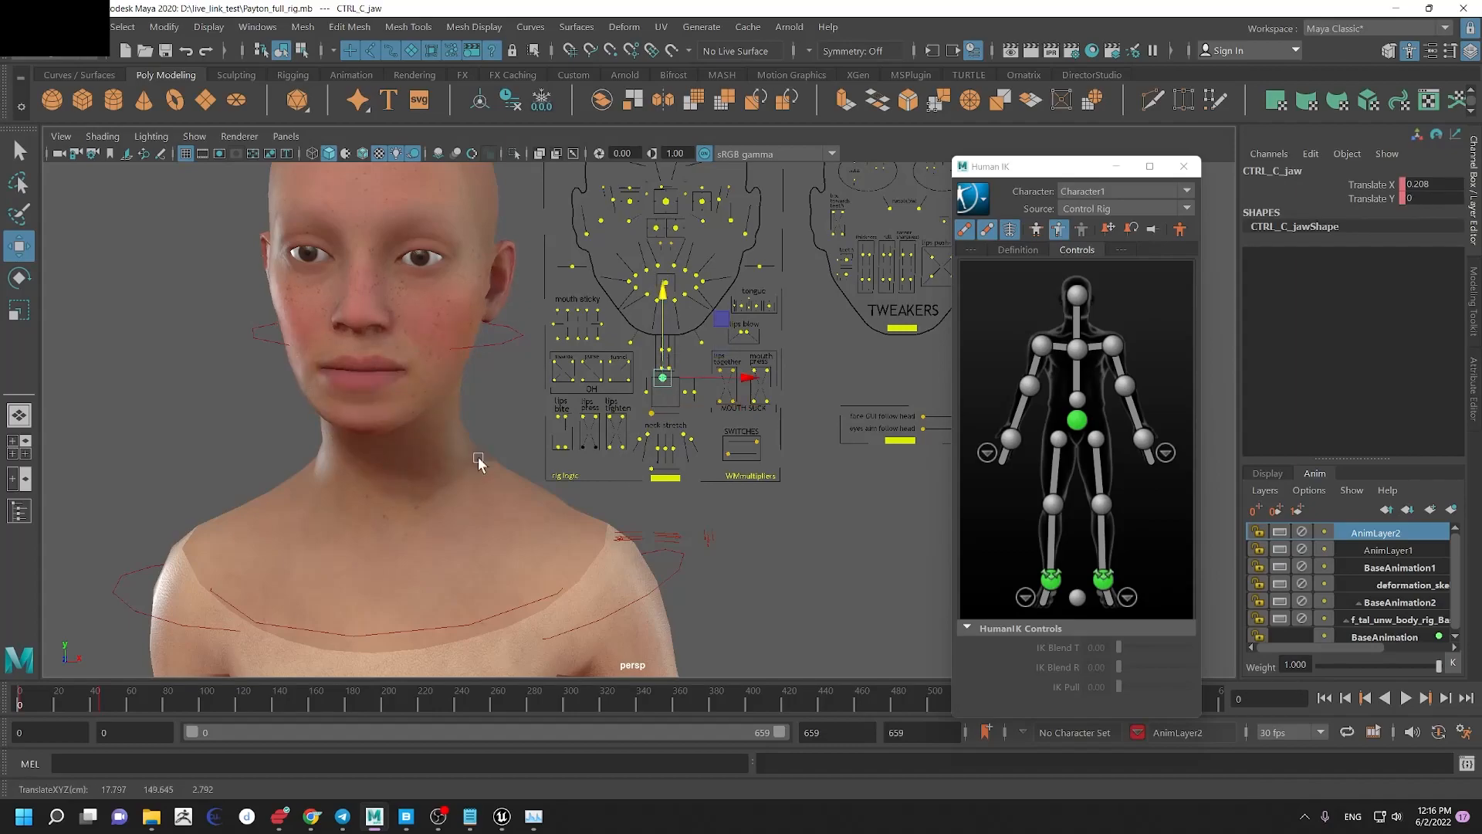
shift+drag(128, 703, 19, 703)
right_click(54, 702)
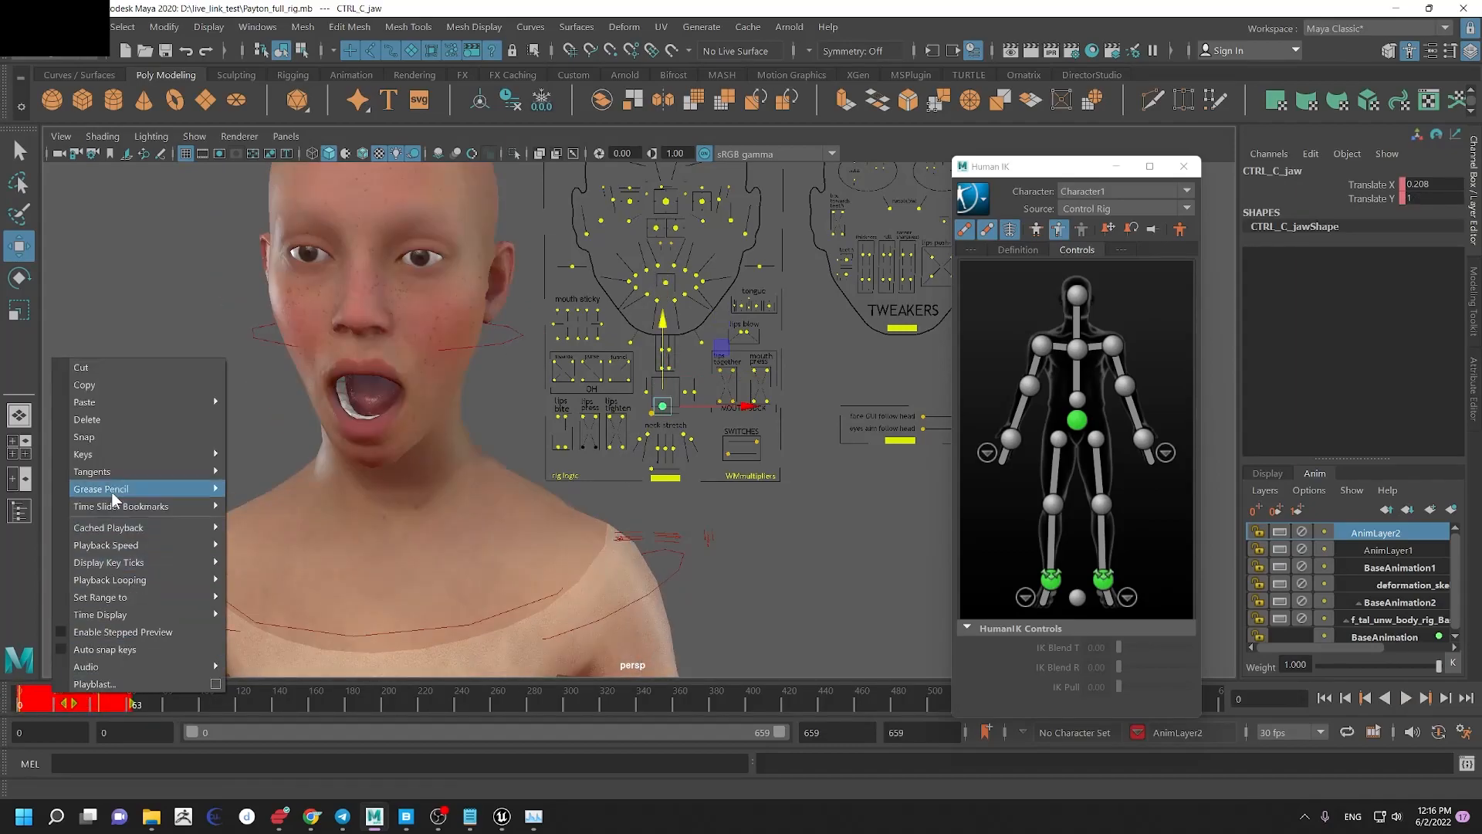
click(116, 424)
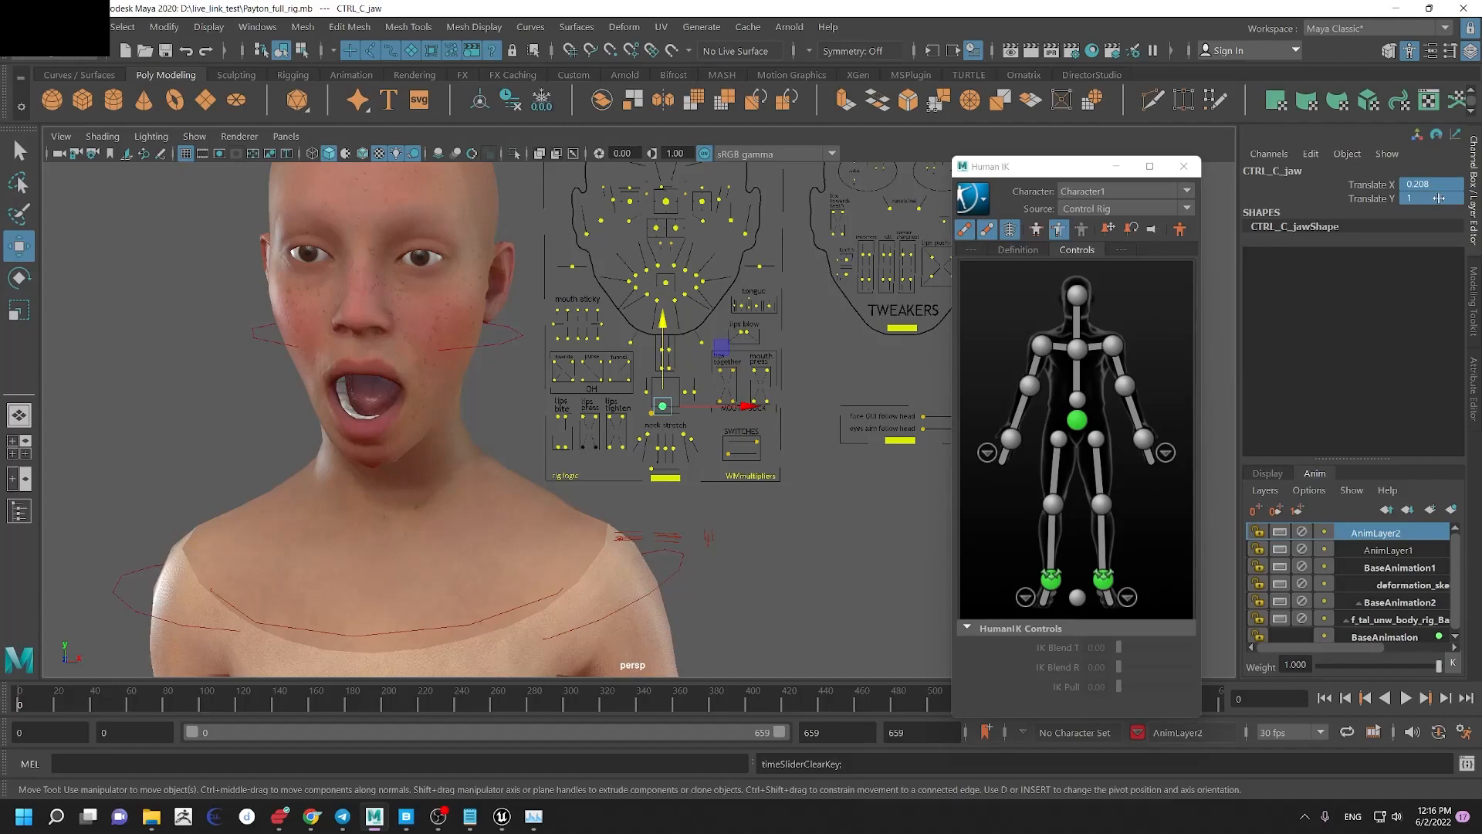
Step: Shrink the Maya window in front of Unreal Editor and play the retargeted animation on the Payton rig
alt+right_drag(699, 404, 217, 594)
alt+middle_drag(217, 594, 276, 564)
alt+right_drag(494, 486, 421, 454)
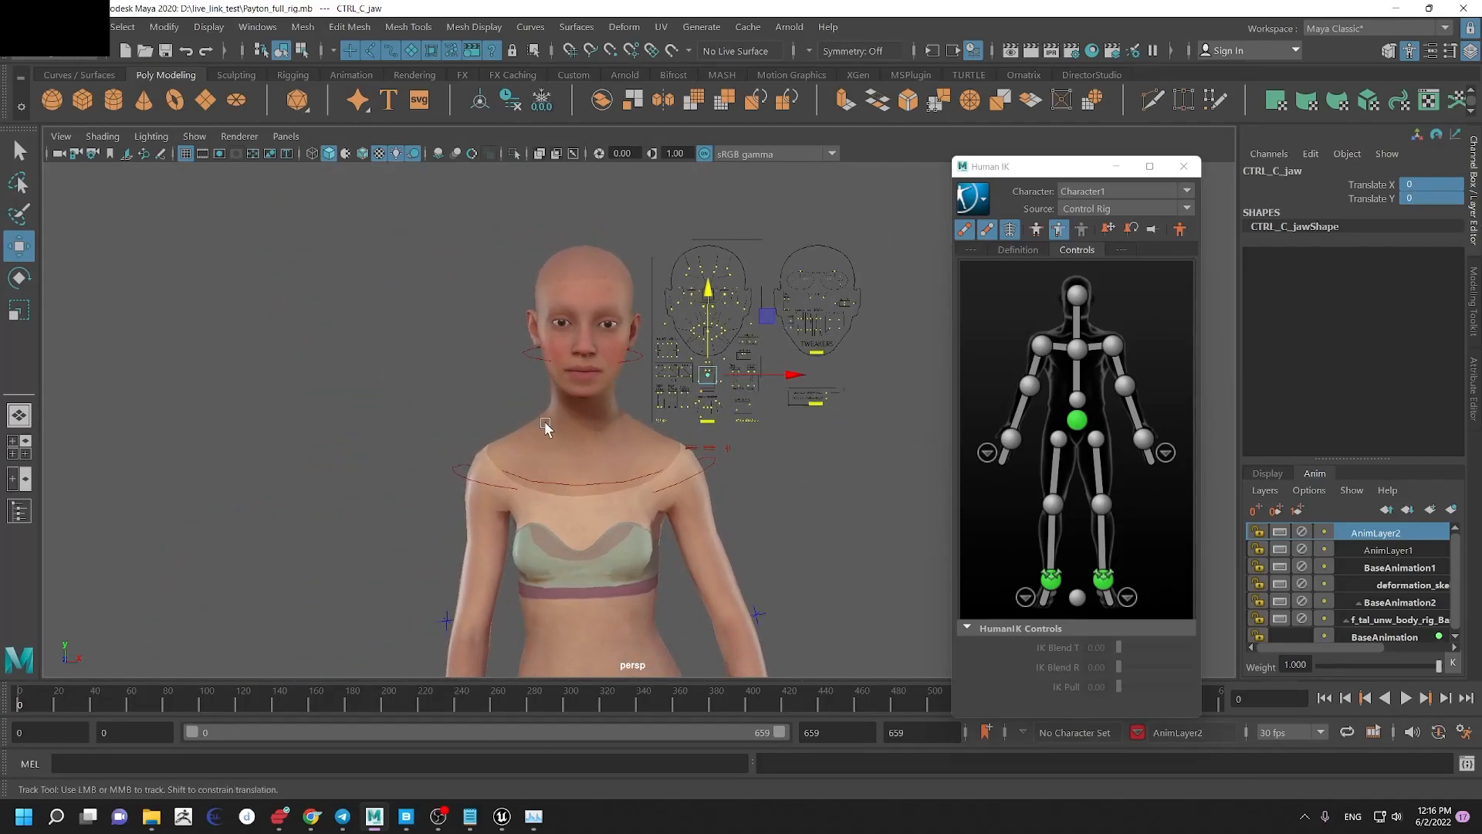
alt+middle_drag(543, 423, 554, 414)
drag(647, 6, 720, 28)
alt+right_drag(483, 564, 483, 245)
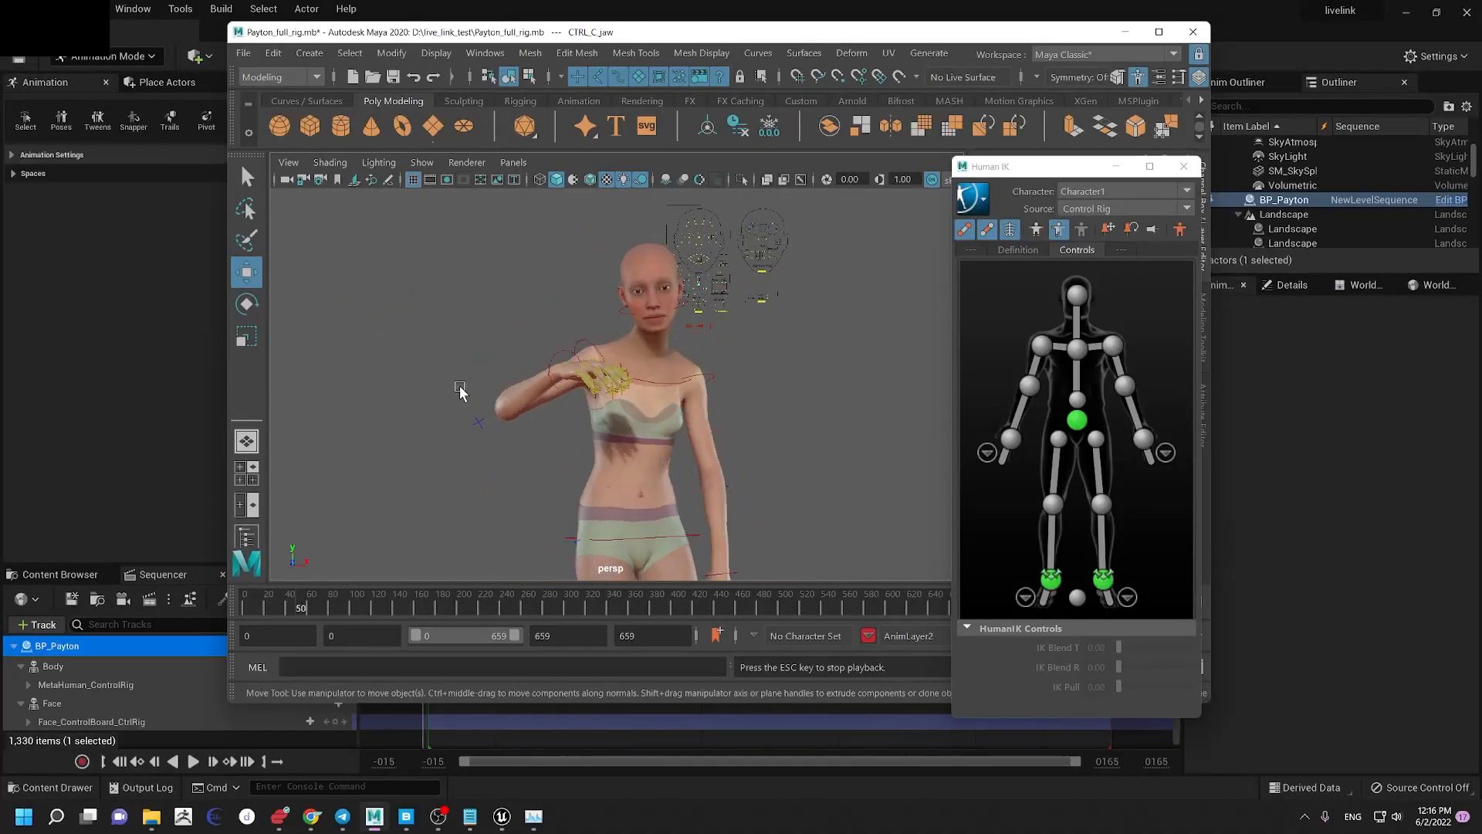
key(Escape)
key(alt+v)
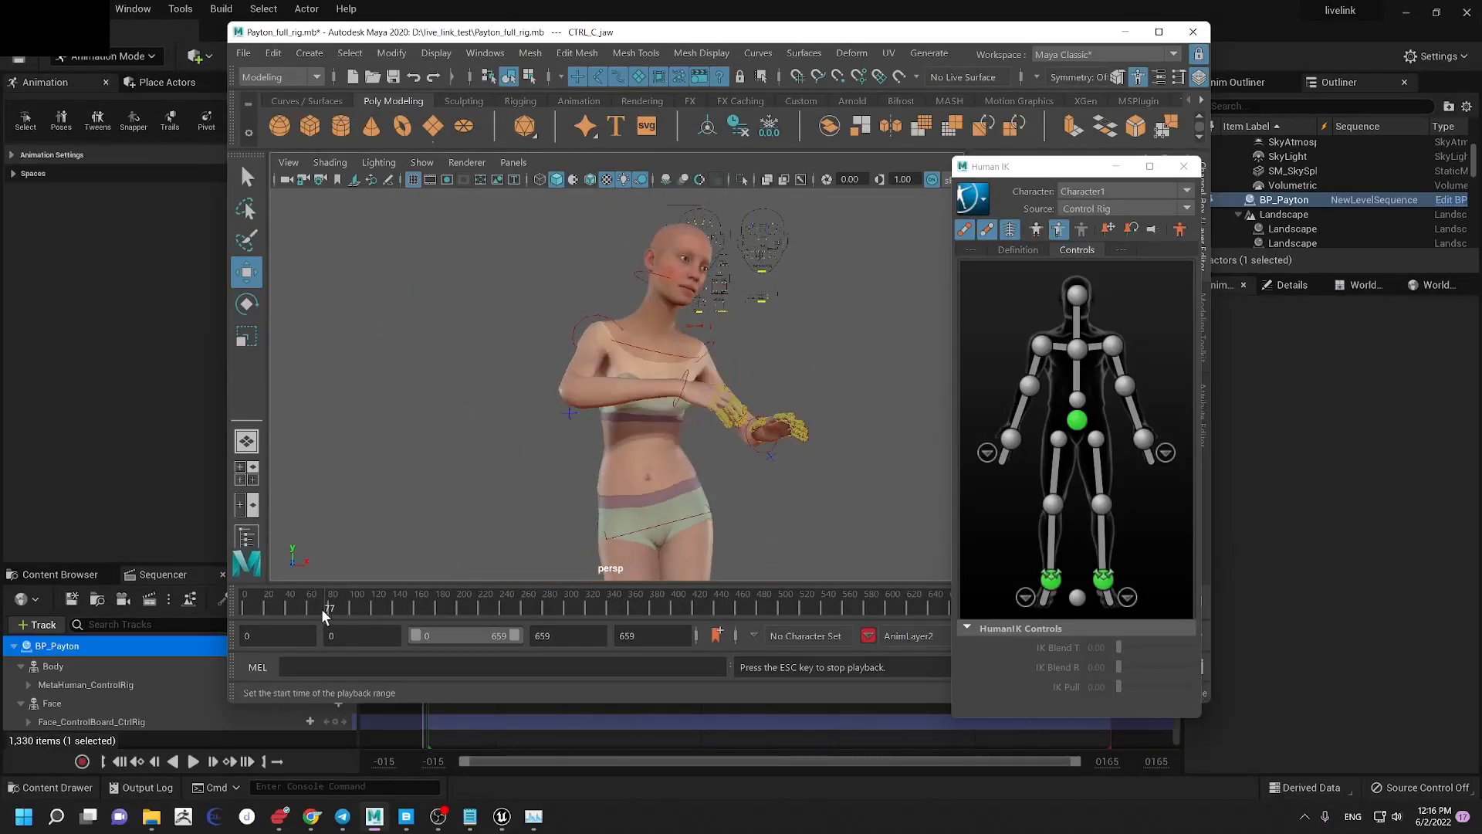
drag(325, 610, 162, 606)
key(alt+v)
drag(865, 31, 869, 32)
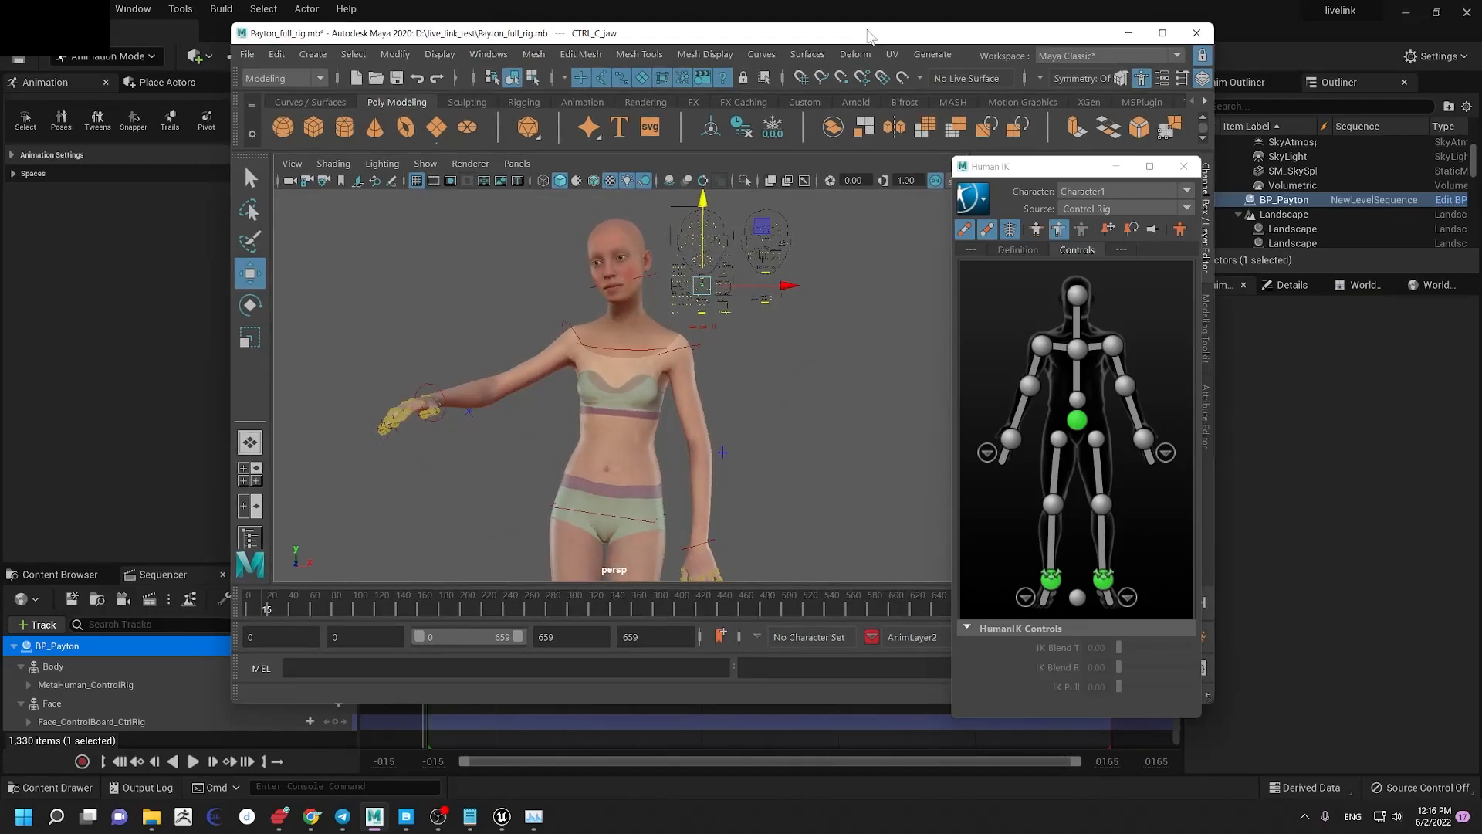
Step: Close the HumanIK window, maximize Maya, and start playing the animation
click(1183, 166)
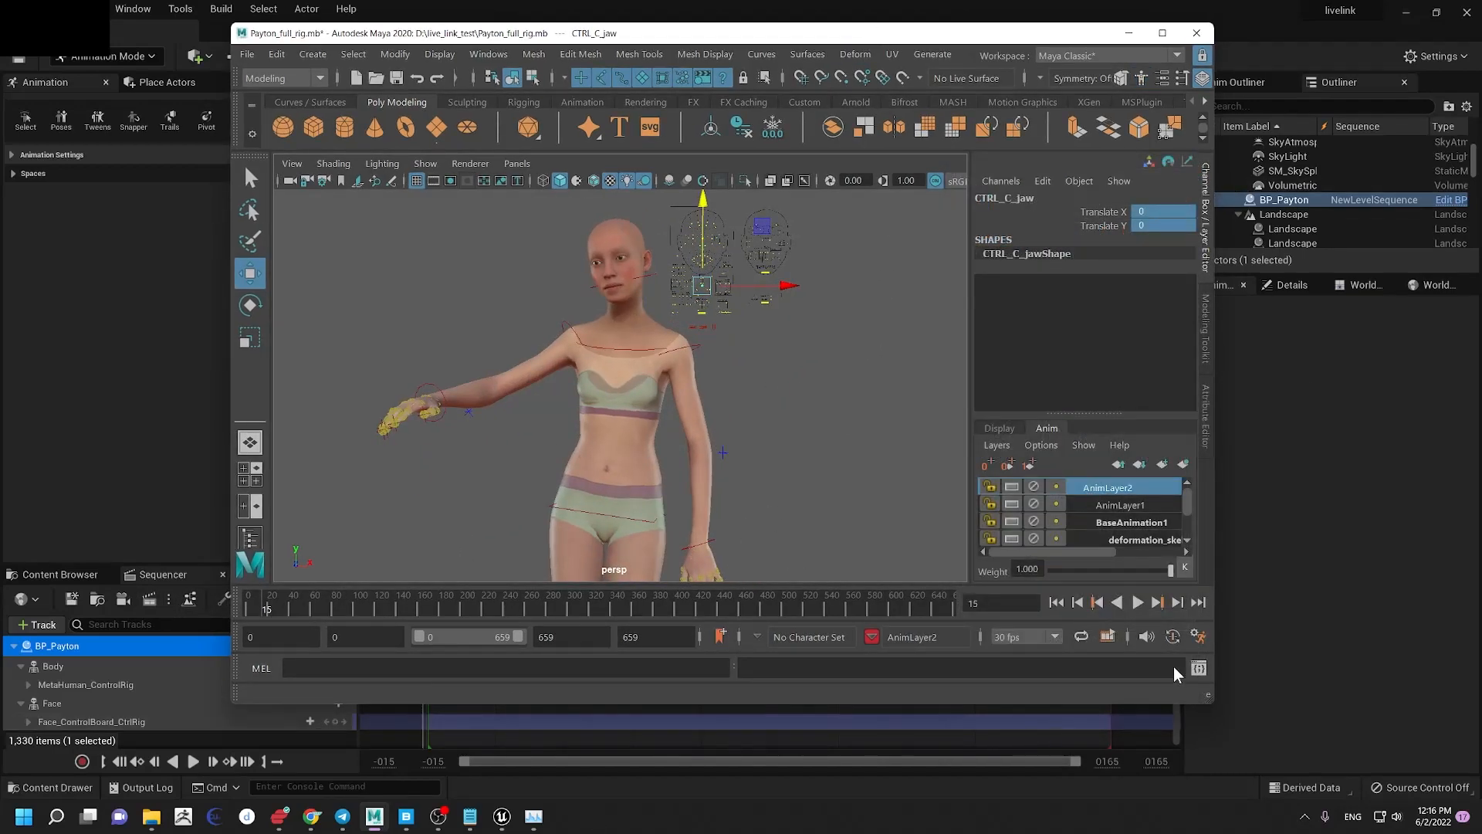
click(1162, 32)
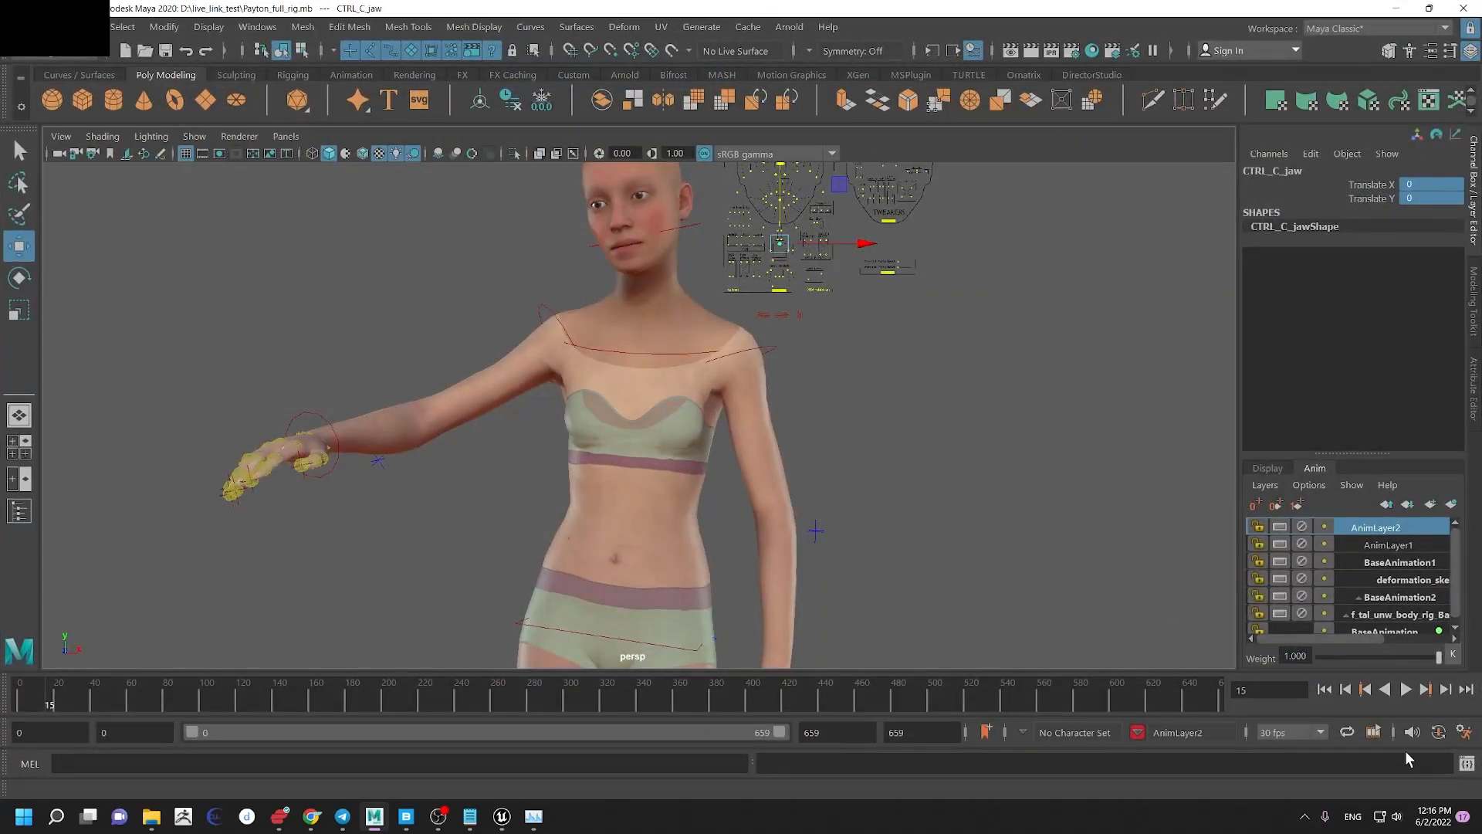
key(alt+v)
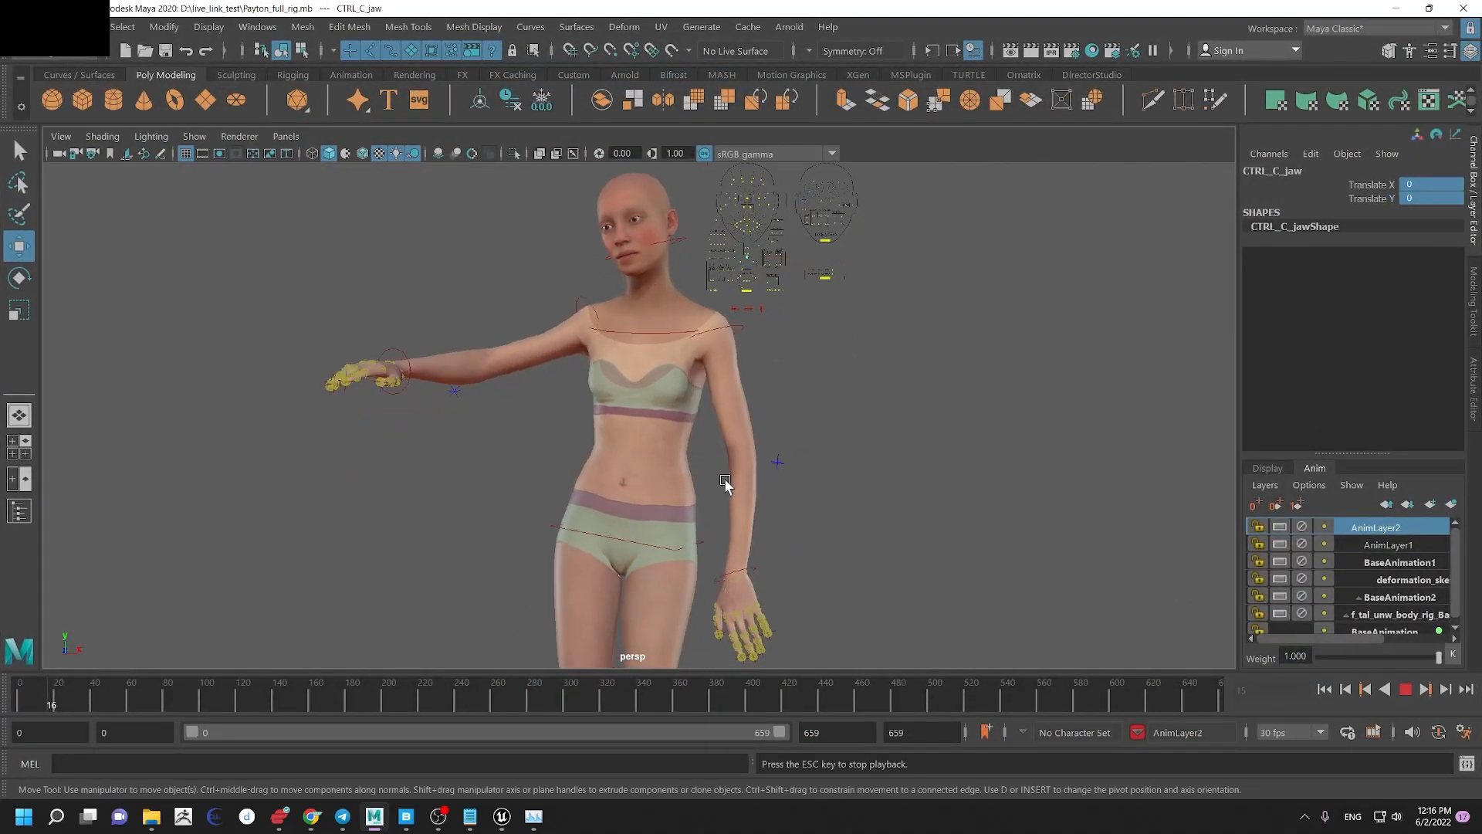
Step: Switch to the Unreal level editor, deselect BP_Payton, and examine the live-linked body and hoodie motion from closer views
click(505, 815)
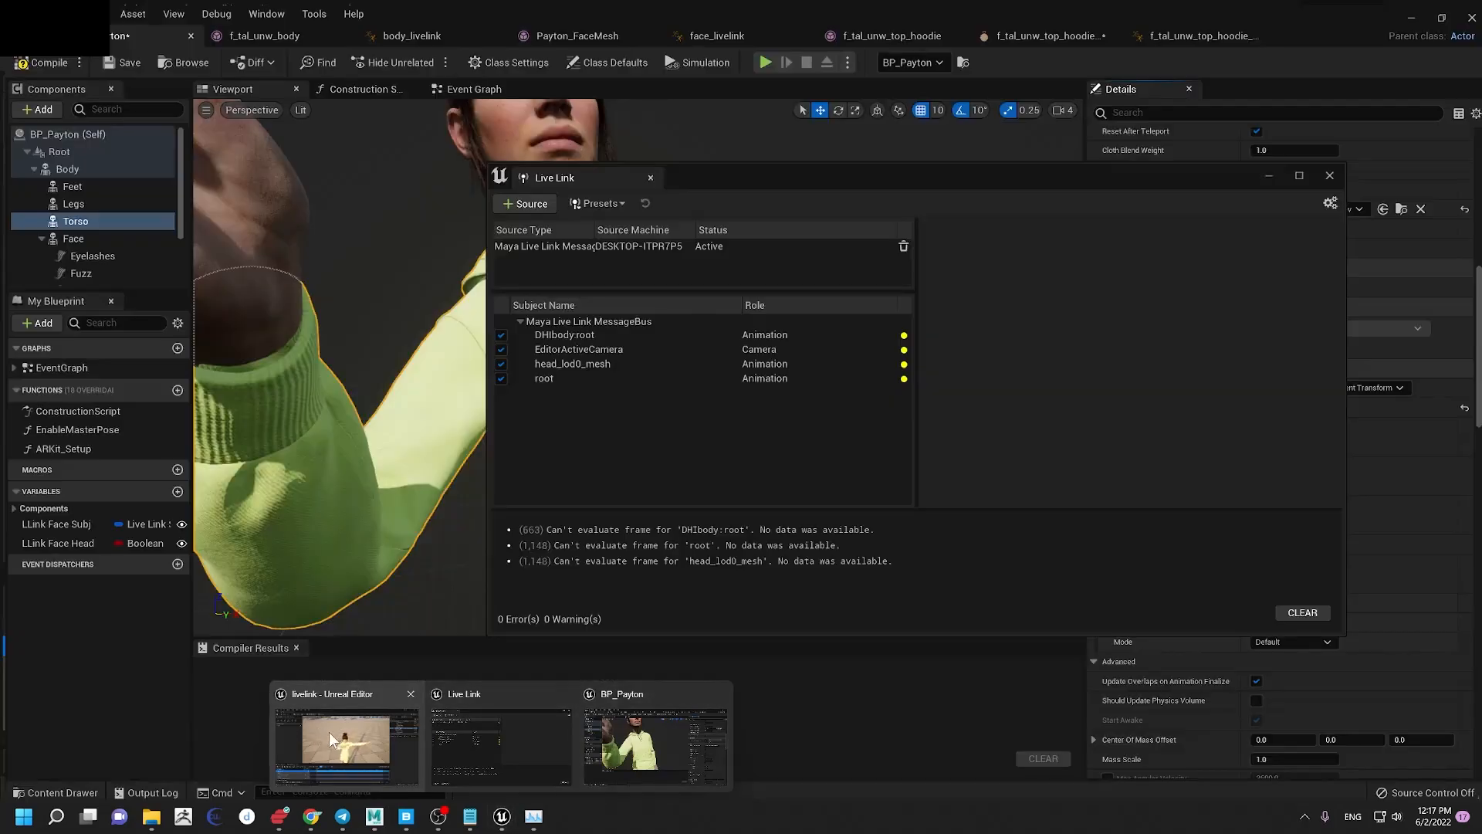
click(328, 732)
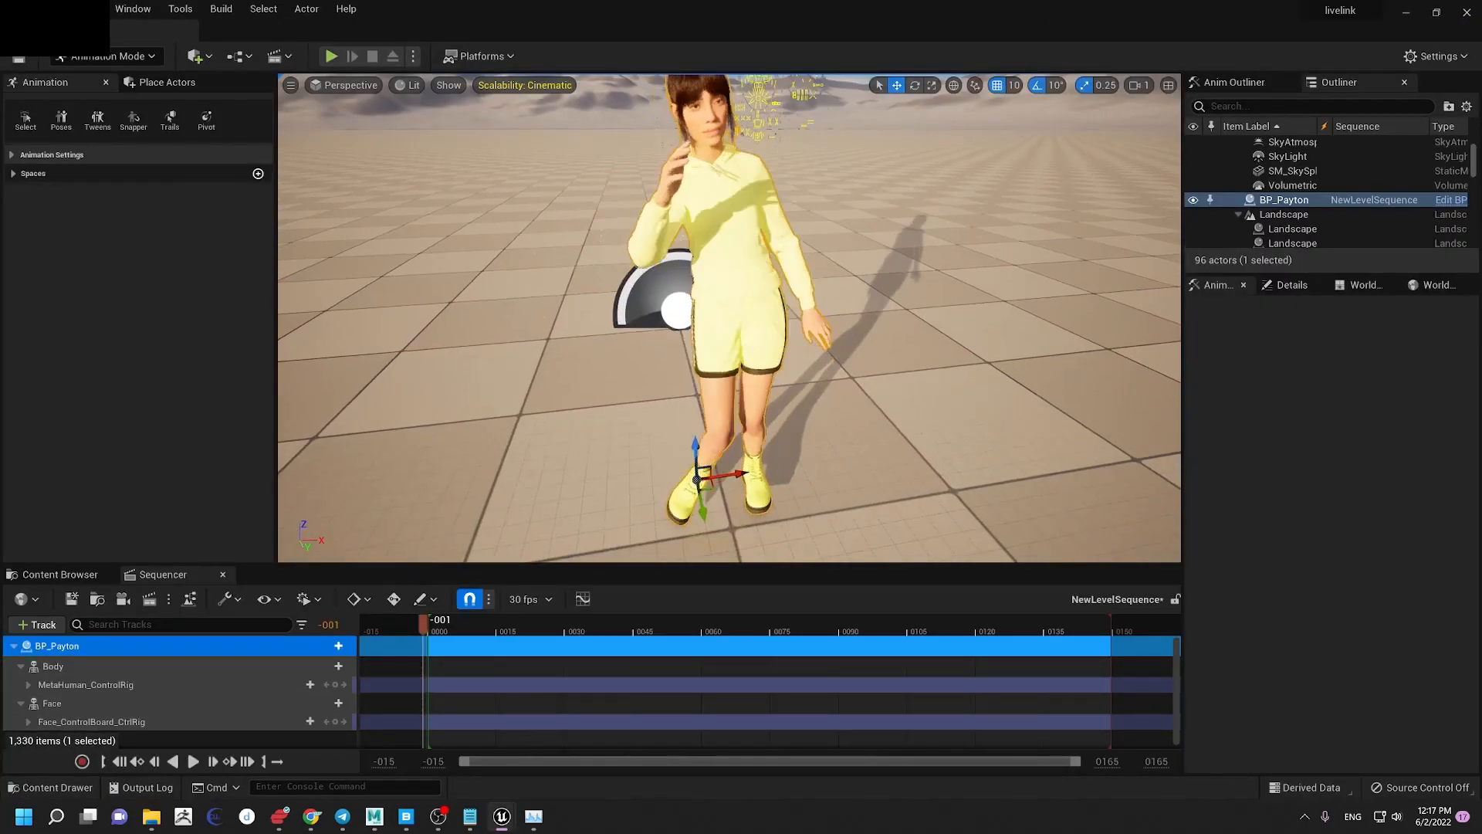
alt+drag(729, 290, 656, 324)
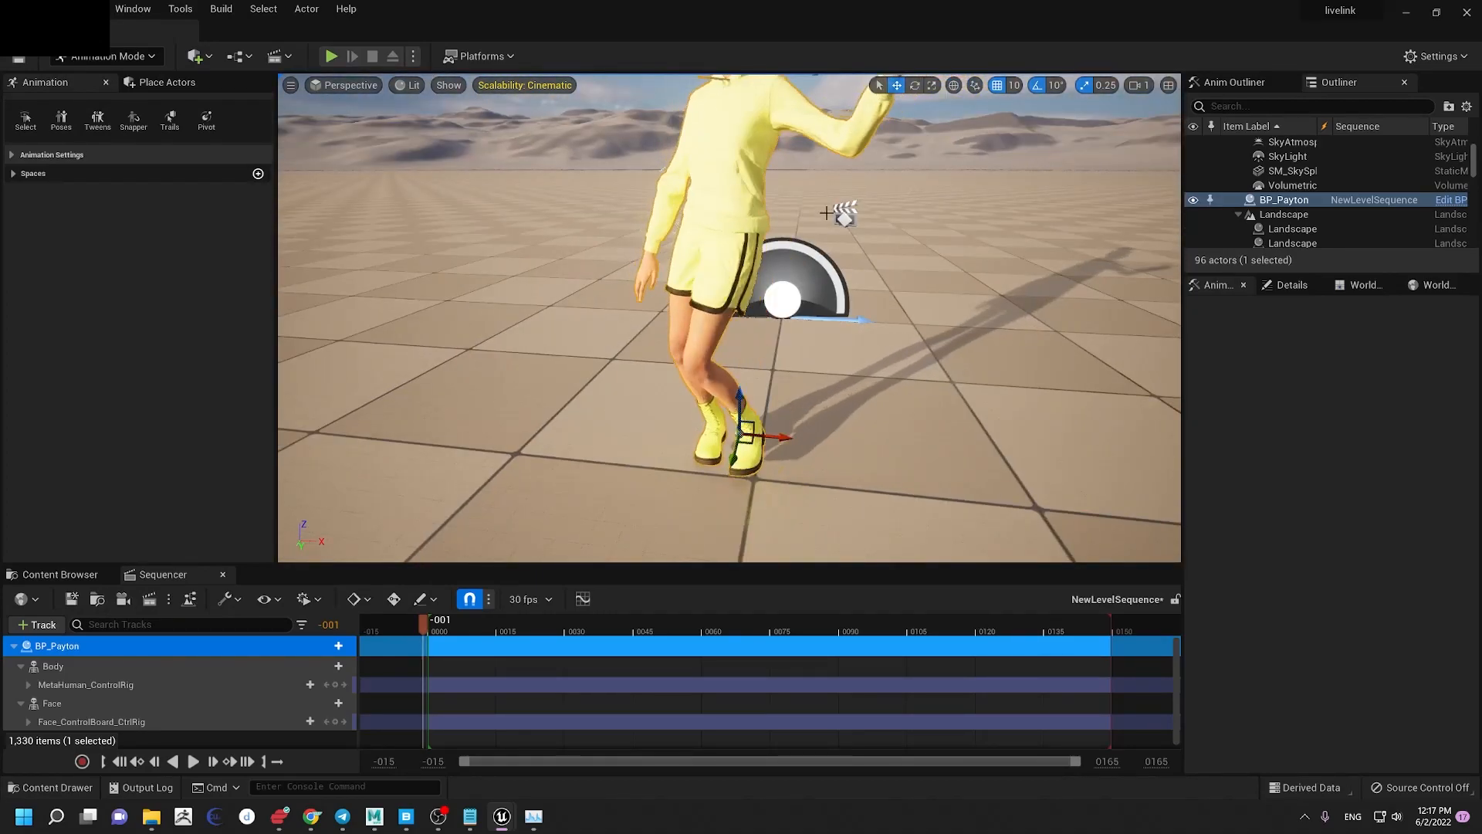
click(933, 206)
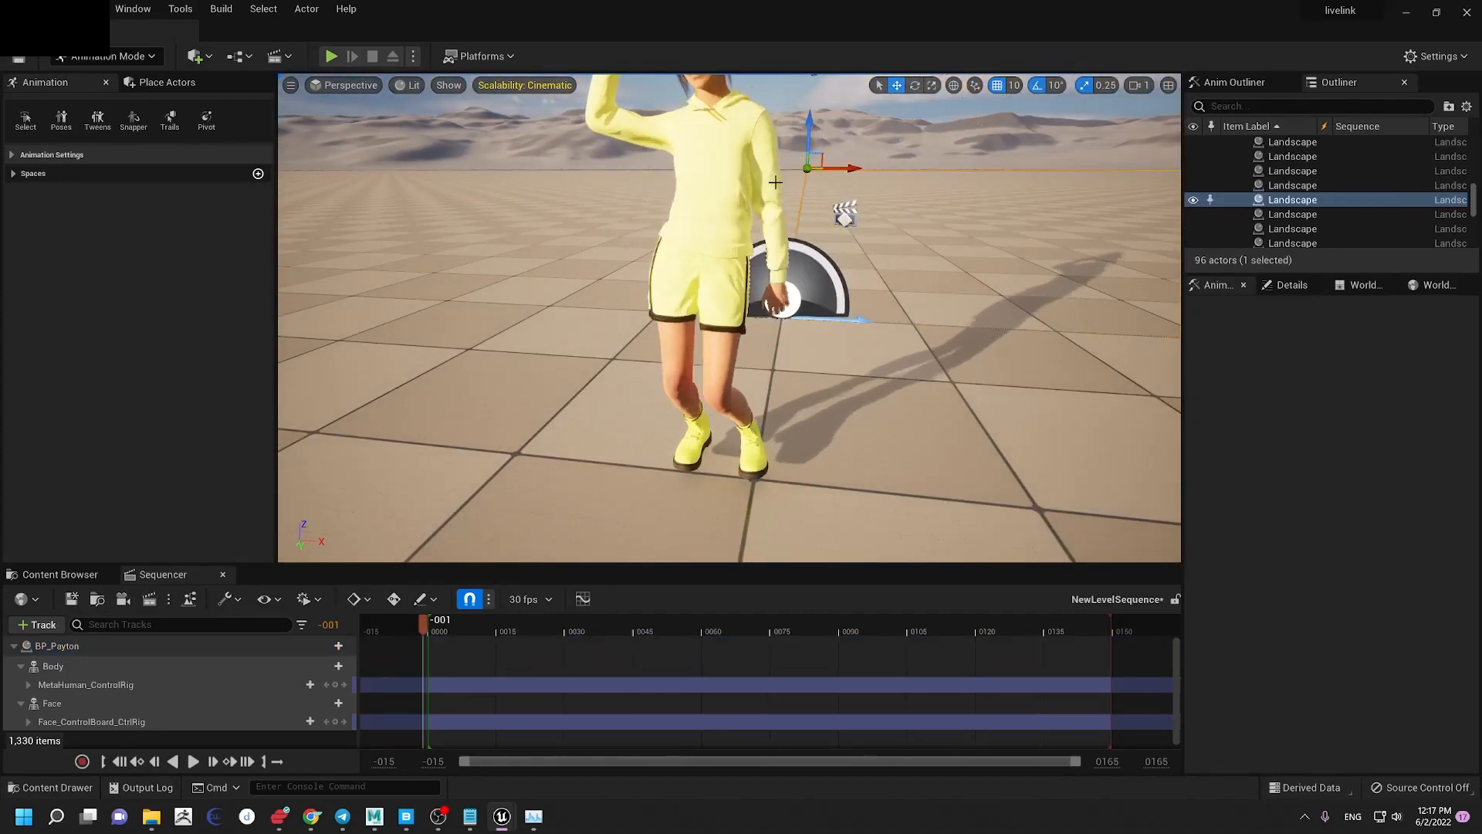
right_drag(725, 186, 764, 181)
key(w)
key(w)
key(a)
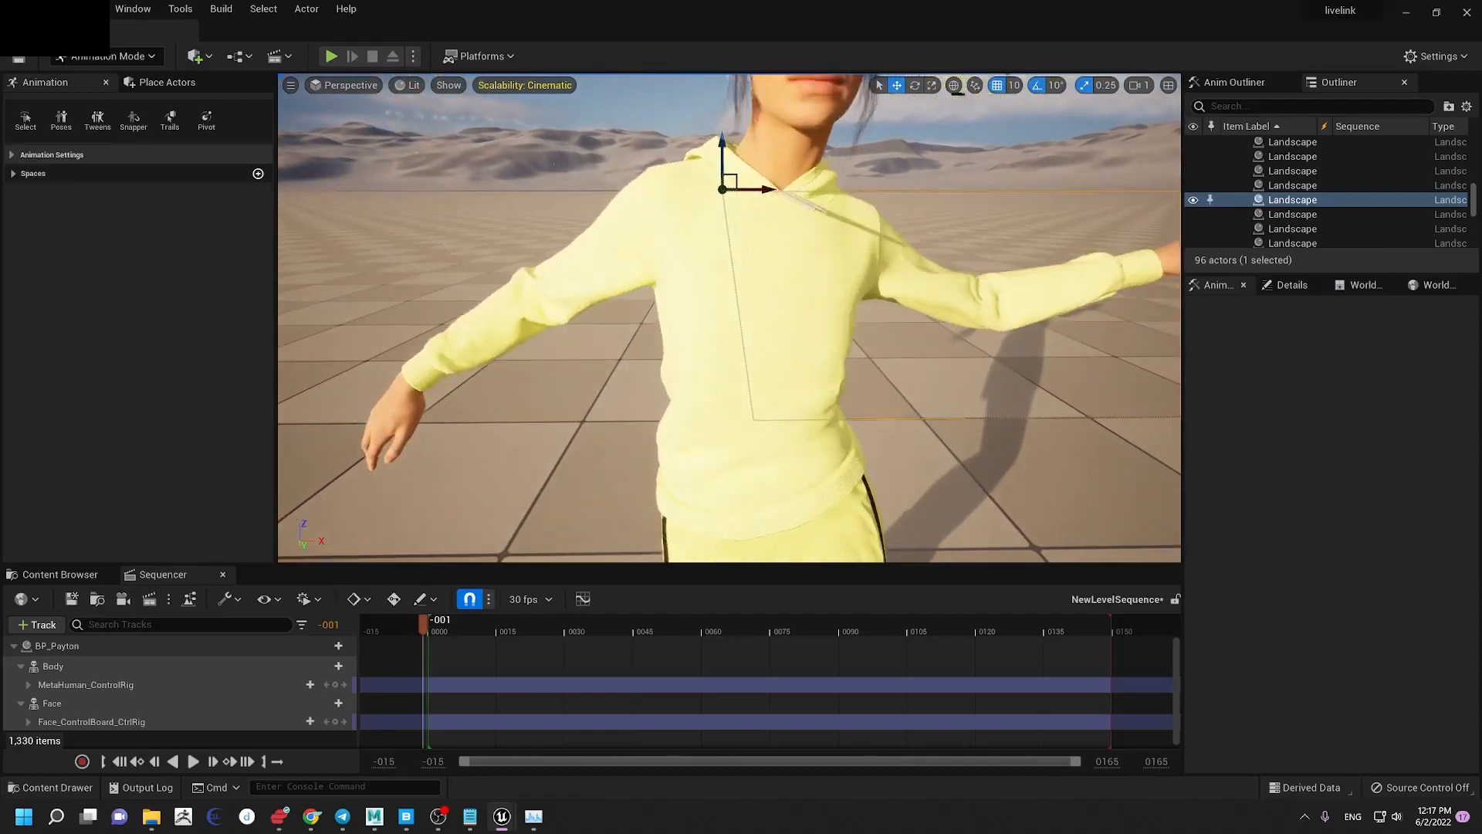
mouse_move(775, 312)
right_down()
mouse_move(777, 364)
mouse_move(775, 324)
right_up()
key(s)
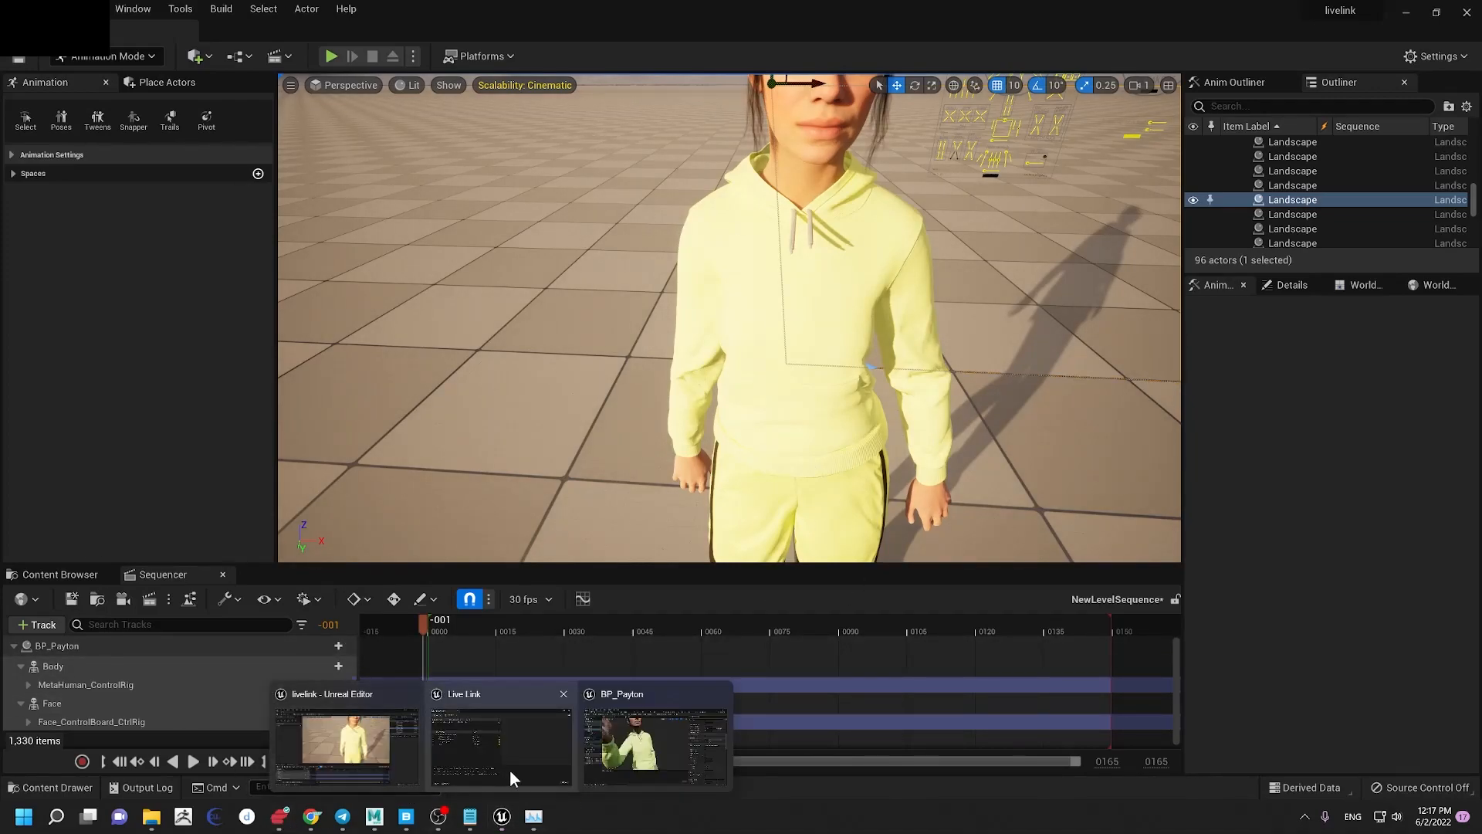
click(361, 776)
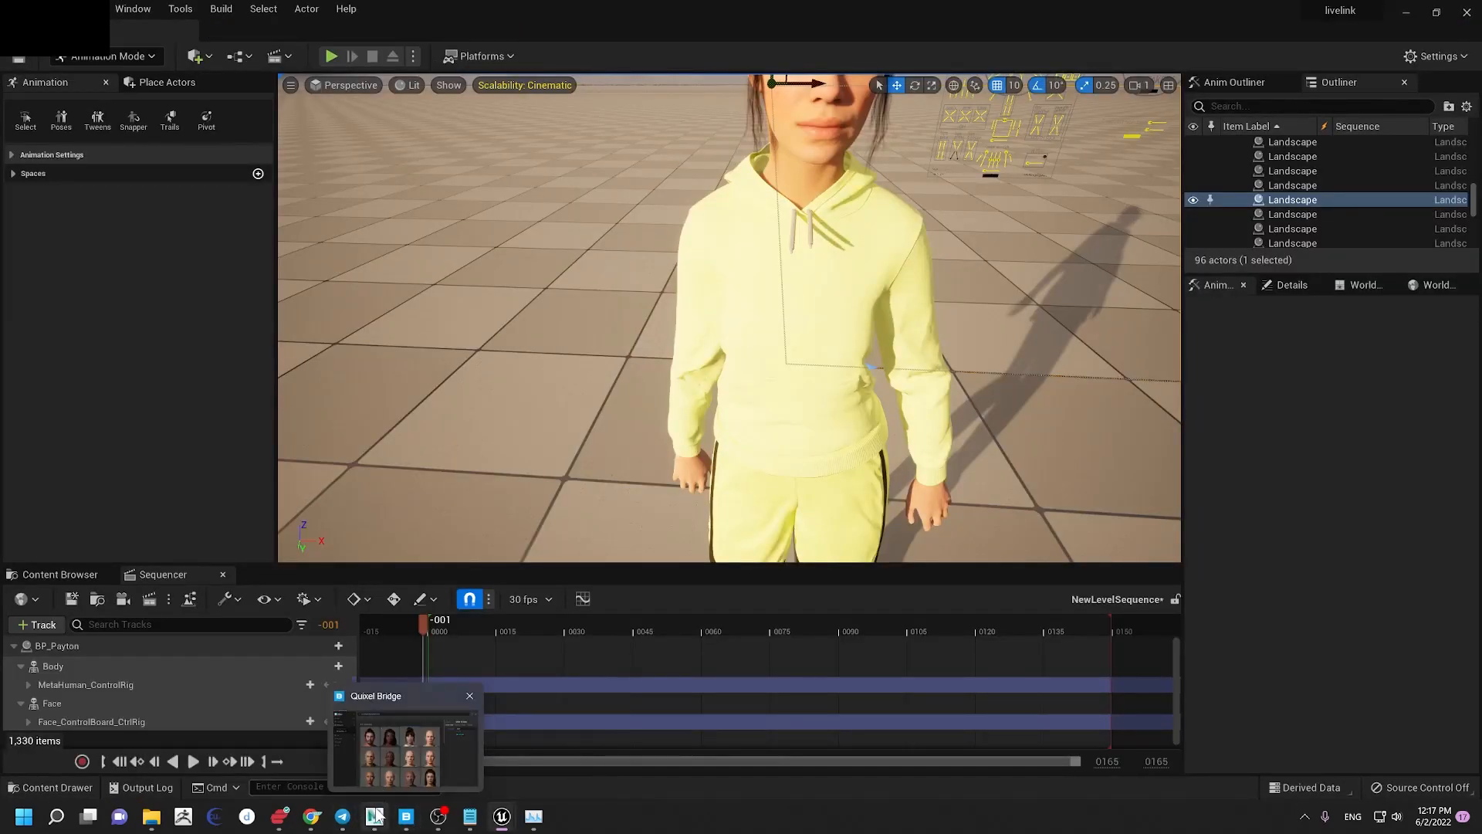
Step: Switch to Maya, move to around frame 620 on the timeline, and resume playback
click(363, 766)
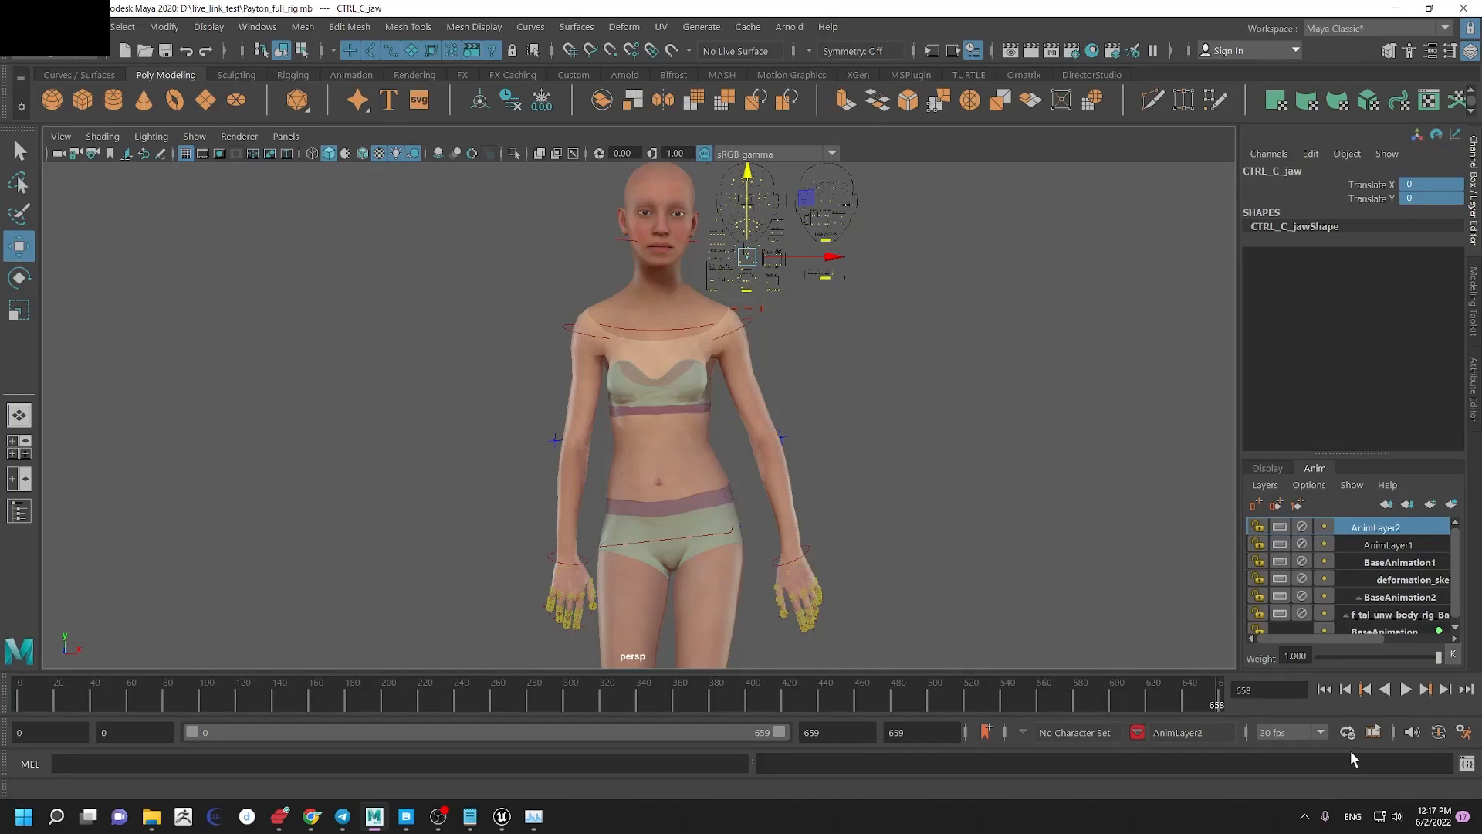
drag(1125, 691, 1161, 689)
key(alt+v)
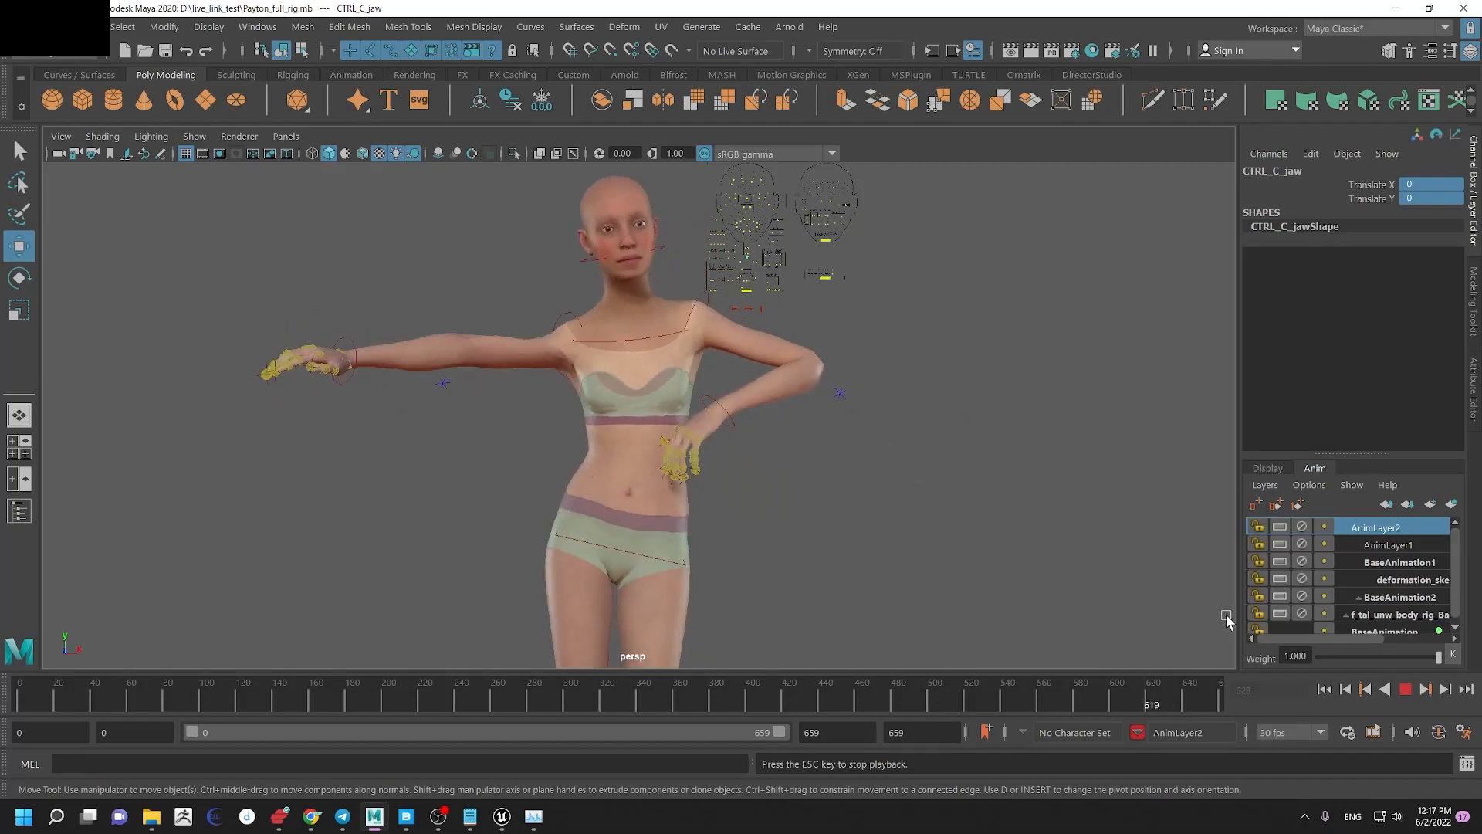
Step: Restart the animation playback, switch to the Unreal level editor, and examine the live-linked MetaHuman's motion from closer and lower views
key(Escape)
key(alt+v)
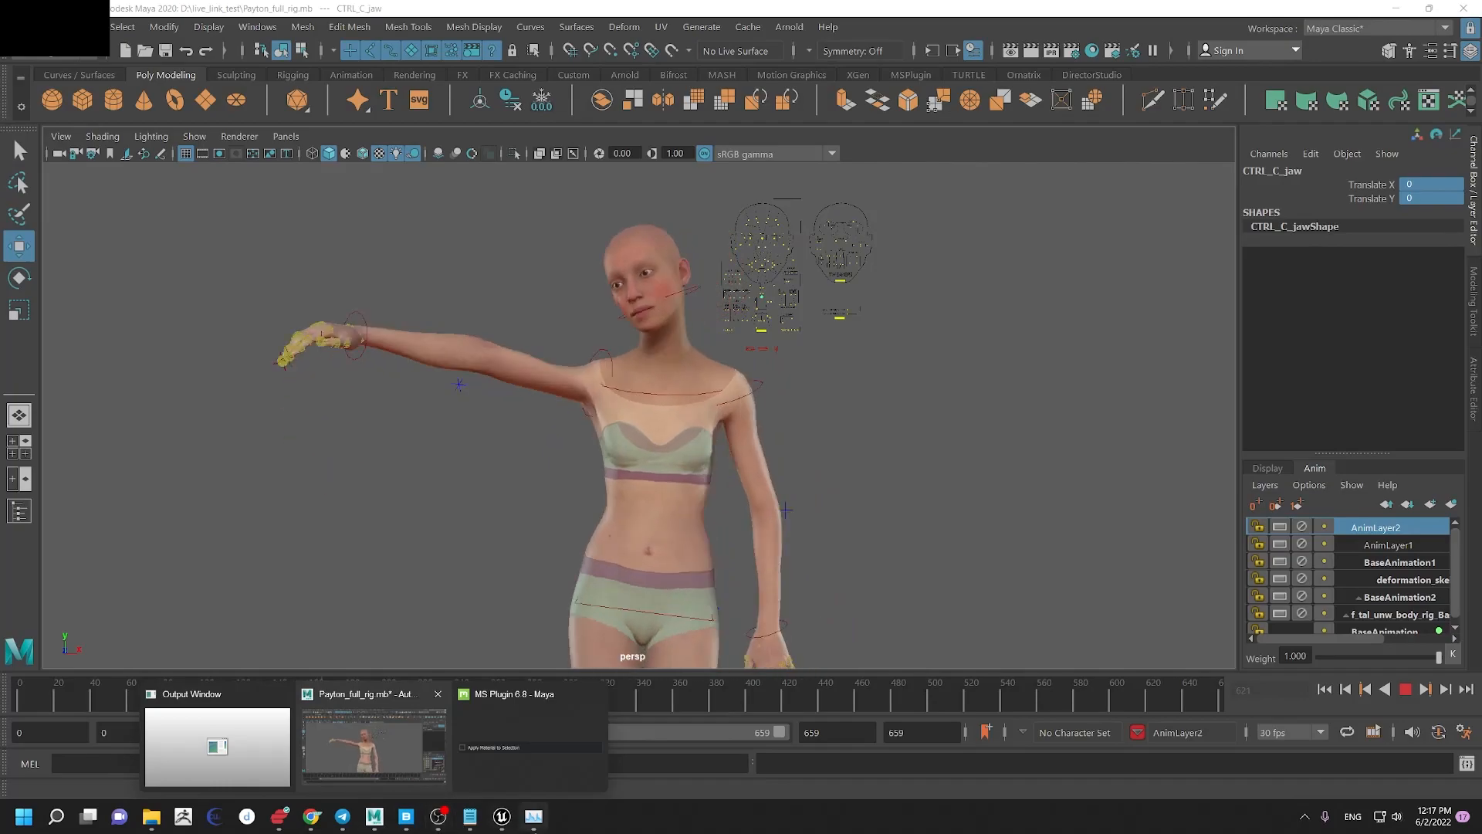
mouse_move(502, 818)
click(391, 750)
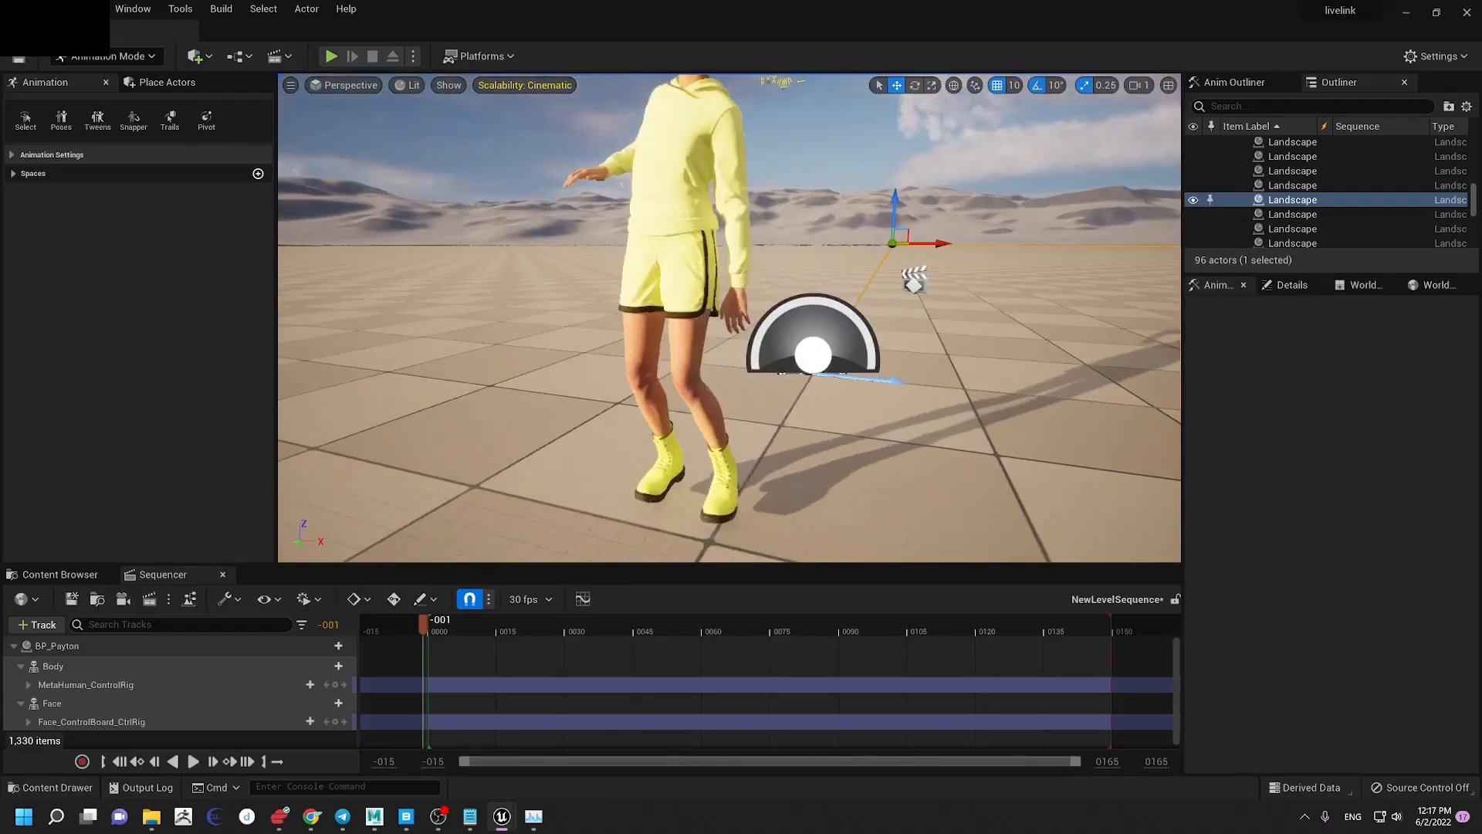
alt+drag(645, 215, 636, 274)
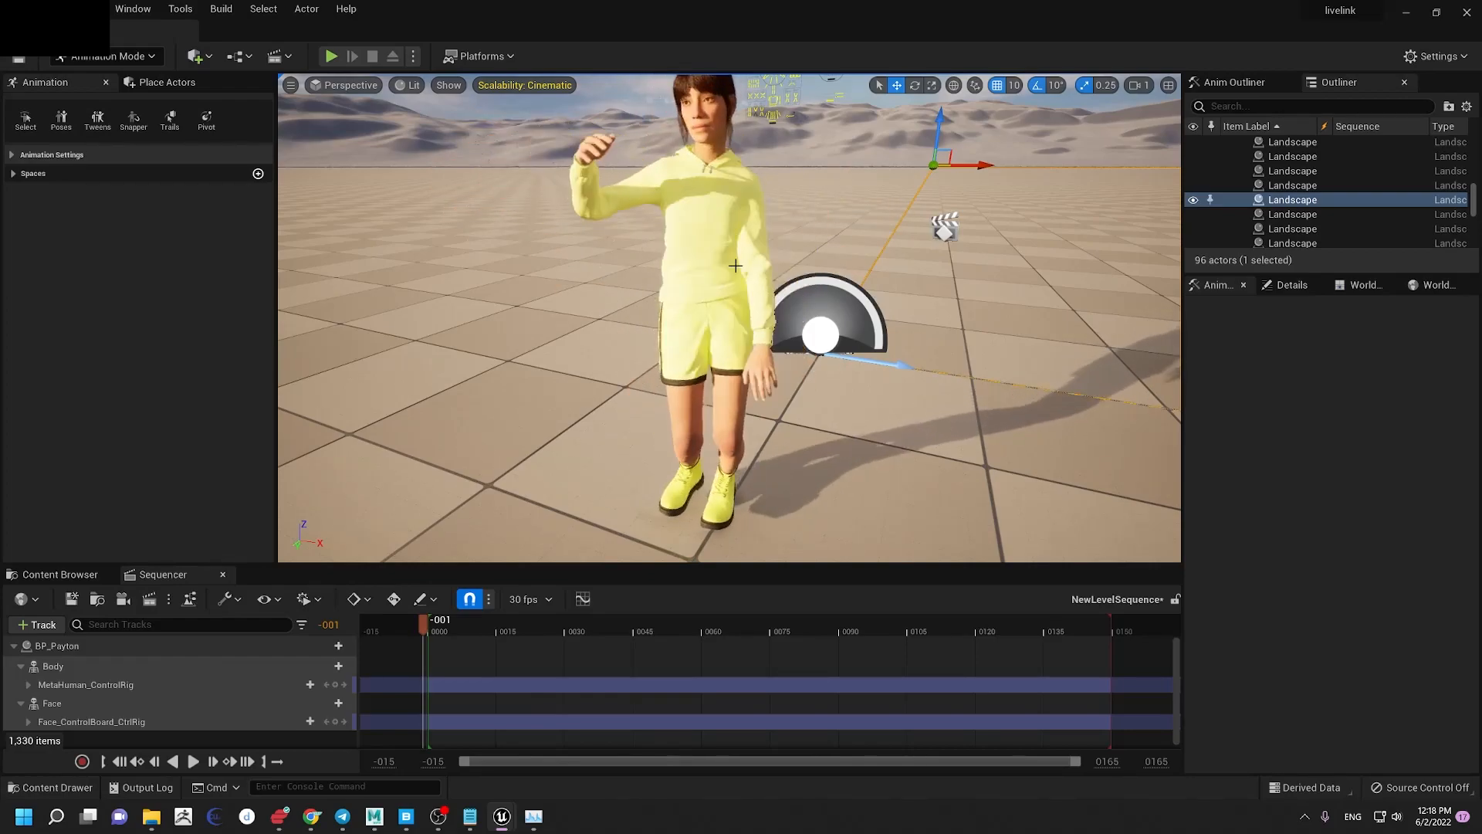
alt+drag(674, 250, 679, 173)
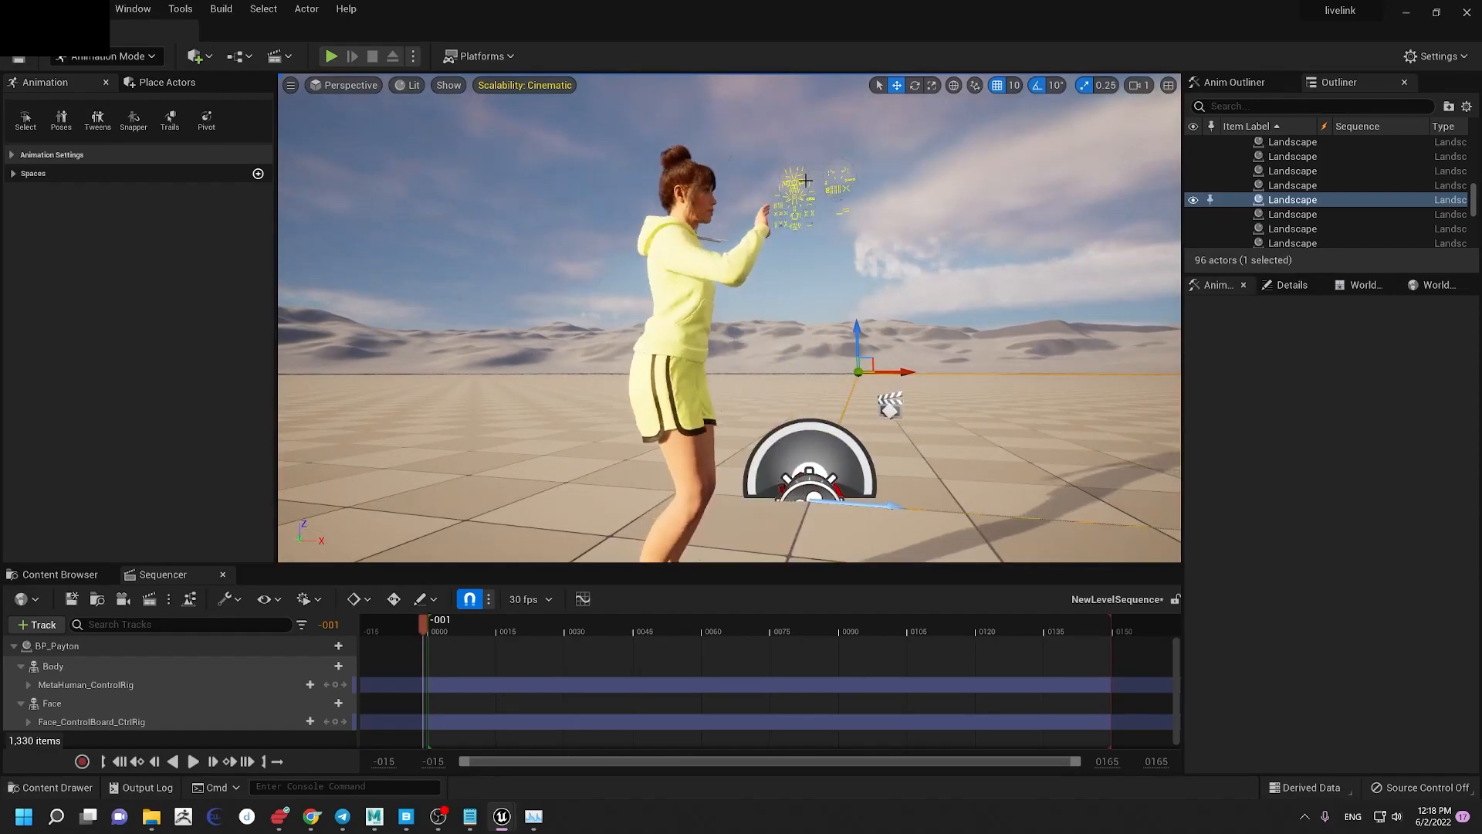
mouse_move(471, 816)
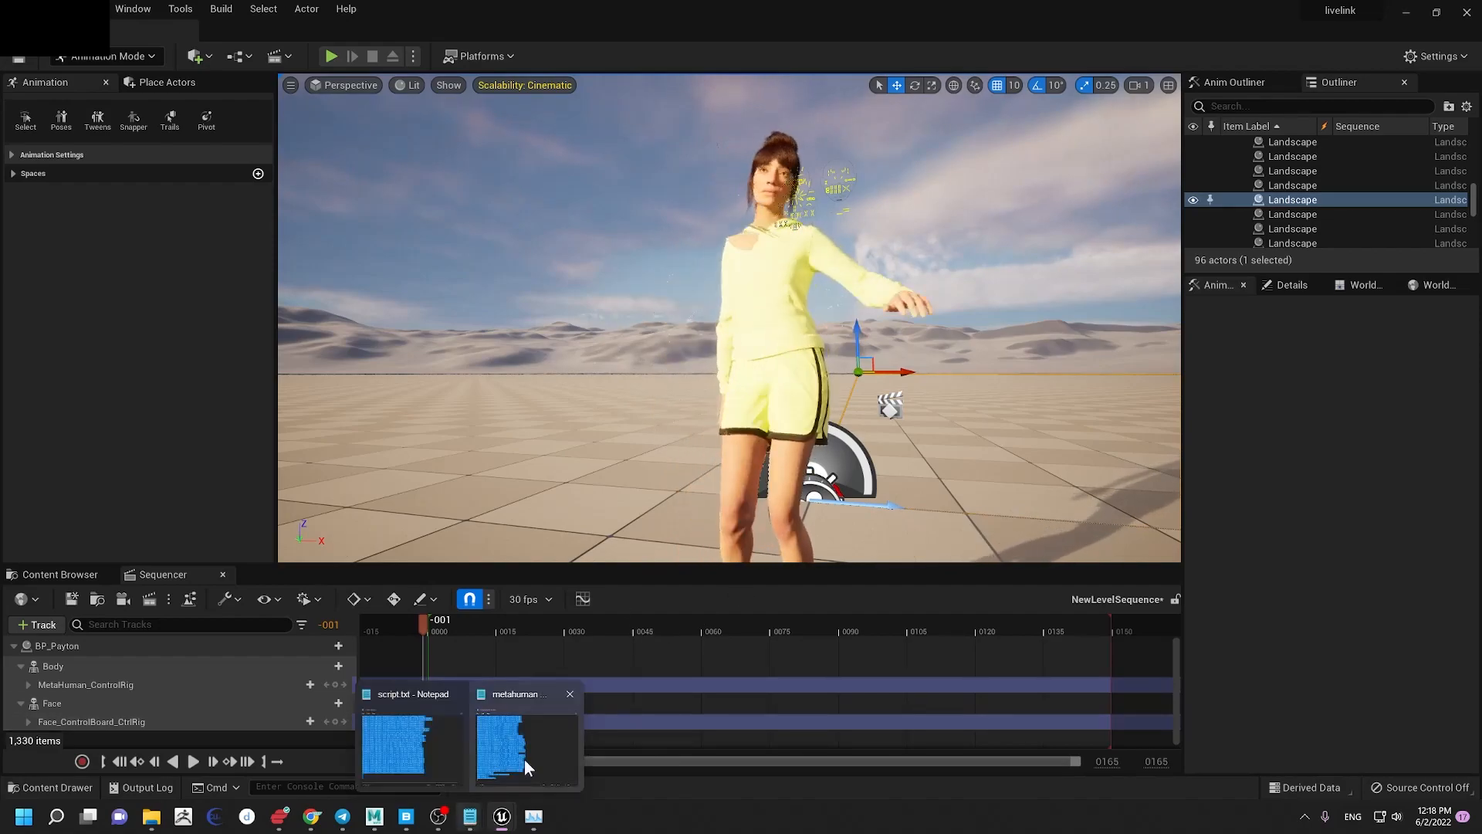
Step: Switch to Maya, return to frame 0, and key the mouth dimple controls on the facial control board
mouse_move(375, 816)
click(383, 762)
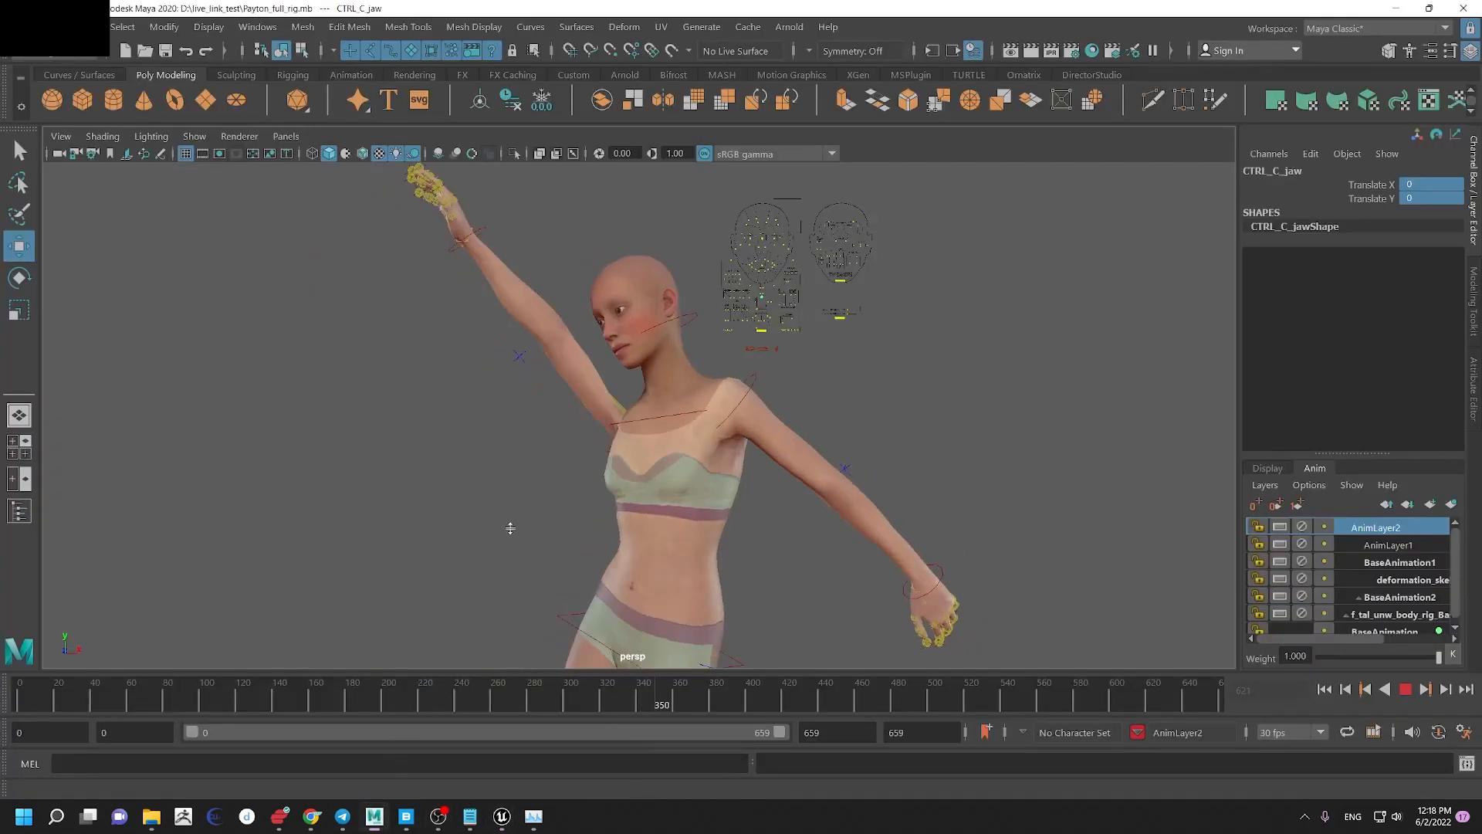
drag(707, 698, 4, 687)
alt+middle_drag(632, 313, 592, 411)
alt+right_drag(592, 412, 879, 597)
alt+middle_drag(651, 207, 543, 270)
alt+right_drag(542, 270, 126, 647)
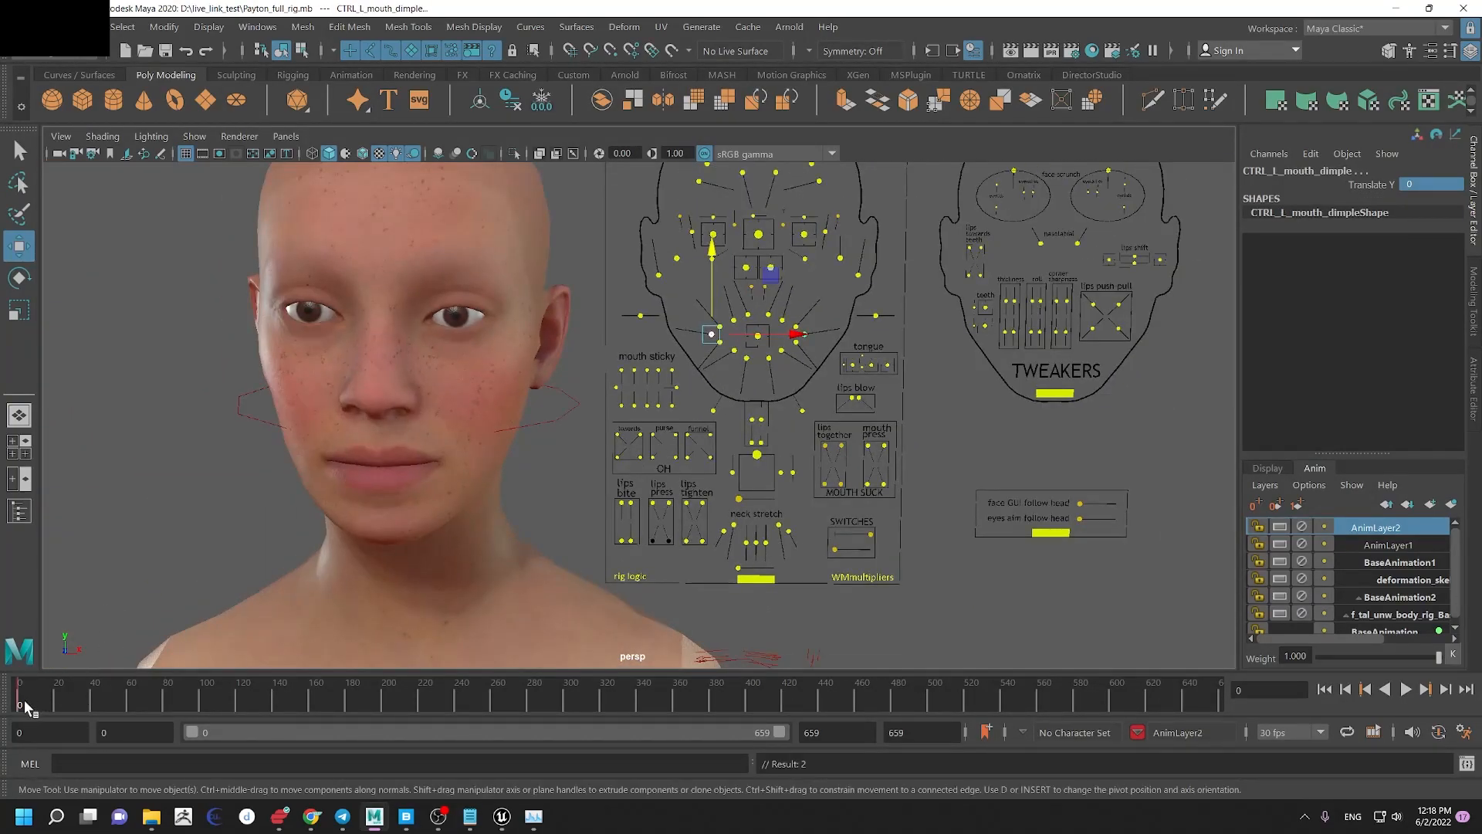
Step: Move to frame 73 and set the Move tool to object axis orientation for the mouth dimple controls
drag(26, 707, 152, 706)
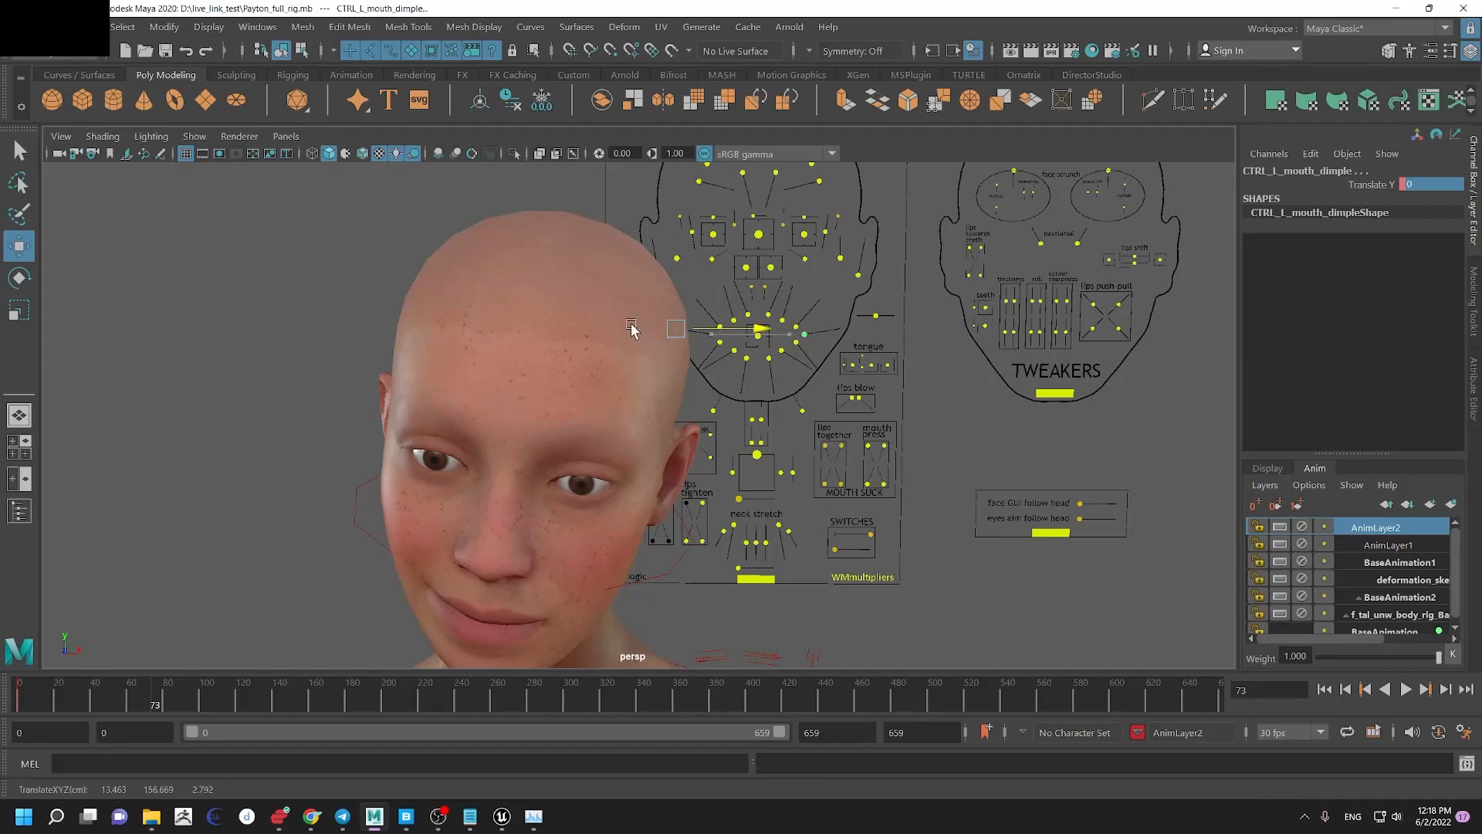
shift+right_click(714, 334)
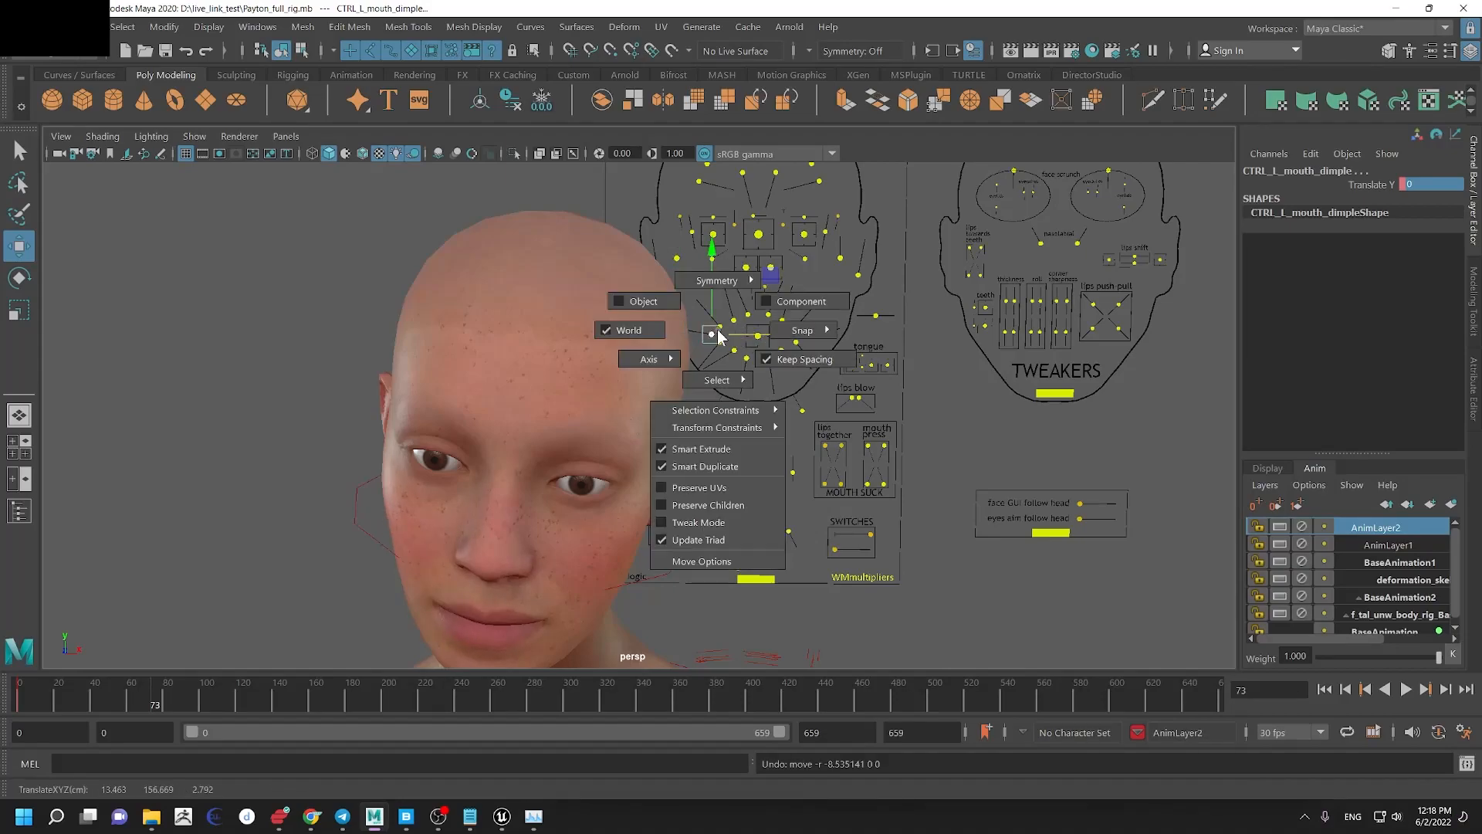
click(656, 301)
alt+middle_drag(870, 353, 899, 302)
alt+drag(570, 330, 576, 366)
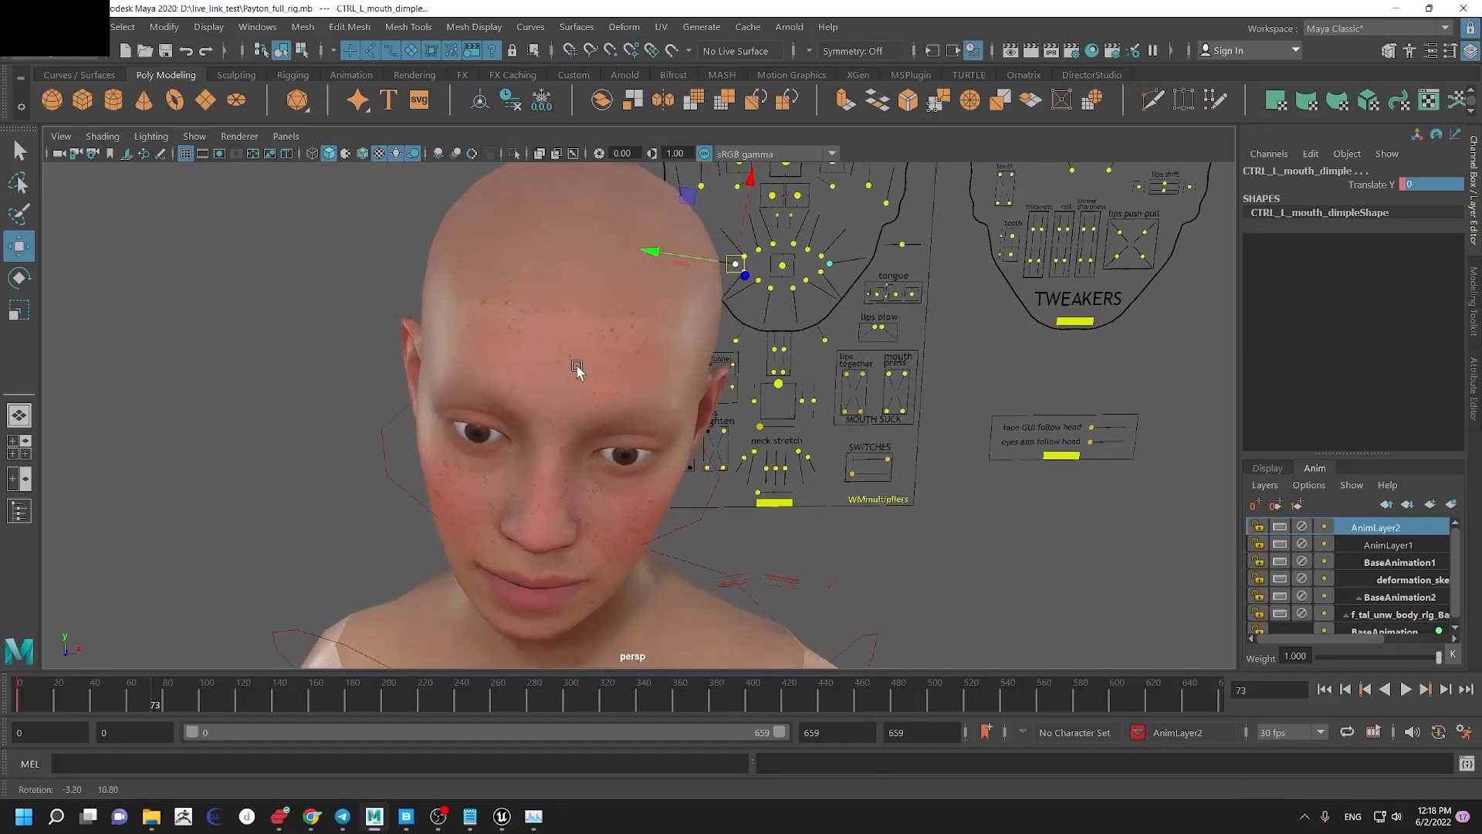
Step: Turn on the face GUI follow head switch and reselect the mouth dimple controls at frame 0
alt+middle_drag(933, 358, 889, 363)
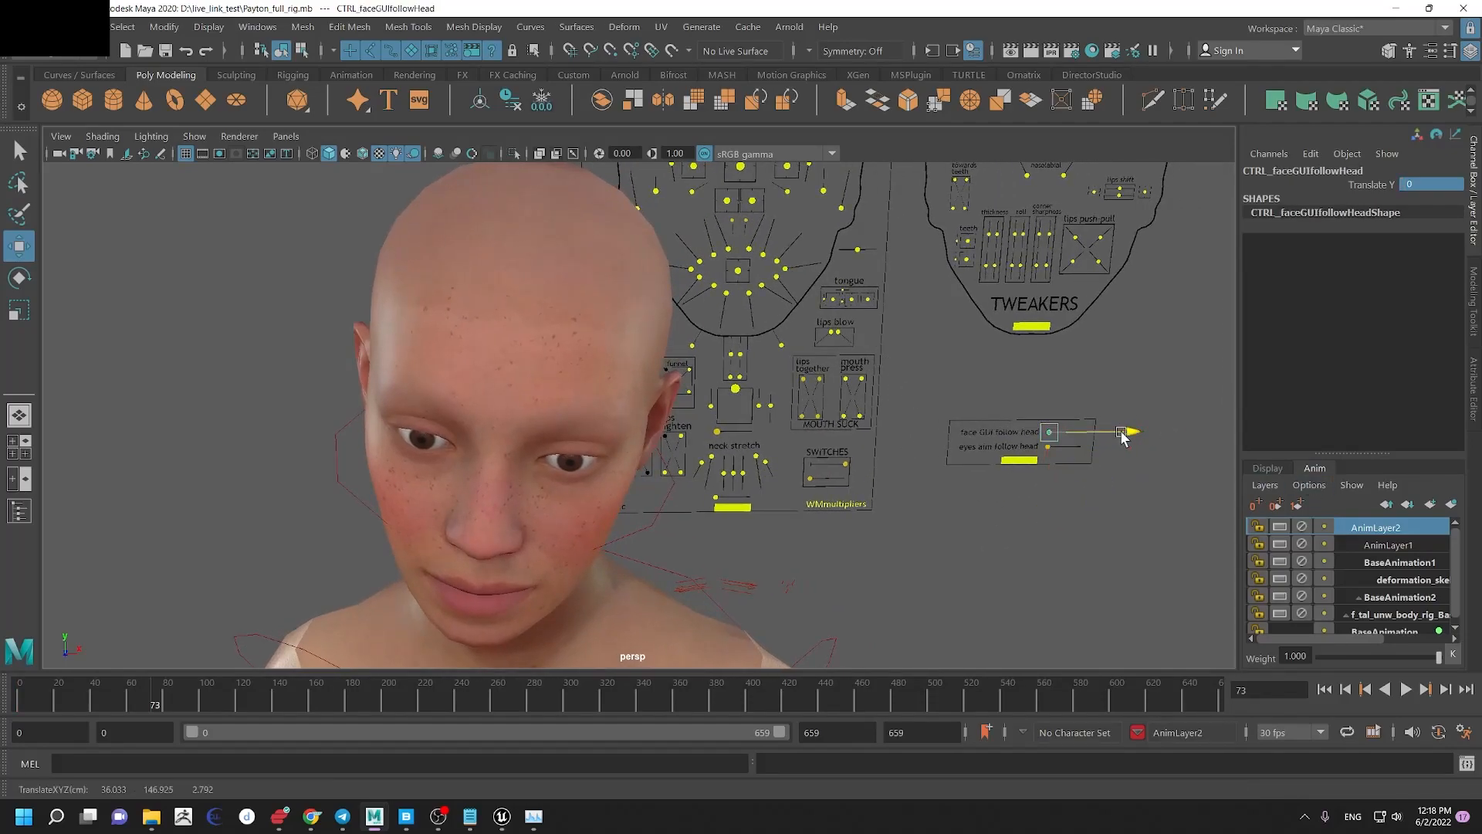
drag(1114, 433, 1146, 437)
alt+drag(932, 464, 855, 408)
alt+middle_drag(852, 395, 809, 403)
scroll(780, 386, up, 3)
alt+right_drag(561, 481, 834, 418)
alt+middle_drag(834, 418, 722, 471)
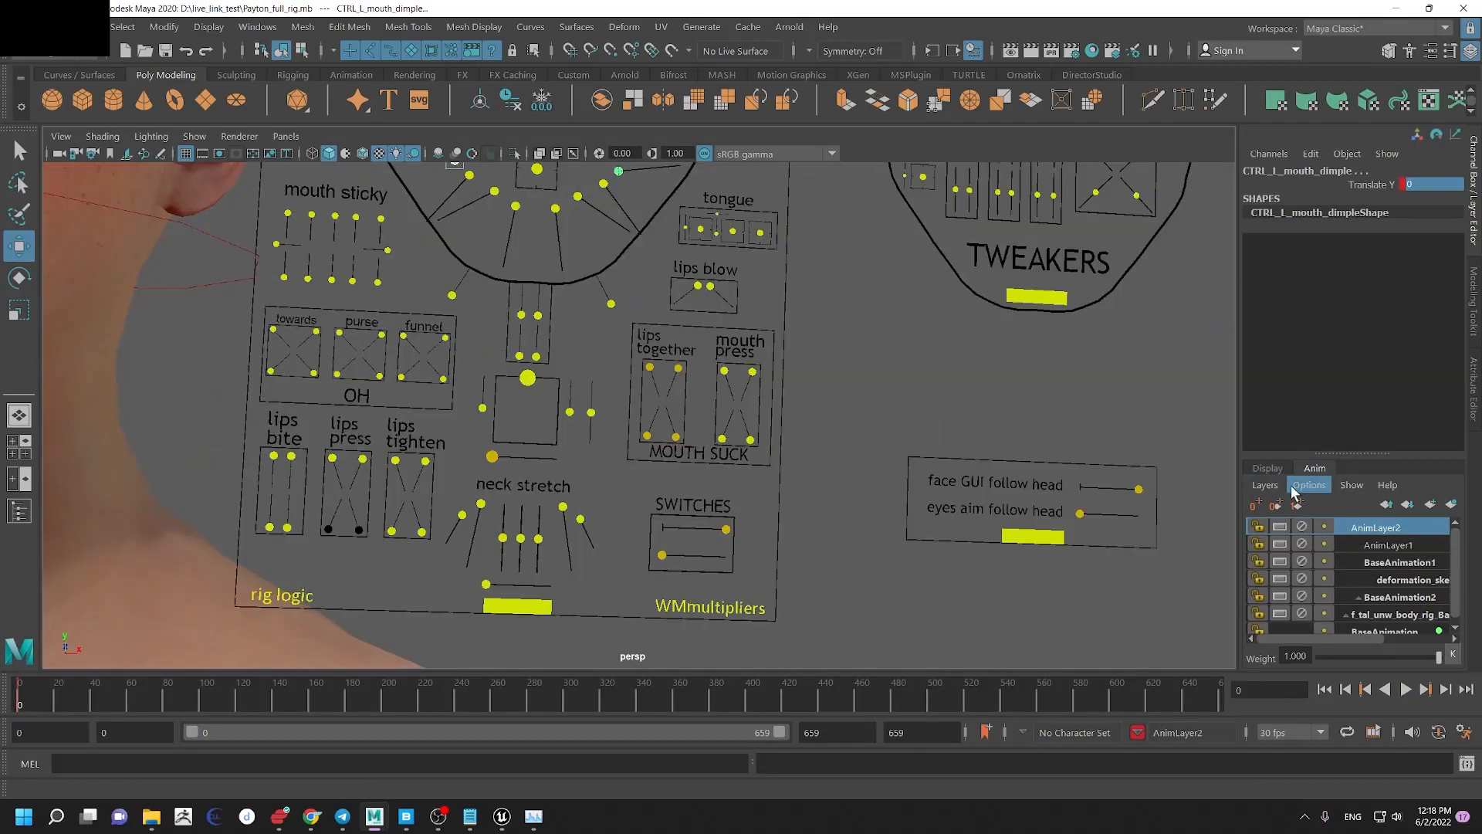
Step: Activate the BaseAnimation layer and key both mouth dimple controls at 0 on frame 0
alt+right_drag(837, 583, 598, 456)
alt+middle_drag(598, 455, 697, 560)
alt+right_drag(309, 448, 360, 519)
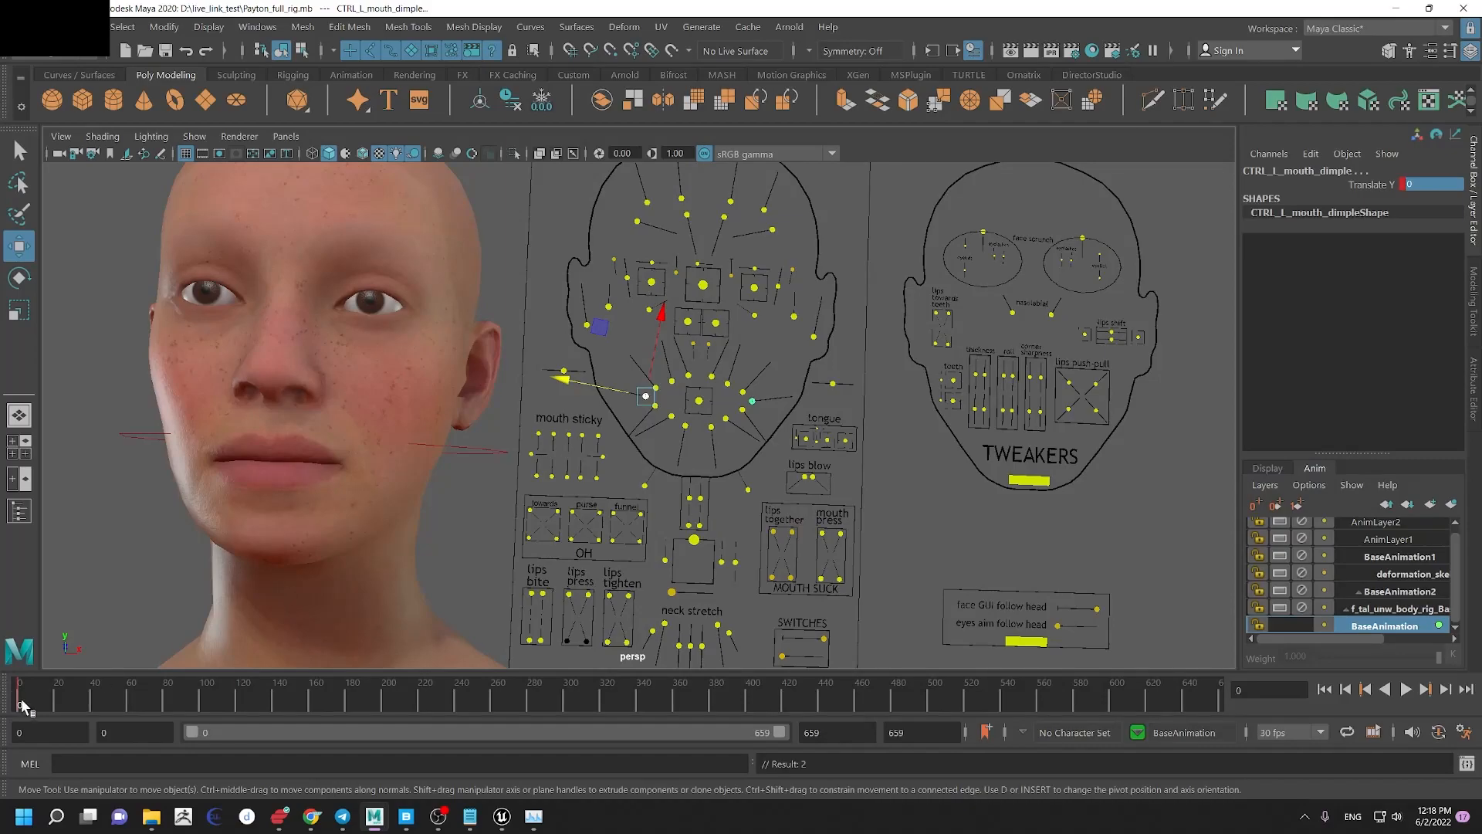
Step: Raise both mouth dimple controls to 1 at frame 85 and key them
key(alt+v)
alt+drag(740, 562, 691, 554)
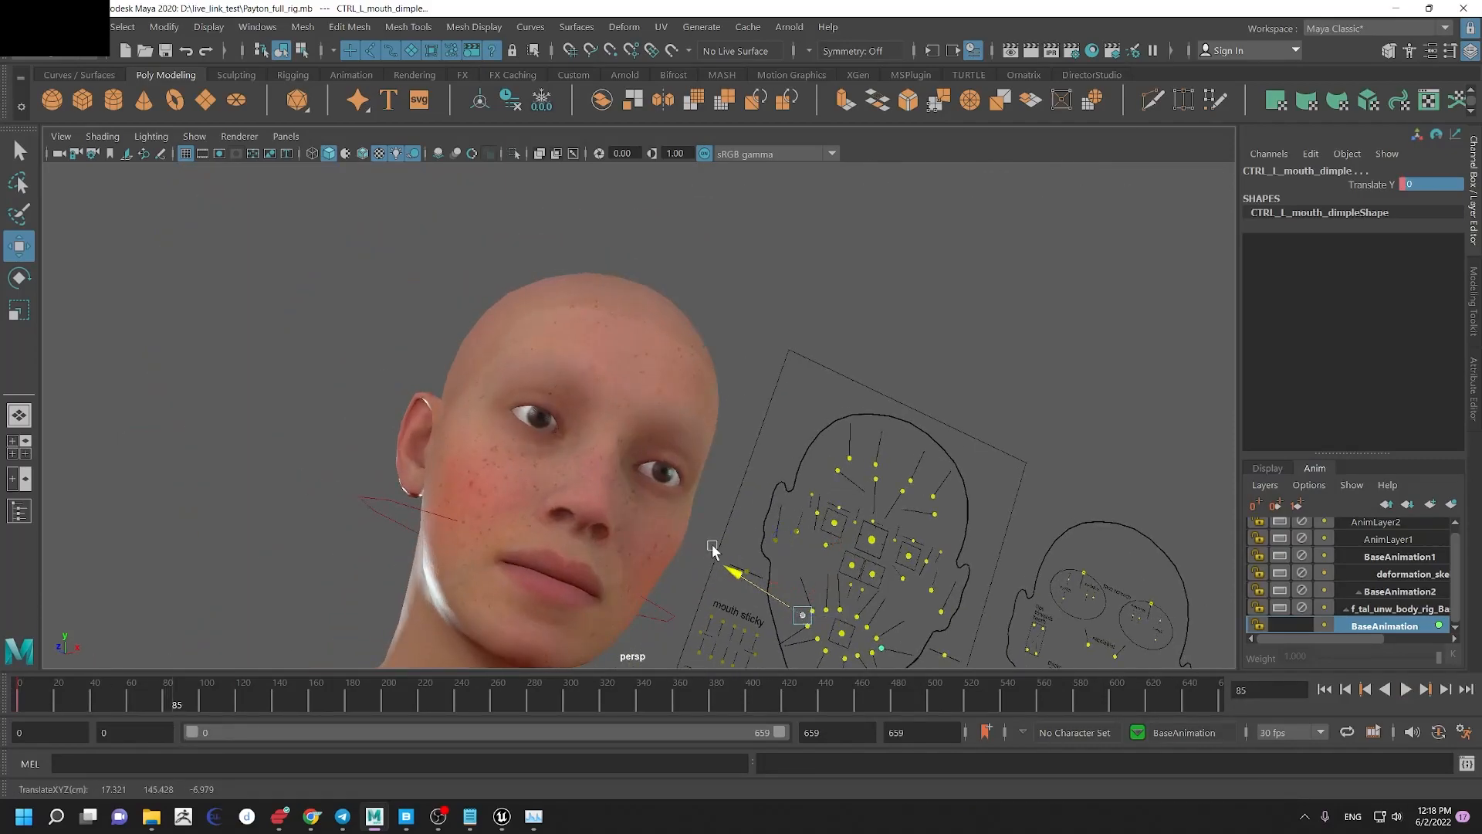
alt+middle_drag(676, 557, 663, 493)
alt+drag(768, 554, 844, 583)
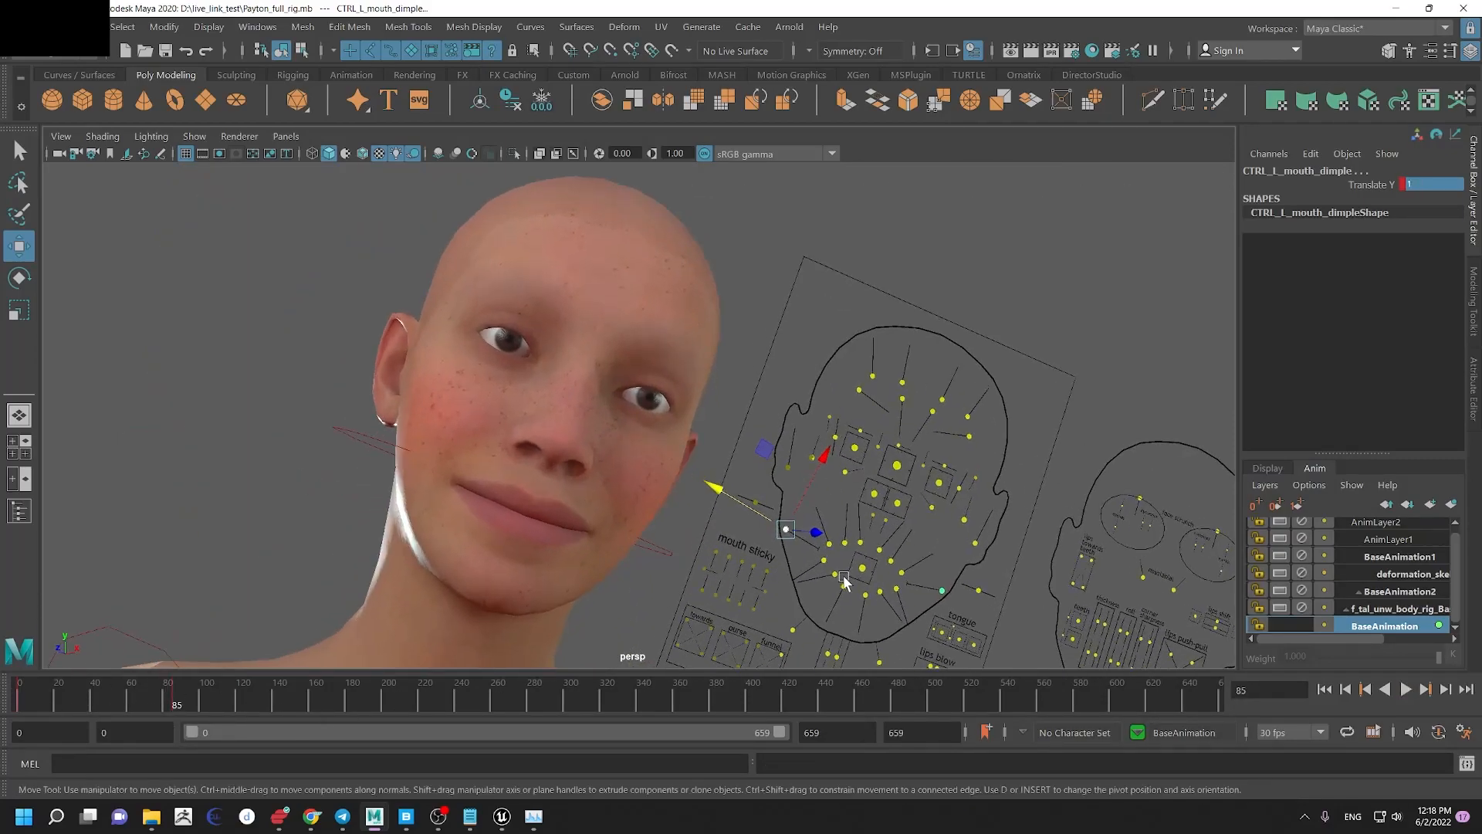
Step: Select both mouth corner pull controls and key them at 0 on frame 0
alt+middle_drag(902, 528, 726, 464)
alt+right_drag(726, 465, 781, 546)
alt+middle_drag(811, 494, 829, 522)
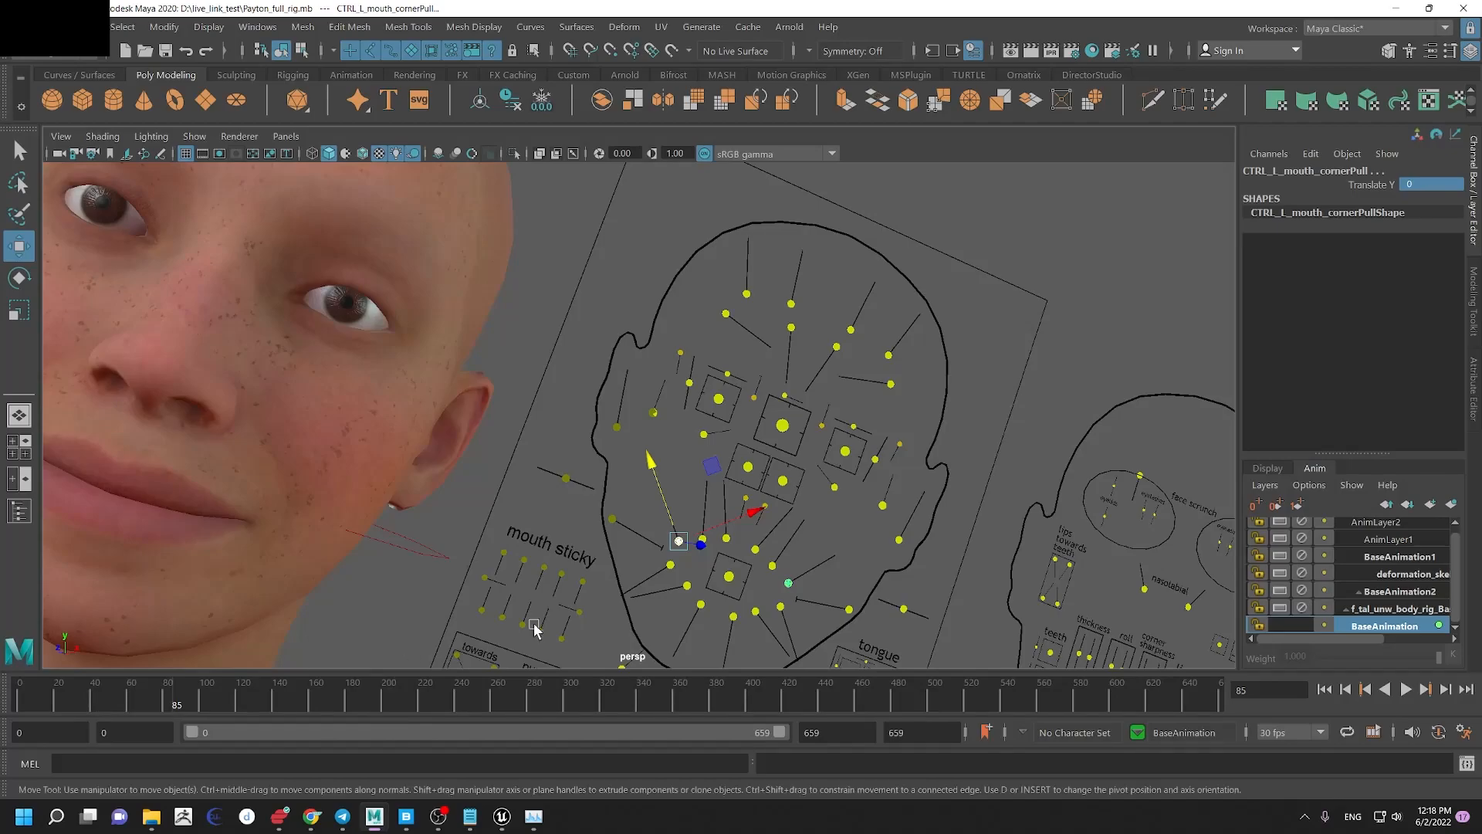
click(18, 699)
Step: Raise both mouth corner pull controls to 1 at frame 58 and key the smile
drag(18, 699, 124, 707)
alt+right_drag(694, 533, 592, 516)
alt+drag(592, 516, 488, 474)
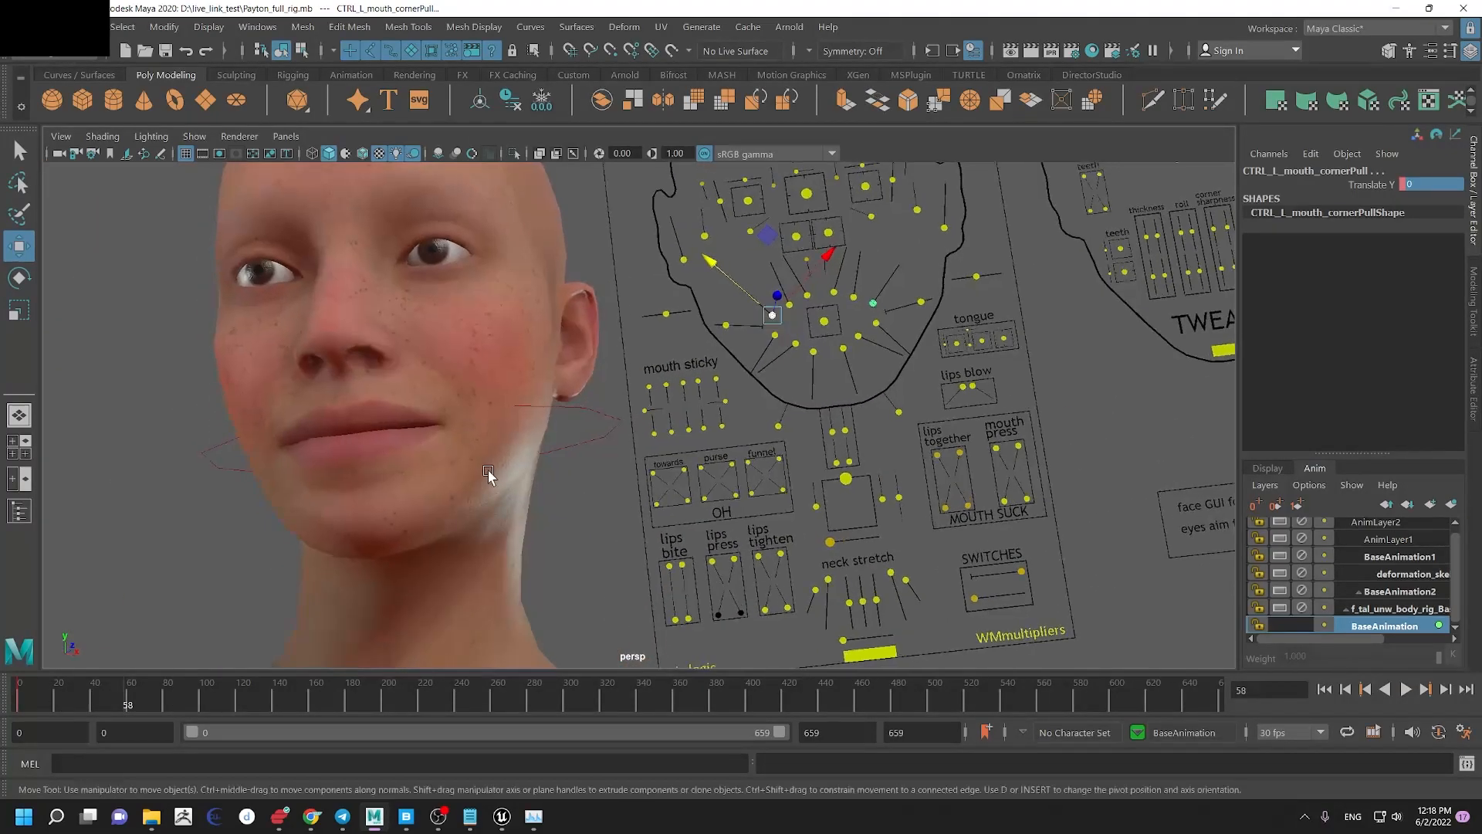
drag(727, 278, 619, 198)
alt+middle_drag(584, 249, 655, 347)
alt+right_drag(655, 347, 704, 463)
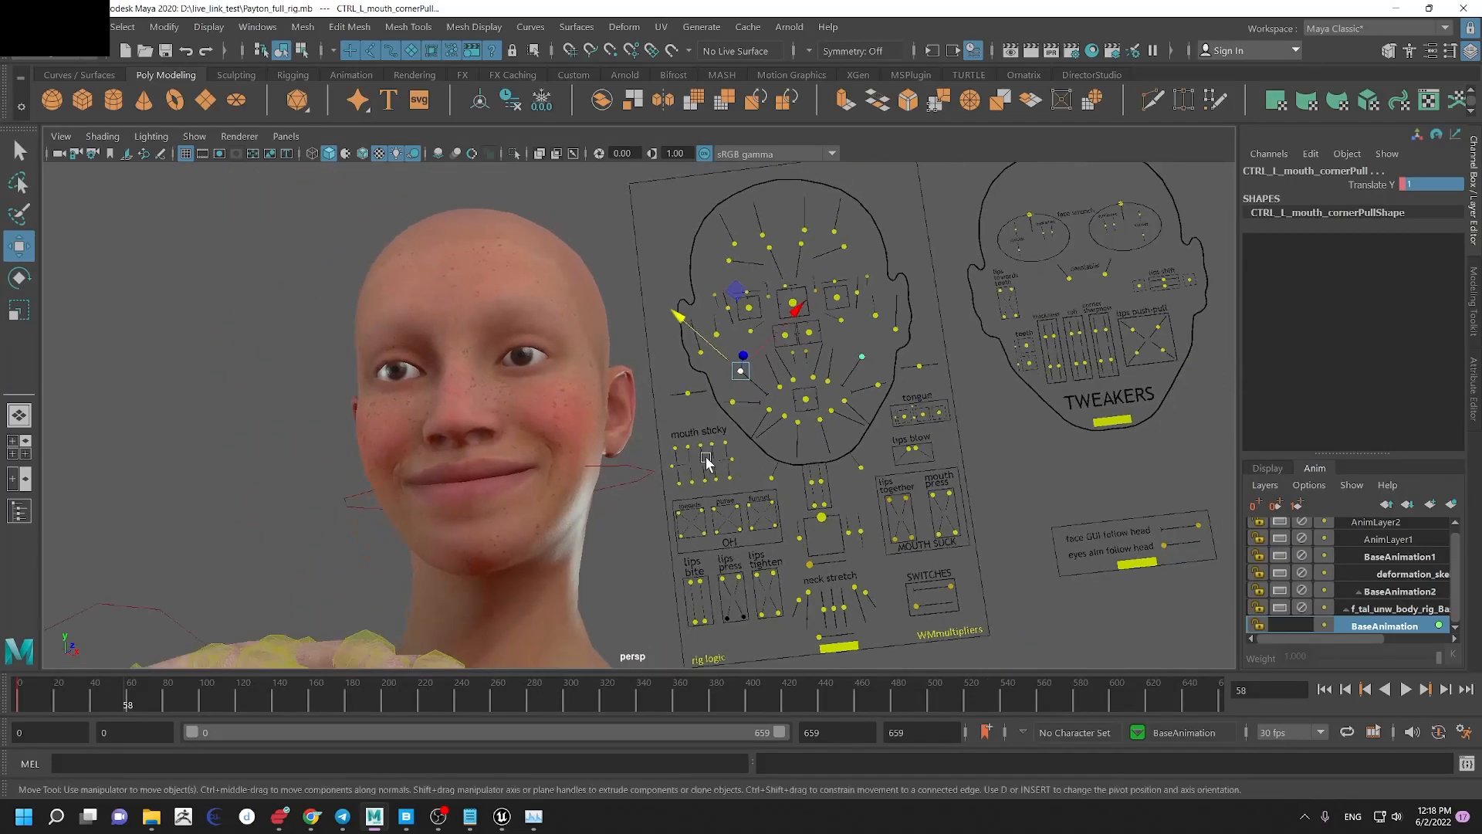
alt+drag(705, 463, 718, 468)
Step: Preview the smile, stop at frame 68, and key both eye blink controls at 0 there
key(alt+v)
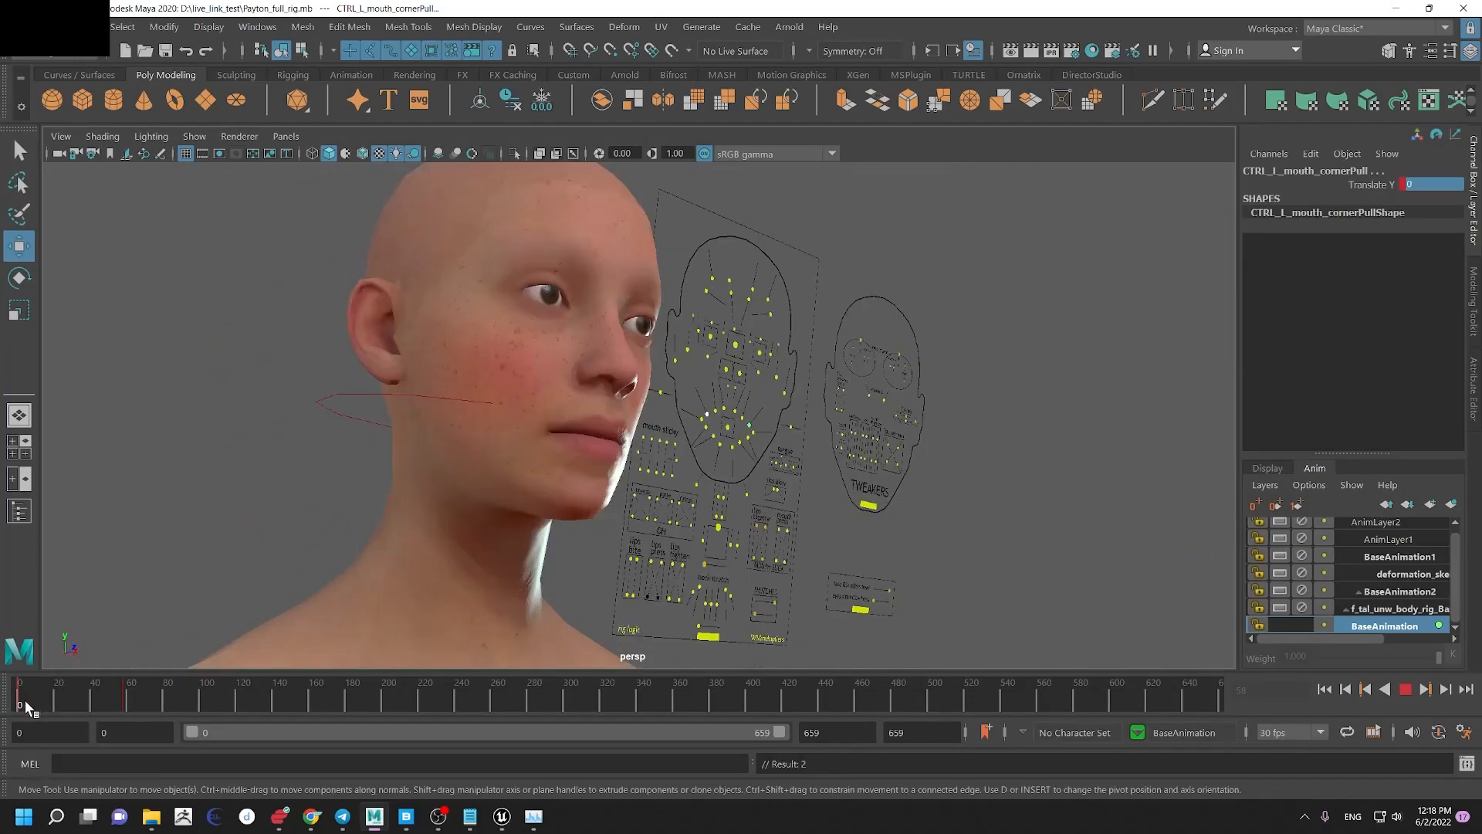
drag(139, 736, 142, 734)
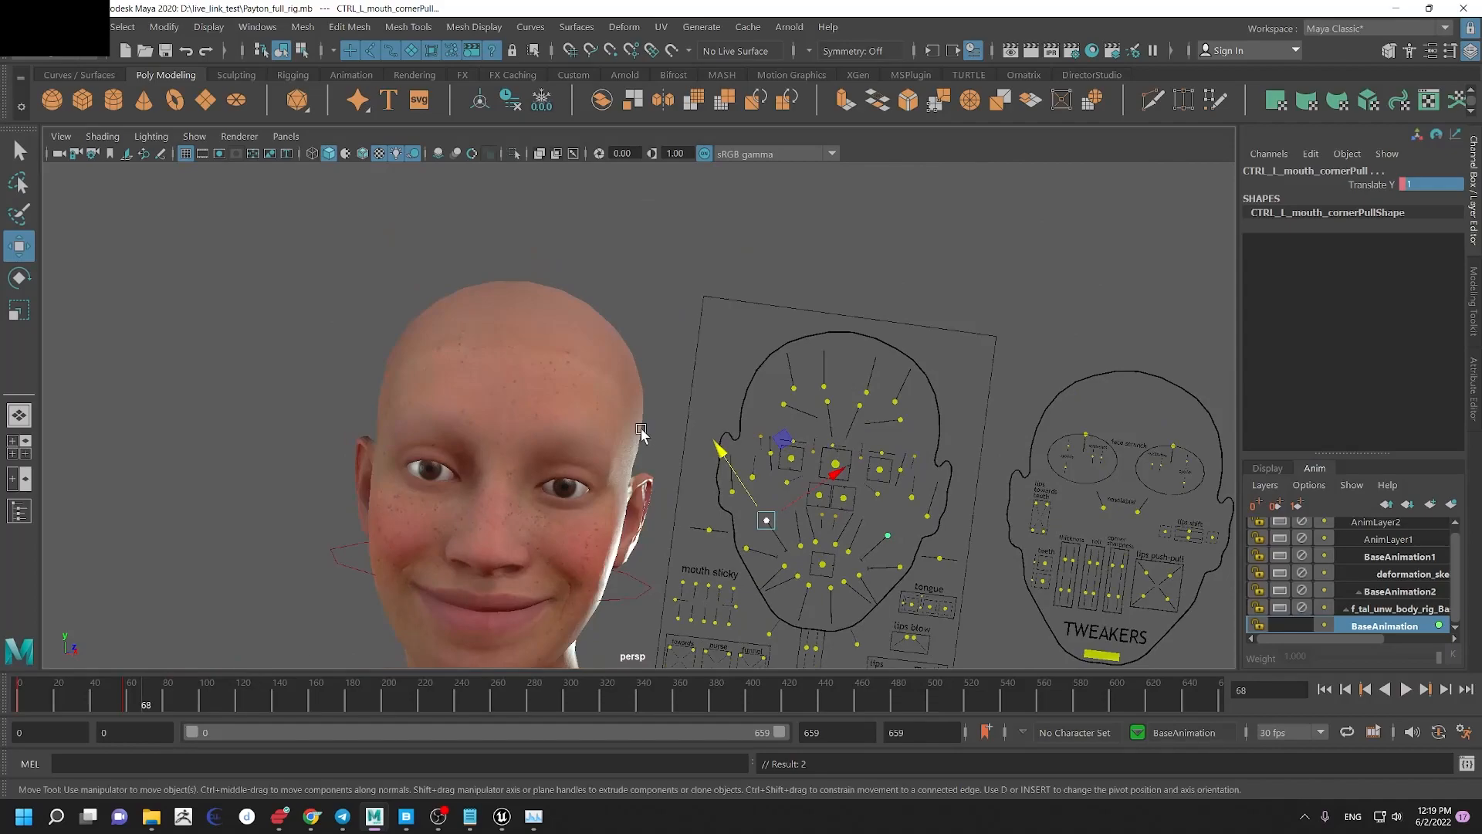
alt+middle_drag(647, 430, 583, 417)
alt+right_drag(584, 417, 1008, 444)
alt+middle_drag(762, 404, 684, 396)
alt+right_drag(555, 442, 742, 524)
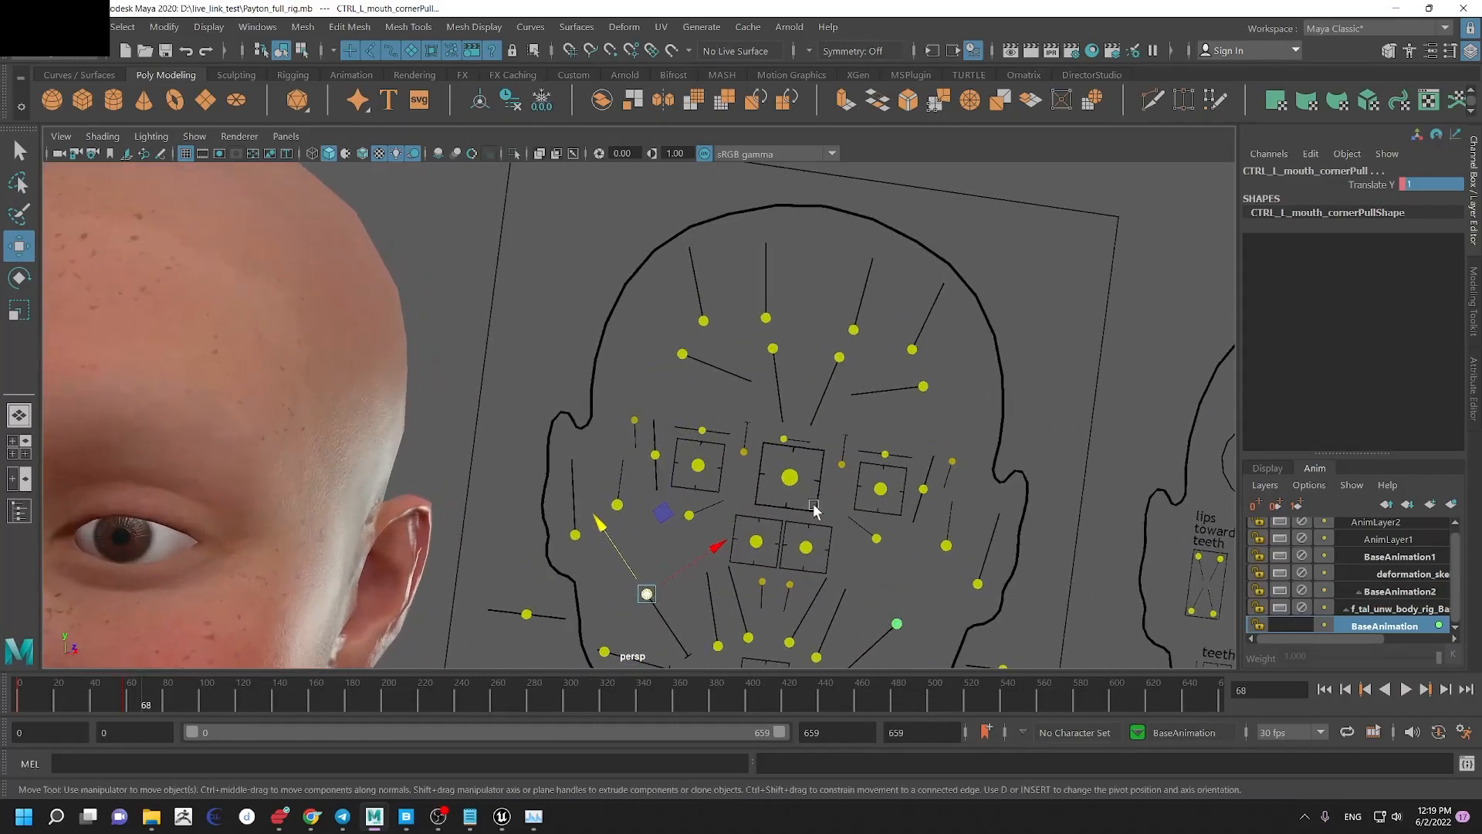
Step: Key the eye blink controls at 1 on frame 72 and back at 0 on frame 76
click(157, 701)
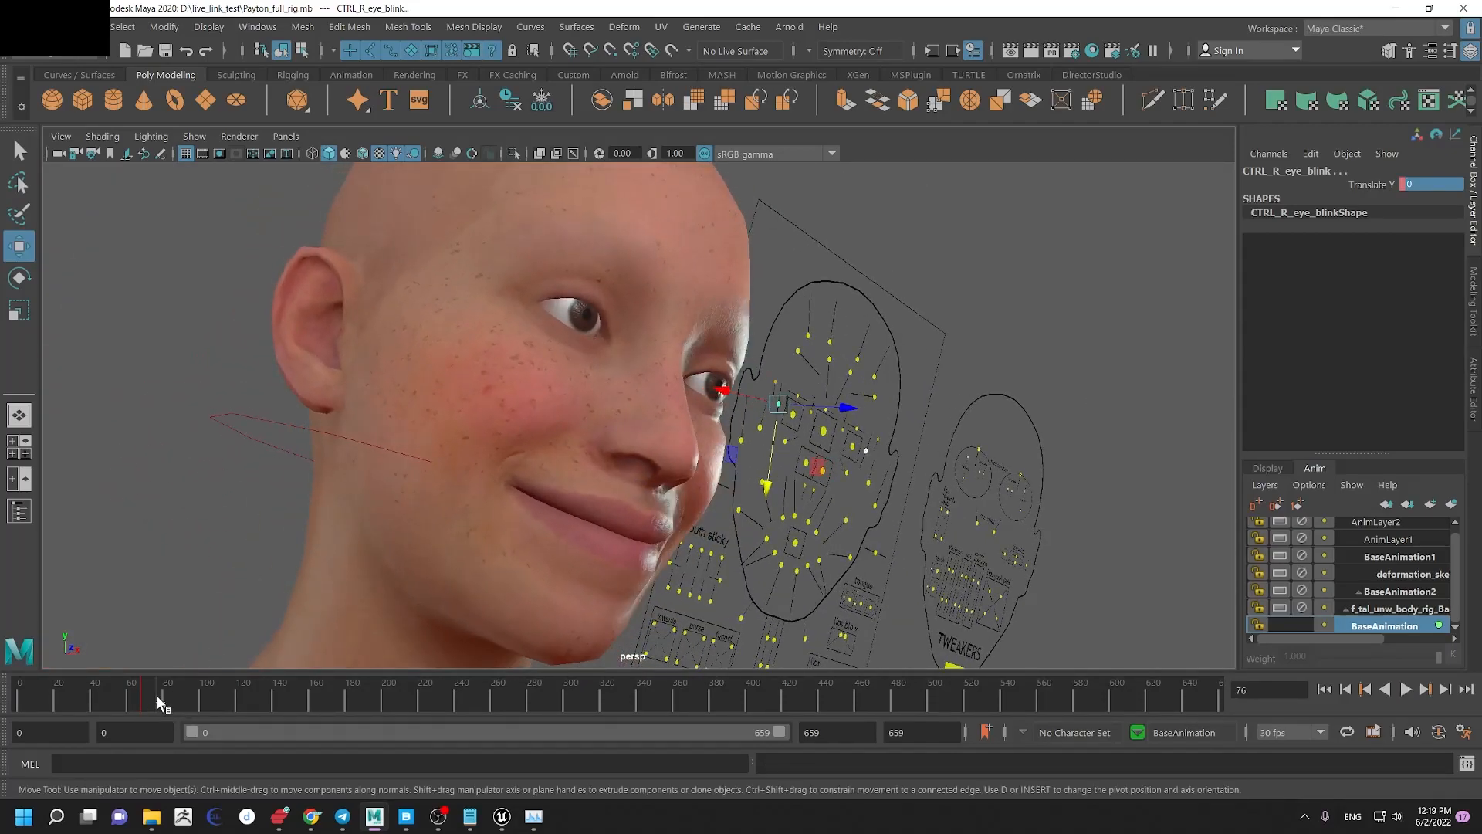
click(154, 694)
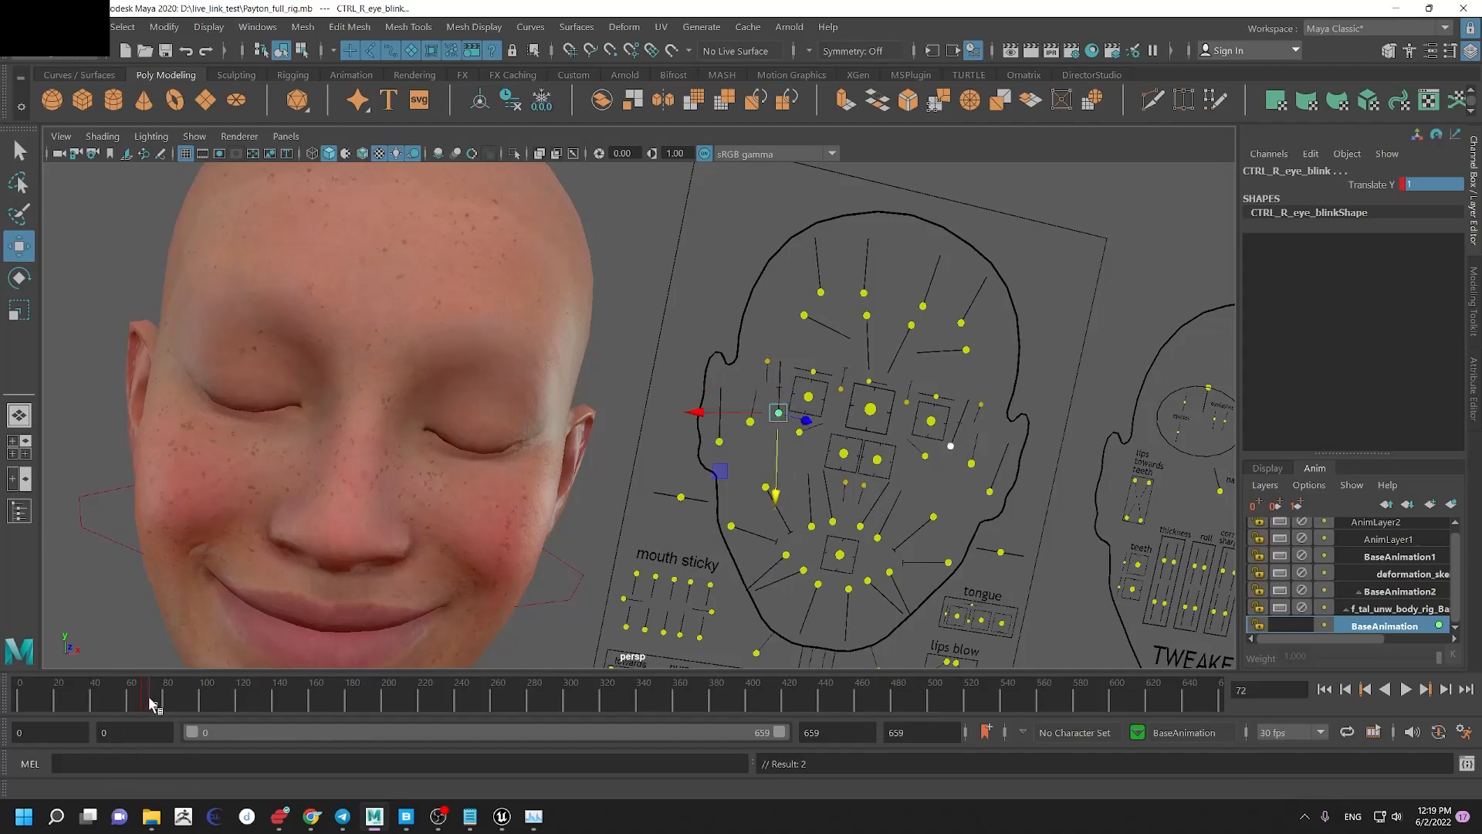
drag(148, 701, 158, 704)
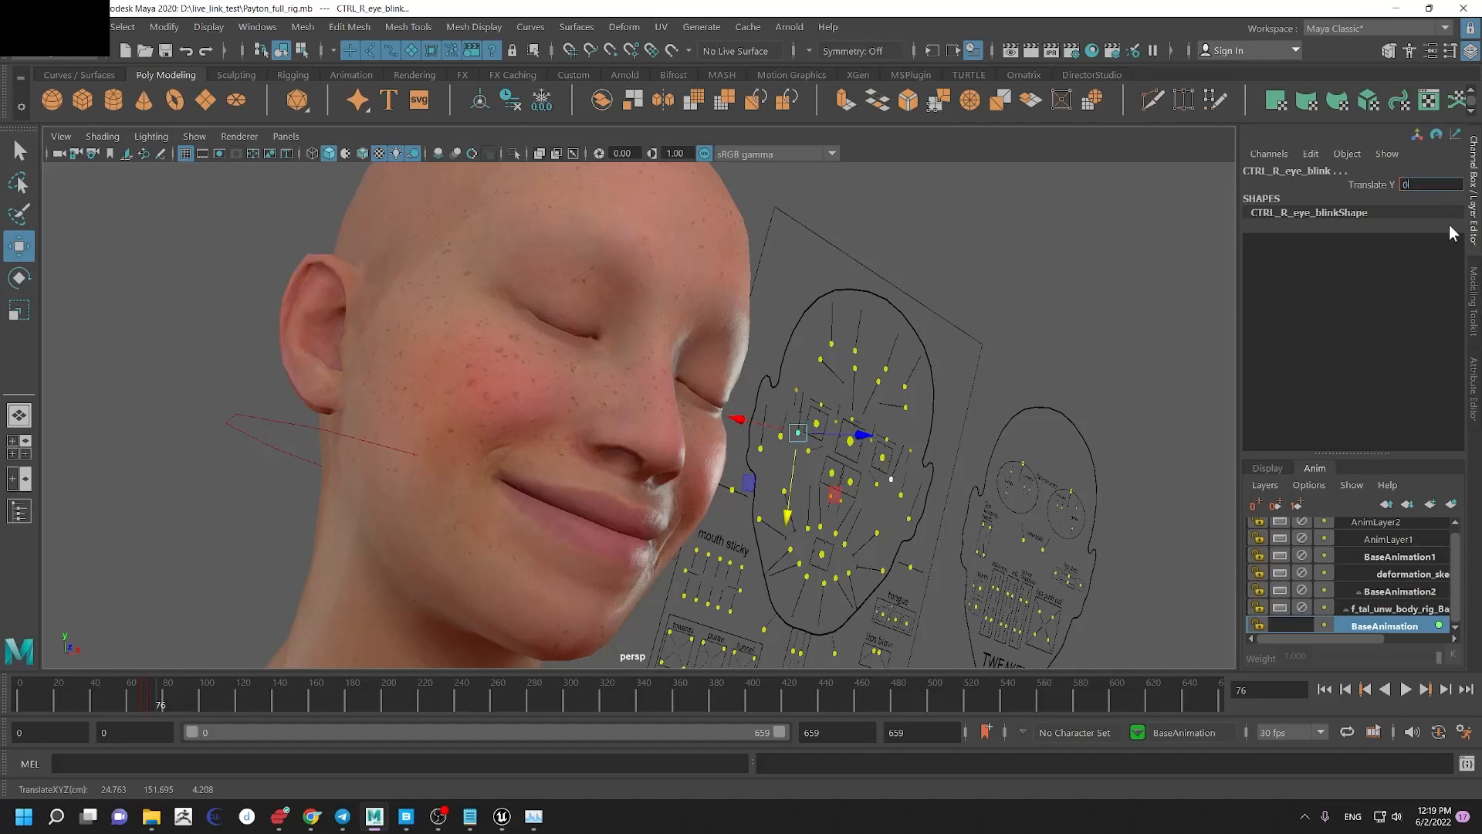
text(0)
key(Return)
alt+drag(741, 545, 721, 546)
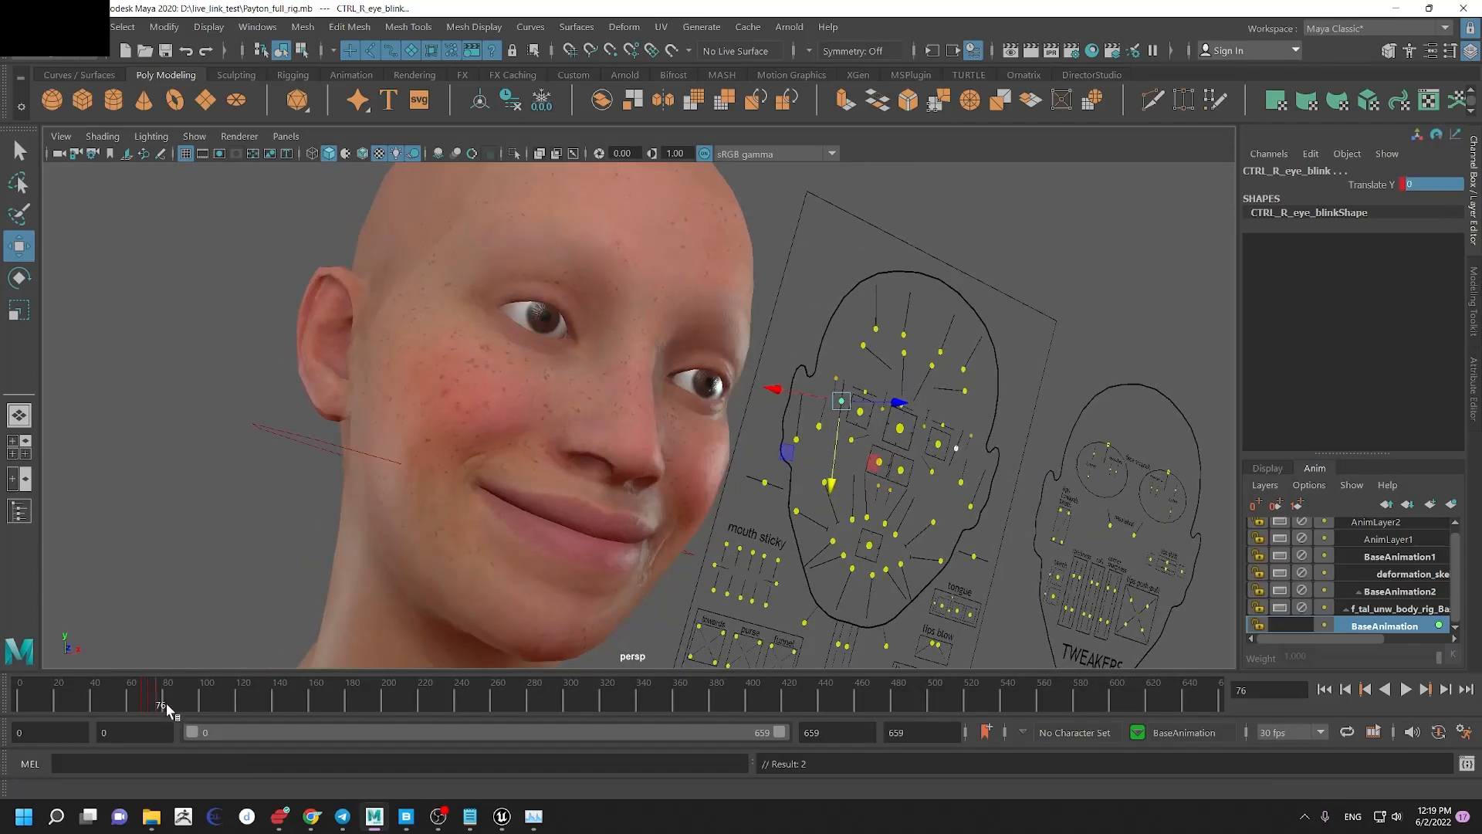
Step: Copy the blink keys between frames 68 and 76 and paste them at frame 107
drag(165, 703, 147, 703)
right_click(147, 698)
click(189, 387)
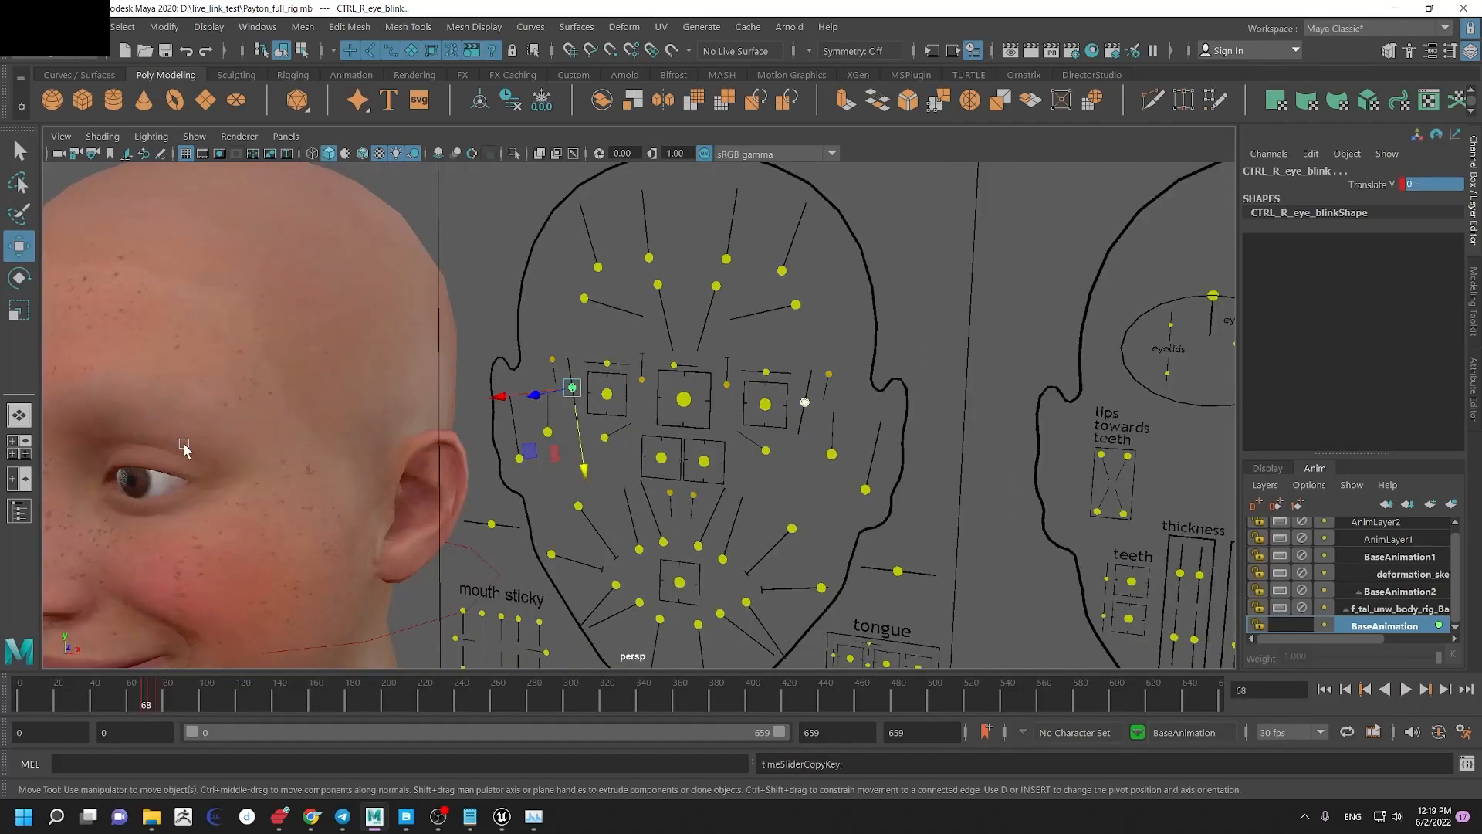
click(220, 699)
right_click(221, 699)
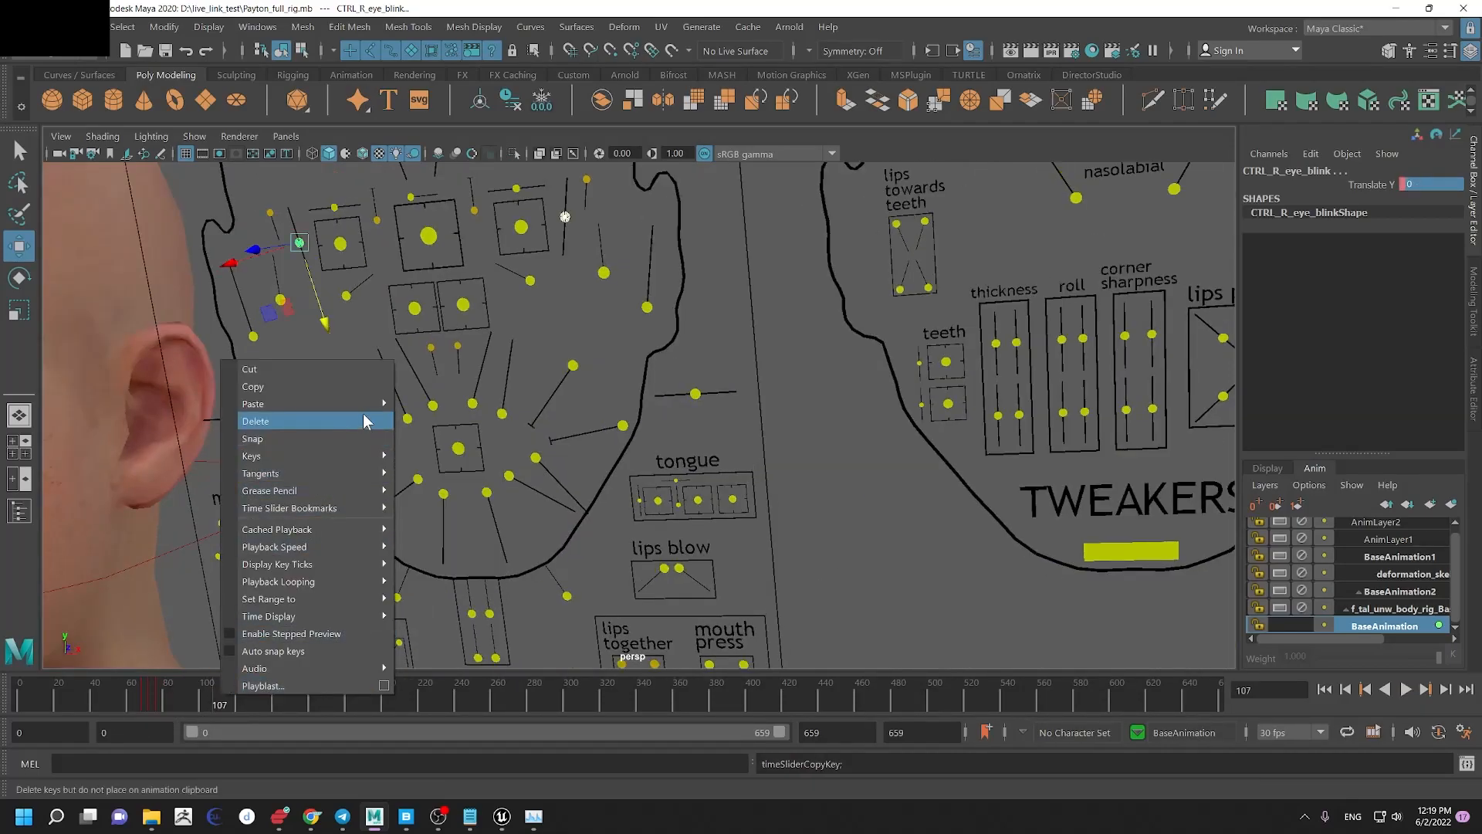
click(425, 404)
Step: Paste the copied blink keys at frames 227 and 306
drag(390, 701, 439, 701)
right_click(439, 700)
click(657, 407)
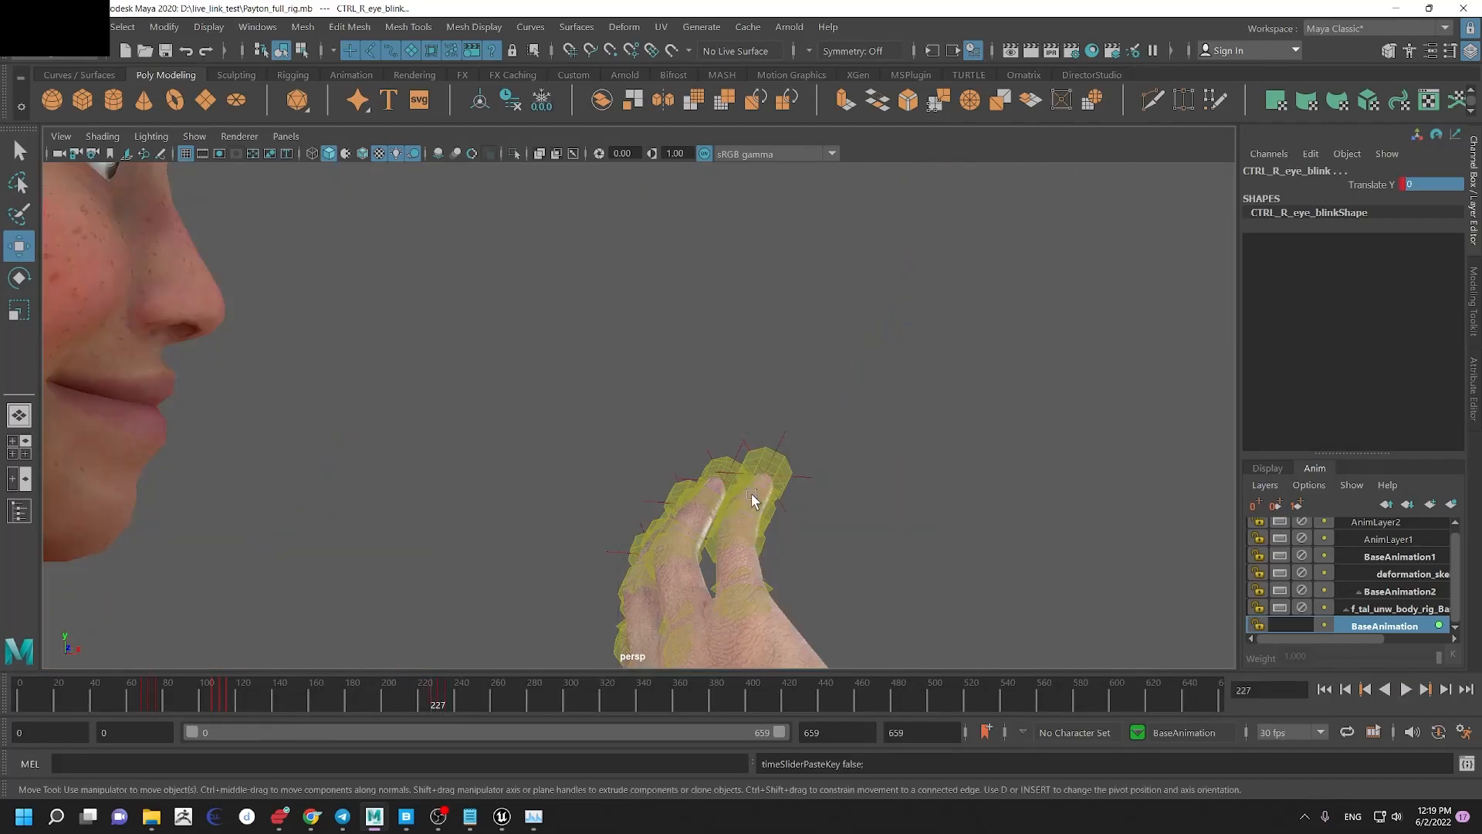
key(alt+v)
right_click(575, 702)
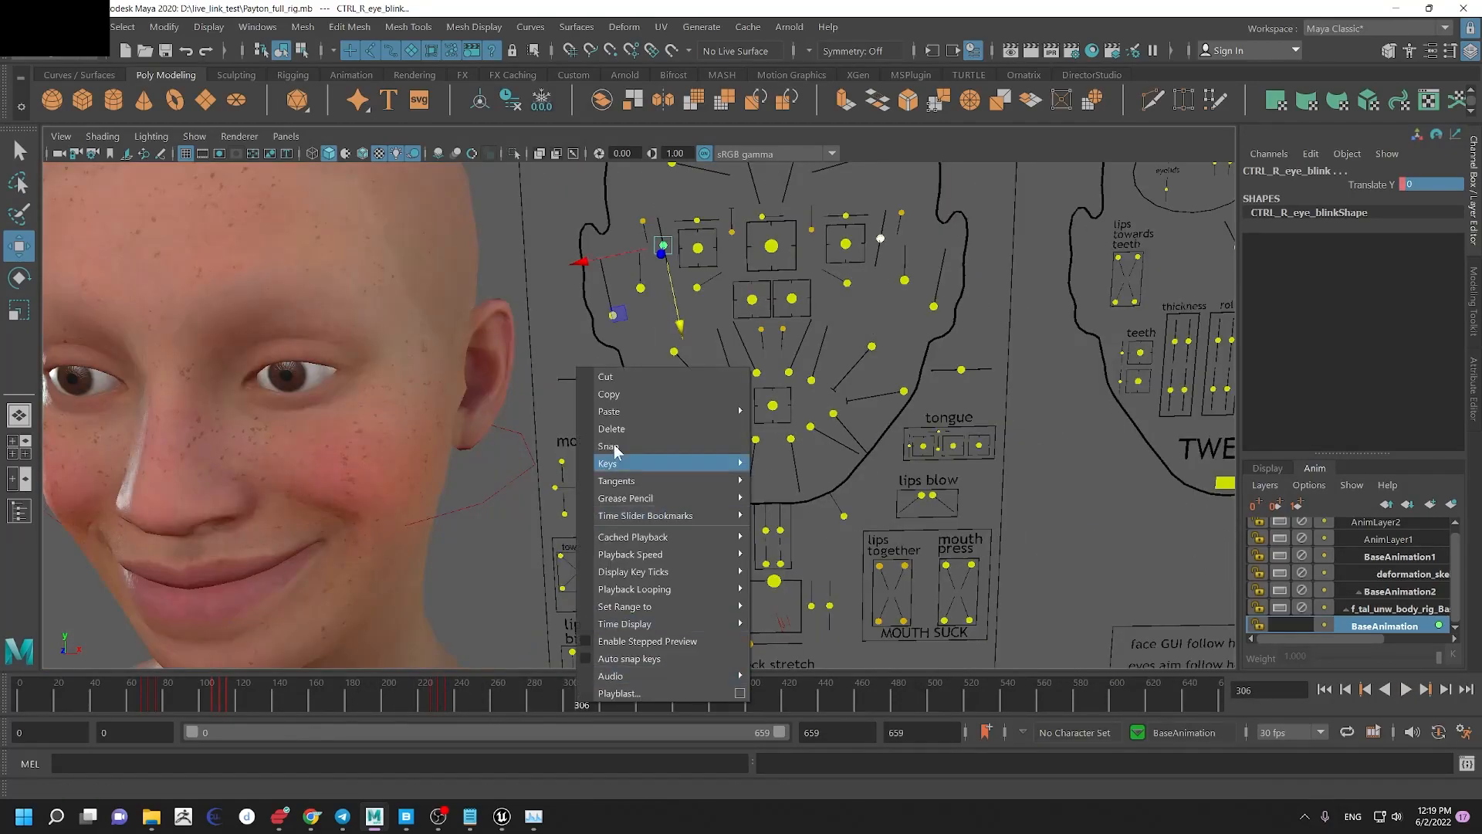
mouse_move(668, 411)
click(784, 413)
Step: Try to return the mouth dimple and corner pull controls to neutral together at frame 306
alt+right_drag(959, 443, 698, 450)
alt+middle_drag(698, 450, 697, 421)
alt+right_drag(696, 421, 726, 491)
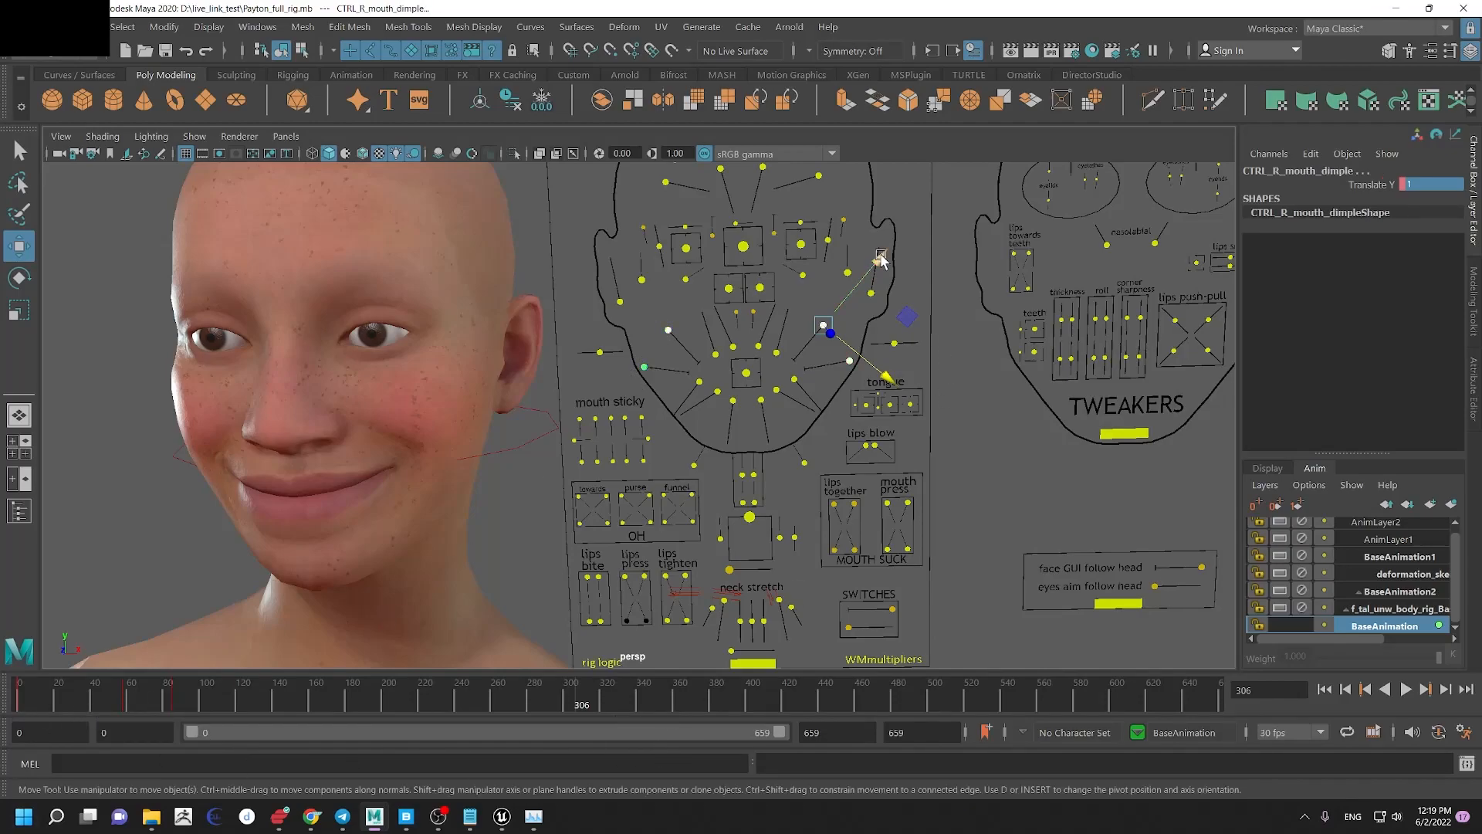
drag(881, 258, 453, 477)
alt+right_drag(826, 345, 878, 319)
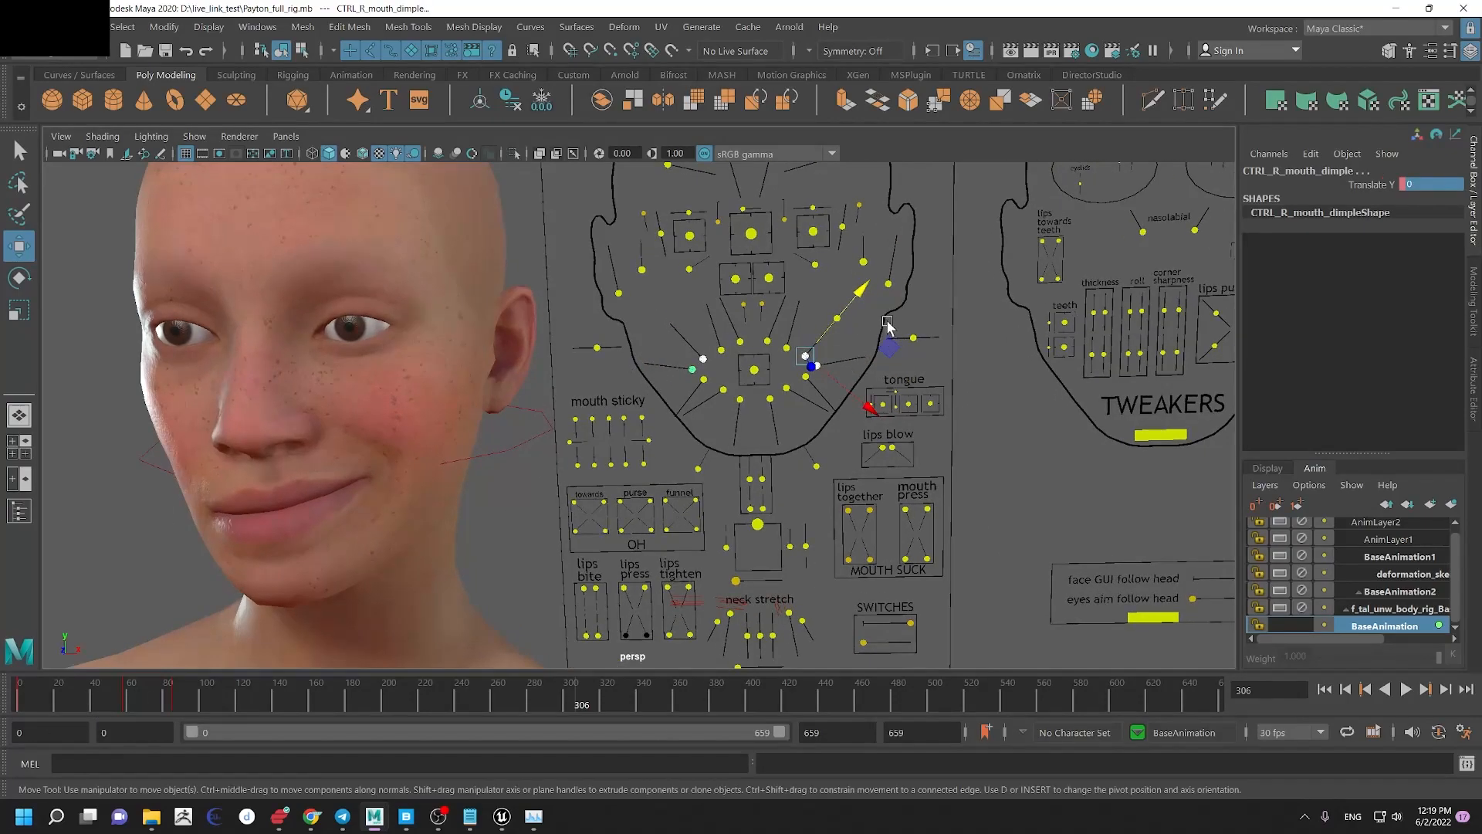
click(850, 314)
key(ctrl+z)
key(ctrl+z)
Step: Return the mouth corner pull and dimple controls to 0 with keys at frame 306, and play the animation
click(843, 367)
click(837, 318)
drag(836, 318, 724, 384)
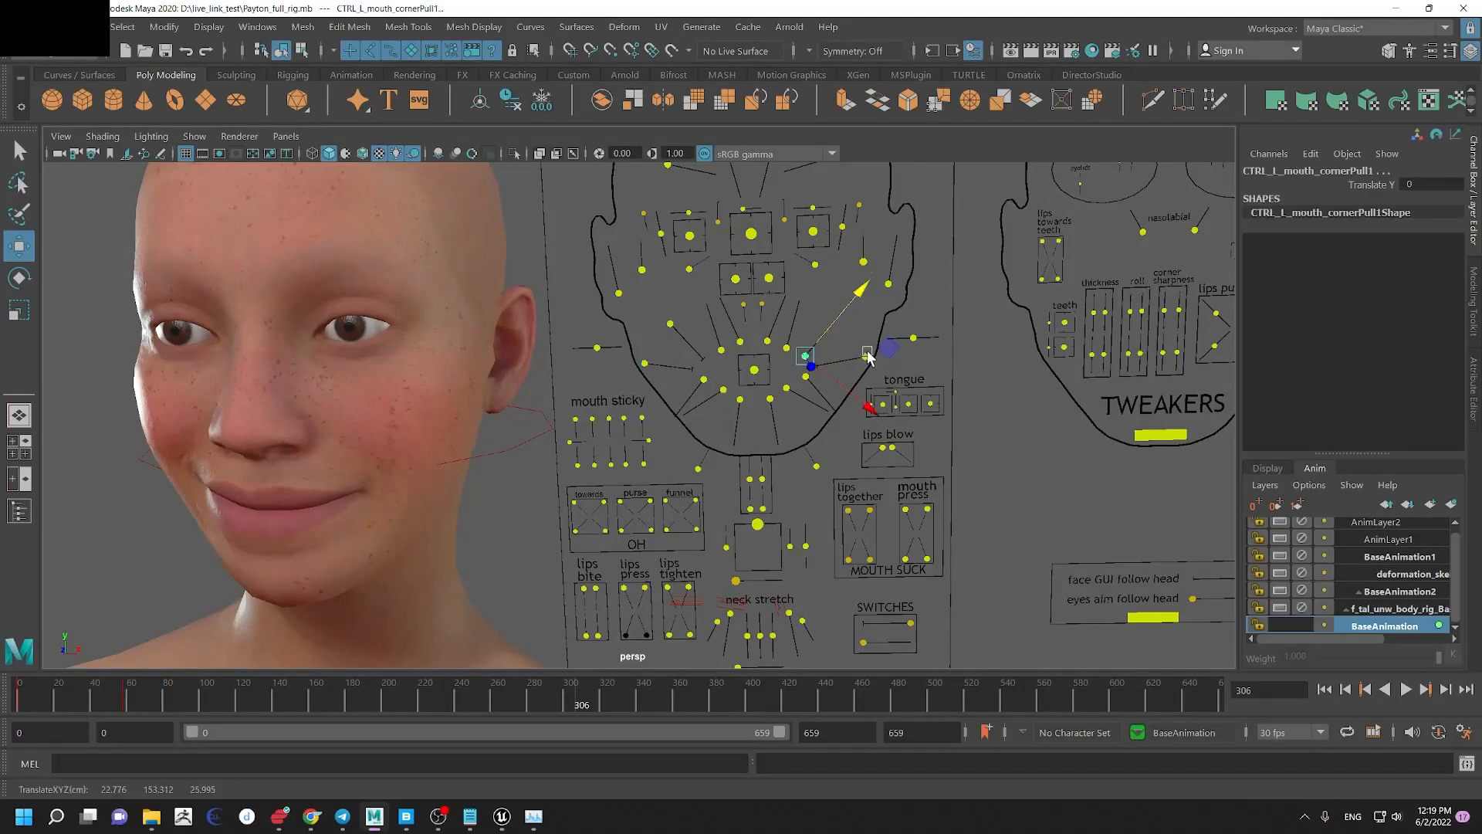
alt+right_drag(880, 366, 965, 307)
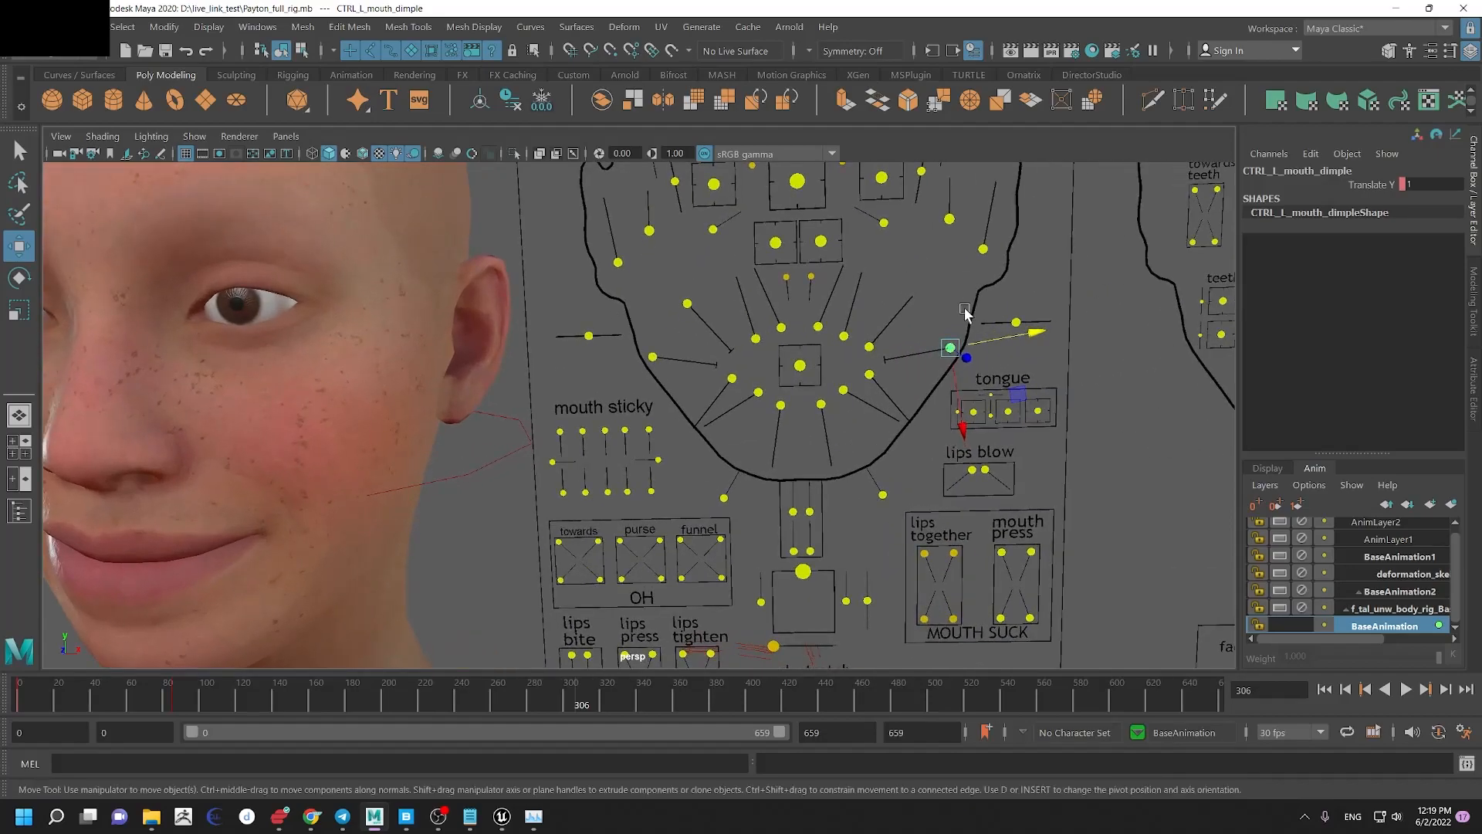
drag(1010, 337, 662, 299)
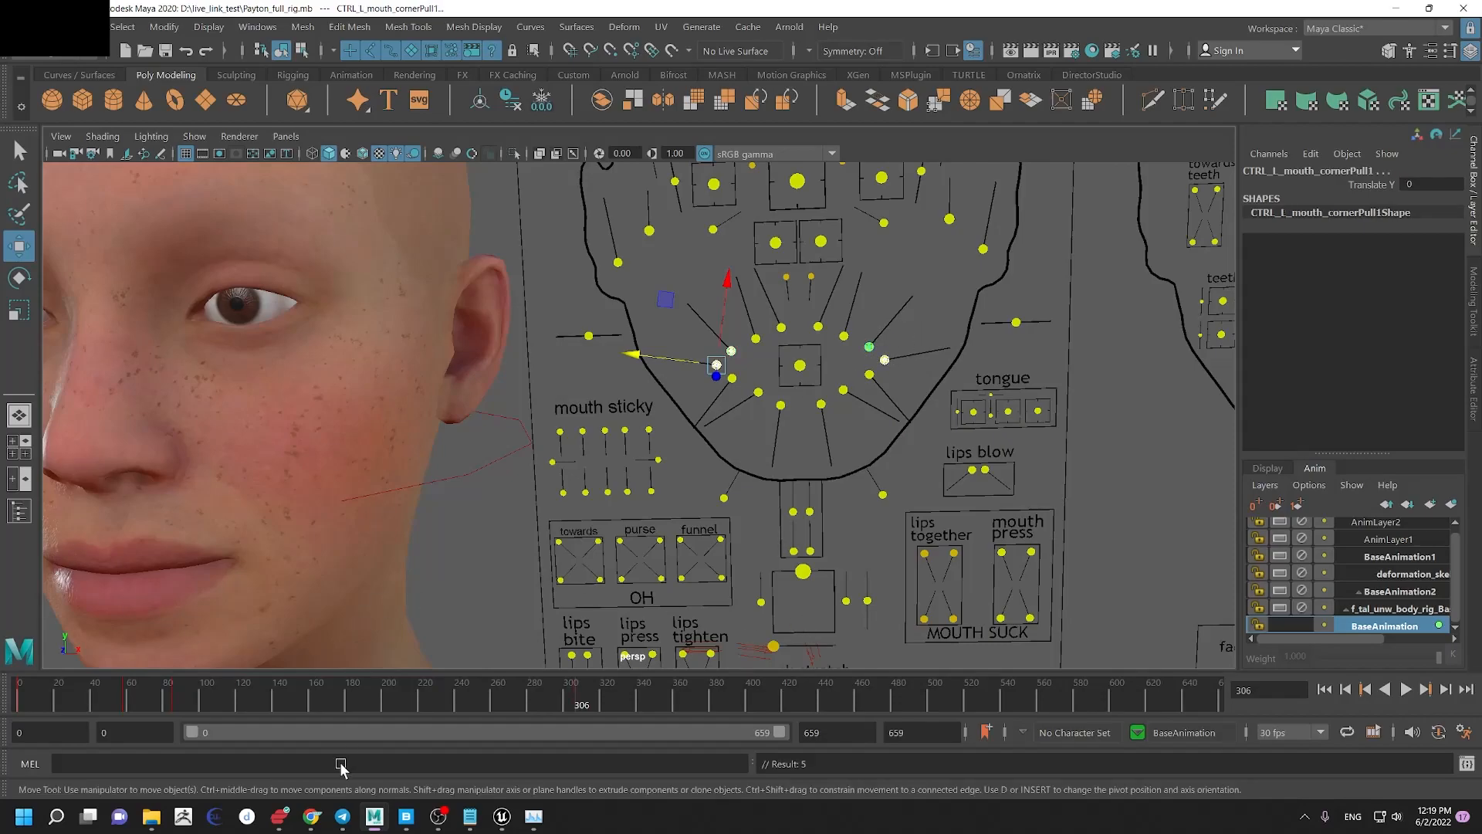
drag(432, 689, 513, 691)
key(alt+v)
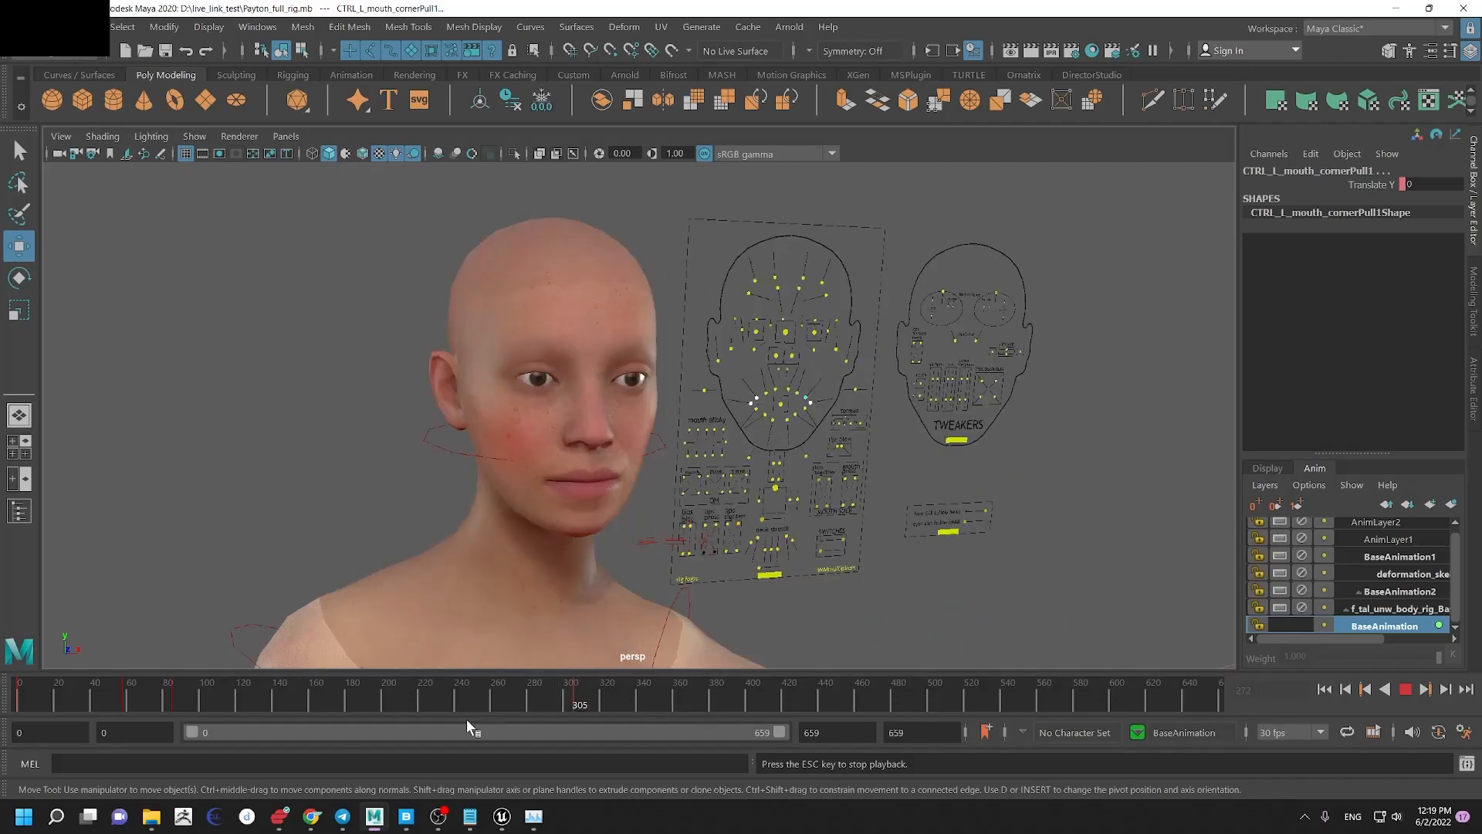
Step: Play the animation and check the live-streamed facial and body motion on the MetaHuman in Unreal, returning to Maya at the end
key(alt+v)
key(alt+v)
key(alt+v)
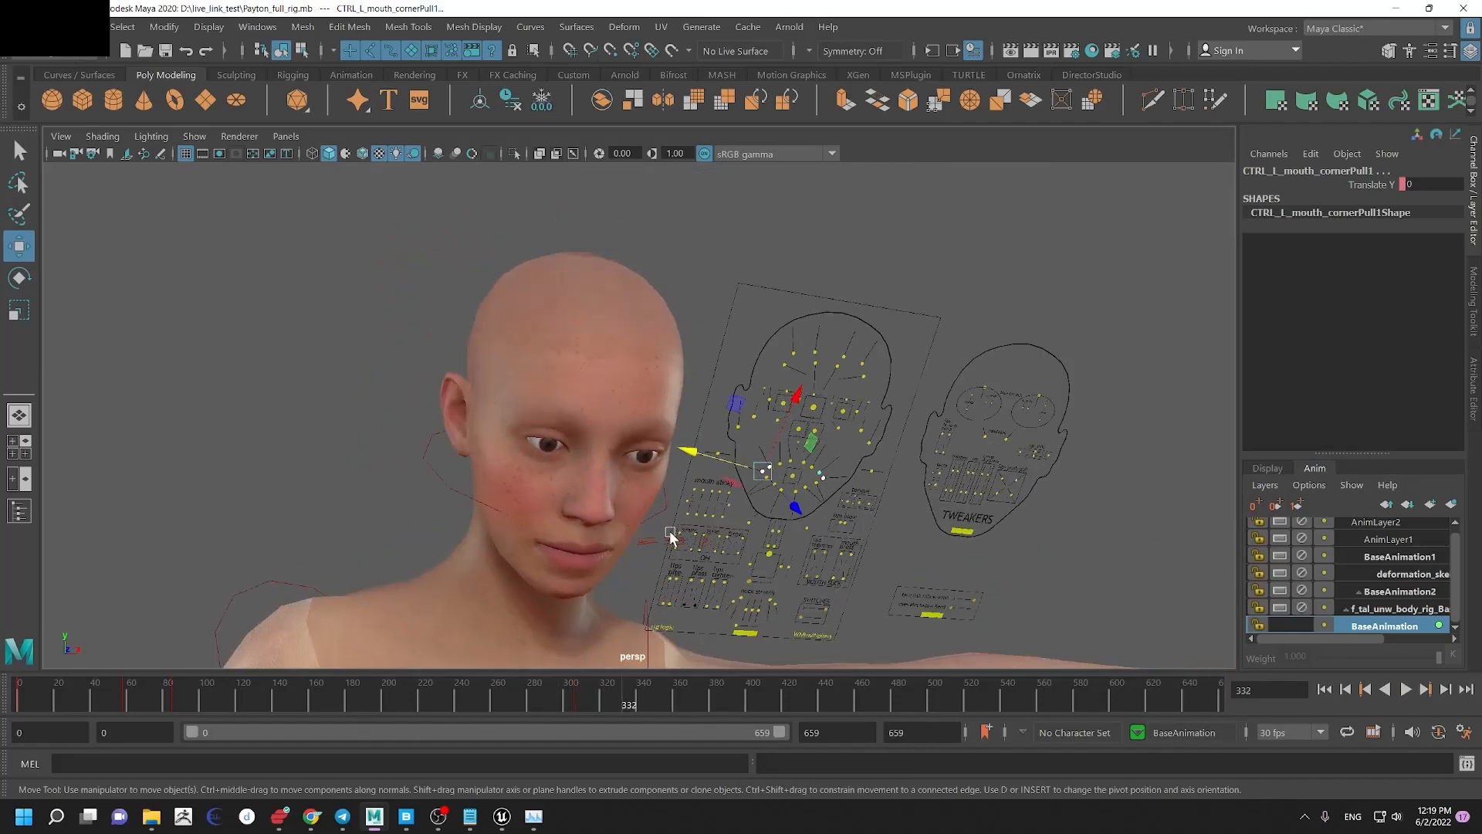
drag(693, 4, 1360, 84)
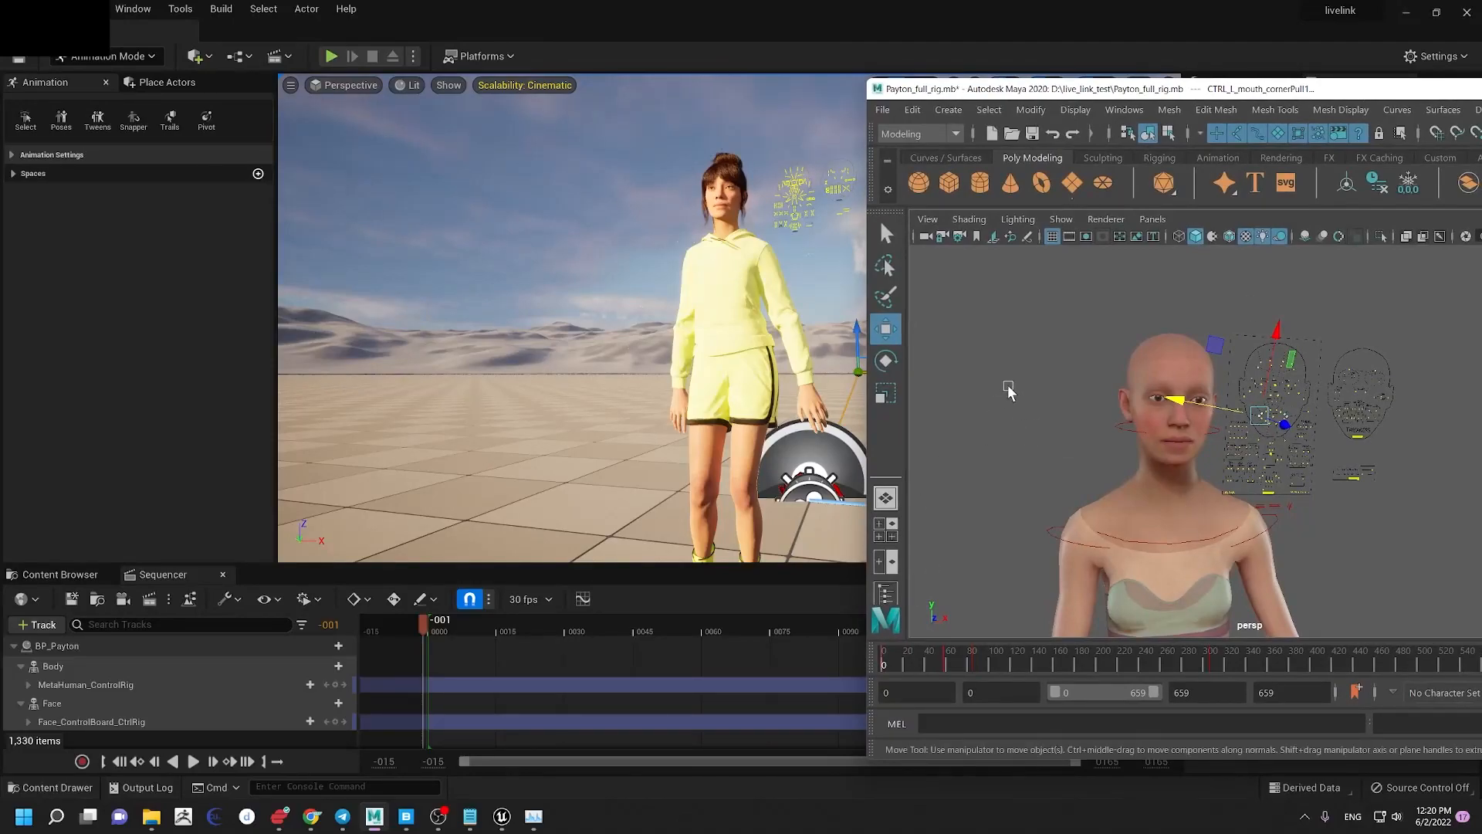
key(alt+v)
right_drag(701, 214, 748, 246)
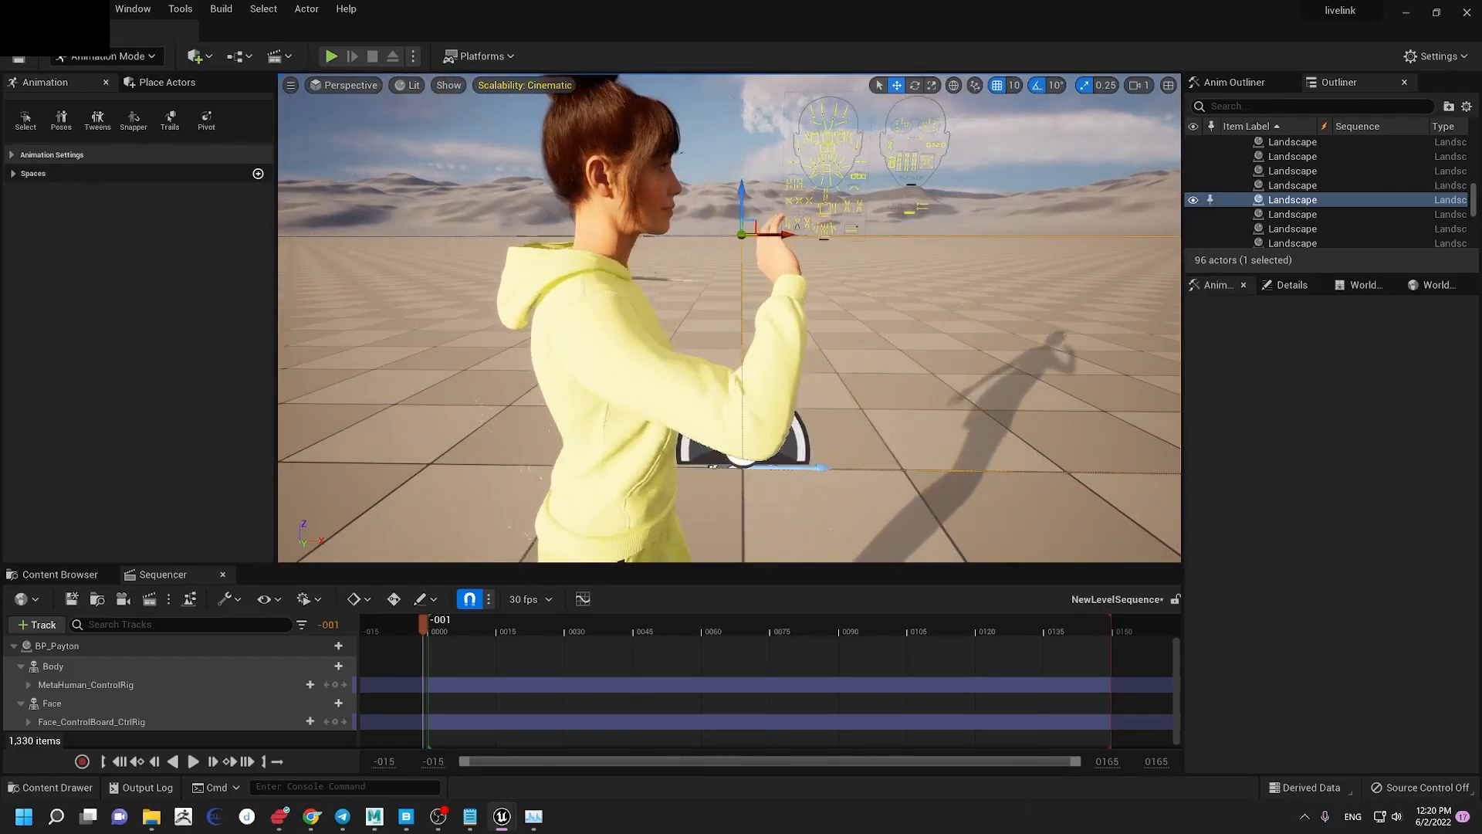
right_drag(749, 245, 728, 168)
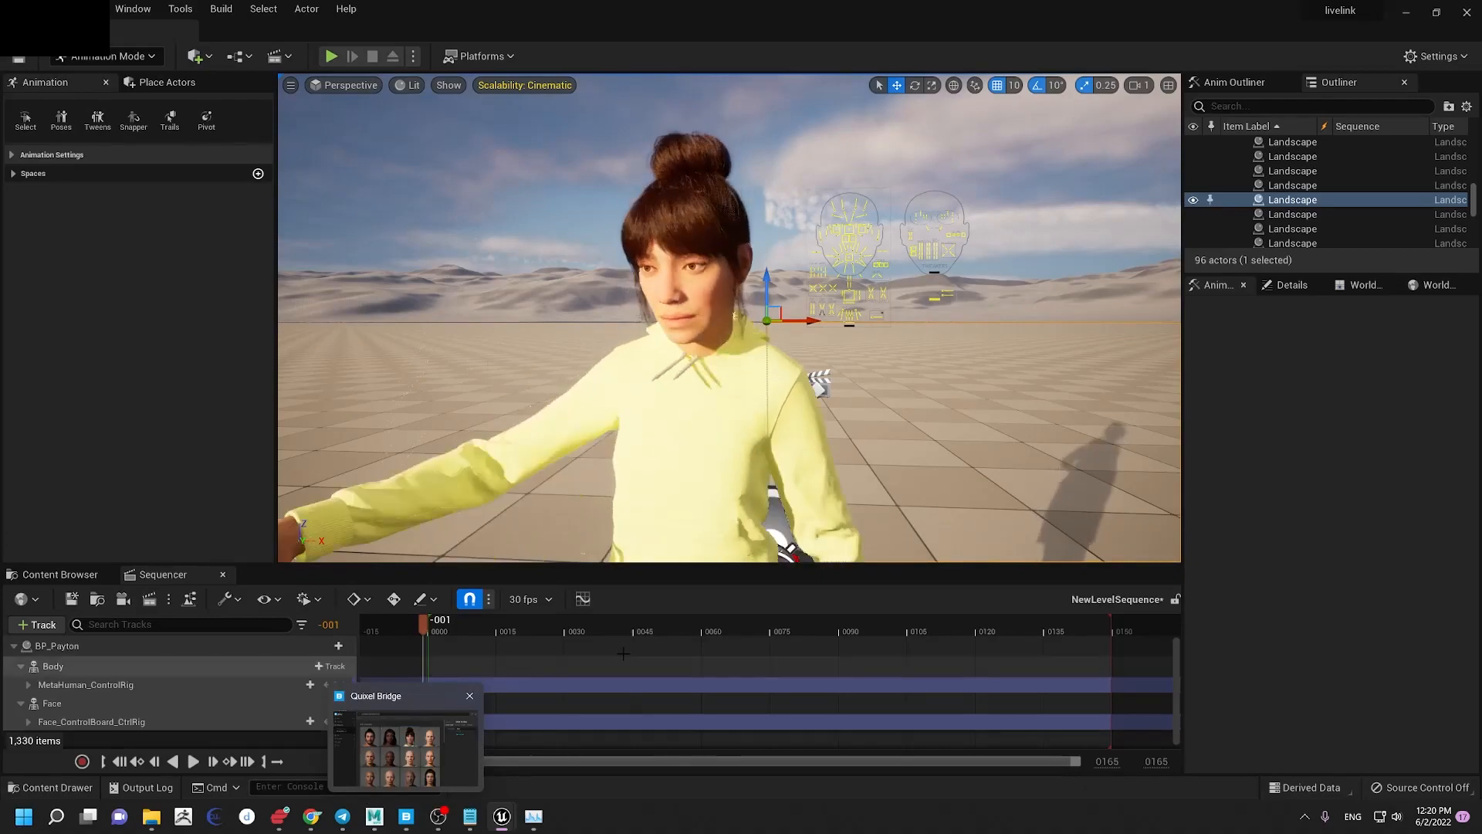
mouse_move(375, 816)
click(397, 731)
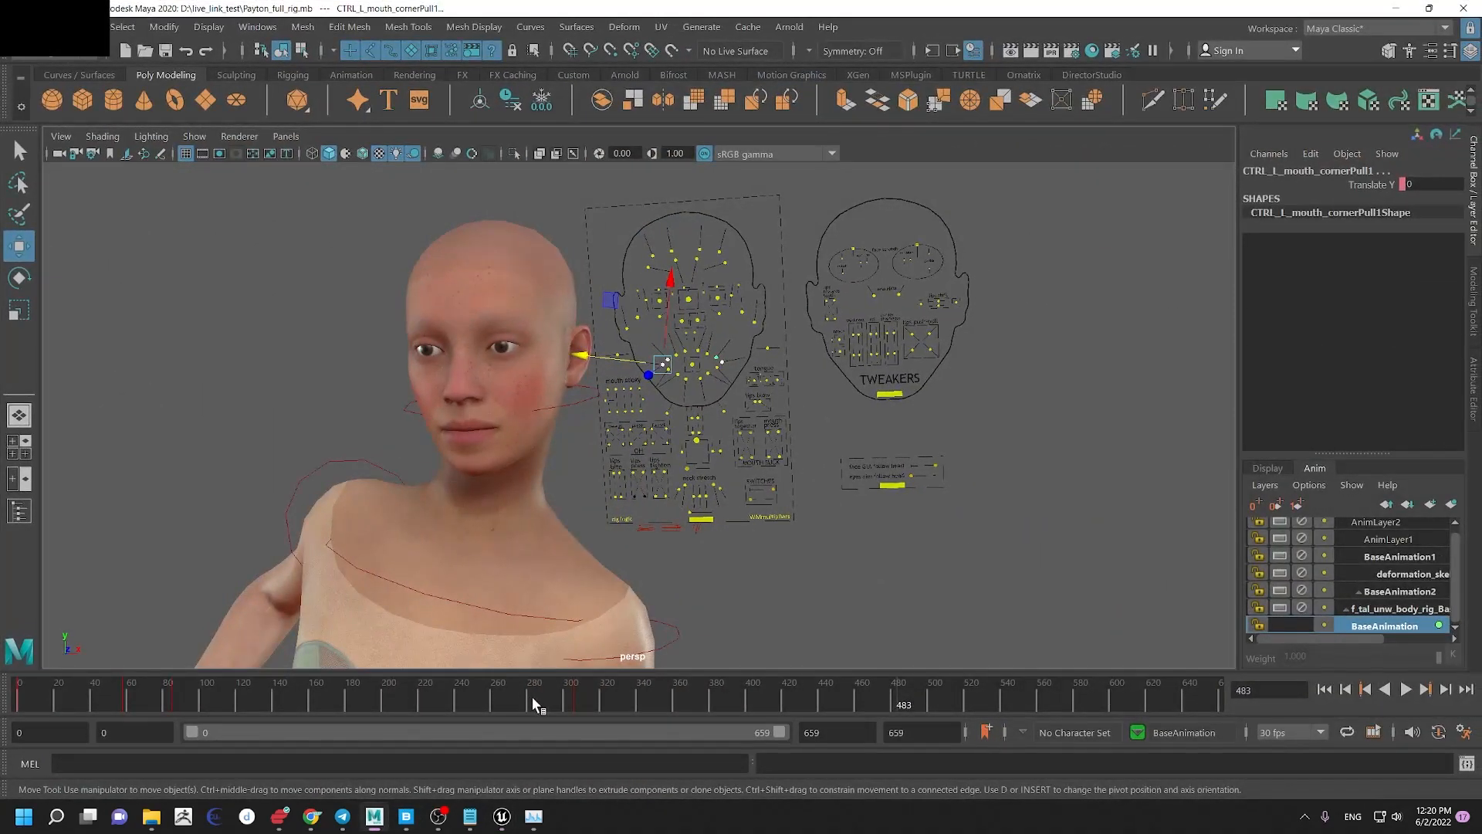
Step: Select both eye blink controls, copy the blink keys around frame 306 and paste them at frame 409
scroll(789, 288, up, 2)
click(760, 267)
click(648, 262)
click(573, 693)
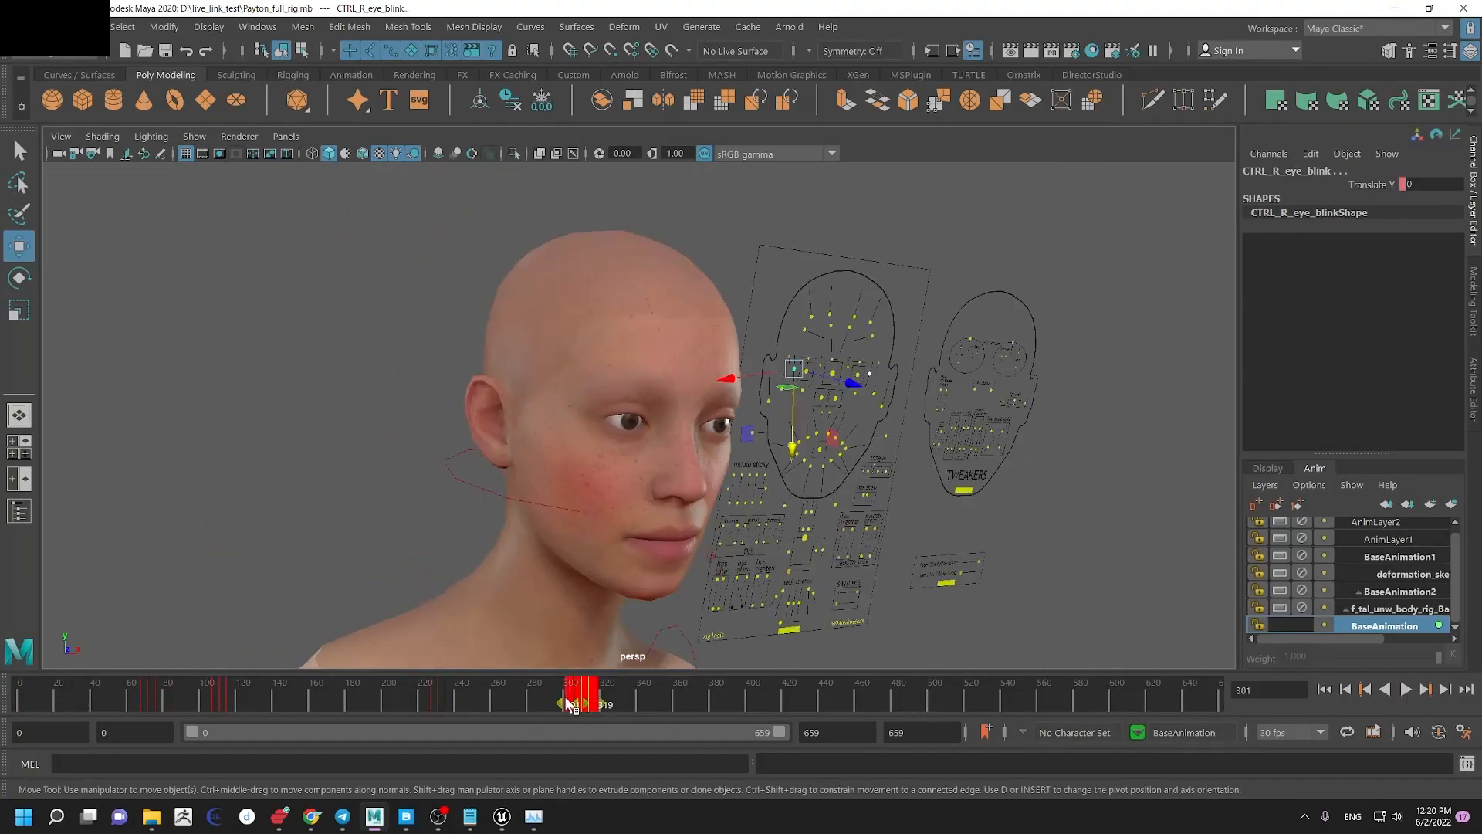
right_click(572, 695)
click(610, 386)
click(769, 695)
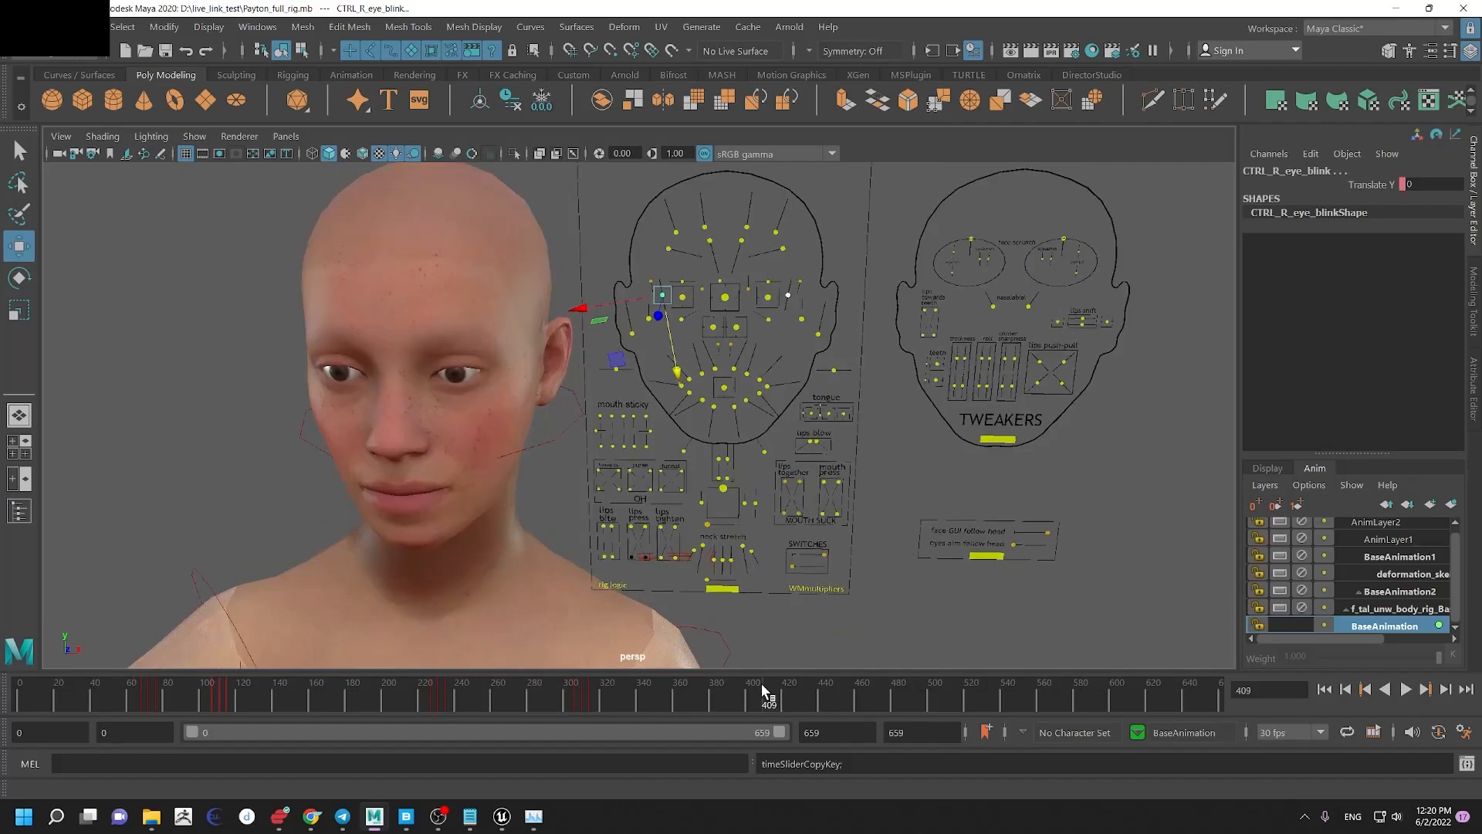
right_click(769, 695)
mouse_move(903, 394)
click(996, 393)
Step: Paste the copied blink keys at frames 527 and 614
click(962, 699)
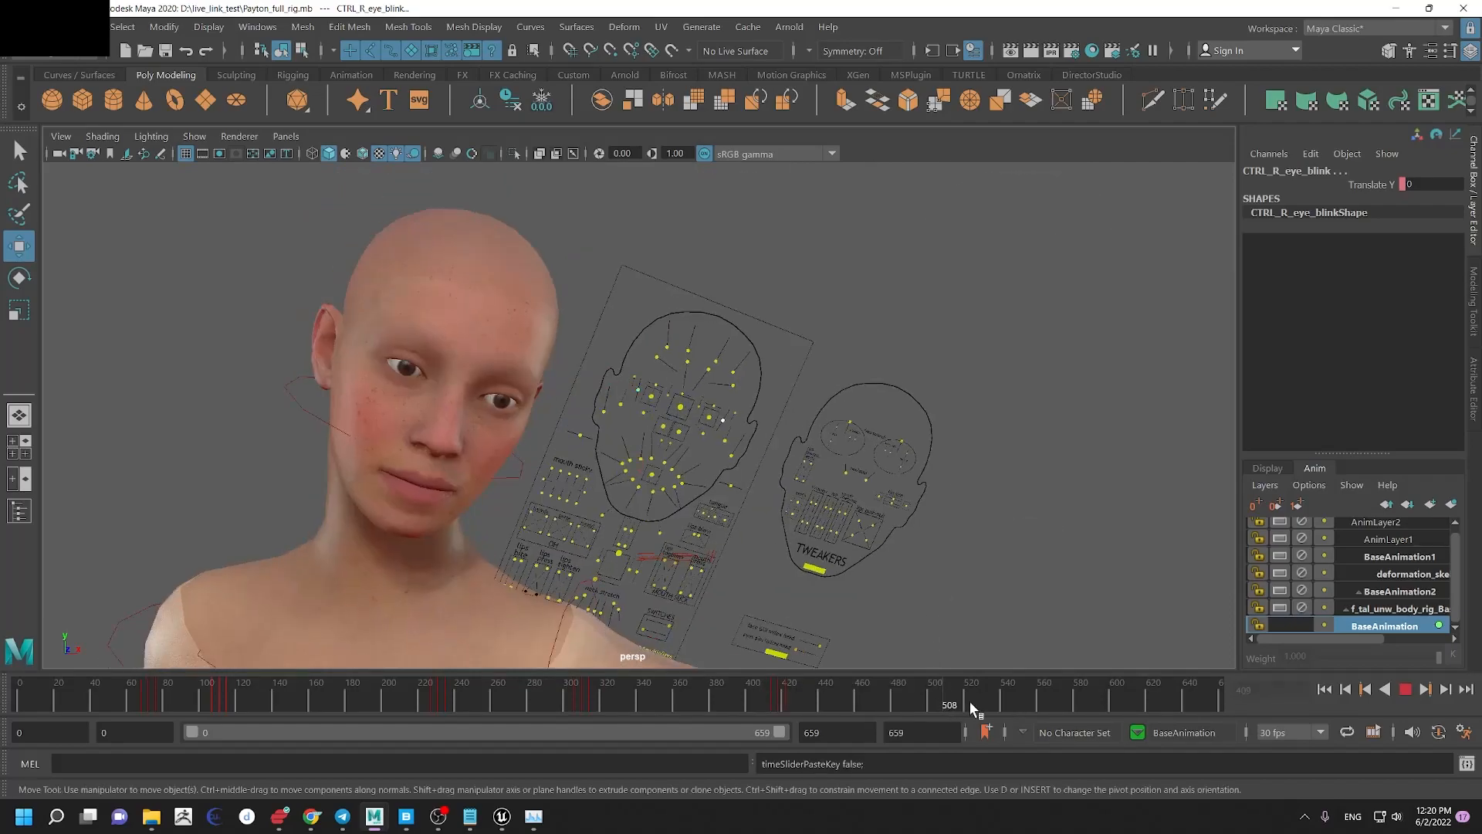
right_click(962, 699)
mouse_move(1097, 412)
click(1183, 411)
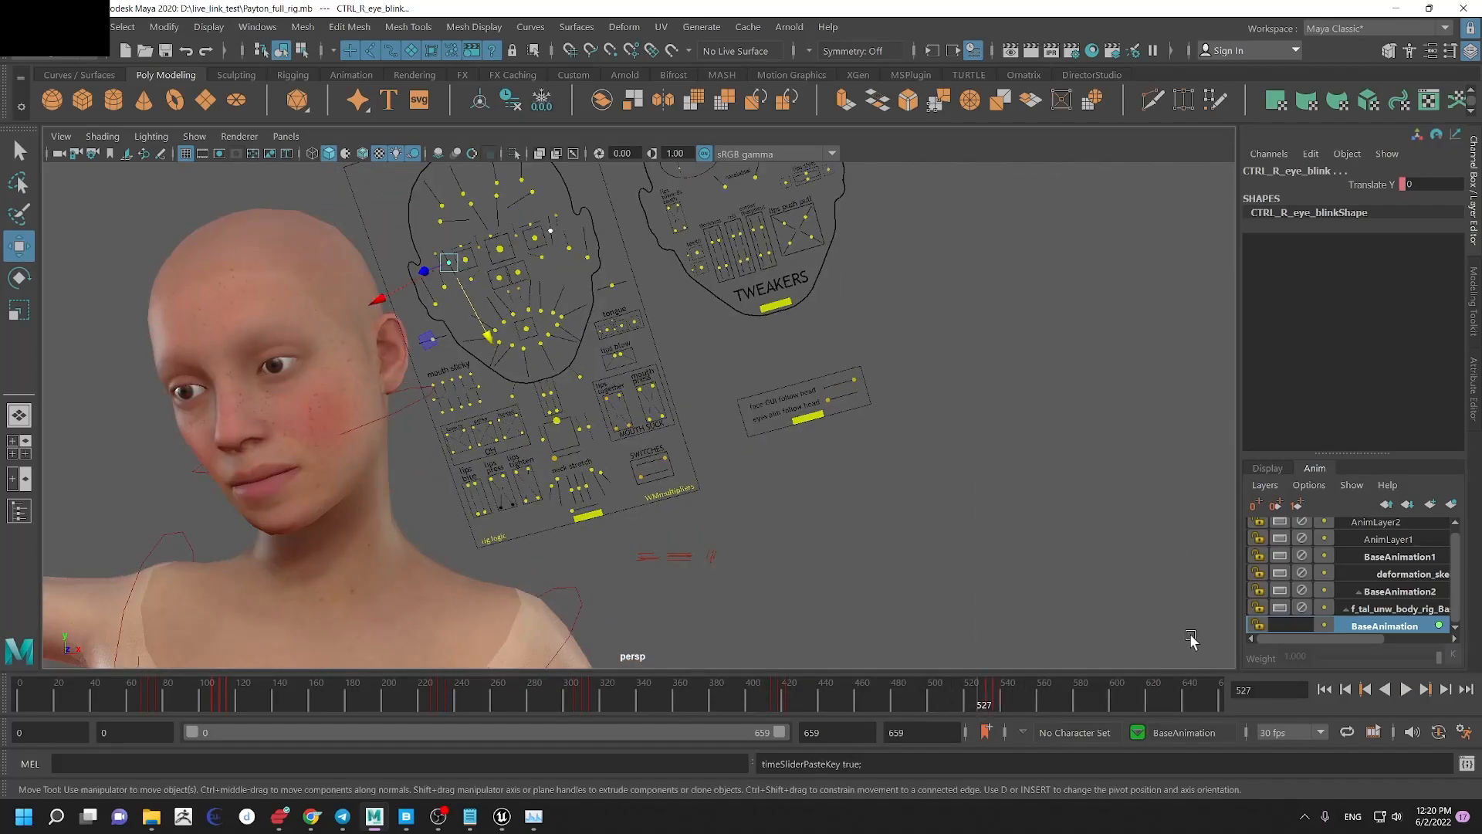
click(1141, 698)
right_click(1141, 698)
mouse_move(1292, 417)
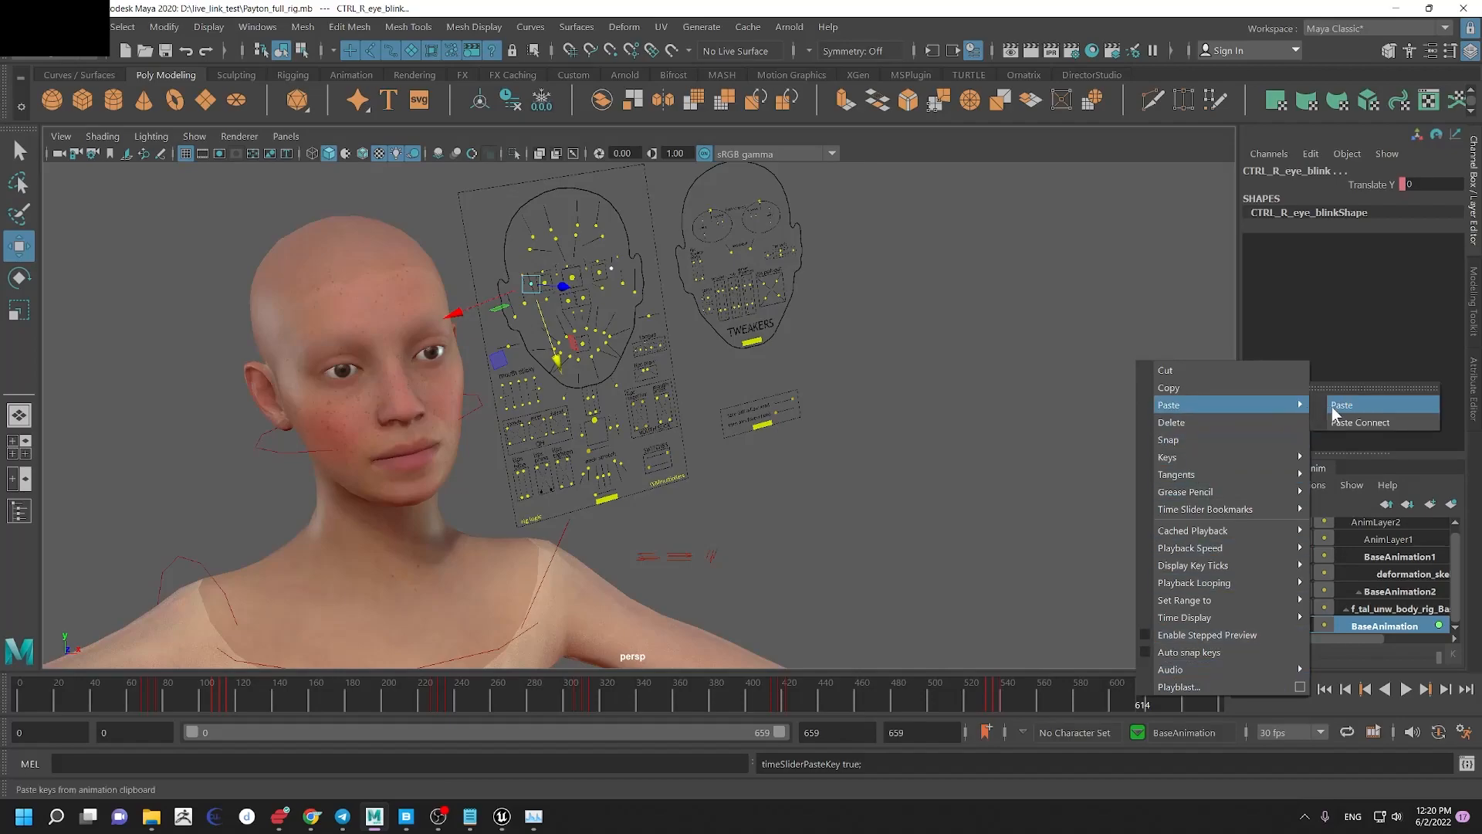
click(1359, 407)
Step: Play the animation, inspect the streamed character in Unreal, and return to a maximized Maya window
key(alt+v)
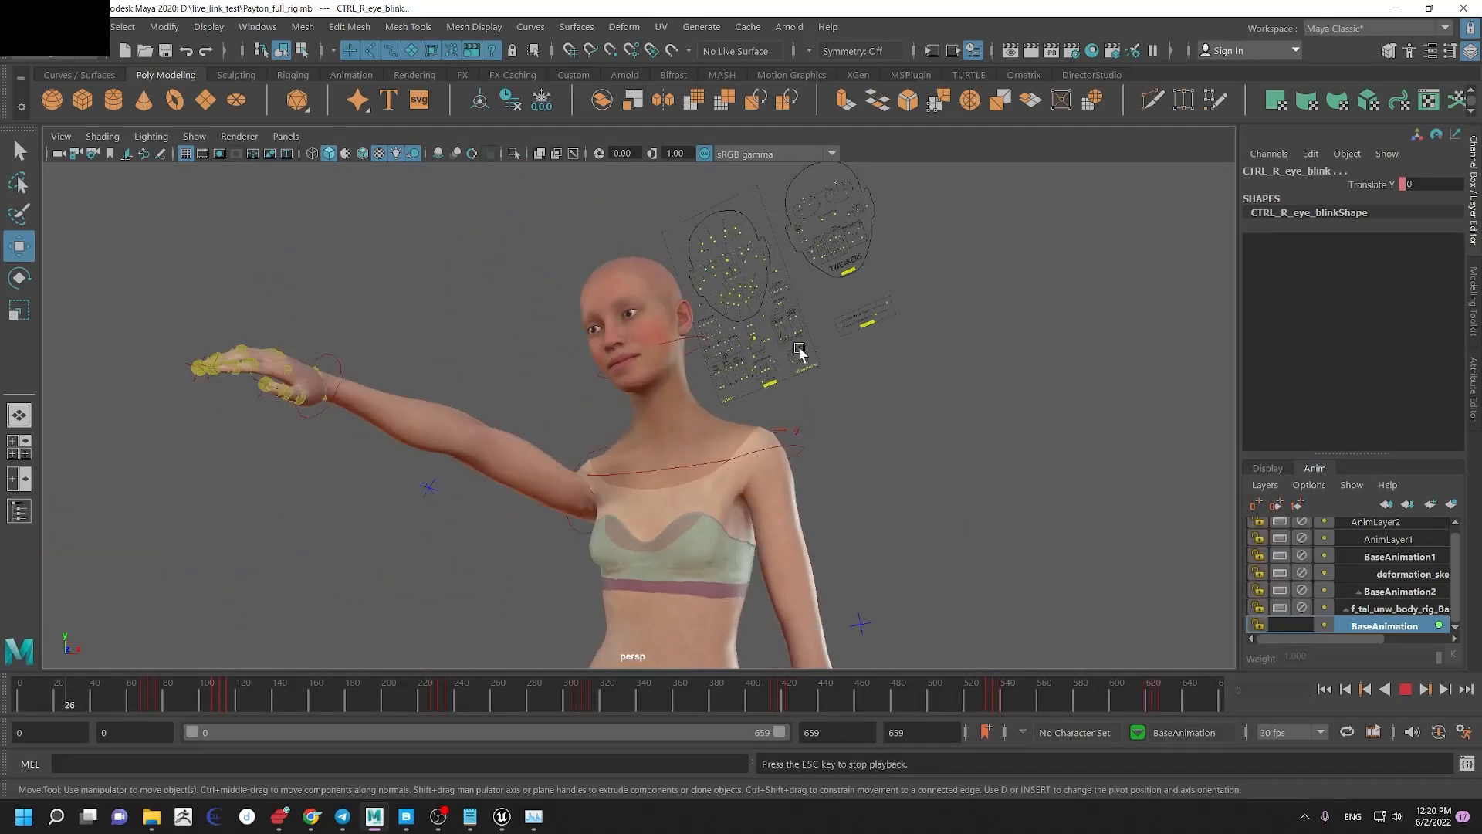
drag(804, 8, 1225, 483)
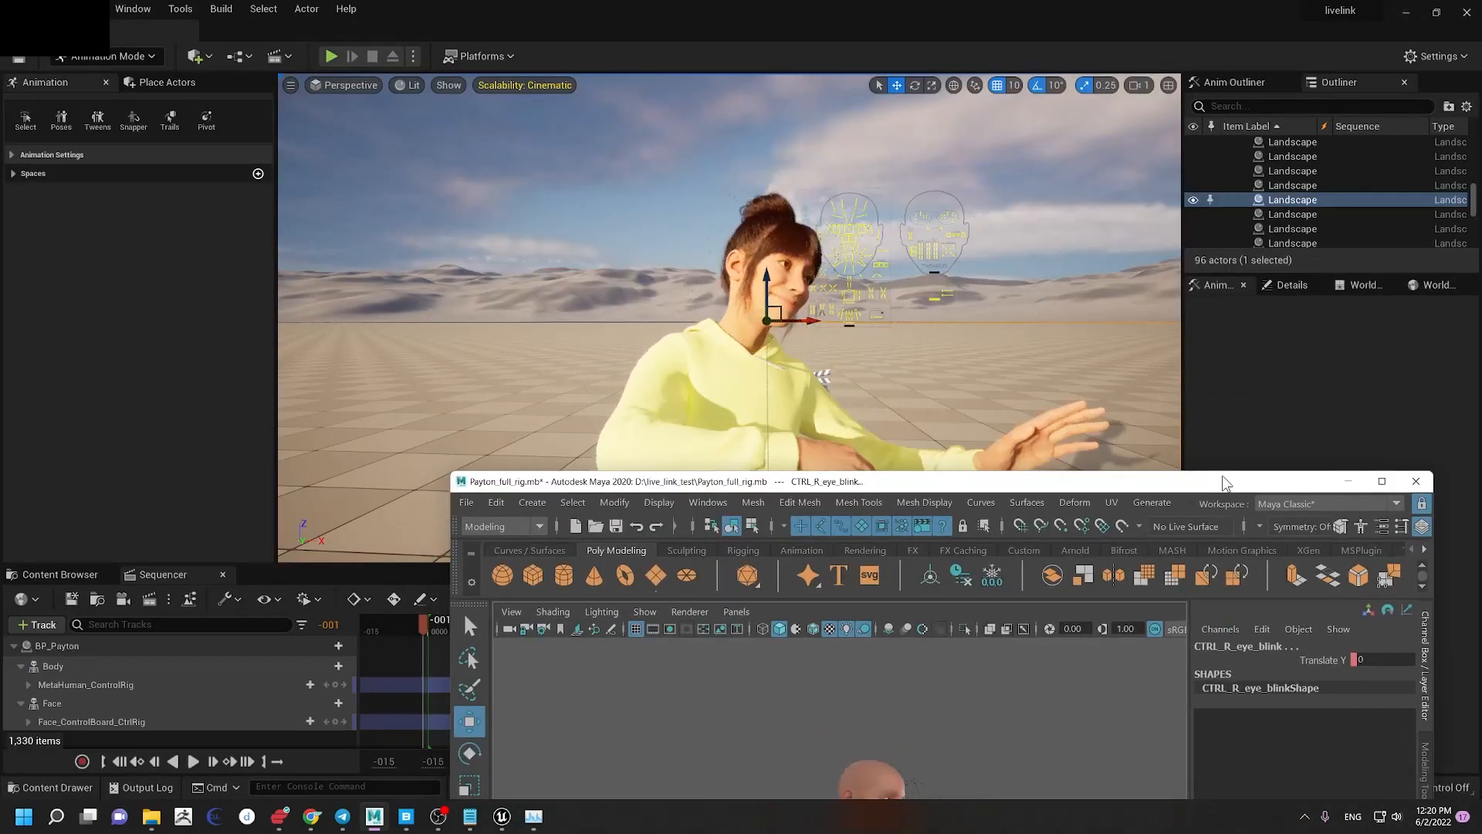
click(737, 271)
right_drag(737, 272, 752, 340)
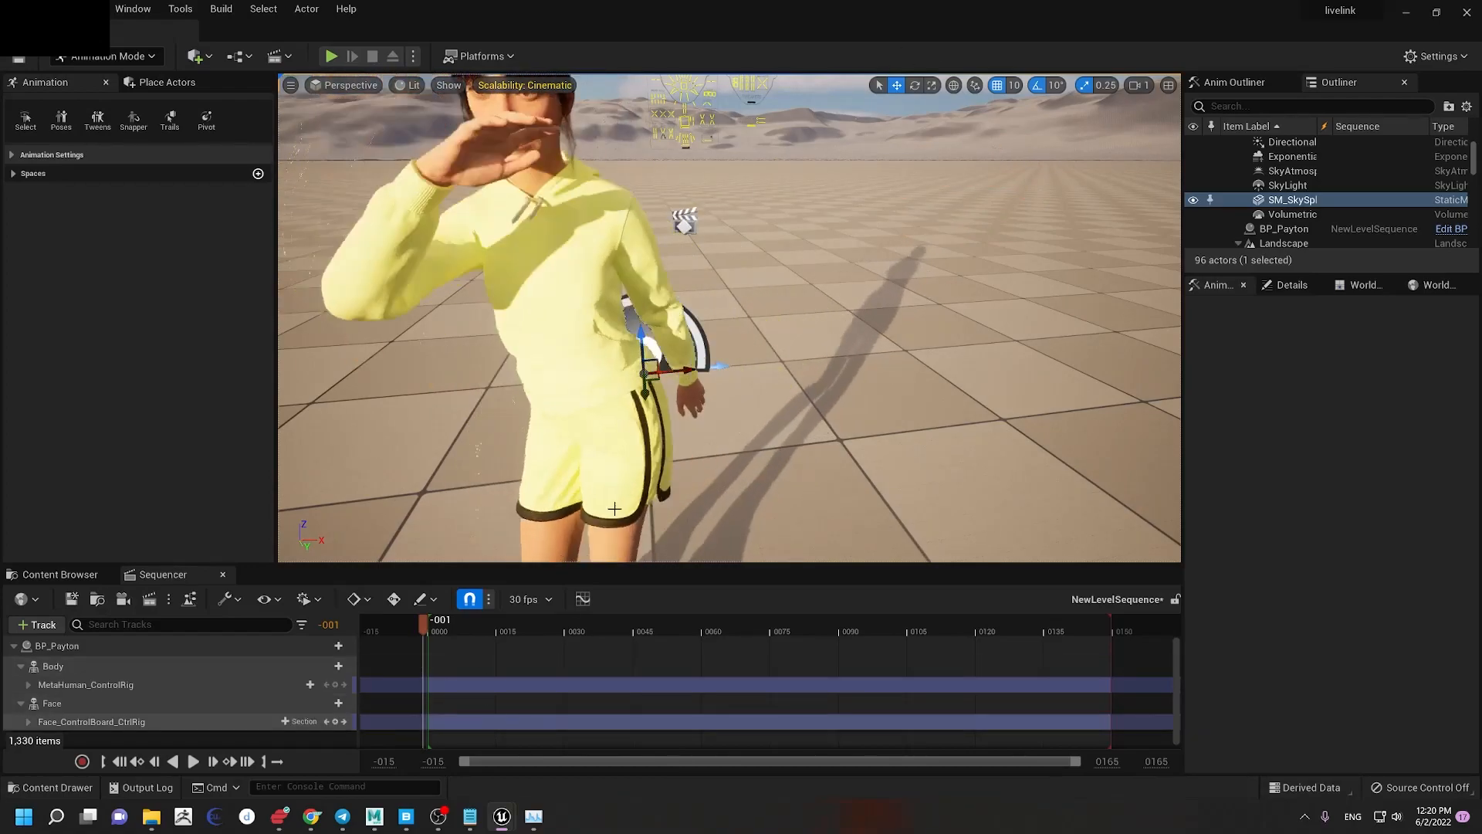
mouse_move(374, 816)
click(408, 755)
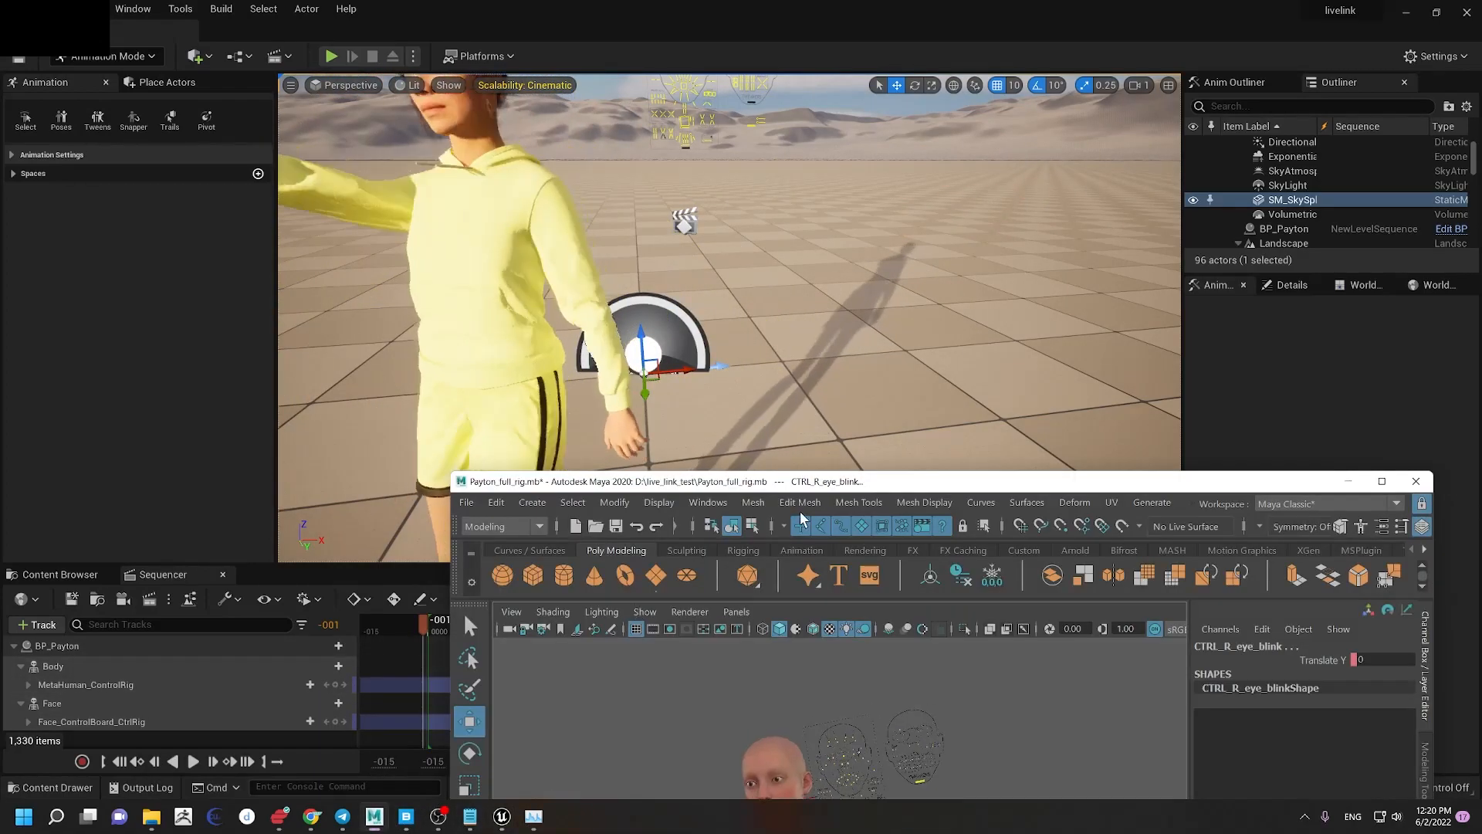
double_click(948, 485)
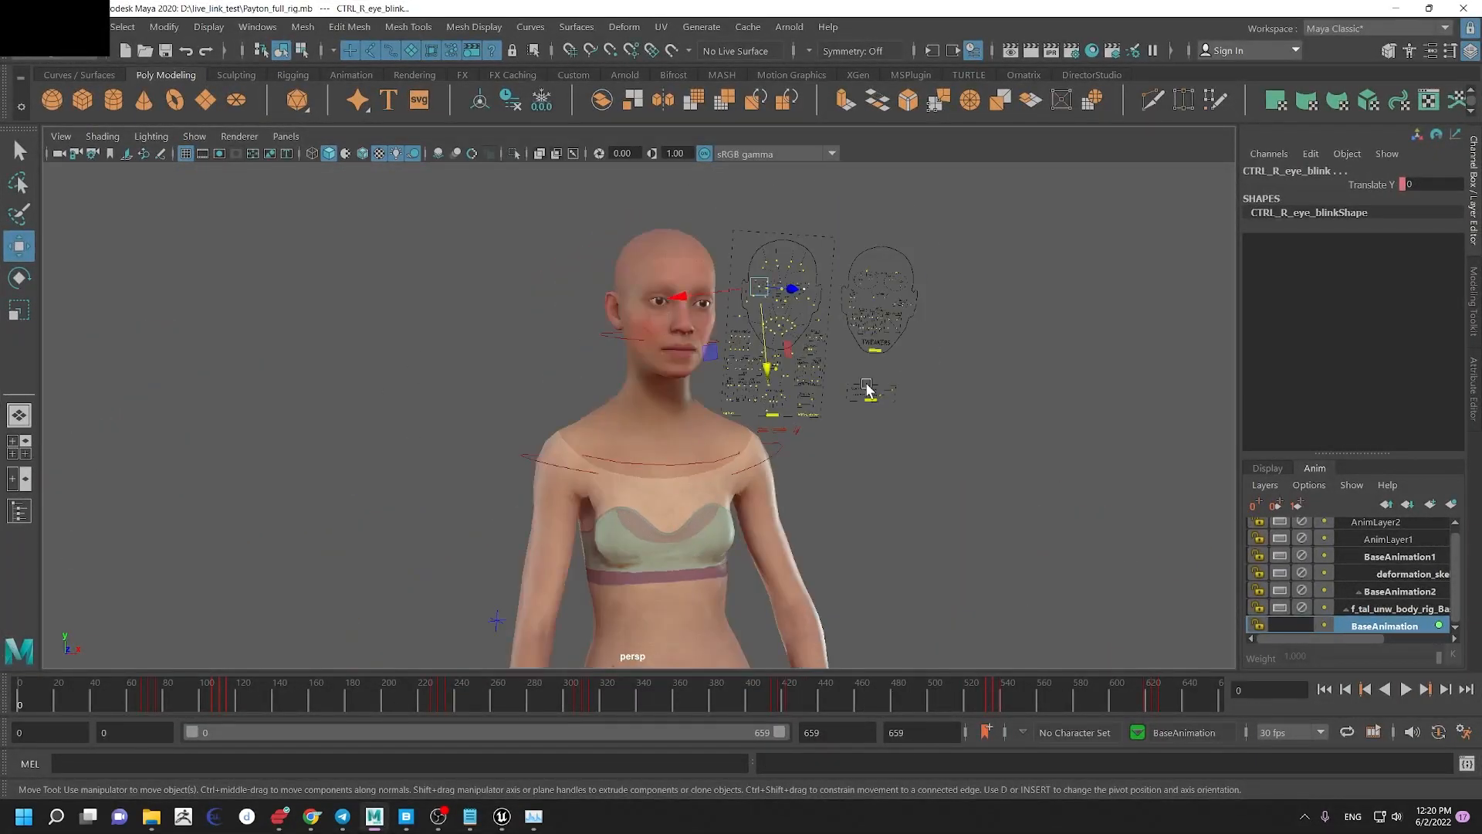
Step: Select the body mesh f_tal_unw_body_lod2_mesh and start exporting the selection
alt+middle_drag(741, 442, 795, 178)
scroll(697, 346, down, 3)
alt+drag(697, 346, 831, 500)
click(831, 500)
alt+right_drag(608, 504, 373, 400)
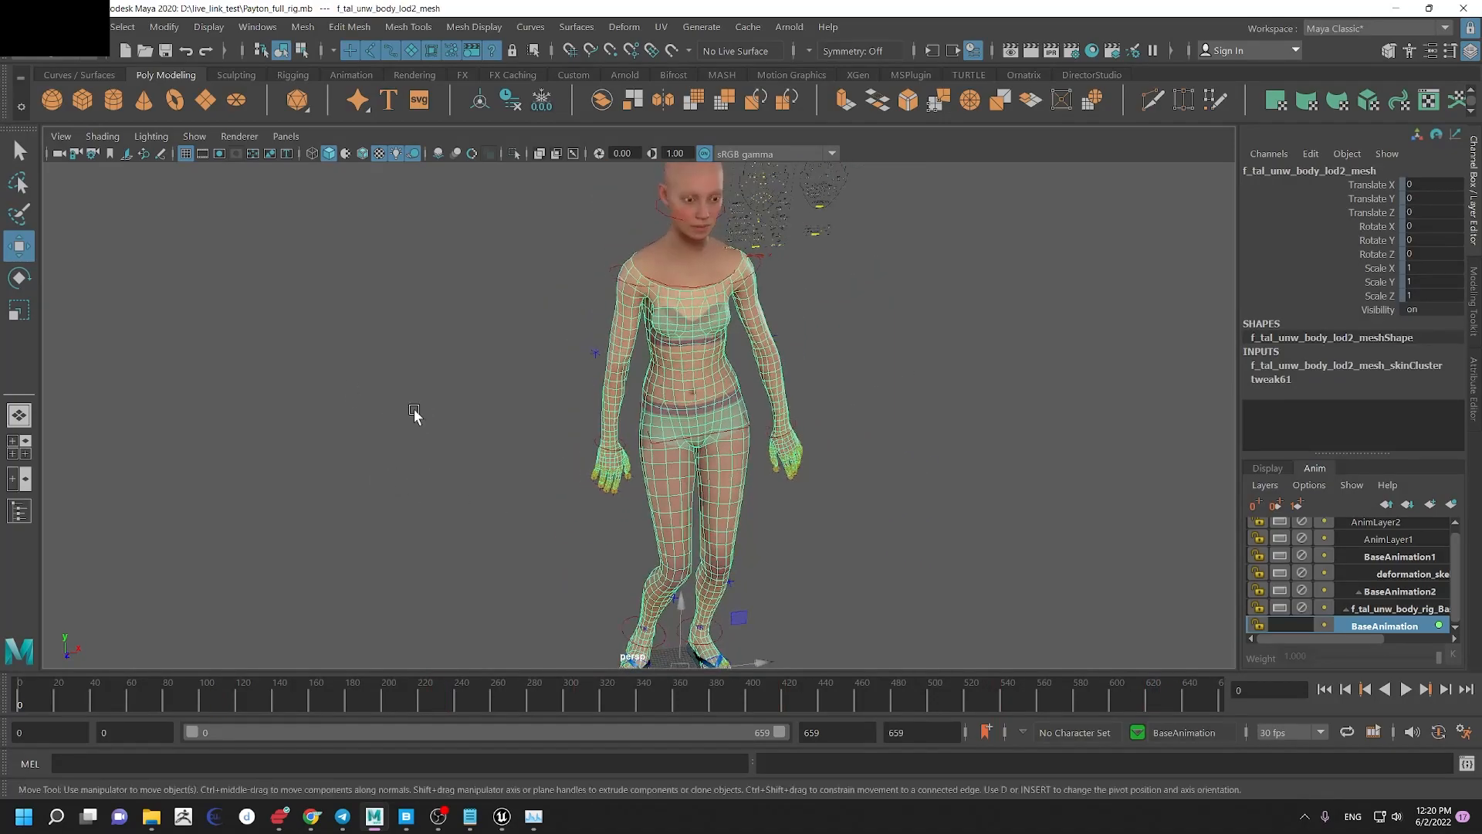
alt+drag(374, 401, 599, 401)
alt+right_drag(599, 401, 817, 440)
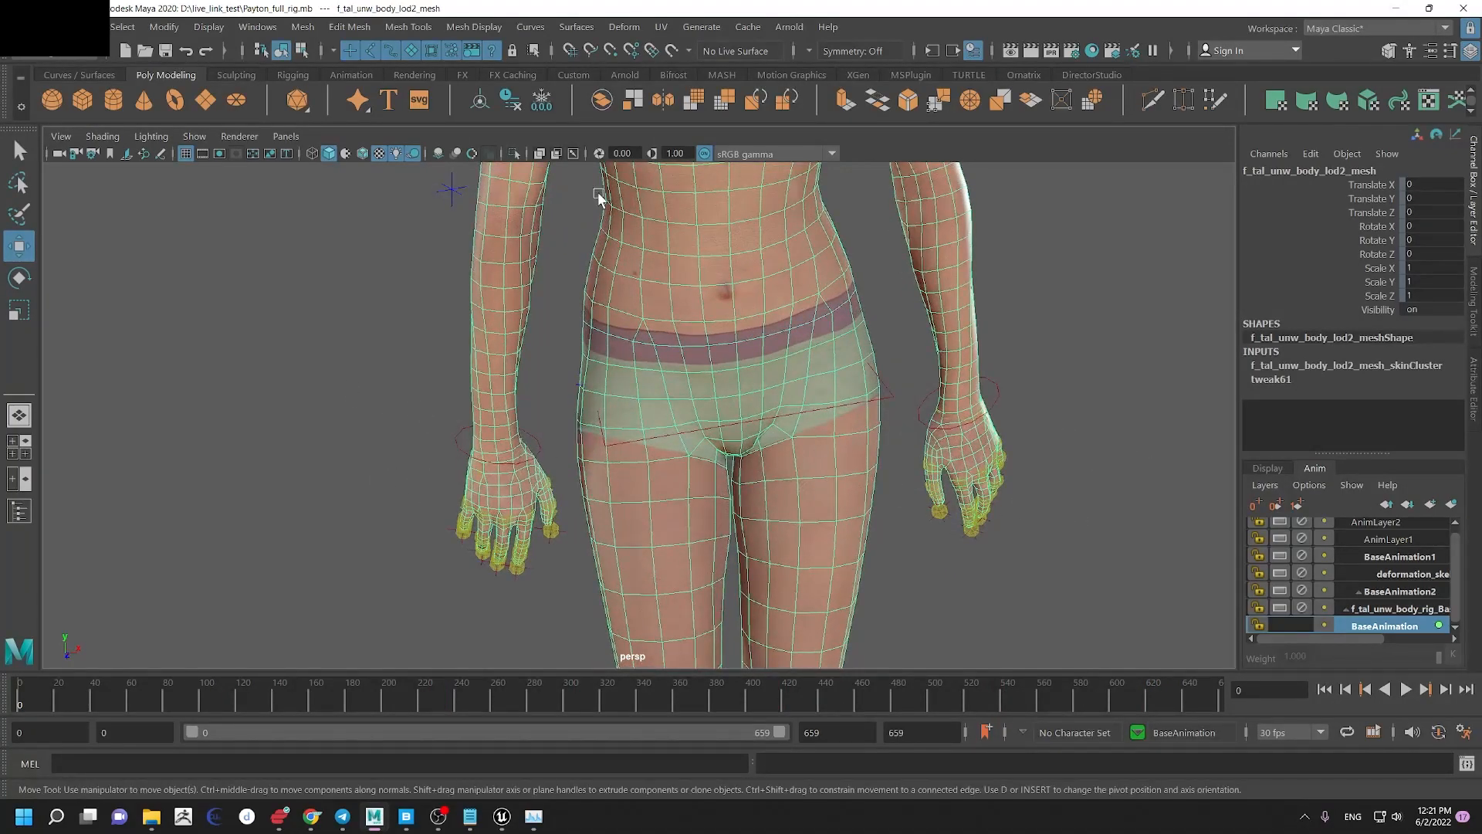
alt+middle_drag(755, 476, 678, 508)
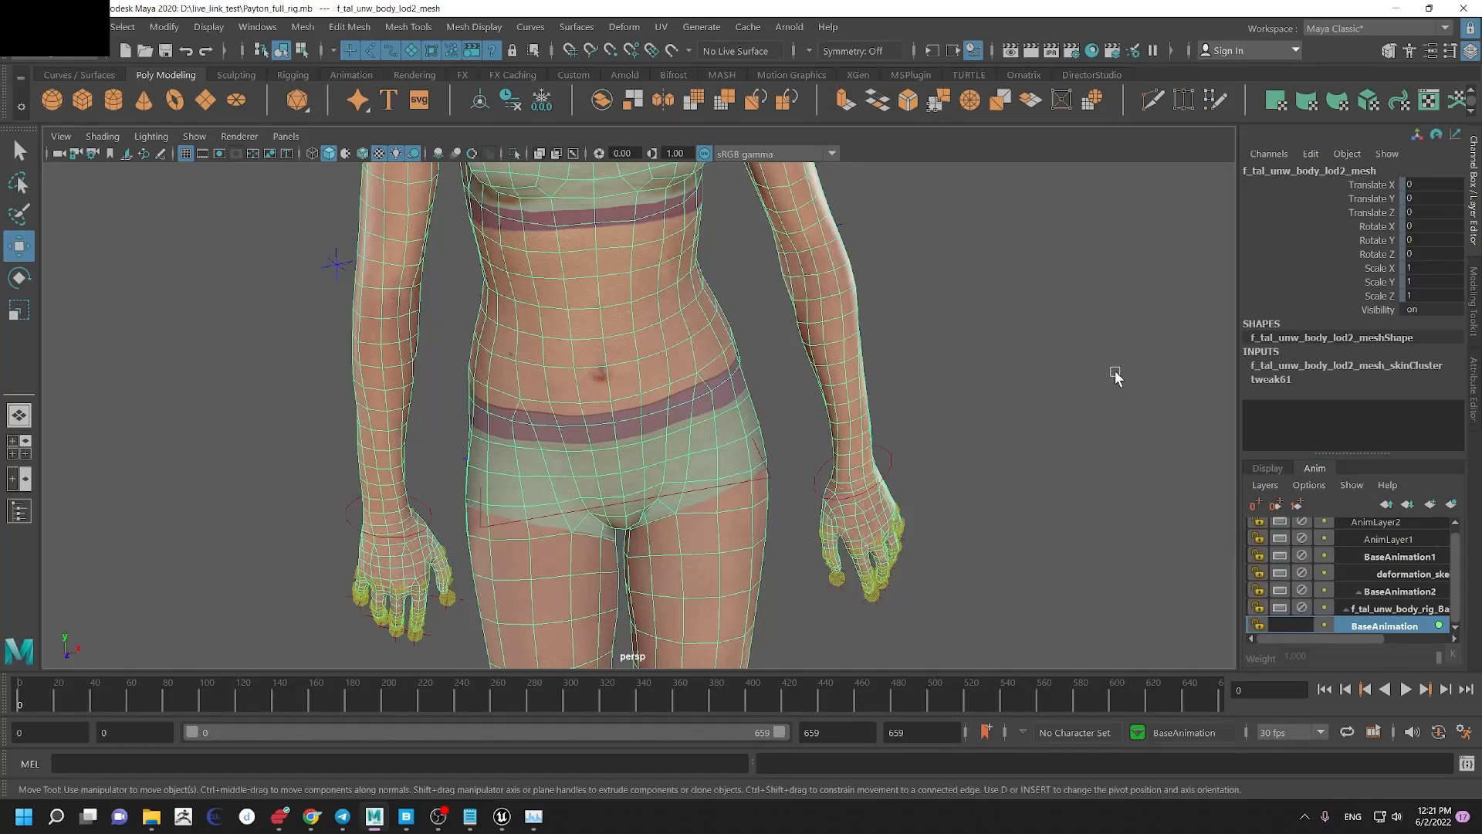
alt+right_drag(1192, 353, 863, 343)
click(13, 27)
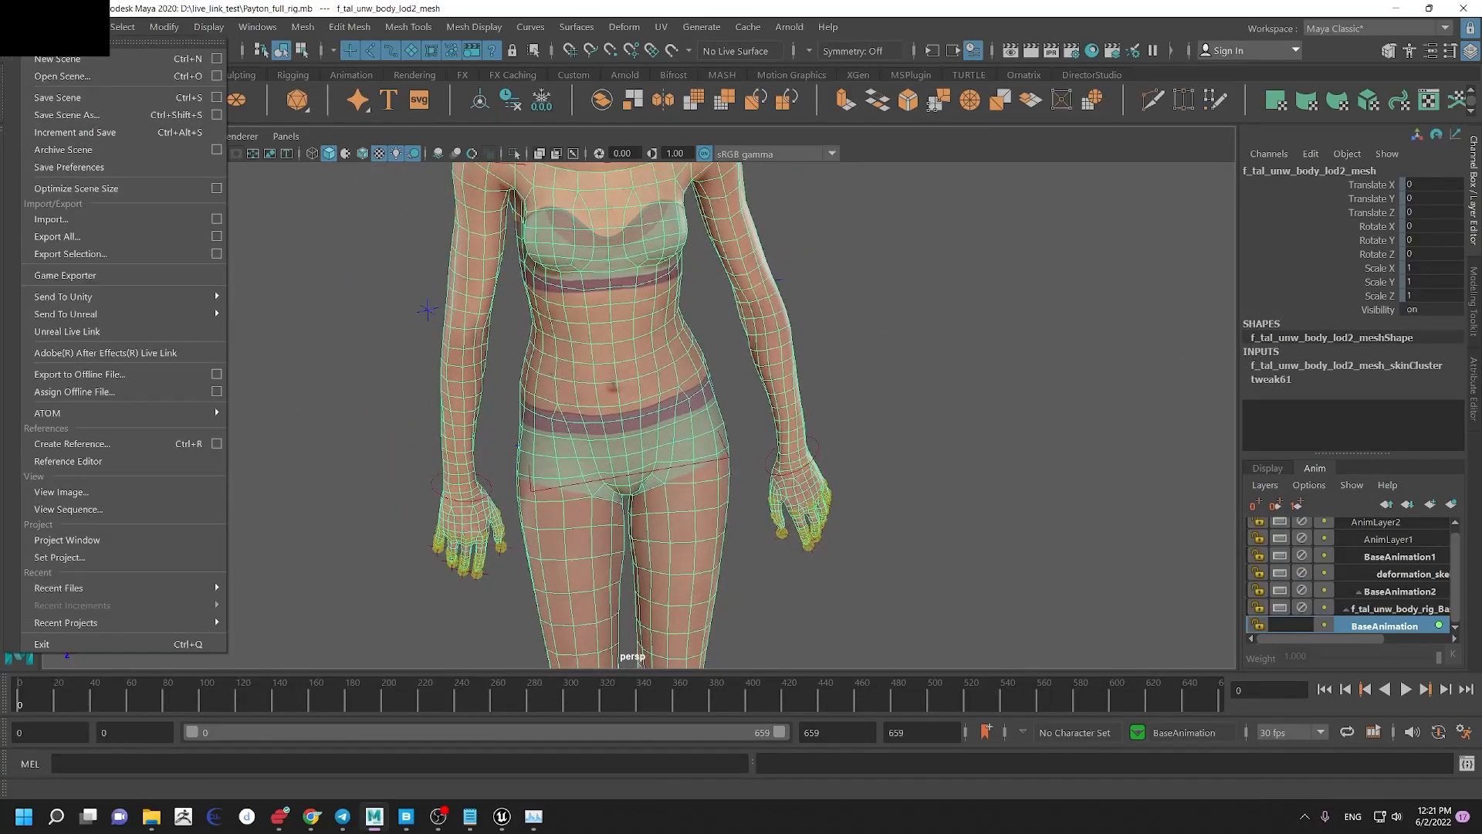
click(77, 254)
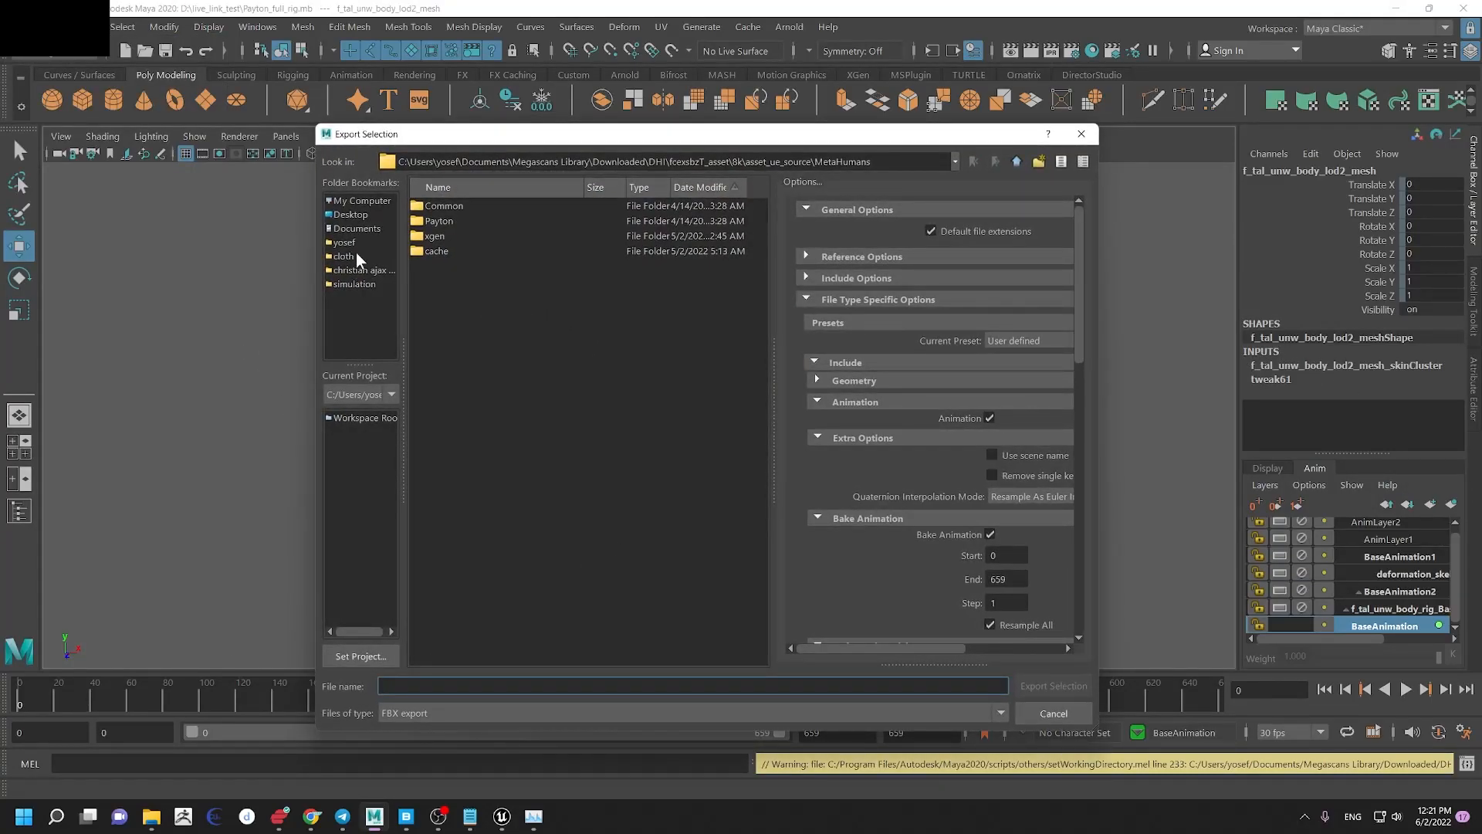
Step: Set the export location to the folder D:\live_link_test\unreal2
click(359, 202)
click(452, 211)
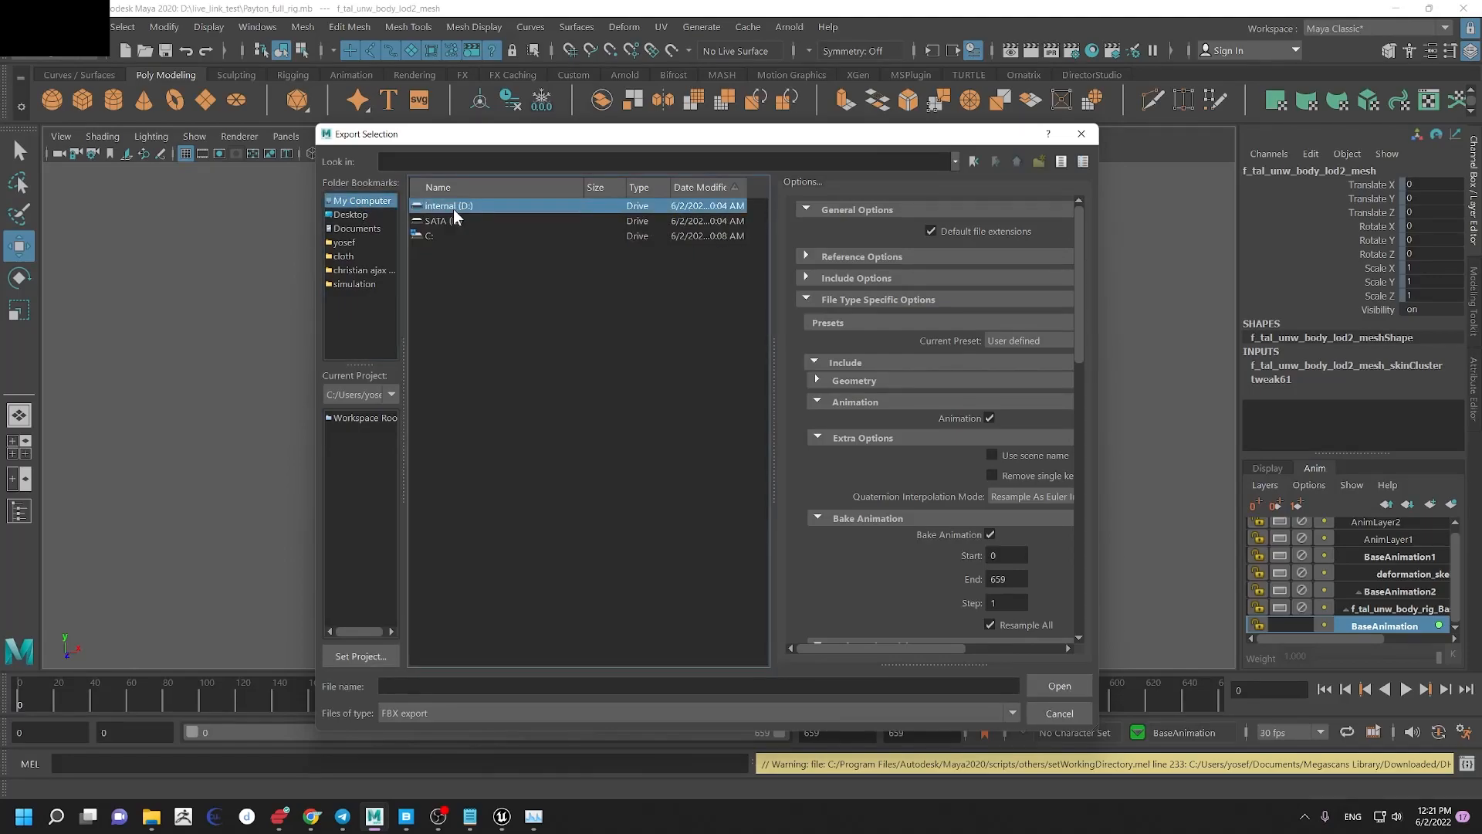
double_click(452, 209)
key(l)
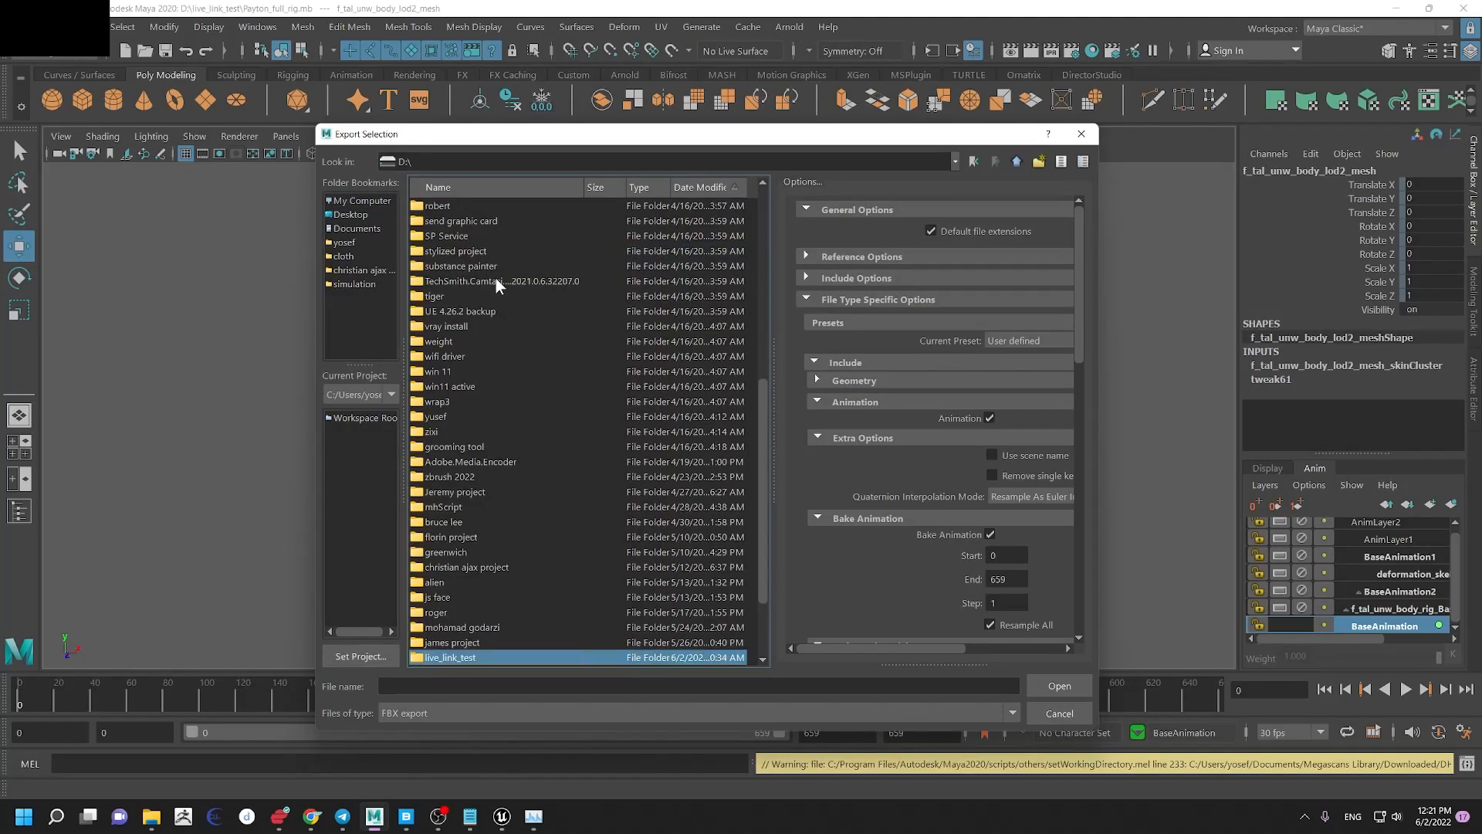
key(Return)
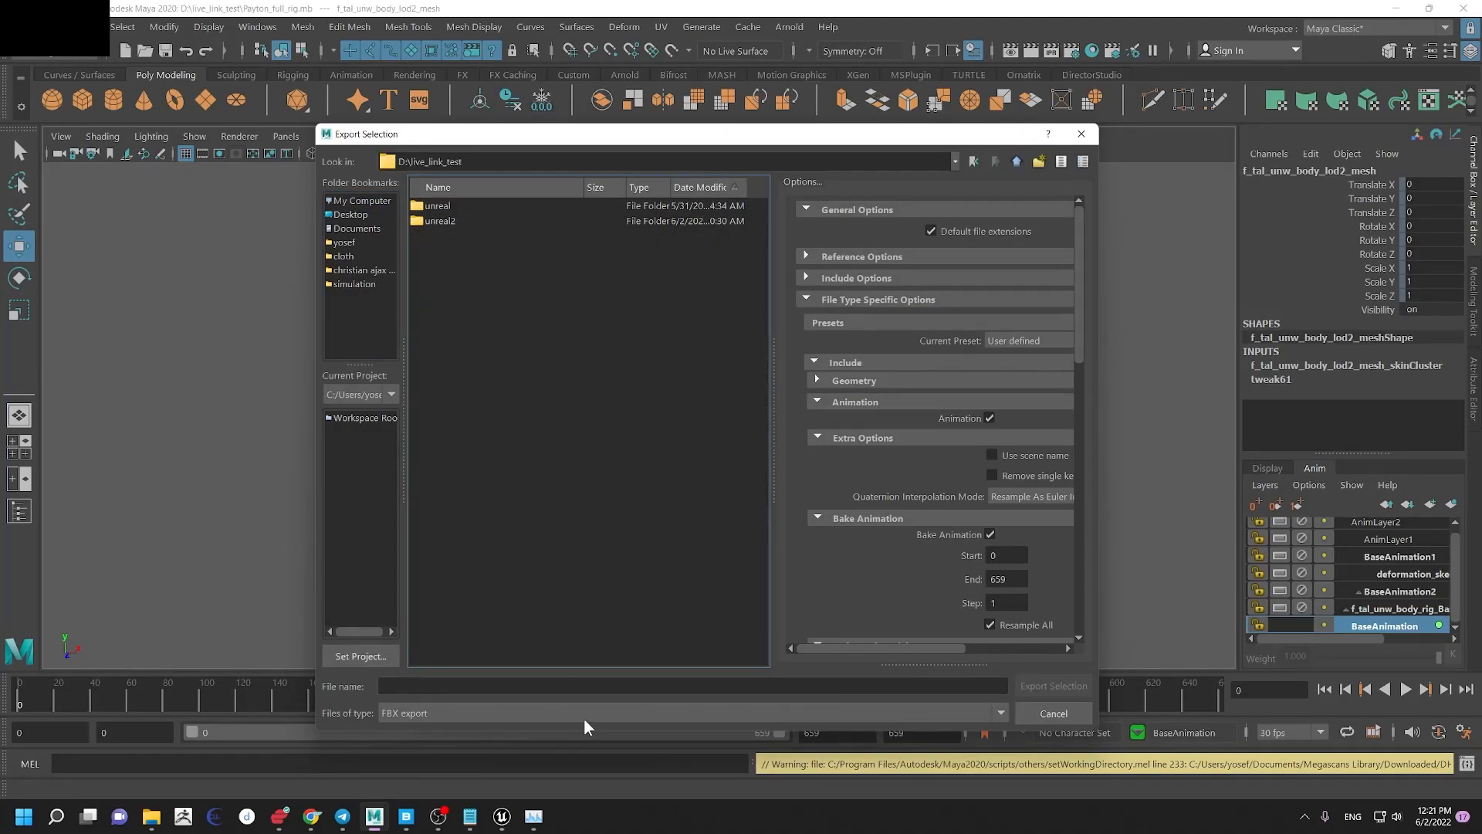
click(437, 817)
click(438, 816)
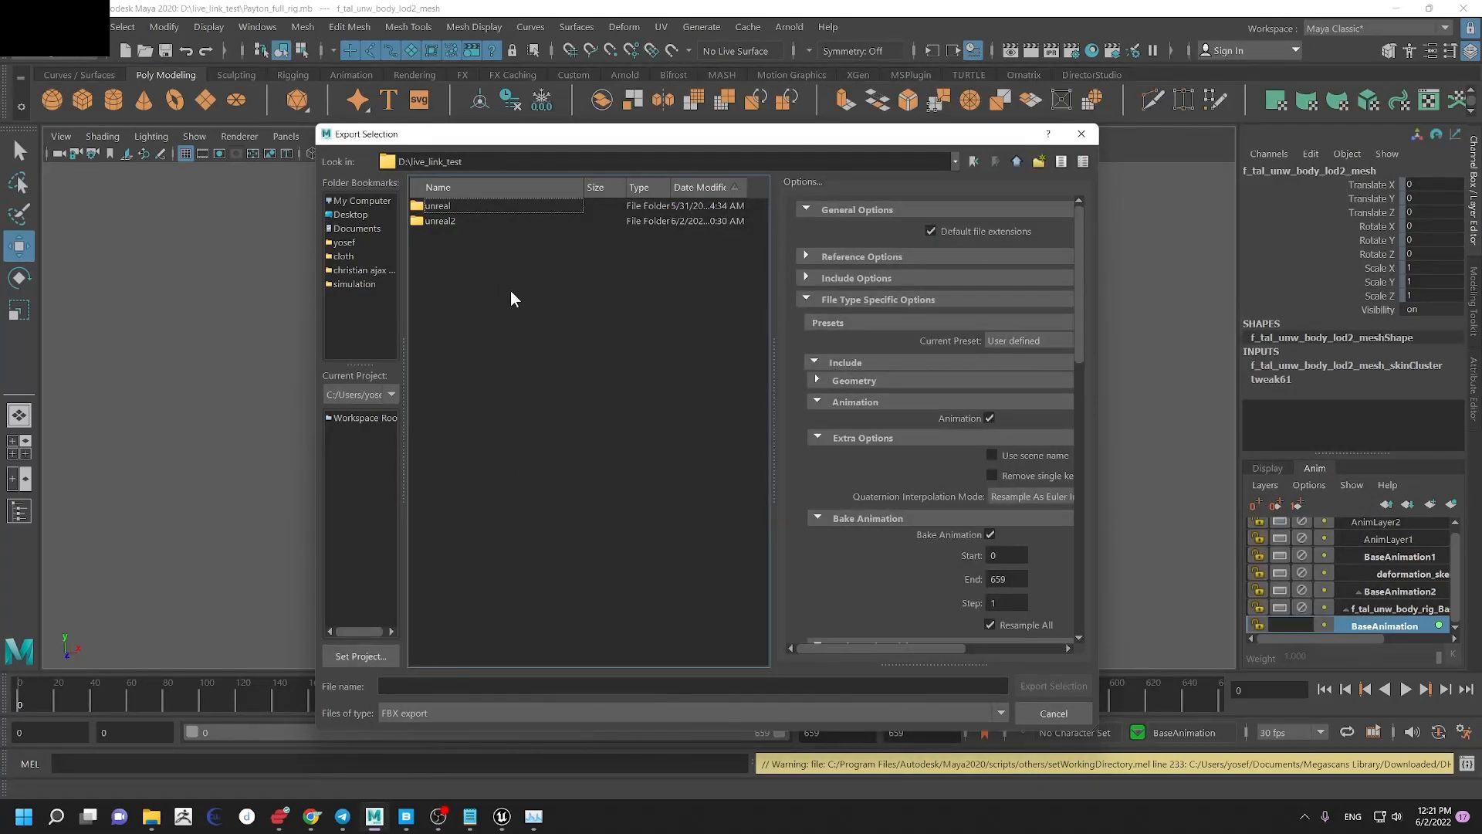
double_click(445, 222)
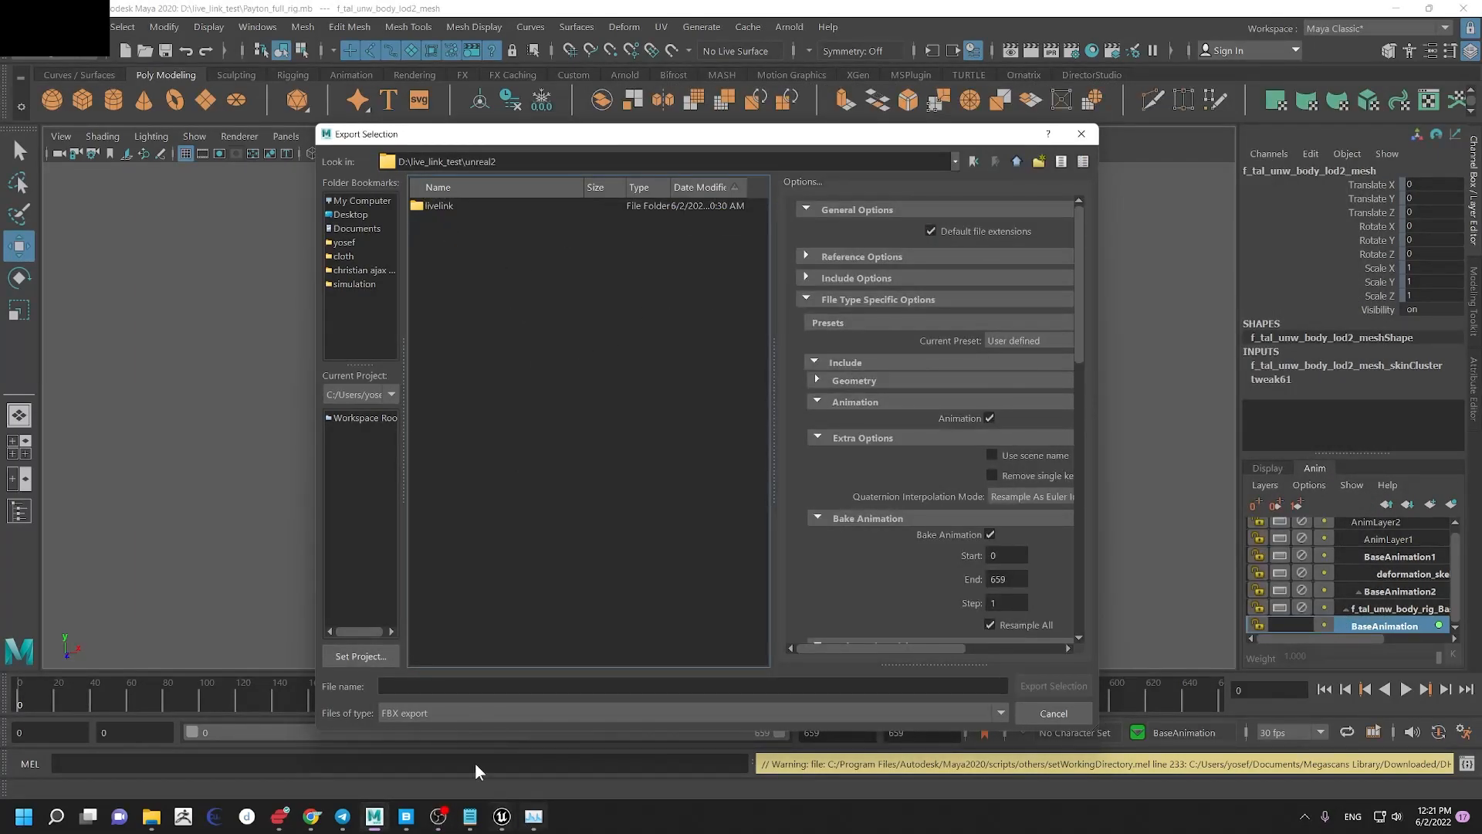
Step: Name the file body and export the selected mesh as FBX with animation baked from frame 0 to 659
click(482, 687)
text(body)
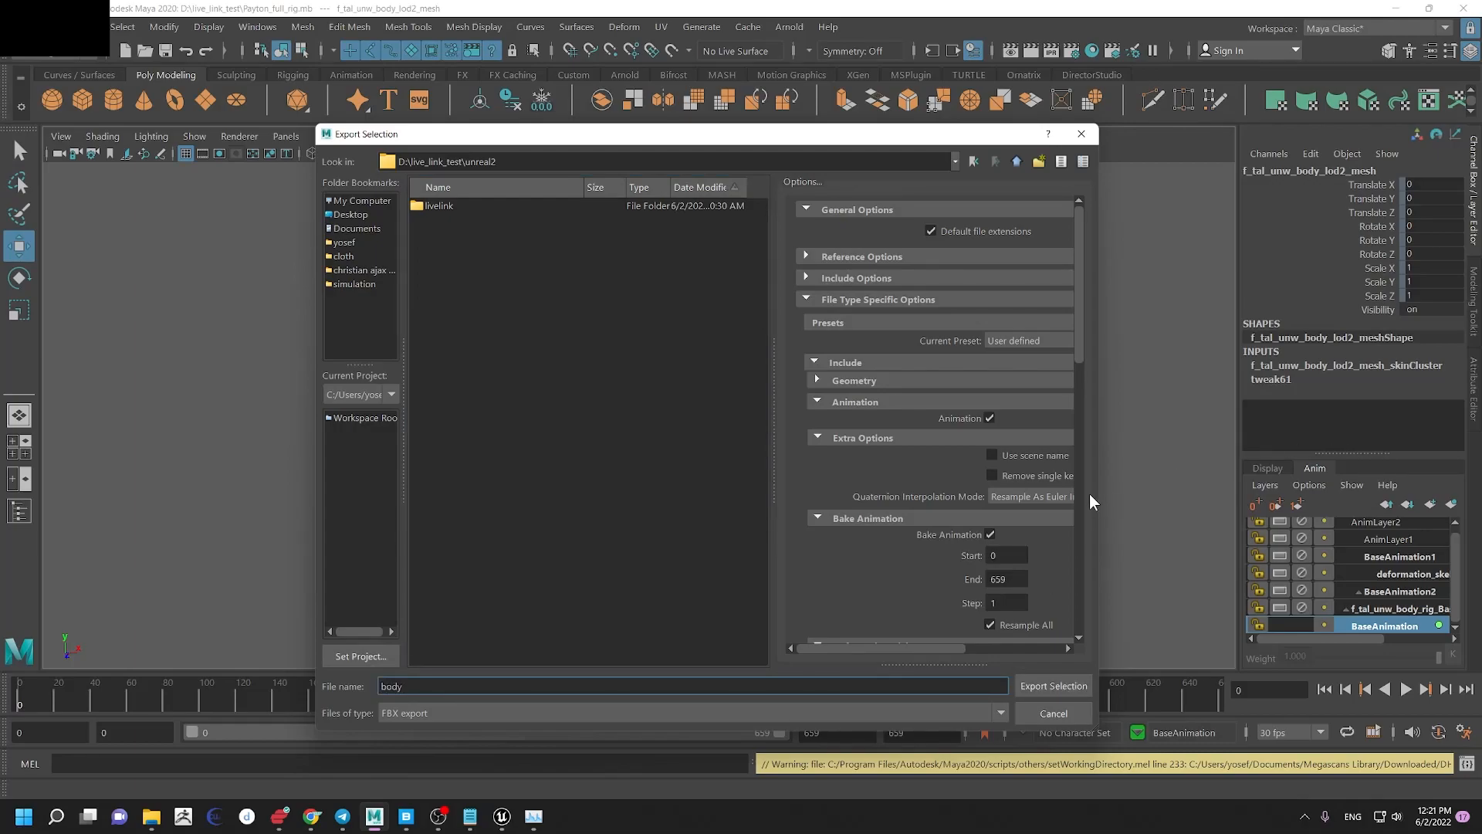
drag(1080, 344, 1082, 139)
click(1054, 687)
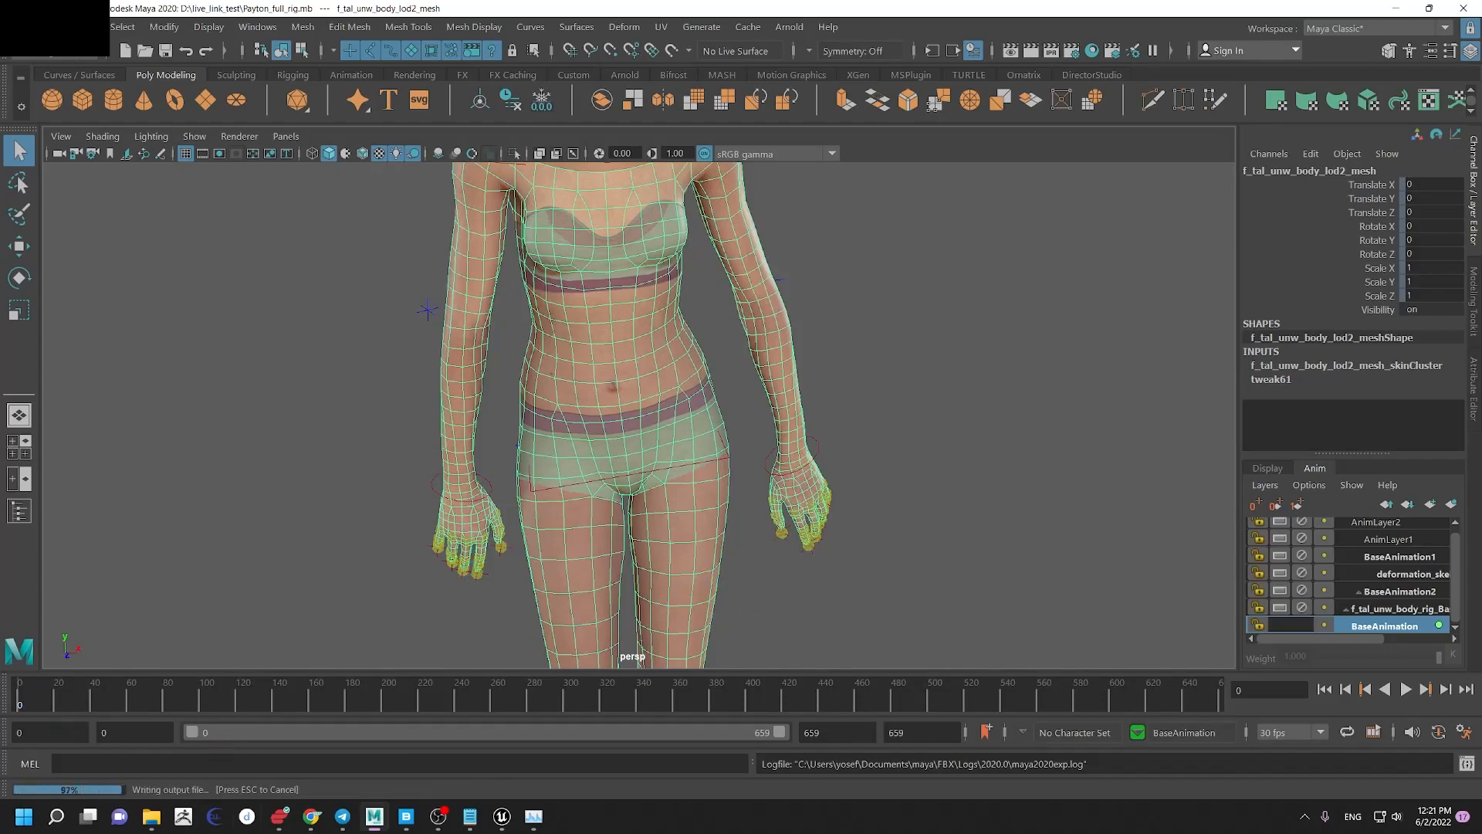
click(908, 279)
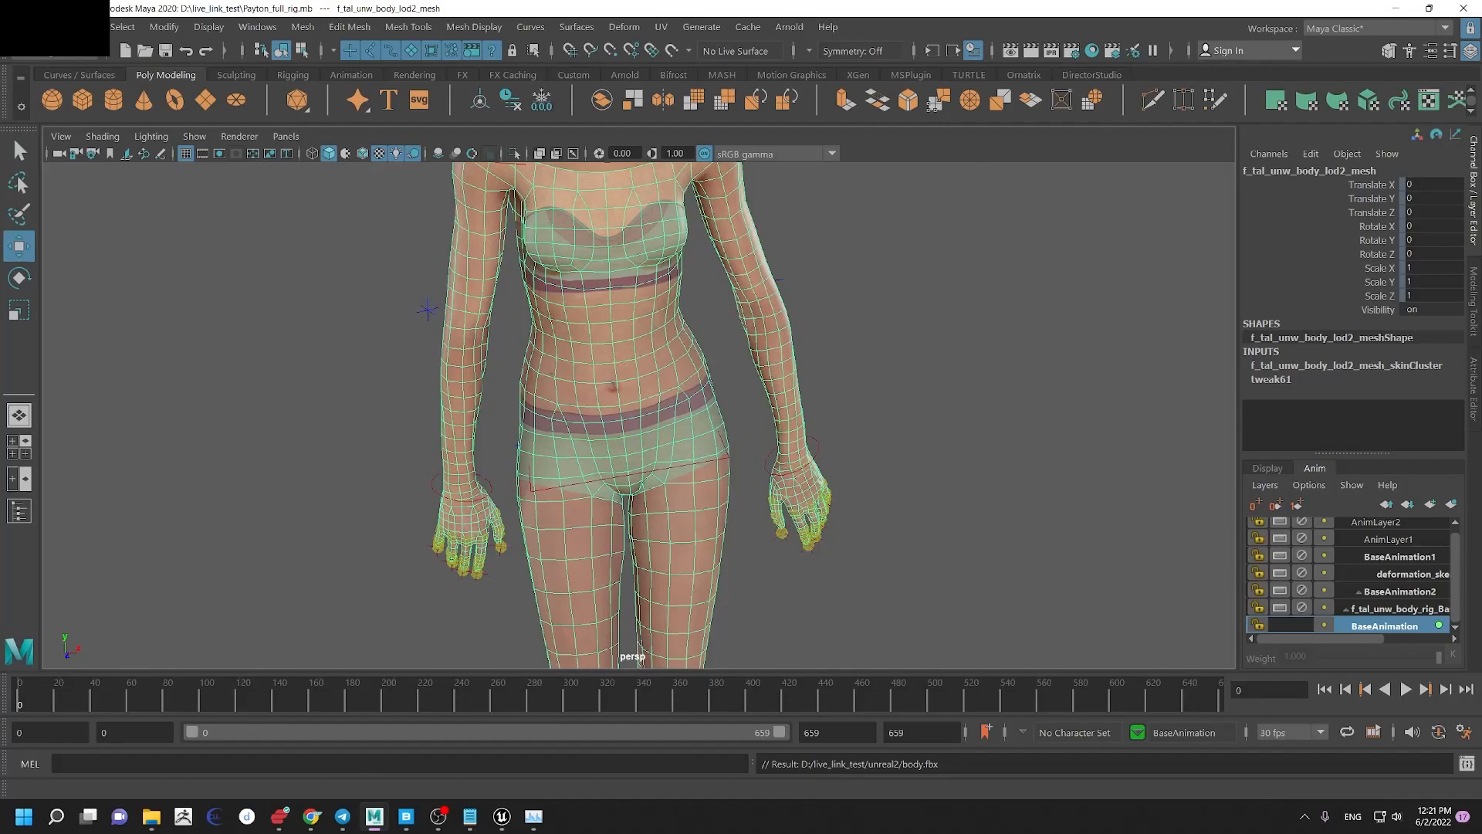
Step: Review the FBX export settings for the selection and close them without exporting
click(31, 27)
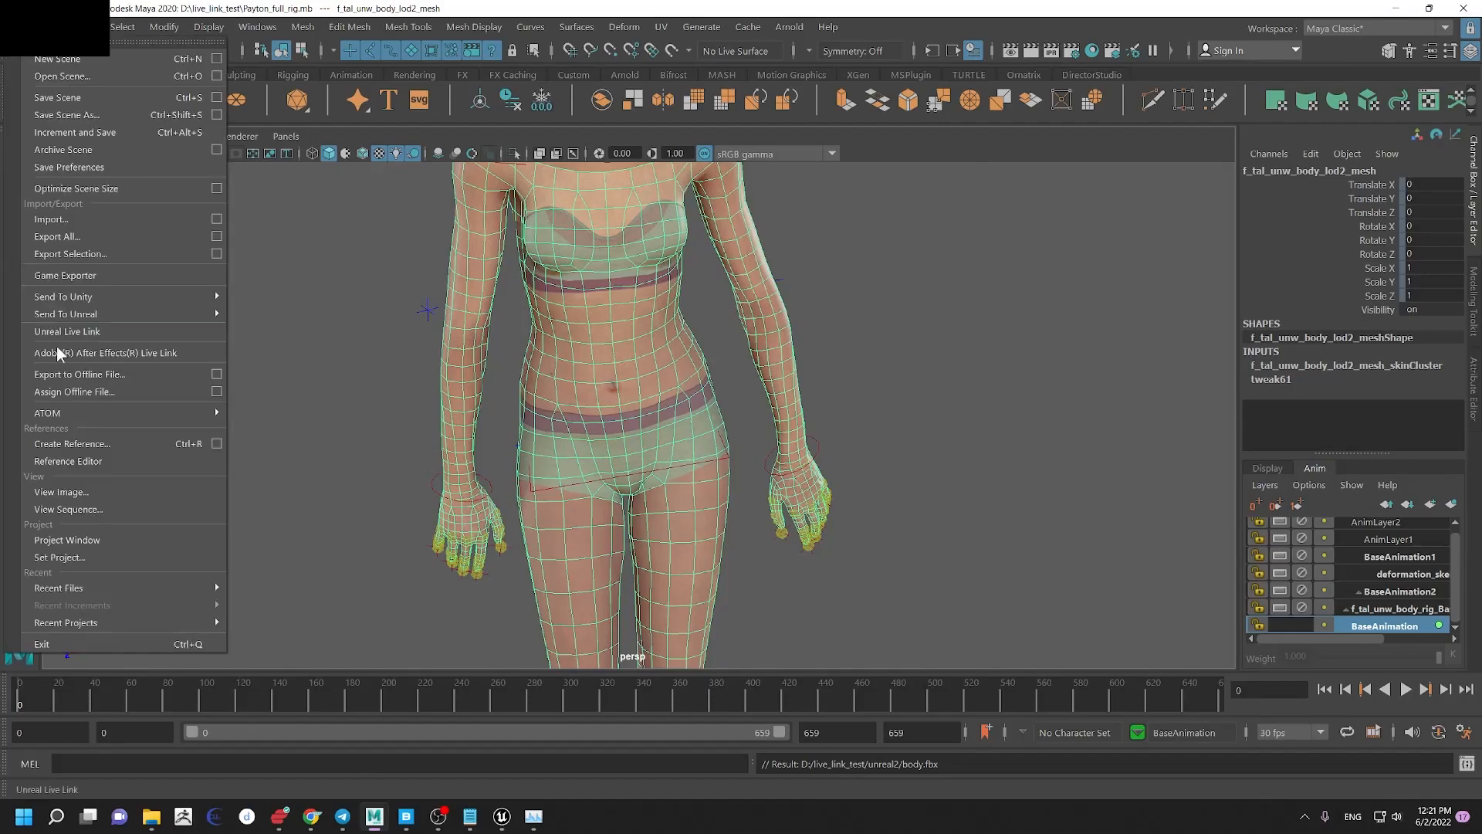
click(213, 254)
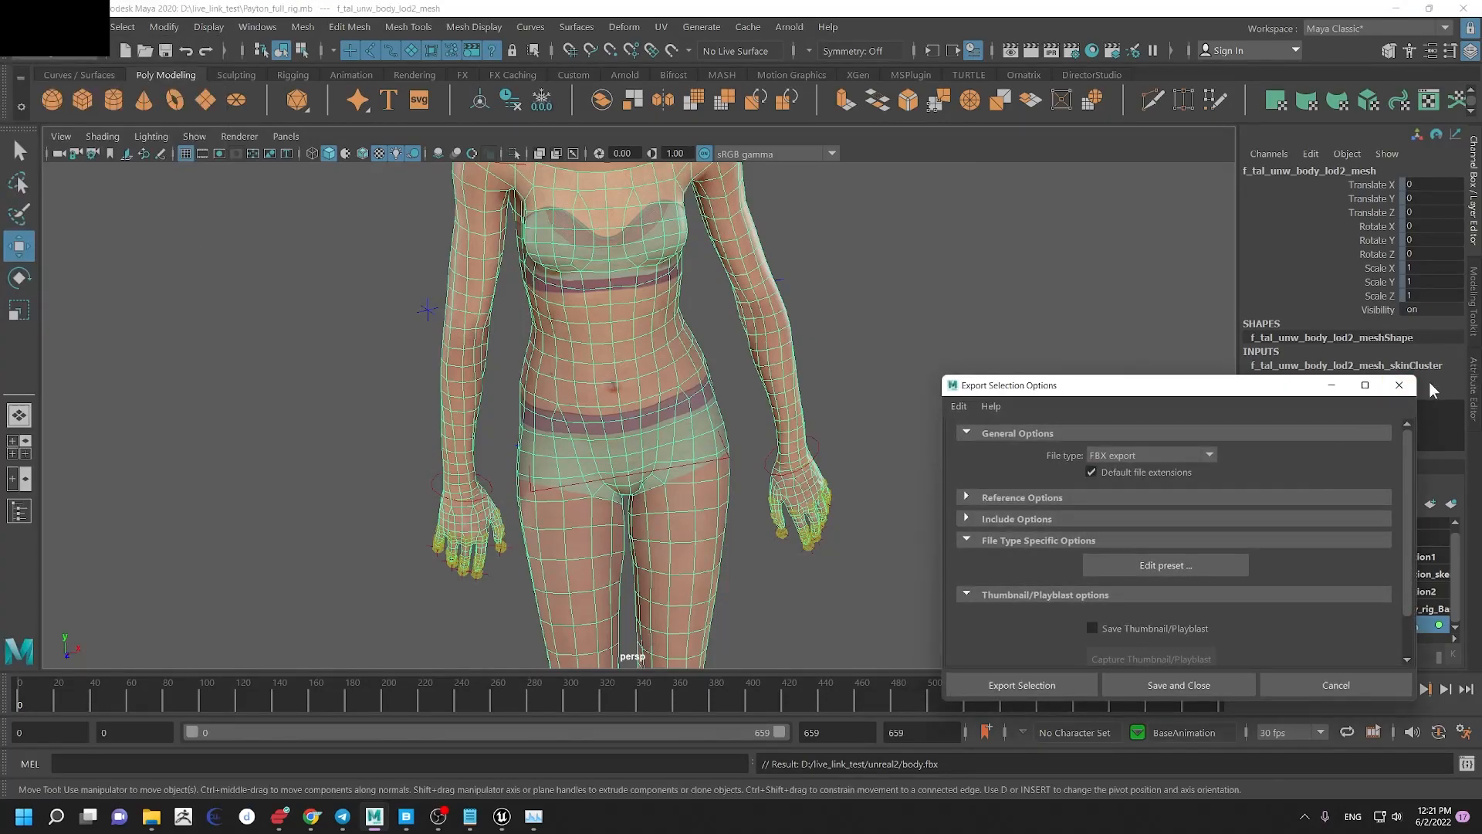
click(1398, 384)
click(31, 27)
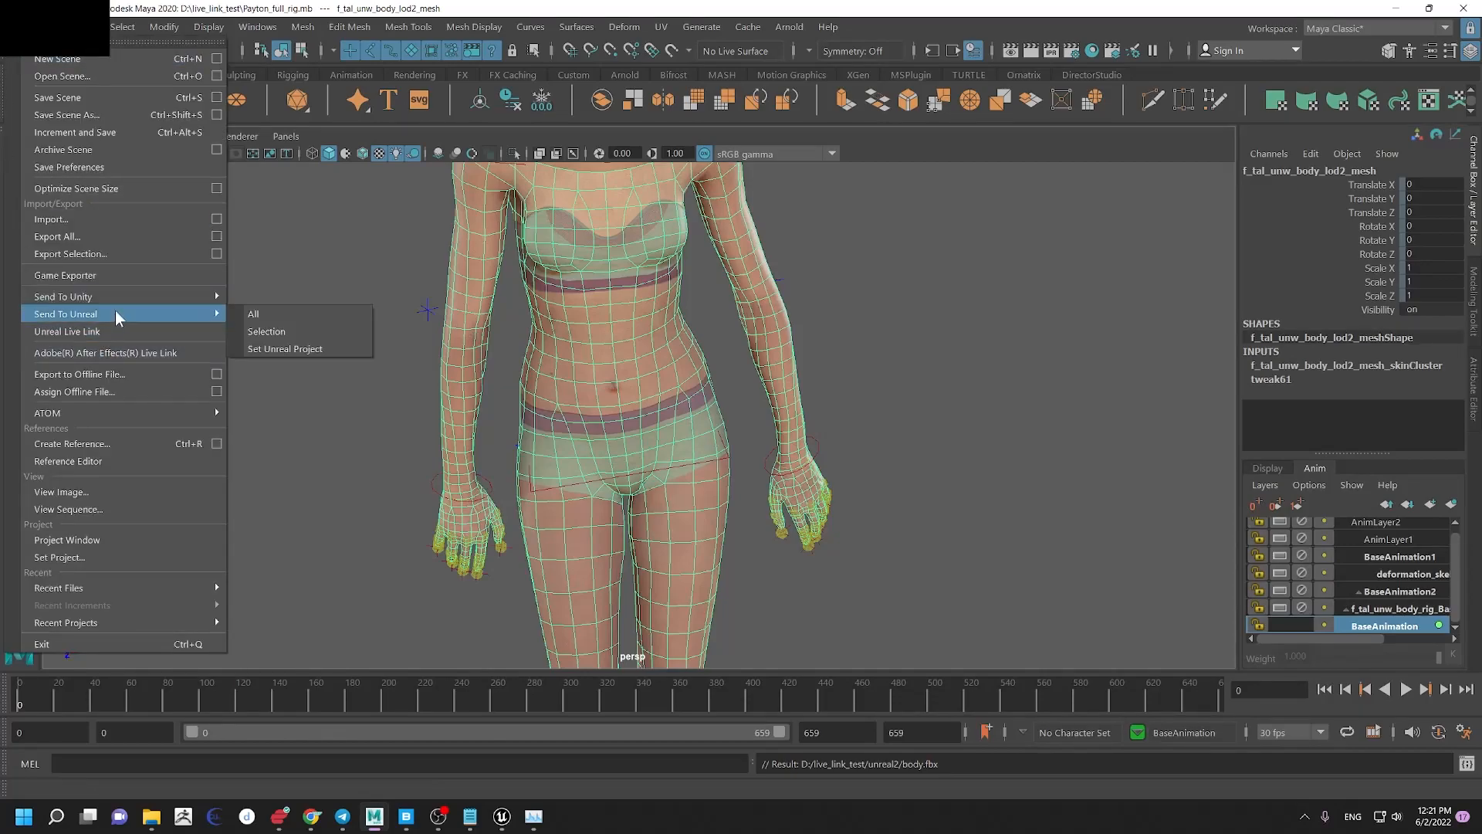
click(123, 254)
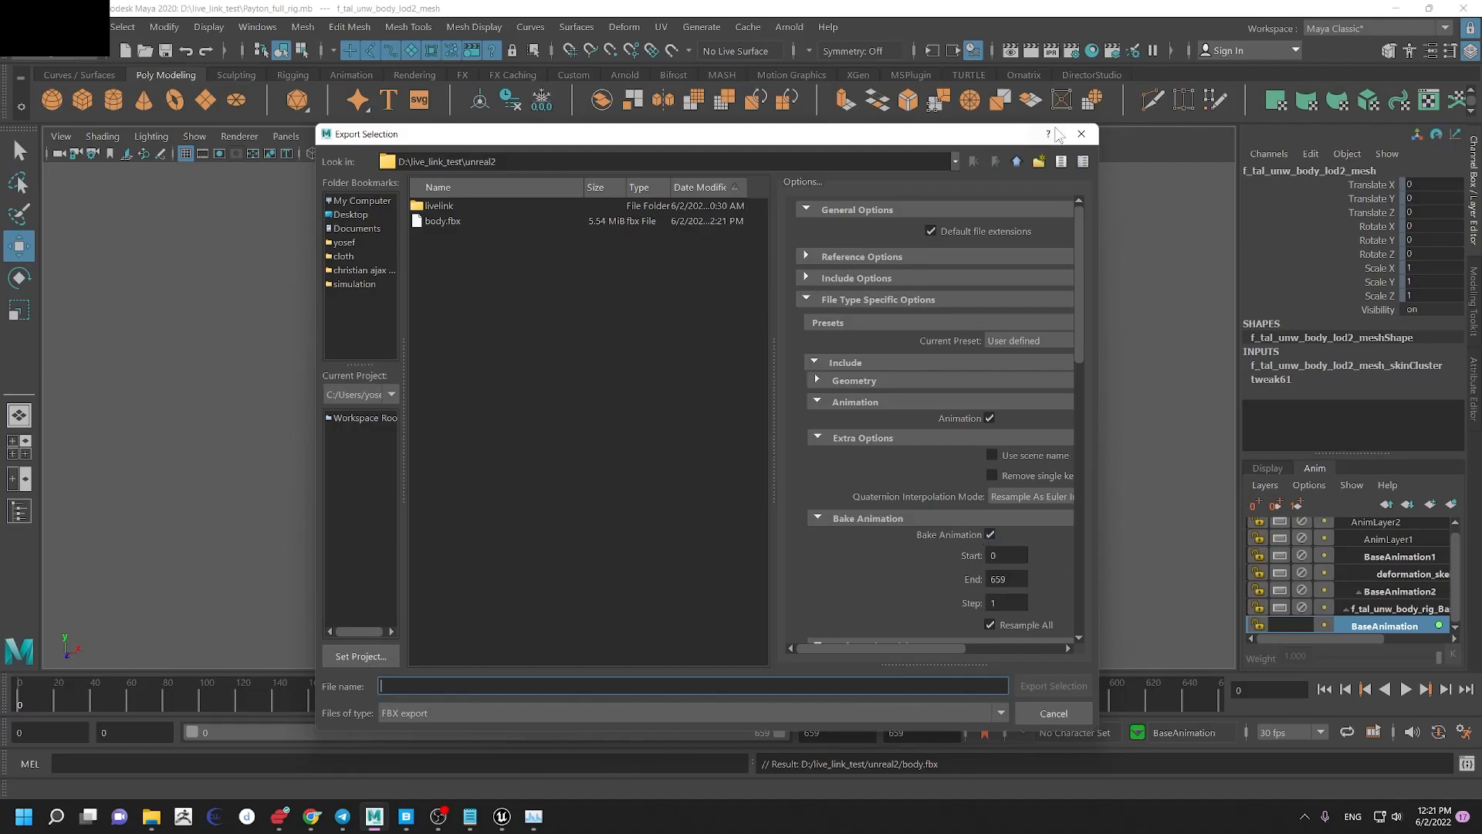
click(1082, 133)
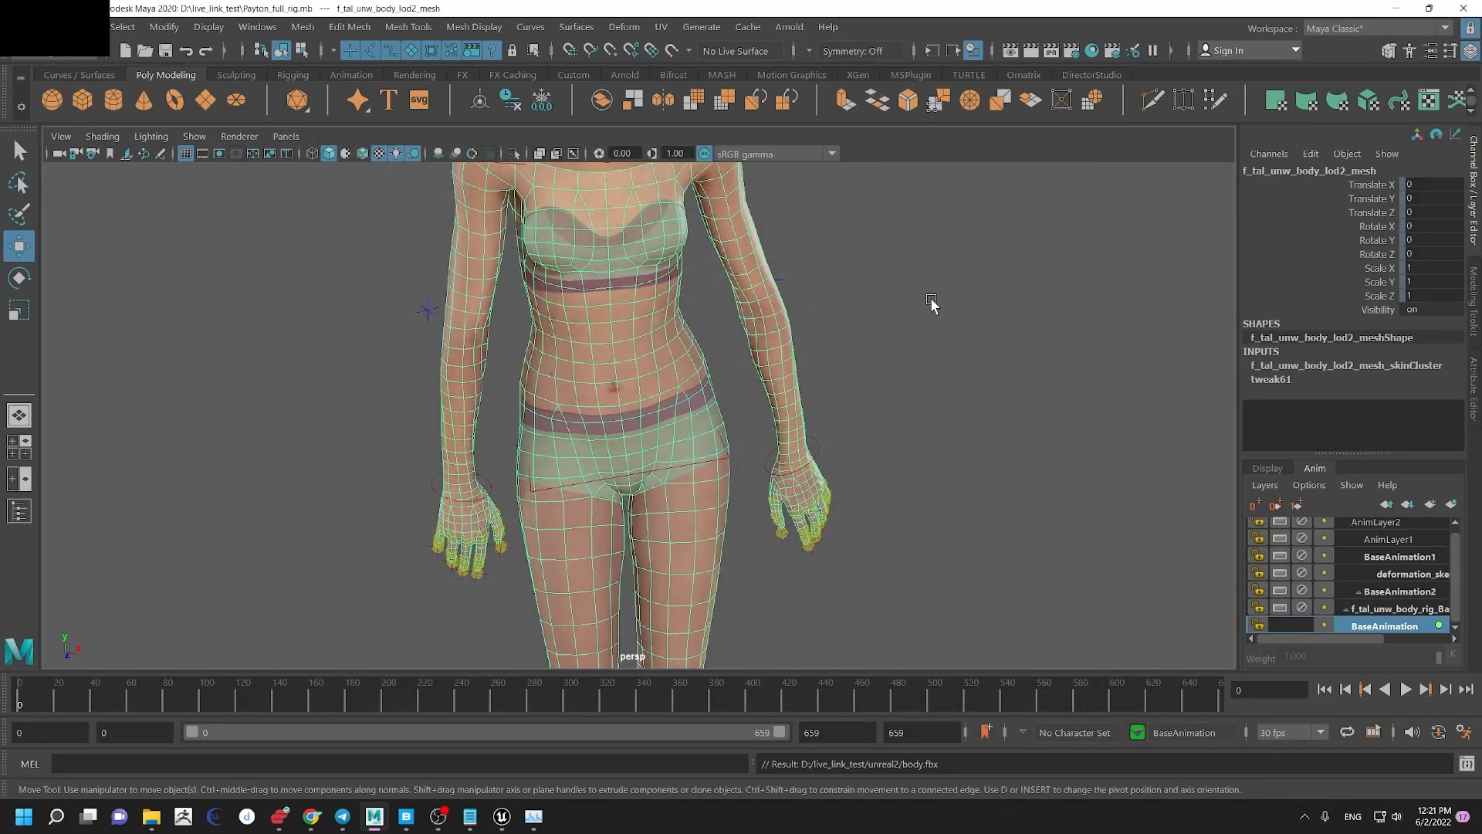
Step: Show the Outliner and select all face rig controls that belong to the FacialControls set
alt+middle_drag(853, 291, 855, 626)
alt+drag(855, 625, 685, 321)
alt+right_drag(685, 321, 727, 356)
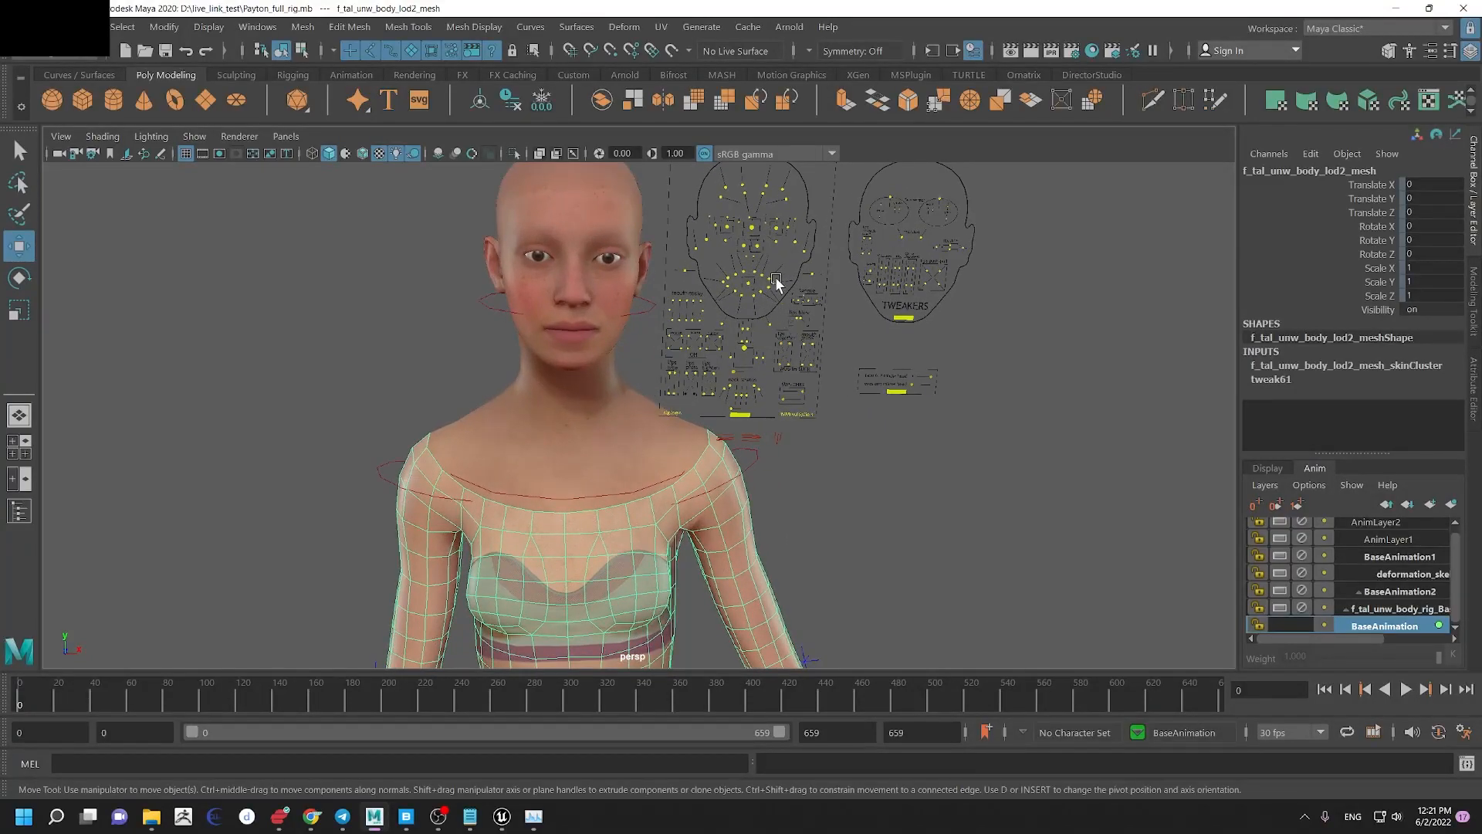
drag(776, 273, 735, 299)
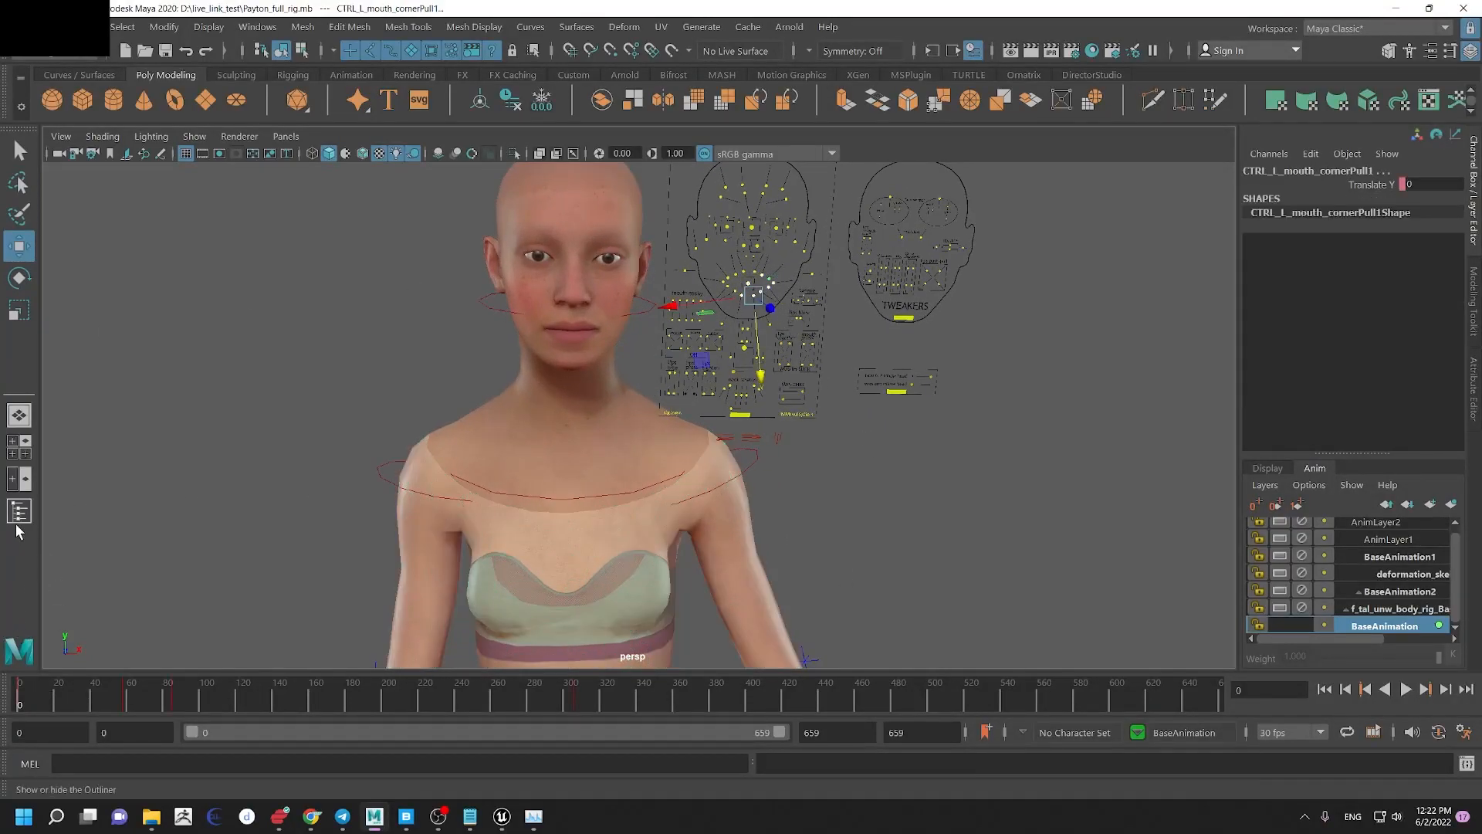
click(19, 513)
click(143, 503)
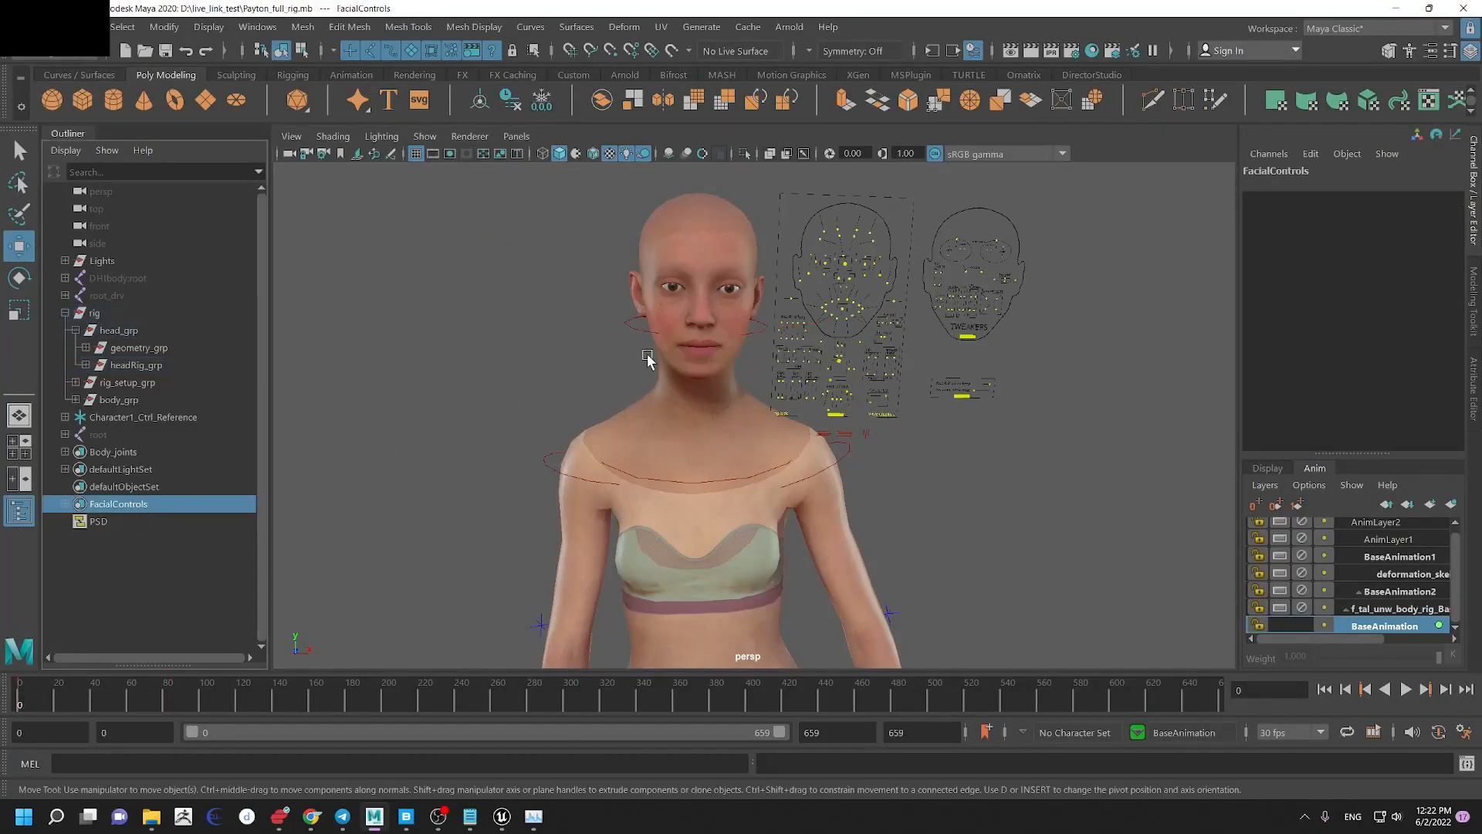
alt+middle_drag(644, 287, 643, 366)
alt+right_drag(643, 366, 771, 371)
alt+middle_drag(771, 370, 837, 309)
alt+right_drag(962, 448, 265, 503)
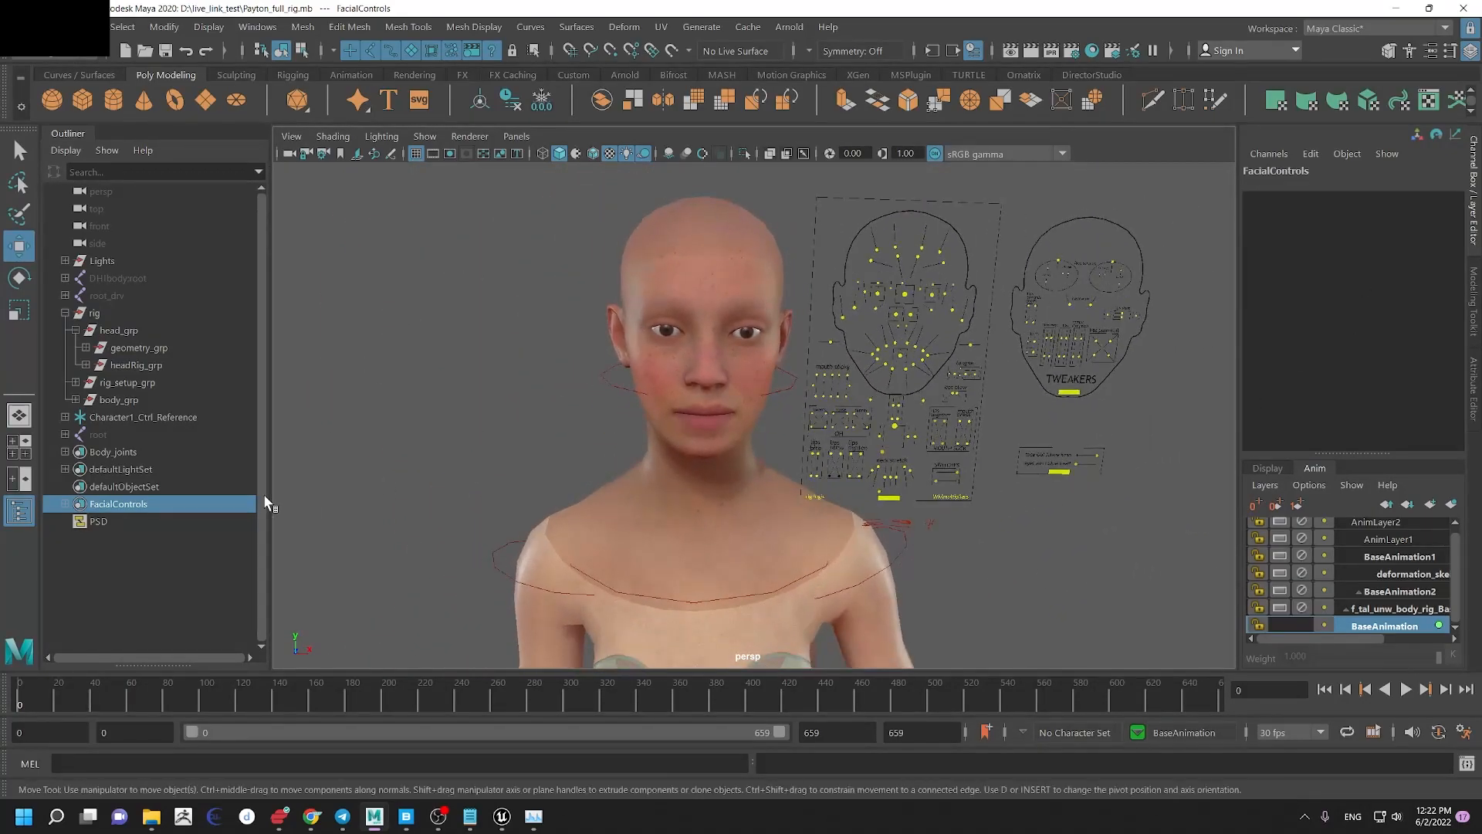
right_click(139, 507)
click(155, 511)
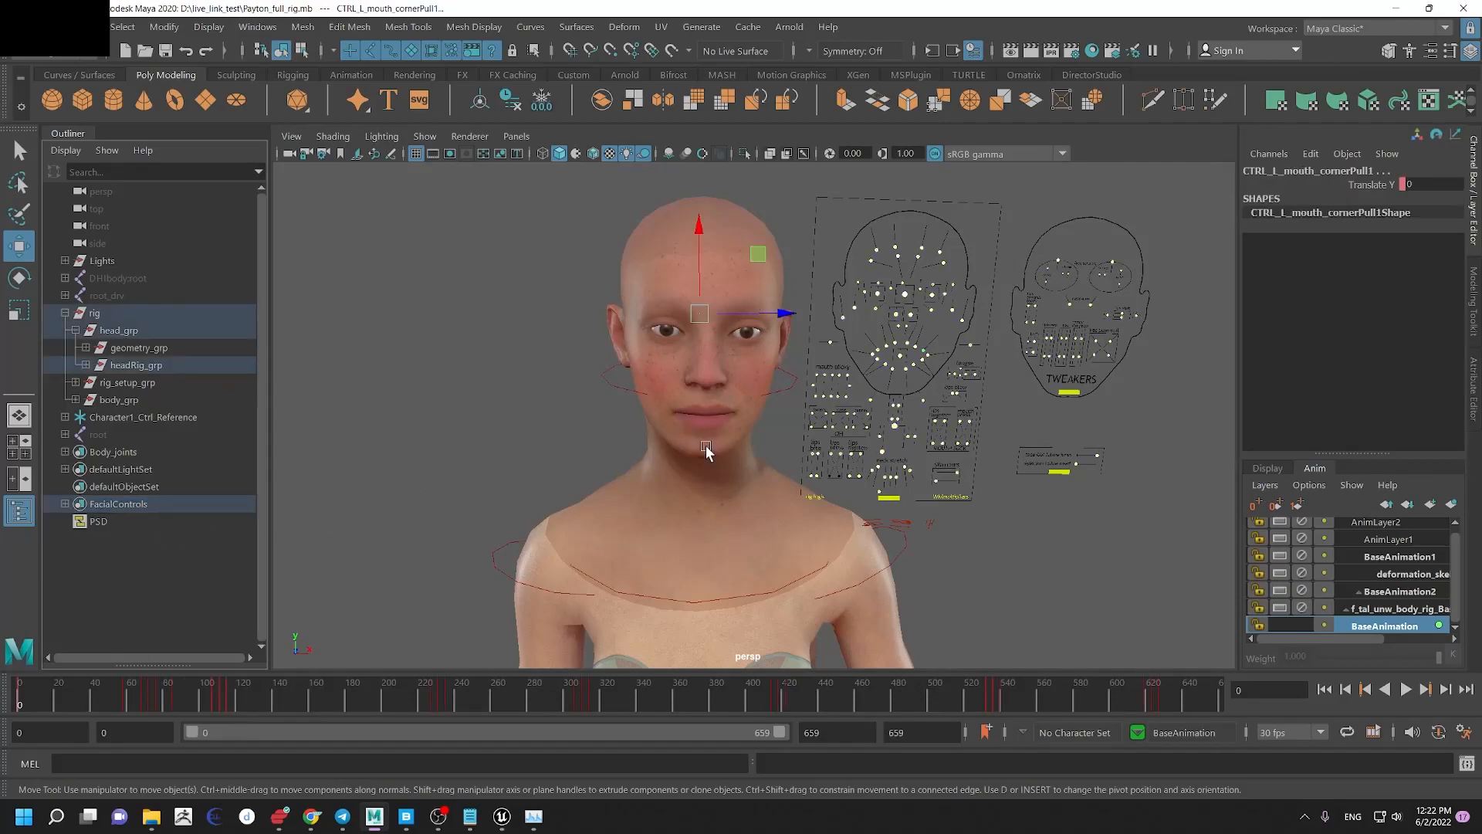
Step: Export the selected facial controls as an FBX file named face in D:\live_link_test\unreal2, with animation baked from frame 0 to 659
alt+middle_drag(833, 483, 777, 476)
click(15, 27)
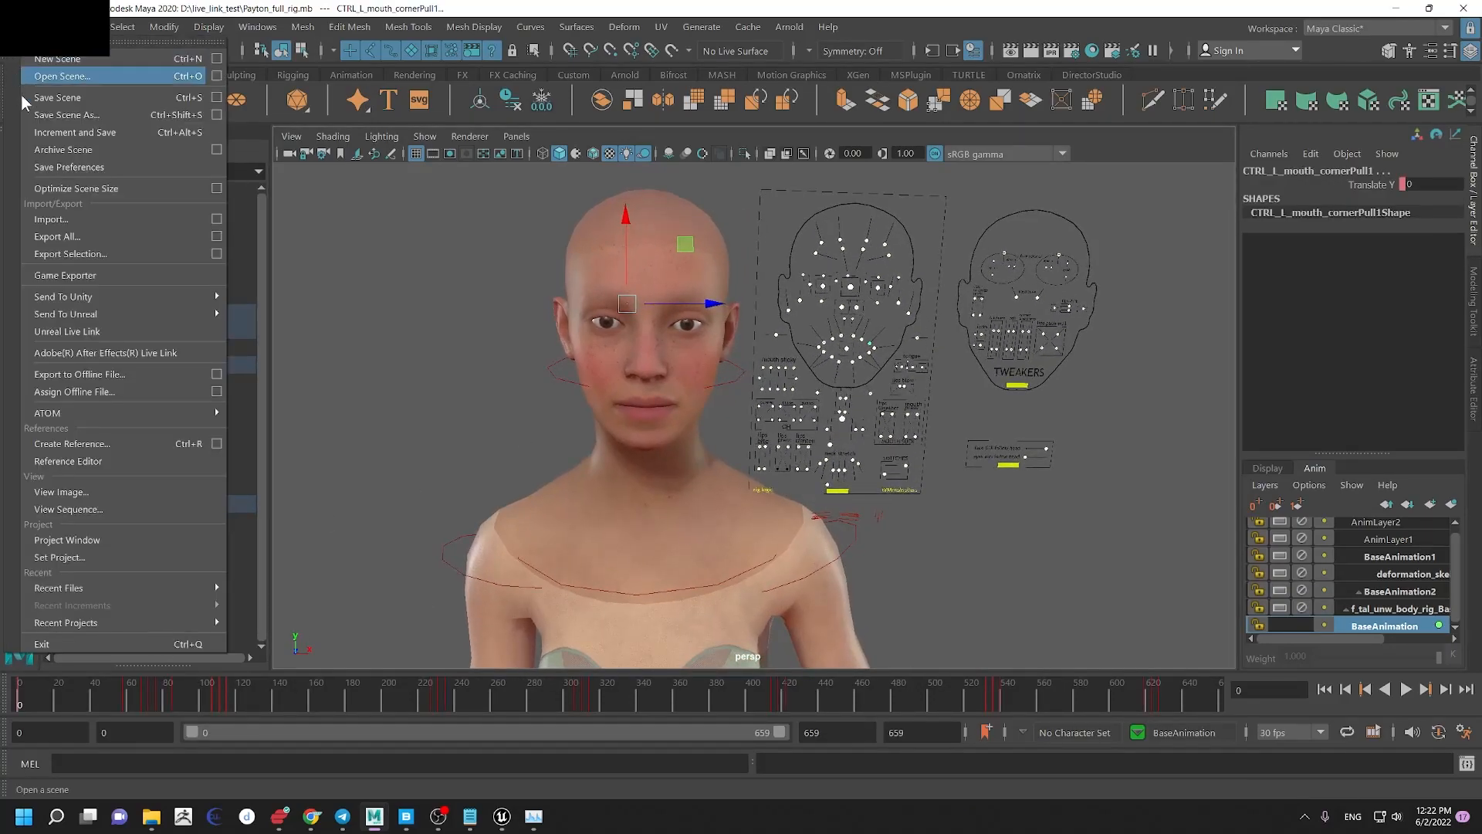
click(88, 263)
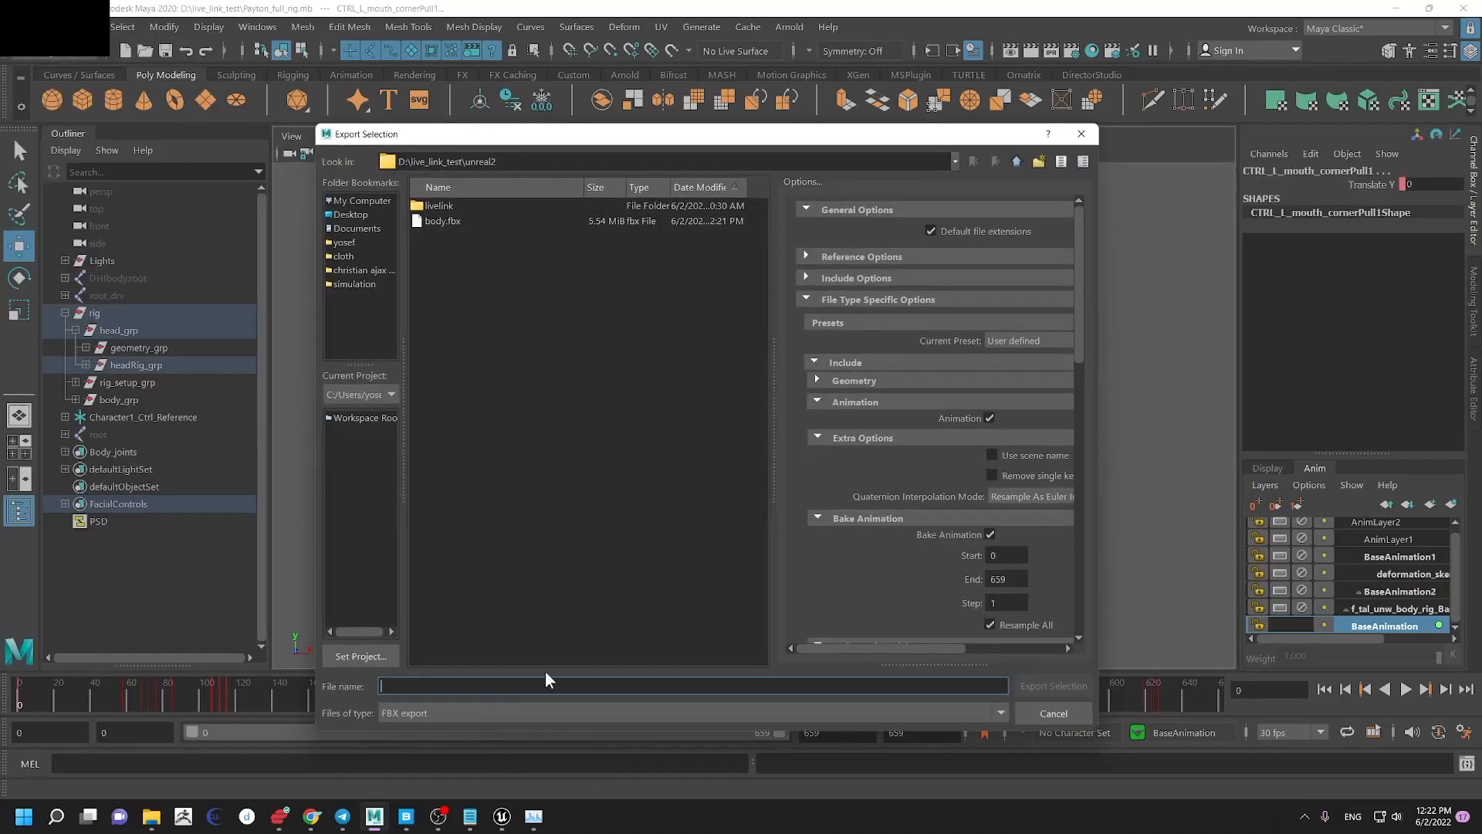
text(face)
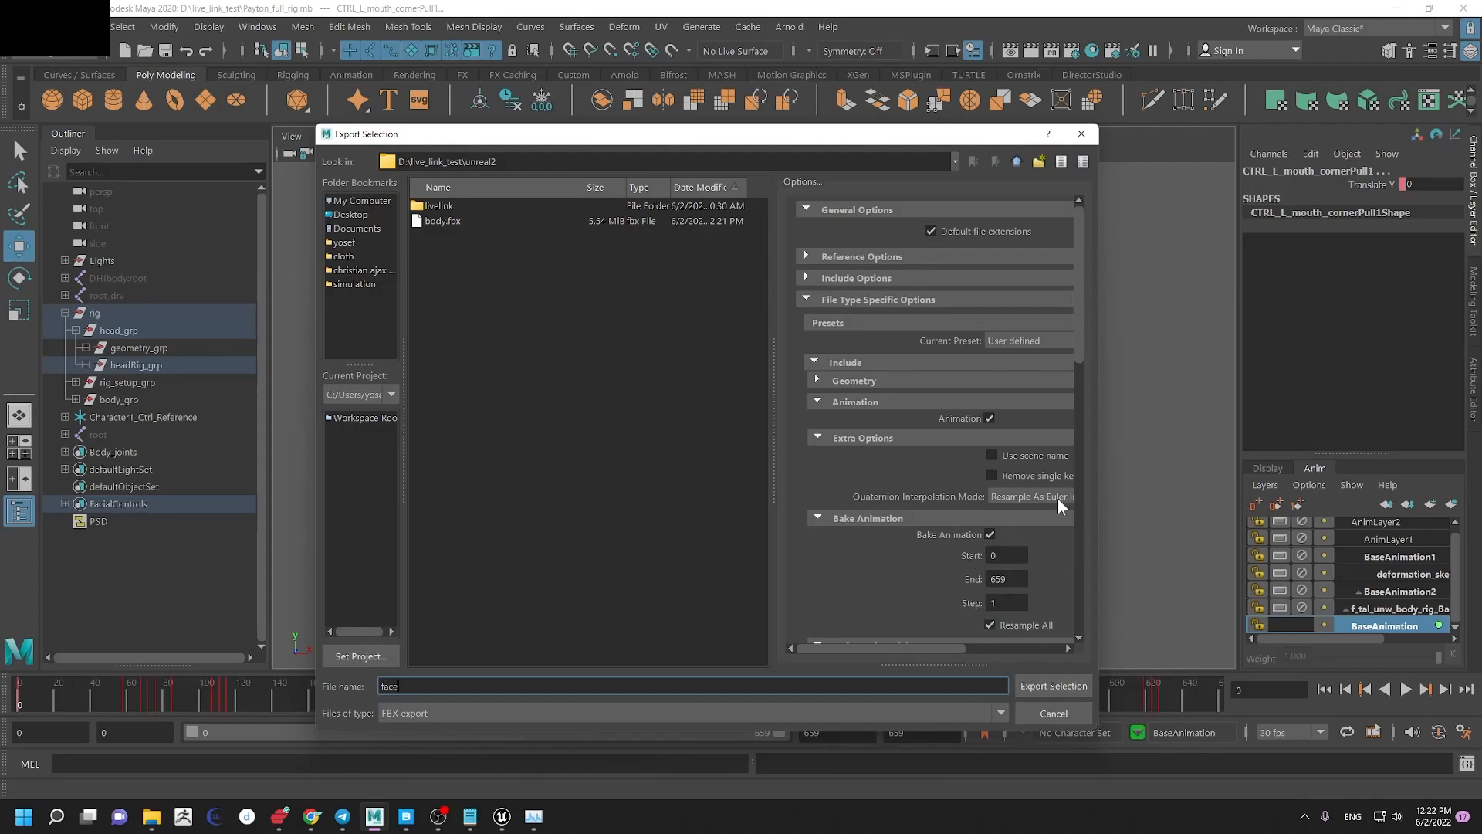
click(1052, 686)
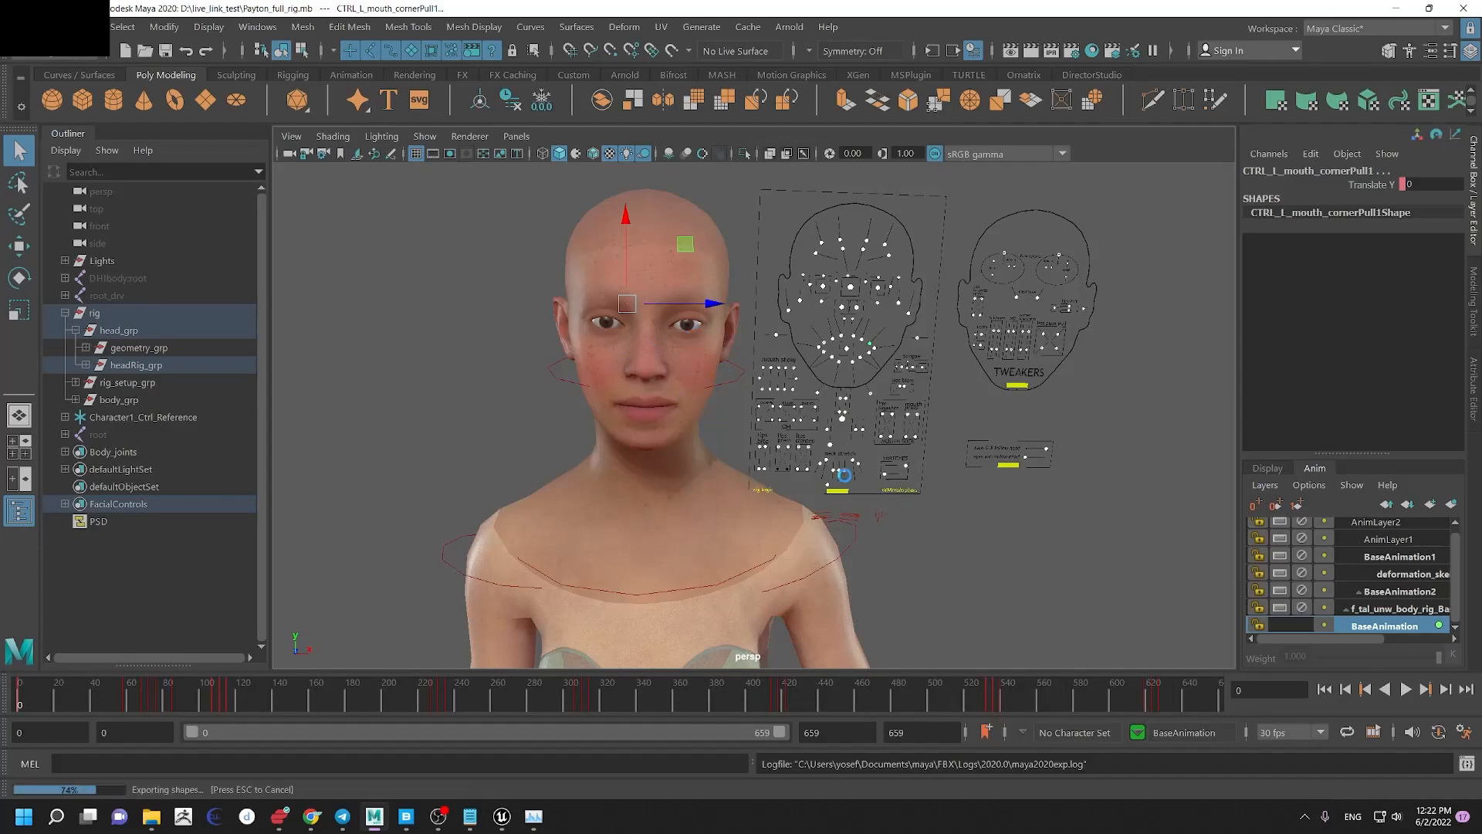
click(911, 278)
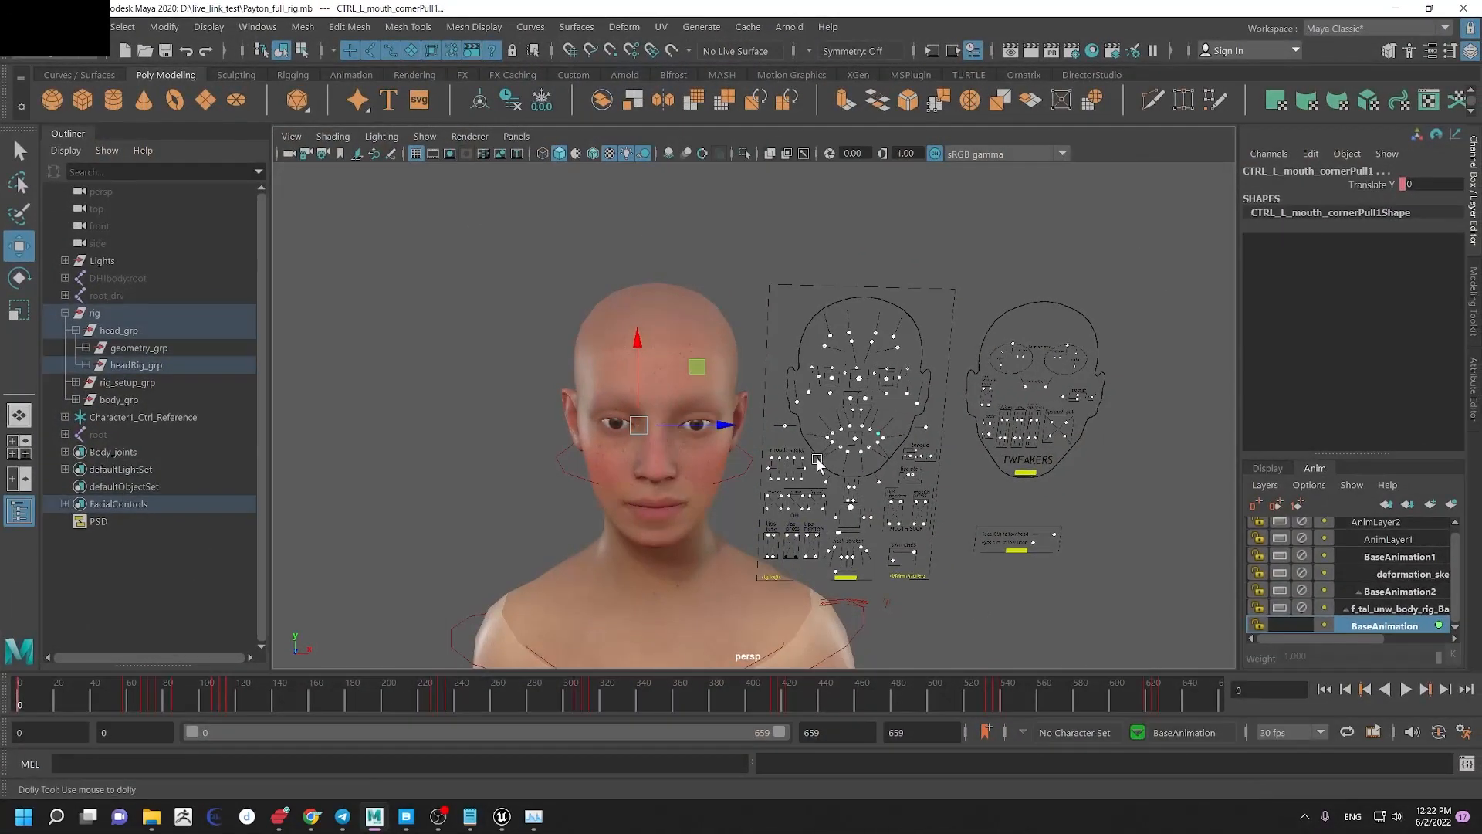
alt+right_drag(817, 460, 721, 542)
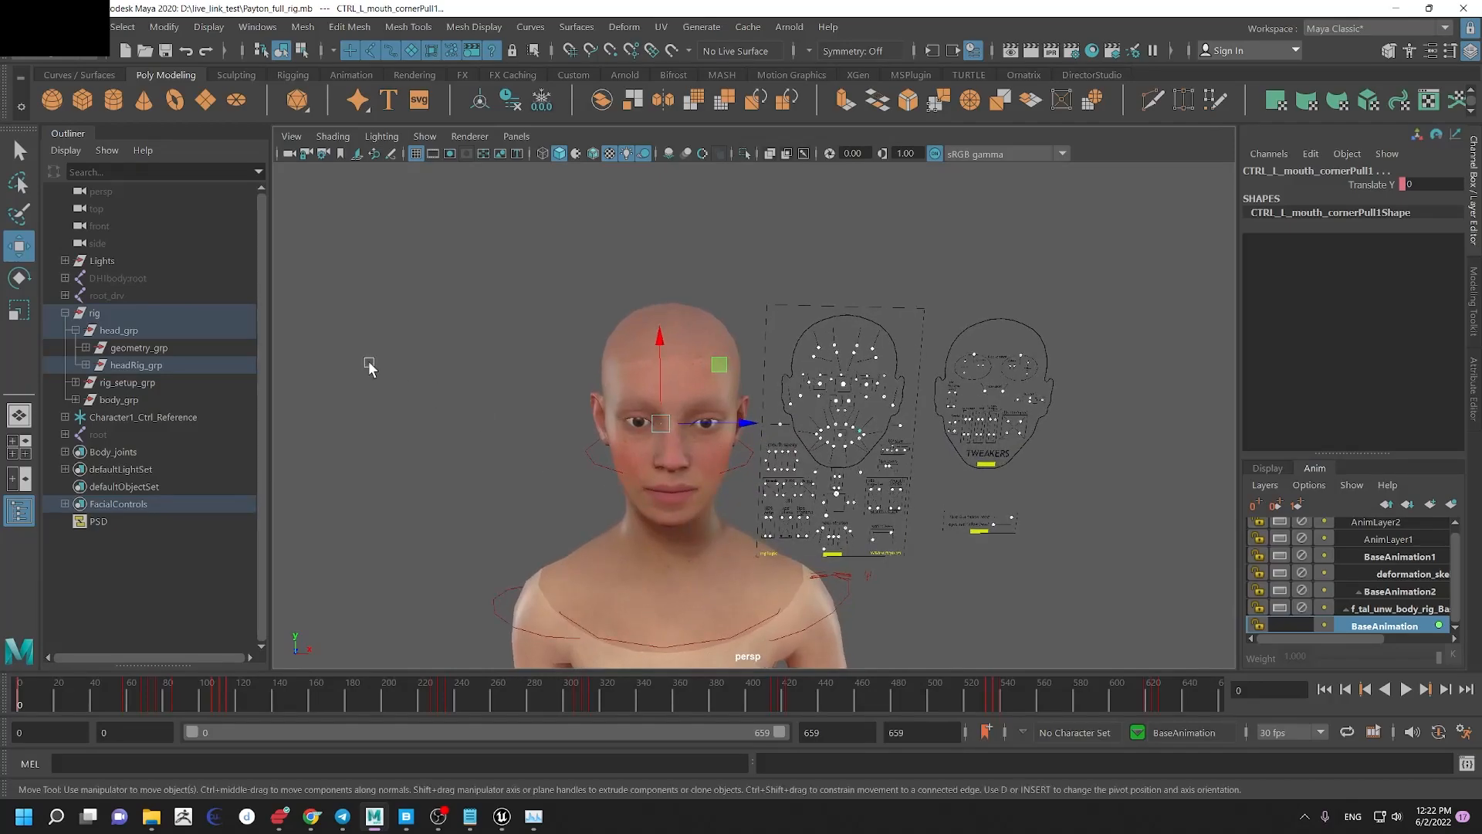
alt+middle_drag(366, 359, 396, 329)
Step: Switch to Unreal Editor and collapse the BP_Payton tracks in the level sequence
drag(635, 7, 1042, 236)
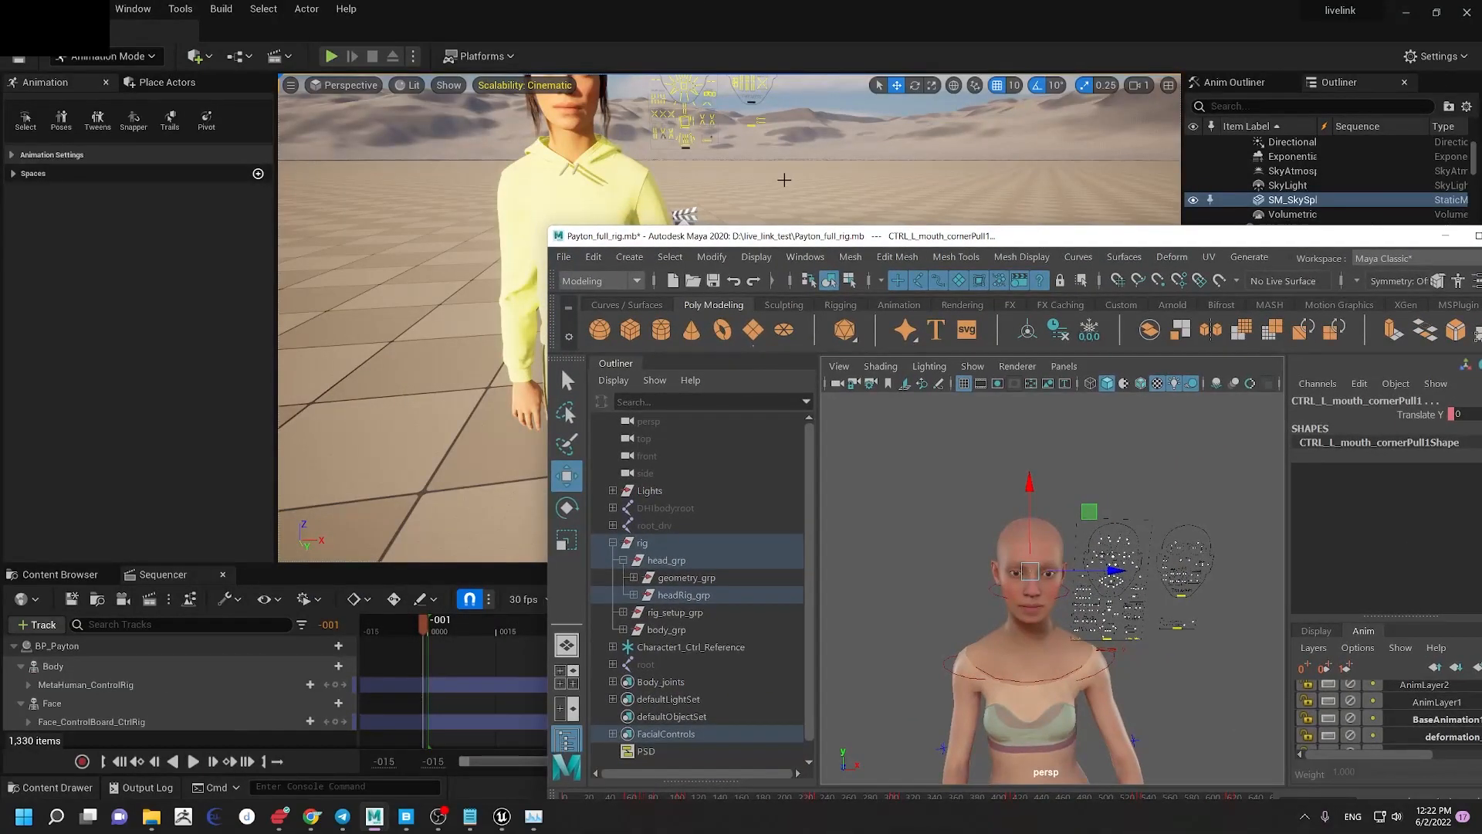
drag(857, 236, 931, 241)
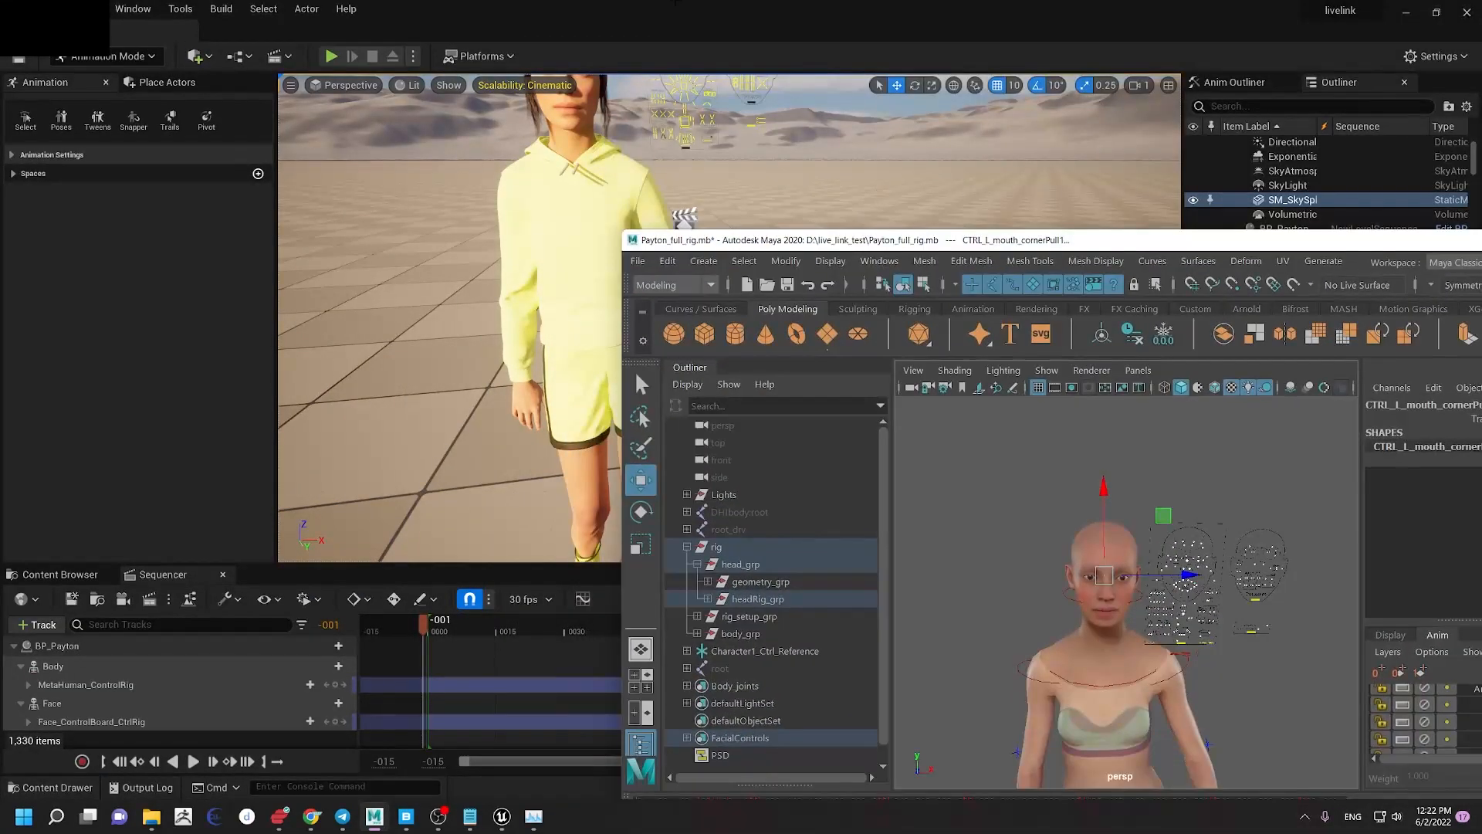
click(677, 14)
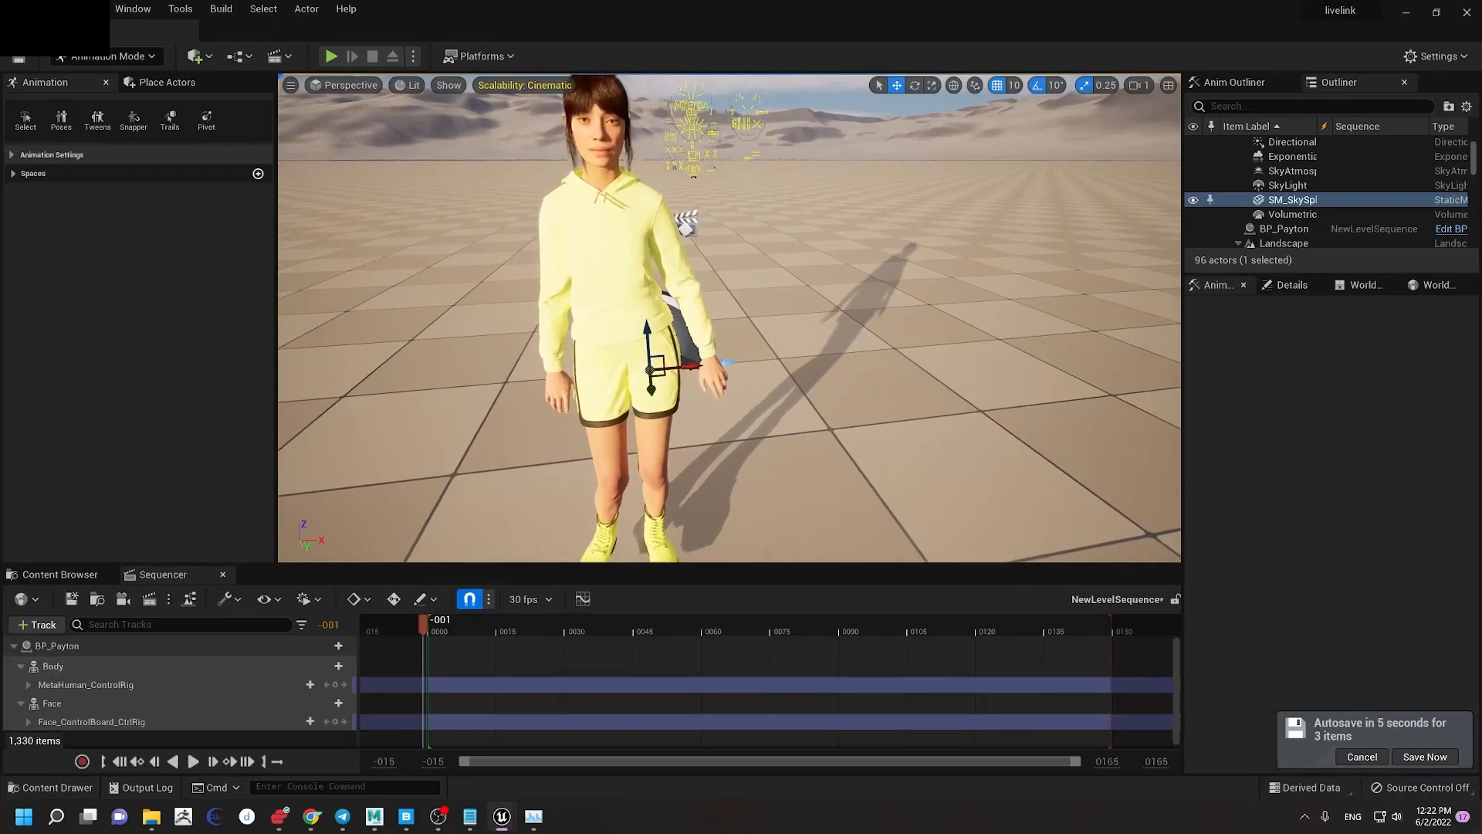
click(13, 645)
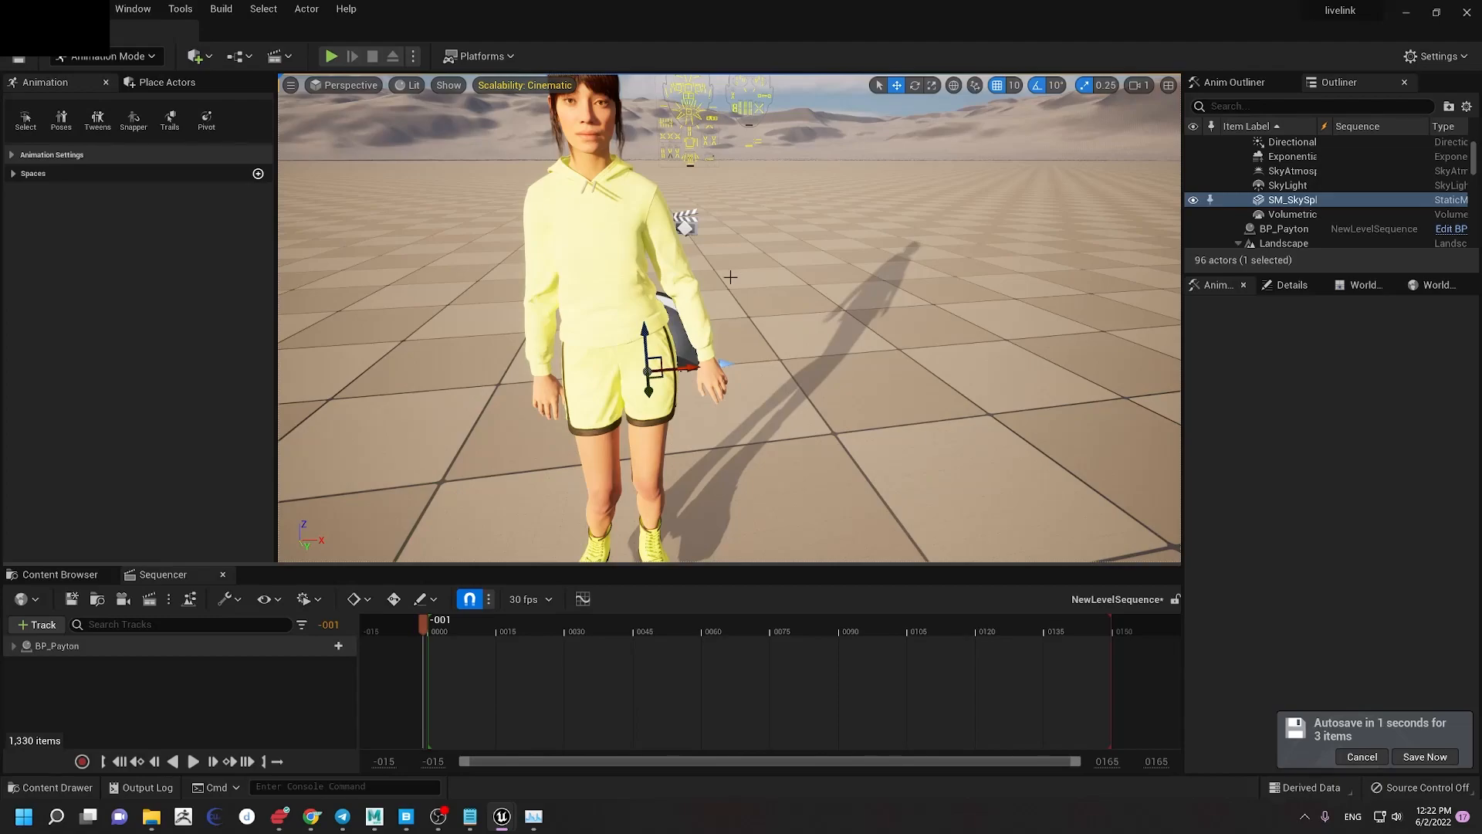
click(754, 310)
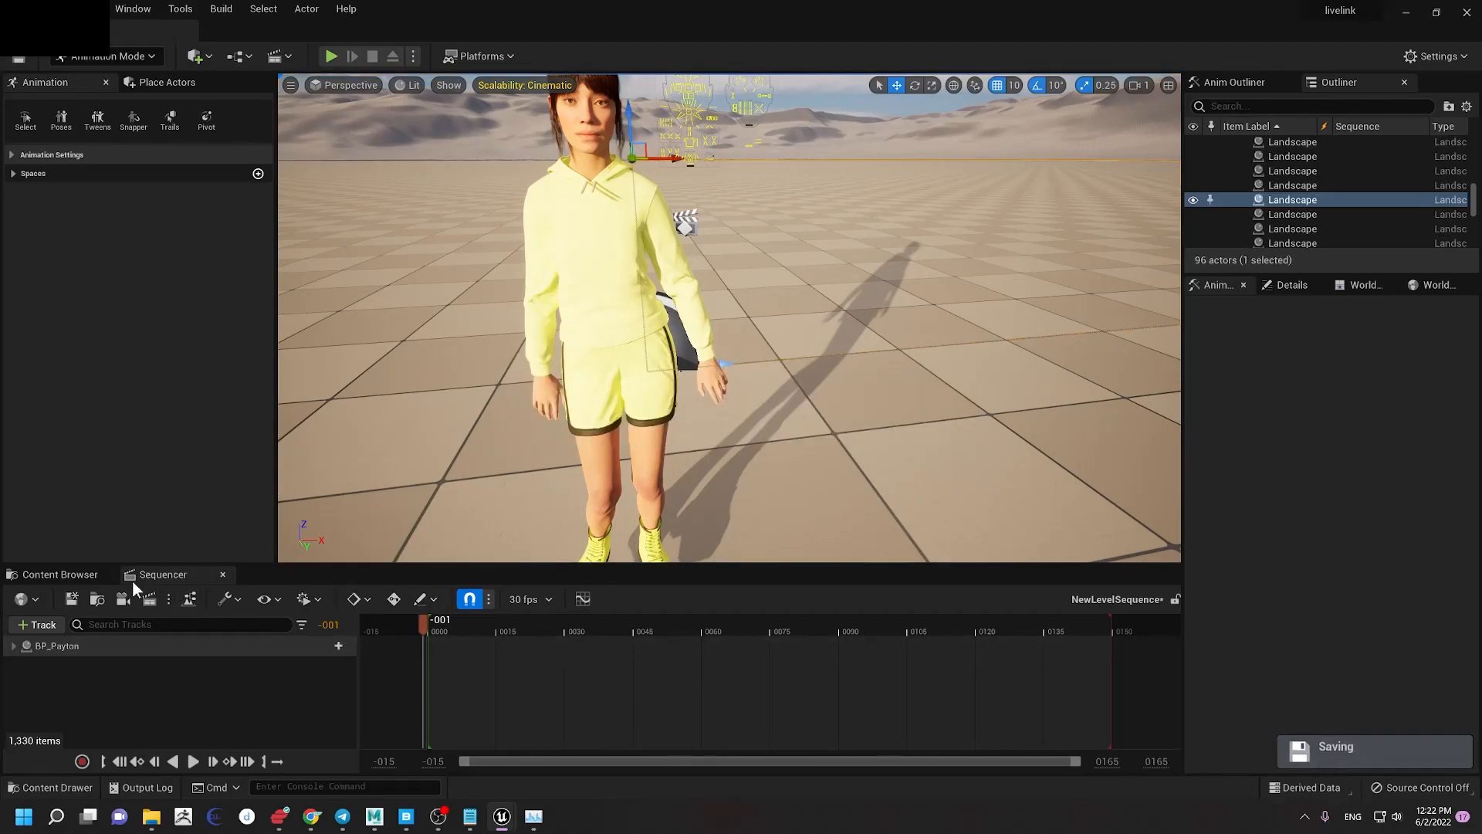
Step: Create a folder named animations in the project's Content folder and open it
click(54, 576)
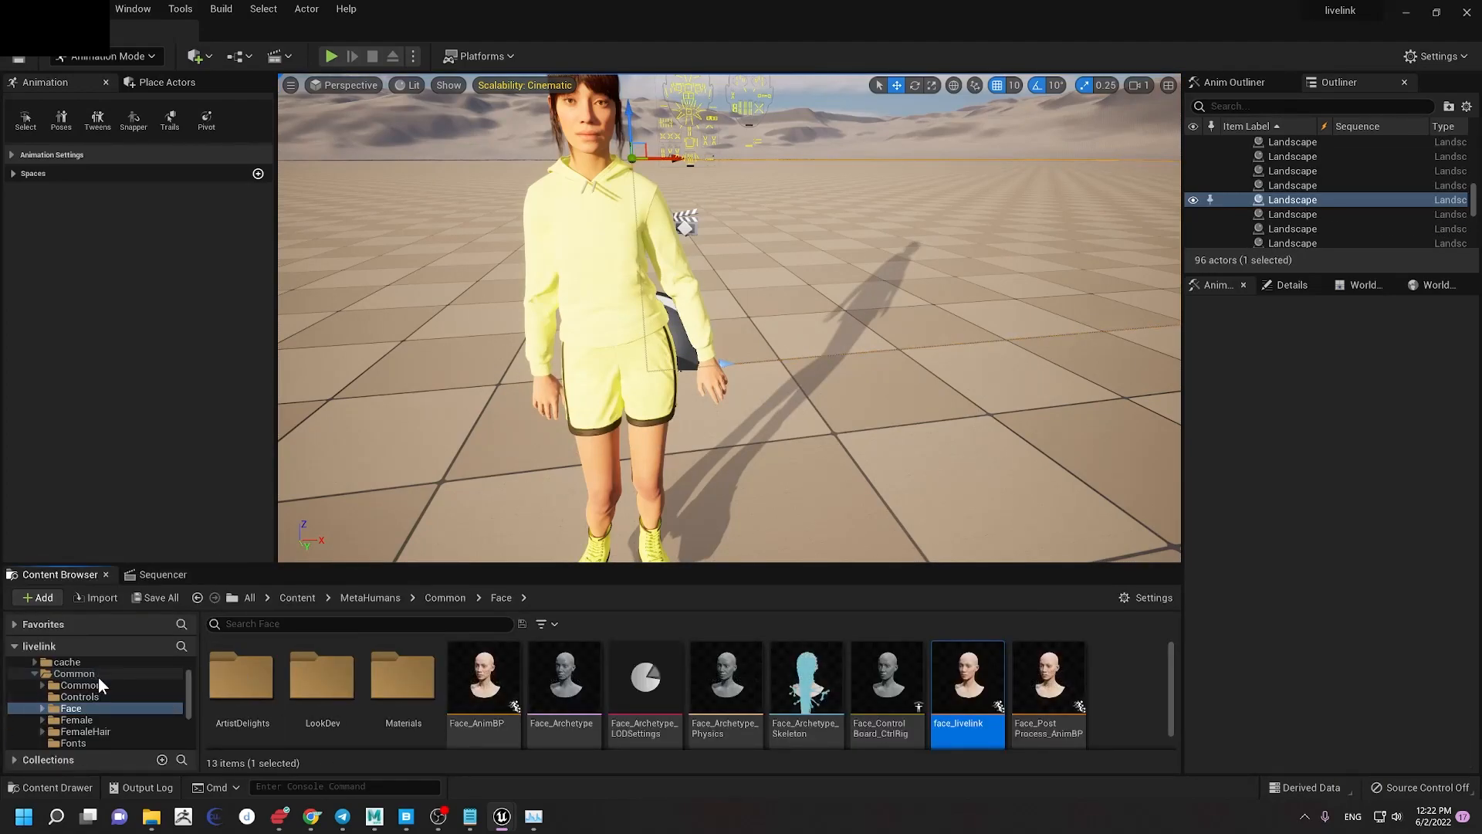
click(57, 675)
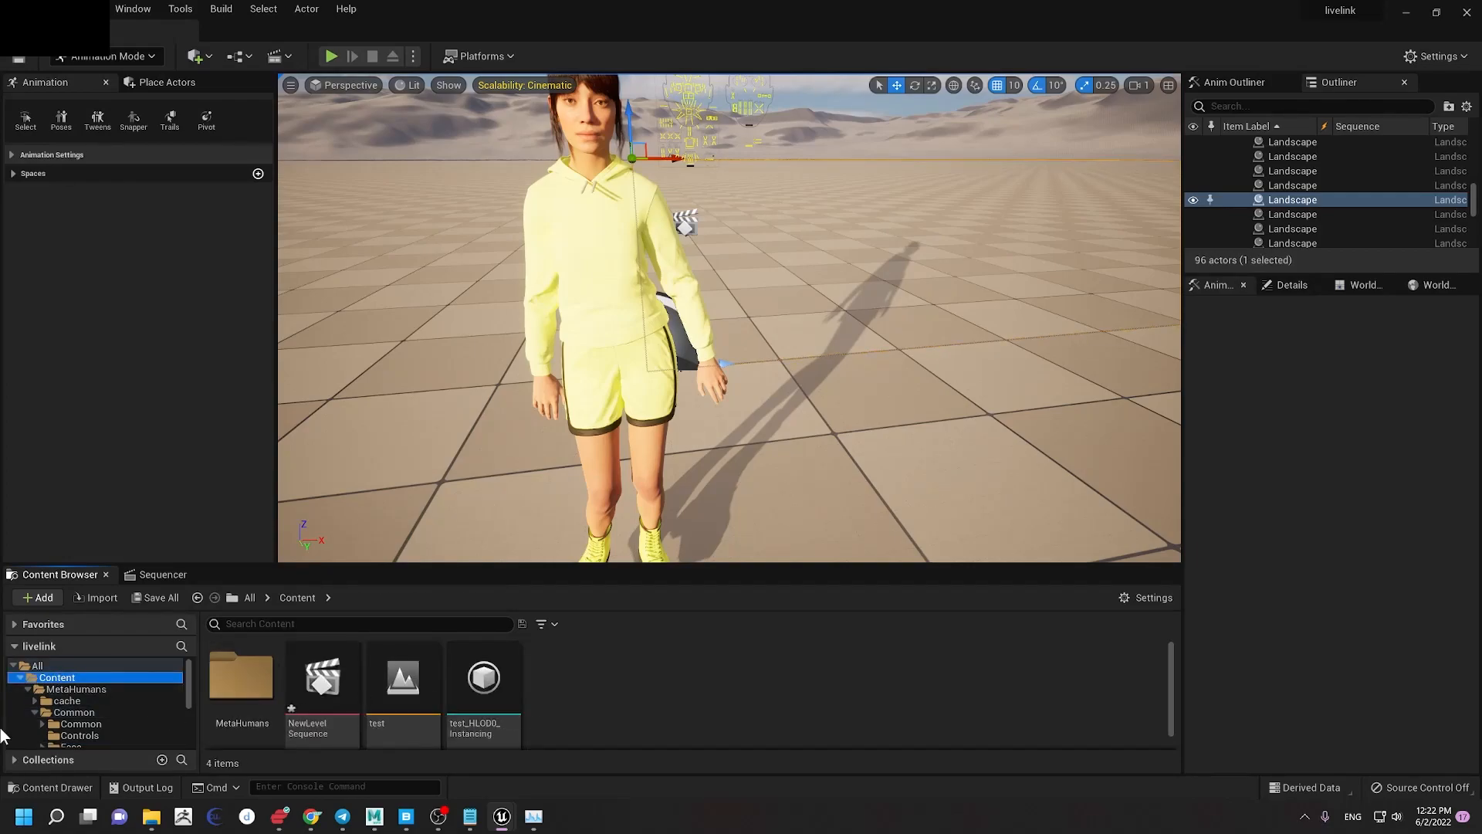
right_click(600, 682)
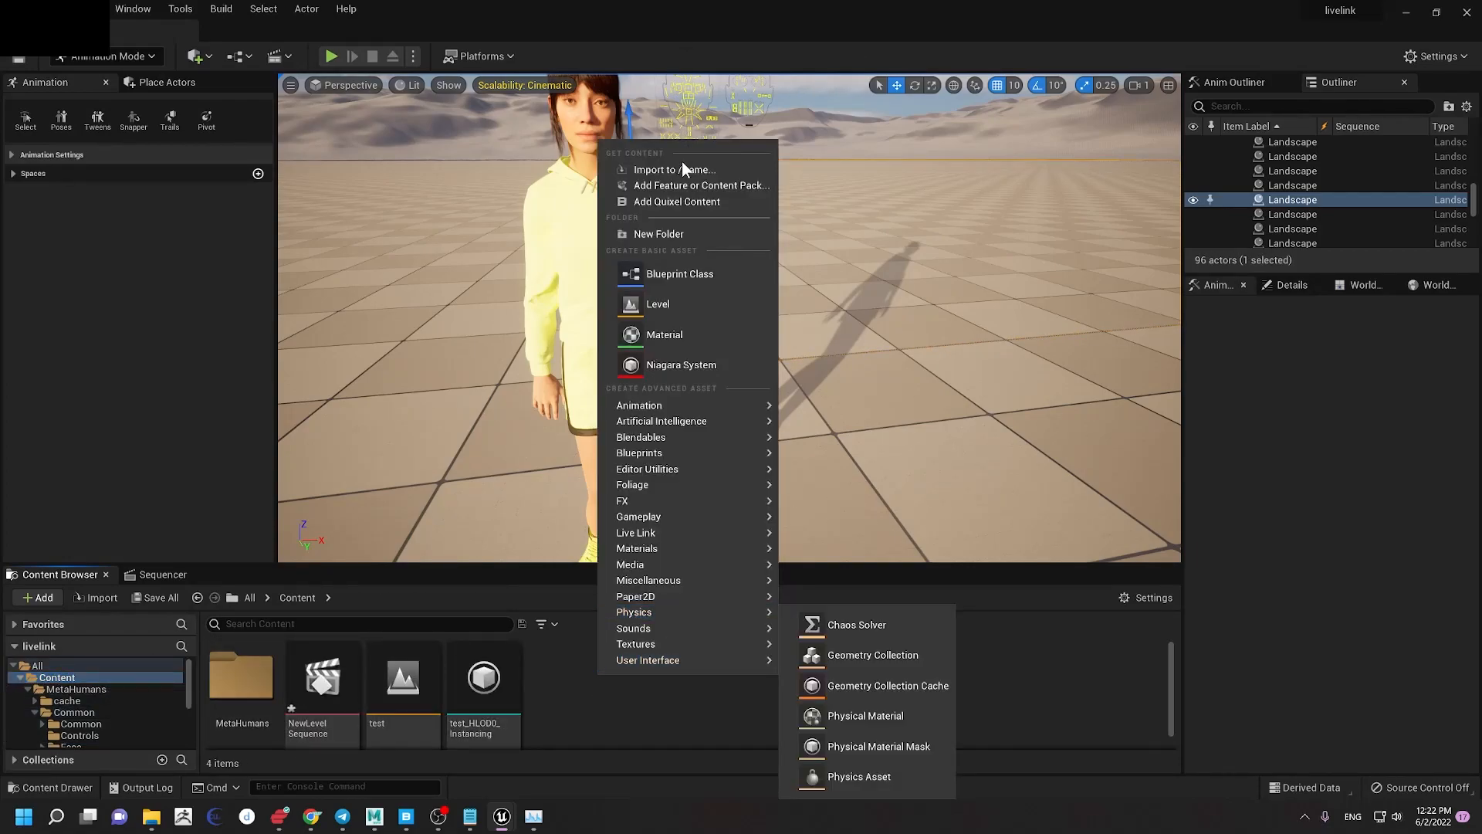
mouse_move(634, 611)
click(1079, 664)
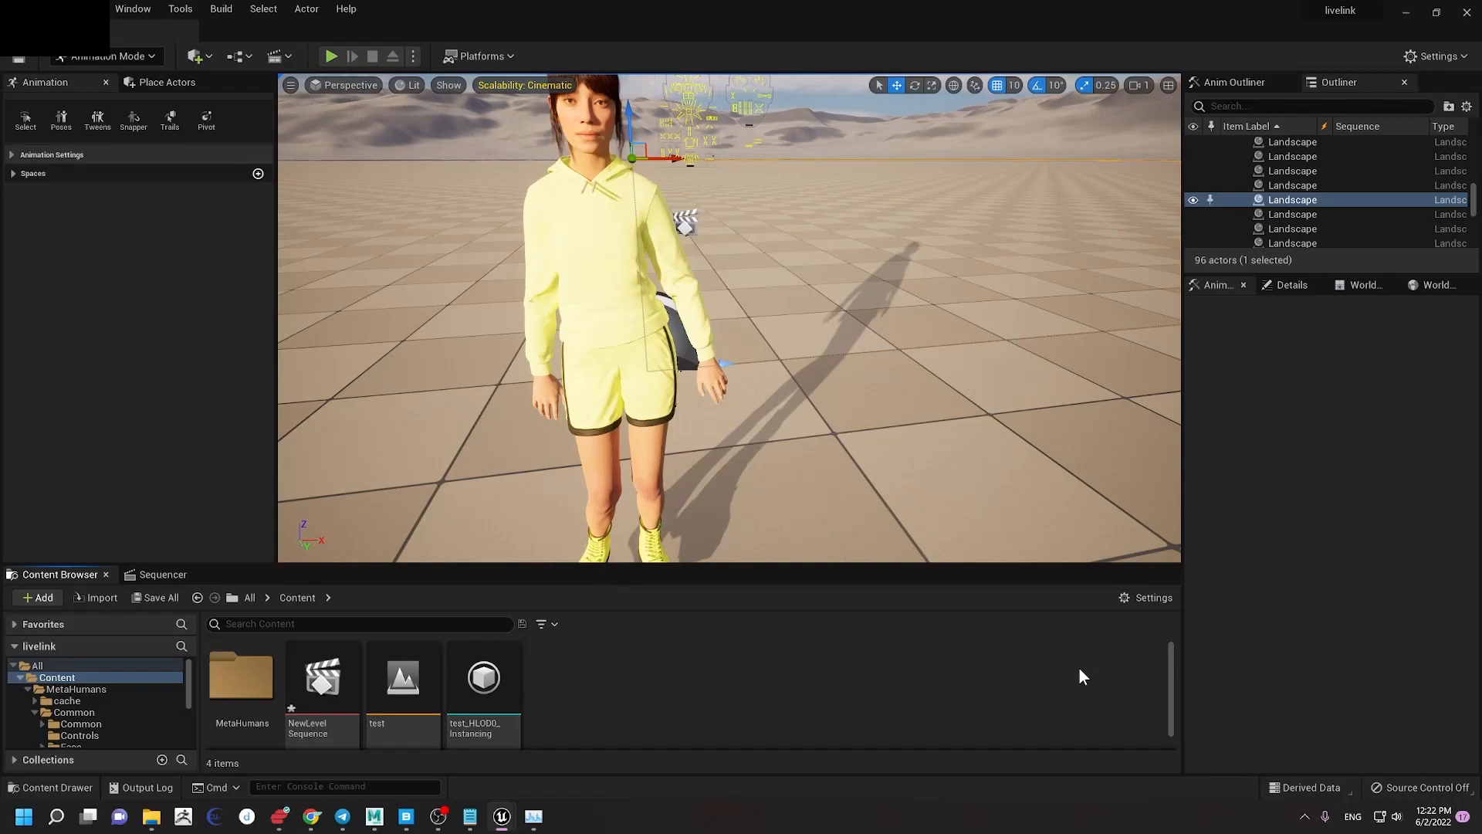
key(ctrl+shift+n)
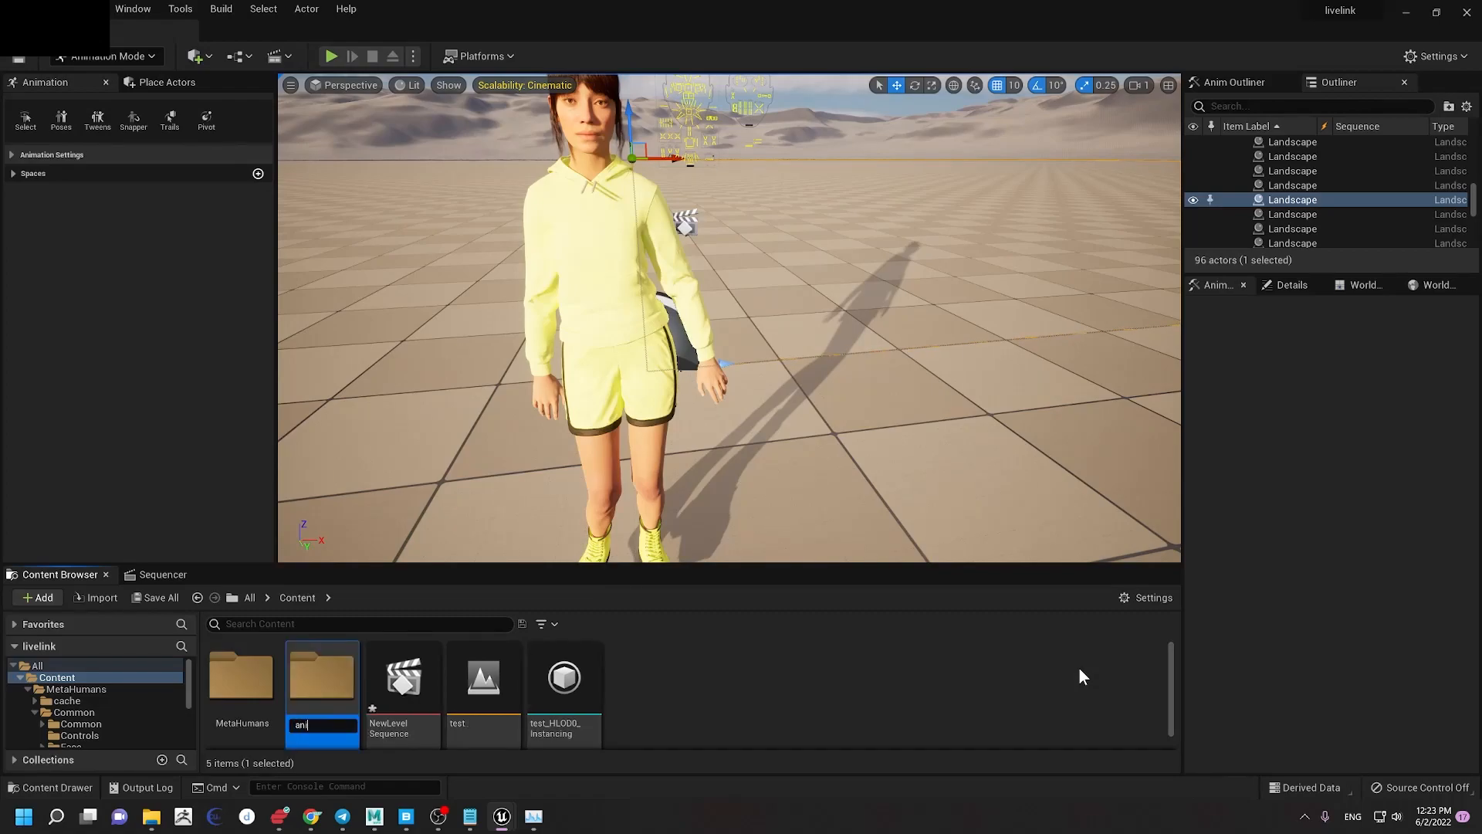
key(Return)
key(Return)
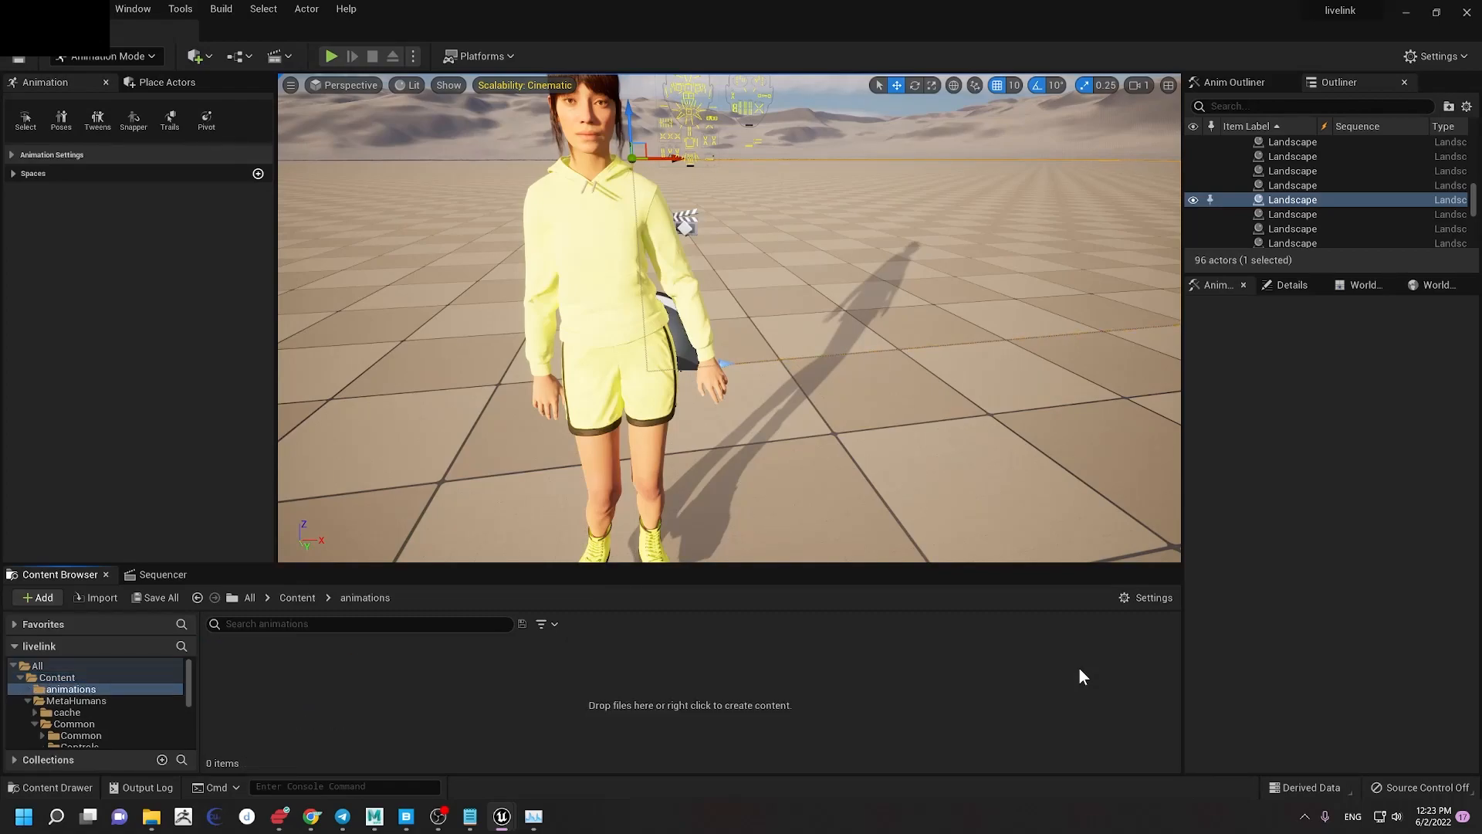
Step: Start importing body.fbx from D:\live_link_test\unreal2 into the animations folder
right_click(731, 682)
click(815, 172)
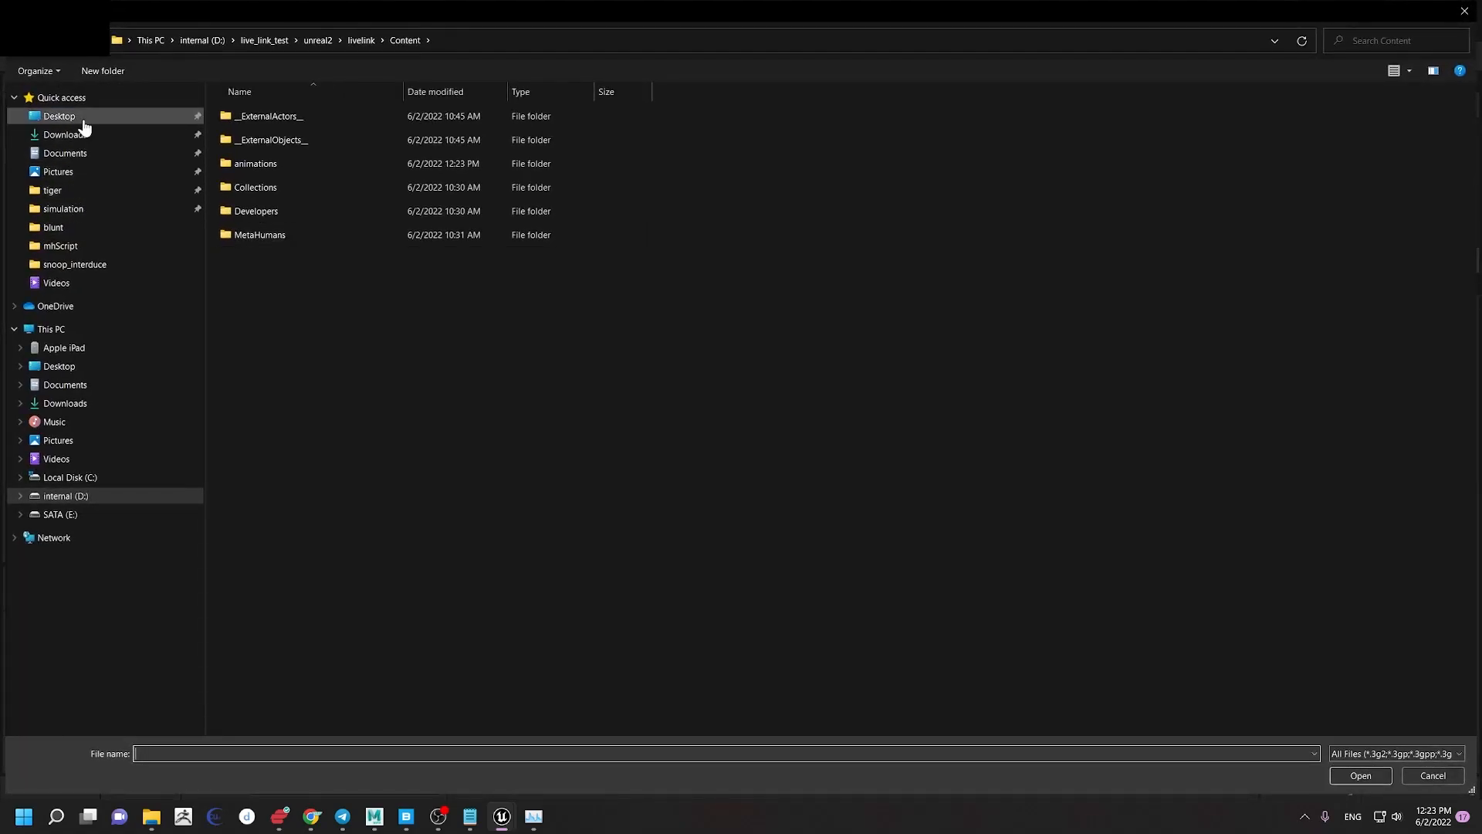
click(77, 328)
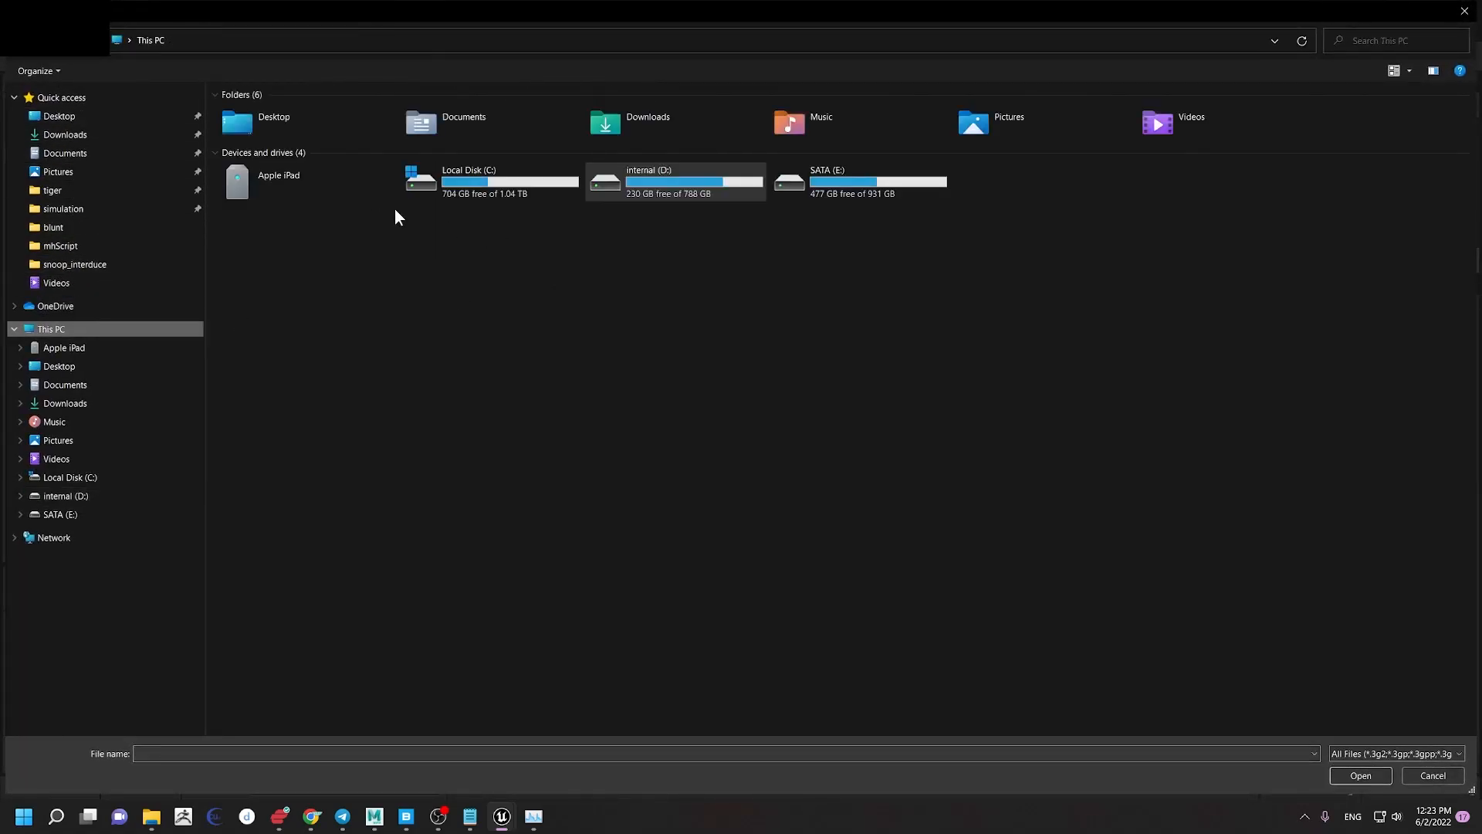
double_click(677, 189)
text(live)
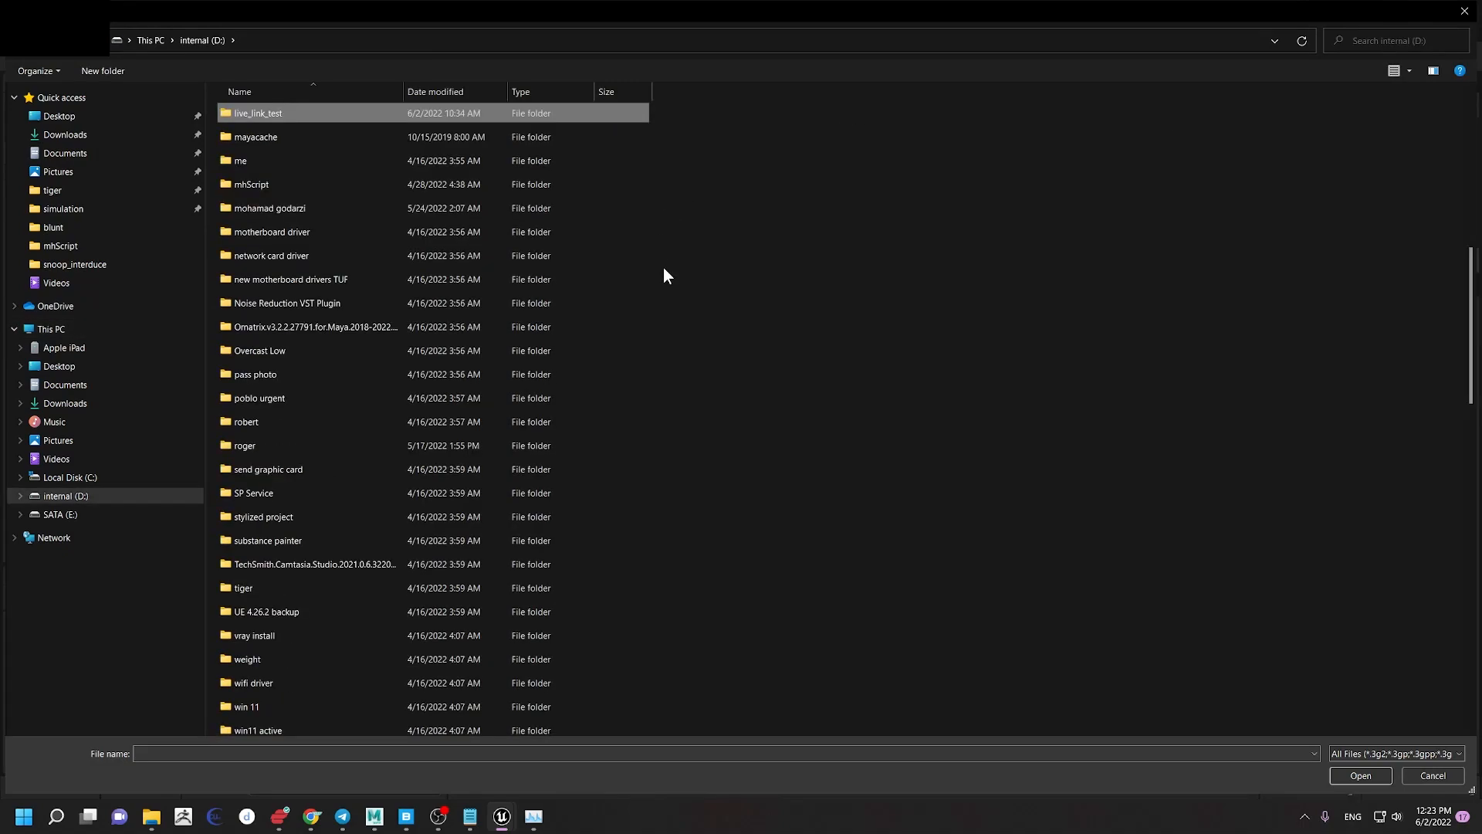
key(Return)
double_click(232, 141)
click(270, 144)
shift+click(278, 164)
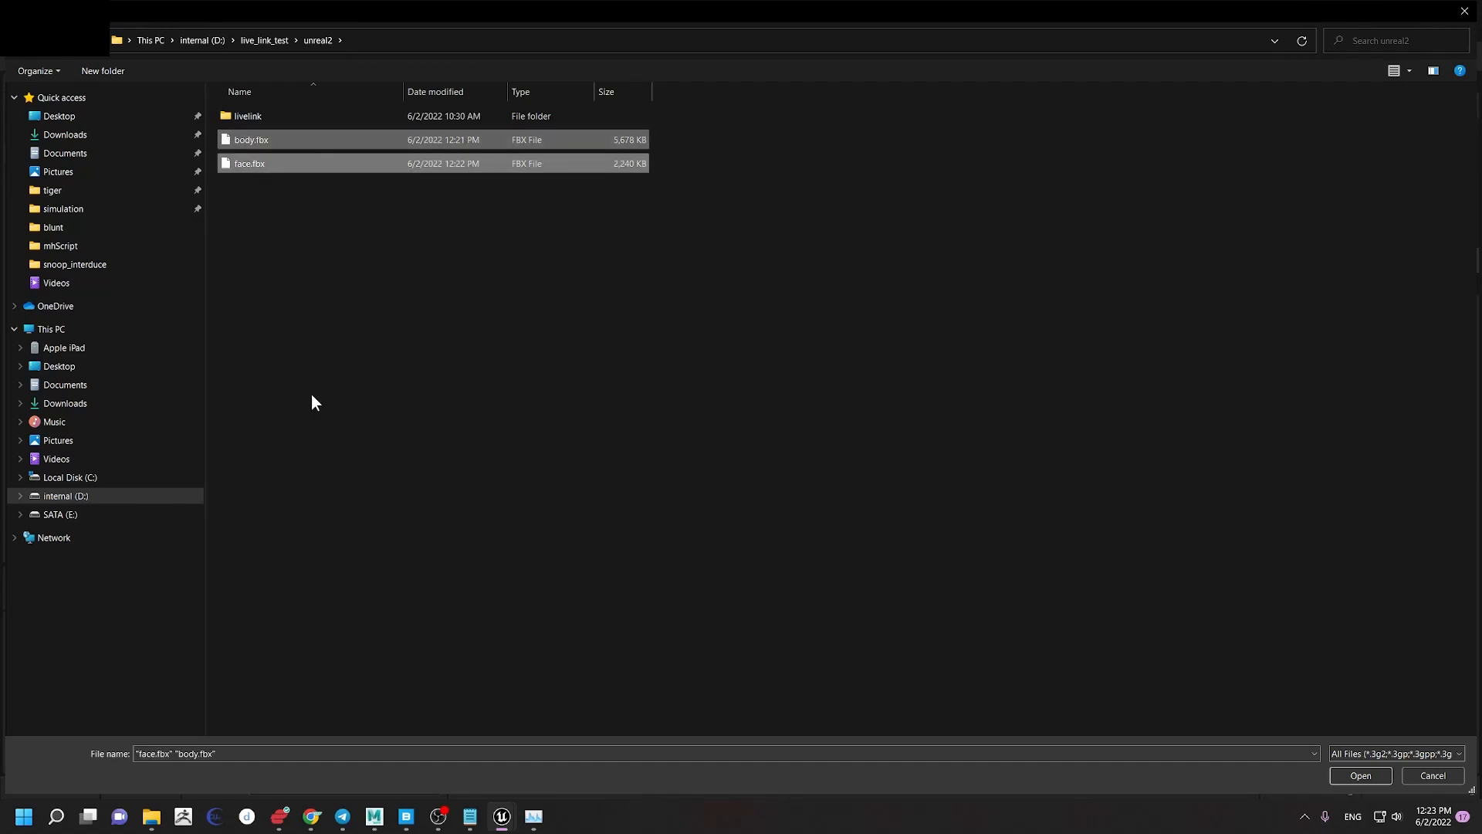
click(231, 164)
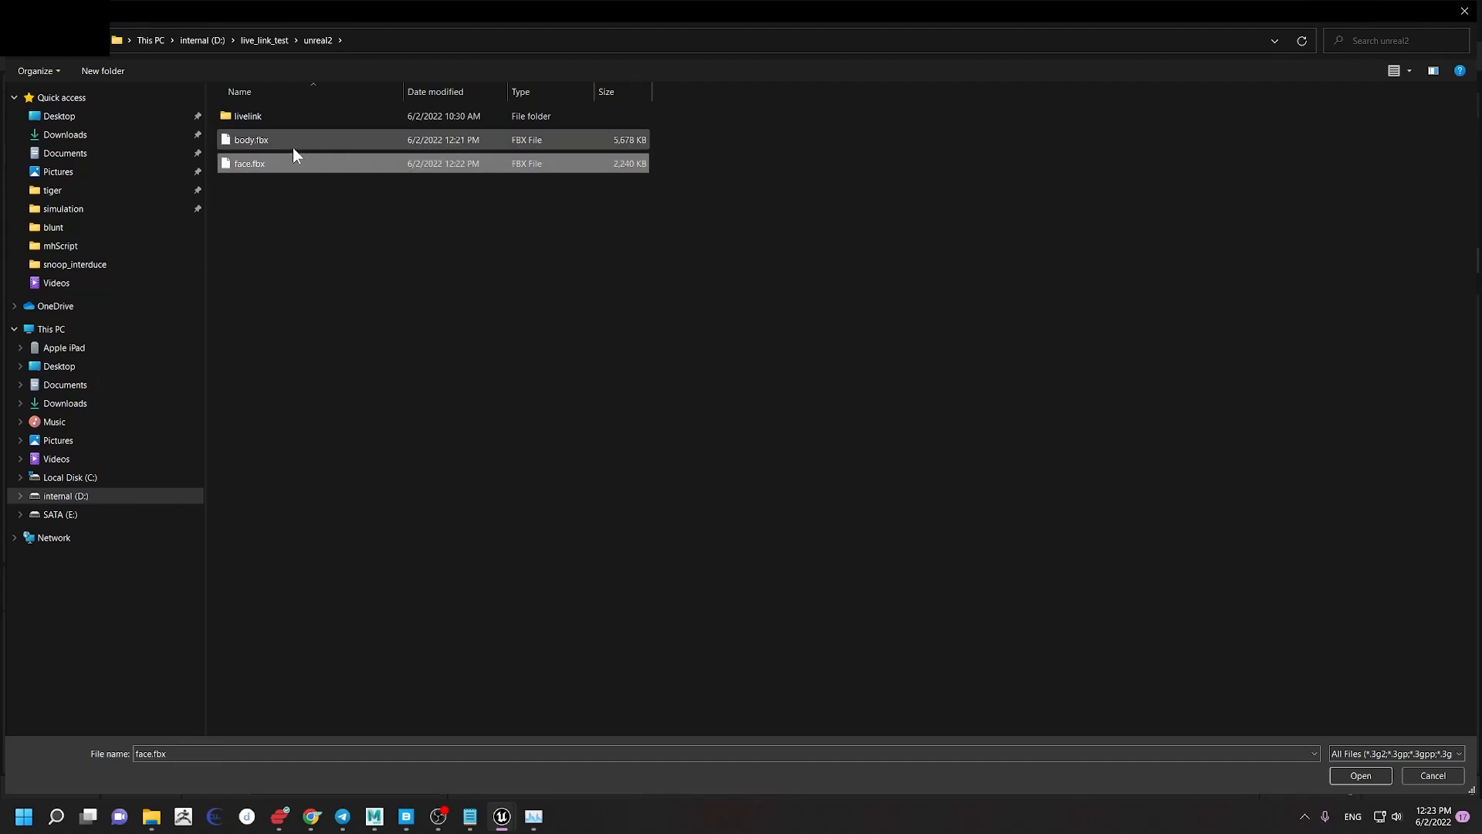
click(272, 181)
double_click(257, 142)
Step: Import the body FBX with its animations on the metahuman_base_skel skeleton and close the message log
click(794, 229)
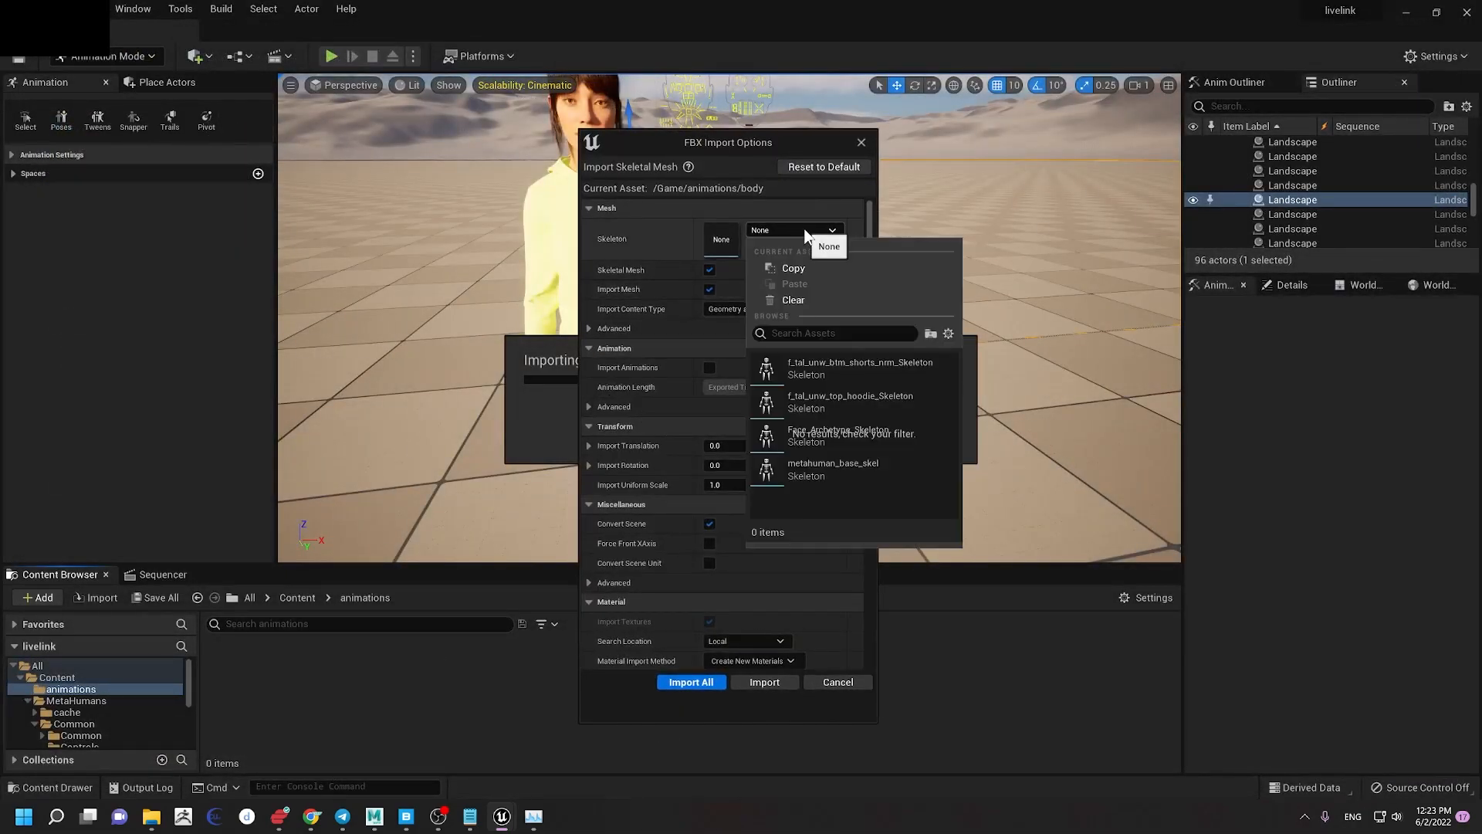
click(815, 486)
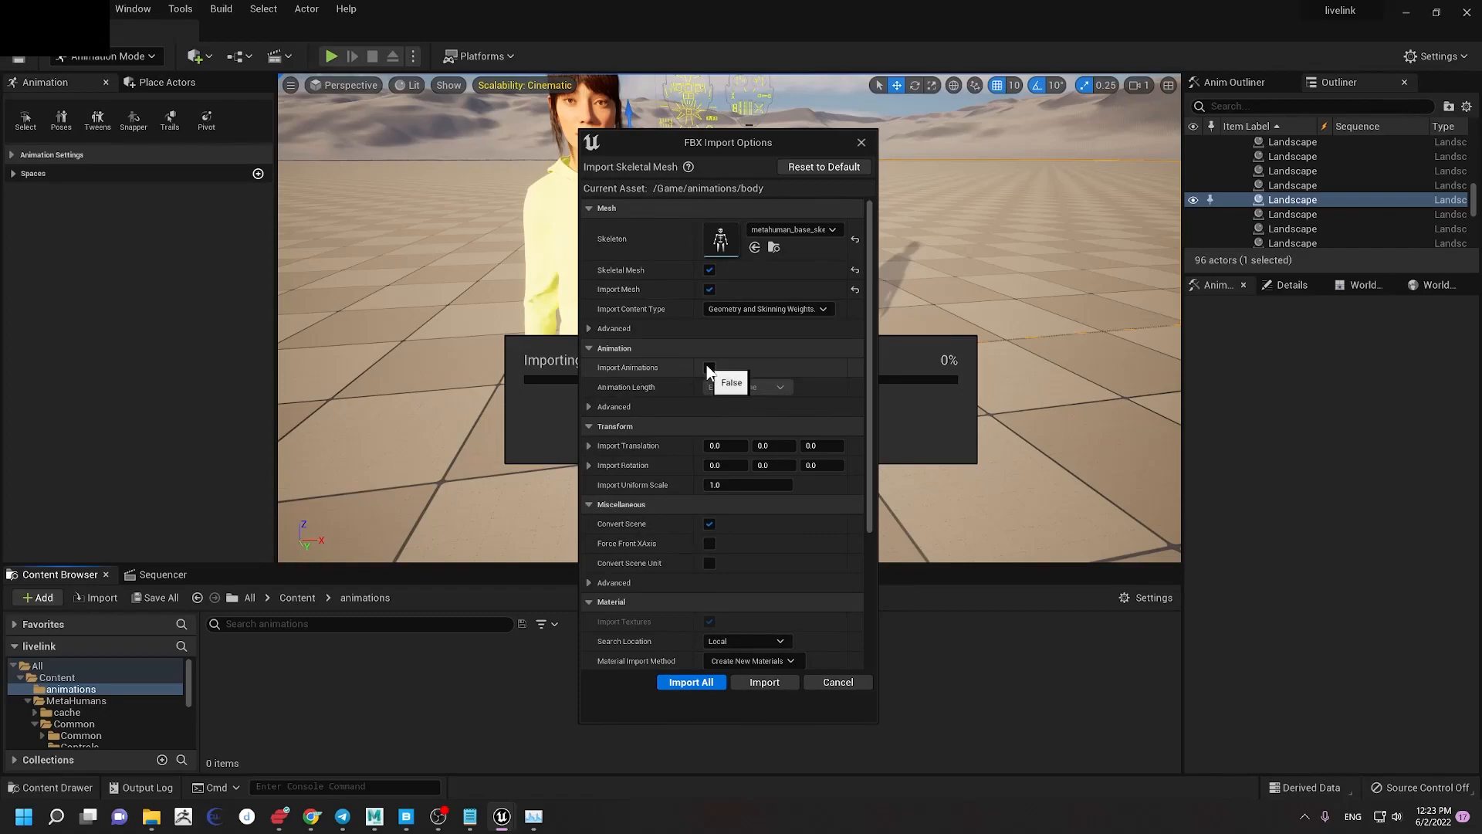
click(764, 682)
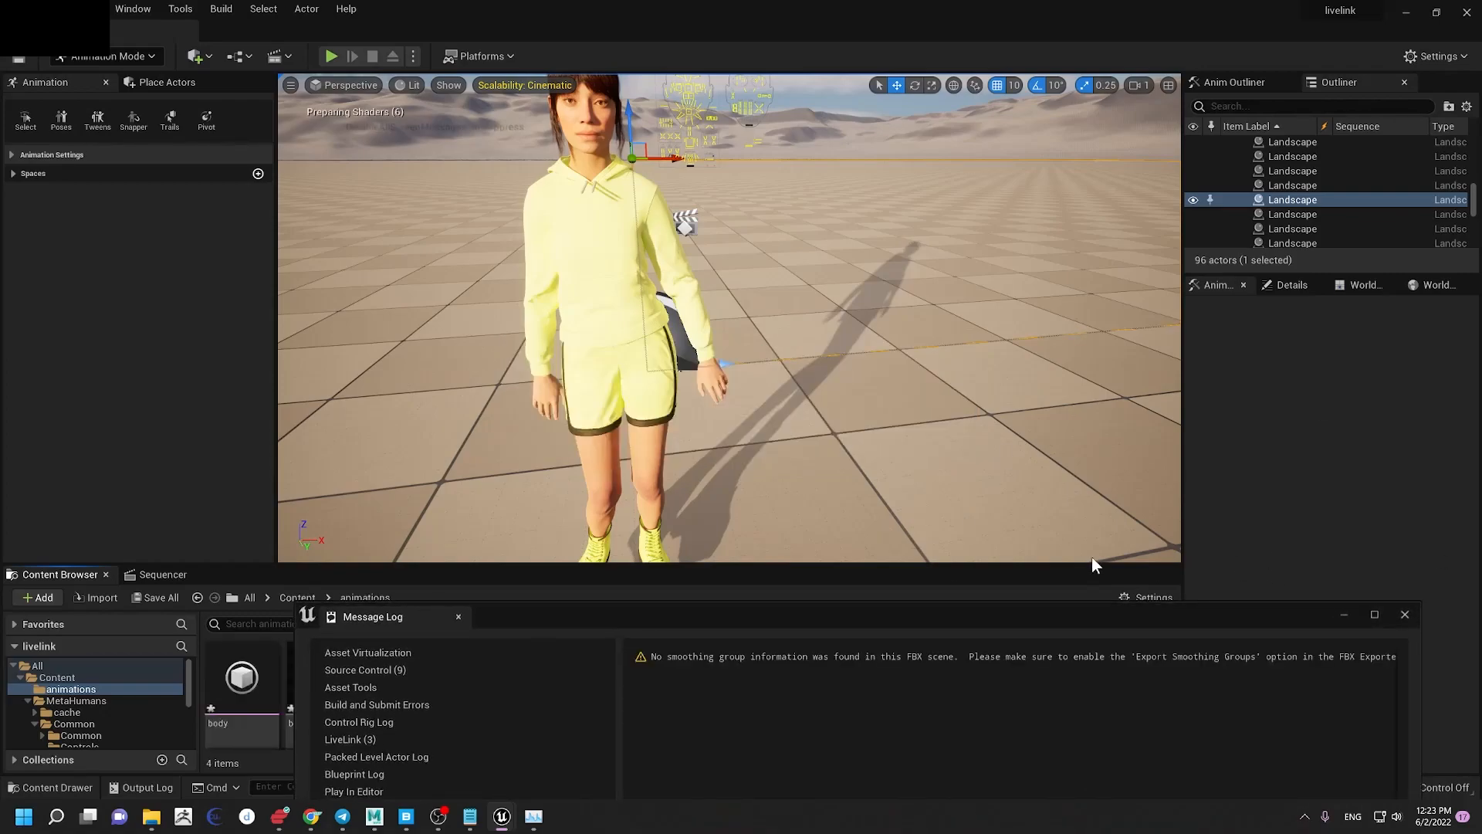
click(1401, 616)
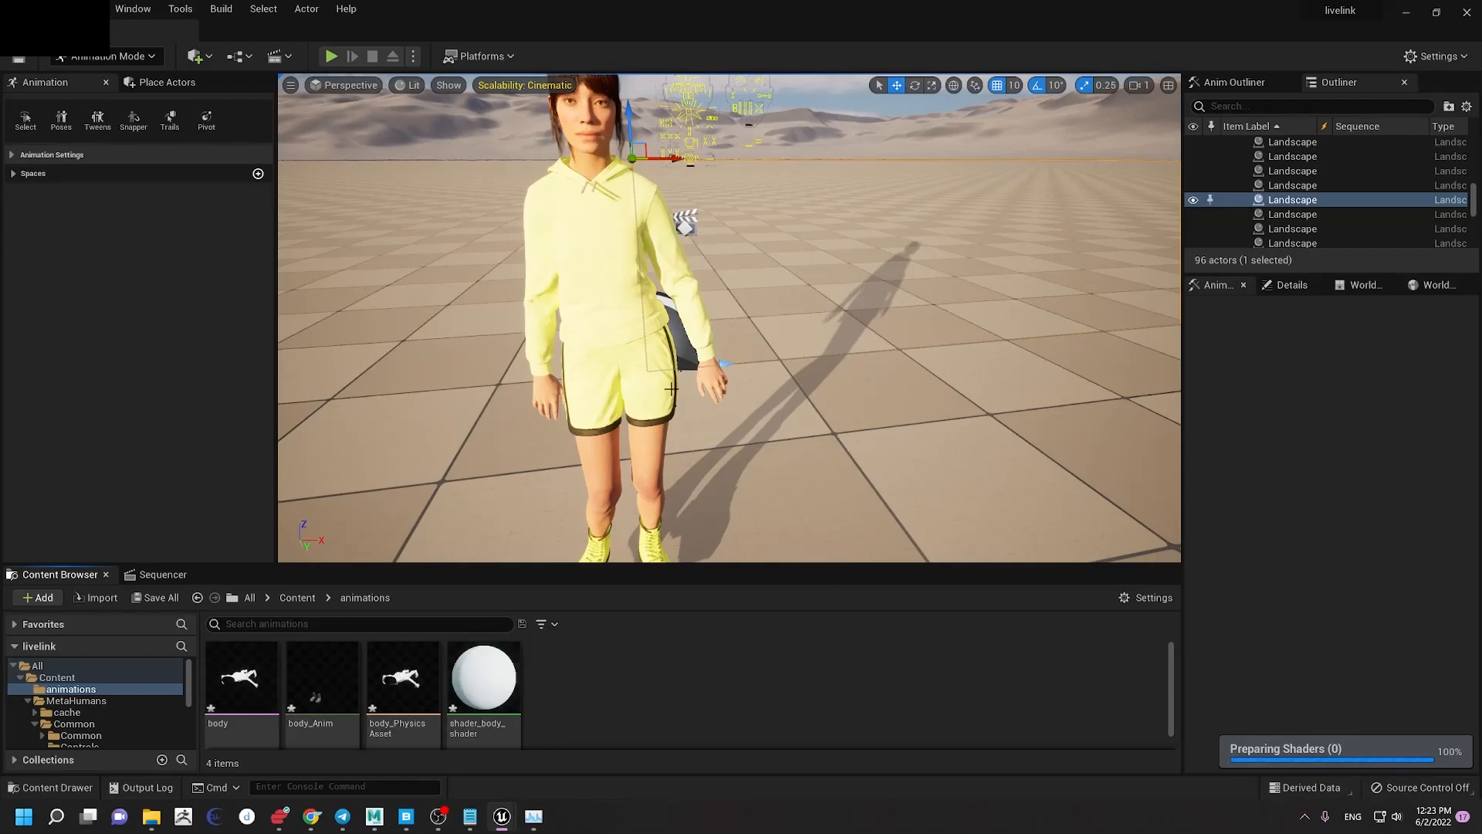
Step: Open the BP_Payton blueprint for editing and look through the body_livelink and f_tal_unw_top_hoodie asset editors
click(684, 224)
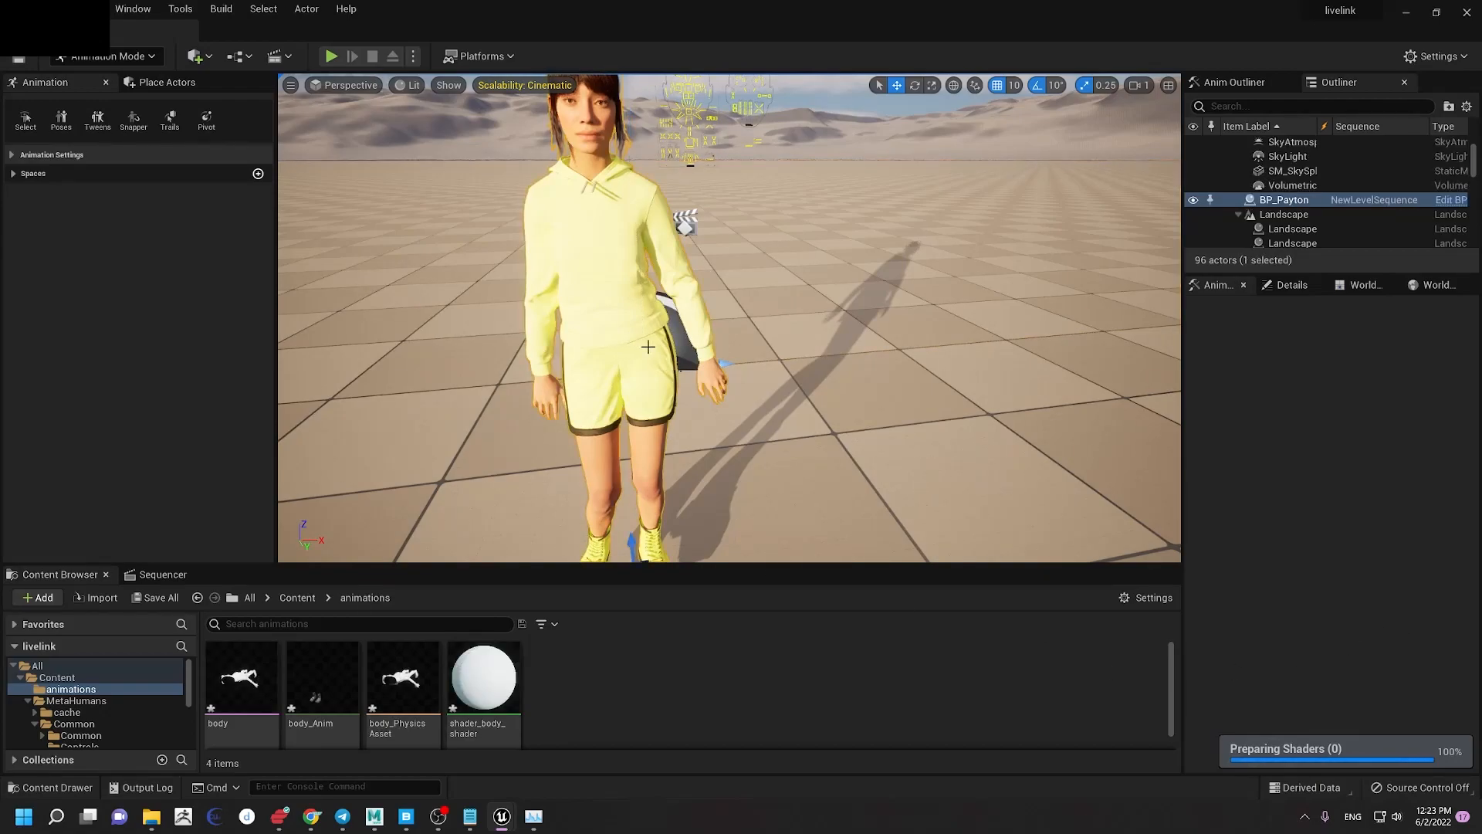
click(1453, 202)
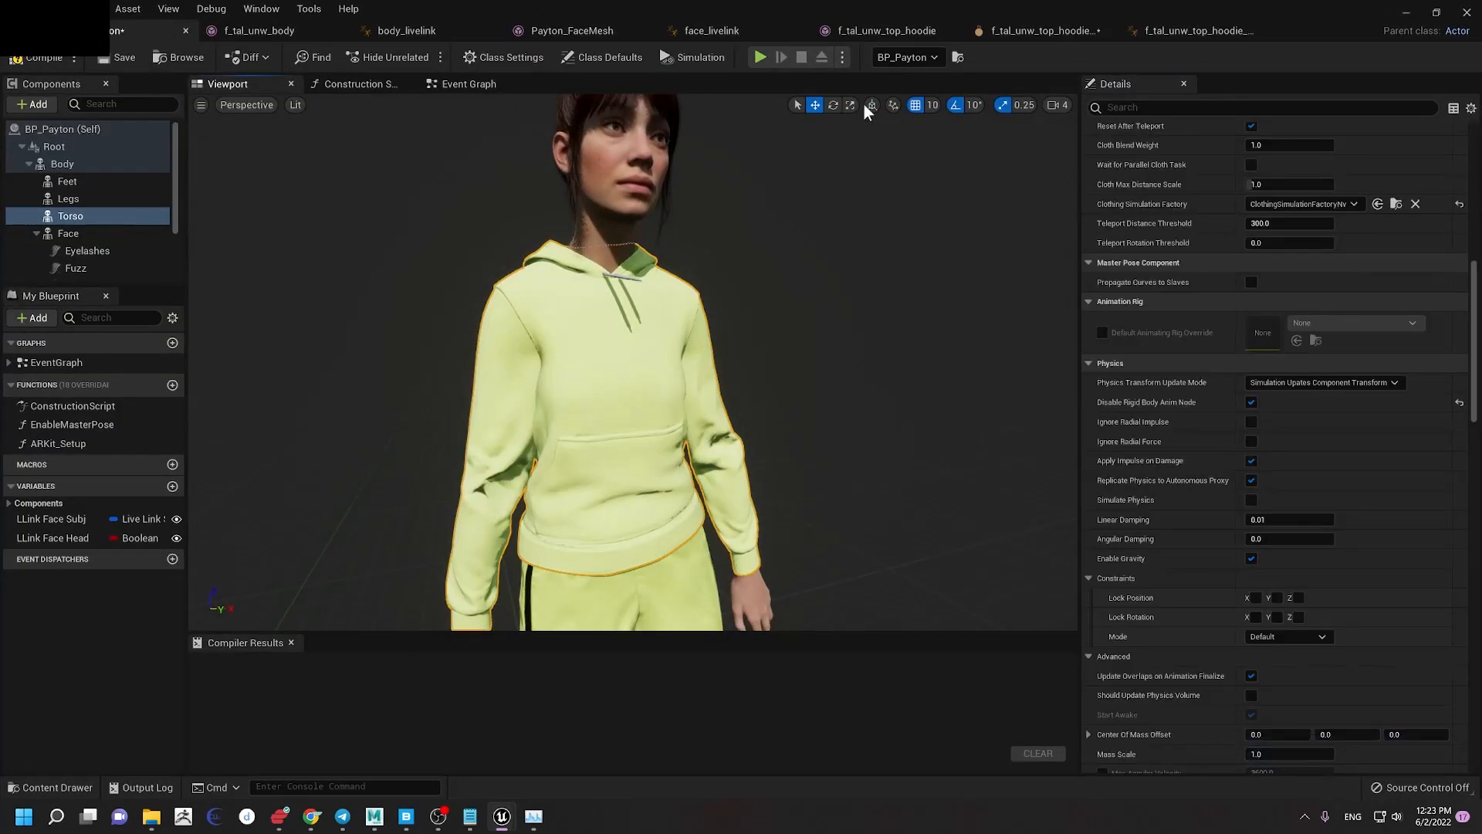
click(415, 30)
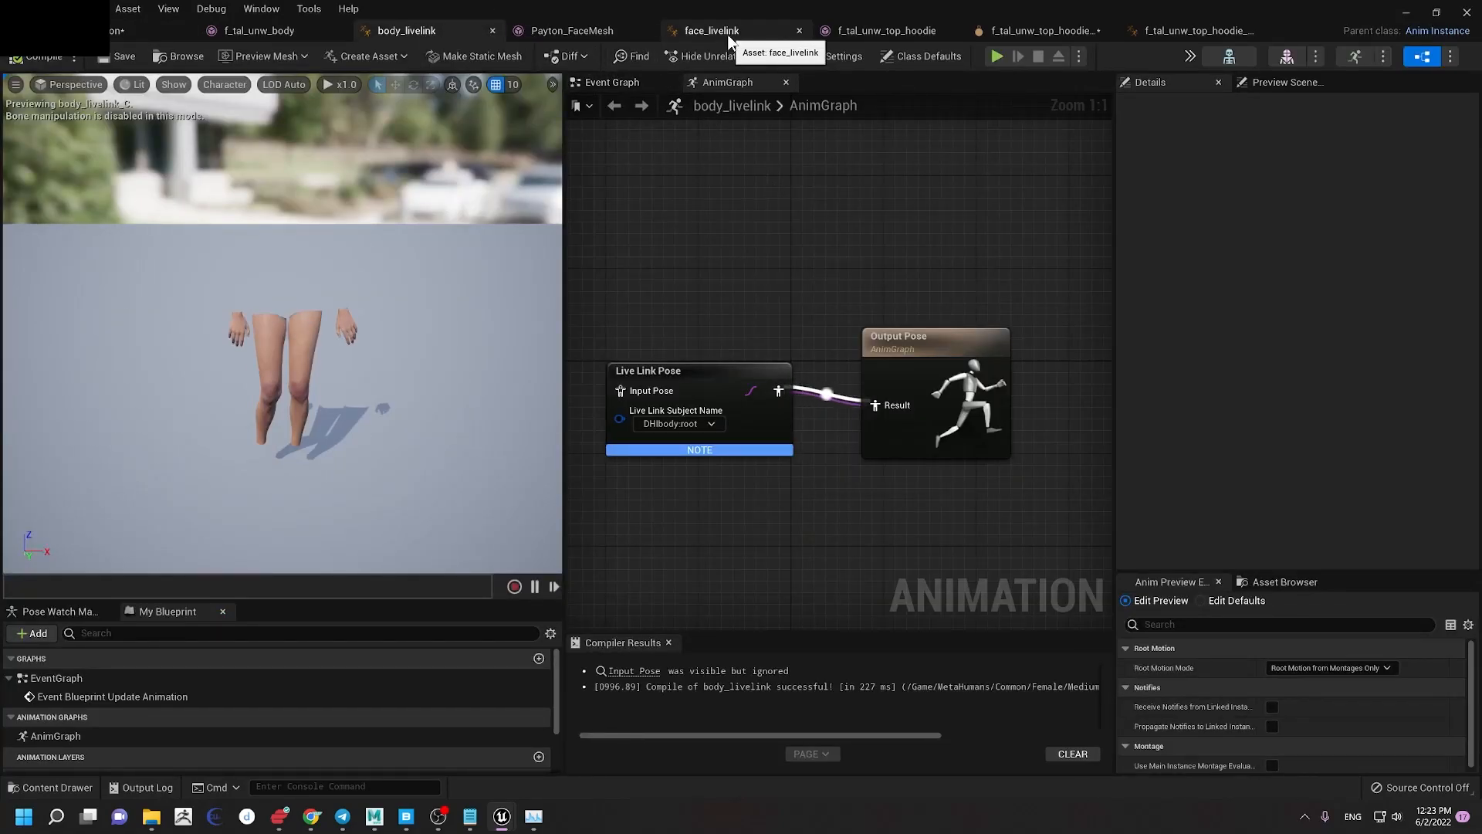
click(881, 31)
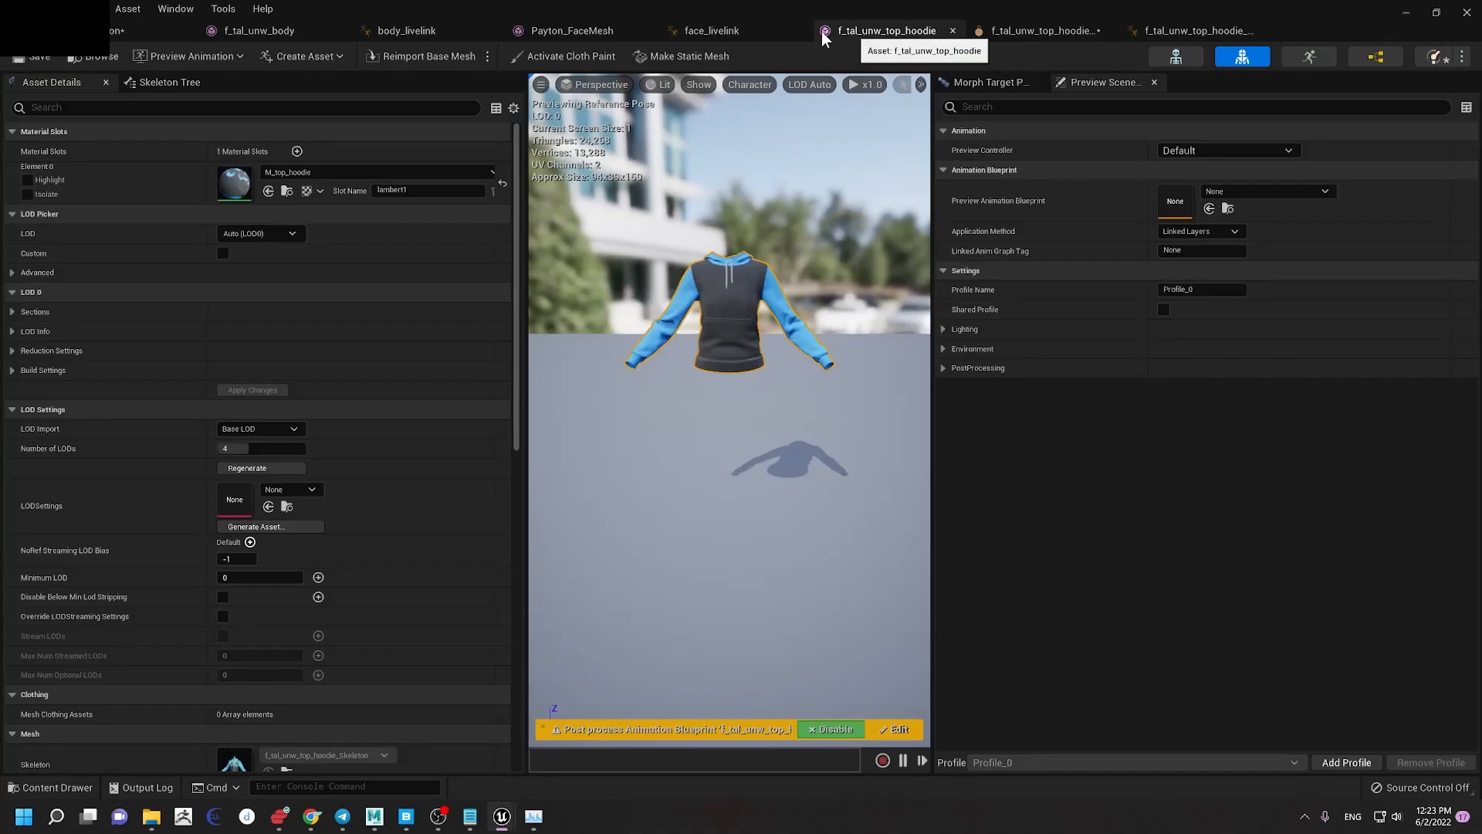
Step: Open the f_tal_unw_body skeletal mesh assigned to the Body component of BP_Payton
click(410, 29)
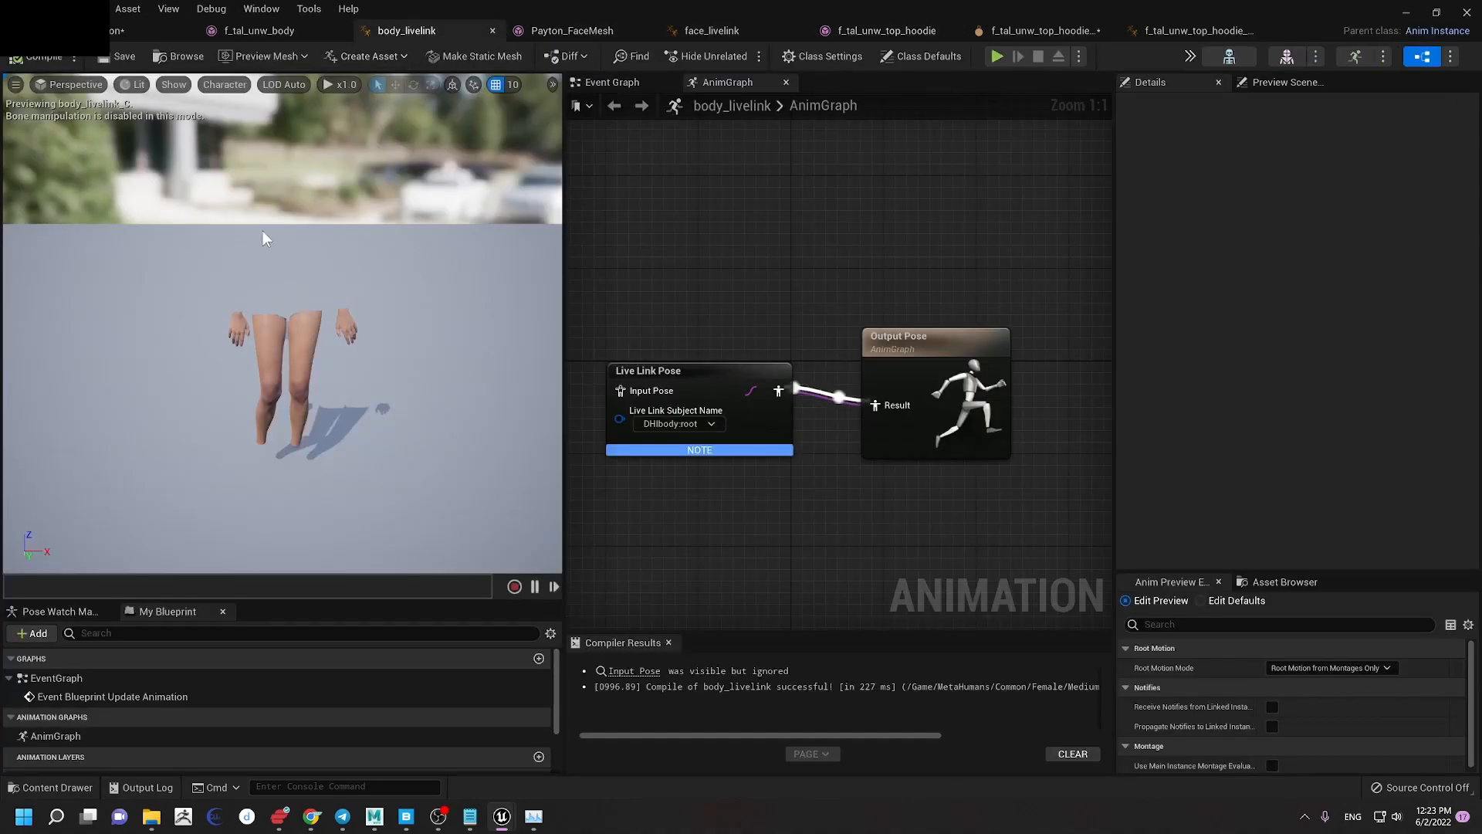
click(171, 29)
click(67, 164)
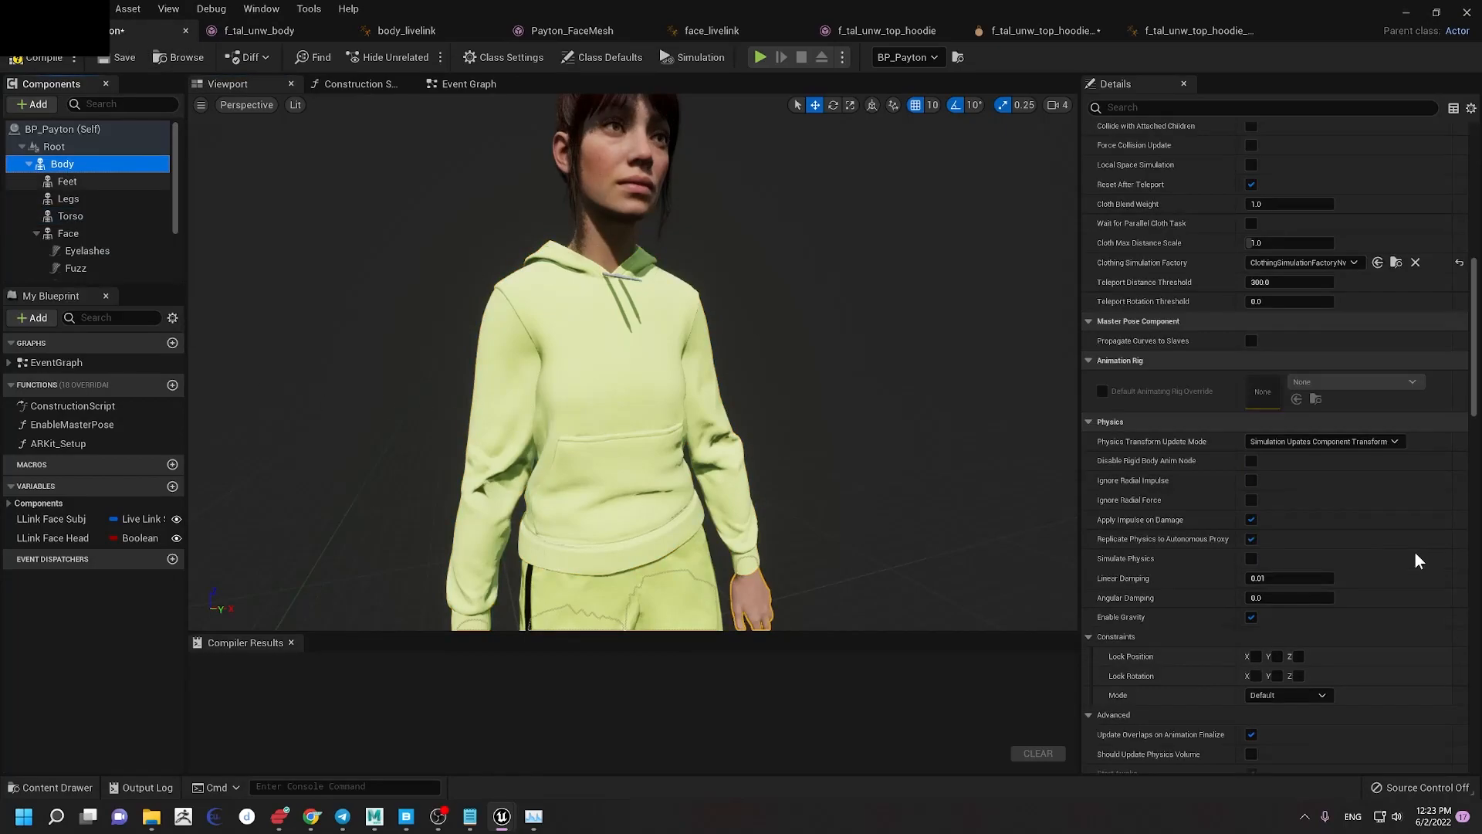
scroll(1370, 525, down, 3)
scroll(1374, 539, up, 10)
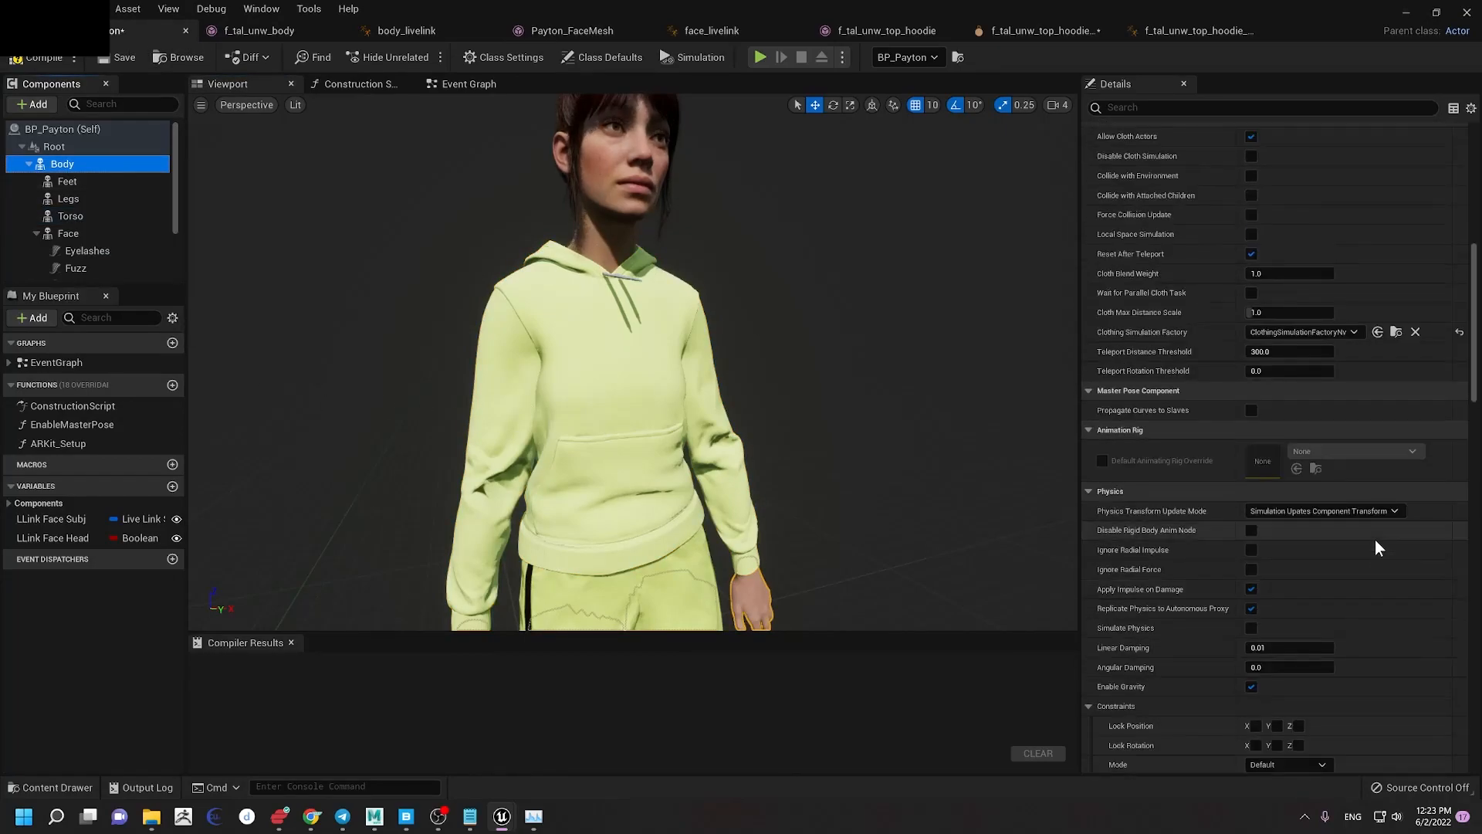
double_click(1263, 206)
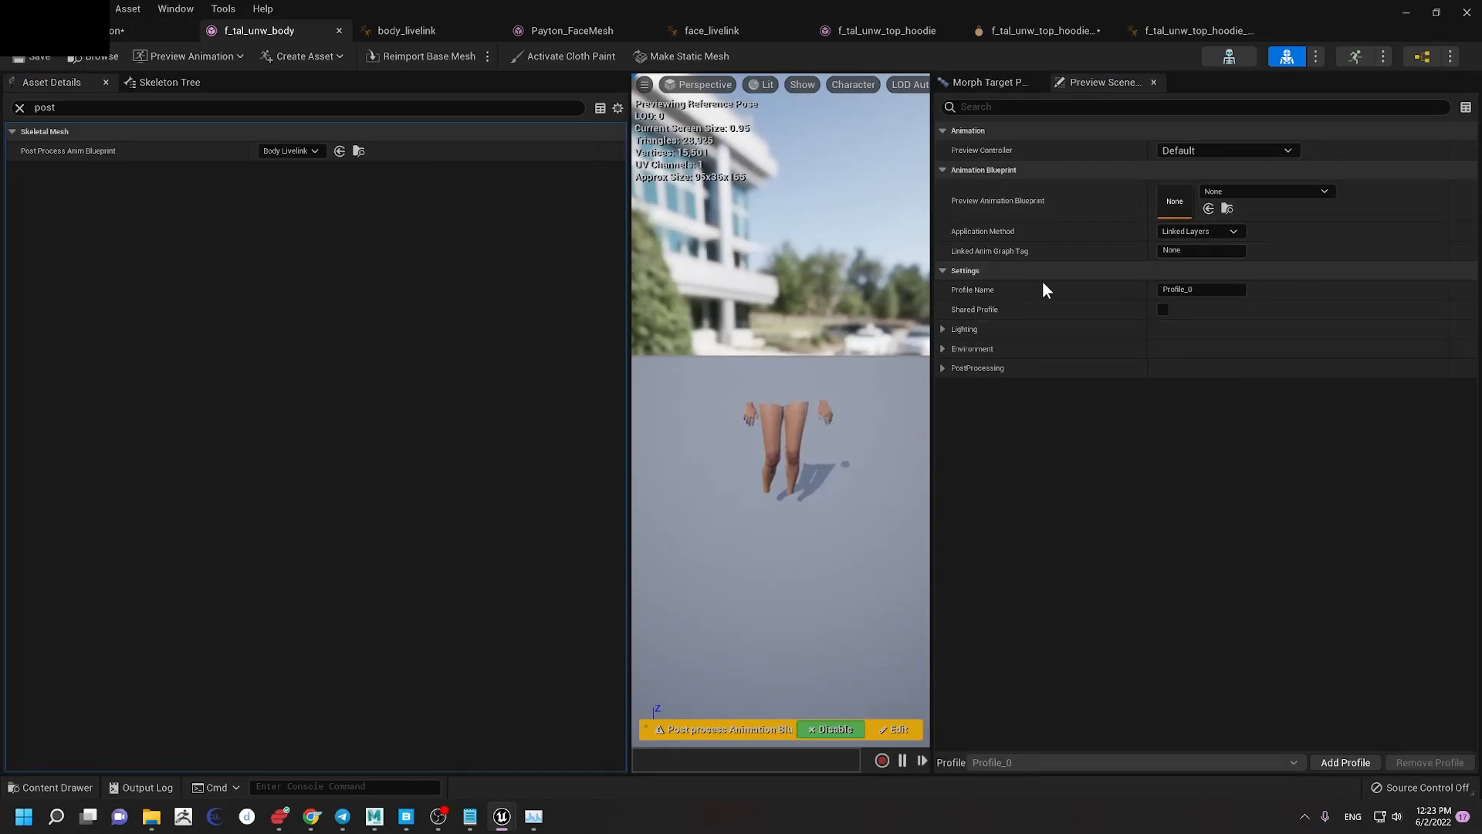
Step: Clear the Post Process Anim Blueprint of f_tal_unw_body and inspect the legs and hands in an enlarged preview
click(312, 150)
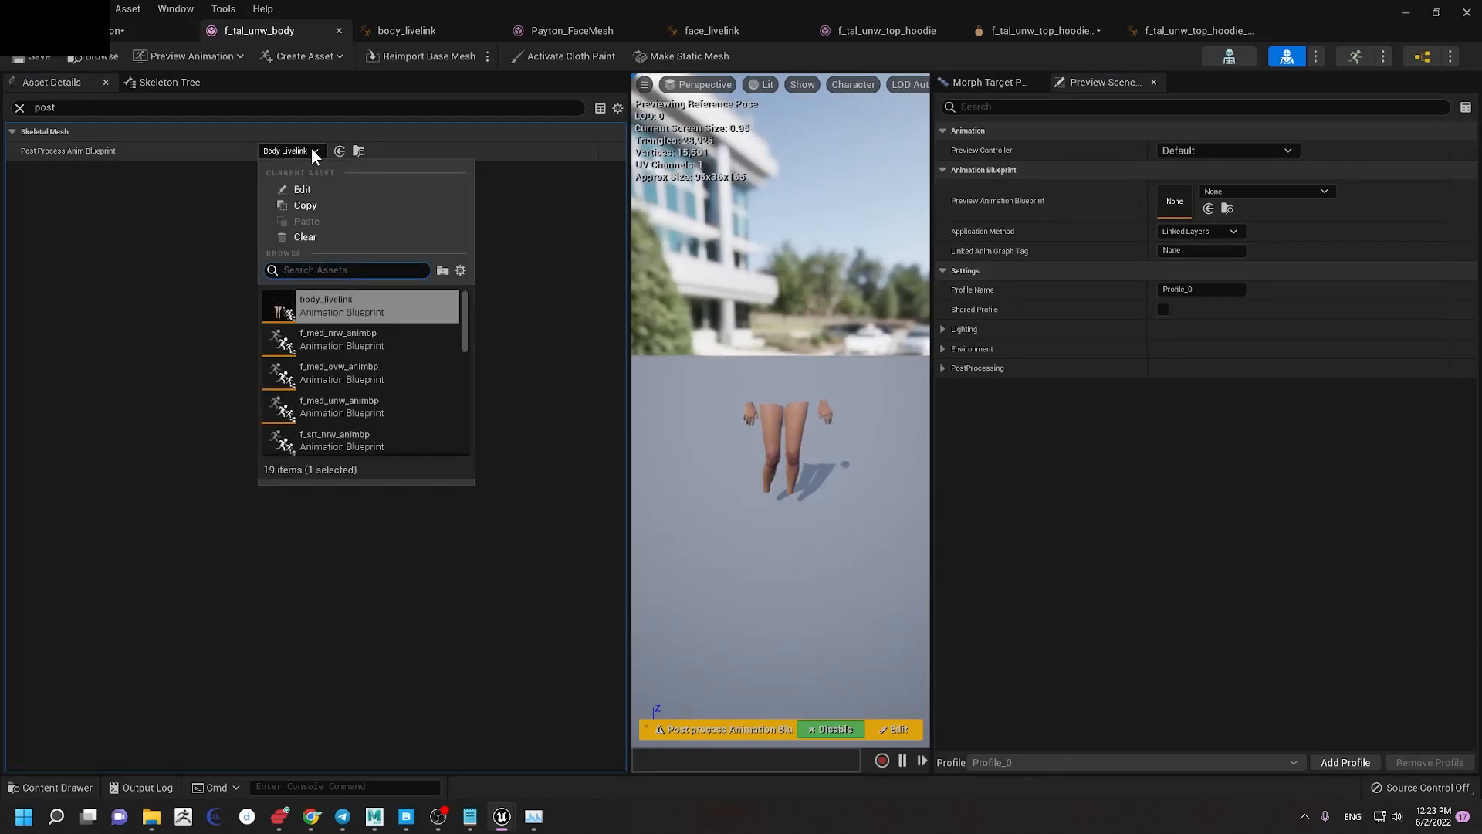
click(313, 233)
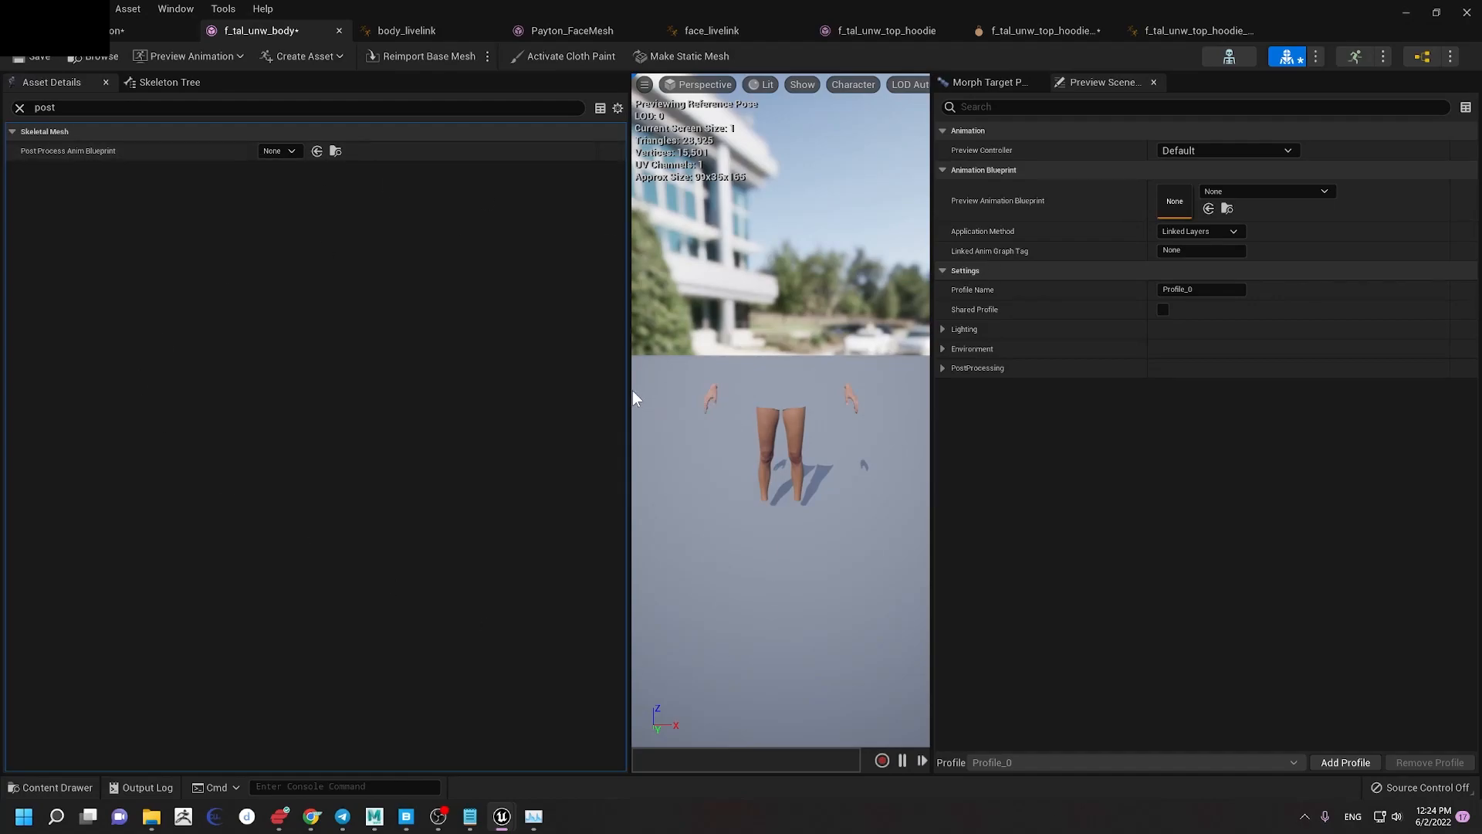
drag(628, 390, 464, 390)
scroll(703, 325, up, 7)
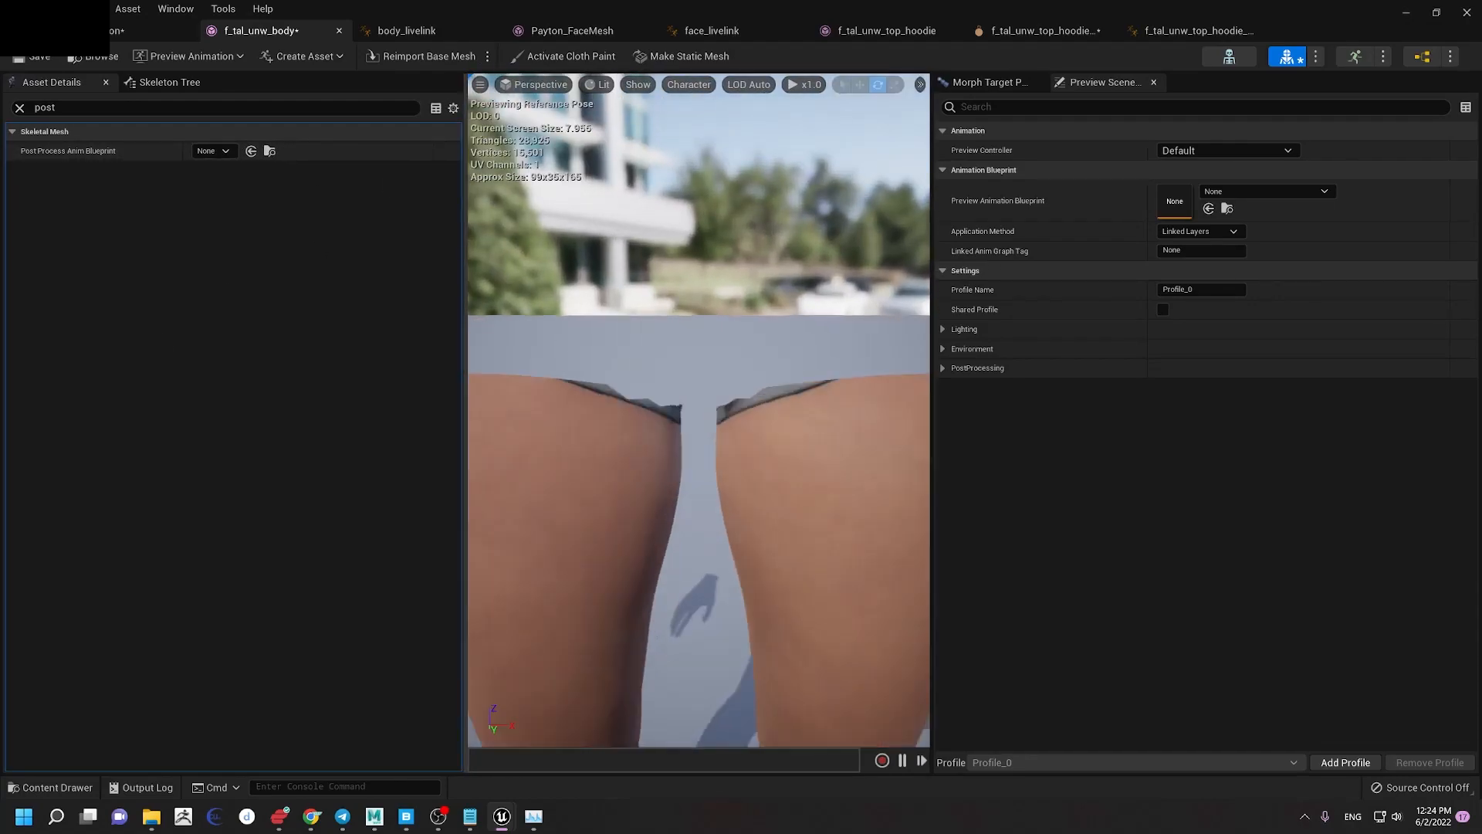
scroll(703, 325, down, 5)
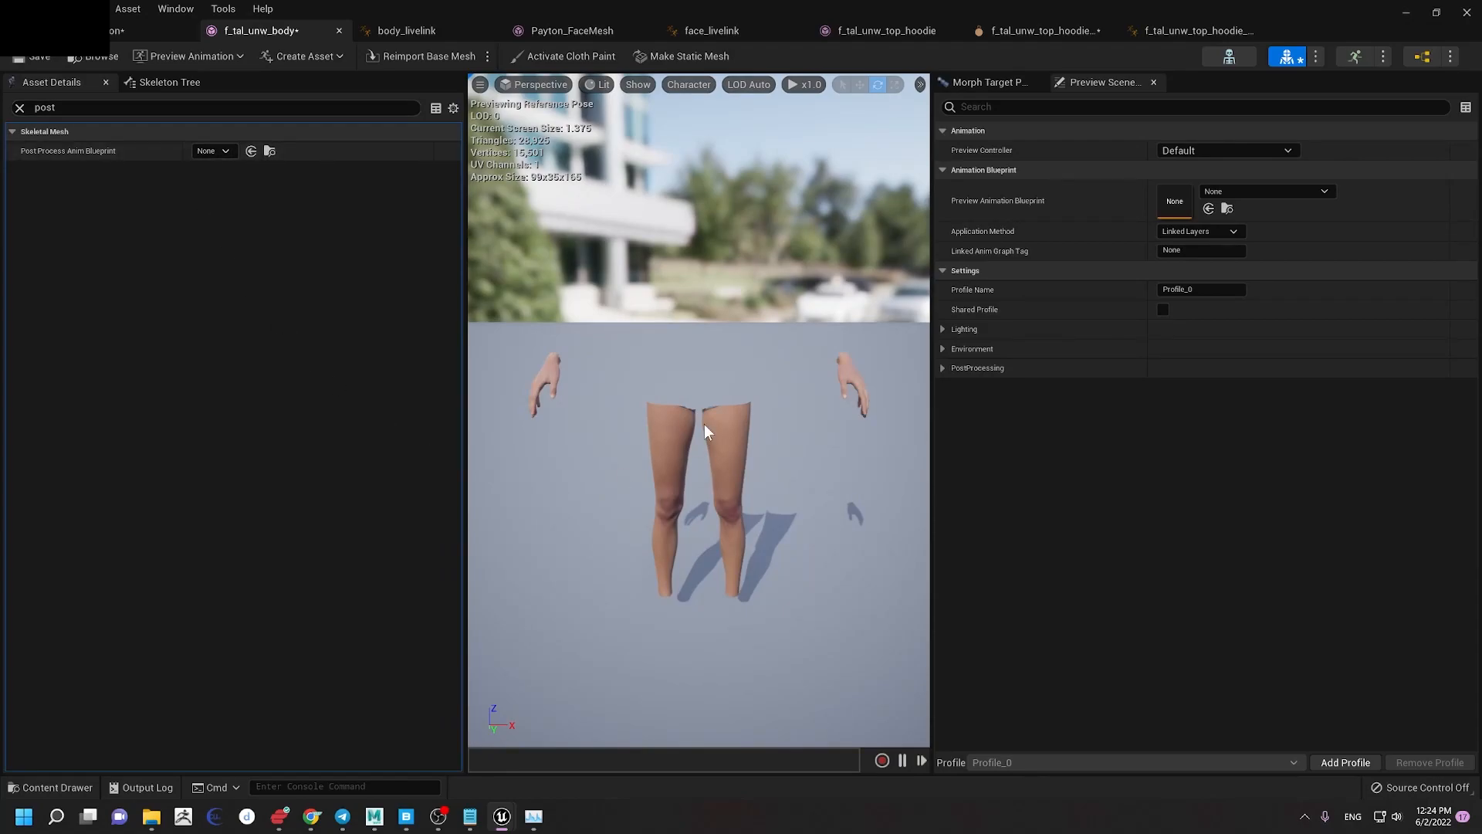
alt+drag(699, 456, 737, 474)
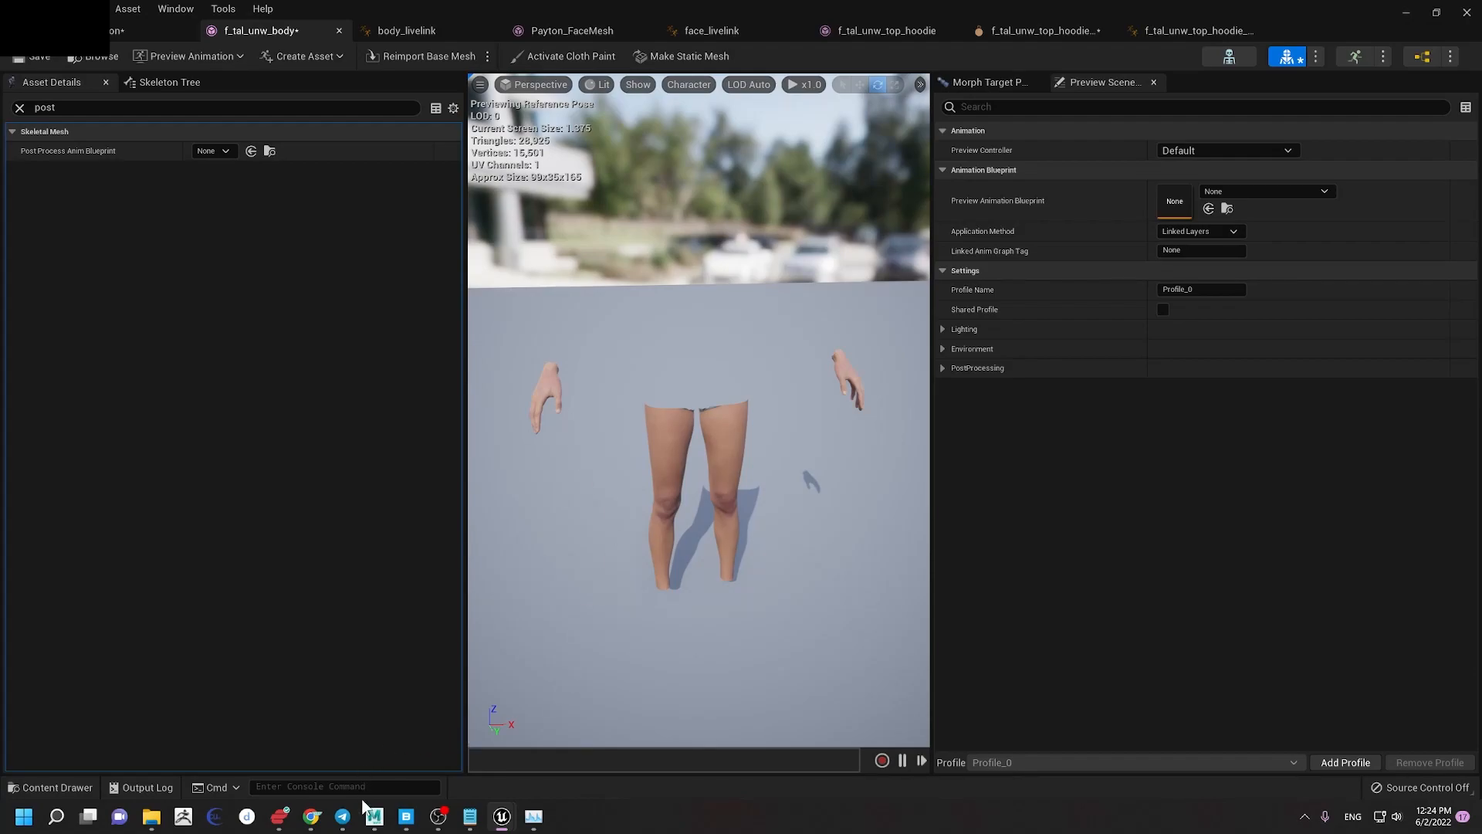
Step: Switch to Maya and examine Payton's hips, knees and legs from the side
mouse_move(375, 816)
click(402, 768)
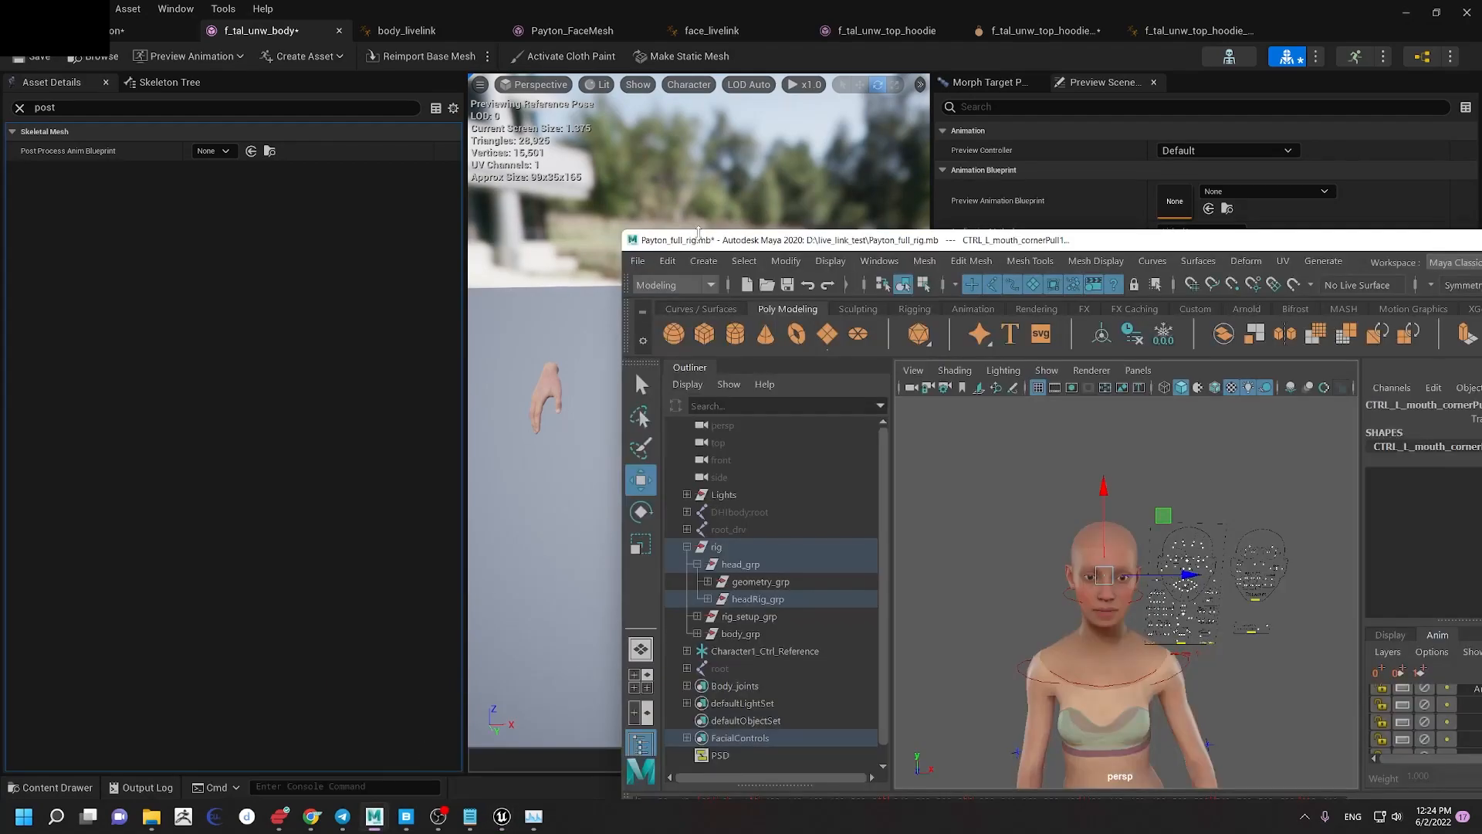
double_click(974, 242)
scroll(764, 479, down, 4)
alt+drag(761, 484, 582, 479)
alt+middle_drag(582, 479, 705, 358)
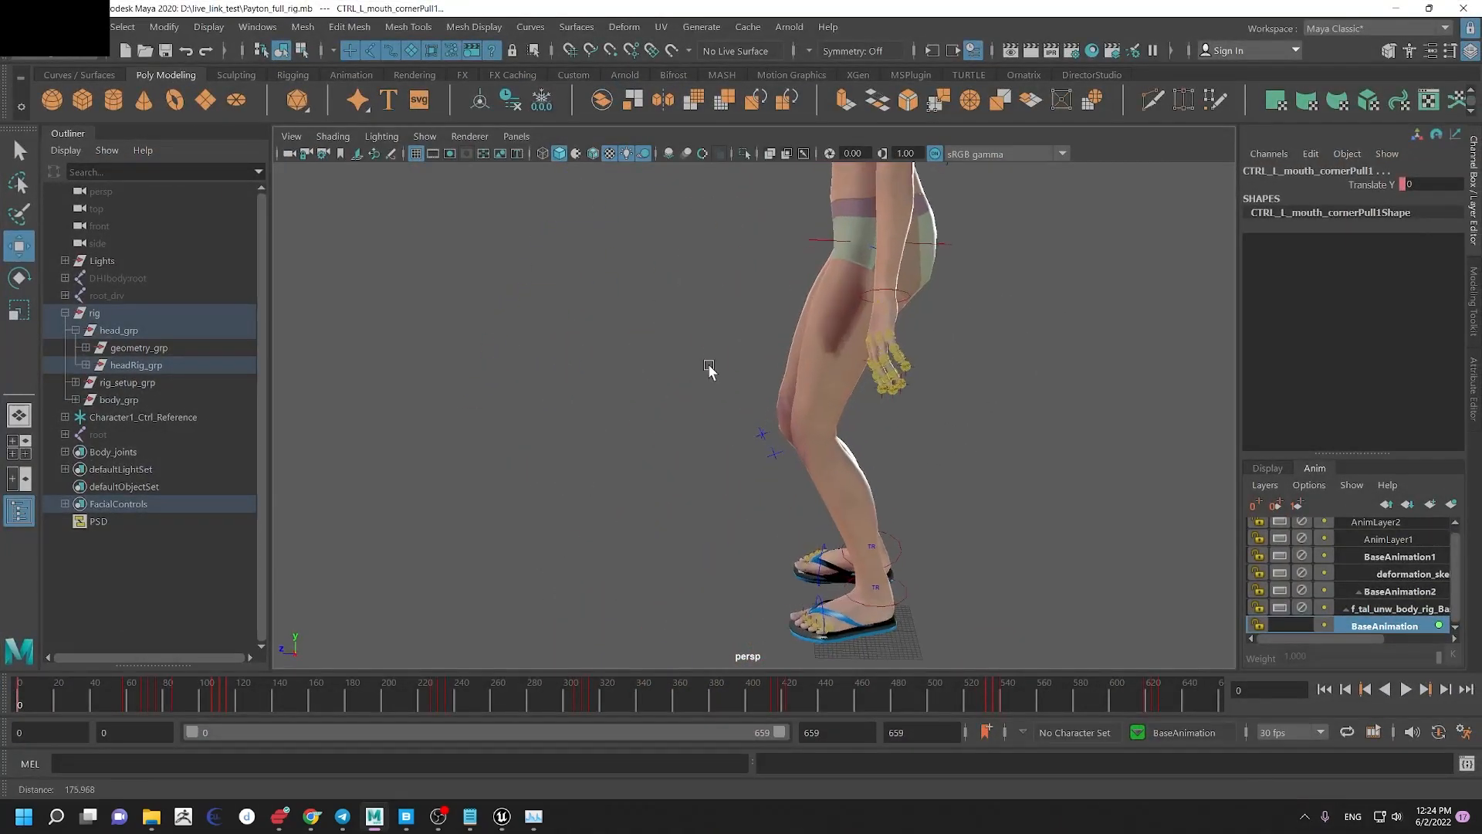
scroll(705, 358, up, 3)
alt+drag(704, 357, 778, 315)
alt+middle_drag(800, 316, 763, 361)
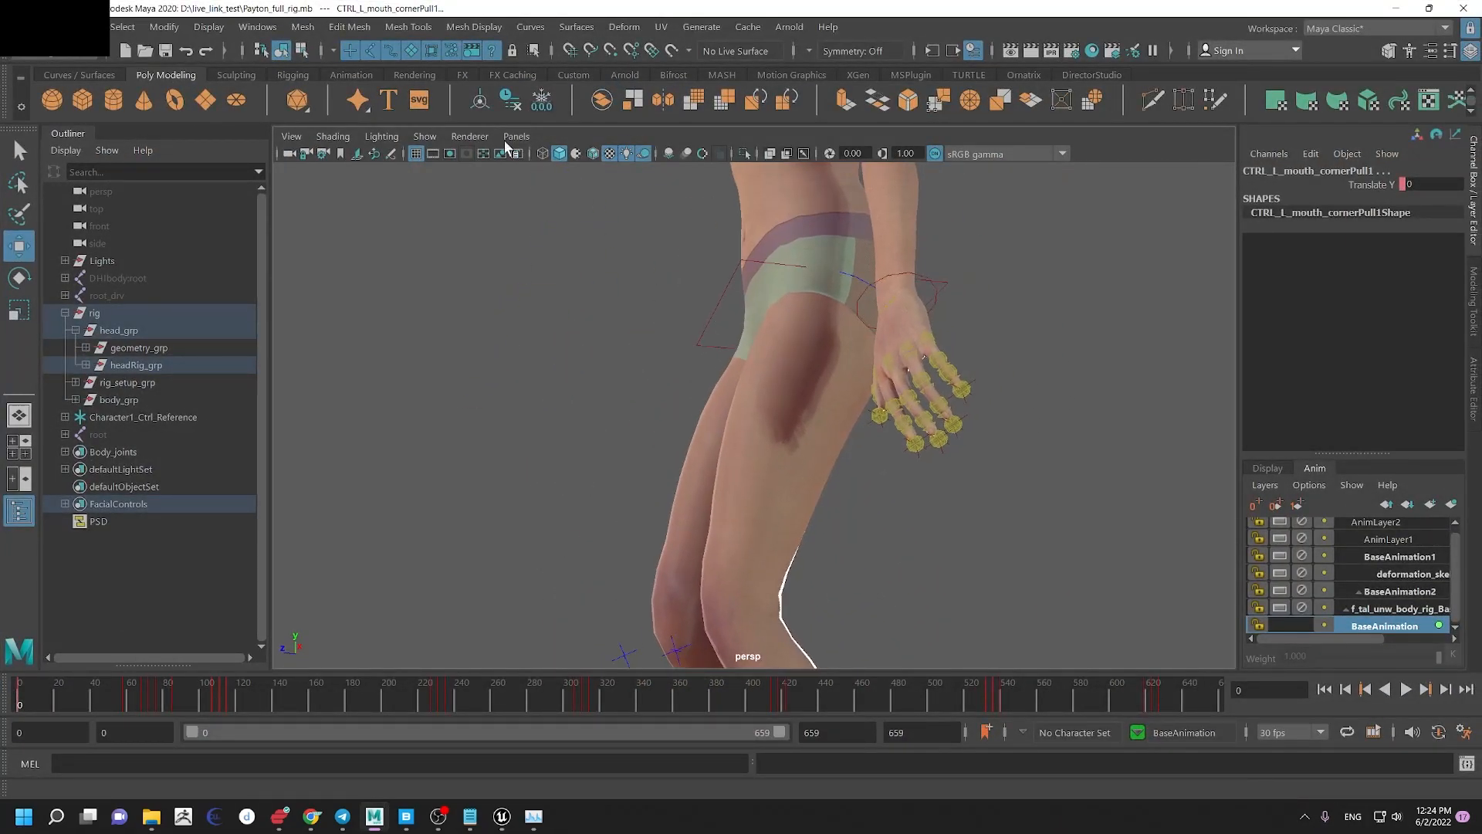
Step: Unhide the DHIbody:root joint hierarchy and display the joints through the character mesh with X-ray joints
click(426, 138)
click(351, 204)
click(413, 144)
click(358, 488)
alt+drag(348, 455, 417, 394)
click(130, 297)
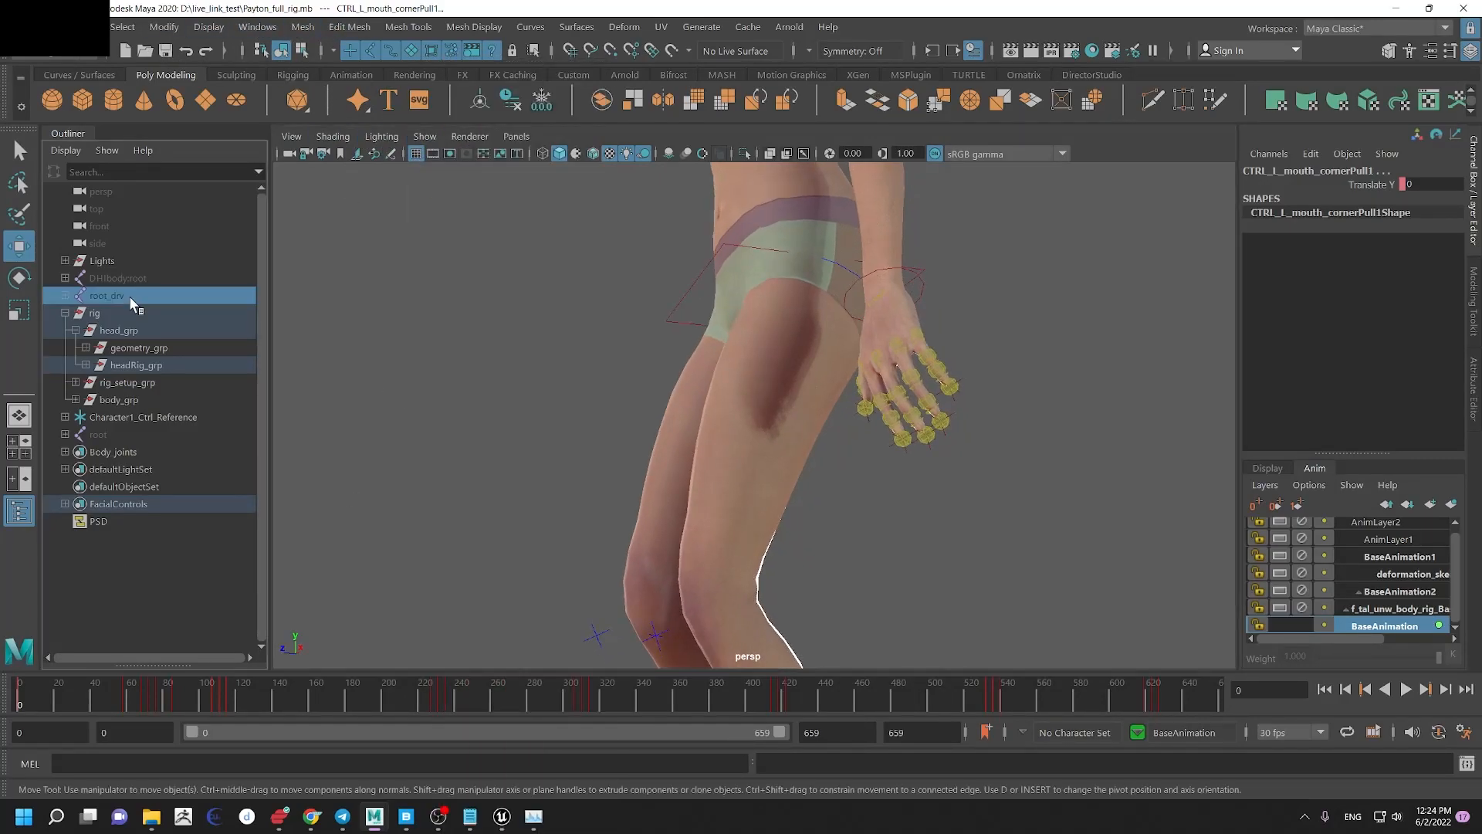
click(125, 276)
key(ctrl+e)
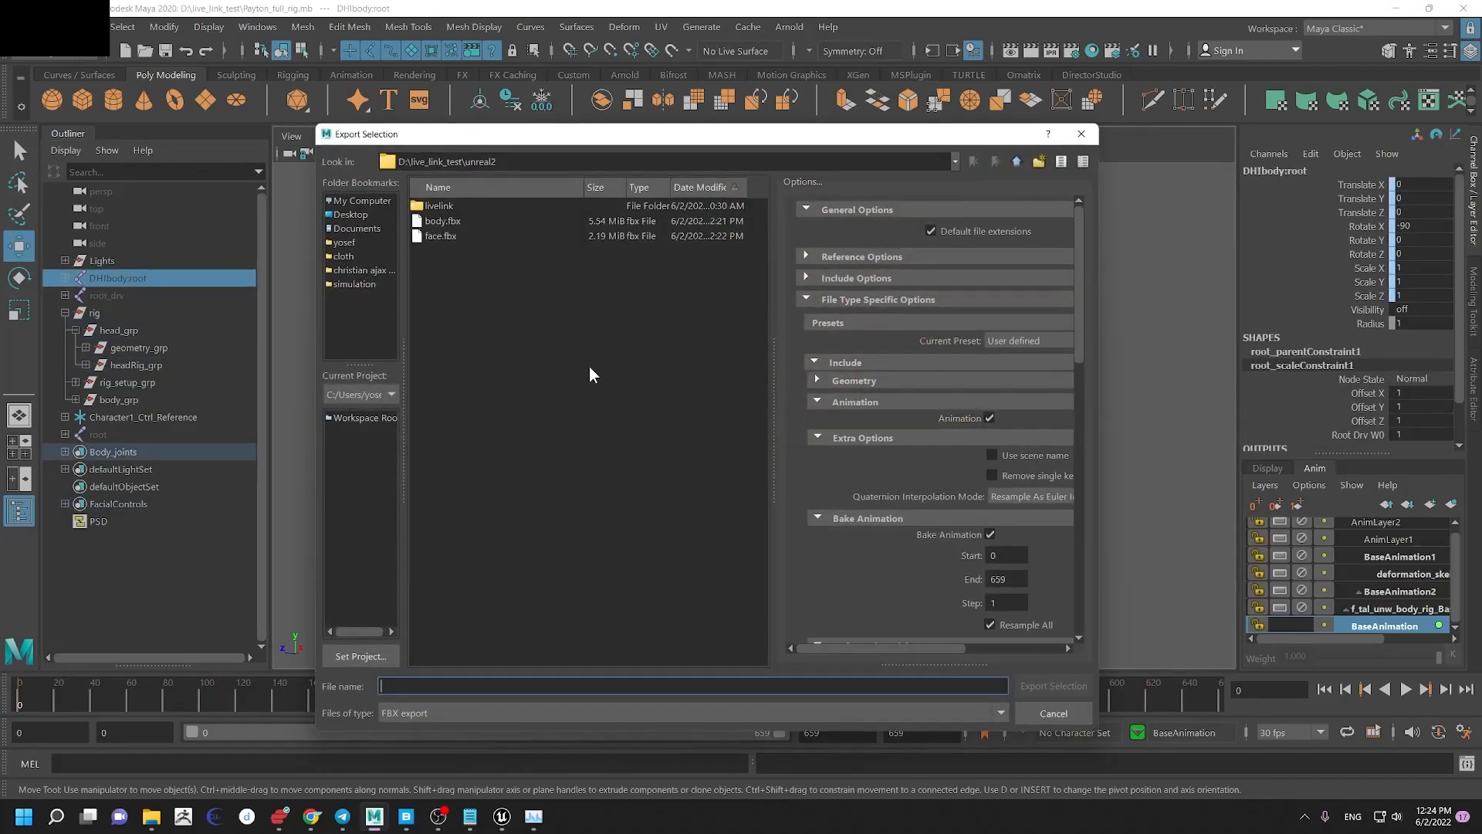
key(Escape)
key(h)
alt+middle_drag(659, 476, 727, 371)
click(804, 154)
Step: Examine the helper joints around both knees, selecting the left knee joint DHIbody:calf_knee_l
alt+drag(704, 453, 720, 422)
alt+right_drag(720, 421, 1055, 701)
alt+middle_drag(699, 491, 616, 482)
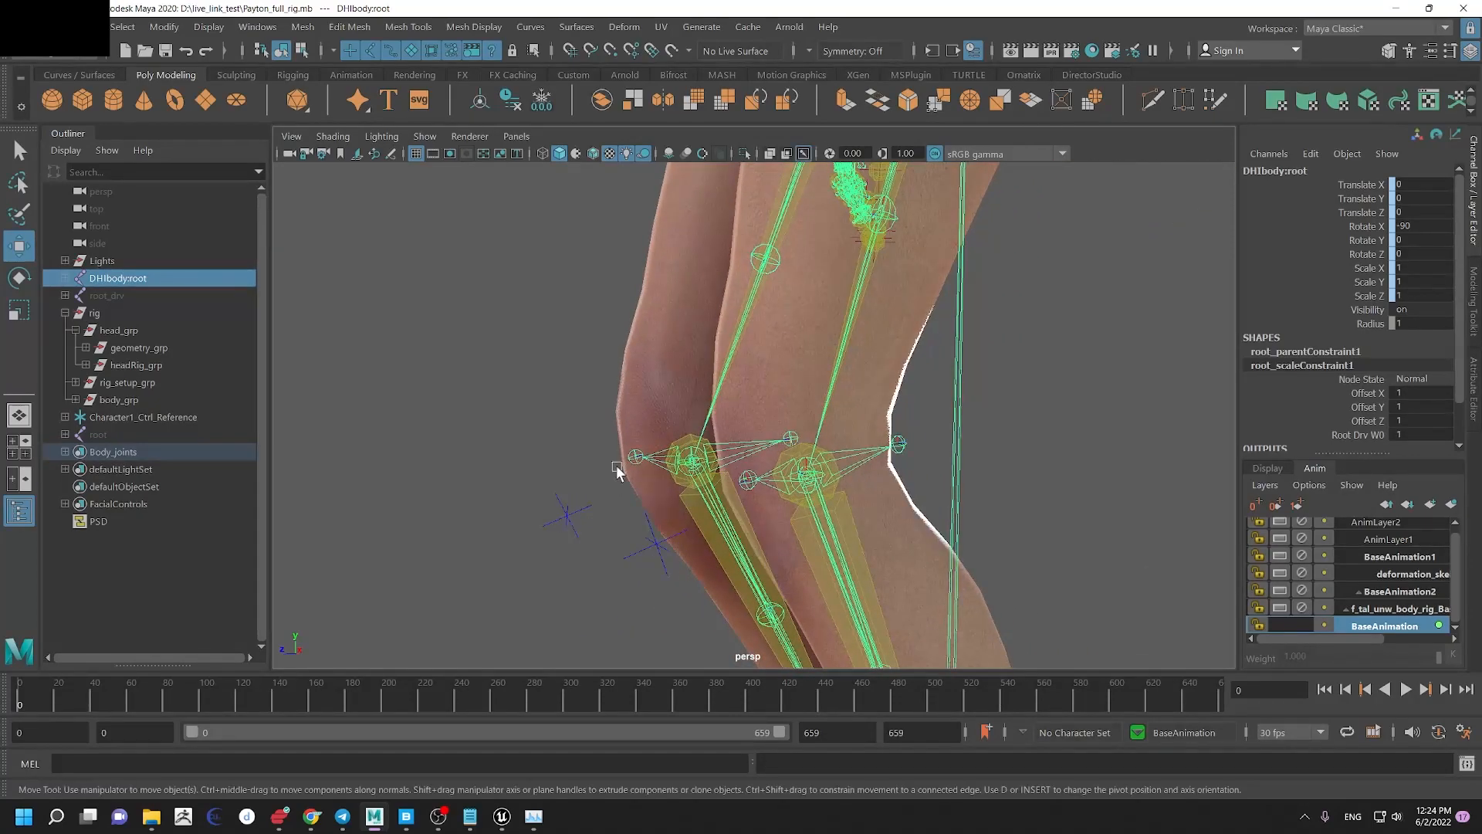
alt+right_drag(615, 483, 789, 549)
click(746, 500)
alt+drag(847, 545, 786, 553)
key(f)
alt+right_drag(1009, 483, 531, 335)
alt+drag(531, 335, 835, 448)
click(880, 502)
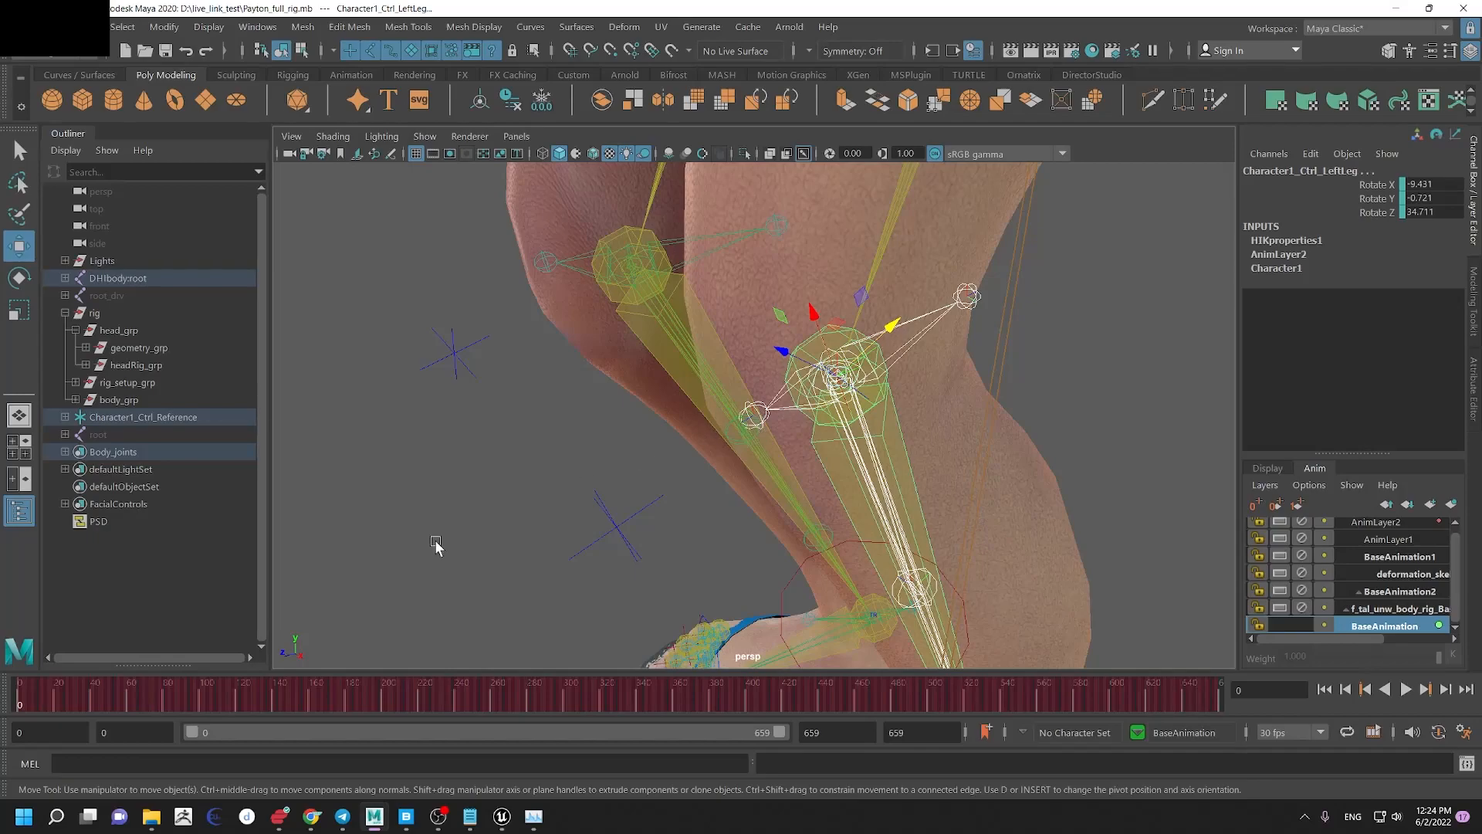
click(752, 418)
alt+drag(616, 401, 696, 439)
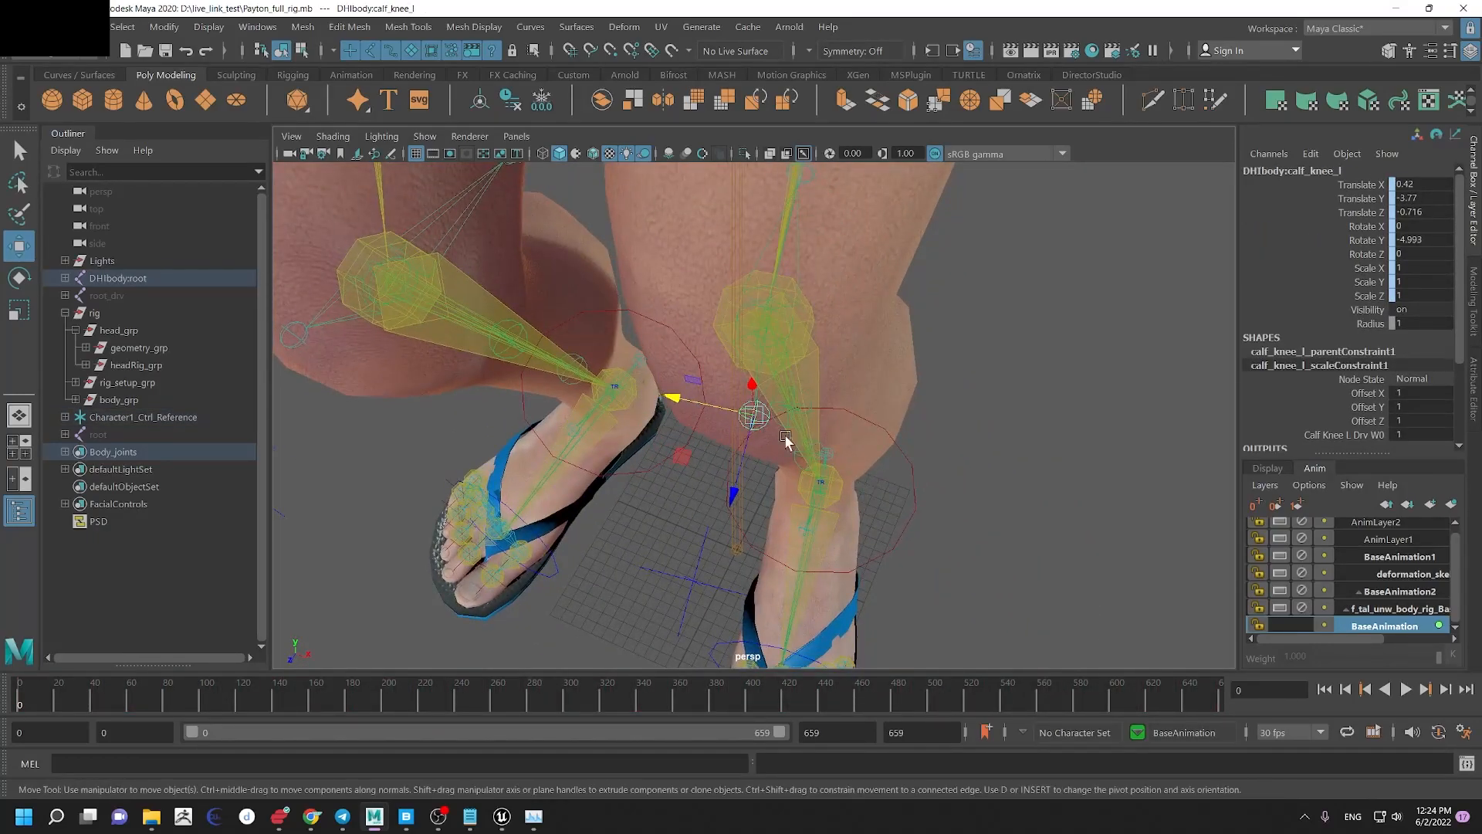
alt+drag(811, 453, 856, 428)
Step: Compare briefly with the Unreal mesh editor, and examine the rig's arm, shoulder and chest joints in Maya
click(695, 27)
click(572, 6)
drag(572, 7, 938, 162)
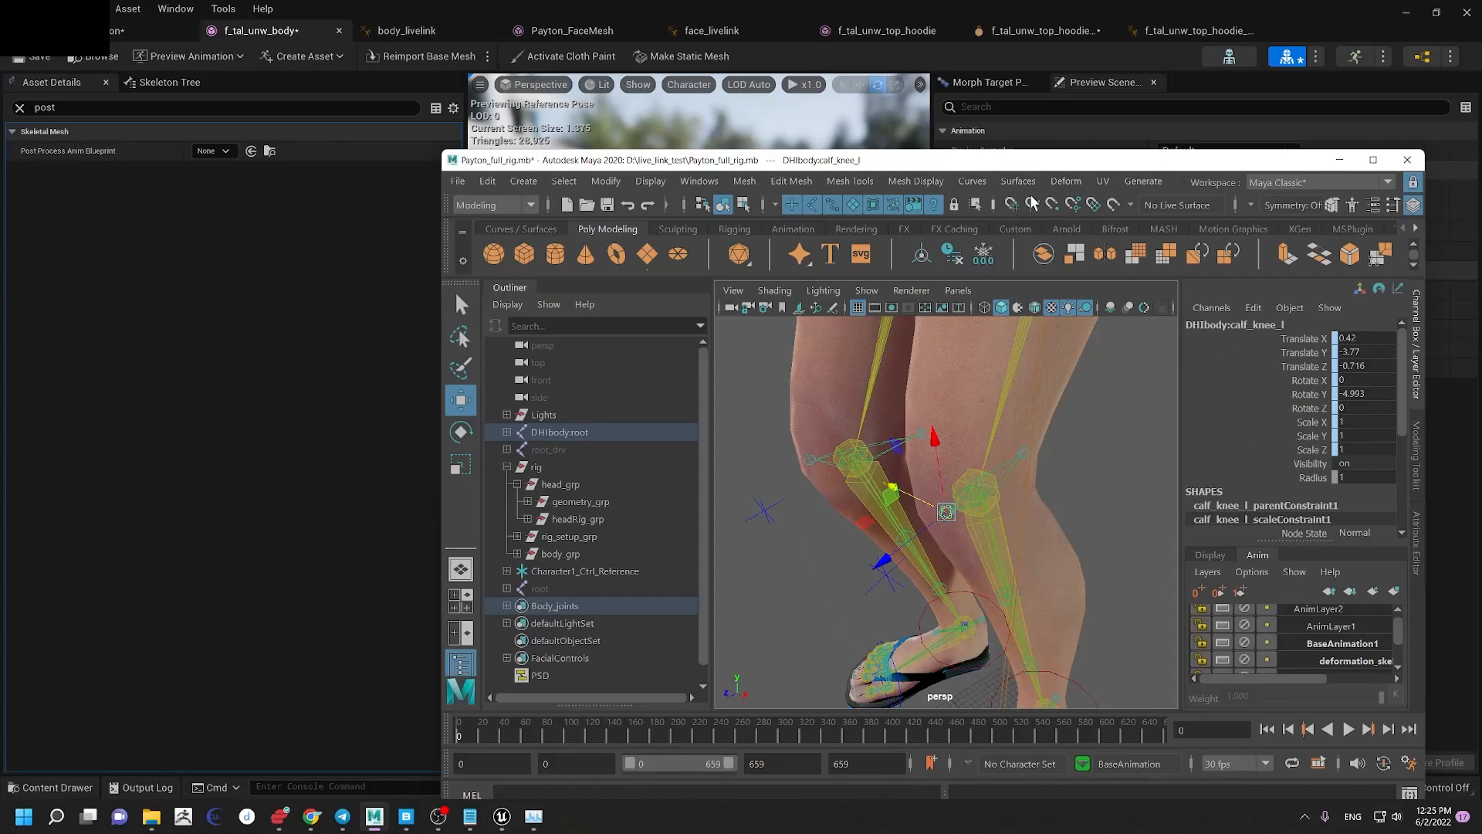
double_click(972, 161)
alt+right_drag(890, 407, 654, 315)
alt+middle_drag(872, 318, 909, 567)
alt+right_drag(909, 566, 705, 373)
alt+middle_drag(705, 374, 668, 531)
alt+drag(605, 424, 661, 410)
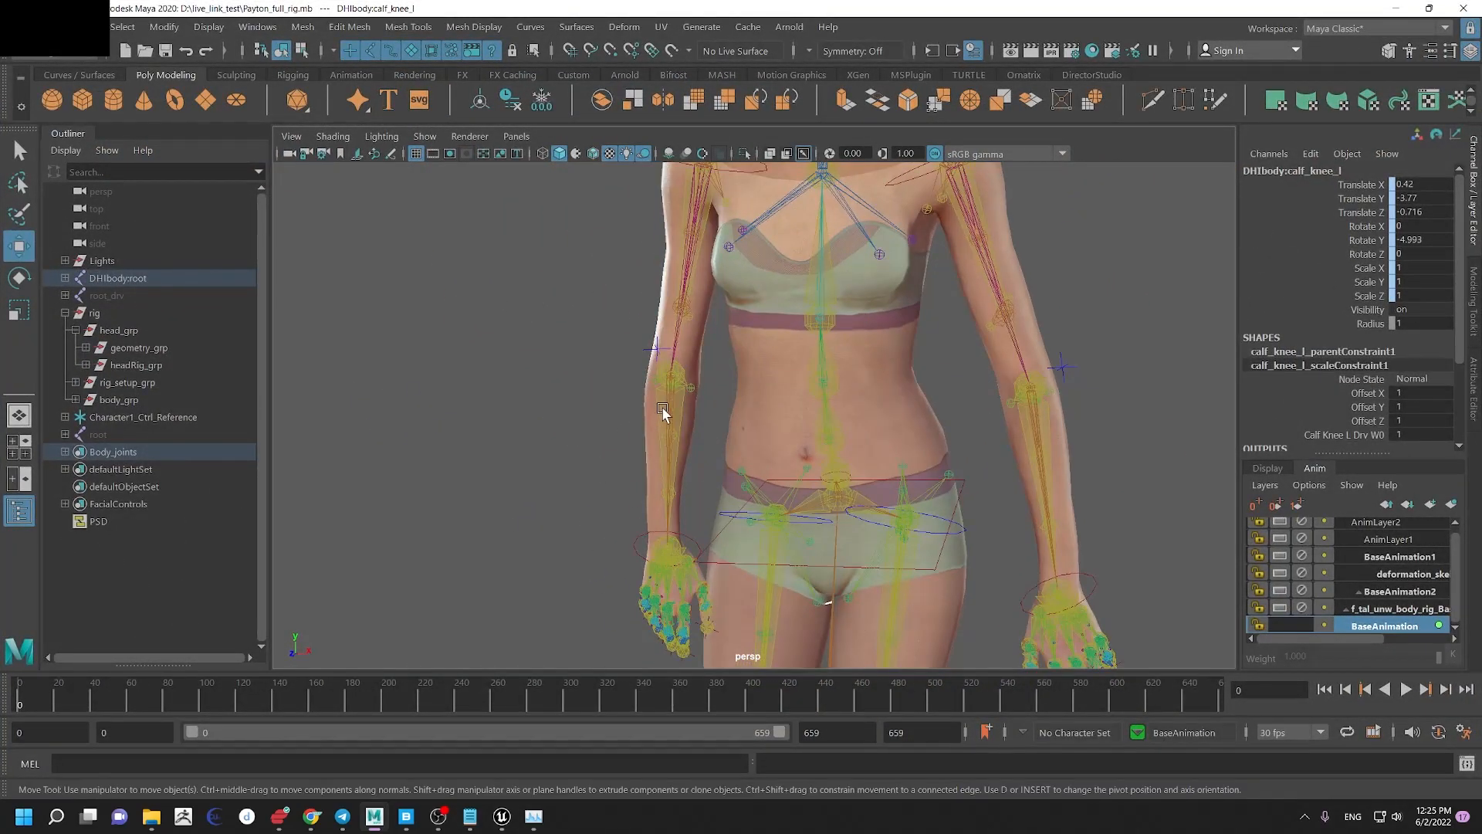
alt+middle_drag(661, 411, 637, 602)
alt+right_drag(637, 602, 887, 541)
alt+drag(460, 266, 531, 248)
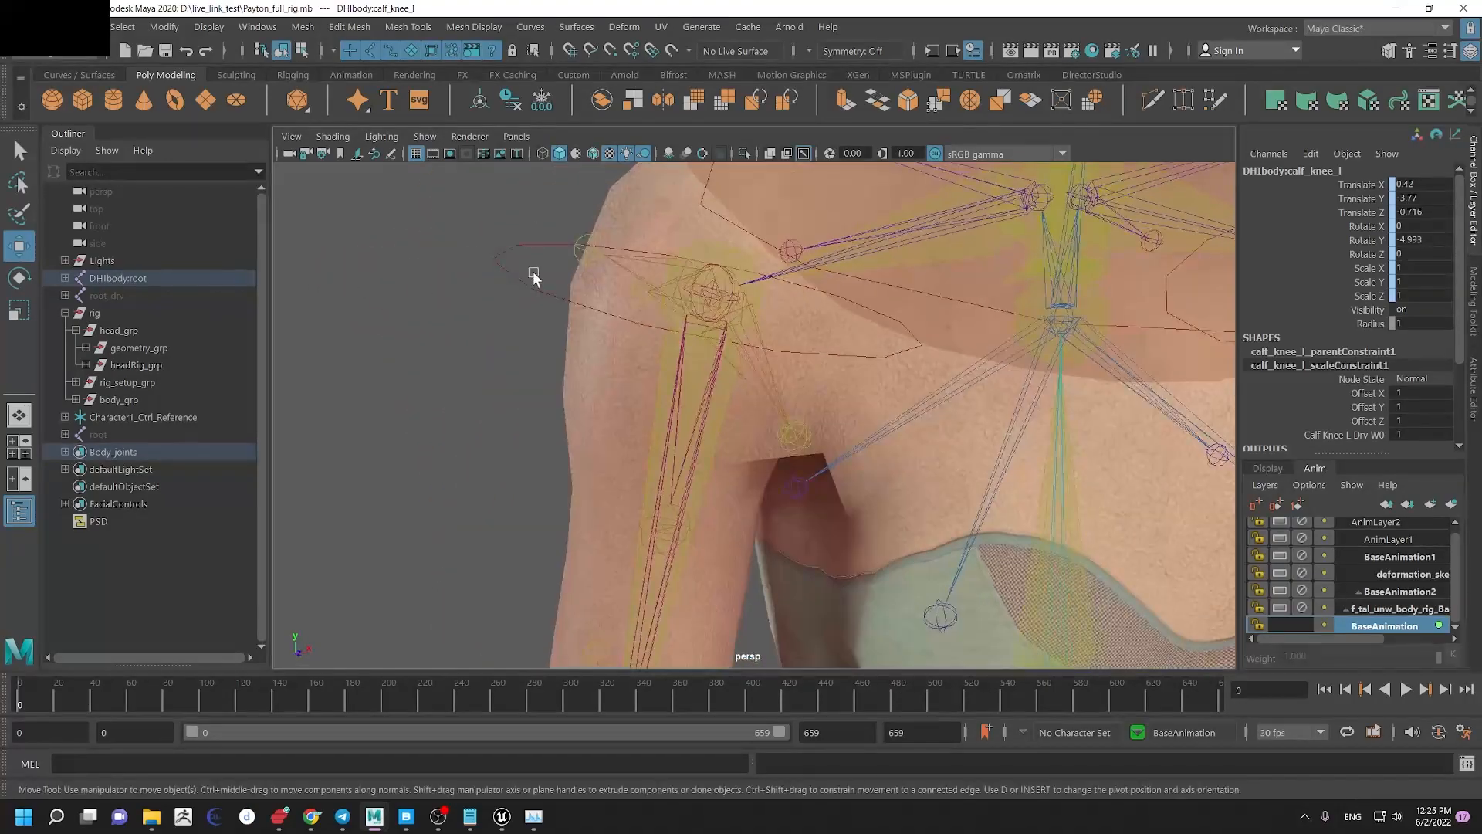
alt+middle_drag(843, 386, 806, 151)
alt+right_drag(803, 456, 569, 440)
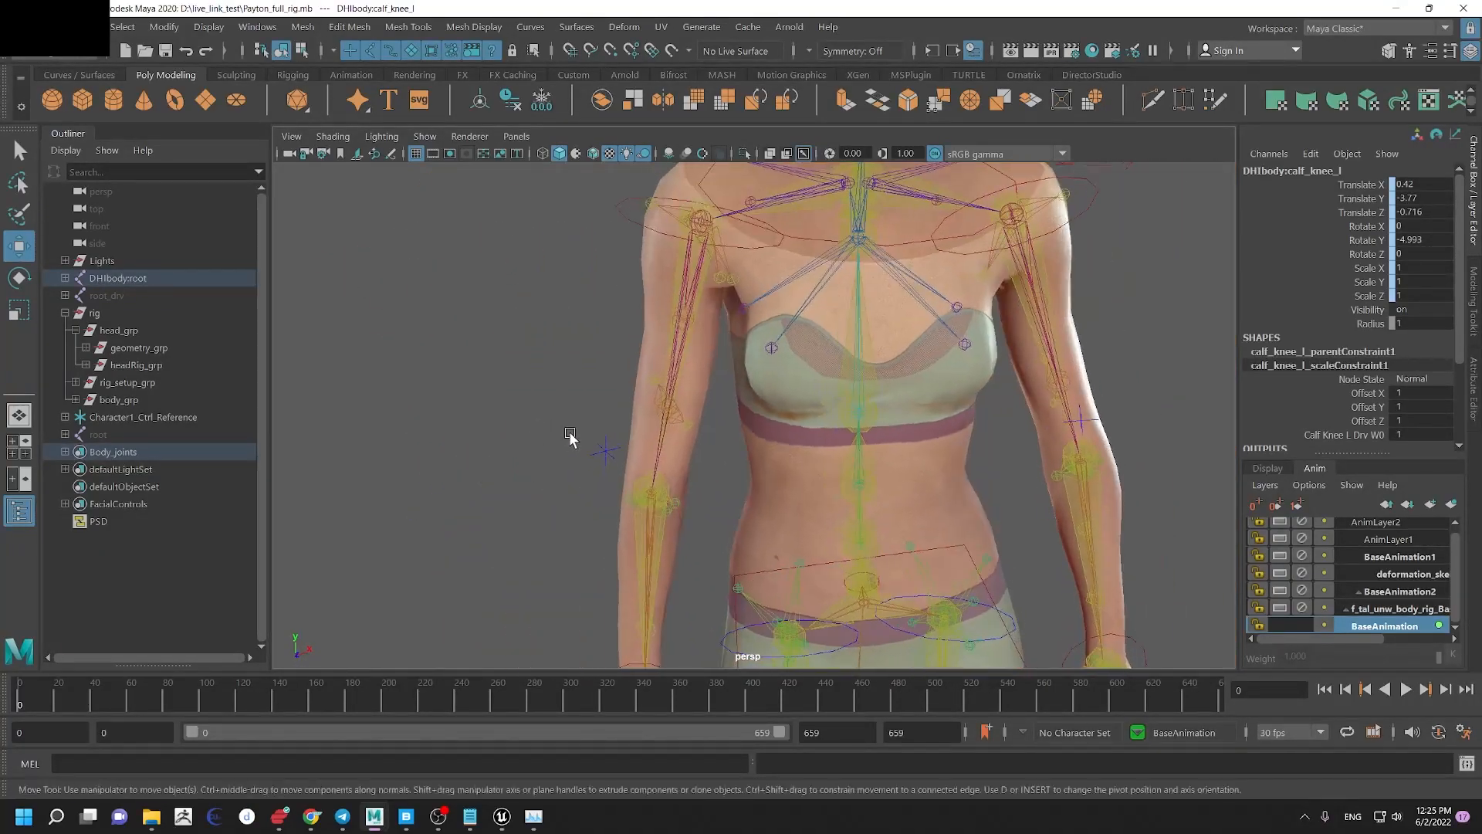
Step: Examine the upper-body joints from the front, both close up and with the whole skeleton in view
alt+middle_drag(545, 324, 543, 417)
alt+right_drag(542, 418, 684, 498)
alt+right_drag(971, 366, 470, 382)
alt+right_drag(626, 347, 942, 640)
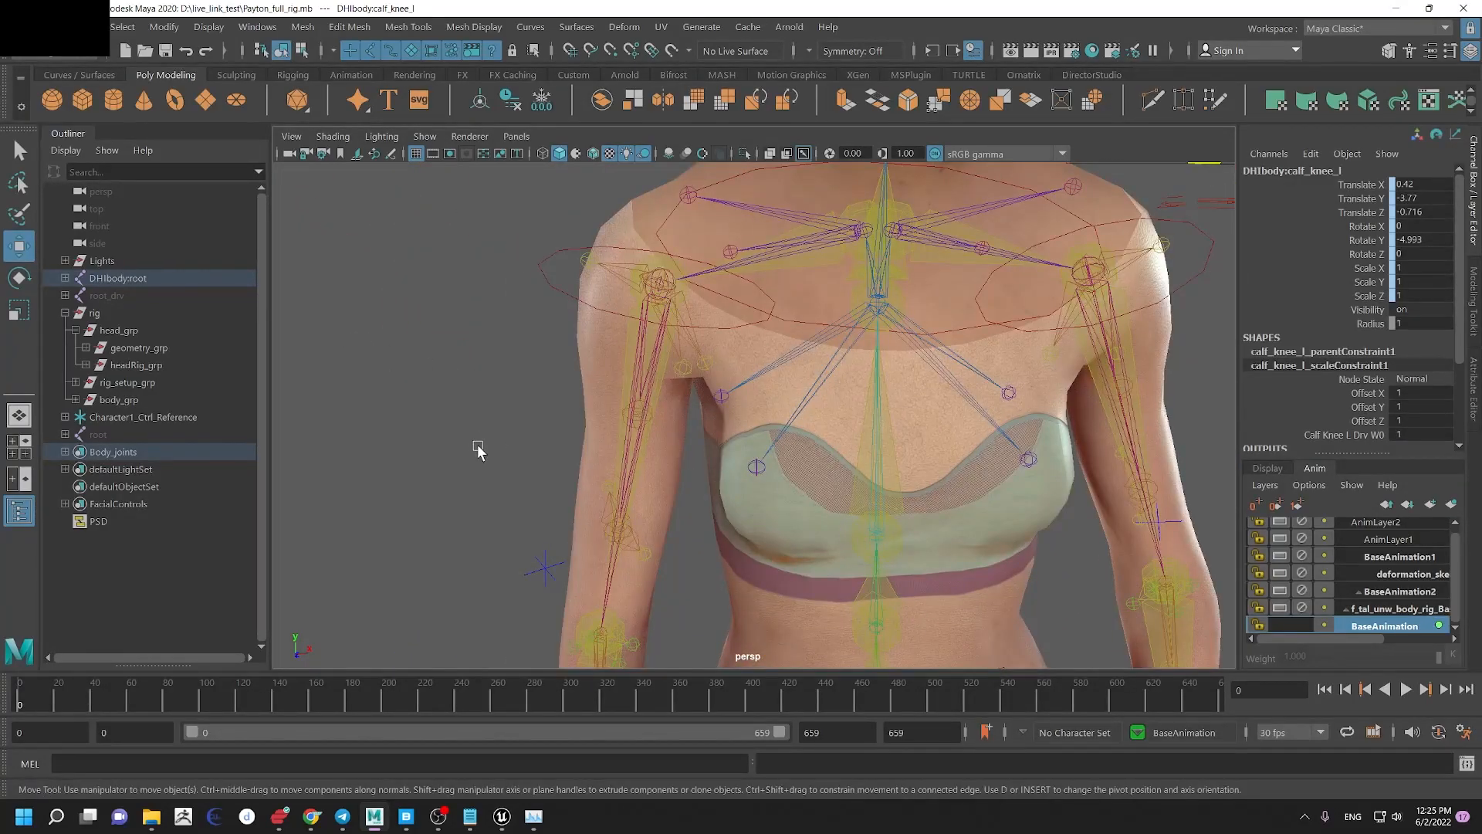
alt+middle_drag(794, 484, 784, 416)
alt+drag(595, 377, 624, 377)
alt+middle_drag(753, 391, 752, 435)
alt+right_drag(662, 401, 948, 539)
alt+middle_drag(948, 538, 944, 441)
alt+right_drag(944, 440, 586, 276)
alt+drag(642, 261, 677, 265)
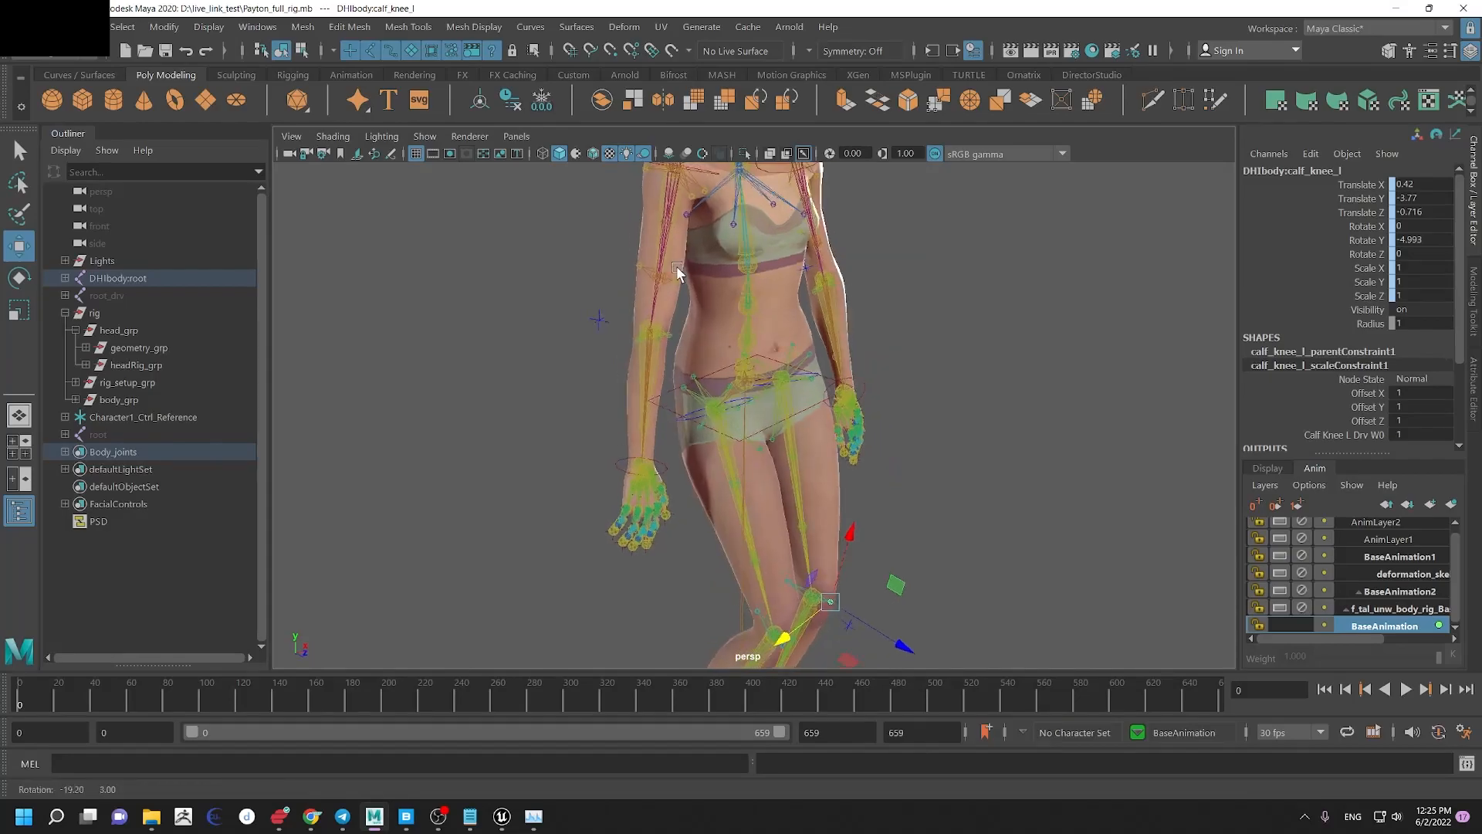
Step: Check the mesh editor in Unreal again, and select the left shoulder effector of the Maya control rig
double_click(637, 11)
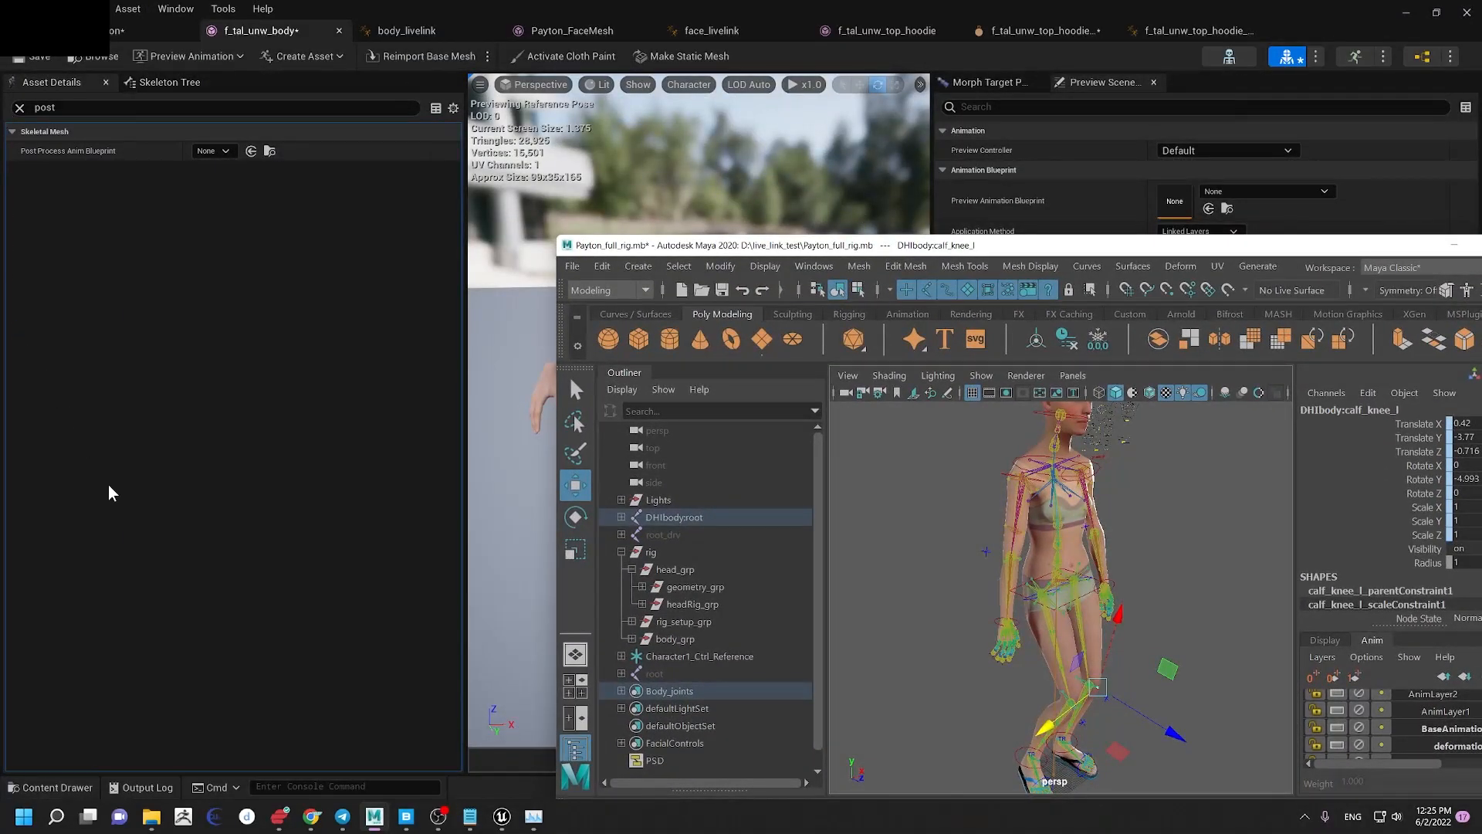
drag(958, 254, 951, 500)
double_click(949, 496)
alt+middle_drag(692, 307, 655, 468)
alt+right_drag(655, 468, 533, 326)
alt+middle_drag(663, 189, 654, 286)
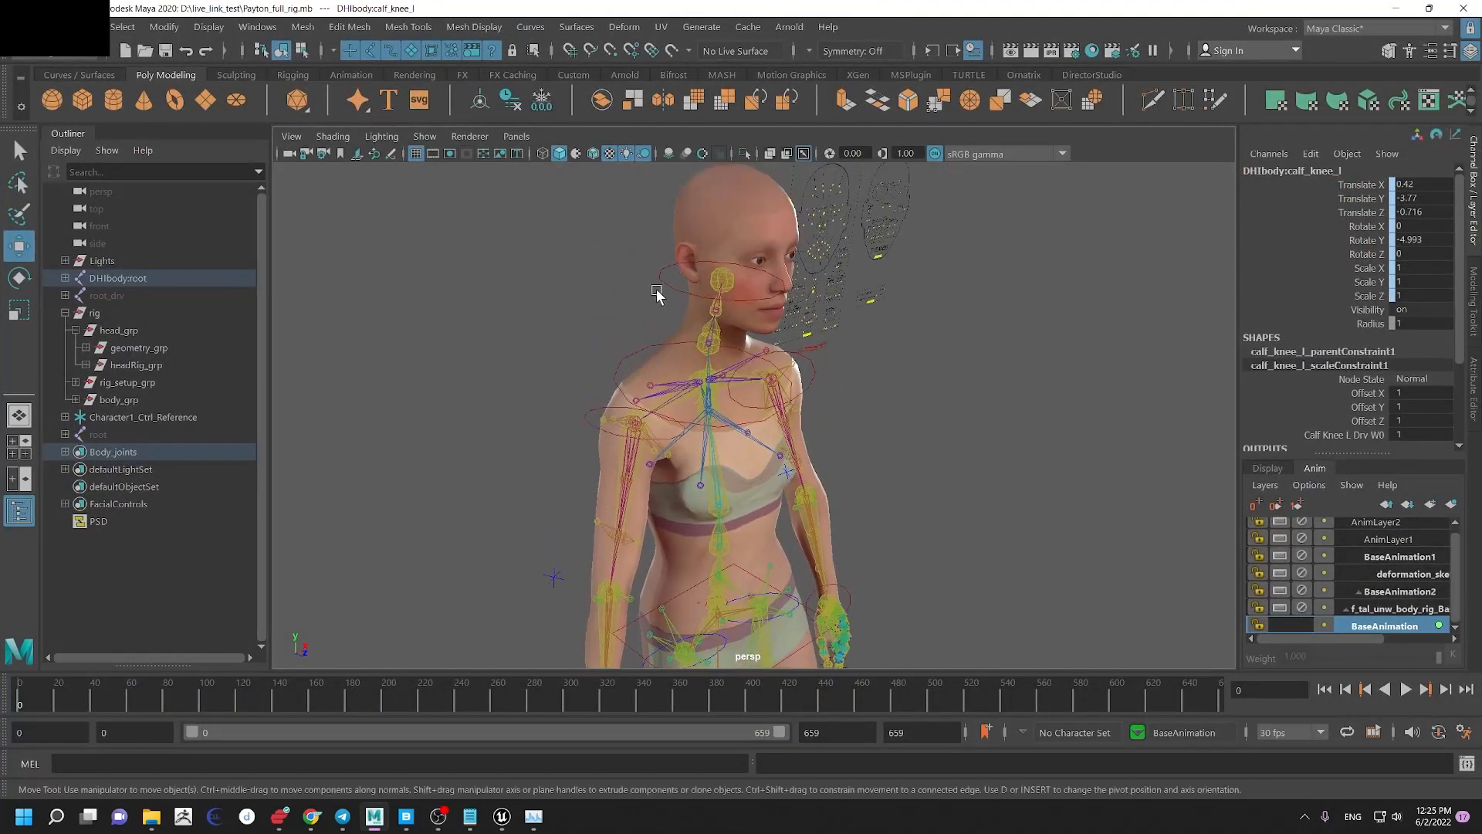
alt+right_drag(565, 269, 721, 378)
alt+drag(720, 378, 805, 369)
click(819, 318)
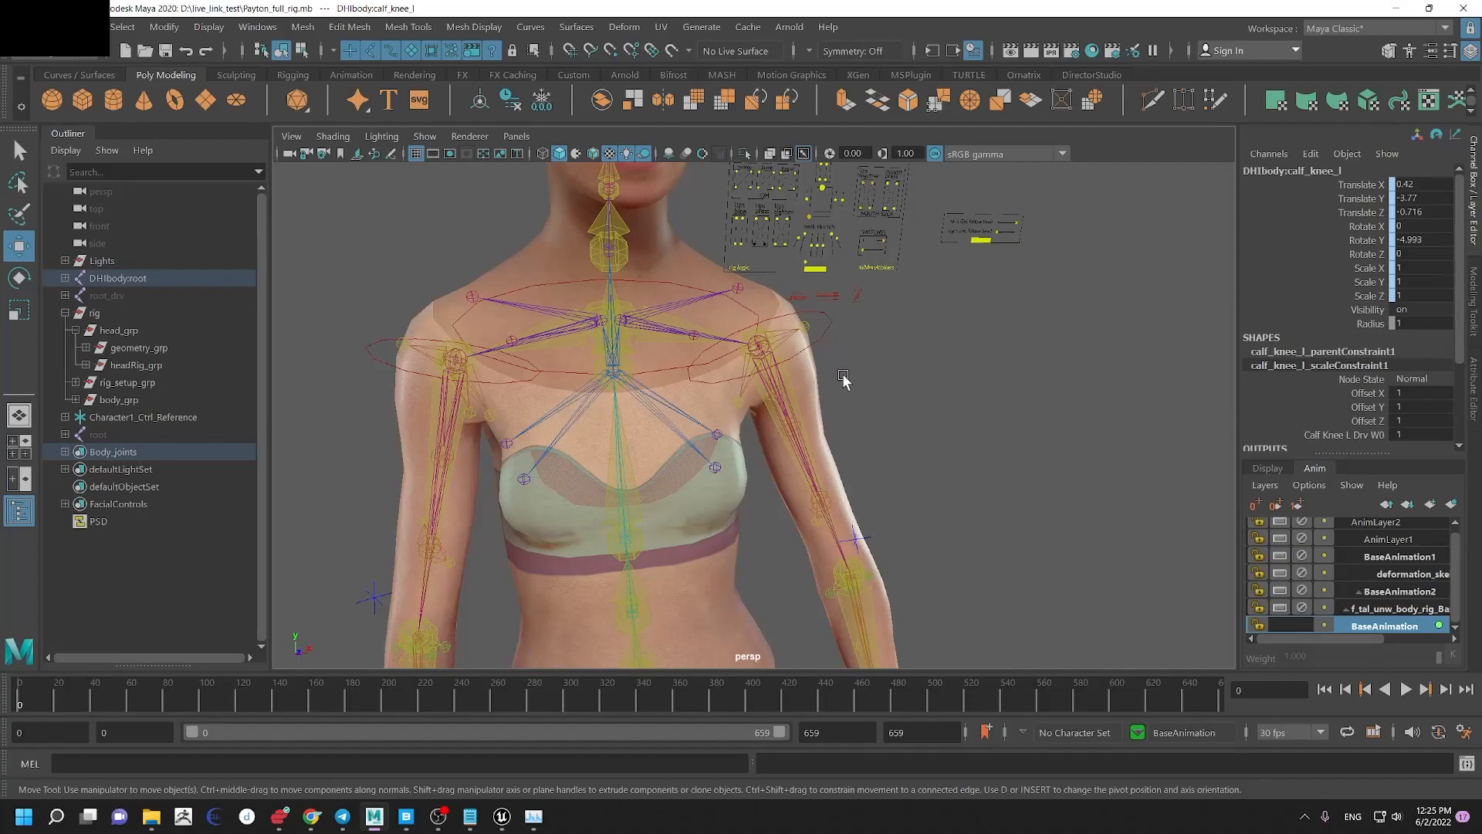
Step: Examine the left shoulder's helper joints up close and from several angles around the selected effector
double_click(689, 8)
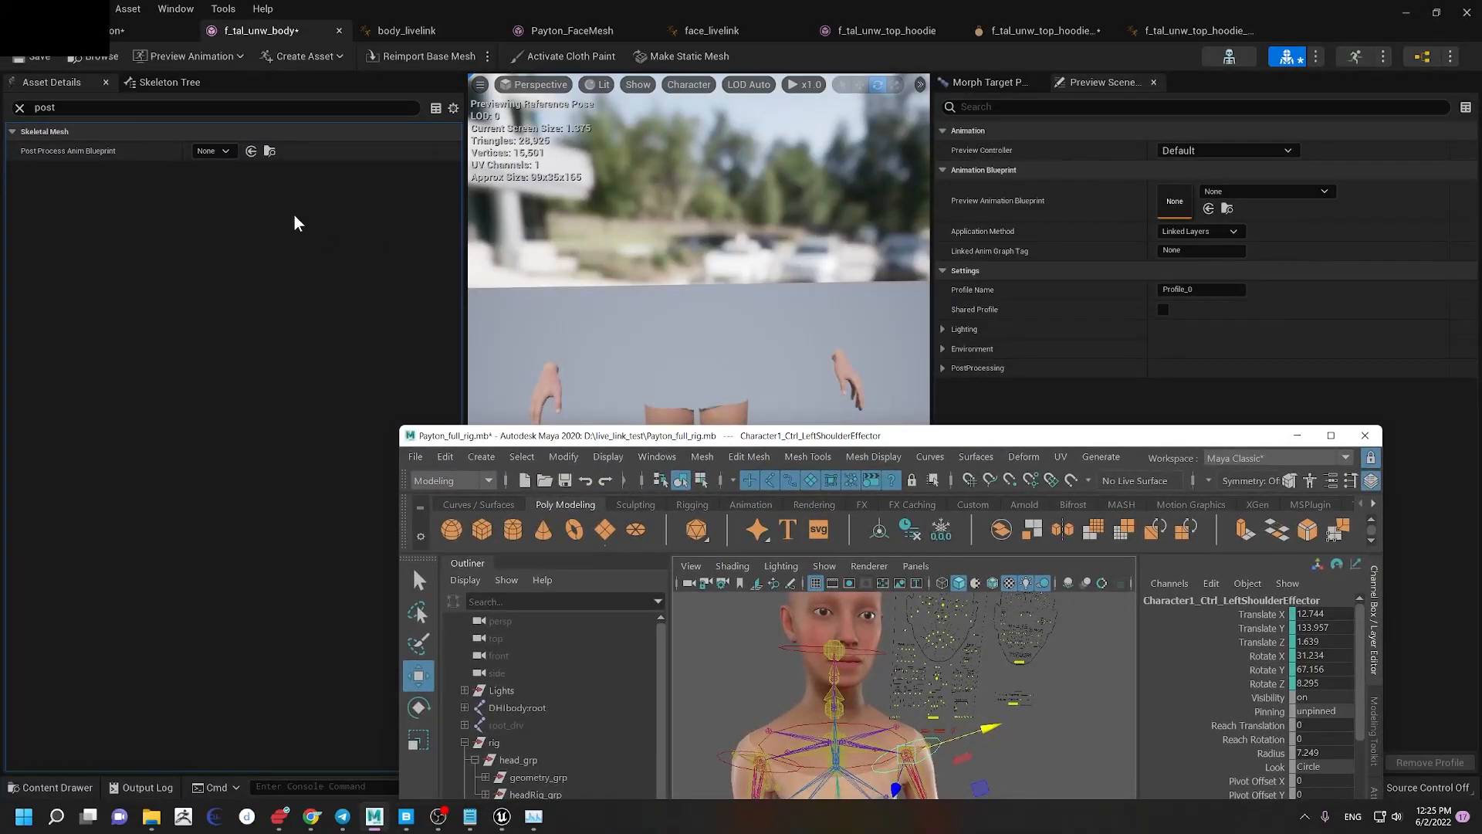
double_click(939, 440)
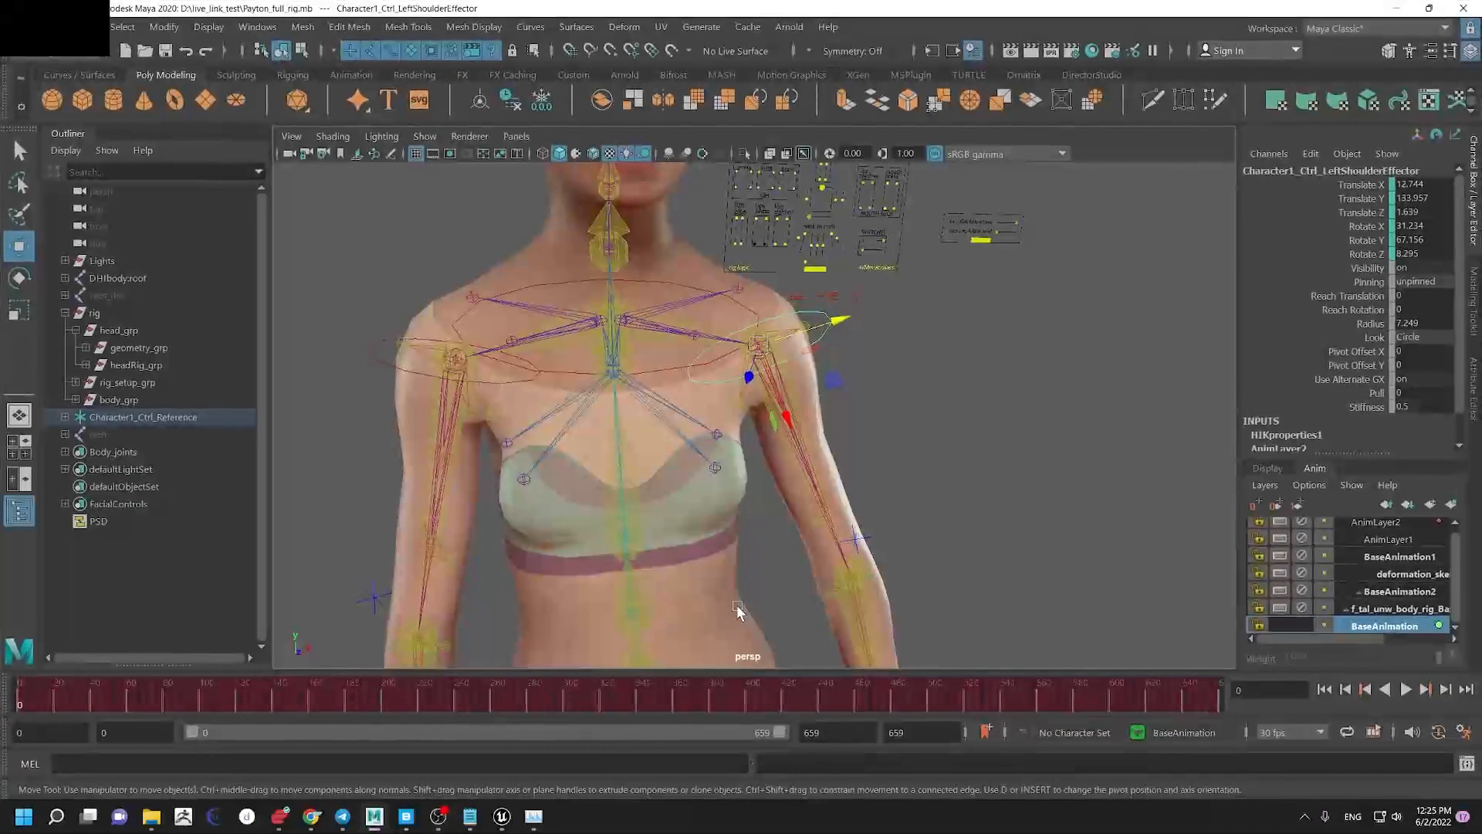
alt+middle_drag(755, 517, 776, 580)
alt+right_drag(287, 201, 542, 393)
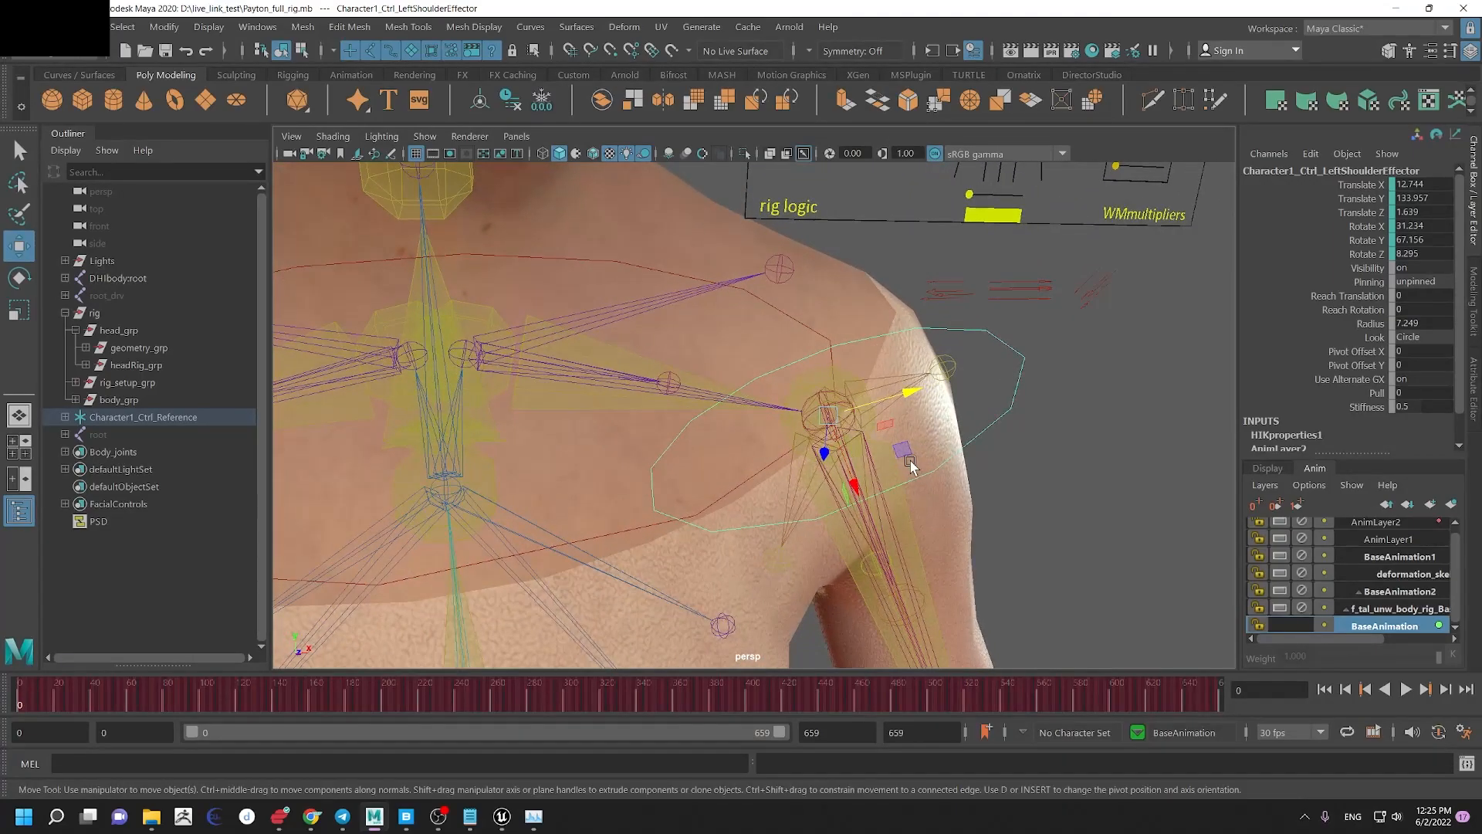
alt+right_drag(930, 510, 740, 466)
alt+drag(739, 466, 809, 265)
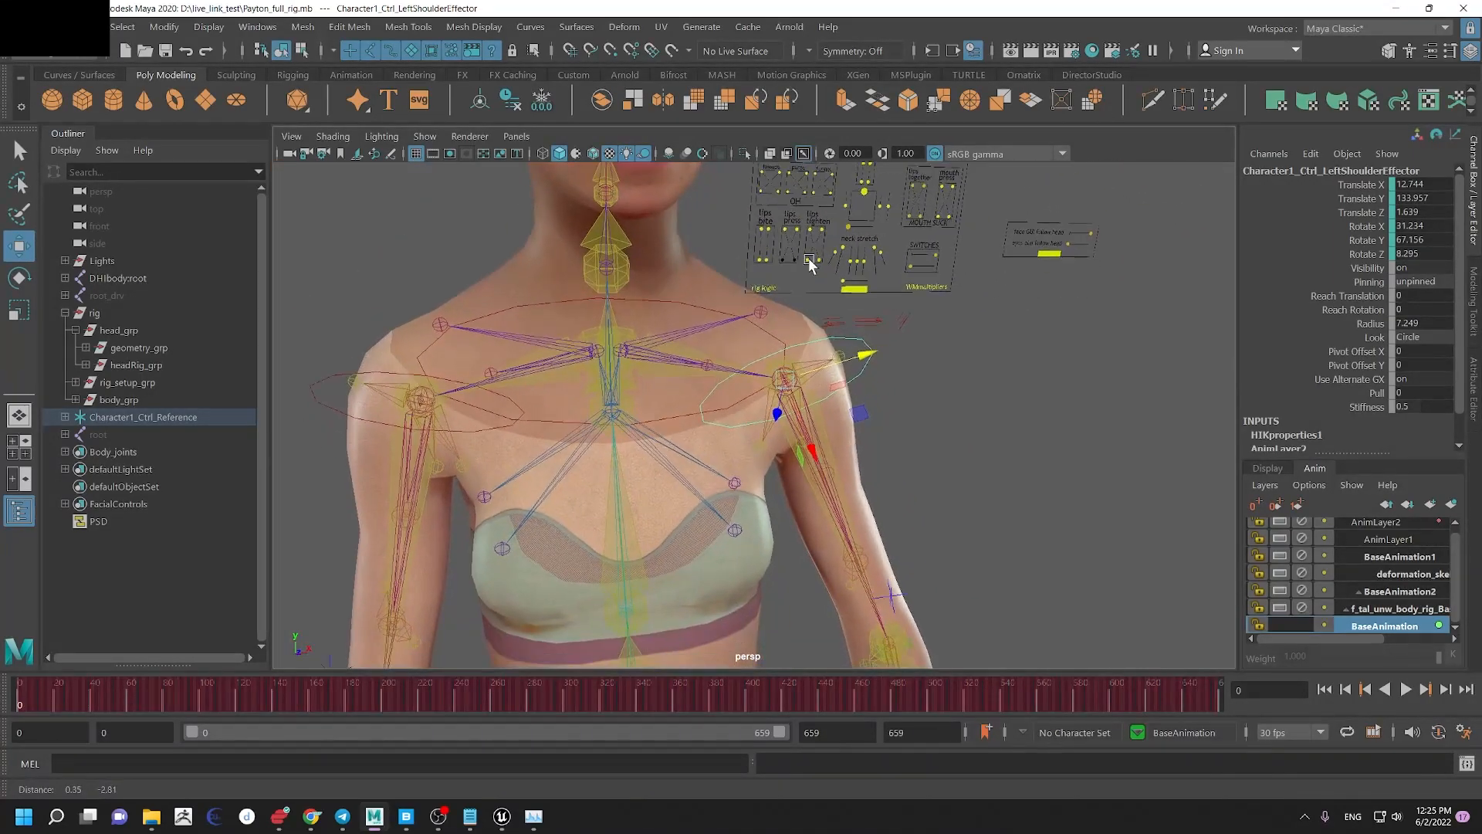
alt+right_drag(818, 374, 889, 540)
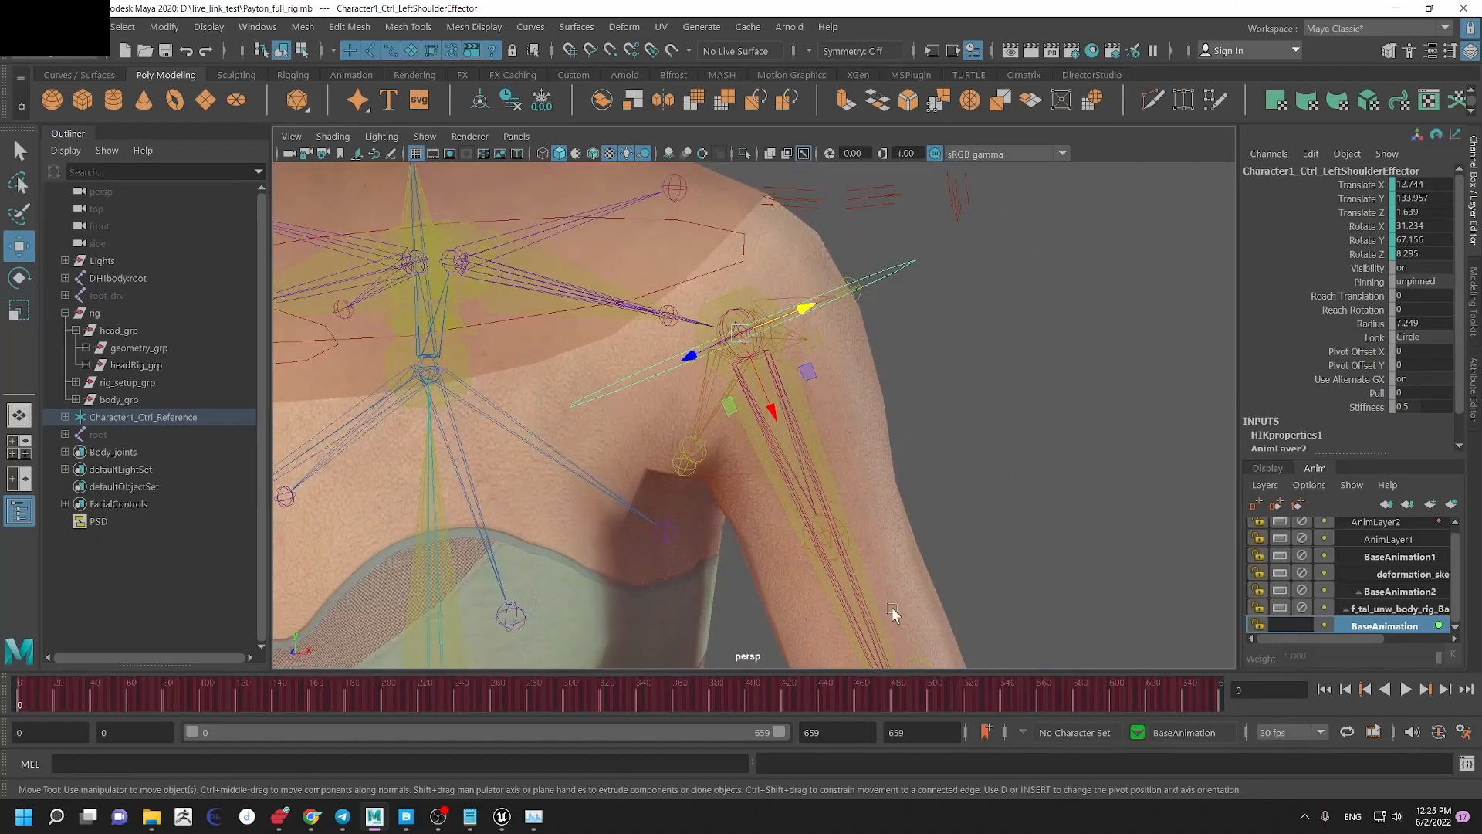
alt+right_drag(990, 593, 799, 602)
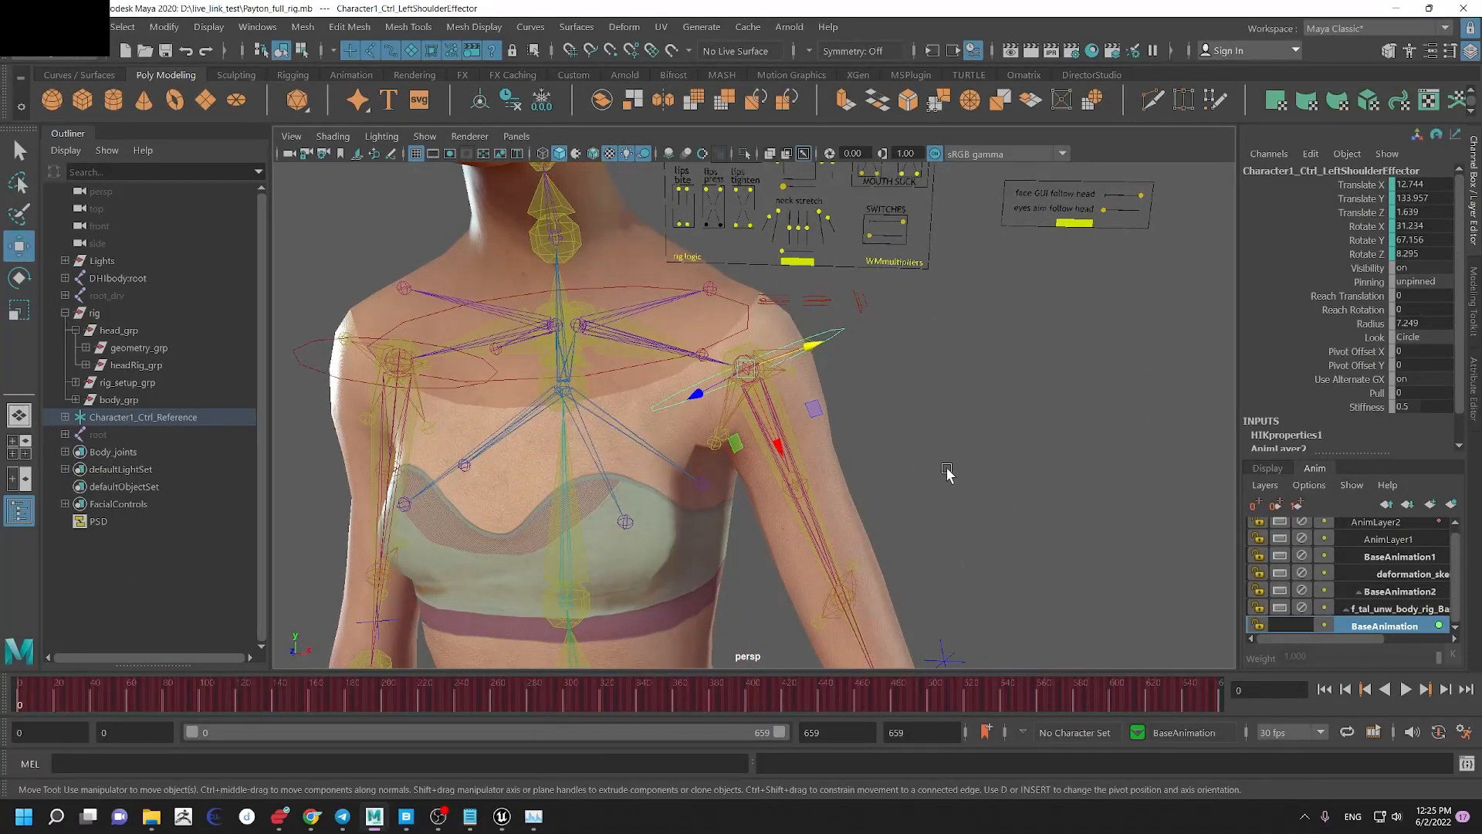
Step: Place the Maya window beside the Post Process Anim Blueprint setting of f_tal_unw_body in Unreal for comparison
drag(752, 8, 945, 460)
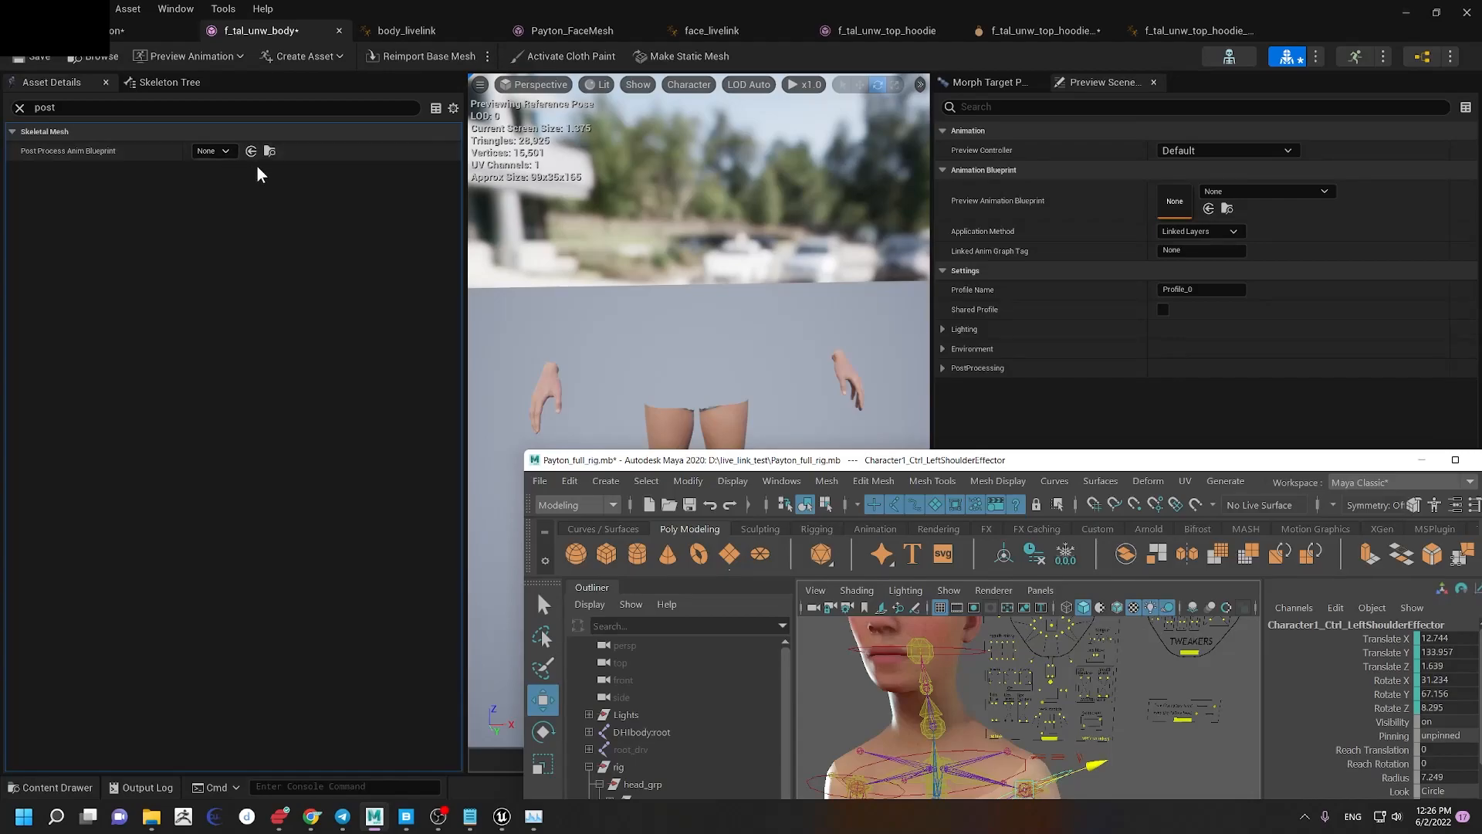
drag(1103, 463, 1034, 203)
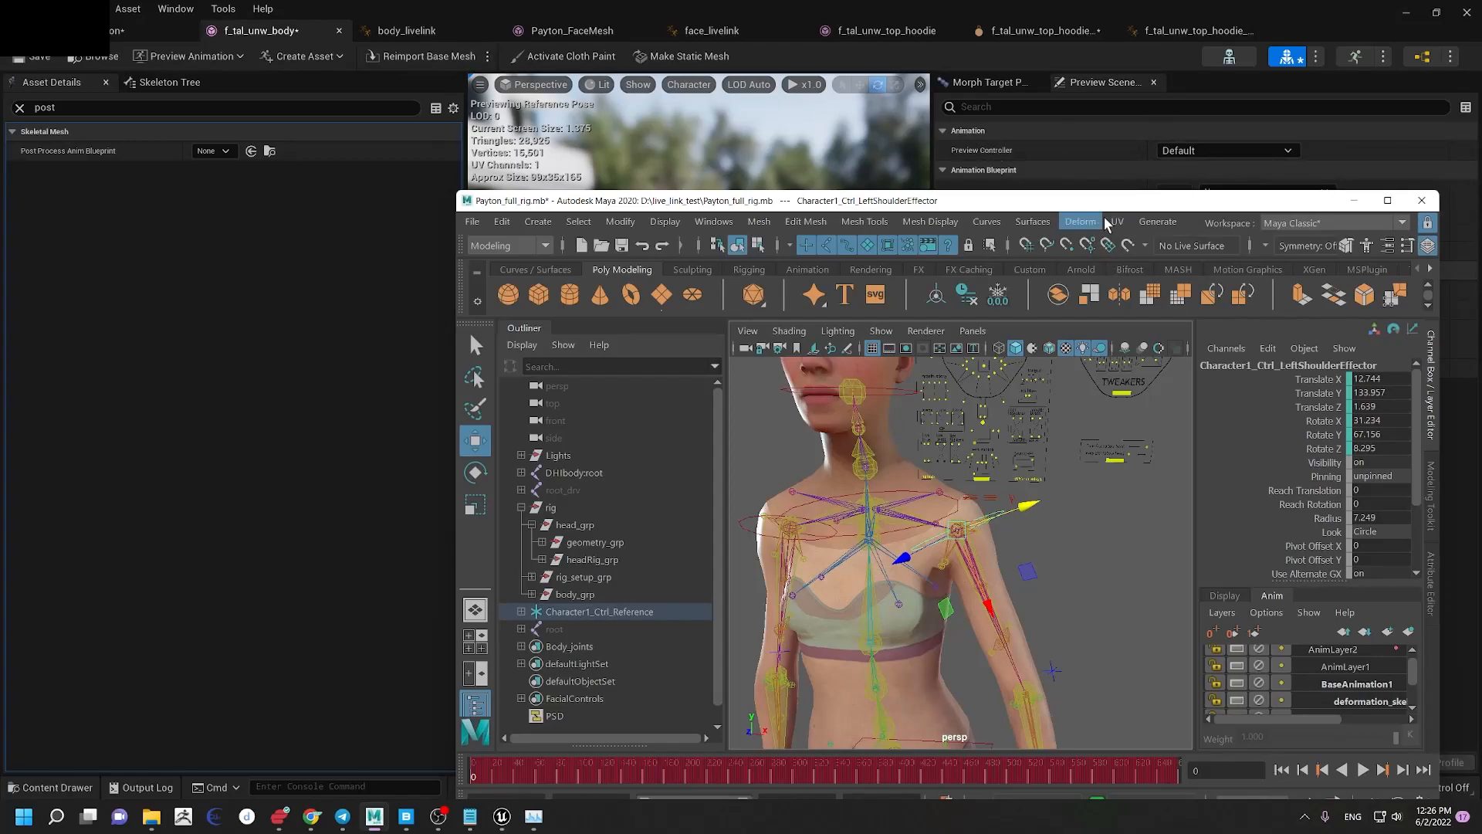
drag(1091, 202, 1100, 202)
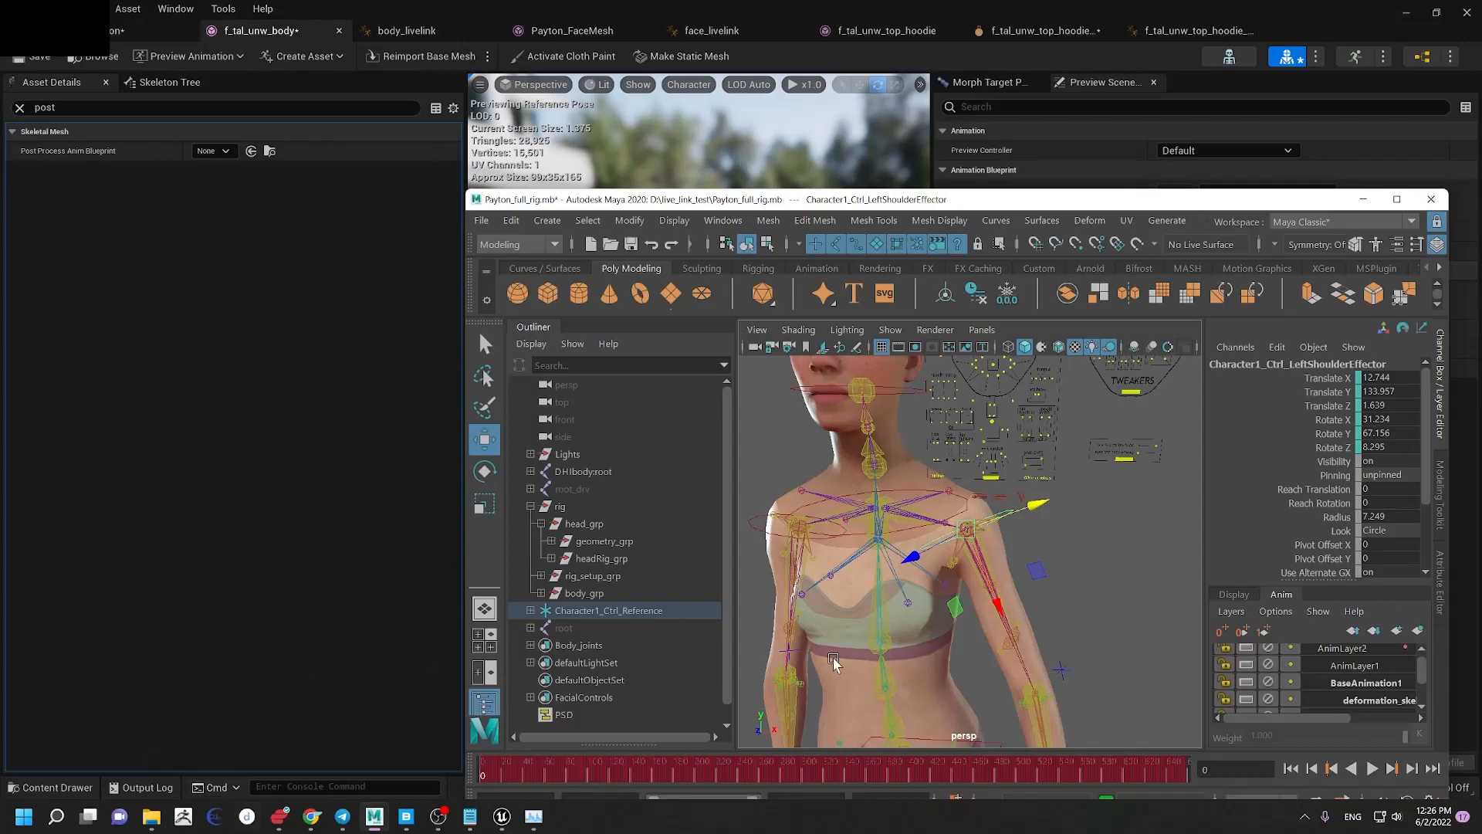
Step: Set the Post Process Anim Blueprint of Payton_FaceMesh to Face_PostProcess_AnimBP and save the mesh
click(571, 31)
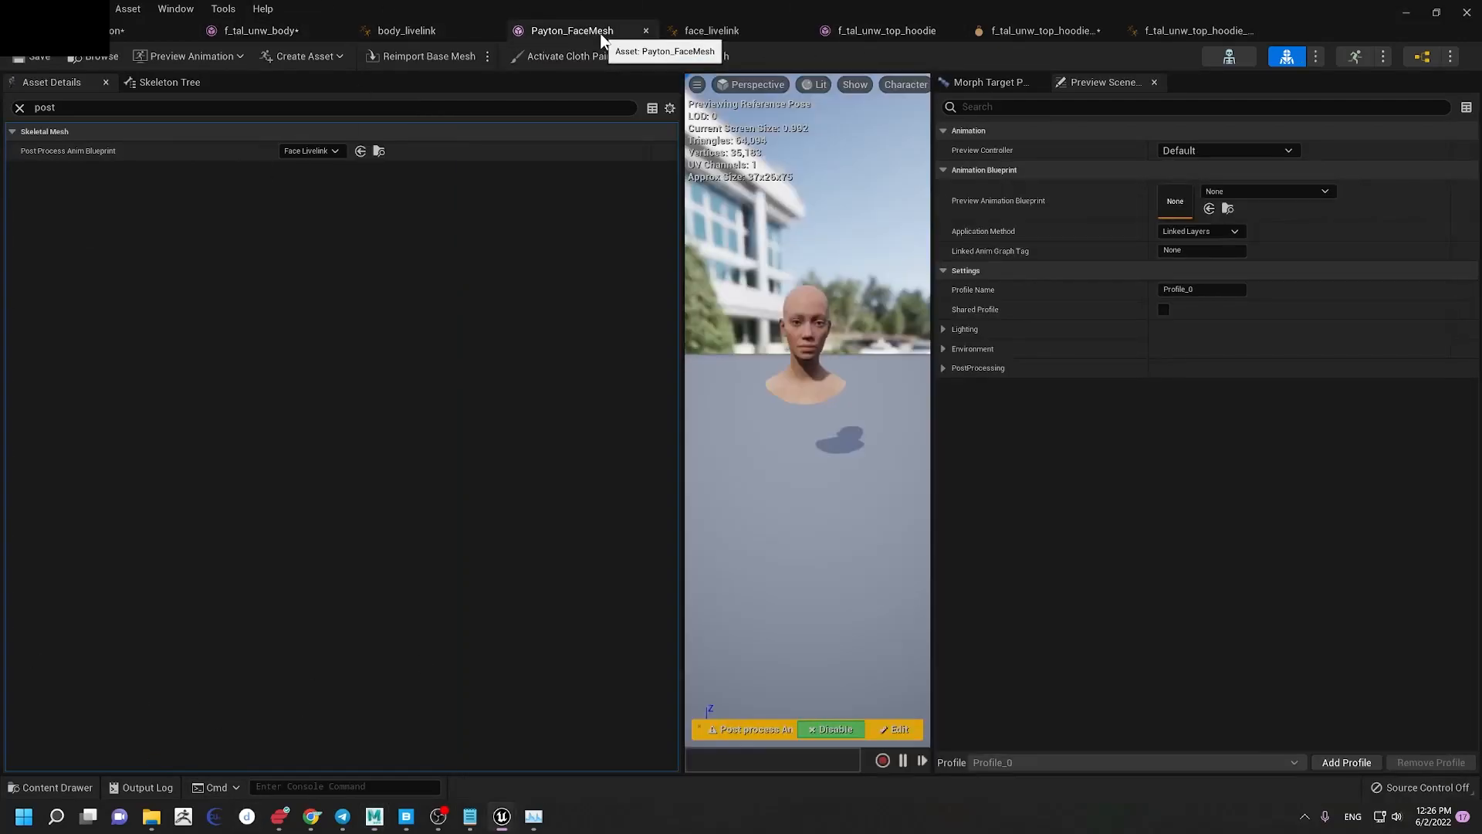
click(335, 150)
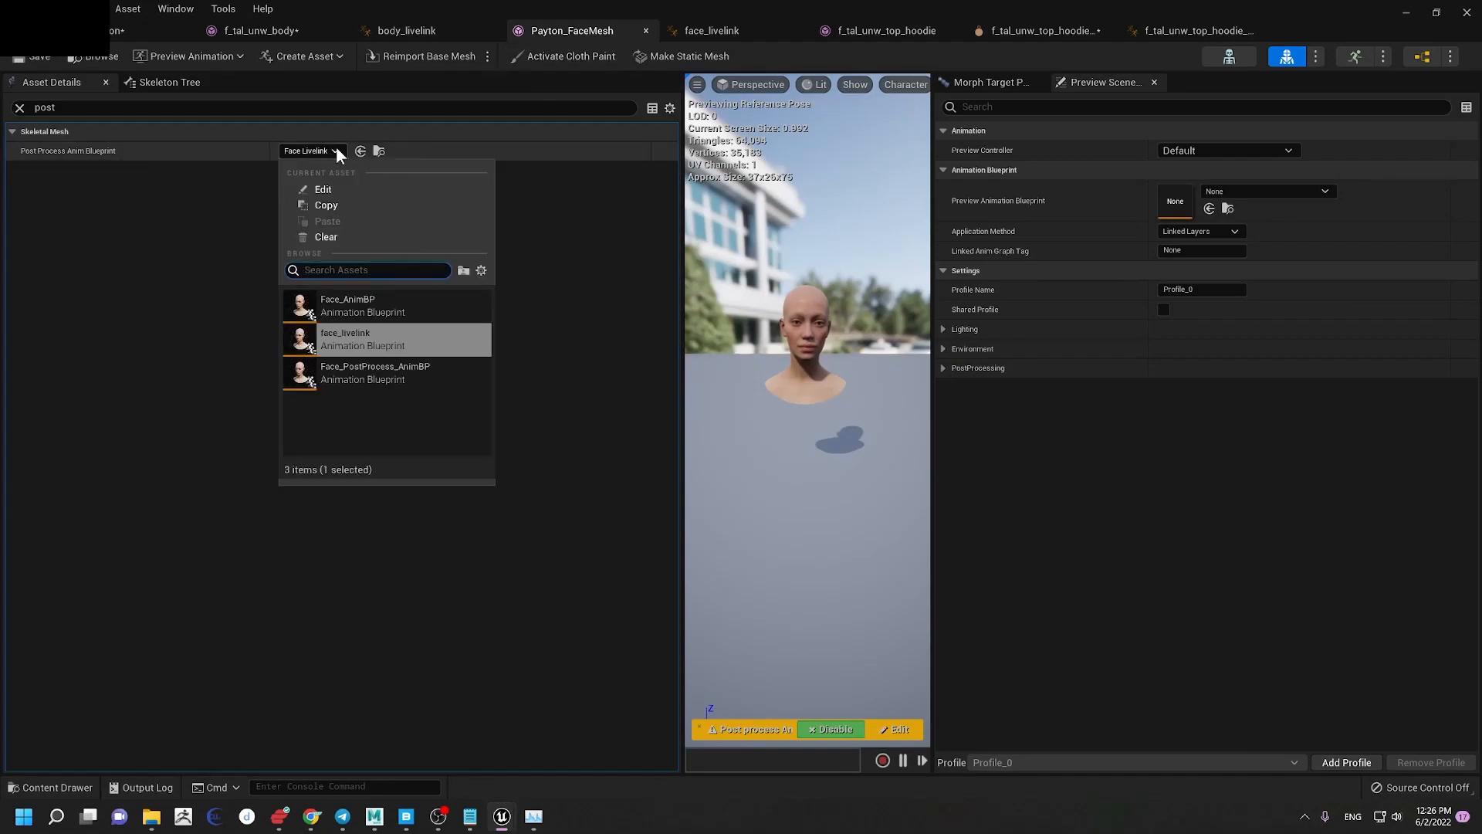
mouse_move(384, 368)
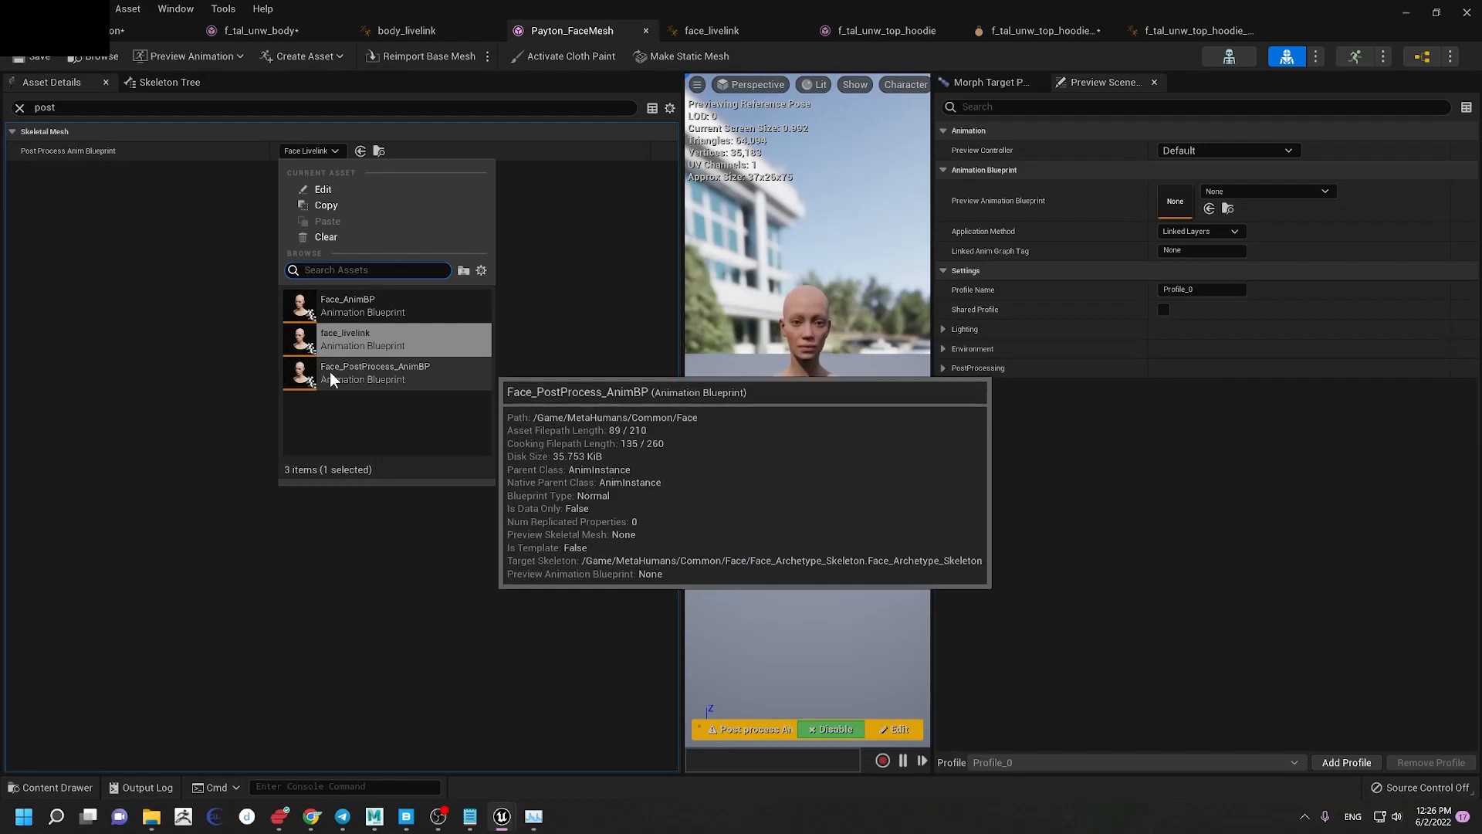
click(377, 375)
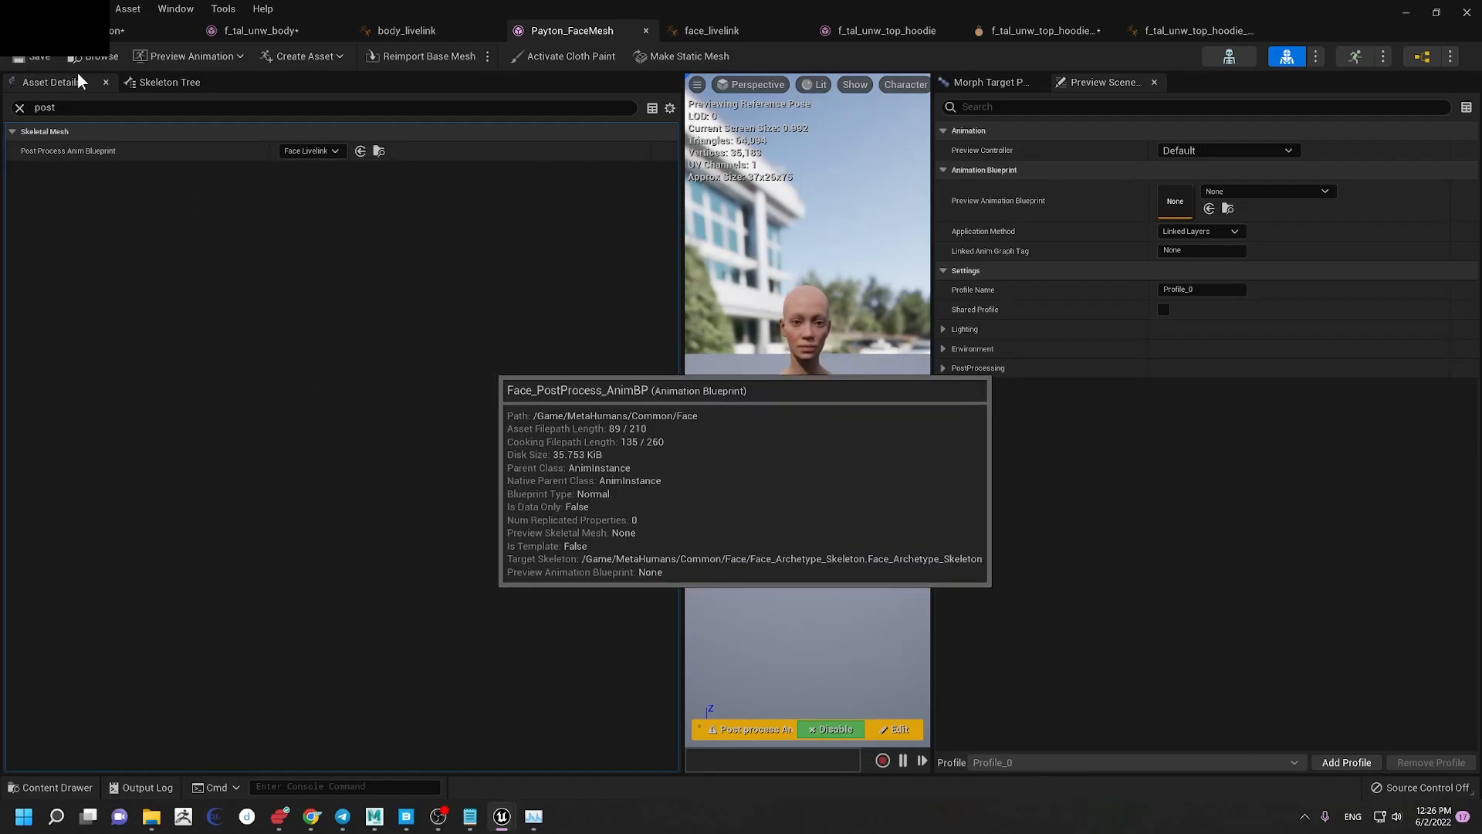
click(39, 54)
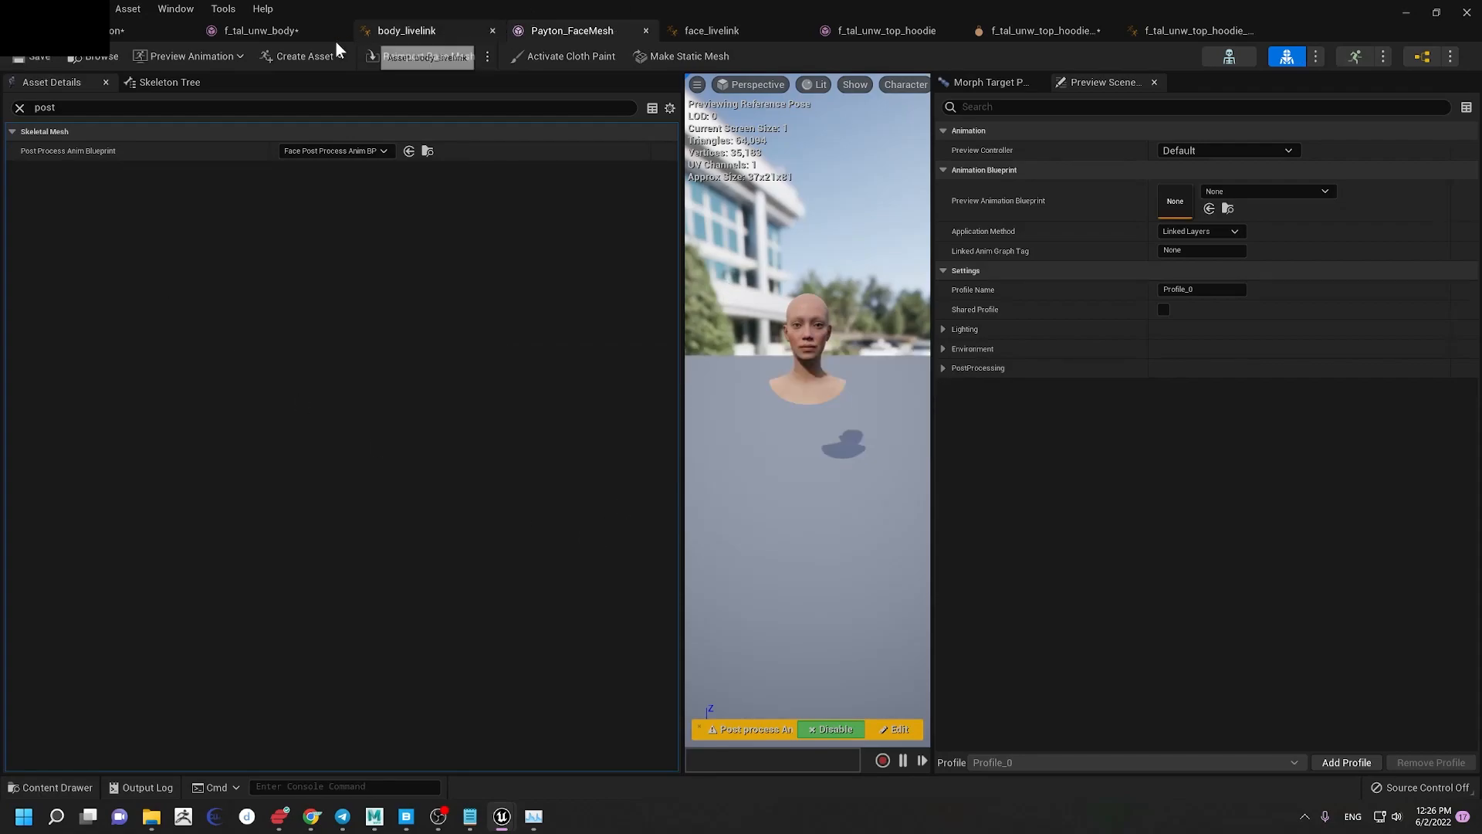
Step: Save the f_tal_unw_body skeletal mesh and minimize the asset editor to return to the level
click(277, 35)
click(34, 55)
drag(1344, 5, 1248, 287)
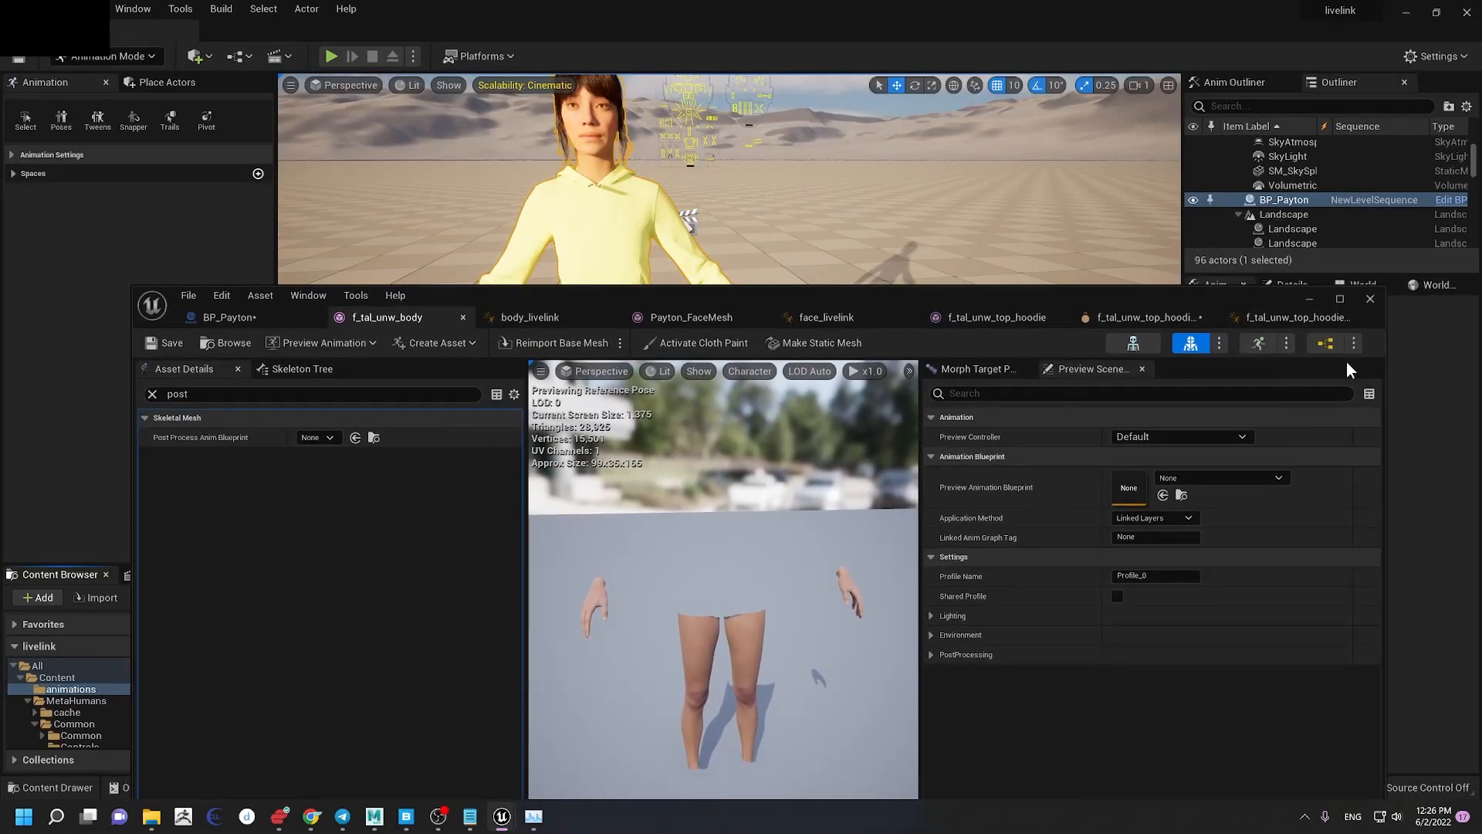
click(1308, 300)
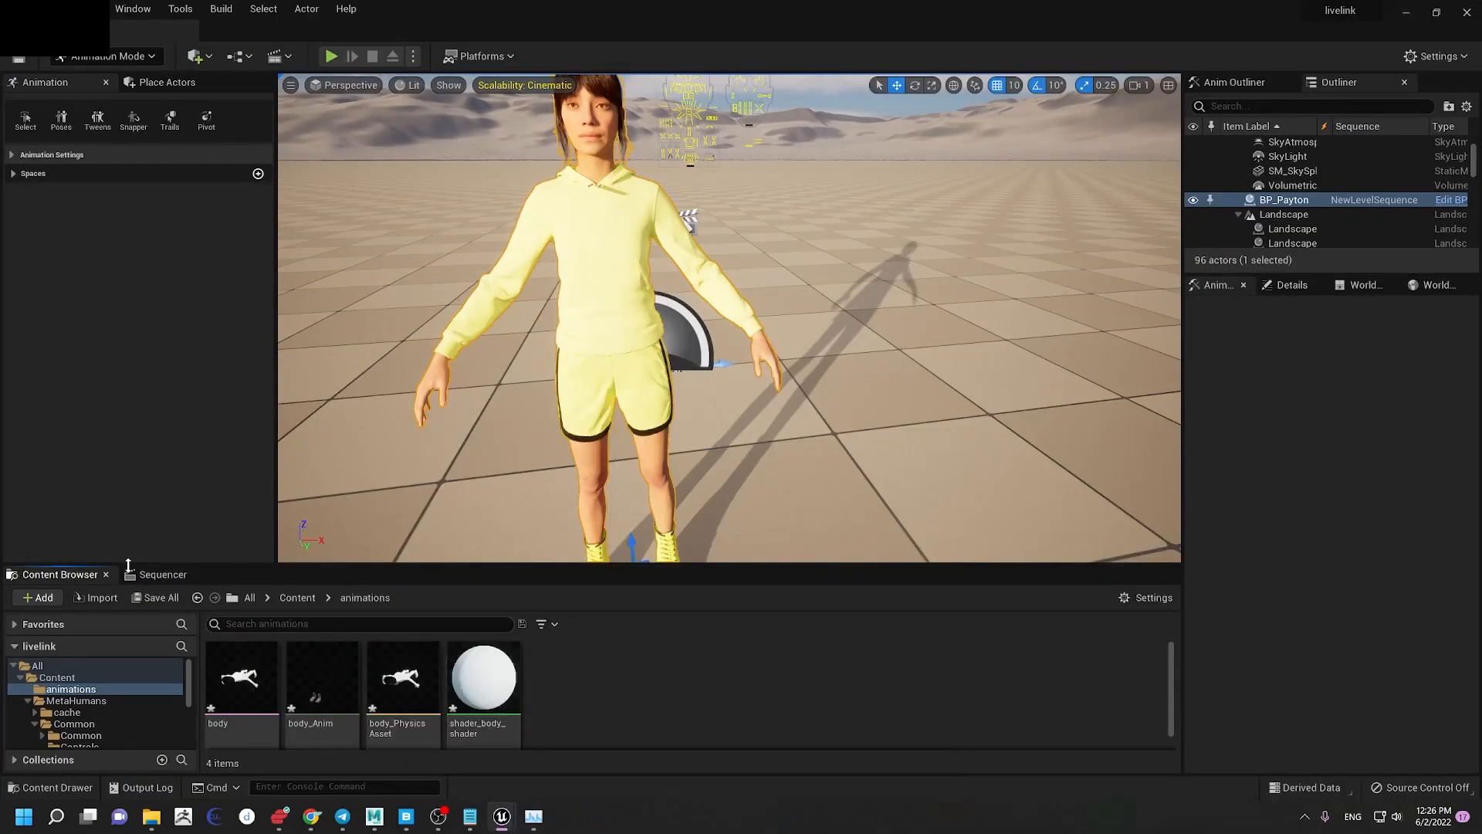
Step: Delete the MetaHuman_ControlRig track from BP_Payton's Body in the Sequencer
click(154, 573)
click(14, 646)
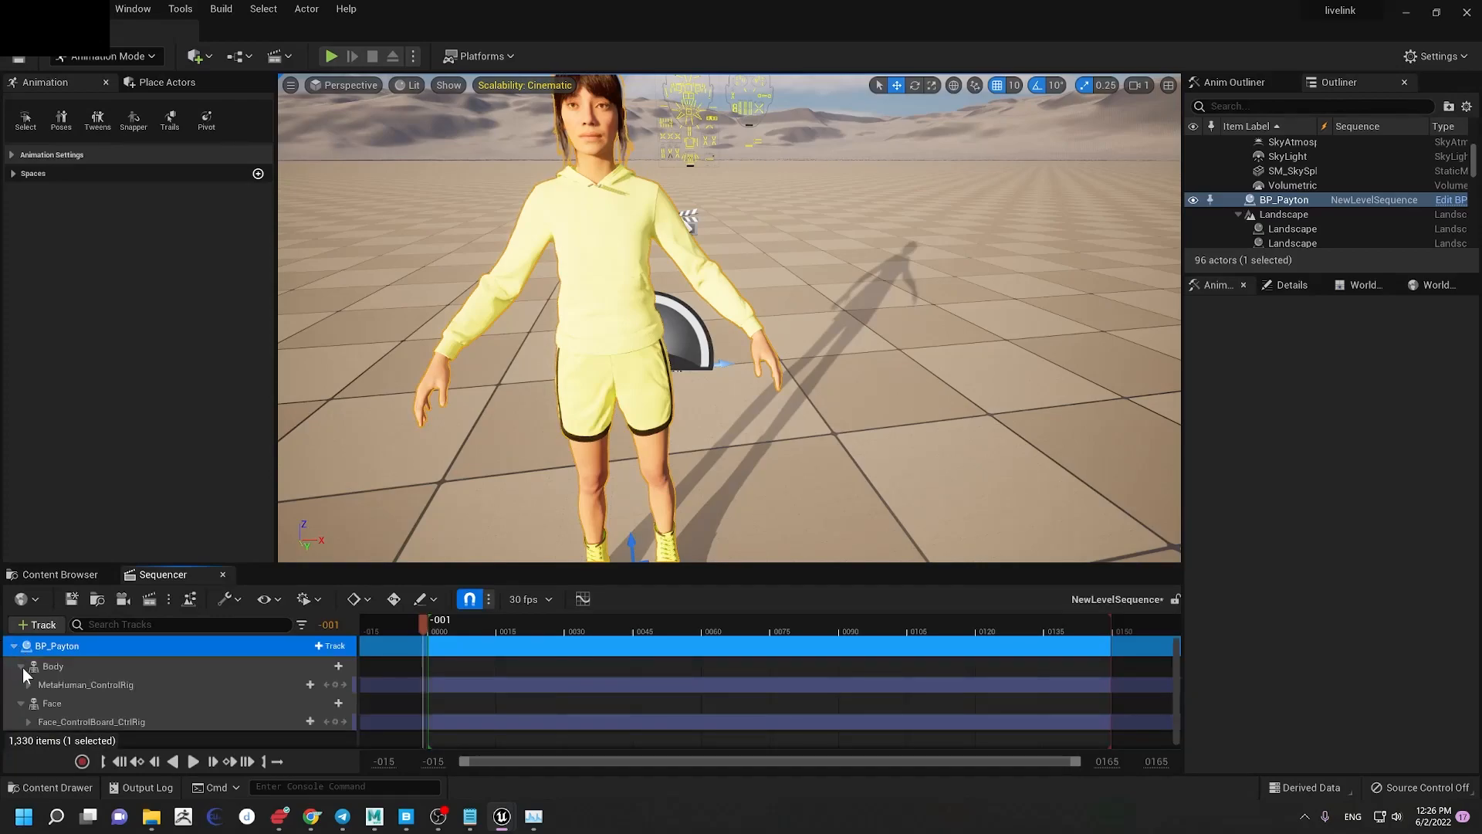
click(68, 687)
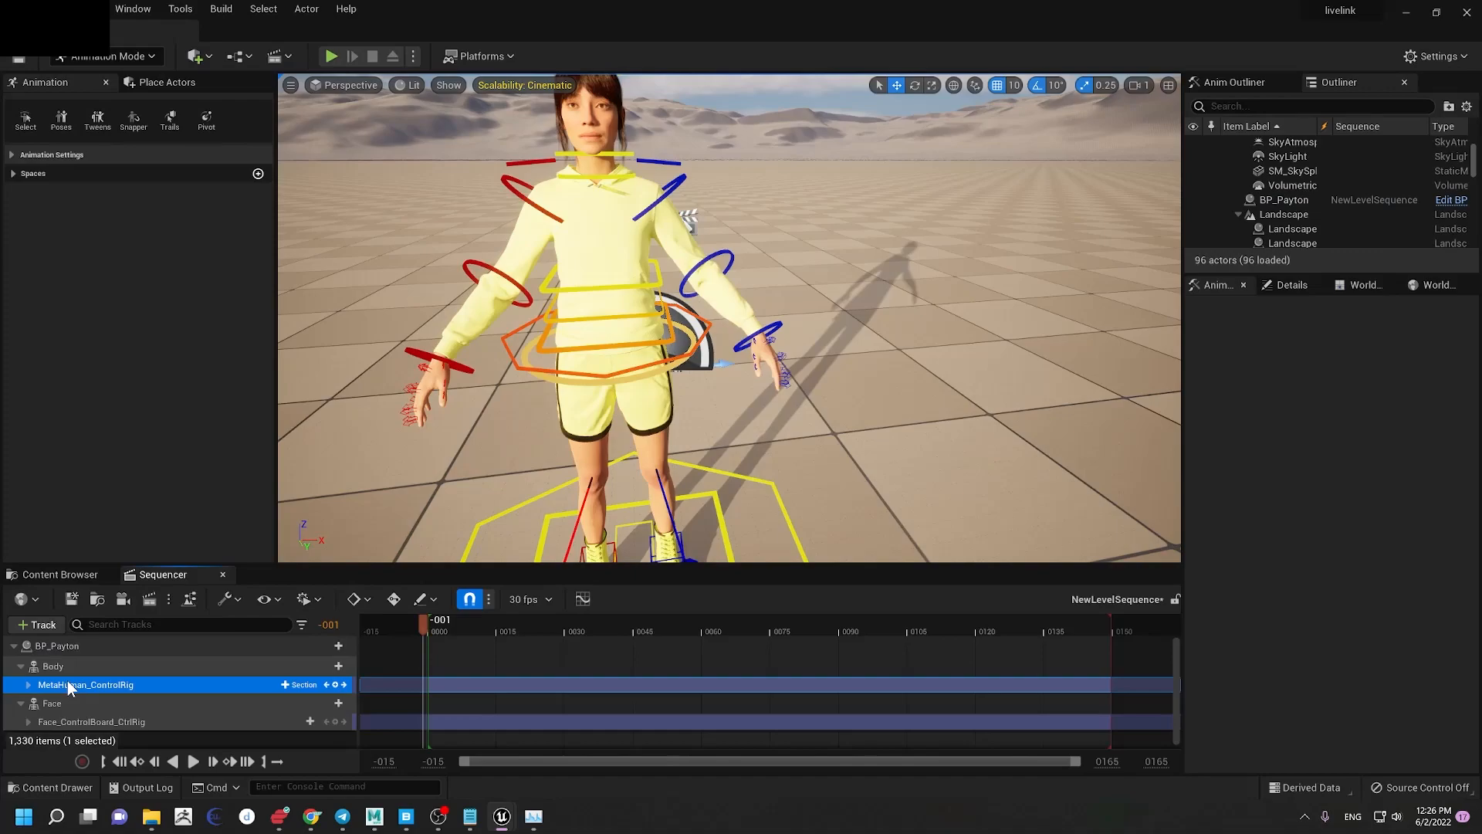
key(Delete)
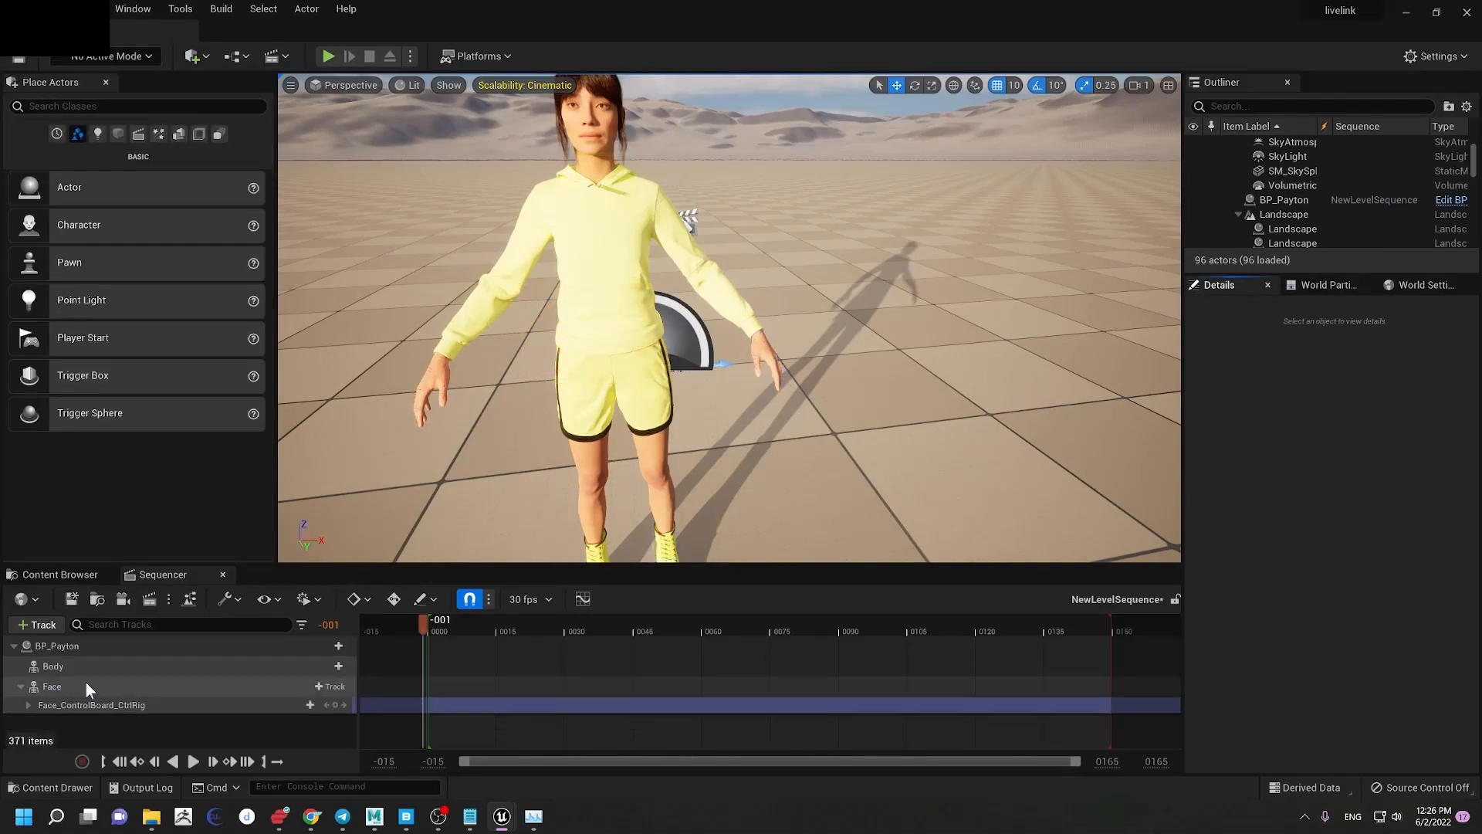
Step: Add the body_Anim animation to BP_Payton's Body track and move the playhead to frame 24
click(298, 664)
click(314, 669)
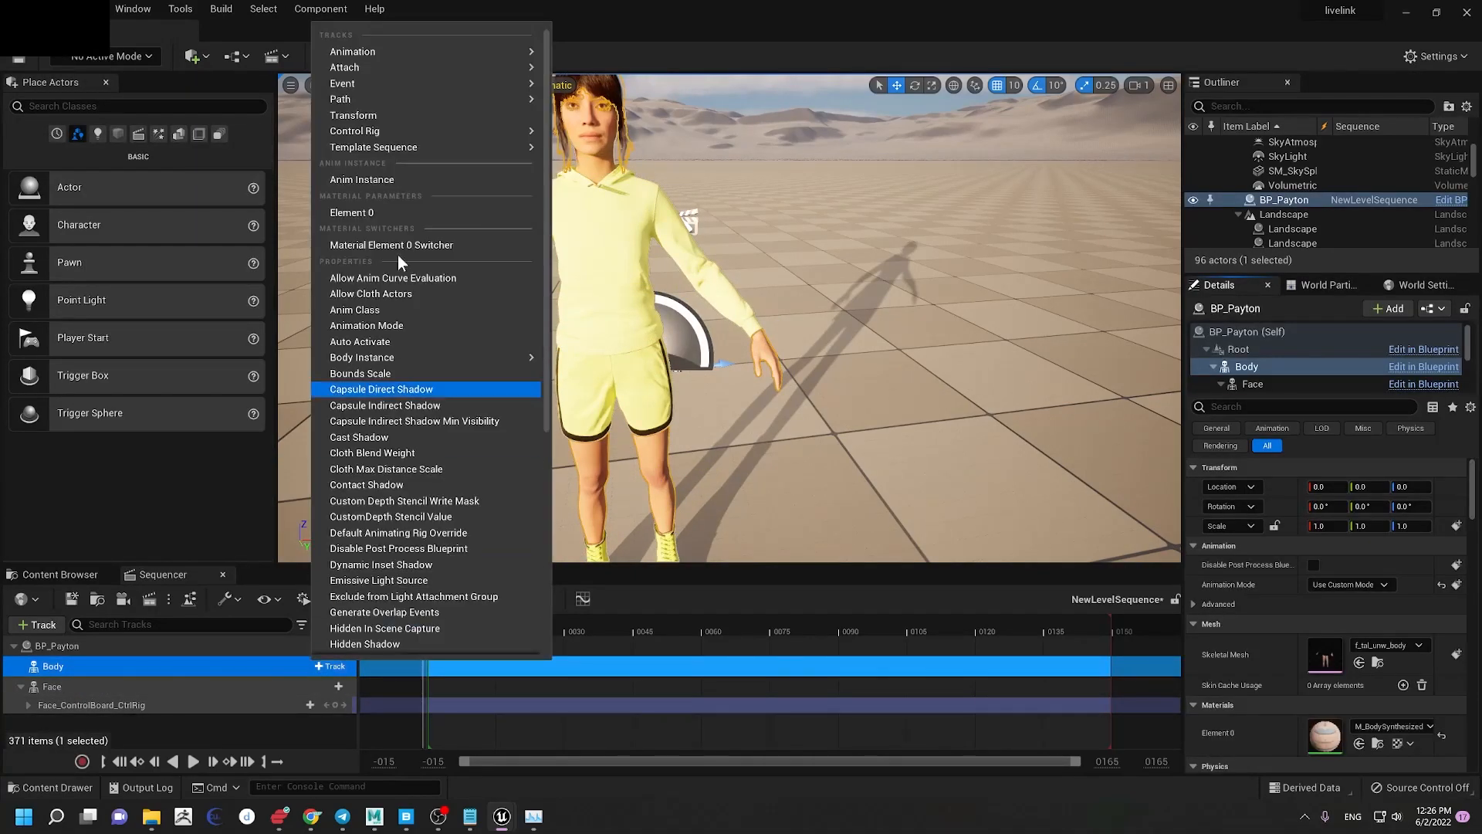
mouse_move(433, 54)
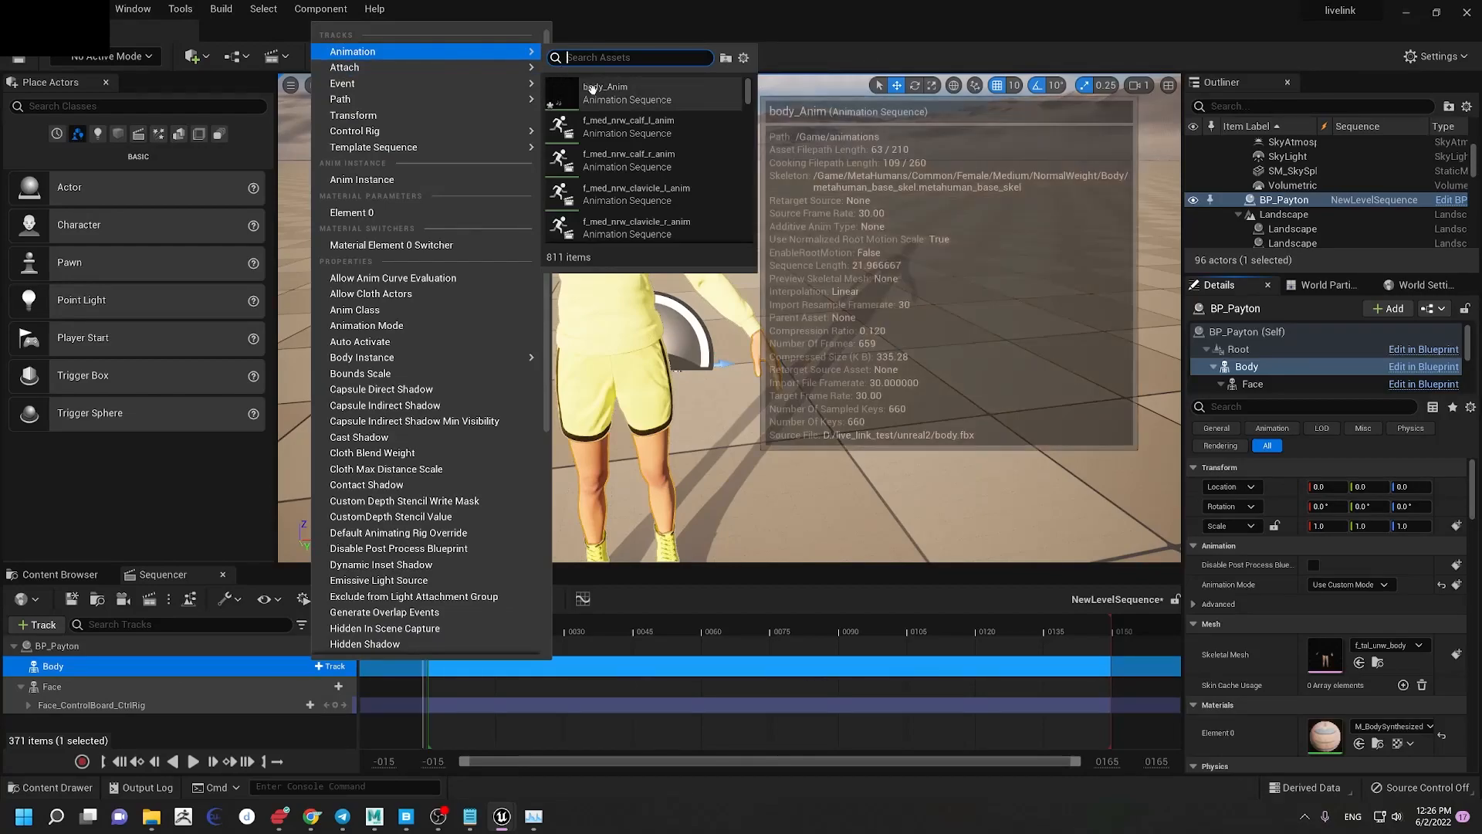
click(593, 89)
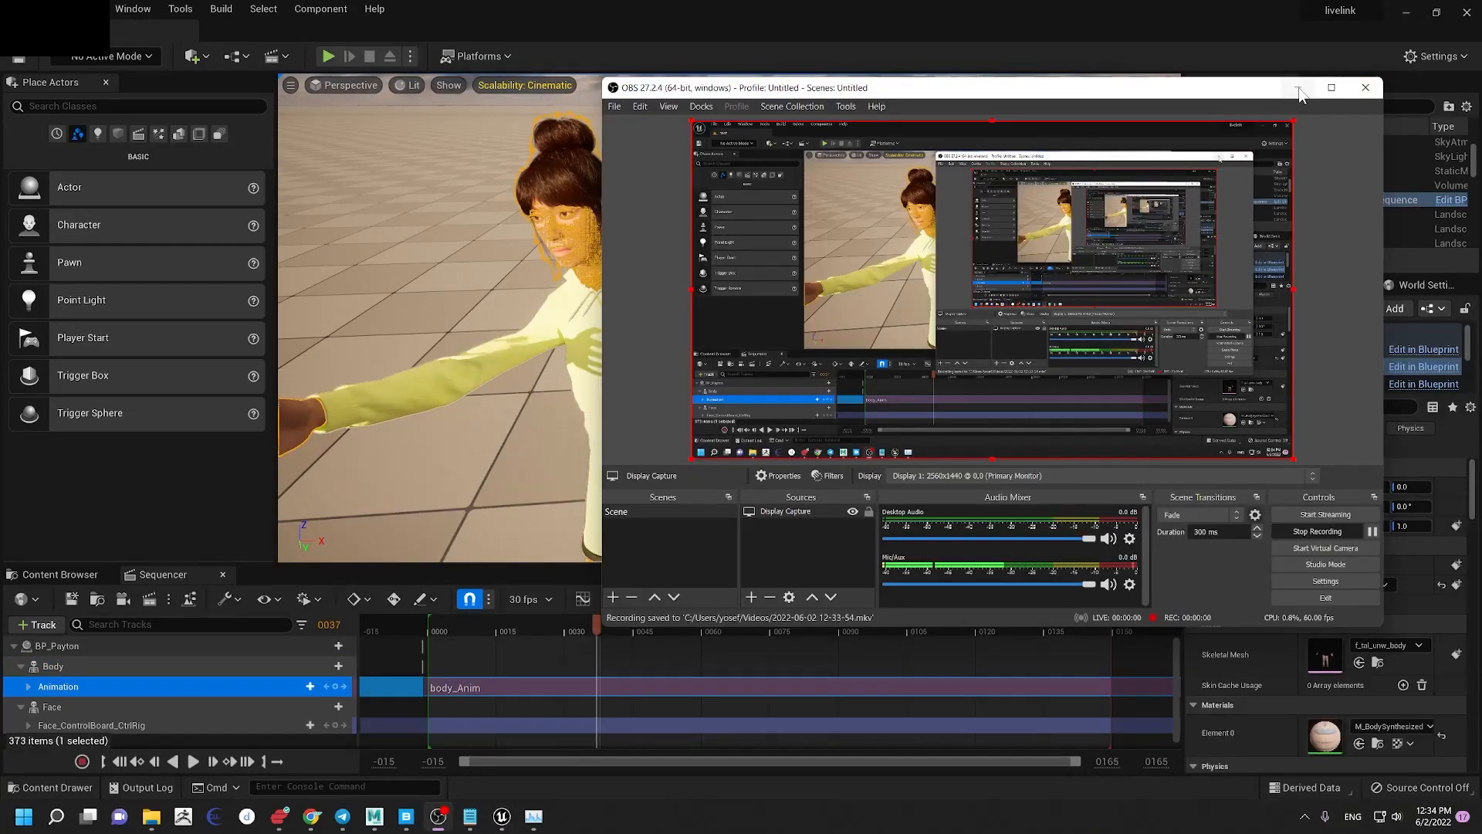
click(1299, 88)
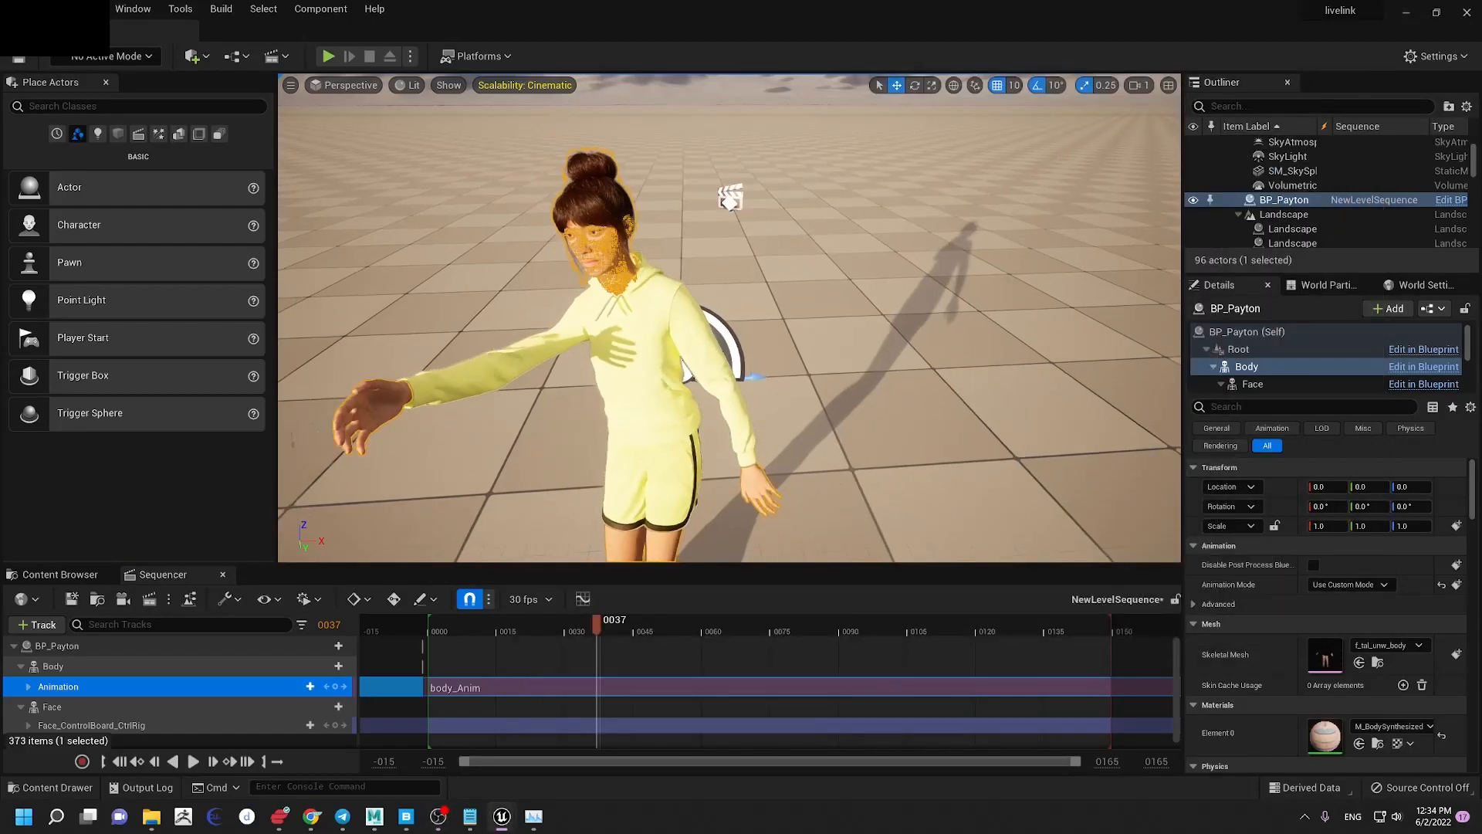
drag(644, 627, 538, 634)
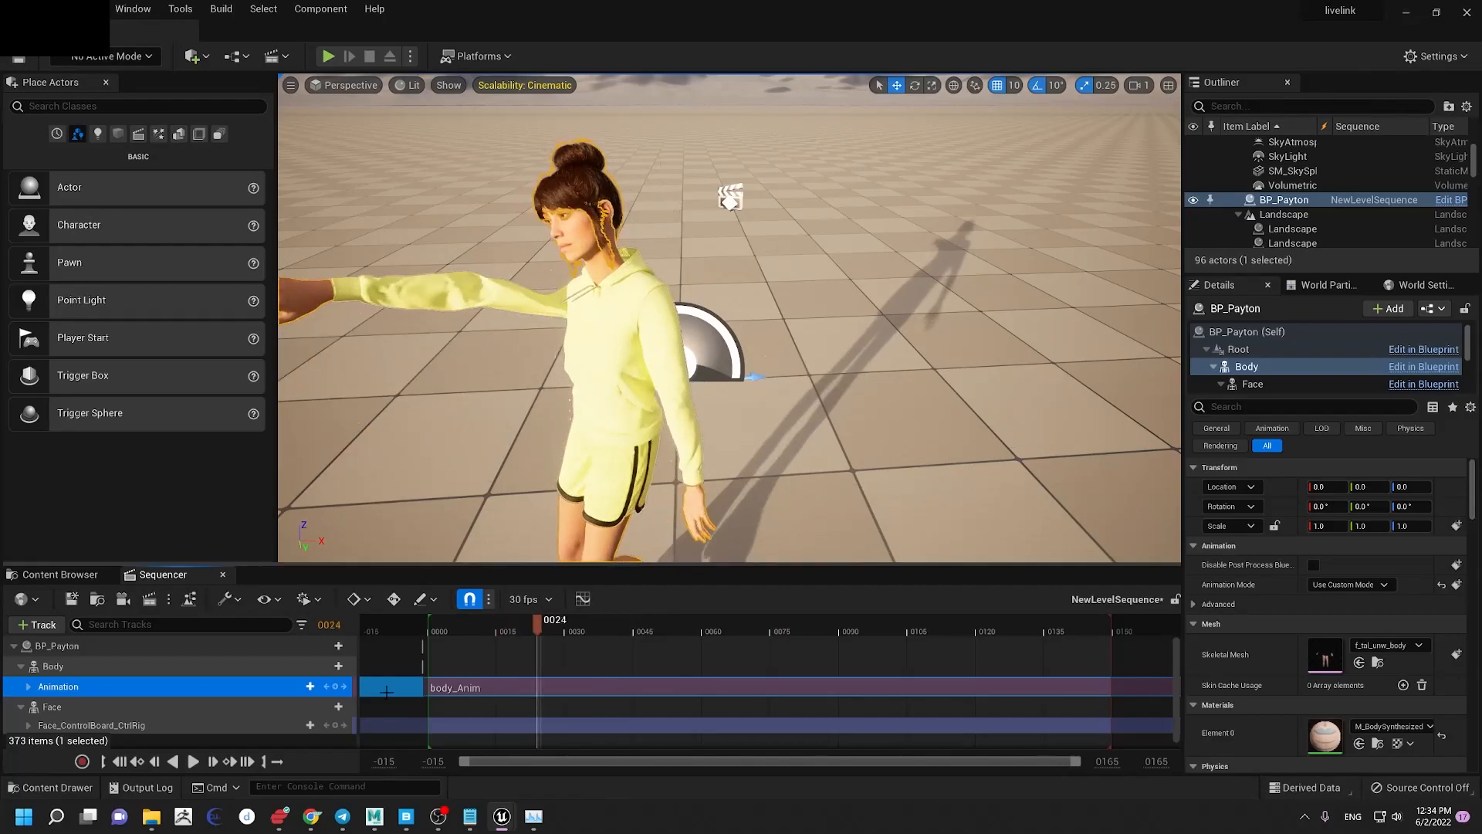
Step: Switch to the Payton_full_rig scene in Maya, view the shoulder and chest joints from the front, and select the LOD 0 body mesh
mouse_move(375, 816)
click(266, 762)
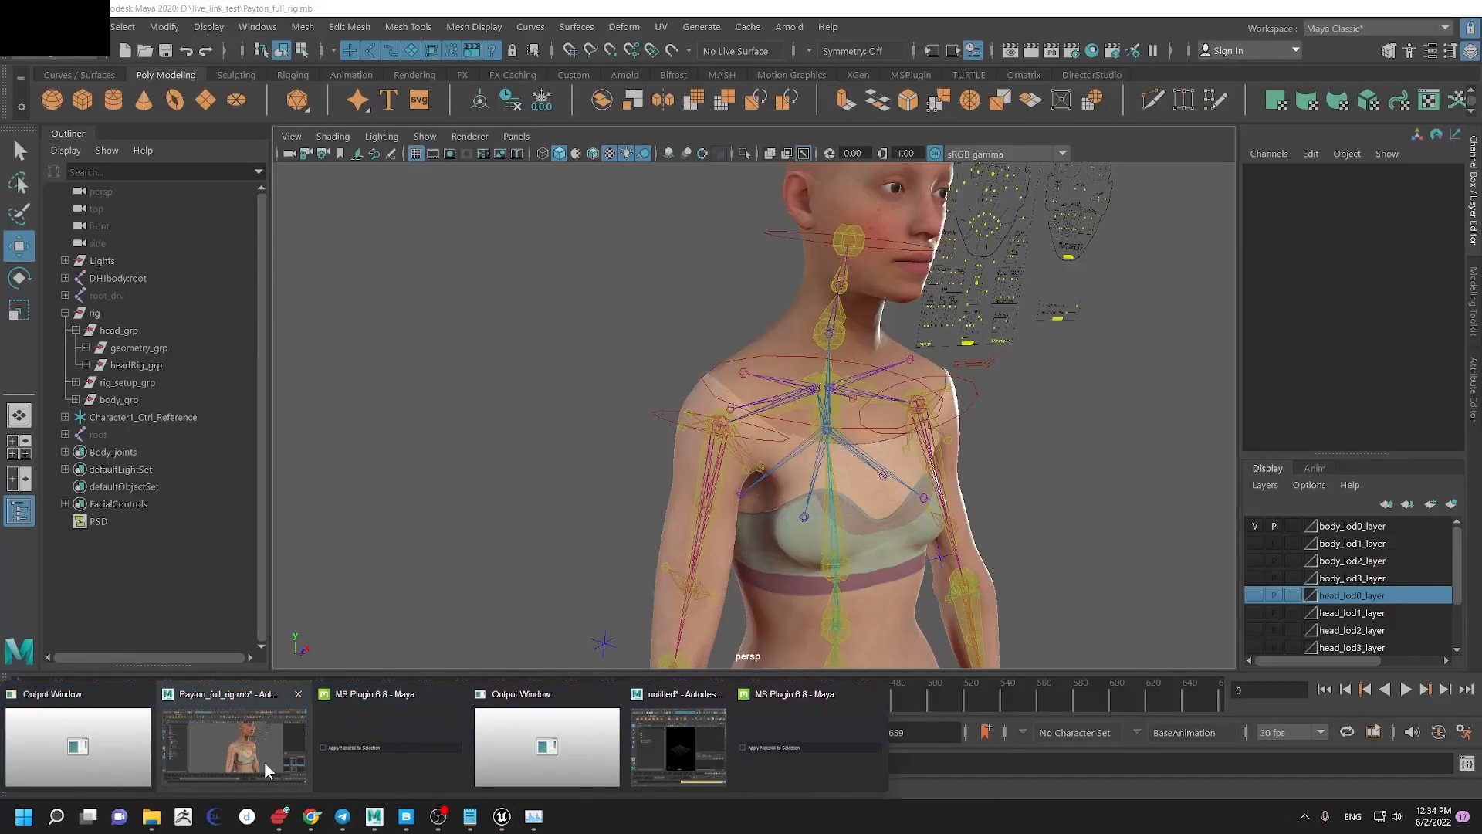
scroll(770, 376, up, 3)
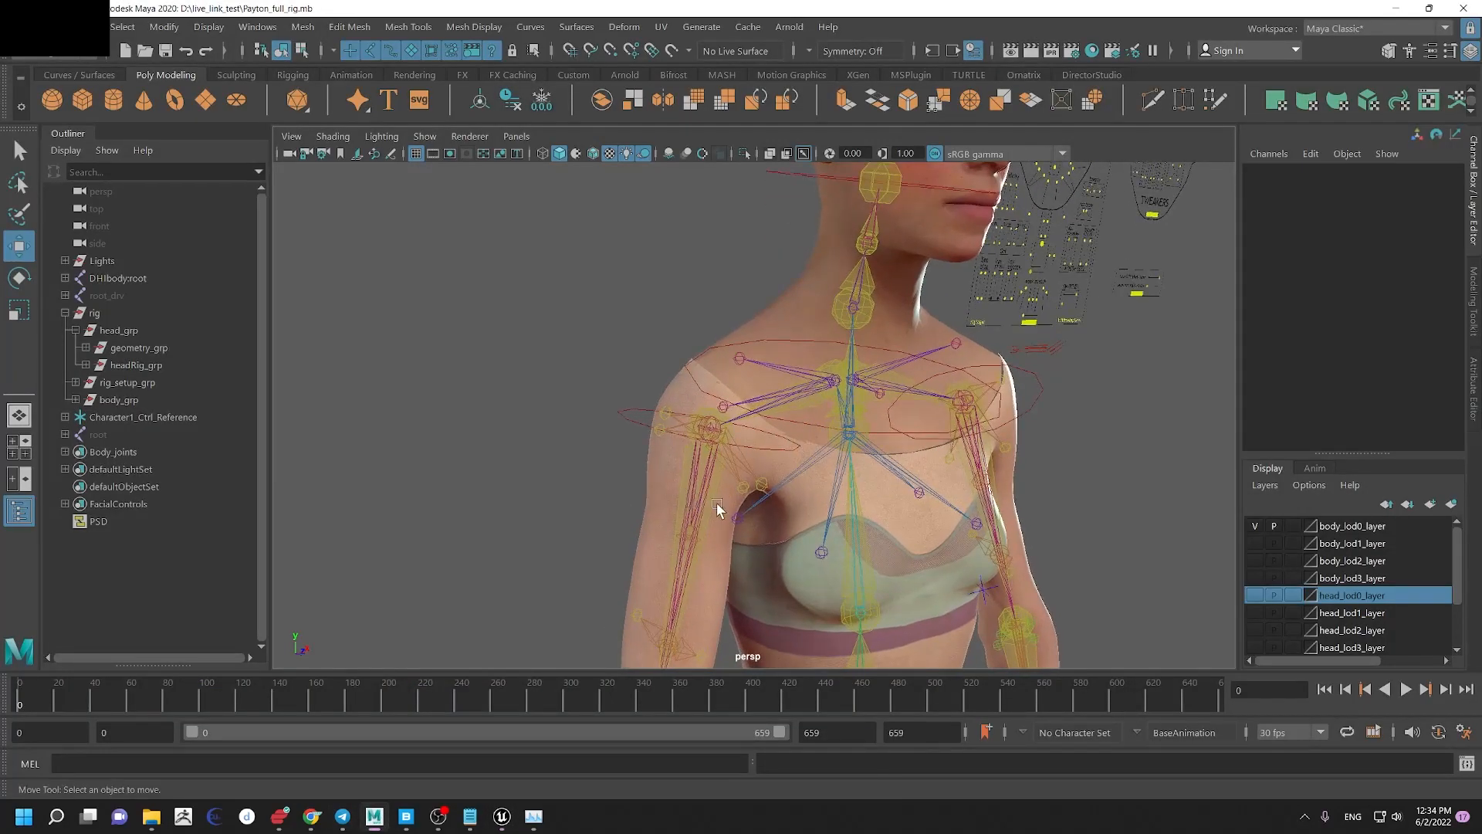
scroll(715, 513, up, 4)
scroll(641, 462, up, 2)
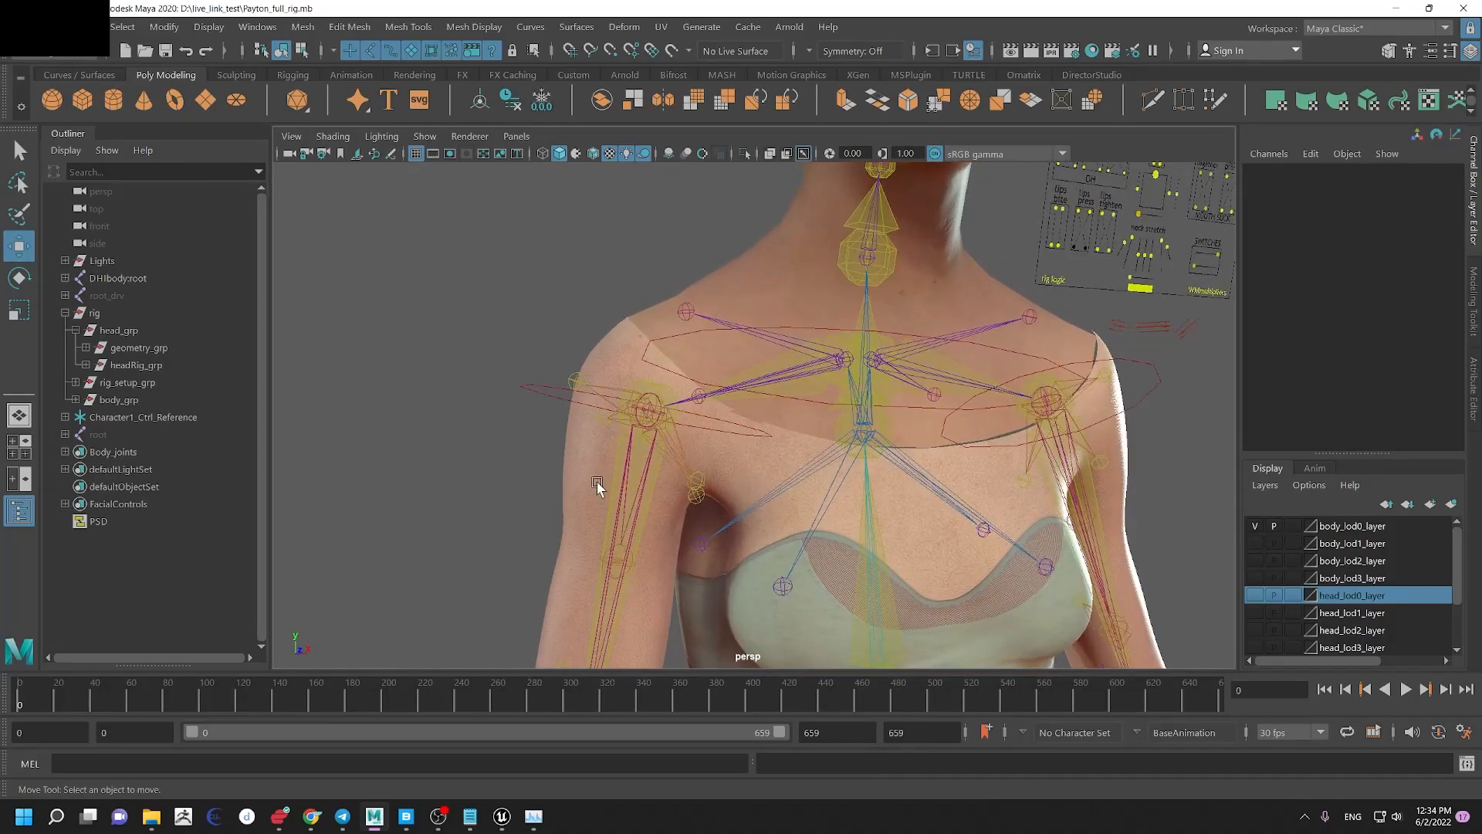
click(996, 438)
scroll(799, 372, down, 4)
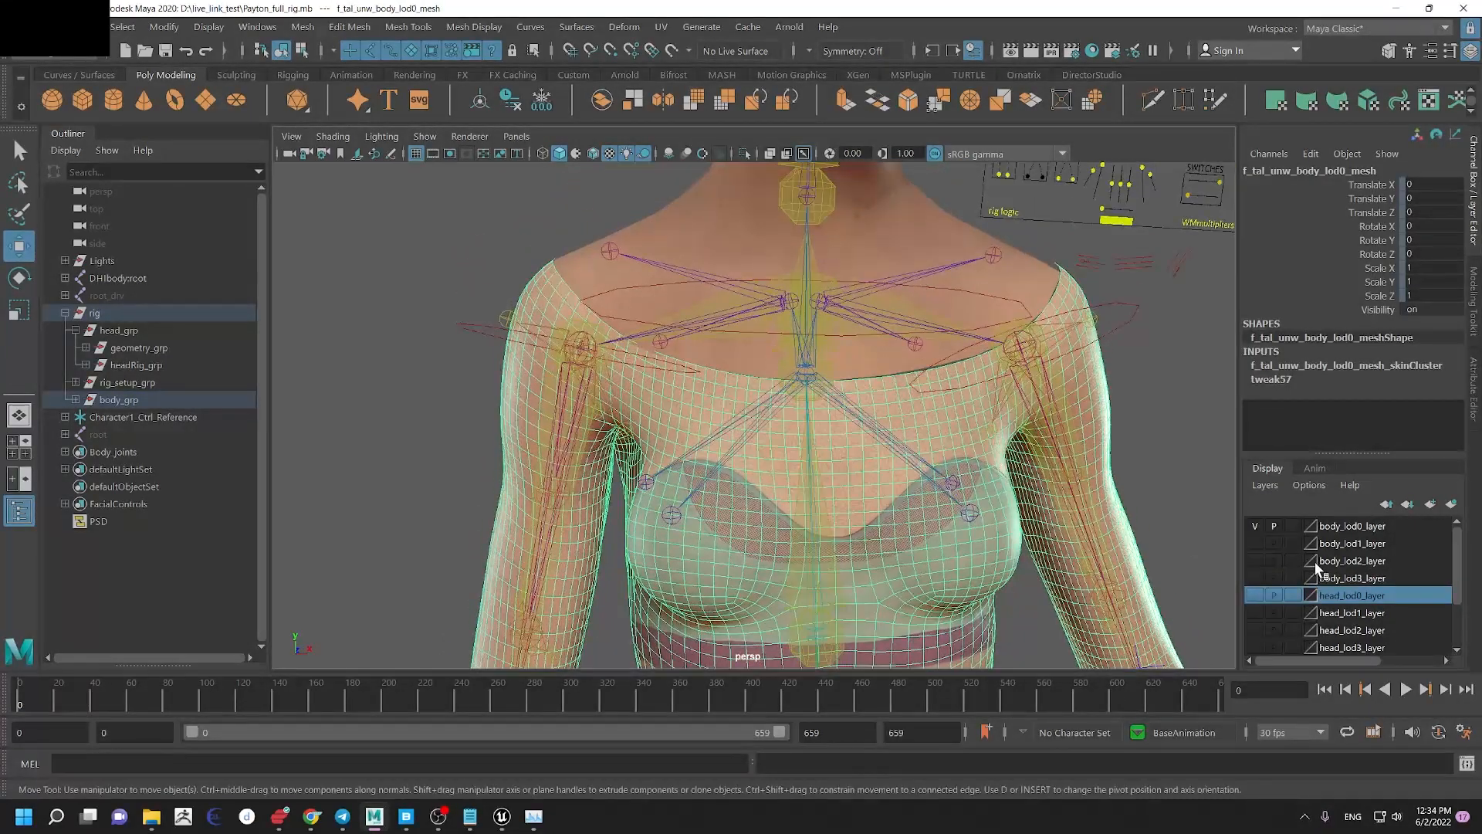
Step: Compare the joints against the body LOD 0 and LOD 1 meshes by toggling their display layers, ending with only body_lod0_layer shown
click(1256, 526)
click(1255, 543)
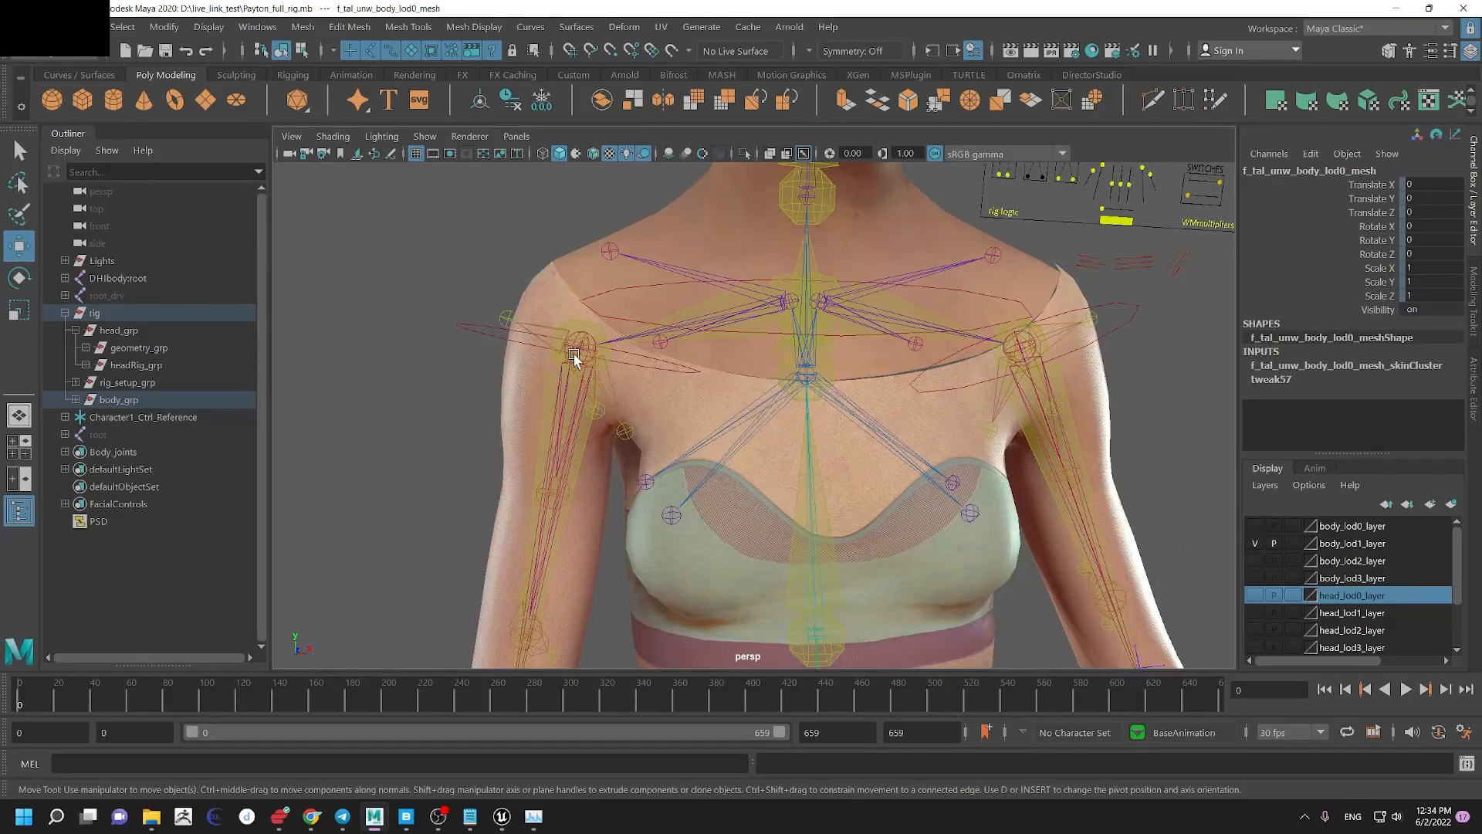
alt+middle_drag(451, 347, 502, 408)
click(1256, 544)
click(1253, 525)
click(1252, 526)
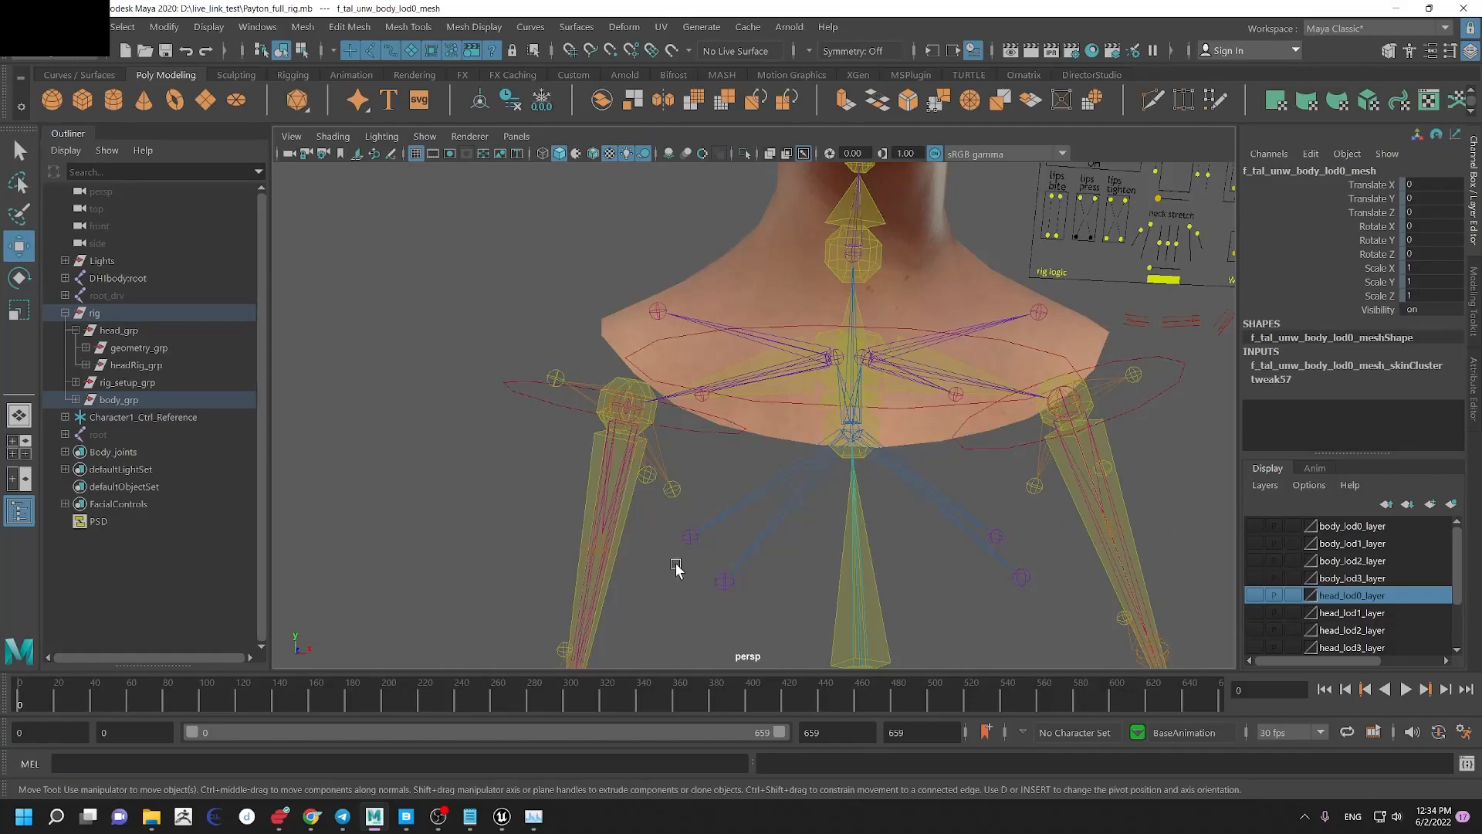
click(1253, 525)
Step: Select the upperarm_out_r helper joint at the right shoulder and compare the Maya rig side by side with the Unreal character
scroll(770, 320, up, 5)
scroll(525, 428, up, 5)
alt+middle_drag(486, 382, 657, 261)
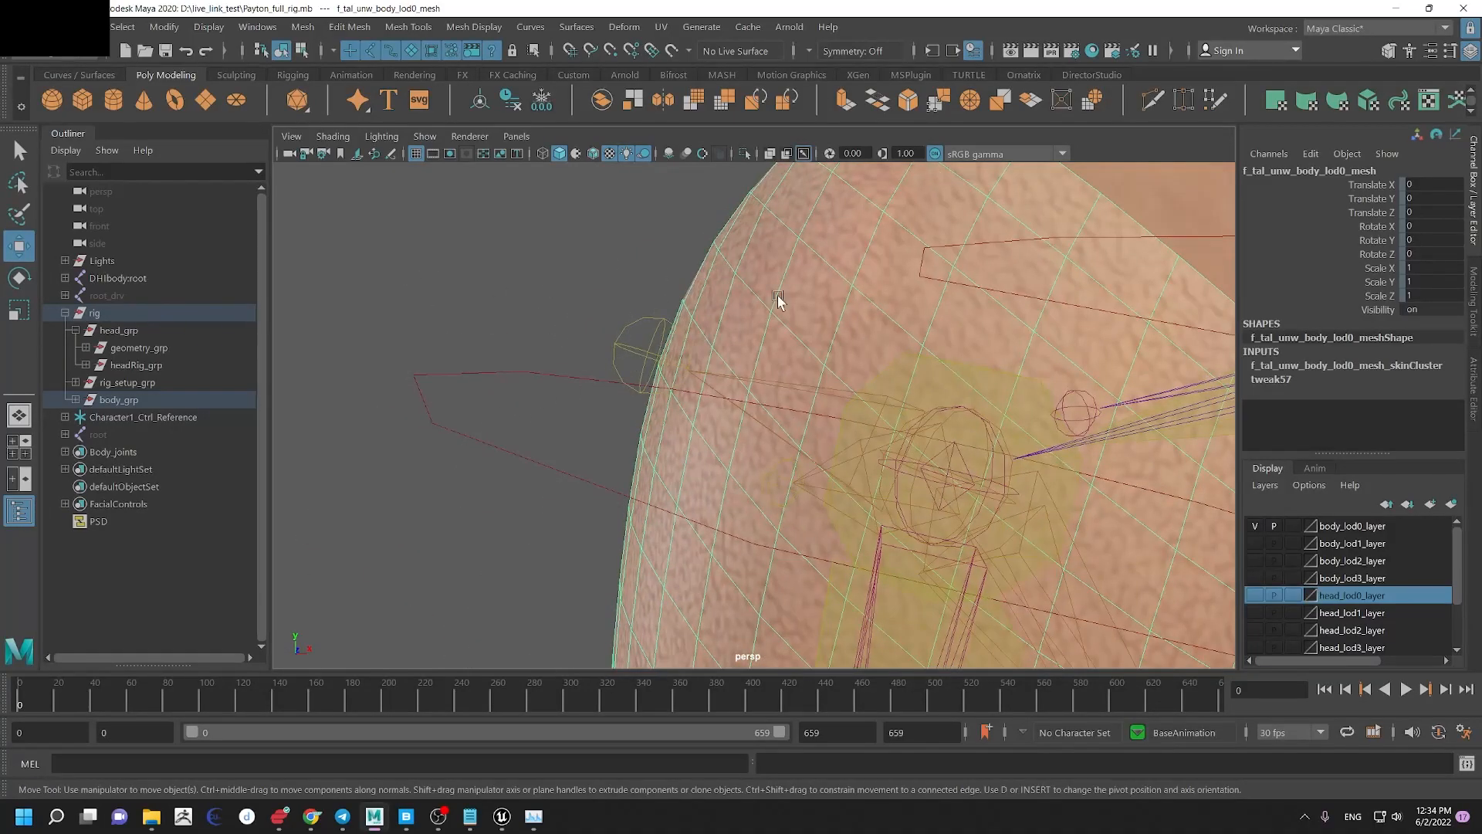
click(661, 333)
alt+right_drag(808, 470, 463, 453)
alt+drag(463, 453, 683, 421)
drag(764, 8, 1127, 201)
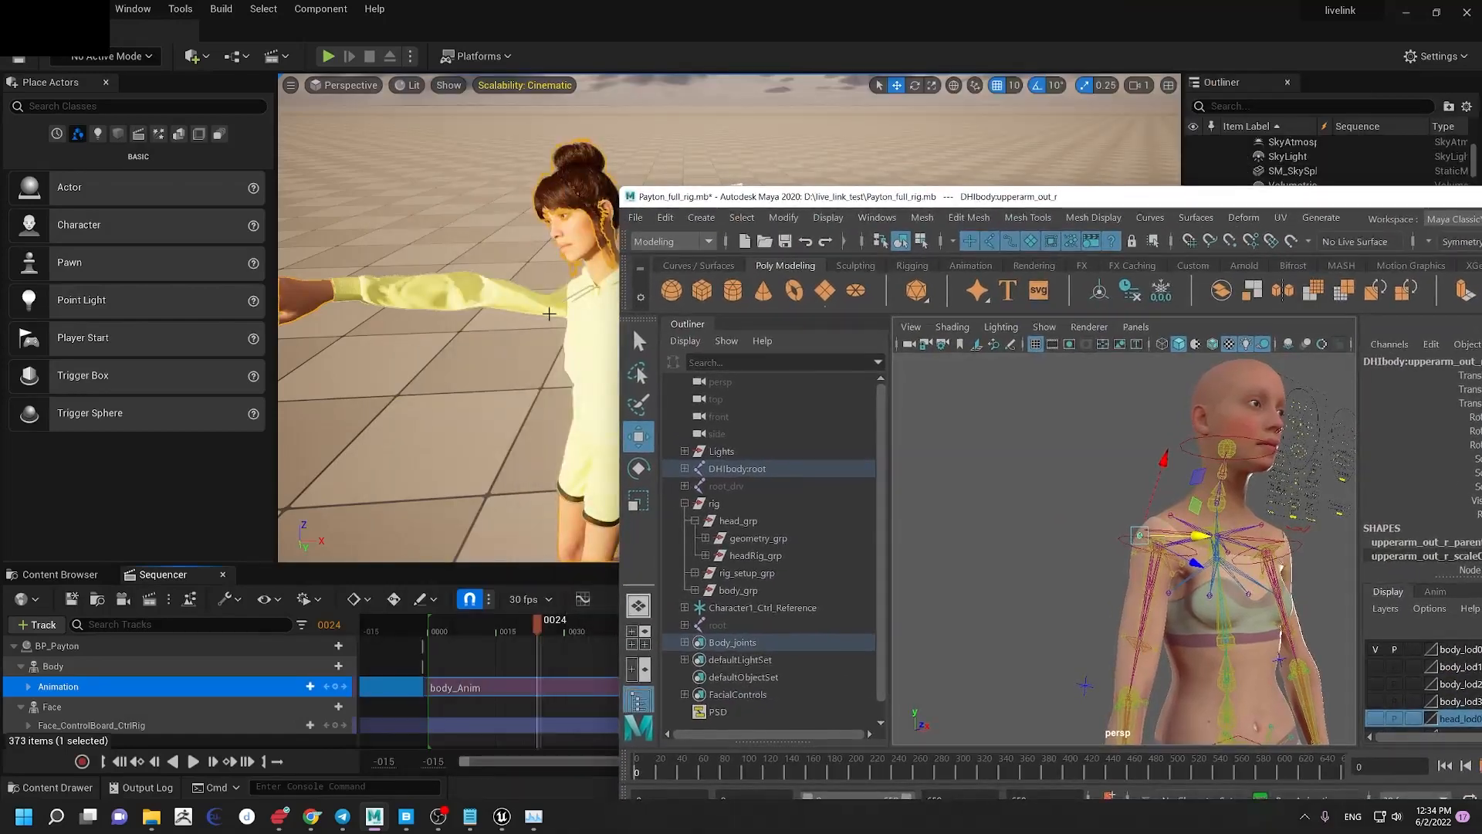
double_click(1048, 200)
Step: Examine the helper joints around the right upper arm and chest, then select the LOD 0 body mesh and frame it
alt+right_drag(742, 379, 968, 528)
alt+drag(969, 528, 641, 400)
scroll(668, 439, down, 3)
alt+middle_drag(642, 401, 622, 286)
alt+right_drag(587, 379, 728, 483)
alt+middle_drag(729, 484, 741, 536)
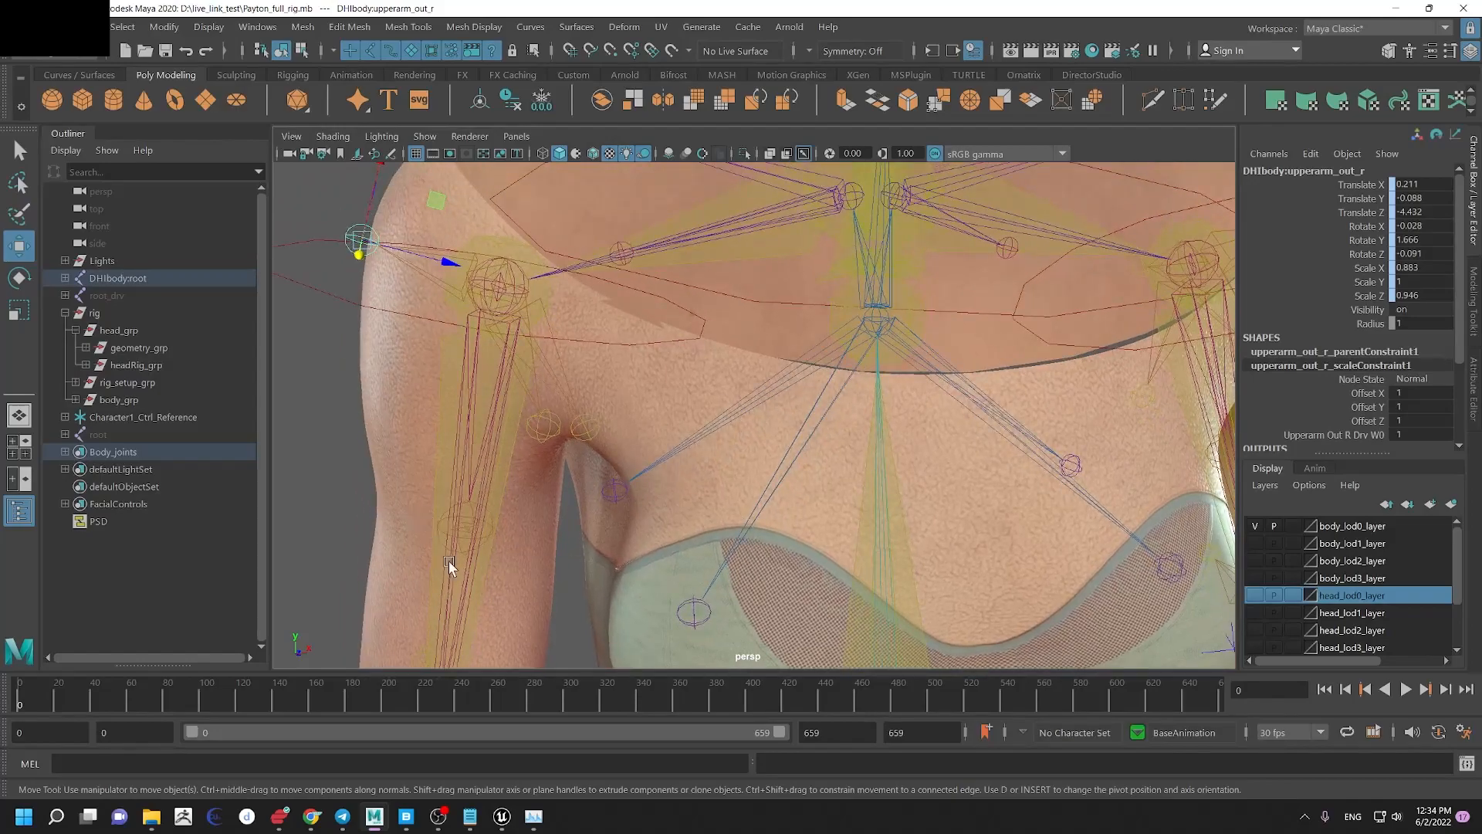
click(1351, 530)
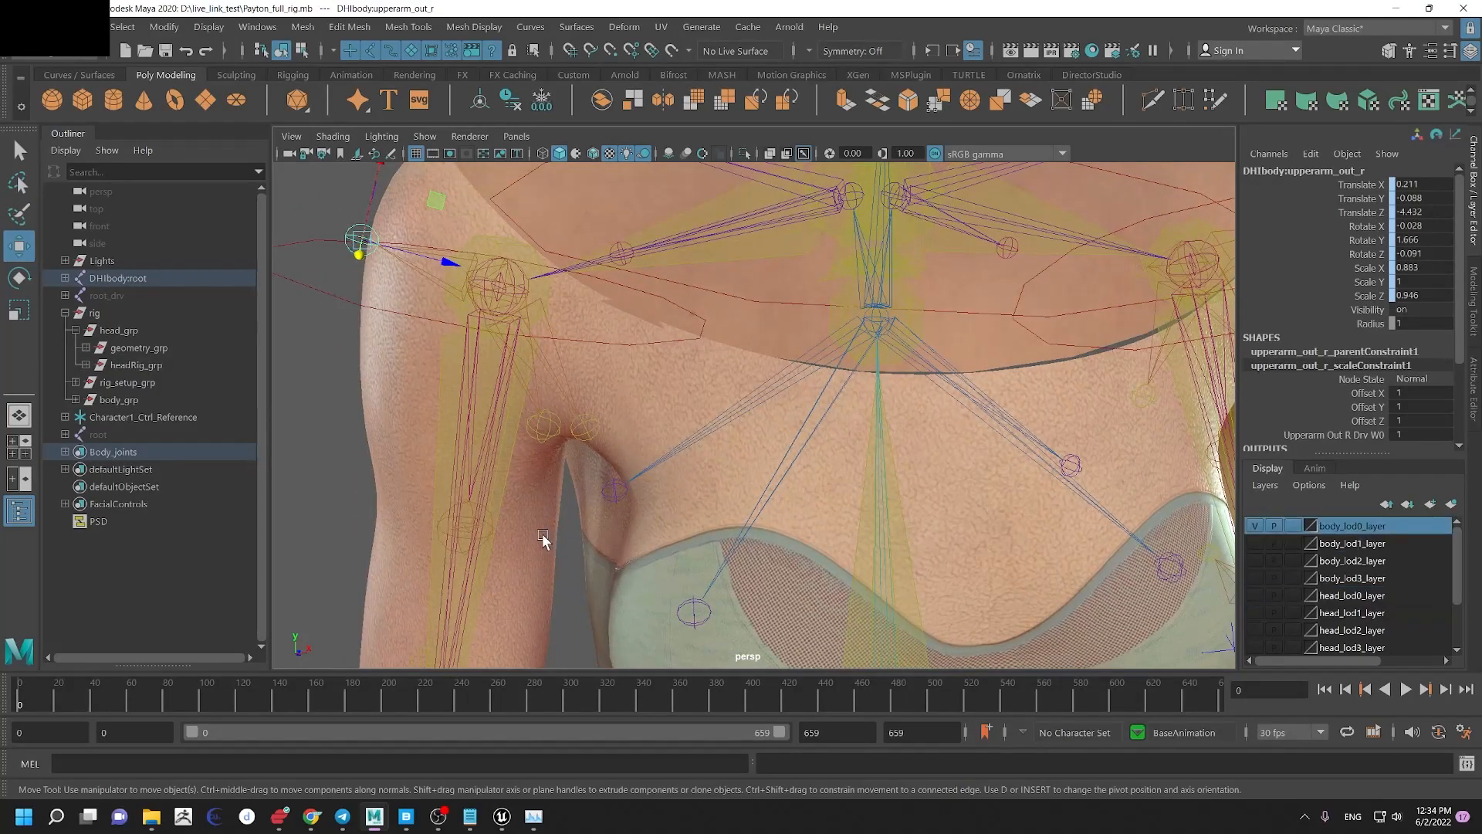
click(884, 624)
key(f)
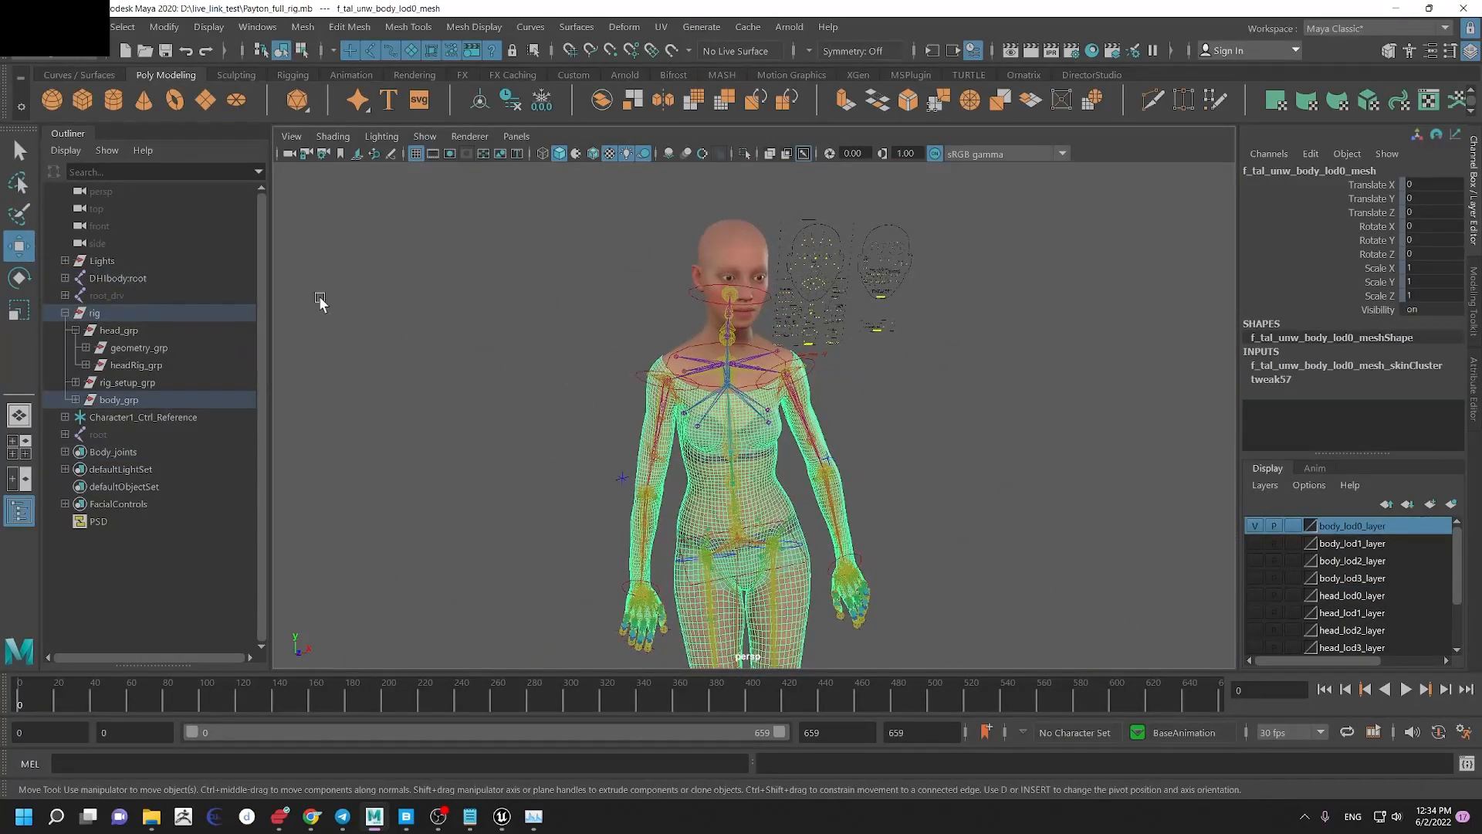
Step: Return to Unreal and reimport the body skeletal mesh in the animations folder
click(1394, 9)
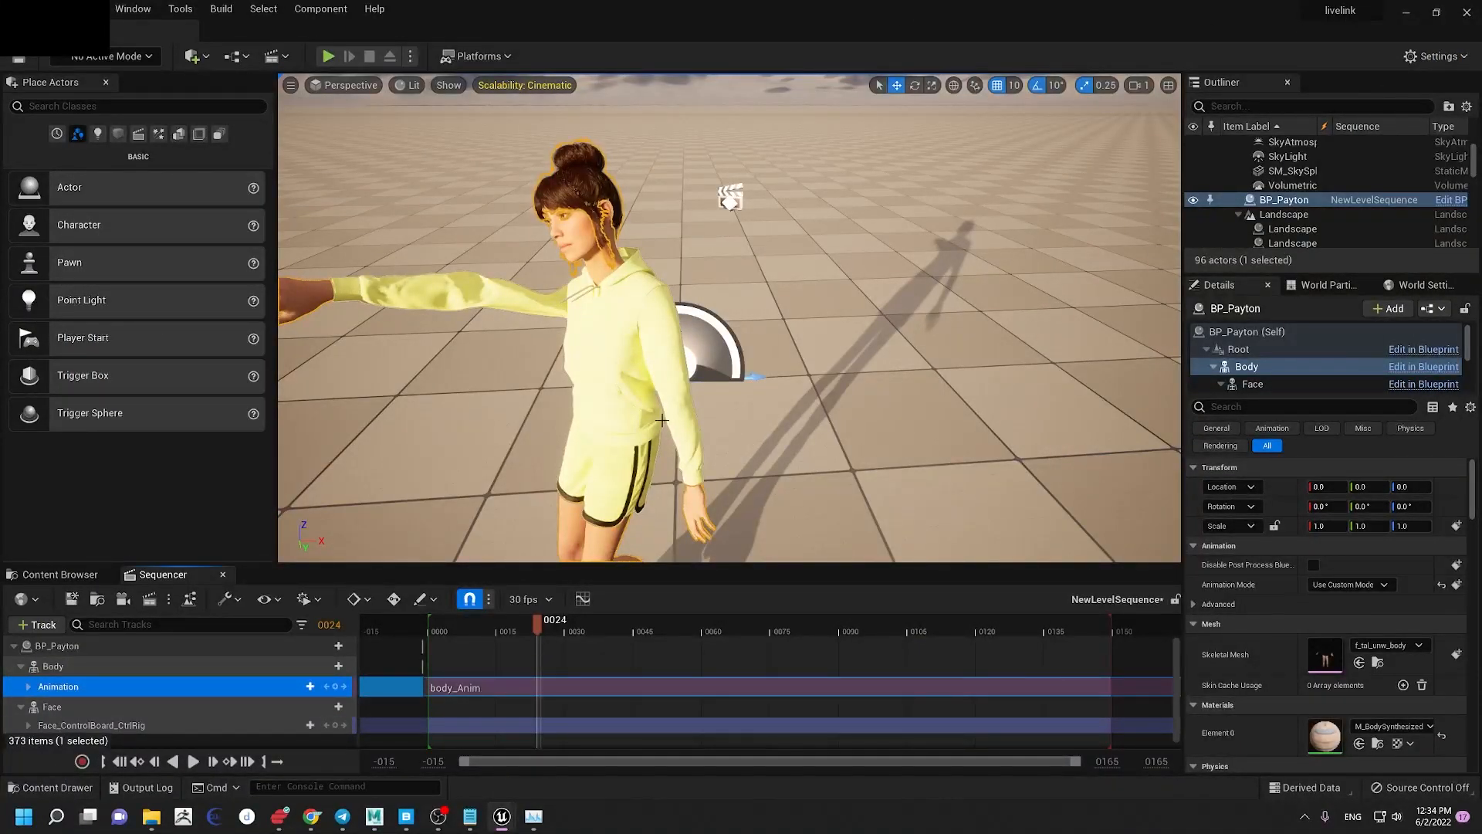
key(ctrl+space)
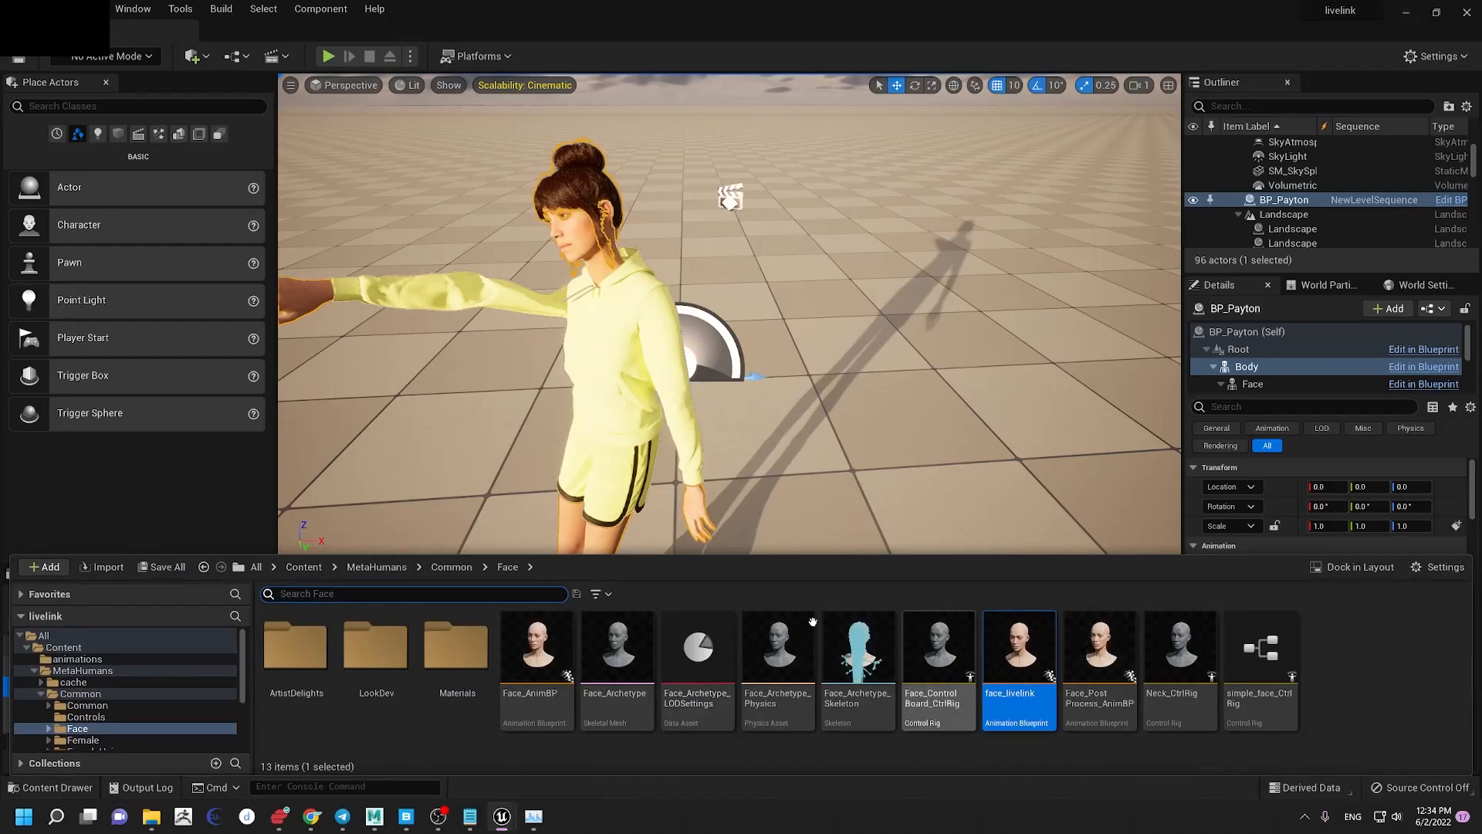
click(85, 660)
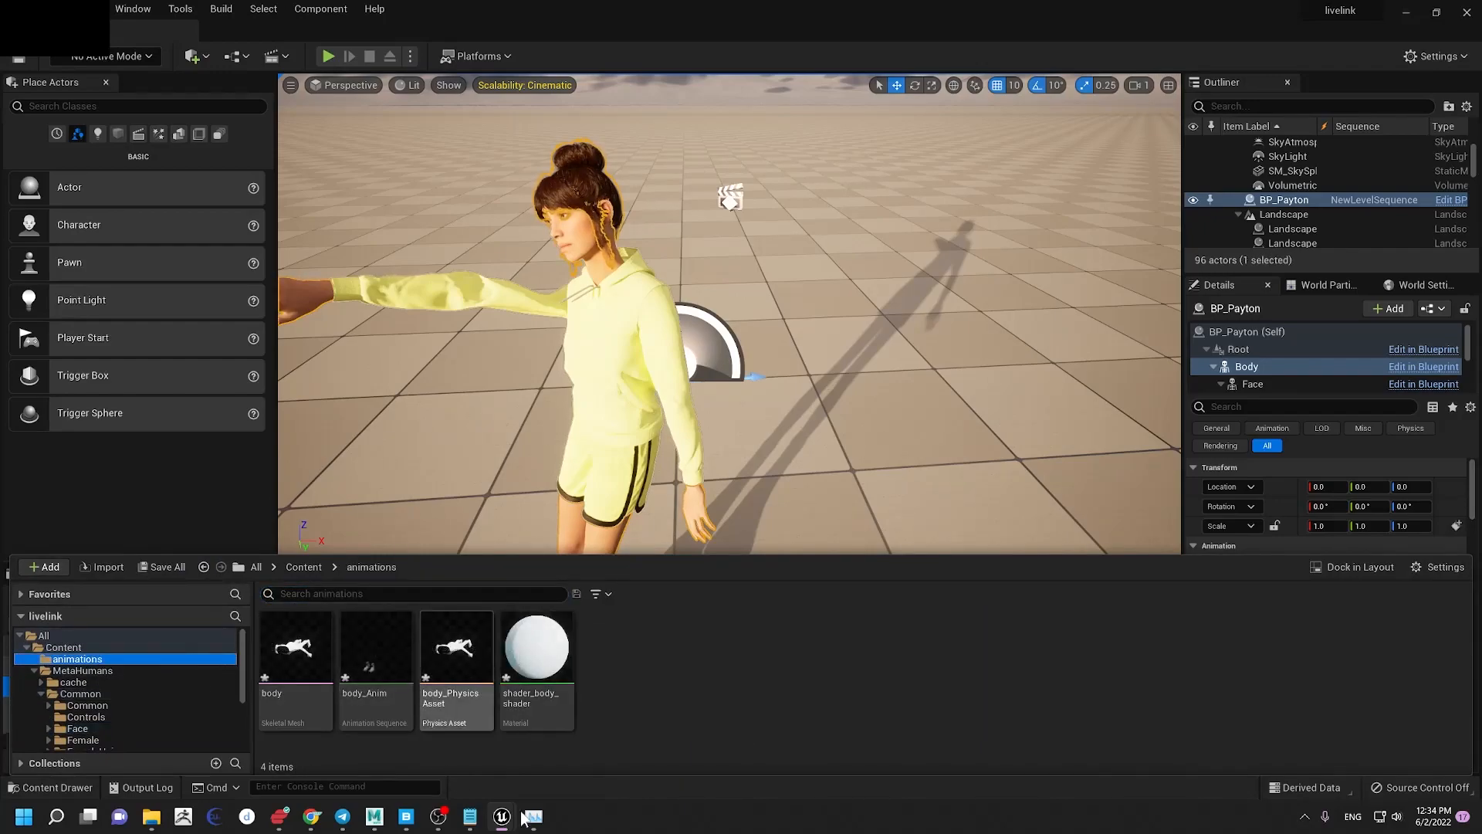
mouse_move(470, 816)
click(294, 656)
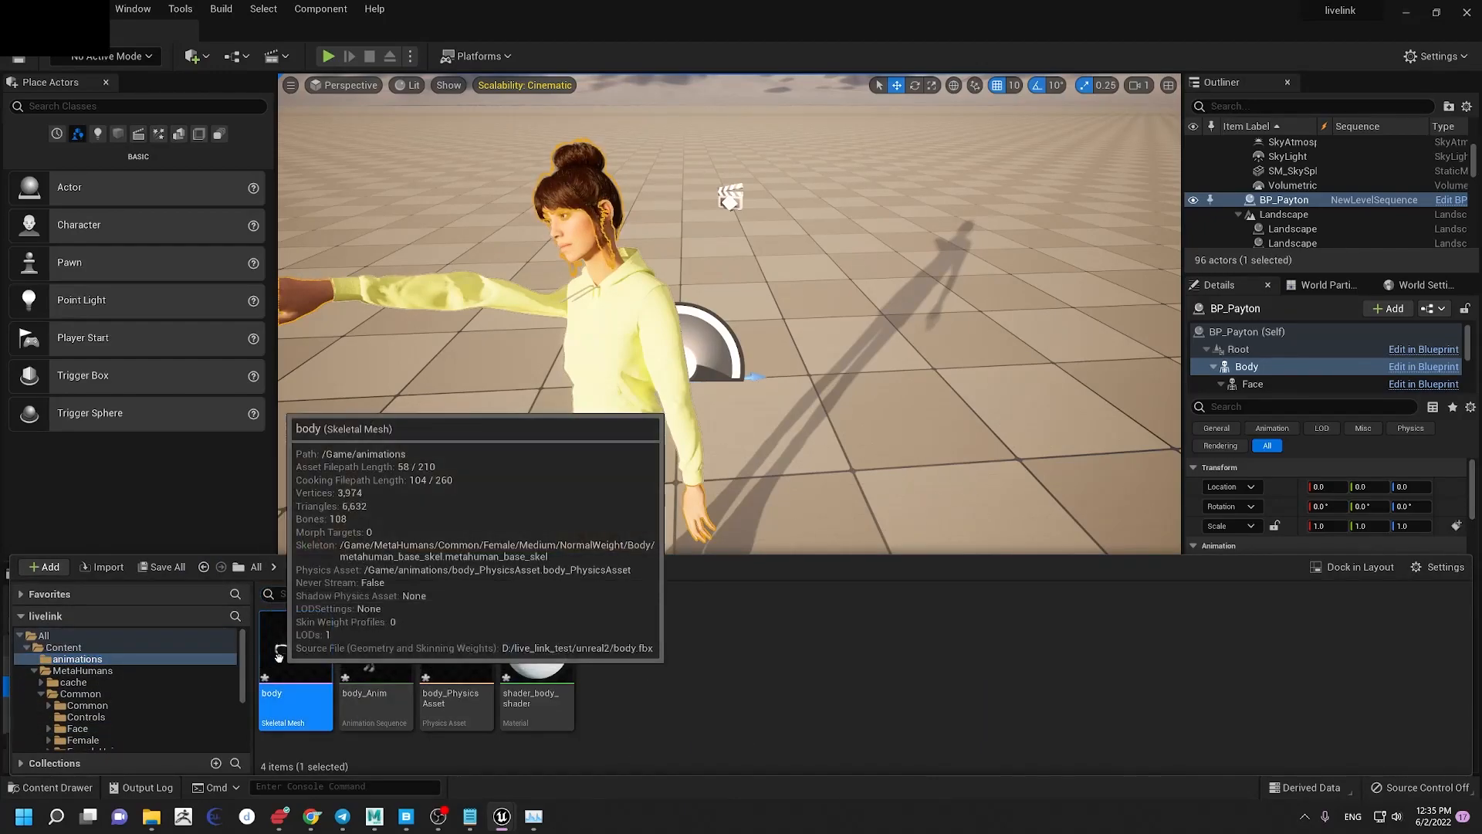
right_click(282, 656)
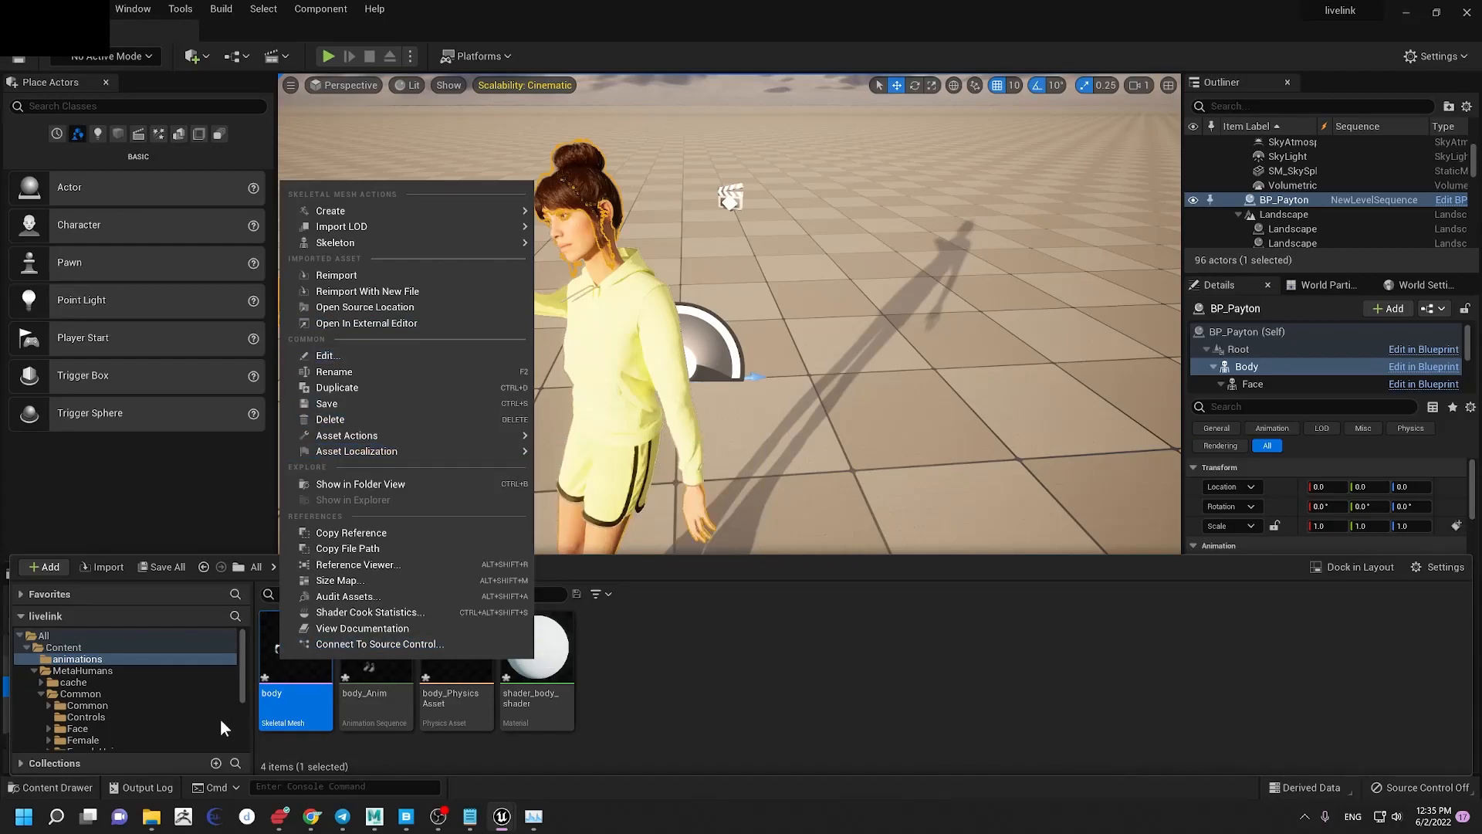
click(355, 276)
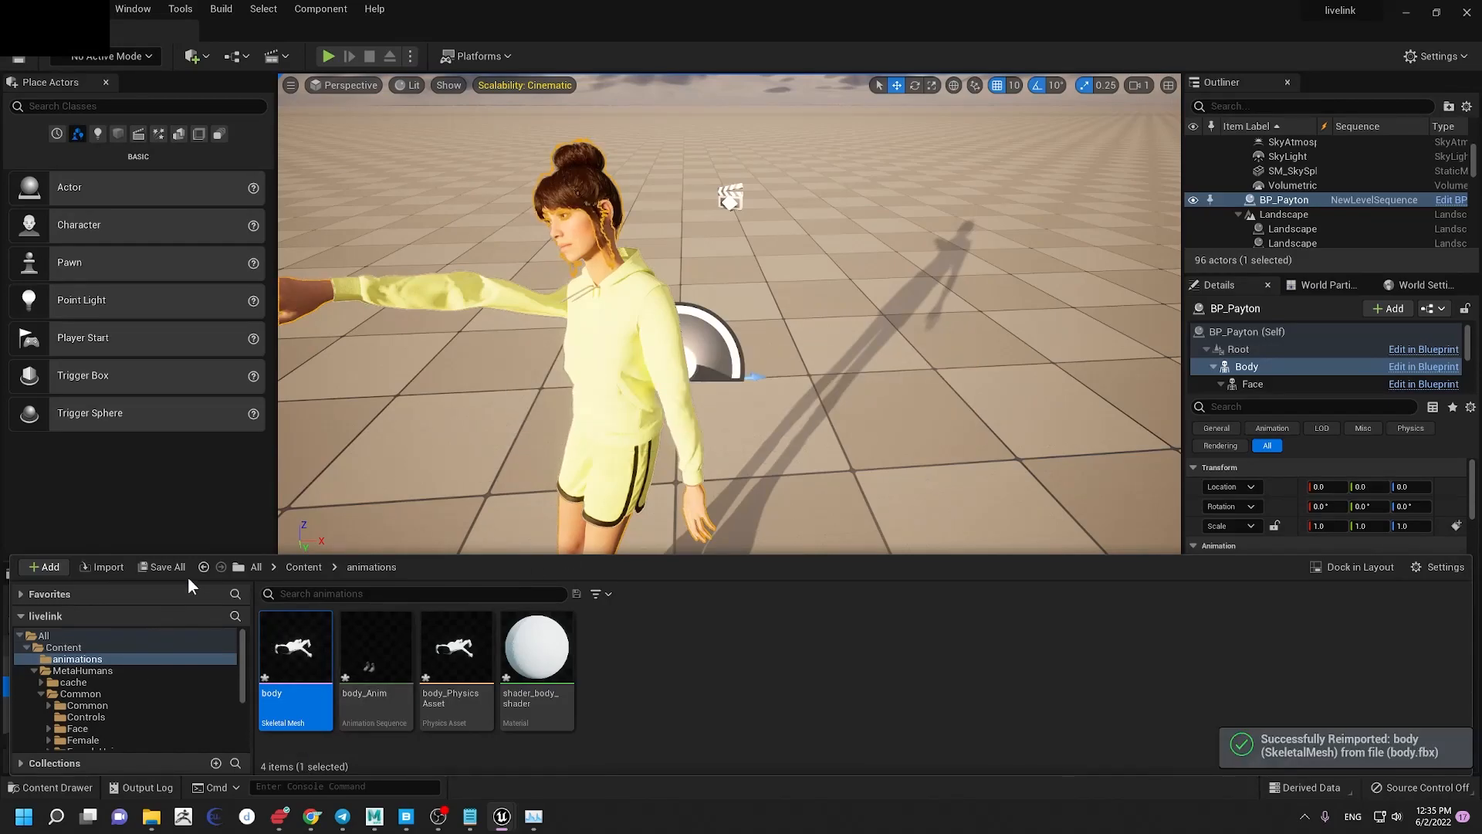
Step: Reimport the body_Anim animation sequence from its source file and close the content drawer
click(374, 665)
right_click(374, 666)
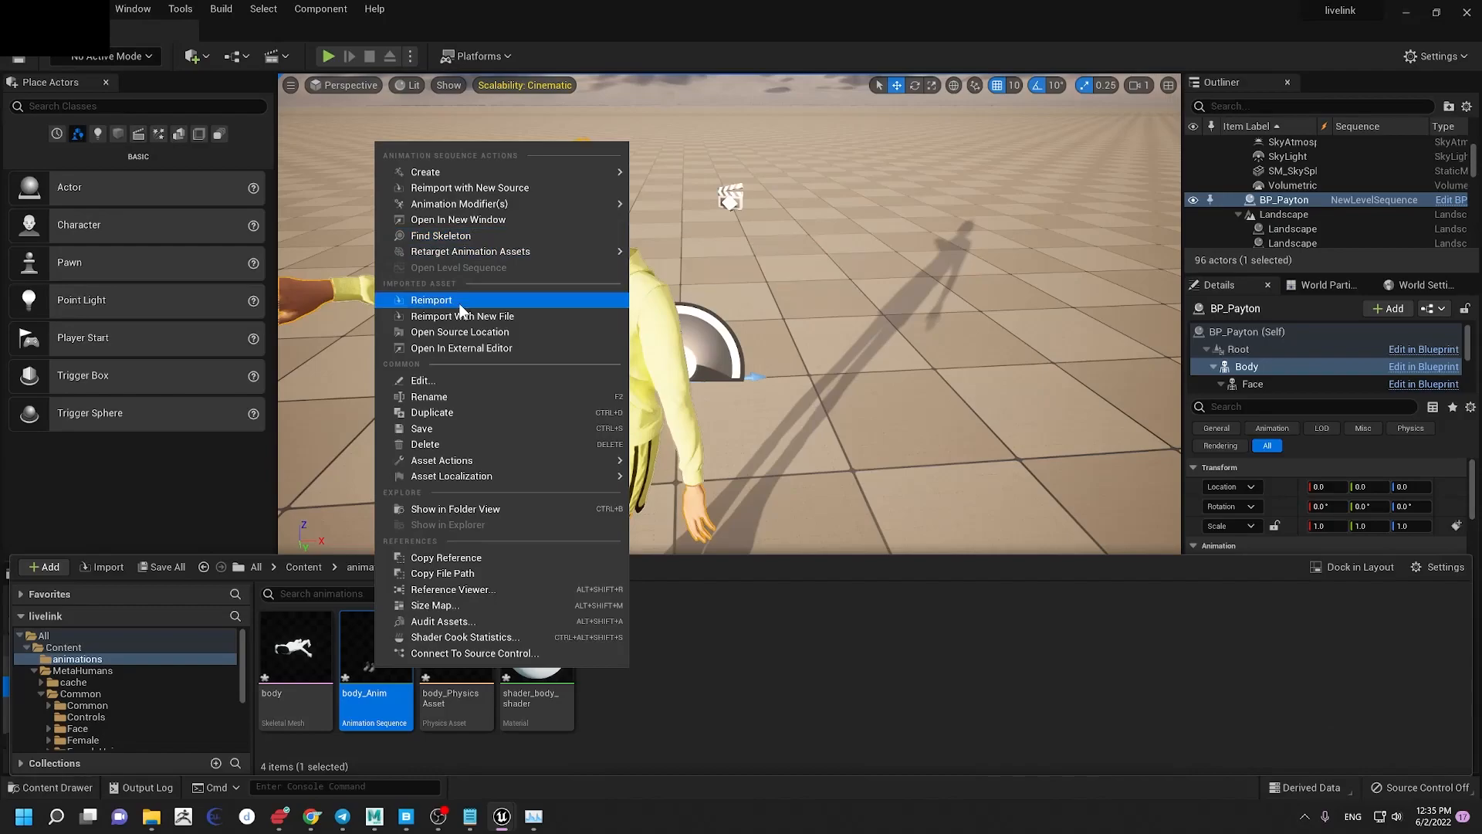
click(461, 301)
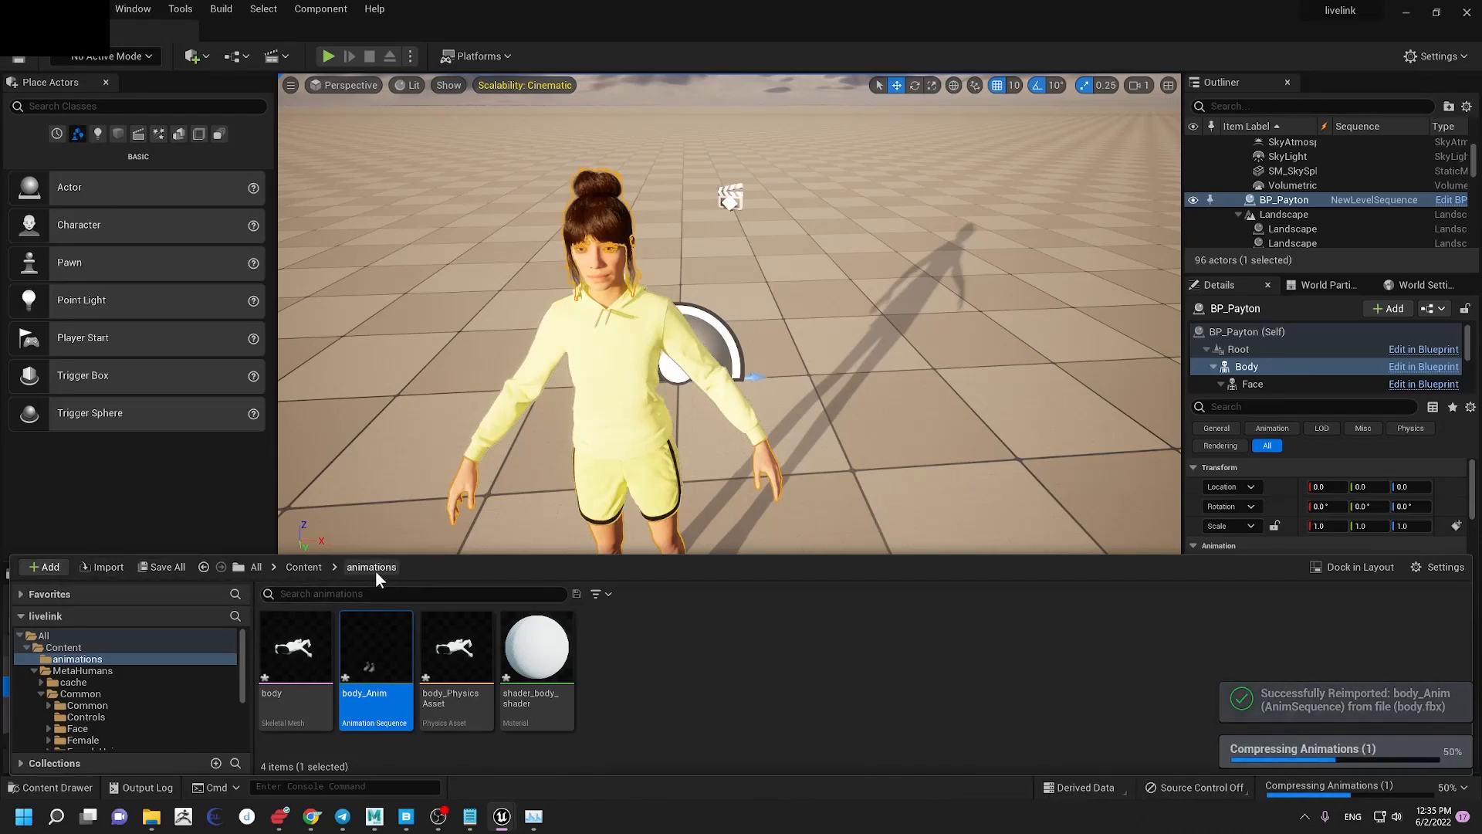
click(623, 549)
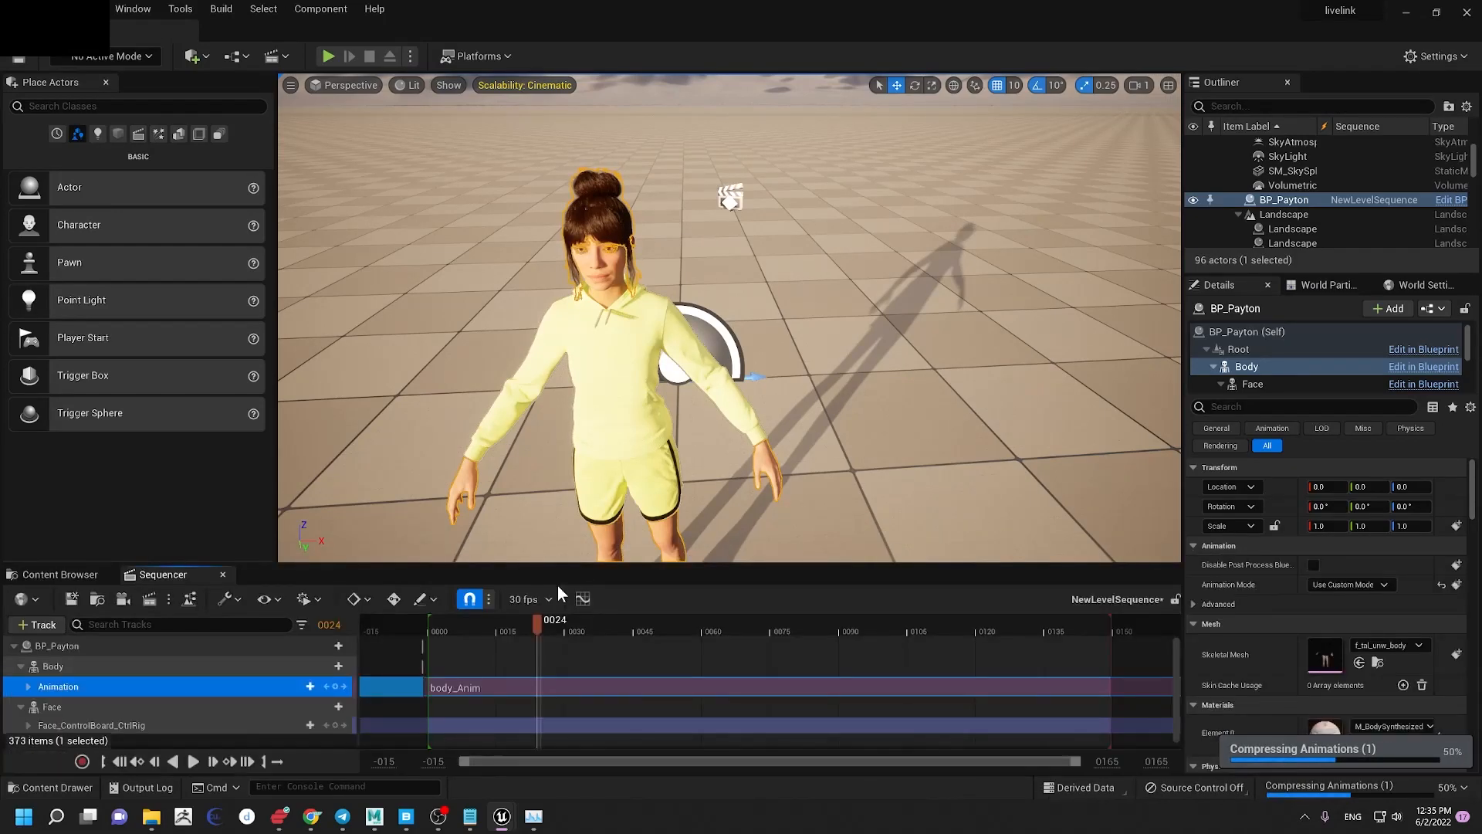
Step: Scrub the level sequence to several frames and inspect the reimported body animation on the character
click(511, 626)
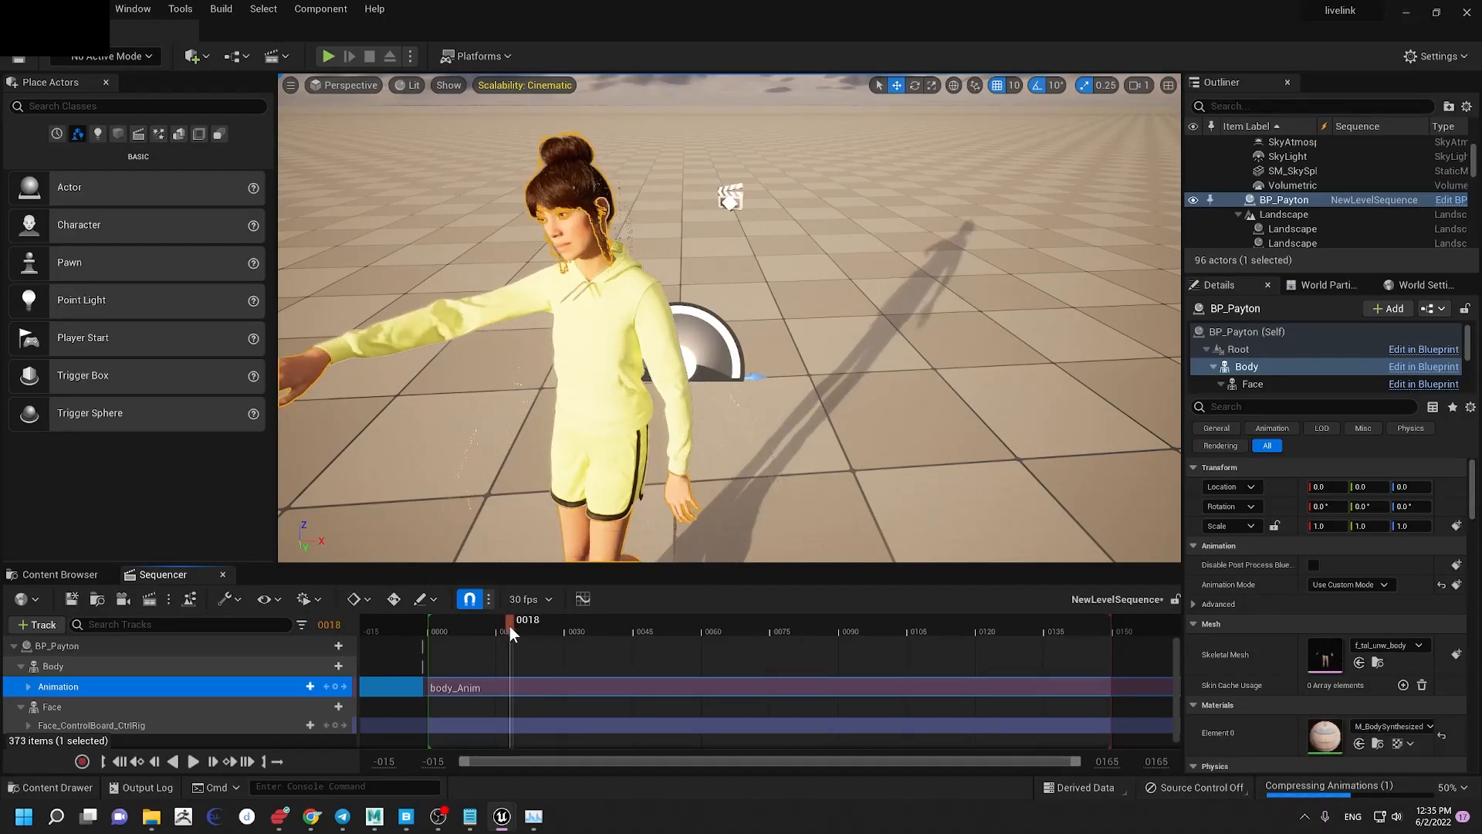
click(561, 626)
alt+drag(729, 325, 695, 266)
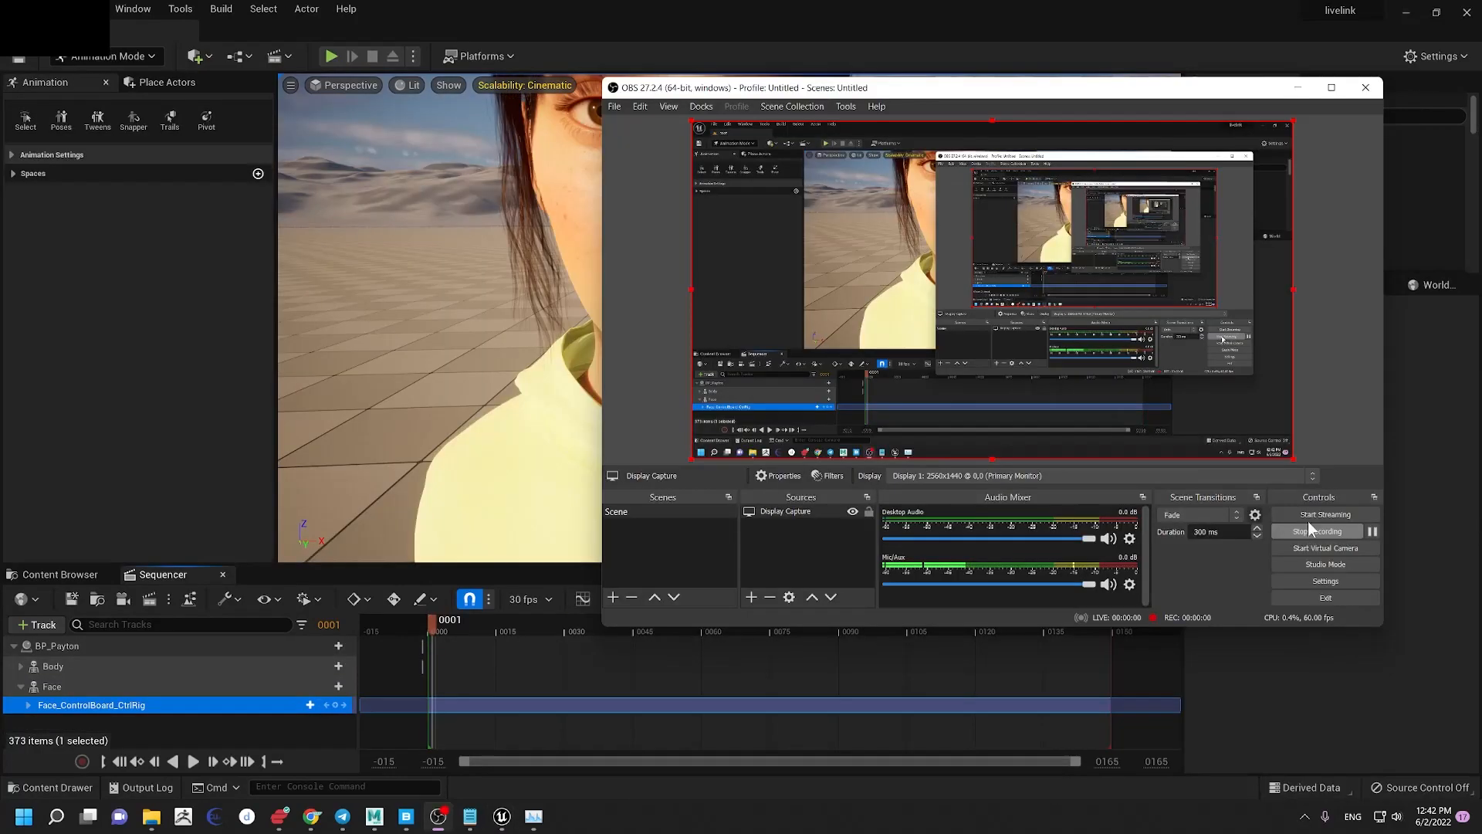
Step: Start a Control Rig FBX import on the Face_ControlBoard_CtrlRig track, choosing face.fbx from the unreal2 folder
click(1297, 88)
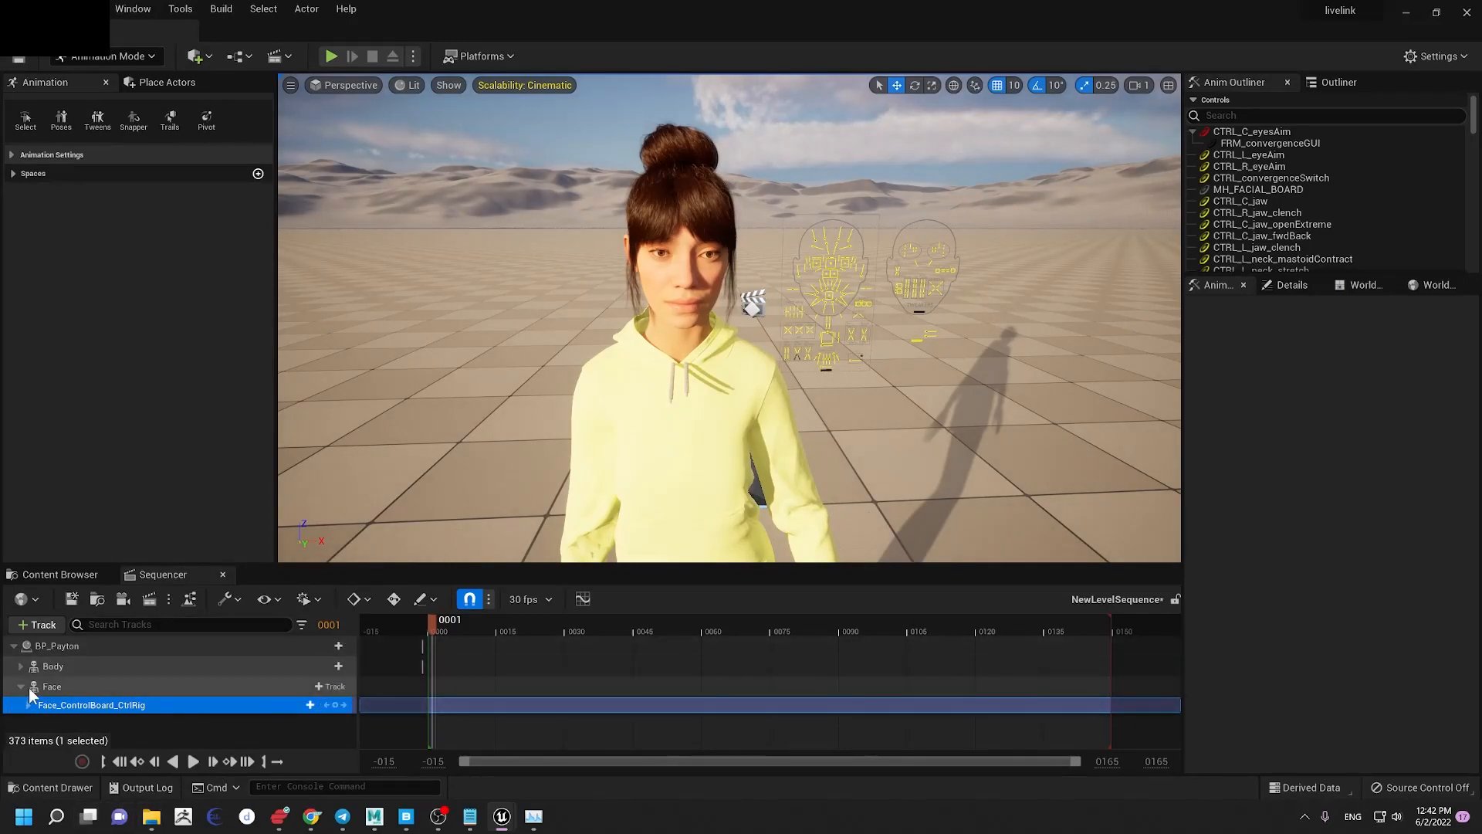
right_click(86, 707)
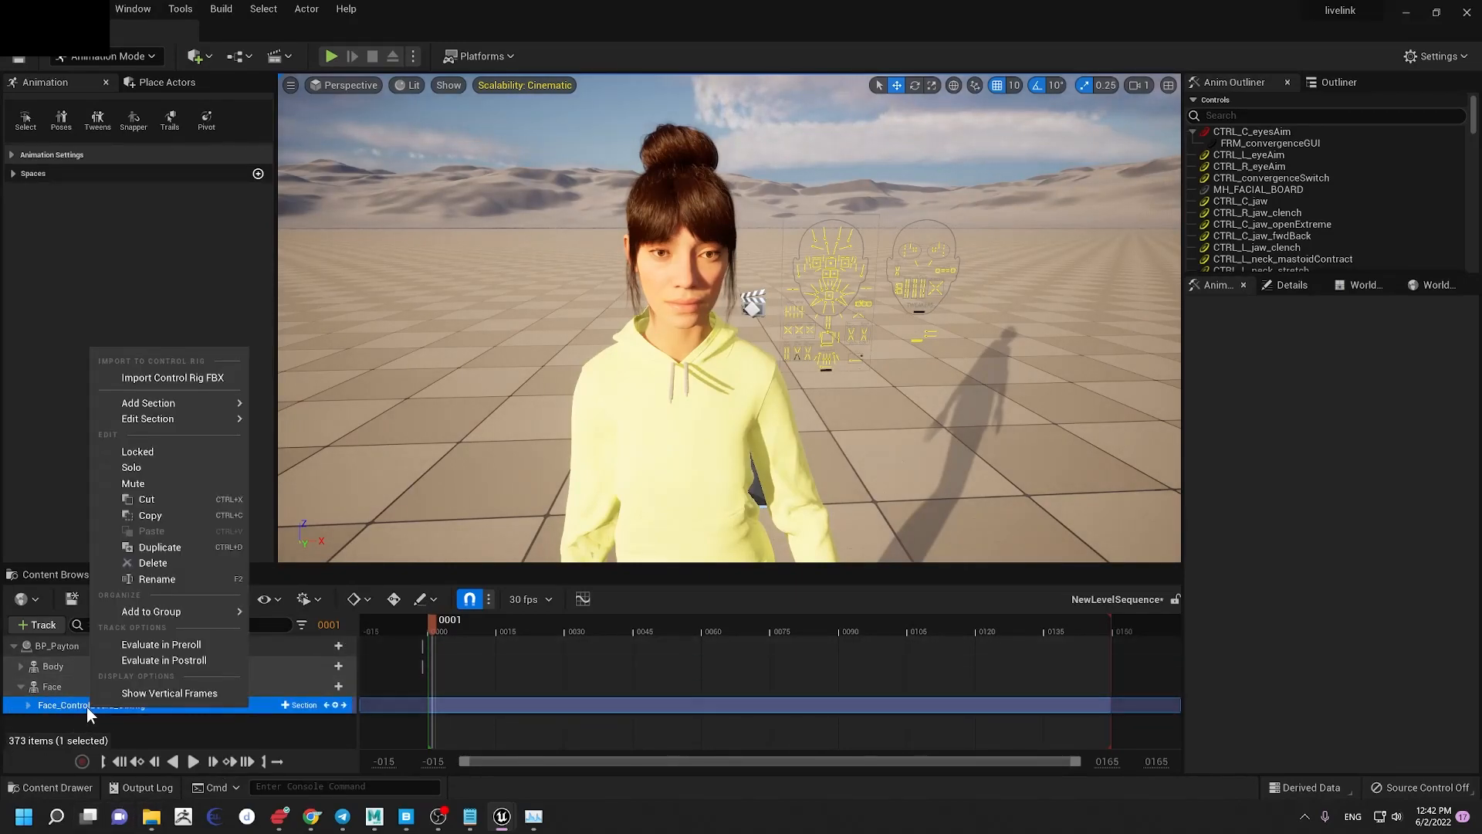
click(159, 380)
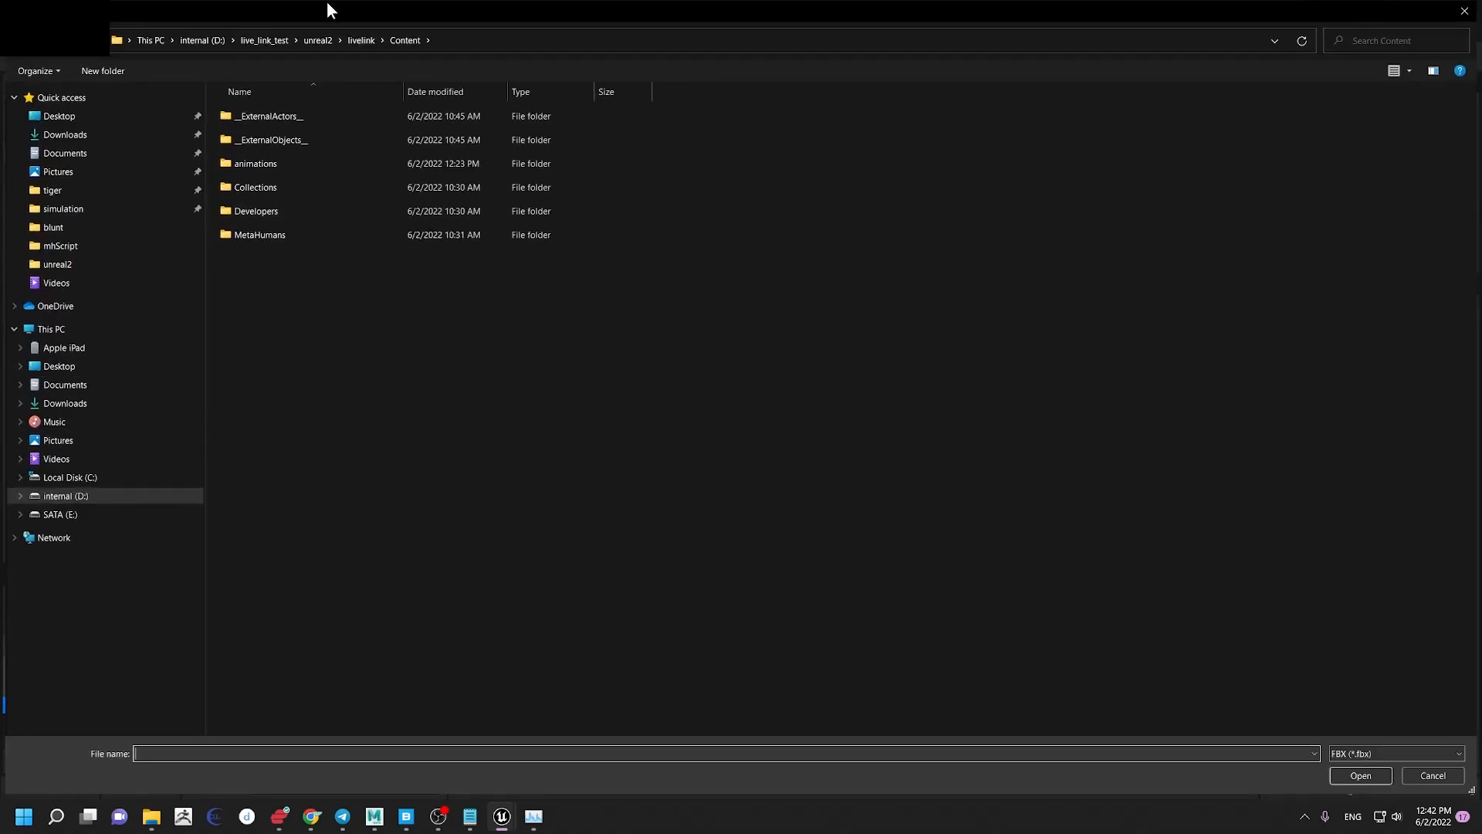
click(361, 40)
click(316, 40)
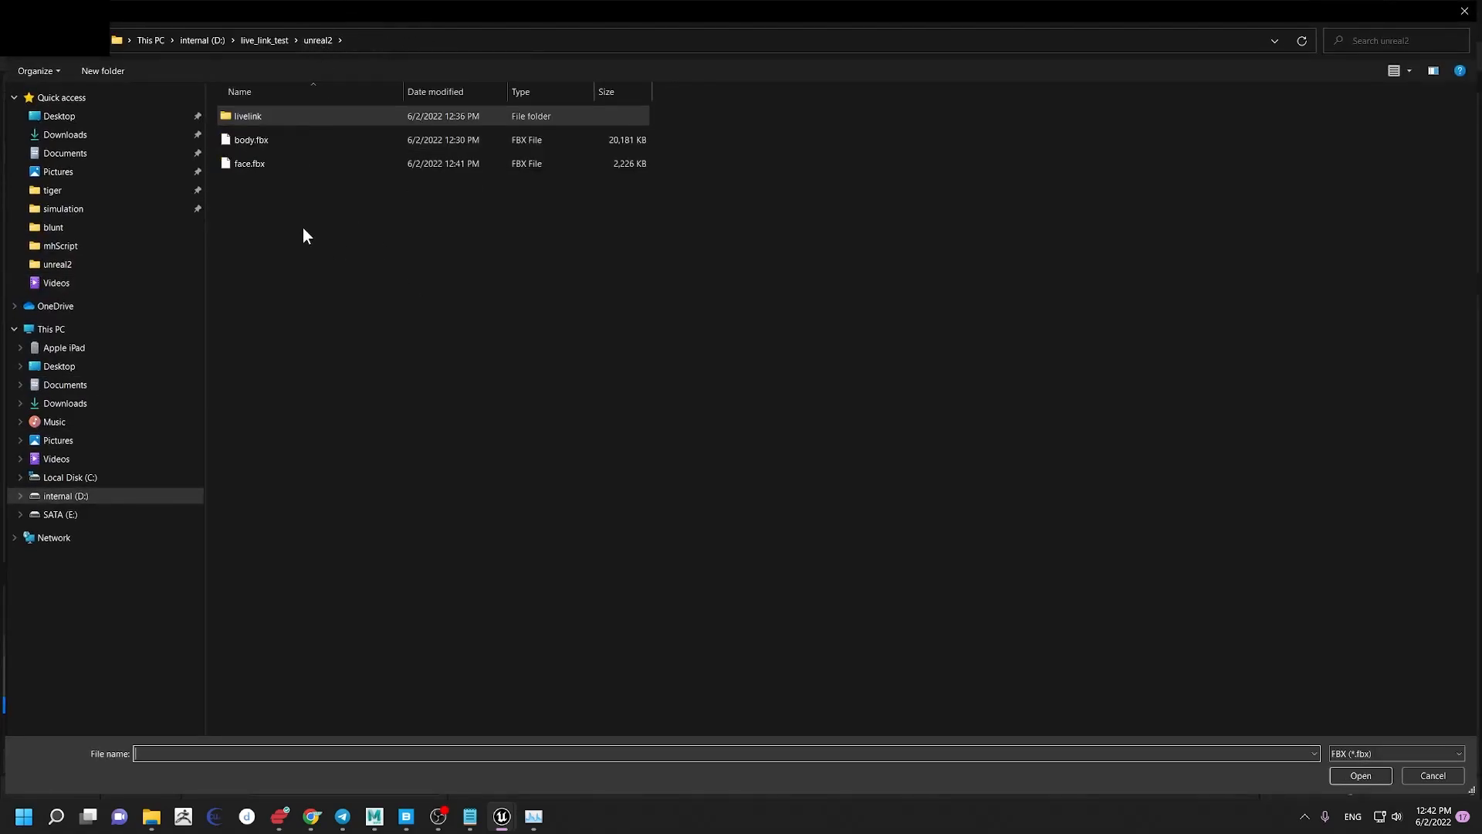
double_click(273, 166)
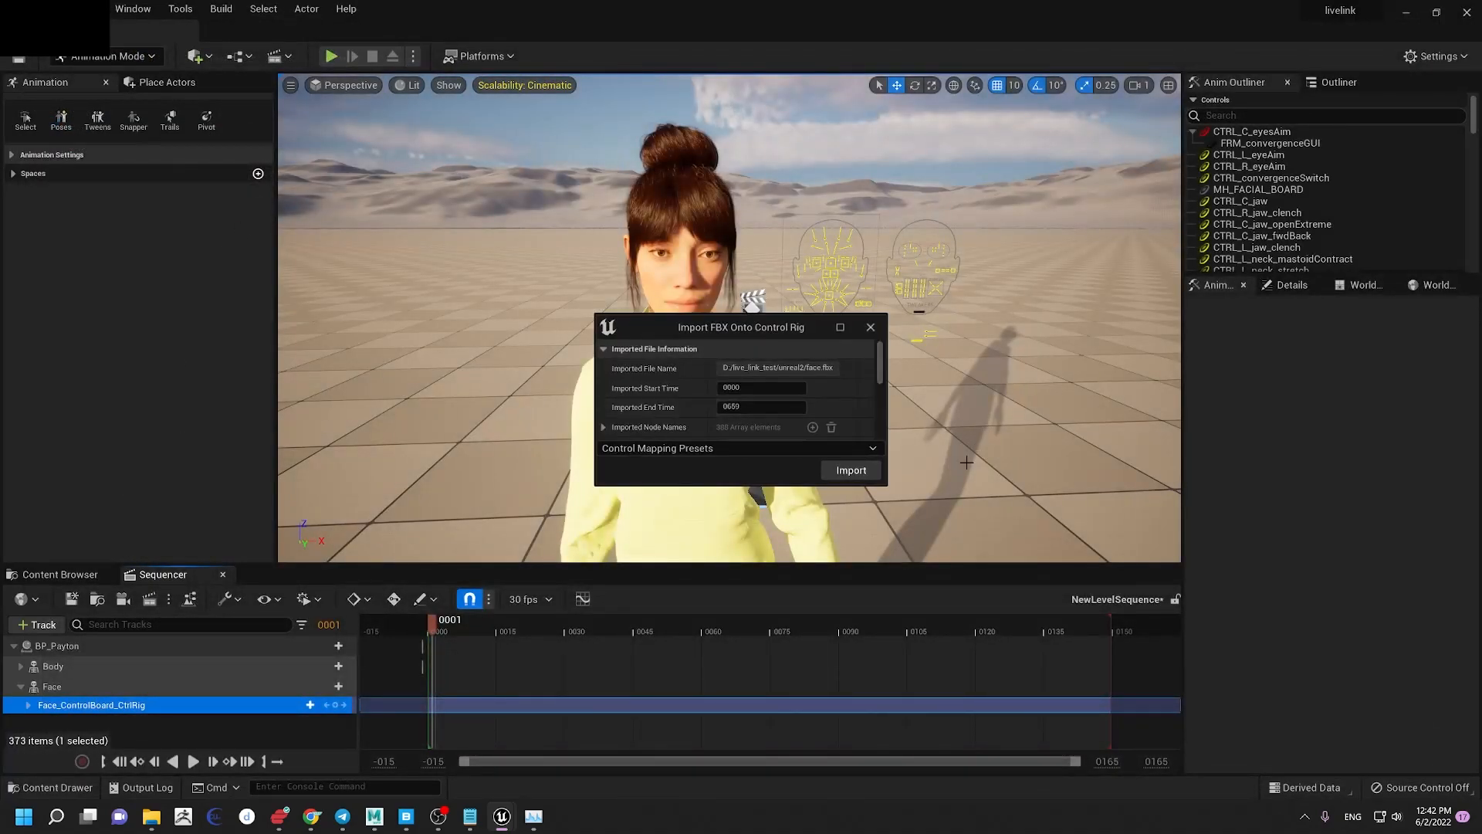
Step: Apply the MetaHuman Control Mappings preset and import the face FBX onto the control rig
drag(886, 484, 919, 664)
scroll(914, 530, down, 3)
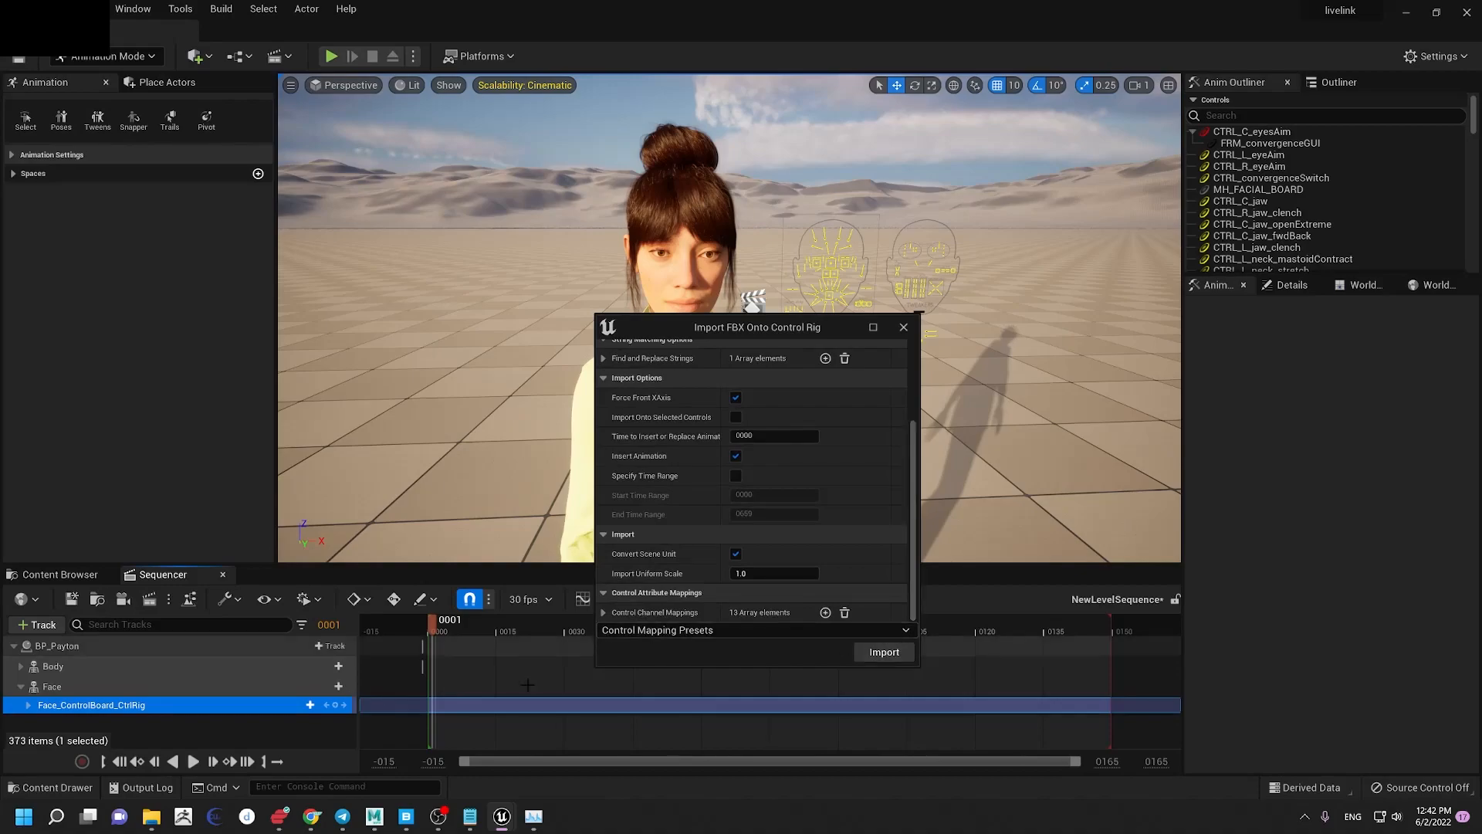
click(777, 628)
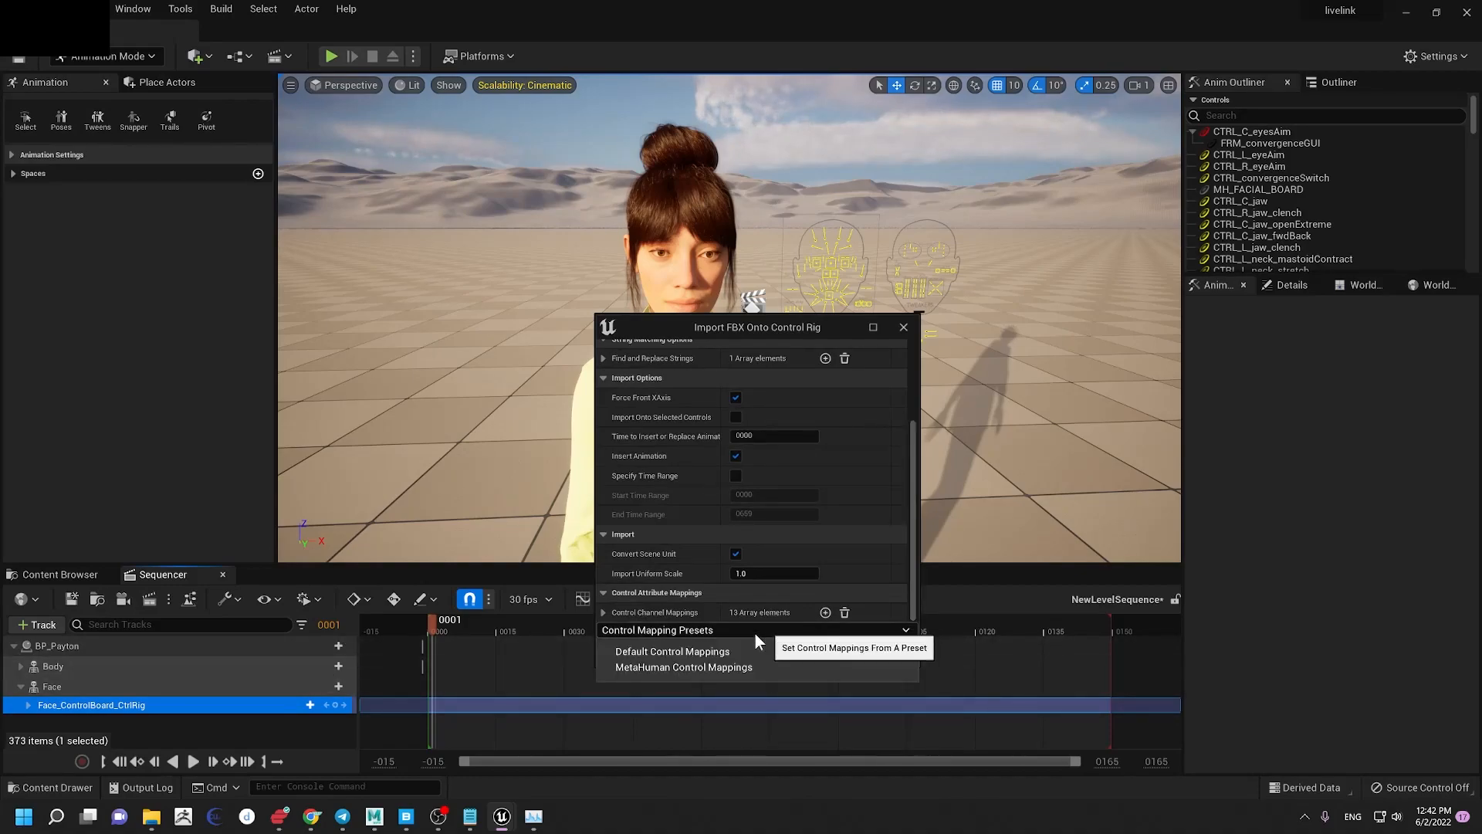
click(641, 667)
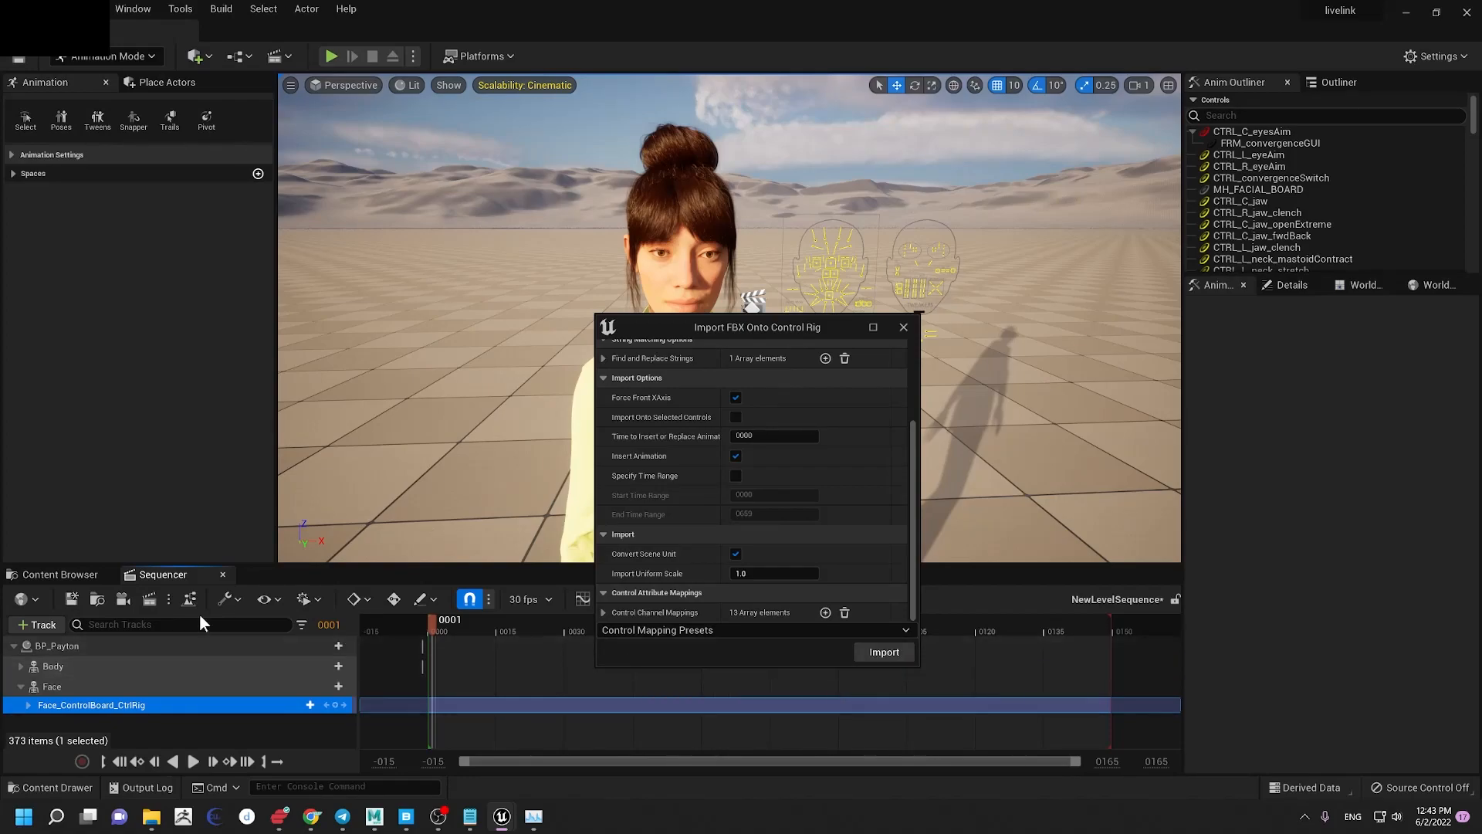
click(889, 654)
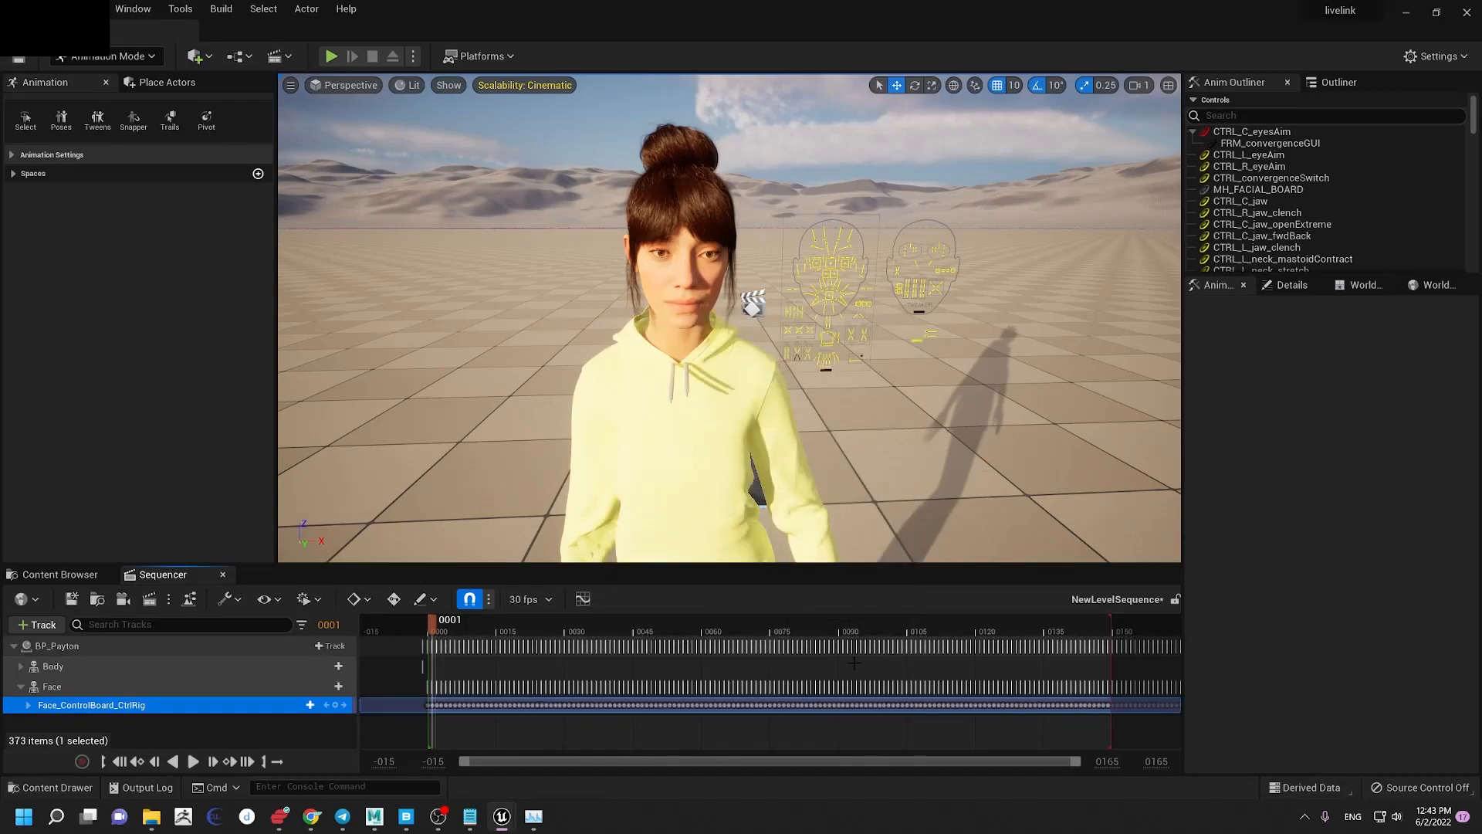
Step: Scrub and play the sequence to review the facial animation together with the body motion
drag(433, 627, 593, 641)
scroll(650, 371, up, 5)
scroll(658, 414, down, 4)
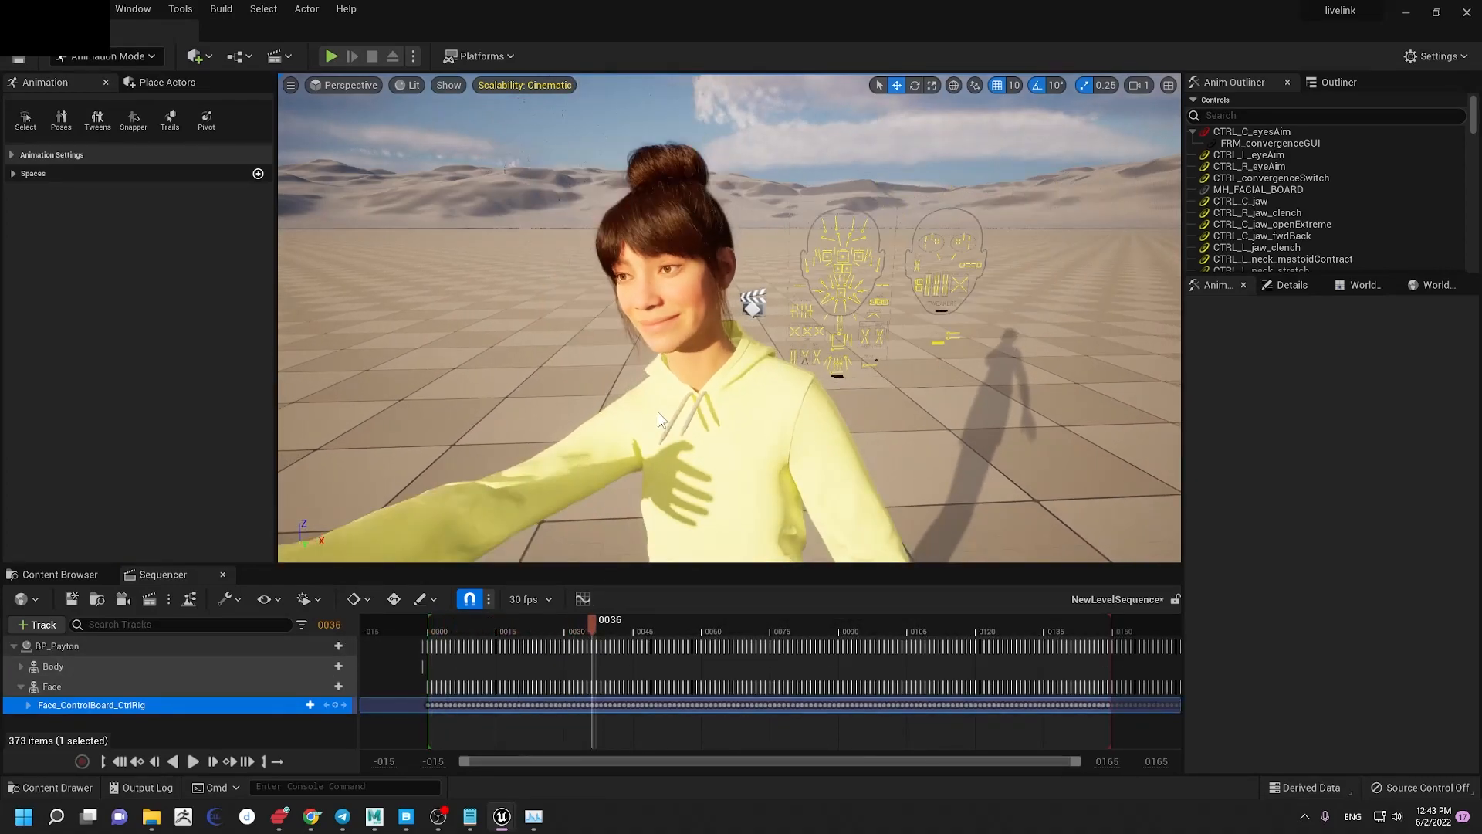
click(194, 761)
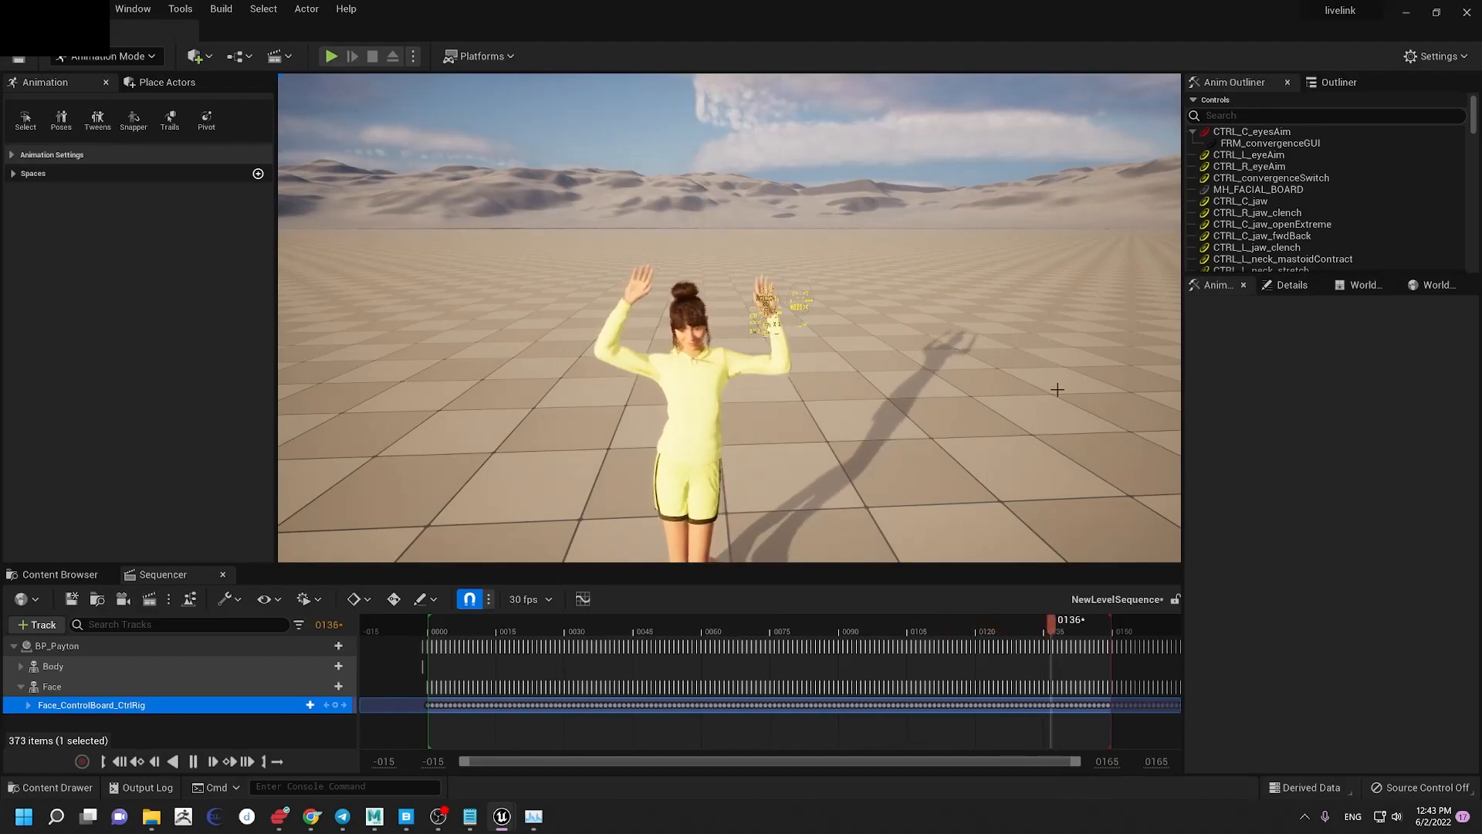
middle_drag(729, 318, 741, 451)
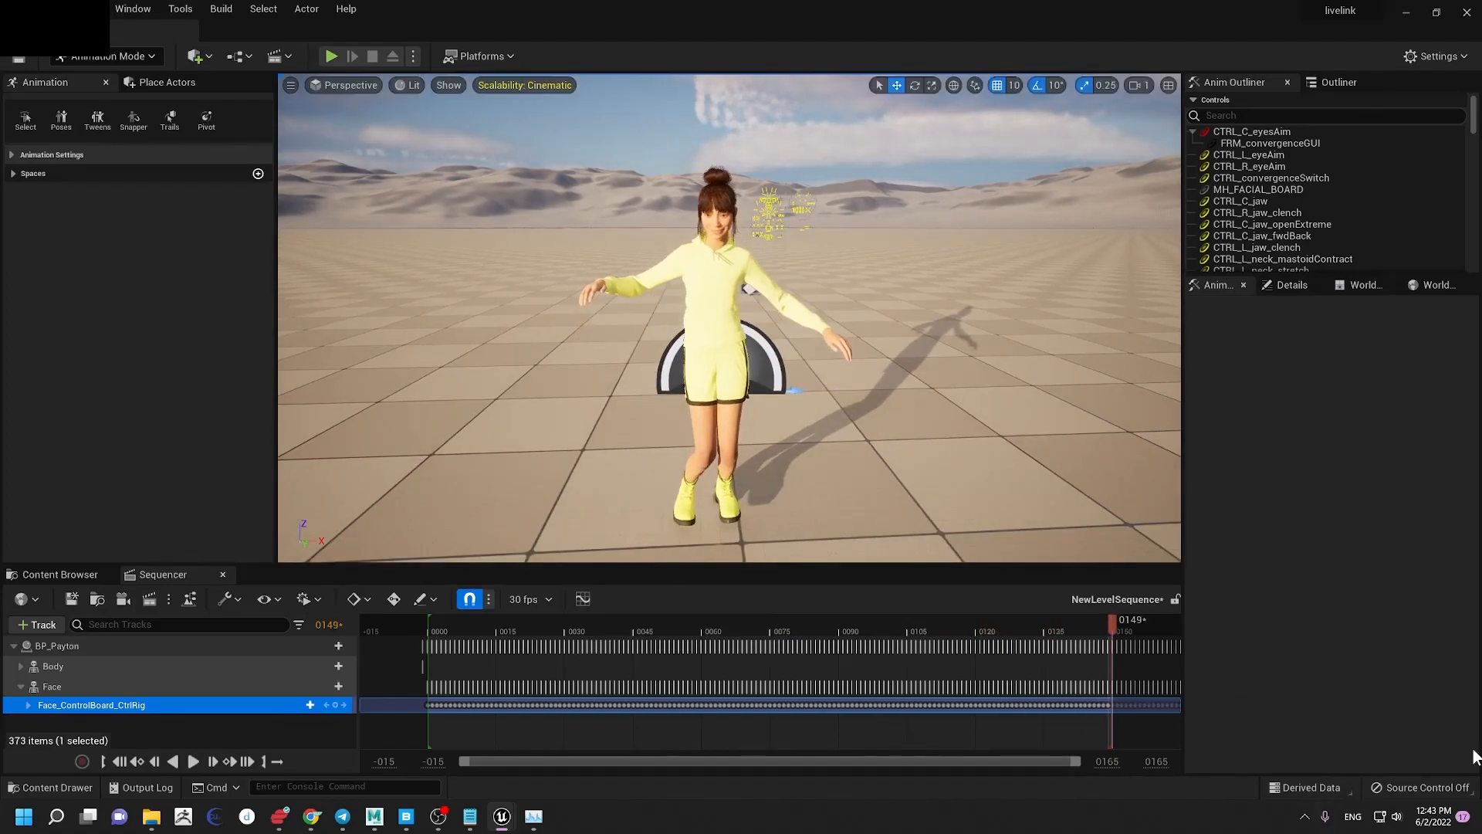
Step: Extend the sequence's playback range to the last imported face keyframe and move the playhead to frame 75
ctrl+scroll(854, 666, down, 11)
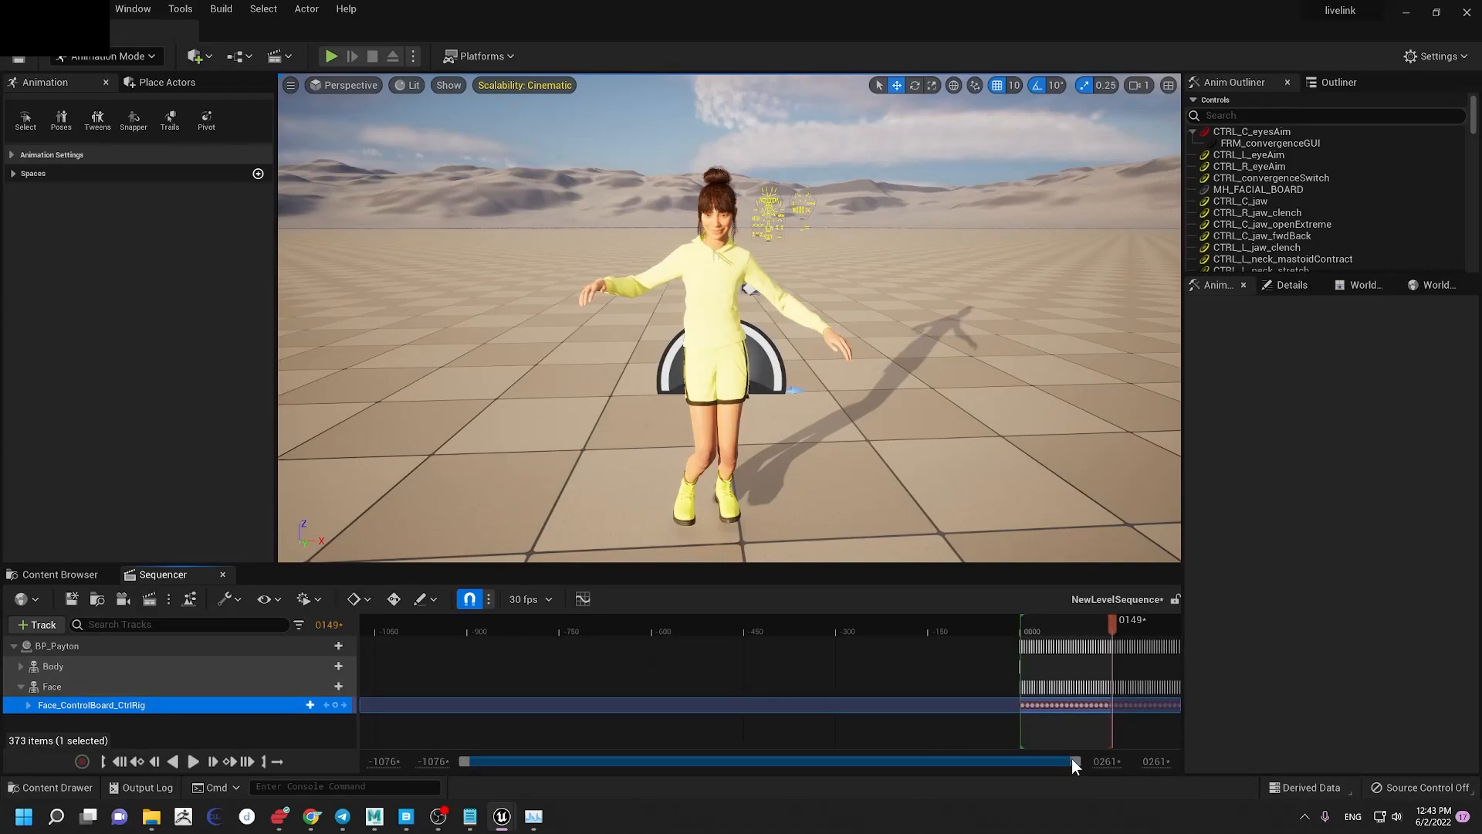
right_drag(864, 675, 353, 675)
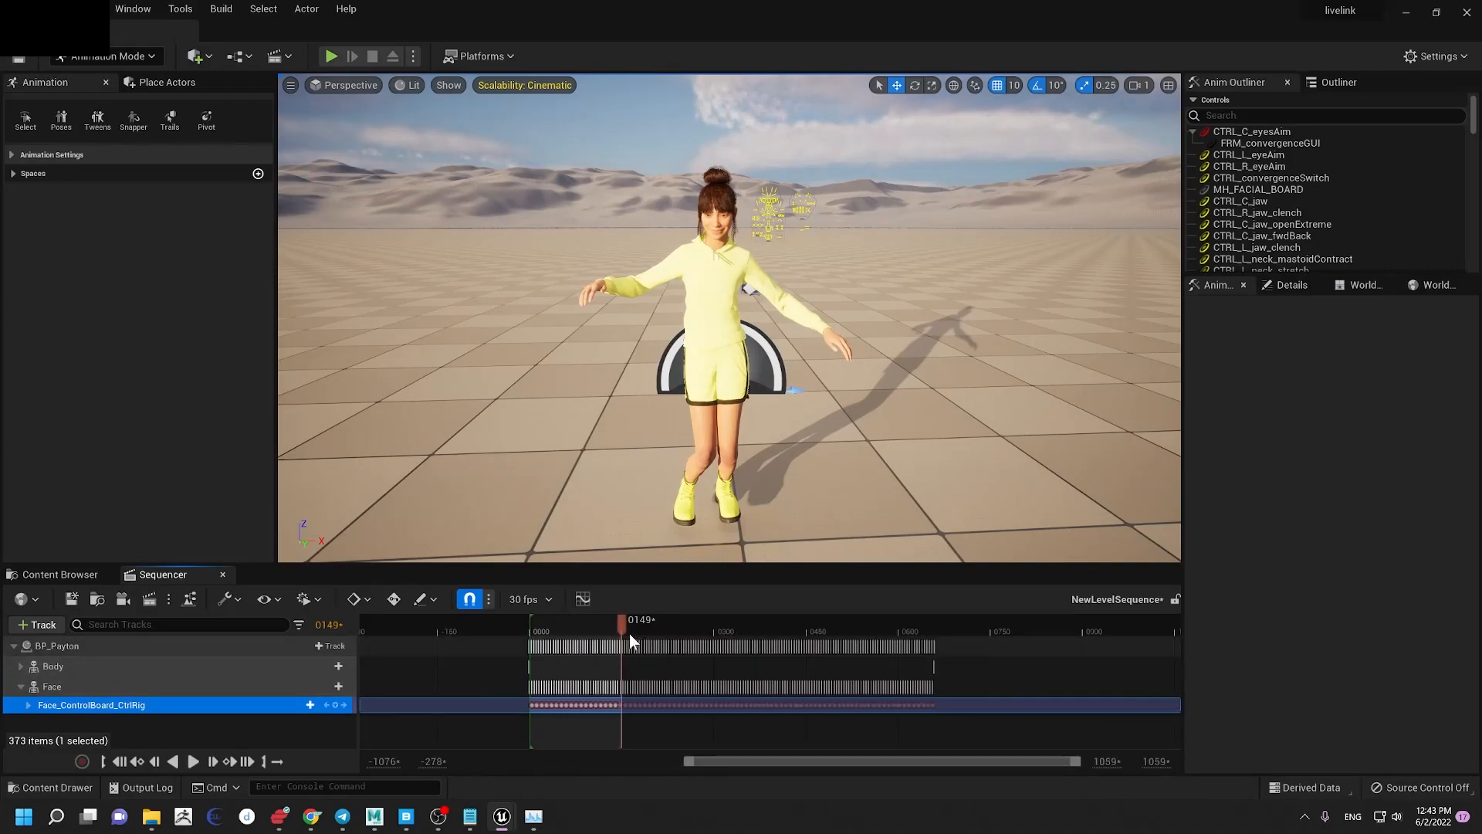
click(576, 628)
drag(621, 646, 935, 647)
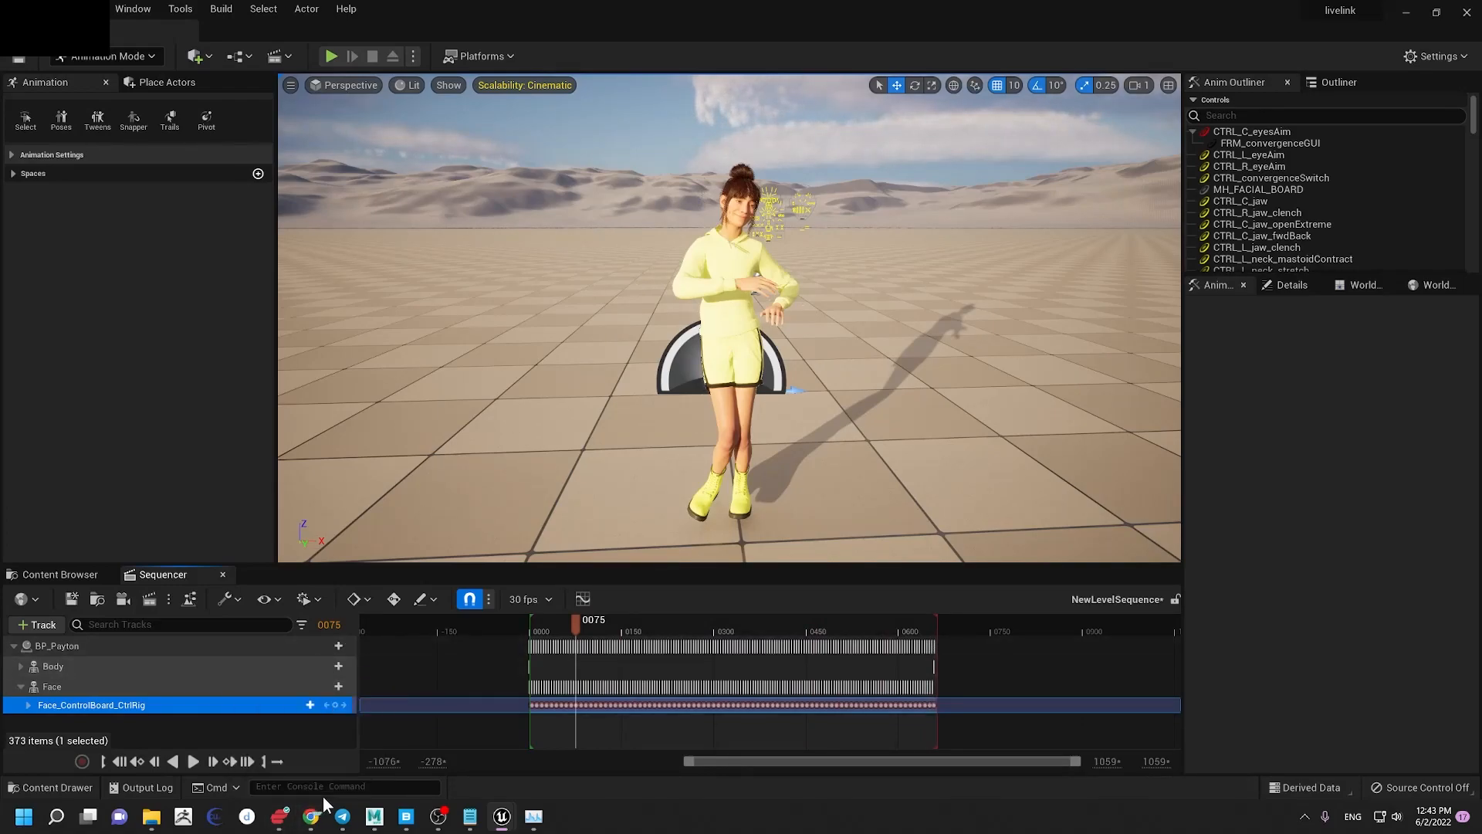
Step: Turn on looping and play the extended sequence, framing the character to watch it, and pause at frame 108
click(280, 759)
click(193, 763)
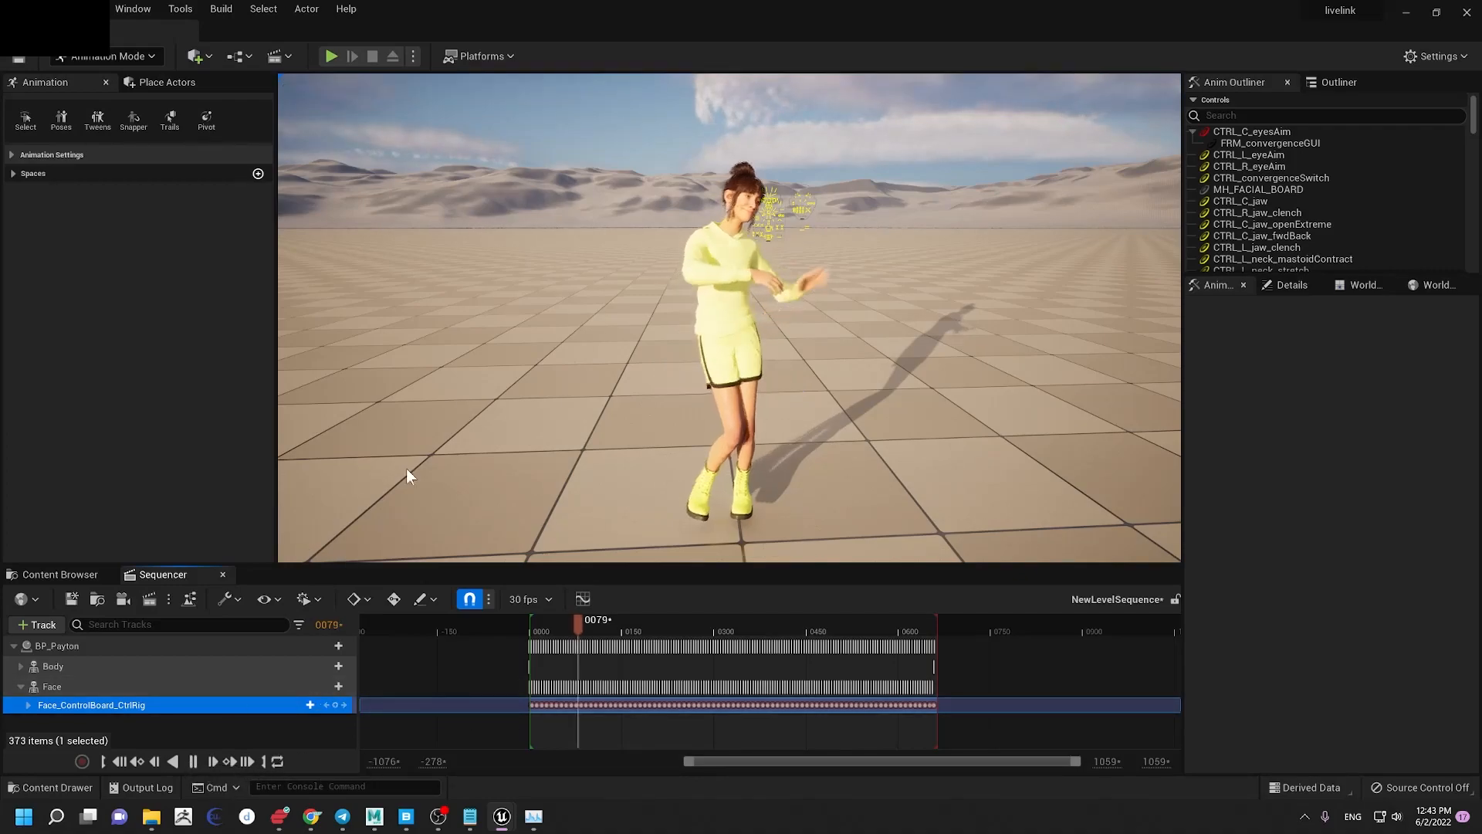
click(916, 251)
alt+drag(817, 285, 817, 285)
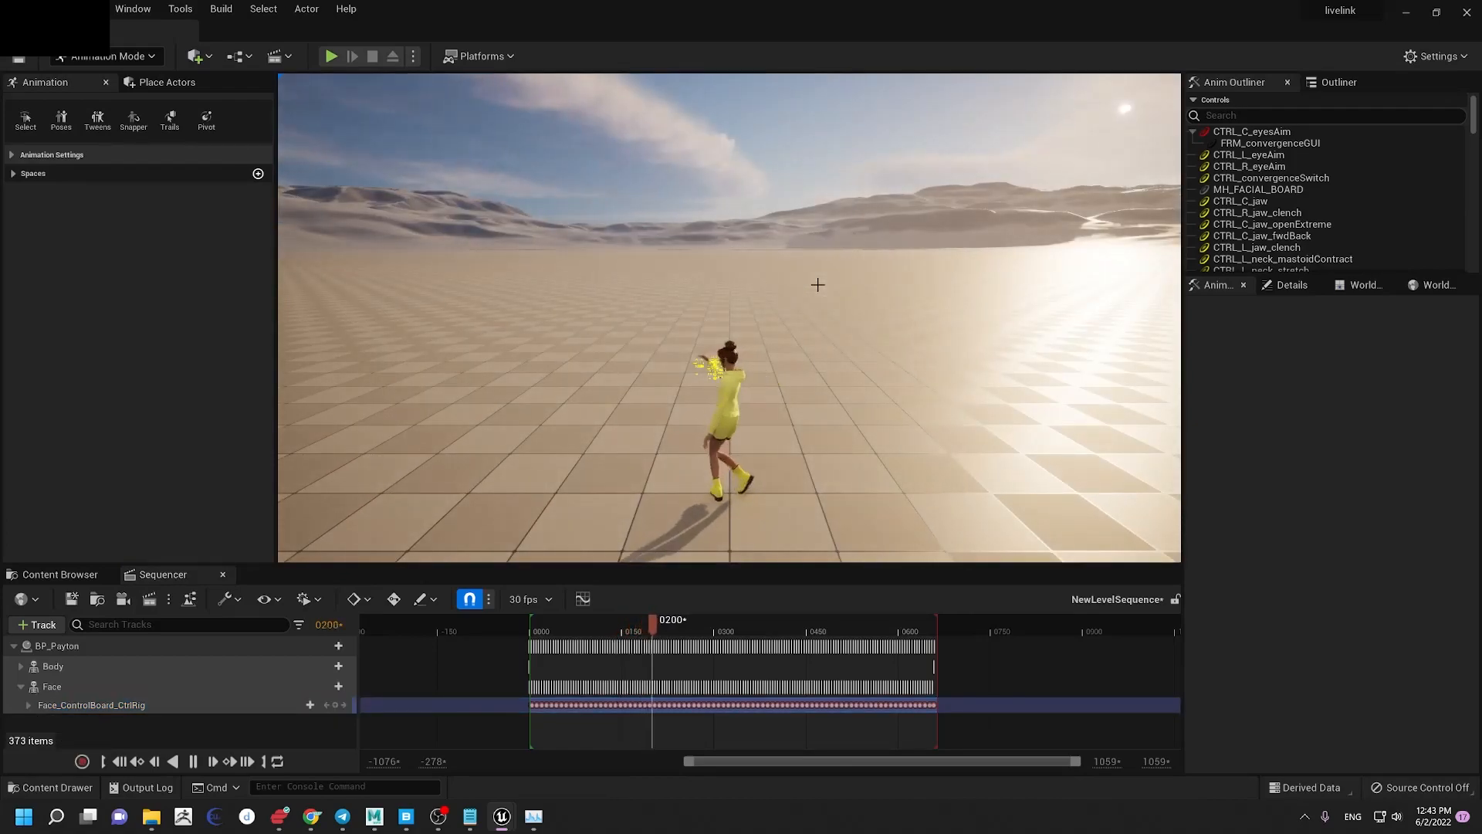
click(749, 376)
key(f)
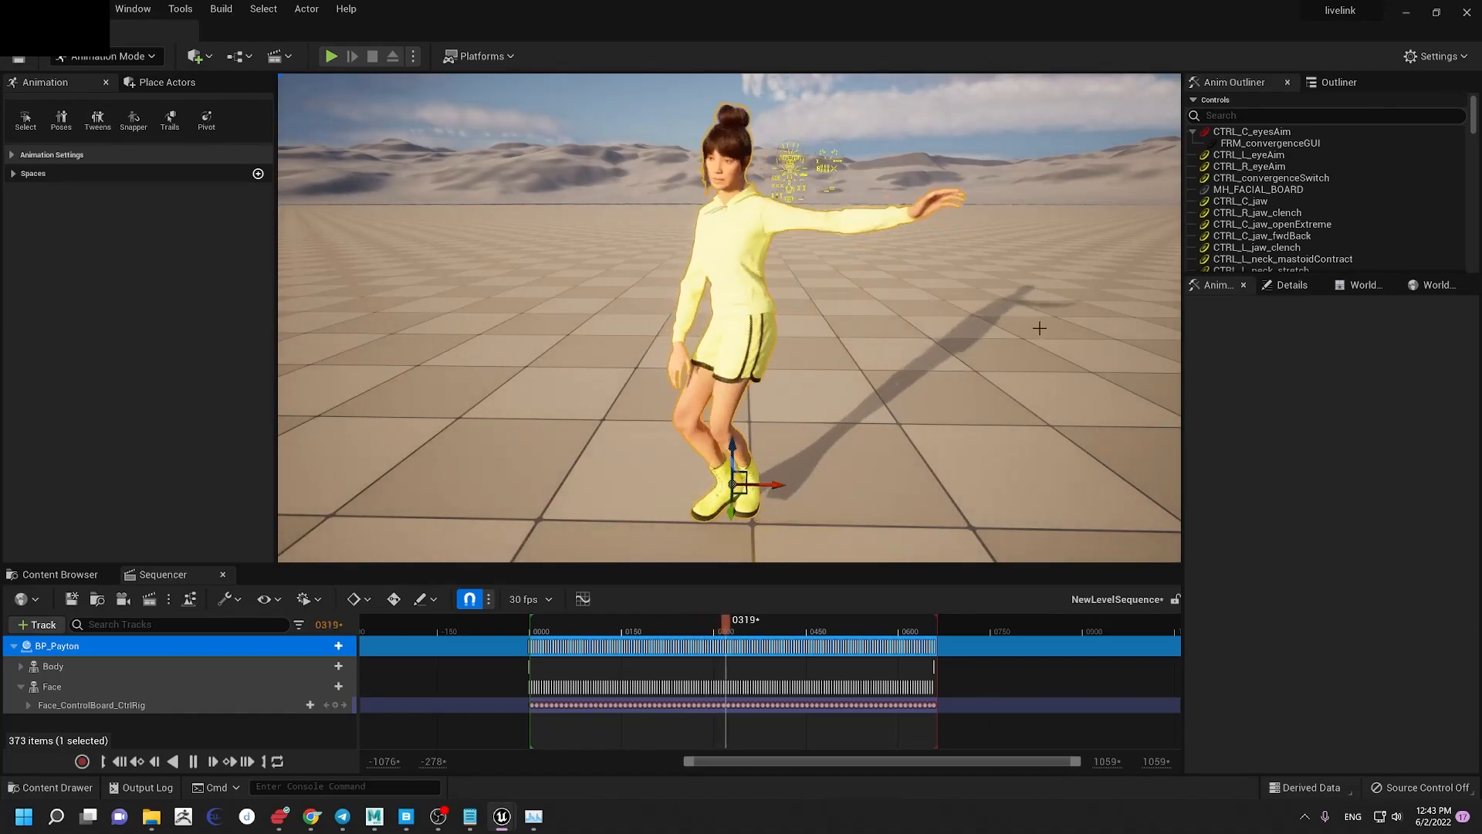
click(918, 205)
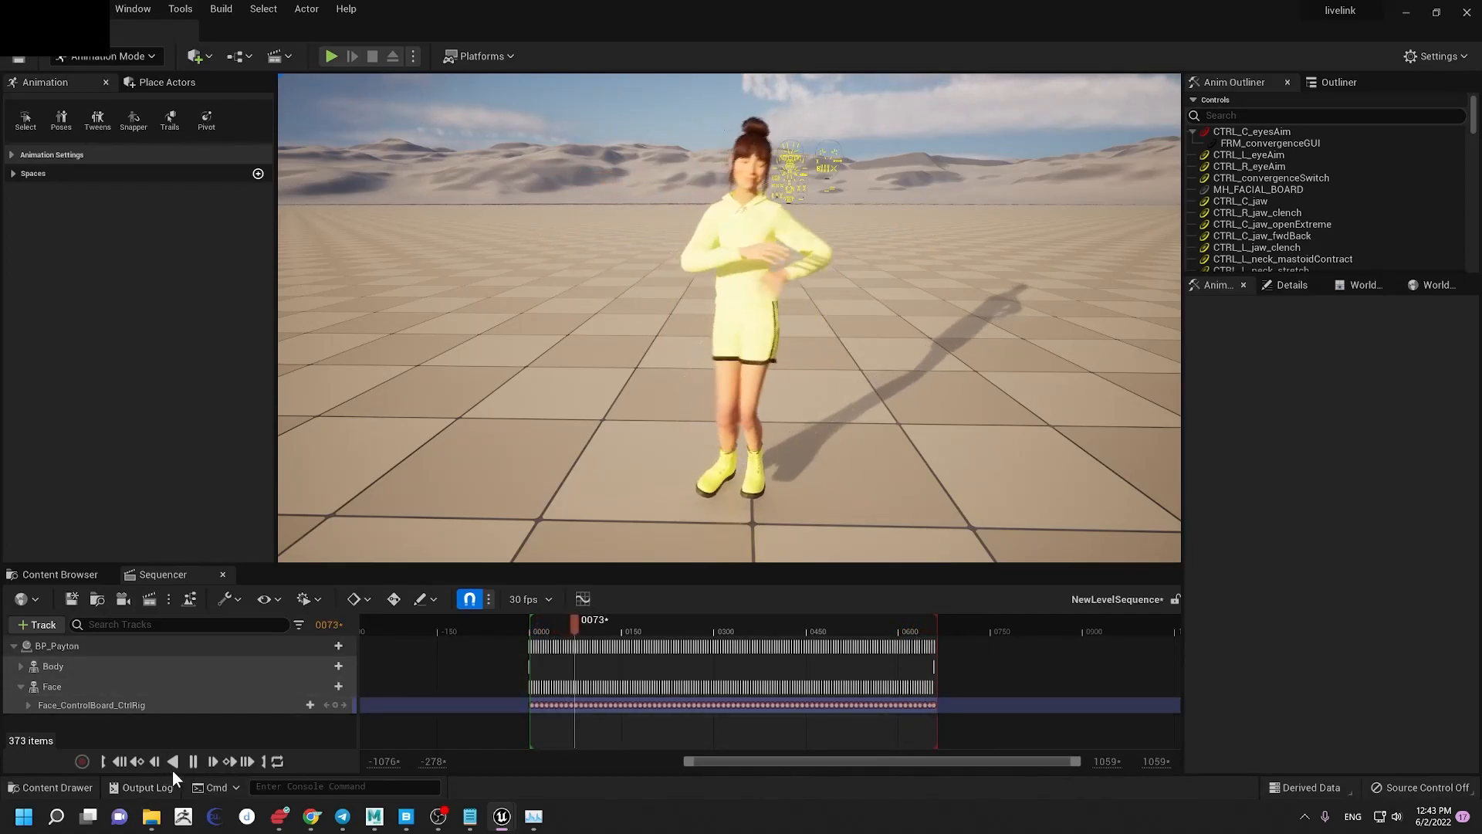
click(194, 762)
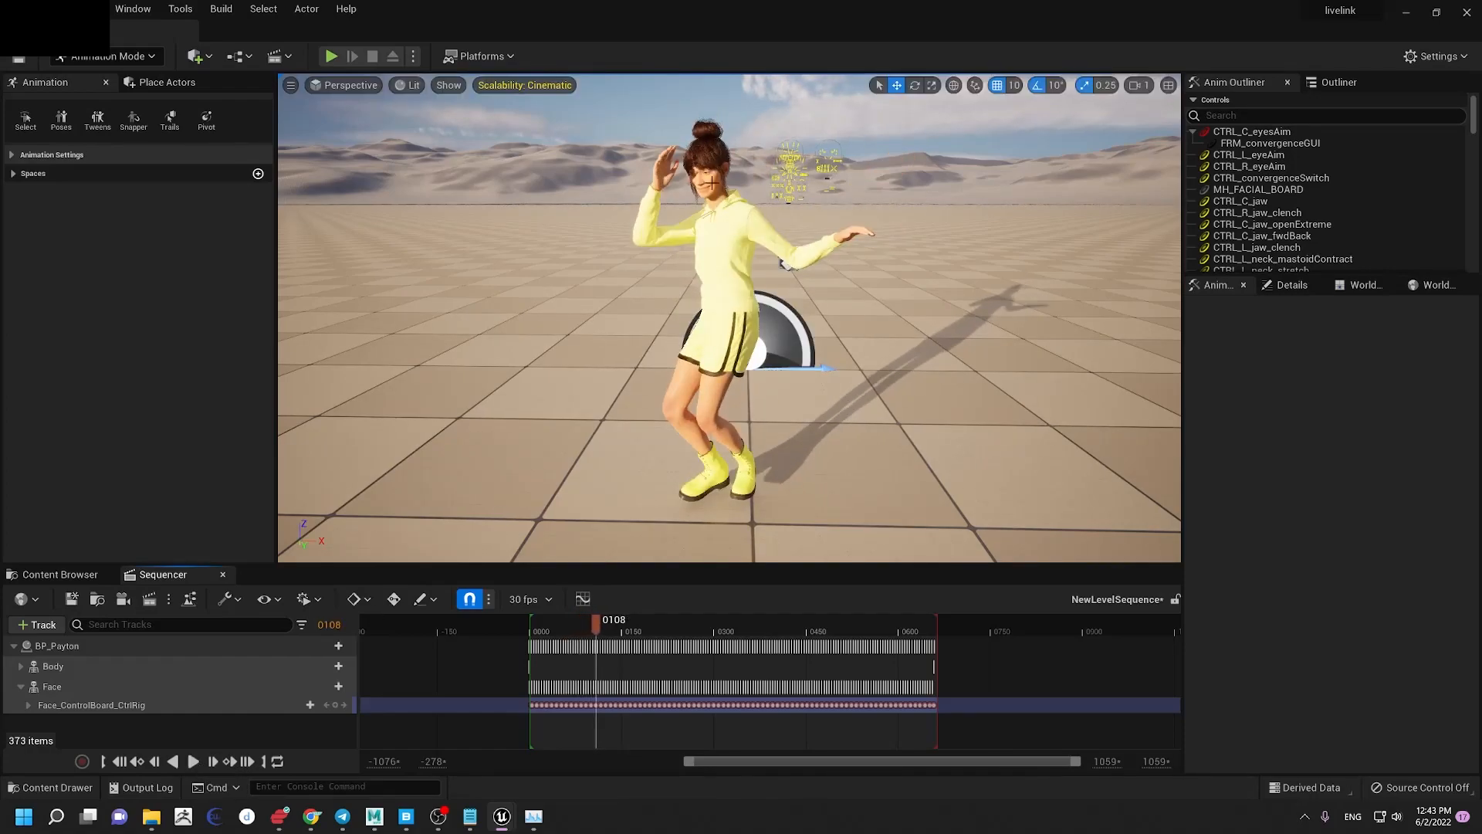
Step: Inspect the paused character's torso, arms and face up close from the front
key(w)
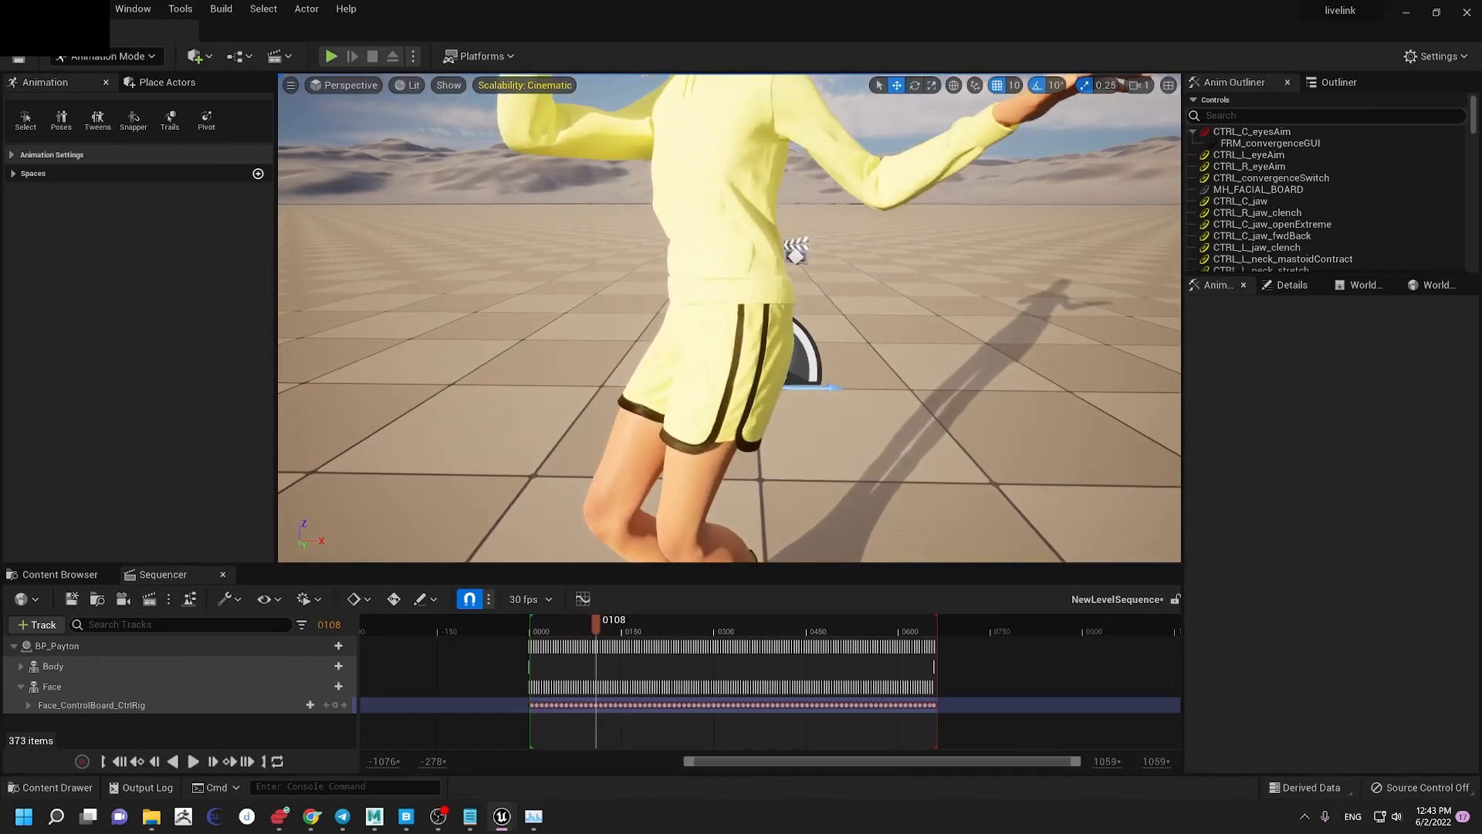
middle_drag(868, 154, 860, 68)
alt+drag(954, 223, 1069, 204)
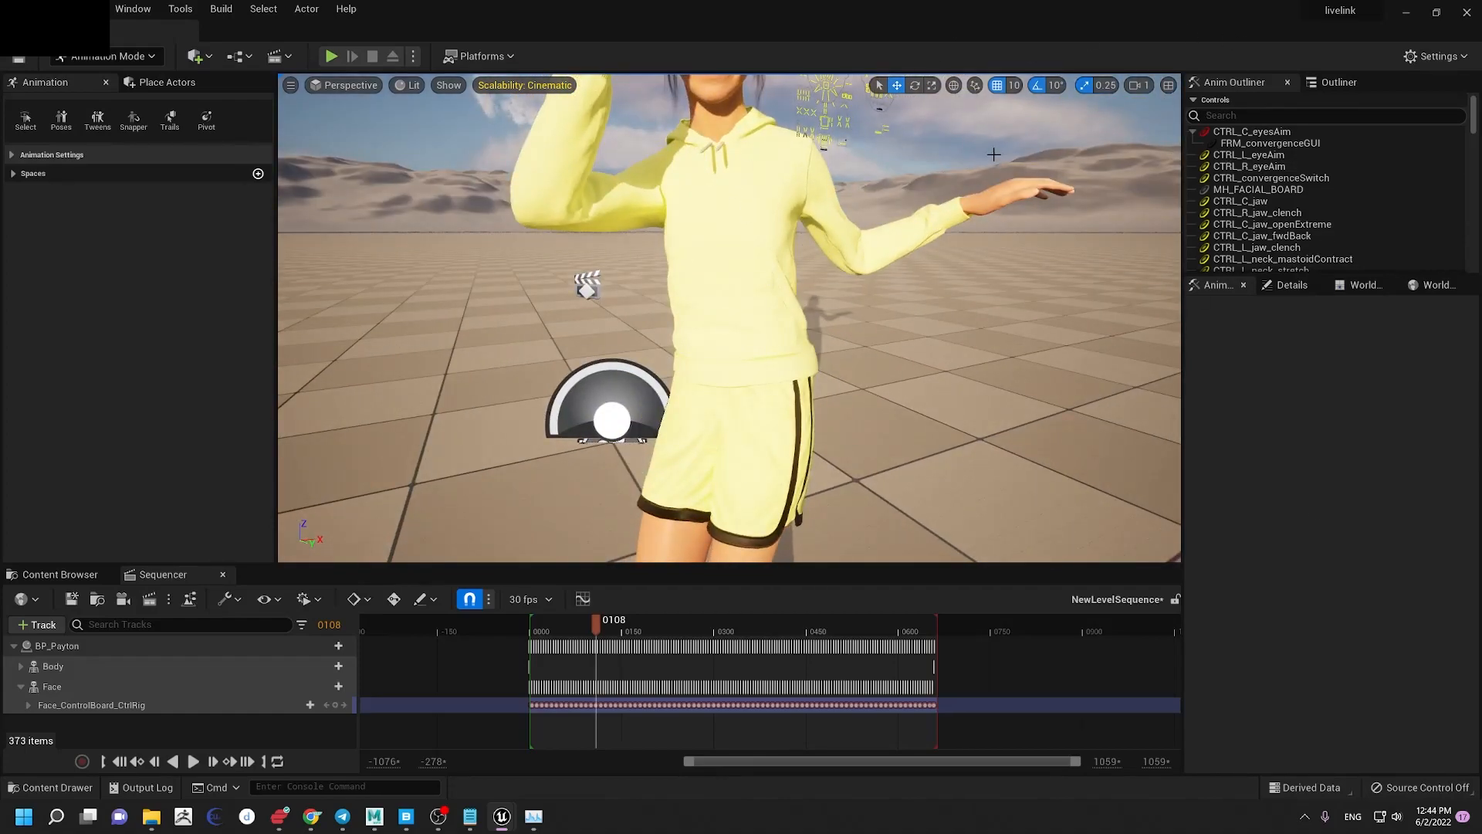
middle_drag(1135, 131, 1100, 66)
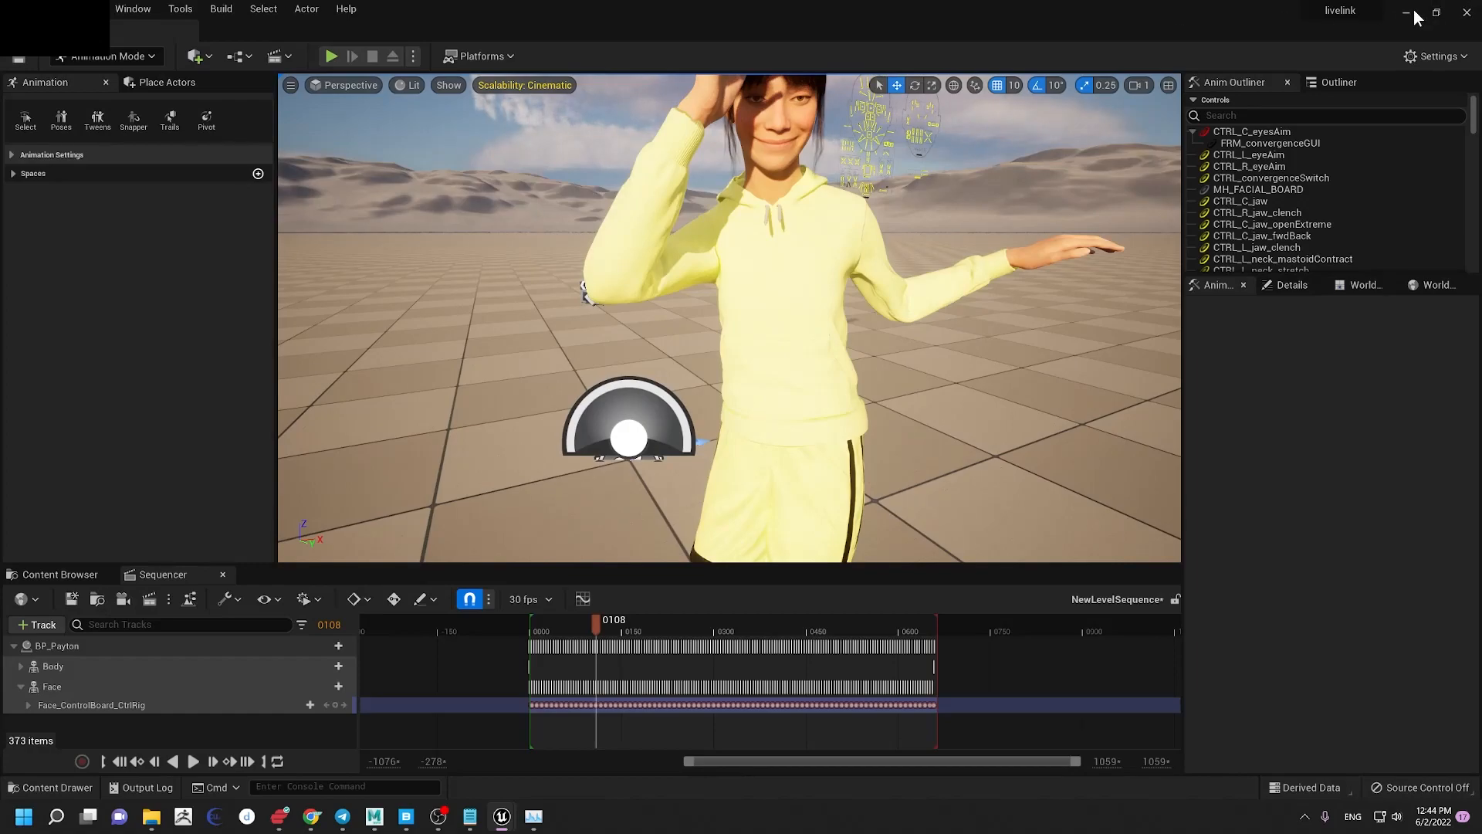
Step: Restore the Unreal window to a smaller size, switch to Maya and minimise the FBX Warnings and Errors window
double_click(1019, 6)
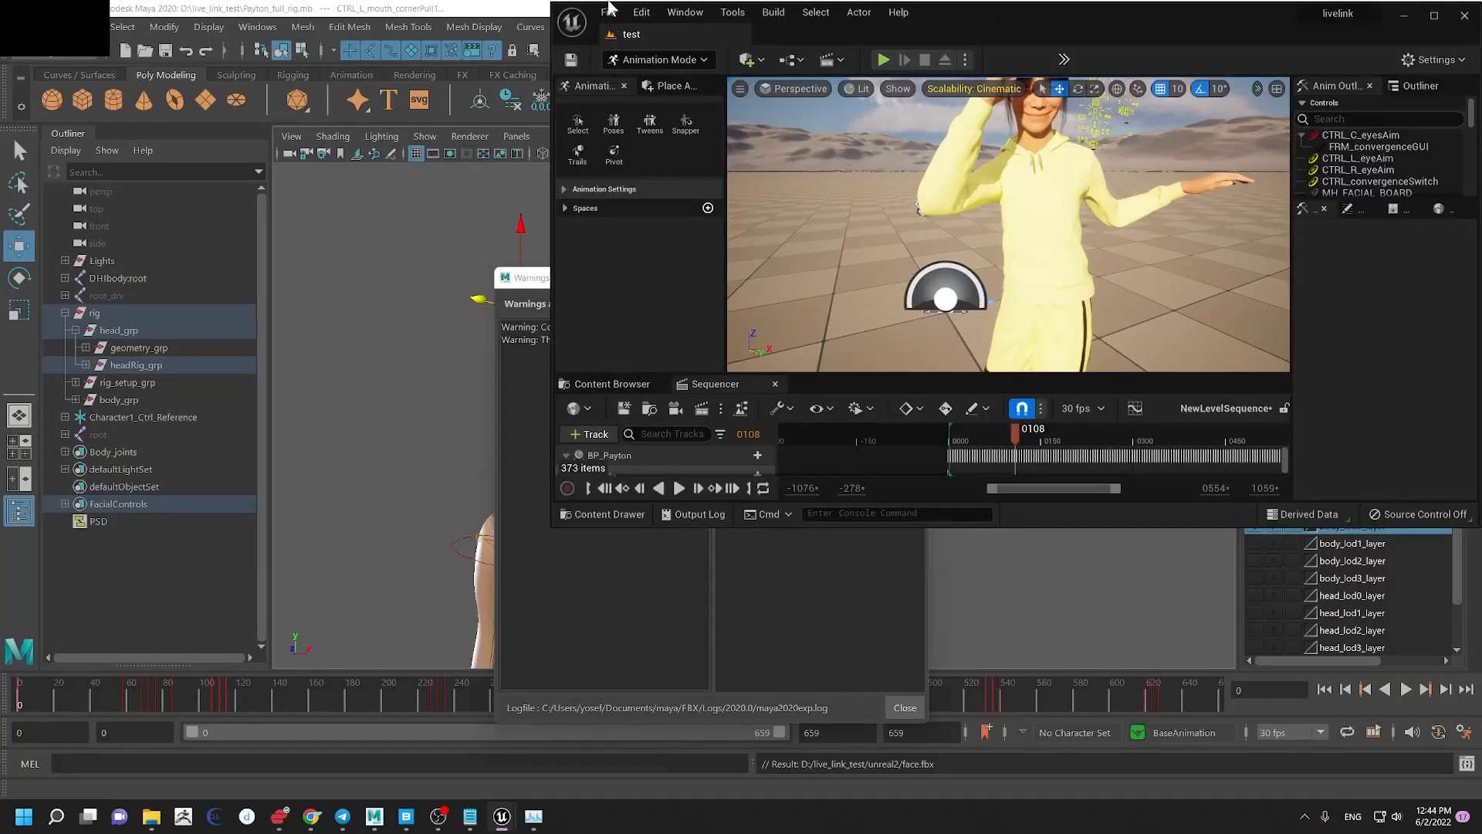
click(709, 643)
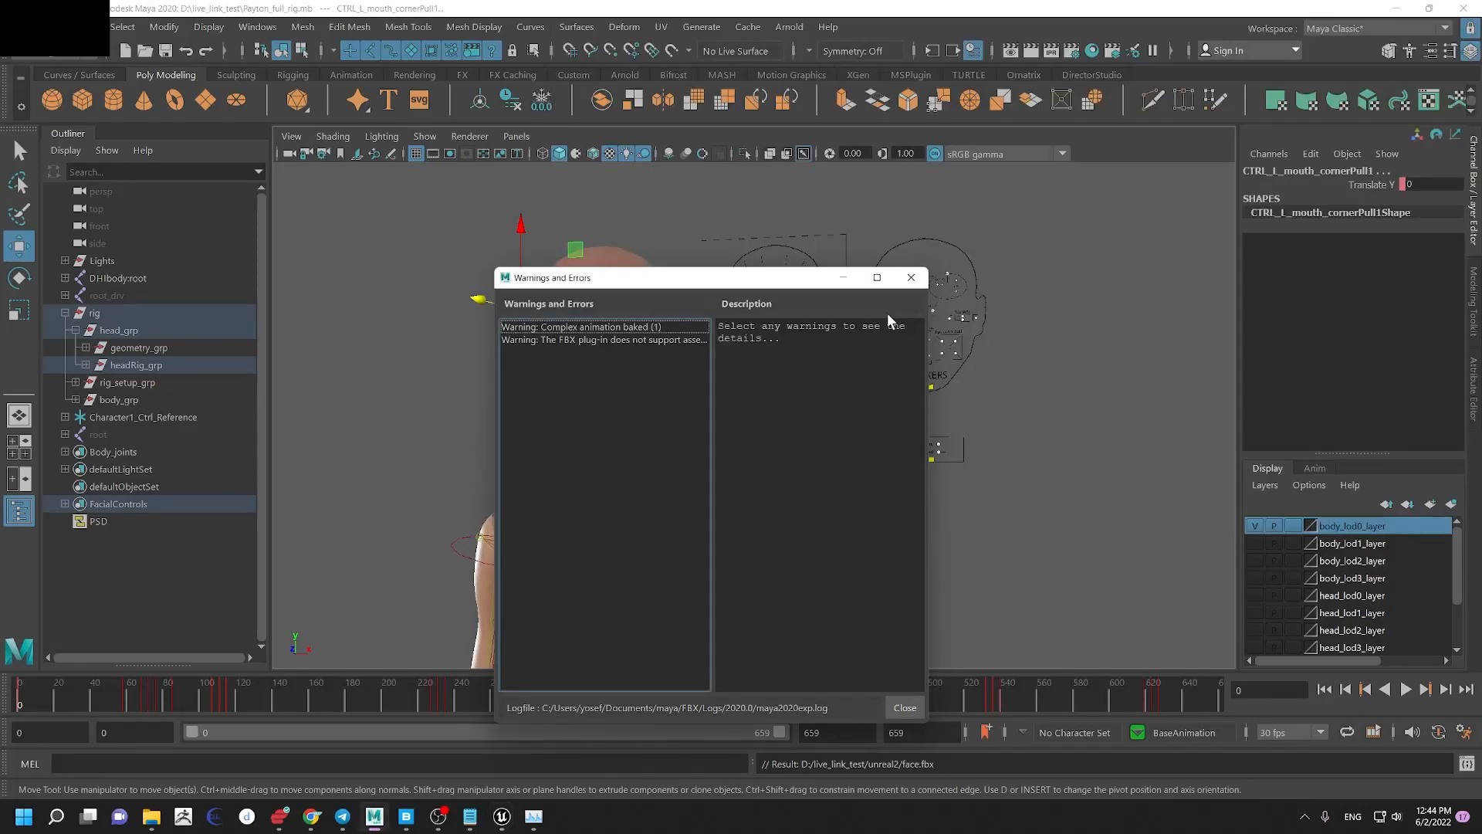
click(843, 279)
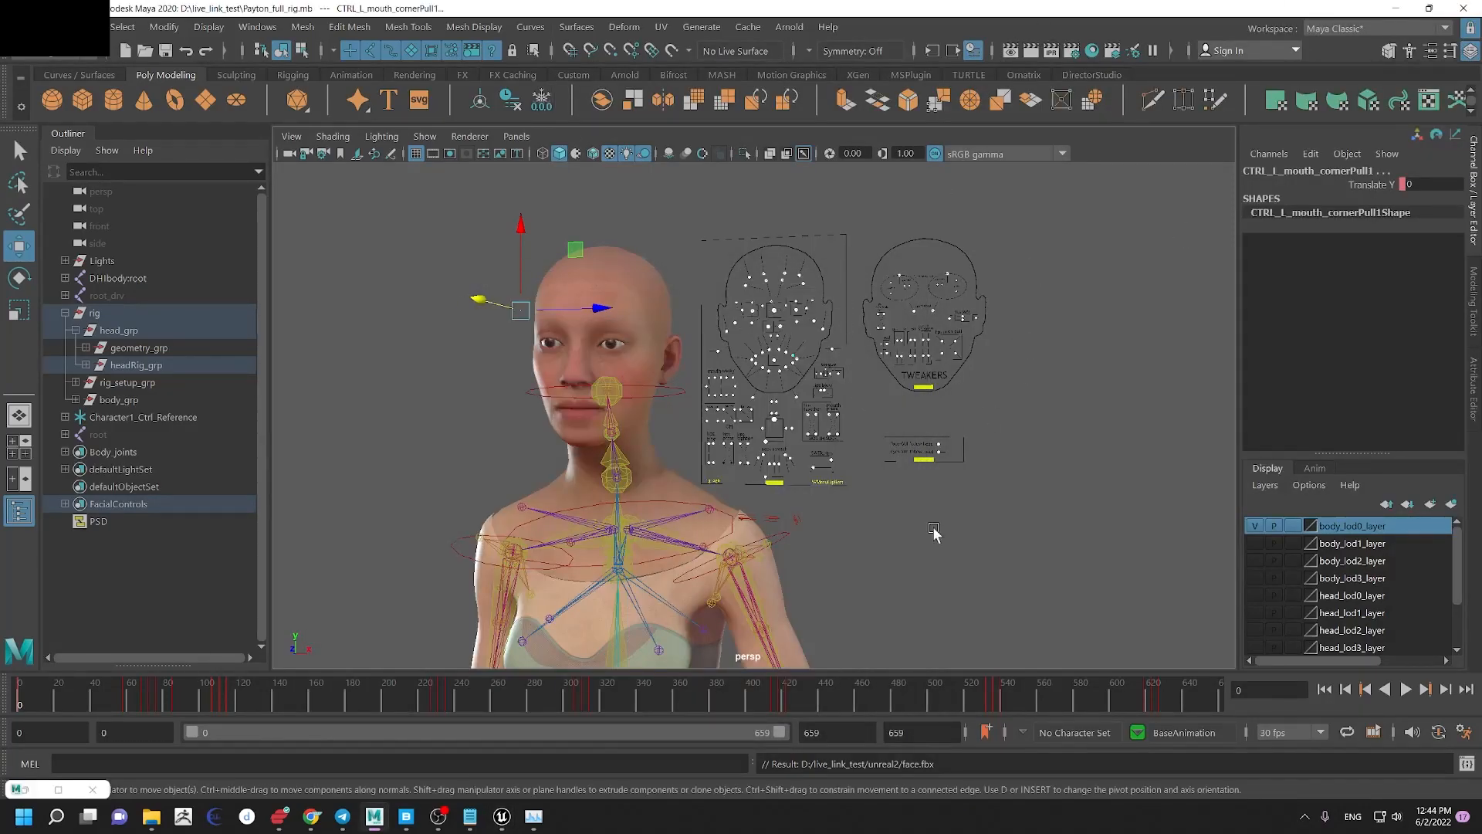
Step: Examine the full MetaHuman rig from several angles, including the face control board, head and upper-body joints
alt+drag(745, 379, 702, 384)
alt+right_drag(702, 383, 480, 348)
alt+middle_drag(775, 393, 849, 356)
alt+right_drag(417, 509, 532, 420)
alt+middle_drag(697, 378, 738, 298)
alt+drag(672, 409, 907, 469)
alt+right_drag(906, 470, 331, 337)
alt+drag(331, 337, 549, 334)
alt+right_drag(549, 335, 646, 506)
click(344, 367)
alt+drag(345, 367, 632, 424)
alt+drag(666, 475, 544, 396)
alt+right_drag(490, 344, 789, 535)
alt+drag(789, 535, 843, 173)
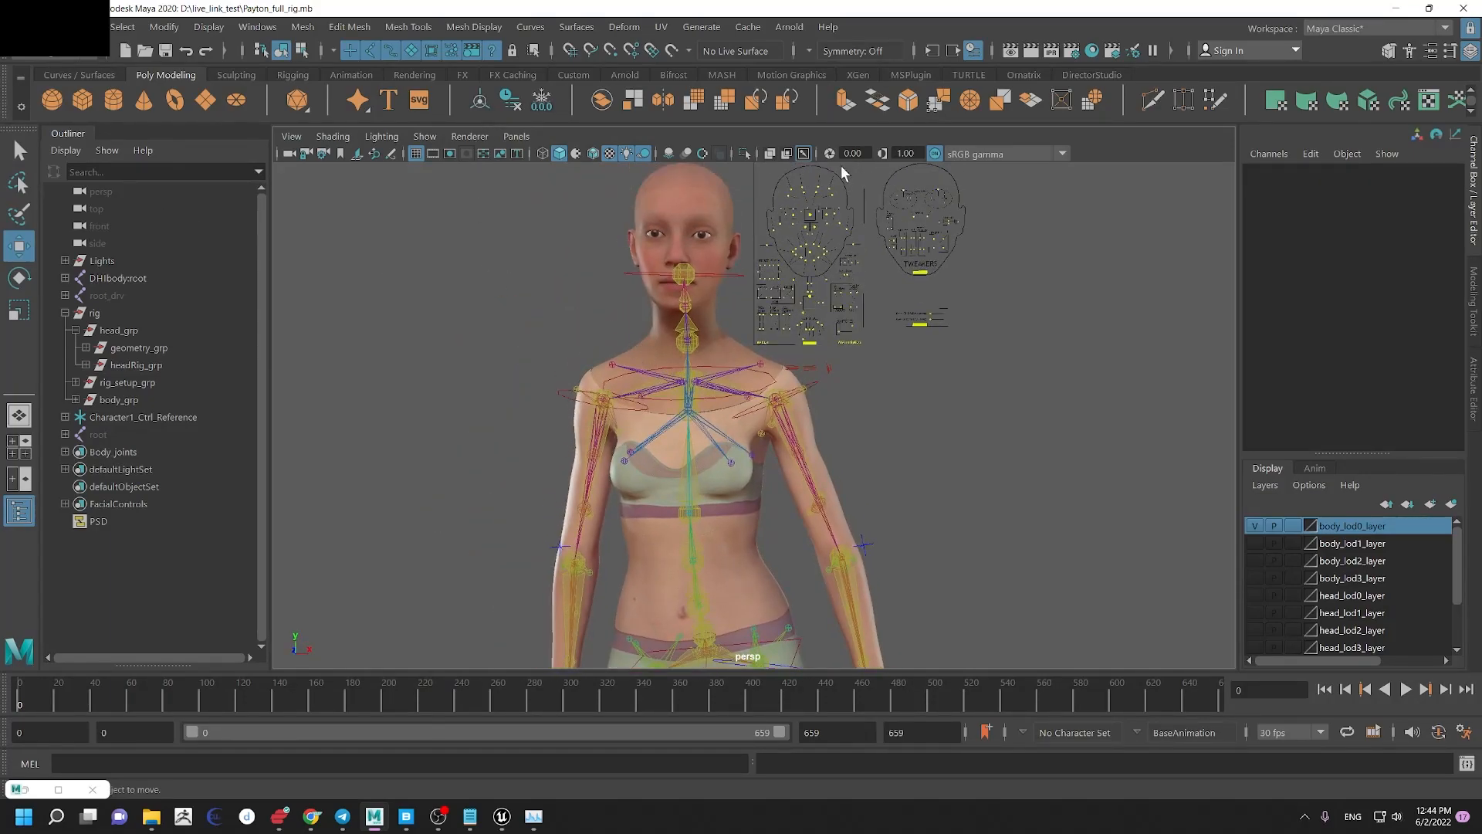
click(517, 136)
mouse_move(587, 155)
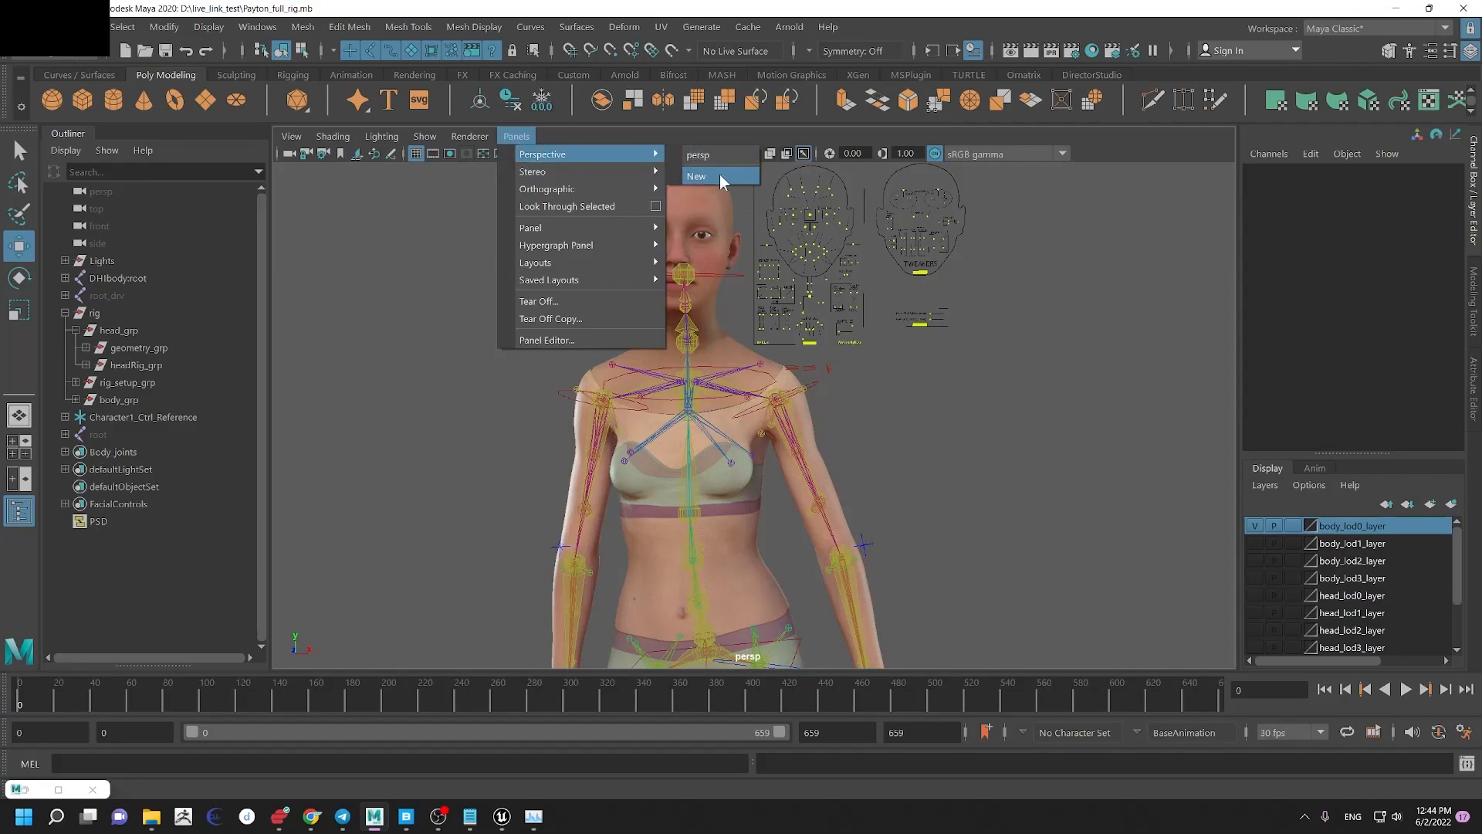
click(424, 136)
Step: Bring back the minimised FBX Warnings and Errors window and close it
click(230, 309)
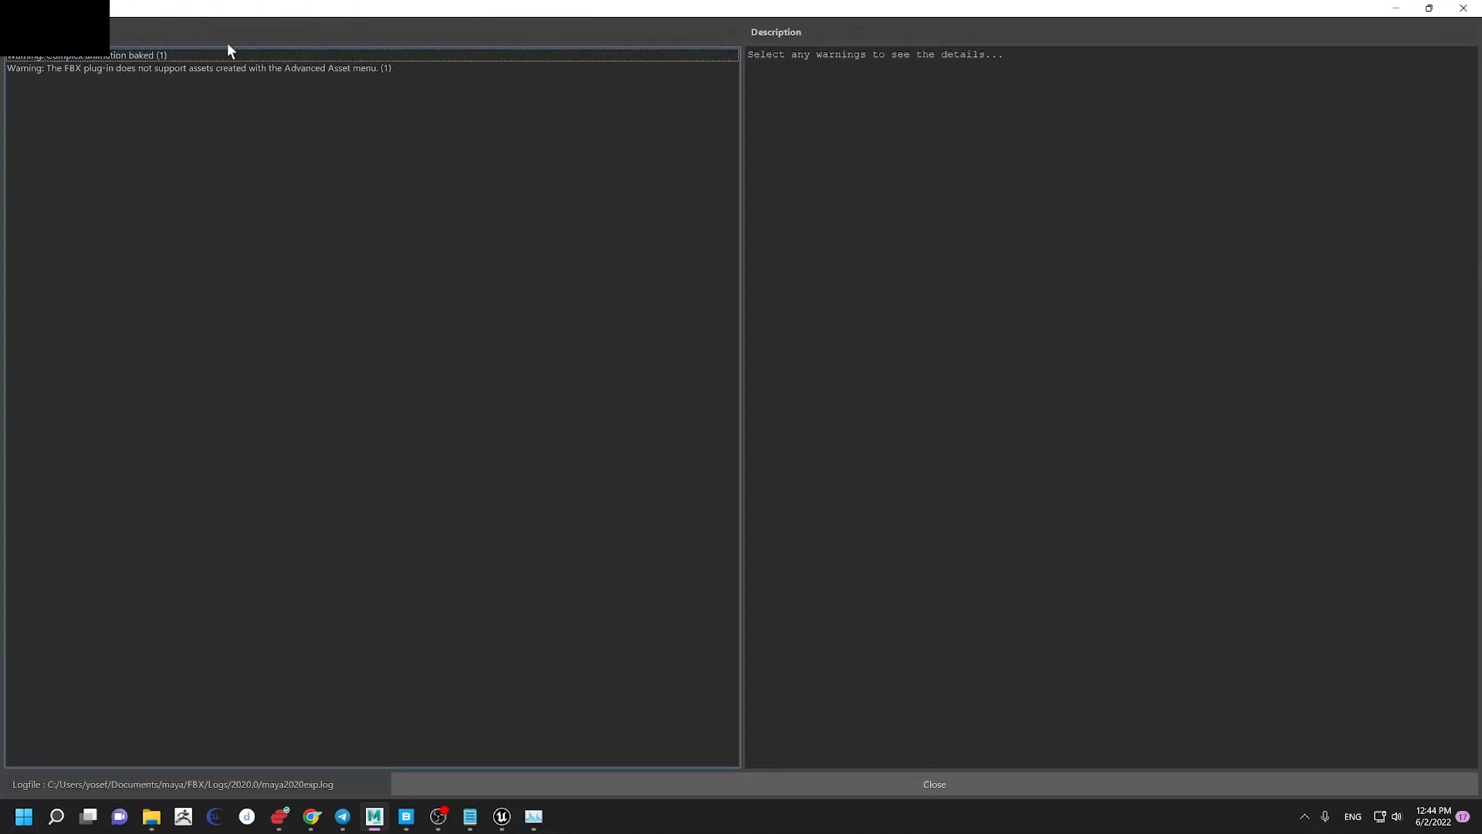
double_click(227, 43)
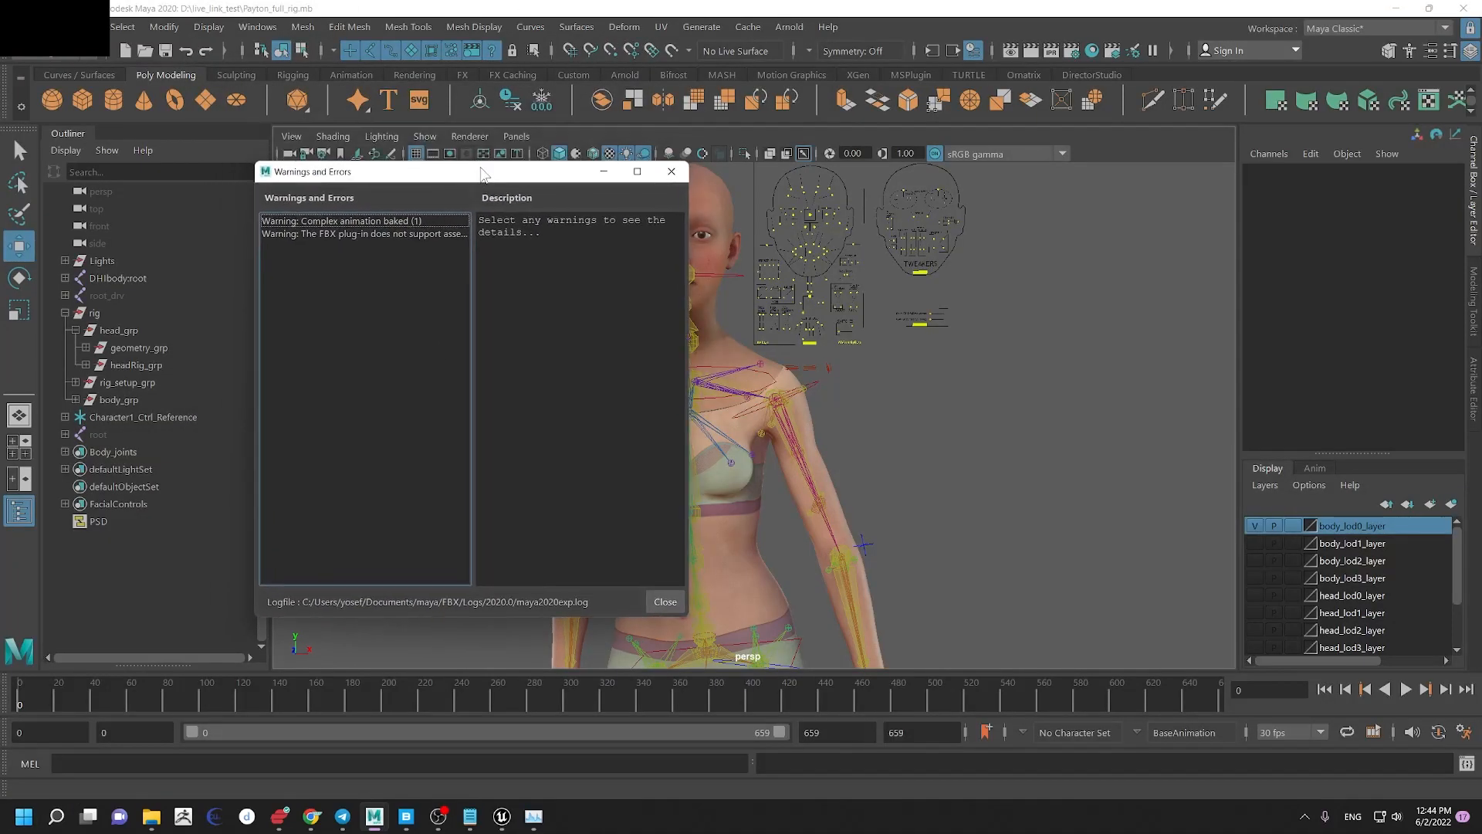
click(672, 165)
Step: Open the Unreal Live Link window in Maya and move it aside from the outliner
click(16, 27)
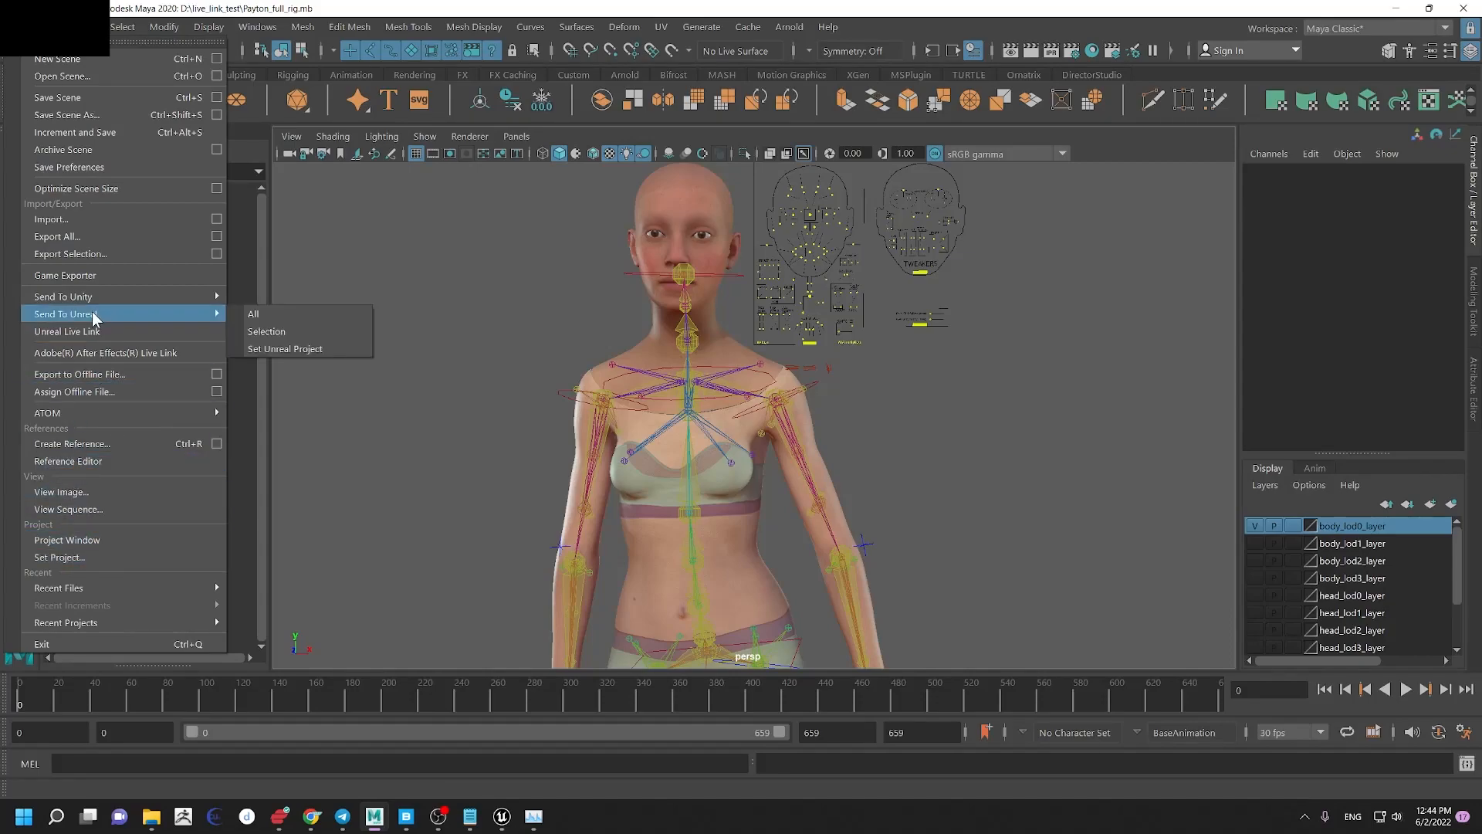
mouse_move(92, 299)
click(85, 331)
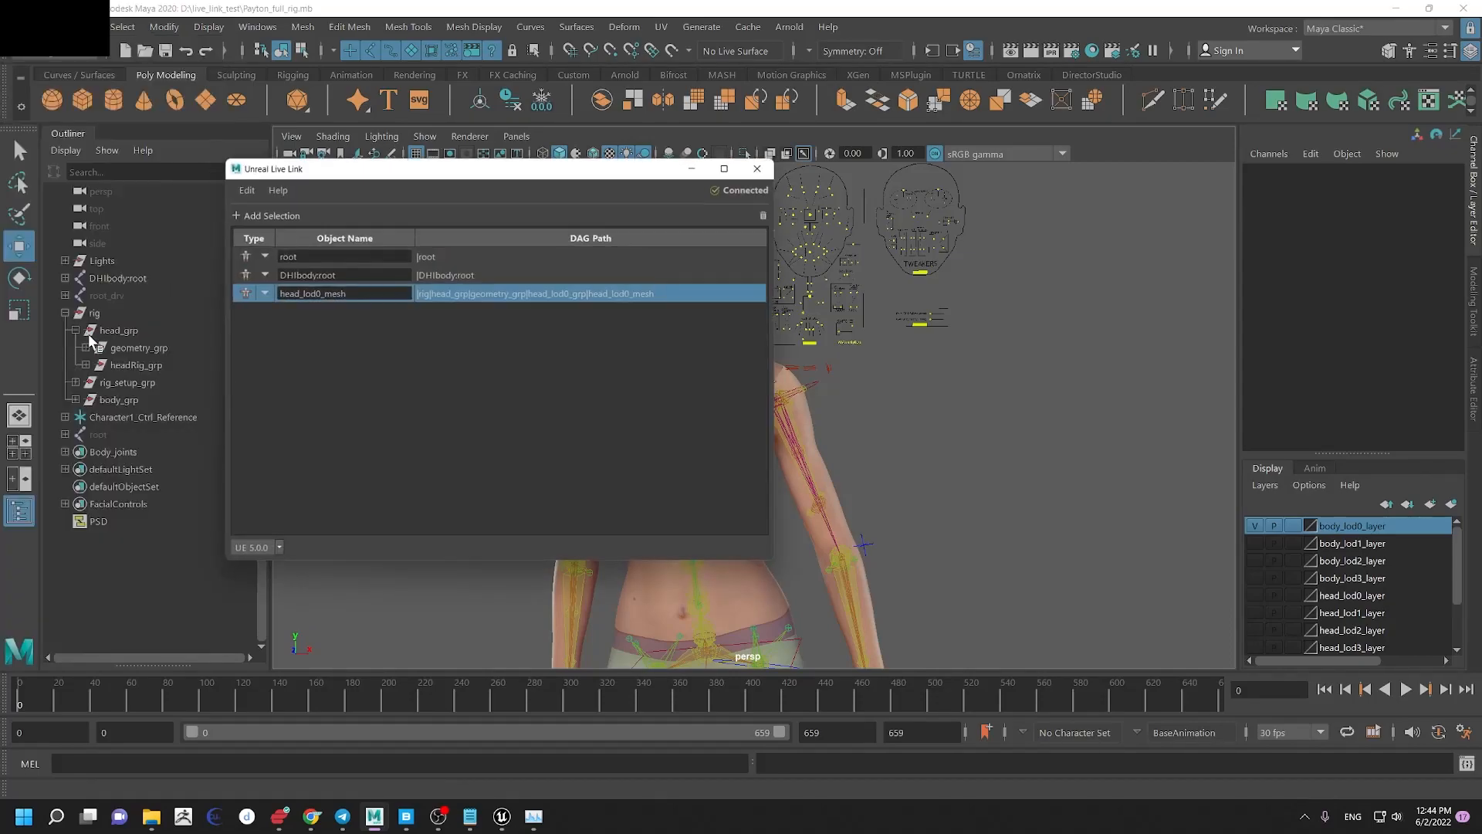
drag(501, 166, 748, 177)
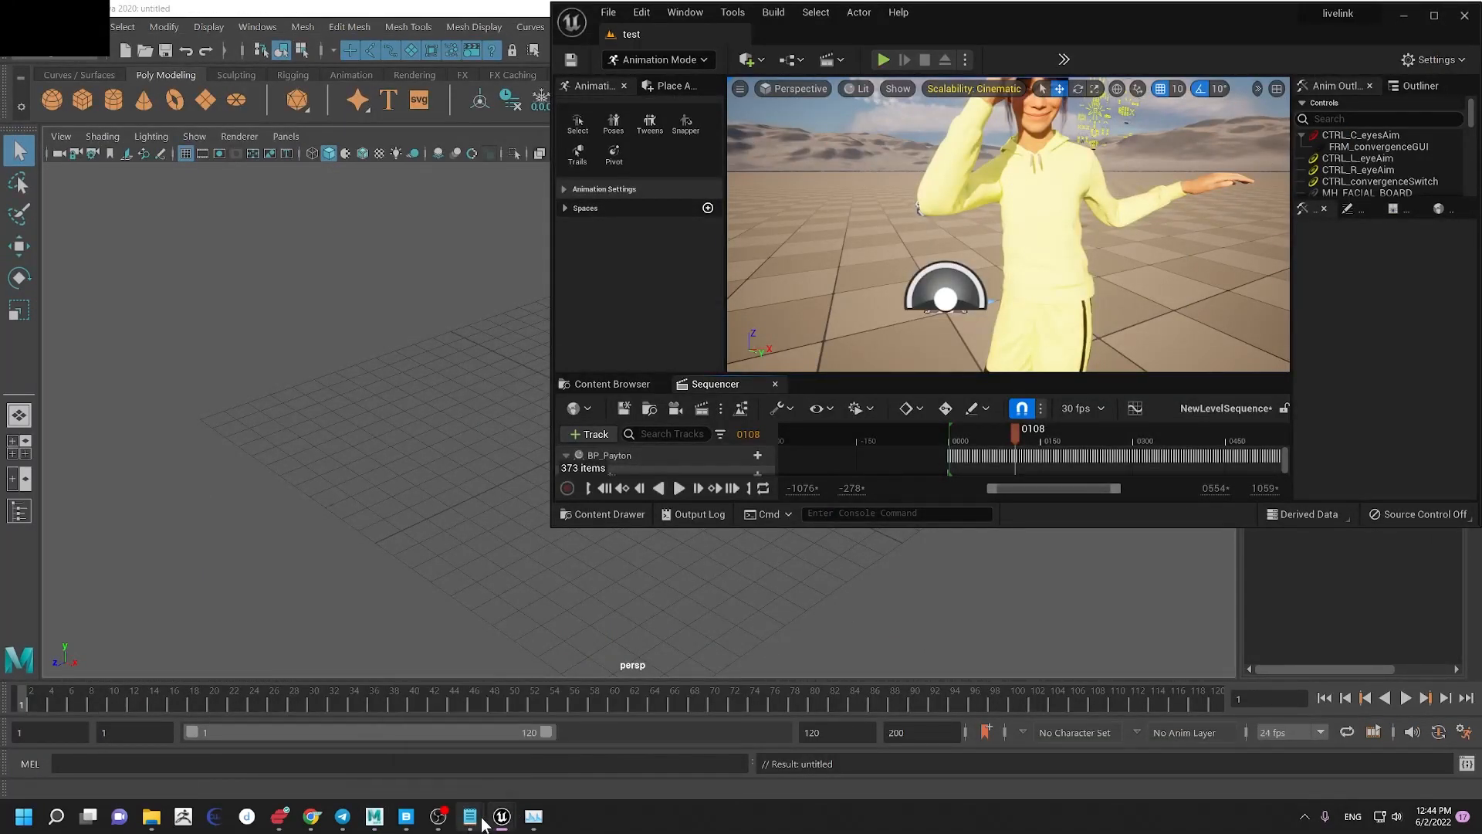
Step: Switch to Unreal's Live Link window to check the Maya subjects, minimise it and maximise the Unreal editor
click(522, 817)
mouse_move(501, 816)
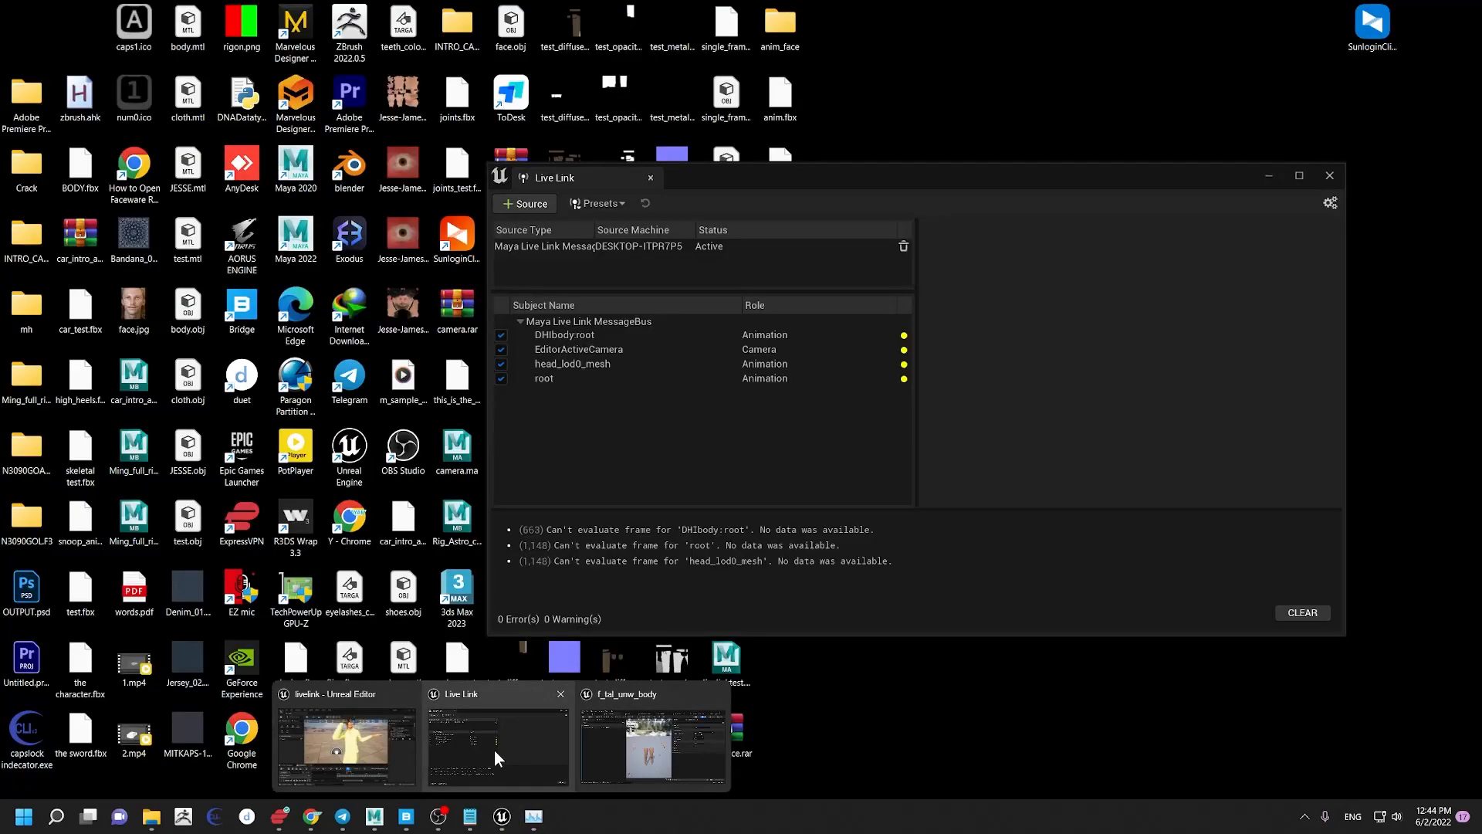
click(494, 748)
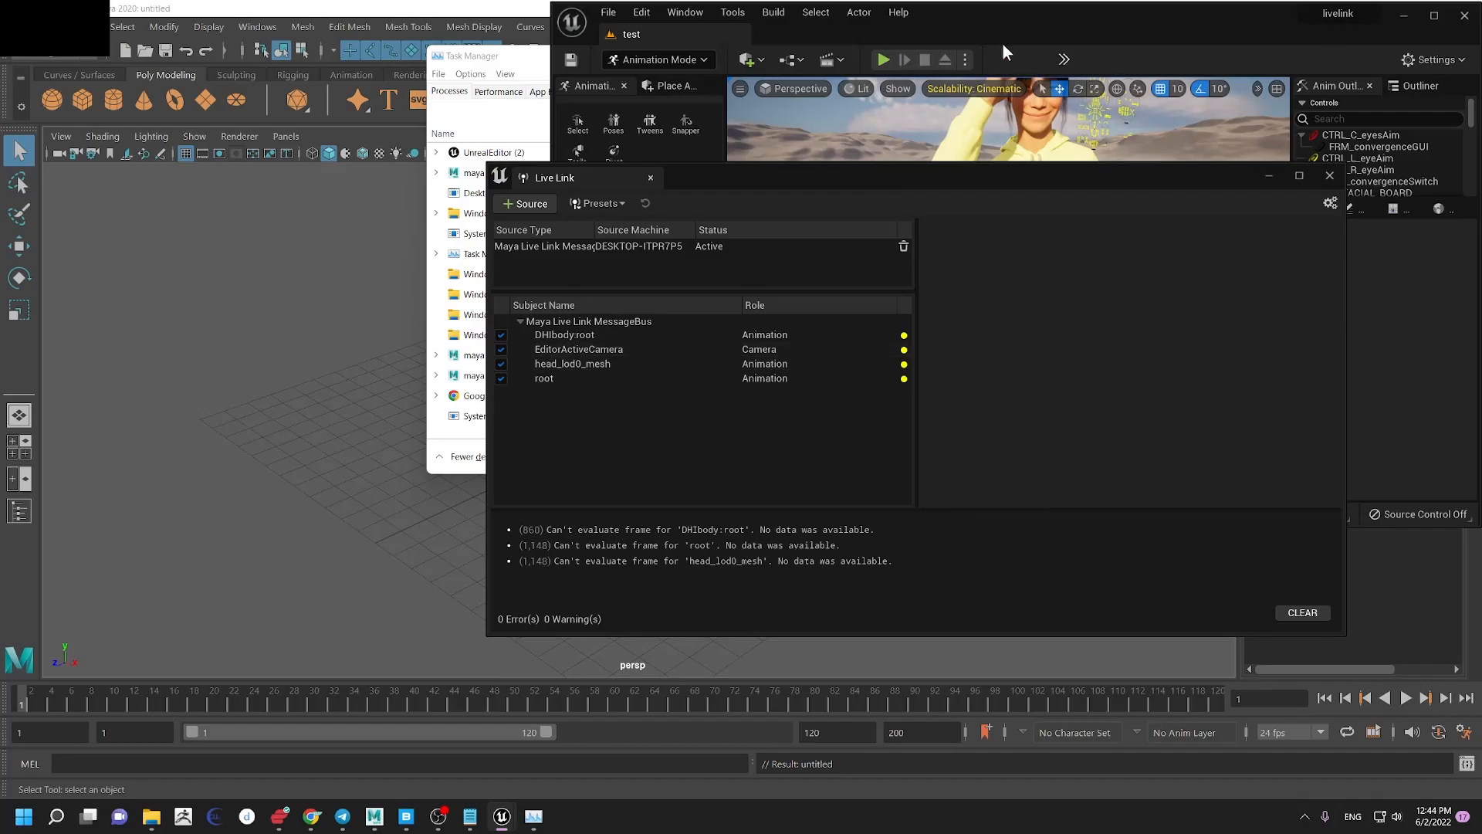
double_click(1022, 29)
click(1269, 176)
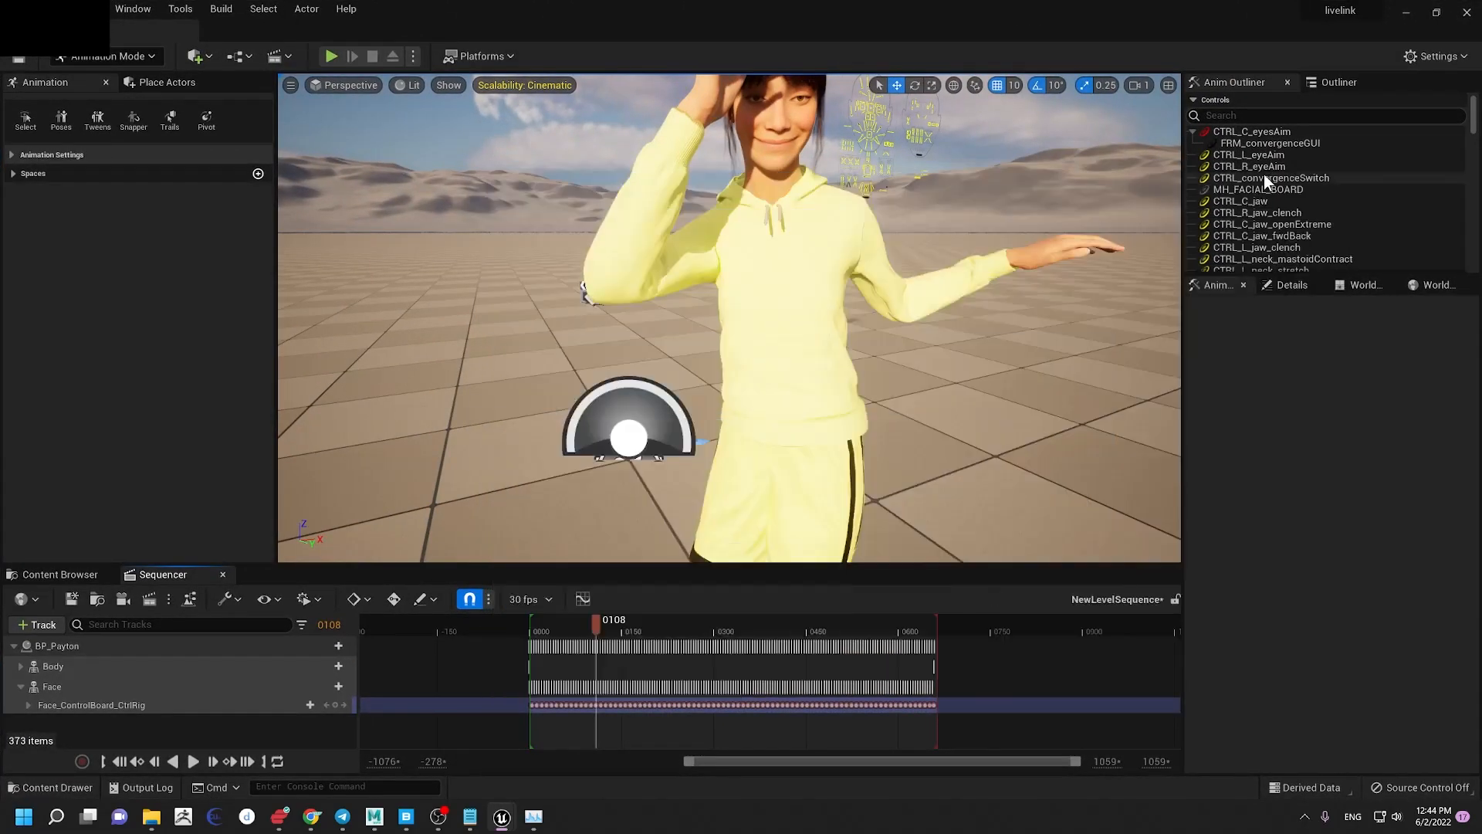
Step: Find the Camera Actor by searching placeable actors for "cam" and place one on the floor beside the MetaHuman
click(213, 82)
click(118, 108)
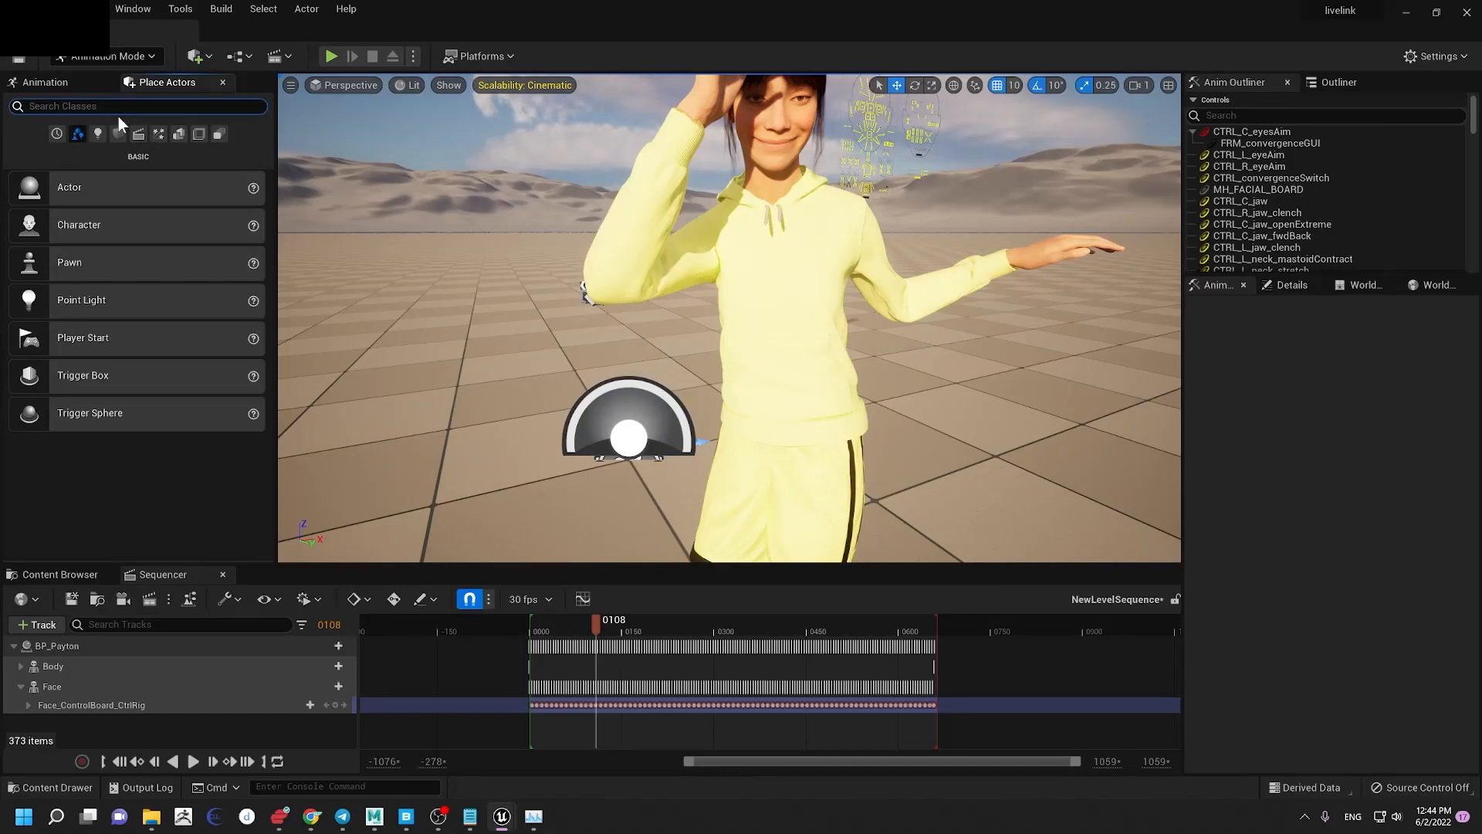
text(cam)
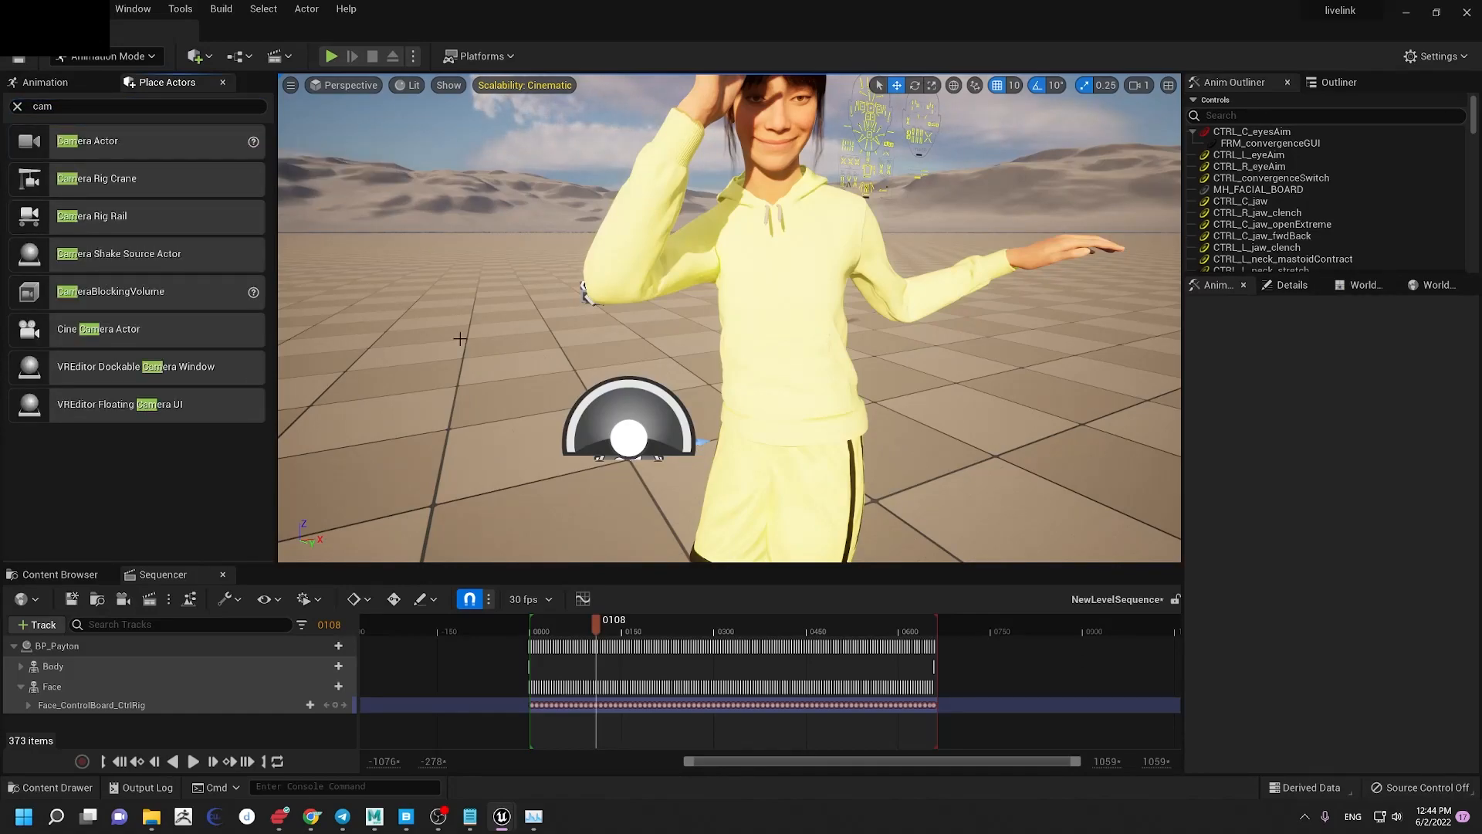
drag(110, 139, 543, 419)
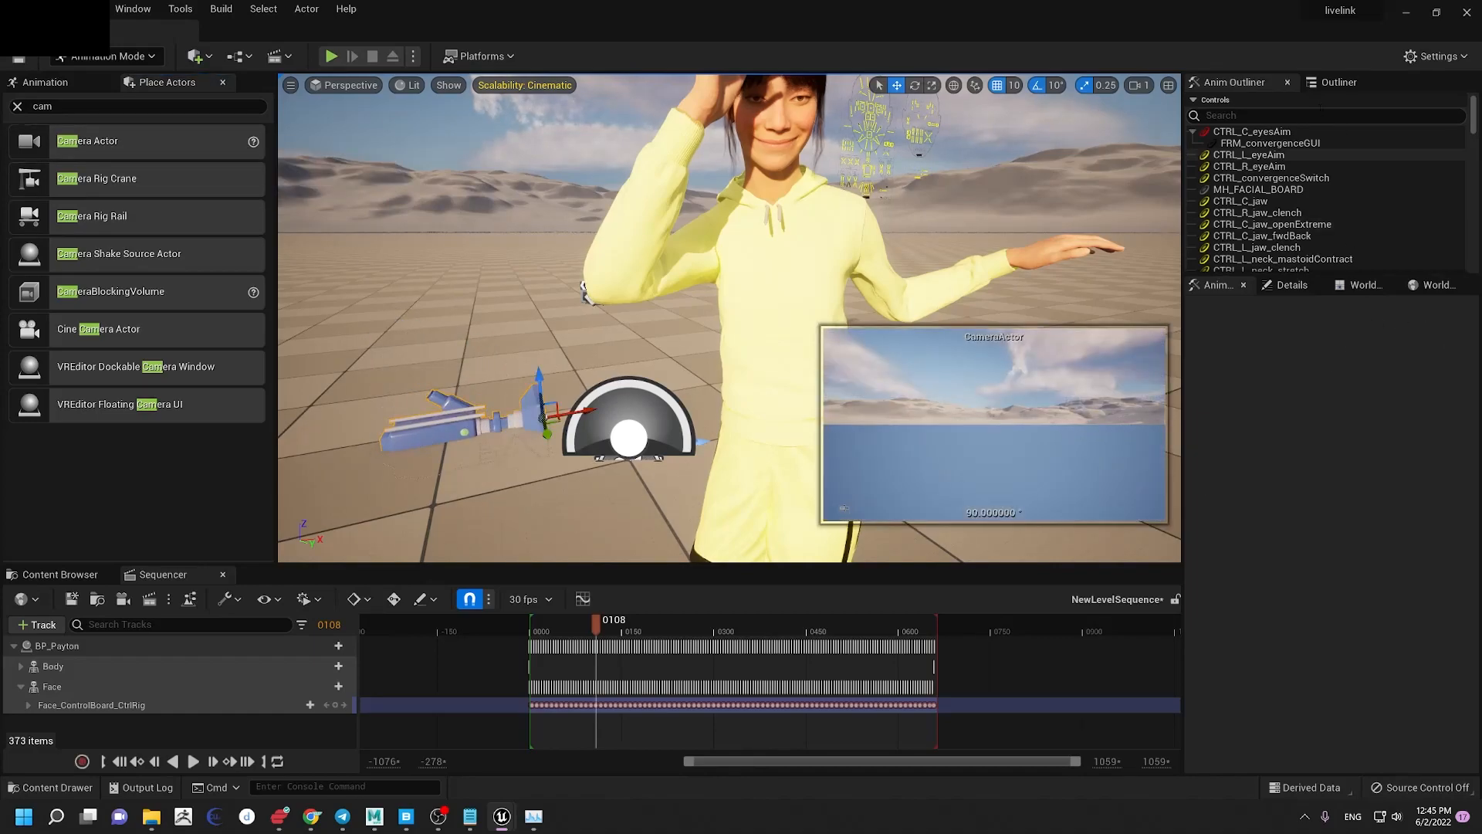
Step: Add a Live Link Controller component to the CameraActor and set its subject representation to EditorActiveCamera
click(1288, 285)
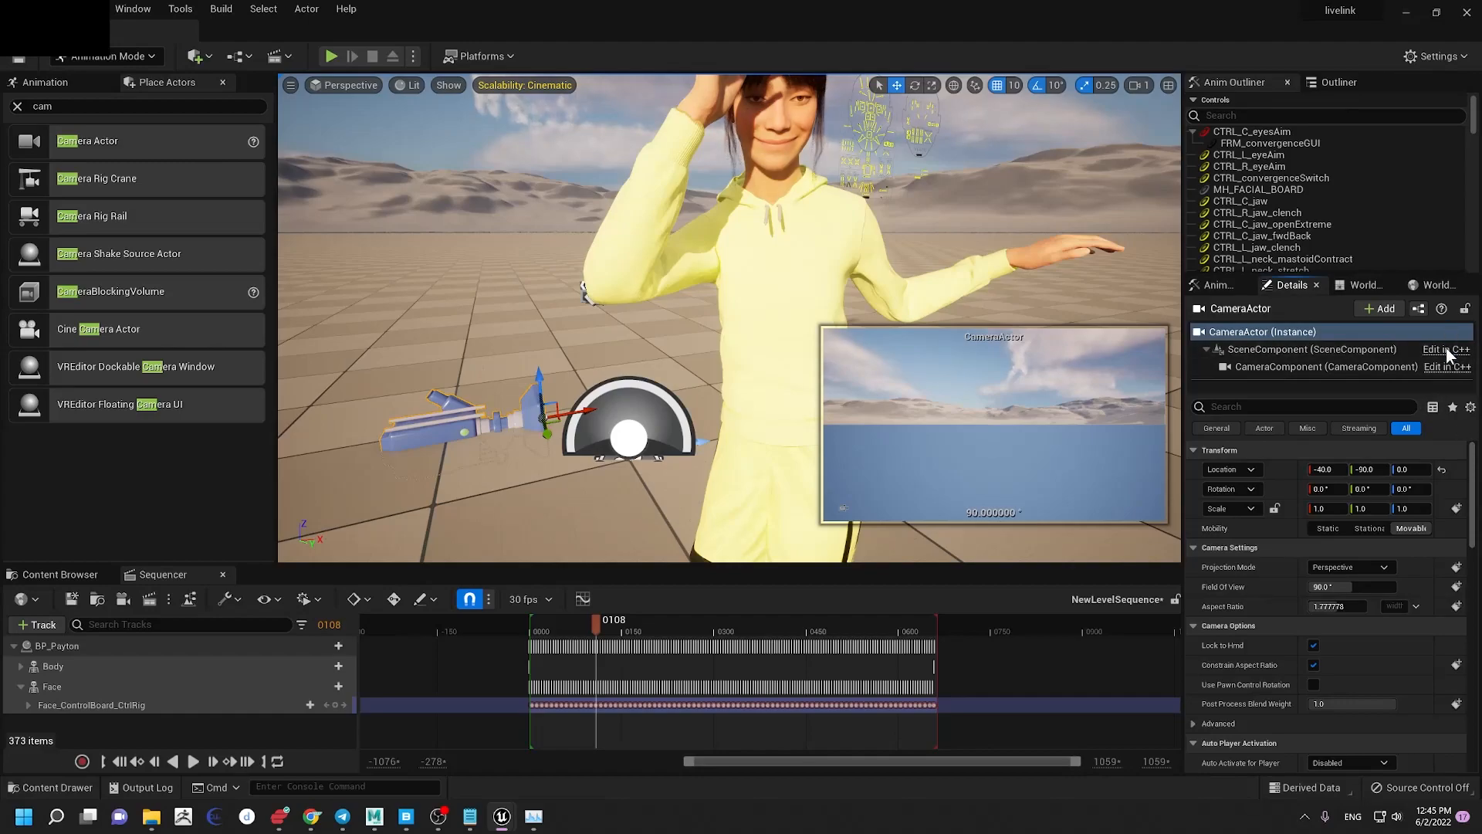
click(1385, 308)
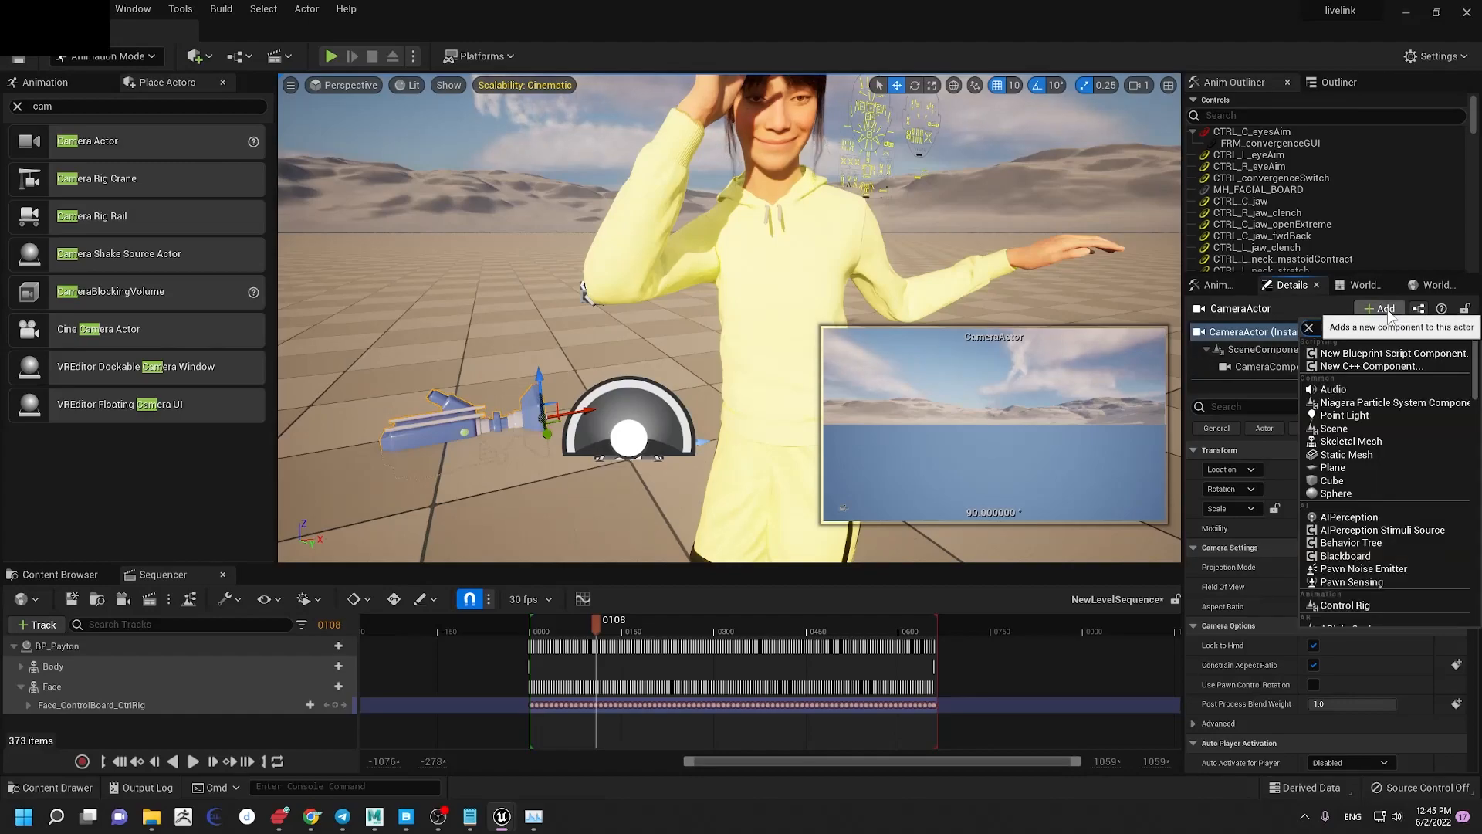
text(live)
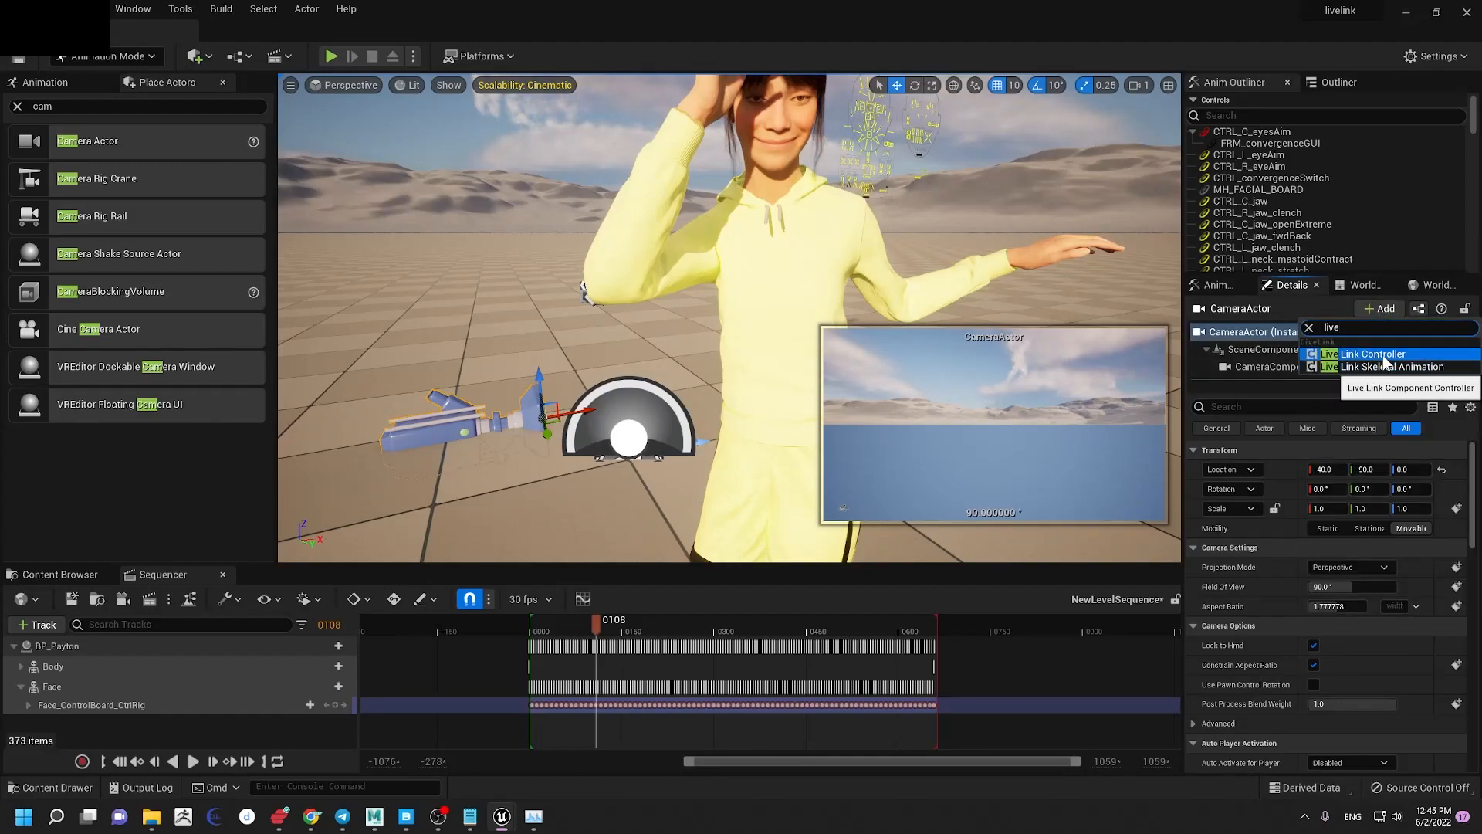
click(1385, 356)
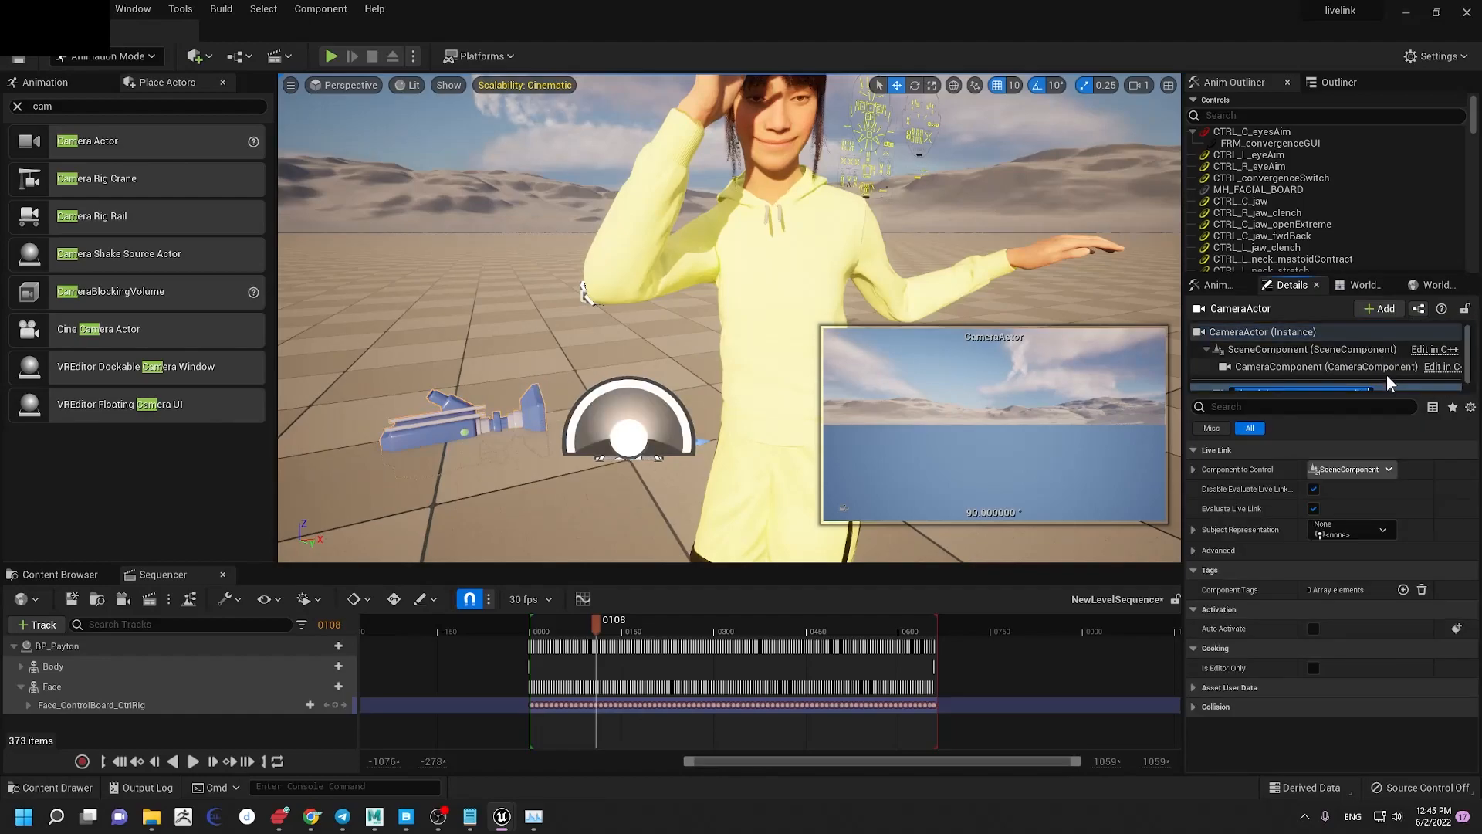
click(1389, 529)
click(1383, 531)
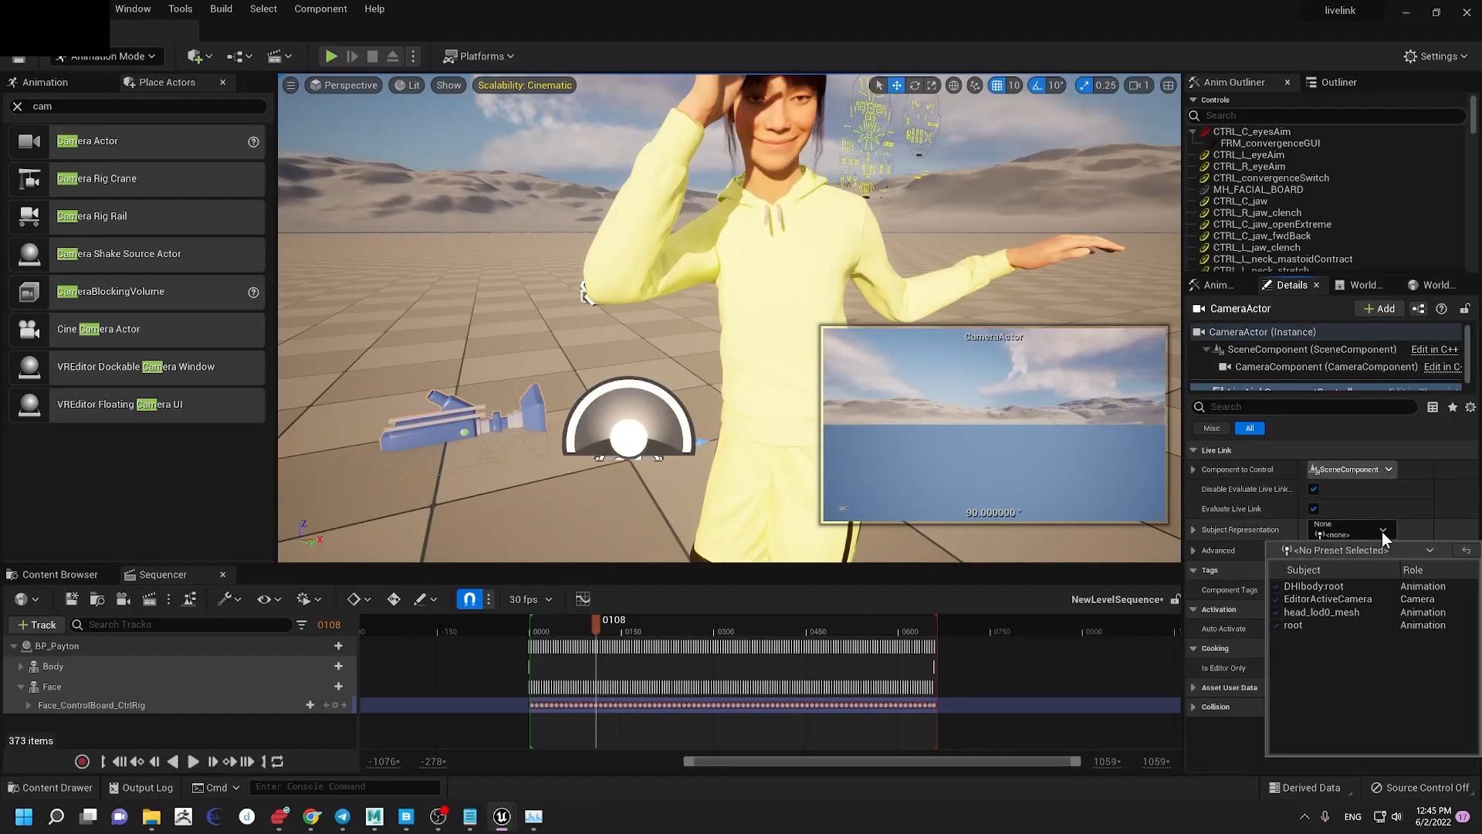
click(1318, 600)
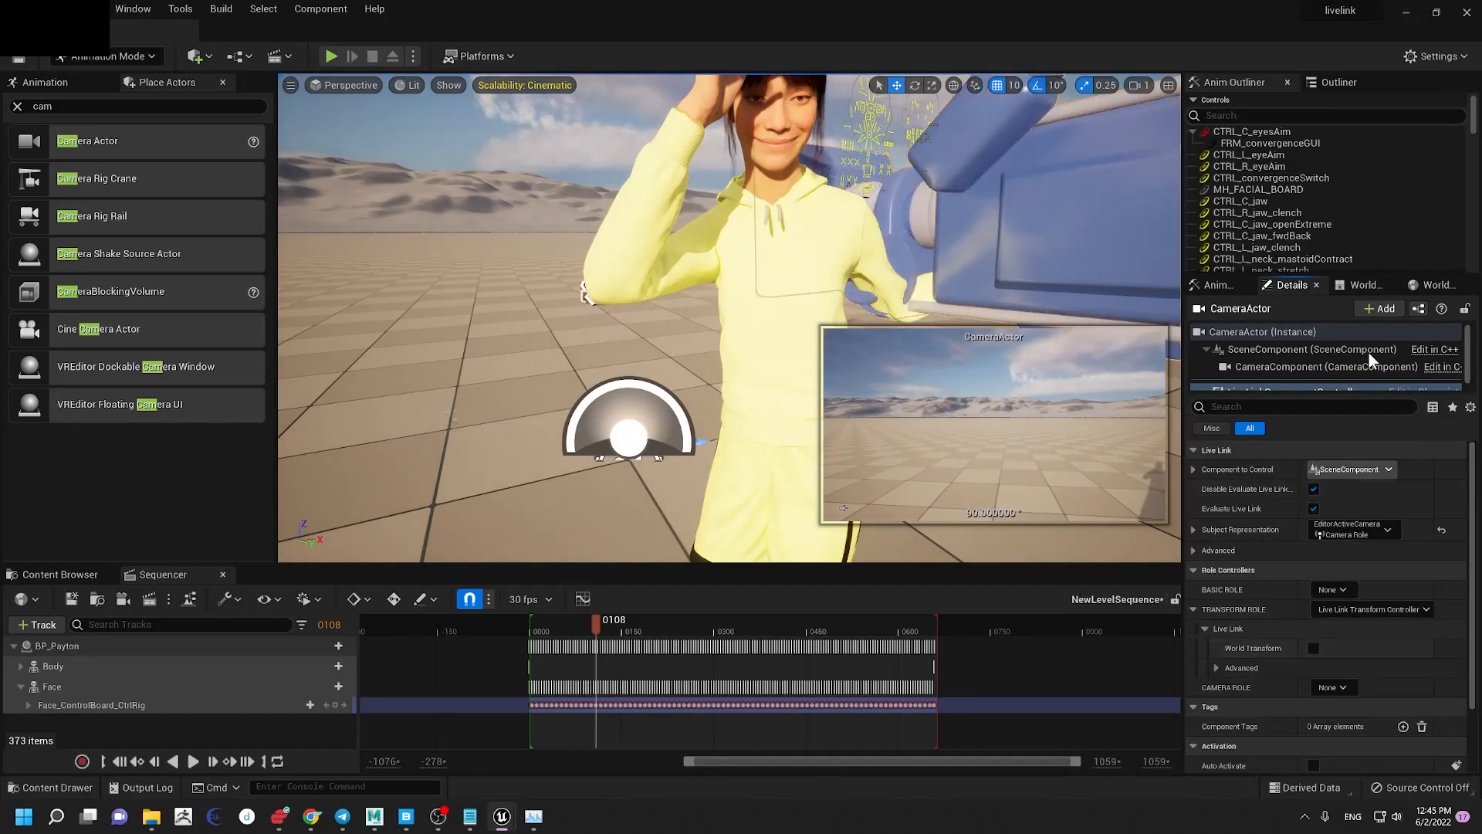
Step: Change the viewport type to Cinematic Viewport and arrange the reduced Maya rig and Unreal windows side by side
click(345, 85)
click(373, 301)
double_click(617, 22)
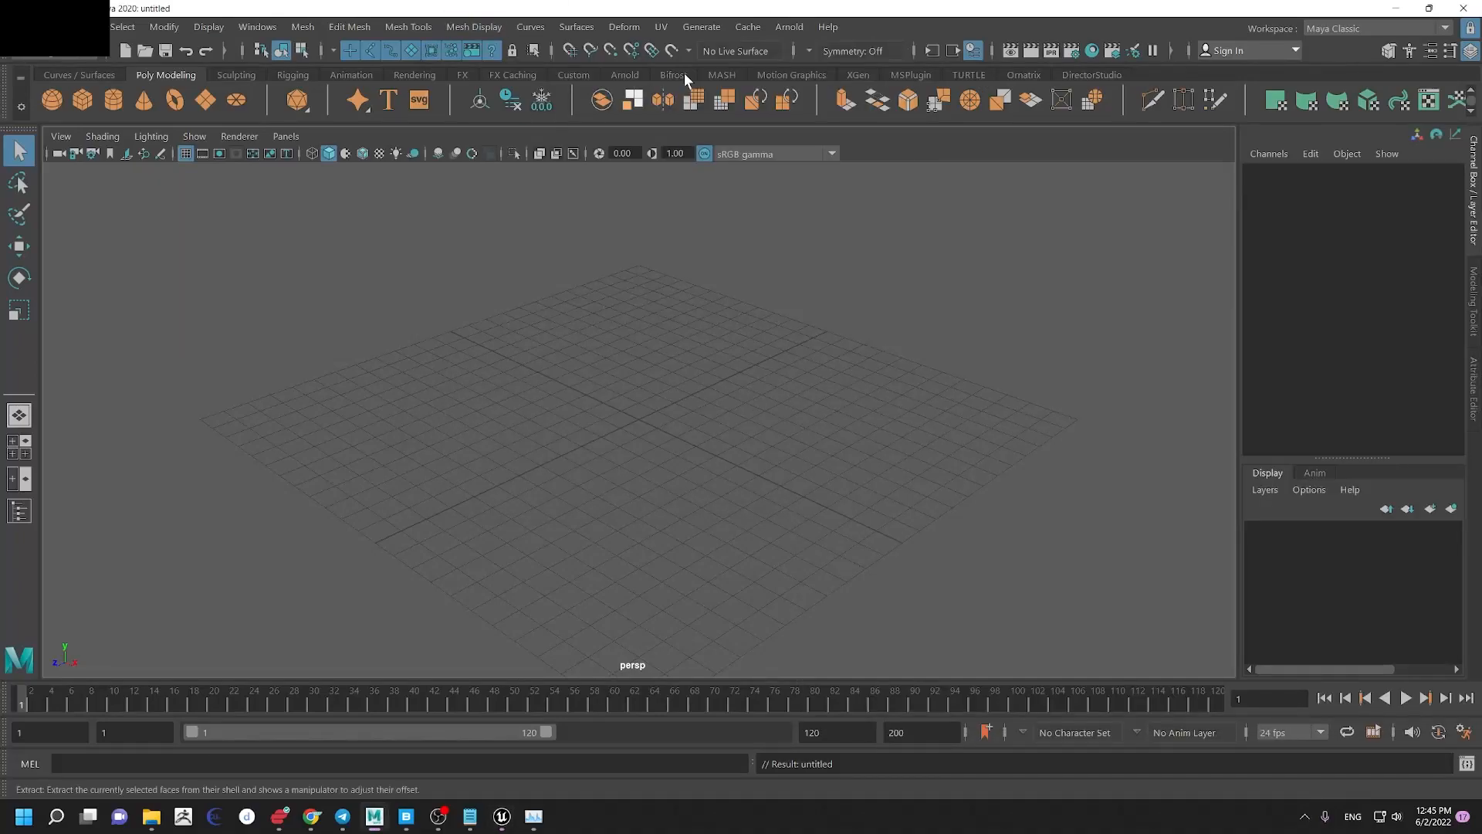
click(259, 748)
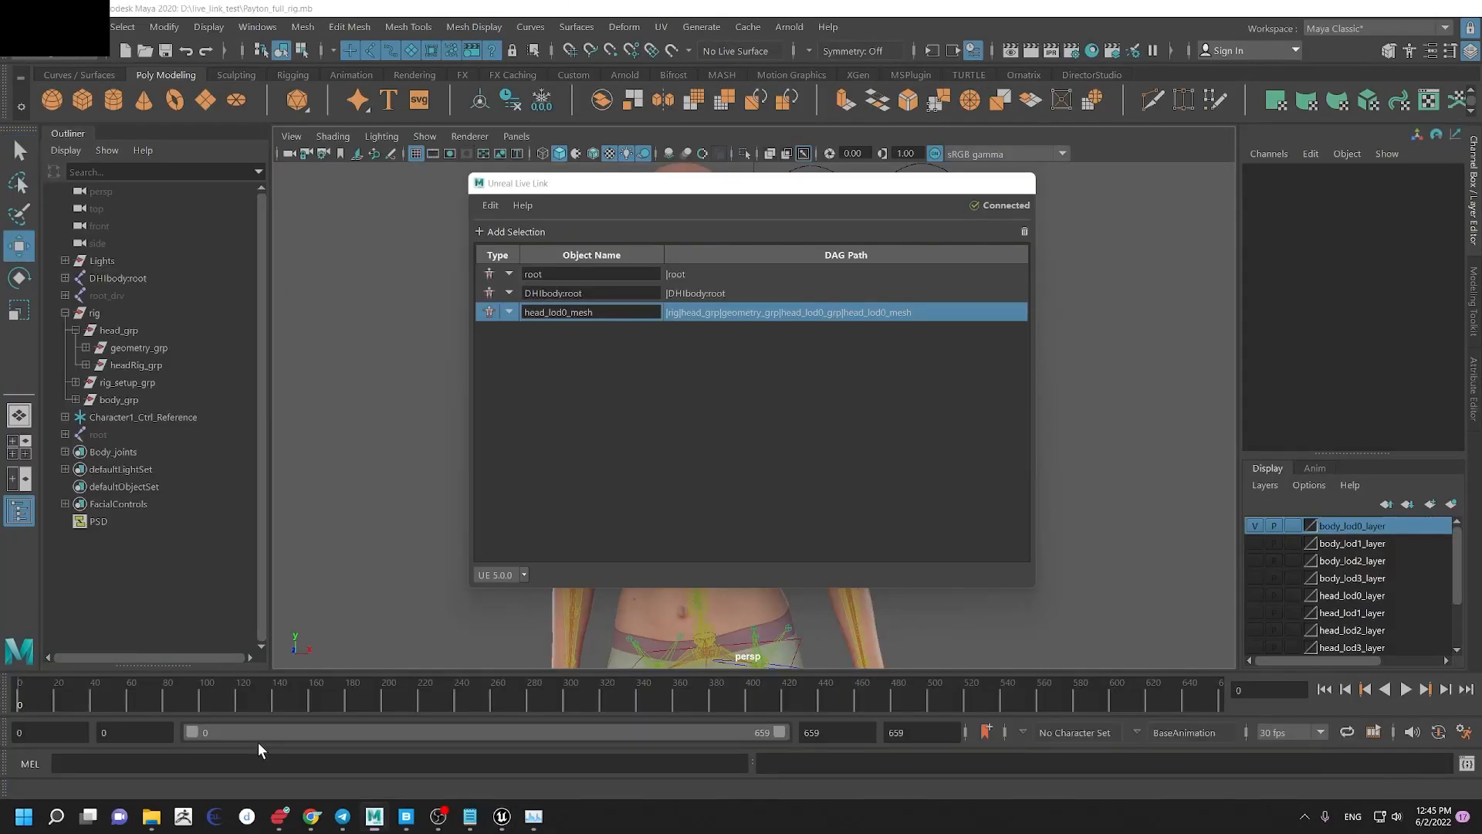
click(950, 186)
drag(796, 8, 337, 79)
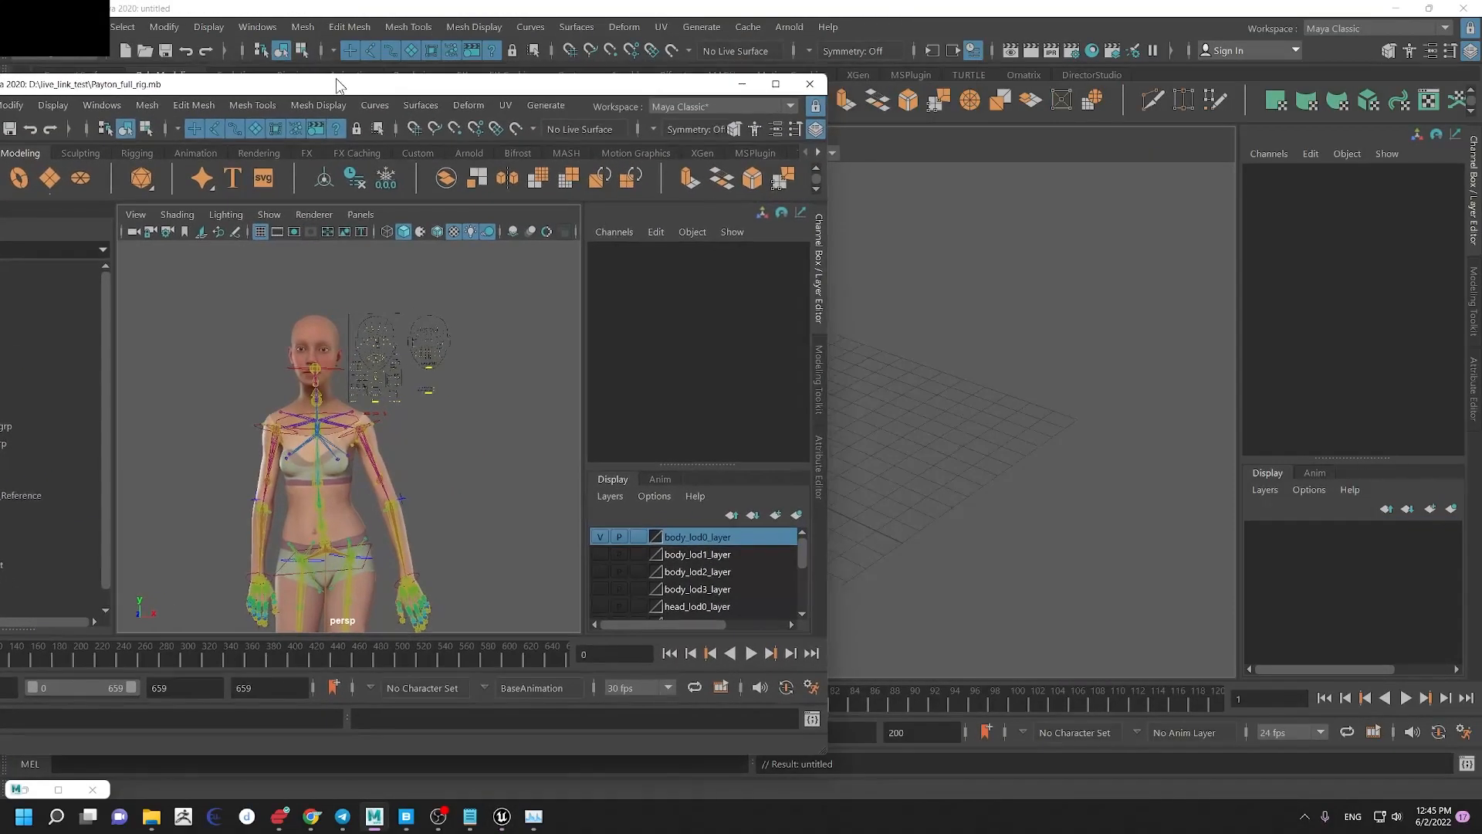
click(504, 818)
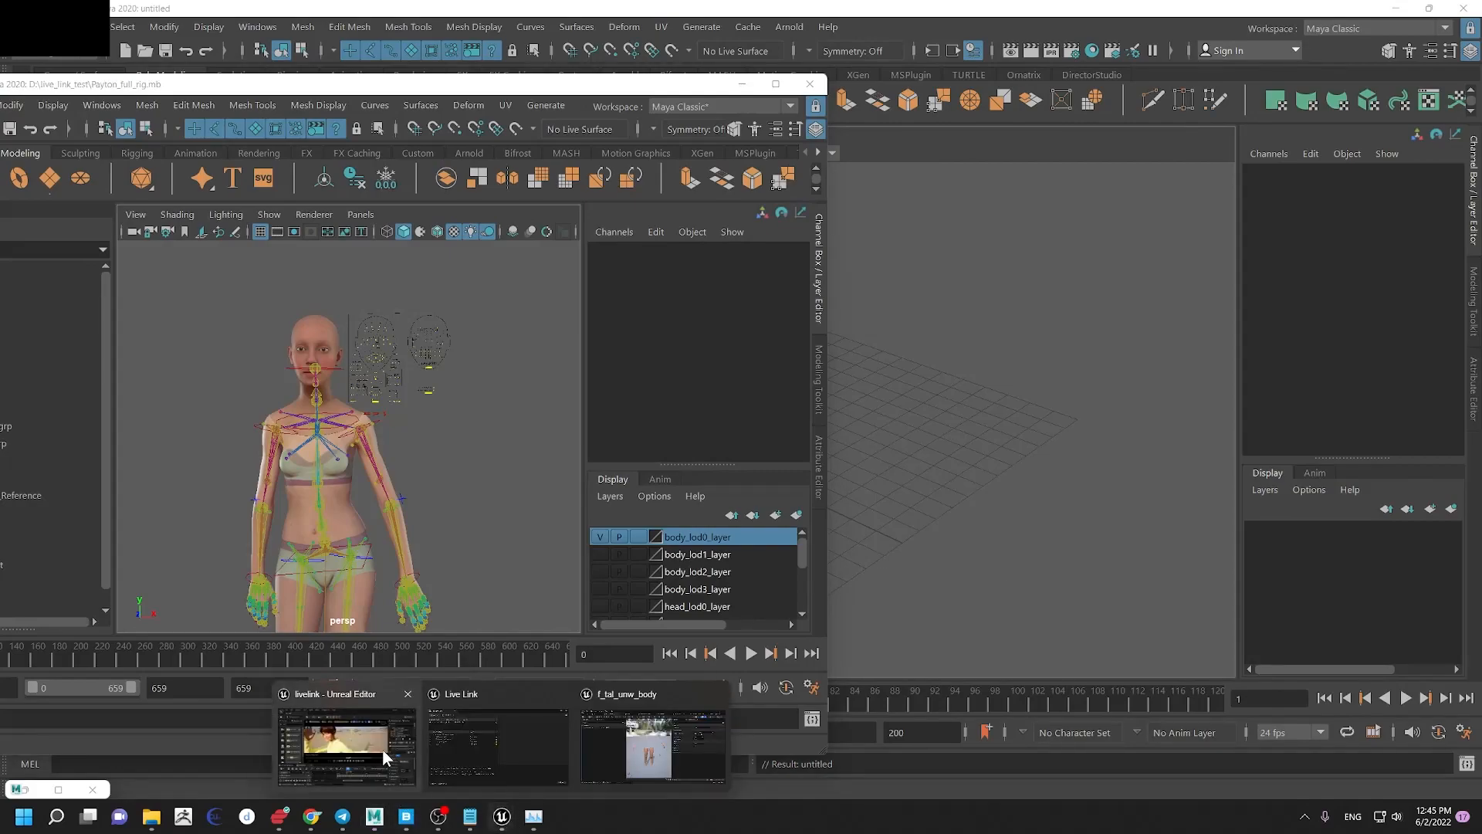
click(384, 754)
Step: Orbit and zoom Maya's perspective view to test the live camera link, and maximise the Unreal editor
alt+drag(411, 357, 394, 366)
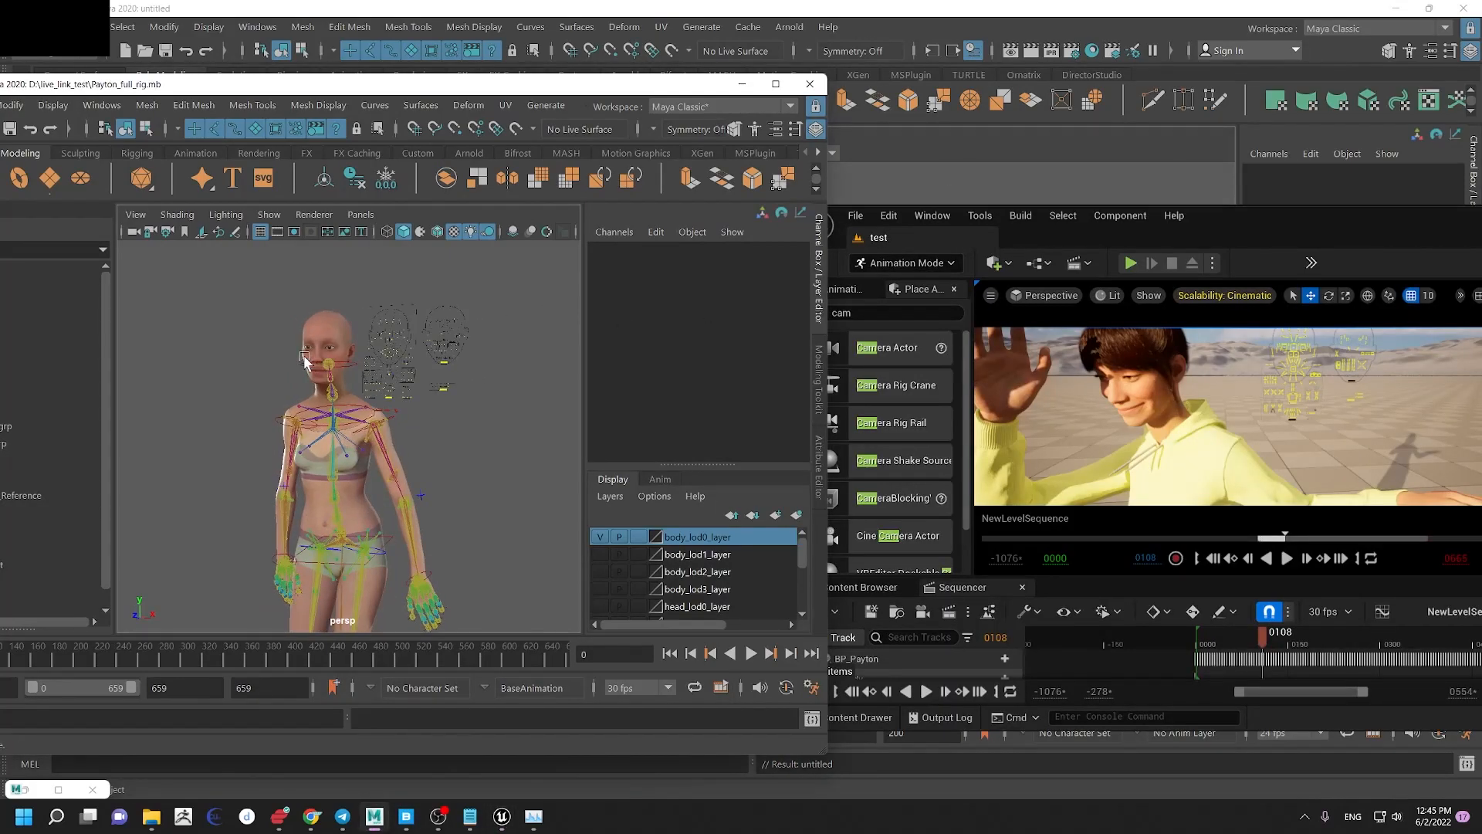
alt+right_drag(318, 361, 456, 513)
alt+drag(420, 433, 511, 430)
alt+drag(200, 402, 258, 380)
mouse_move(1244, 230)
mouse_down()
mouse_move(1234, 215)
mouse_move(1218, 222)
mouse_up()
double_click(1218, 222)
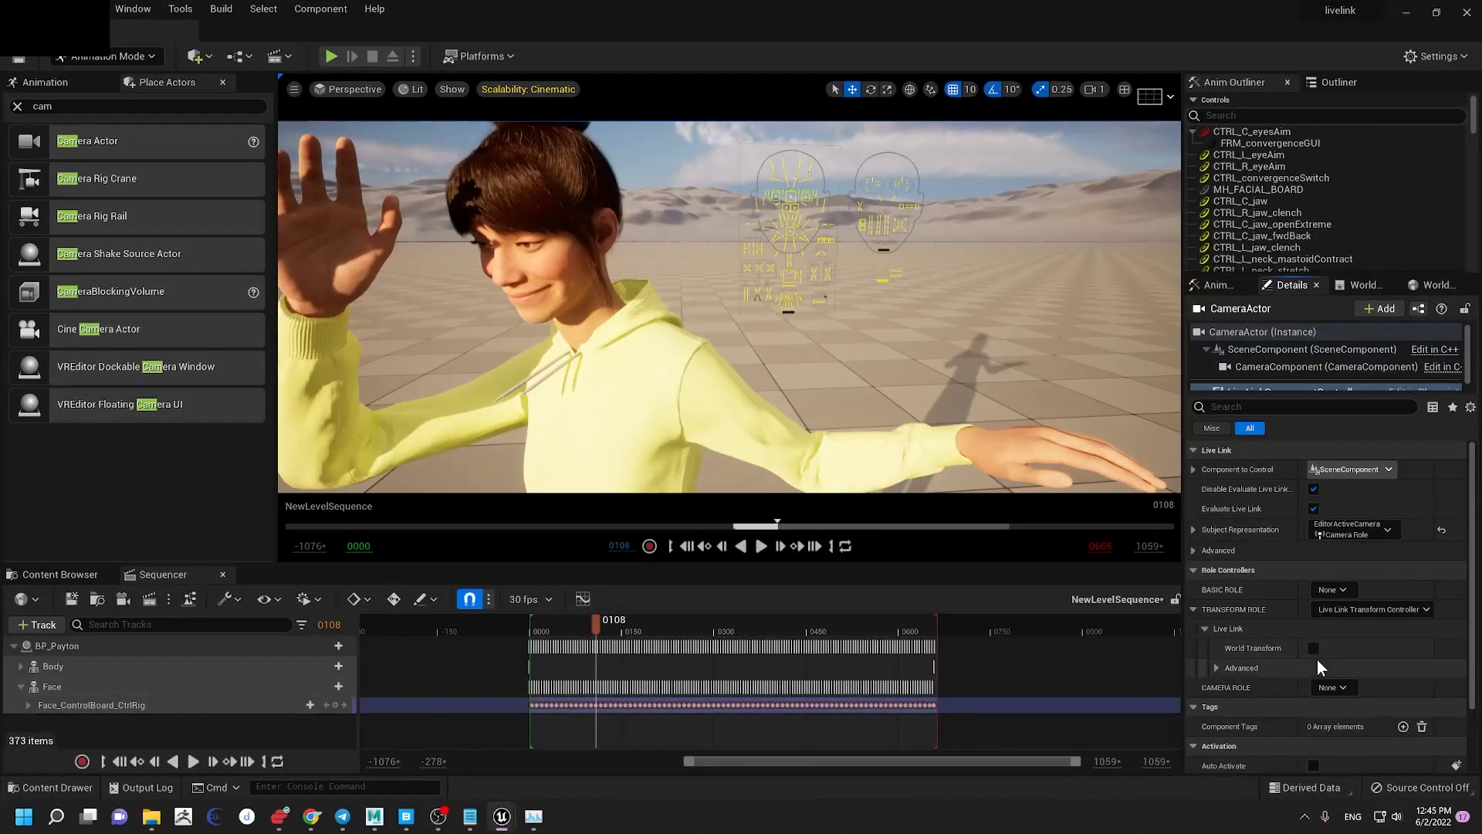
Step: Reselect EditorActiveCamera as the controller's subject and view the scene through CameraActor
click(1391, 530)
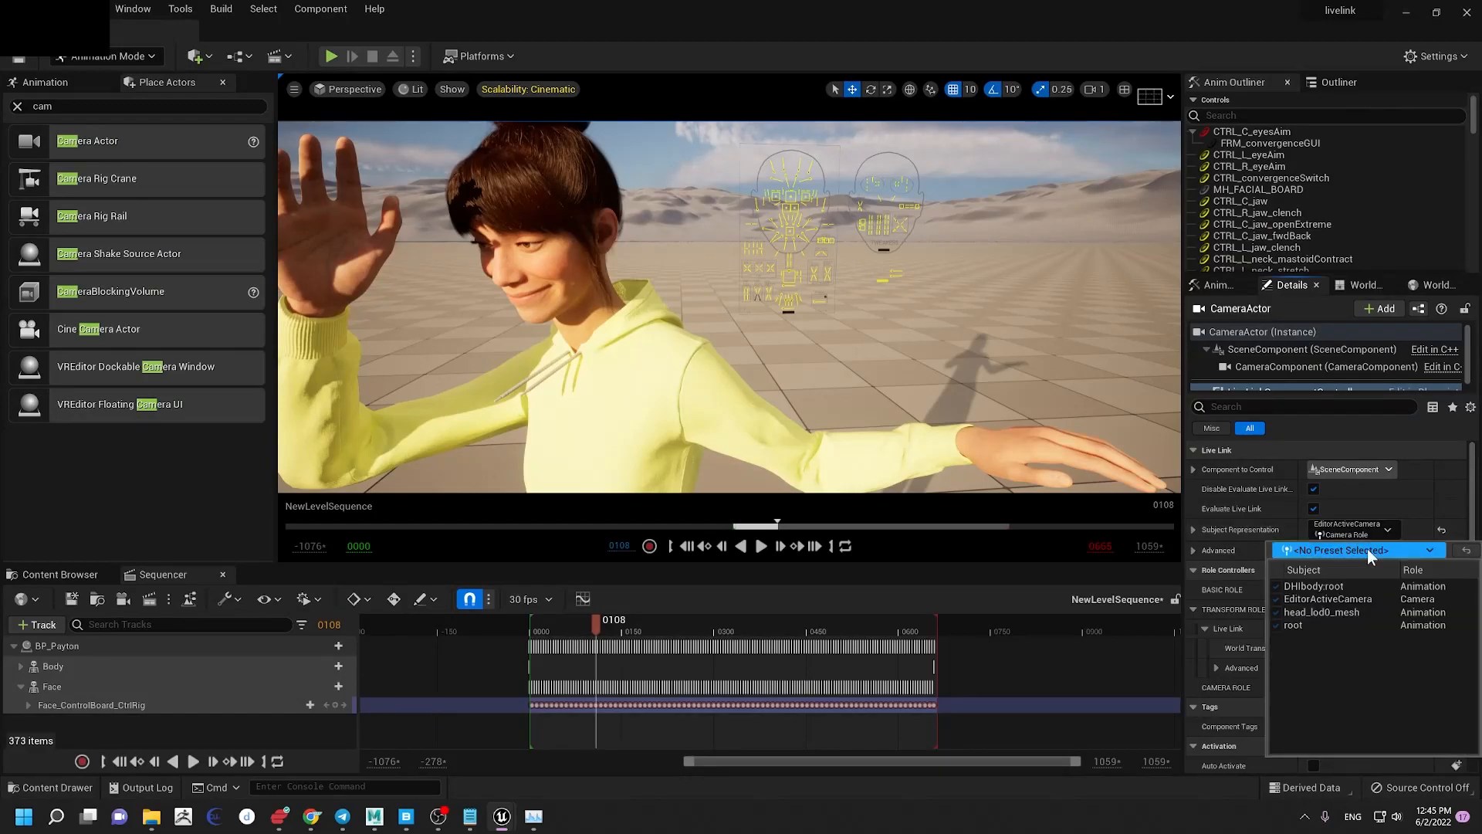
click(1341, 602)
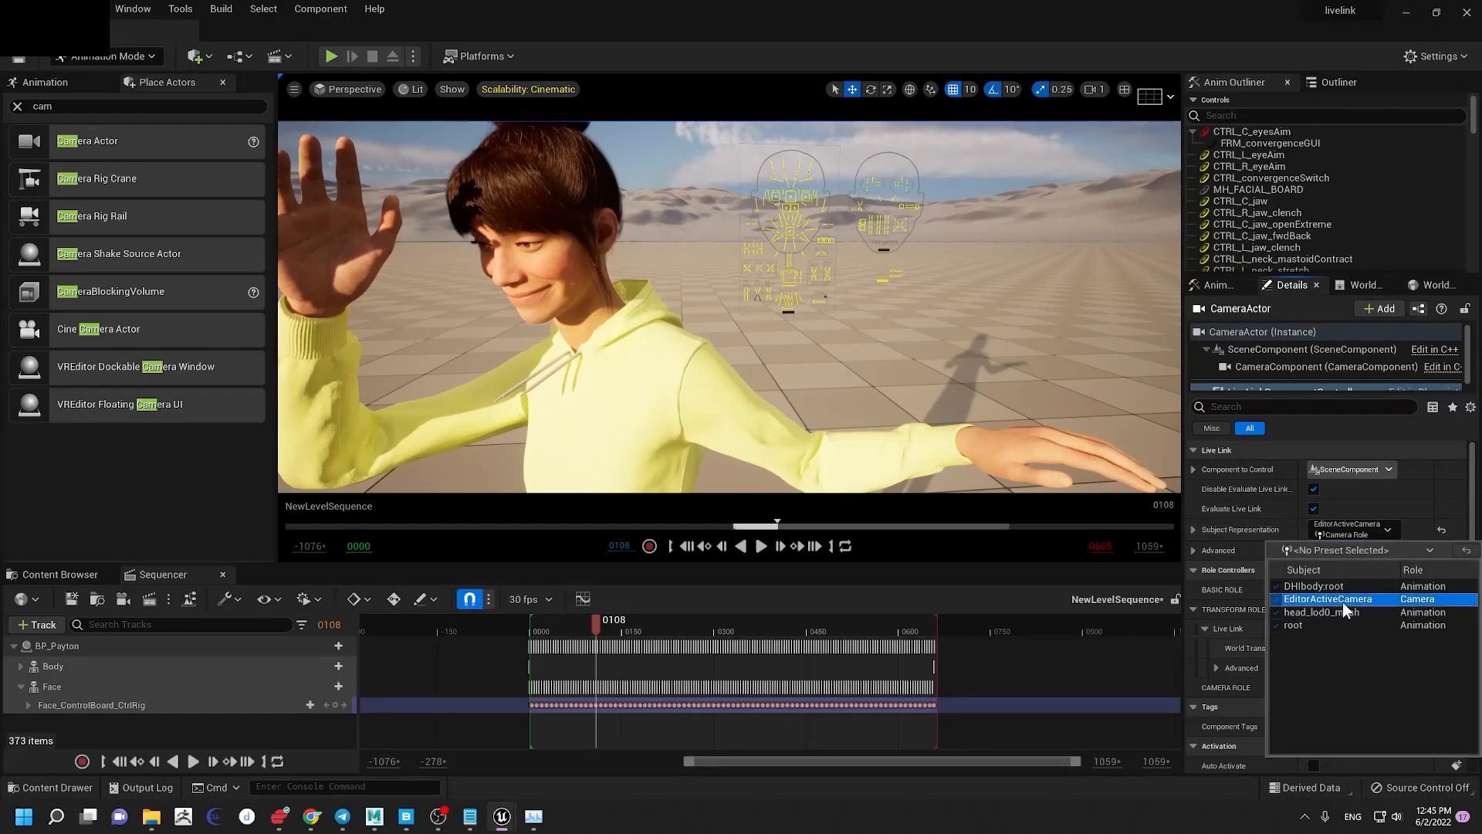
click(1342, 602)
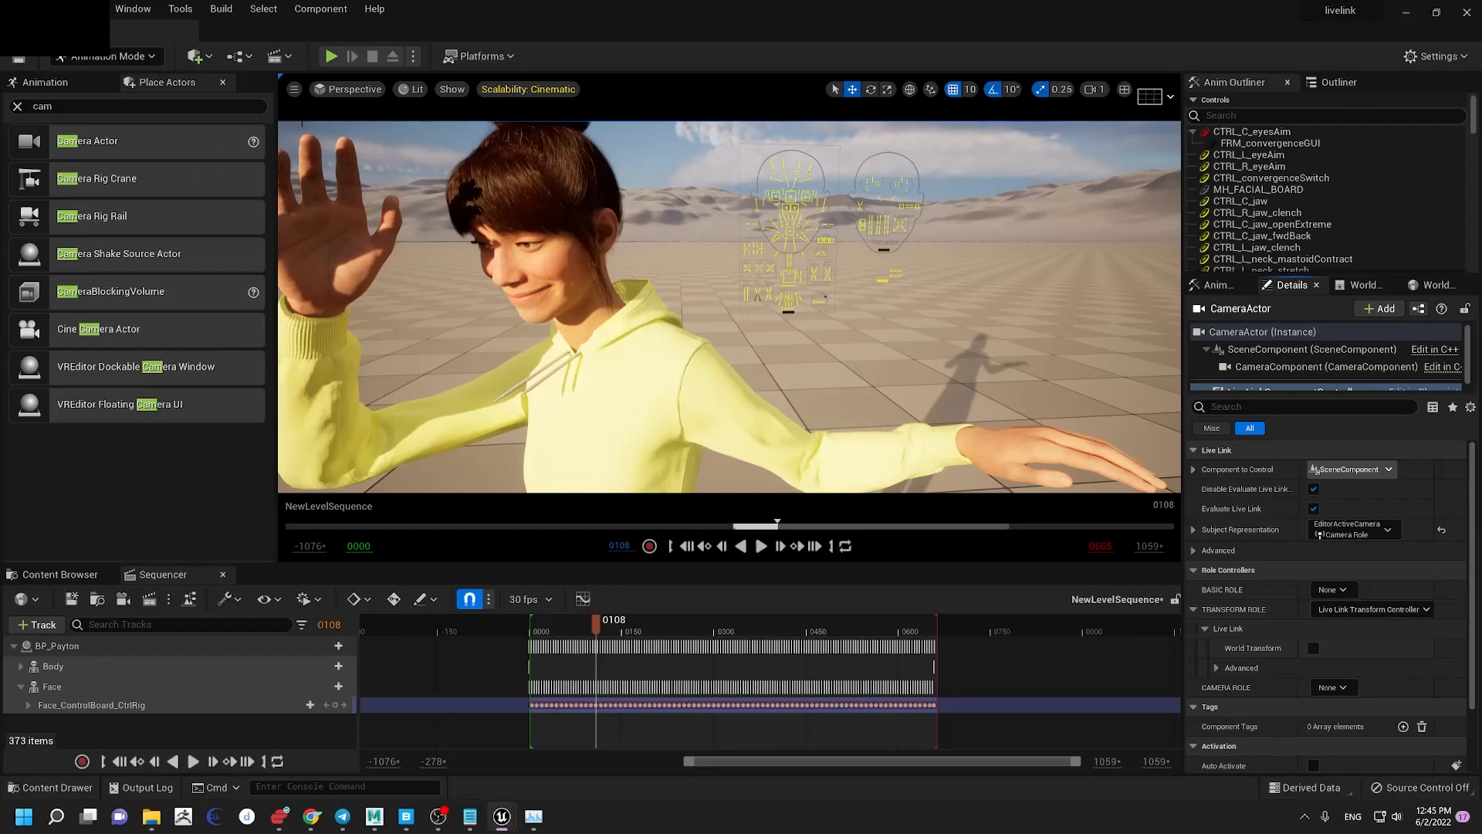
click(347, 88)
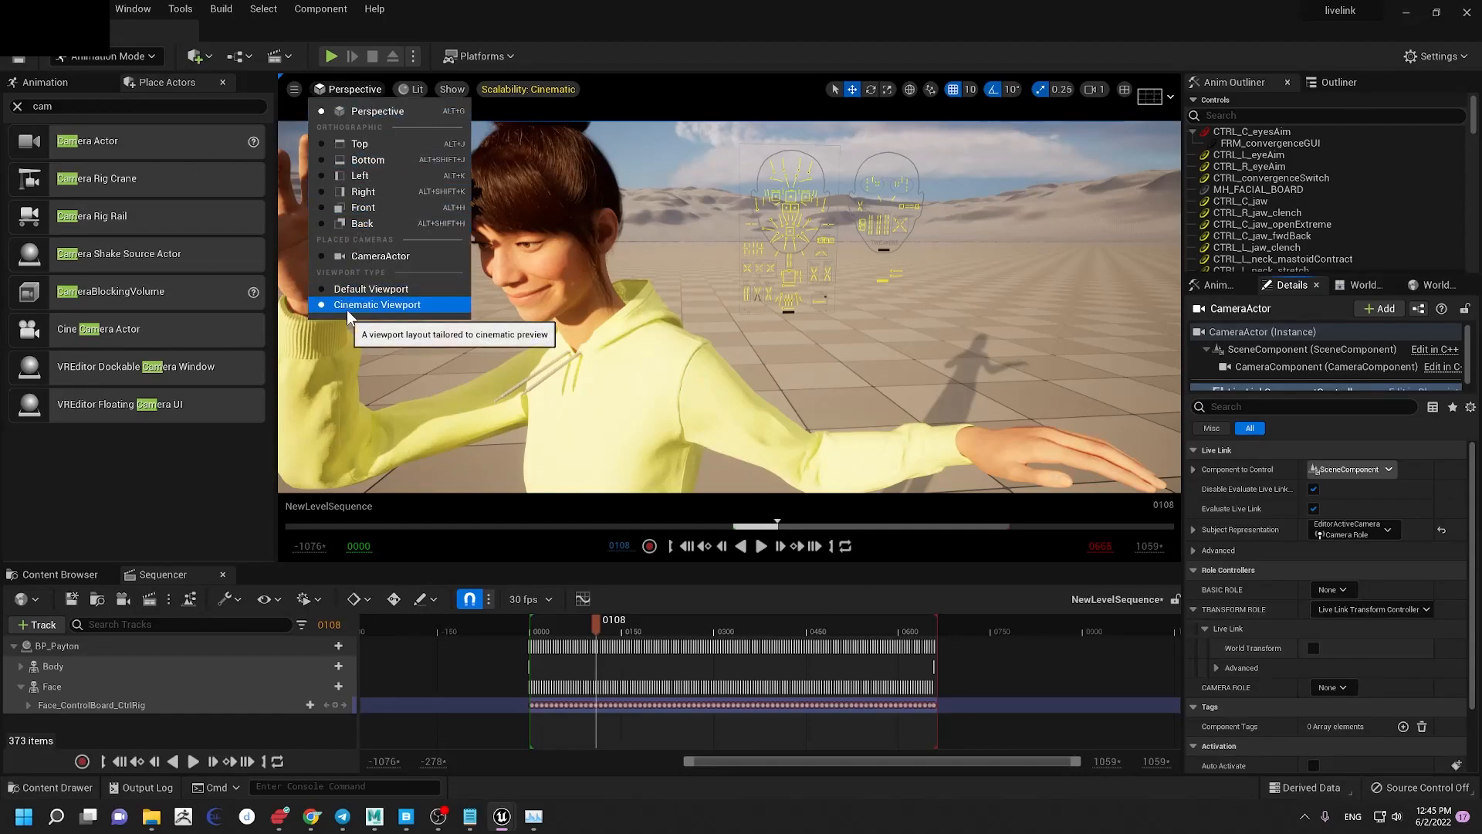
click(362, 257)
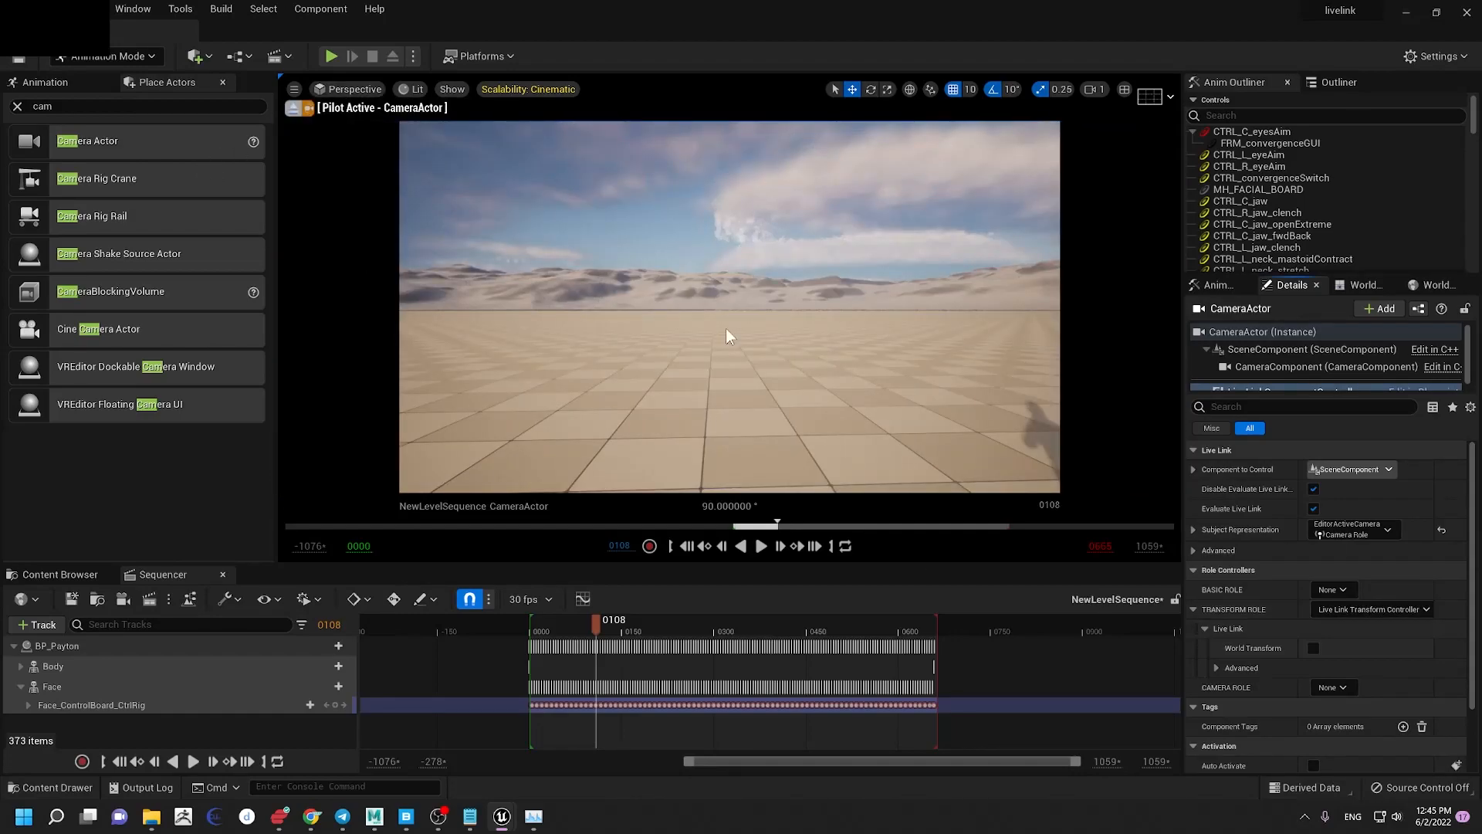
Step: Place the Unreal window beside Maya and move Maya's perspective camera back until the character is framed through CameraActor
drag(763, 8, 1199, 100)
alt+right_drag(465, 454, 335, 421)
alt+middle_drag(335, 421, 376, 426)
scroll(350, 420, down, 5)
alt+right_drag(353, 413, 367, 439)
alt+drag(367, 438, 393, 431)
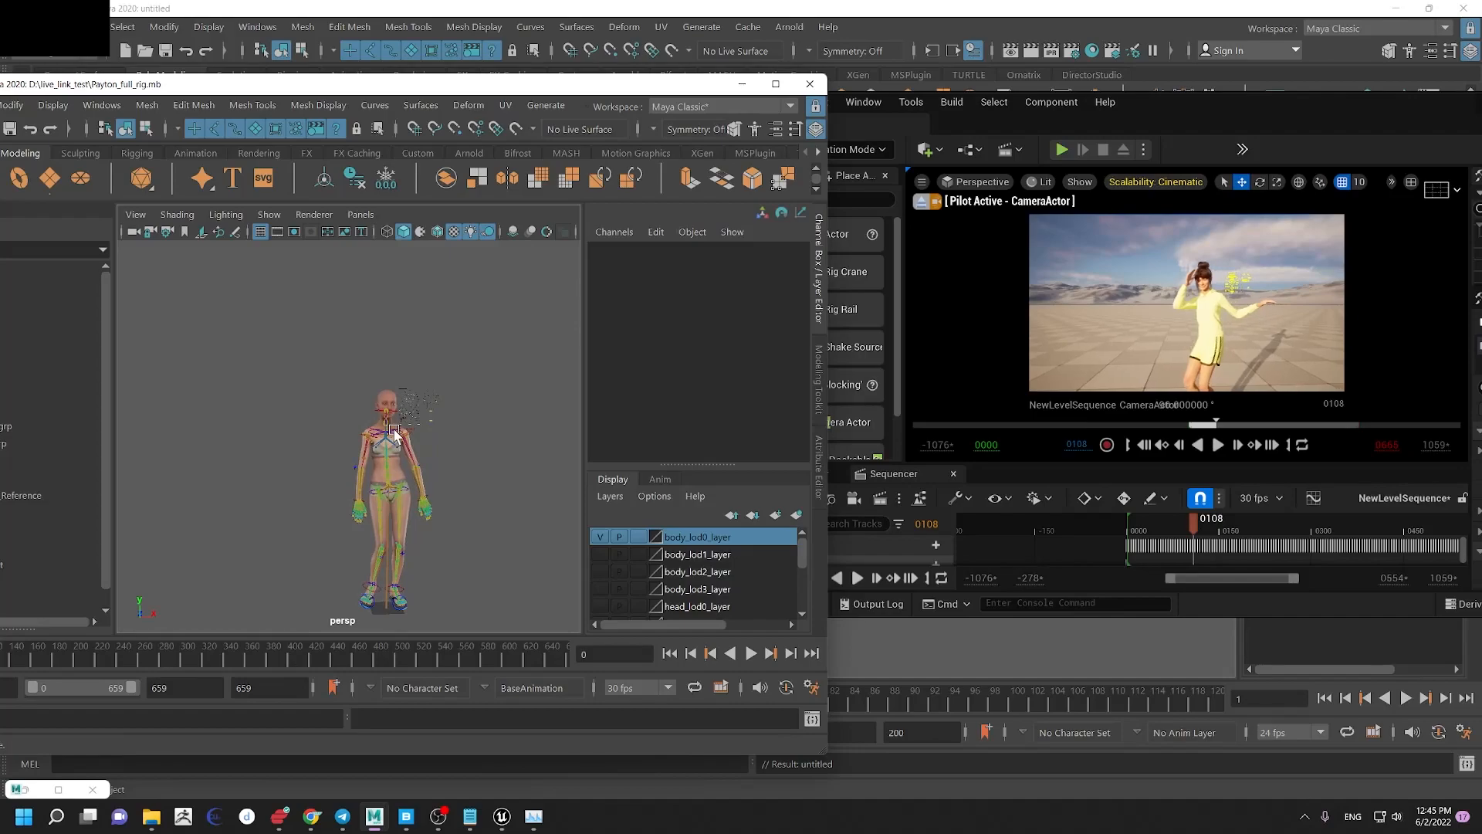
alt+drag(344, 329, 346, 359)
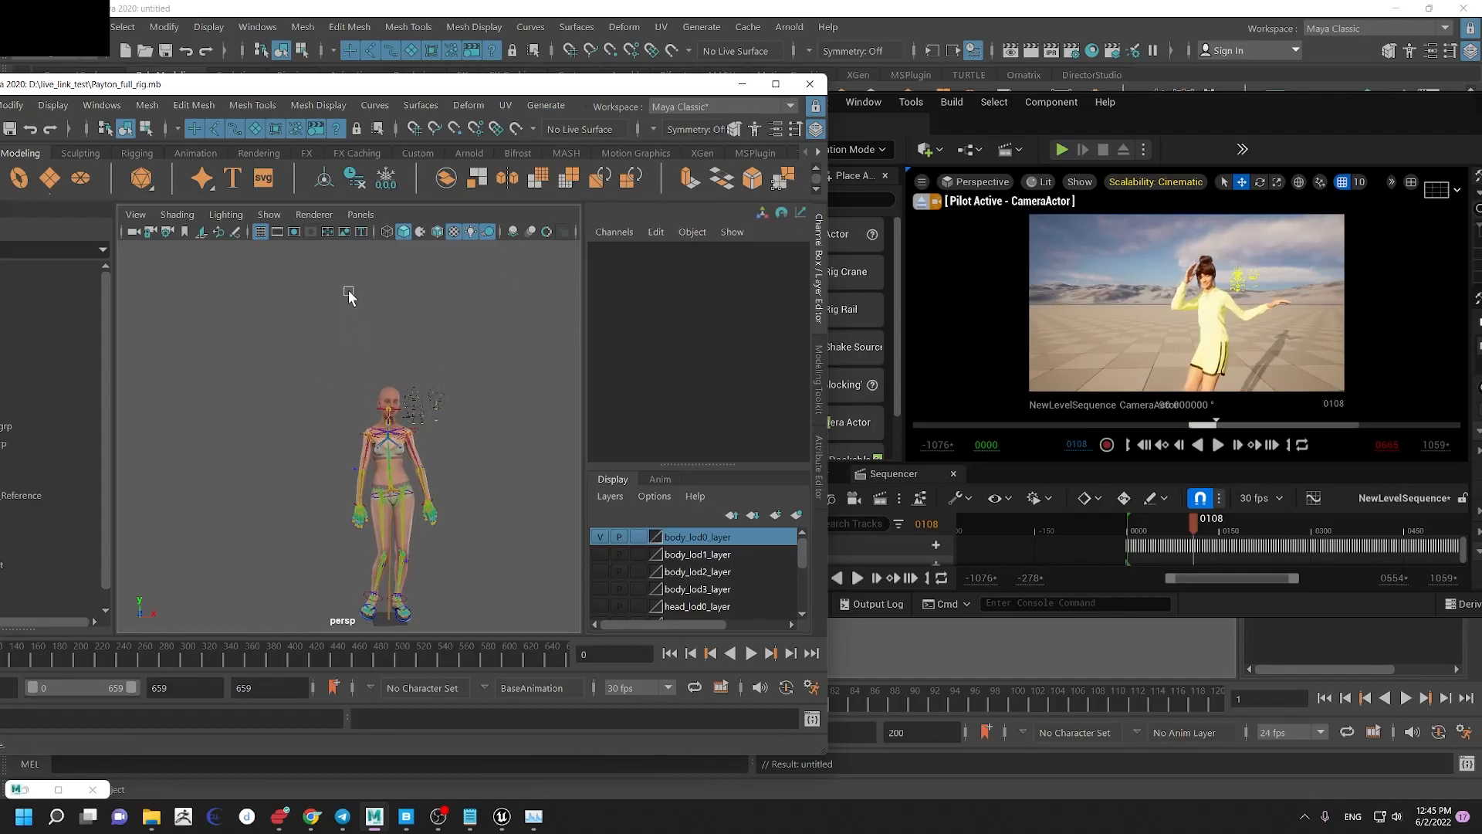
Step: Show the resolution gate in Maya's perspective view and reframe the character inside it
click(294, 232)
alt+middle_drag(399, 463, 380, 437)
alt+right_drag(344, 441, 364, 486)
alt+middle_drag(358, 447, 367, 465)
alt+drag(368, 466, 381, 471)
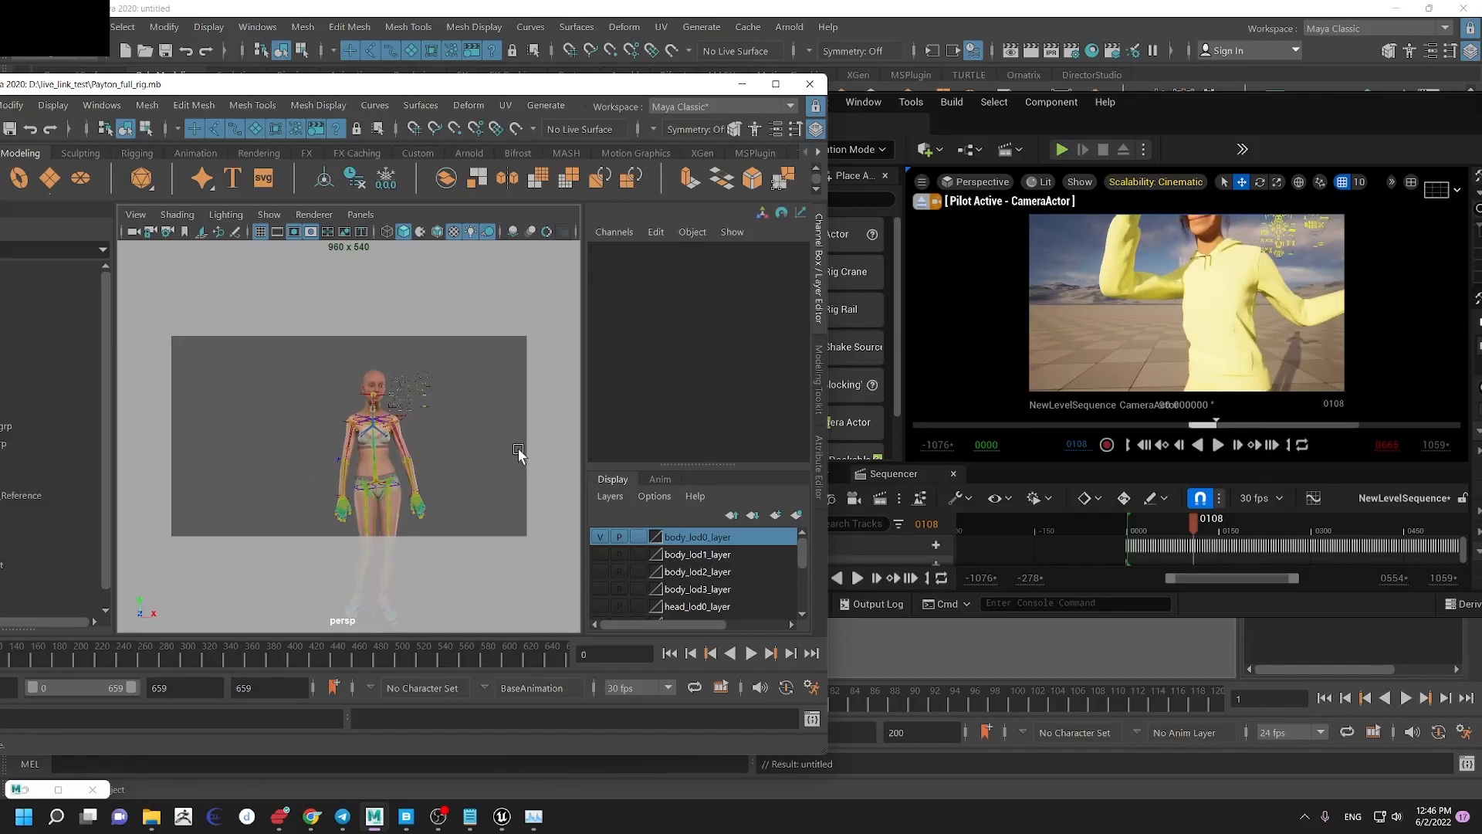
Step: Reposition the Maya and Unreal windows, enlarging Unreal, and pull Maya's camera back for a wider shot of the character
drag(1280, 104, 1047, 165)
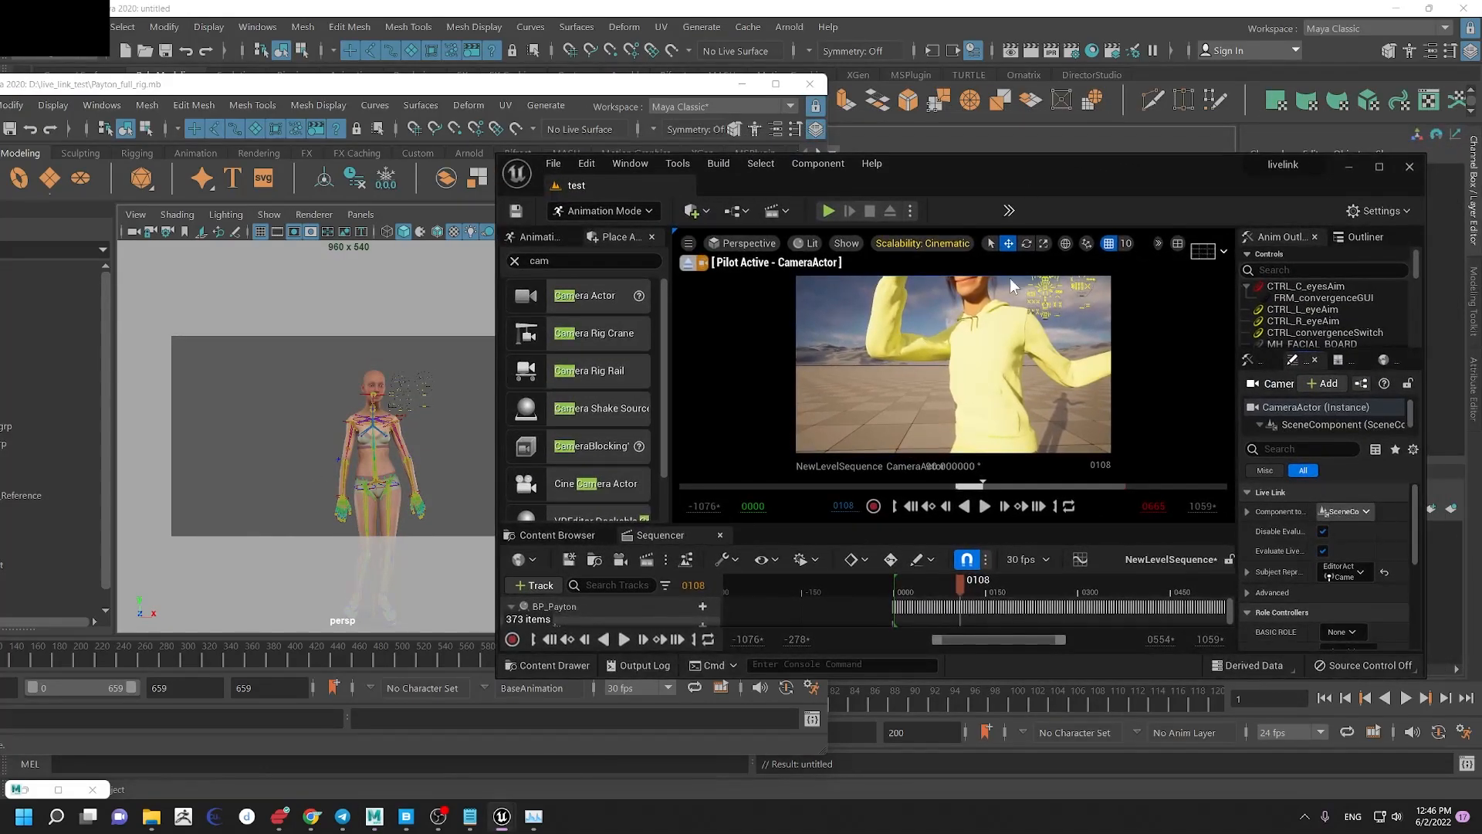
drag(1421, 678, 1470, 729)
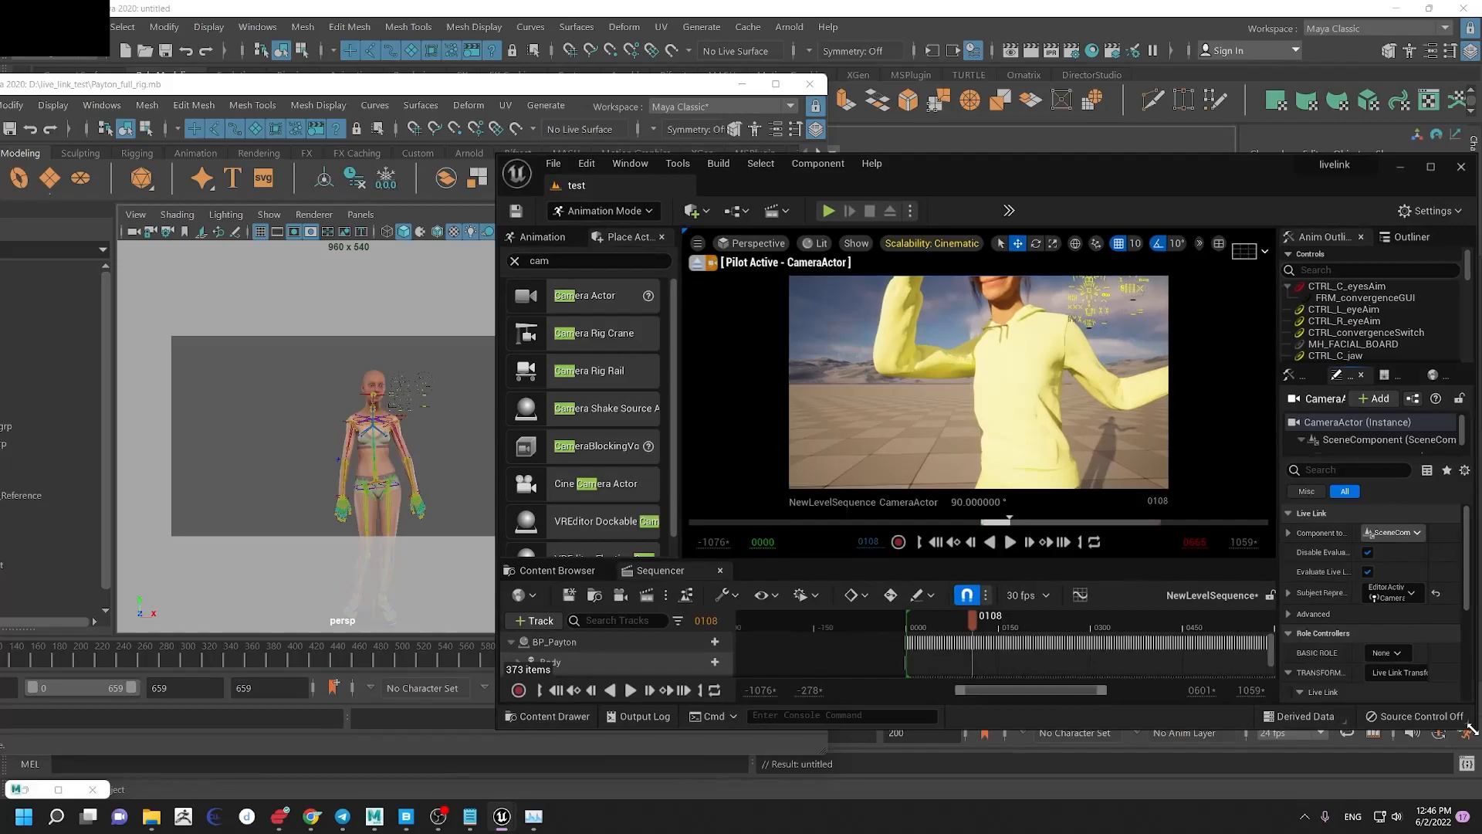
click(332, 393)
alt+right_drag(332, 393, 313, 420)
drag(508, 92, 650, 43)
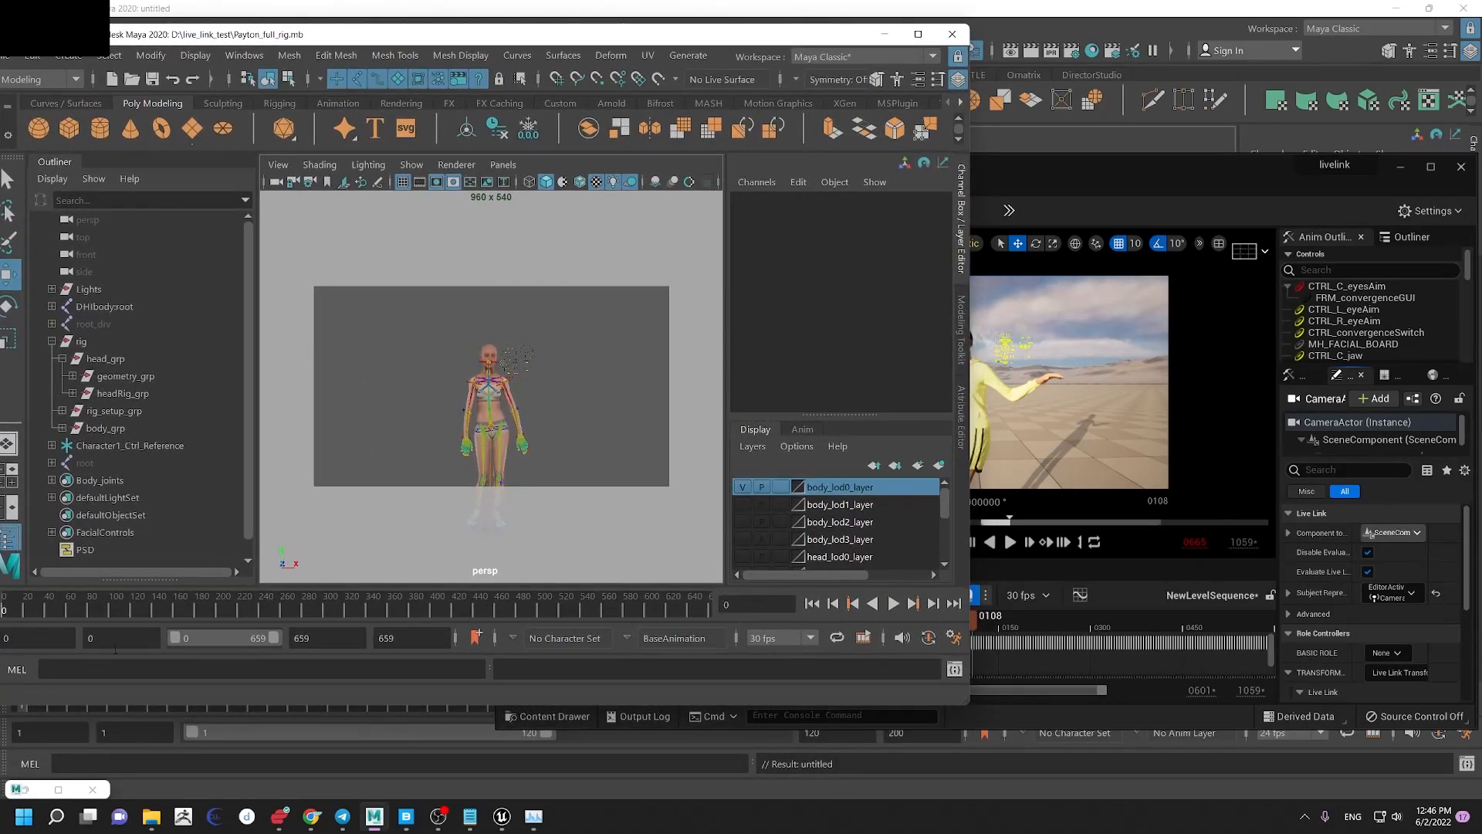
Step: Compare Maya's gated view with the piloted CameraActor shot in the maximised Unreal editor, and switch to OBS
click(1081, 168)
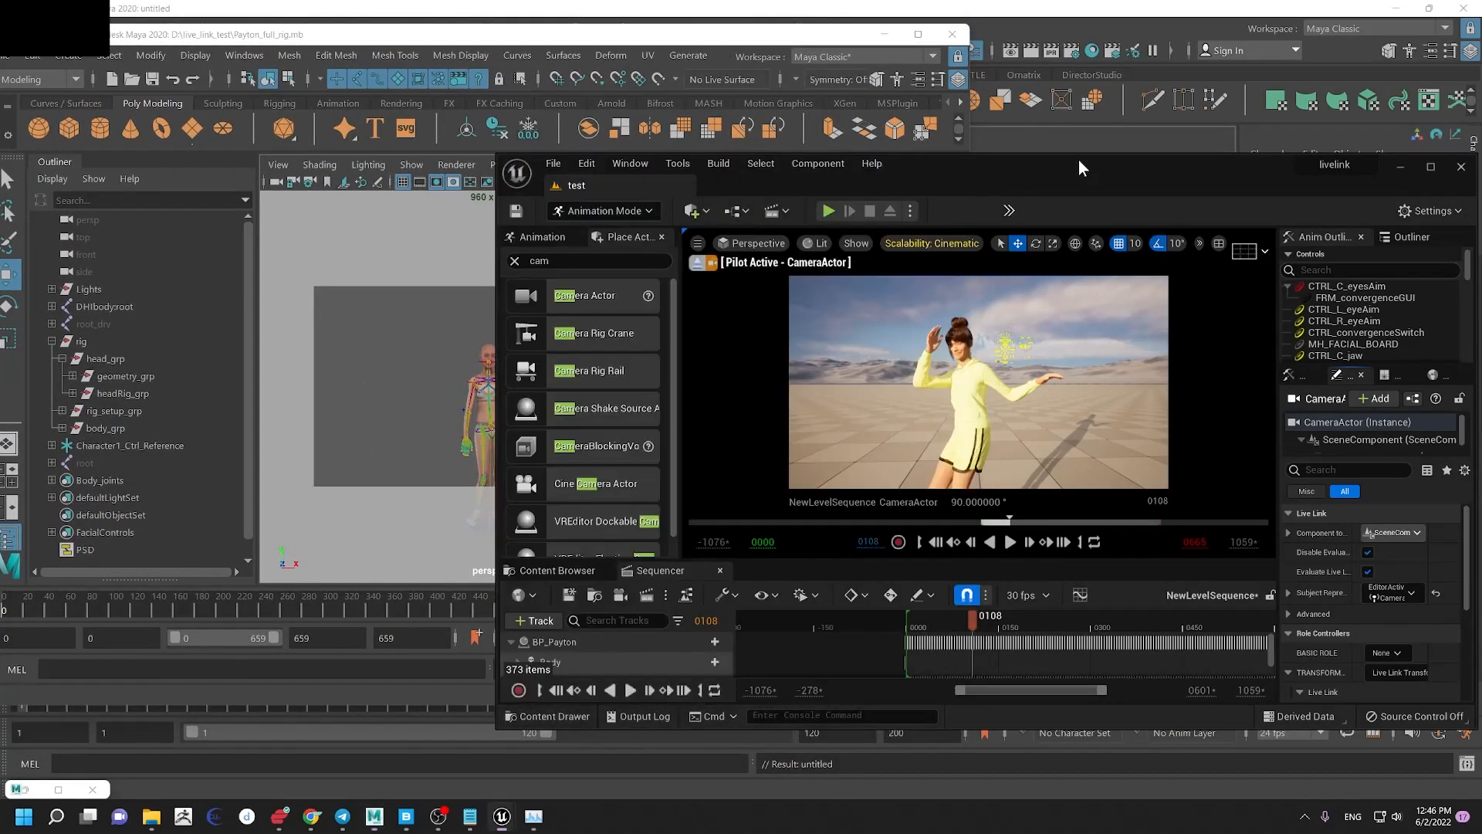
click(766, 49)
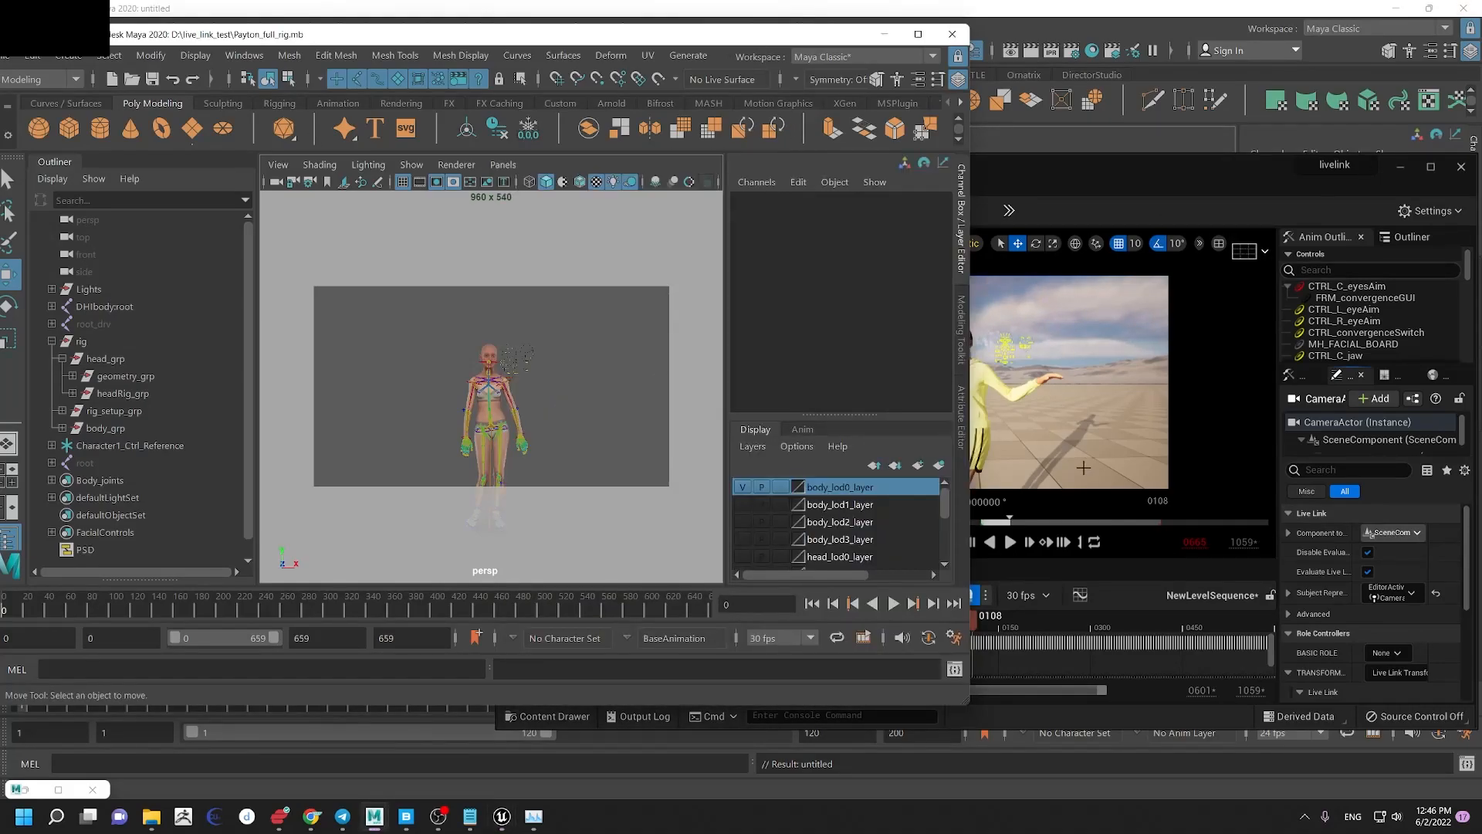
double_click(1135, 170)
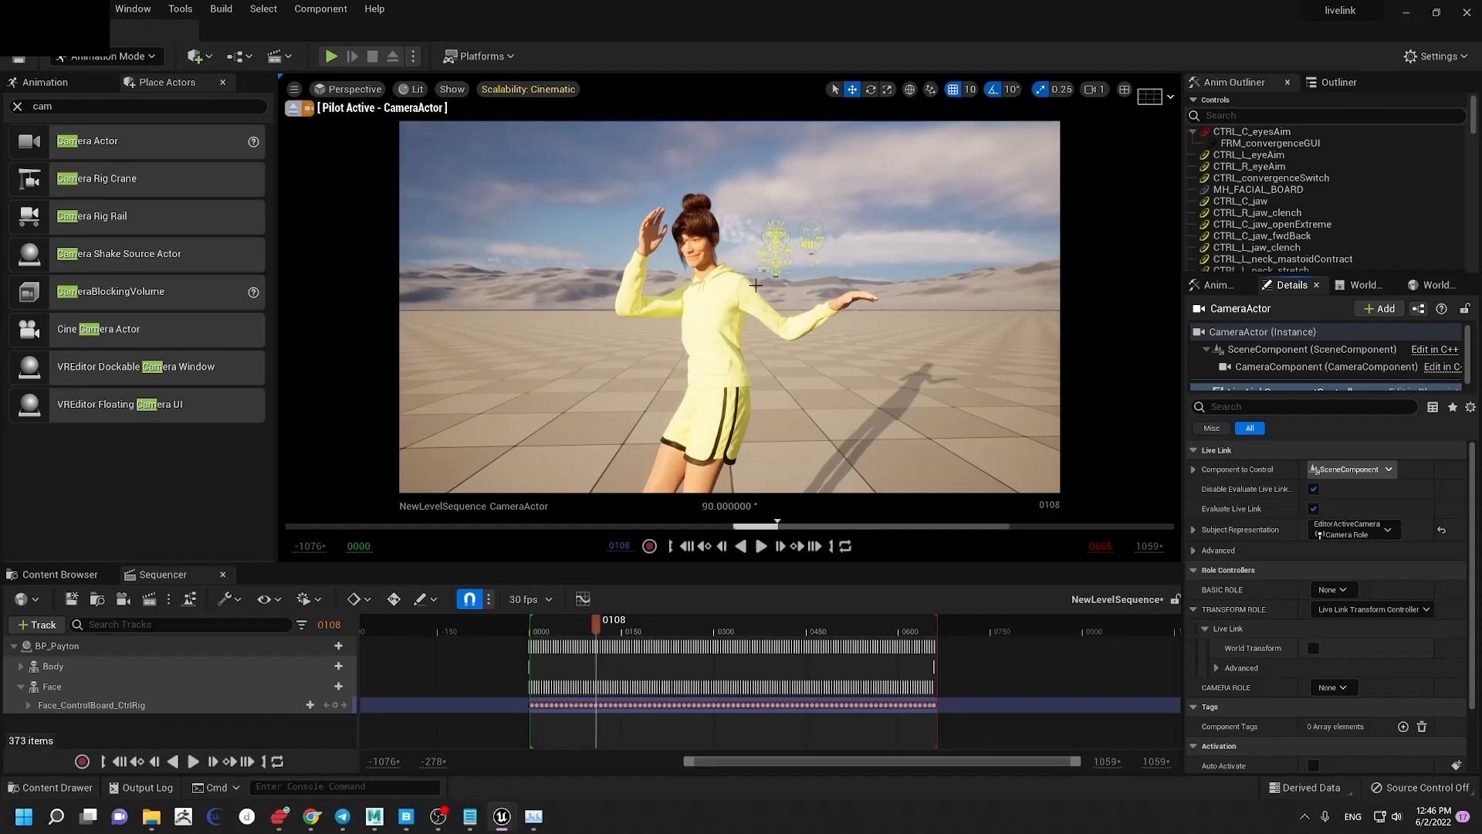
drag(1152, 9, 1014, 133)
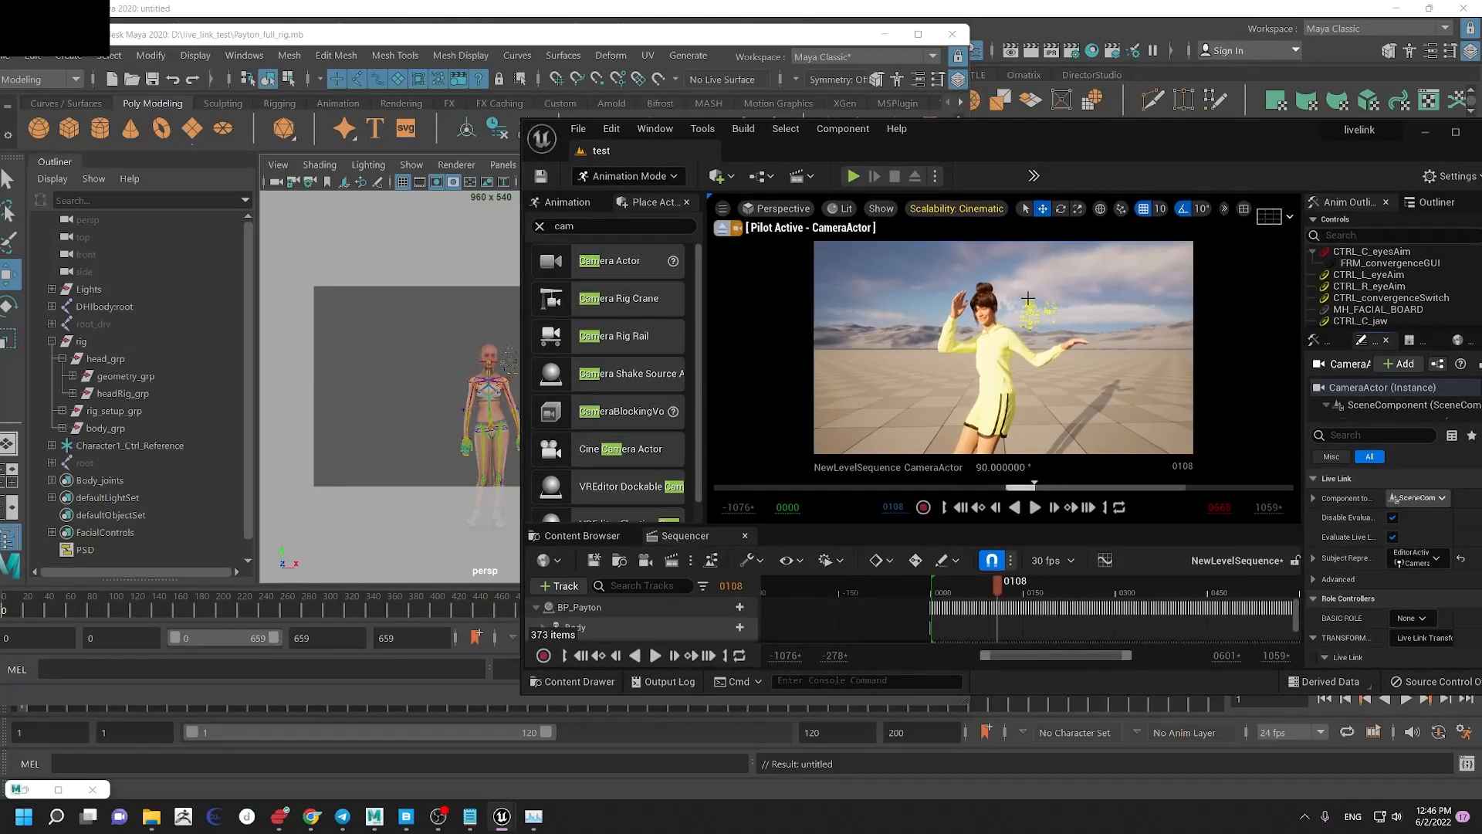
double_click(1249, 127)
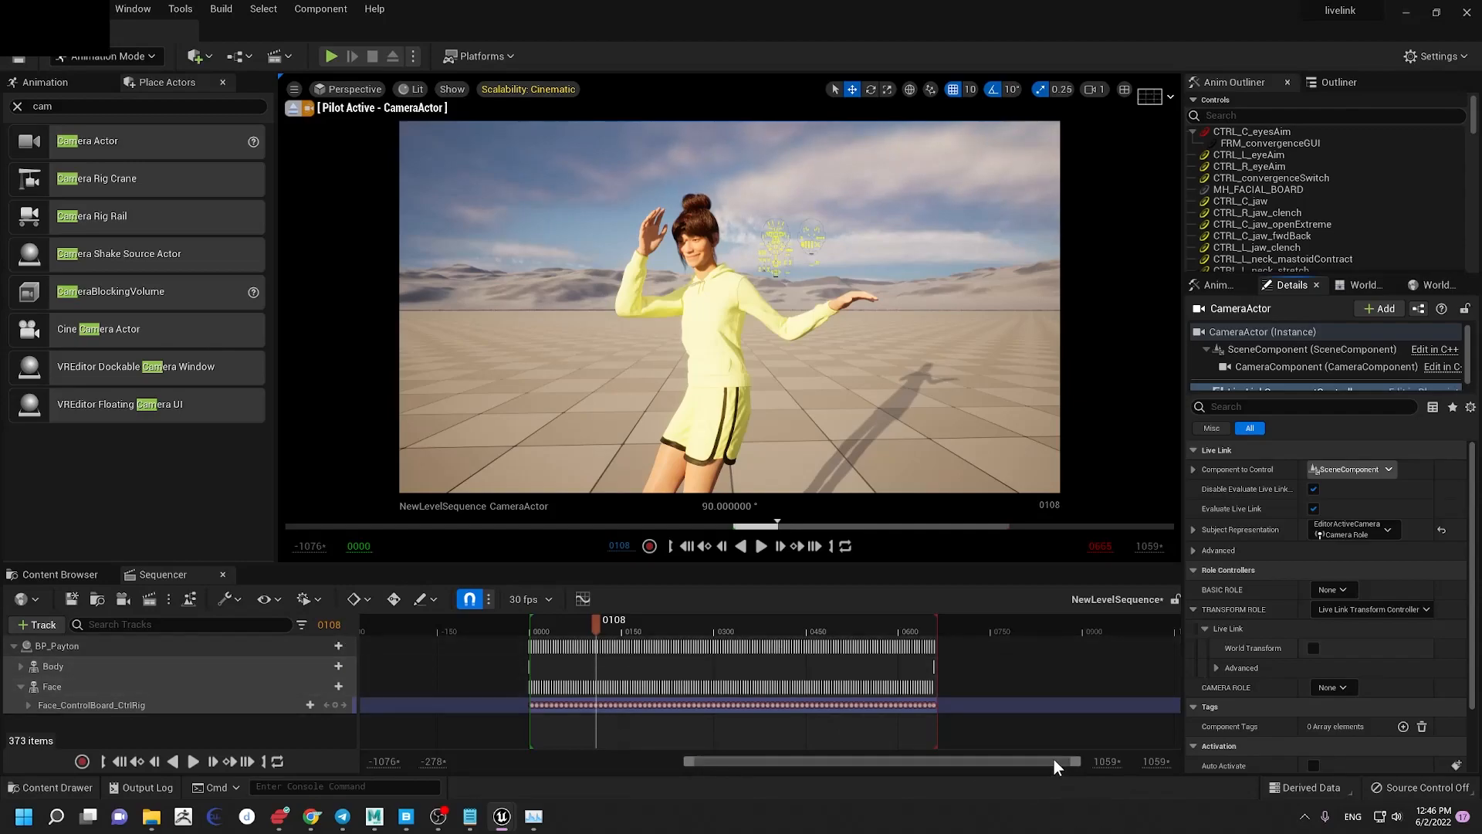
click(438, 819)
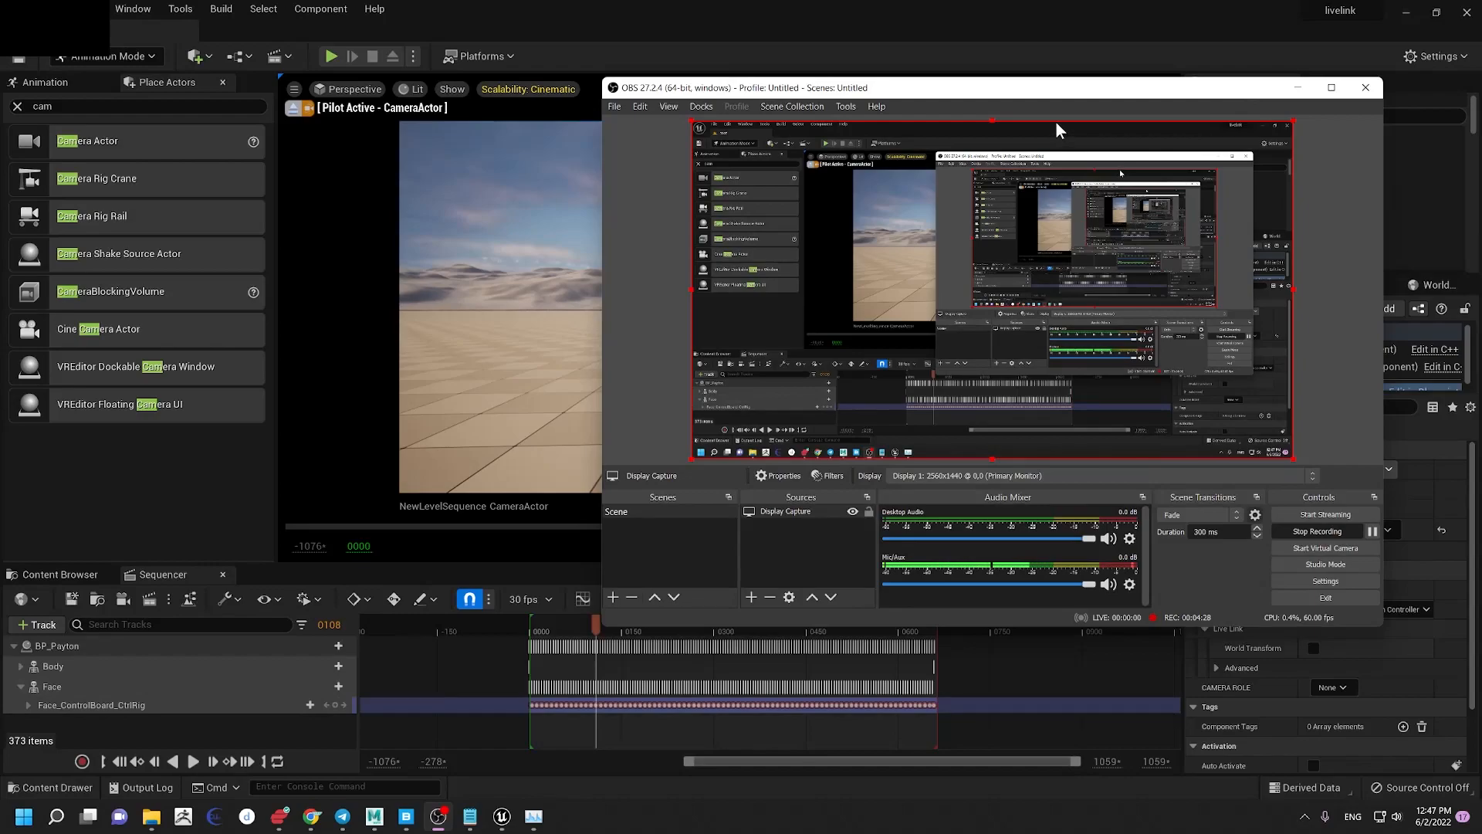